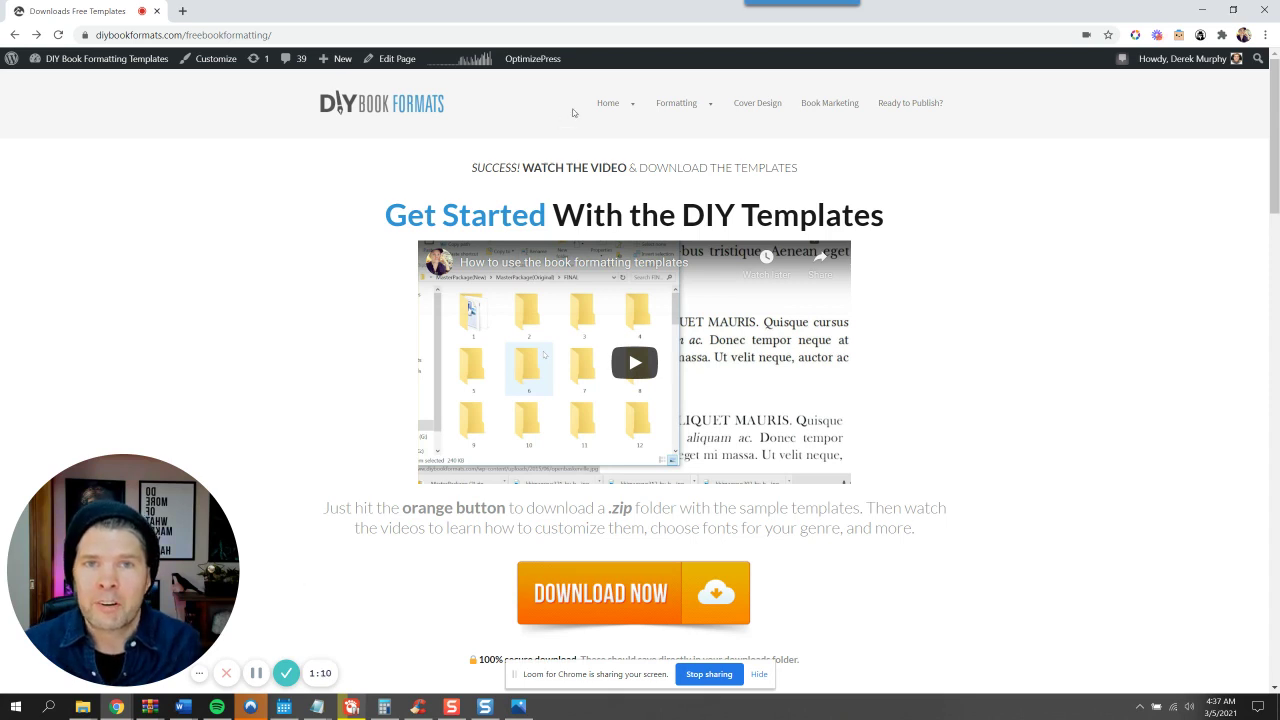
Switch from the template download page to the 5minimal_templatesNEW (6).zip archive in WinRAR and select its first template folder
mouse_move(612, 104)
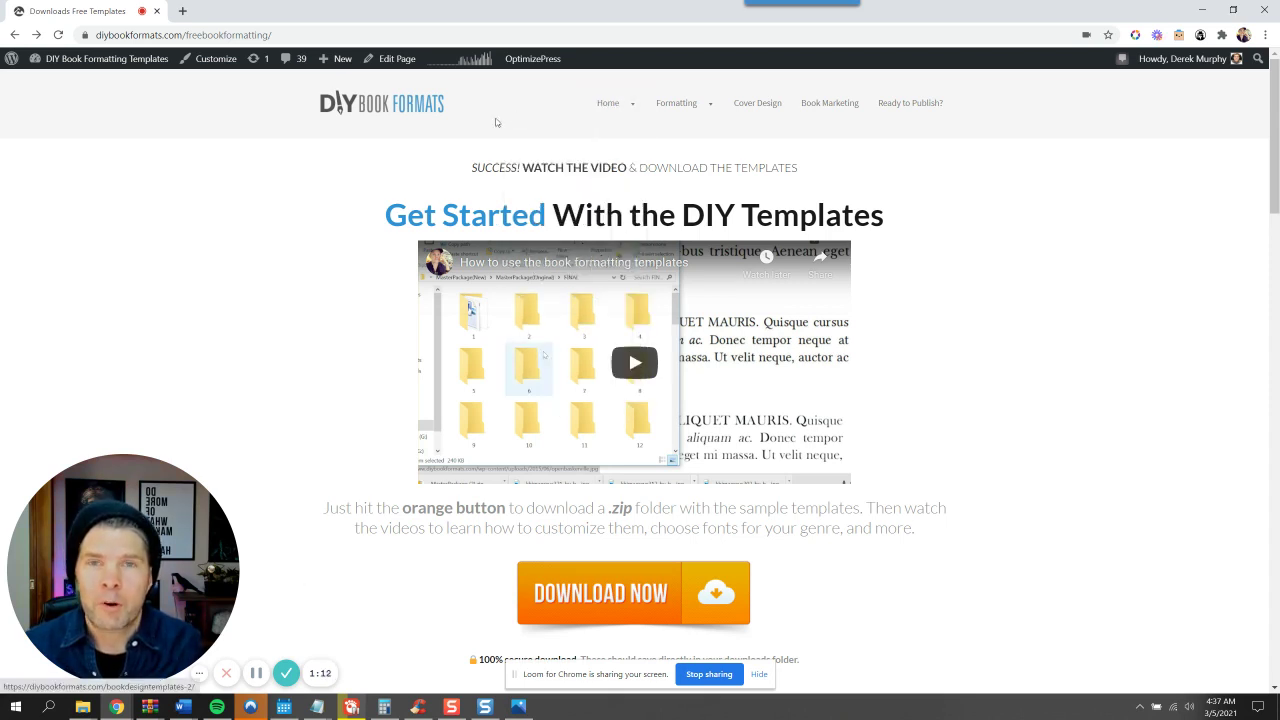
mouse_move(674, 106)
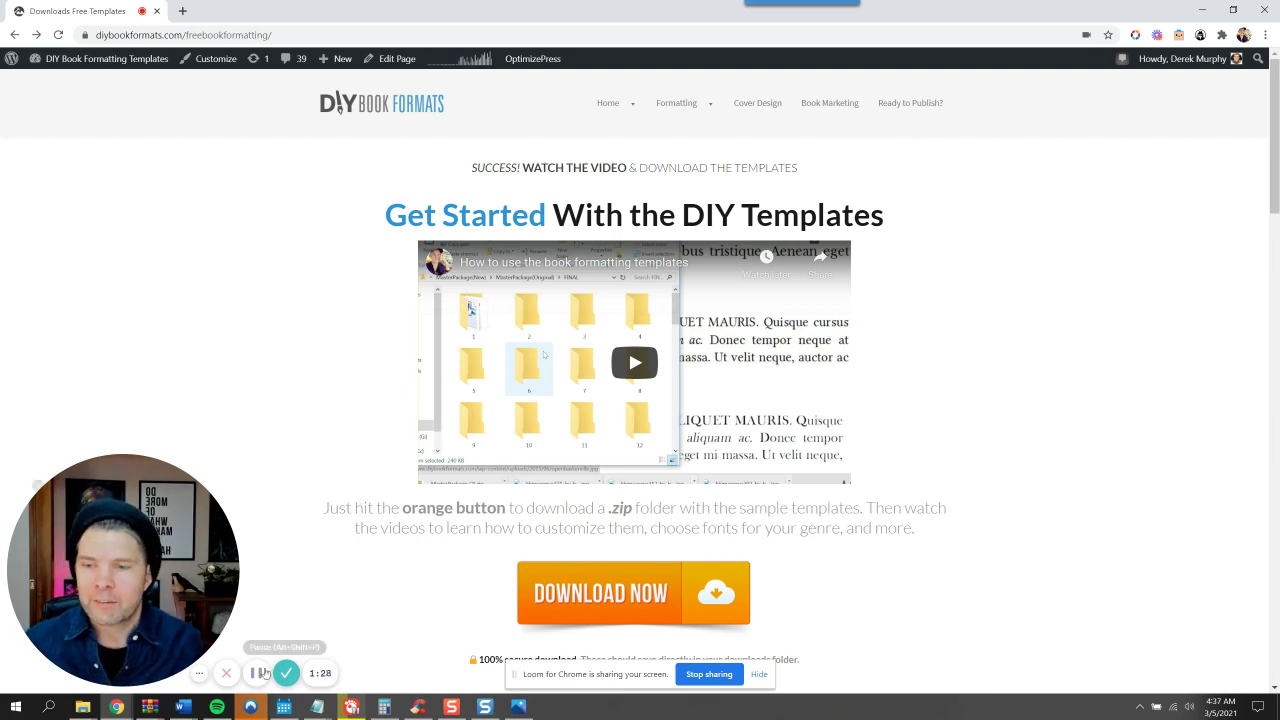
scroll(258, 674, "down", 5)
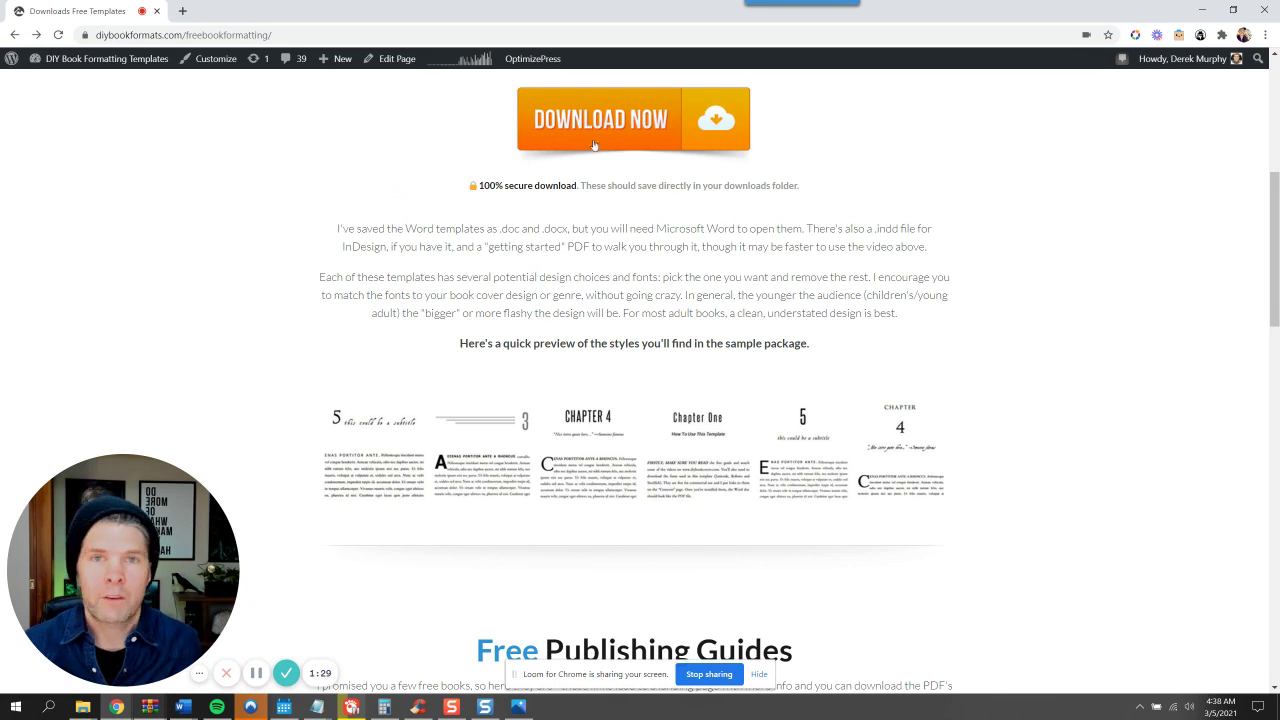
mouse_move(83, 706)
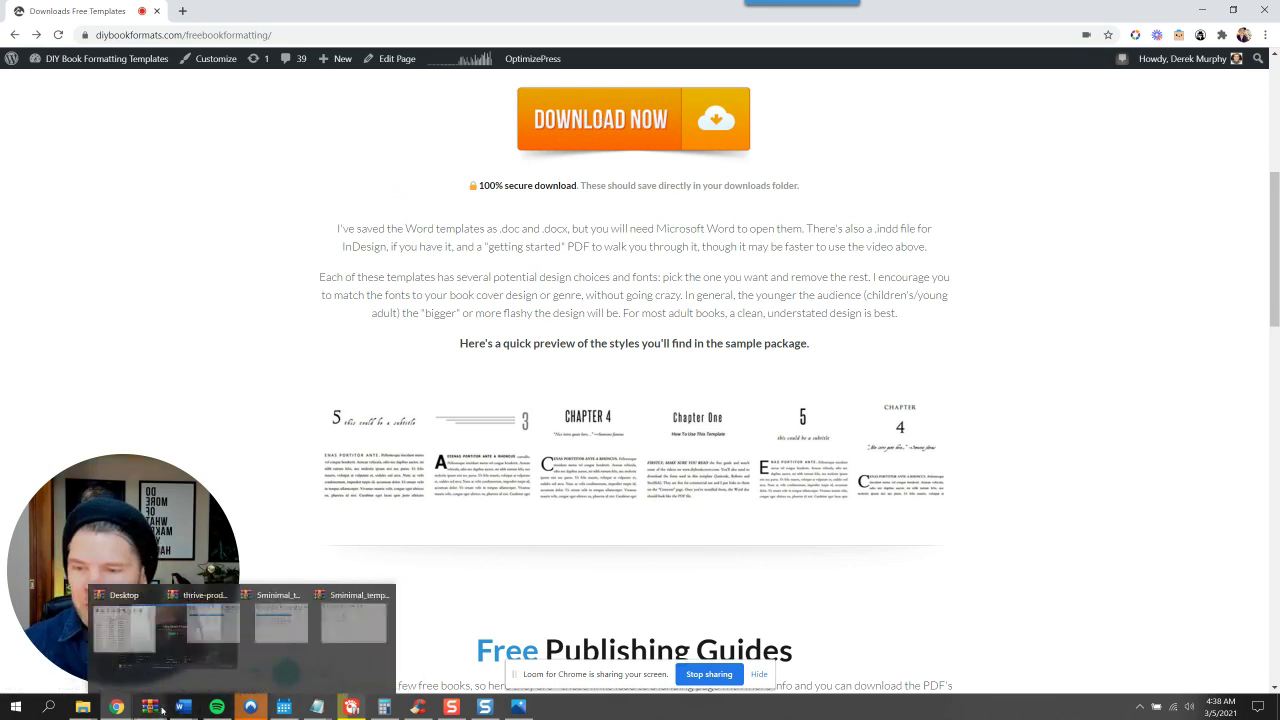
left_click(378, 649)
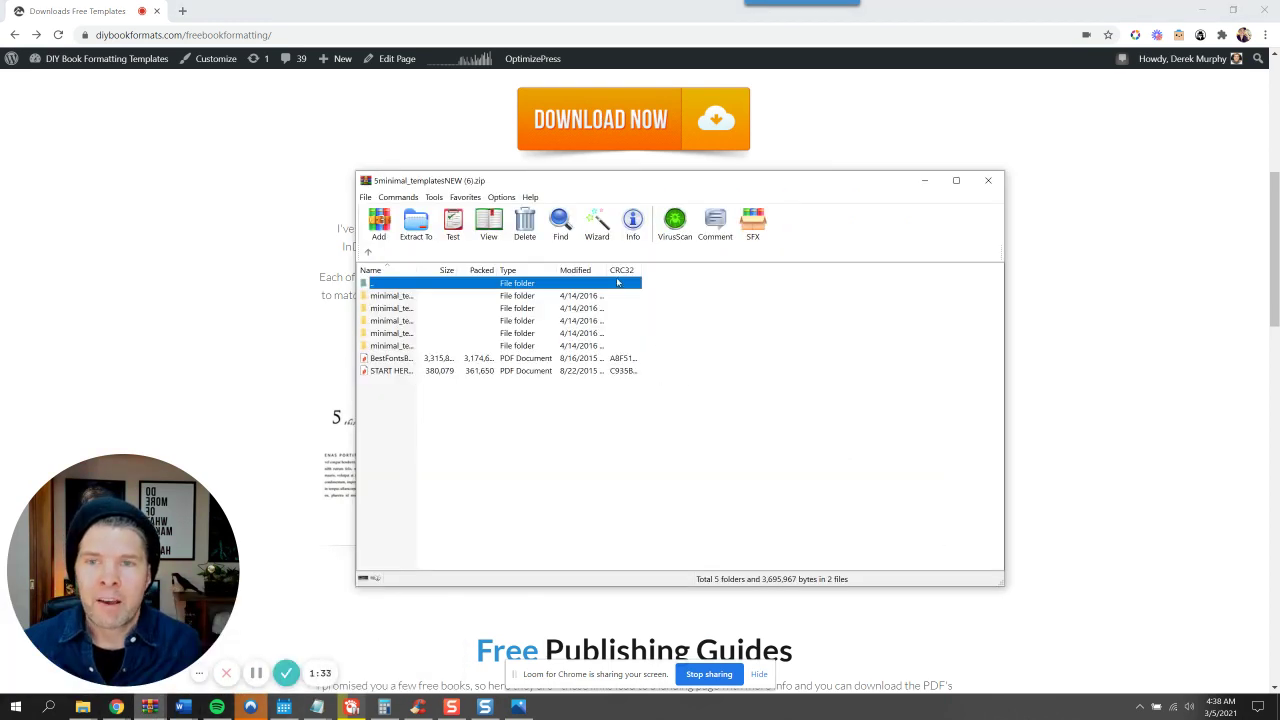
left_click(405, 297)
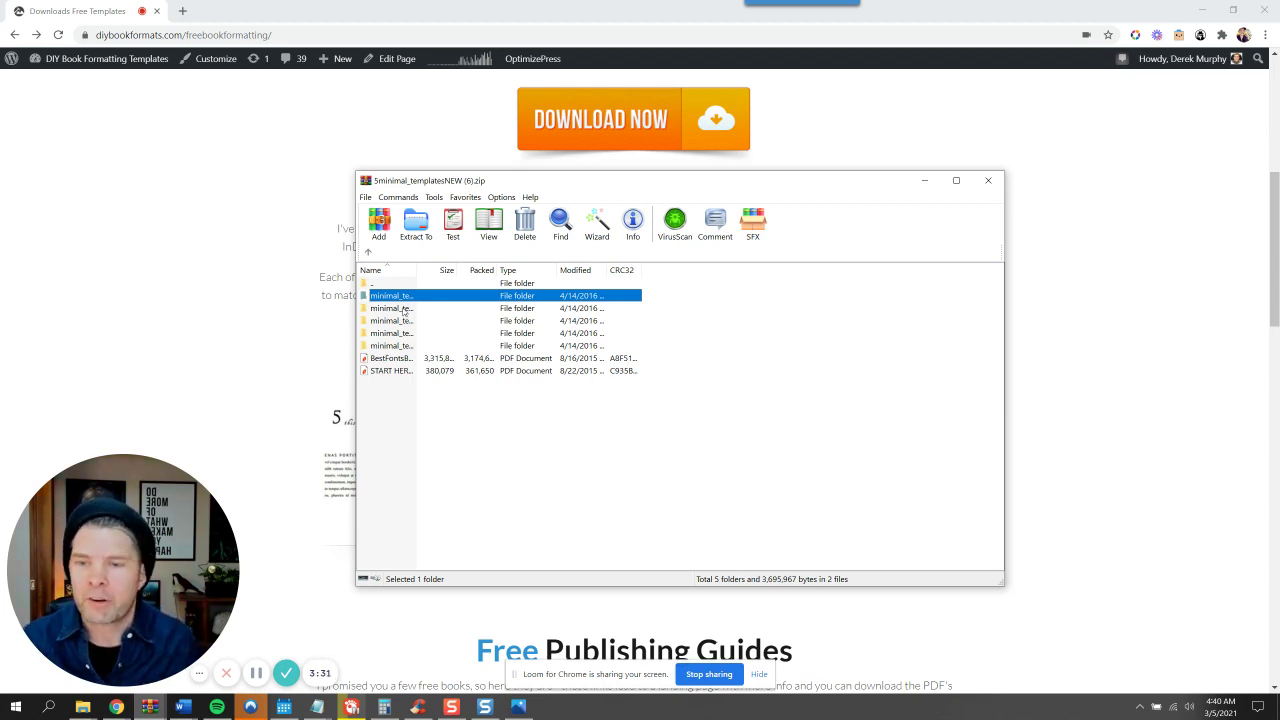
Bring the 5minimal_templatesNEW (6).zip archive back up and open the Document fonts folder inside the first template folder
mouse_move(317, 706)
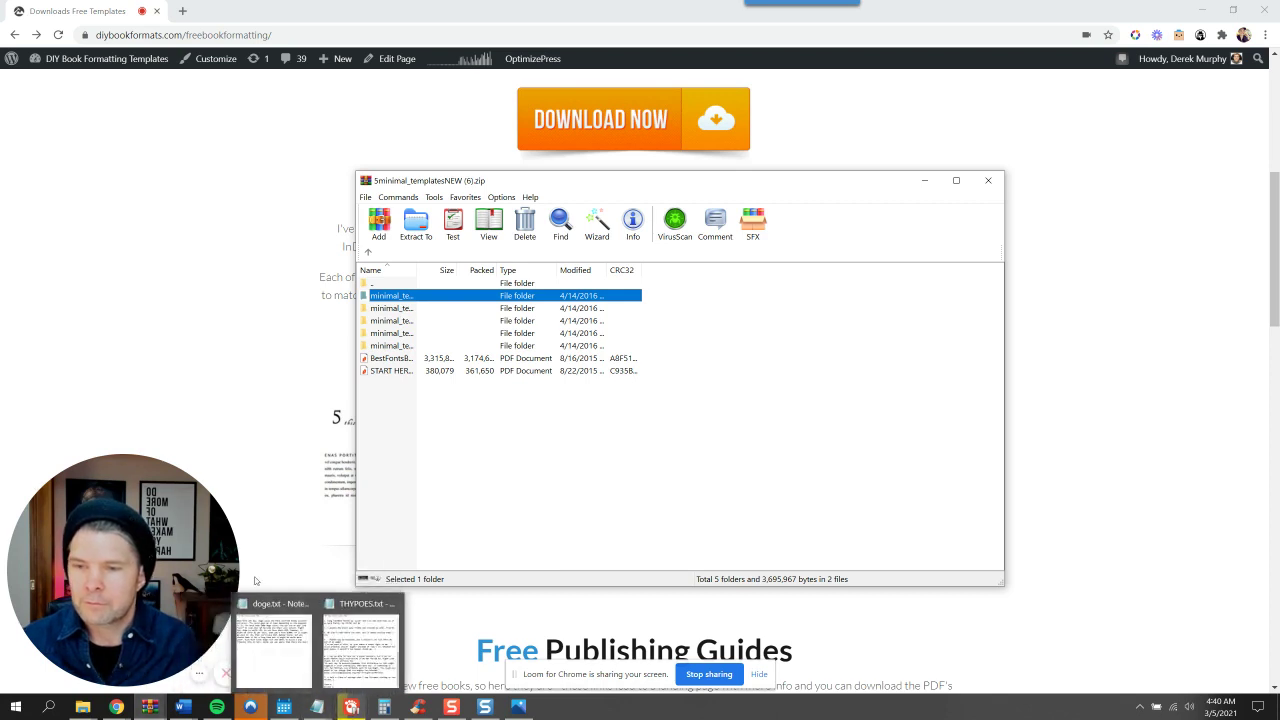
left_click(256, 662)
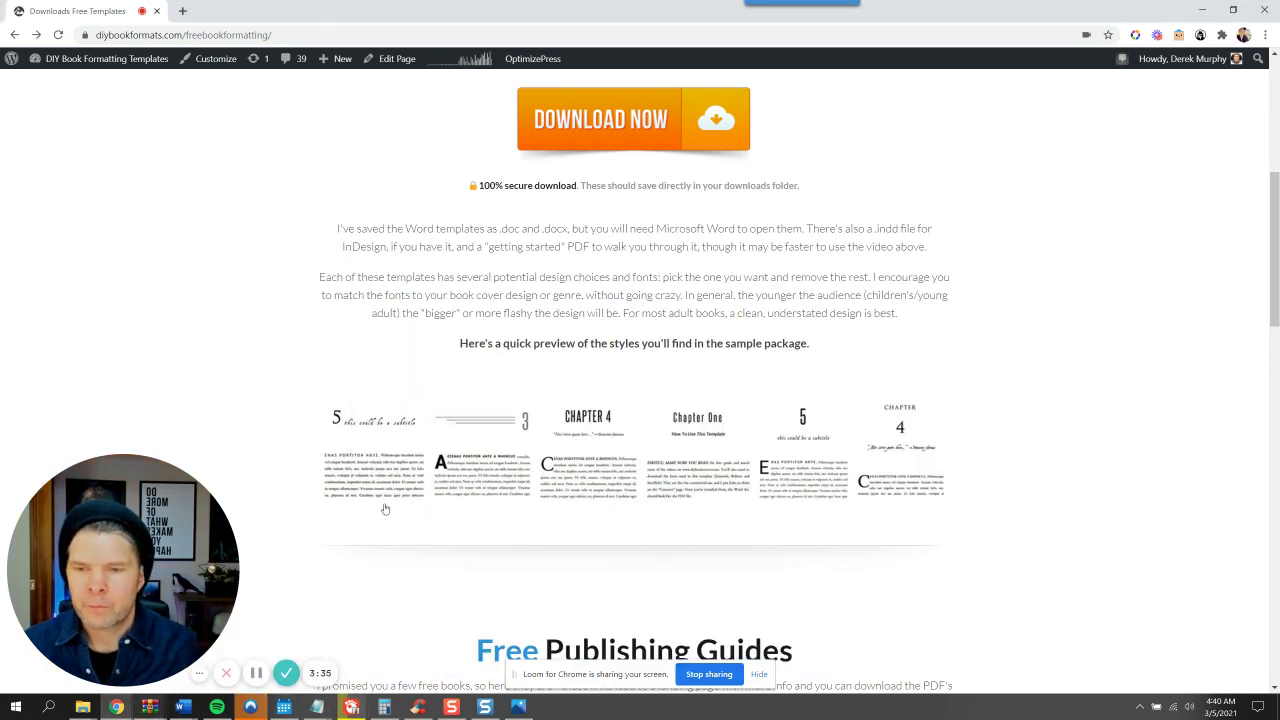
left_click(155, 712)
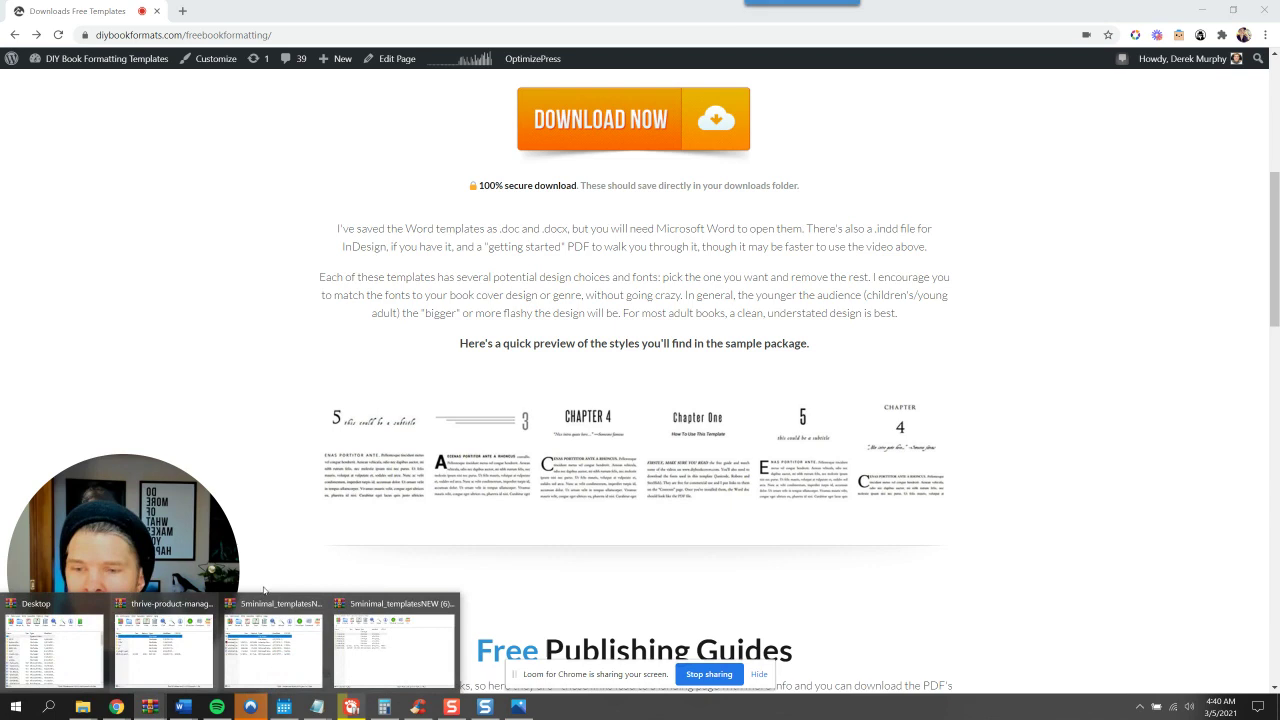
left_click(380, 664)
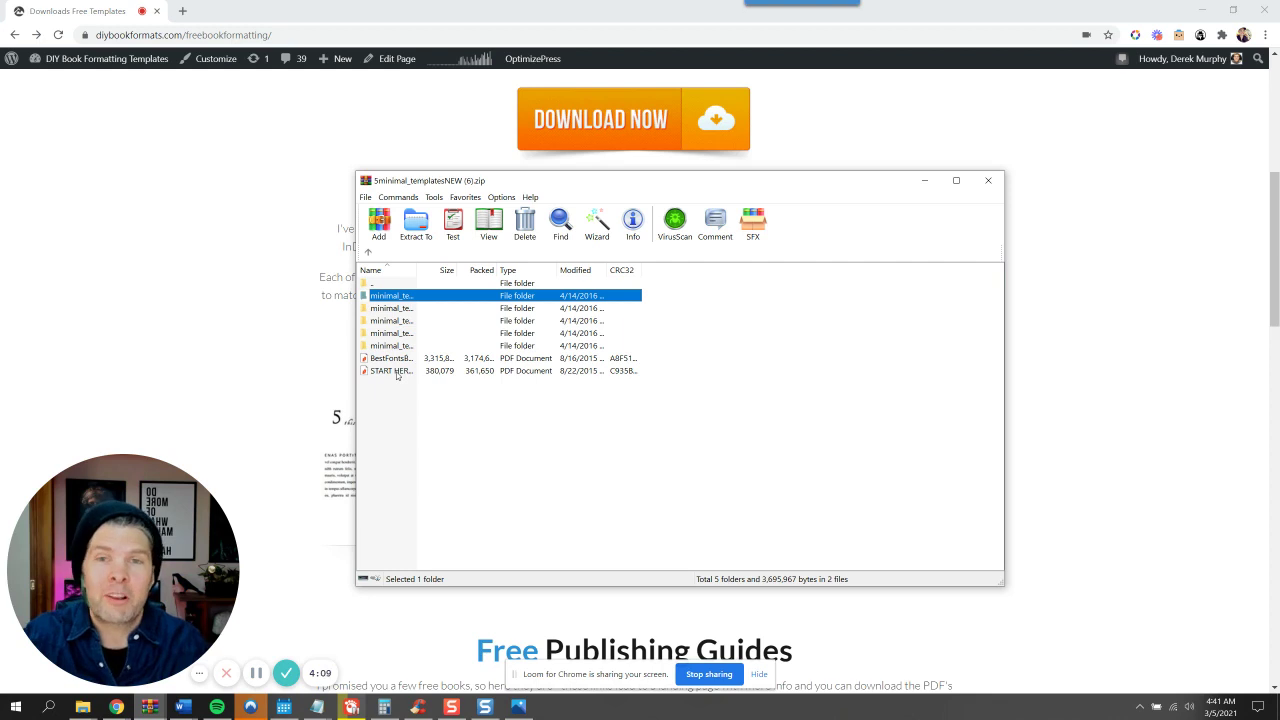
double_click(389, 298)
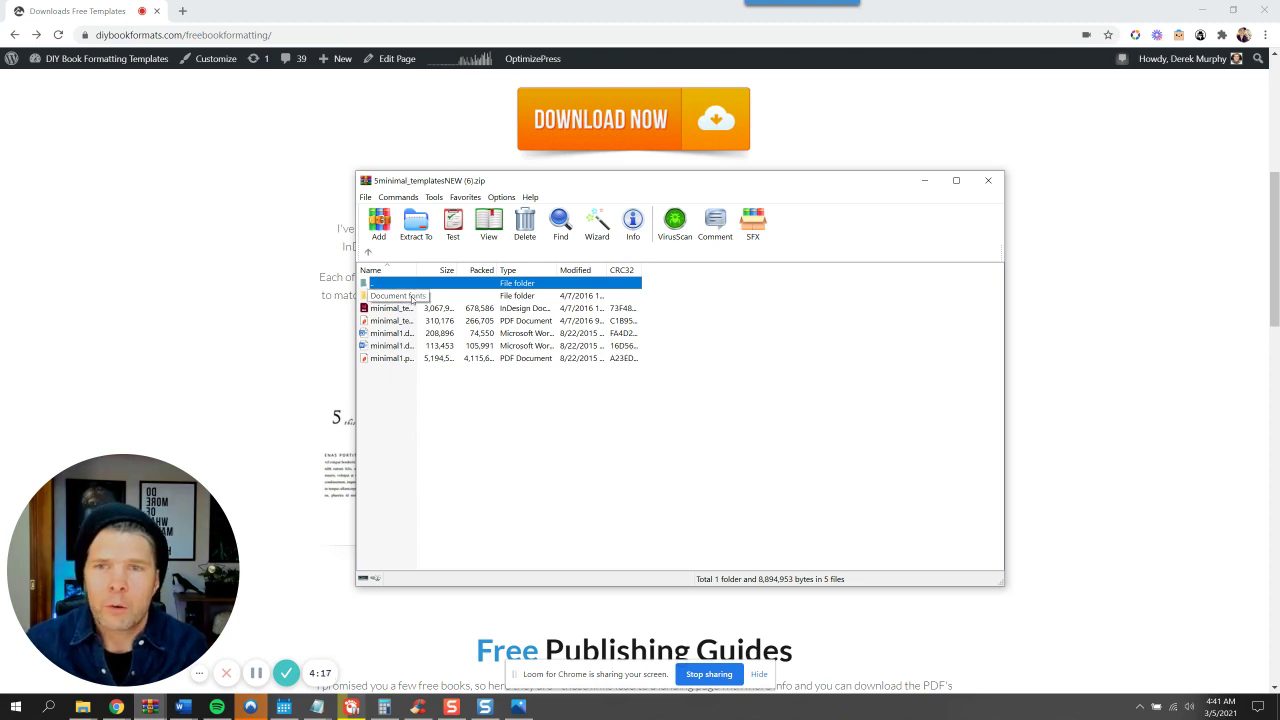
double_click(391, 298)
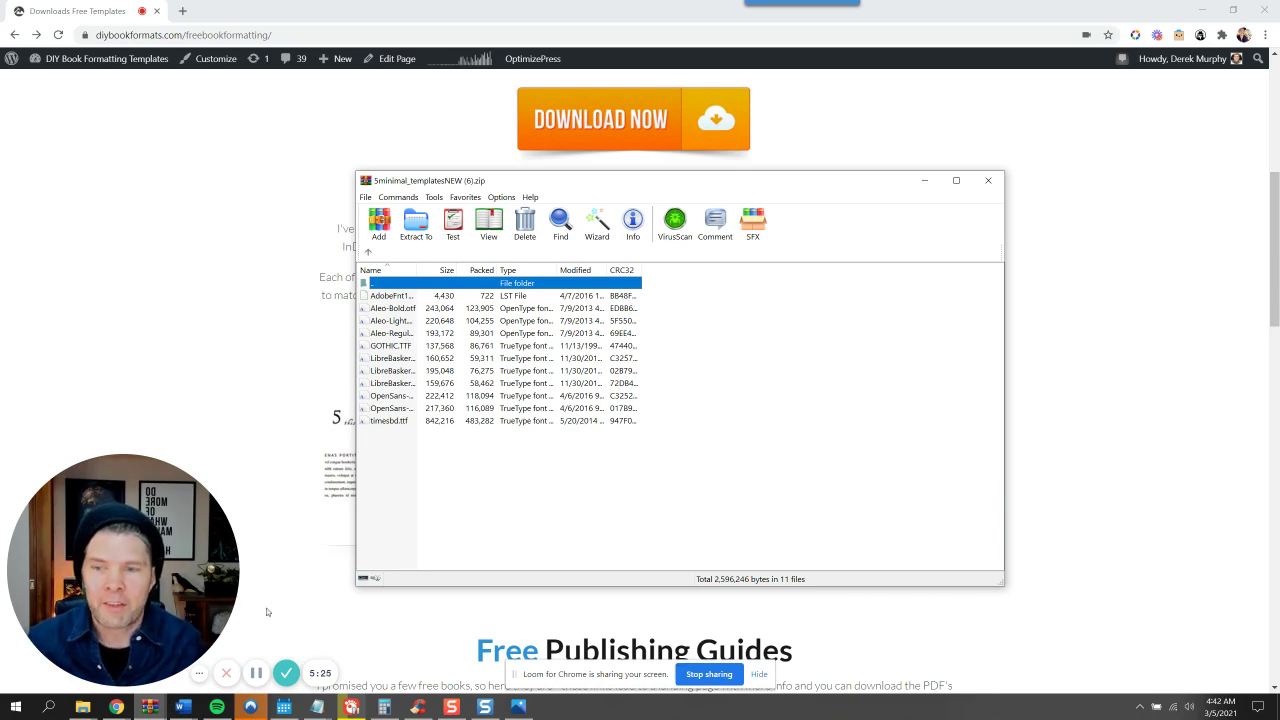
left_click(256, 673)
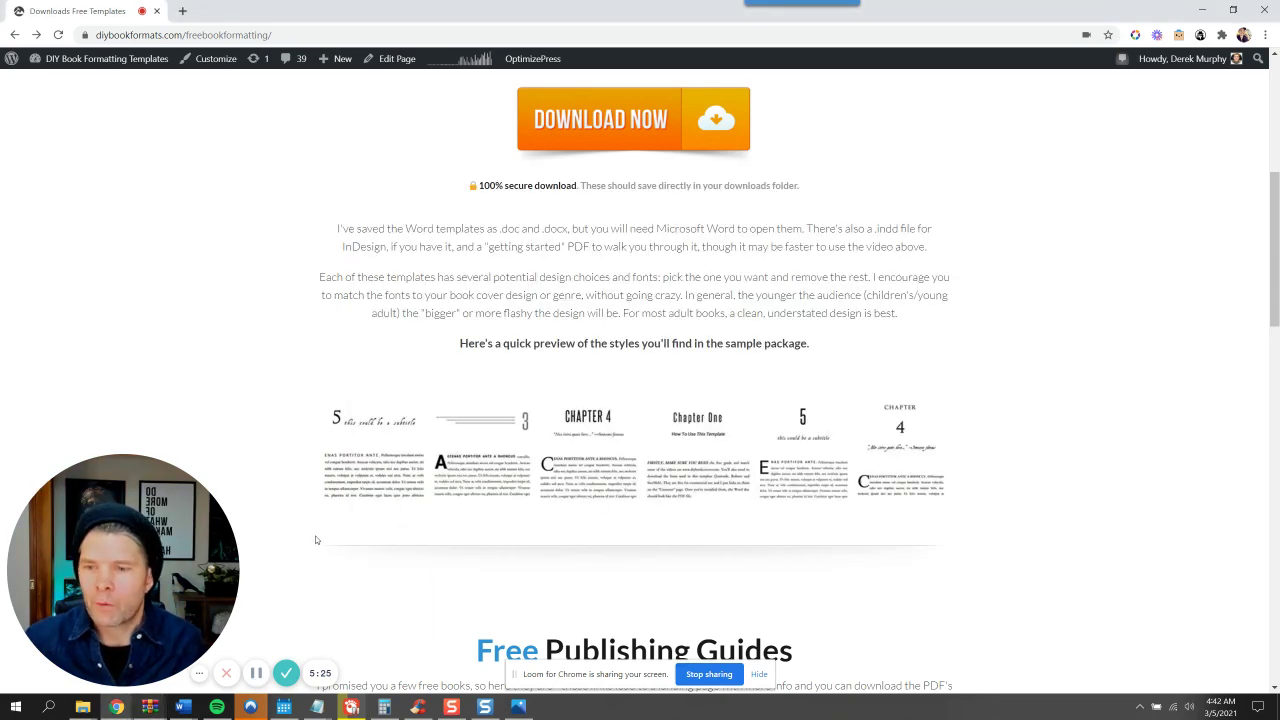
mouse_move(150, 706)
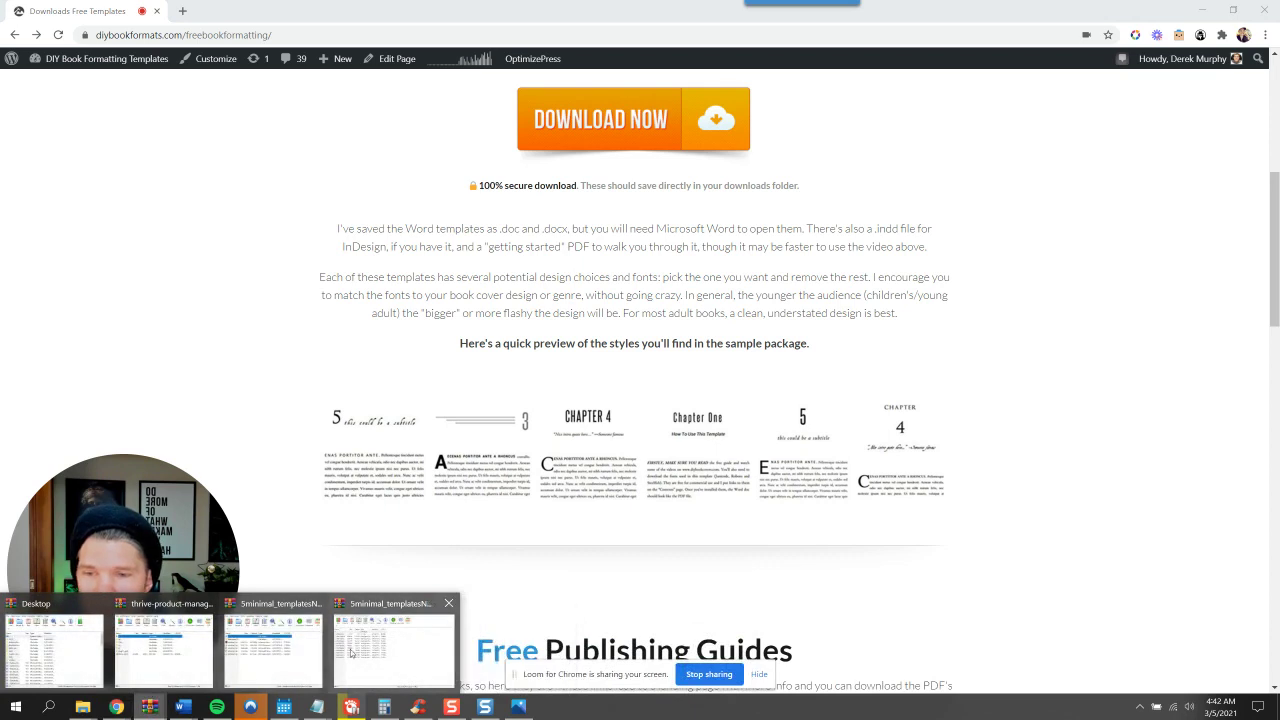
left_click(394, 650)
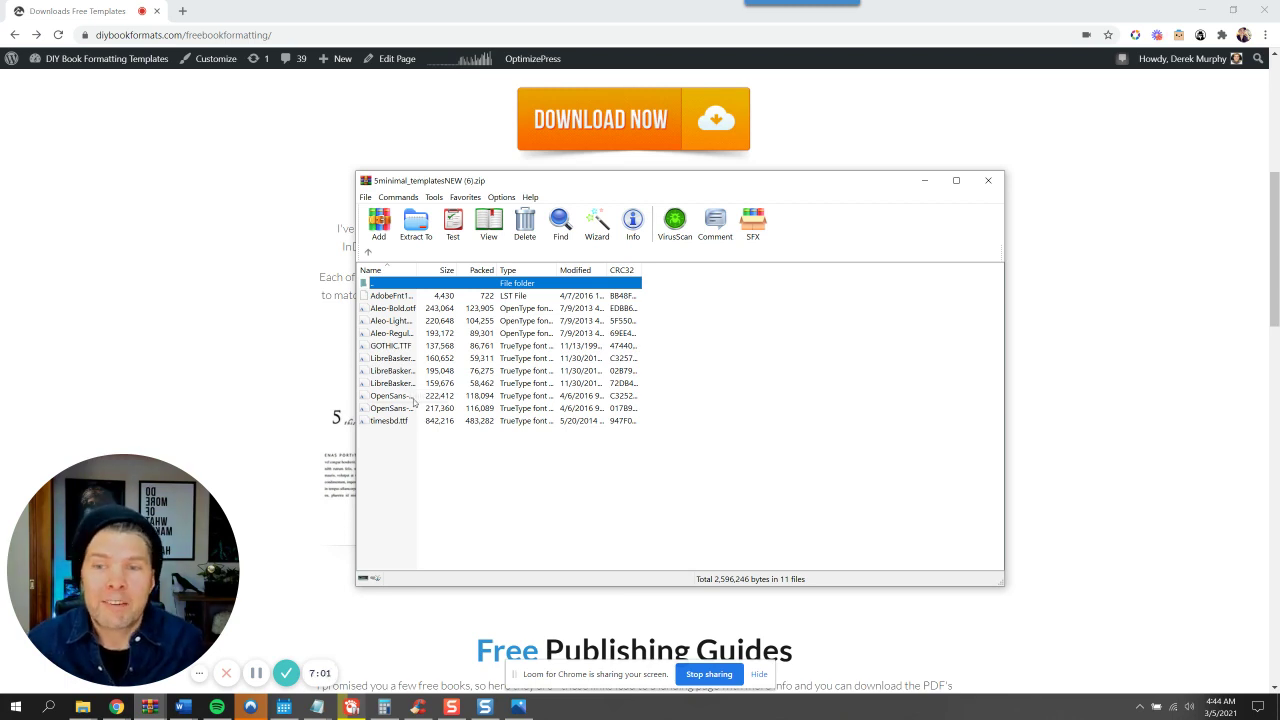
left_click(259, 674)
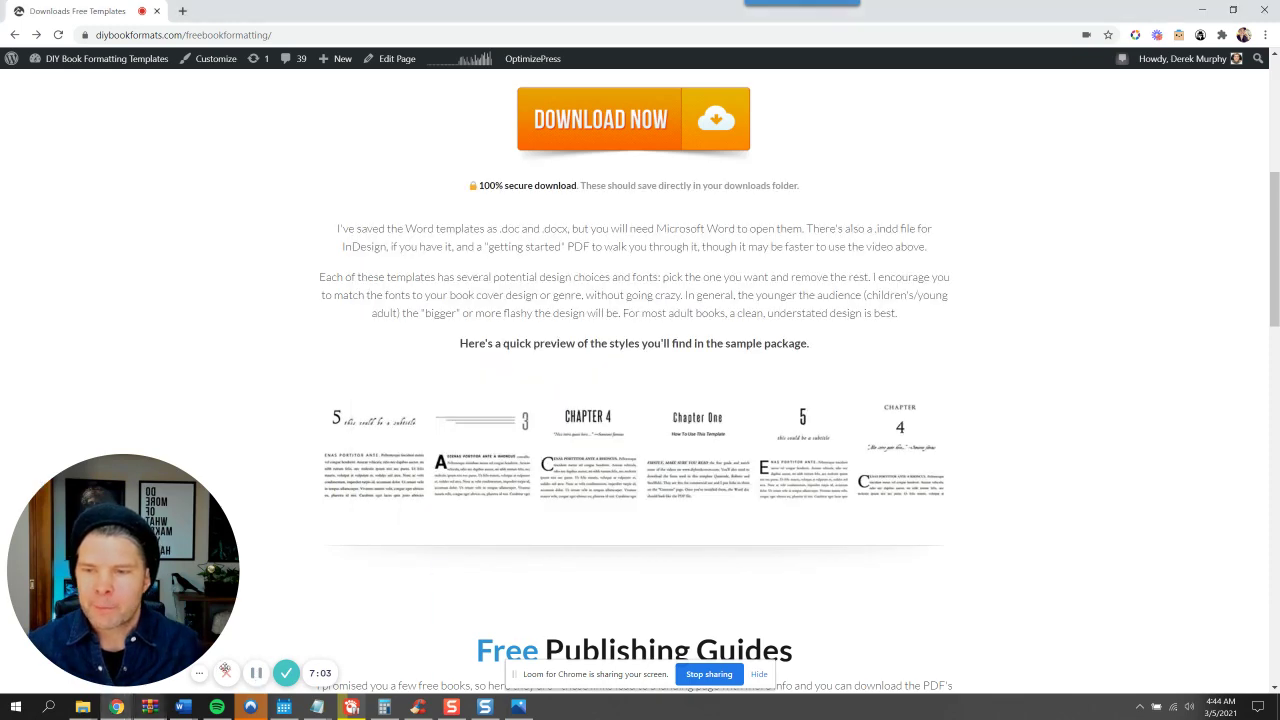
mouse_move(168, 714)
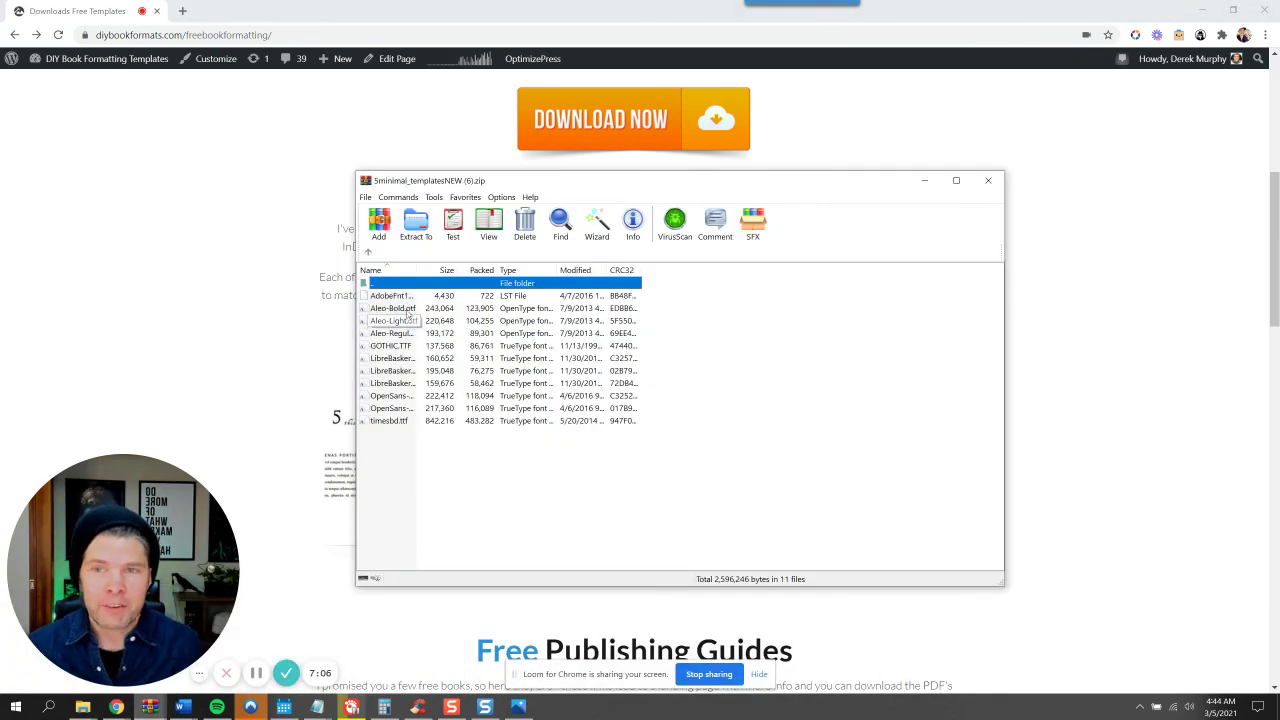
Go back up to the first template folder and open minimal_temp1.pdf from the archive
left_click(368, 253)
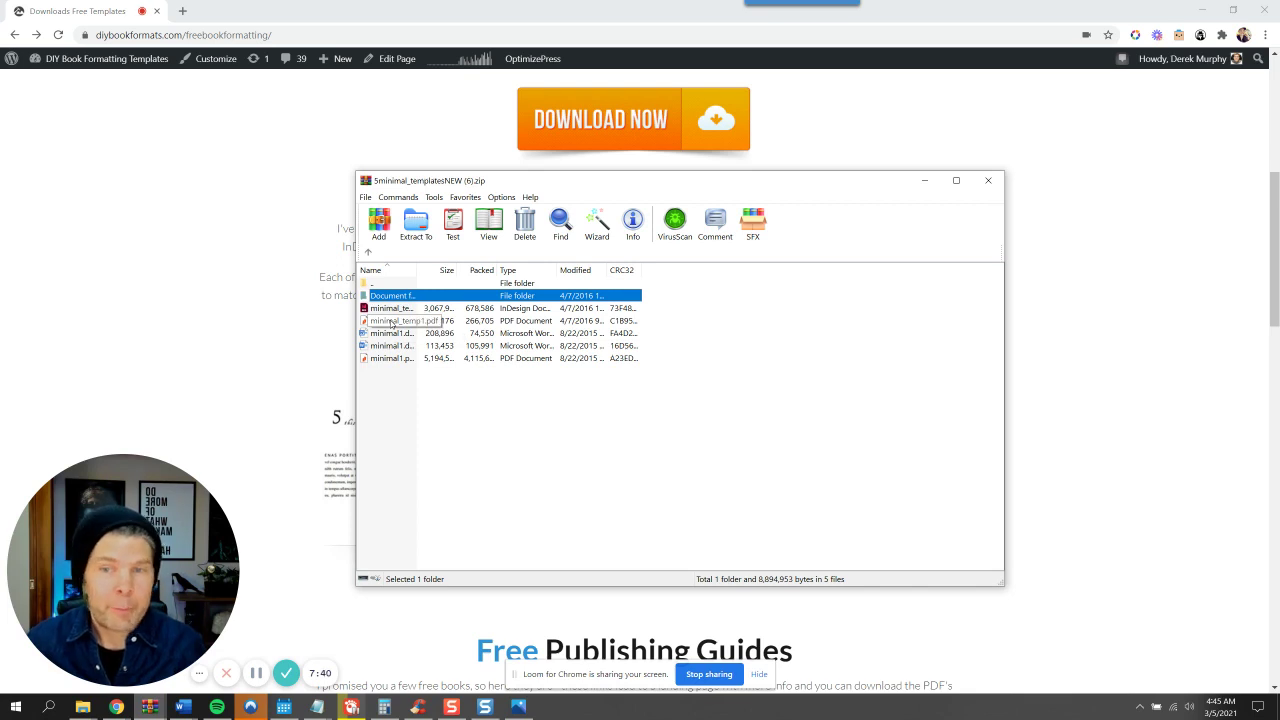
left_click(391, 321)
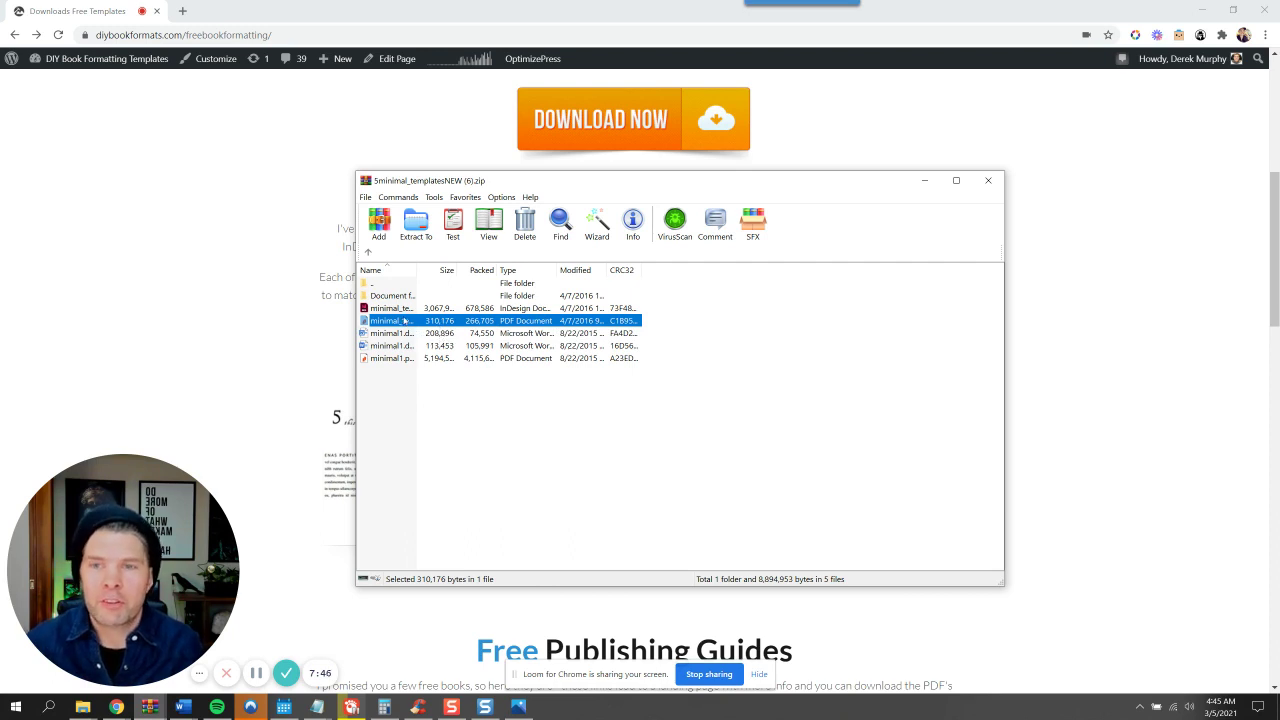
double_click(400, 325)
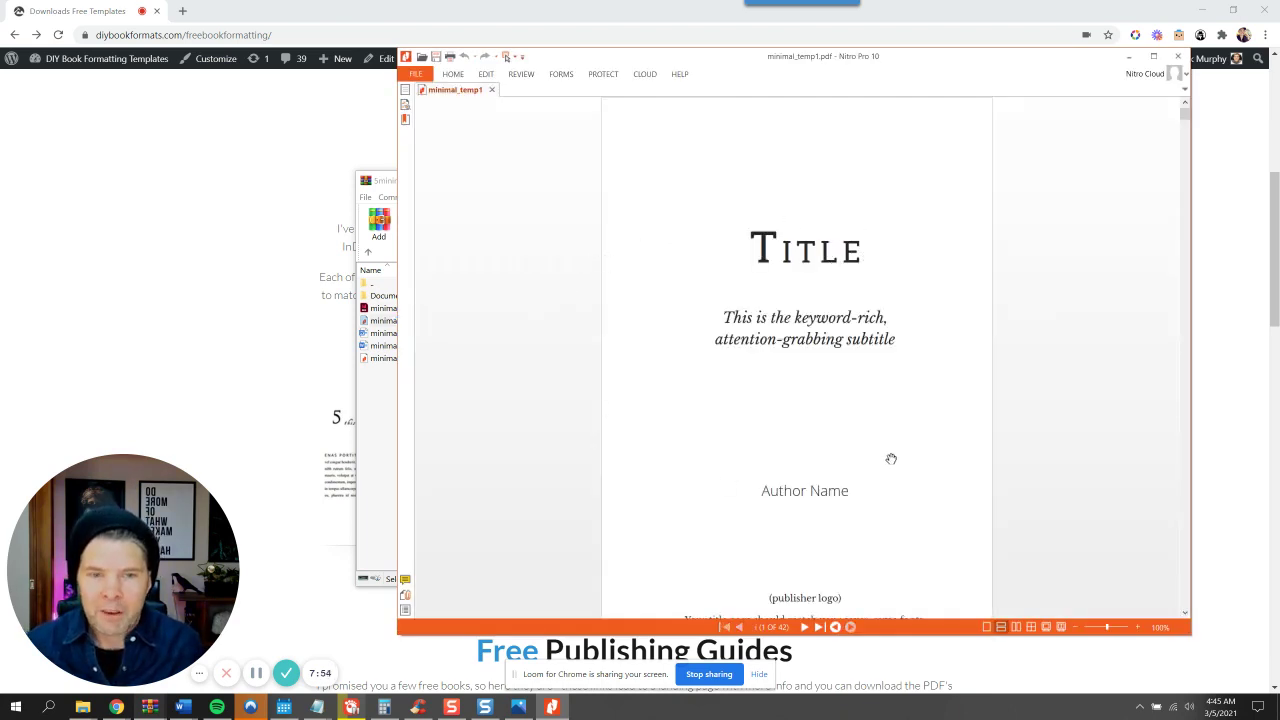
Examine the PDF's front matter: the title page, copyright page, table of contents and the list of fonts used
scroll(886, 430, "down", 8)
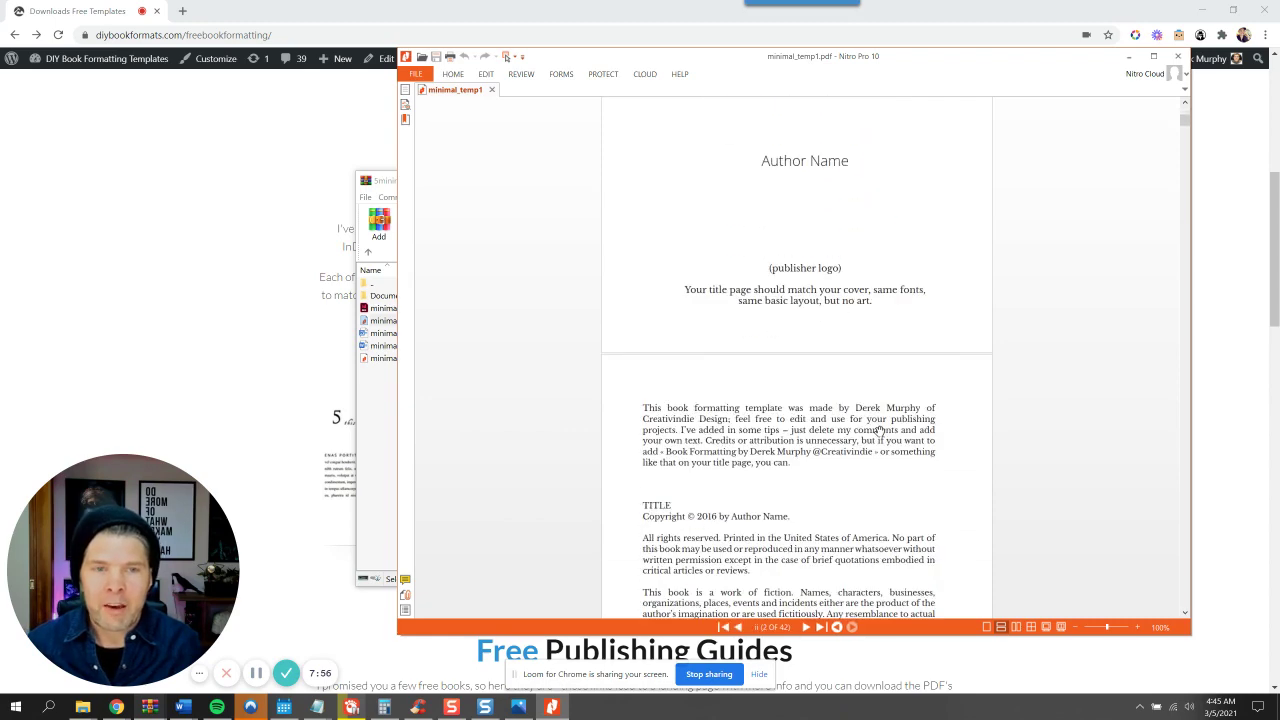
scroll(796, 395, "down", 10)
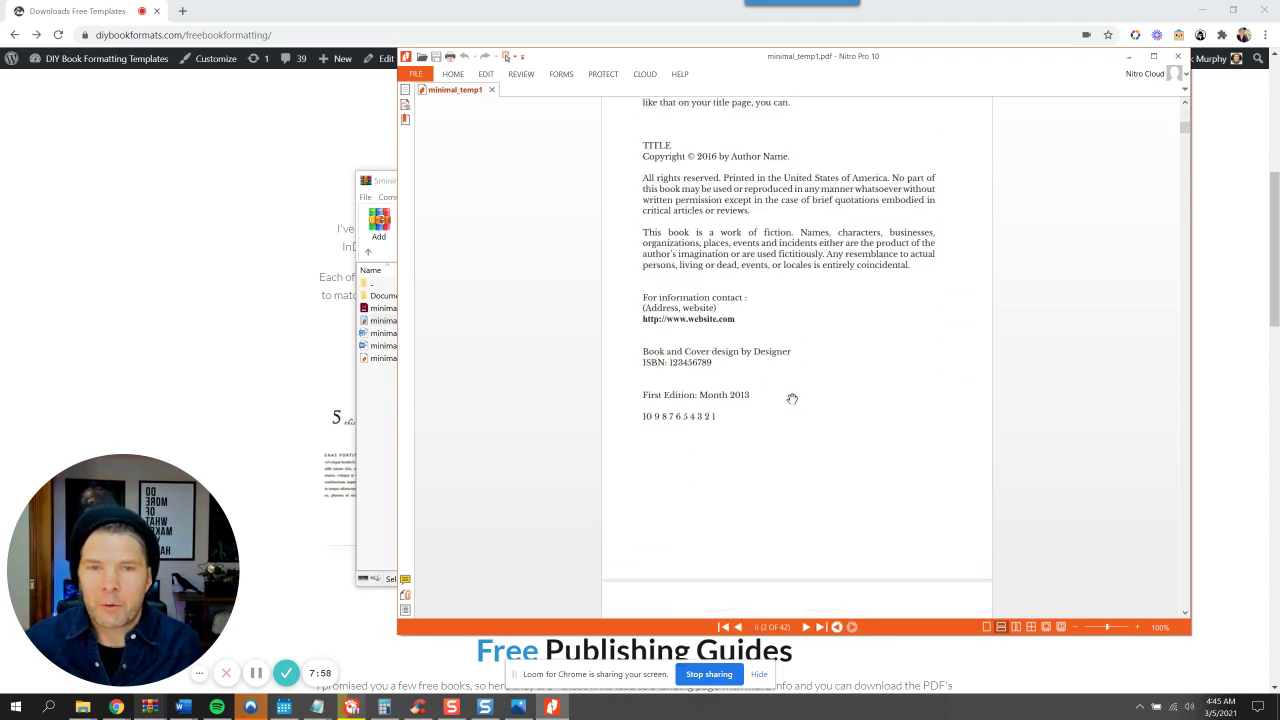
scroll(789, 400, "down", 3)
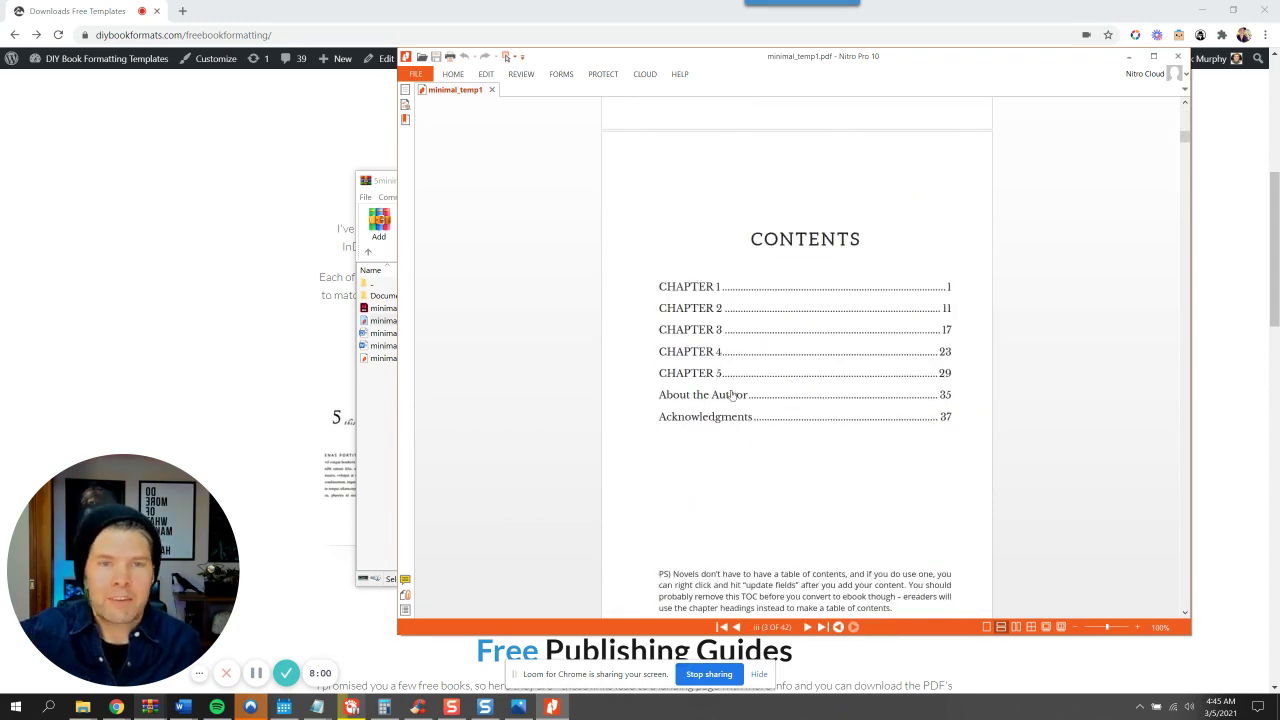
scroll(737, 393, "down", 10)
scroll(737, 350, "up", 7)
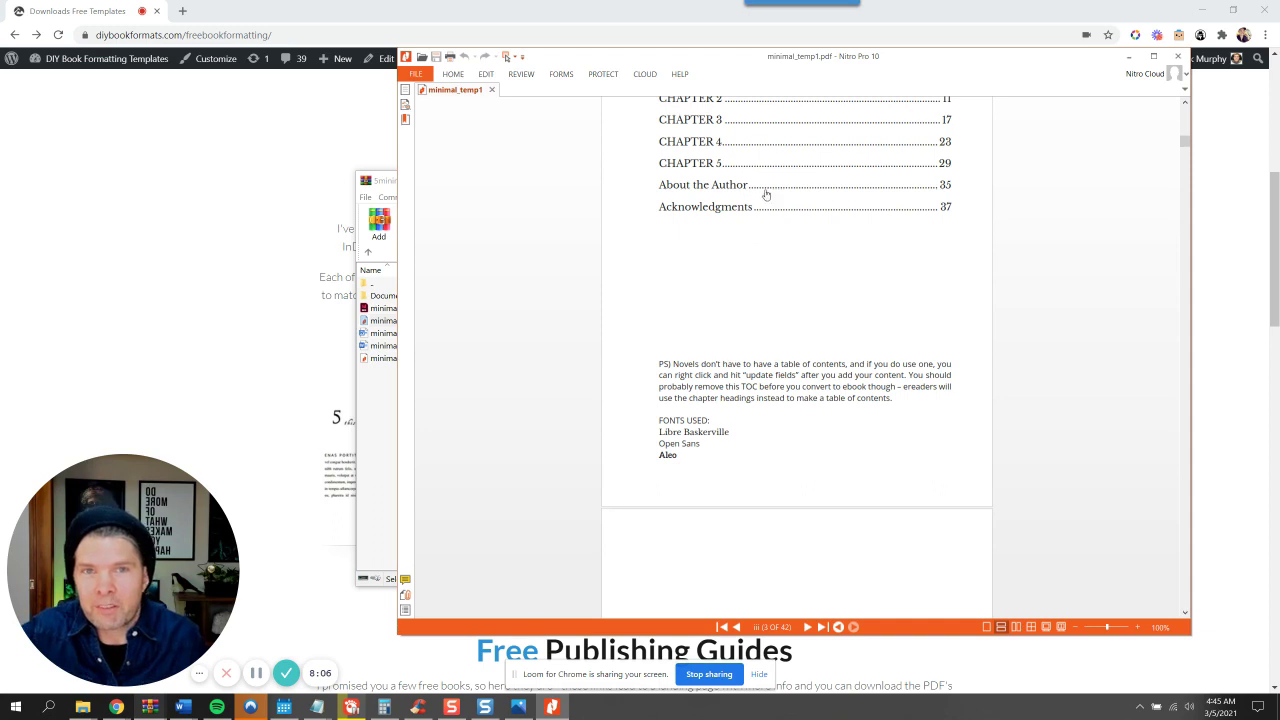
scroll(766, 200, "up", 2)
scroll(738, 375, "down", 4)
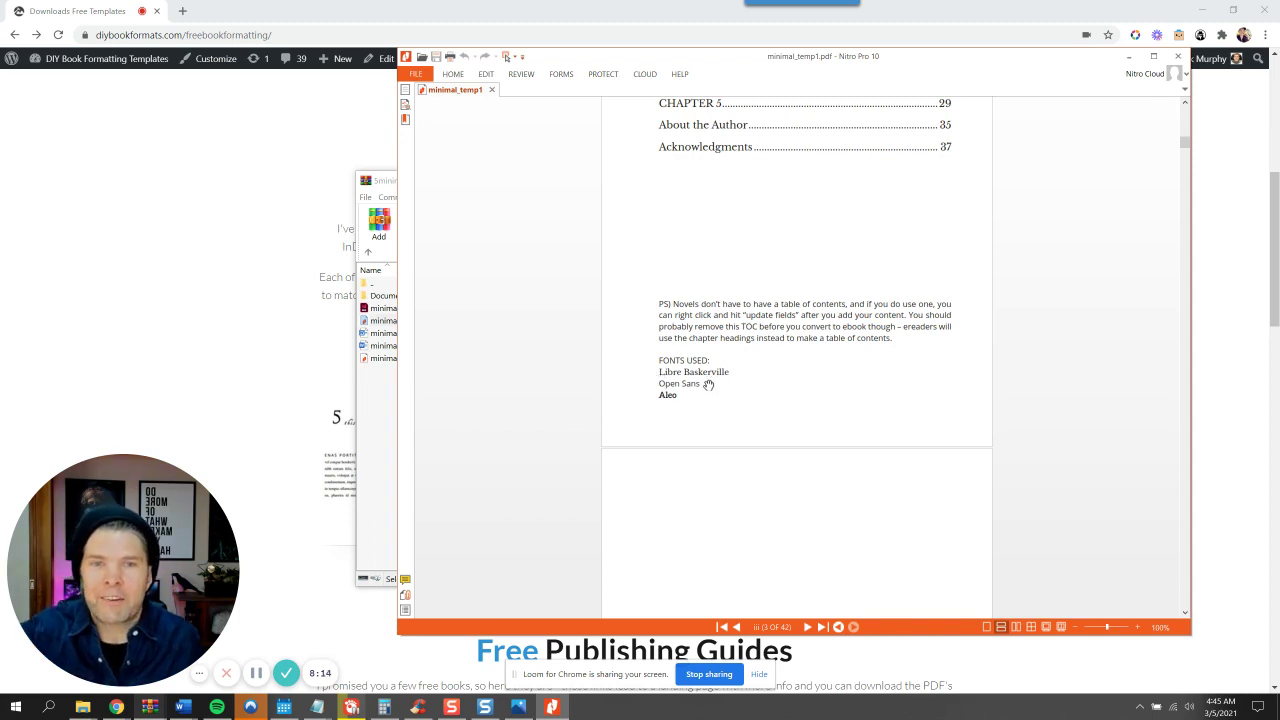
Look through Chapter One's template instructions and body page layout, continuing to the Chapter Two heading
scroll(708, 384, "down", 10)
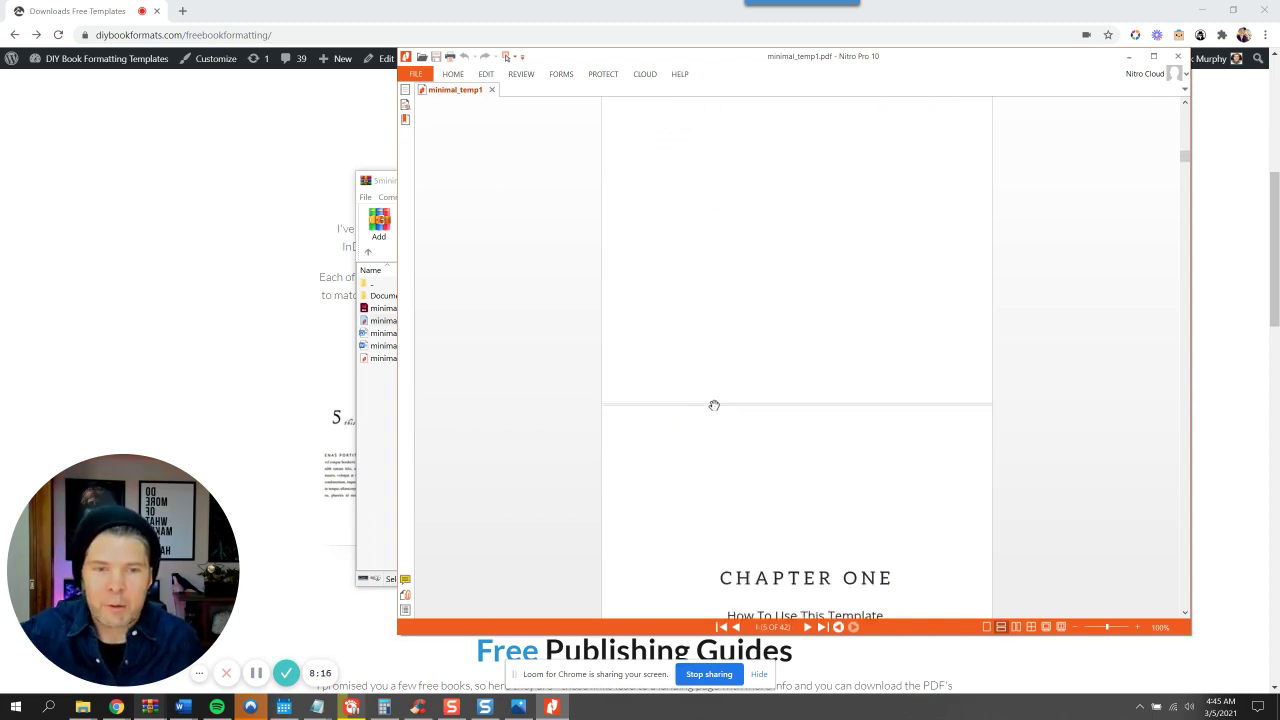
scroll(714, 405, "down", 5)
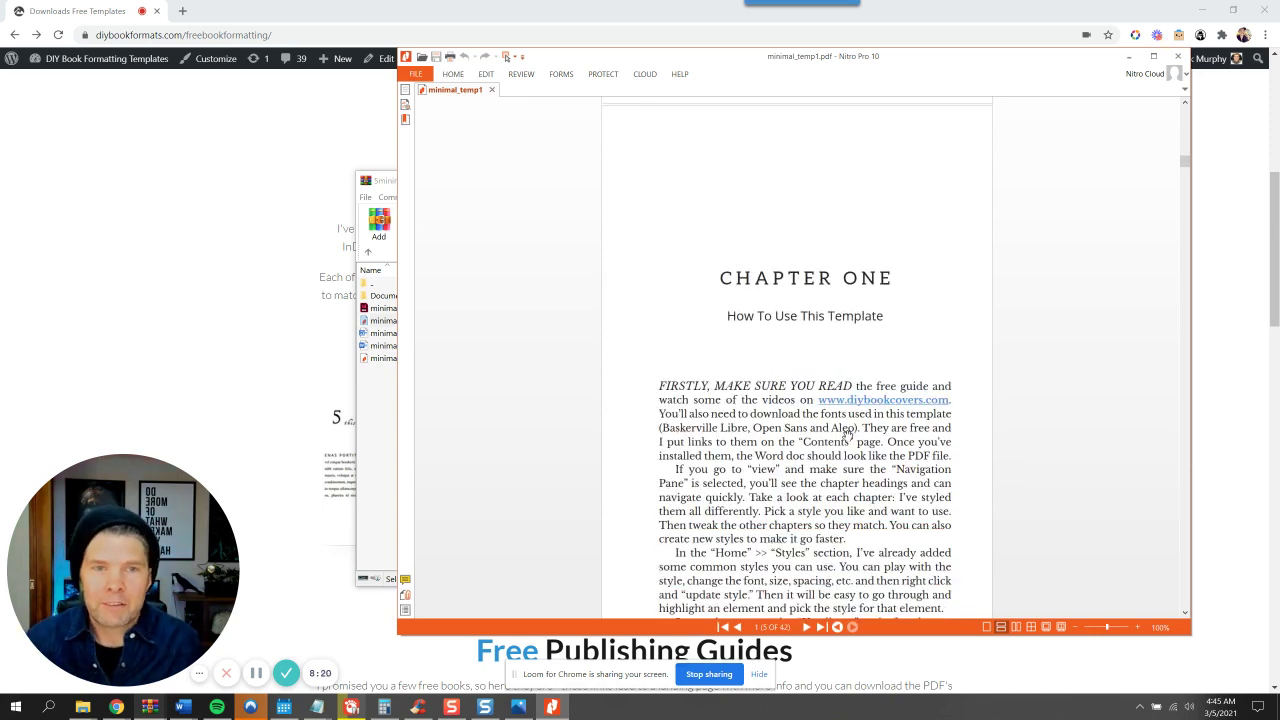
scroll(845, 430, "down", 2)
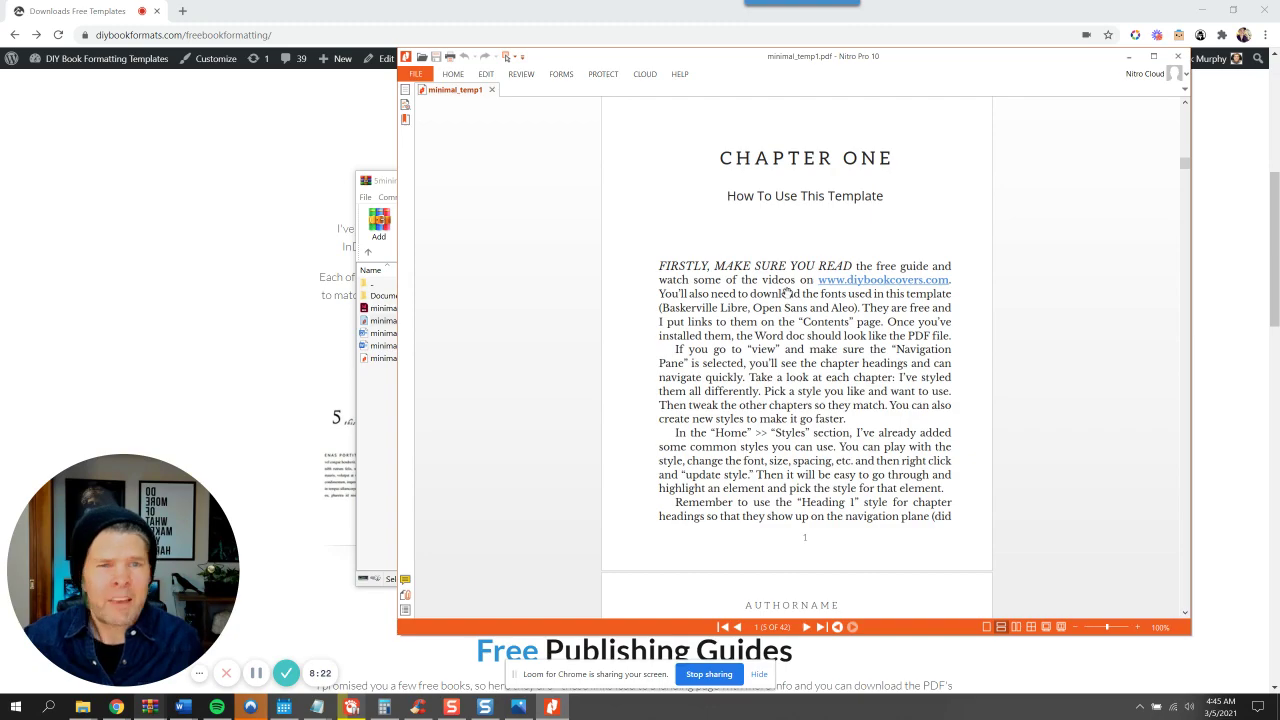
scroll(787, 290, "down", 15)
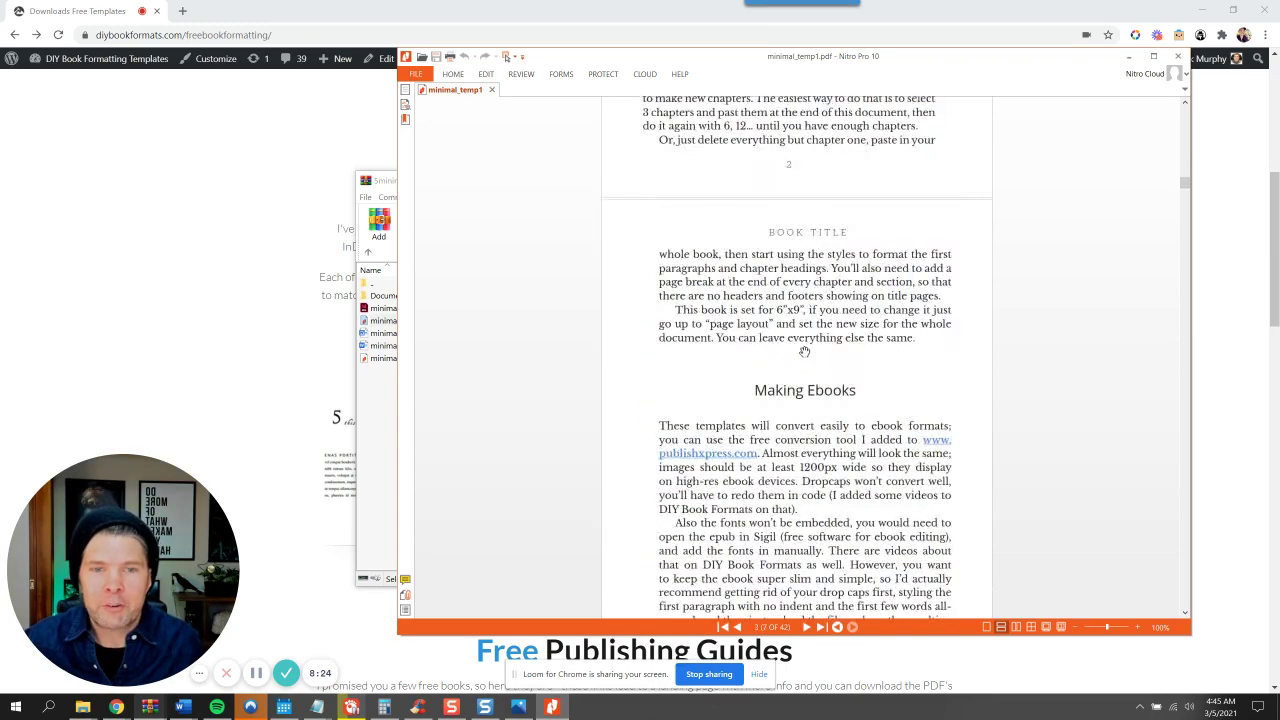
scroll(803, 350, "down", 20)
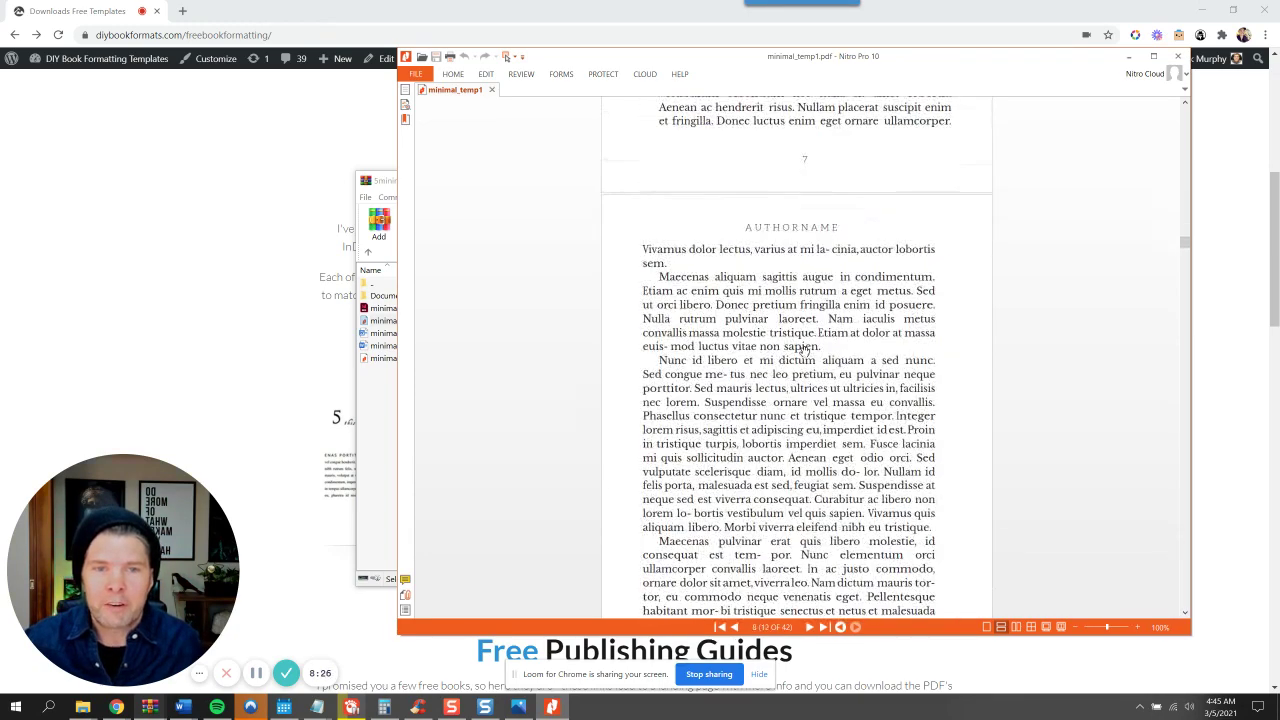
scroll(713, 345, "down", 3)
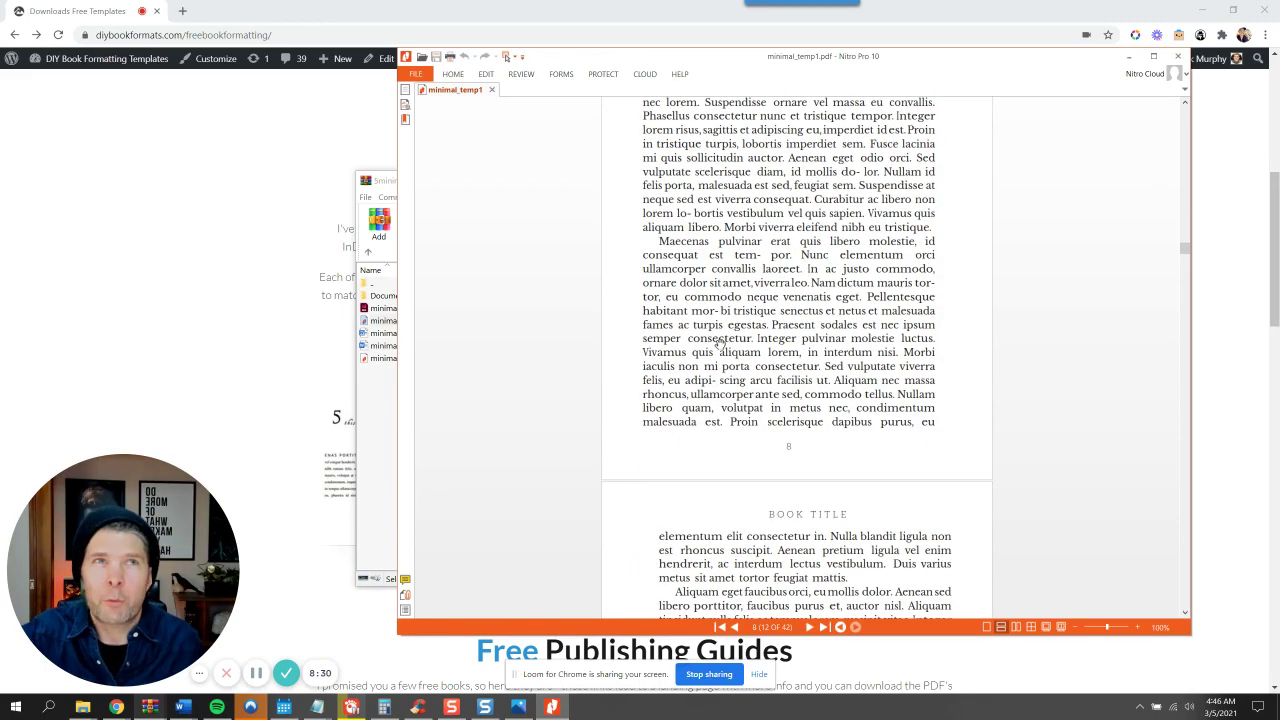
scroll(718, 343, "down", 5)
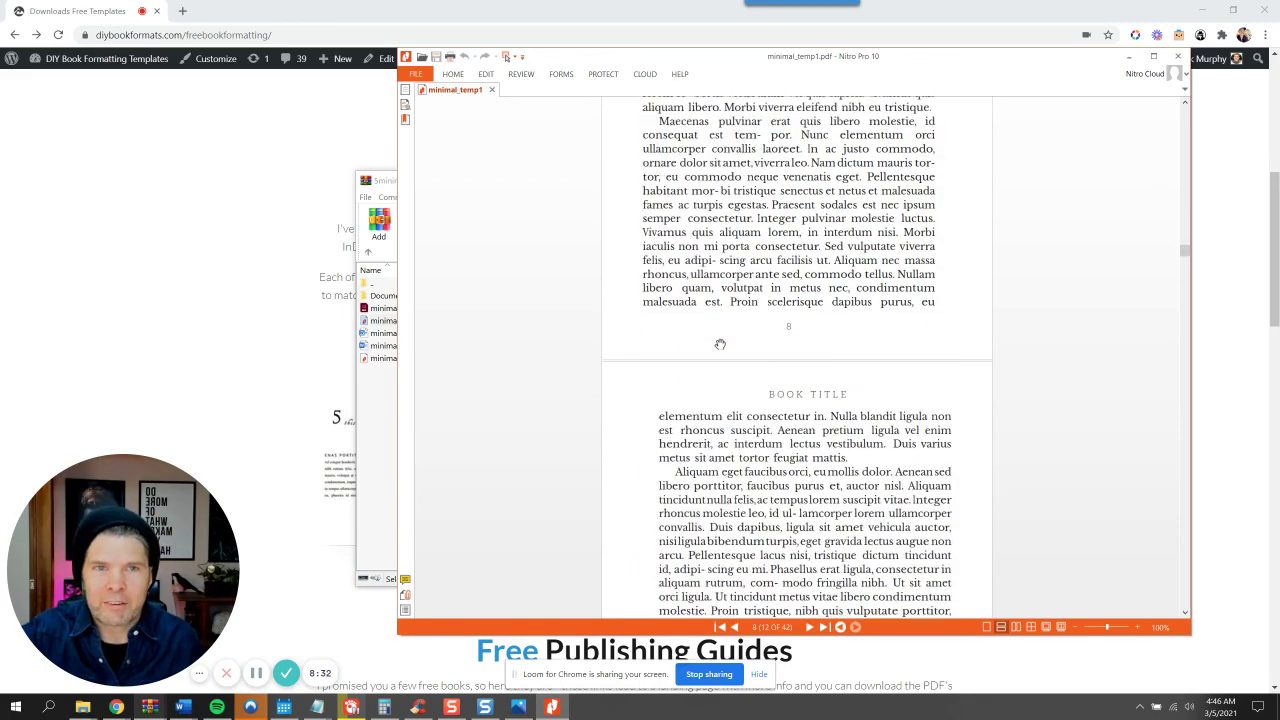
scroll(718, 343, "down", 4)
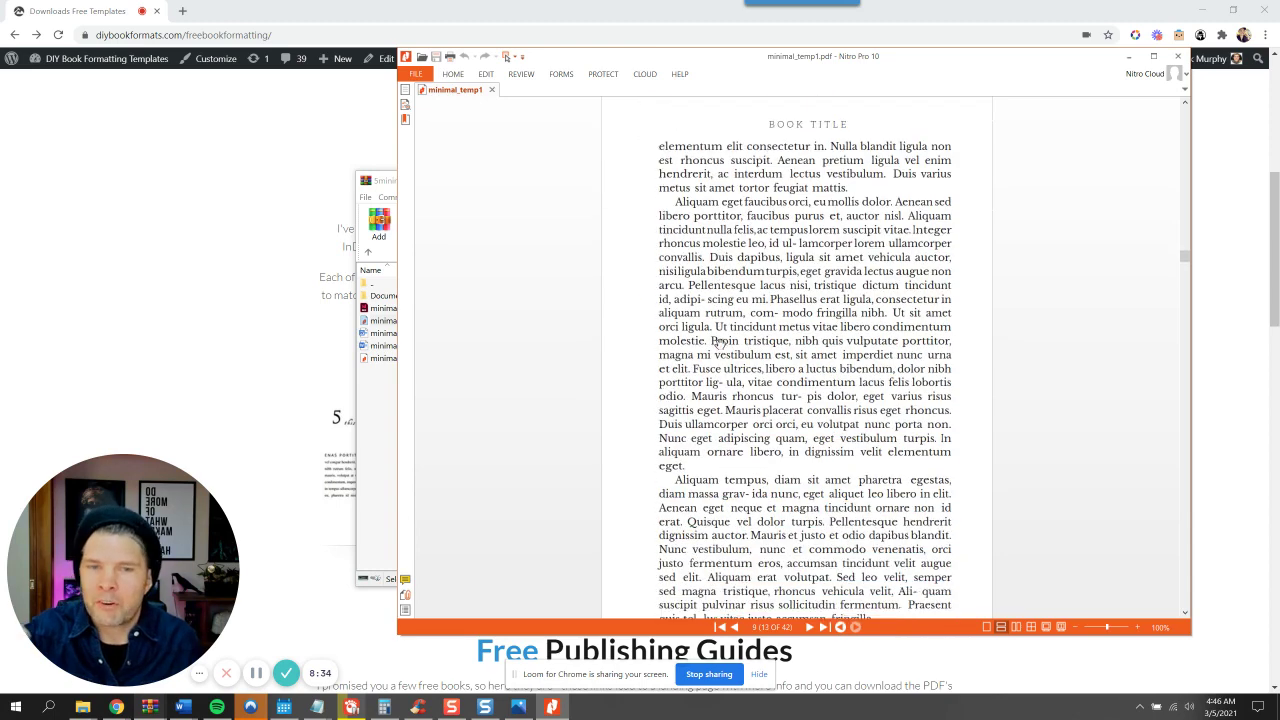
scroll(720, 352, "down", 6)
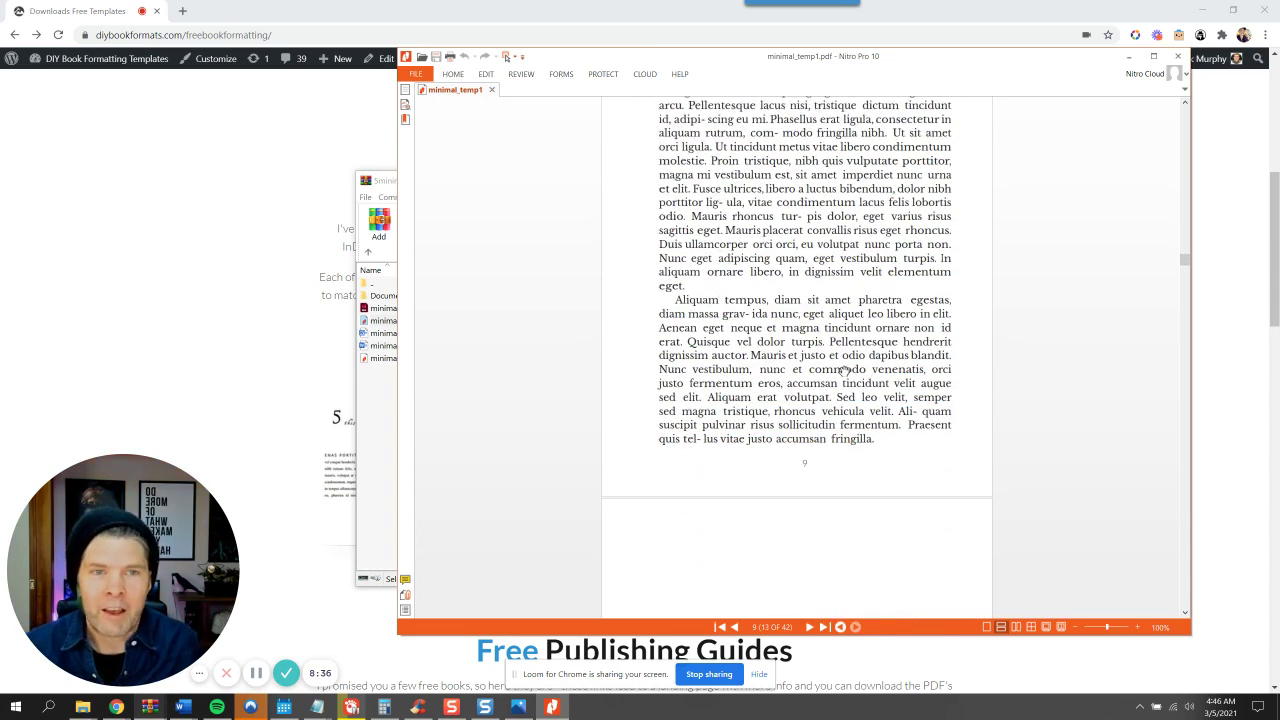
scroll(780, 380, "down", 10)
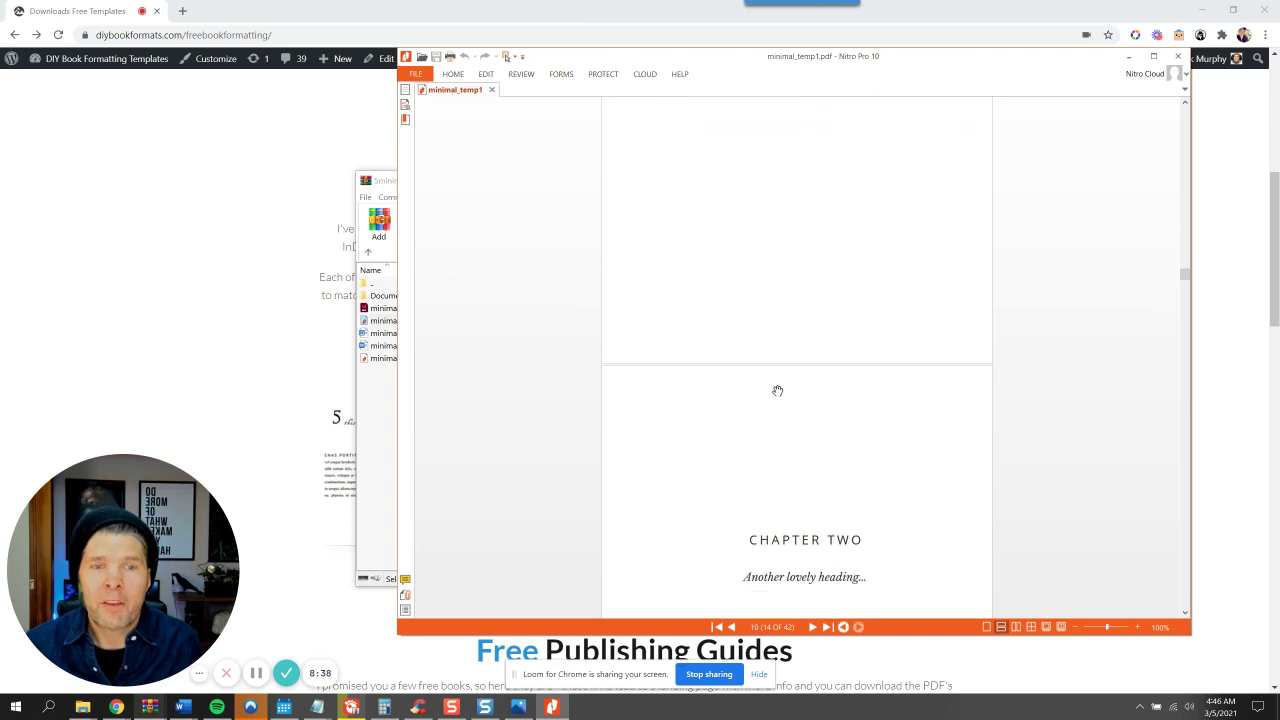
Read the PDF's Chapter Two opening page with its header and footer instructions, and close the PDF
scroll(778, 398, "down", 2)
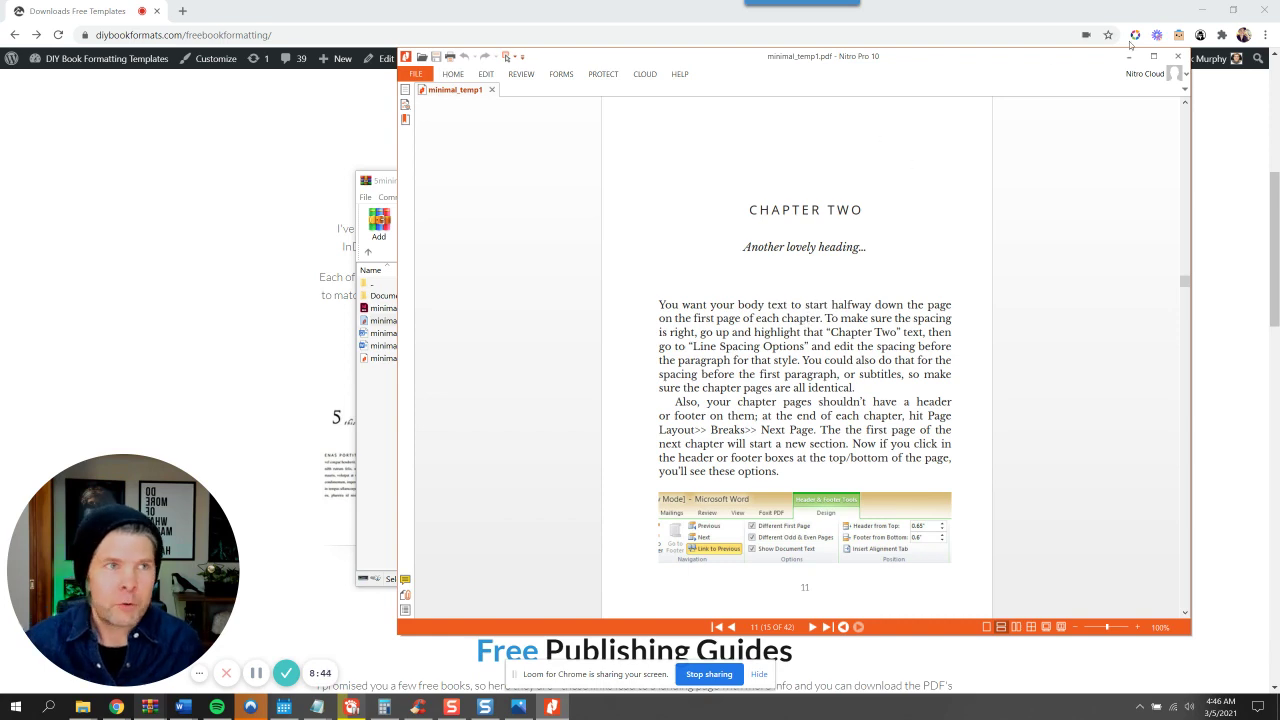
left_click(1178, 56)
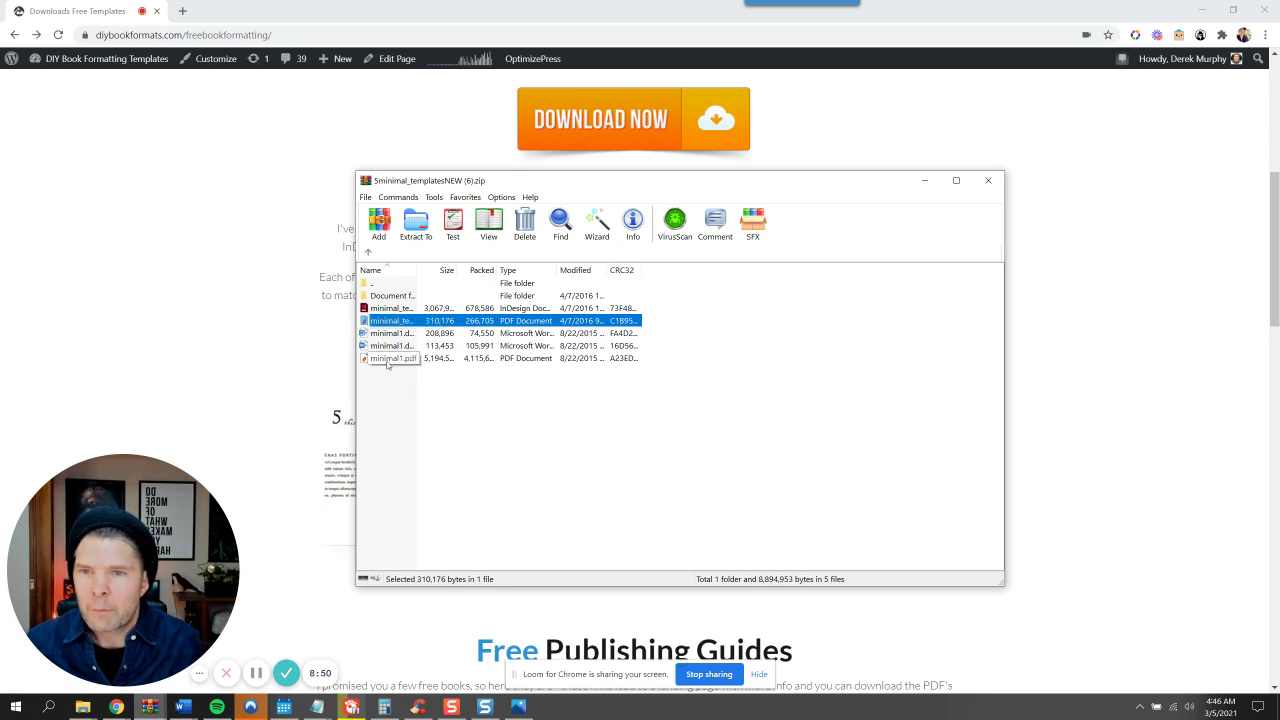
Single out the two PDF files and the InDesign document in the archive's first template folder
left_click(388, 359)
left_click(391, 322)
left_click(390, 358)
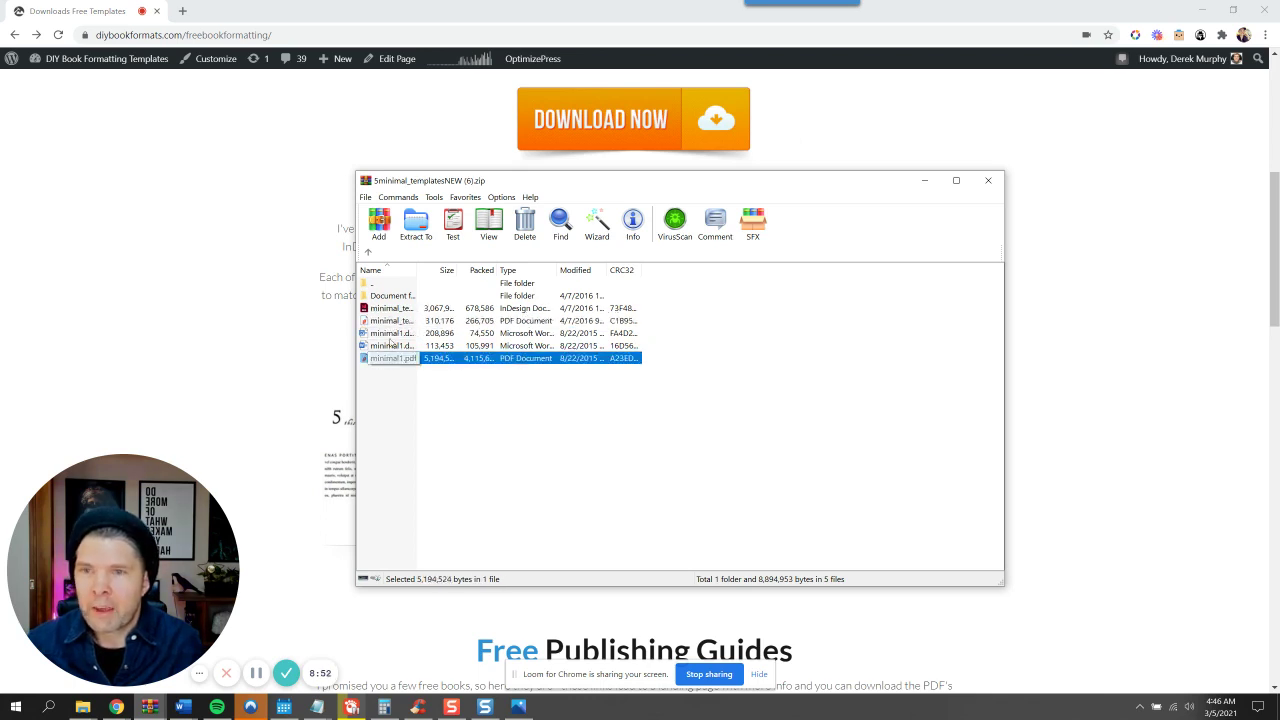
left_click(397, 310)
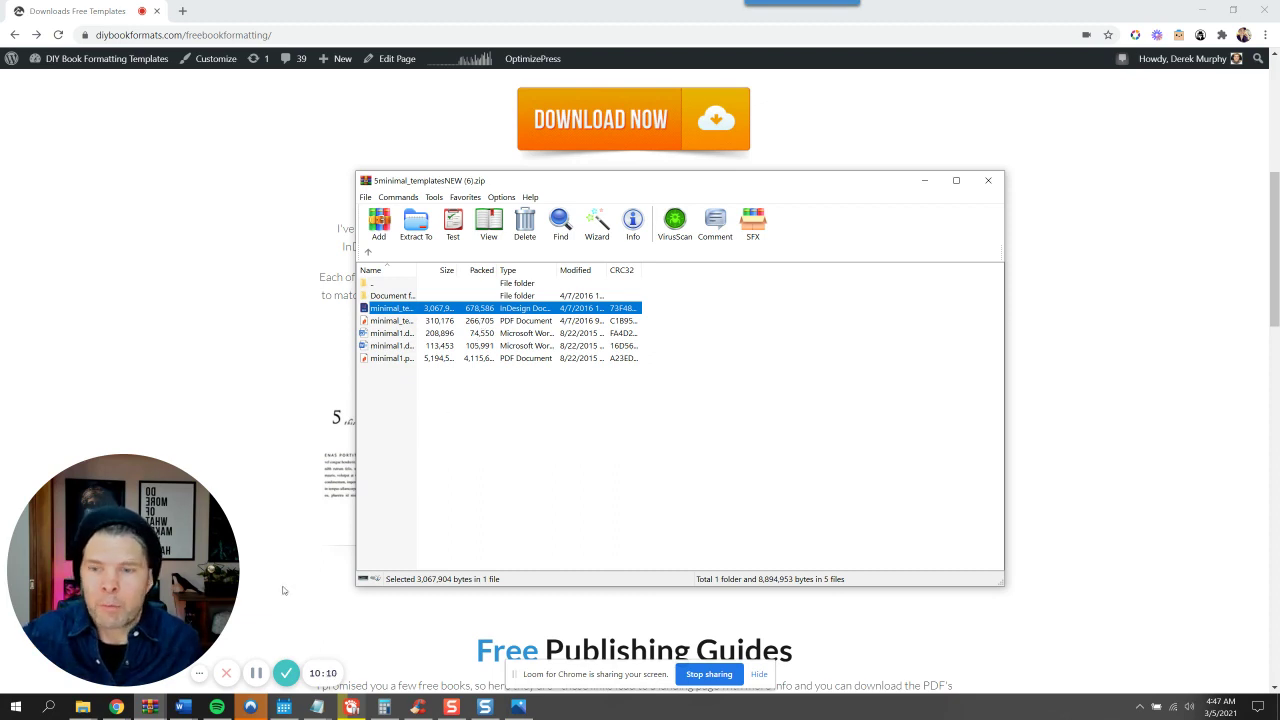
Bring the archive back up, compare the two Word versions of the minimal1 template and open minimal1.docx
left_click(256, 674)
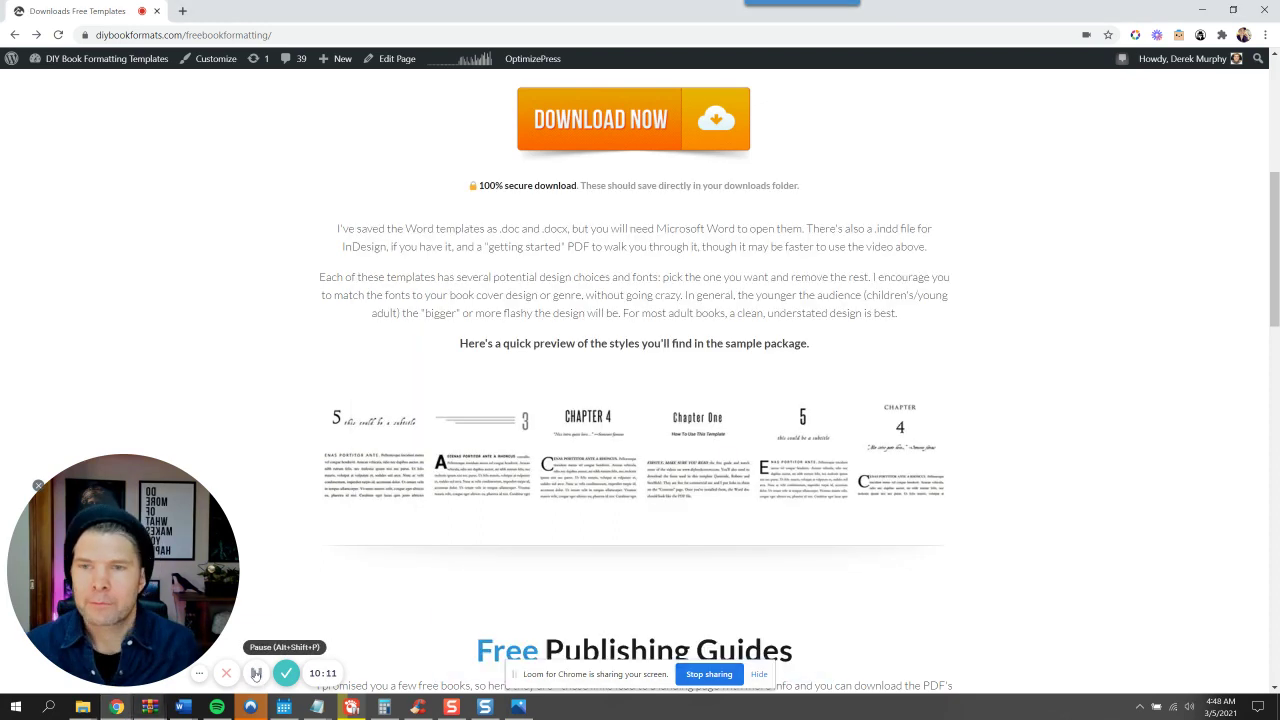
left_click(150, 706)
left_click(228, 646)
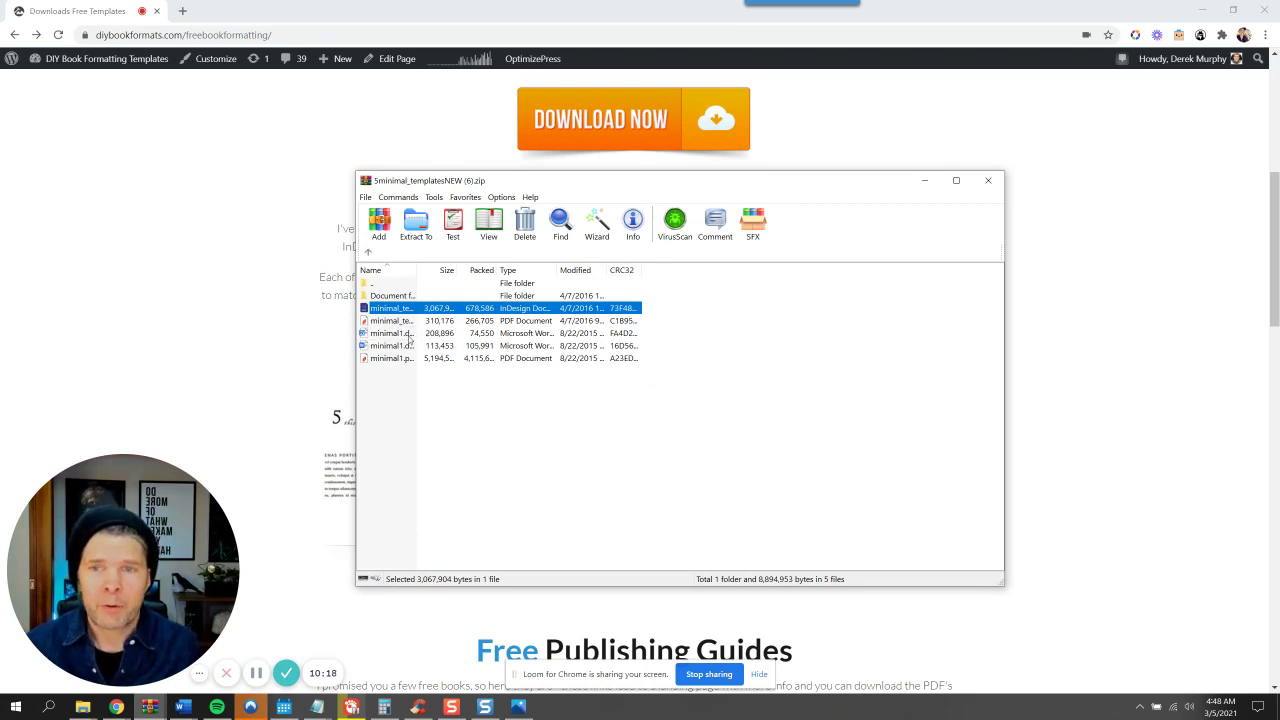
left_click(408, 336)
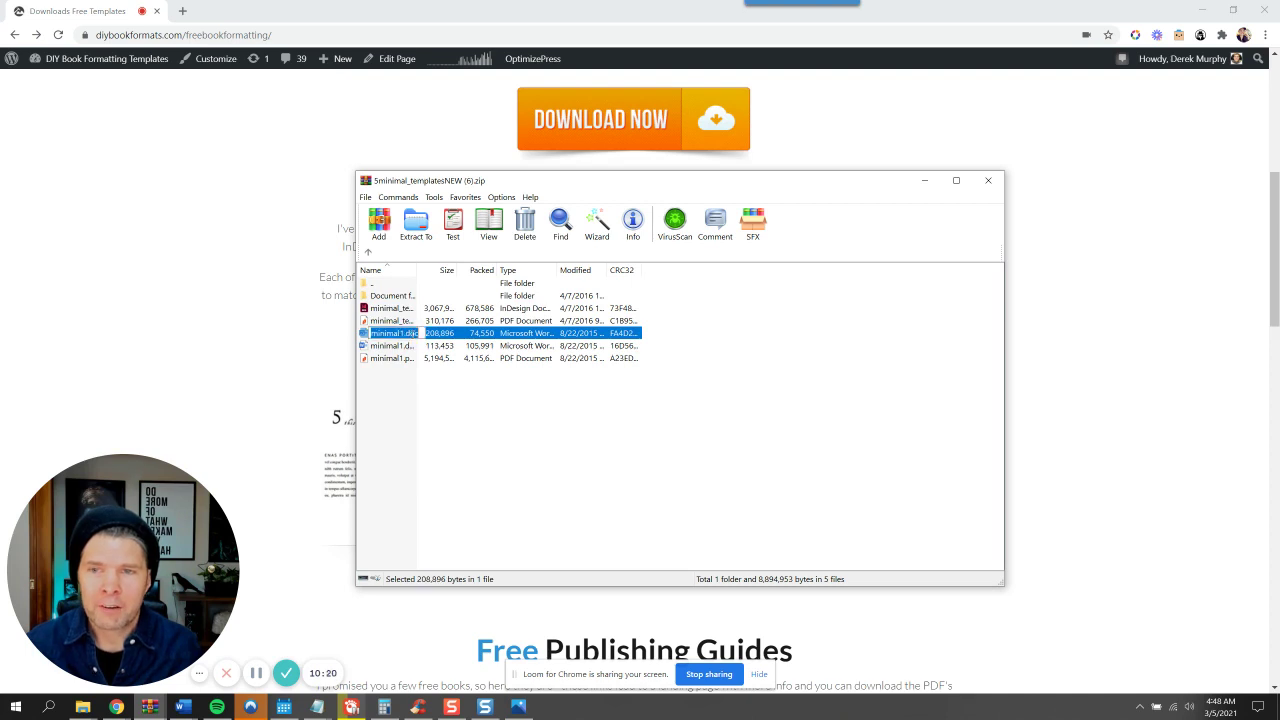
left_click(419, 346)
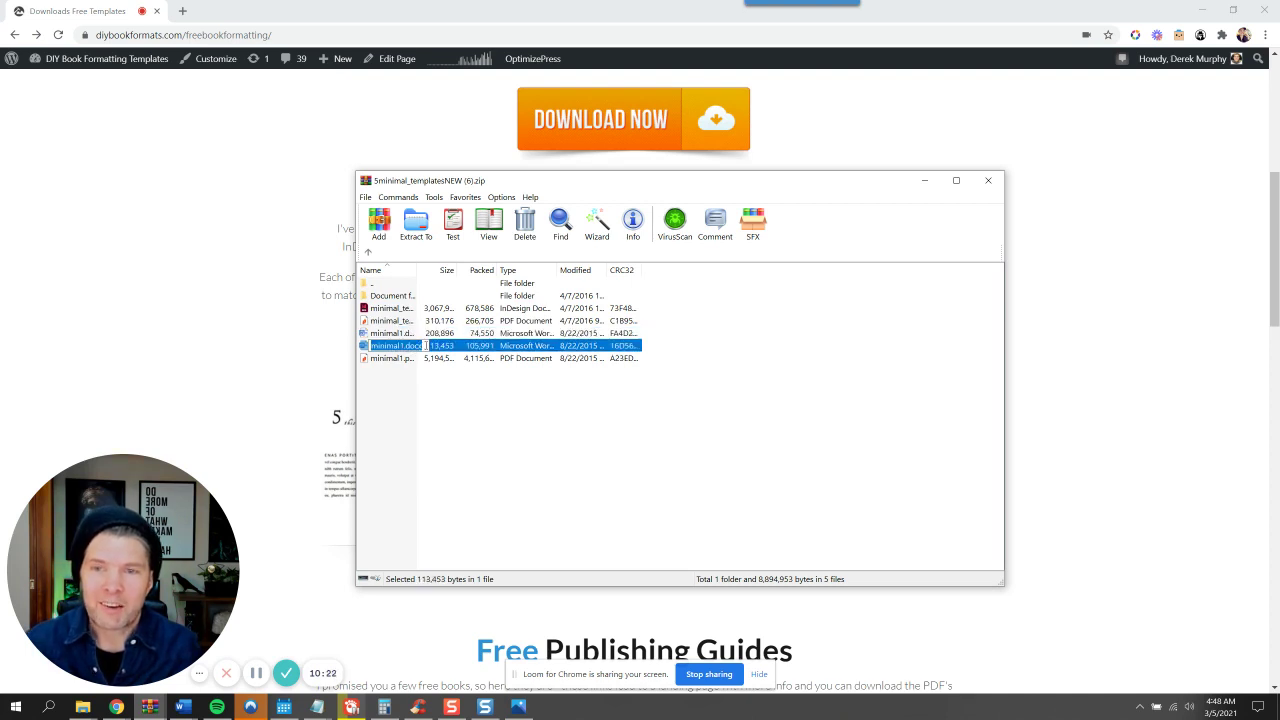
left_click(412, 335)
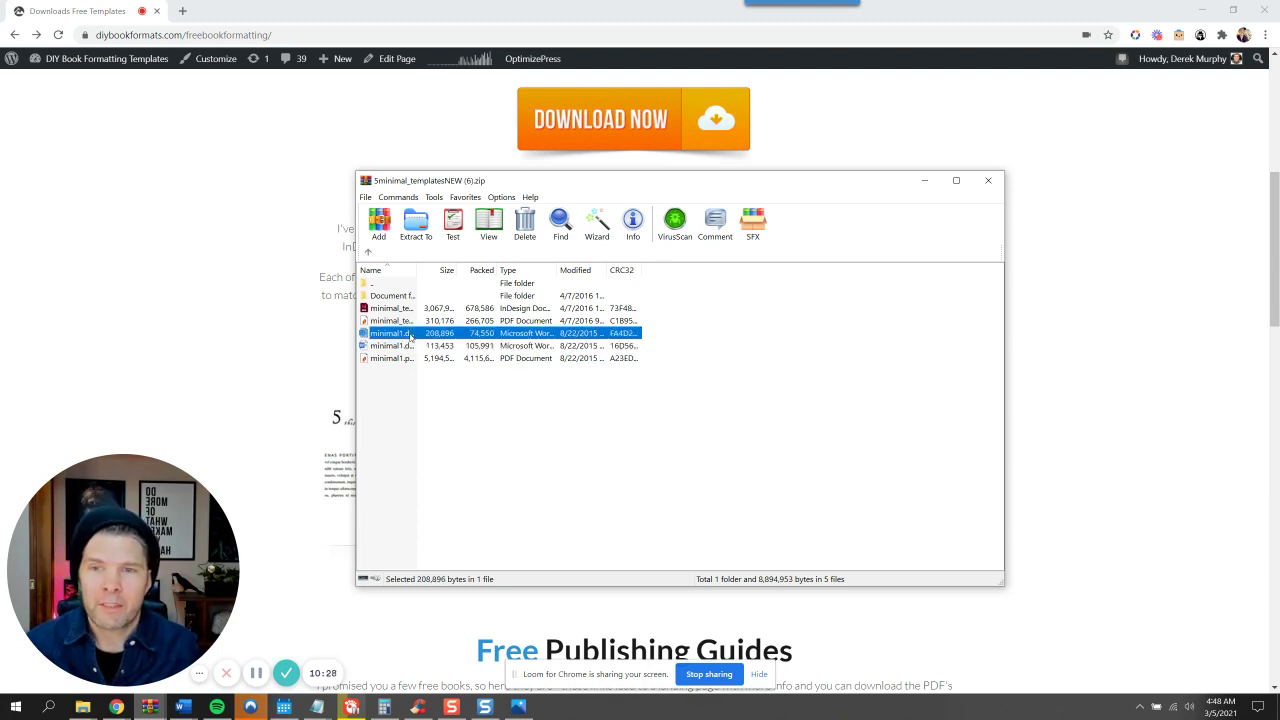
left_click(413, 346)
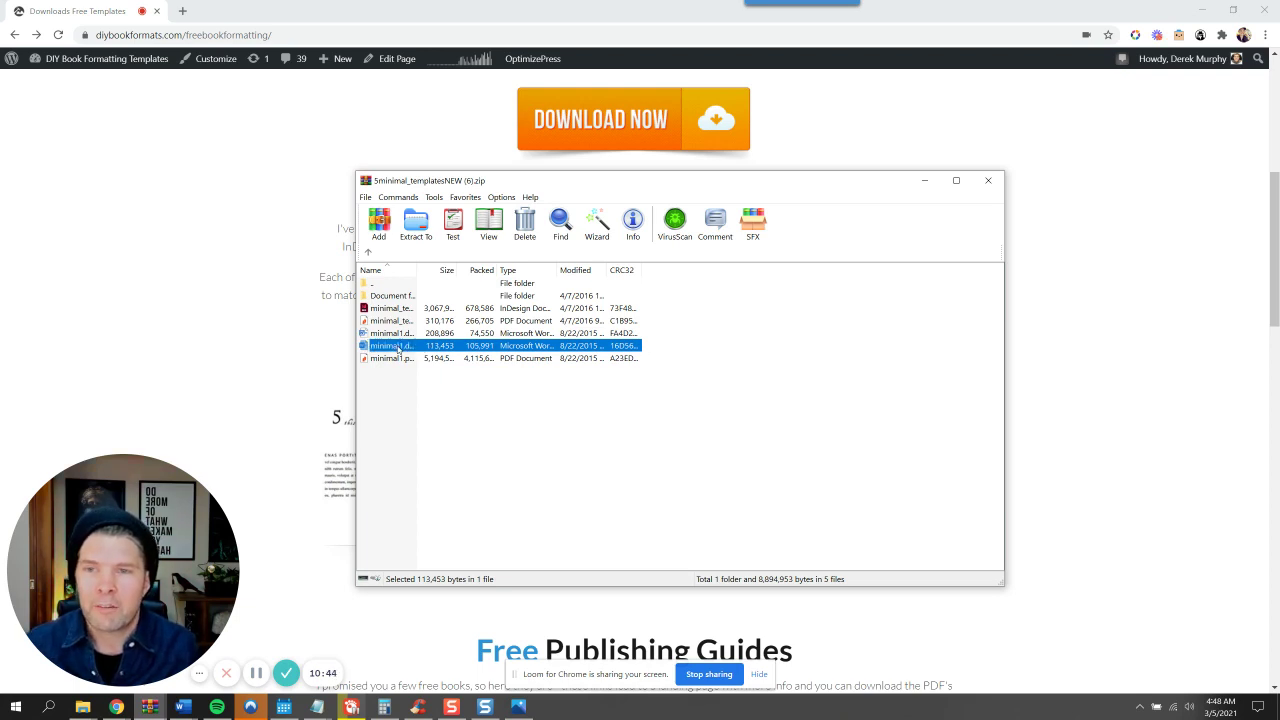
double_click(397, 345)
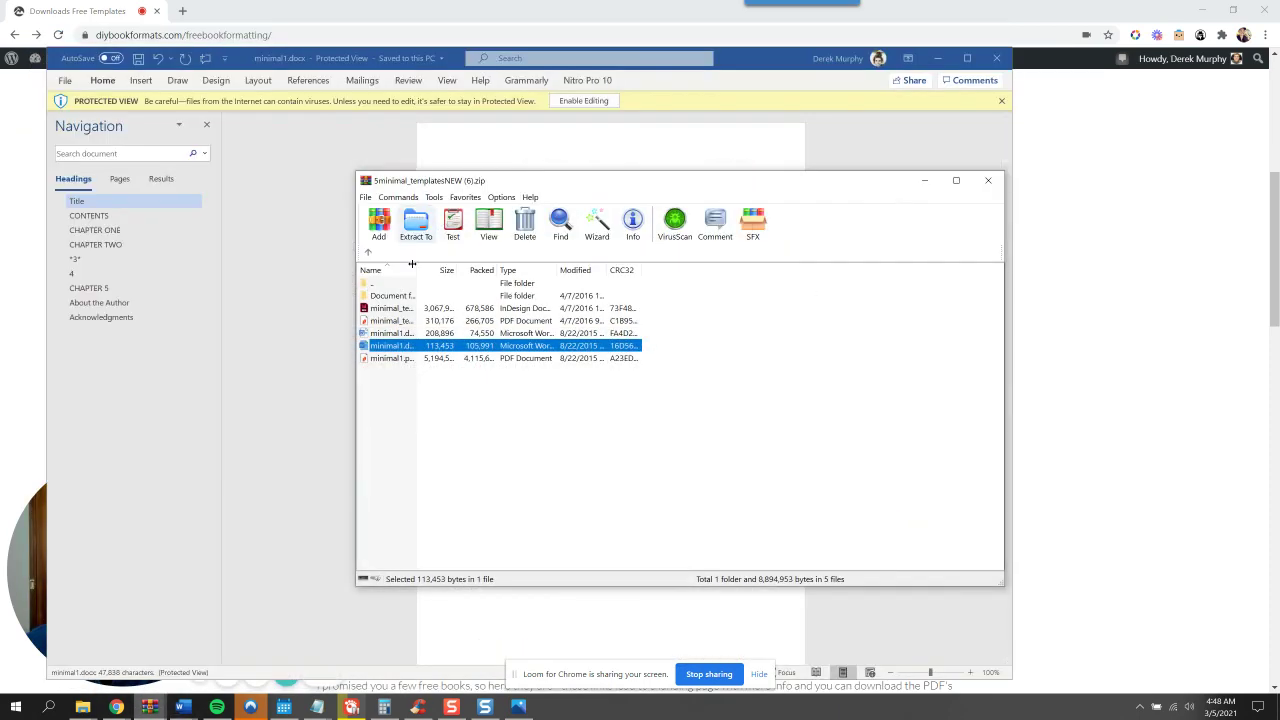
Bring the minimal1.docx window to the front and enable editing for the protected document
left_click_drag(870, 182, 1087, 187)
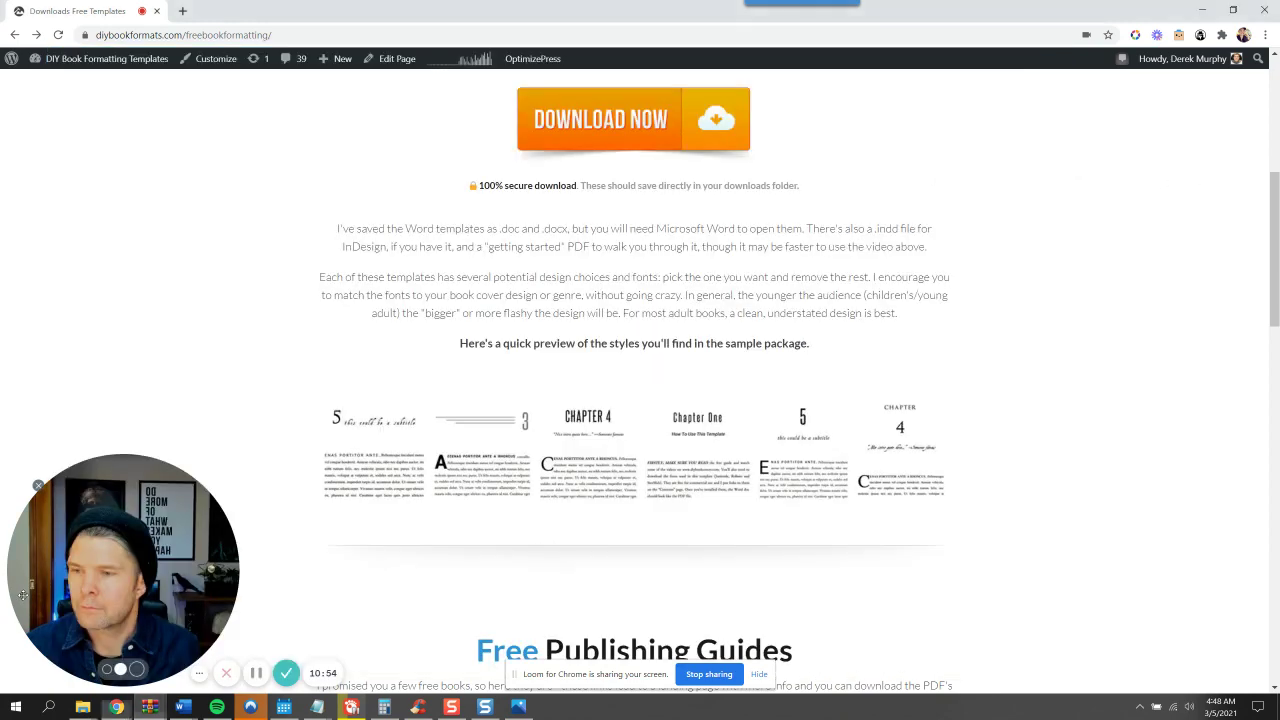
left_click(116, 706)
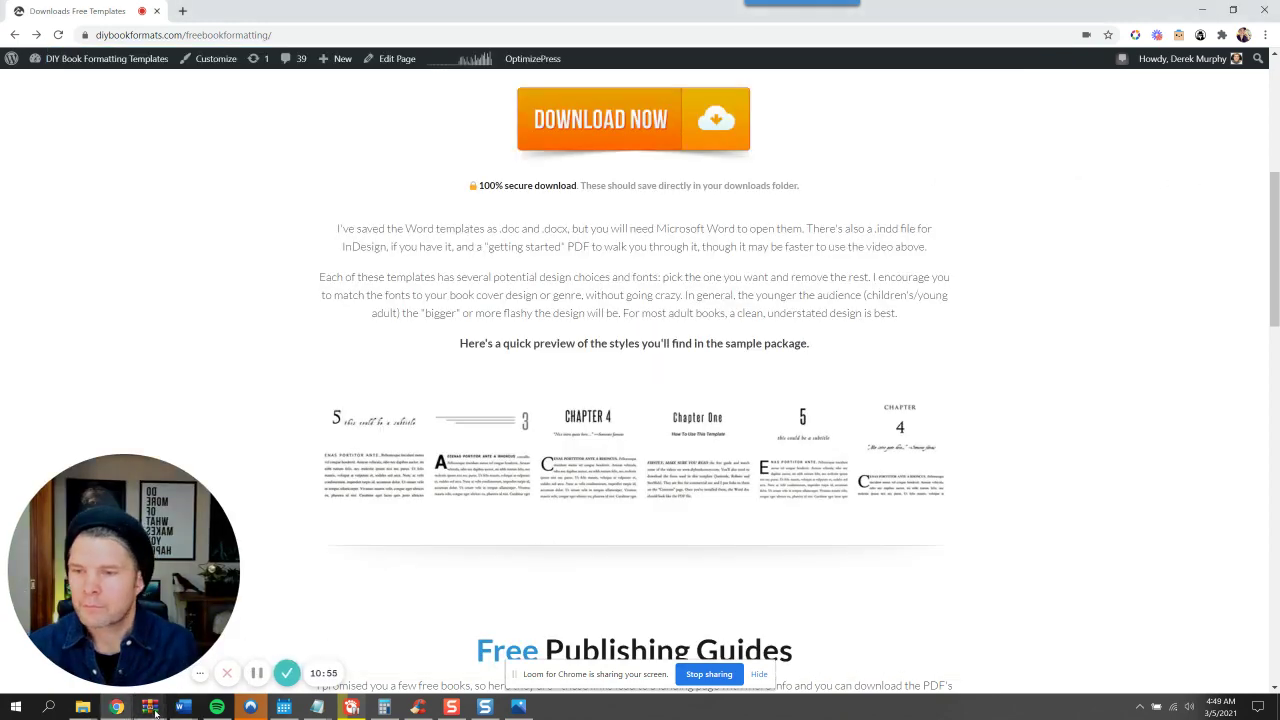
mouse_move(183, 706)
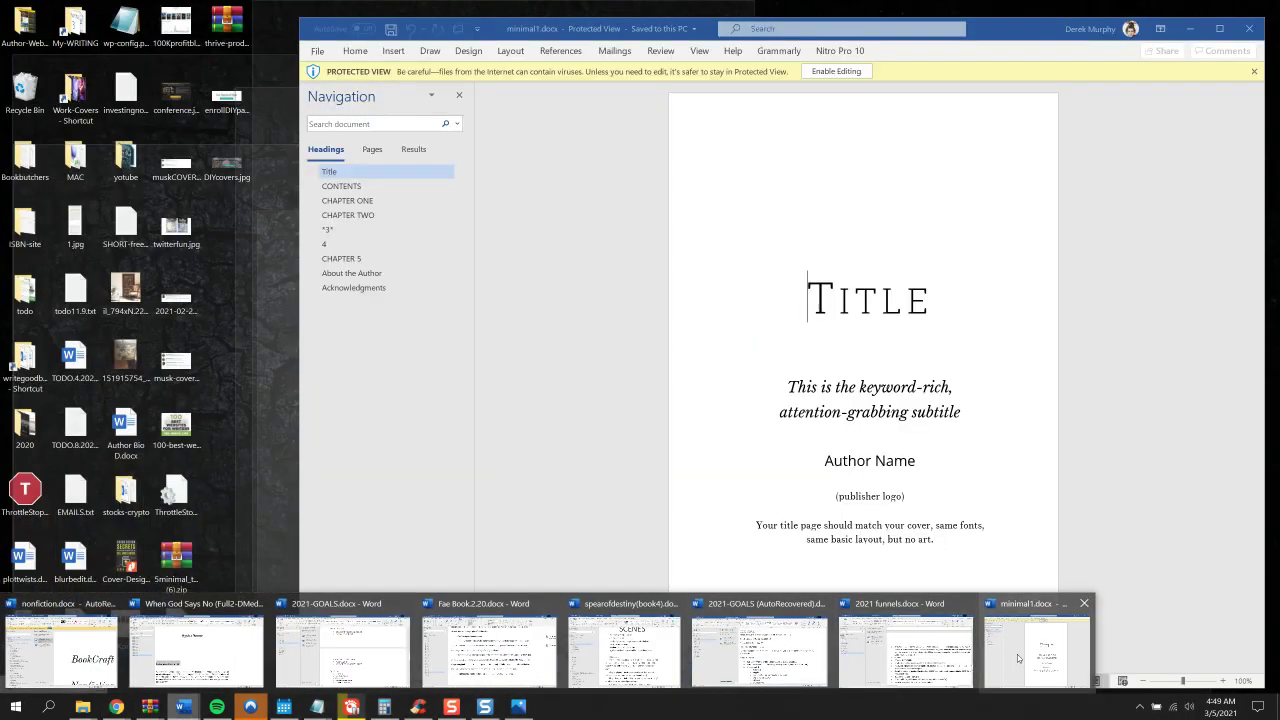
left_click(1037, 650)
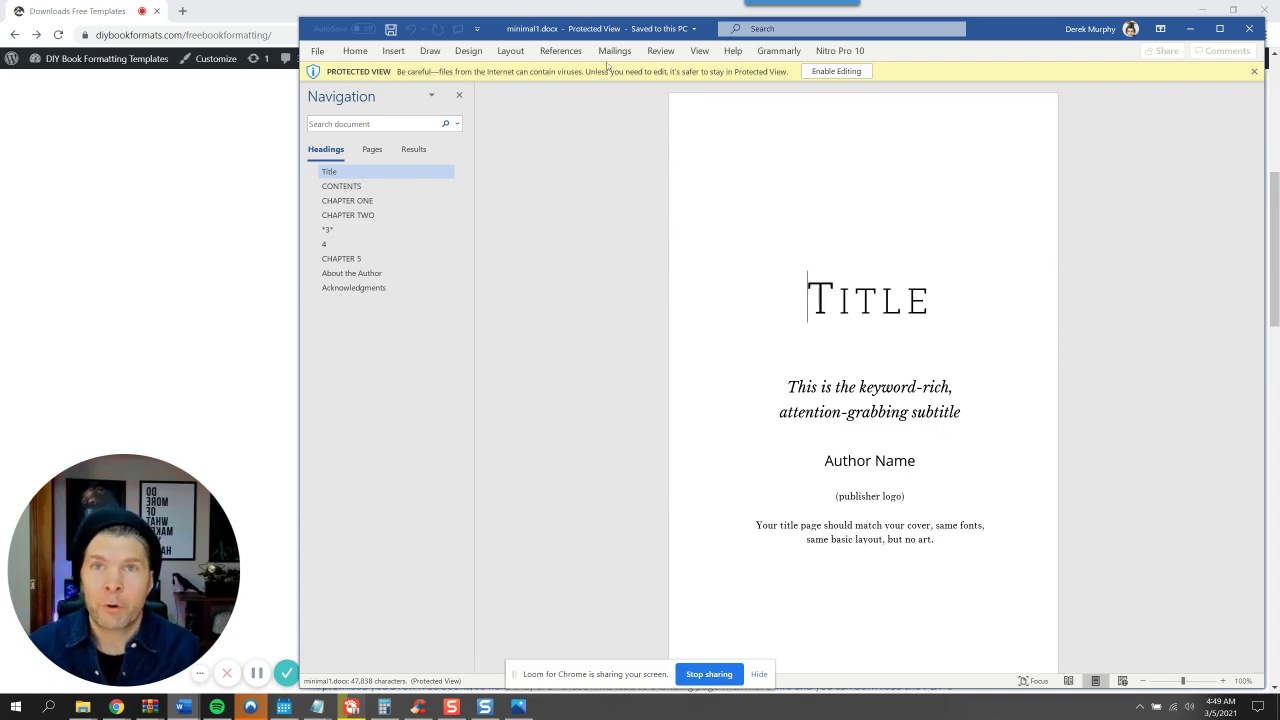
left_click(836, 72)
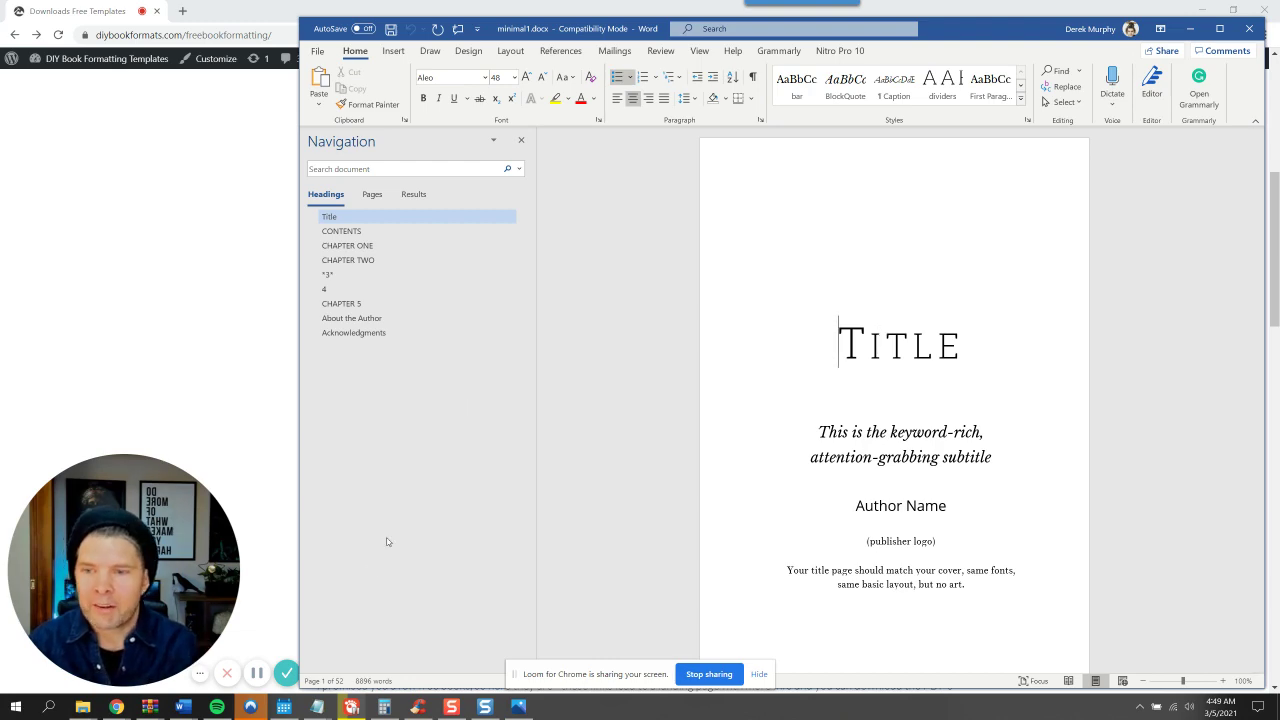
Bring minimal1.docx back up and open its Page Setup to examine the paper size and margin settings
left_click(258, 674)
left_click(190, 708)
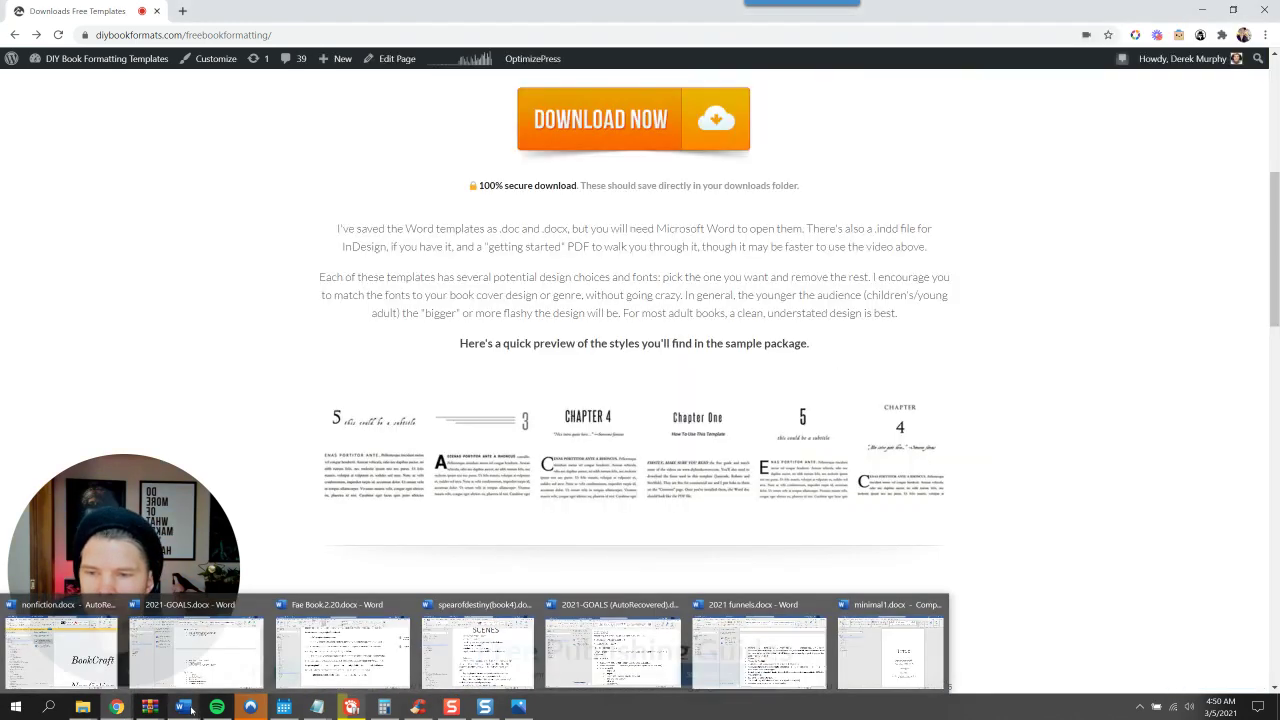
left_click(885, 650)
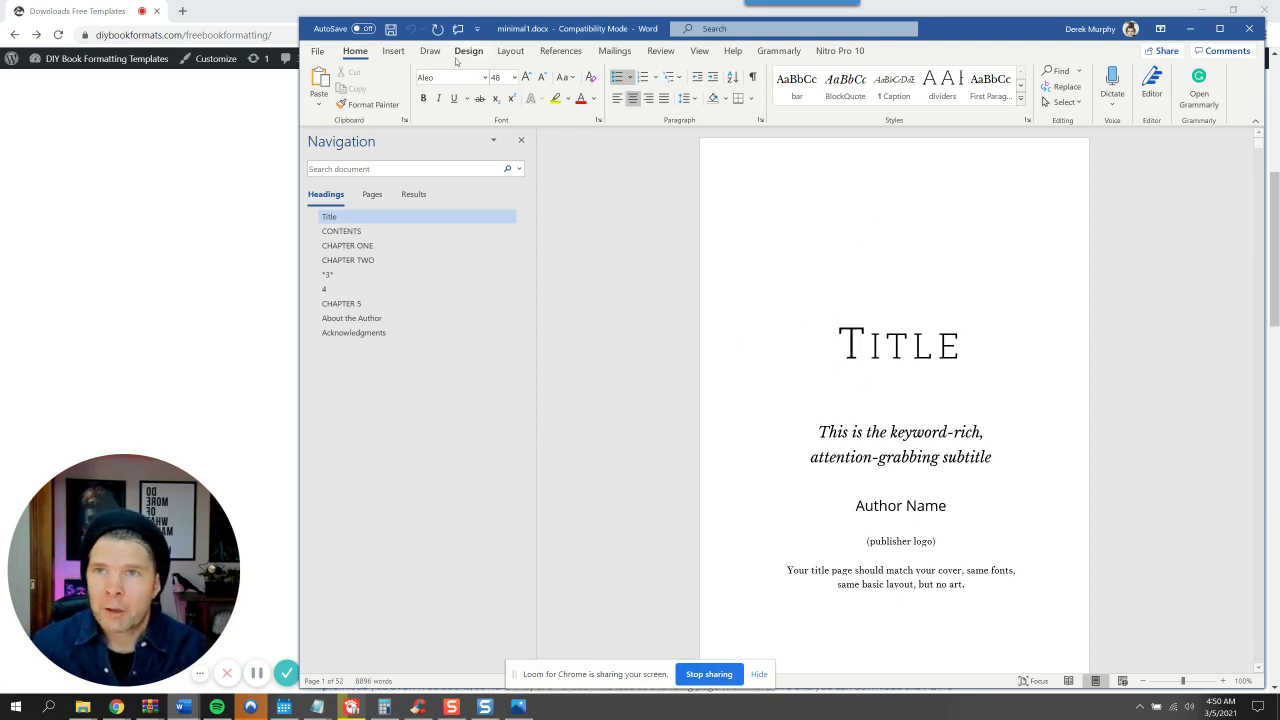
left_click(510, 52)
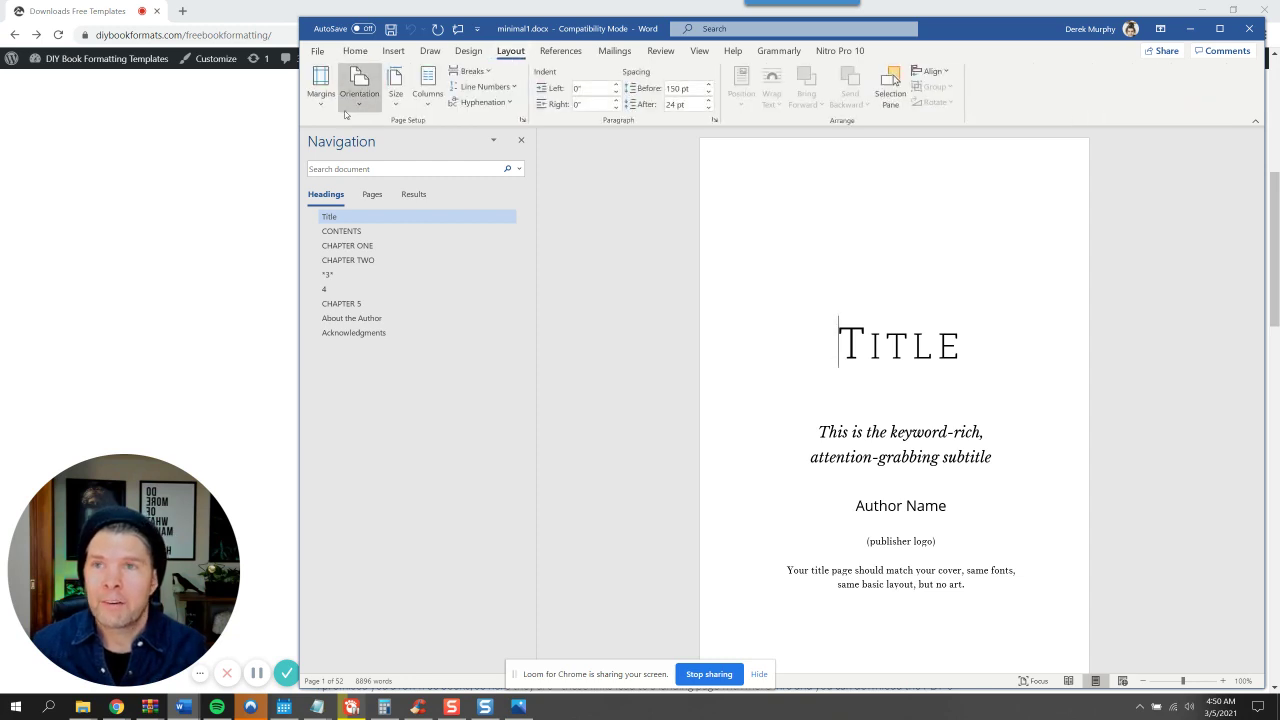
left_click(396, 85)
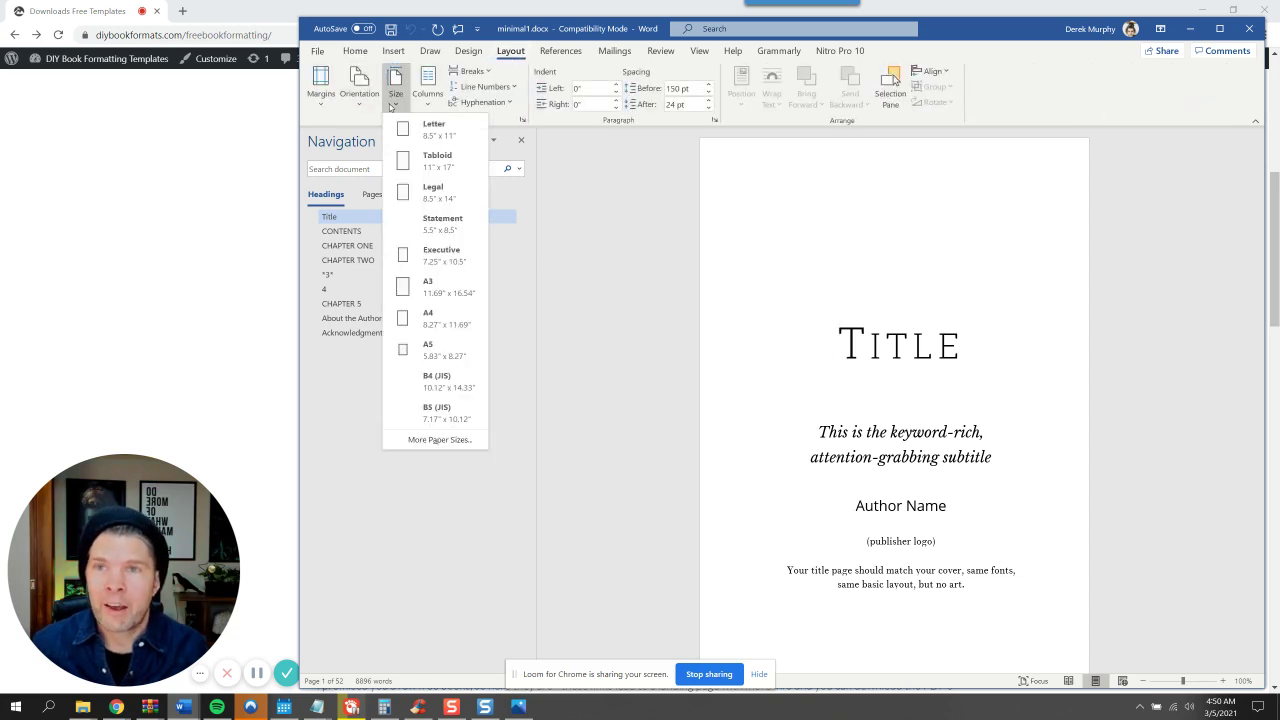
left_click(452, 445)
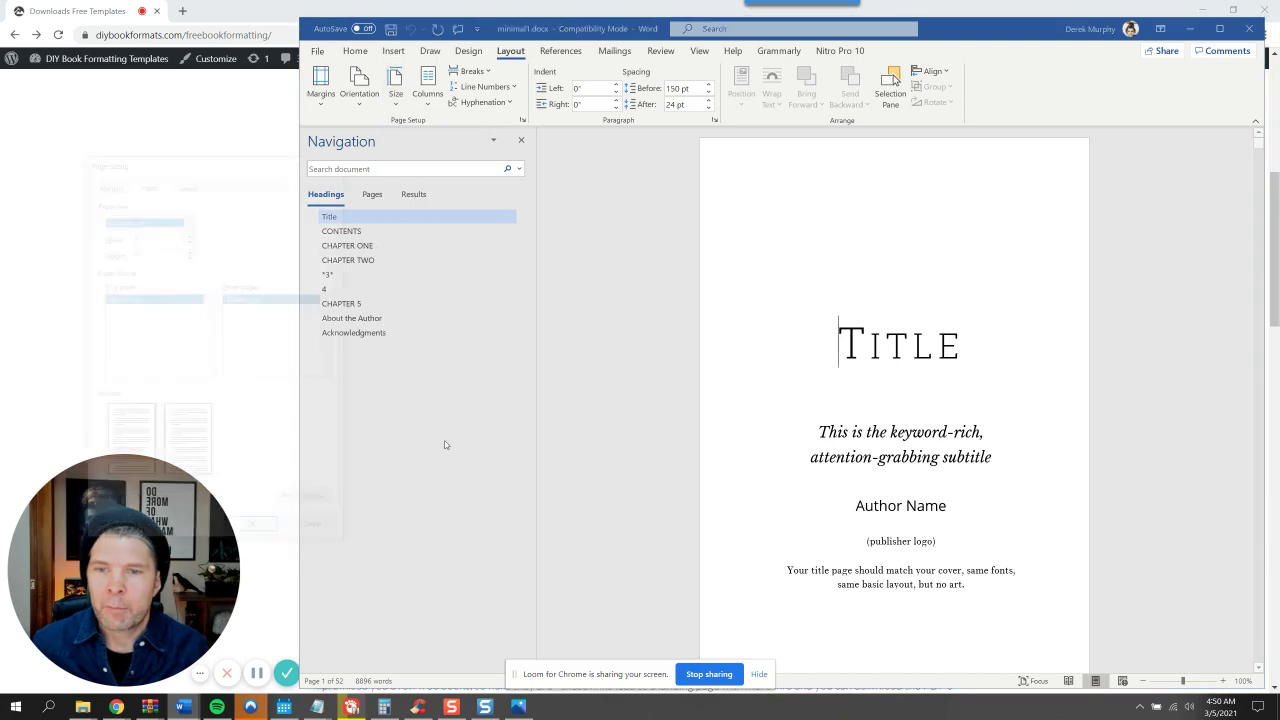
left_click_drag(138, 164, 489, 170)
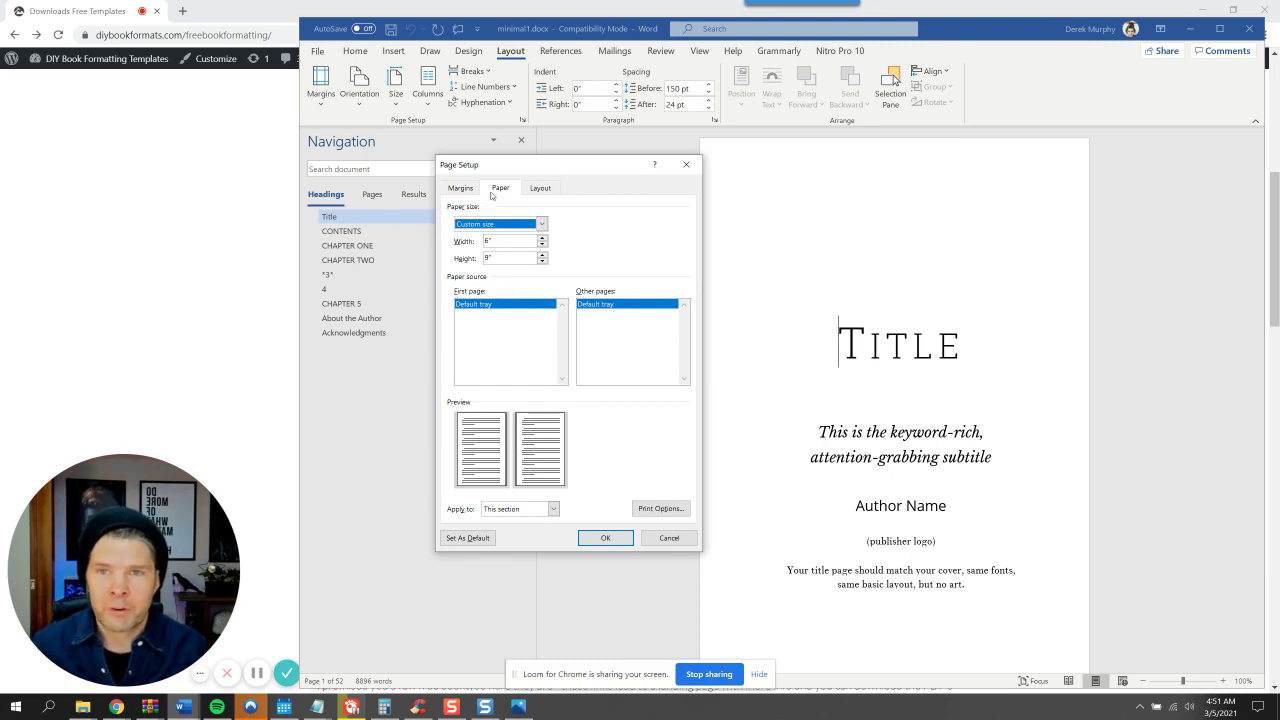
left_click(452, 193)
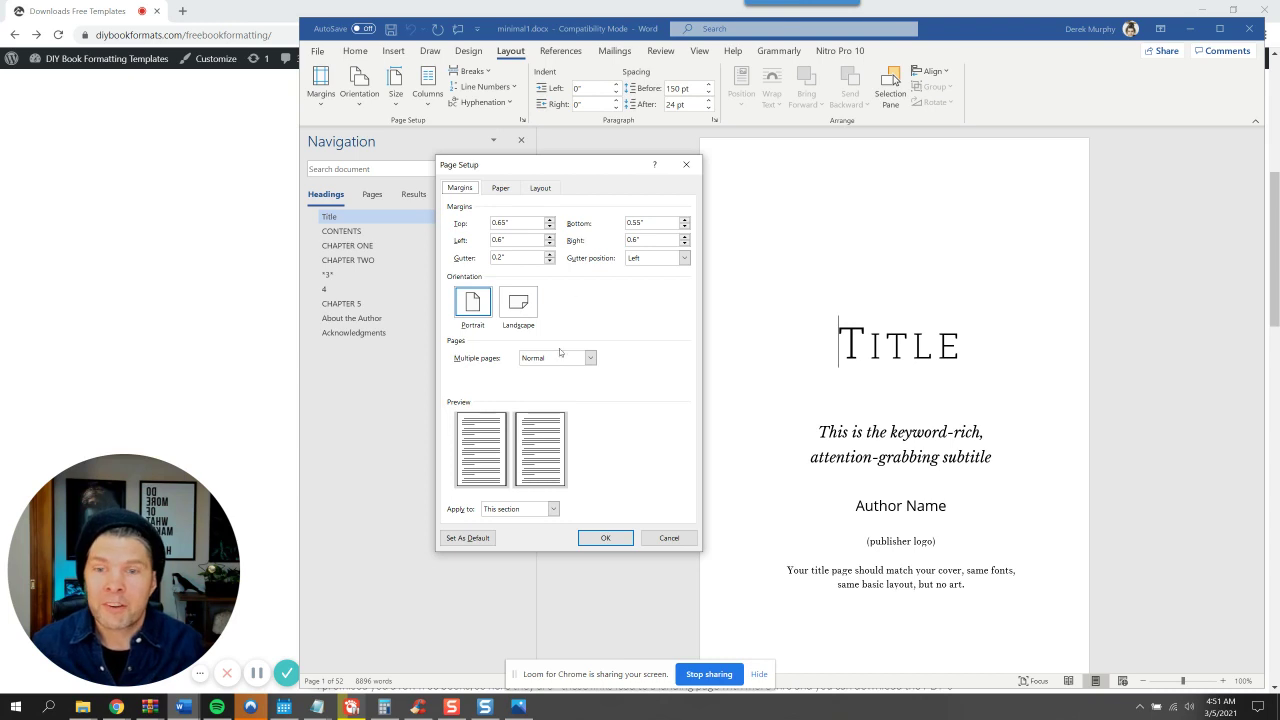
left_click(504, 193)
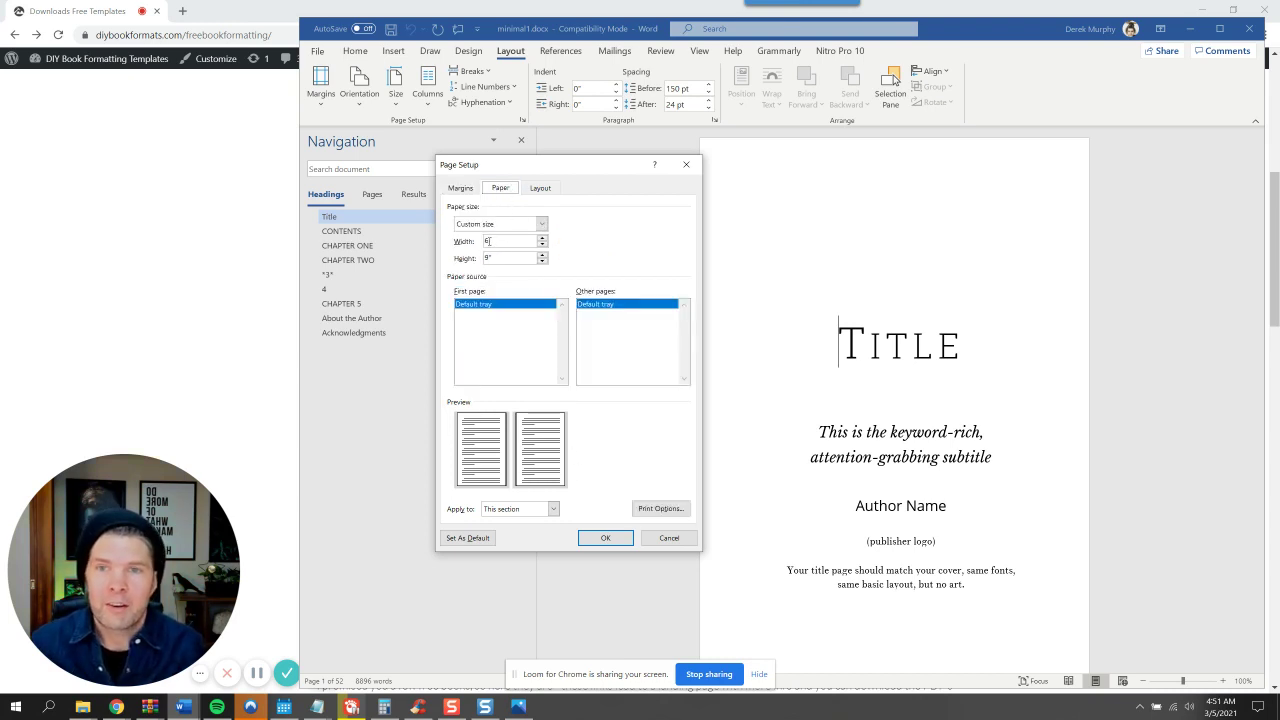
Set the custom paper size to 5 inches wide by 8 inches high, applied to the whole document
double_click(488, 241)
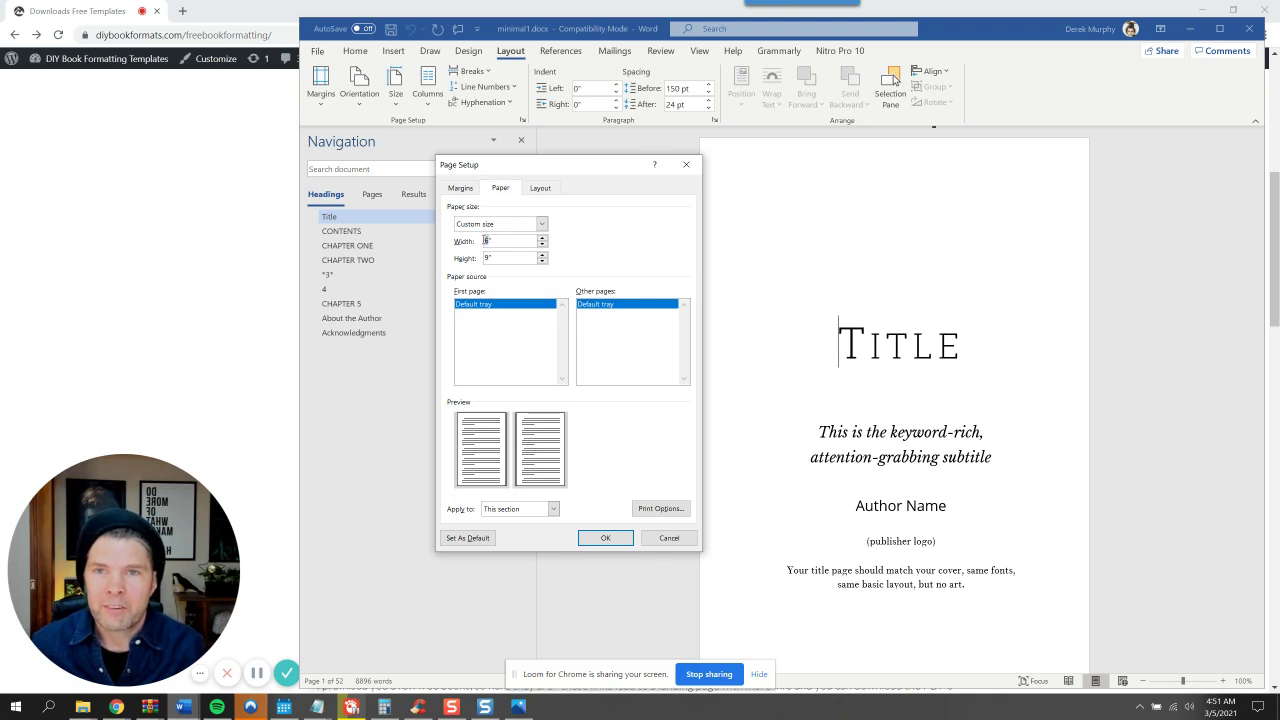
type("5")
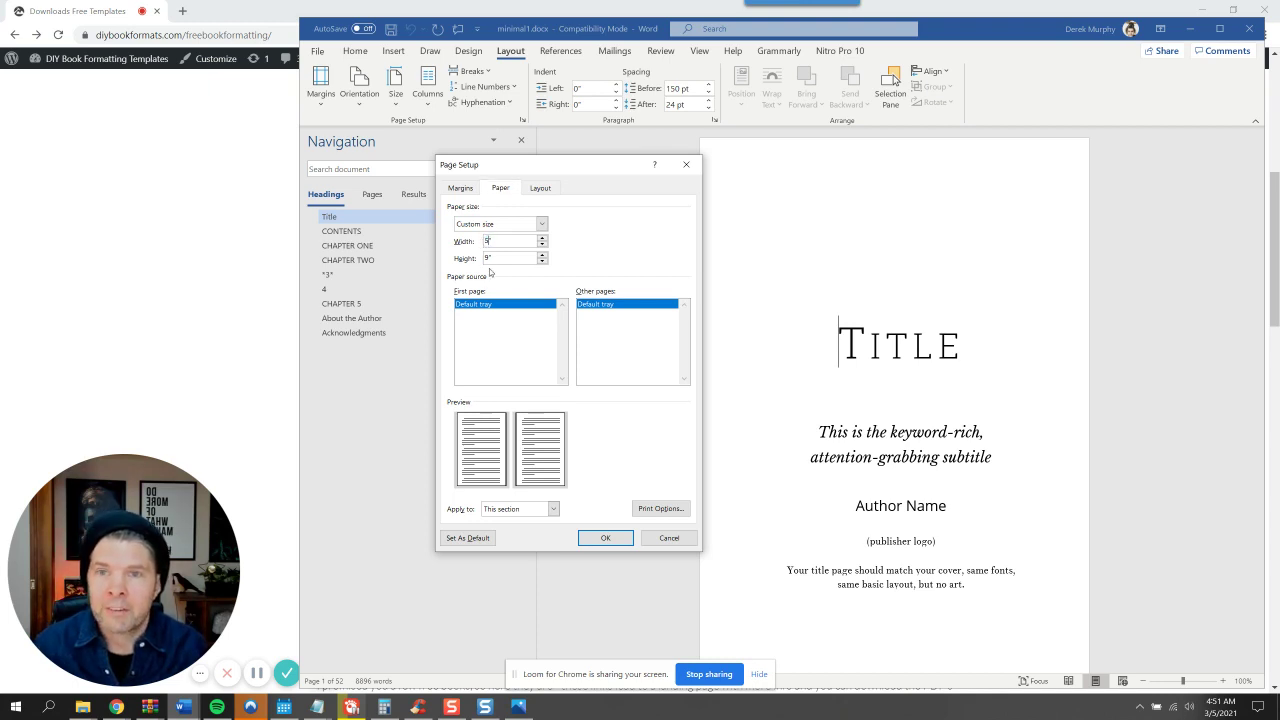
key("Tab")
type("8")
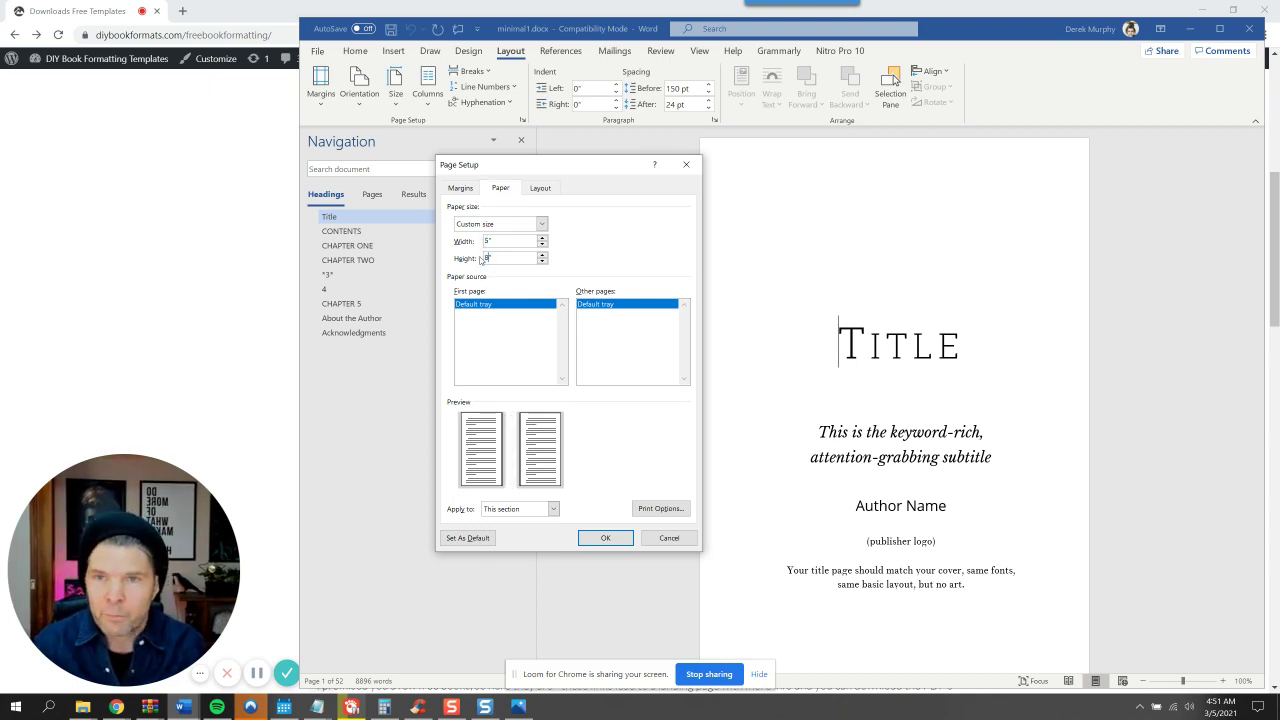
left_click(489, 241)
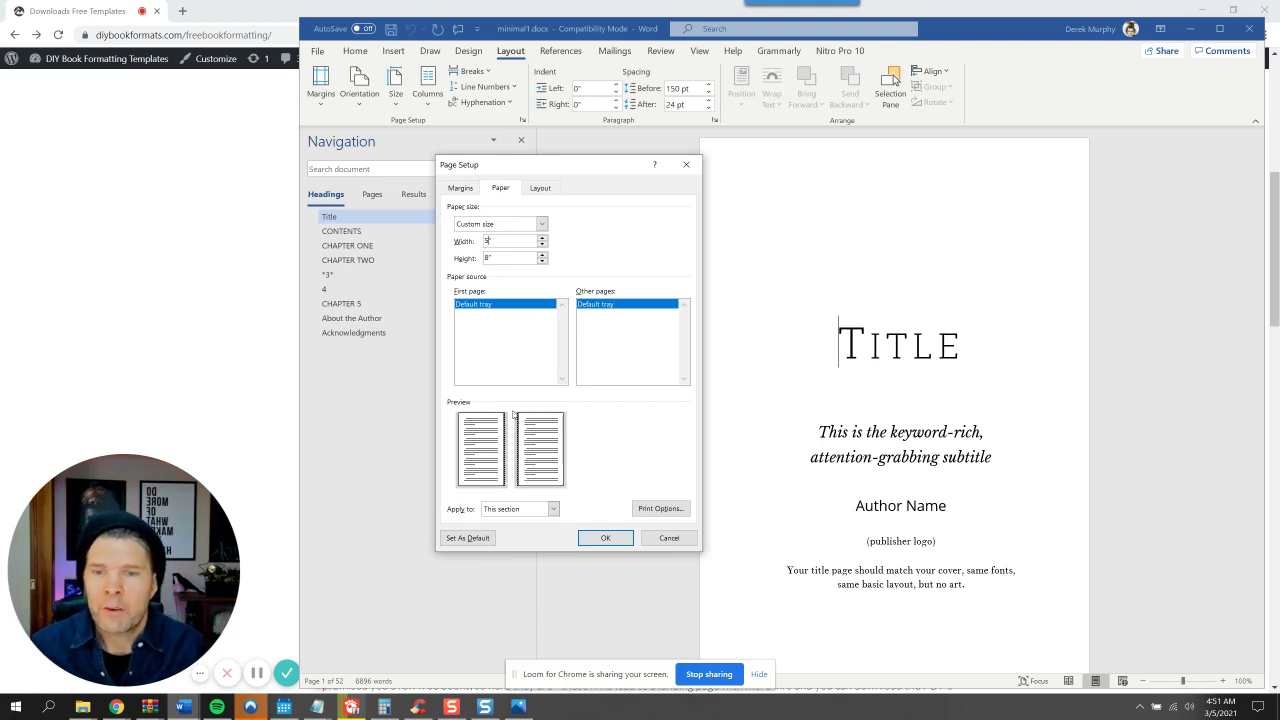
left_click(552, 509)
left_click(538, 540)
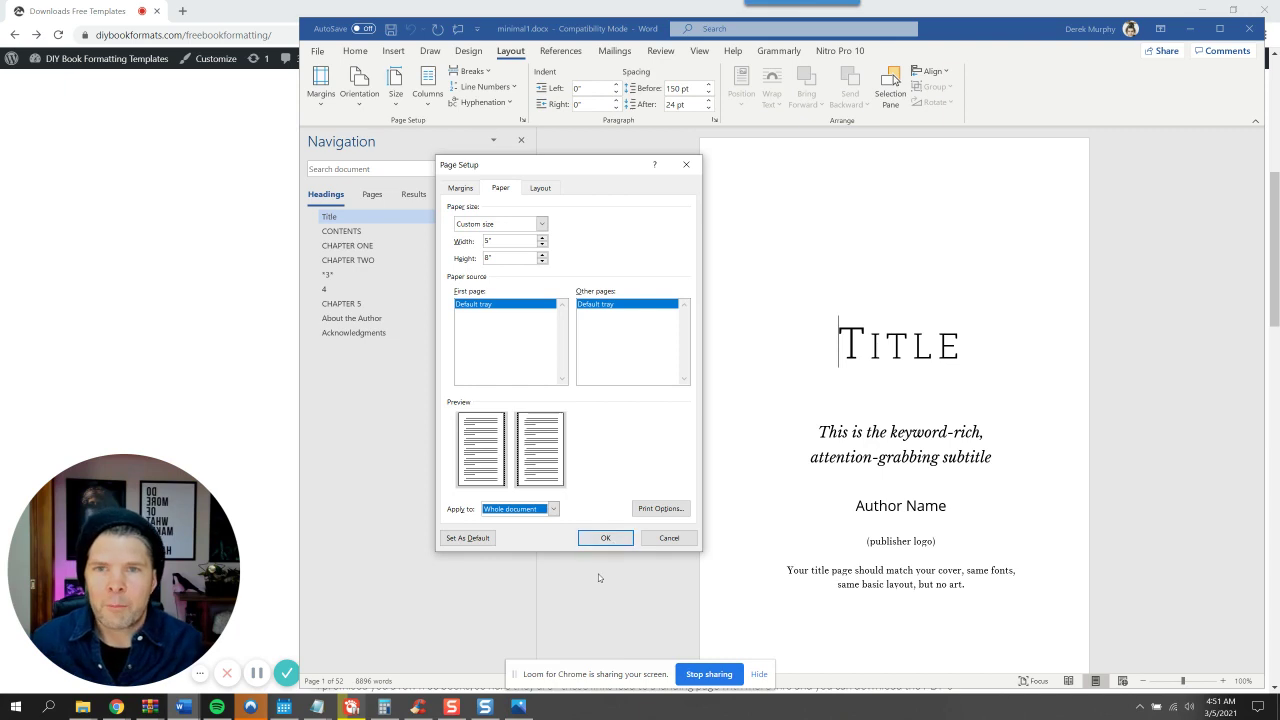
Set the custom paper width to 5.25 inches in Page Setup
left_click(492, 242)
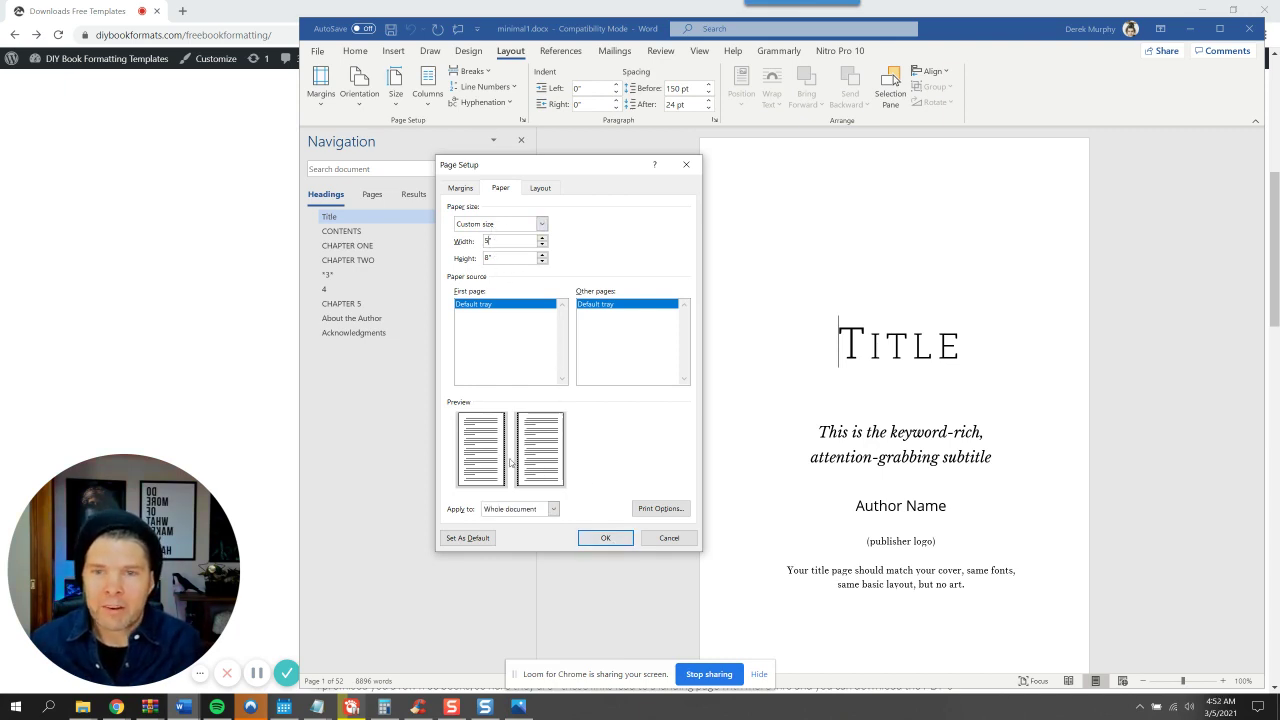
type(".25")
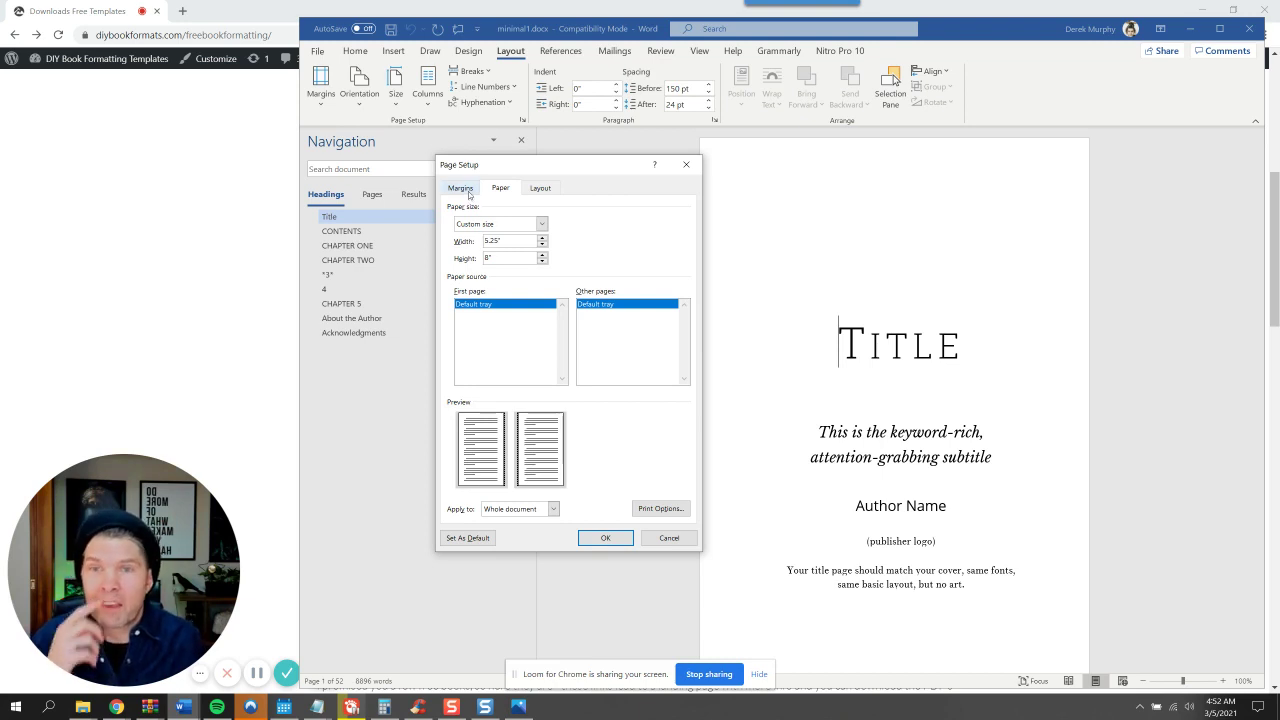
double_click(492, 241)
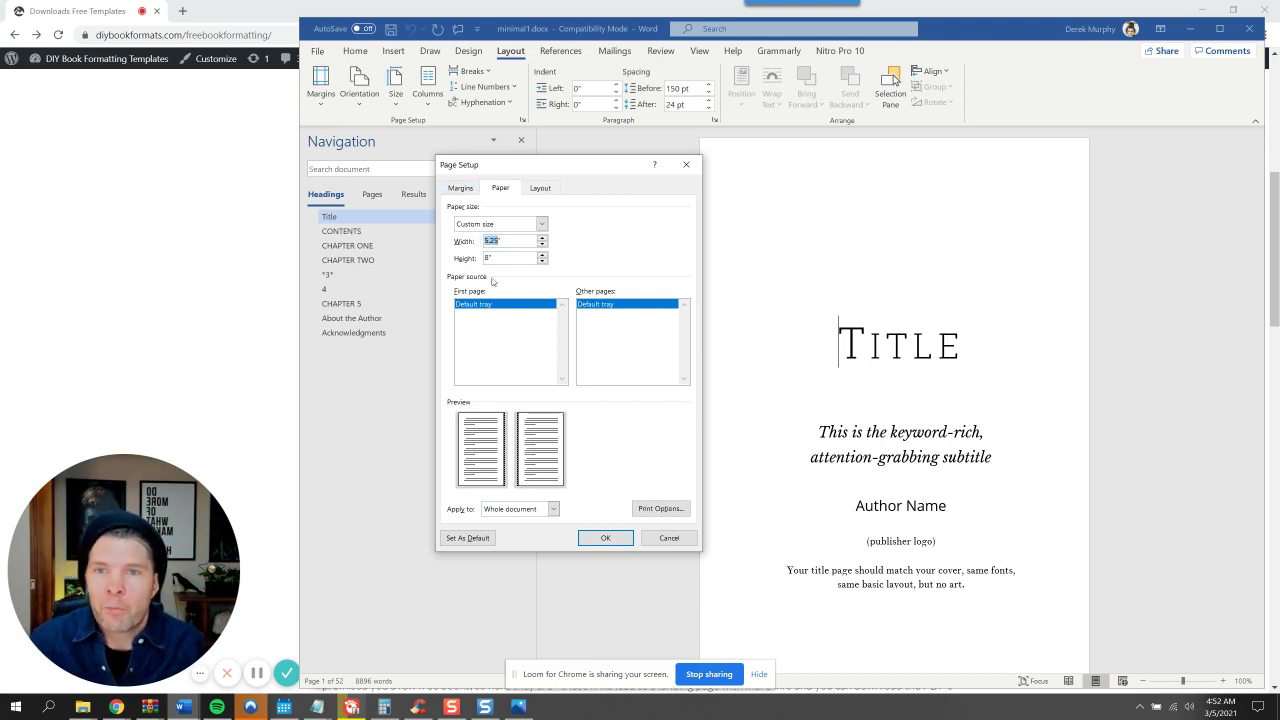
type("5.25")
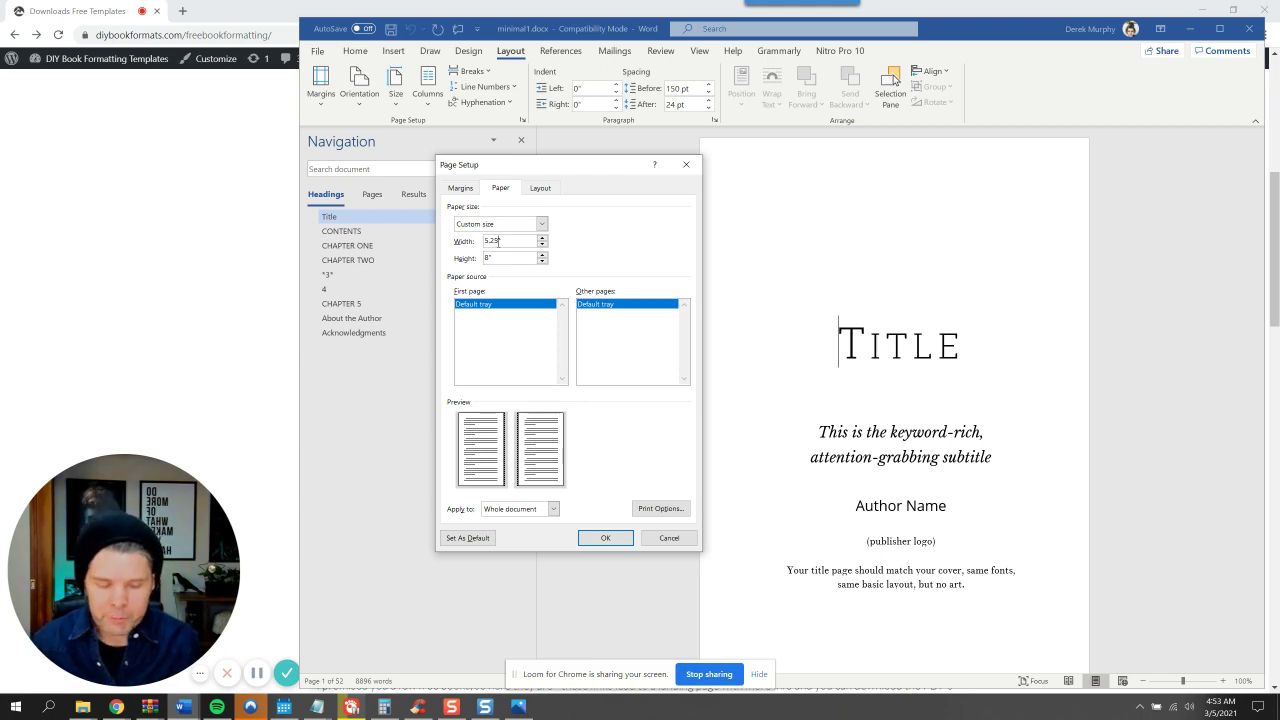
Set the custom paper width to 6 inches in Page Setup
key("BackSpace")
key("BackSpace")
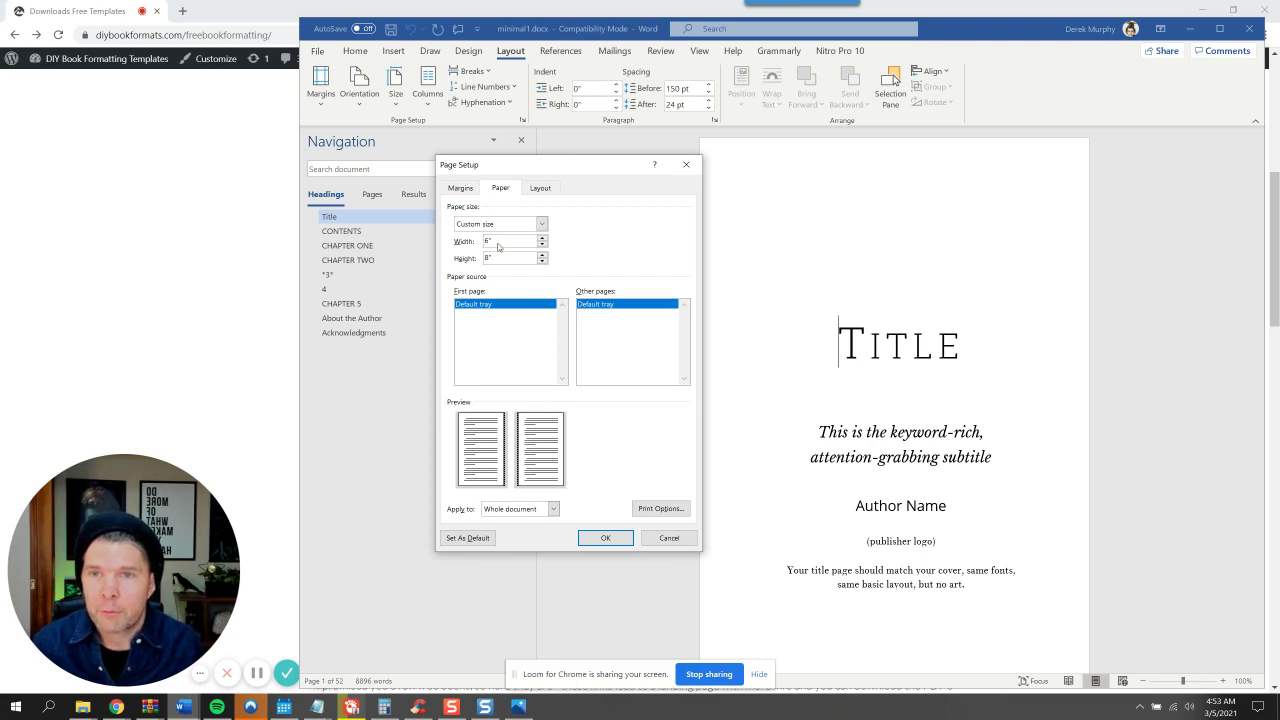
key("Tab")
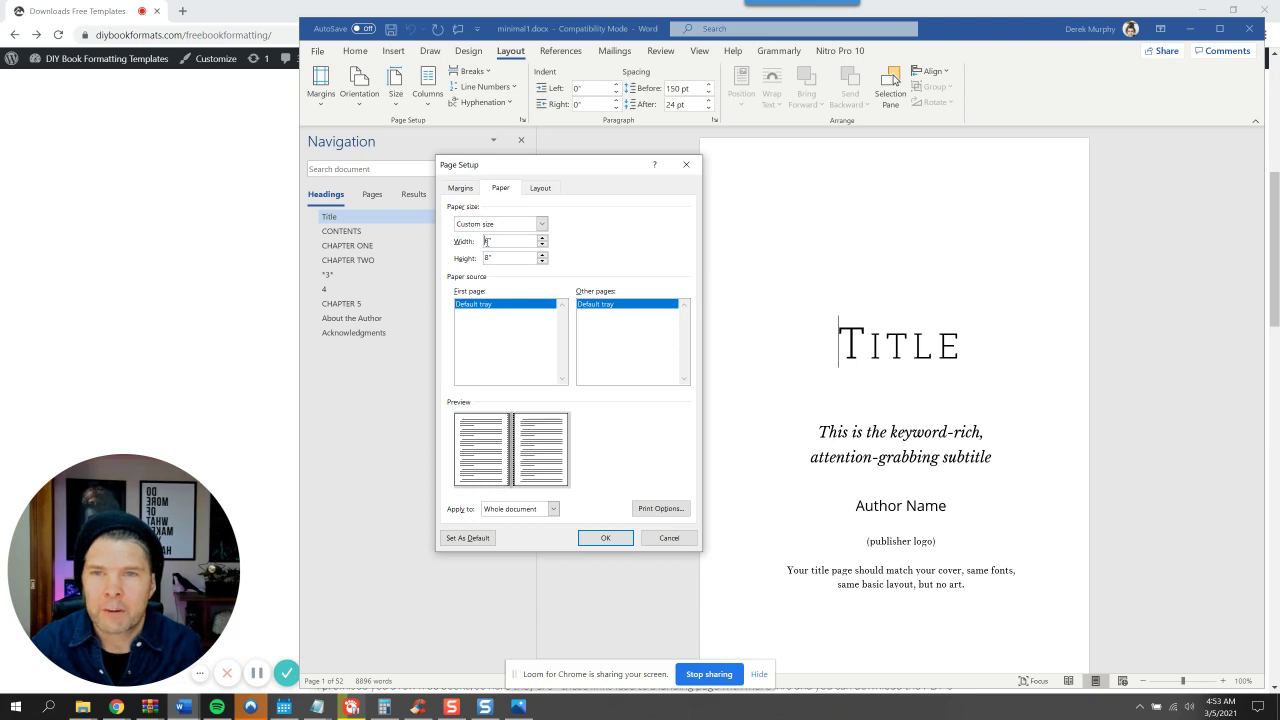
Try a custom paper width of 8 inches in Page Setup and discard the page setup changes
type("8")
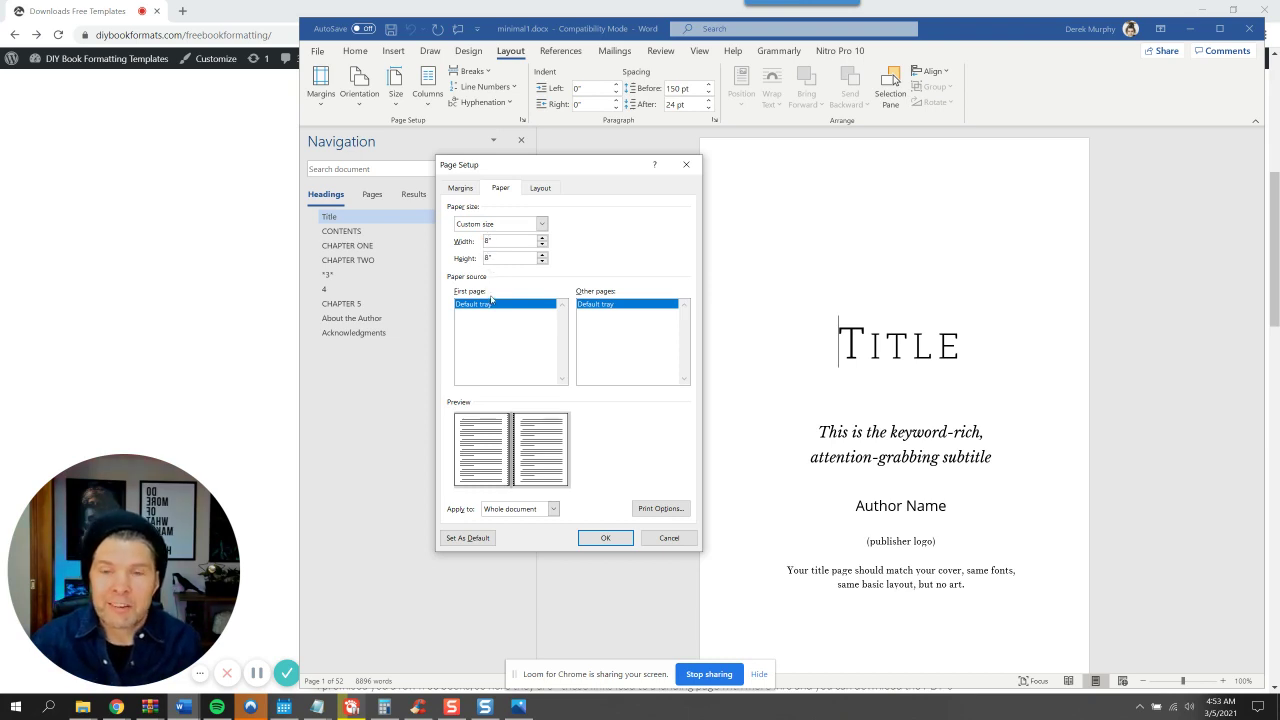
left_click(668, 538)
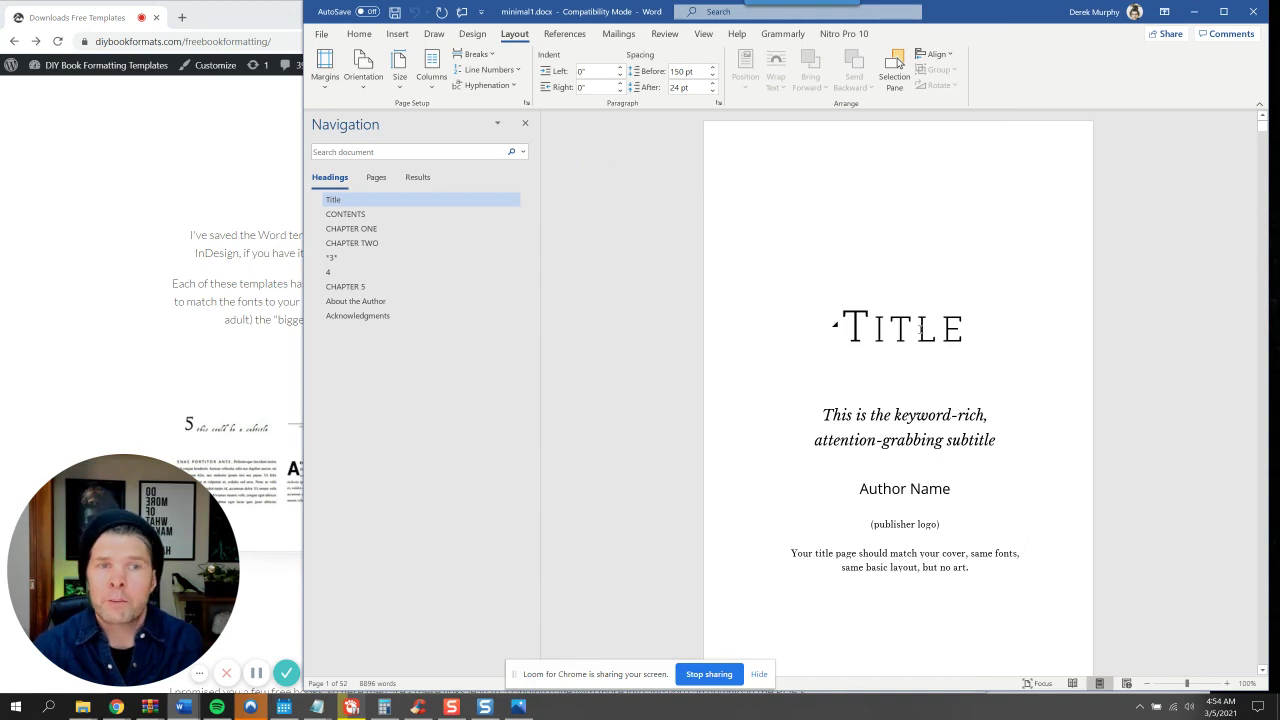
Replace the title page's heading with BOOK and add TITLE on a new line below it
left_click(916, 325)
left_click_drag(986, 322, 845, 330)
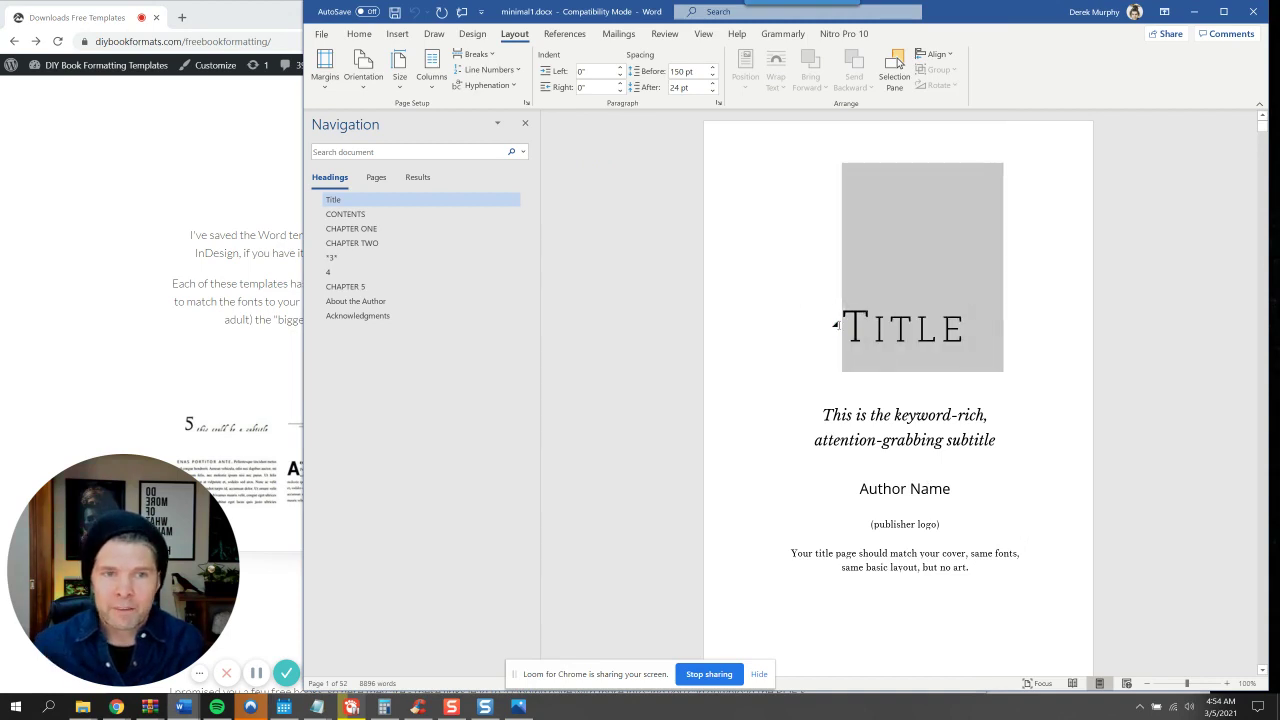
type("BOOK")
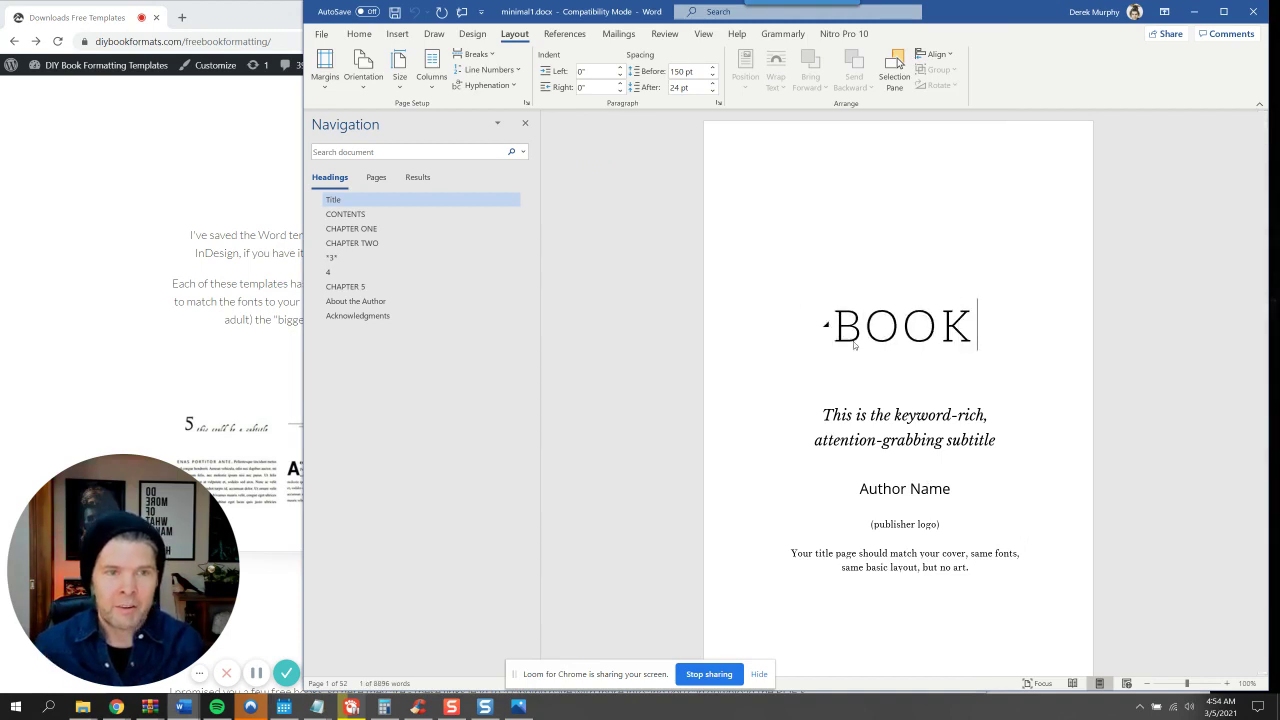
key("Return")
key("BackSpace")
key("BackSpace")
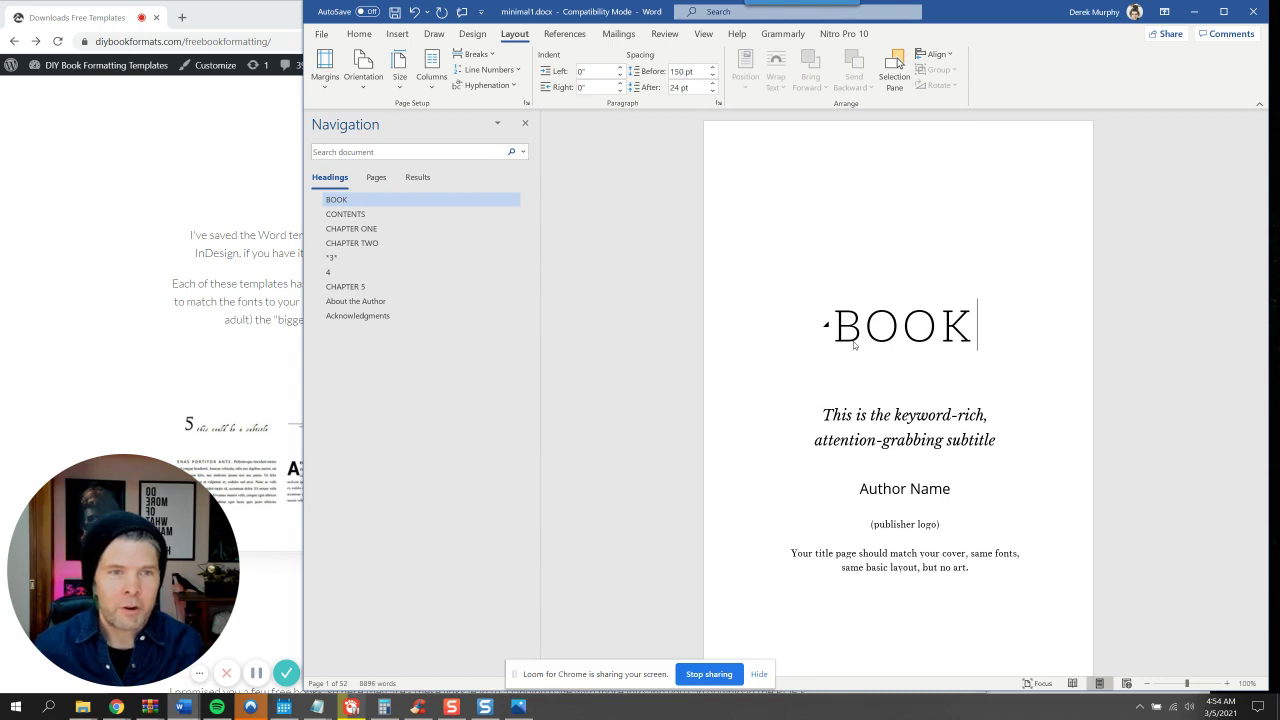
key("Return")
type("TITLE")
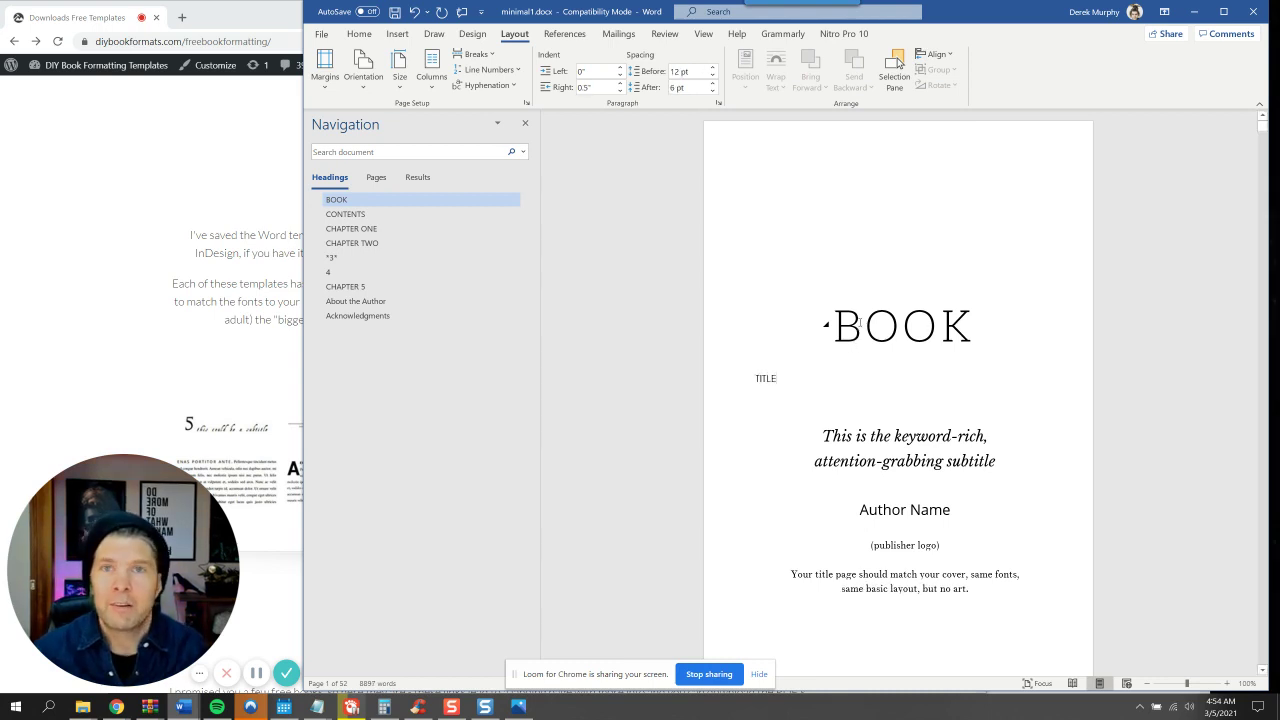
Look up the style used by the BOOK line and apply the same Book Title style to the TITLE line
left_click(865, 325)
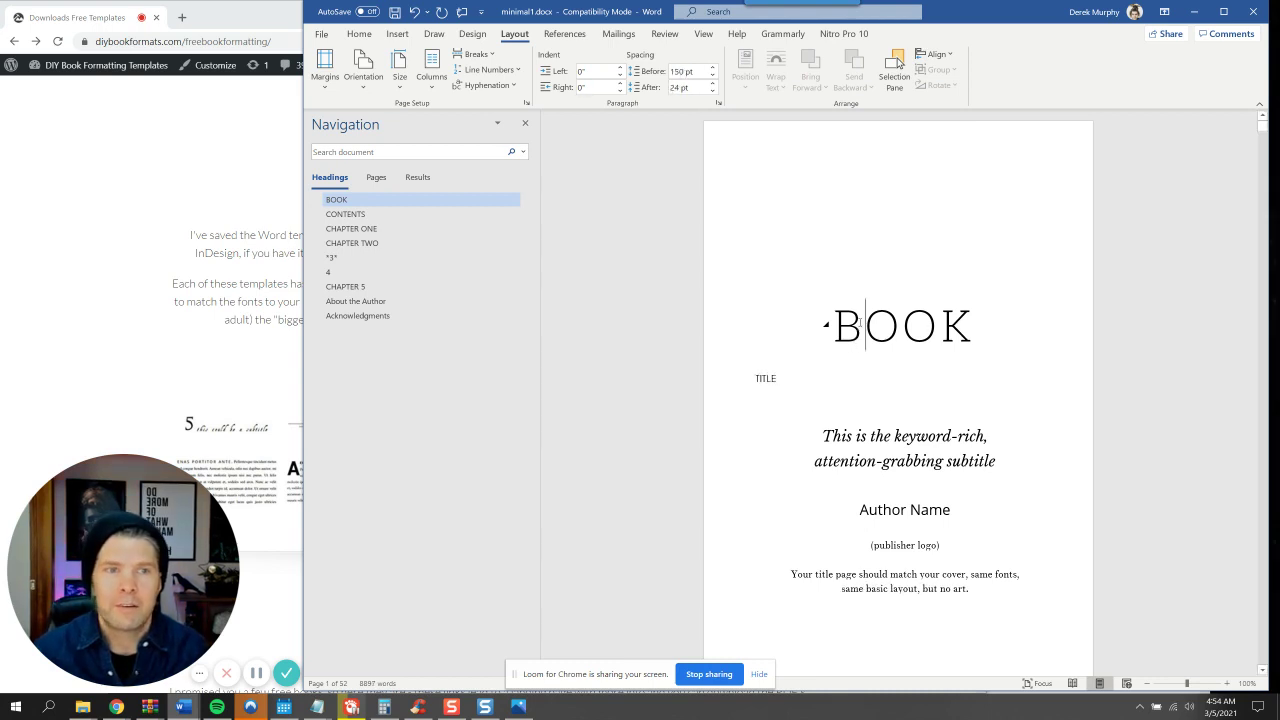
left_click_drag(815, 383, 748, 380)
left_click(359, 33)
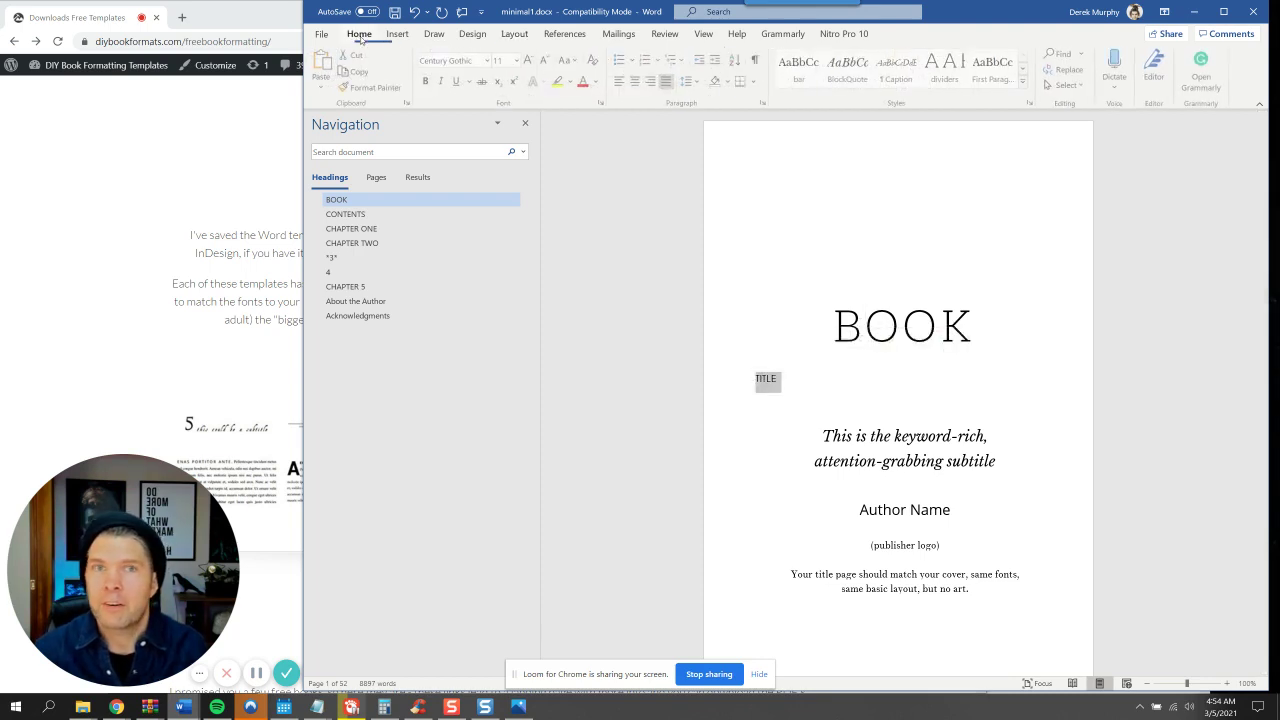
left_click(885, 321)
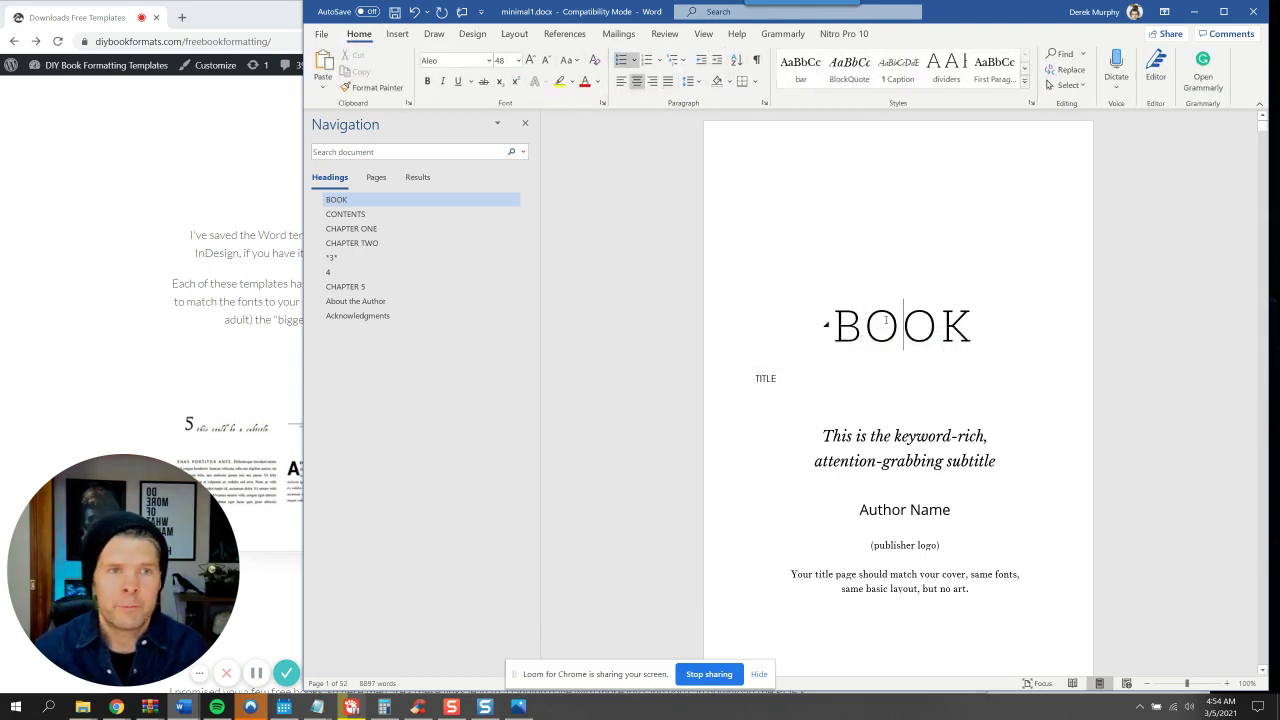
left_click(1024, 82)
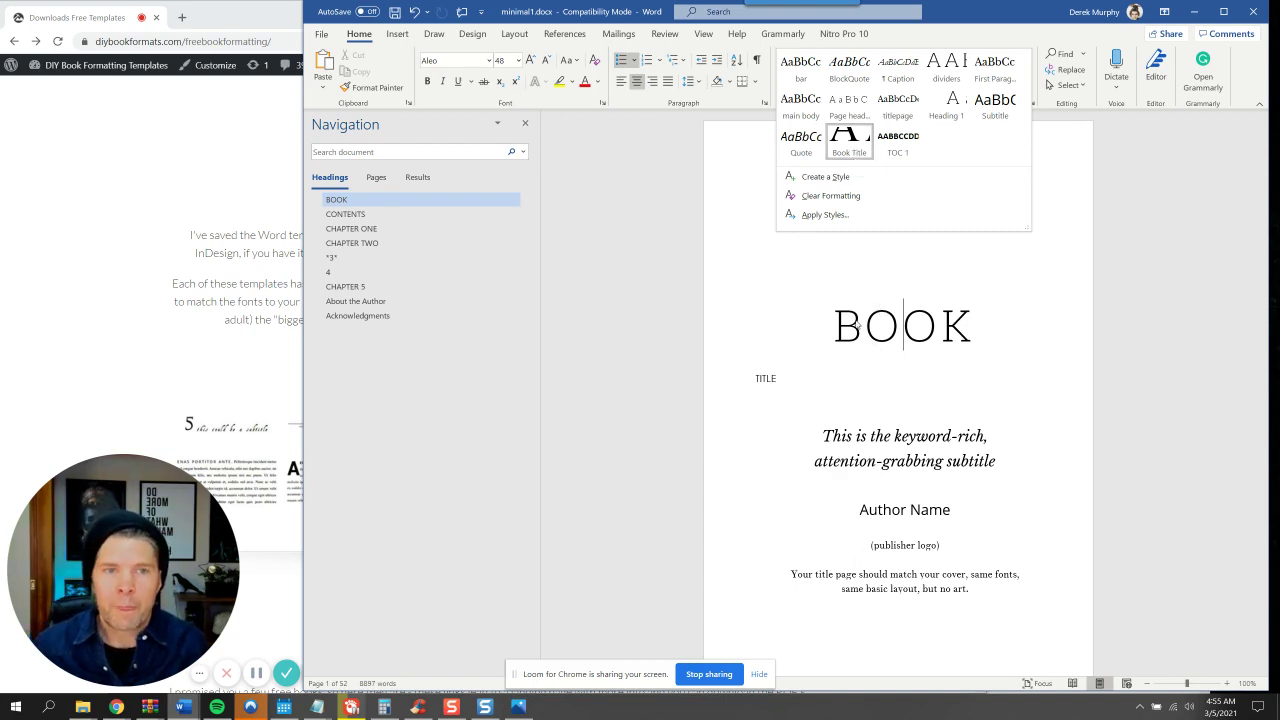
left_click(890, 320)
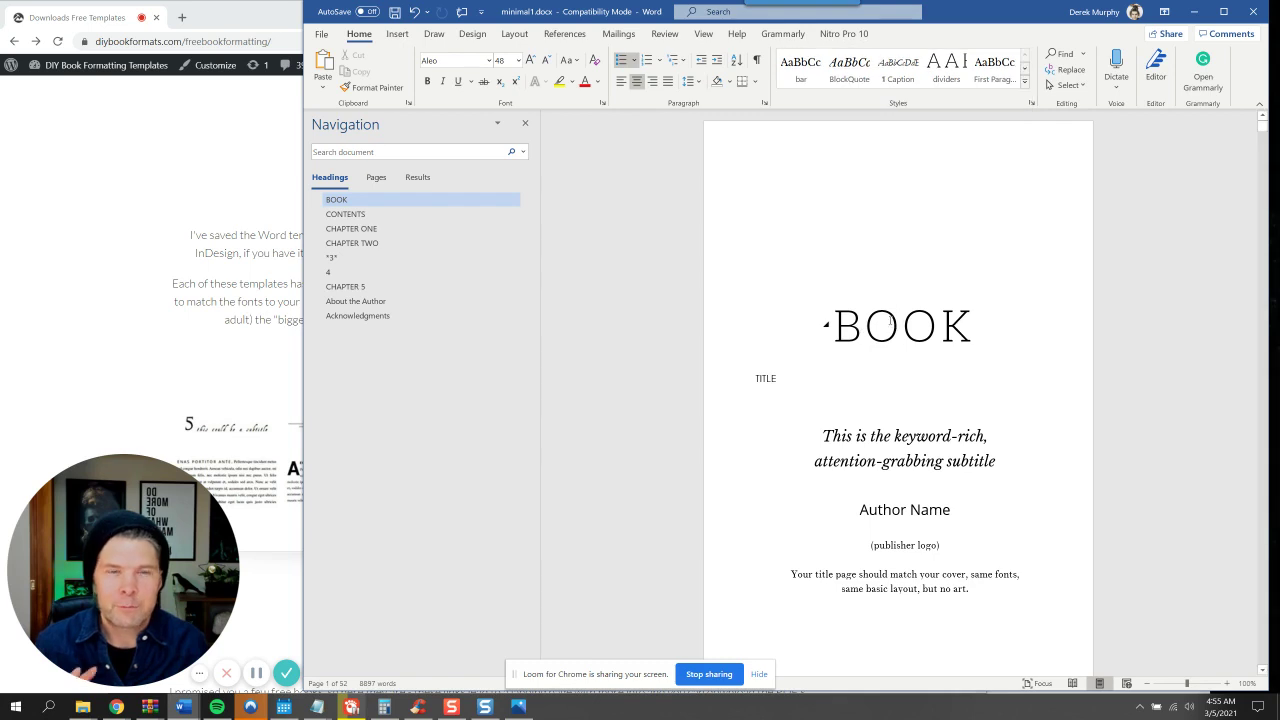
left_click(973, 319)
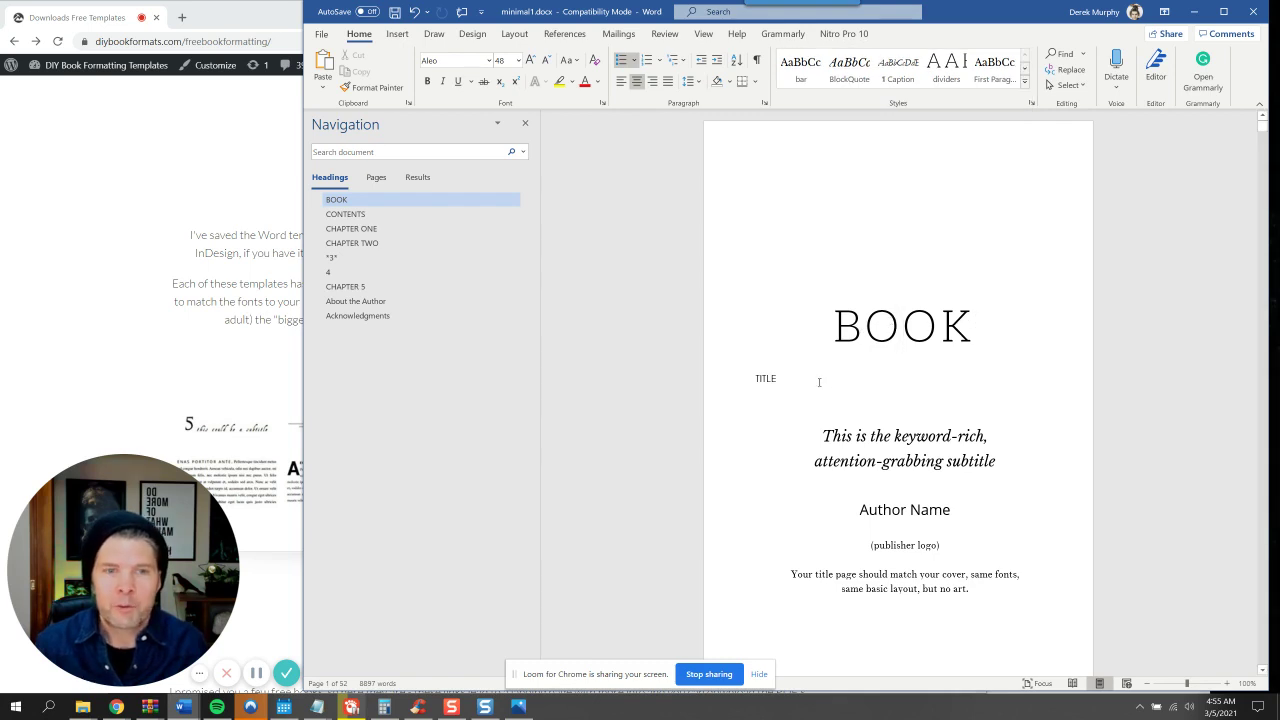
left_click_drag(818, 380, 733, 381)
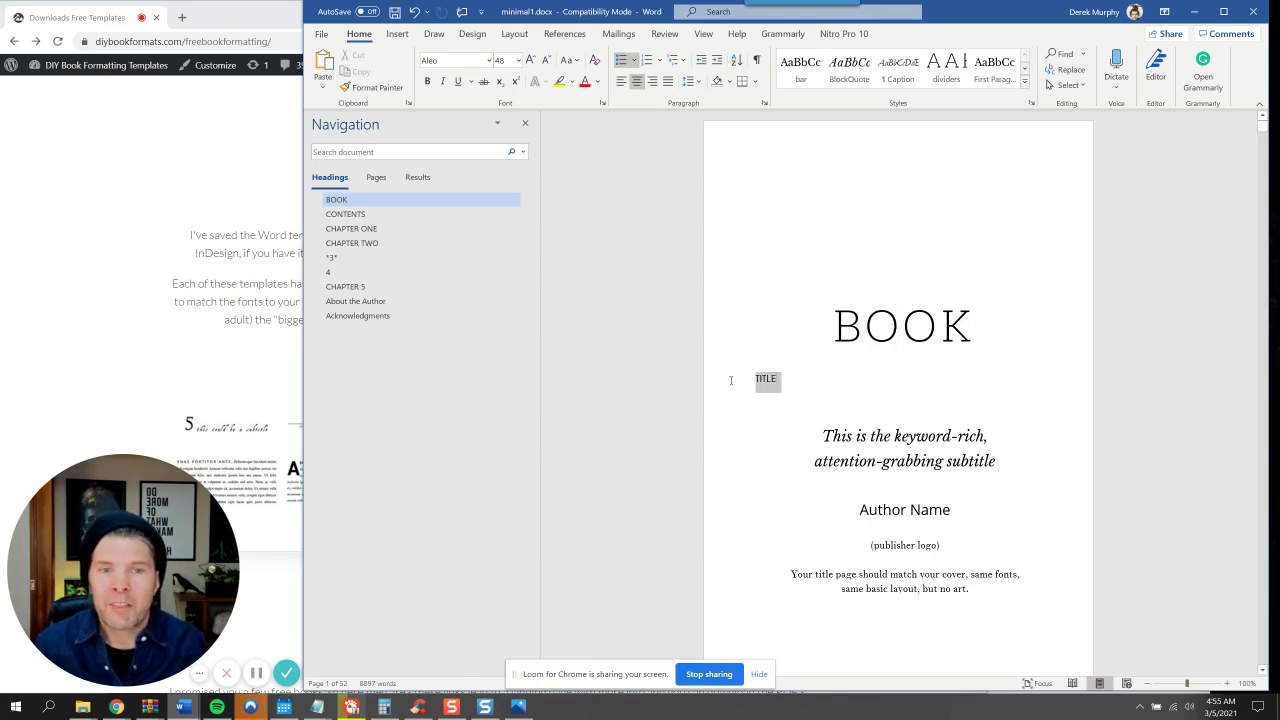
left_click(1025, 82)
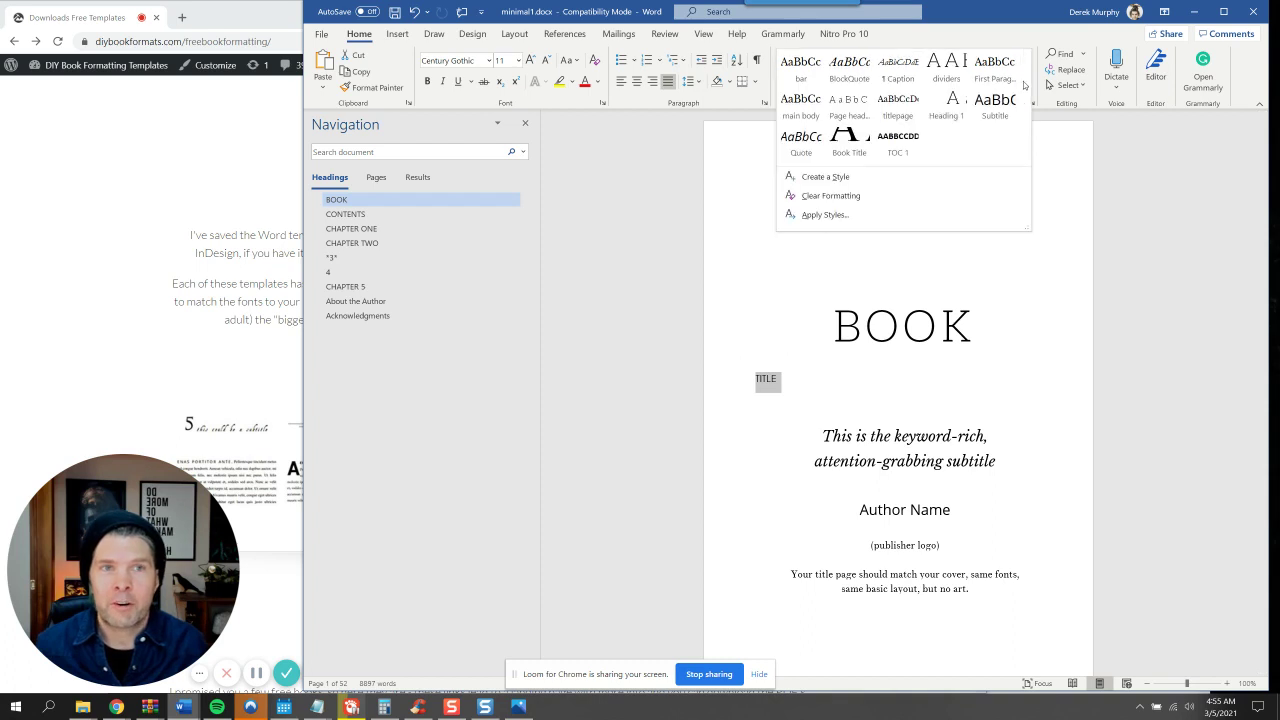
left_click(856, 151)
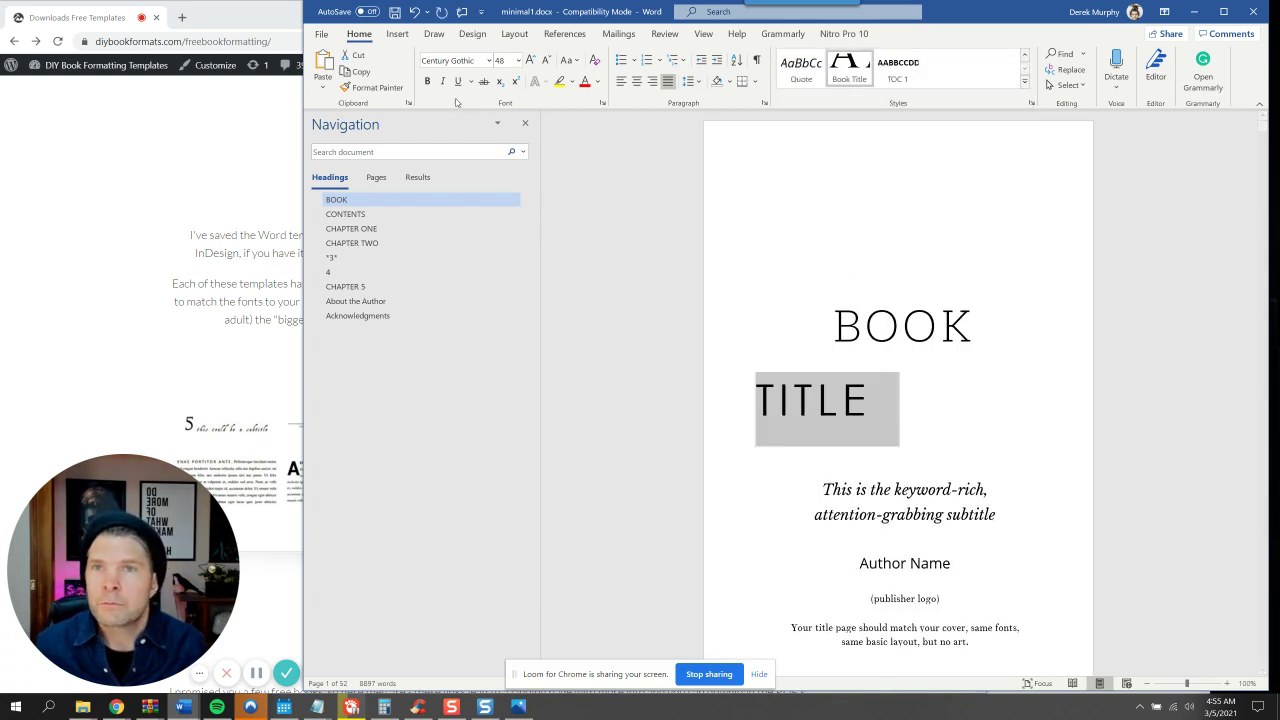
Center the TITLE line and delete the extra empty paragraph following it
left_click(636, 81)
left_click(939, 399)
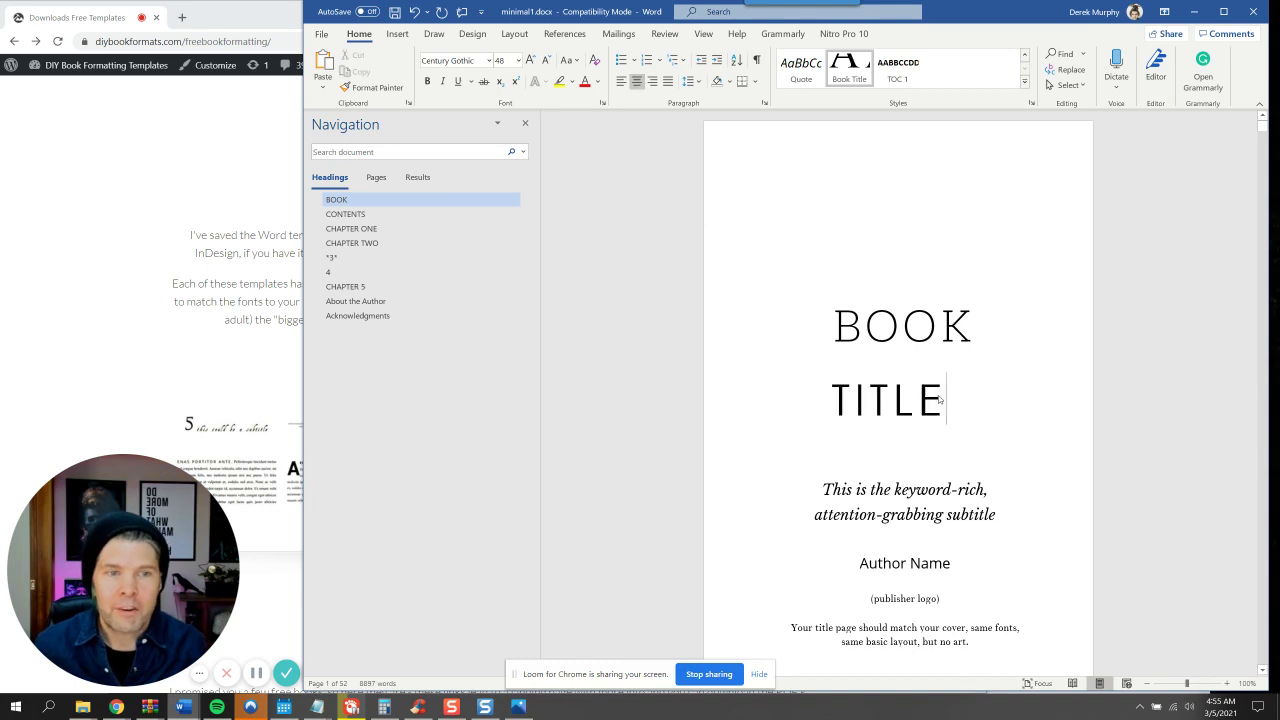
left_click_drag(941, 399, 986, 400)
key("Delete")
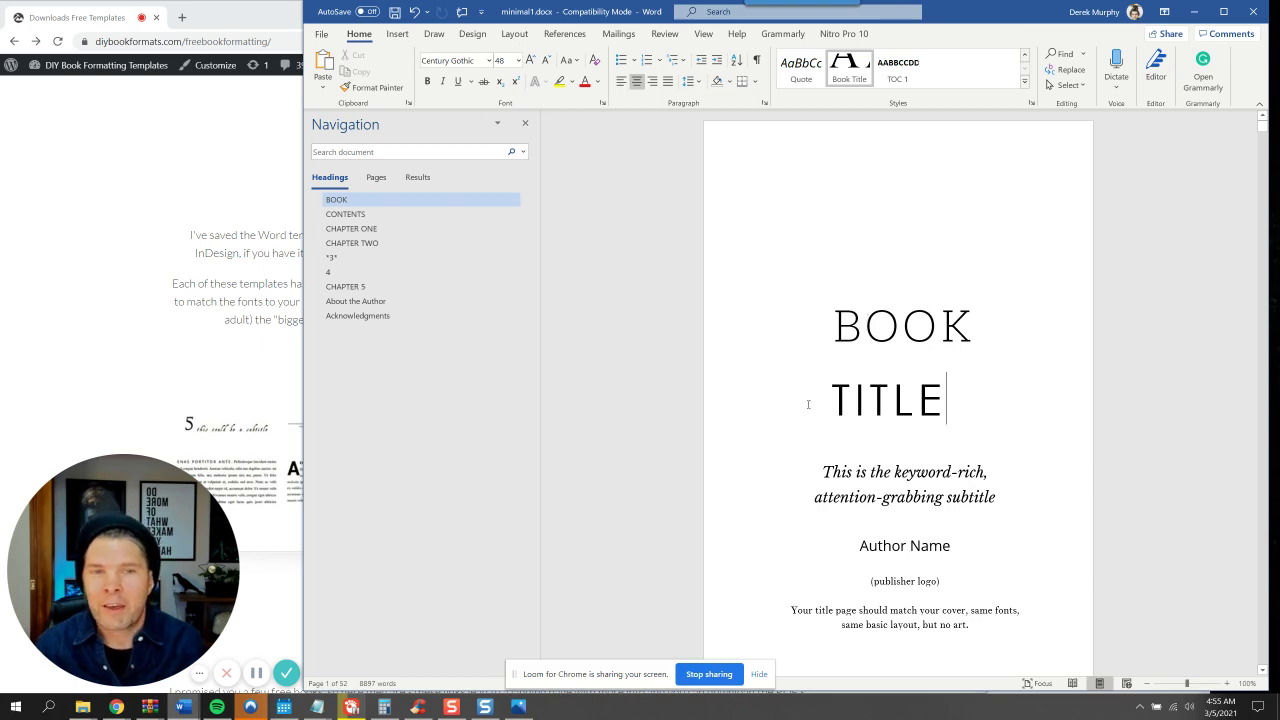
Set the TITLE line's right indentation to 0 inches in the paragraph settings
double_click(809, 400)
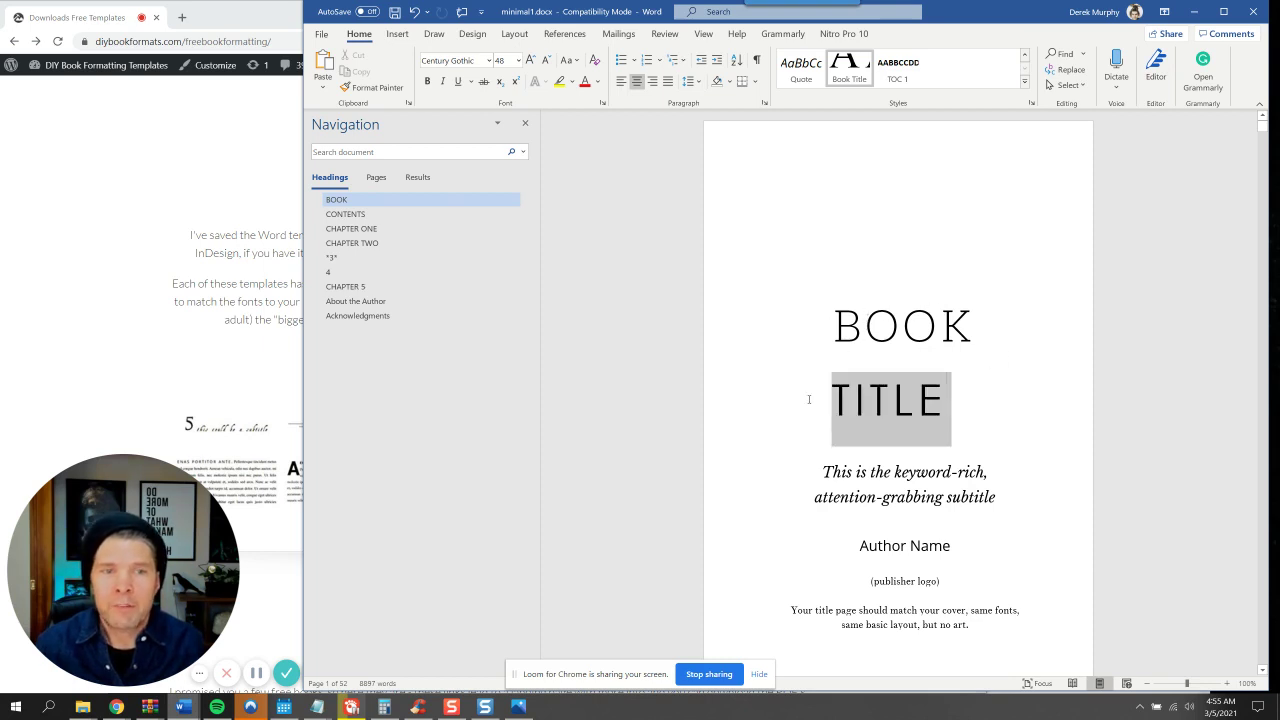
left_click(697, 88)
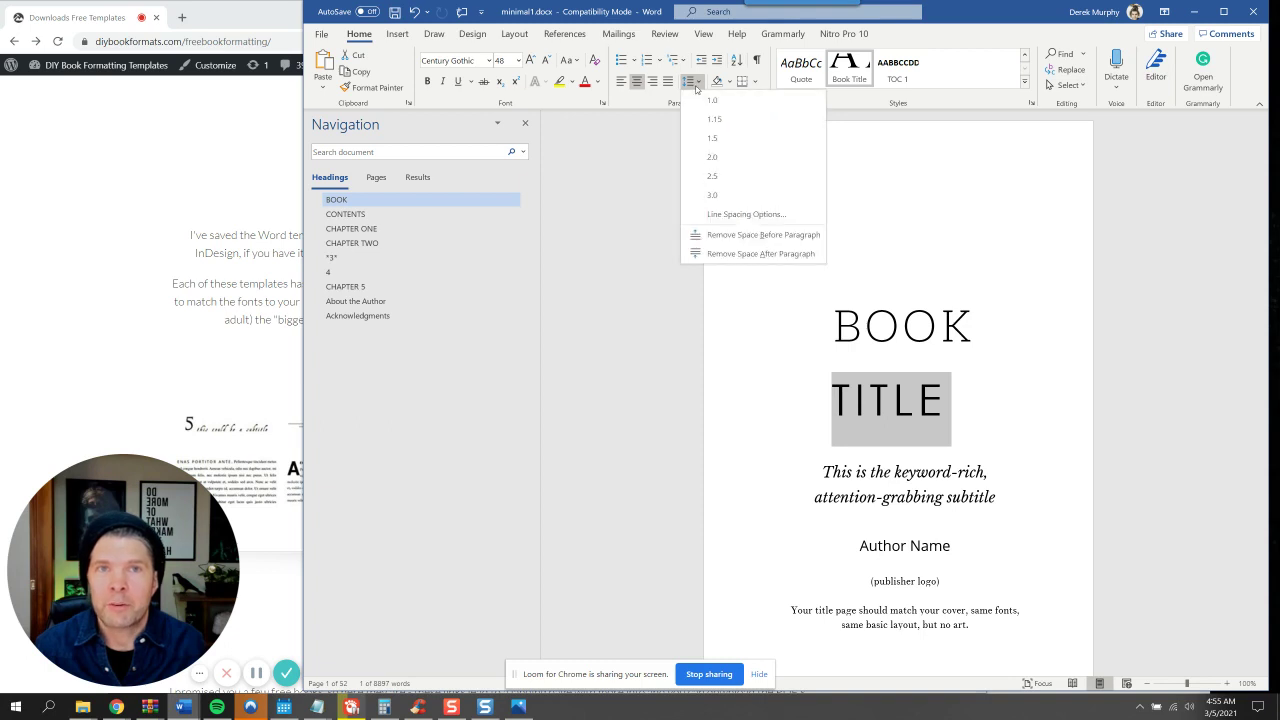
left_click(729, 210)
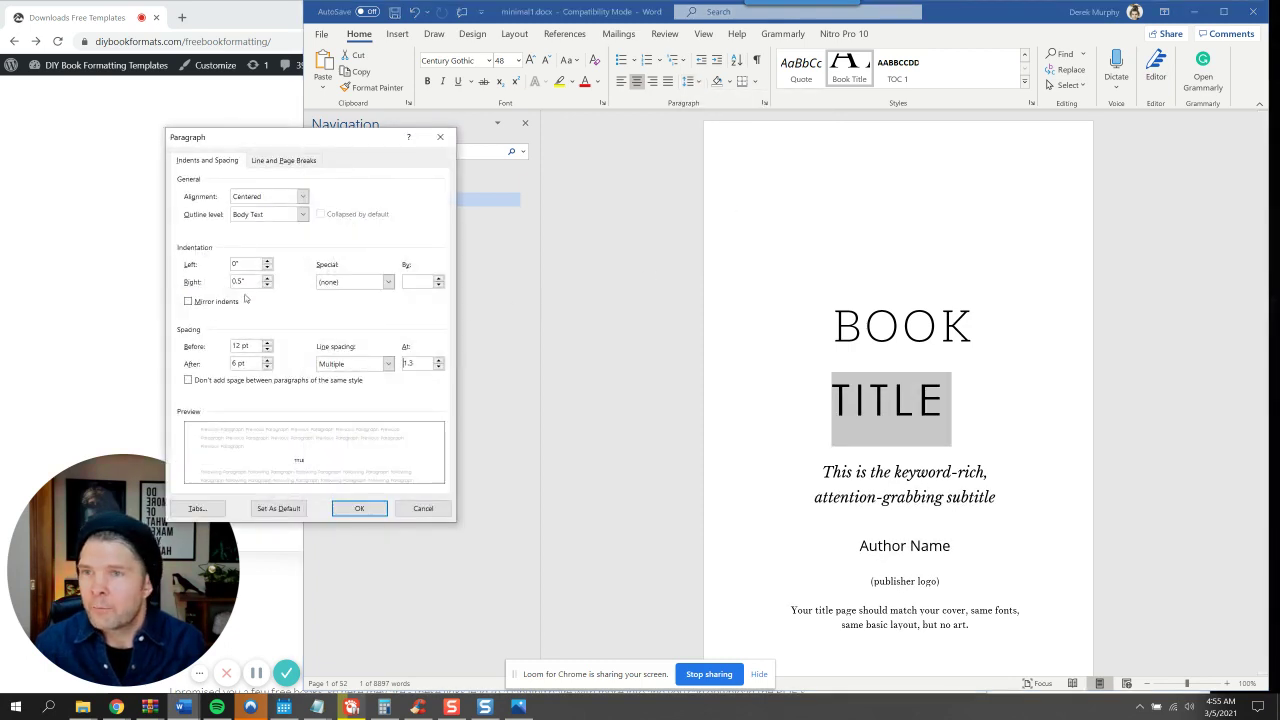
left_click(267, 286)
left_click(267, 286)
left_click(267, 286)
left_click(267, 286)
left_click(267, 286)
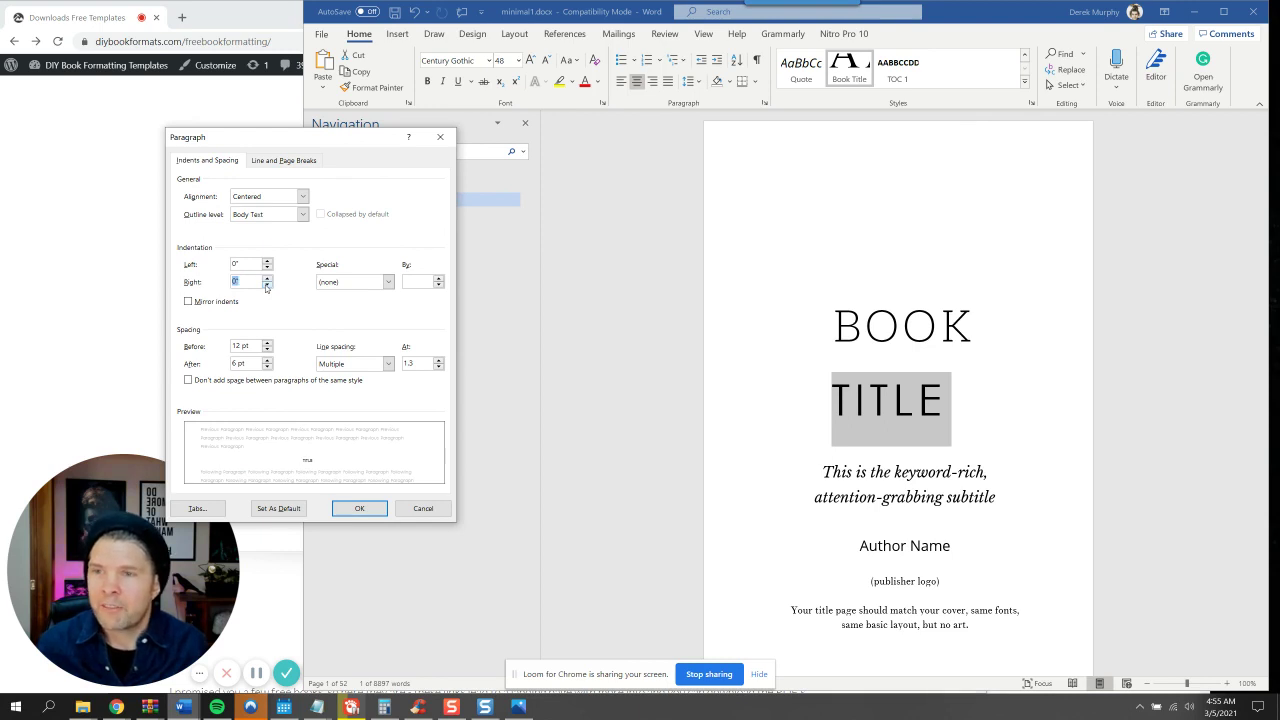
left_click(361, 509)
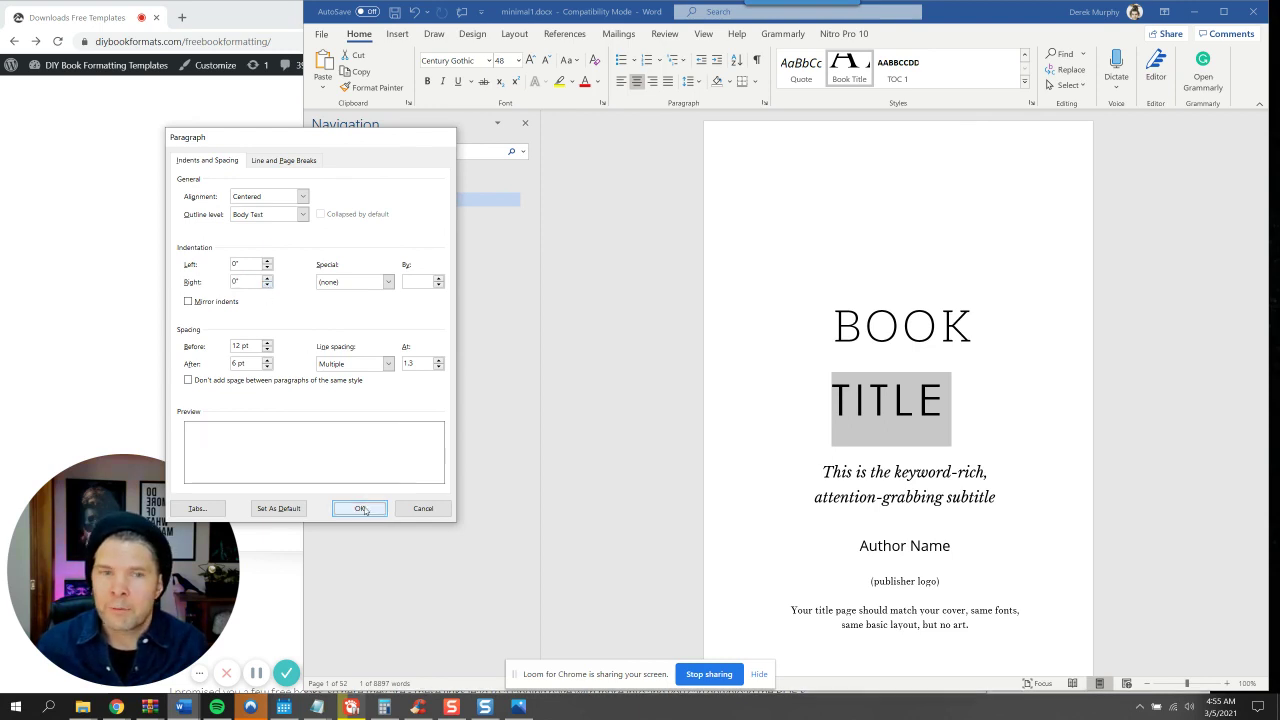
left_click(884, 405)
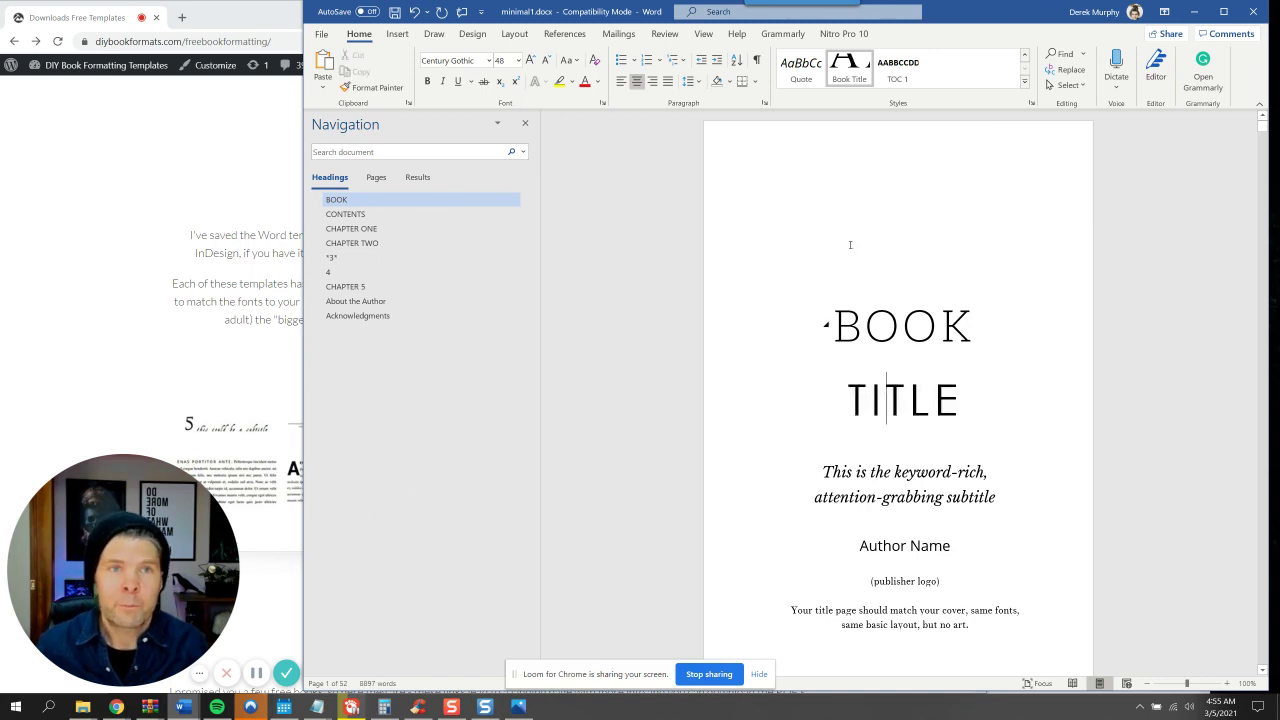
Compare the font and style formatting of the BOOK and TITLE lines on the title page
left_click(889, 328)
left_click(908, 398)
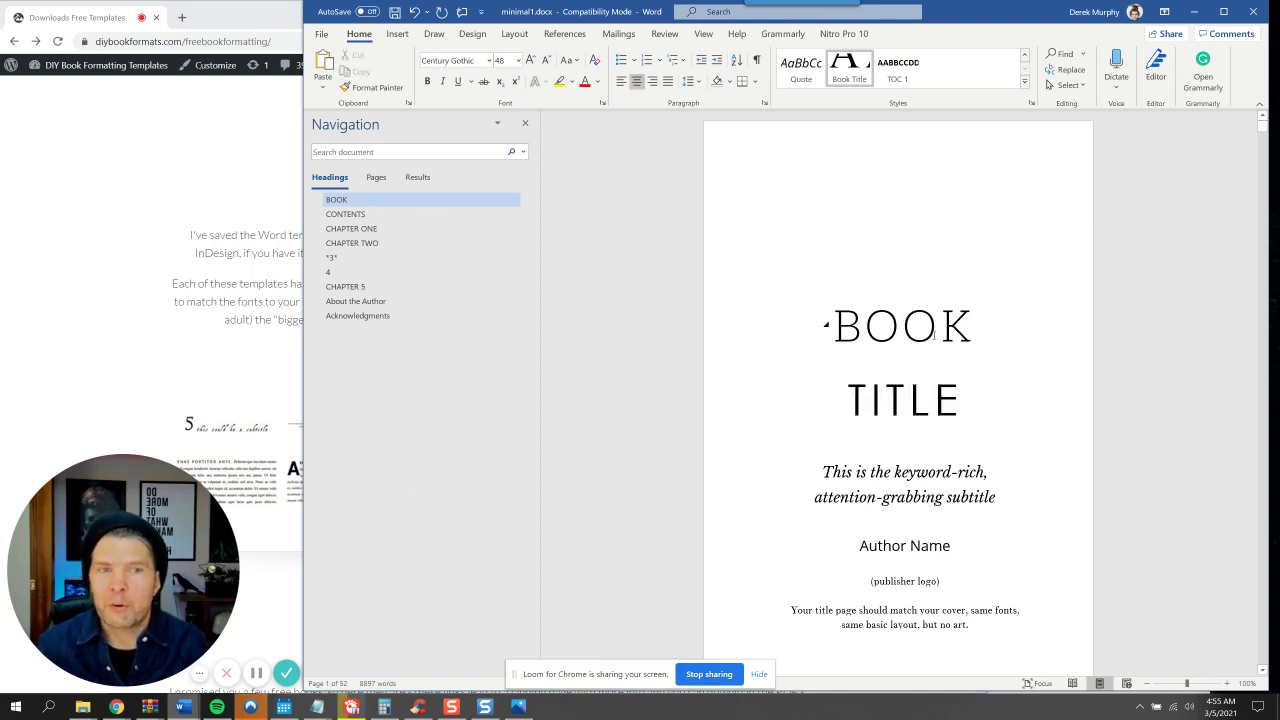
double_click(934, 333)
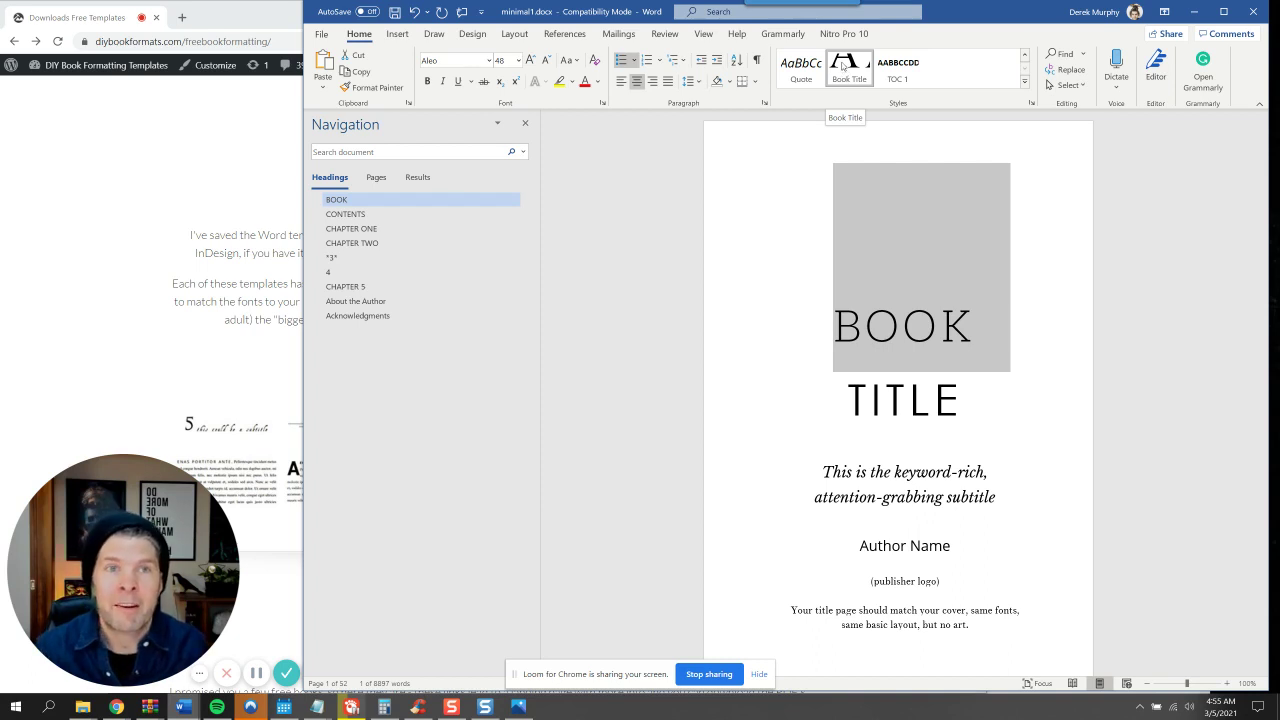
left_click(880, 328)
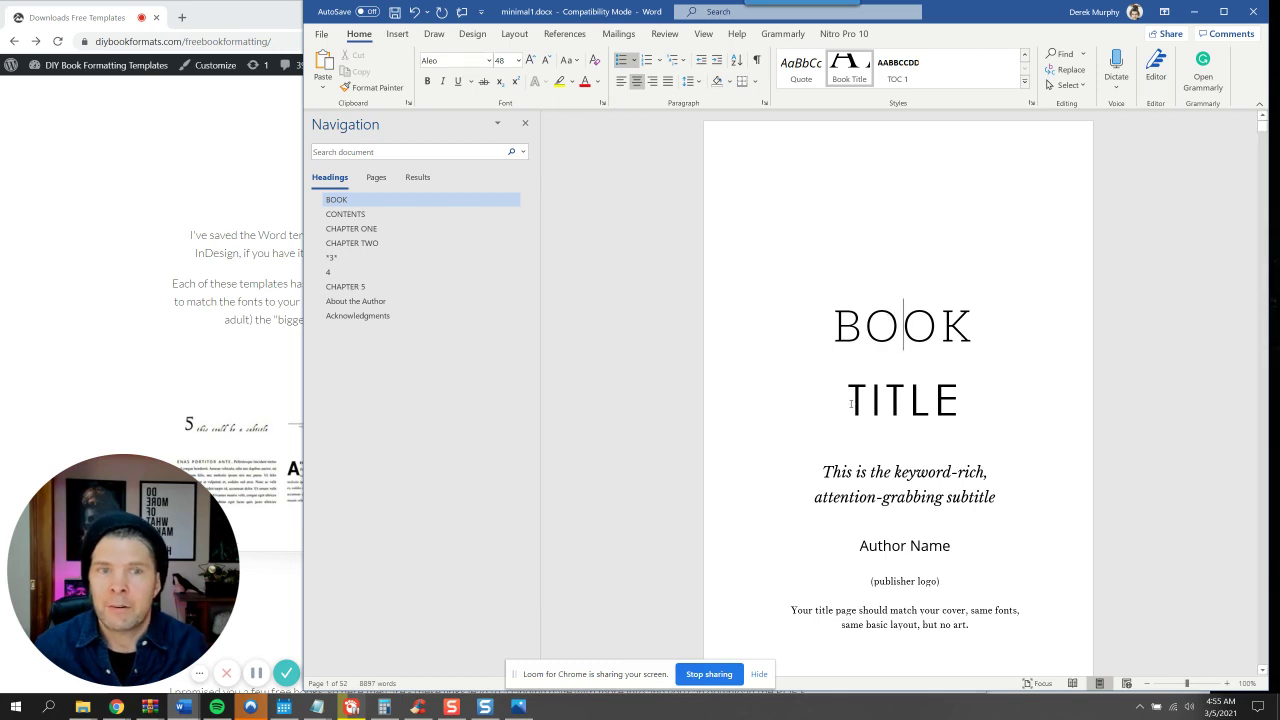
left_click(901, 405)
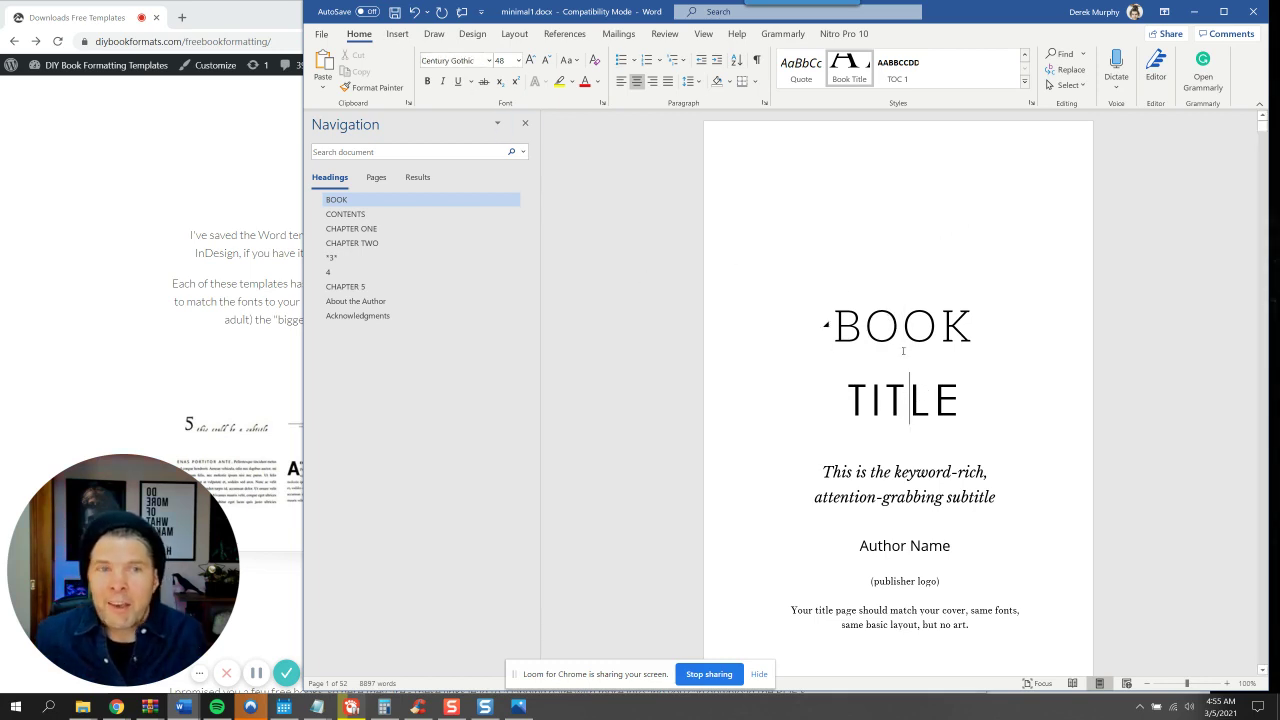
left_click(965, 325)
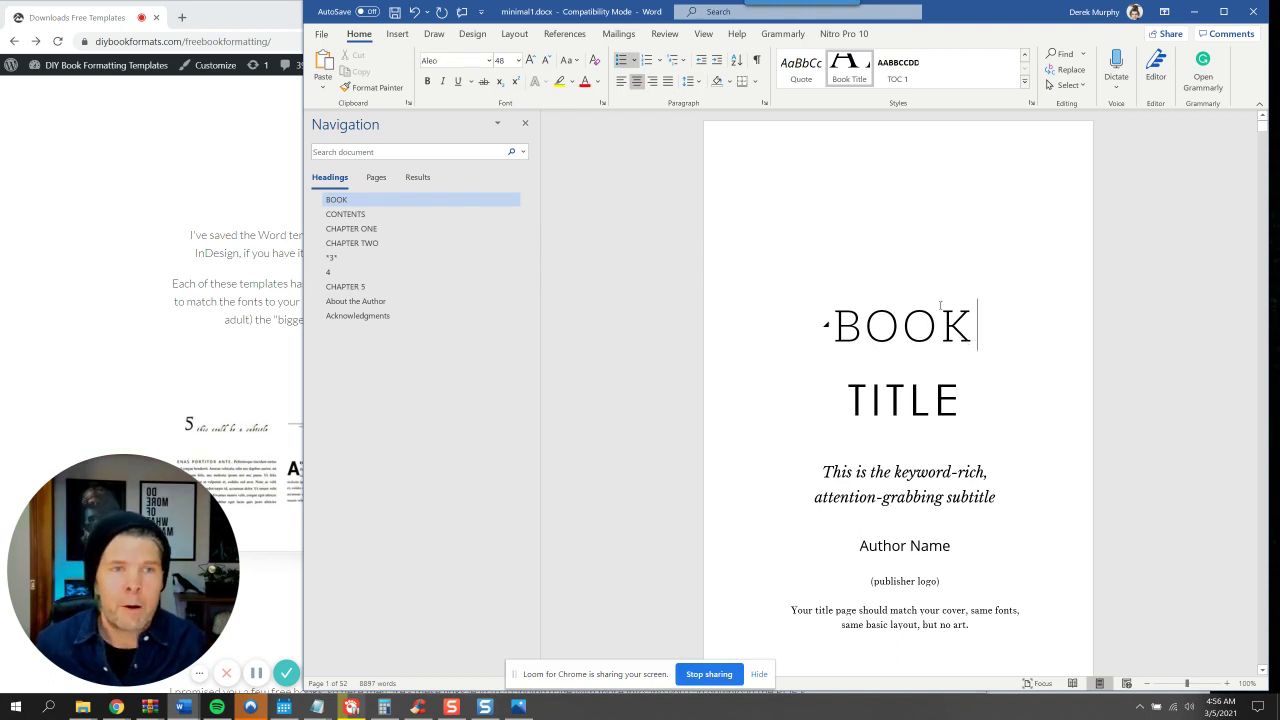
Apply the Book Title style to the BOOK line and update that style to match the TITLE line's formatting
triple_click(951, 266)
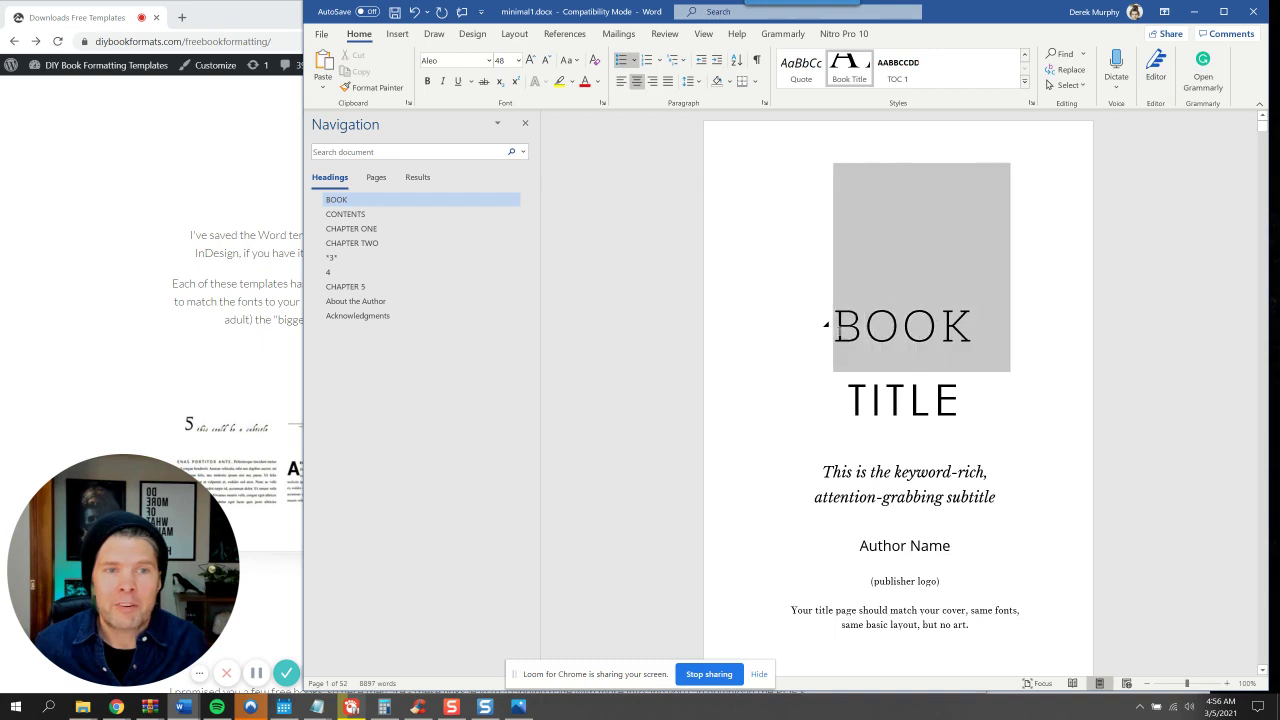
left_click(851, 70)
left_click_drag(966, 400, 844, 402)
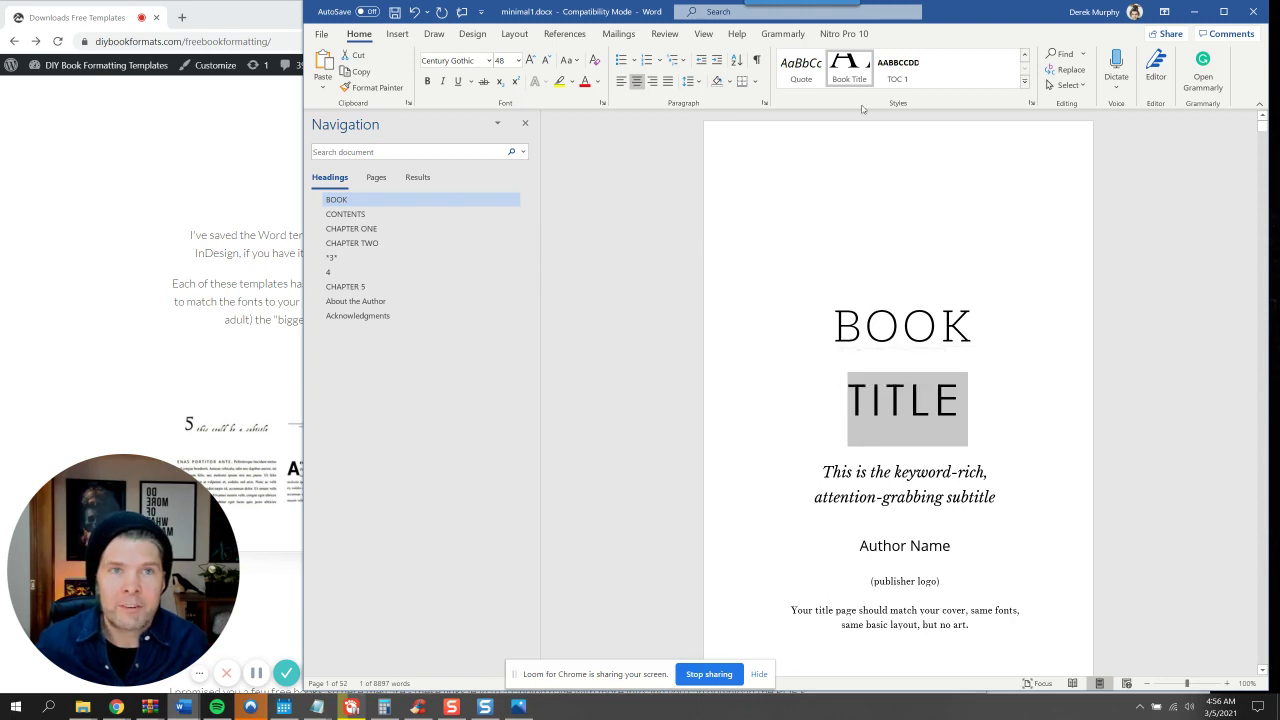
right_click(851, 72)
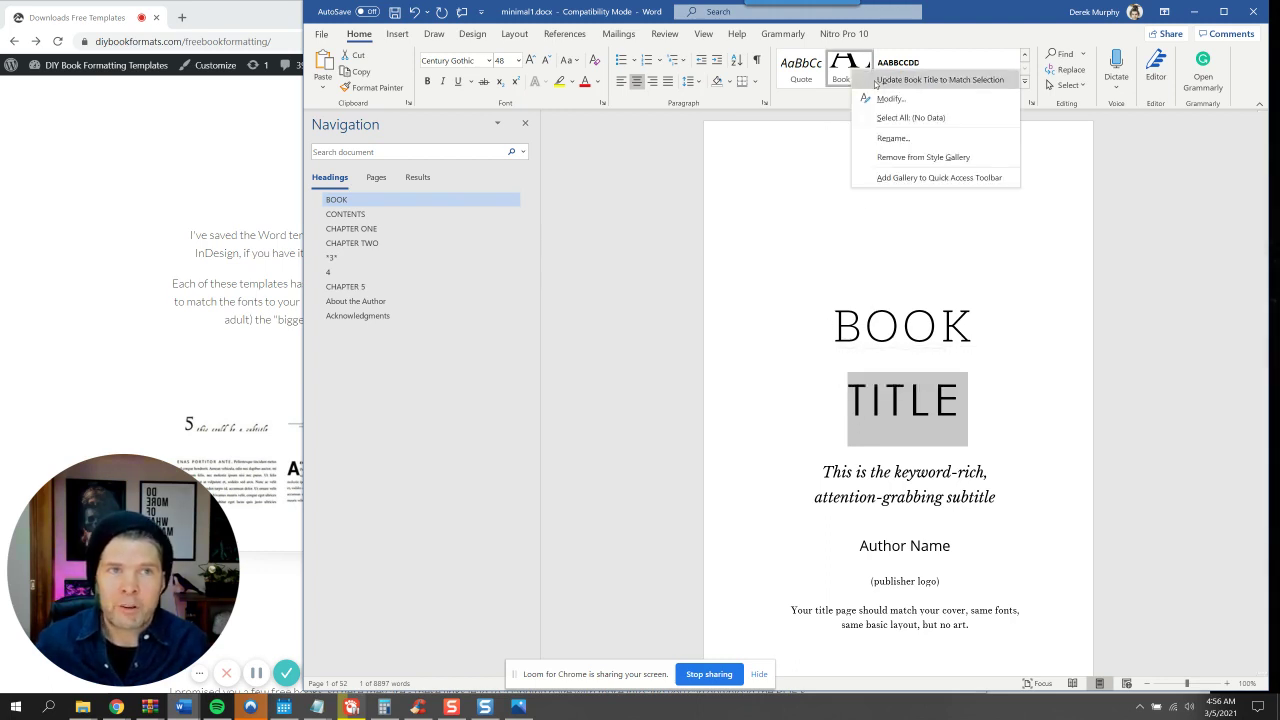
left_click(875, 80)
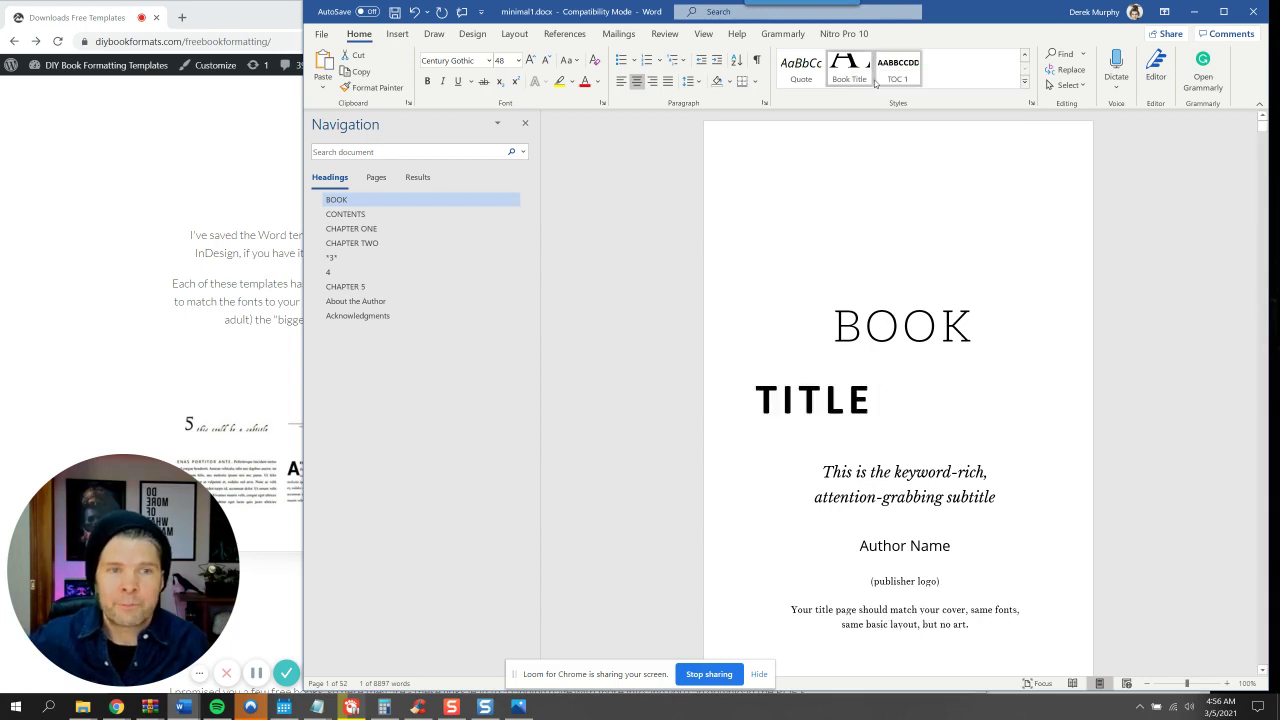
Check the BOOK and TITLE lines' formatting against the updated Book Title style
left_click(940, 413)
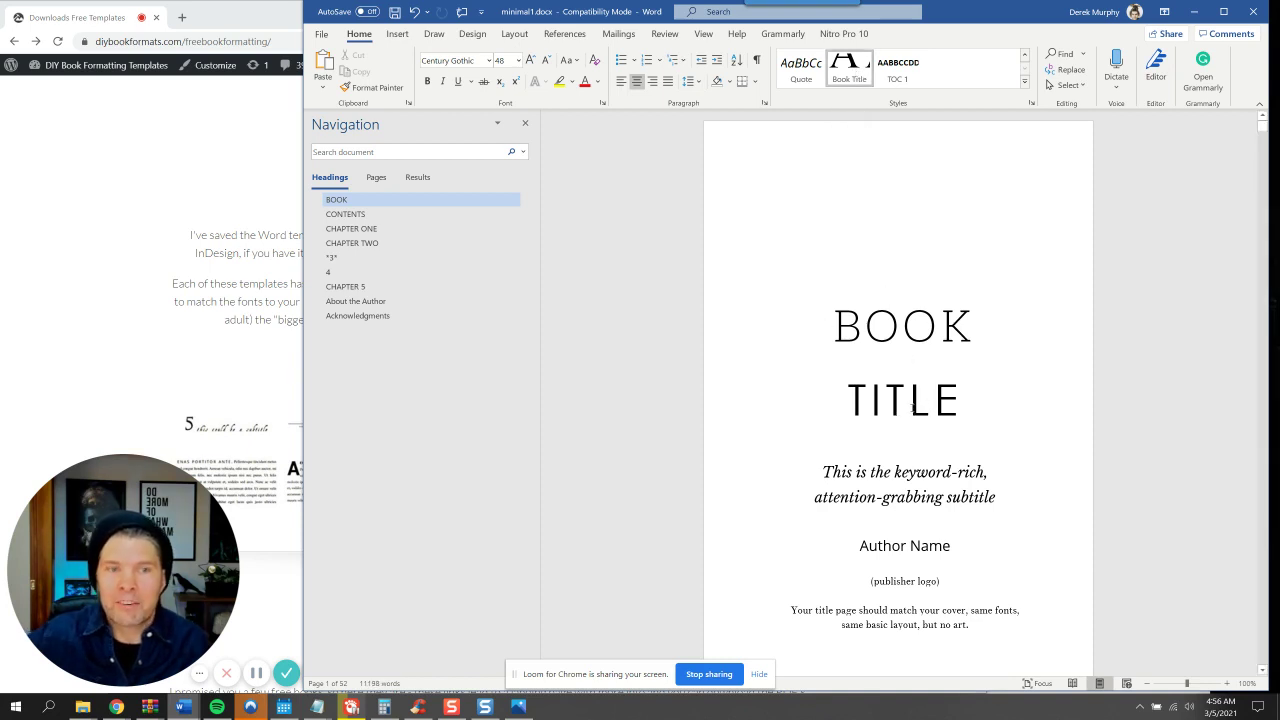
left_click(826, 324)
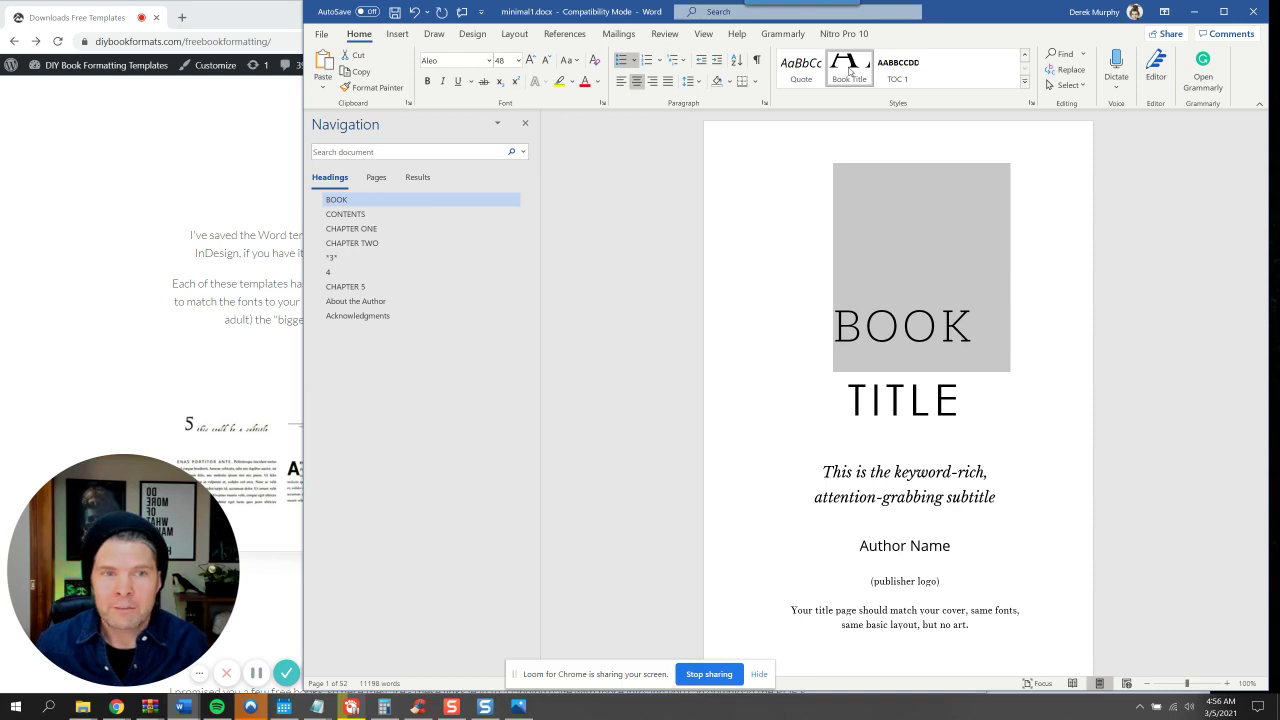
left_click(829, 322)
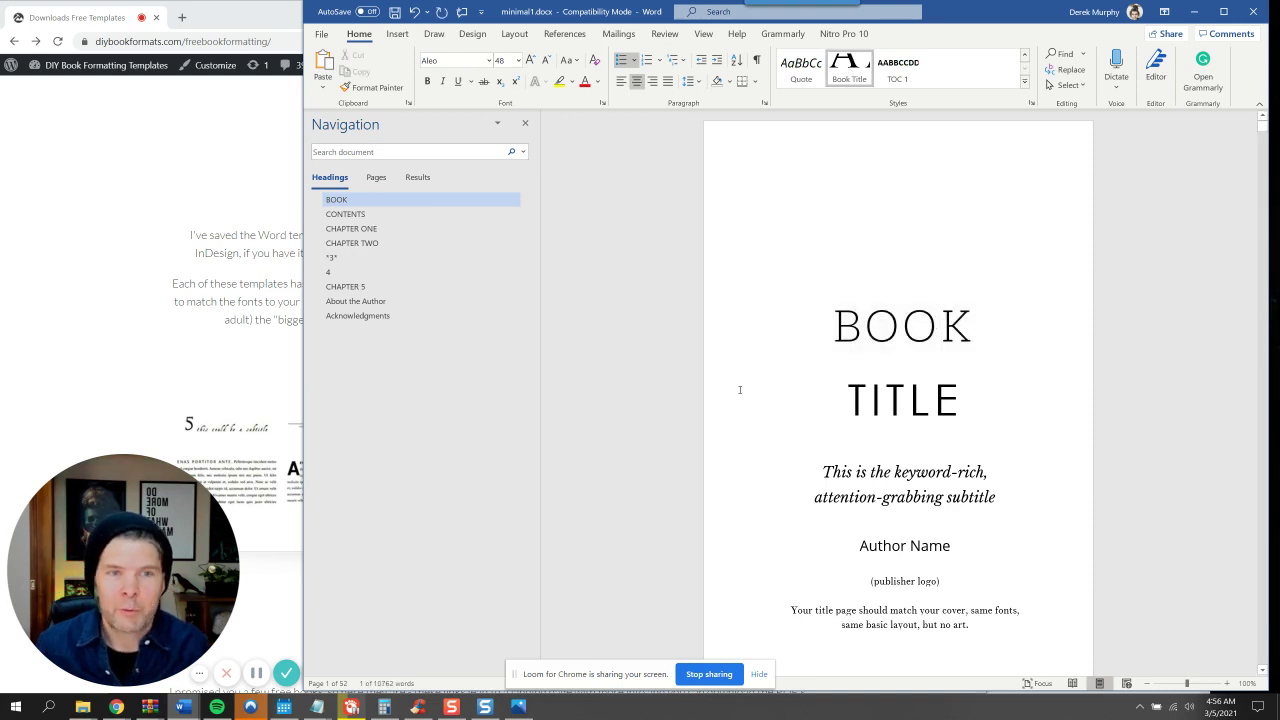
Set the font of the title page's BOOK line to Century Gothic
left_click(257, 674)
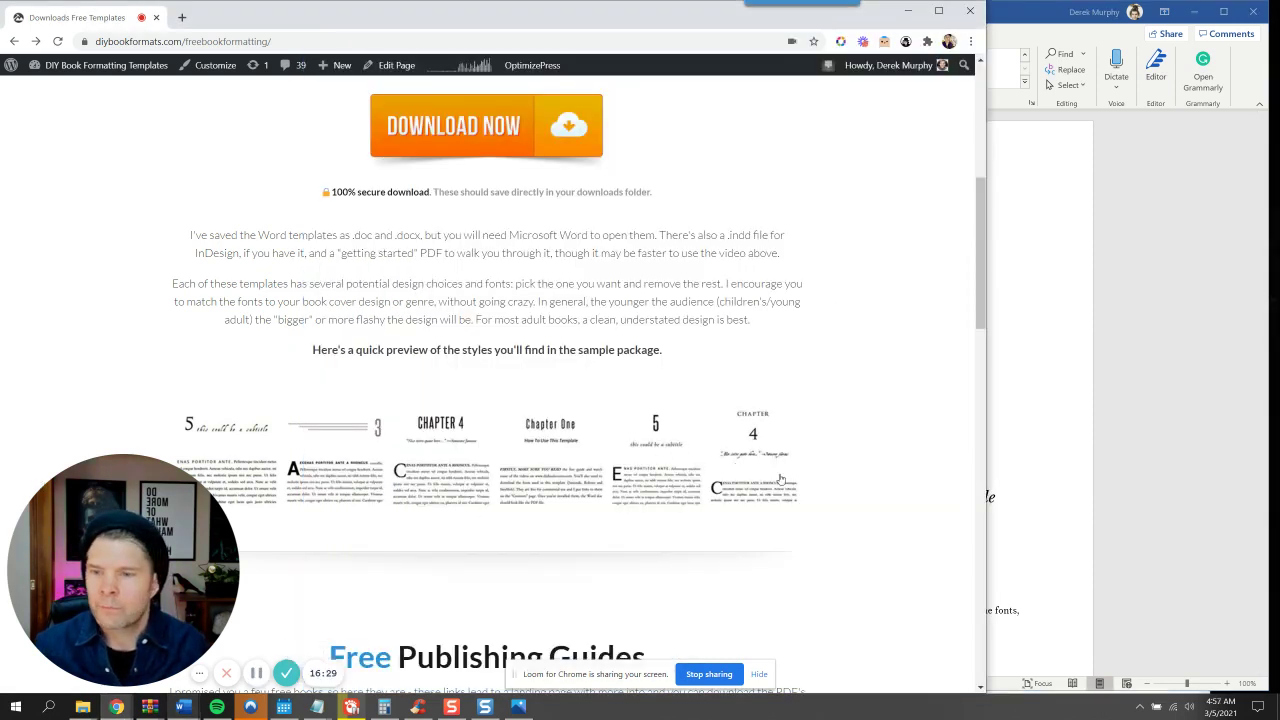
left_click(1014, 441)
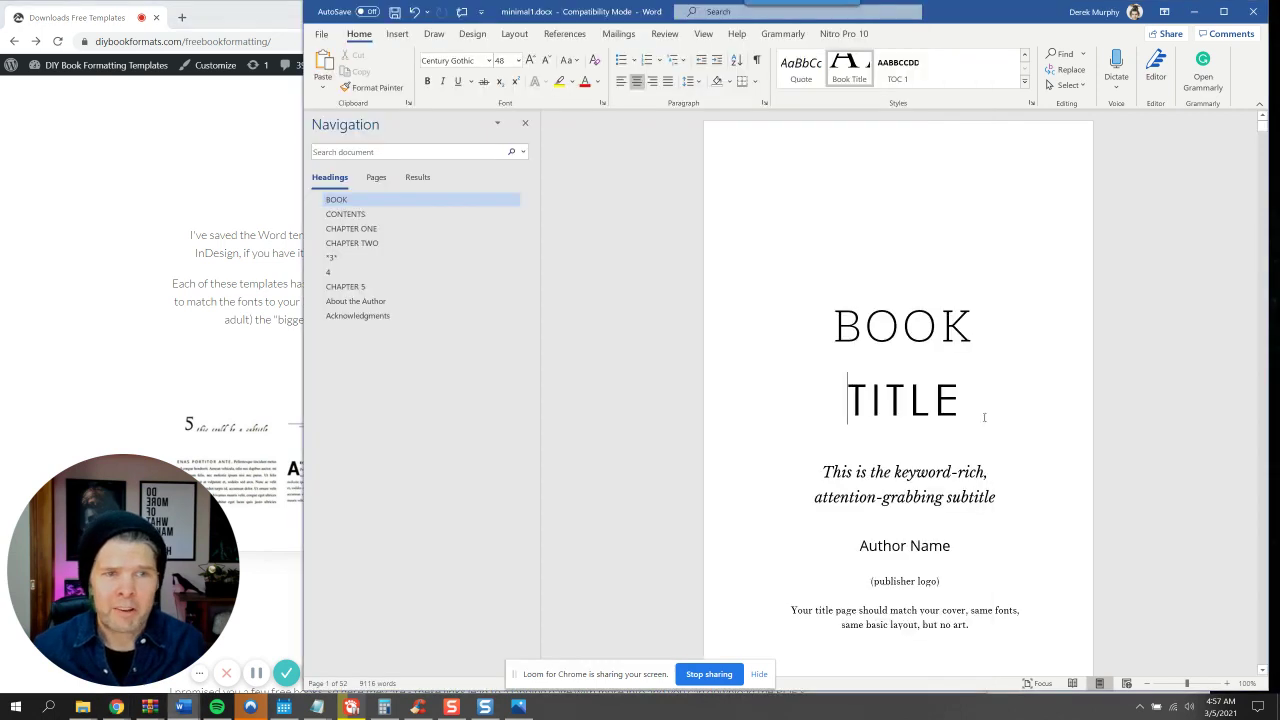
double_click(903, 329)
left_click(458, 62)
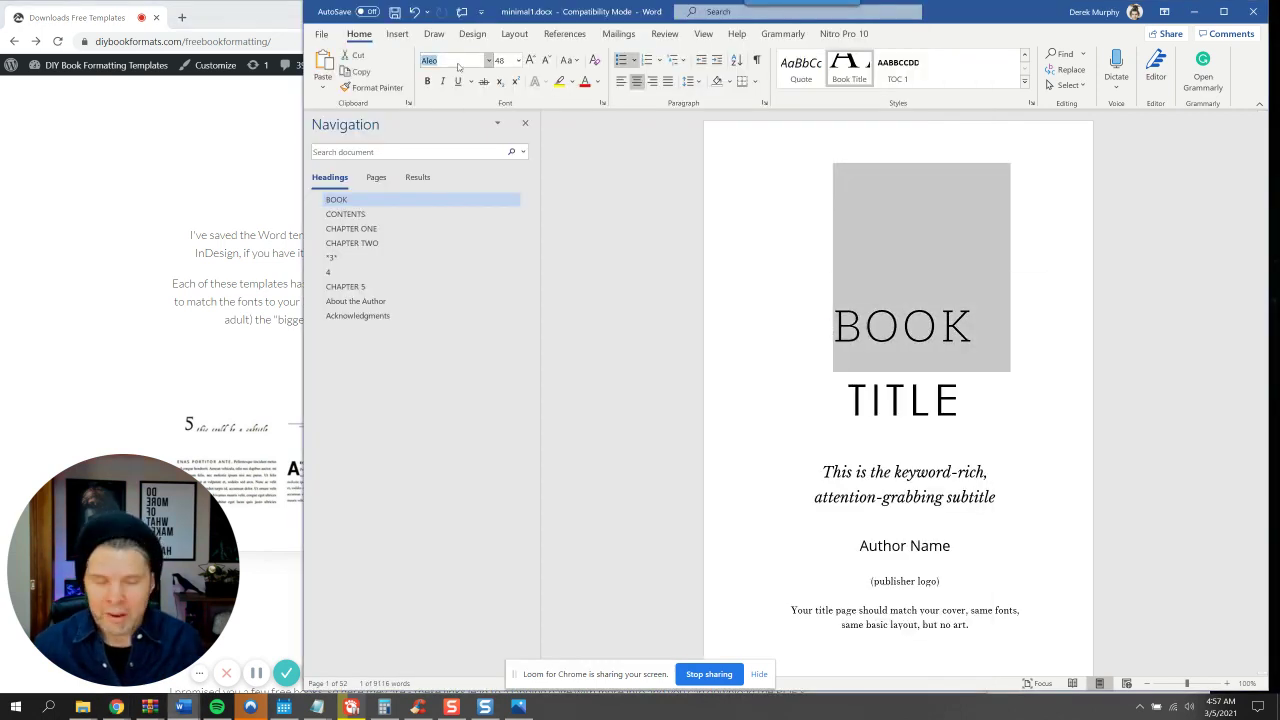
type("Century")
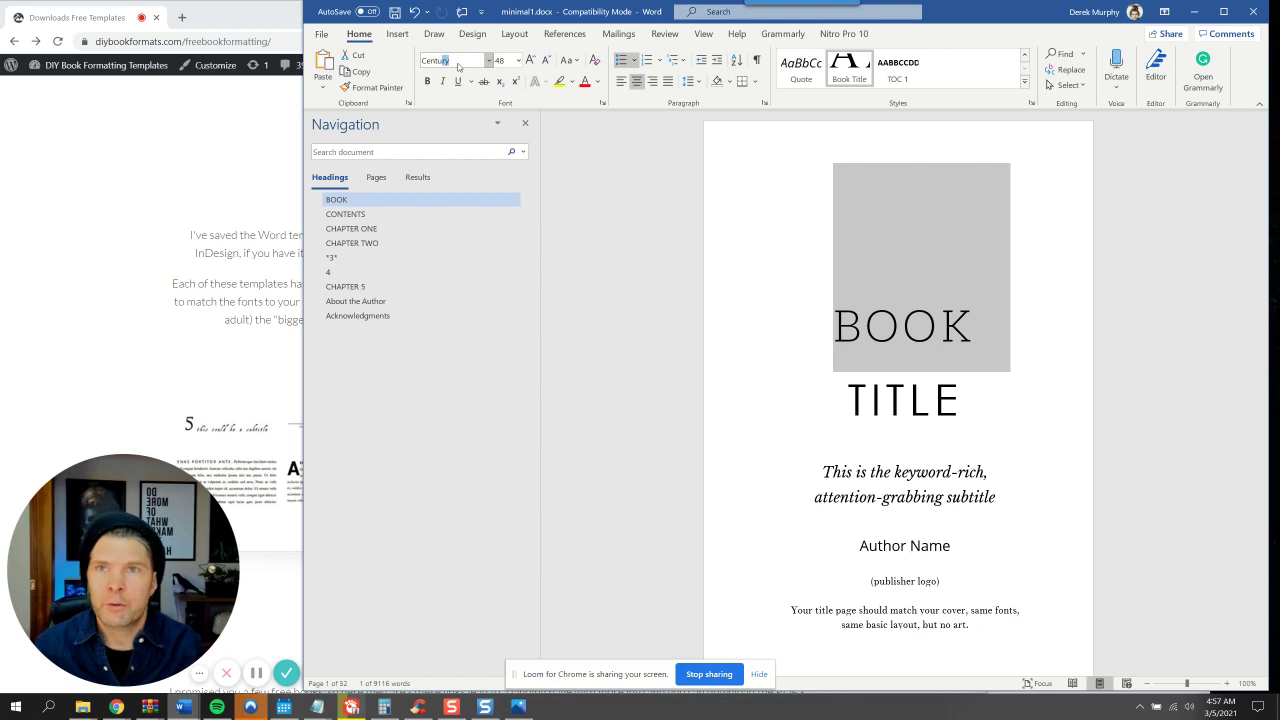
type(" Gothic")
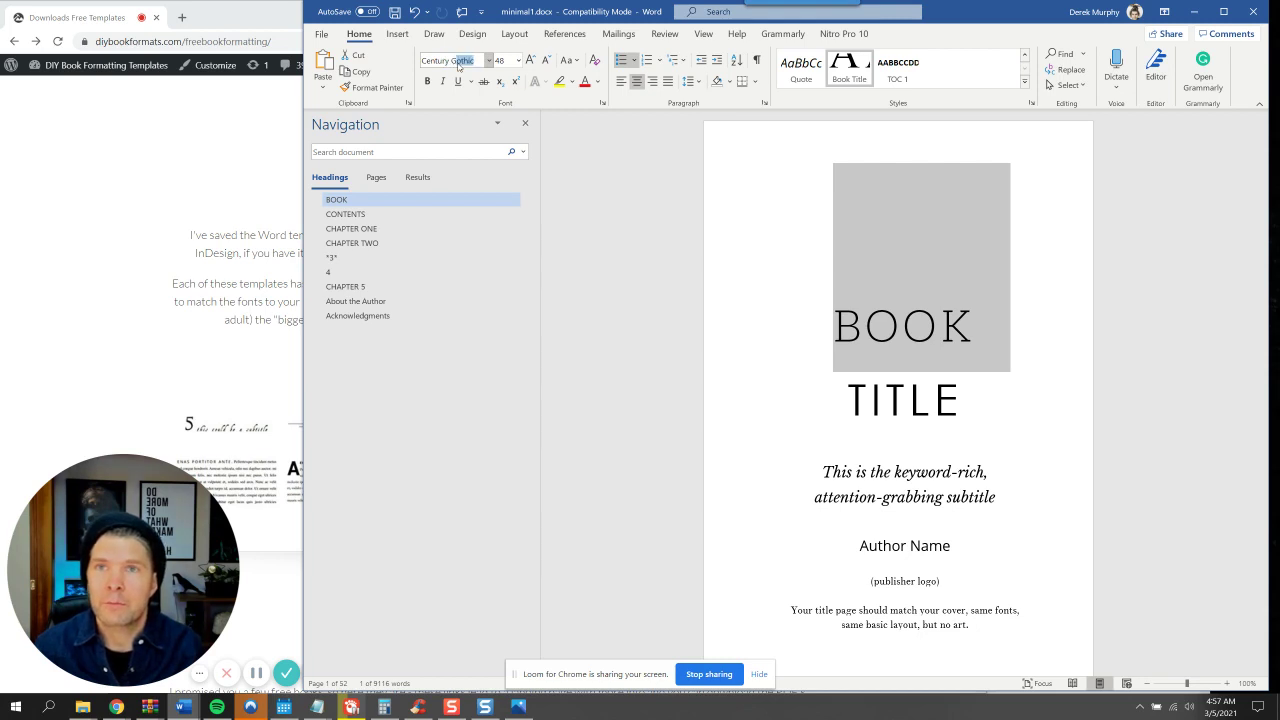
key("Return")
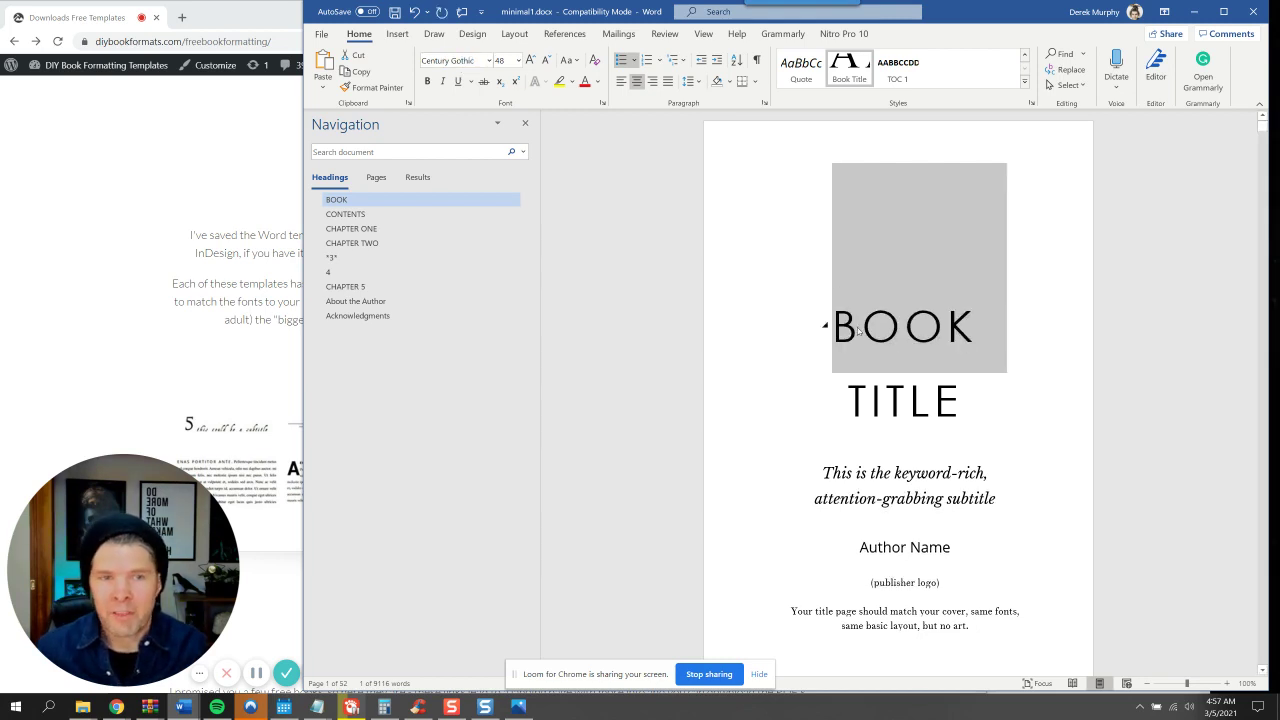
left_click(904, 355)
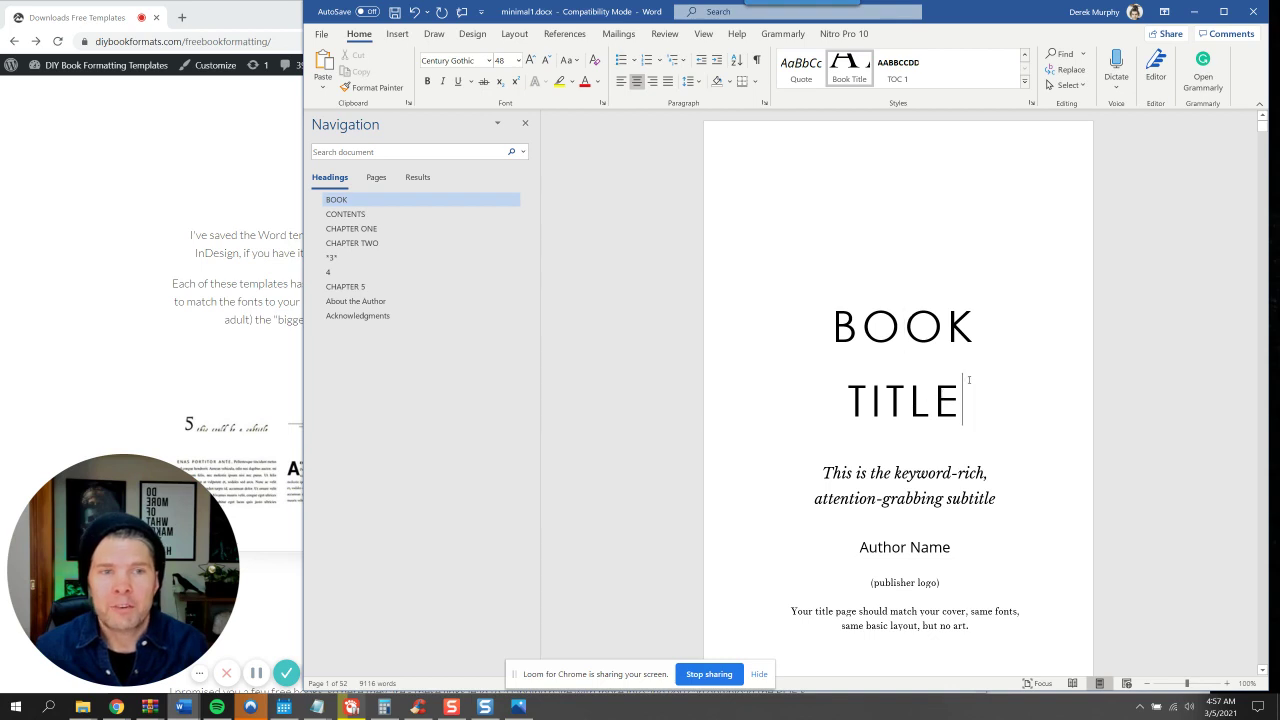
Update the Book Title style to match the BOOK line's formatting
left_click_drag(972, 340, 828, 289)
right_click(840, 66)
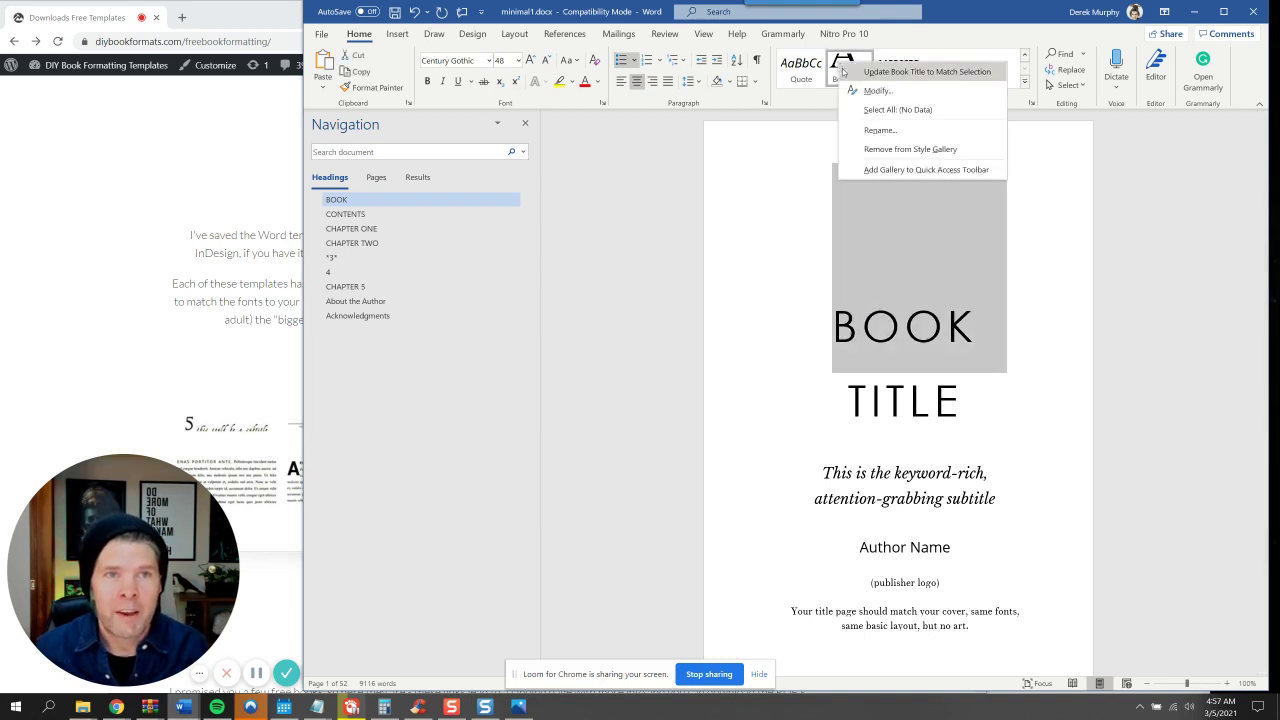
left_click(866, 76)
left_click(872, 401)
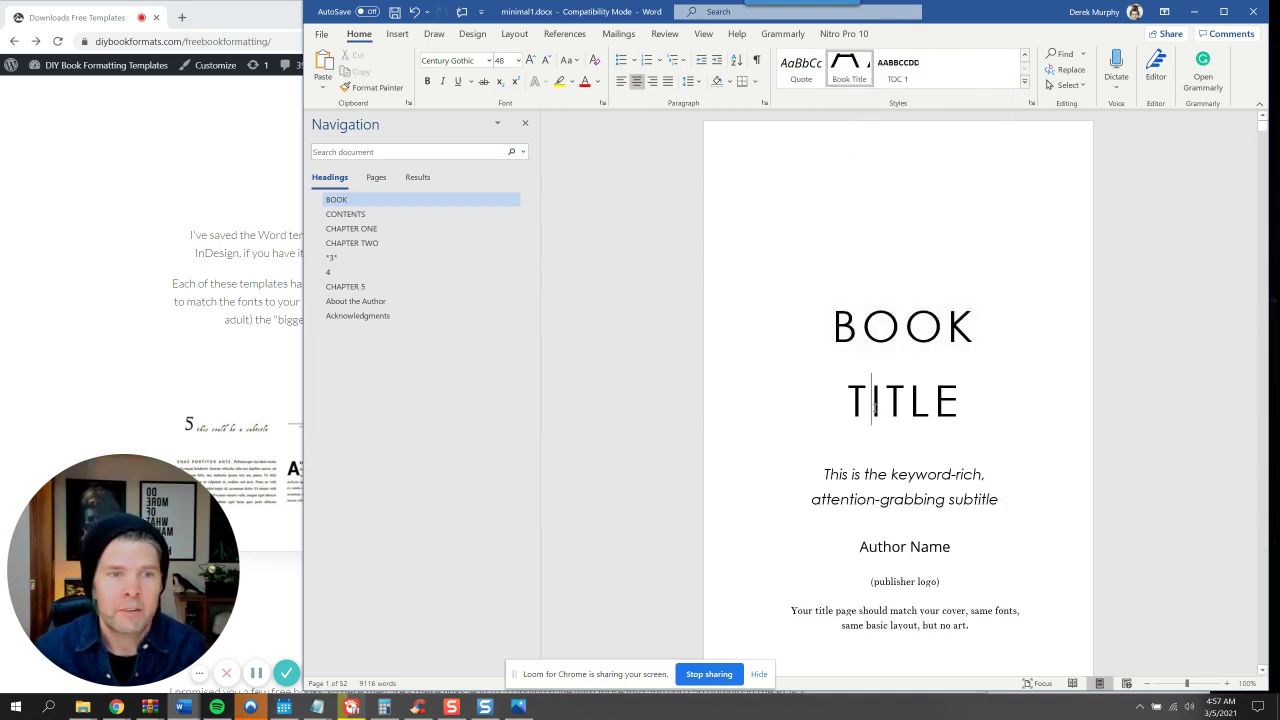
Compare the font and style formatting of the BOOK and TITLE lines under the updated Book Title style
left_click(976, 402)
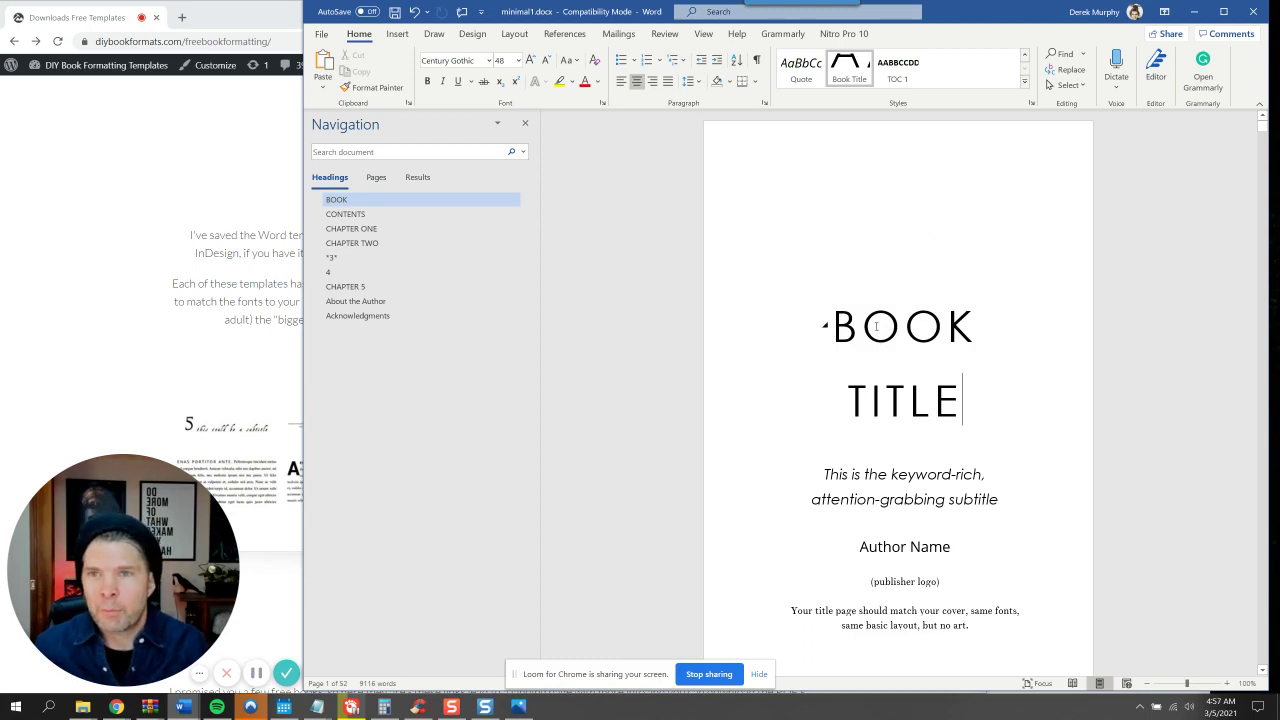
left_click(876, 327)
left_click(908, 397)
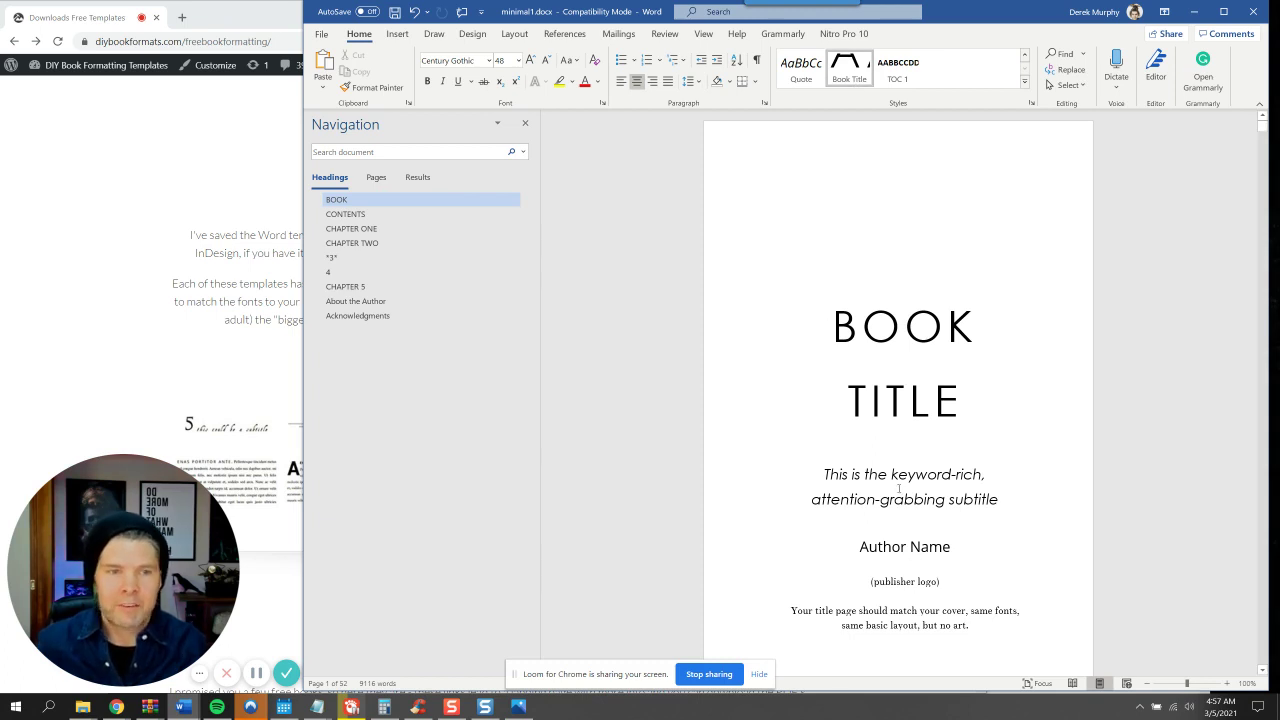
left_click(908, 335)
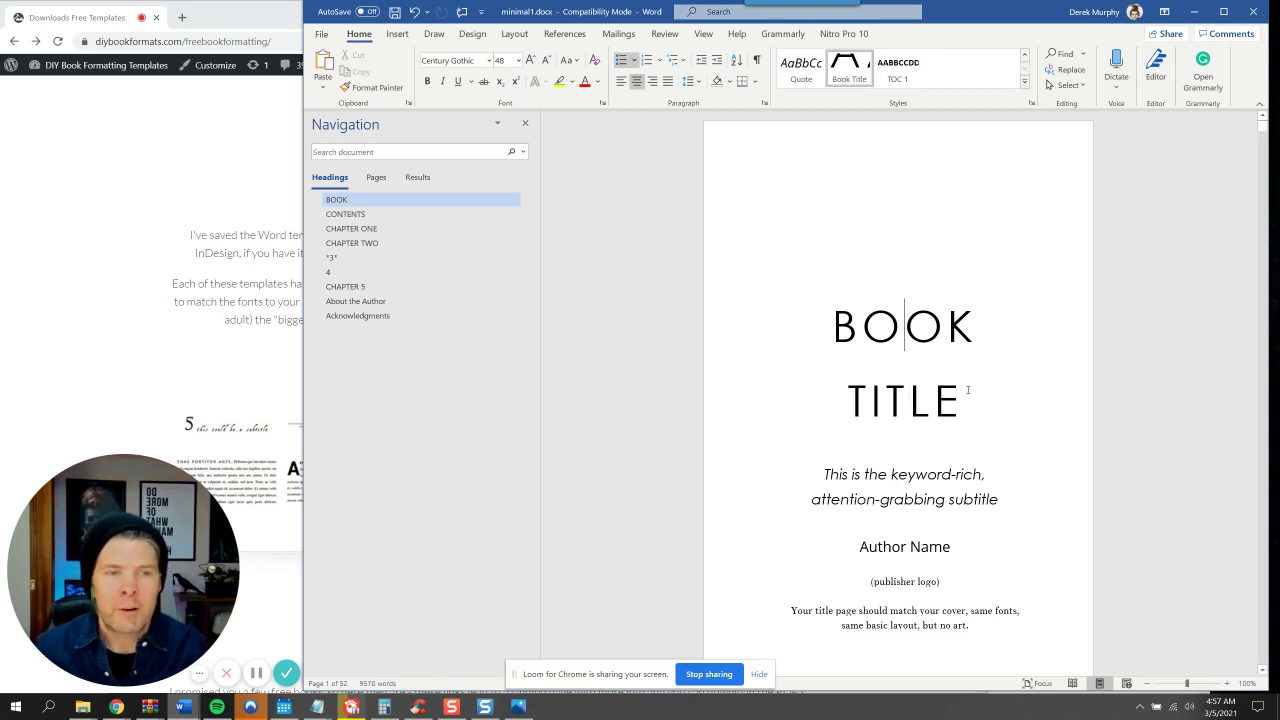
left_click_drag(968, 390, 794, 334)
Merge TITLE into the BOOK paragraph and split it back into its own Book Title paragraph
left_click(846, 402)
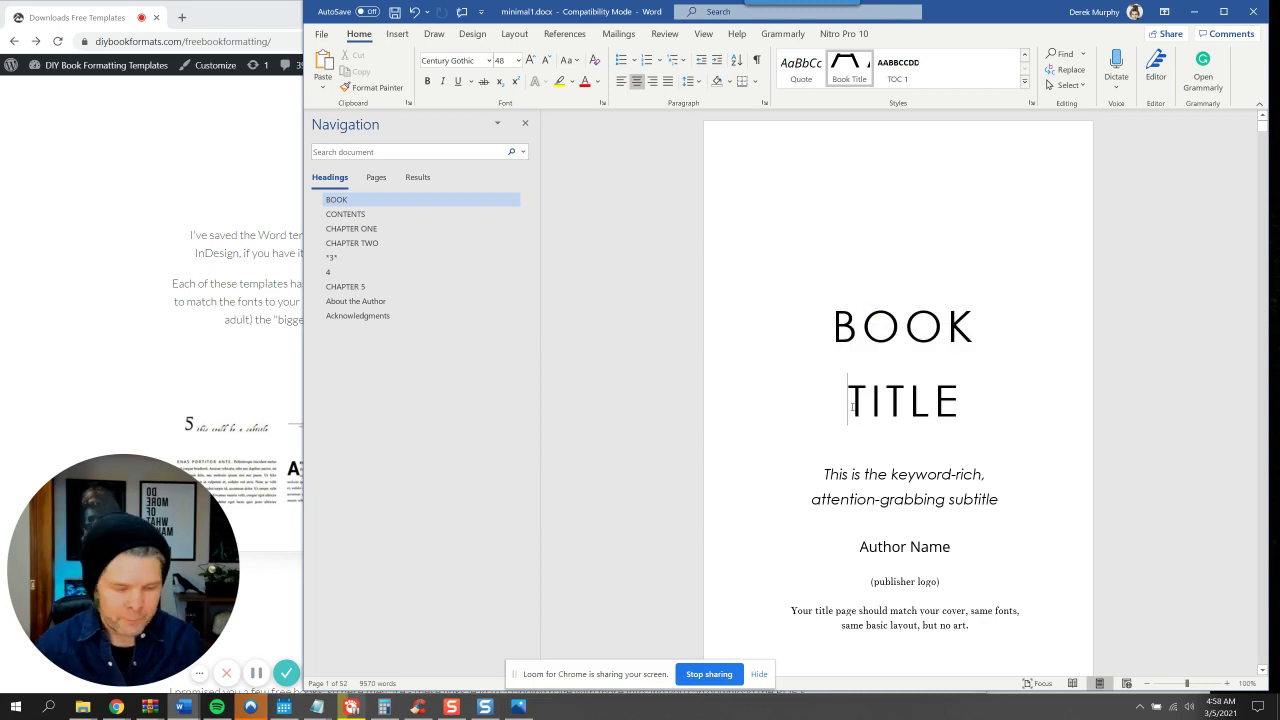
key("ctrl+j")
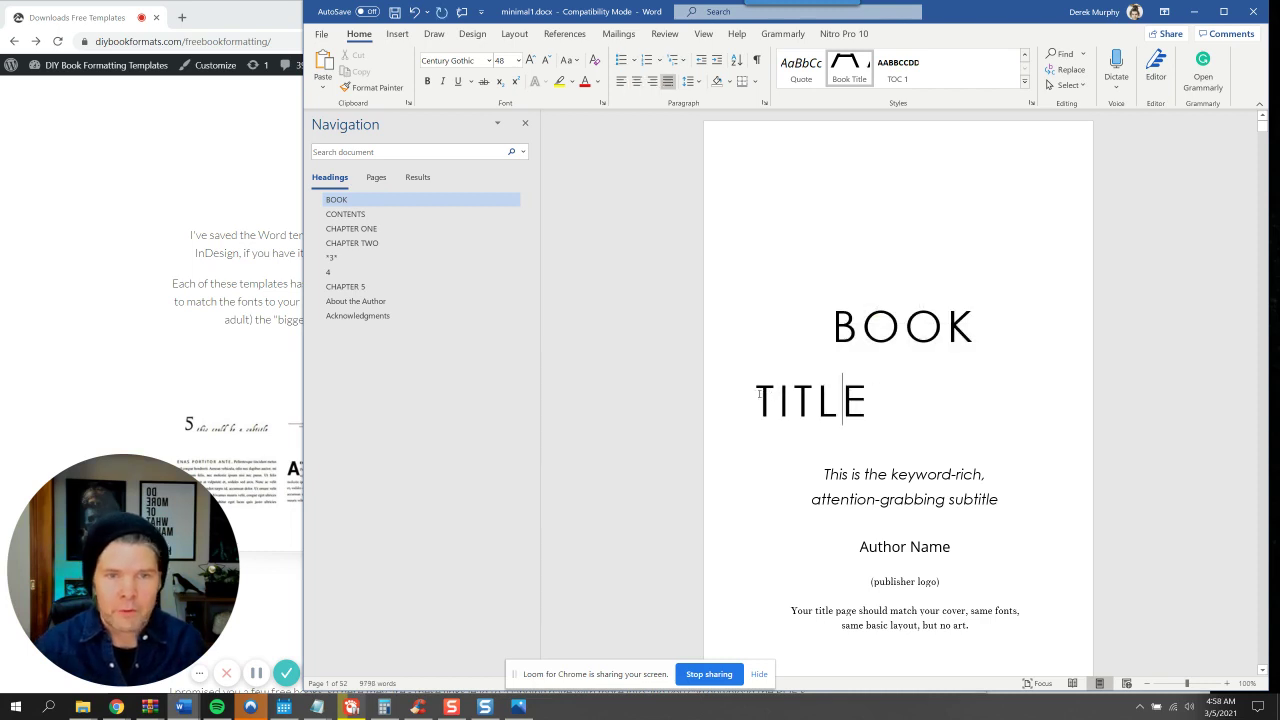
left_click(757, 395)
key("BackSpace")
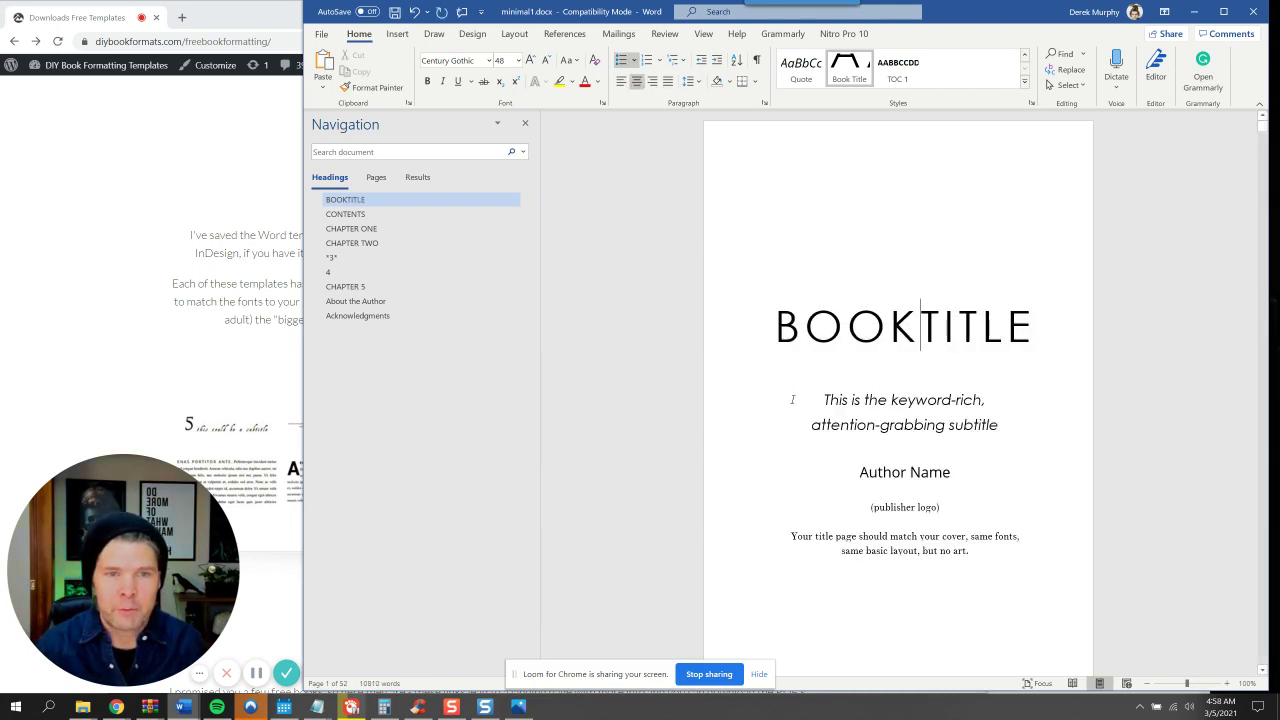
key("Return")
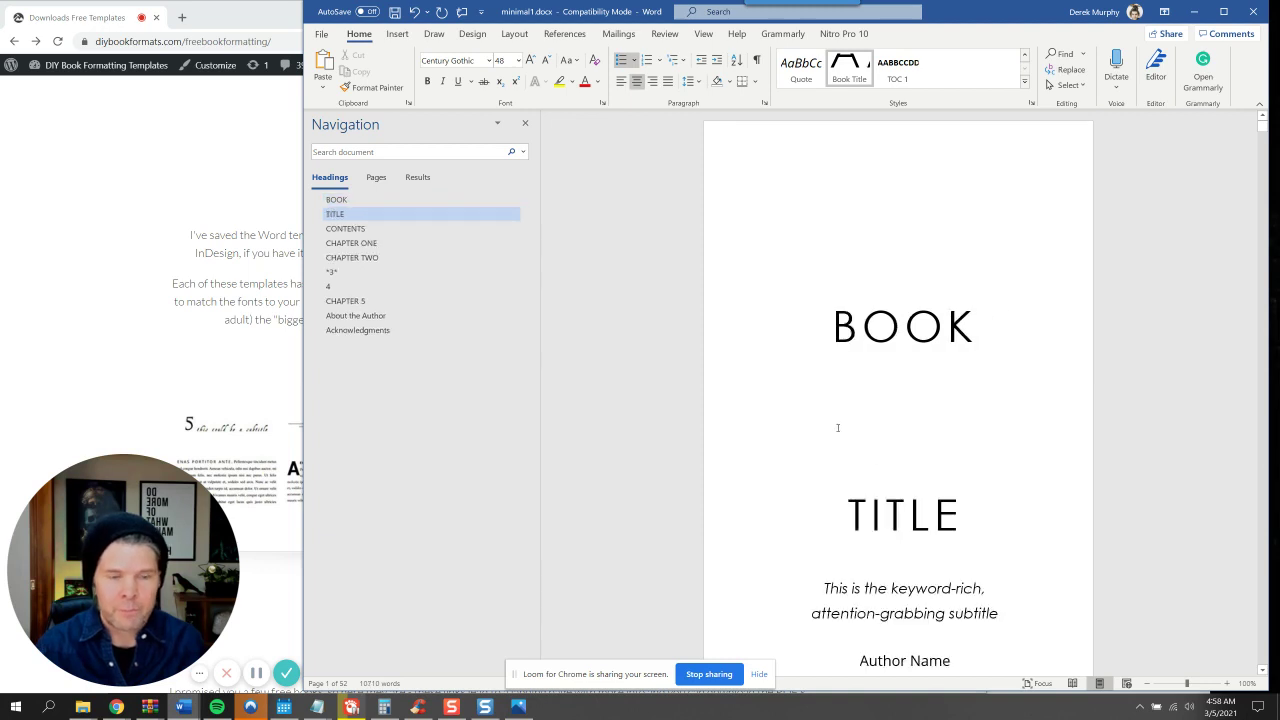
Review the paragraph indentation and spacing settings shared by the BOOK and TITLE lines without changing them
mouse_move(963, 491)
left_mouse_down()
mouse_move(803, 374)
mouse_move(786, 325)
left_mouse_up()
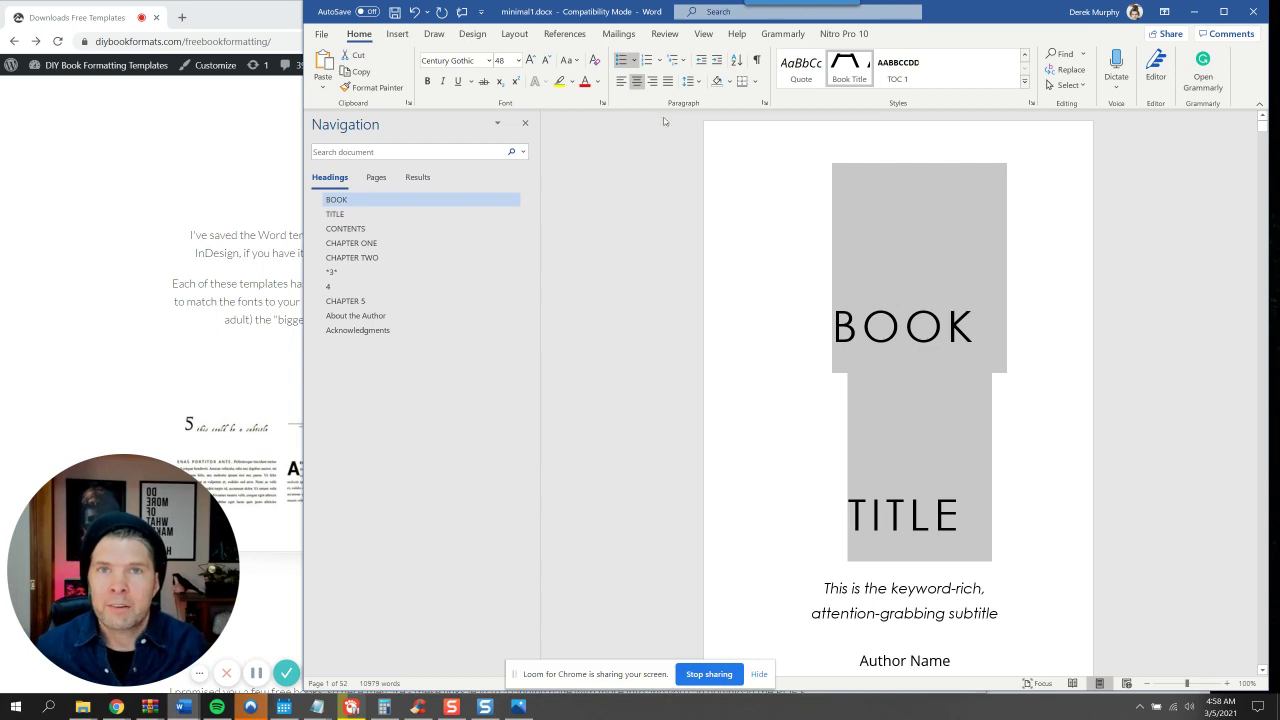
left_click(689, 86)
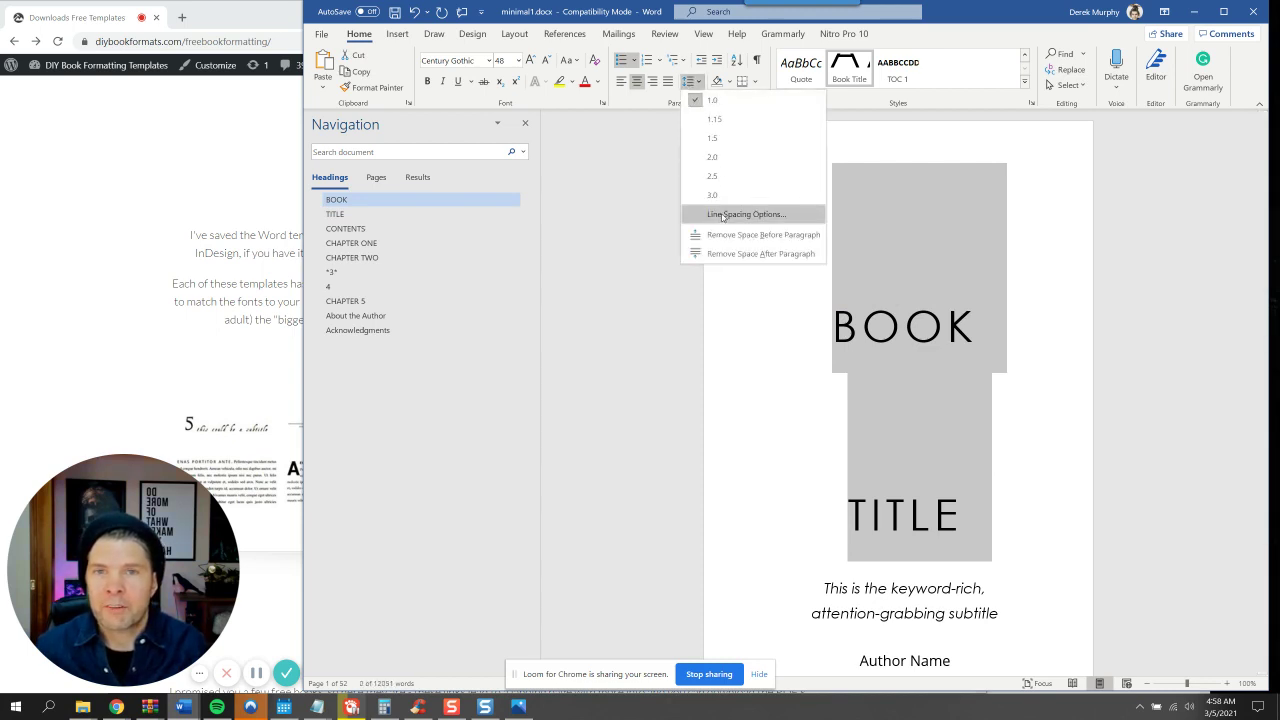
left_click(745, 214)
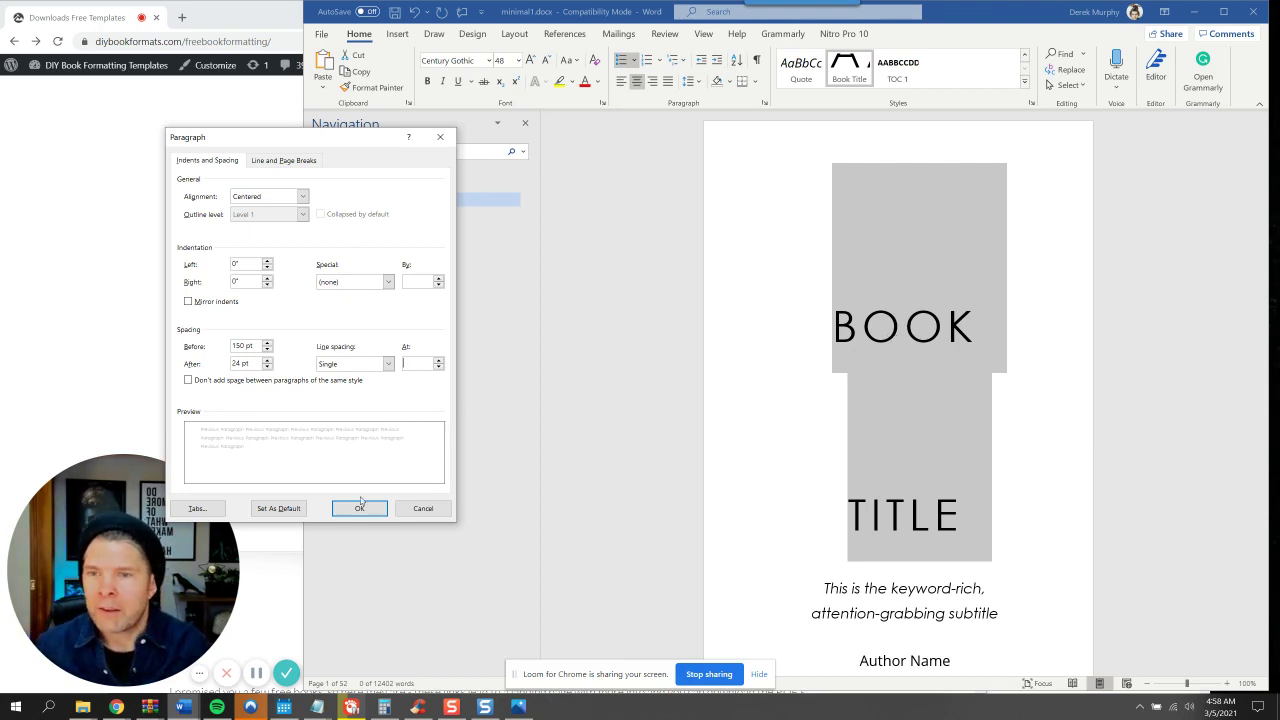
left_click(423, 508)
Delete the TITLE line from the title page
left_click(886, 515)
left_click(803, 500)
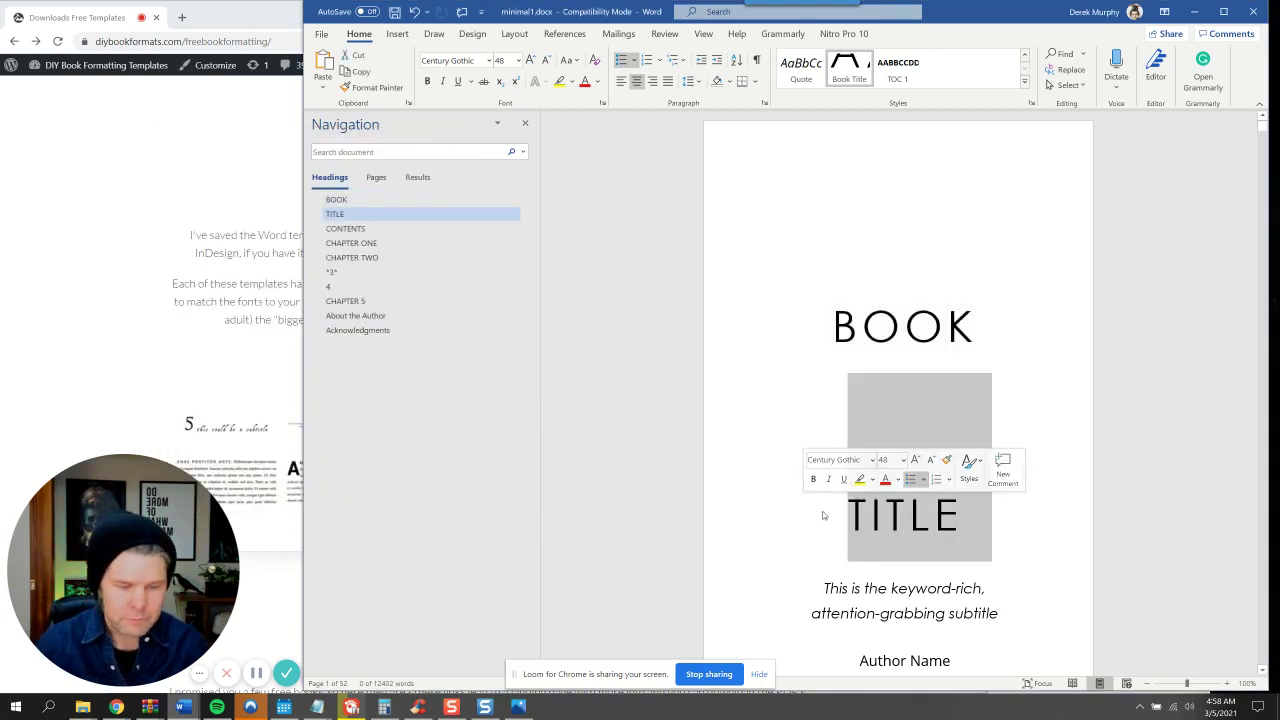
key("Delete")
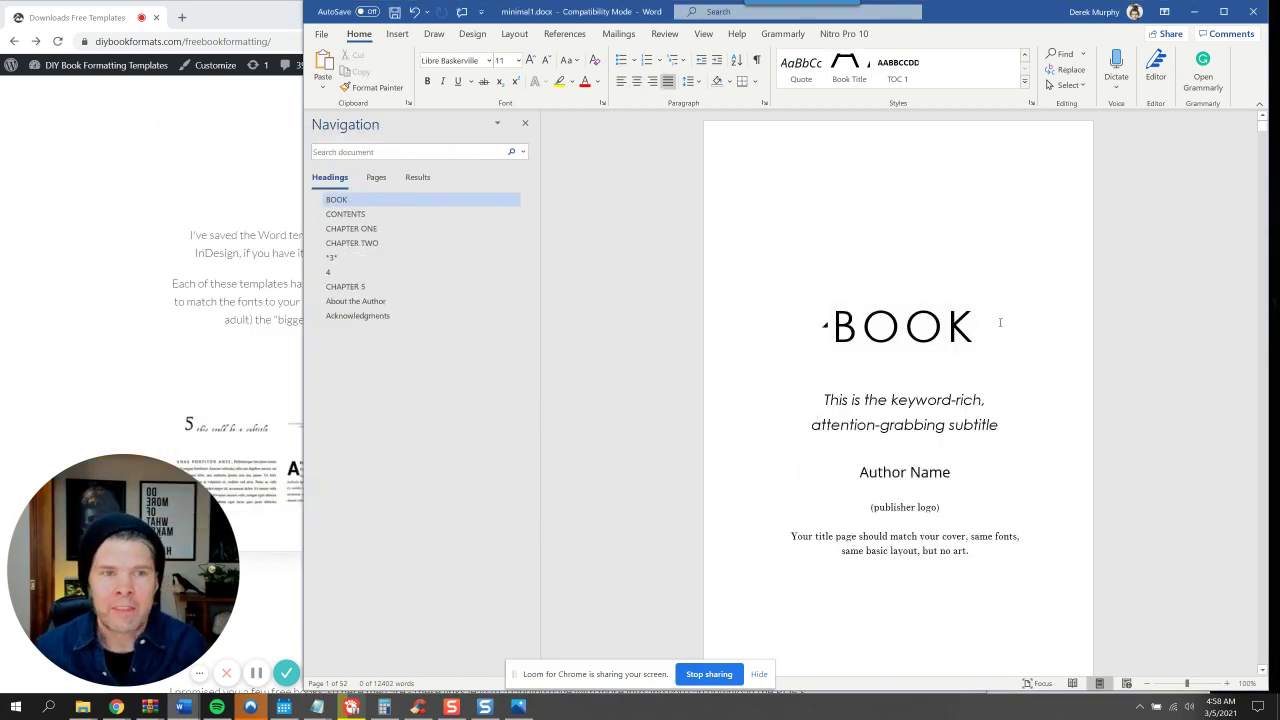
Replace the BOOK line with the title FAE PRISON
left_click_drag(999, 322, 814, 340)
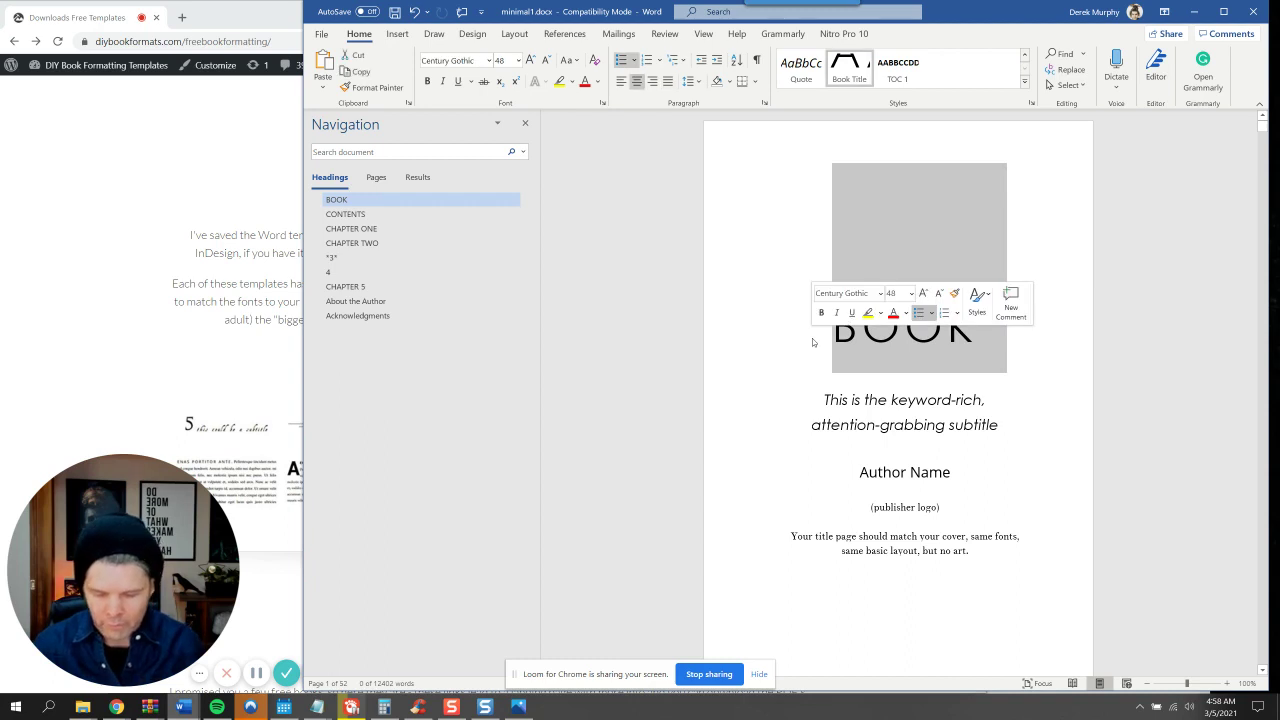
type("FA")
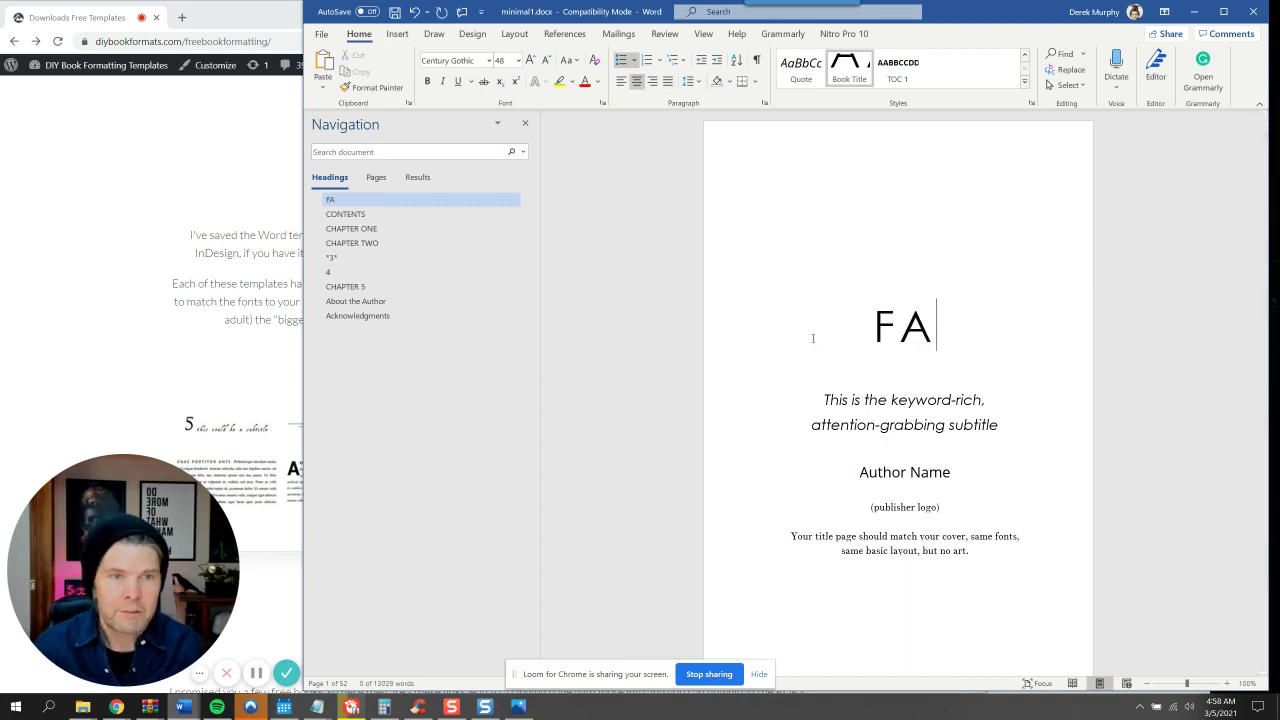
type("E")
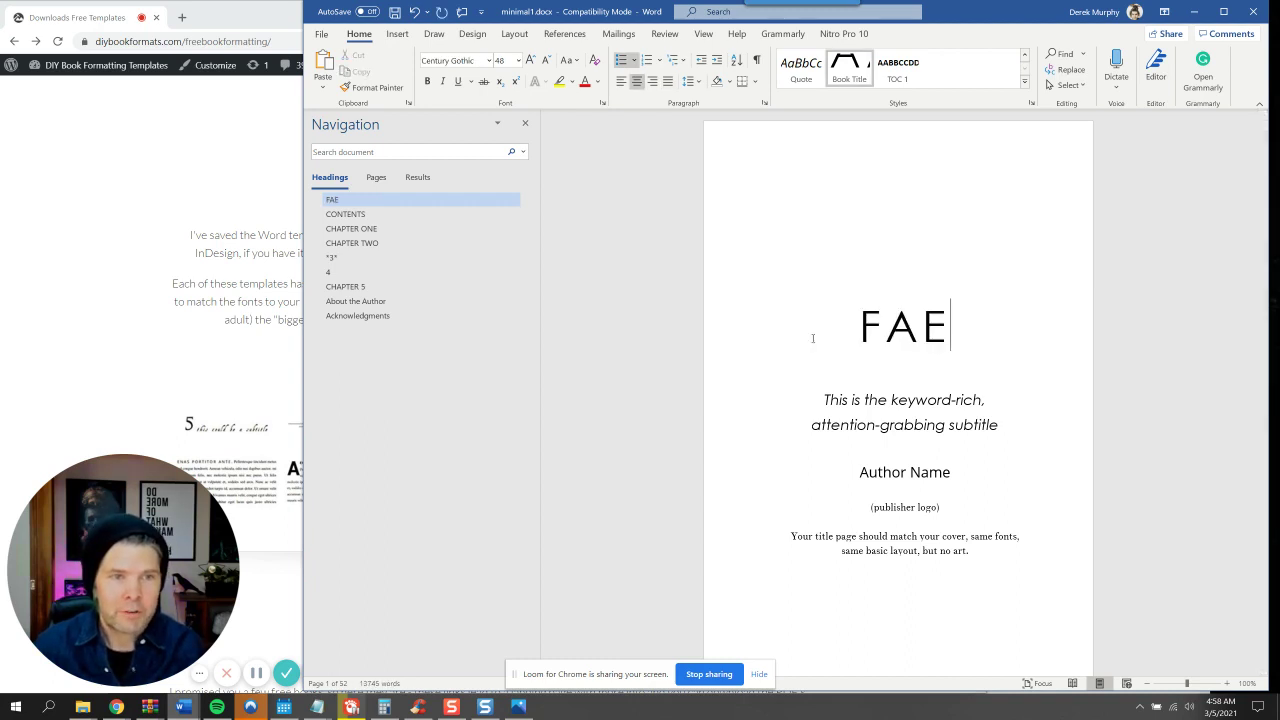
type(" PISON")
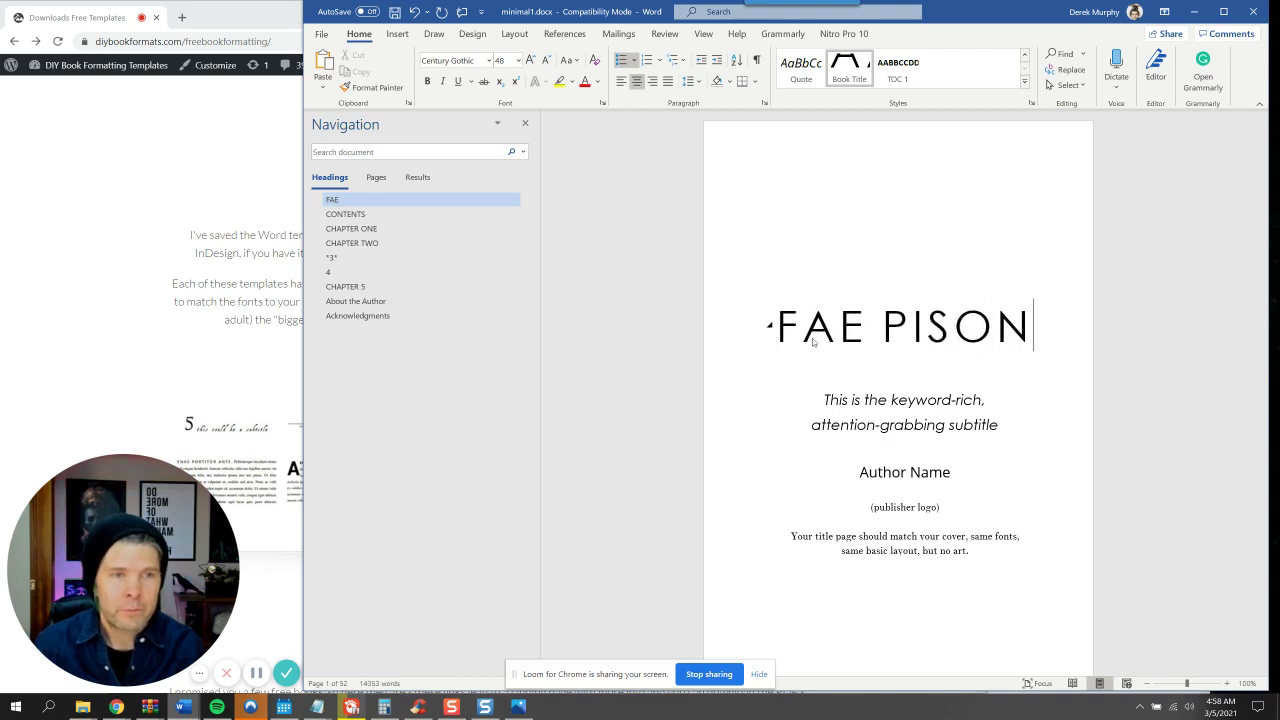
key("BackSpace")
key("BackSpace")
key("BackSpace")
key("BackSpace")
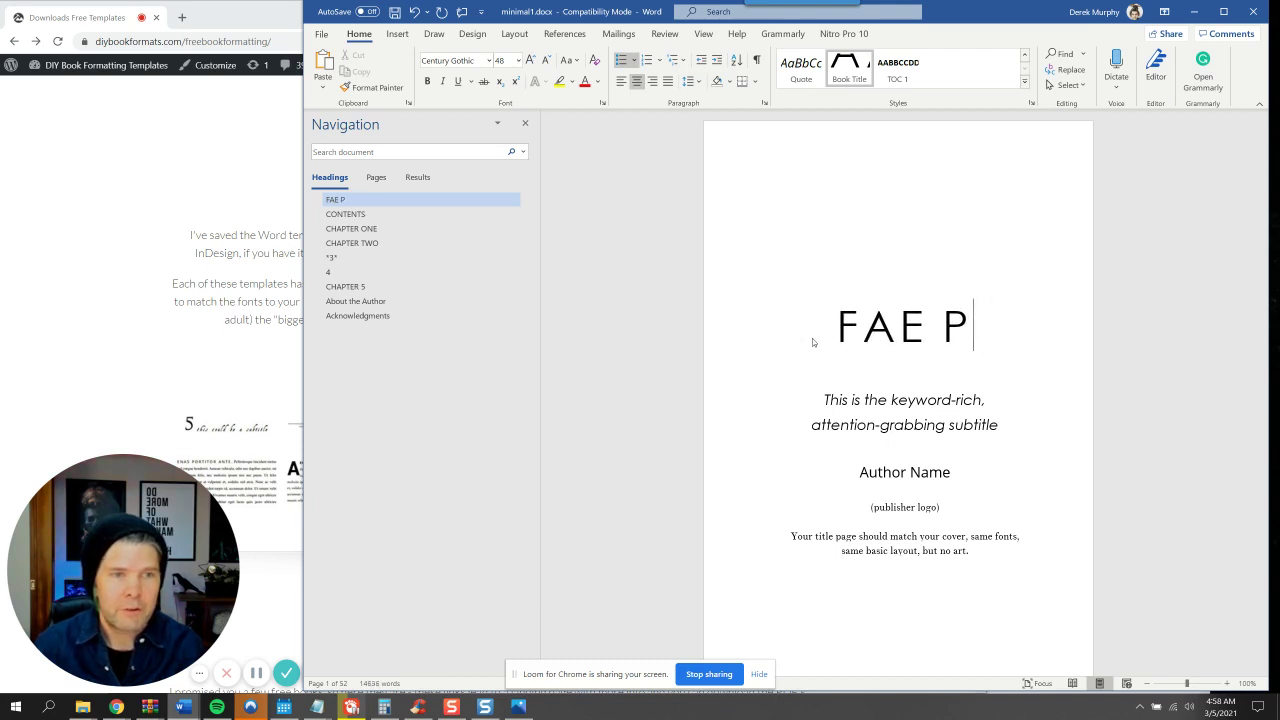
type("RISO")
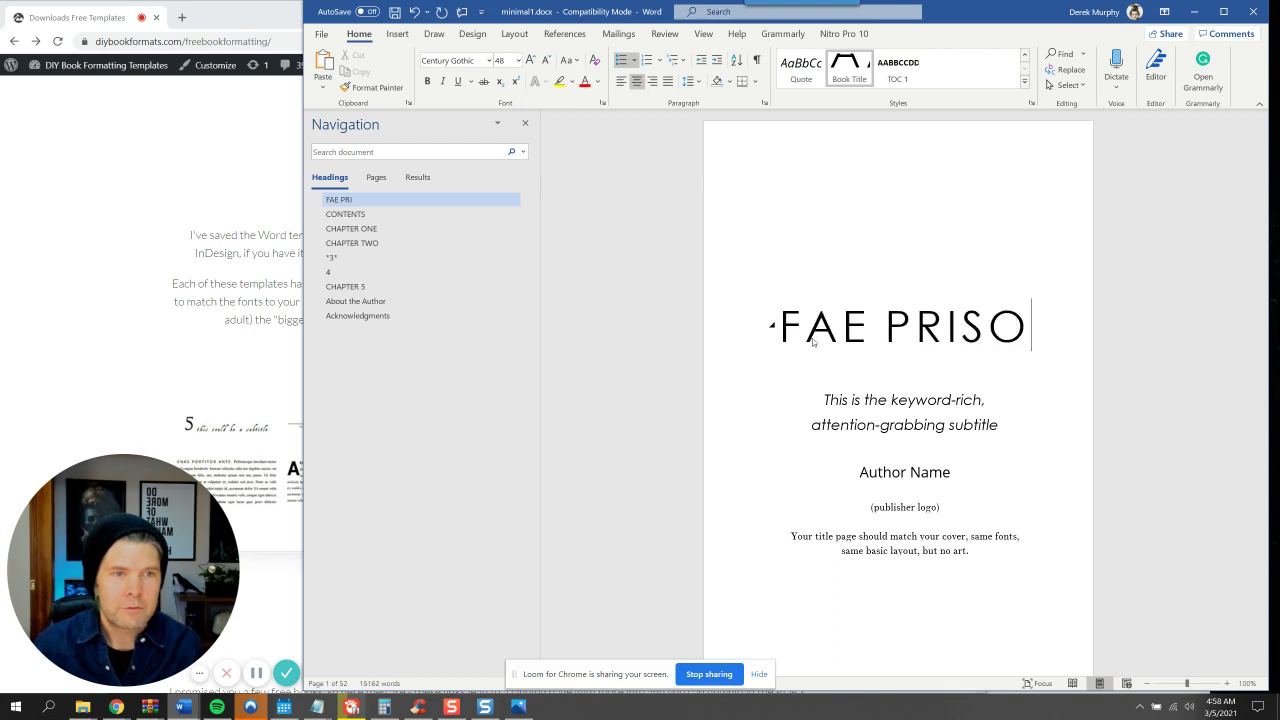
type("N")
Split PRISON into its own paragraph below FAE and remove the space before that paragraph
key("ctrl+Left")
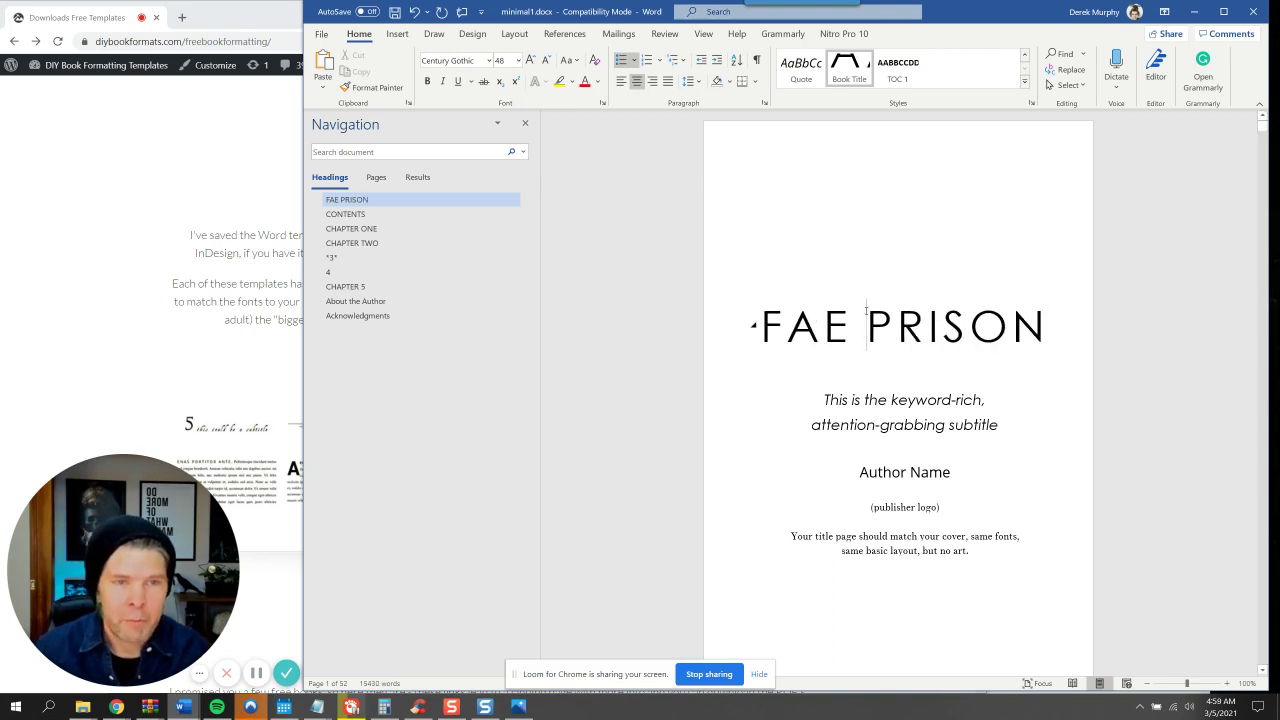
key("Return")
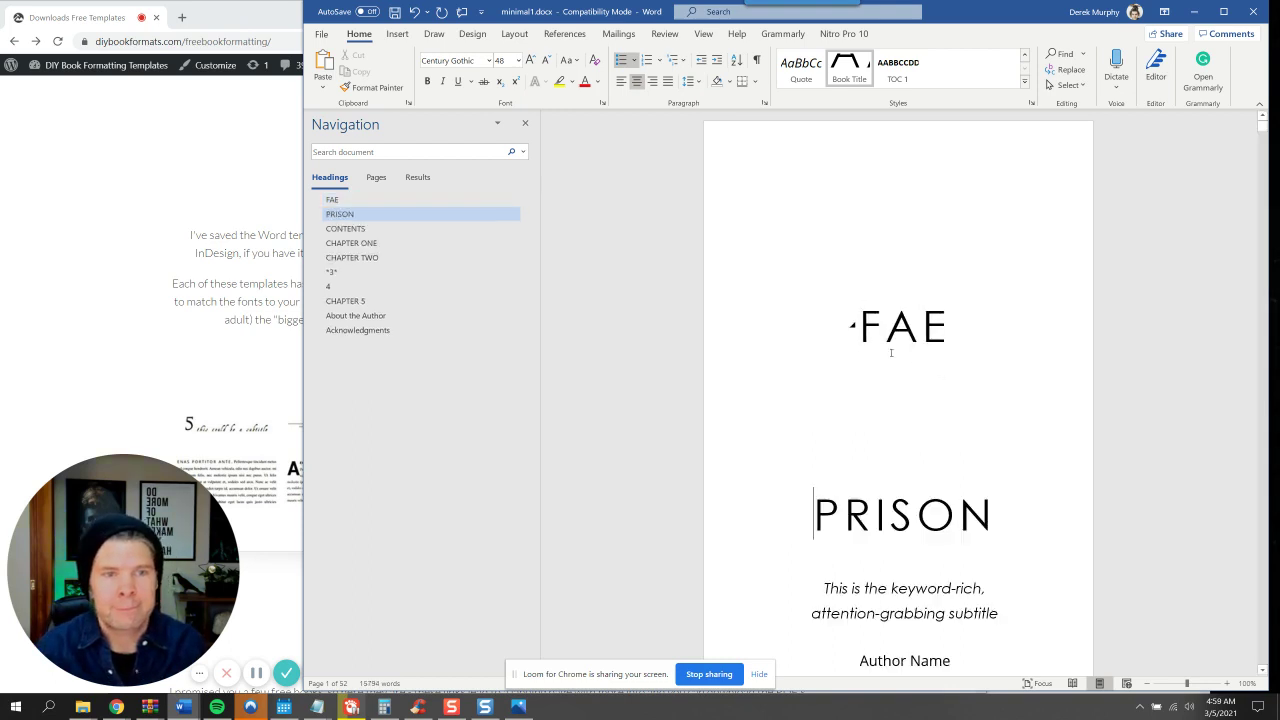
left_click(720, 414)
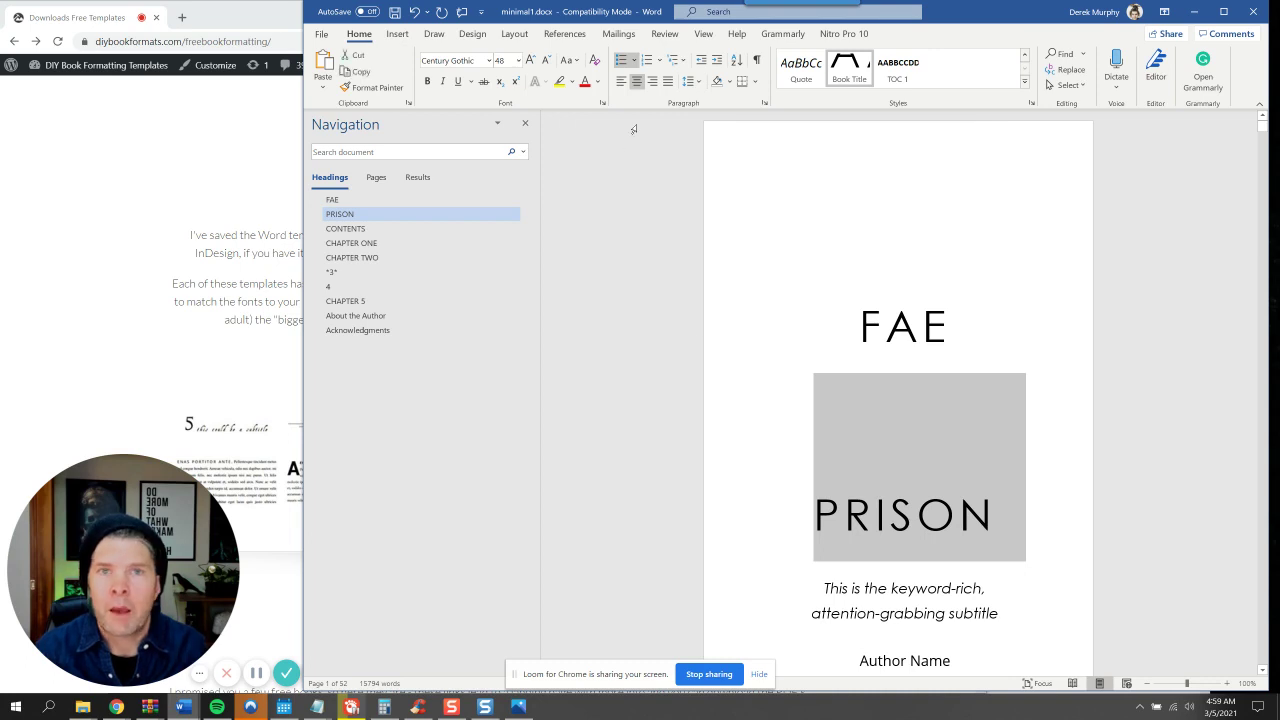
left_click(690, 81)
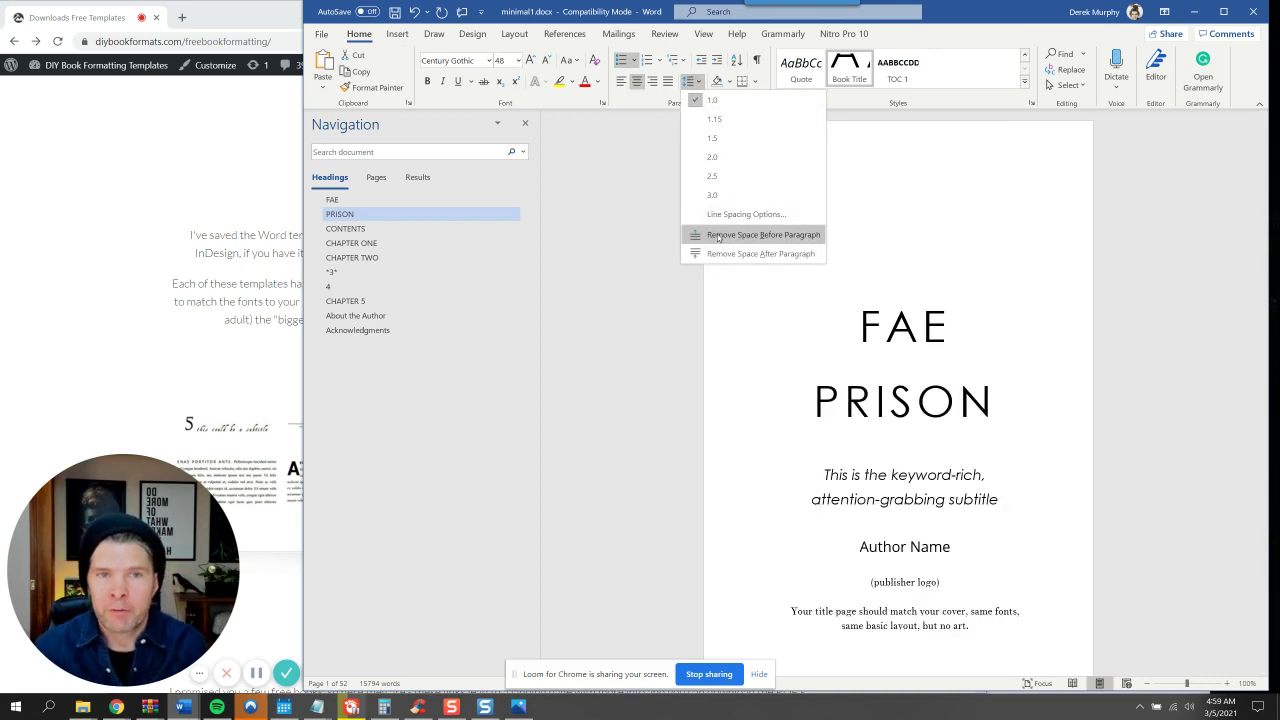
left_click(718, 235)
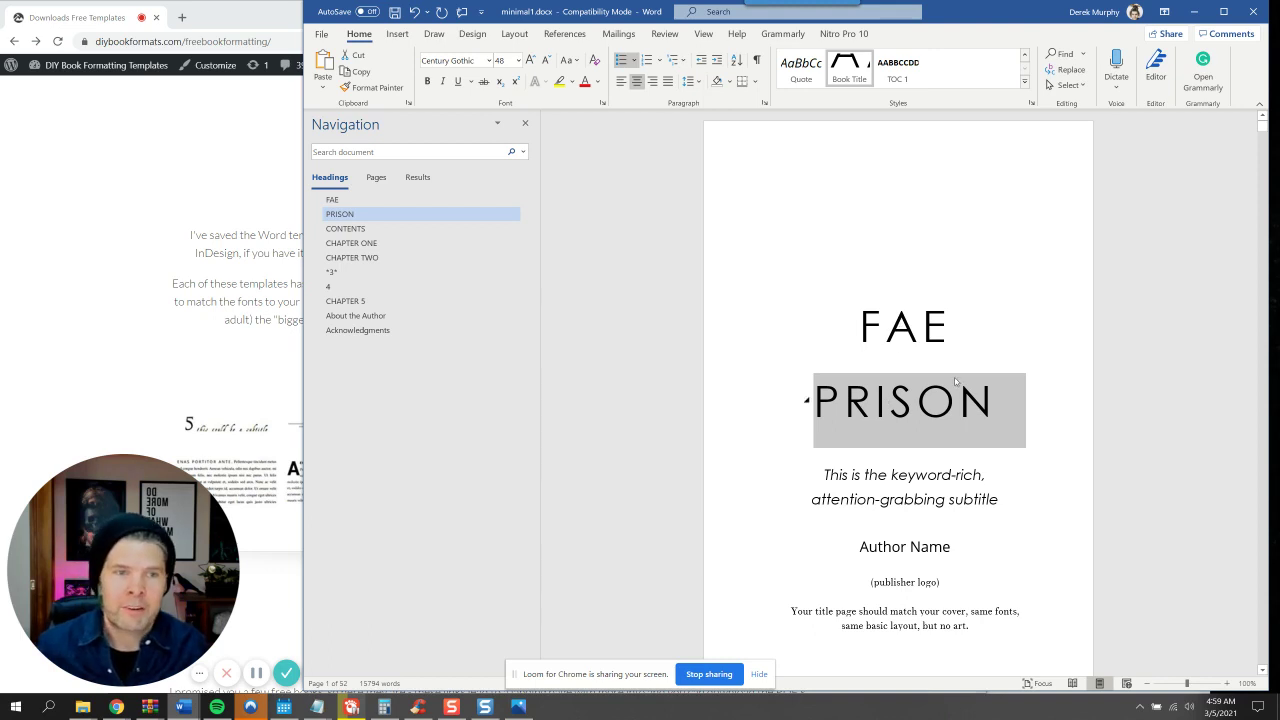
Check the formatting of the FAE line and of the word "keyword" in the subtitle
left_click(927, 323)
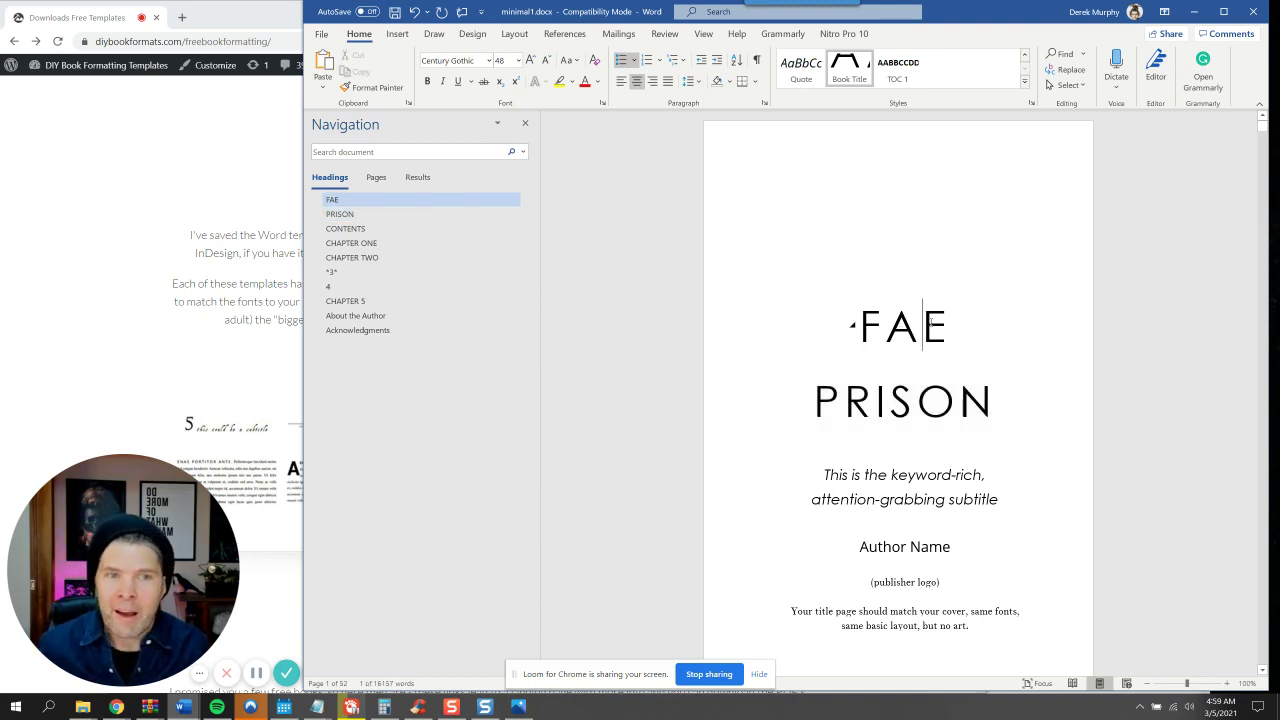
left_click(942, 465)
scroll(940, 473, "down", 1)
left_click(921, 413)
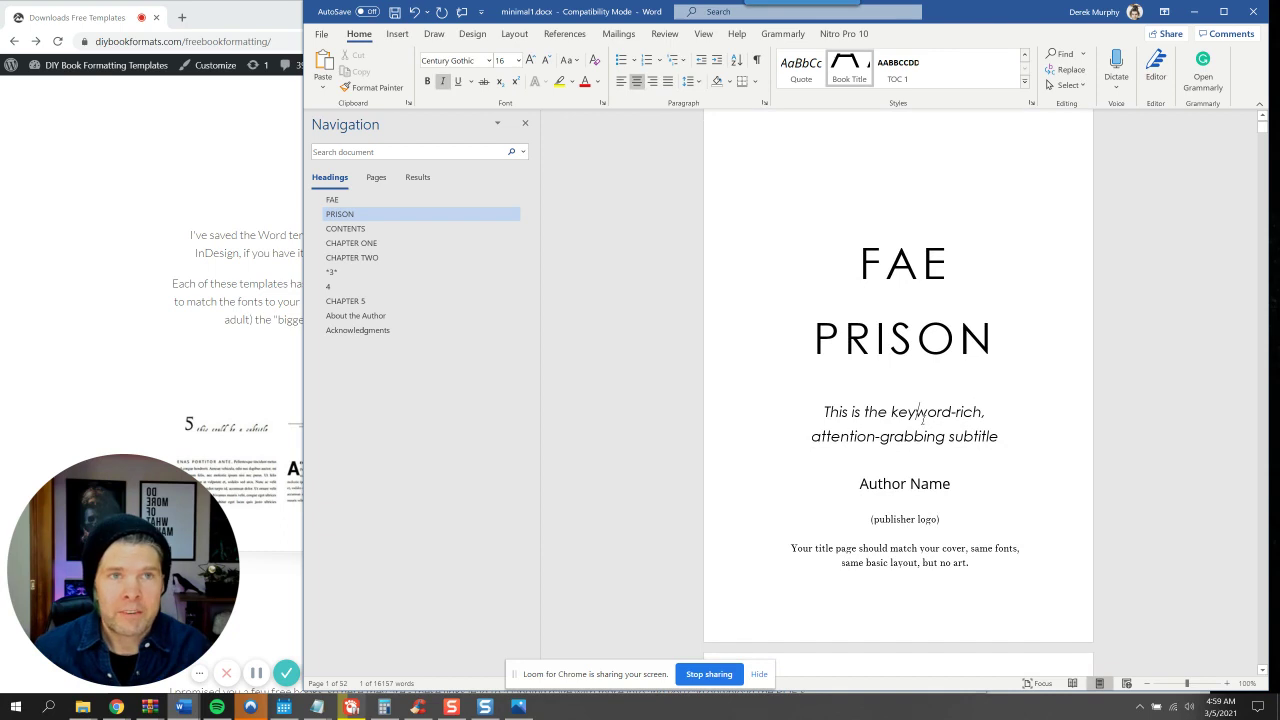
double_click(918, 412)
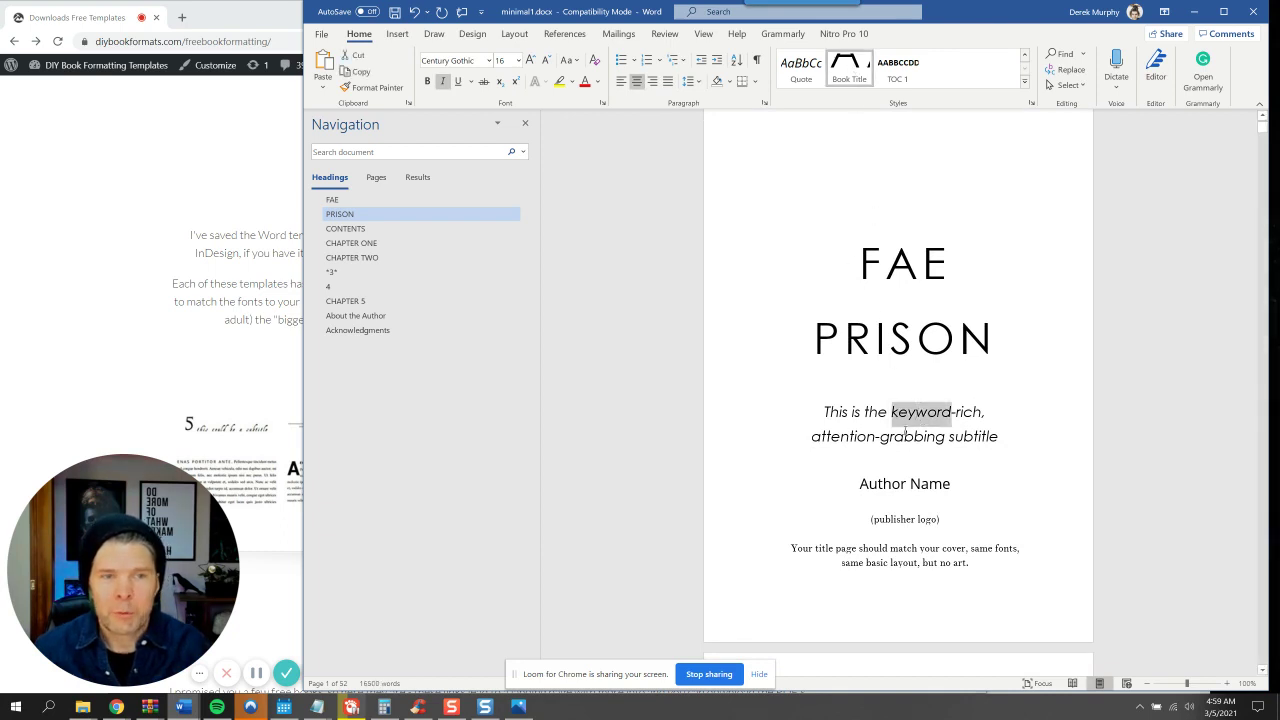
Apply the Quote style to the two-line keyword-rich subtitle on the title page
left_click(999, 437)
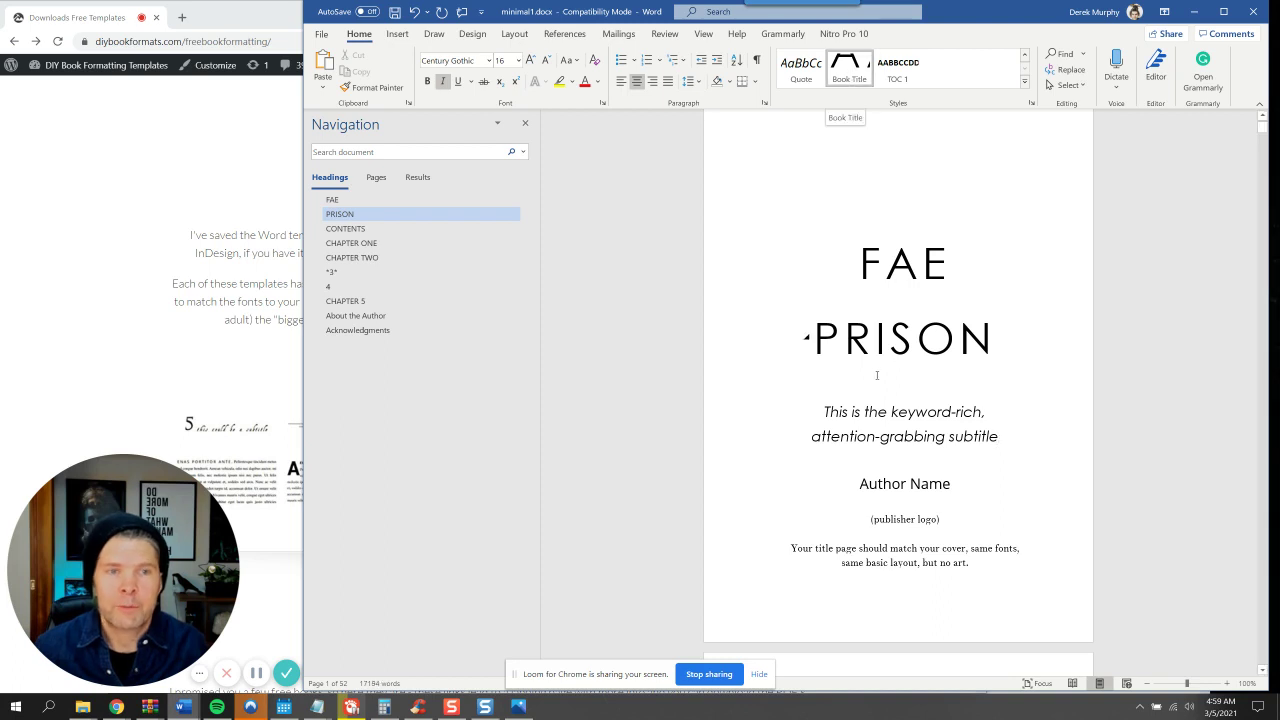
left_click(881, 412)
left_click_drag(796, 413, 1008, 437)
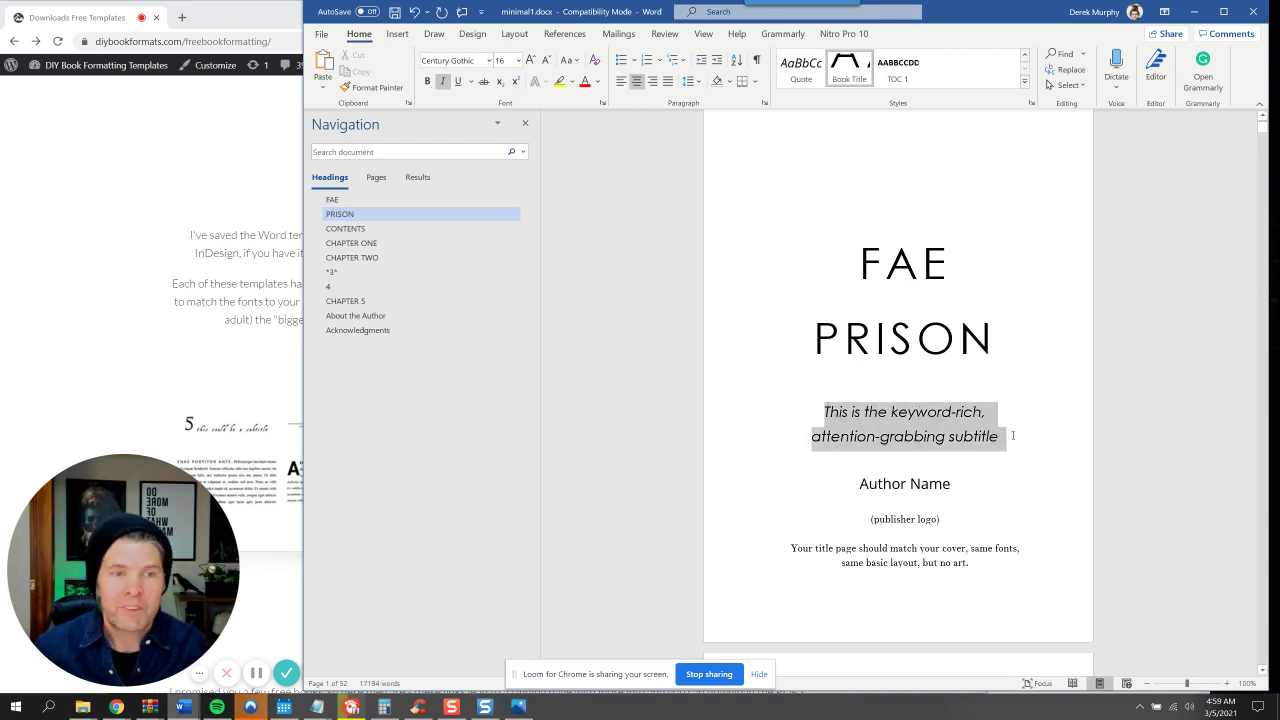
left_click(804, 74)
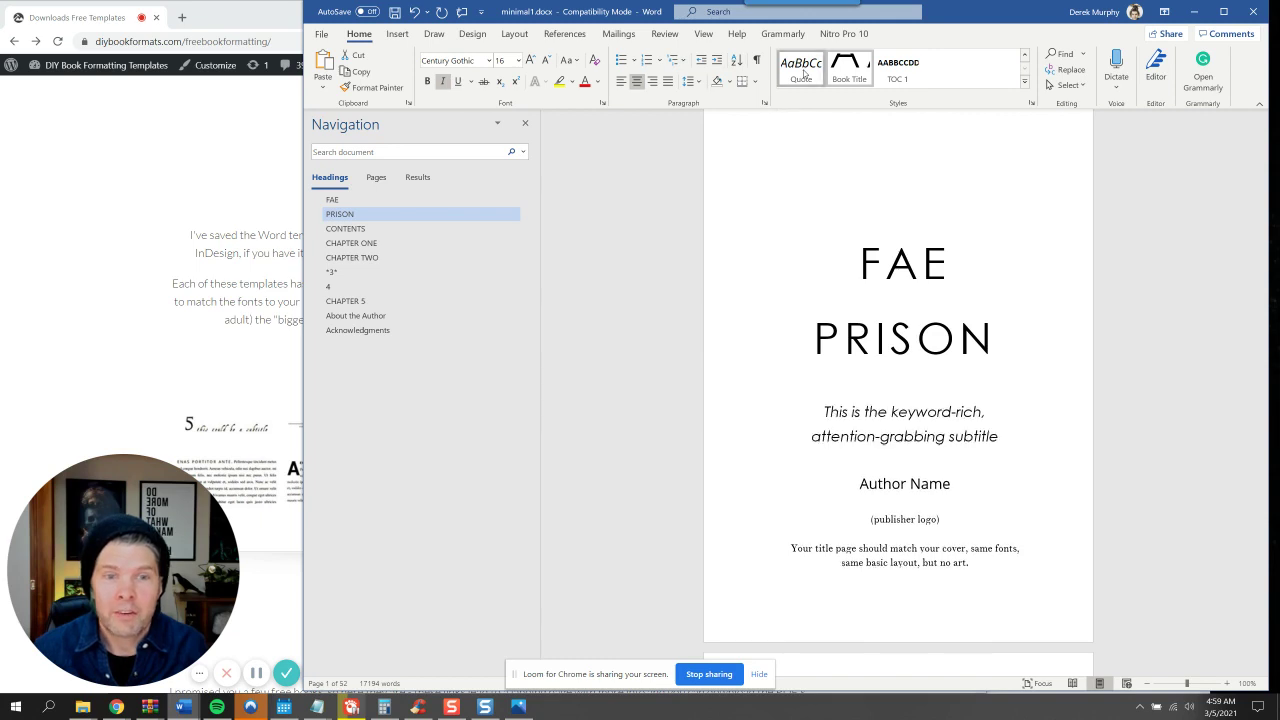
left_click(635, 83)
left_click(908, 437)
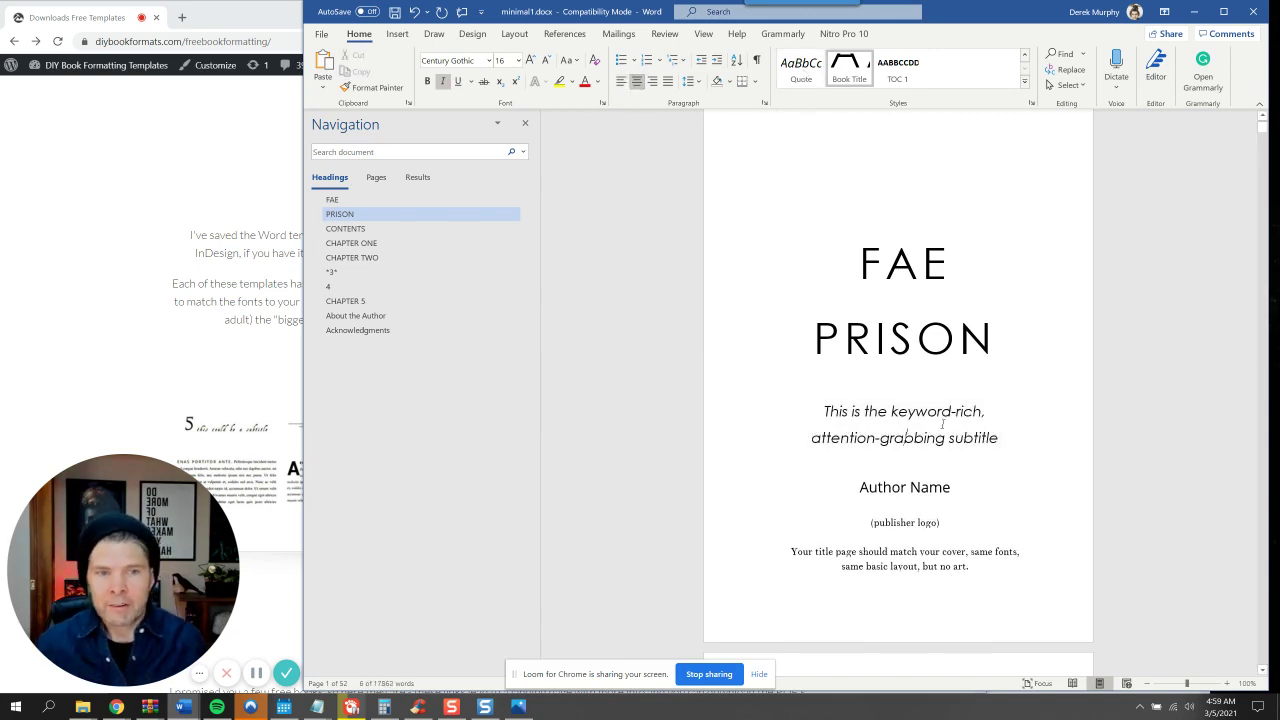
triple_click(821, 411)
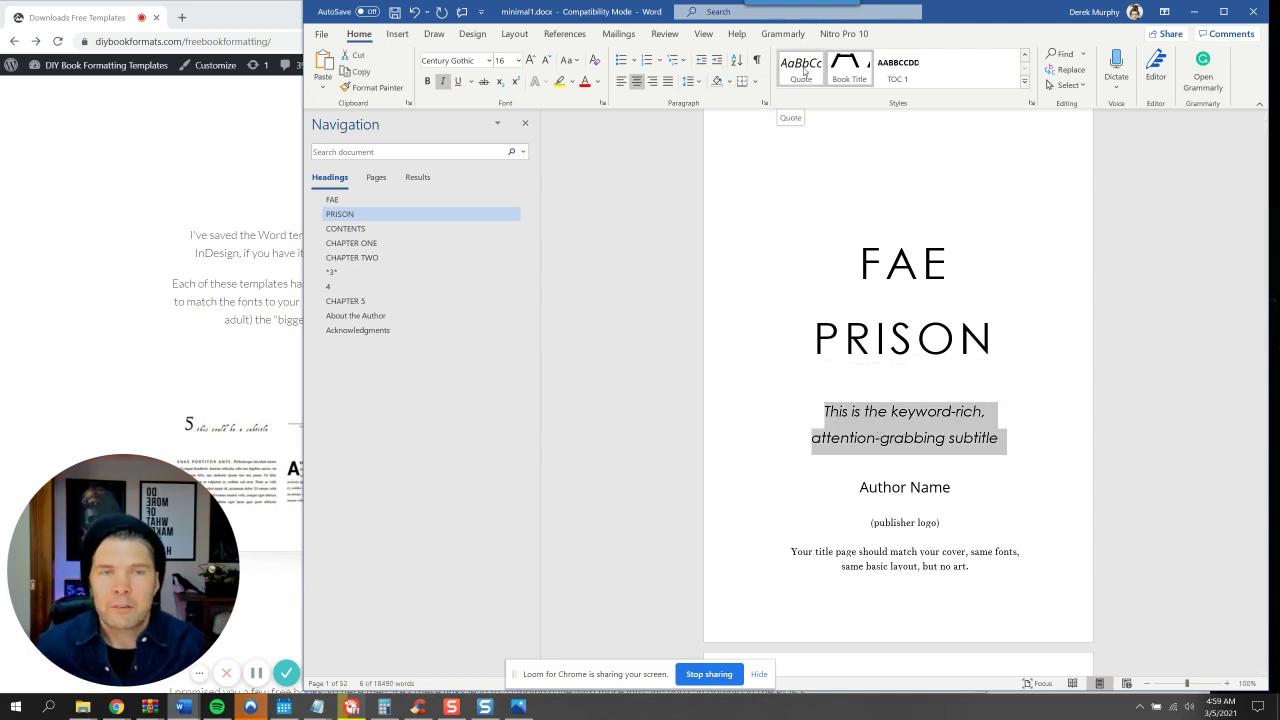
left_click(801, 72)
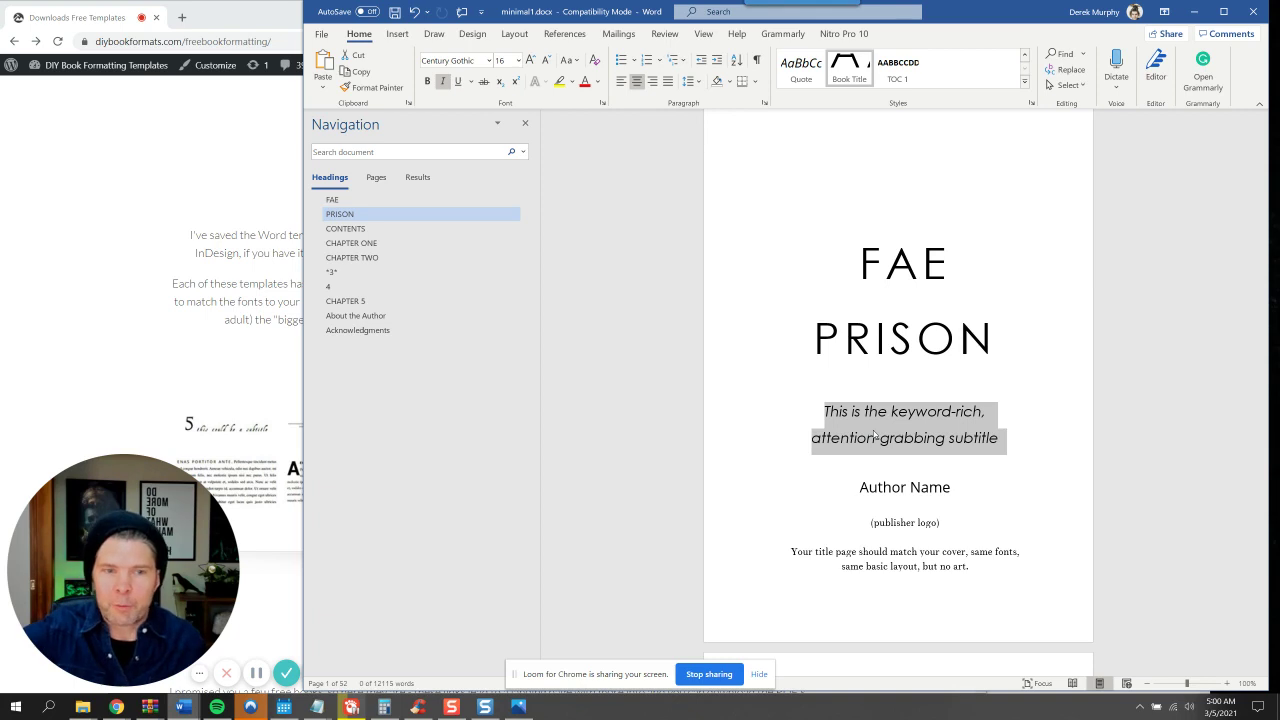
Replace the (publisher logo) placeholder with the image UE-logoblack2.png from the front-back folder
left_click_drag(970, 524, 848, 521)
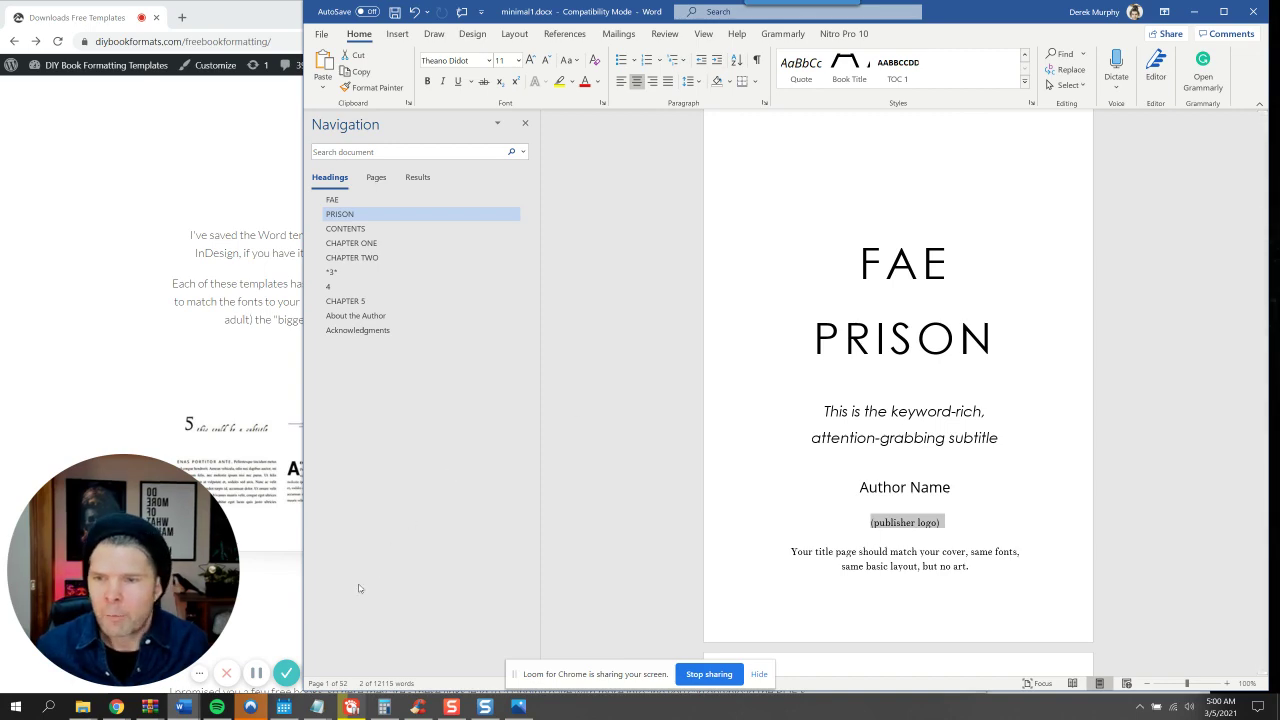
left_click(256, 673)
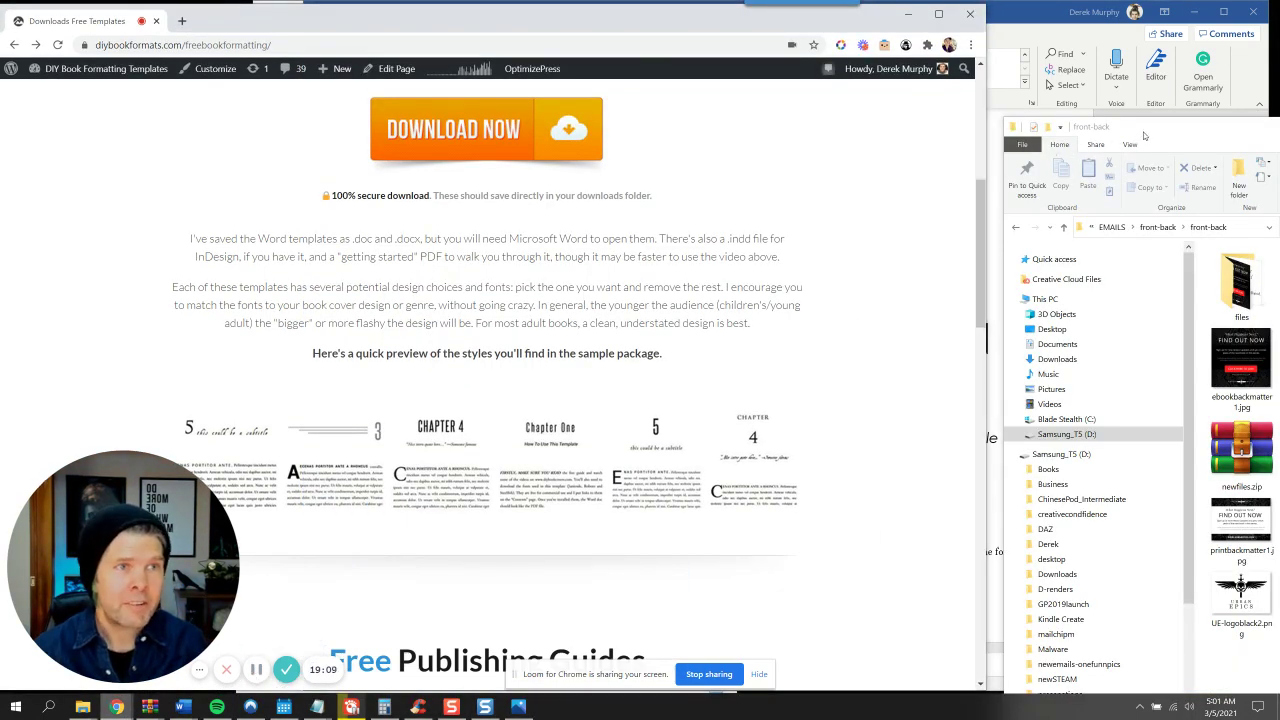
left_click(1140, 136)
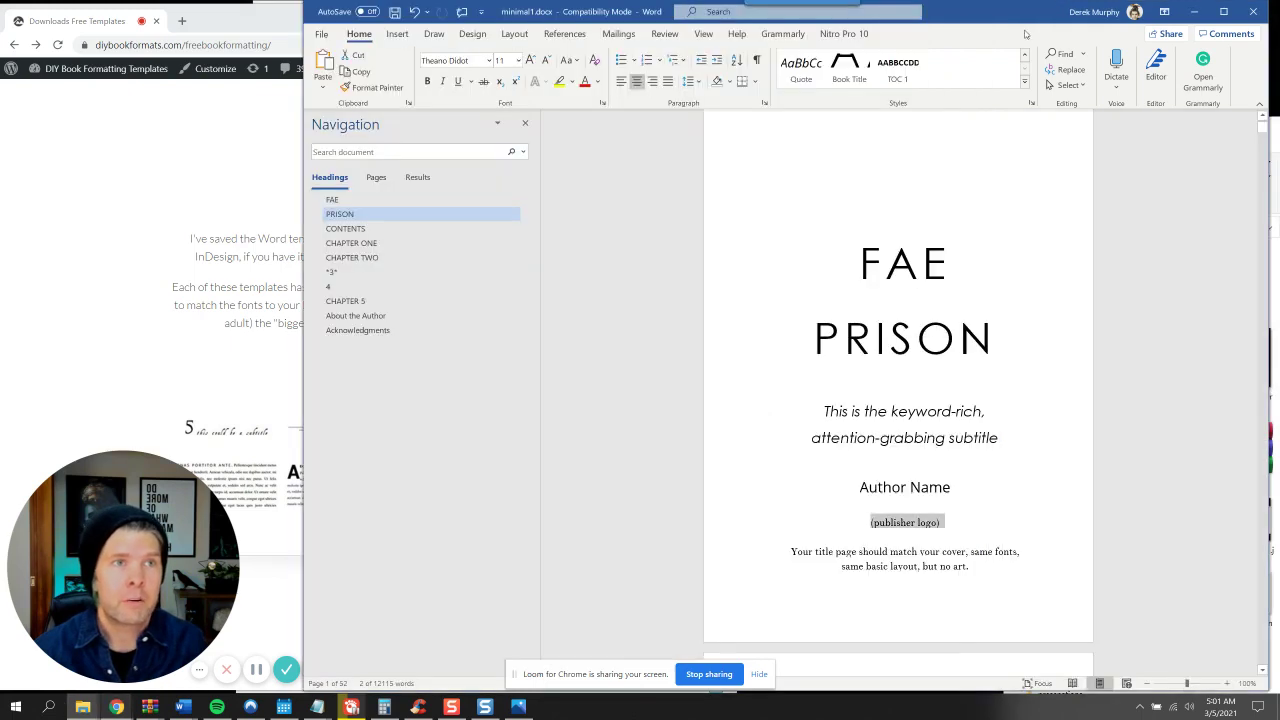
left_click_drag(995, 21, 893, 13)
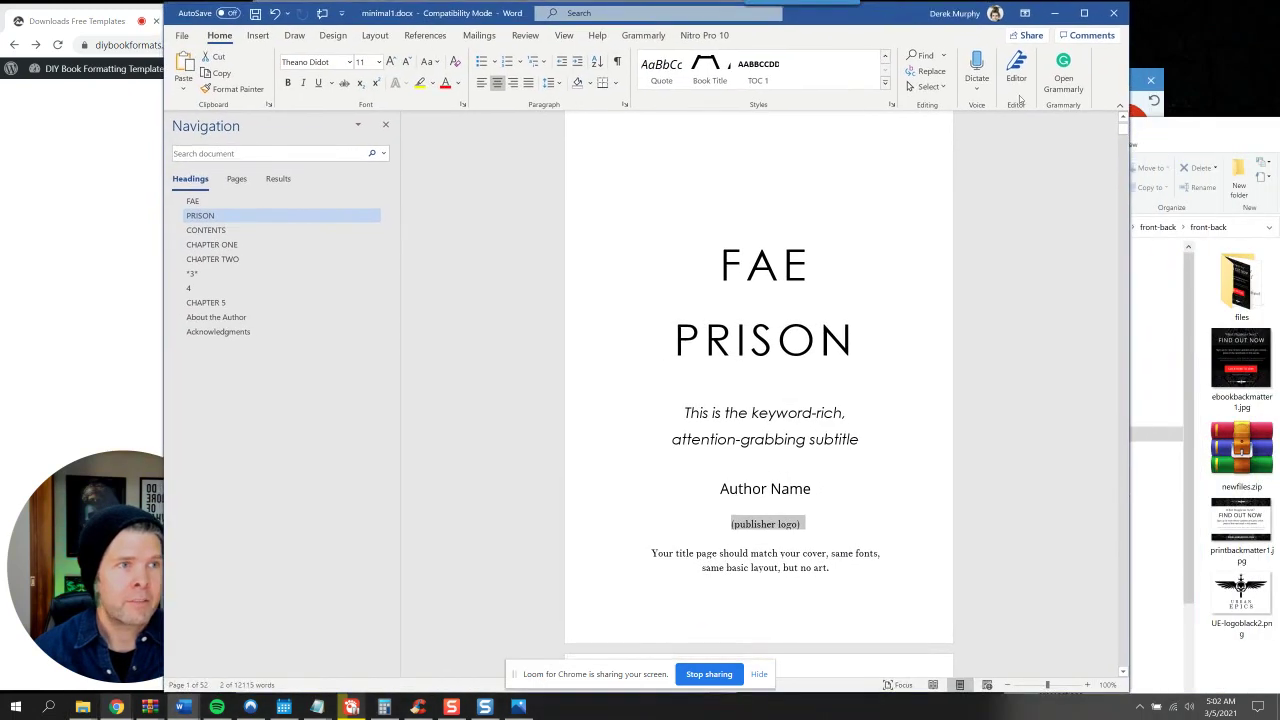
left_click(1245, 600)
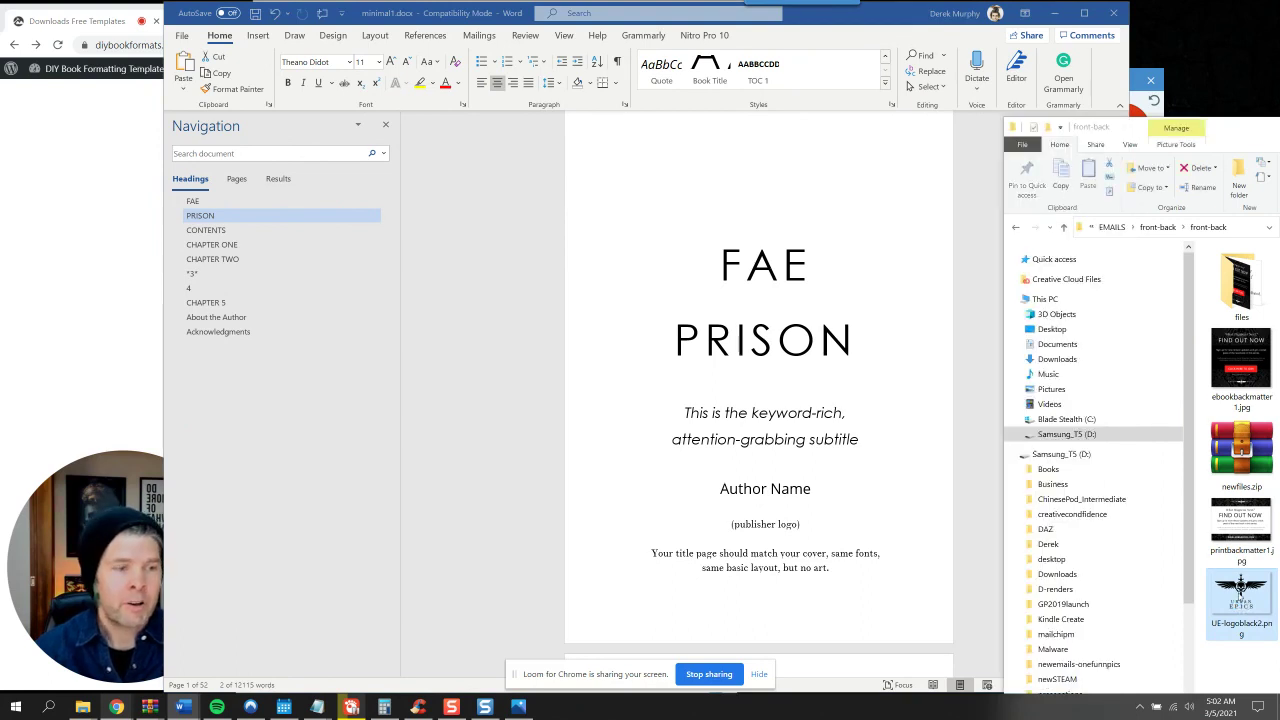
left_click_drag(1245, 605, 737, 529)
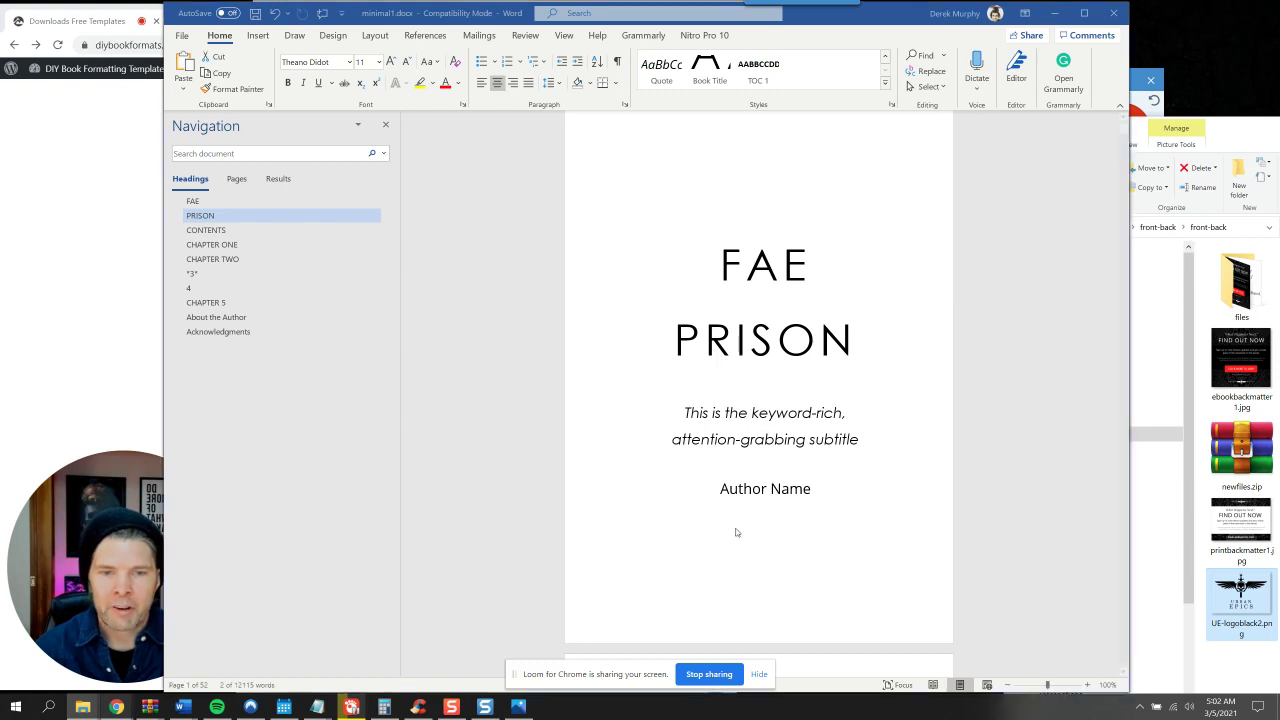
Shrink the Urban Epics logo proportionally so it fits on the title page below the author name, narrower than the word PRISON
scroll(760, 531, "down", 5)
left_click(752, 522)
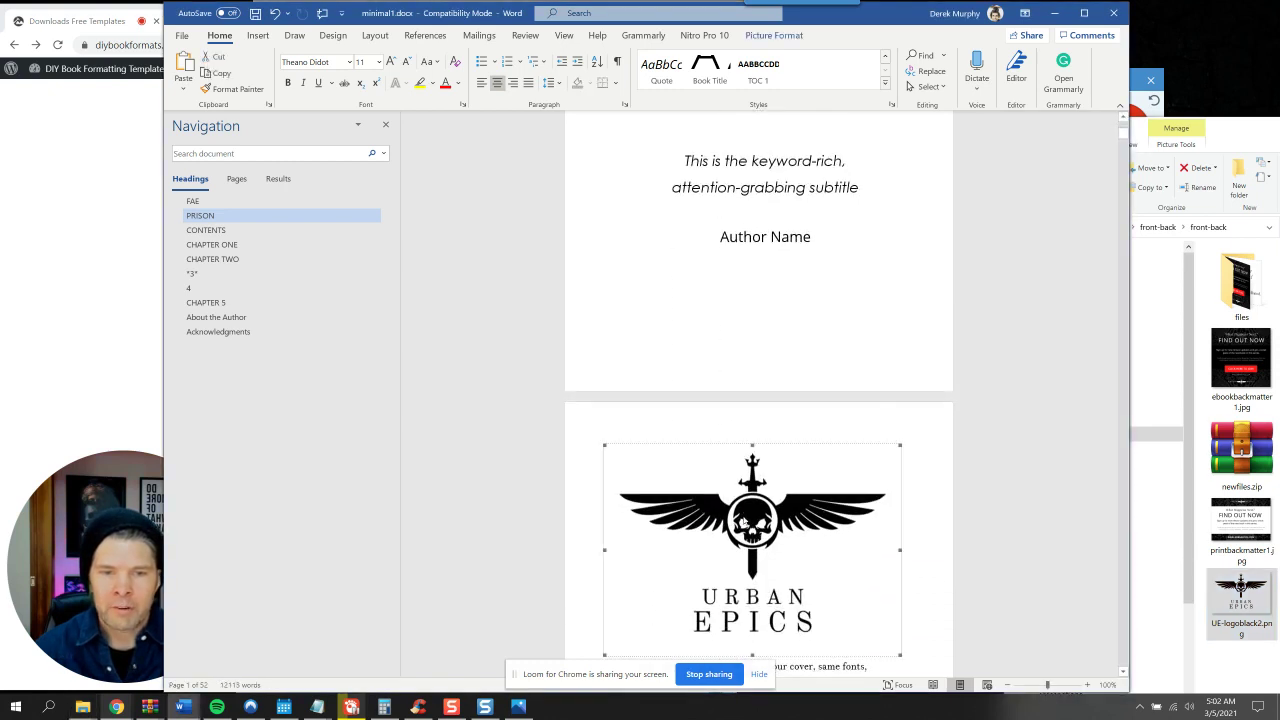
scroll(752, 522, "down", 2)
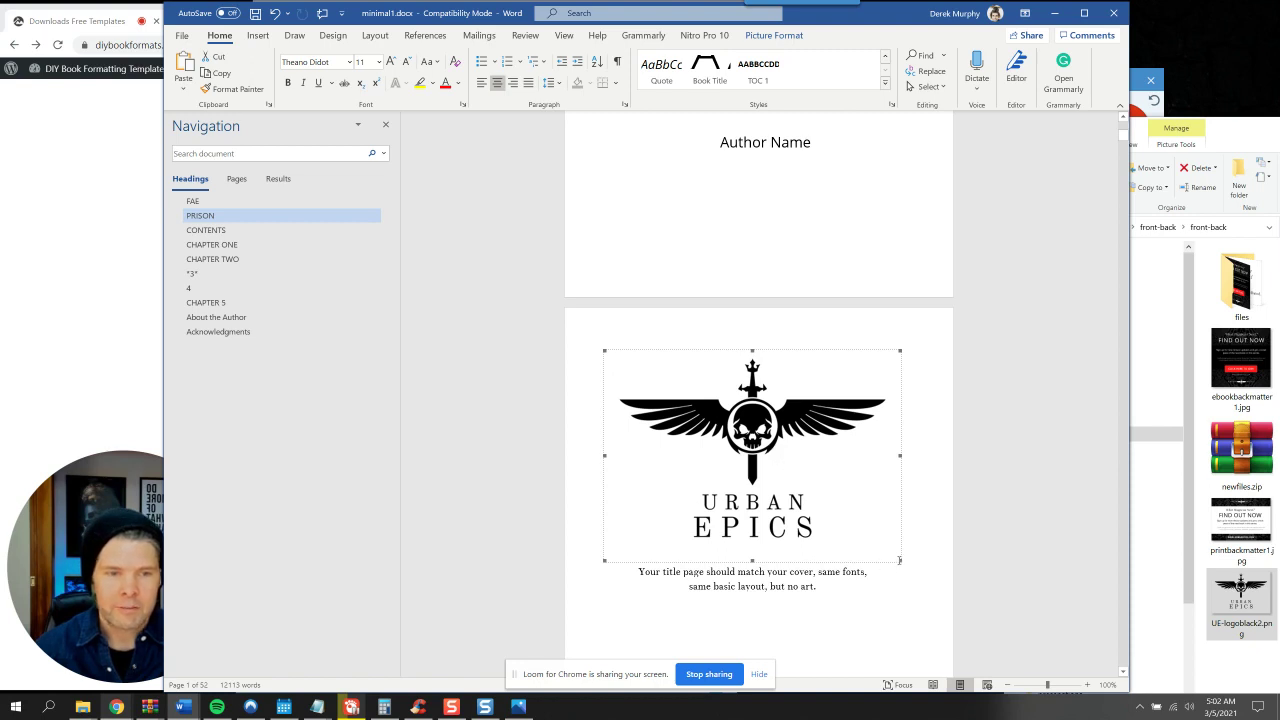
left_click_drag(900, 561, 742, 448)
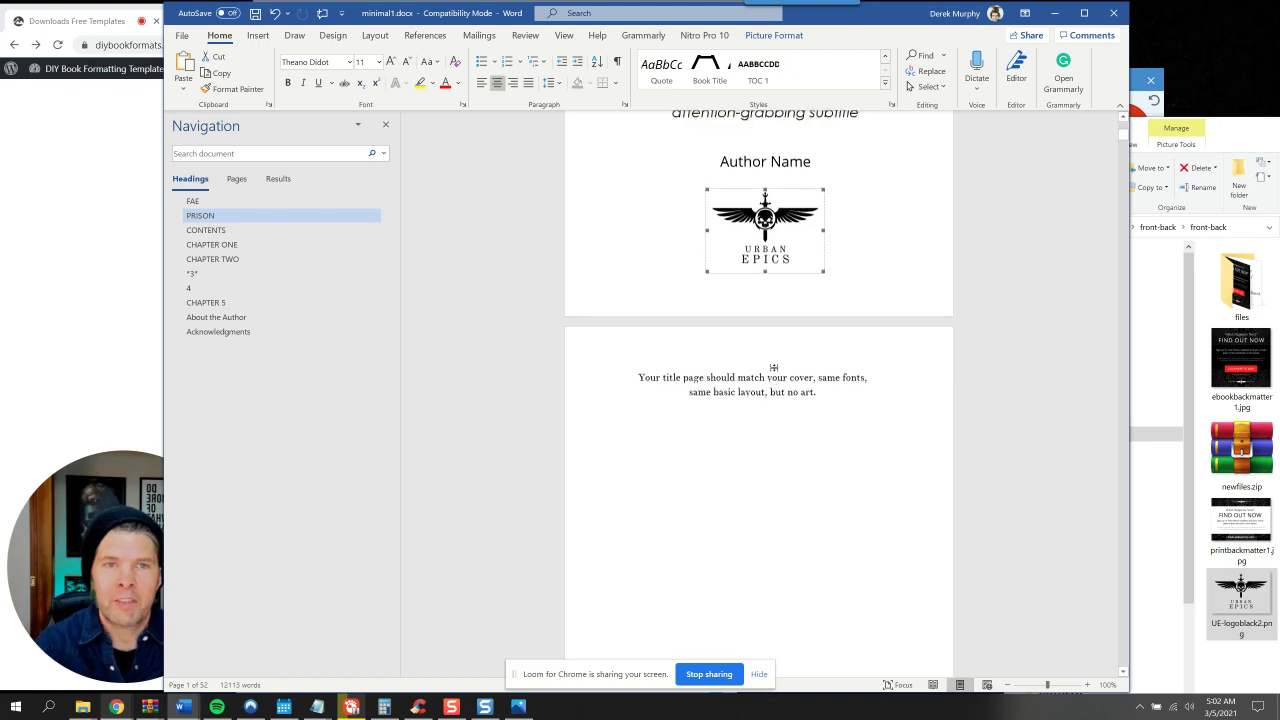
scroll(773, 368, "up", 4)
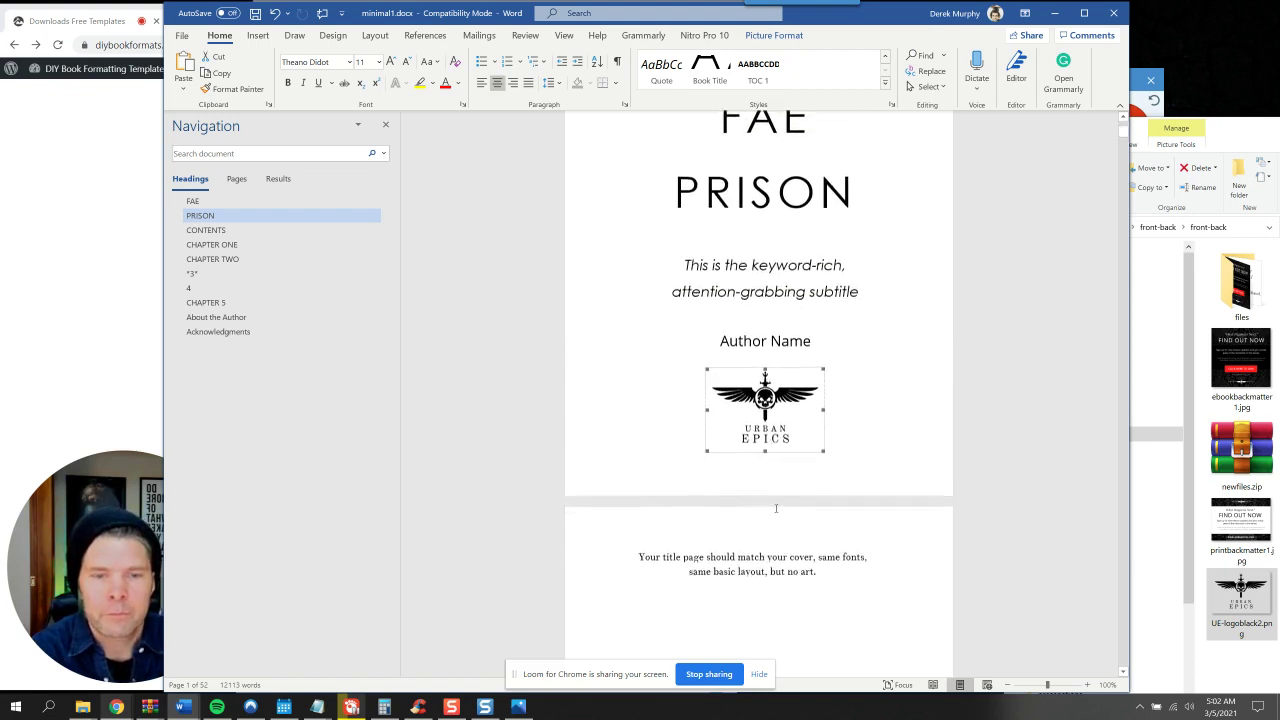
scroll(775, 508, "up", 2)
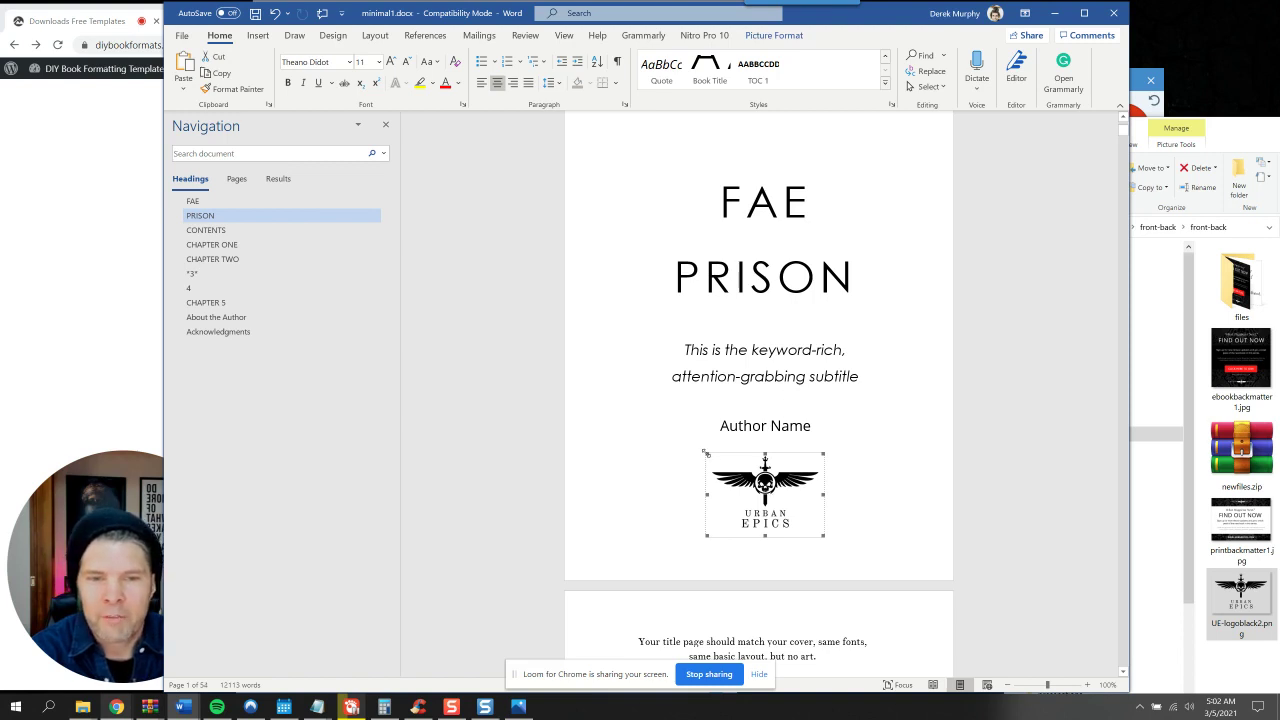
left_click_drag(705, 452, 728, 470)
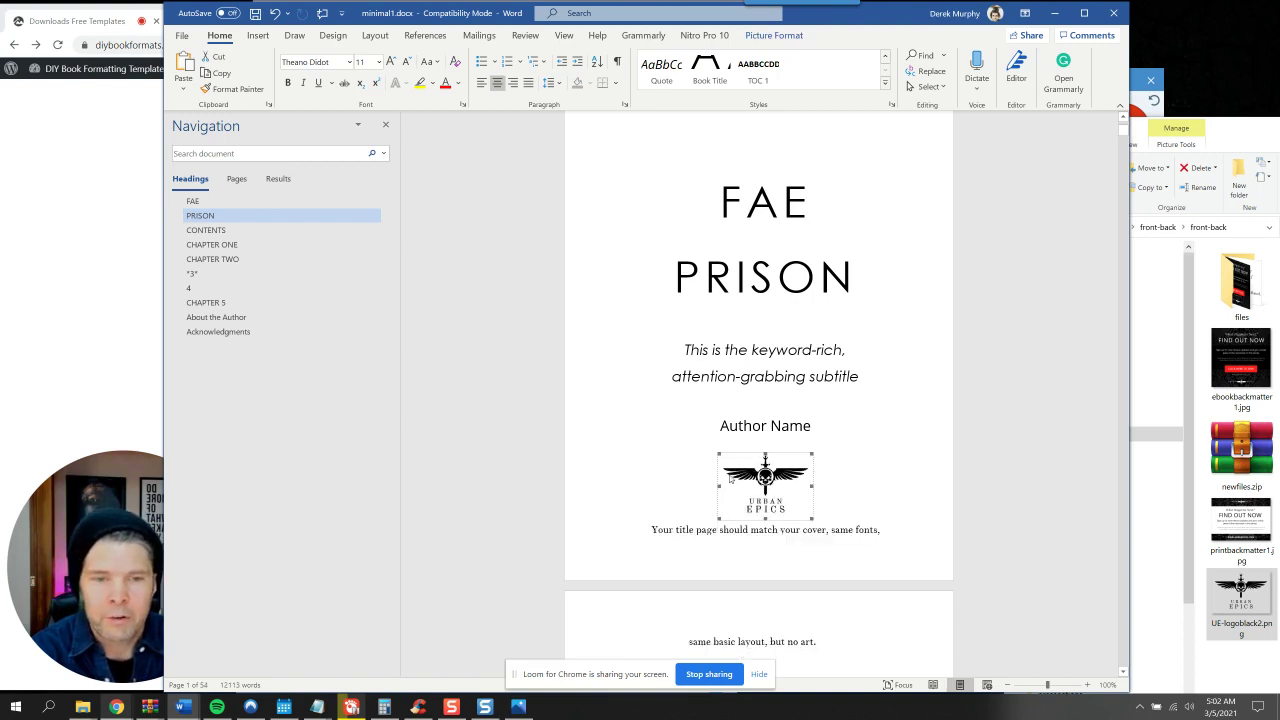
Delete the two-line note below the logo about the title page matching the cover
left_click(826, 524)
scroll(826, 540, "down", 1)
left_click_drag(818, 610, 643, 510)
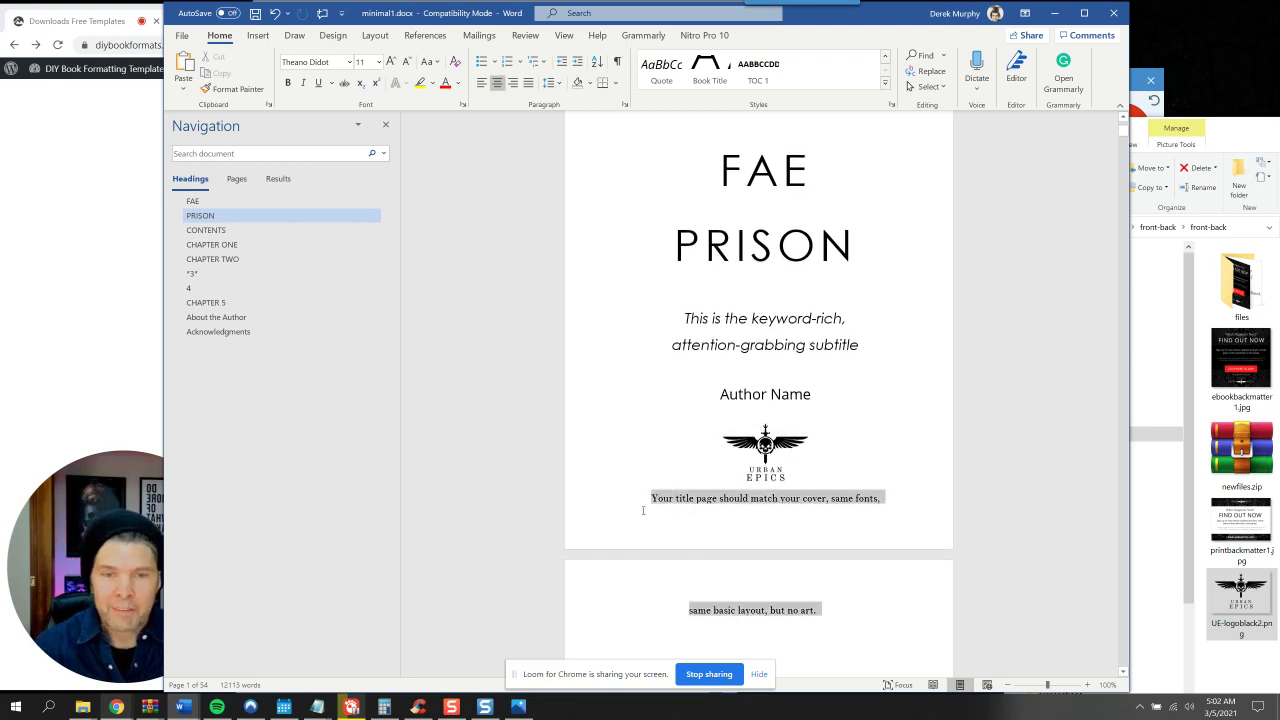
key("Delete")
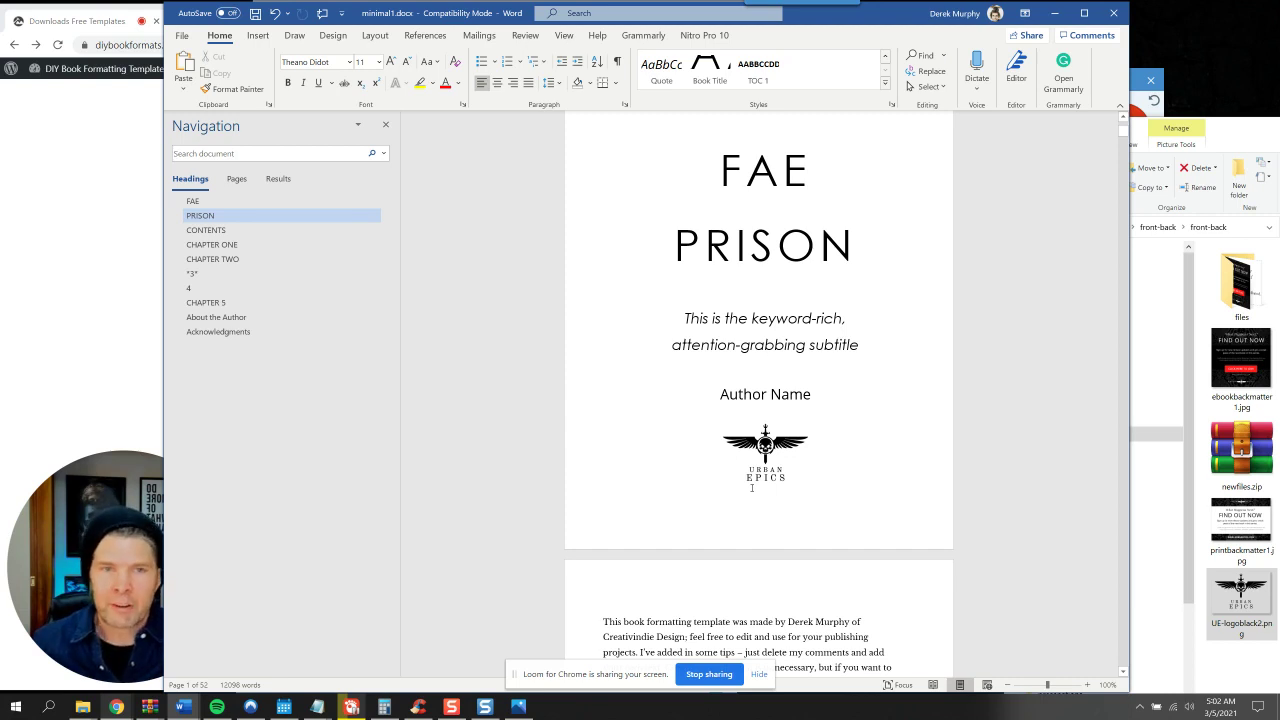
Replace the Author Name placeholder with the author's full name in capitals and make it bold
left_click_drag(850, 390, 718, 394)
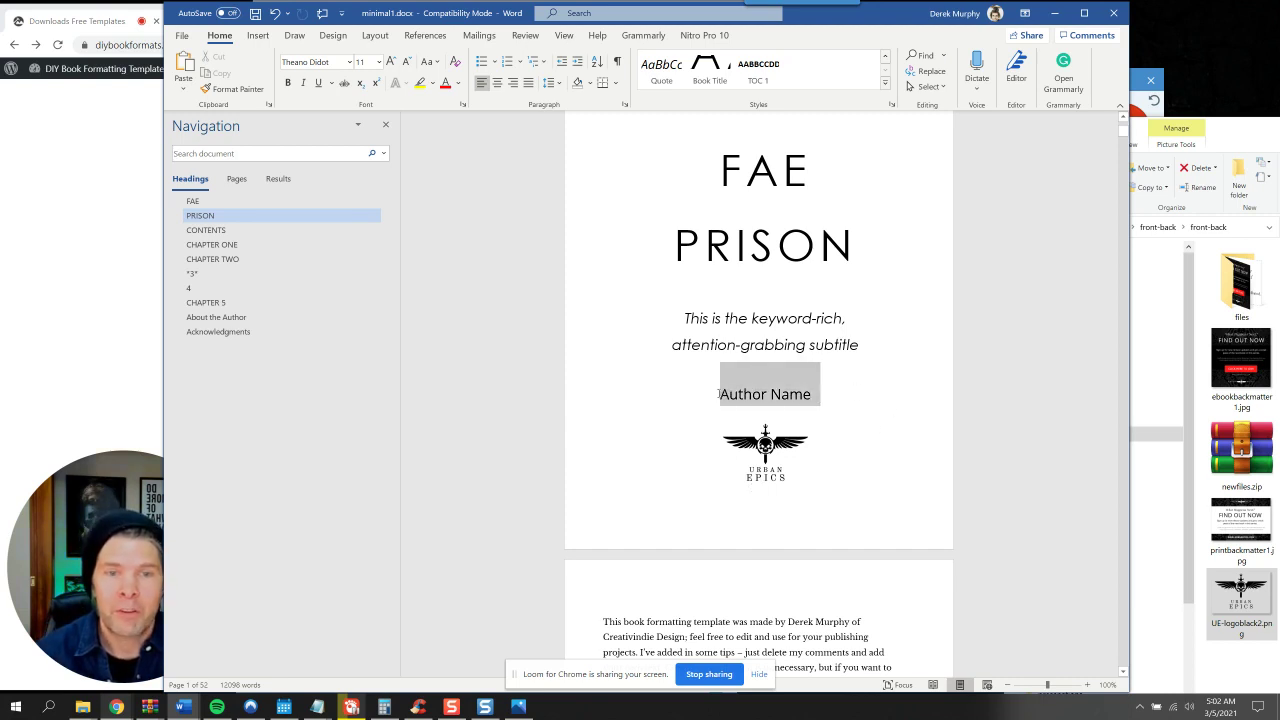
type("DRAKE MASON")
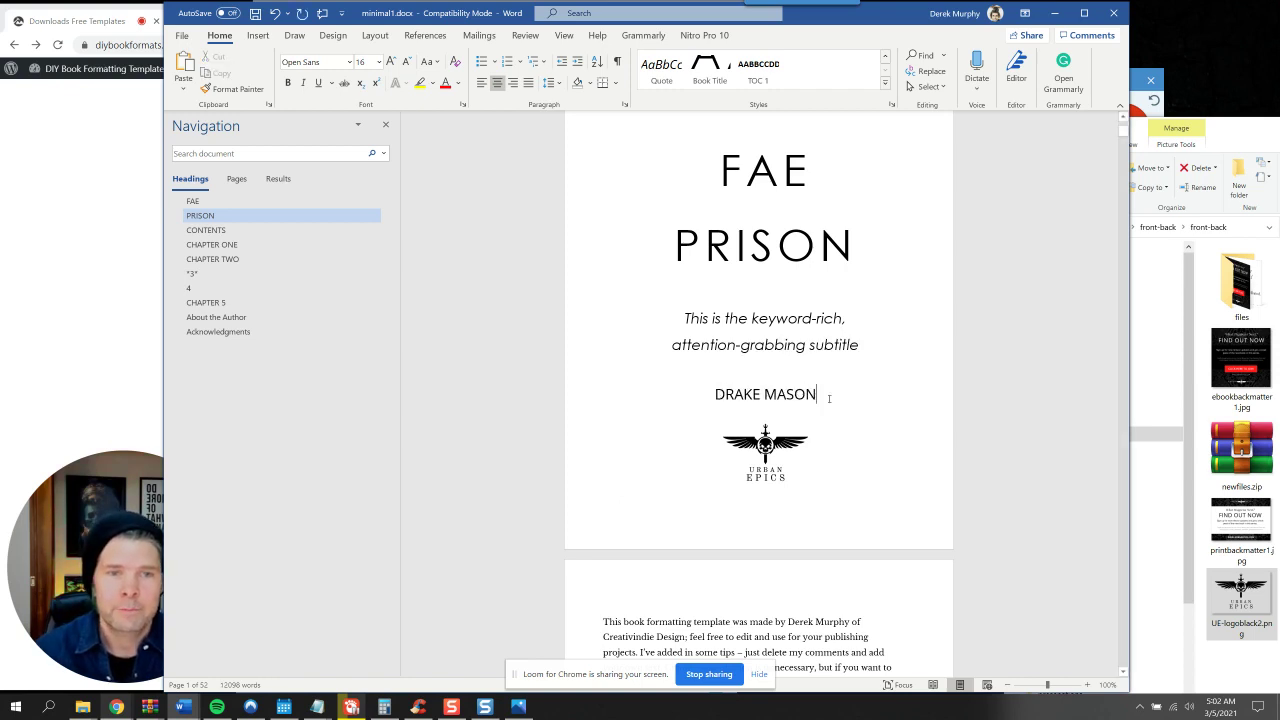
left_click_drag(826, 394, 717, 394)
left_click(289, 83)
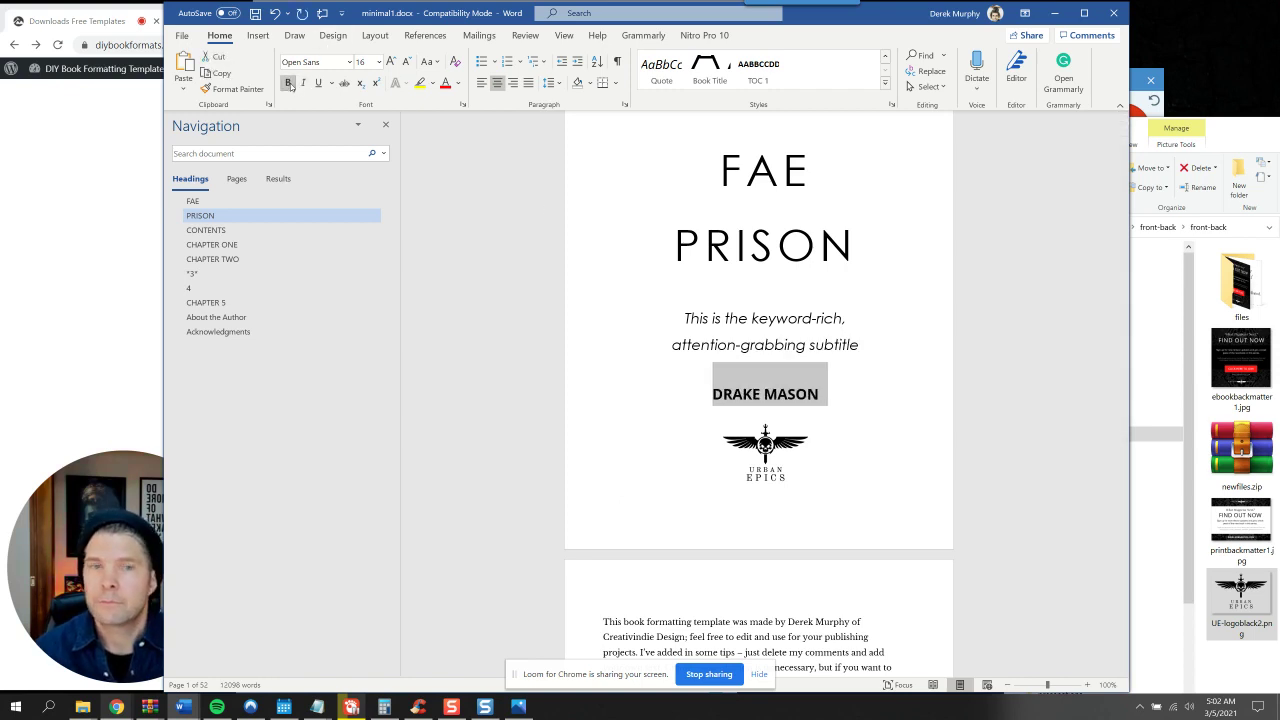
Replace the subtitle with "Book 1 in the Prison Fae Series"
left_click(706, 360)
scroll(707, 361, "up", 1)
scroll(735, 372, "up", 1)
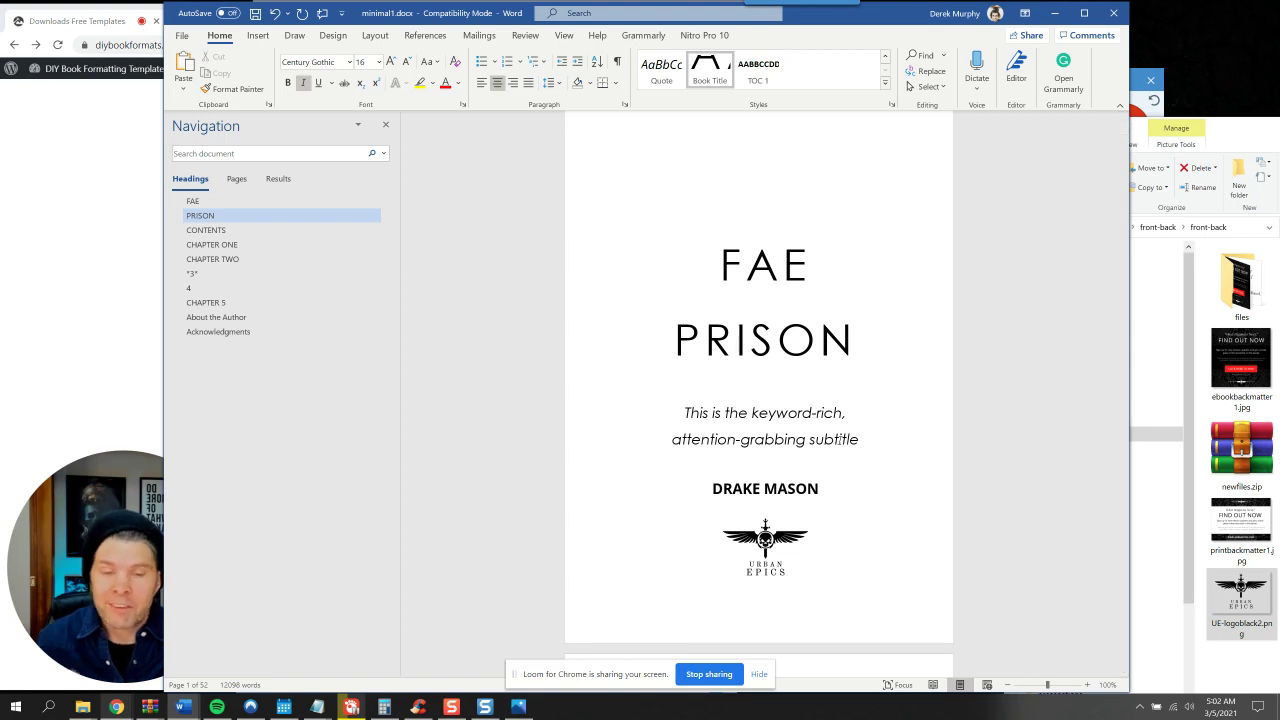
left_click_drag(865, 440, 669, 423)
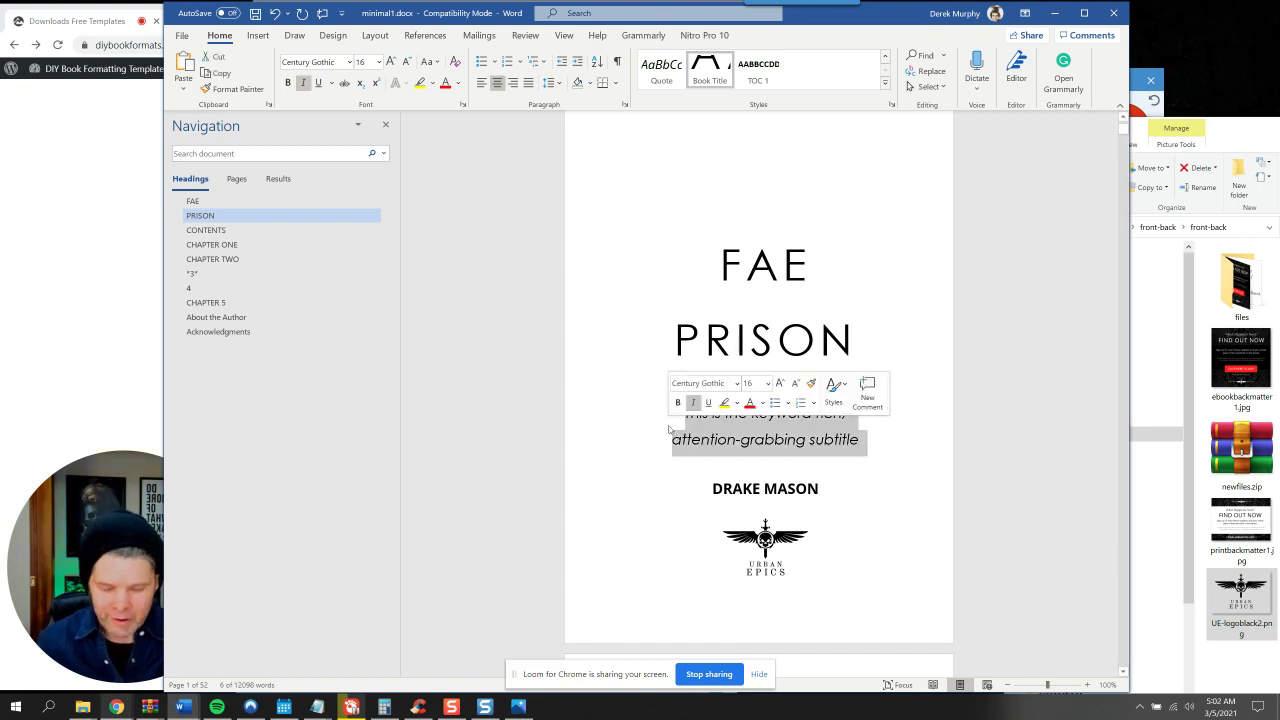
type("Book 1 in th")
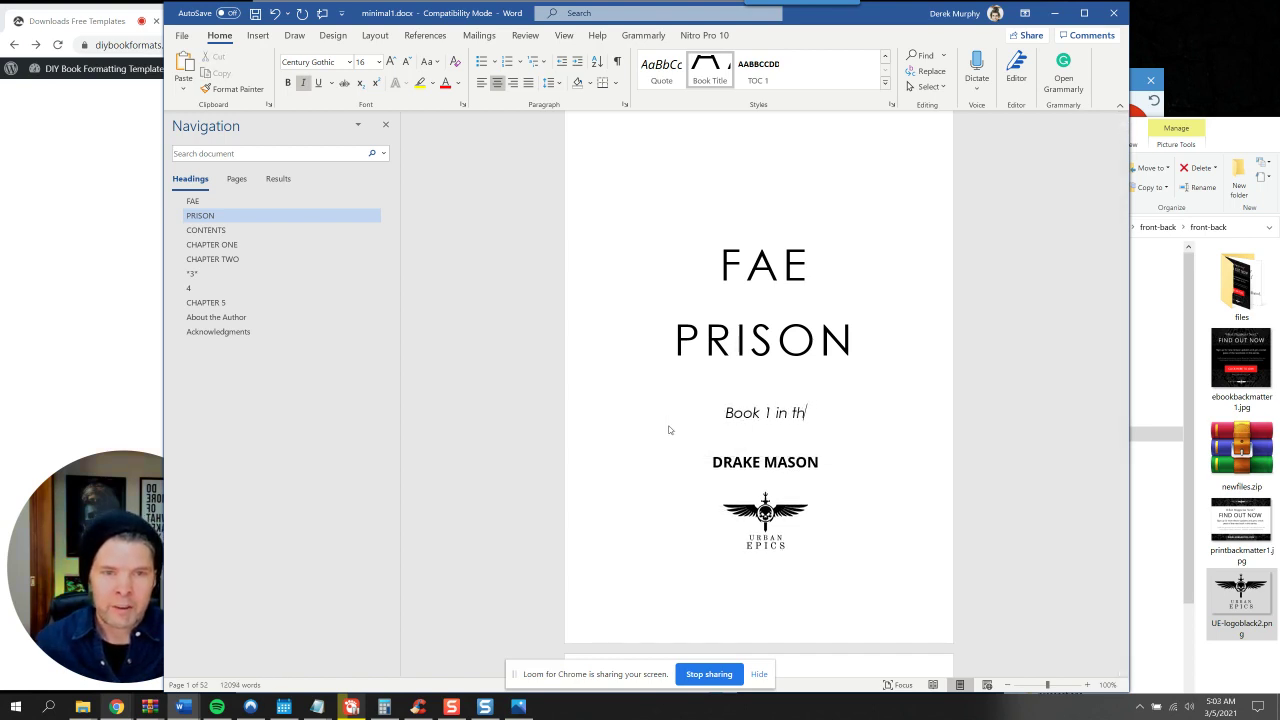
type("e Prison")
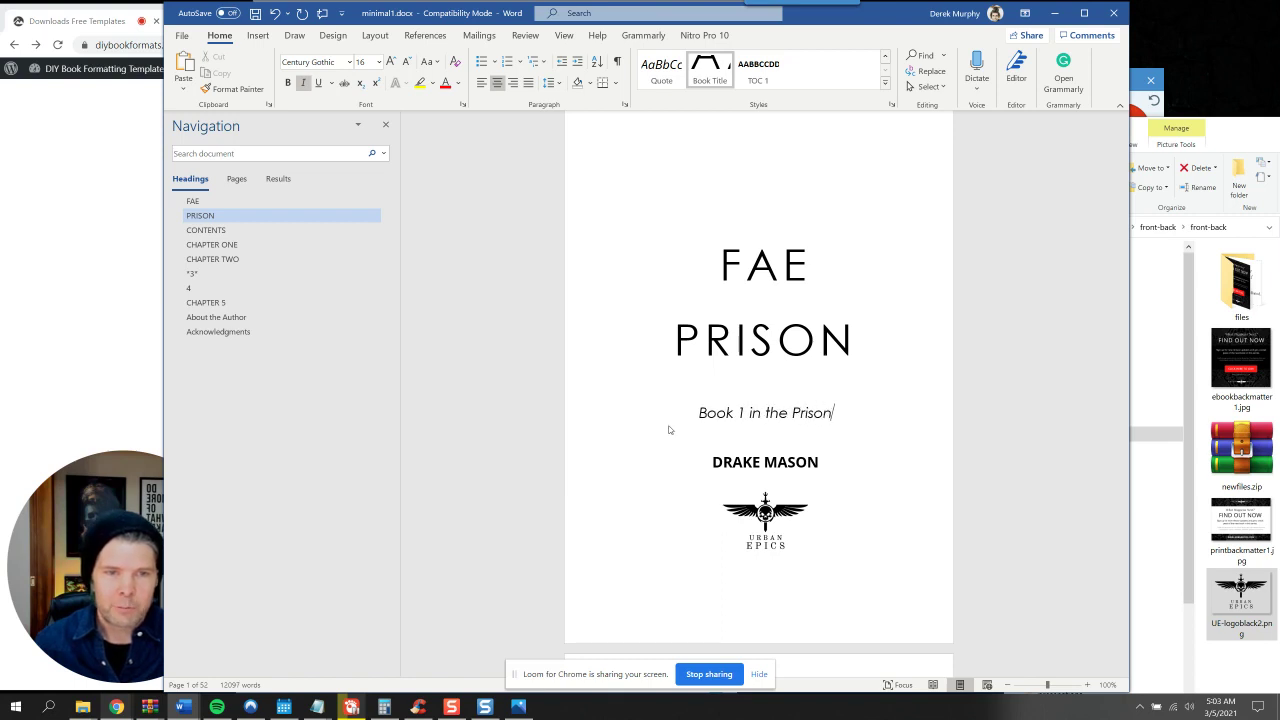
type(" Fae Series")
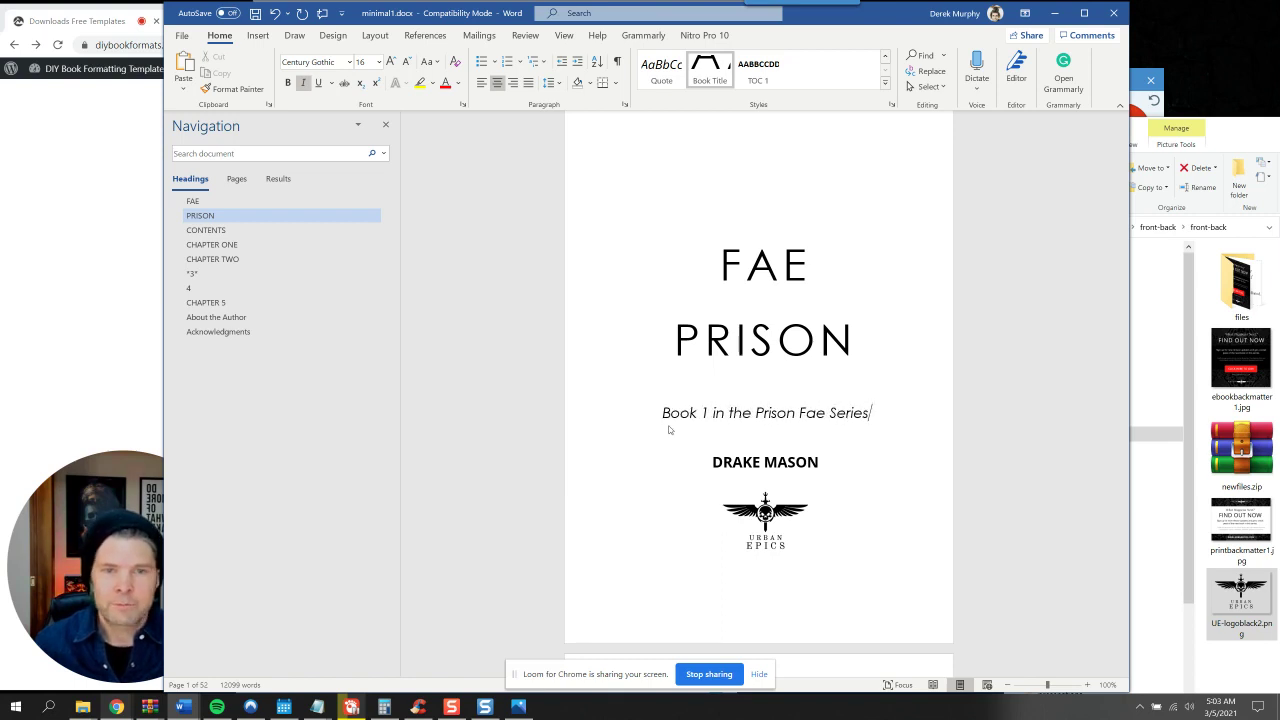
Review the line and paragraph spacing settings of the logo paragraph without changing them
scroll(930, 322, "up", 1)
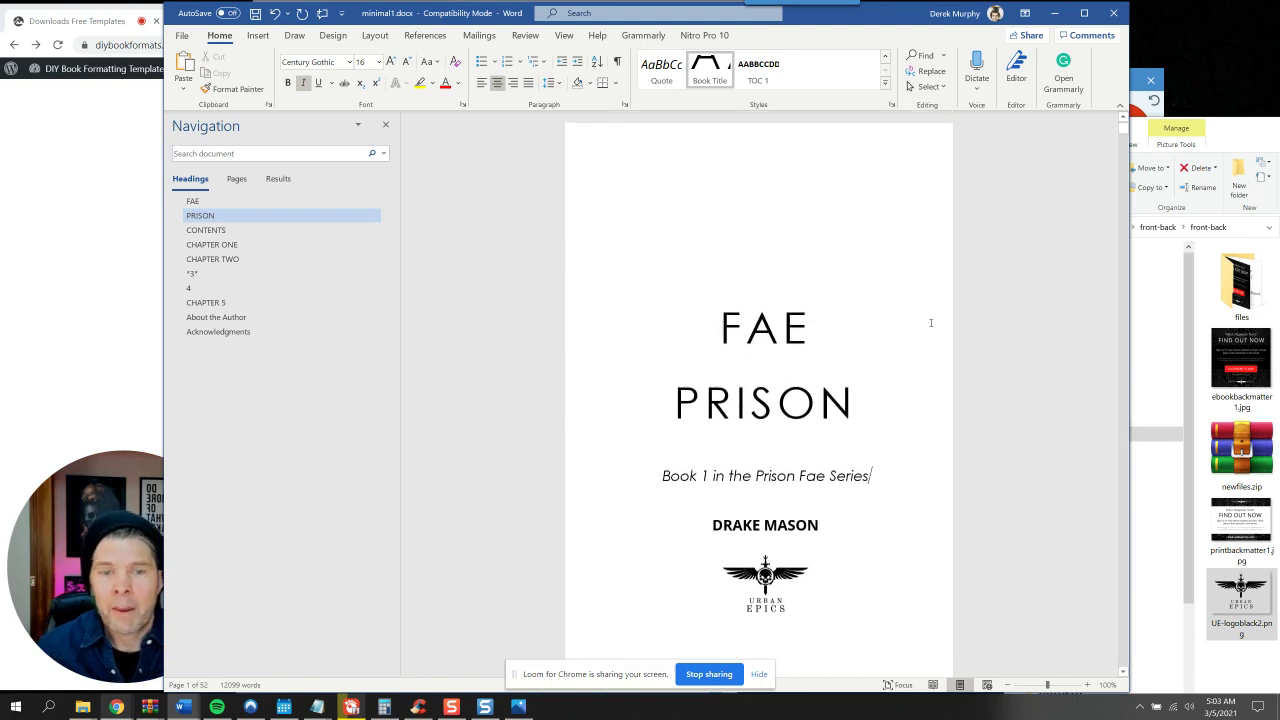
scroll(1017, 391, "down", 2)
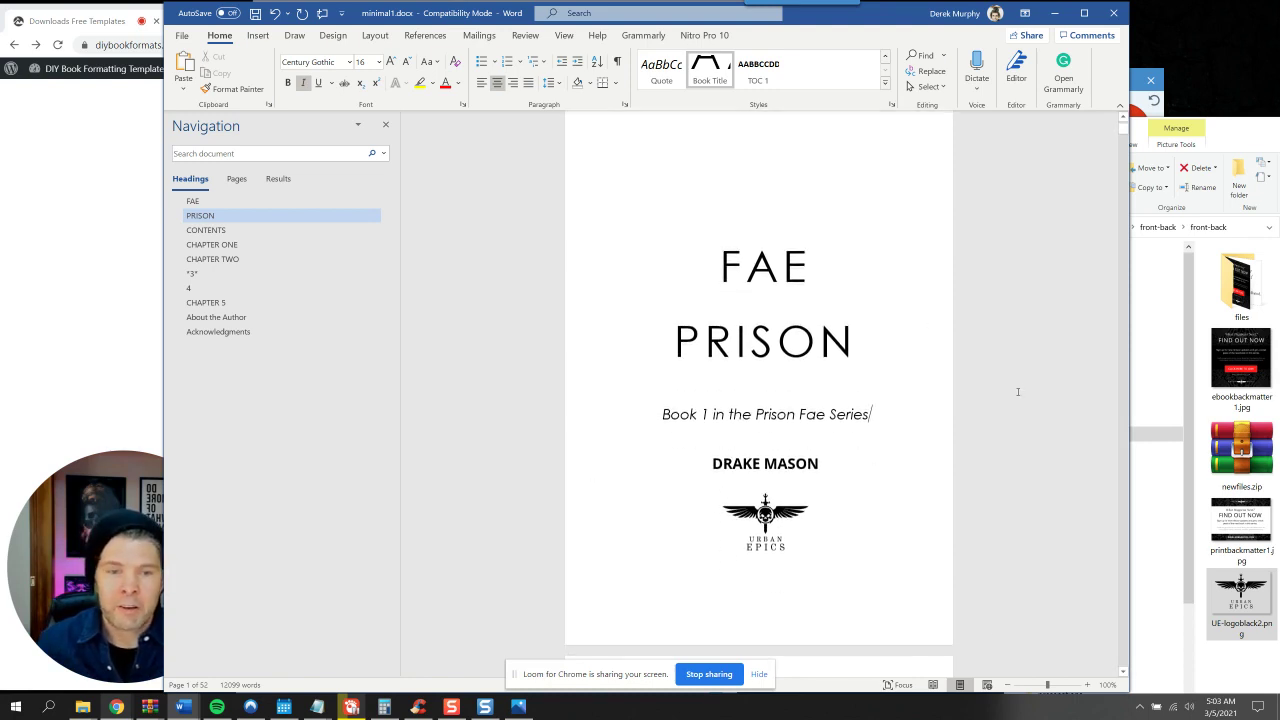
left_click(771, 455)
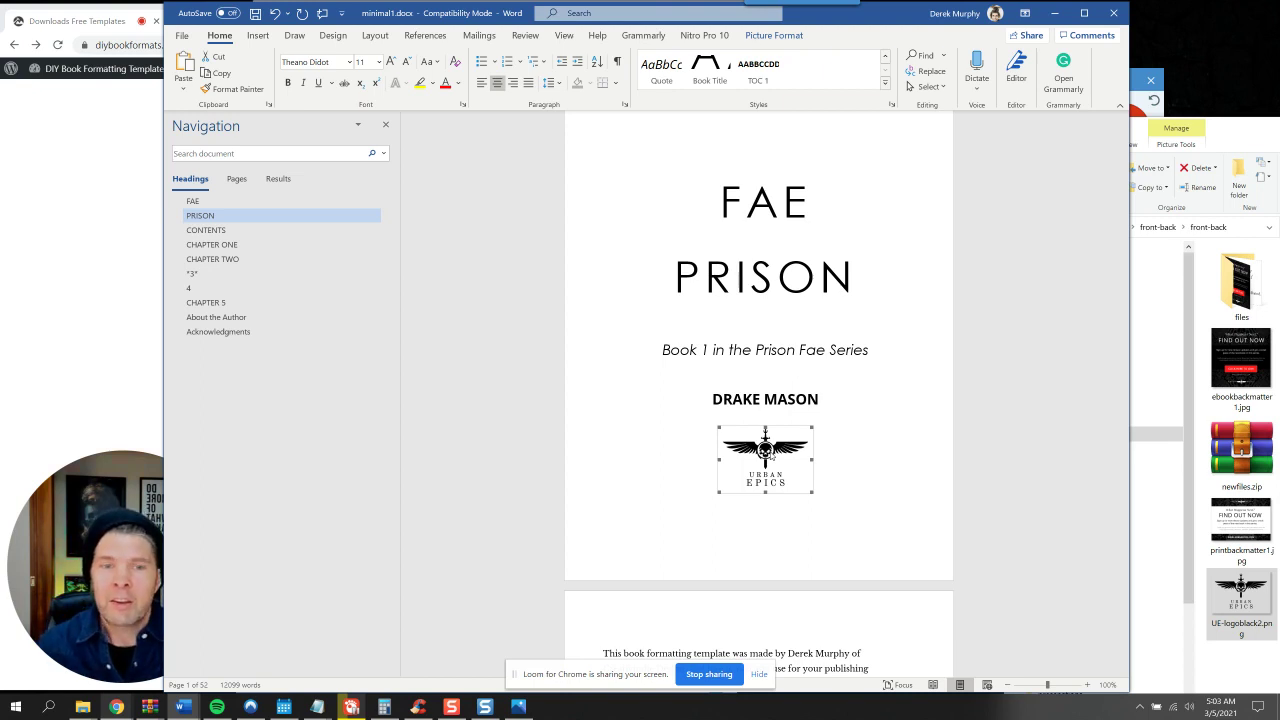
left_click(559, 83)
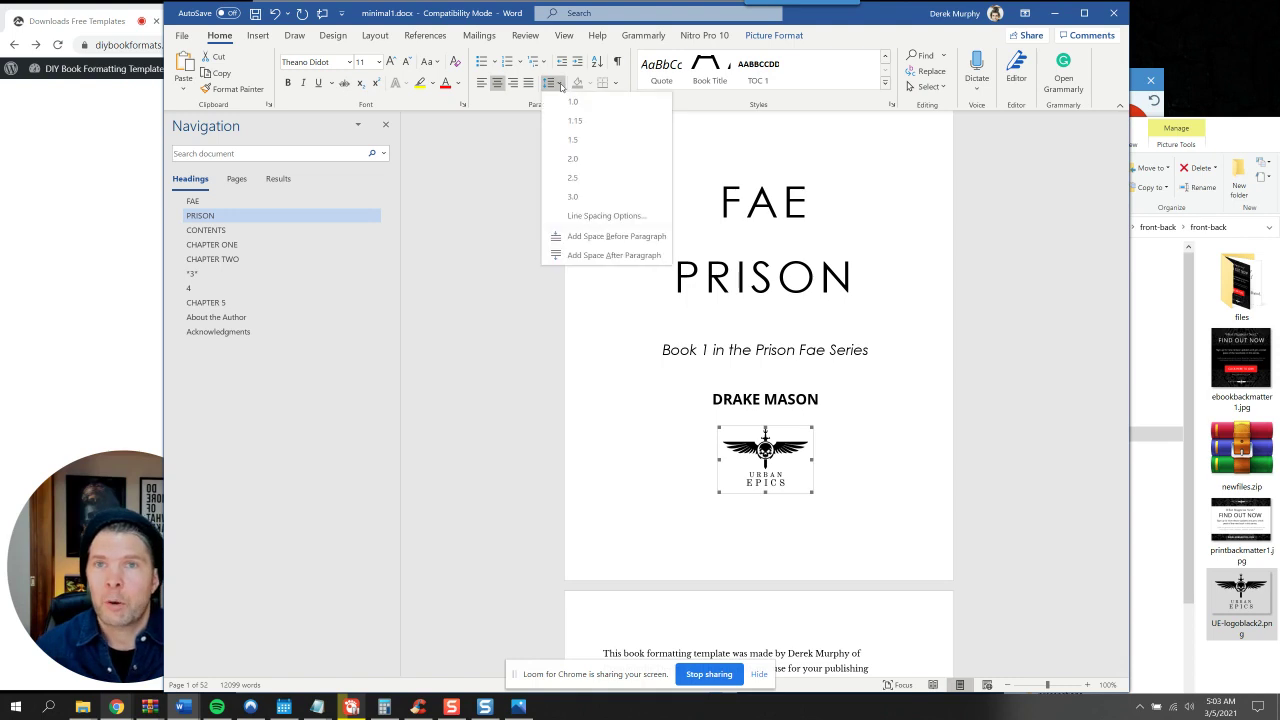
left_click(603, 216)
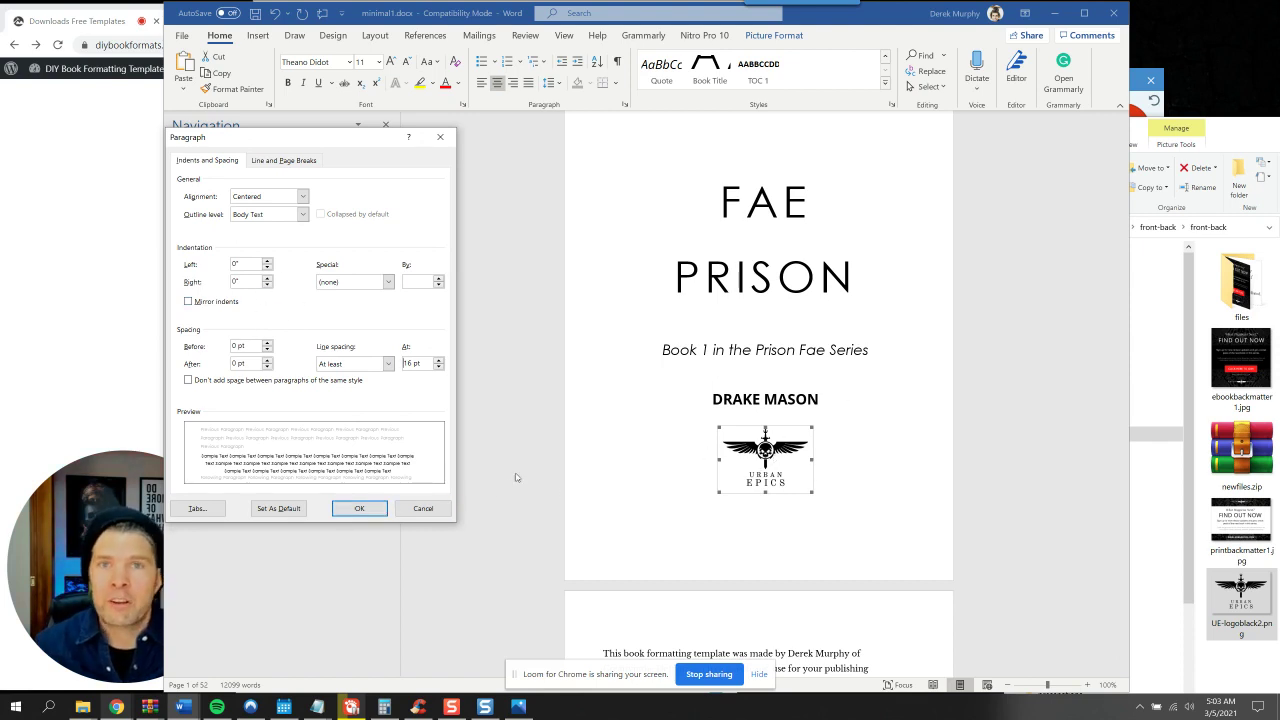
left_click(423, 509)
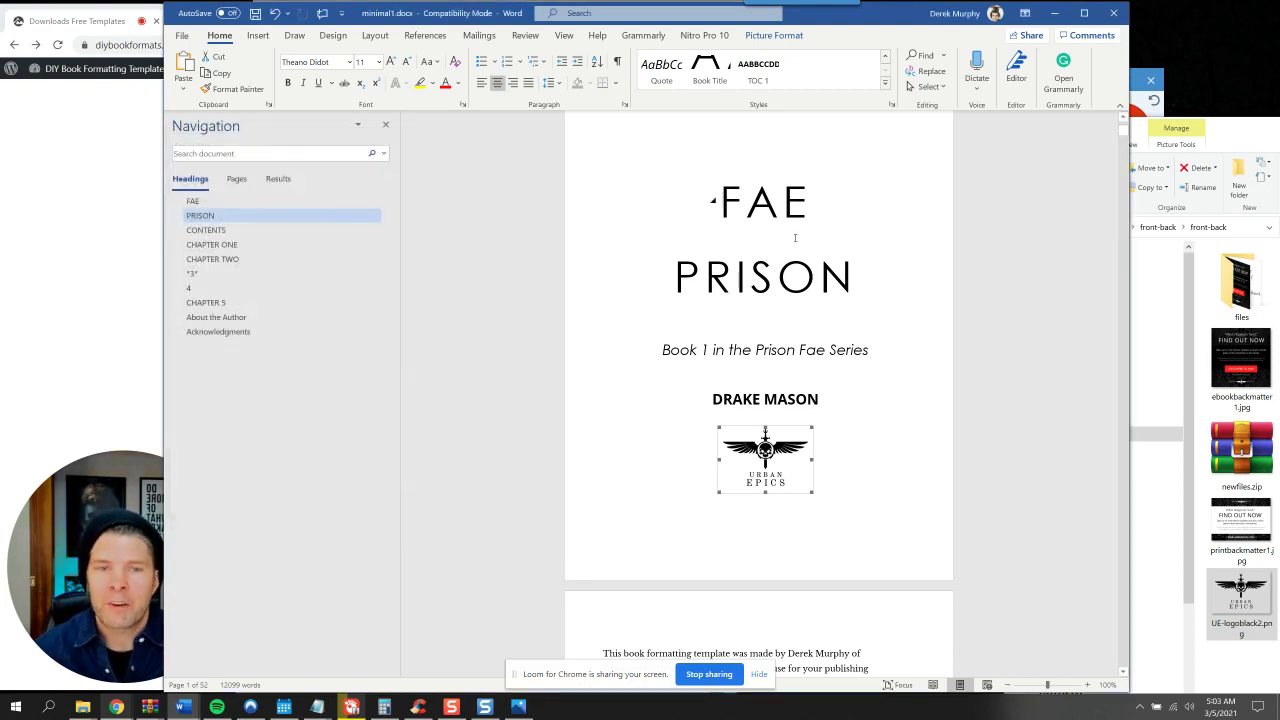
Apply the First Paragraph style to the publisher logo's paragraph and centre it
left_click(885, 82)
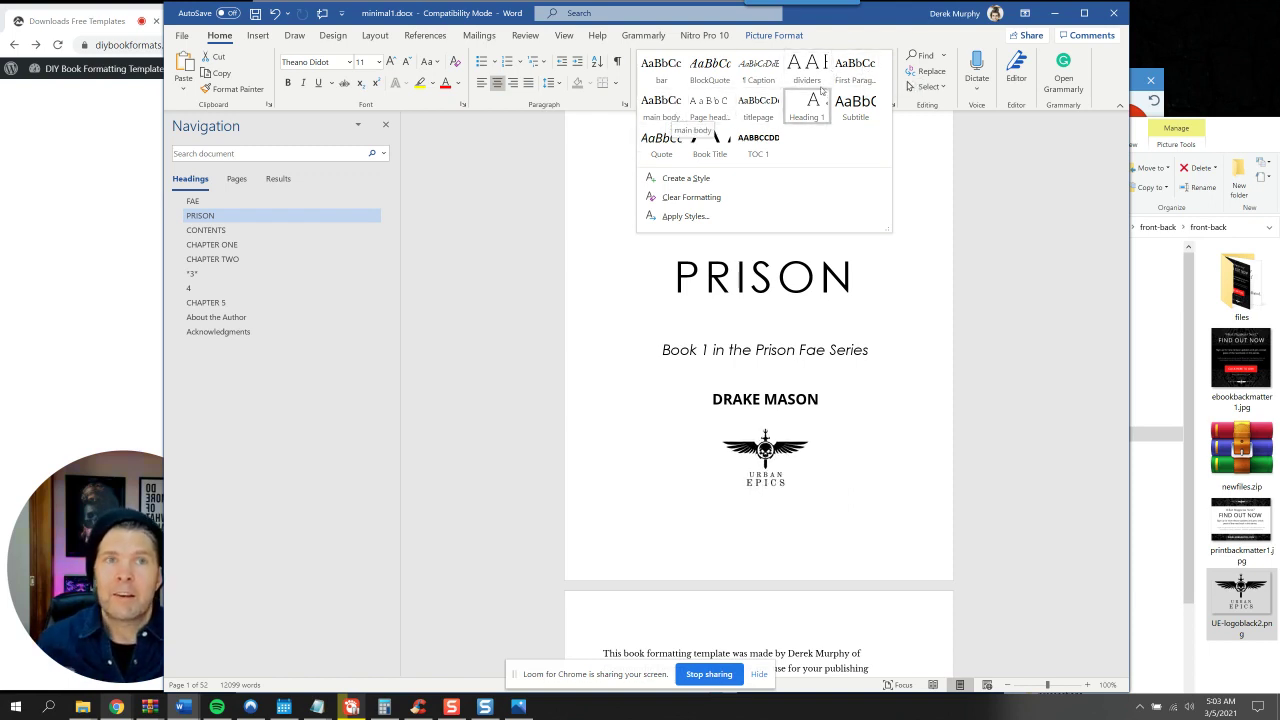
left_click(858, 72)
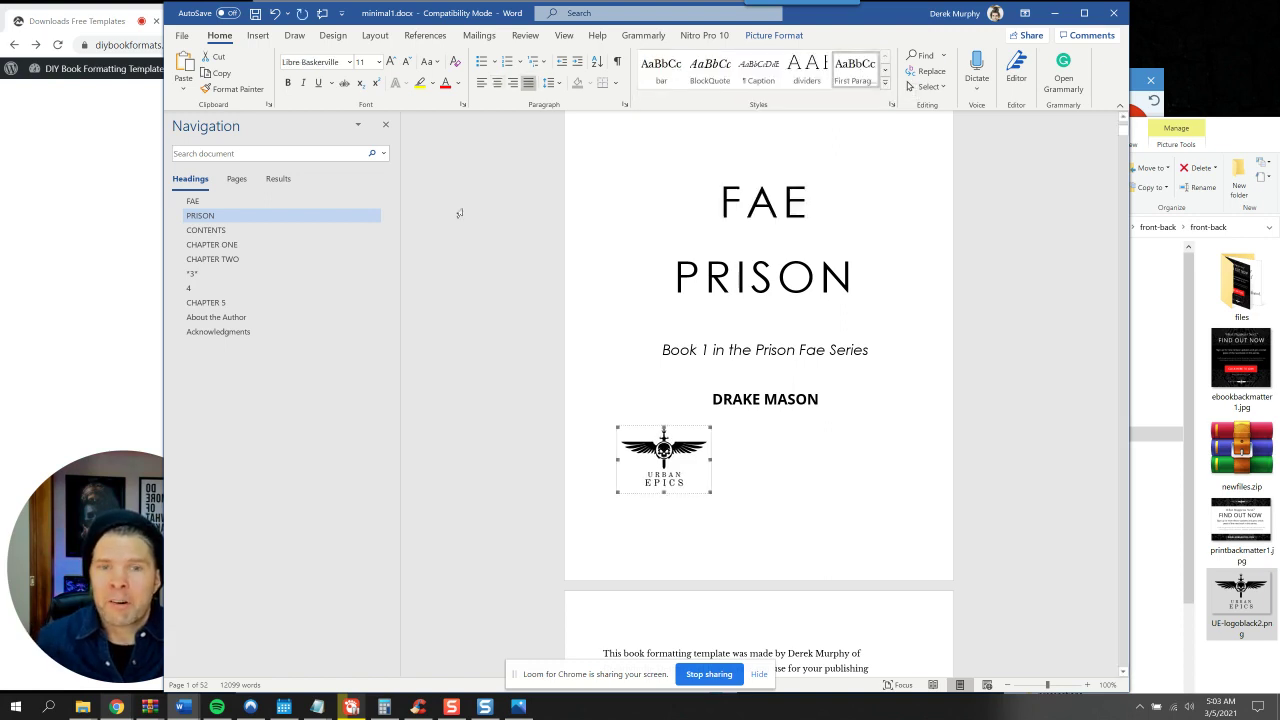
left_click(498, 83)
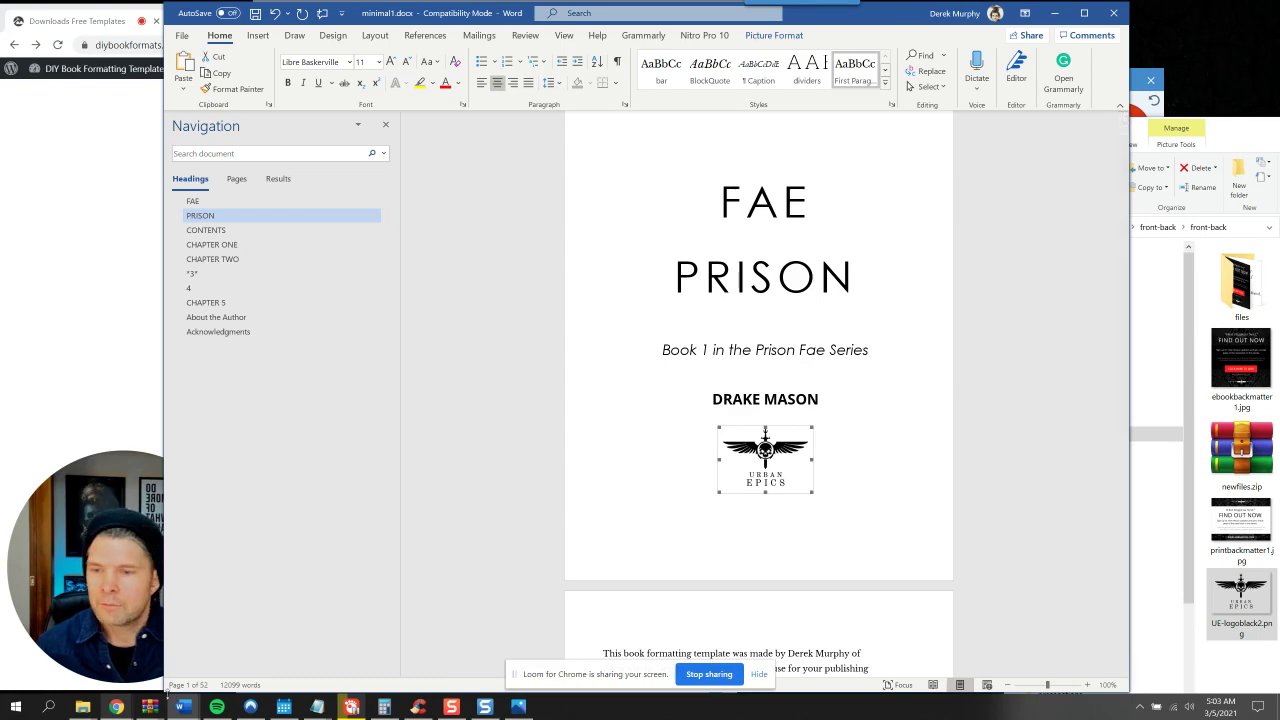
Move the document window aside so that part of the web page behind it shows
left_click(100, 437)
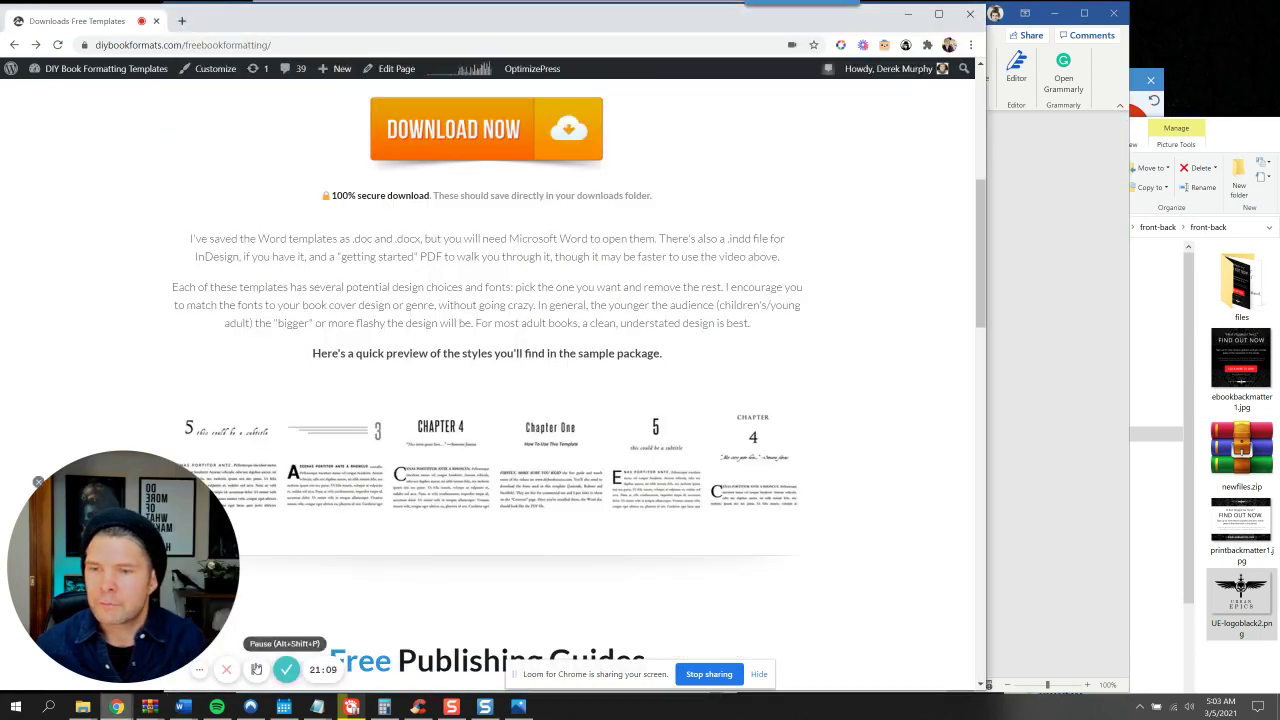
left_click(1031, 459)
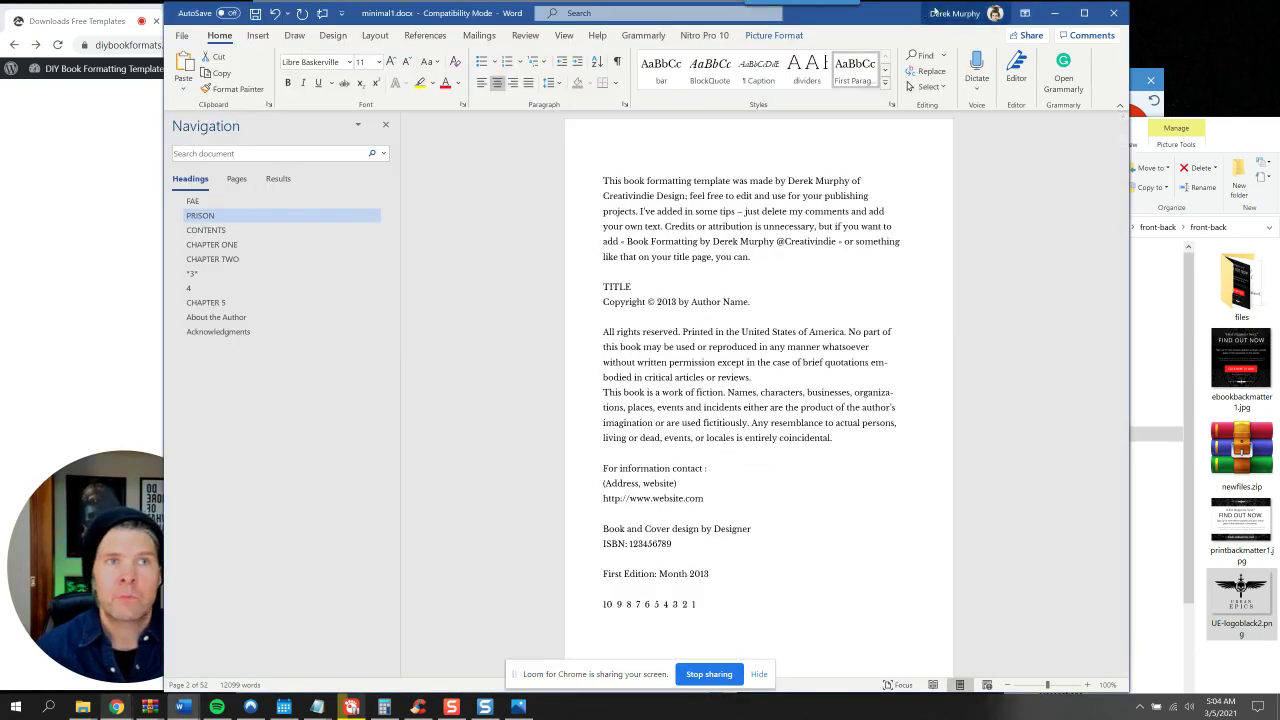
left_click_drag(910, 15, 1047, 21)
Set the year in the copyright line on the copyright page to 2021
scroll(841, 287, "up", 2)
scroll(841, 287, "up", 3)
scroll(850, 340, "down", 3)
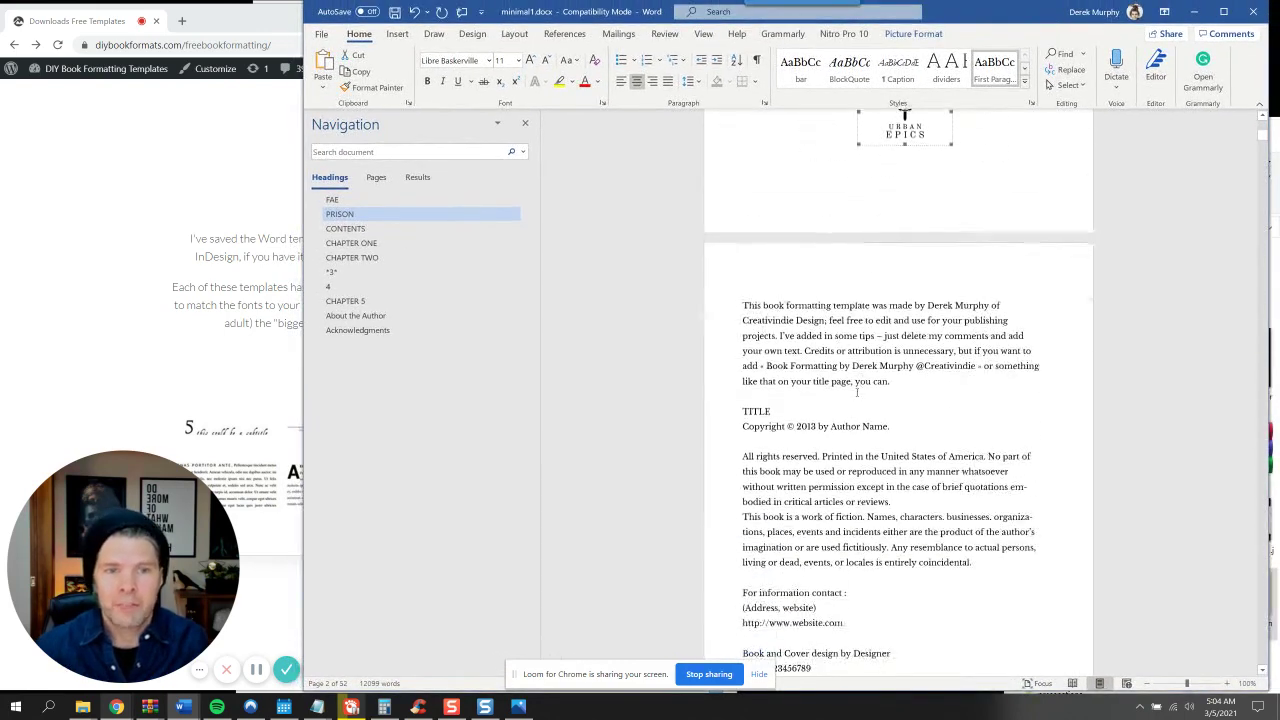
scroll(857, 391, "down", 1)
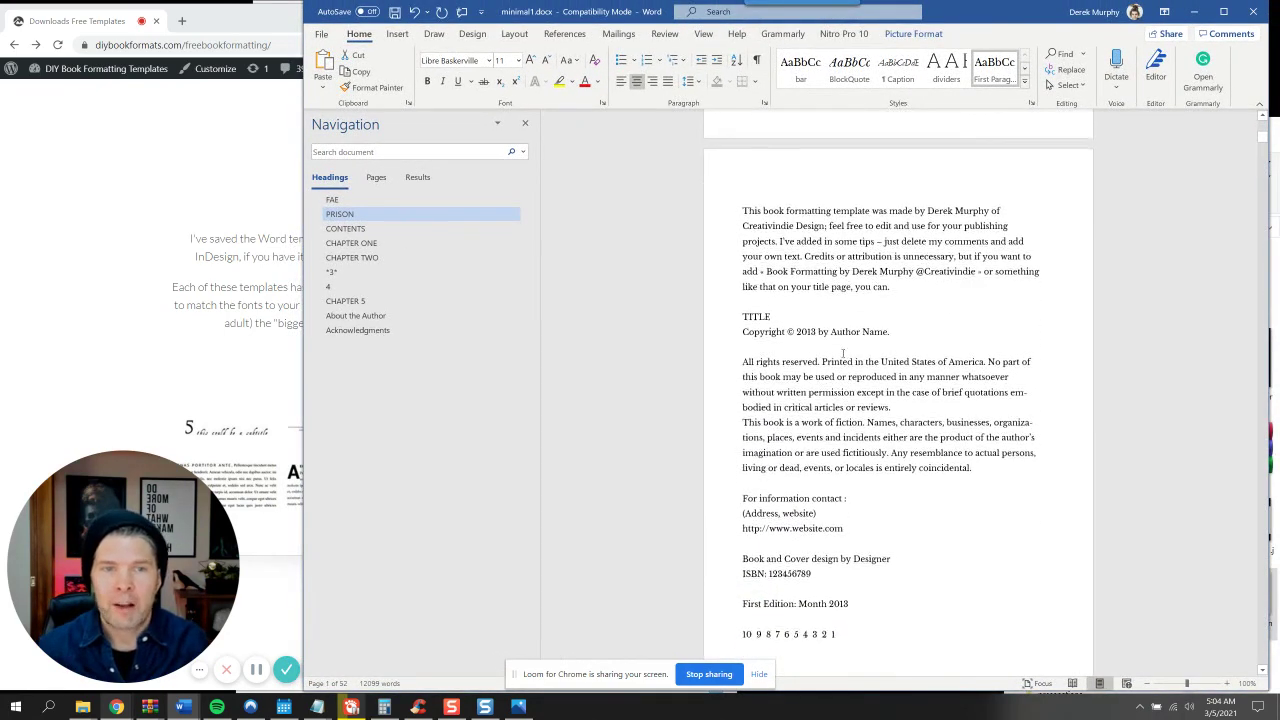
left_click(817, 332)
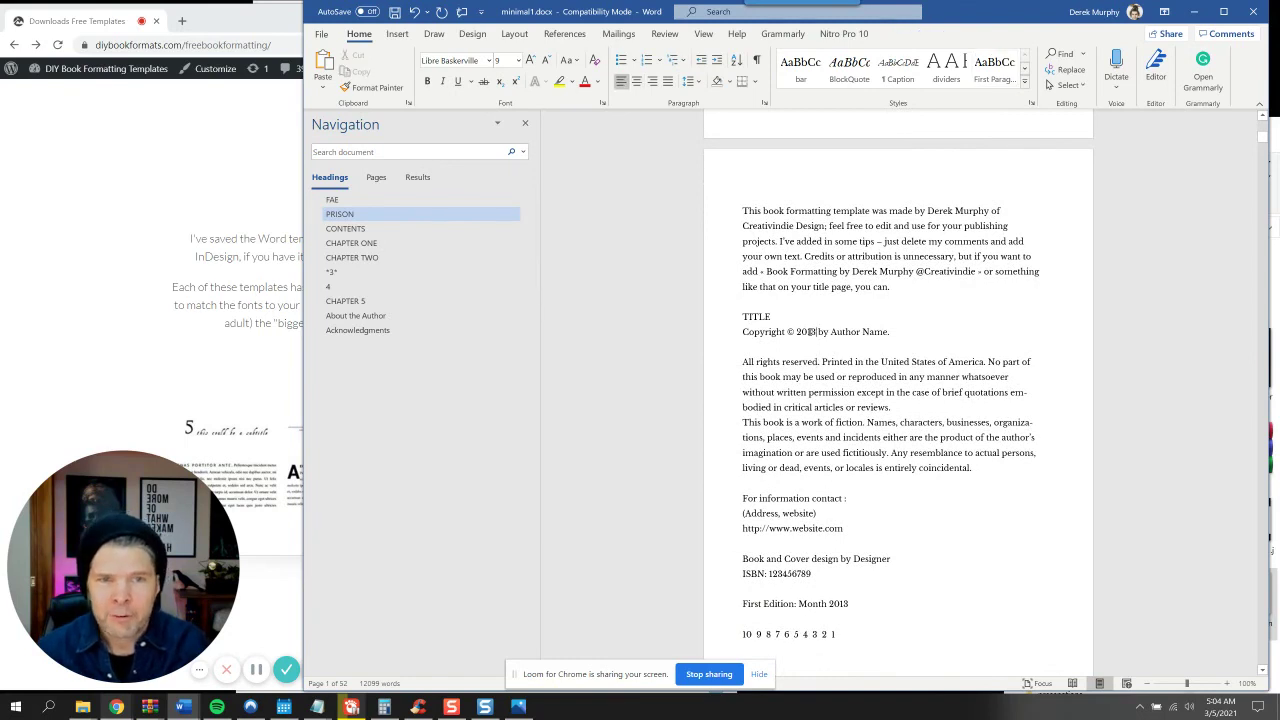
left_click_drag(817, 332, 810, 333)
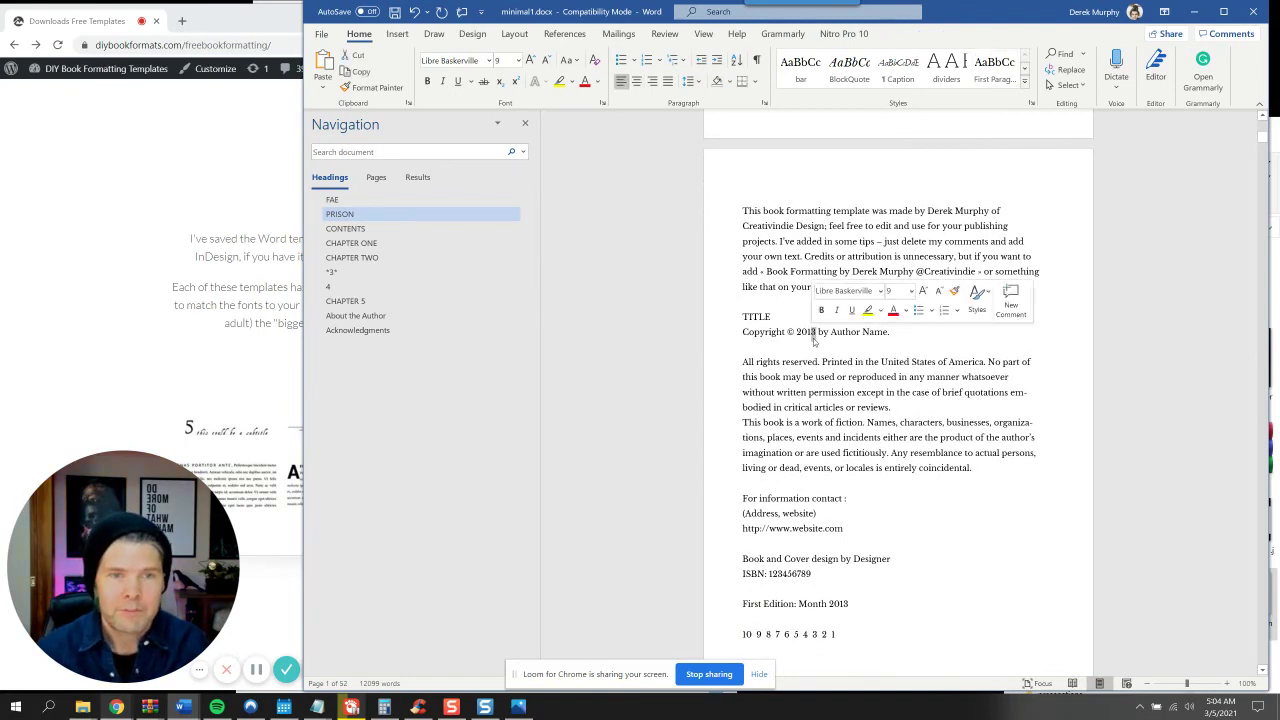
type("21")
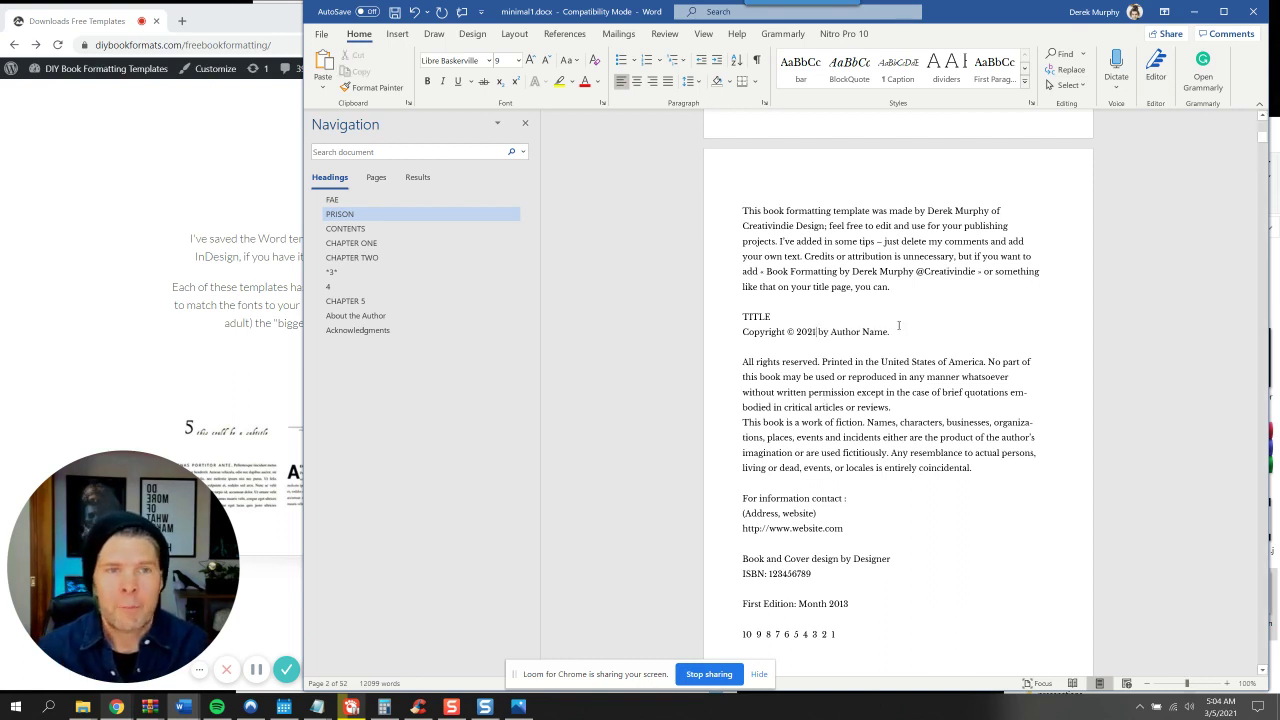
Delete the template credit paragraph above TITLE and insert a blank line before the "This book is a work of fiction" paragraph
left_click_drag(893, 287, 728, 210)
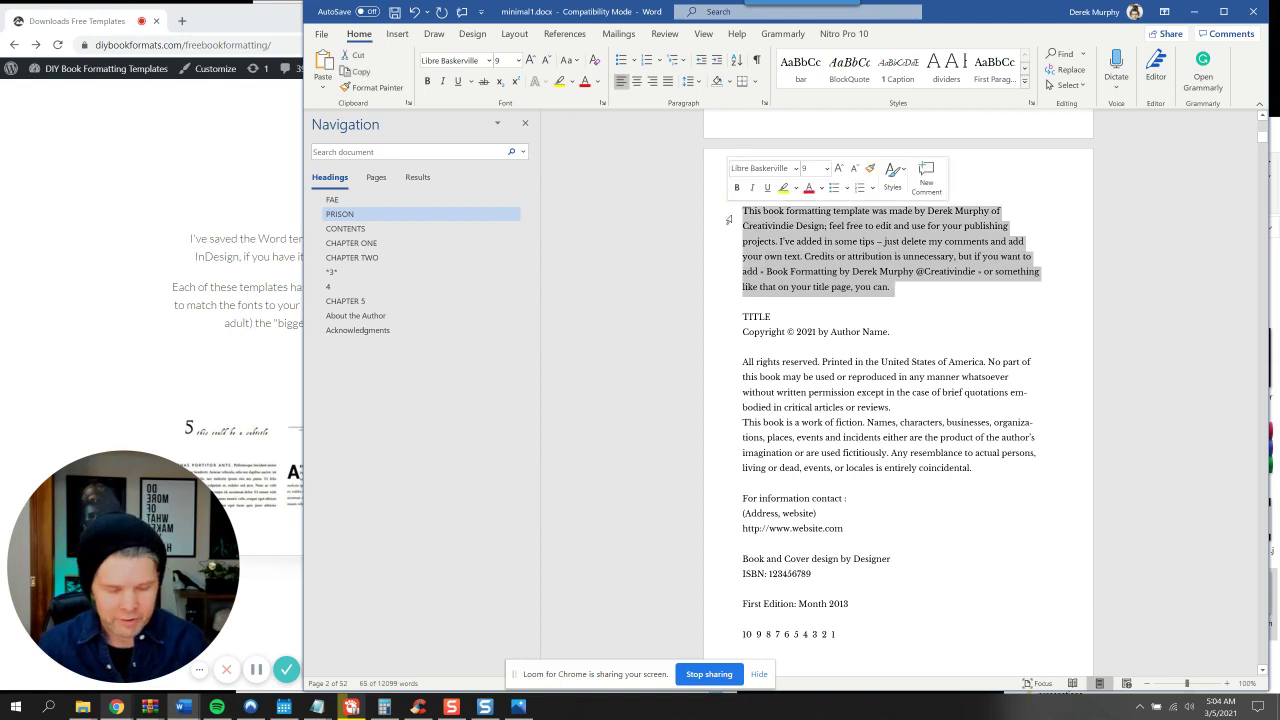
key("Delete")
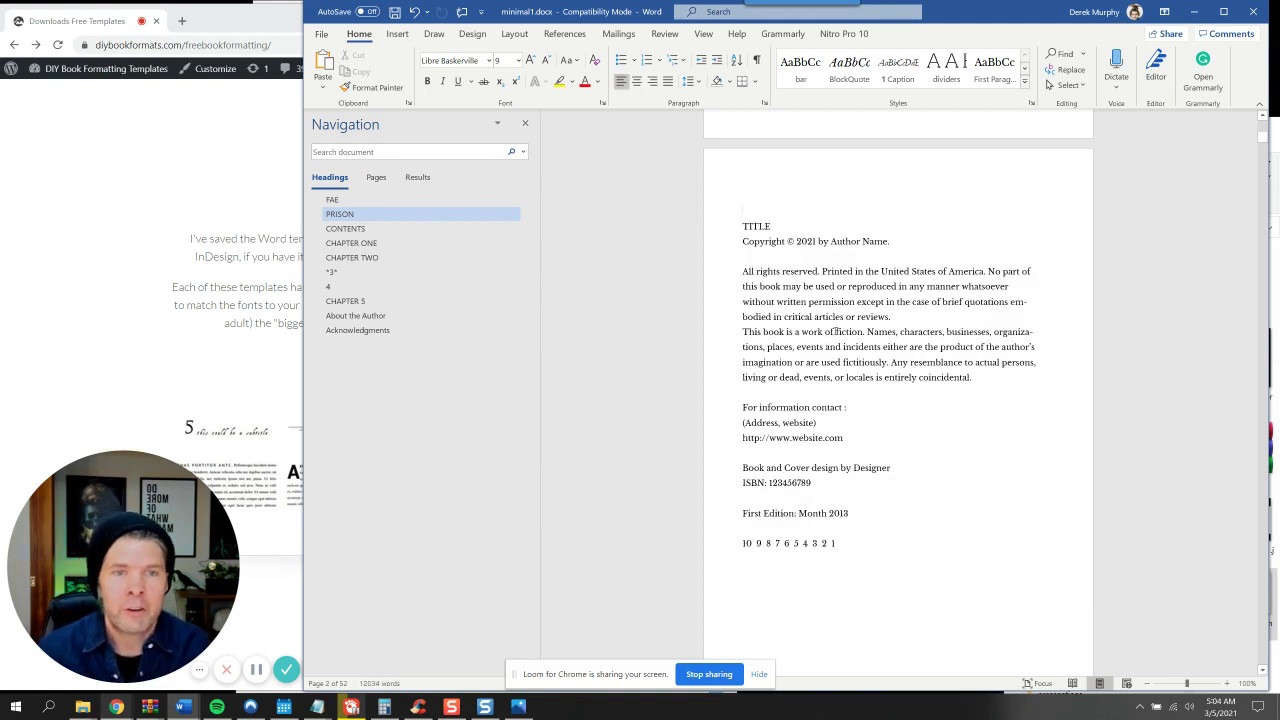
left_click(902, 323)
key("Return")
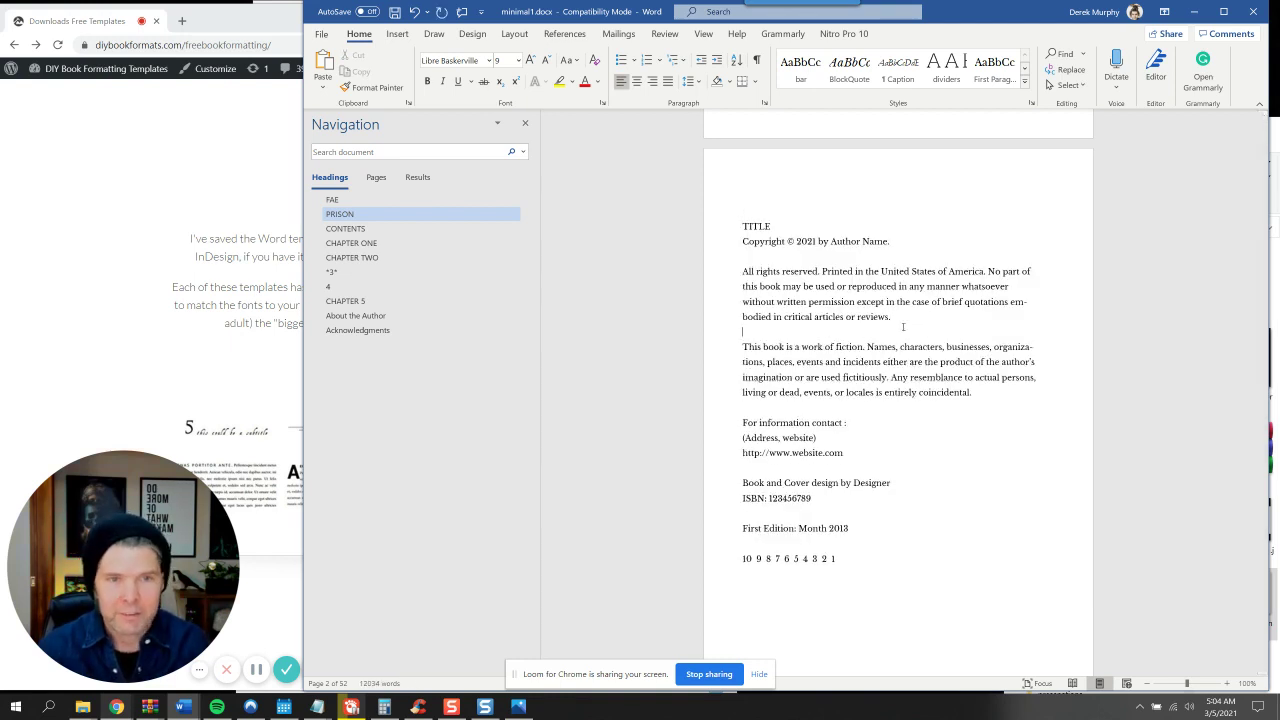
Set the year in the First Edition line of the copyright page to 2021
scroll(796, 342, "down", 1)
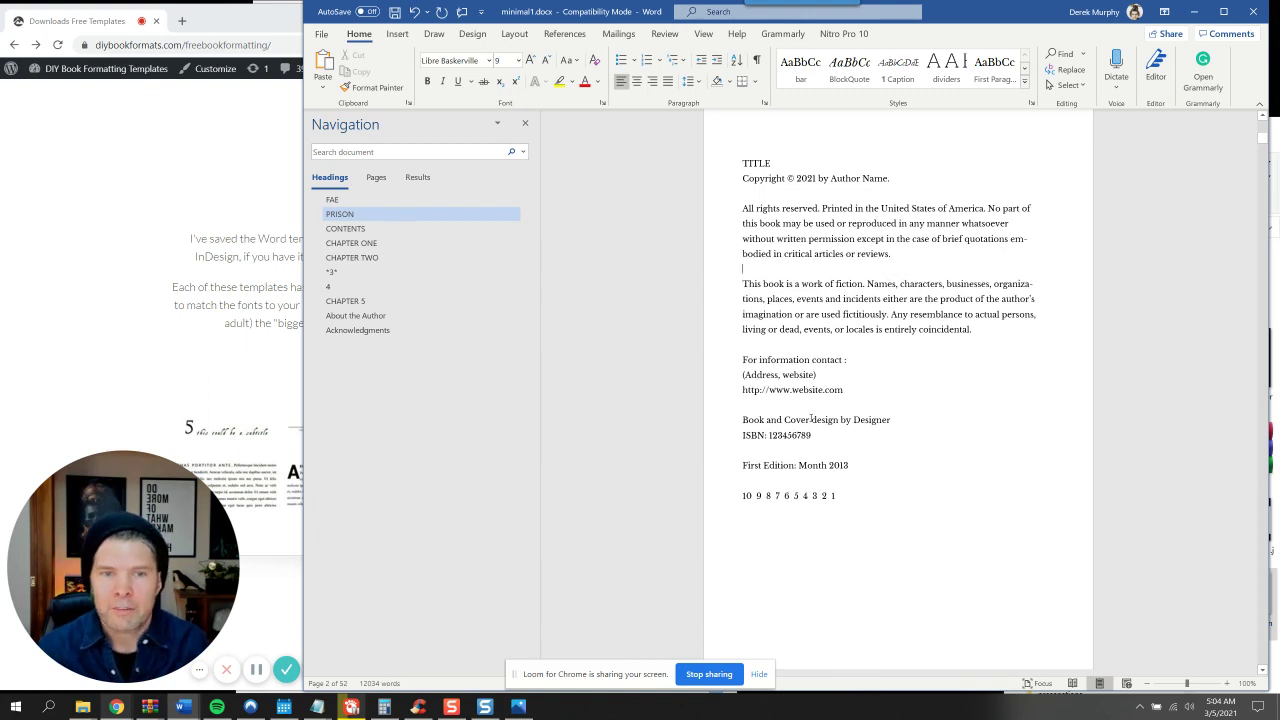
left_click_drag(813, 436, 769, 435)
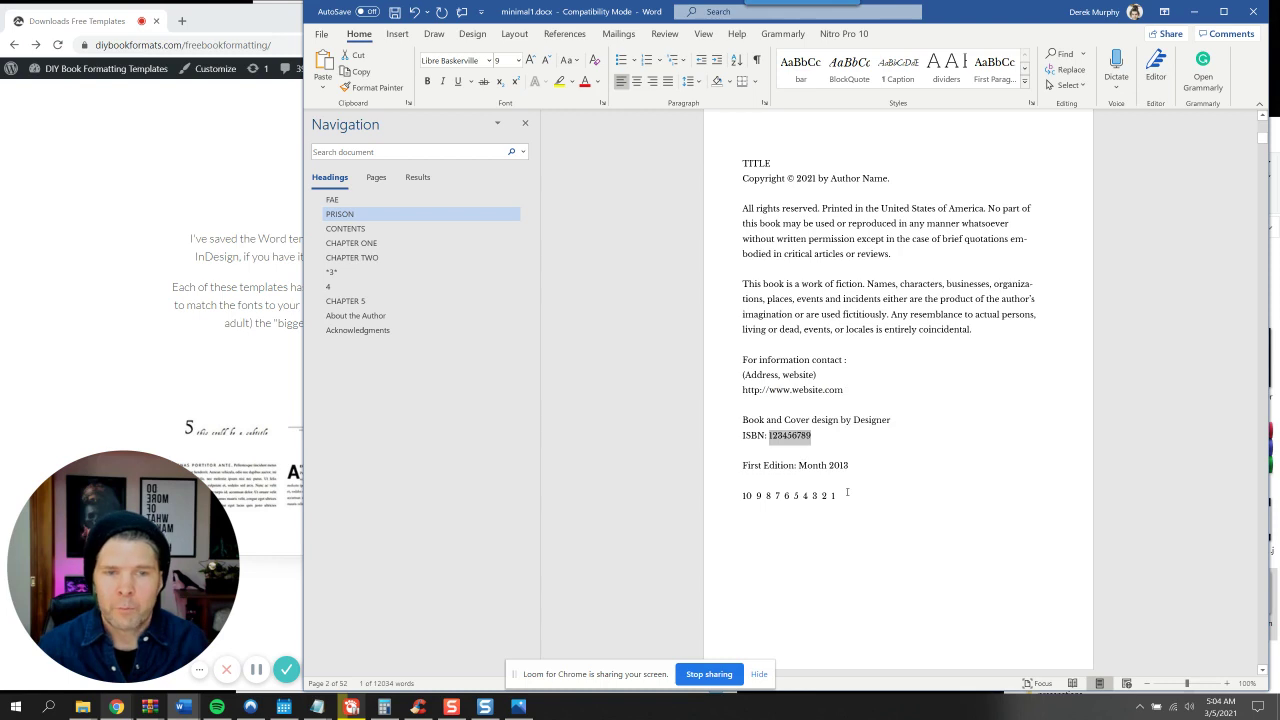
left_click_drag(849, 494, 741, 497)
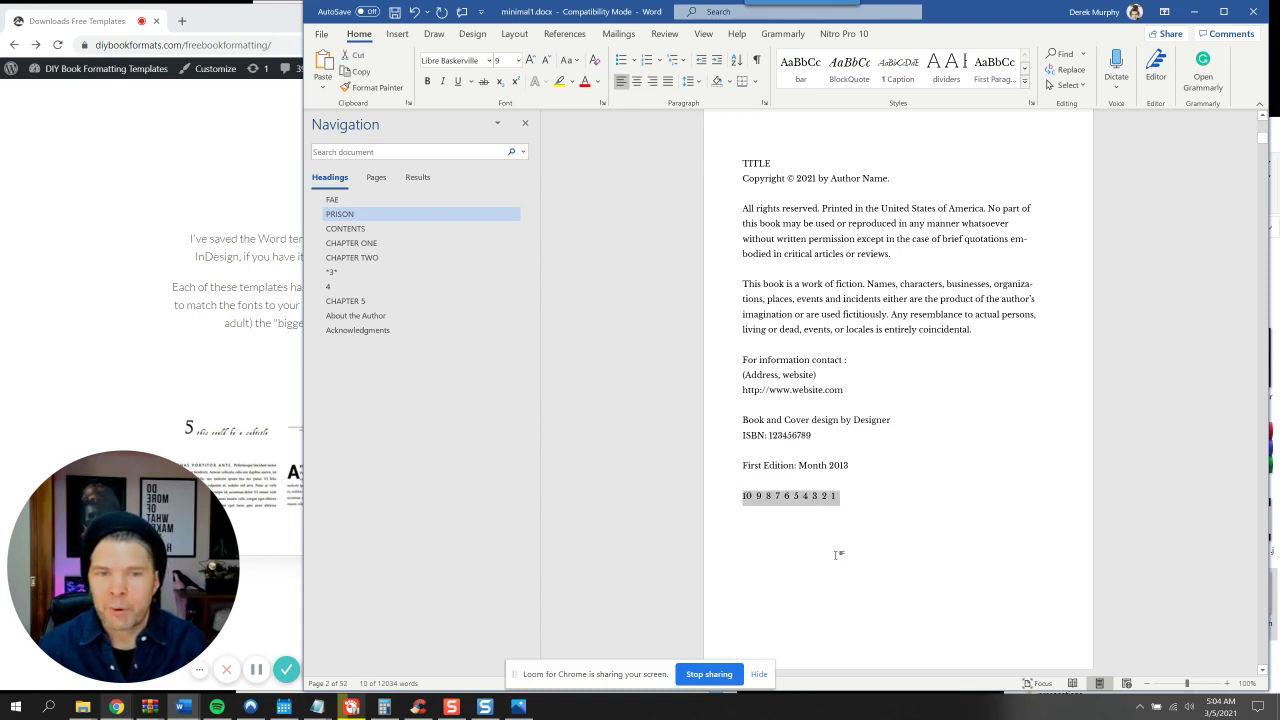
left_click(864, 505)
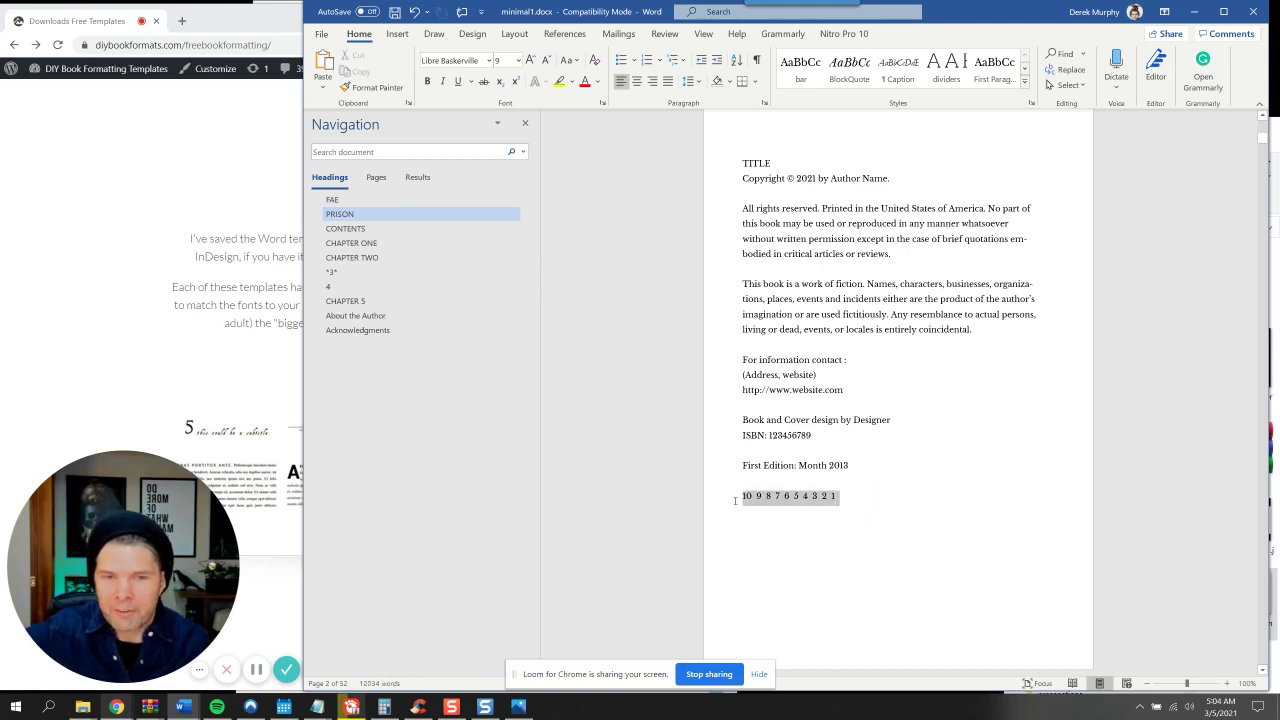
left_click(842, 508)
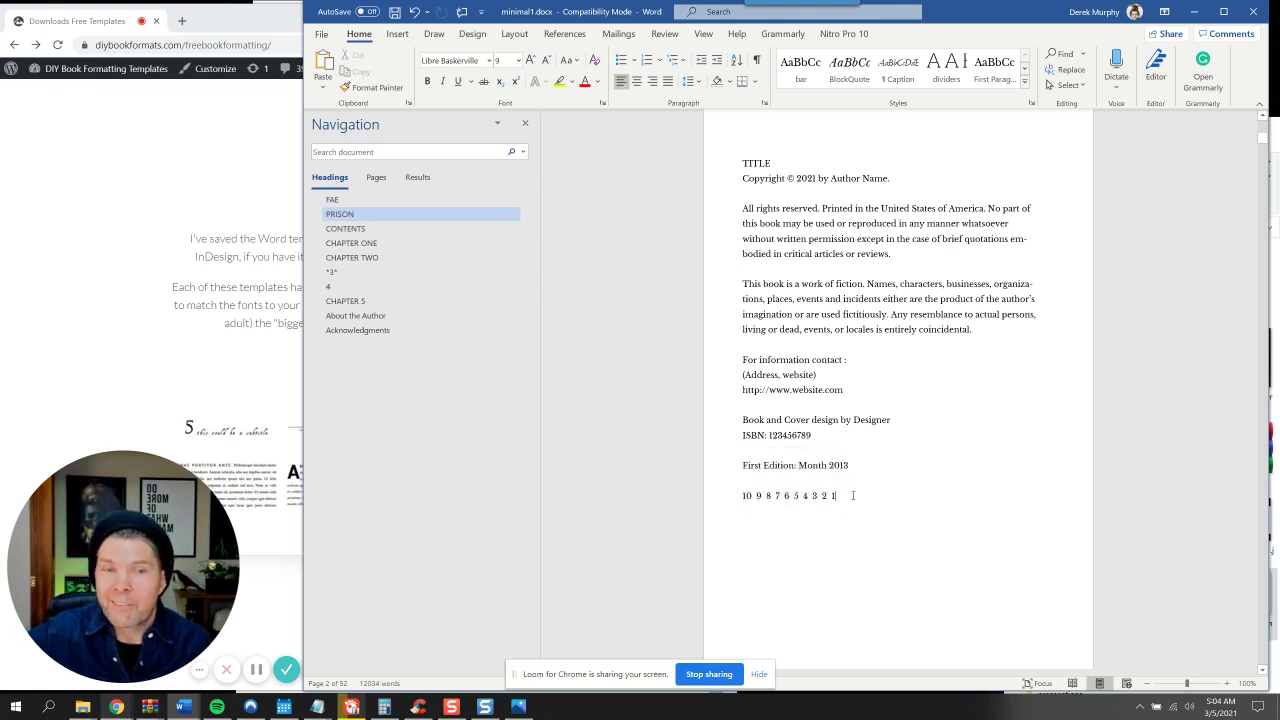
key("BackSpace")
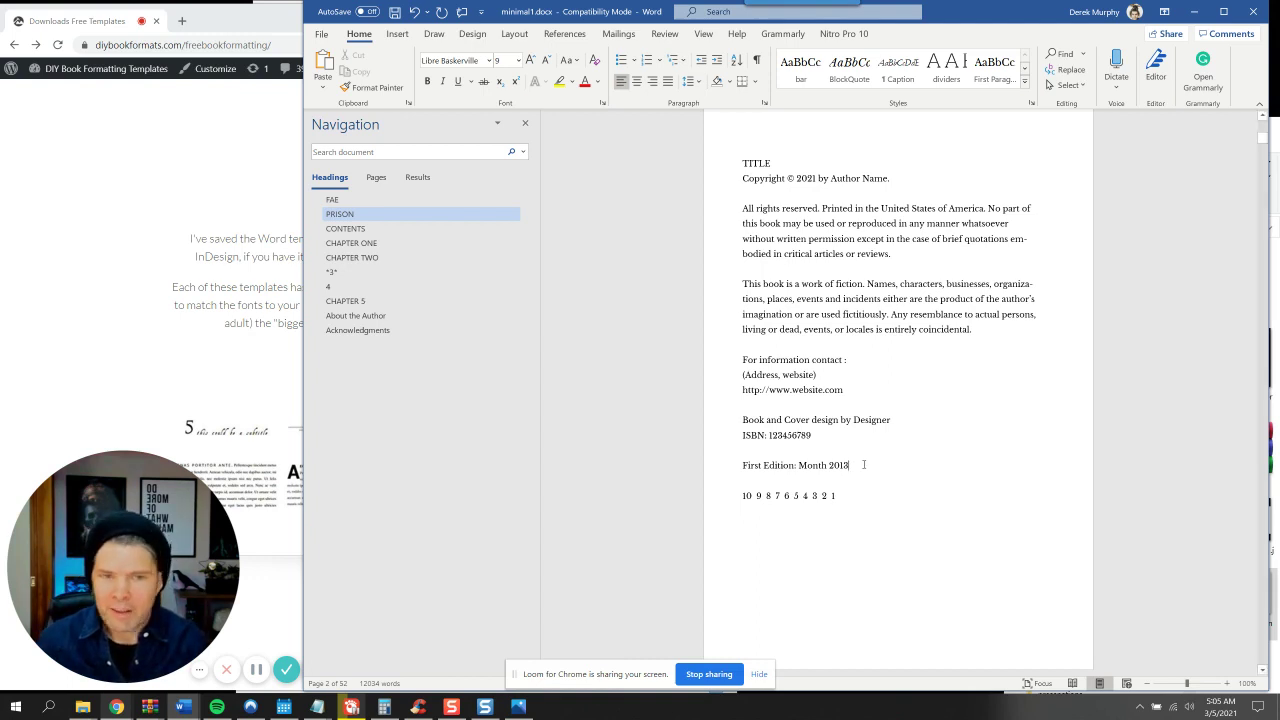
key("BackSpace")
key("BackSpace")
type("21")
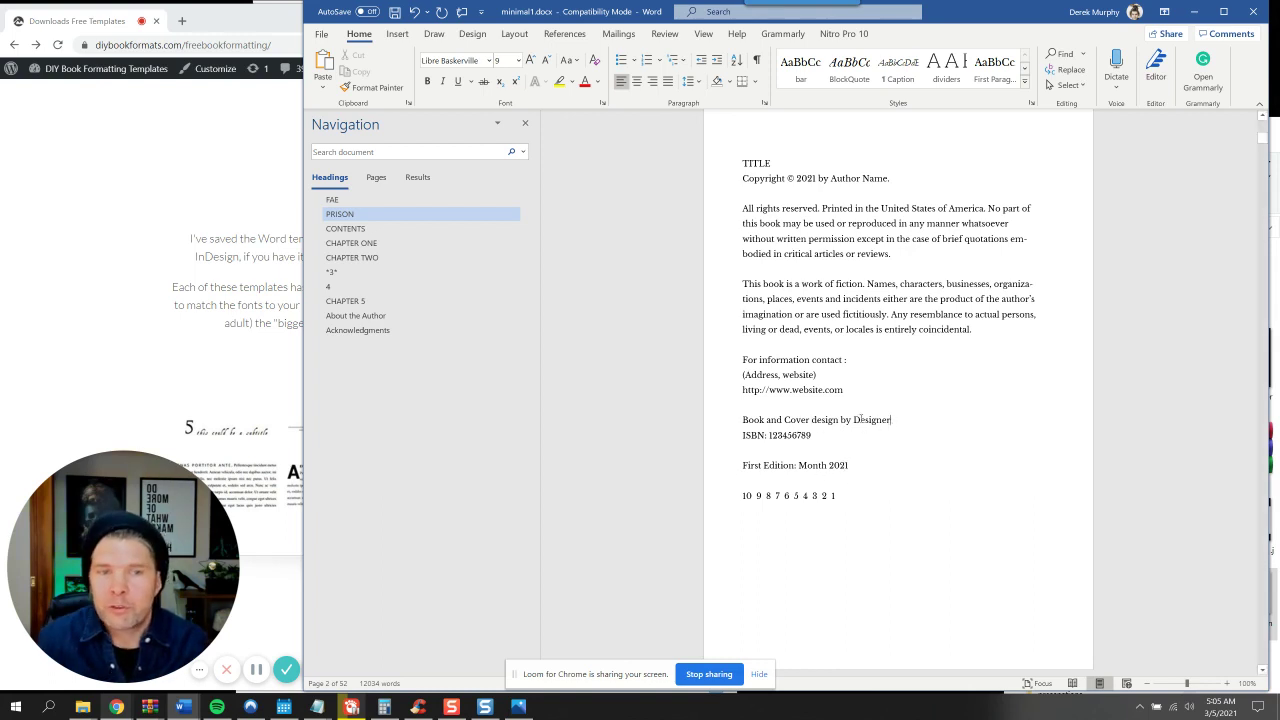
left_click_drag(893, 420, 742, 420)
left_click(900, 420)
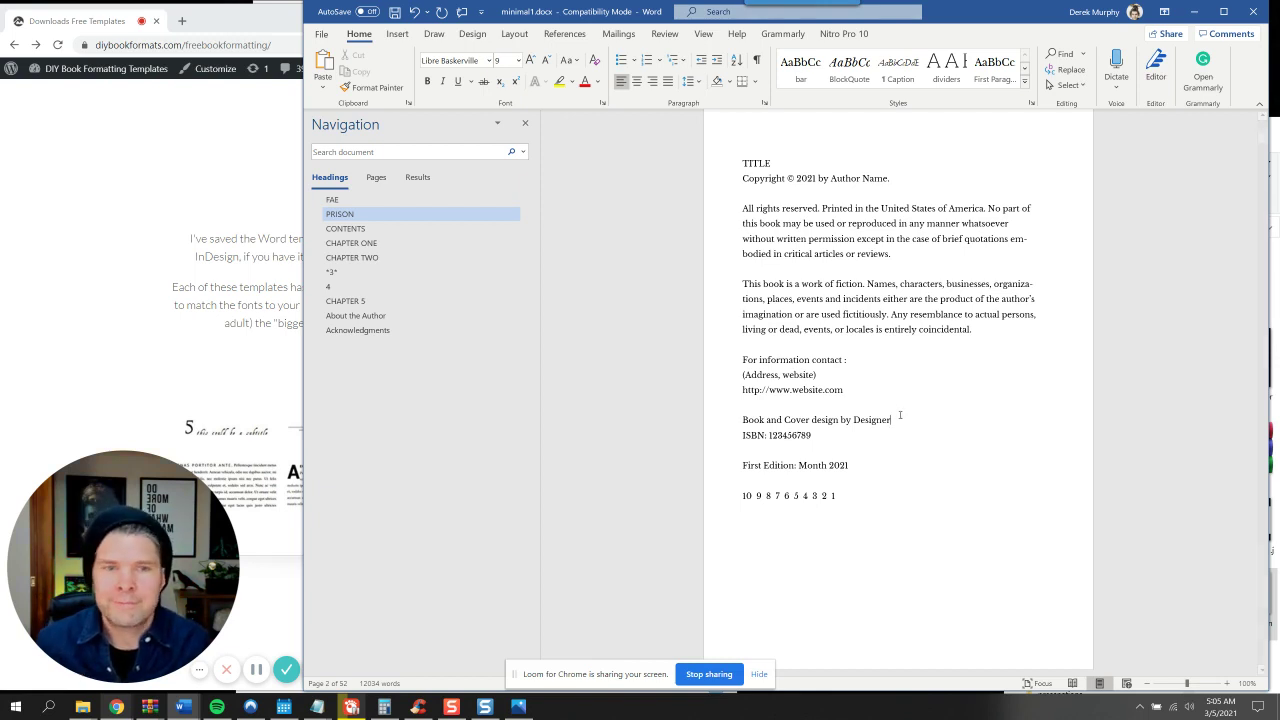
left_click_drag(845, 389, 792, 389)
type("w")
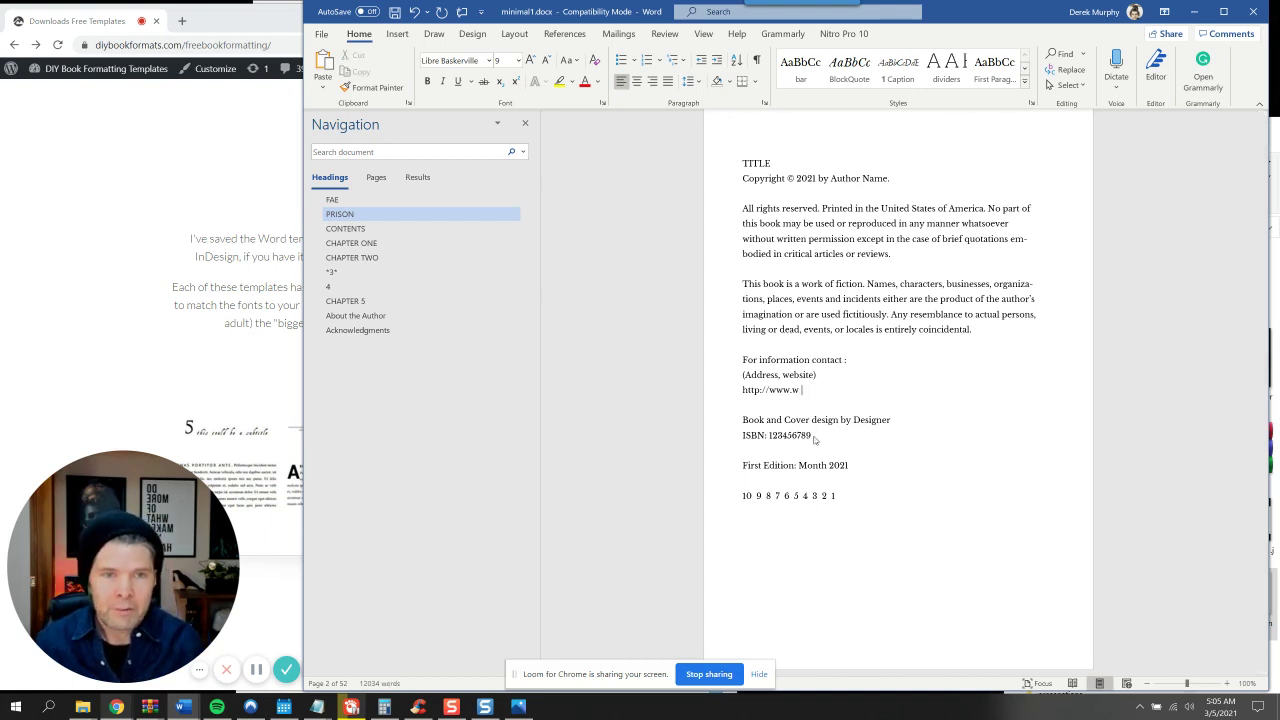
key("BackSpace")
type("urbanepi")
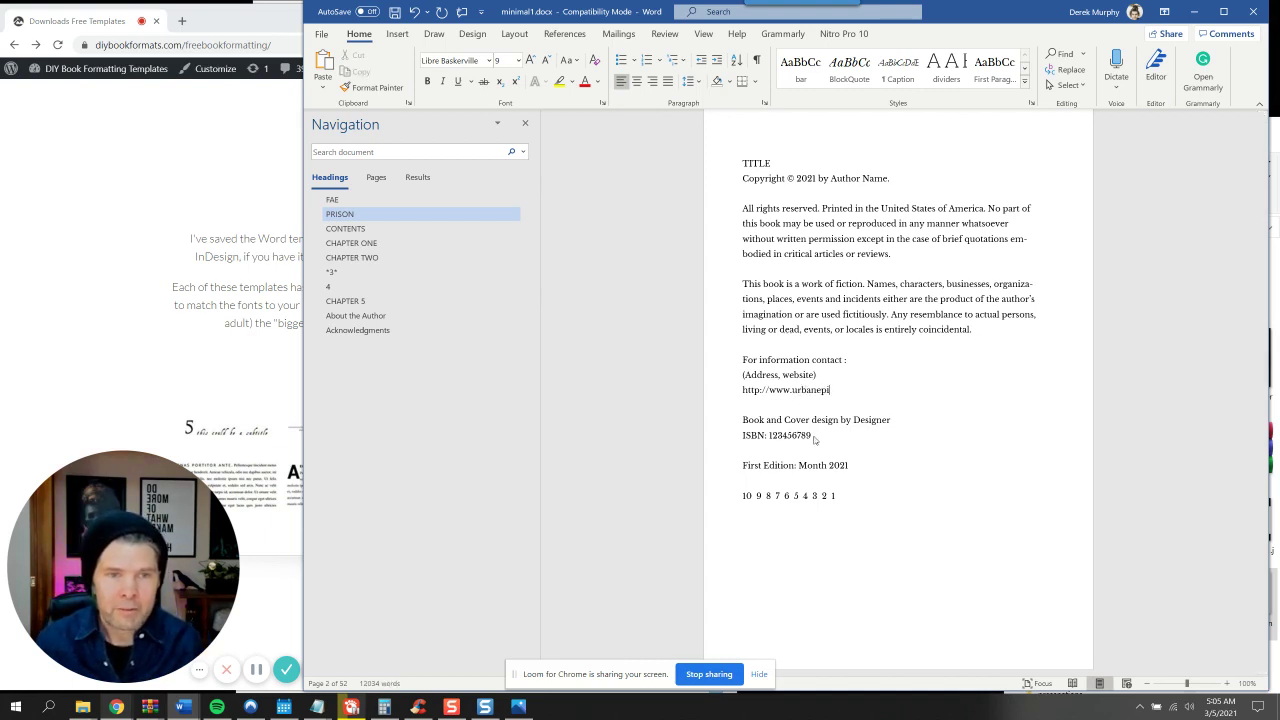
type("cs.com")
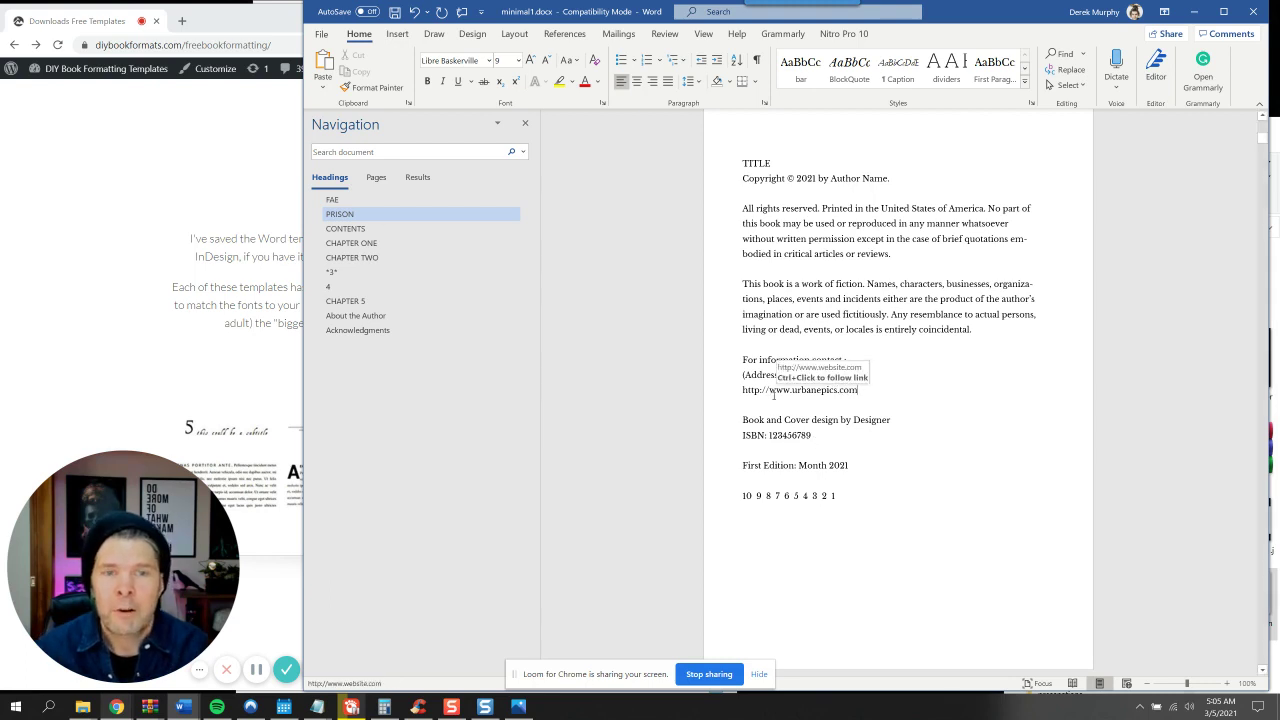
left_click_drag(770, 390, 742, 390)
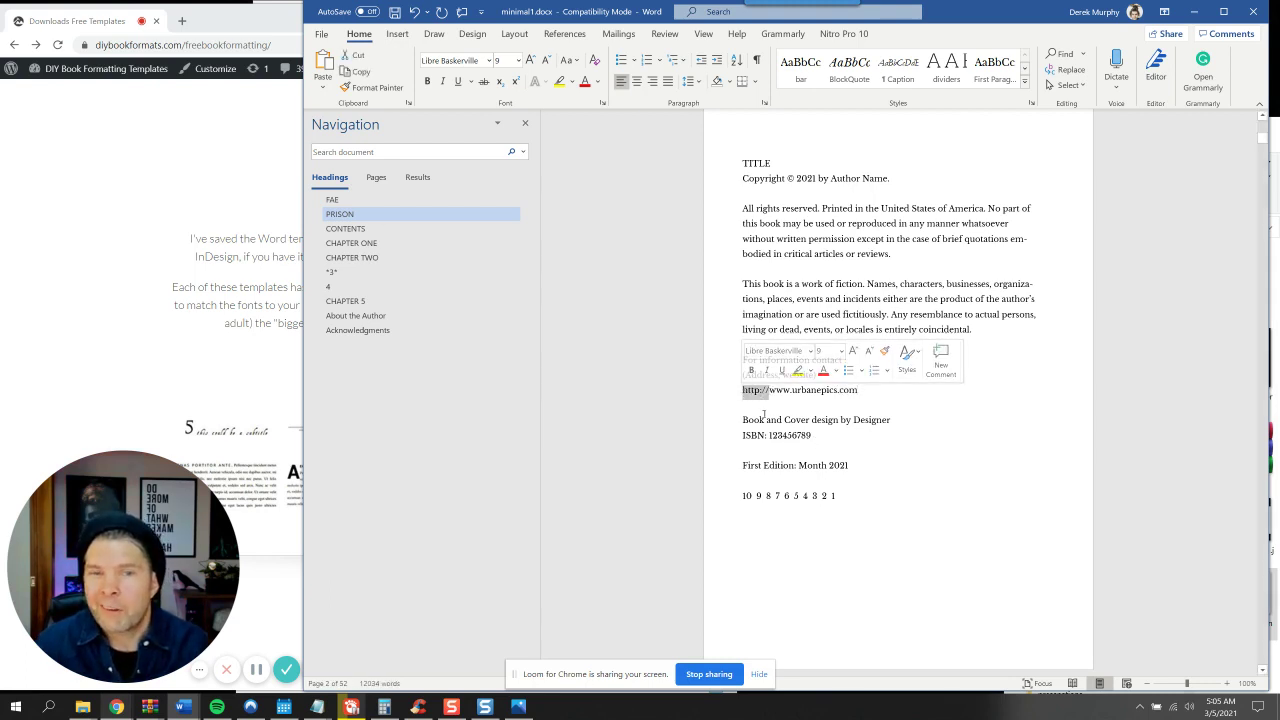
key("Delete")
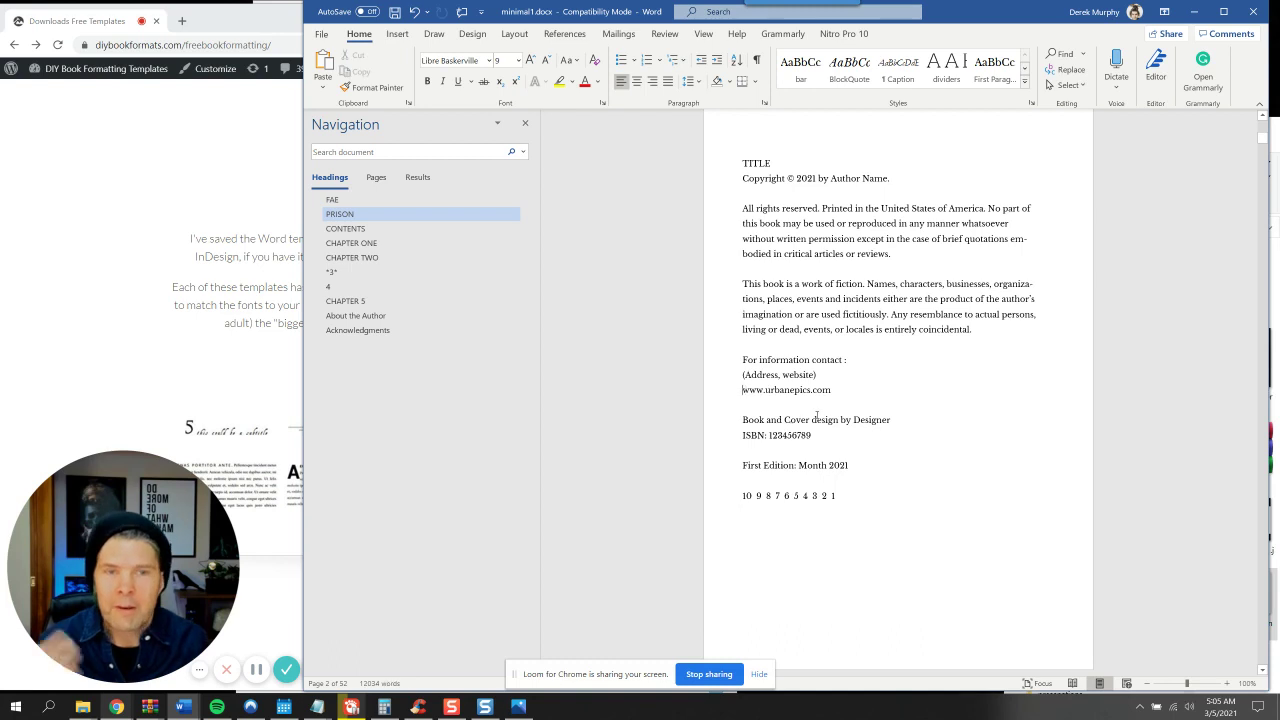
left_click_drag(833, 390, 742, 391)
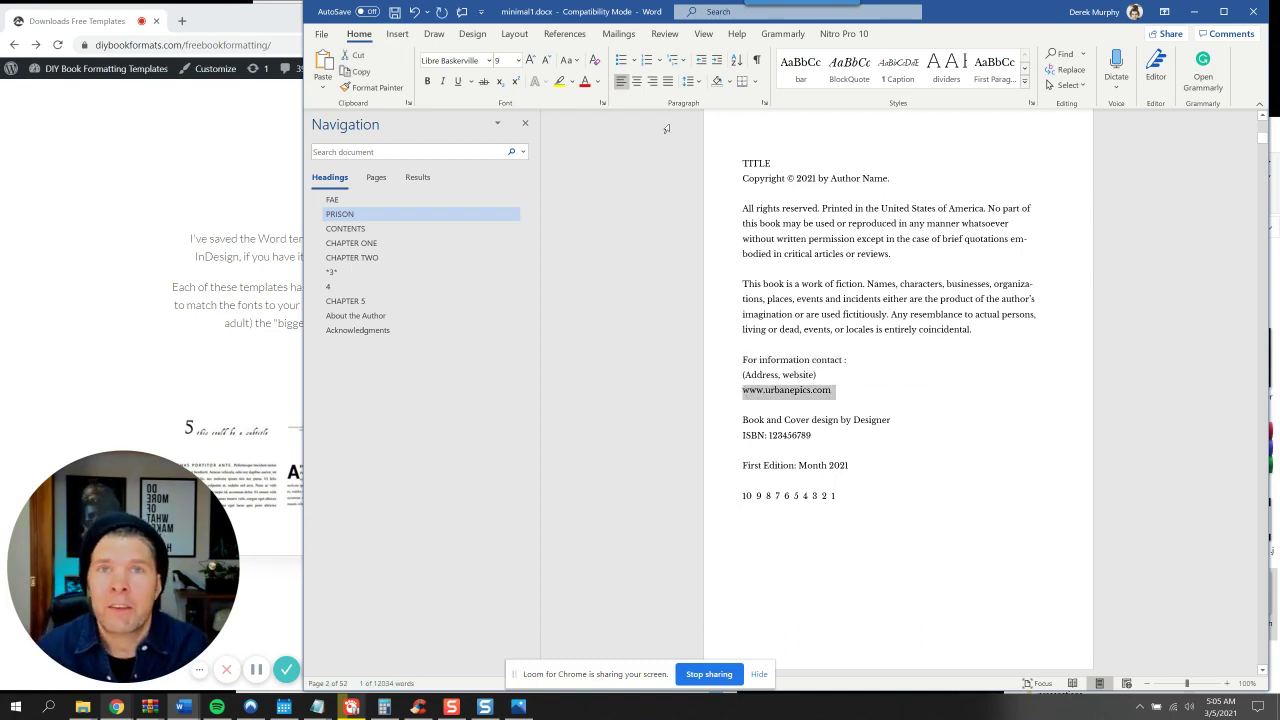
left_click(401, 38)
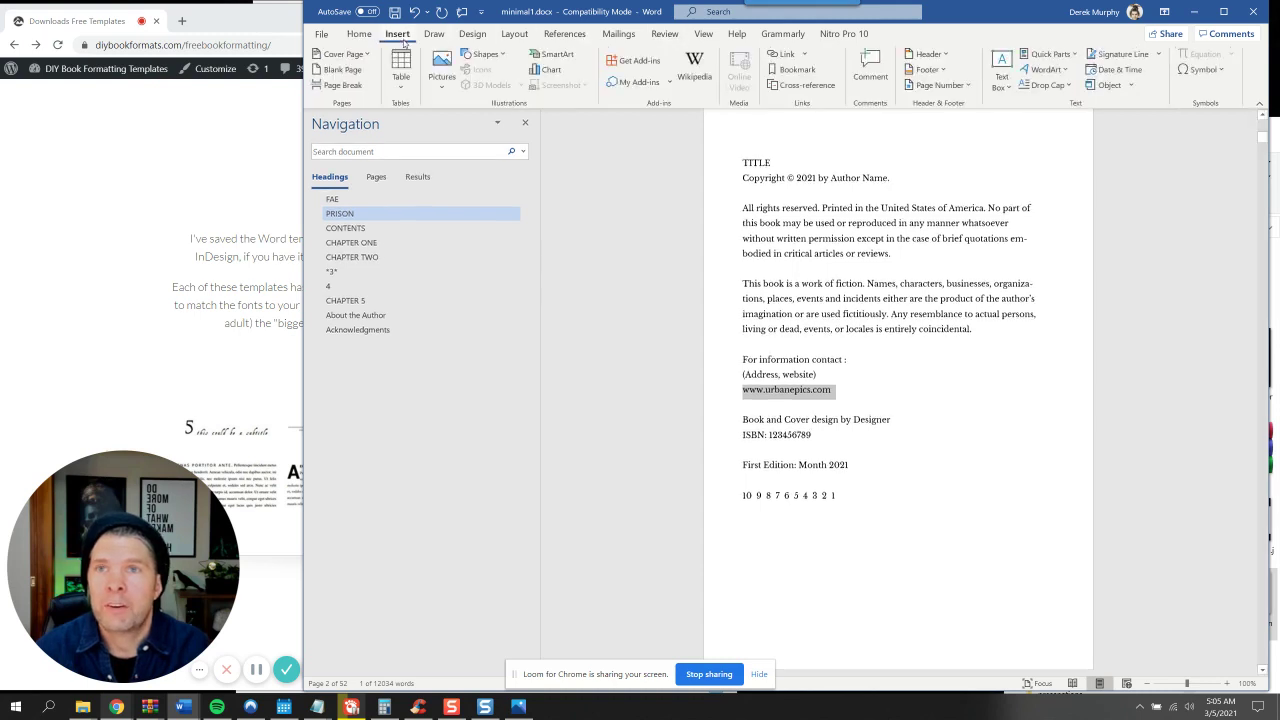
left_click(786, 53)
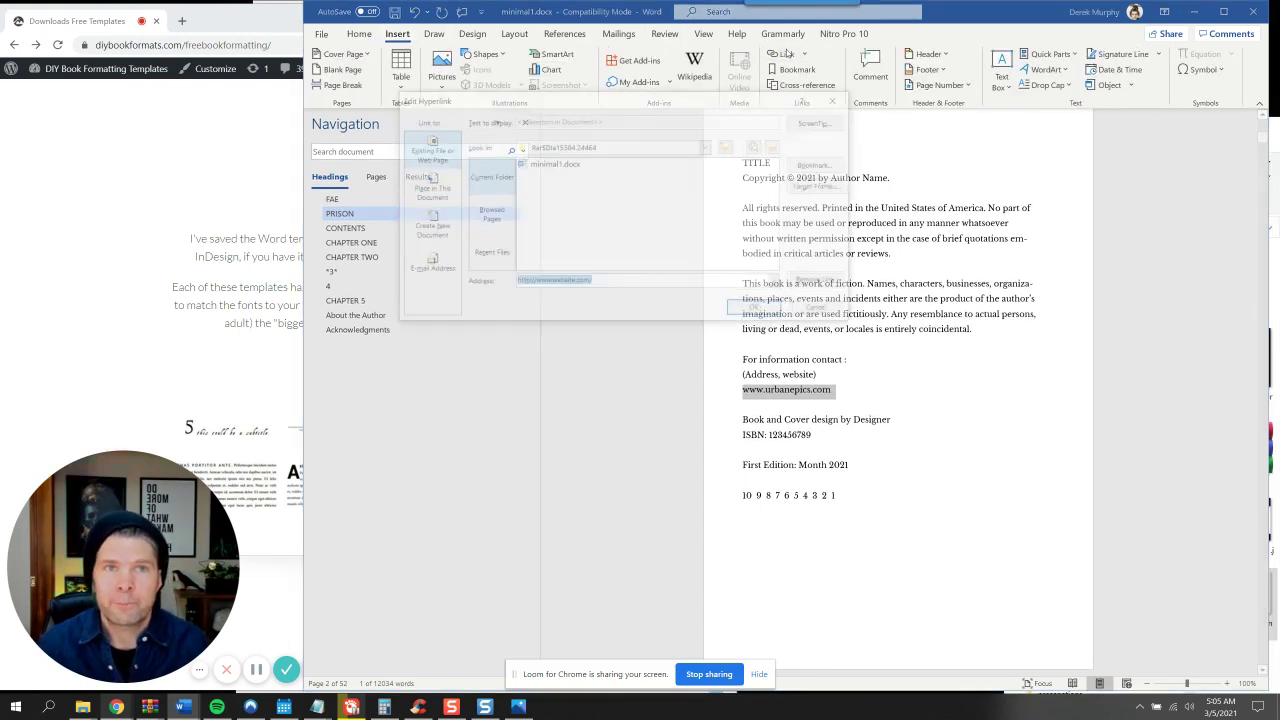
left_click(630, 282)
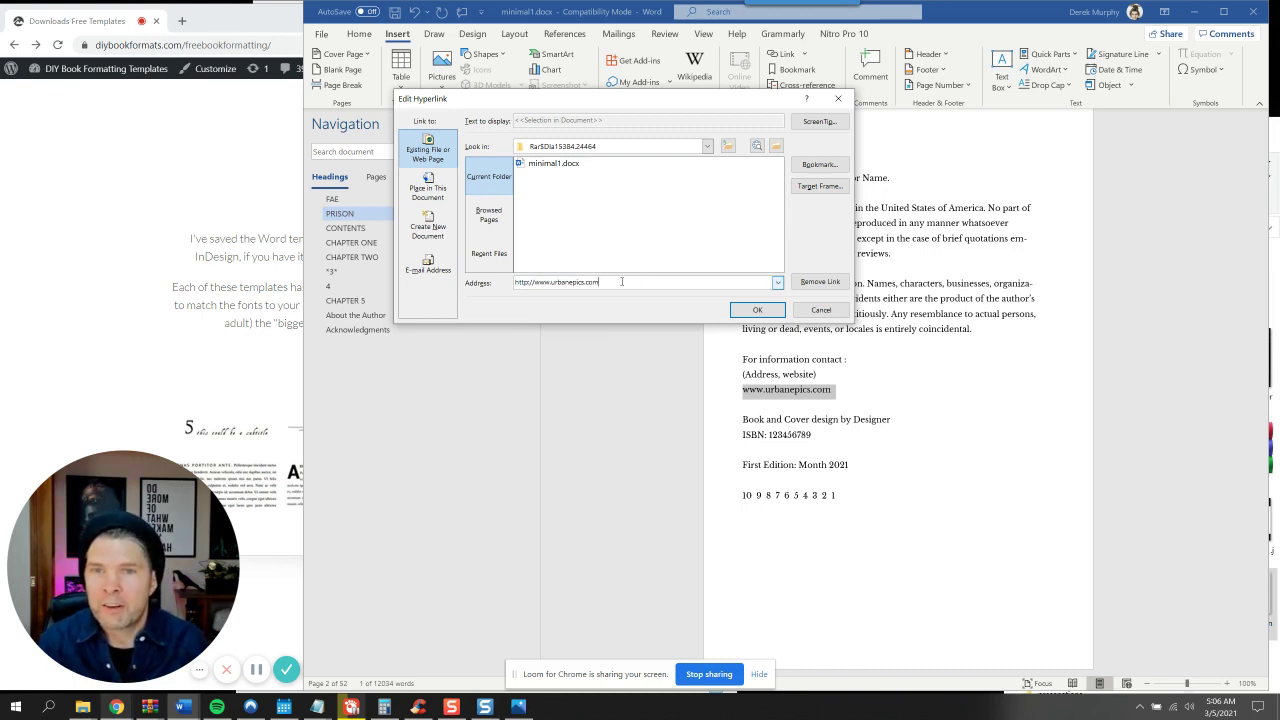
left_click(757, 310)
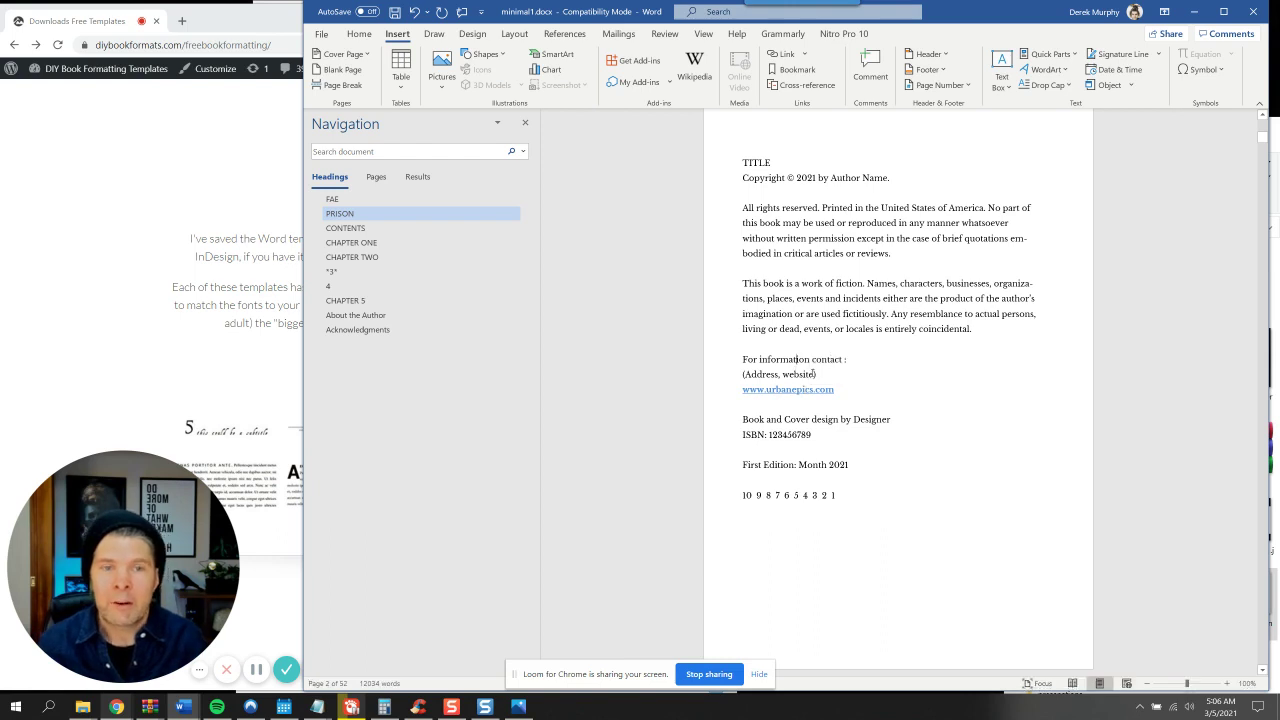
left_click_drag(845, 372, 742, 374)
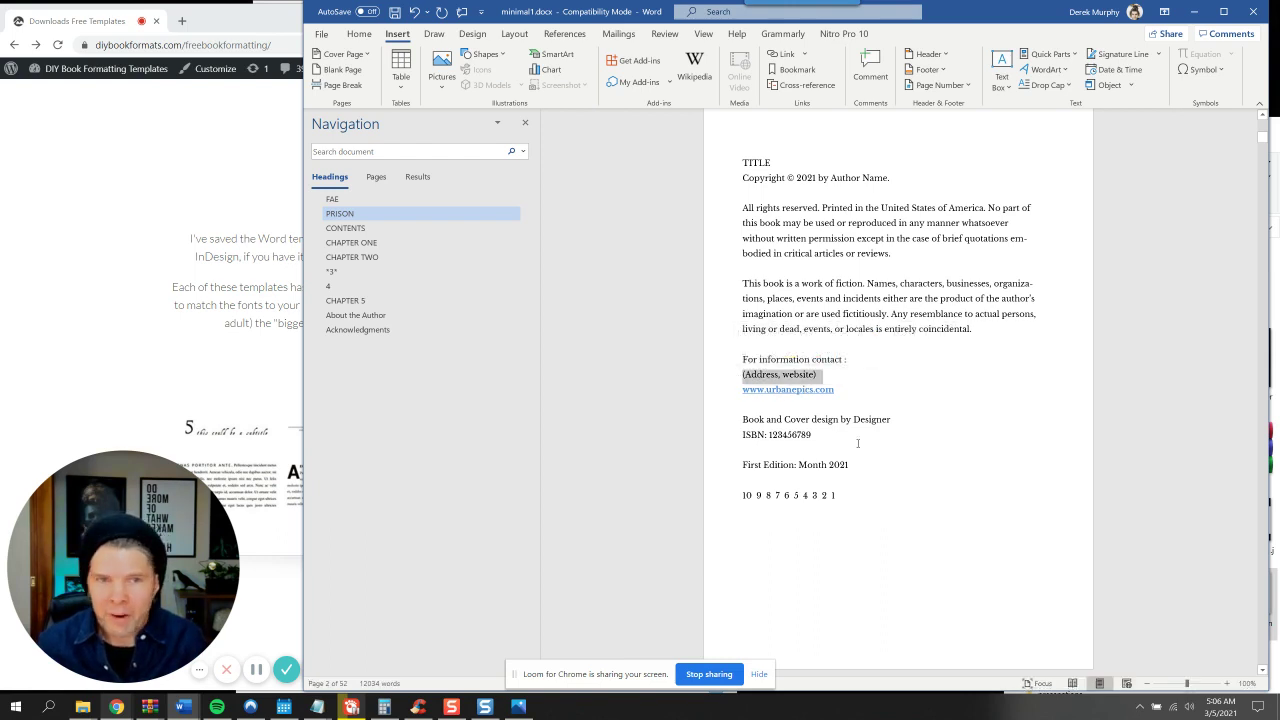
key("Delete")
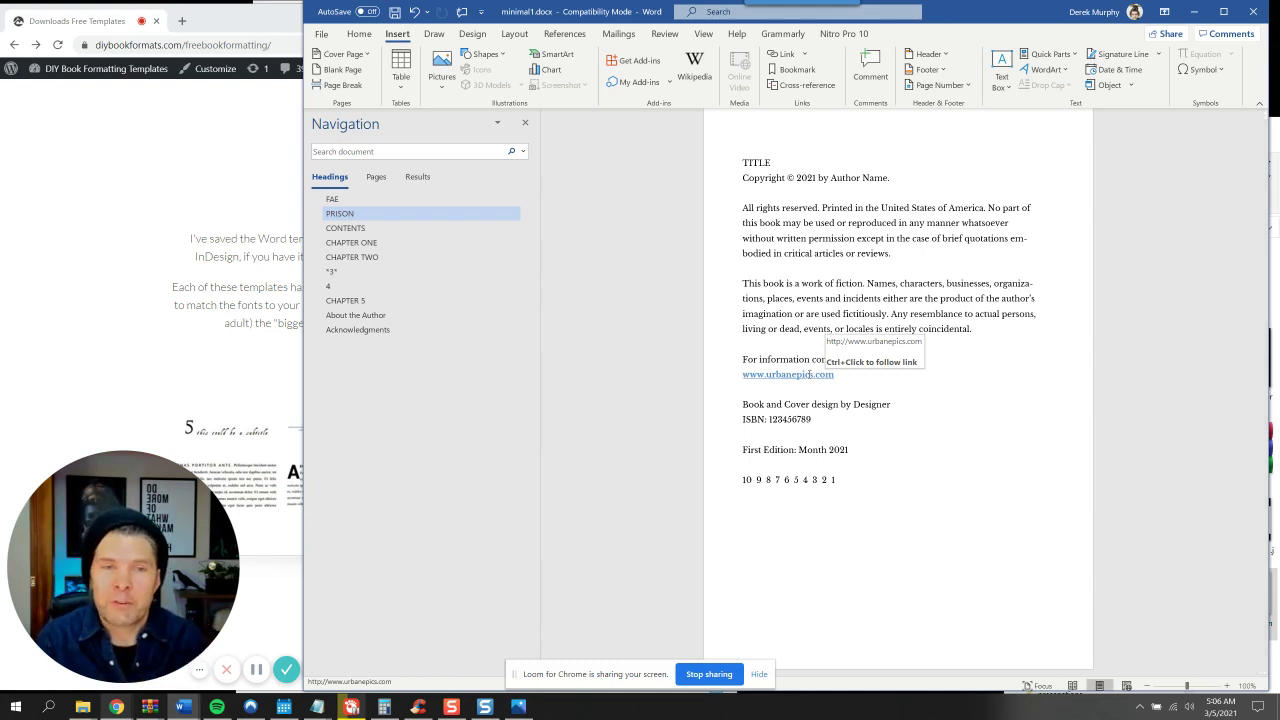
Hyperlink the Urban Epics logo picture on the title page to the copied publisher web address
scroll(808, 374, "up", 5)
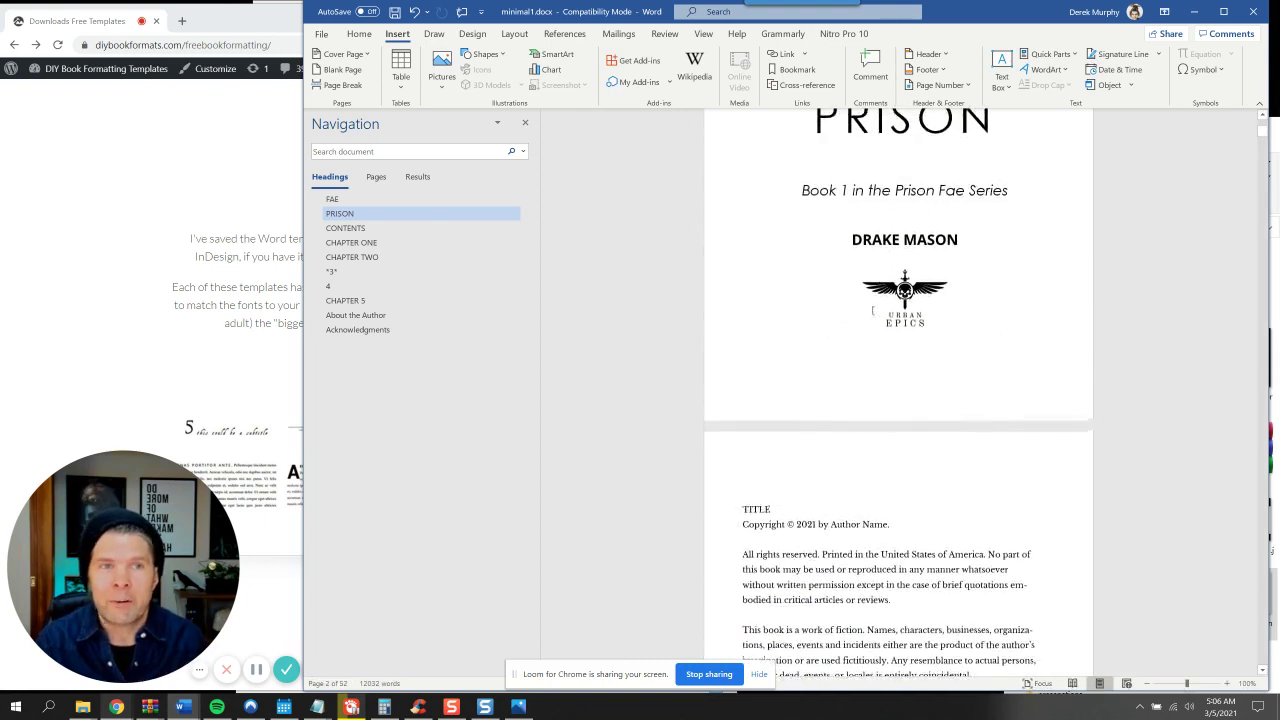
left_click(891, 298)
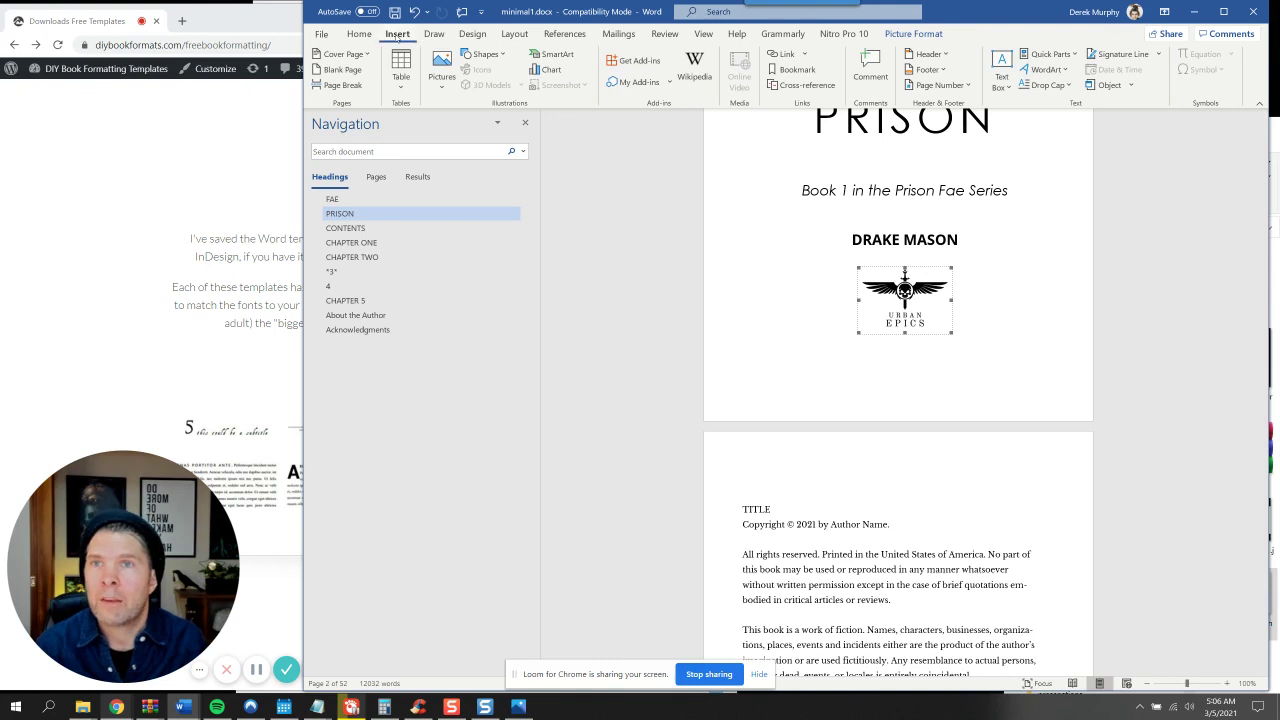
left_click(778, 54)
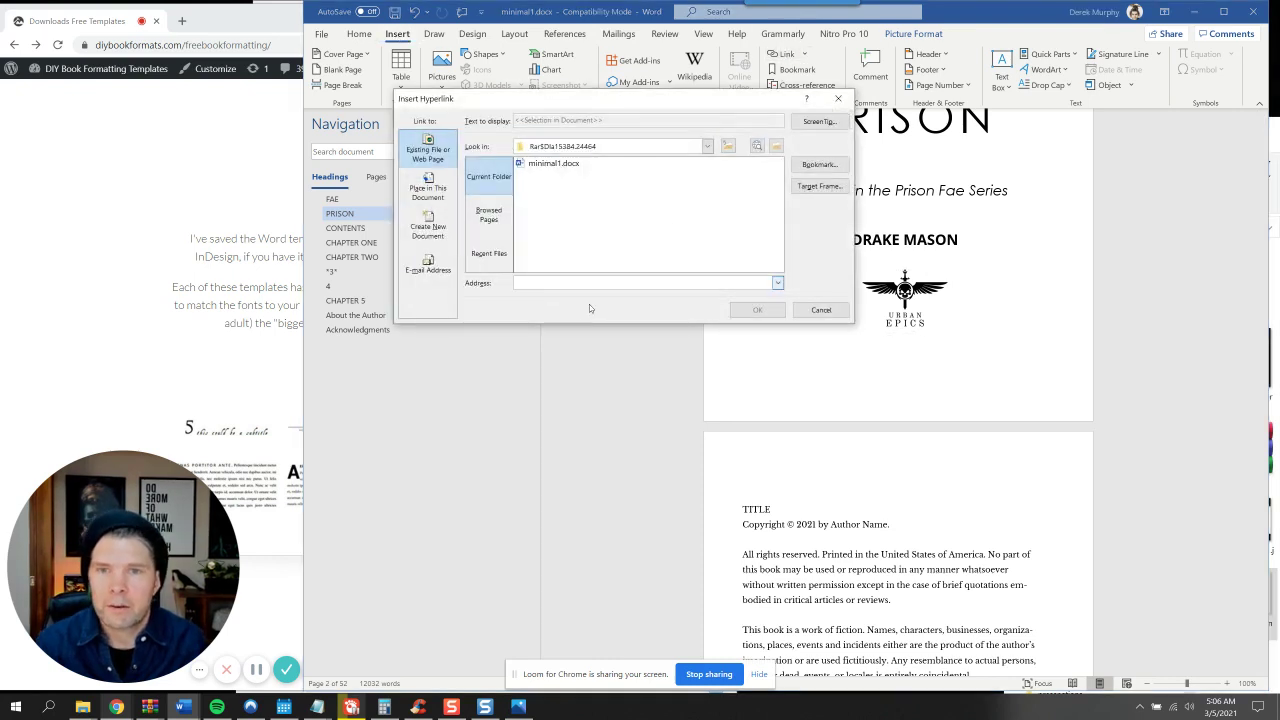
key("ctrl+v")
left_click(757, 310)
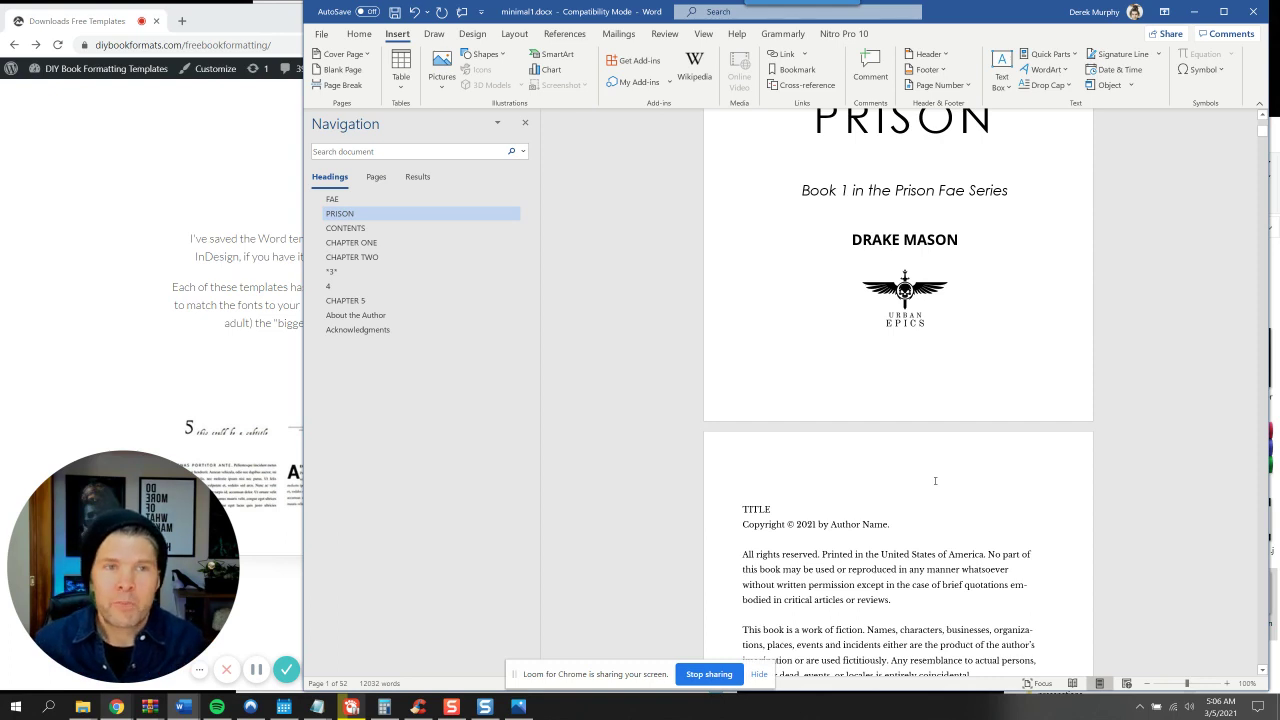
scroll(935, 481, "down", 5)
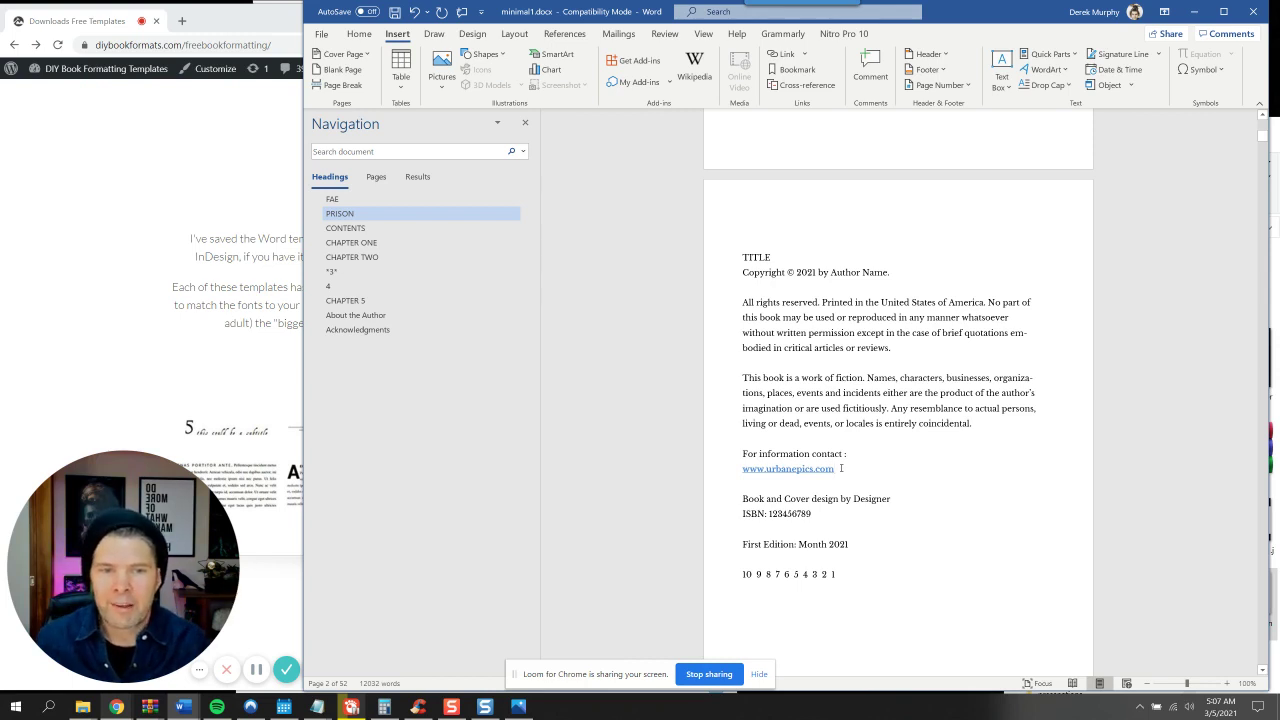
left_click_drag(841, 468, 745, 472)
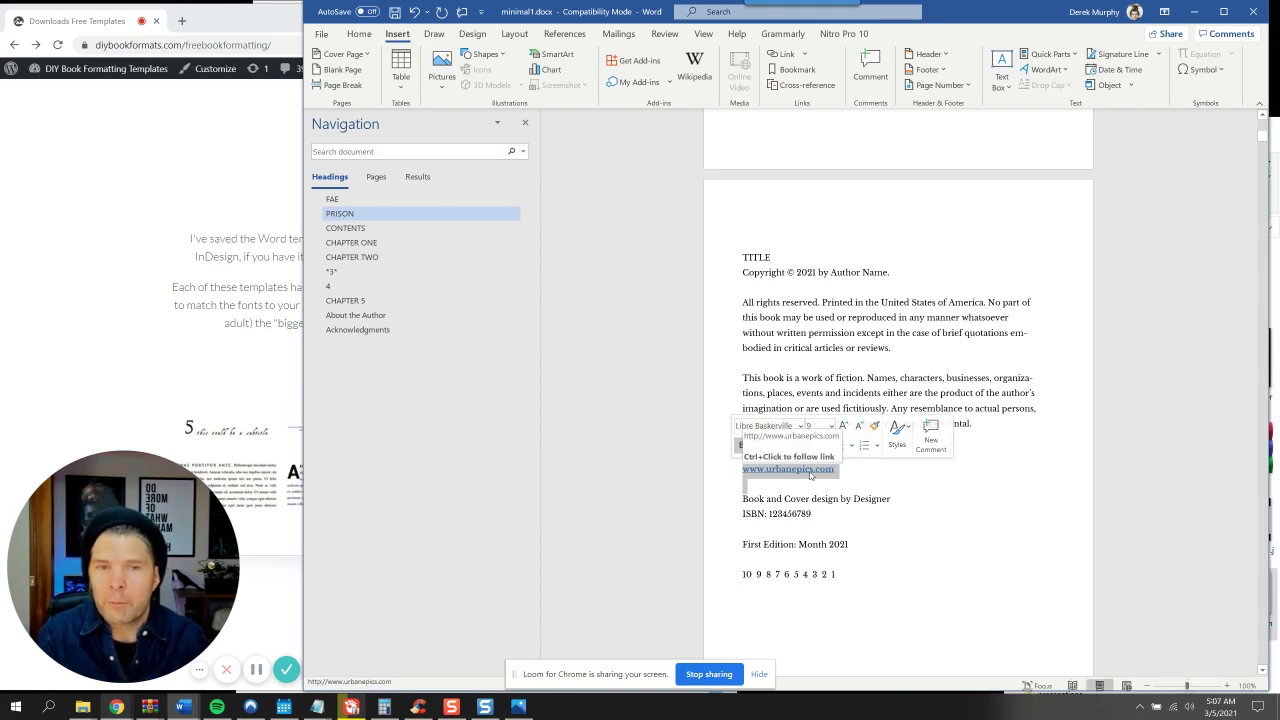
left_click(832, 523)
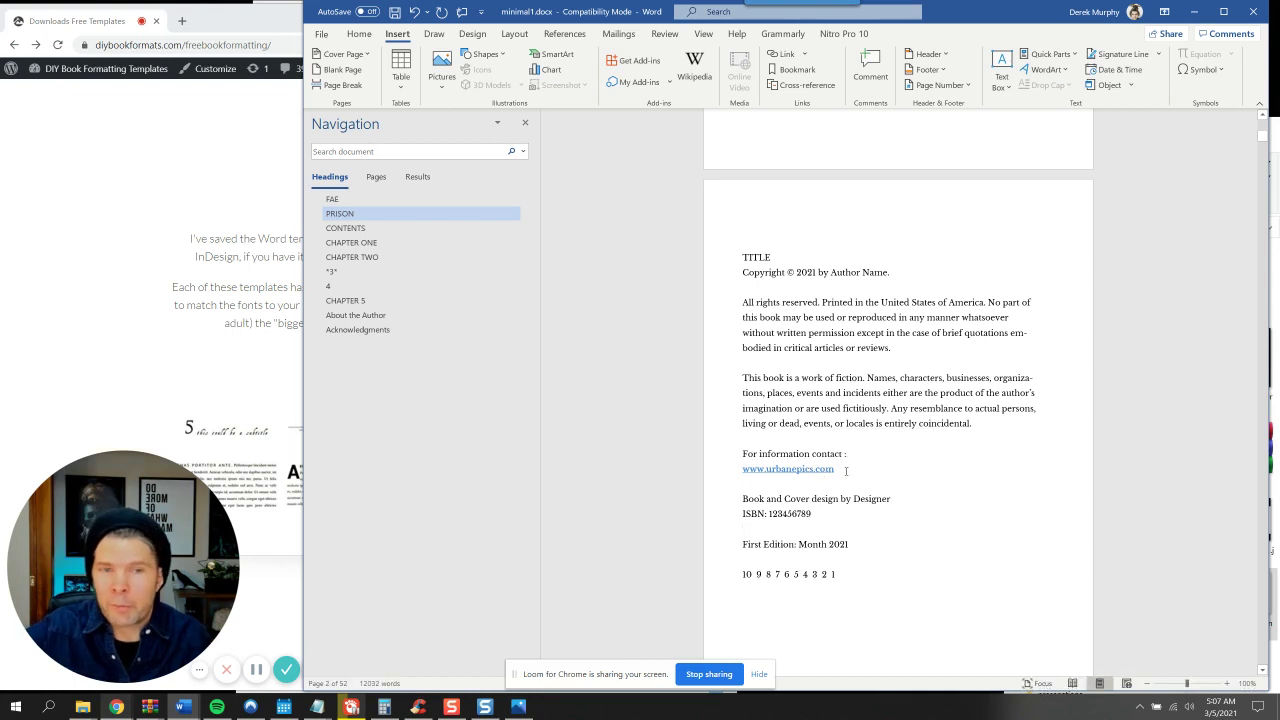
left_click_drag(846, 468, 743, 491)
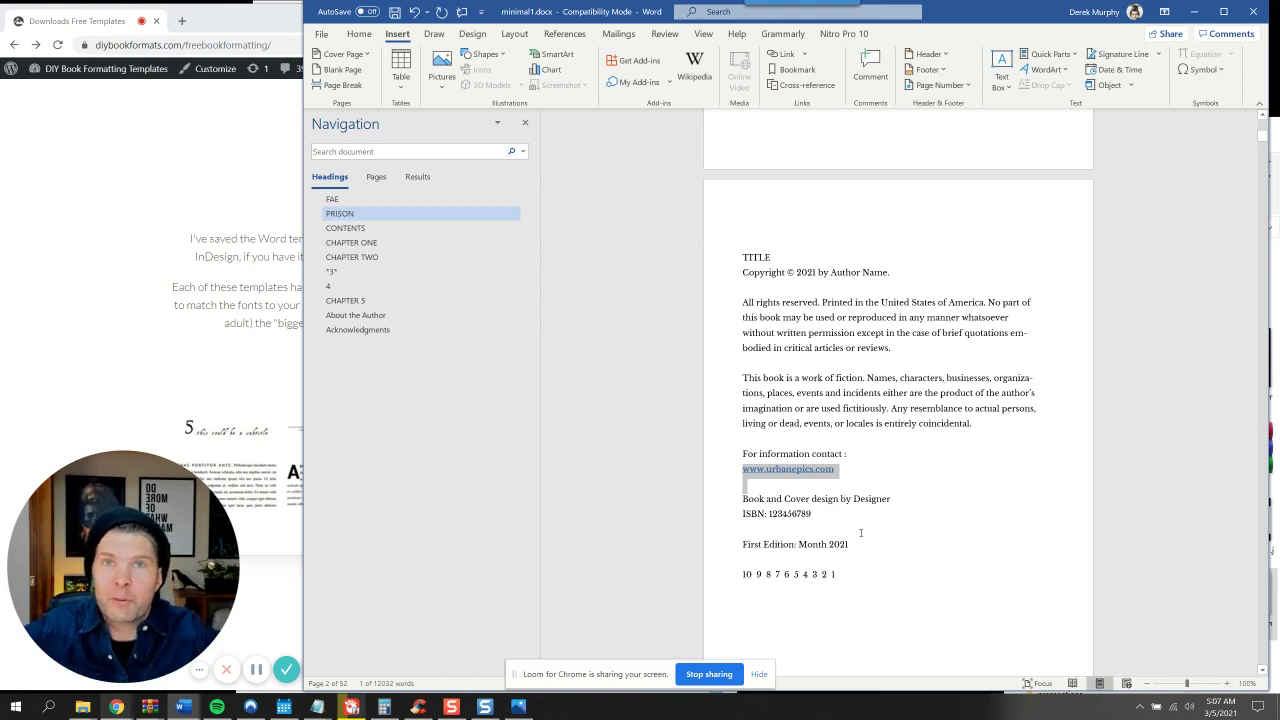
left_click(832, 531)
left_click(256, 669)
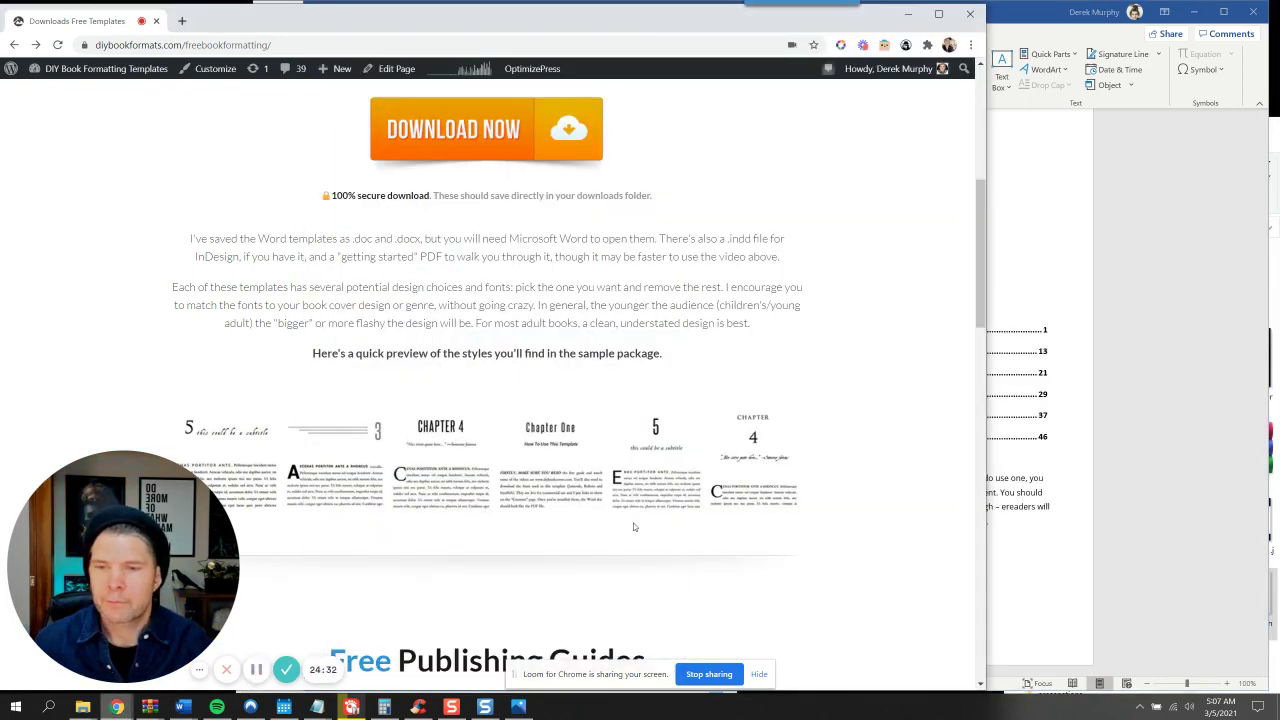
left_click(1024, 522)
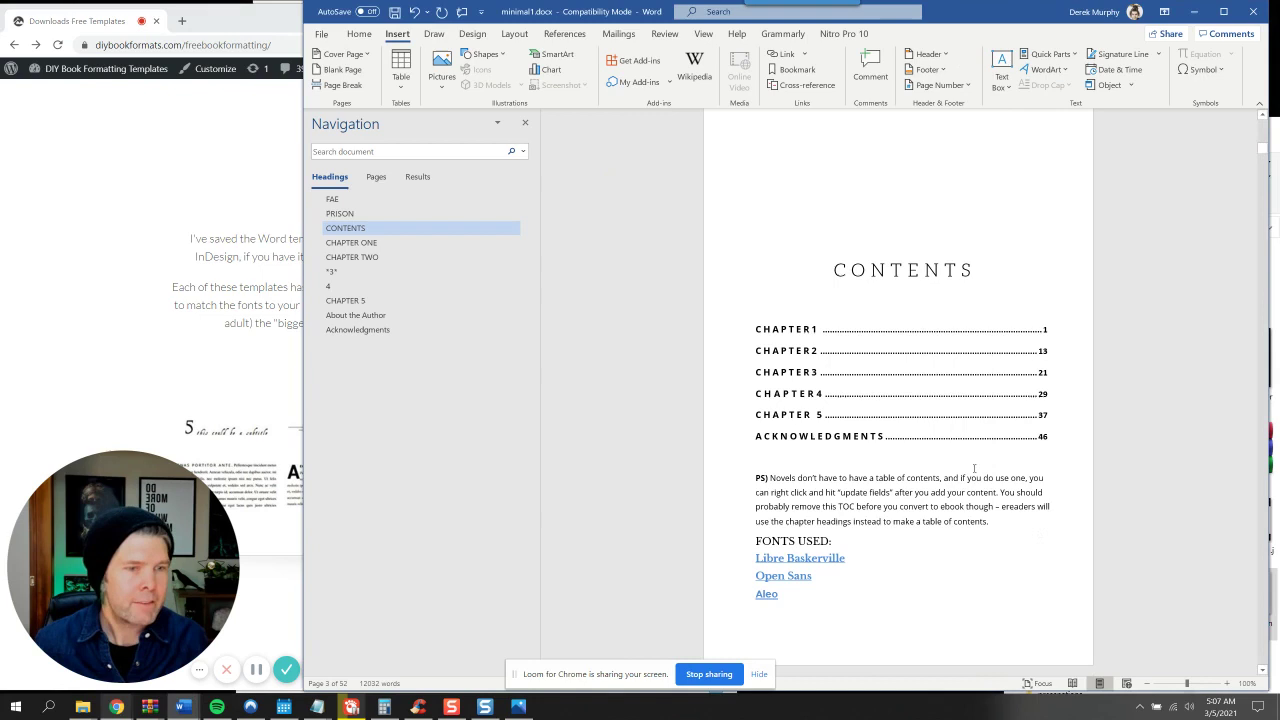
Apply the Heading 1 style to the CONTENTS title on the table of contents page
left_click(914, 281)
left_click_drag(979, 271, 826, 262)
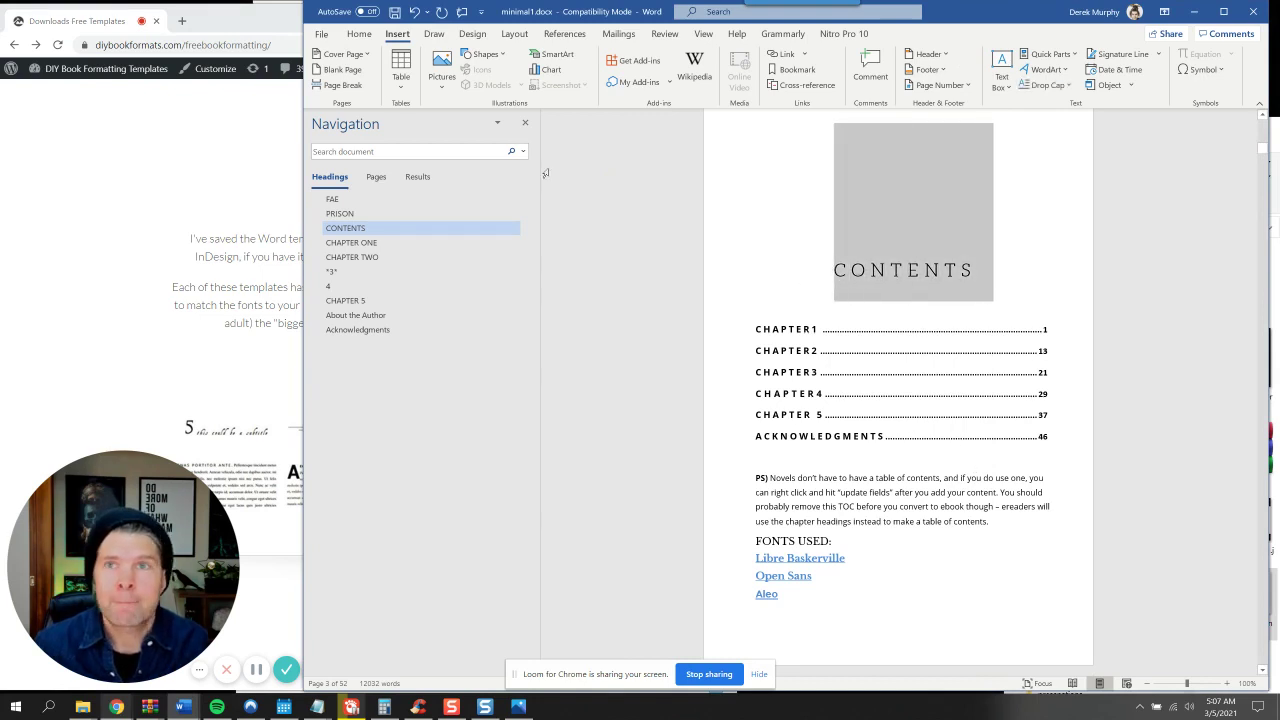
left_click(358, 33)
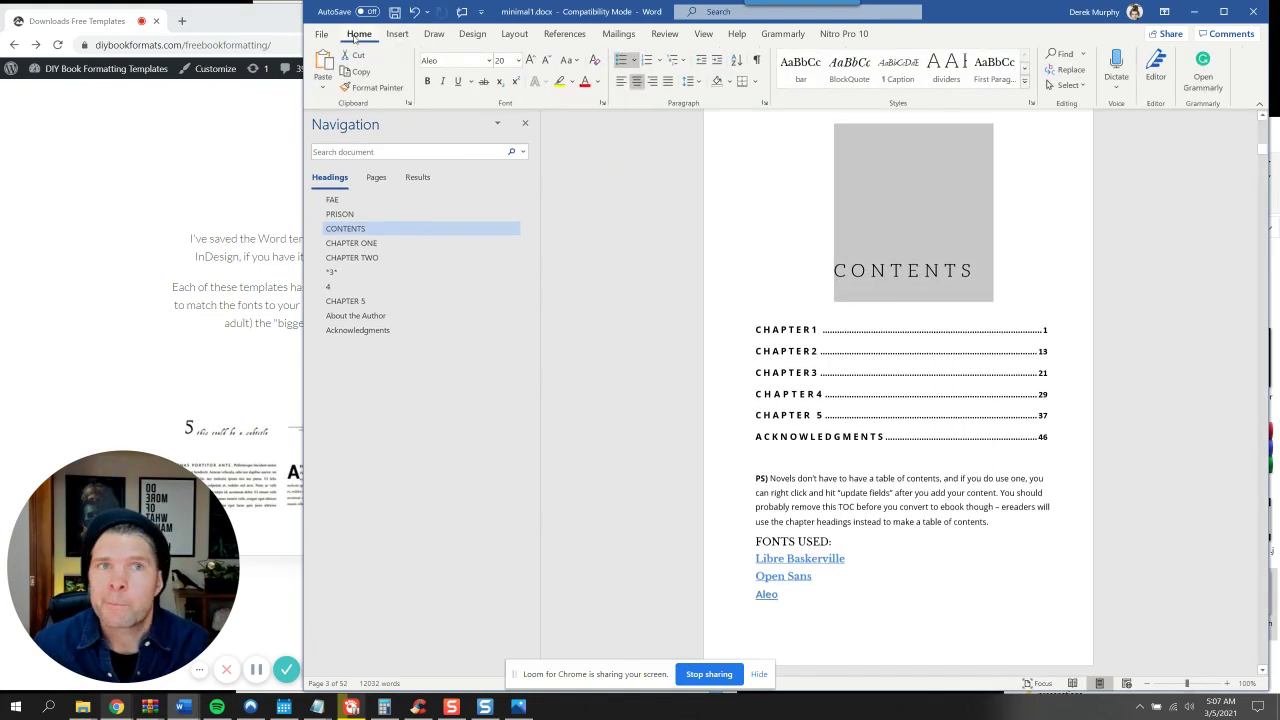
left_click(1025, 84)
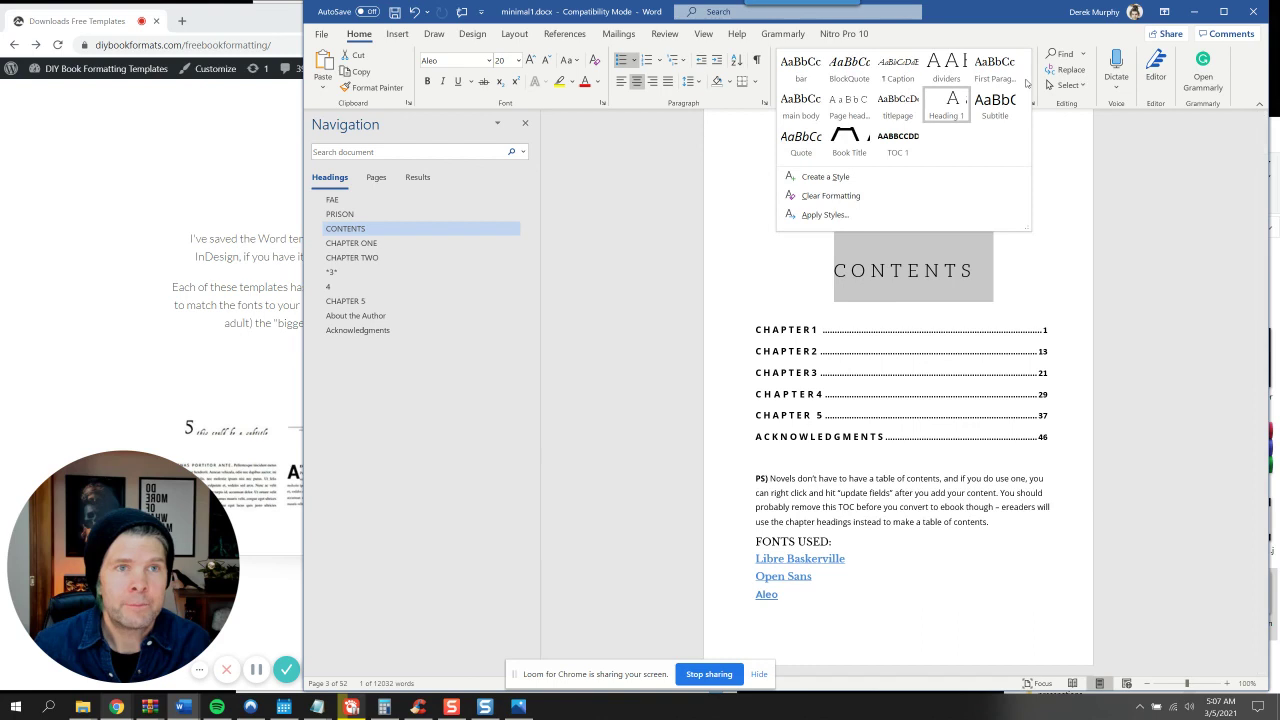
left_click(943, 112)
Look through the differently styled chapter opening pages from CHAPTER ONE to CHAPTER 5
left_click(386, 246)
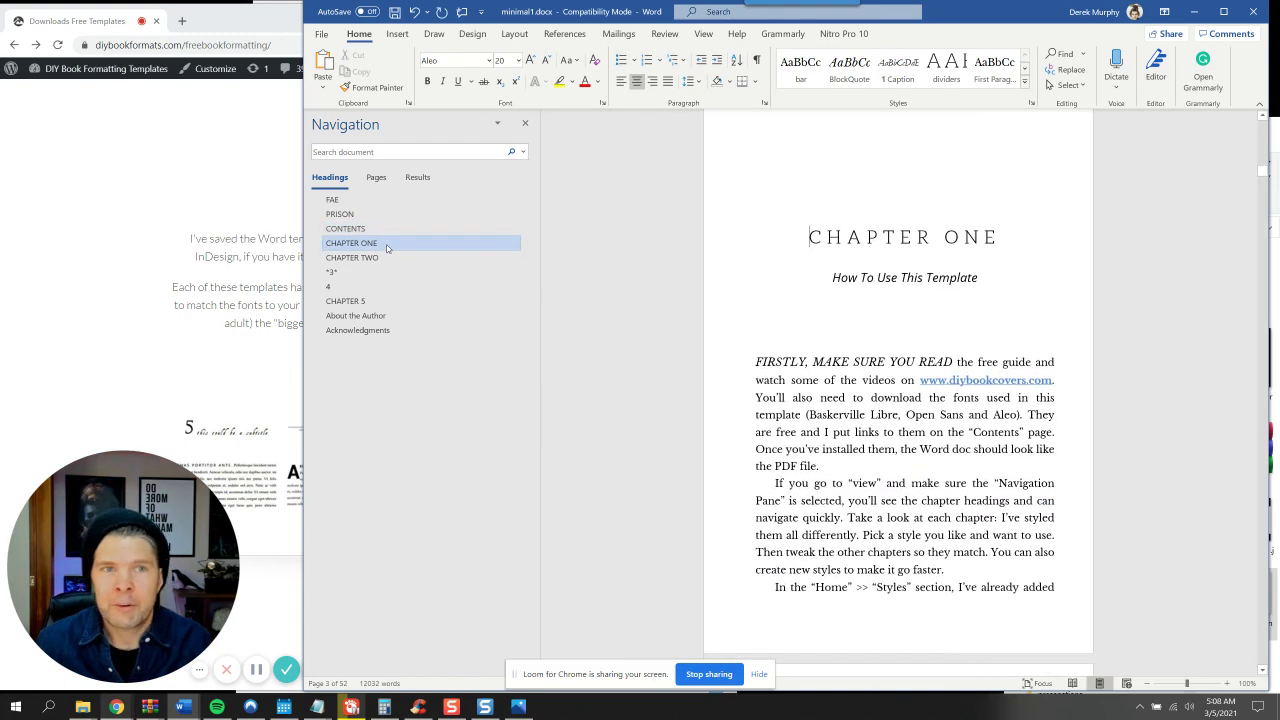
left_click(381, 260)
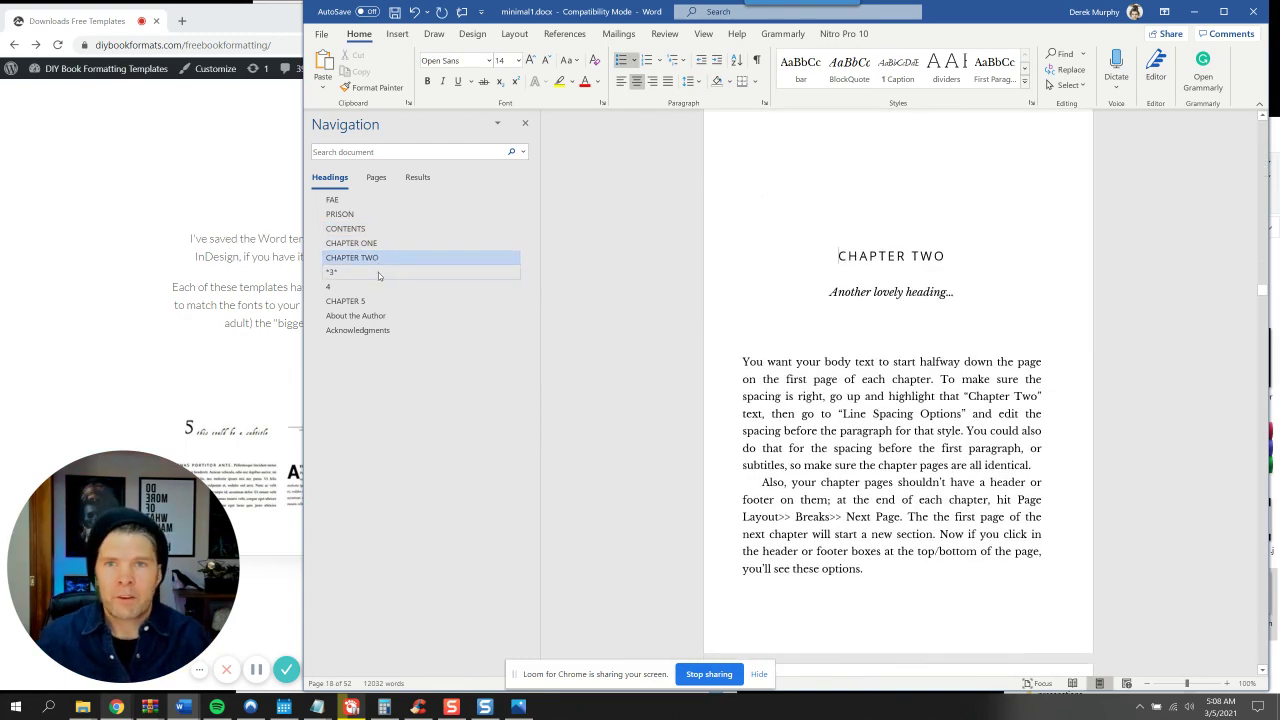
left_click(379, 273)
left_click(375, 288)
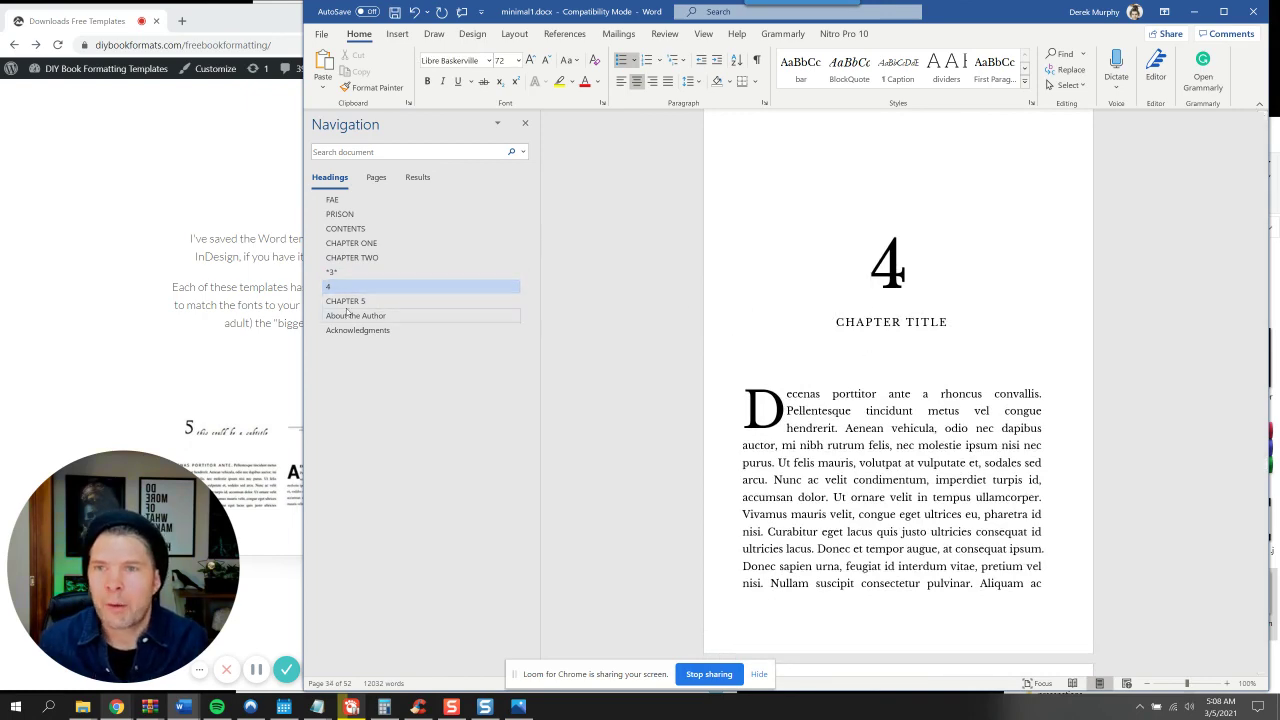
left_click(347, 302)
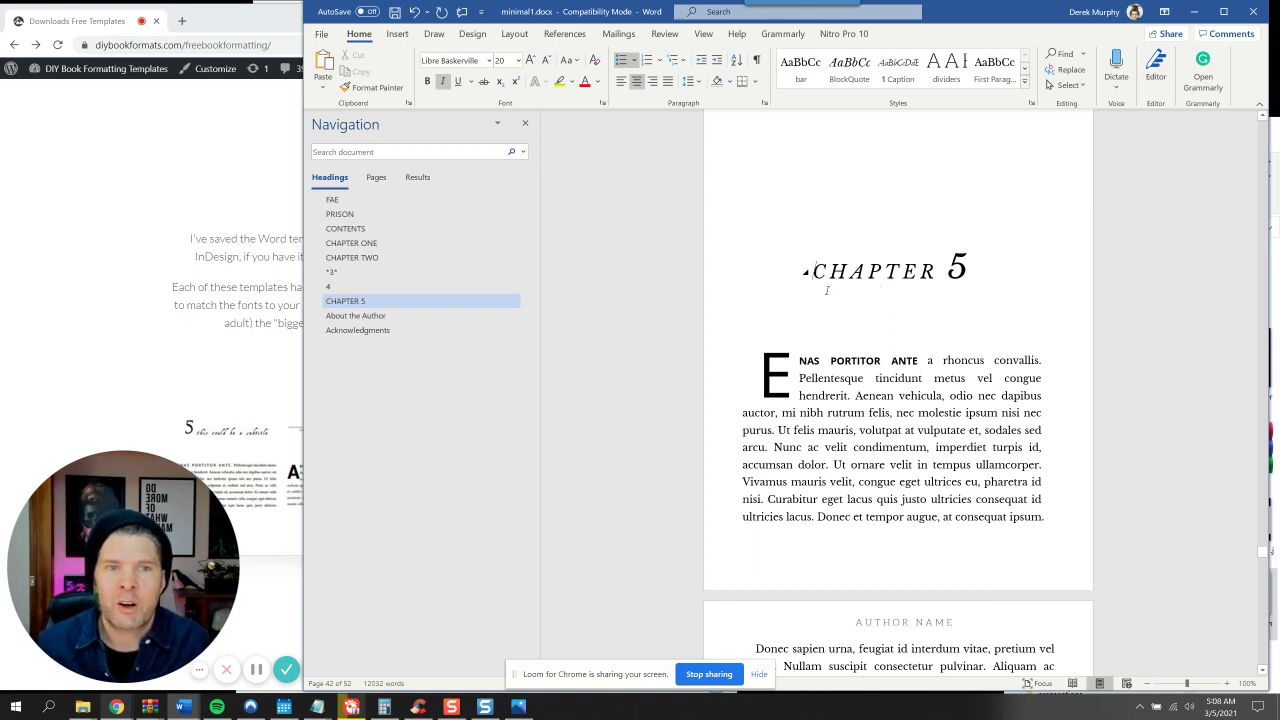
Delete the blank space above the CHAPTER 5 heading on its opening page
scroll(826, 290, "up", 2)
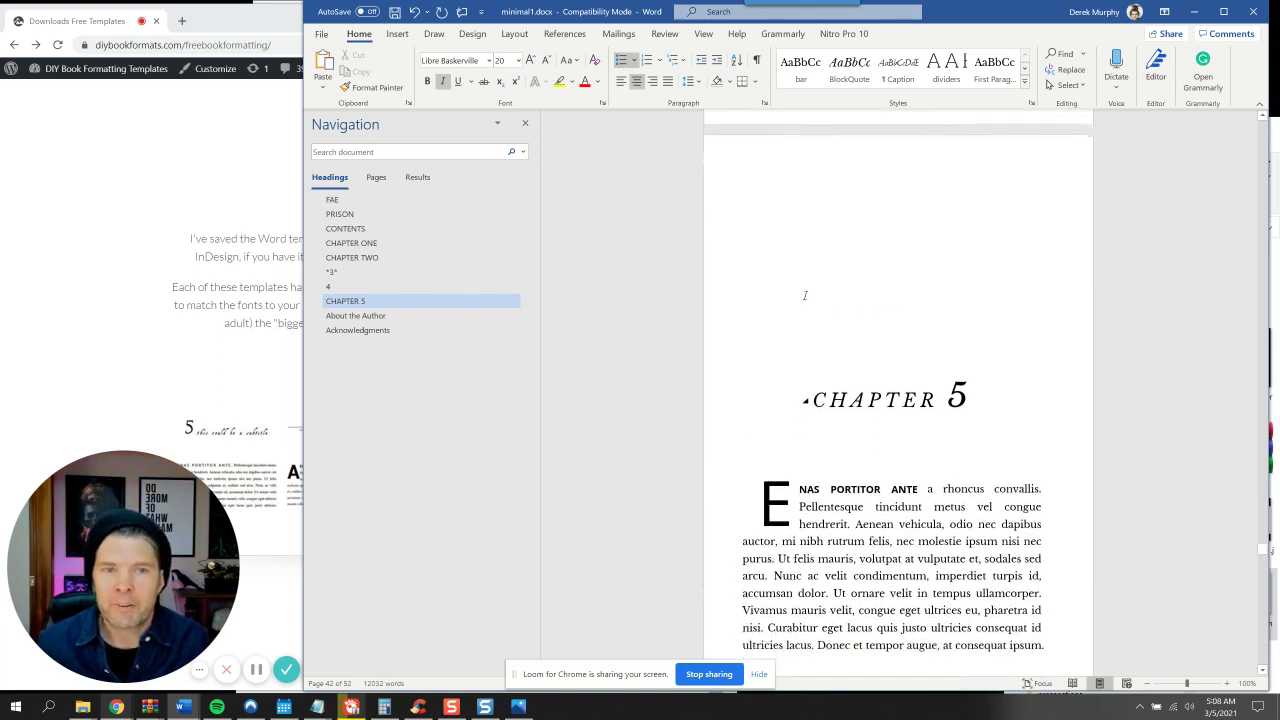
left_click_drag(812, 381, 726, 160)
key("Delete")
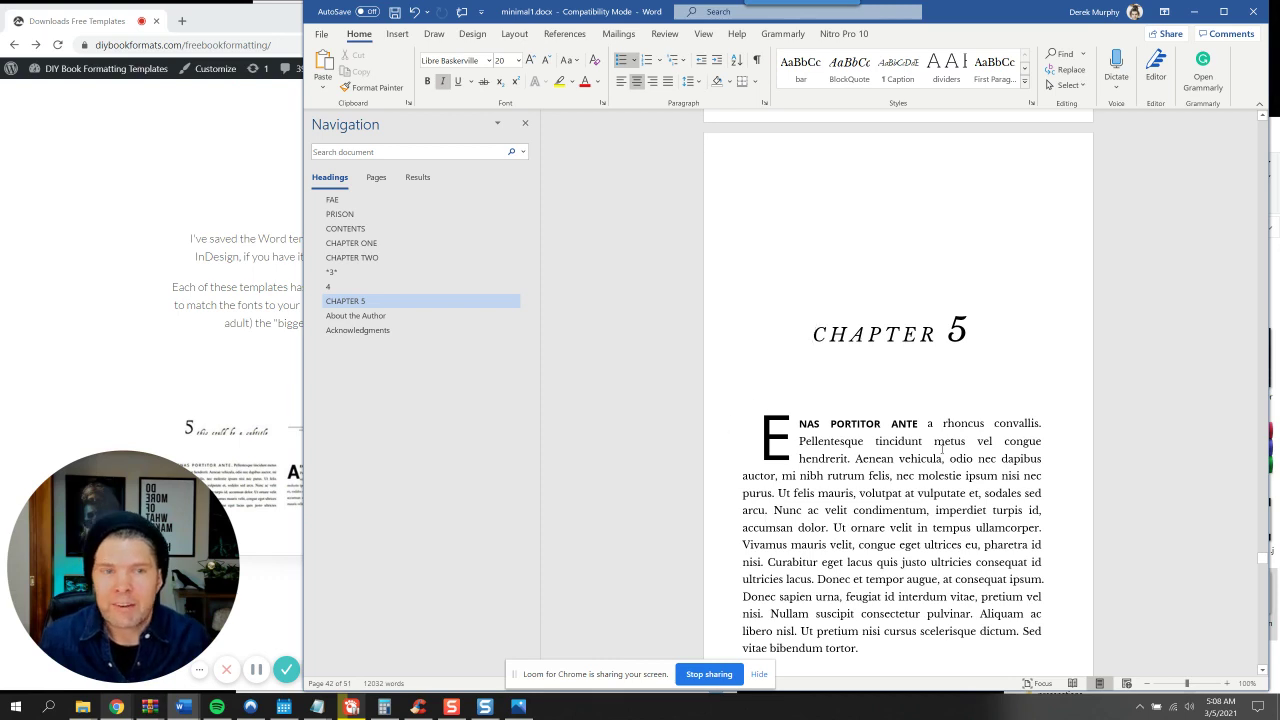
Open the document's headers and footers for editing around the CHAPTER 5 opening page
scroll(941, 449, "down", 1)
scroll(816, 600, "up", 1)
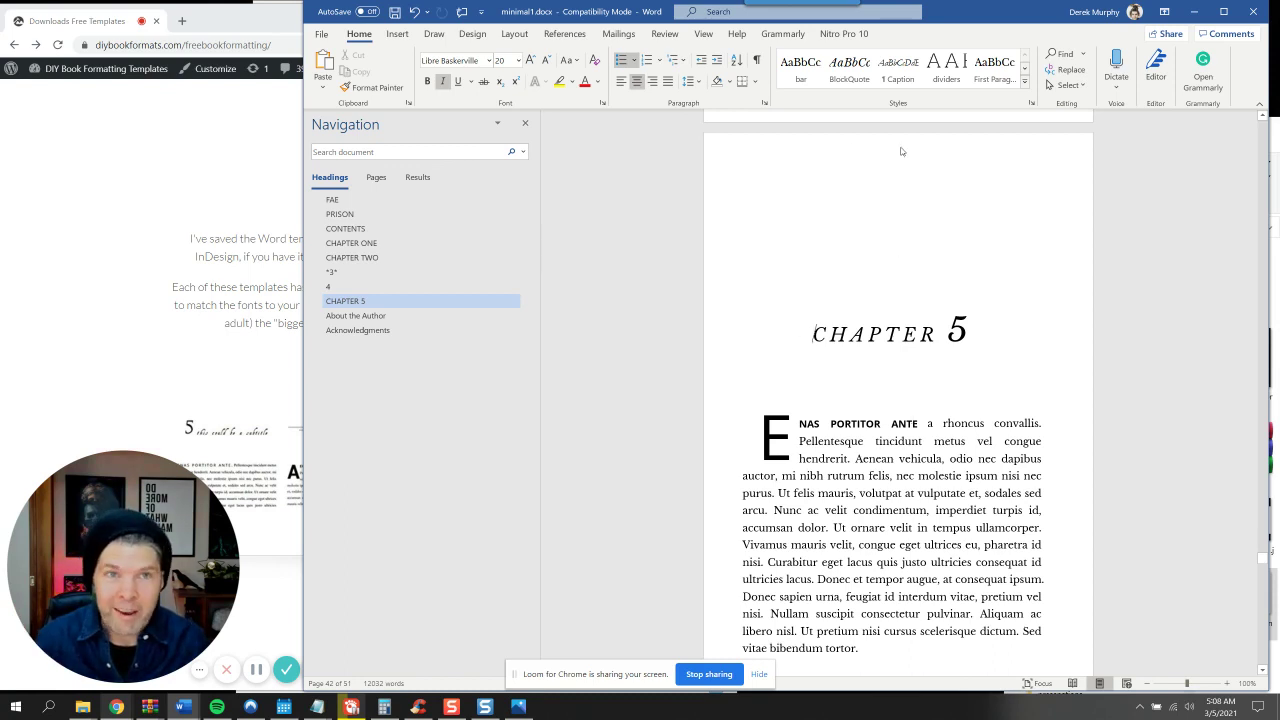
scroll(868, 340, "down", 2)
scroll(878, 300, "up", 3)
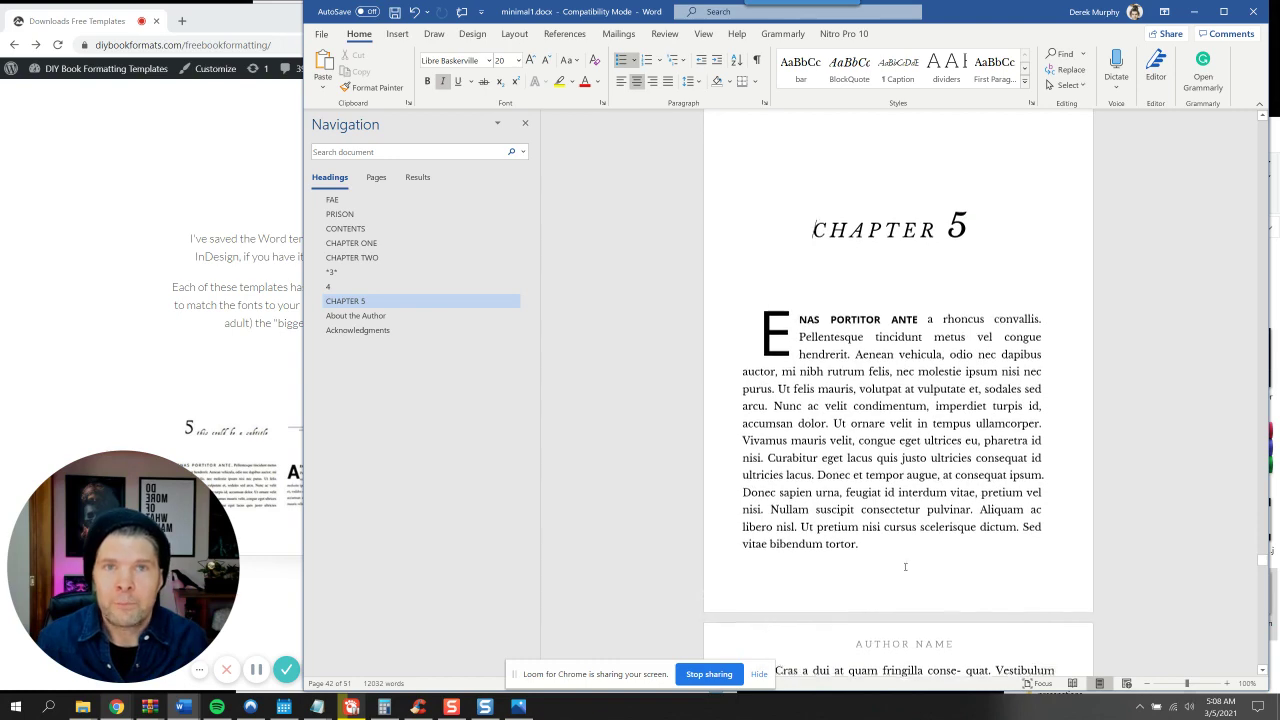
double_click(864, 188)
scroll(853, 389, "down", 6)
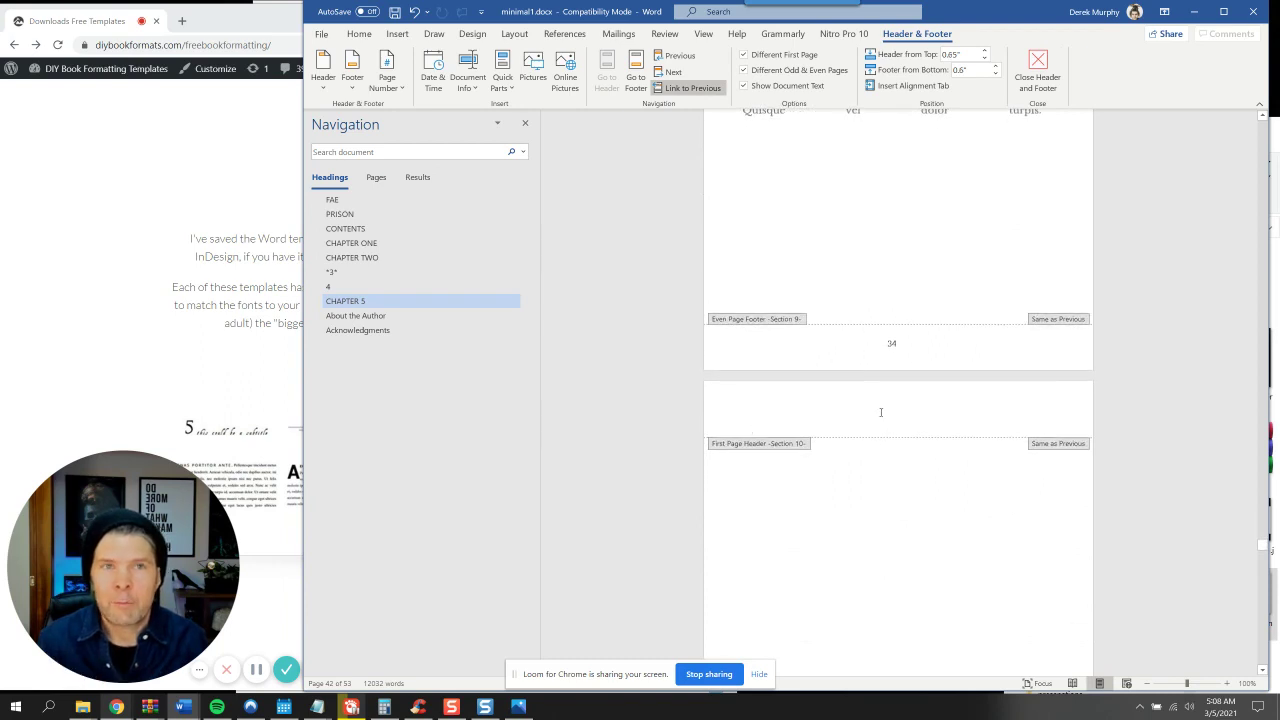
scroll(882, 411, "down", 10)
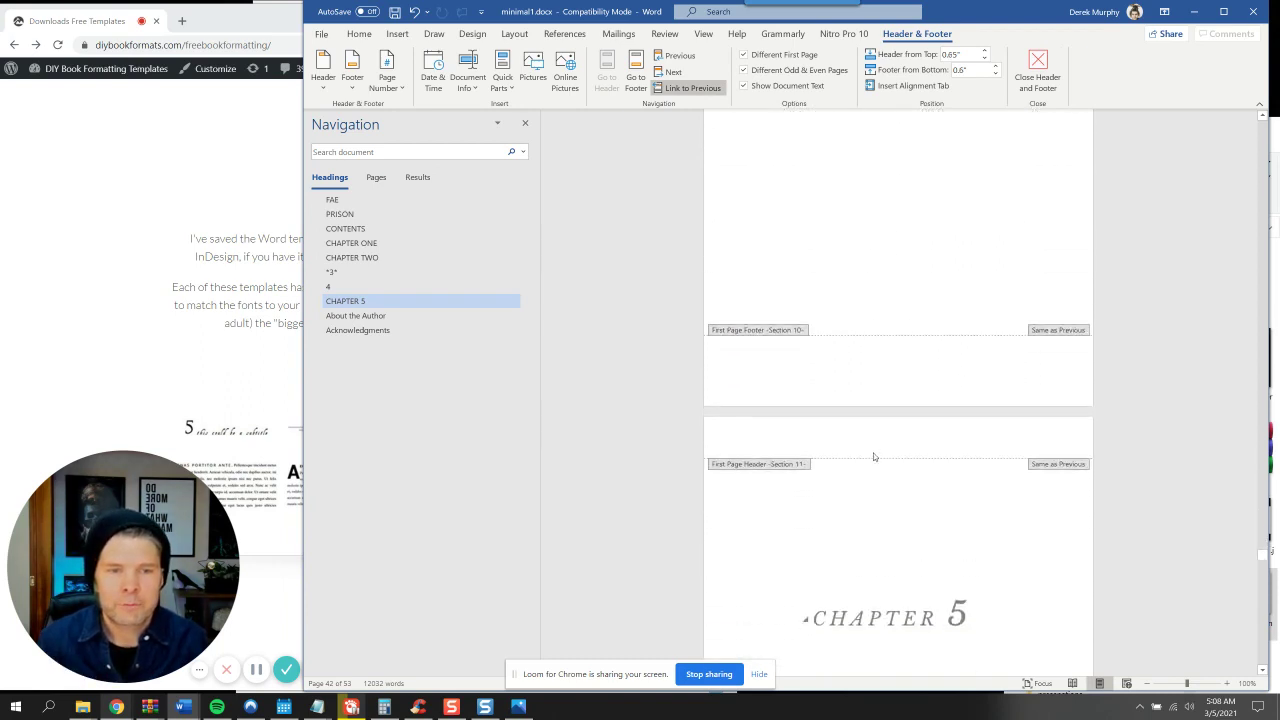
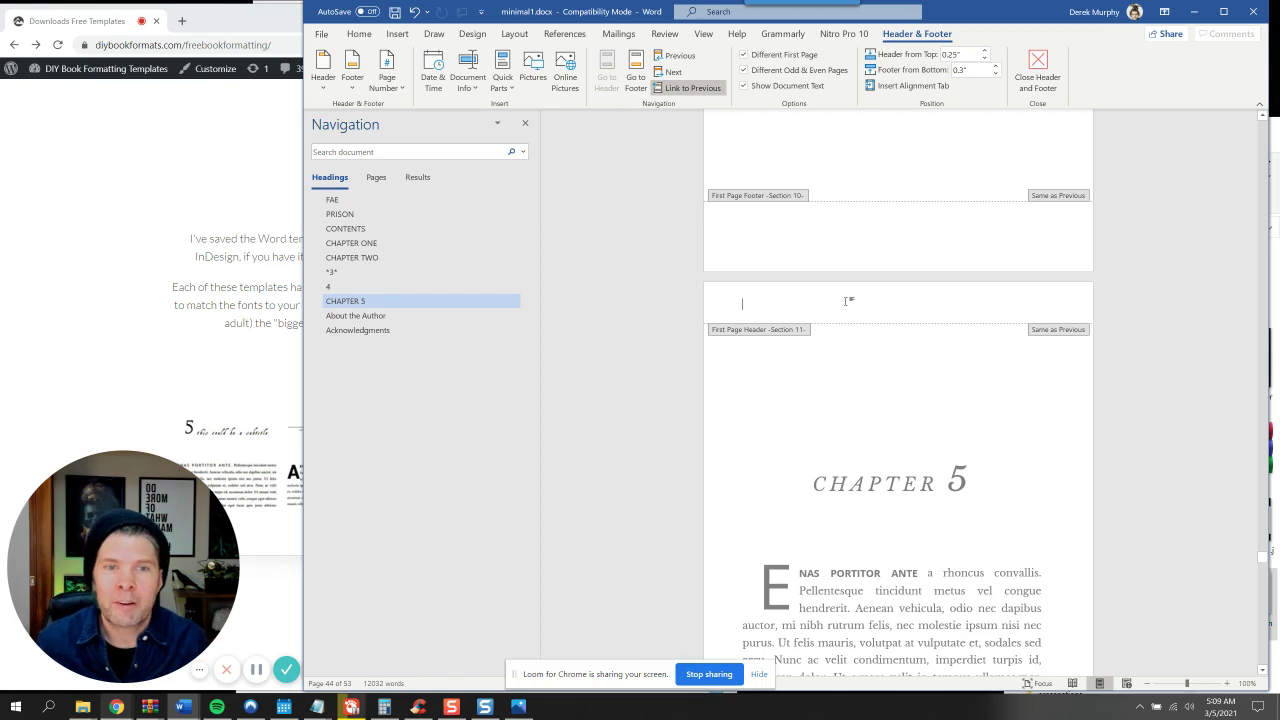
Examine the first-page, odd-page and even-page headers and footers through the pages of Chapter 5
scroll(846, 300, "down", 1)
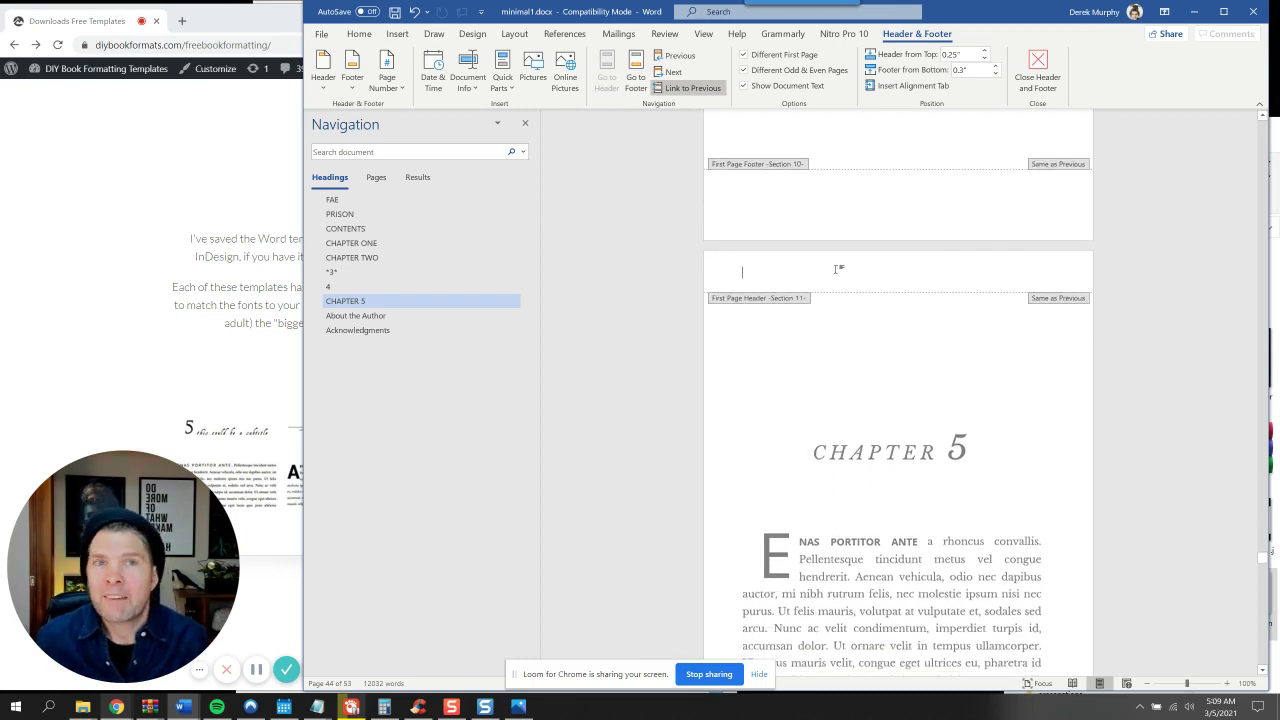
scroll(838, 267, "down", 5)
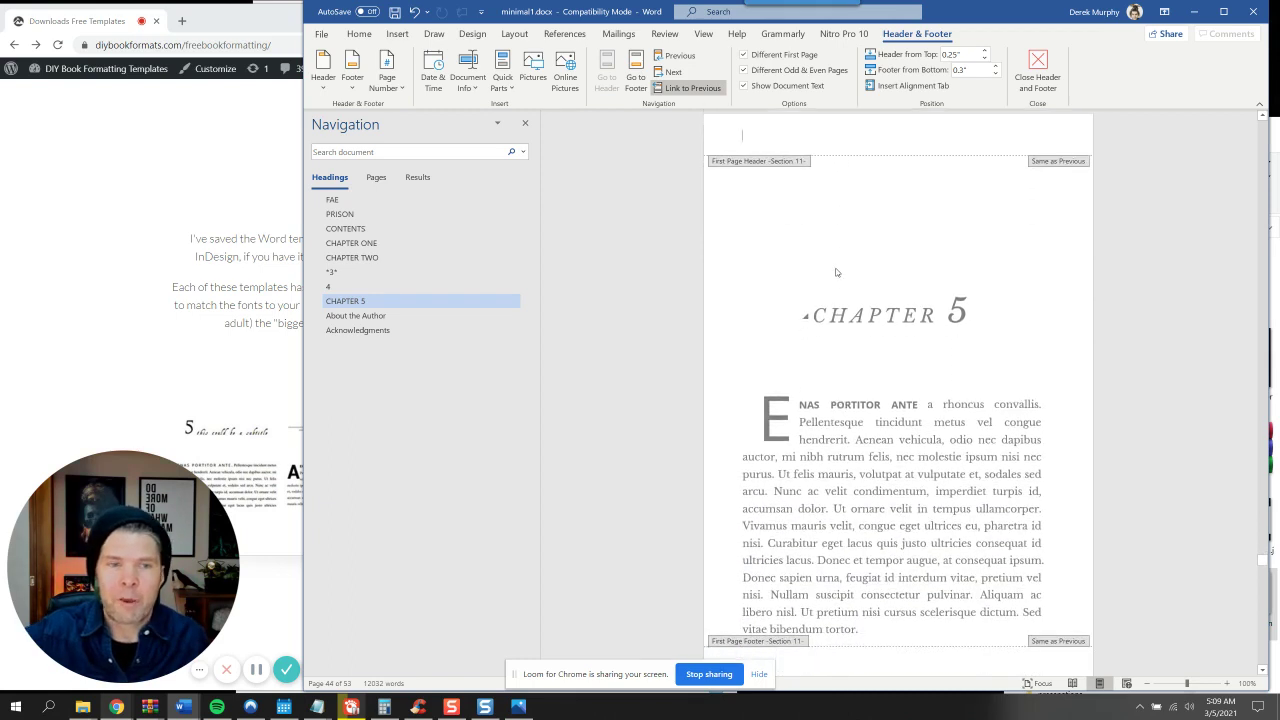
scroll(834, 288, "down", 3)
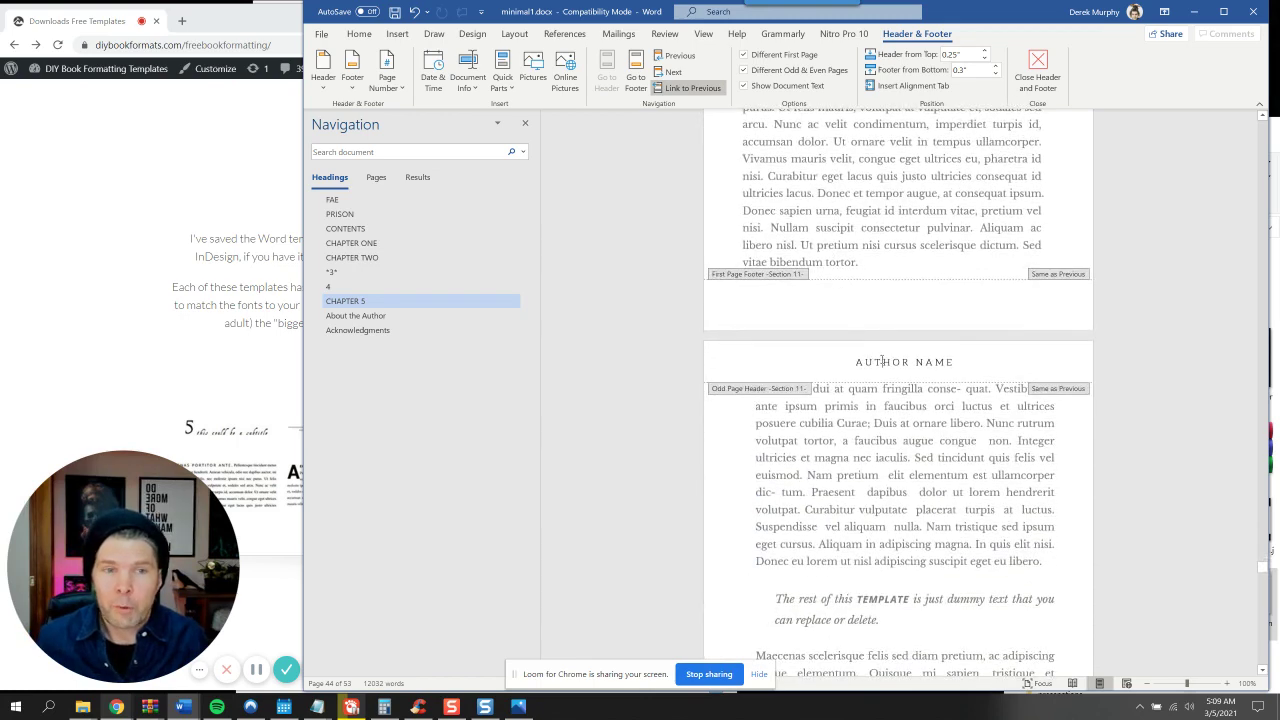
scroll(883, 362, "down", 5)
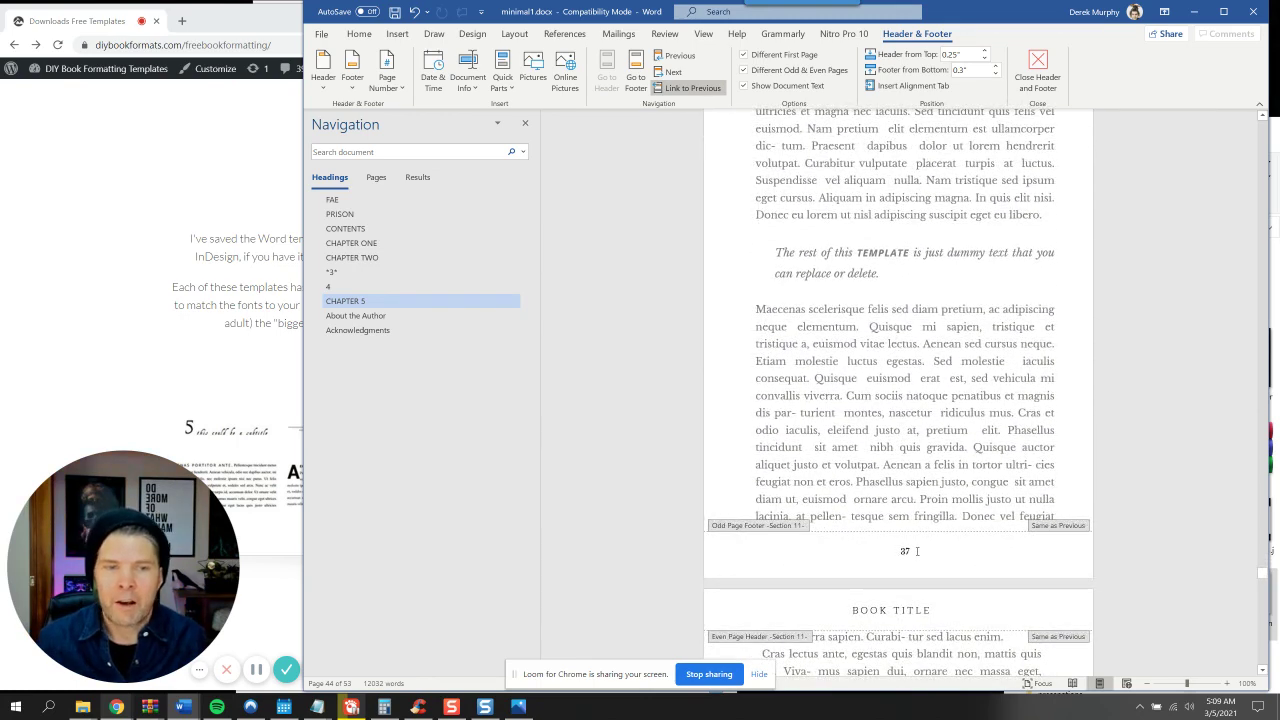
scroll(916, 551, "up", 4)
scroll(905, 510, "down", 6)
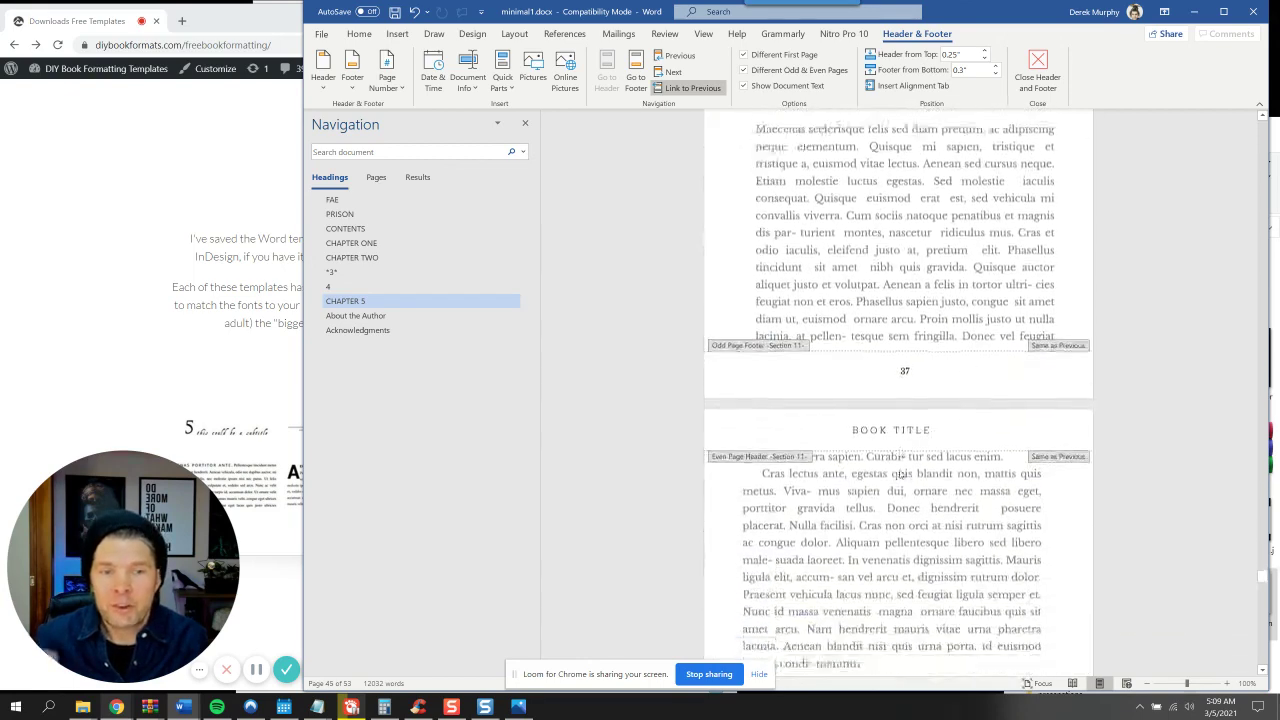
scroll(900, 475, "down", 3)
scroll(893, 420, "down", 1)
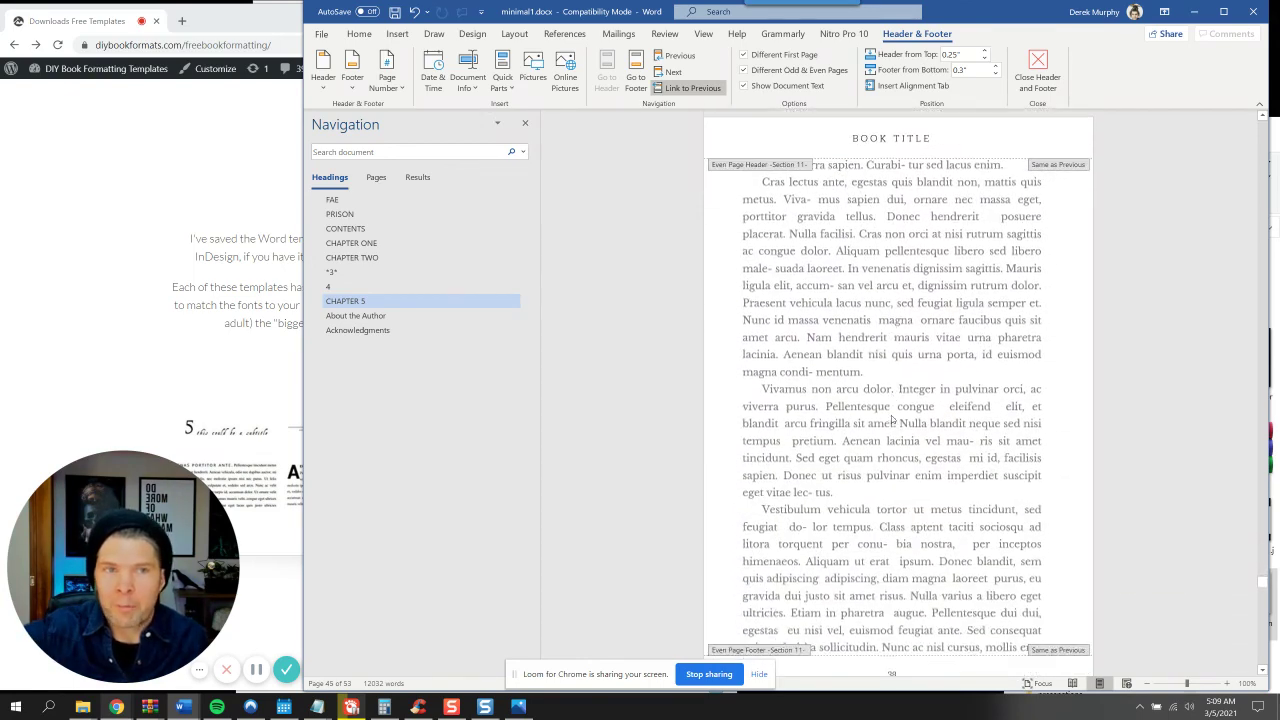
scroll(893, 420, "down", 1)
scroll(892, 430, "down", 3)
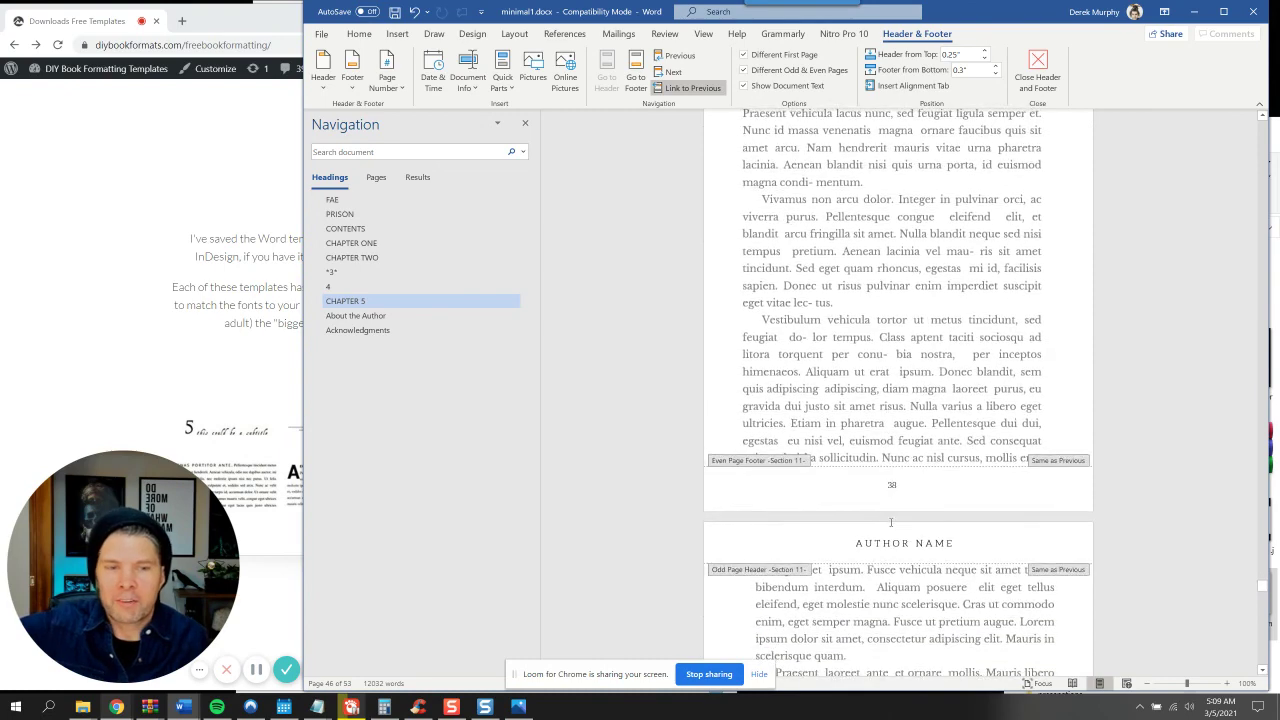
scroll(891, 485, "down", 7)
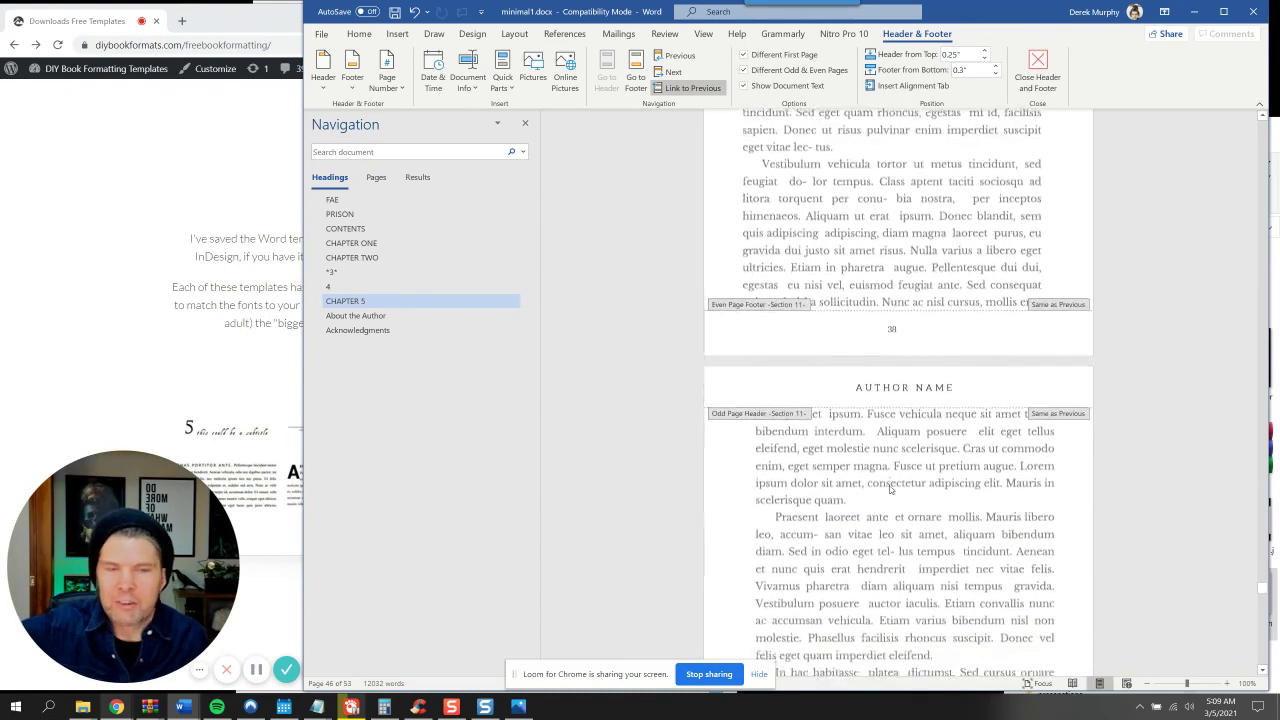
scroll(882, 487, "down", 1)
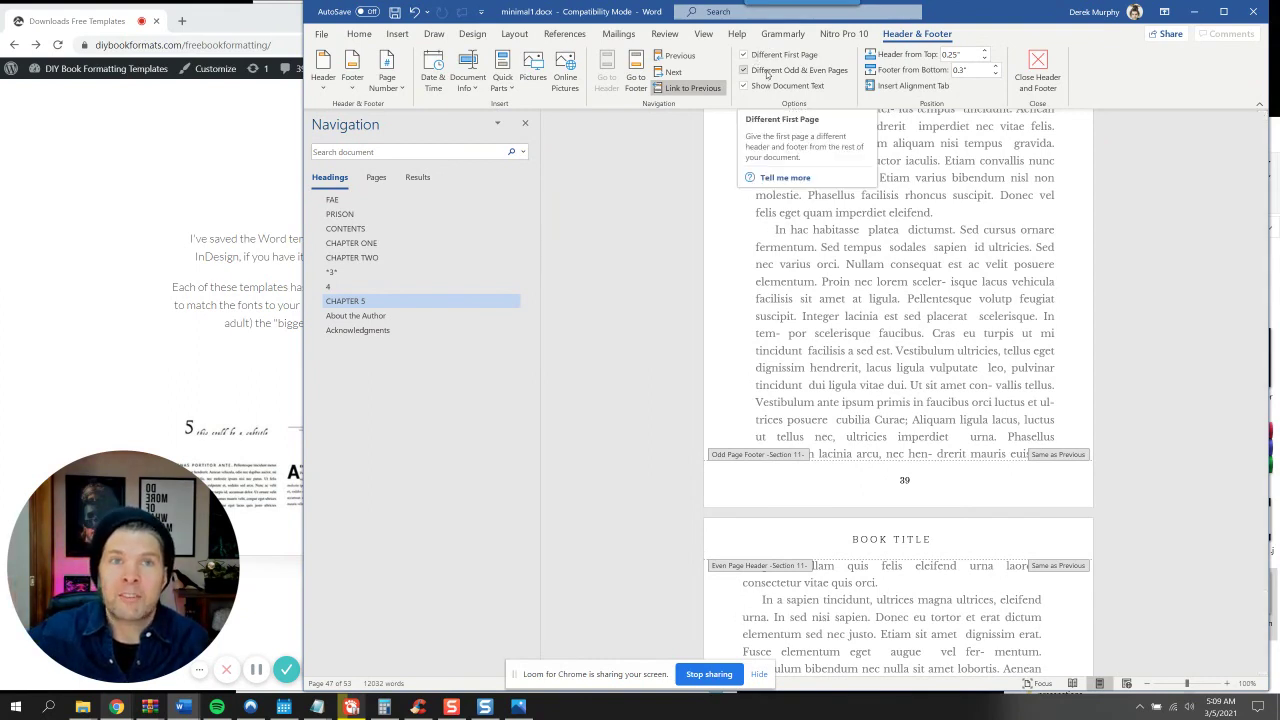
scroll(842, 394, "up", 4)
scroll(842, 394, "up", 7)
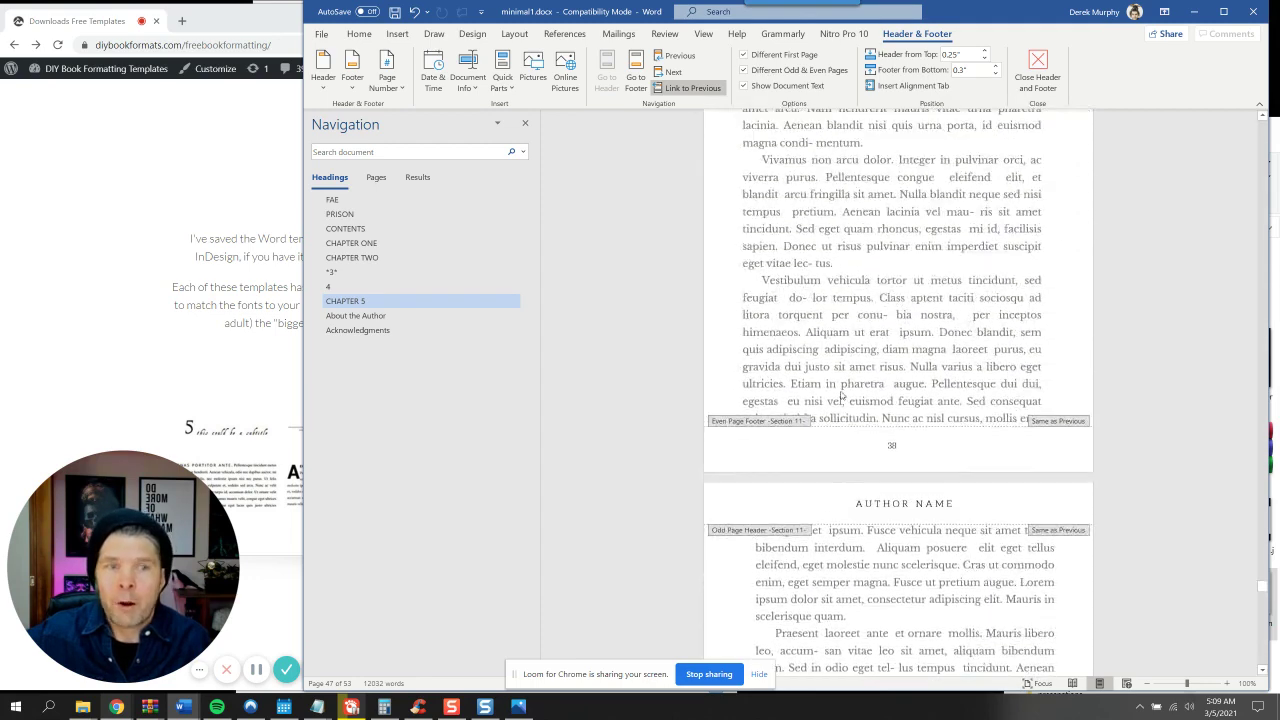
scroll(842, 394, "up", 8)
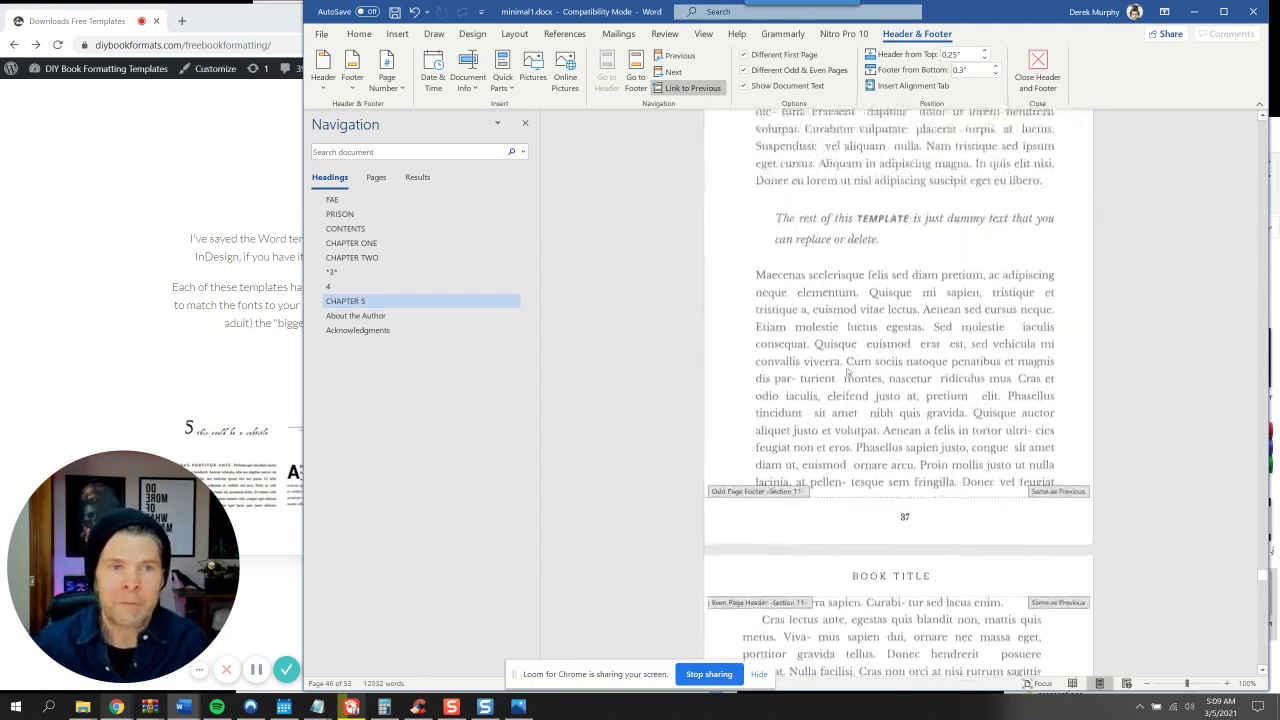
Delete the list of fonts used and the PS note beneath the table of contents on the CONTENTS page
left_click(369, 214)
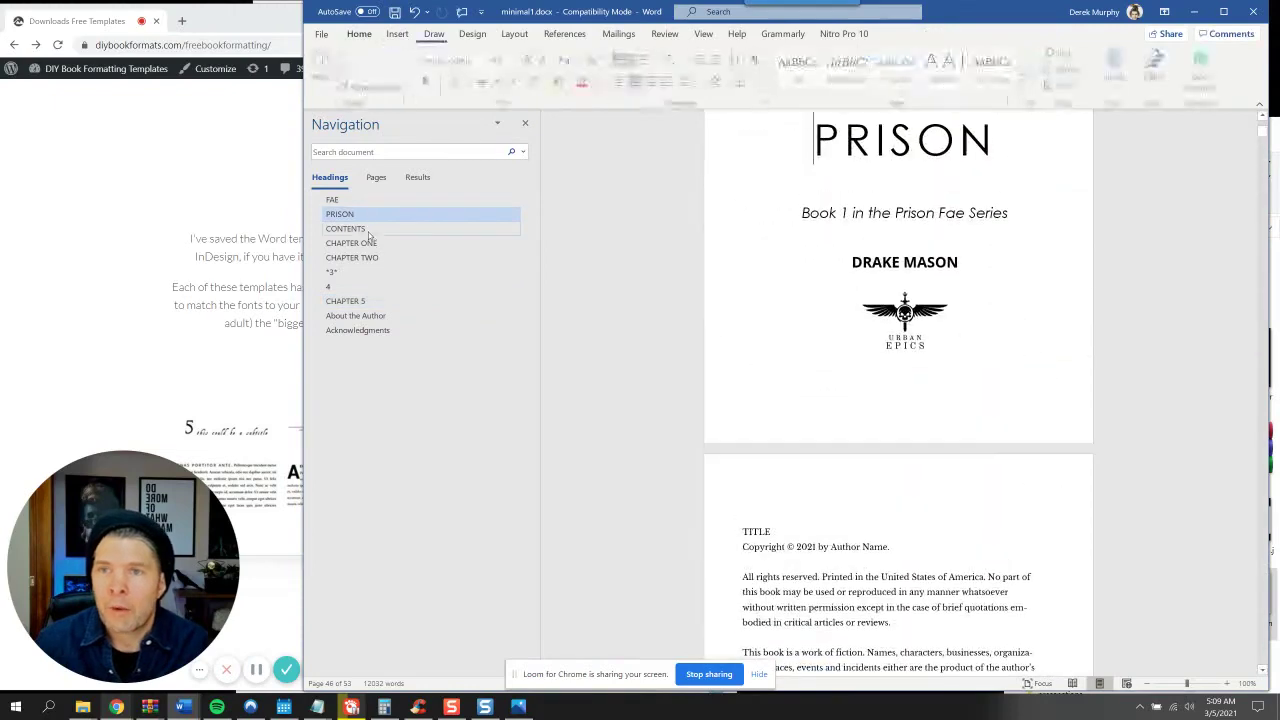
left_click(367, 228)
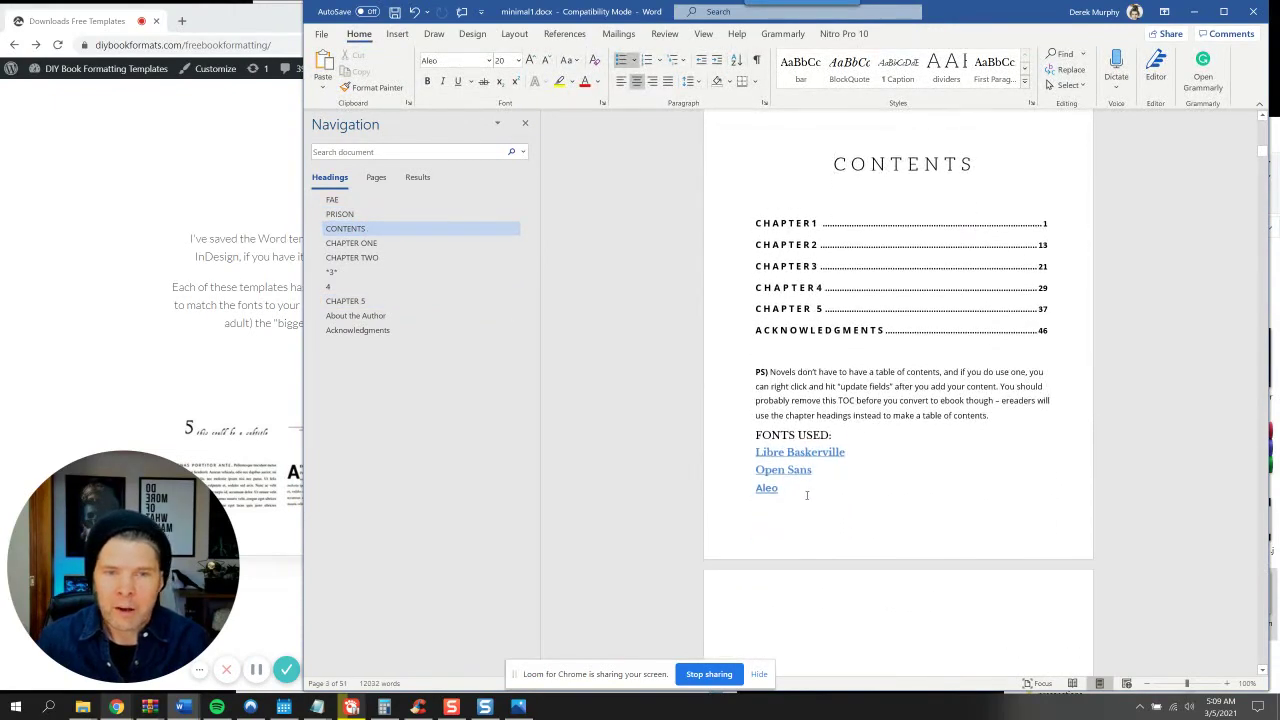
left_click_drag(806, 491, 757, 450)
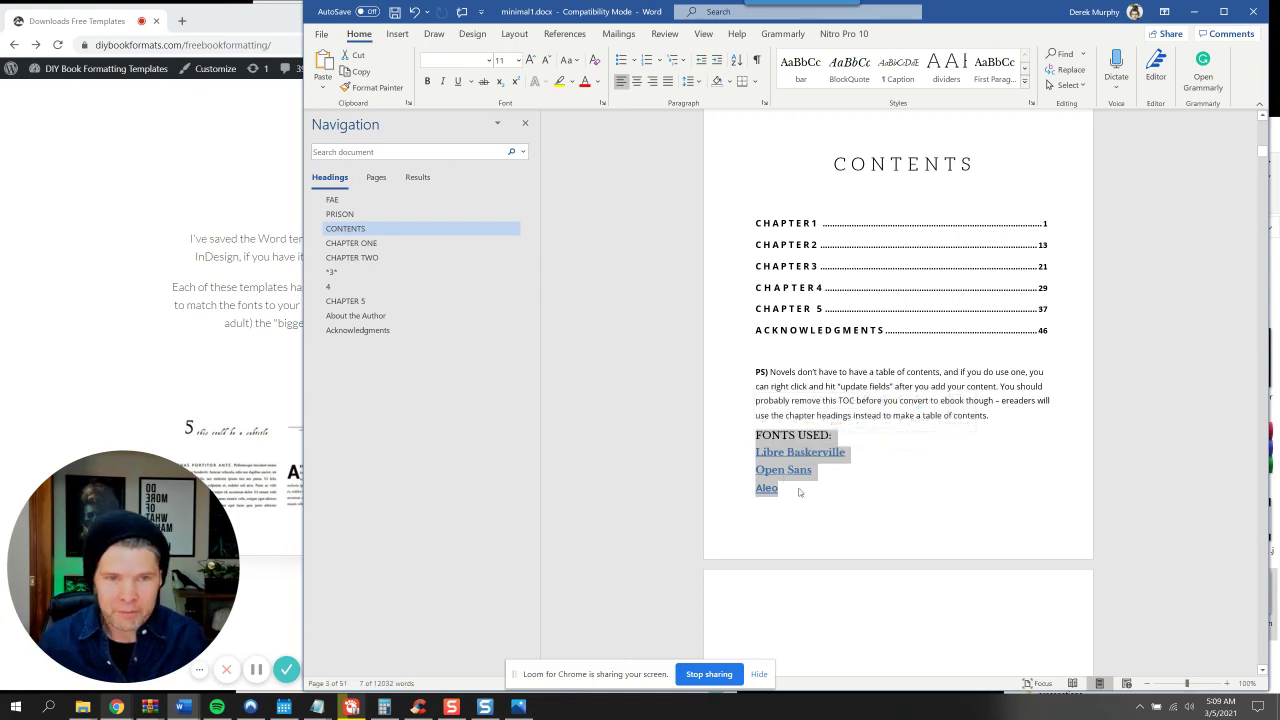
key("Delete")
left_click_drag(1009, 423, 756, 372)
key("Delete")
Bring up the update options for the table of contents field and cancel without updating it
scroll(797, 391, "up", 1)
scroll(797, 391, "up", 1)
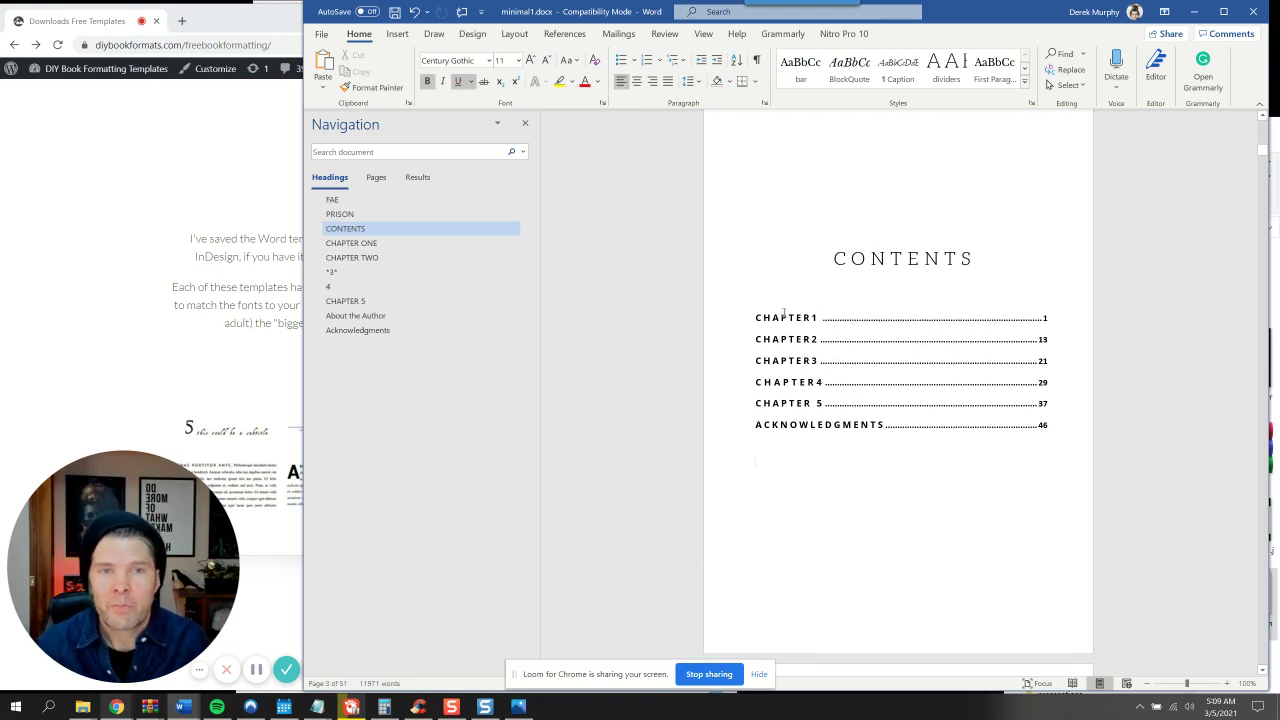
right_click(838, 350)
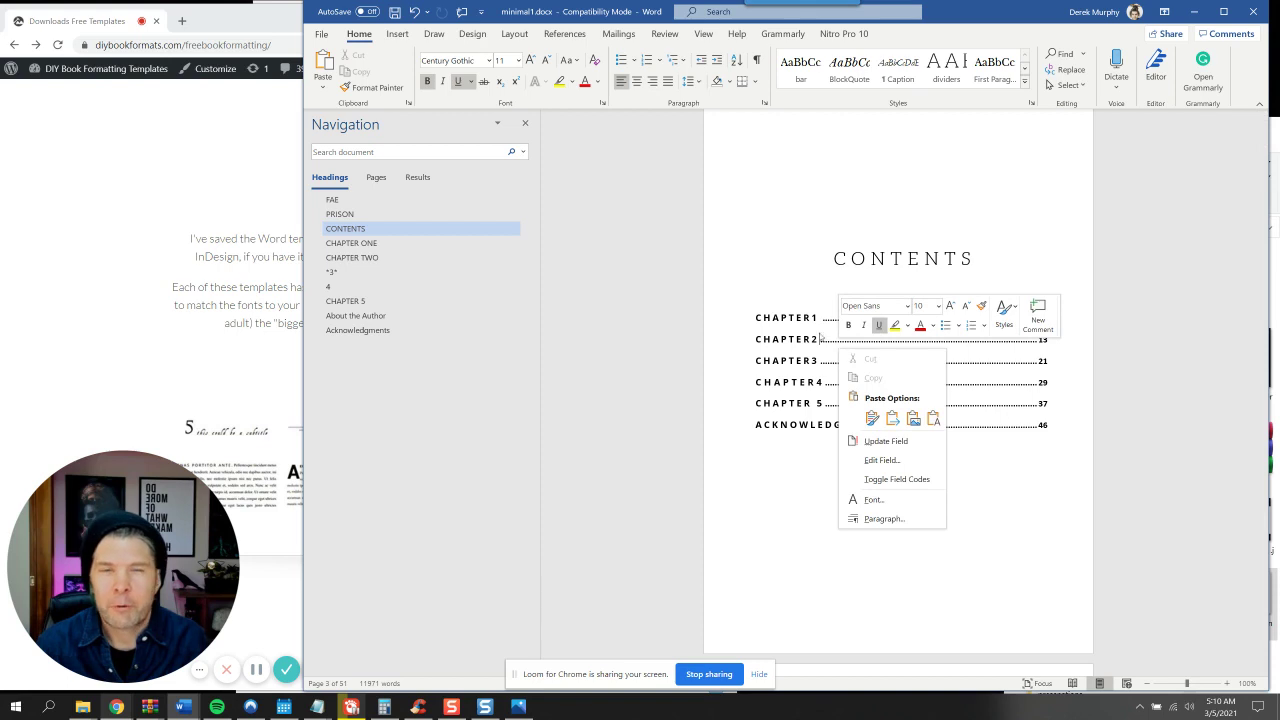
left_click(901, 442)
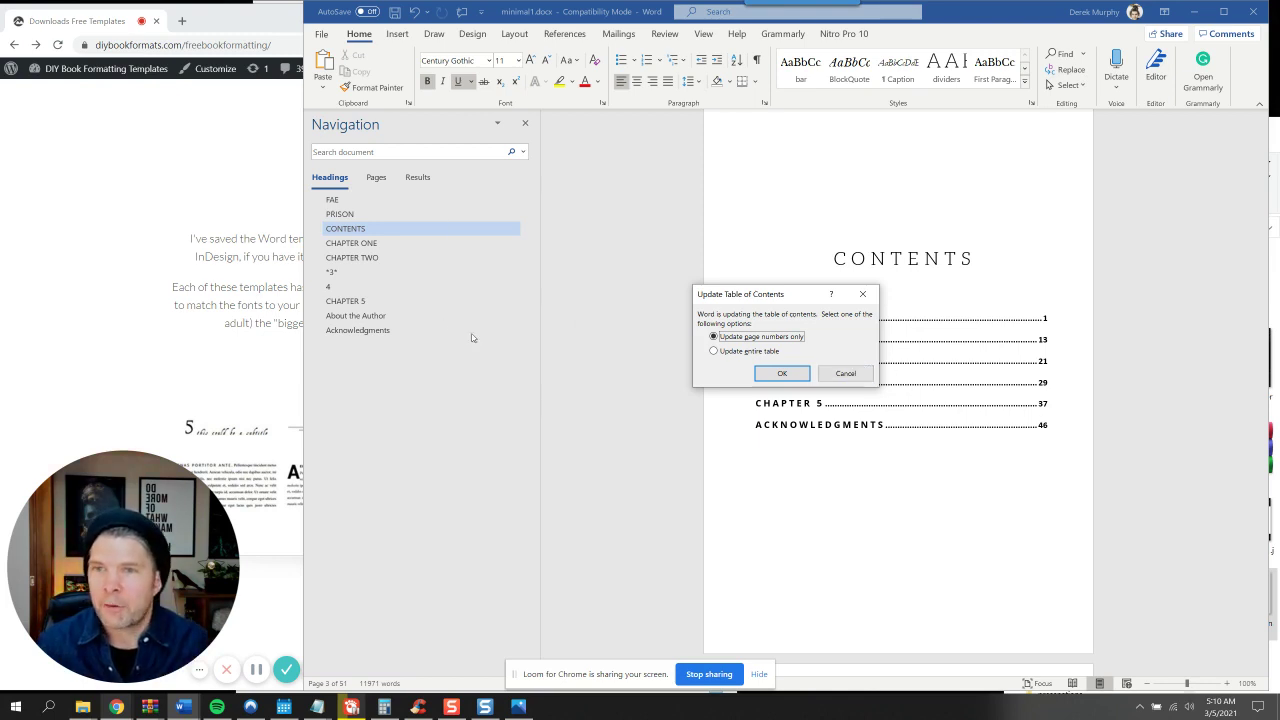
left_click(842, 373)
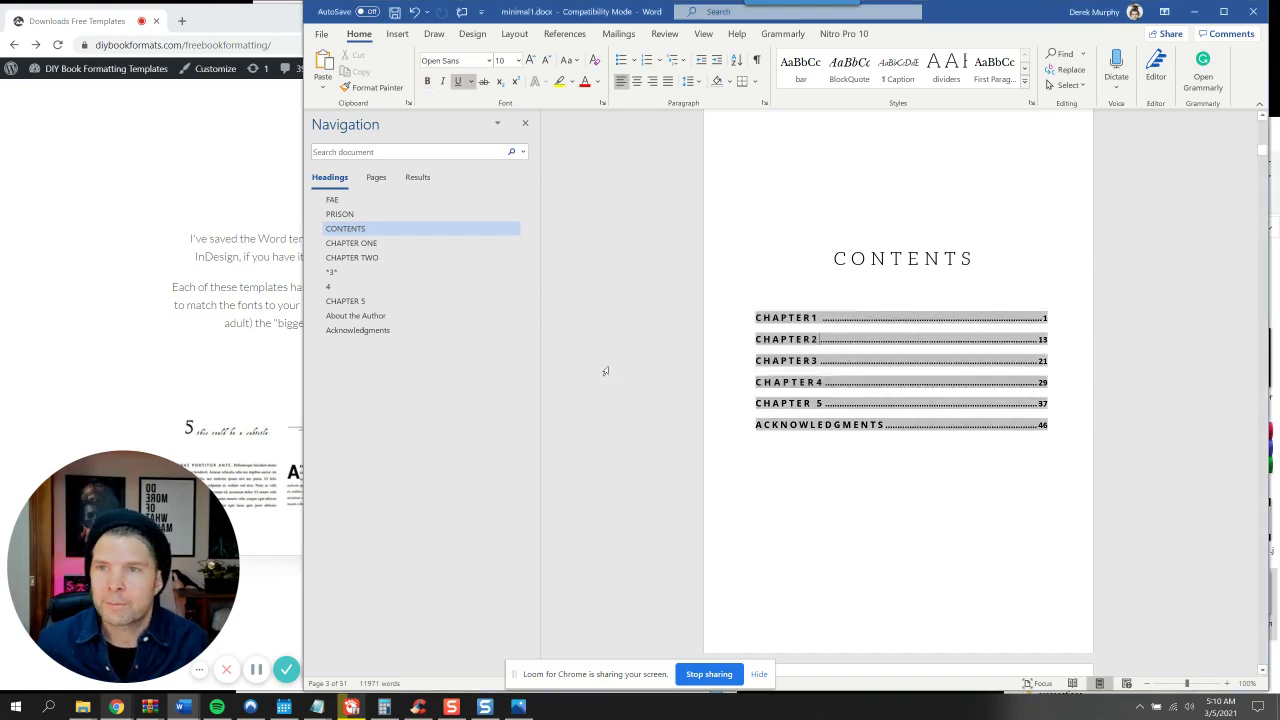
left_click(273, 655)
left_click(1159, 392)
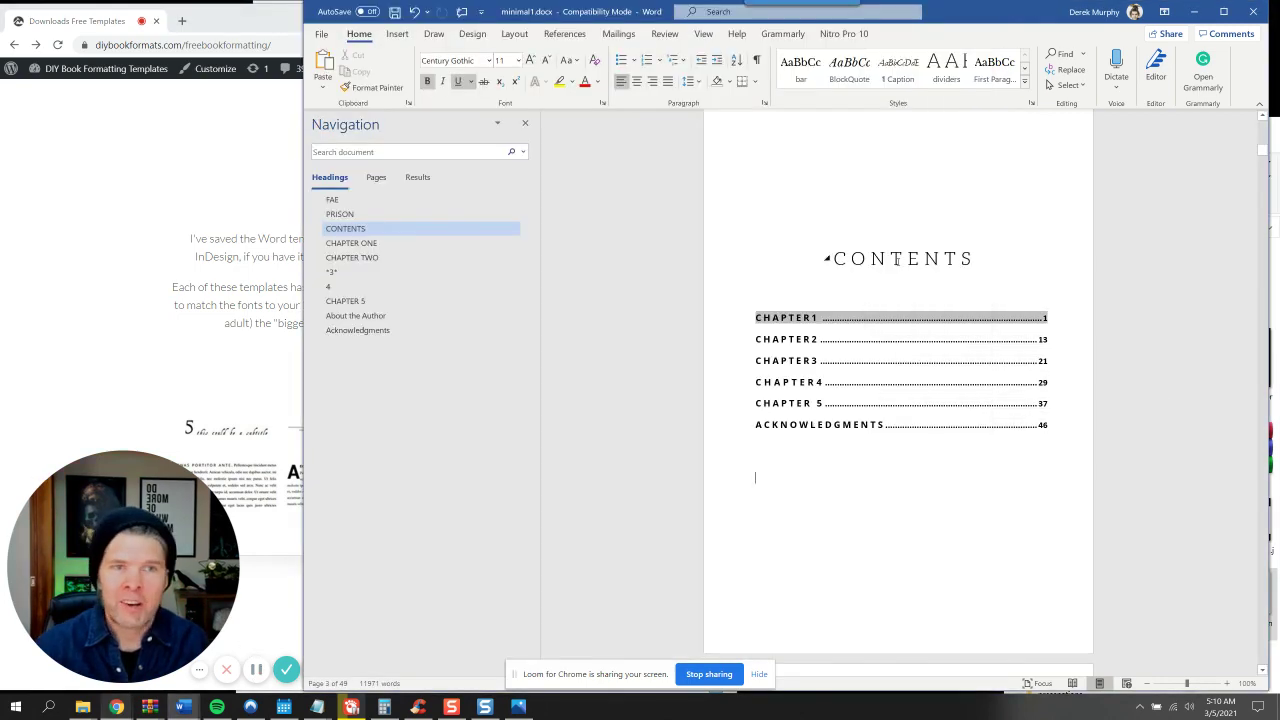
Change the font of the CONTENTS heading to Open Sans Semibold
left_click_drag(871, 257, 835, 258)
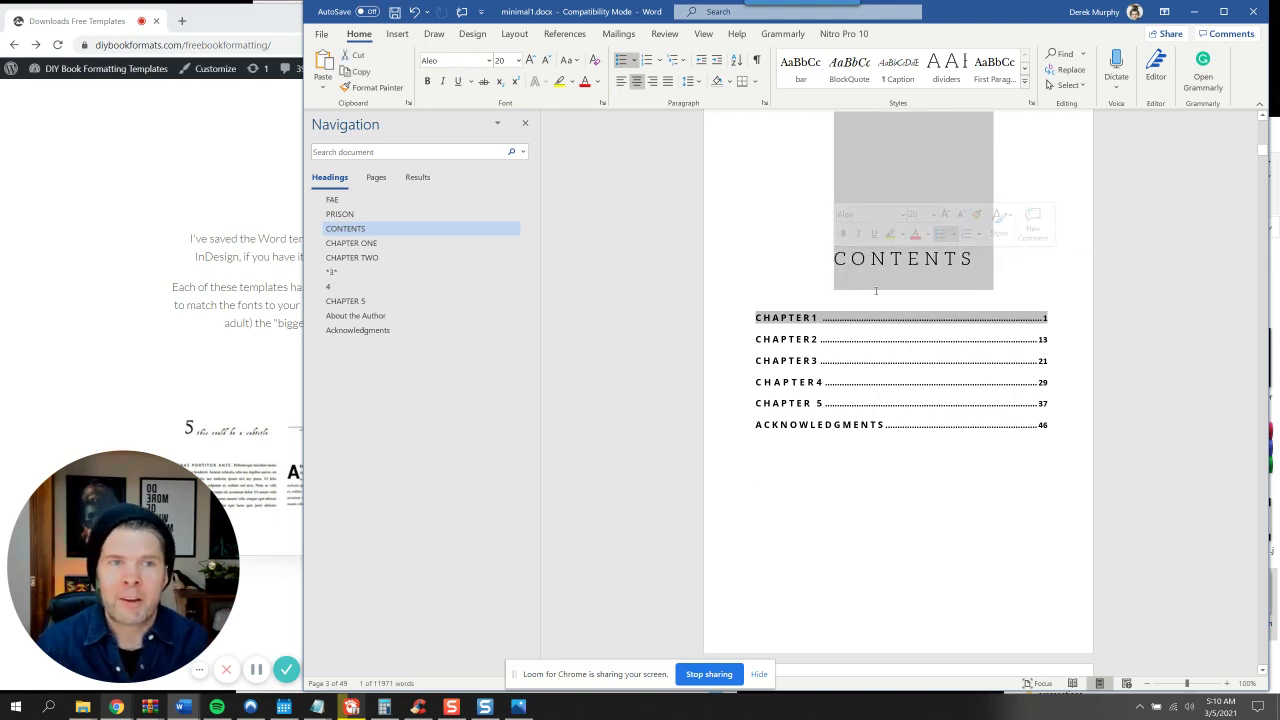
left_click(474, 62)
type("Open Sans Semib")
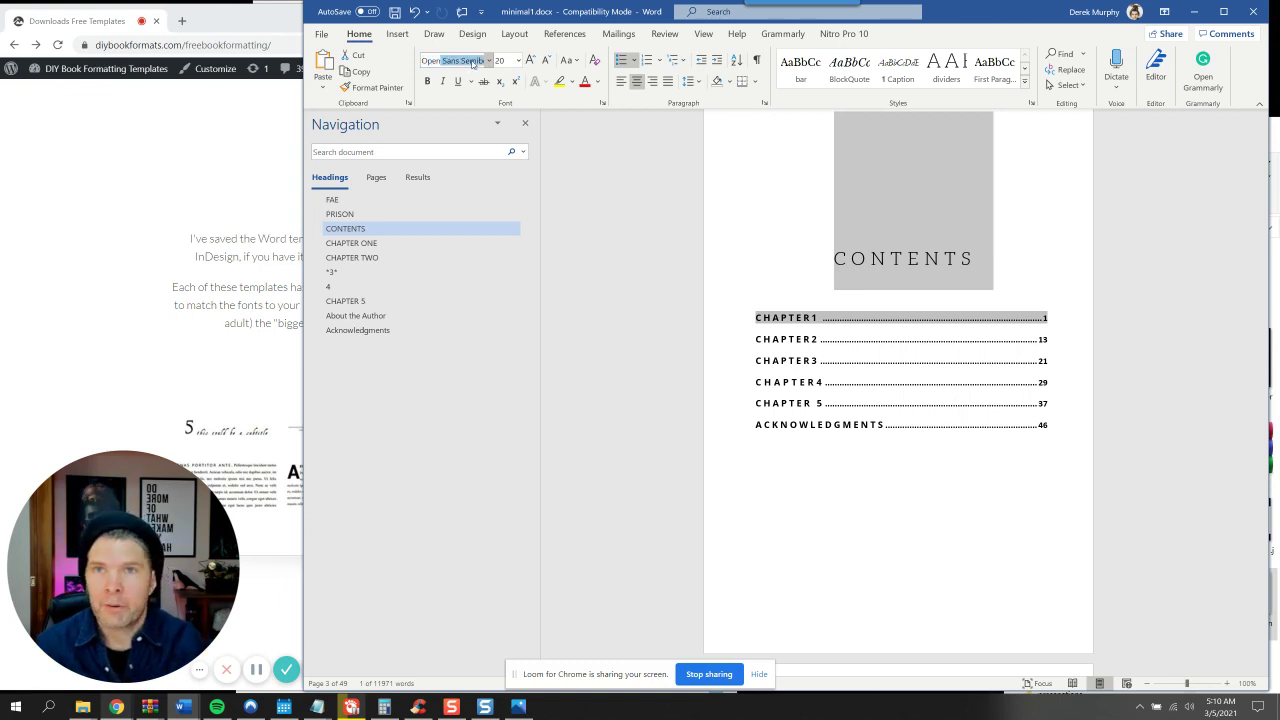
key("Return")
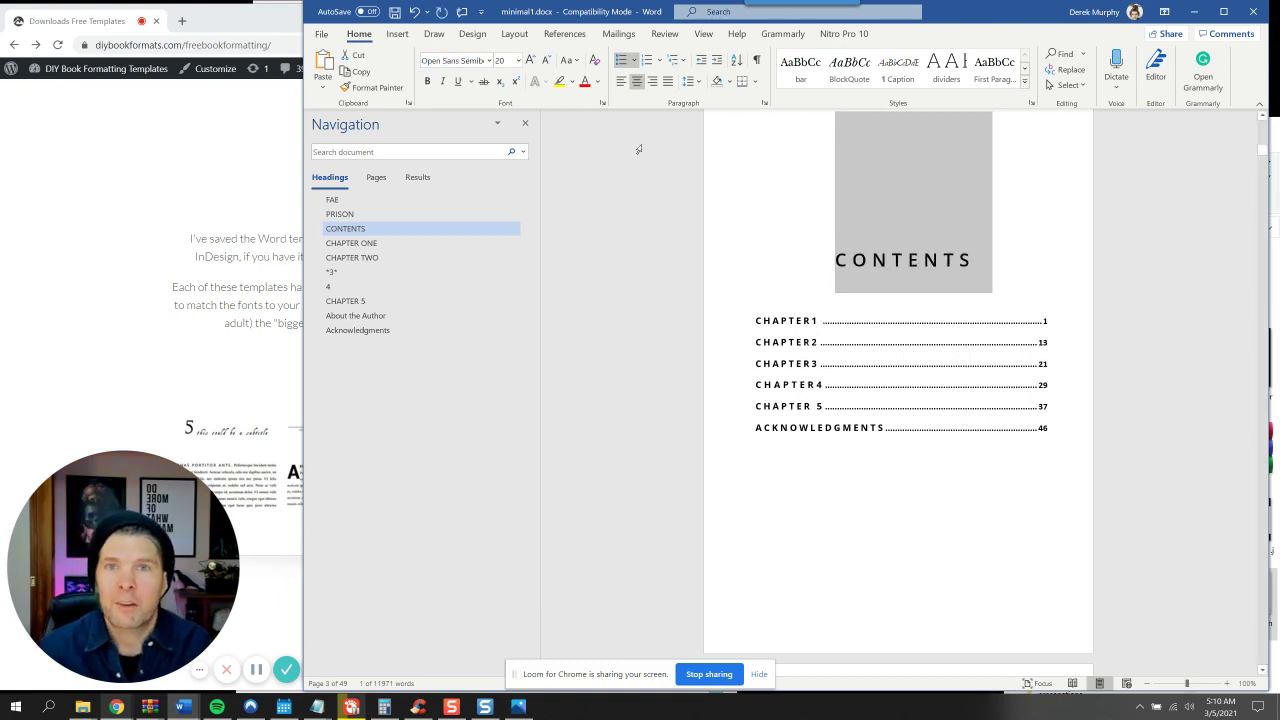
Update the Heading 1 style to match the reformatted CONTENTS heading
left_click(1025, 82)
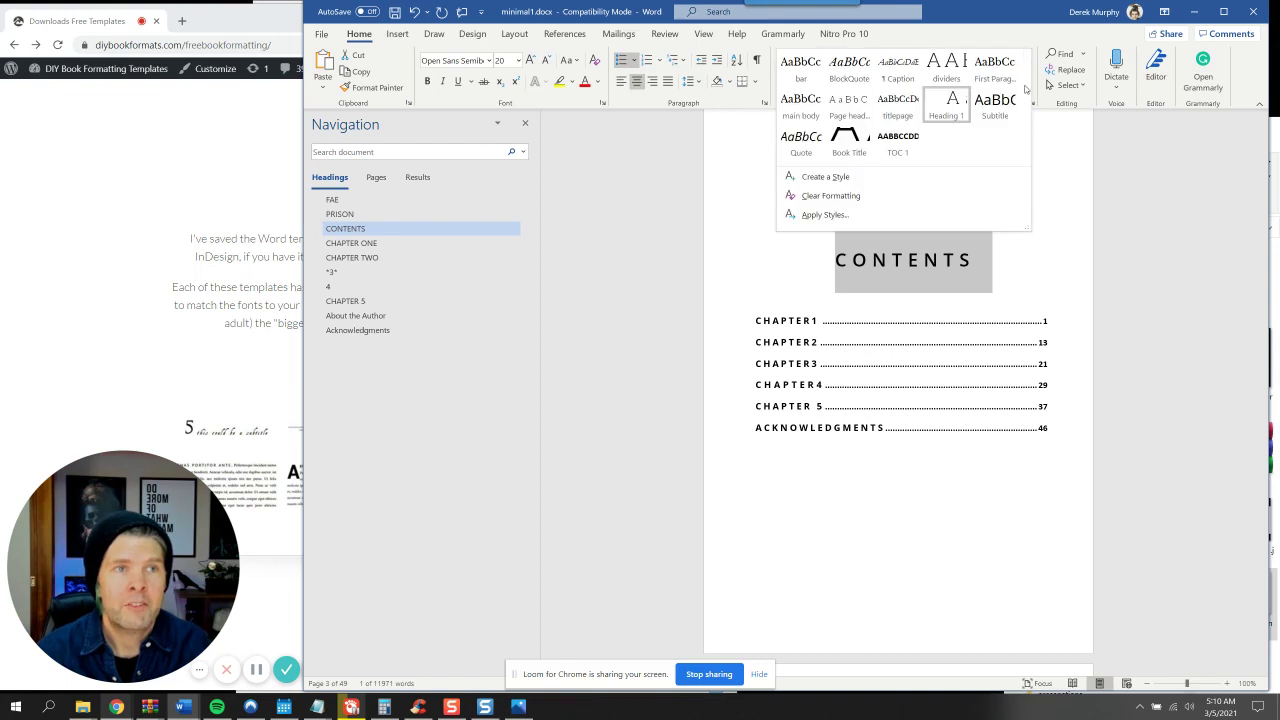
right_click(941, 113)
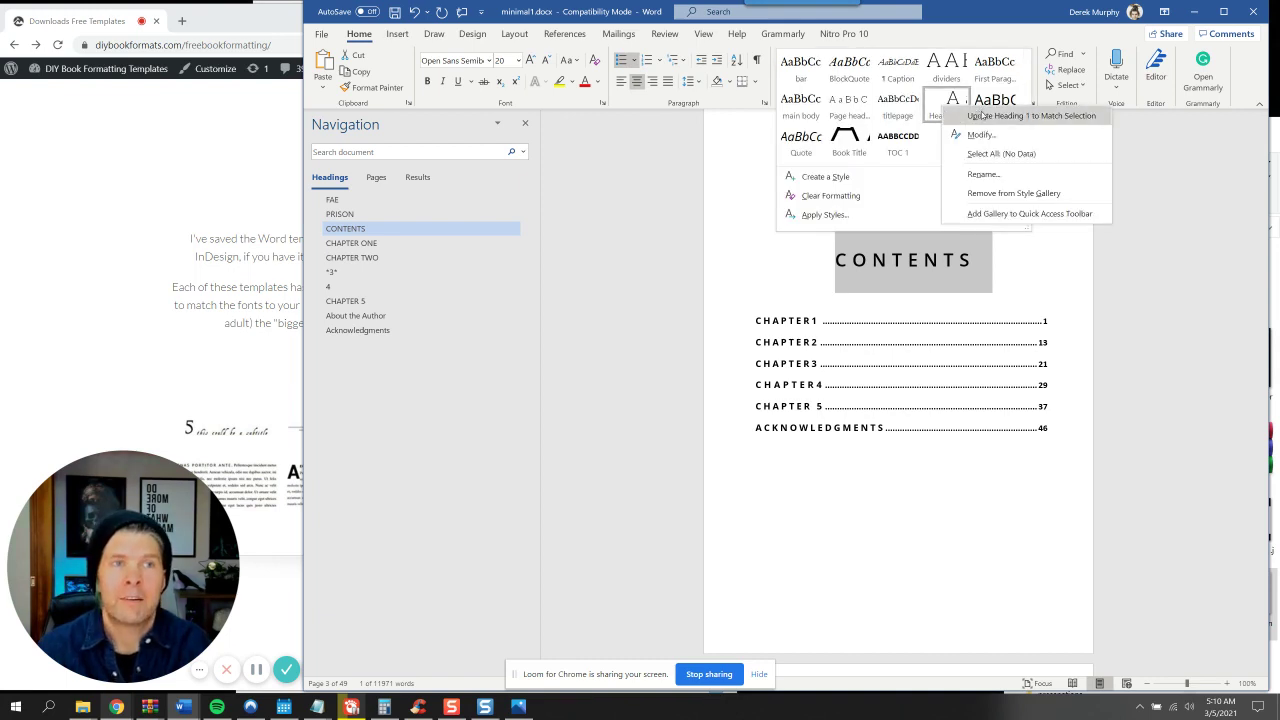
left_click(981, 116)
scroll(950, 300, "down", 3)
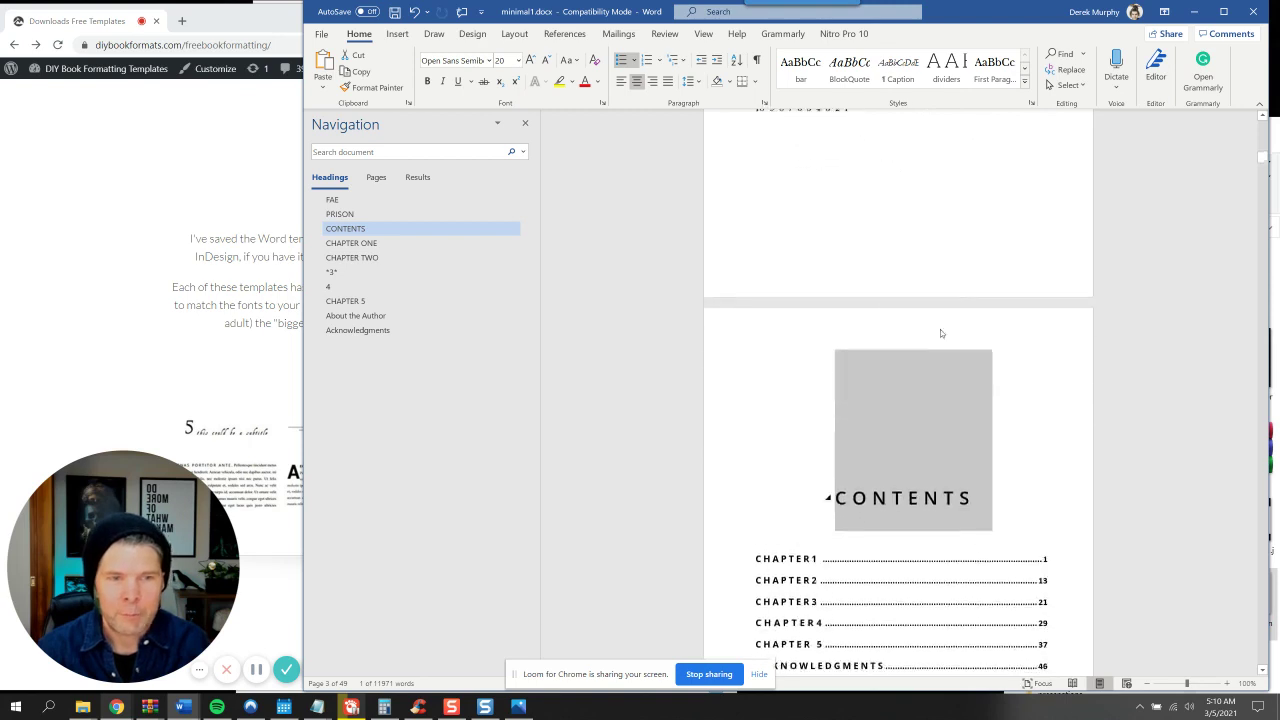
left_click(912, 386)
scroll(912, 386, "down", 1)
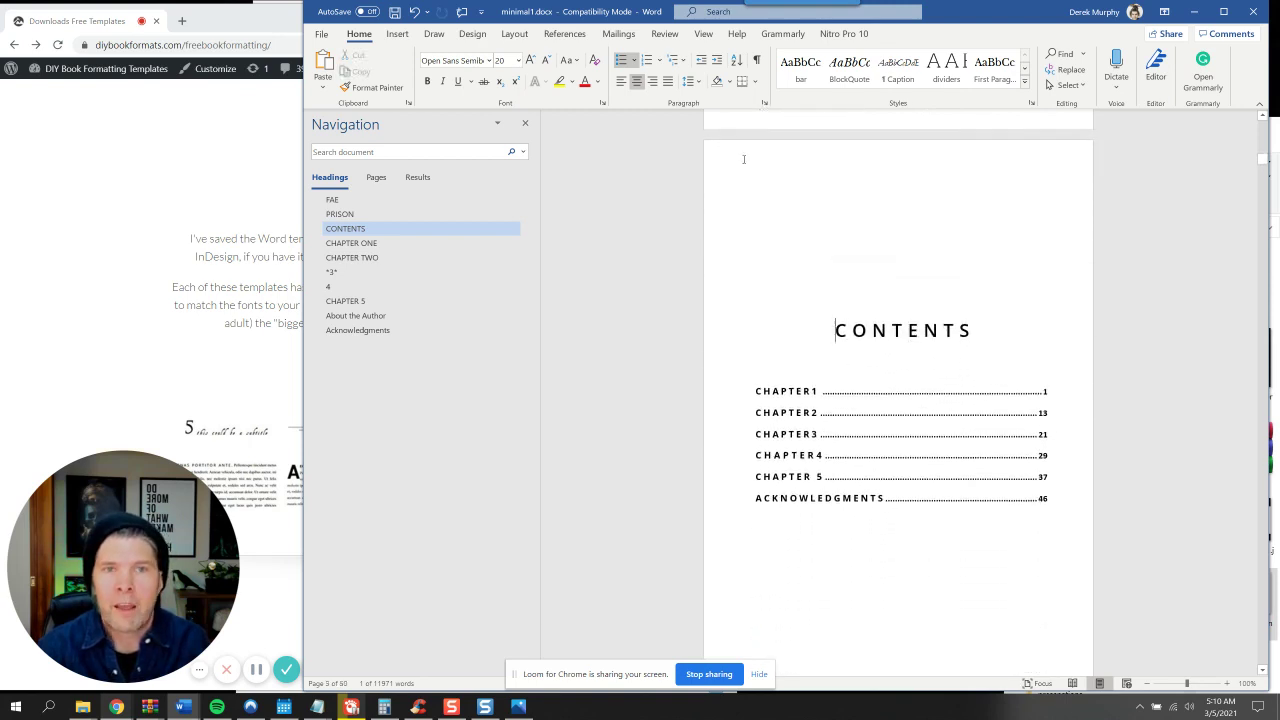
Check the CHAPTER ONE heading's formatting and the available styles without applying a different one
left_click(401, 244)
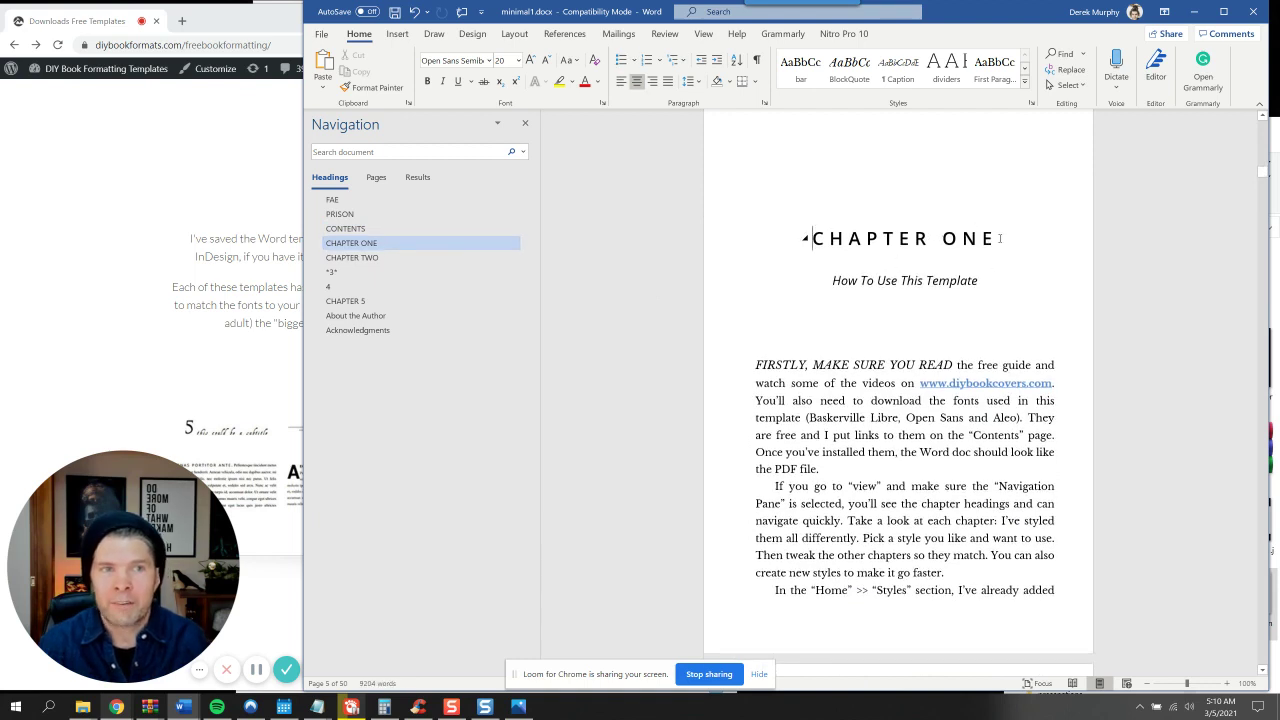
left_click_drag(1000, 238, 831, 240)
left_click(869, 257)
scroll(947, 310, "up", 2)
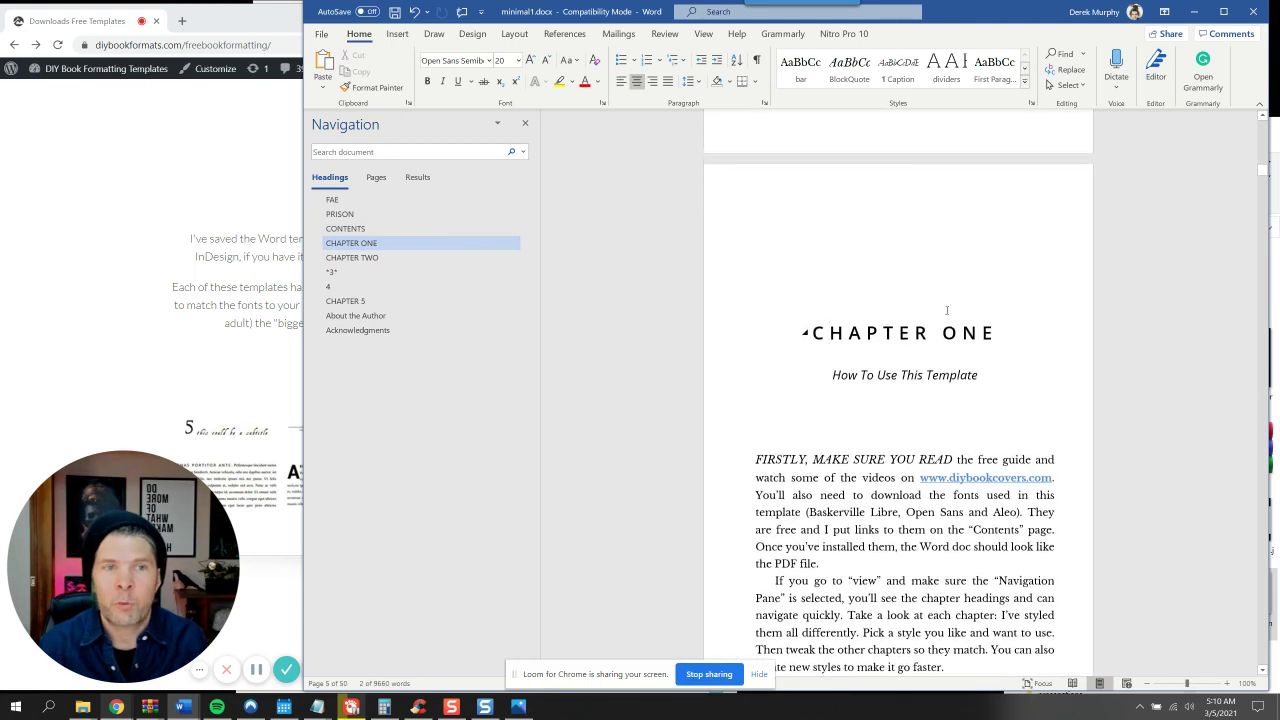
left_click(1024, 84)
scroll(897, 148, "down", 2)
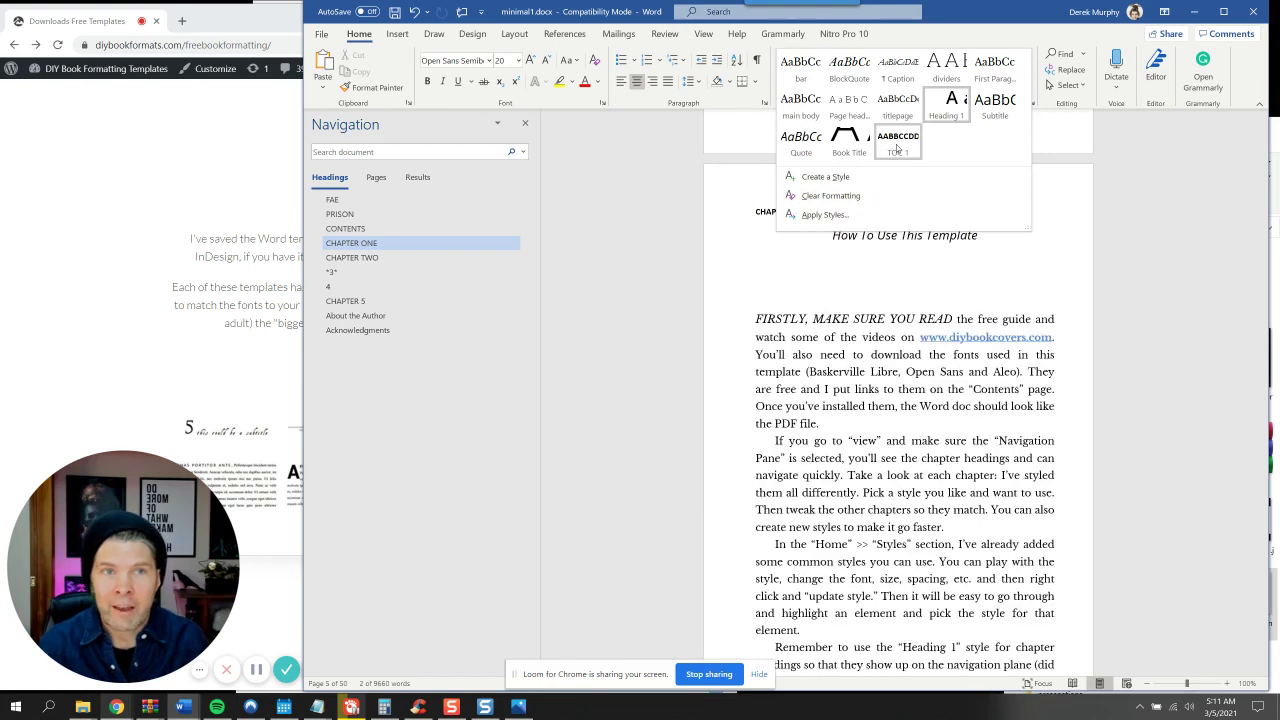
left_click(965, 335)
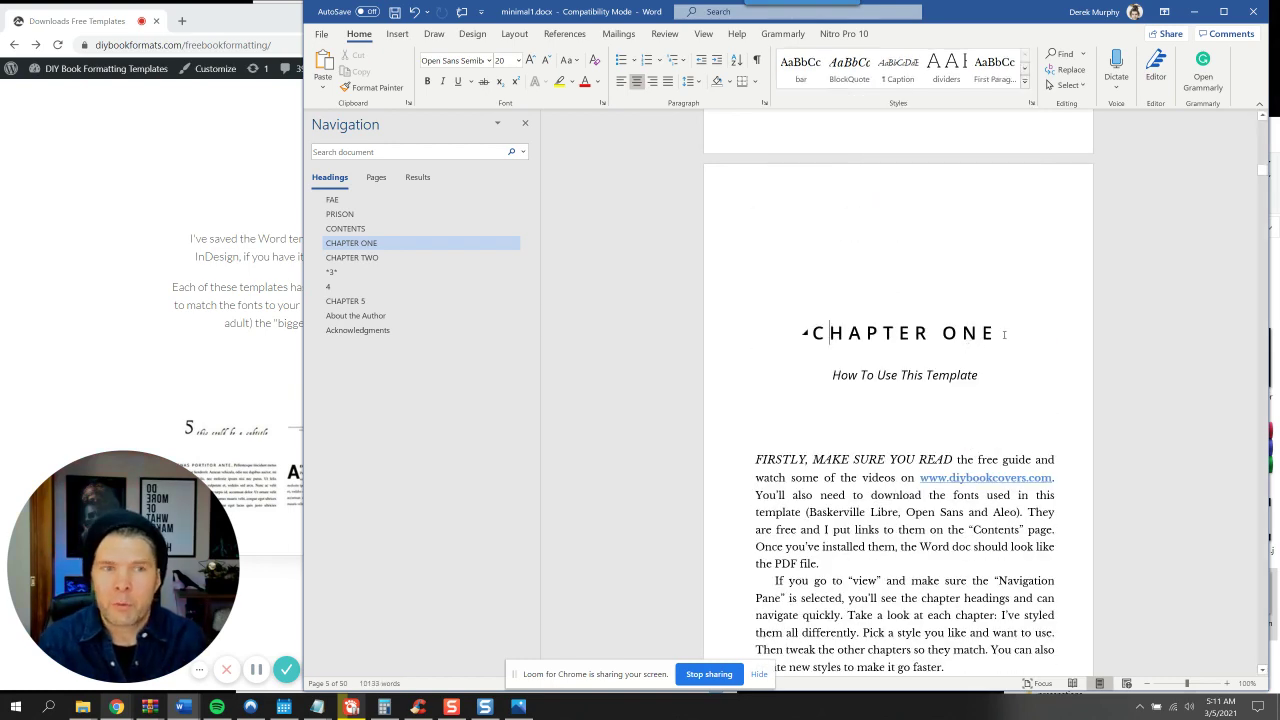
Inspect the paragraph spacing settings of the CHAPTER ONE heading and leave them without making changes
left_click(803, 335)
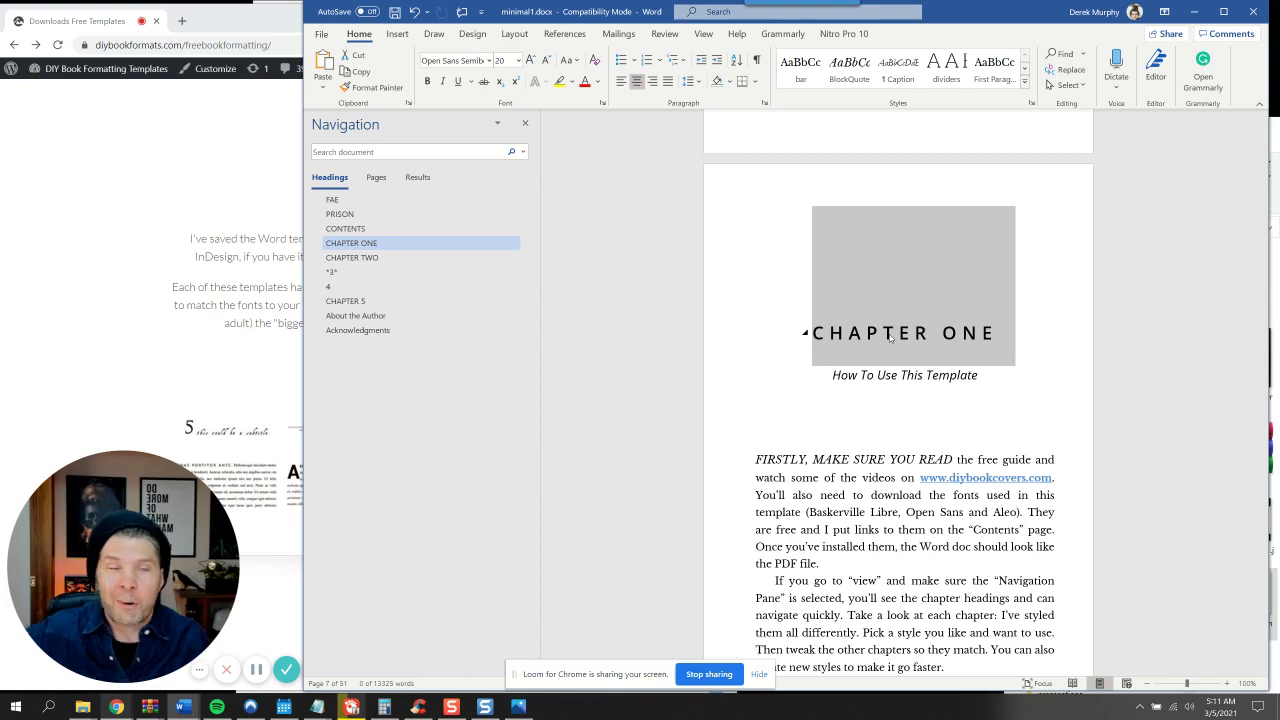
left_click(990, 78)
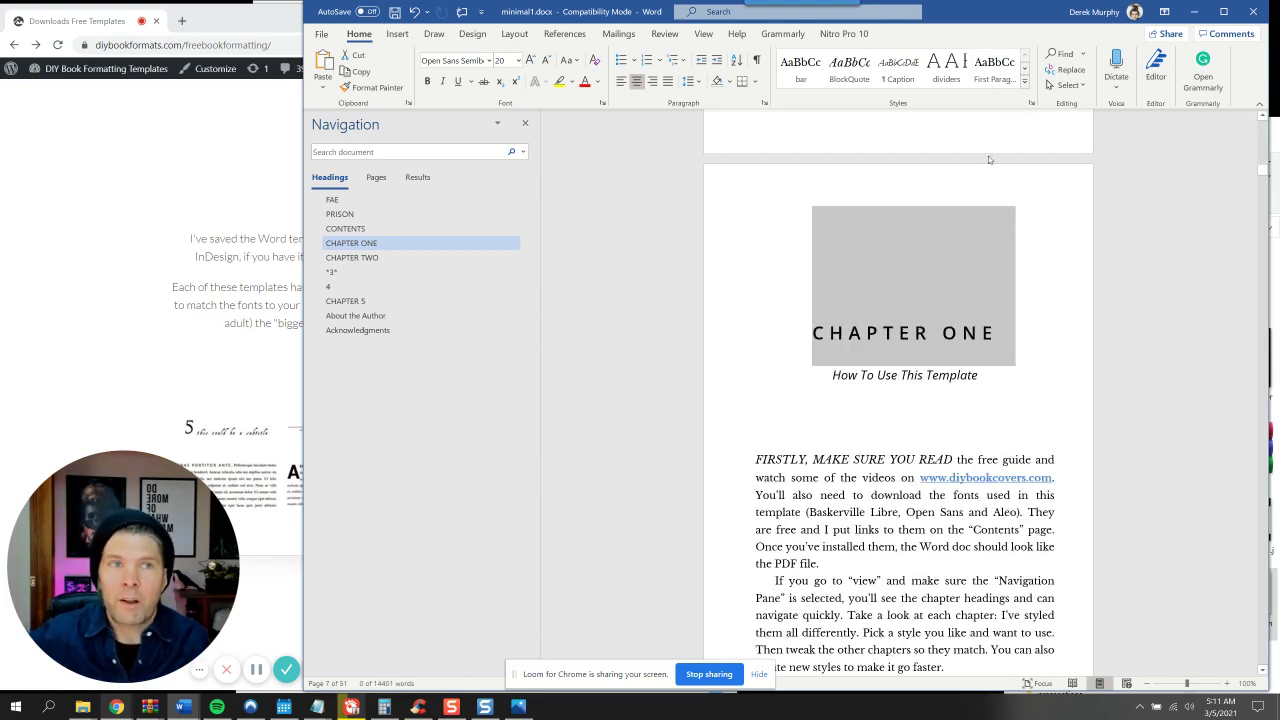
left_click(981, 337)
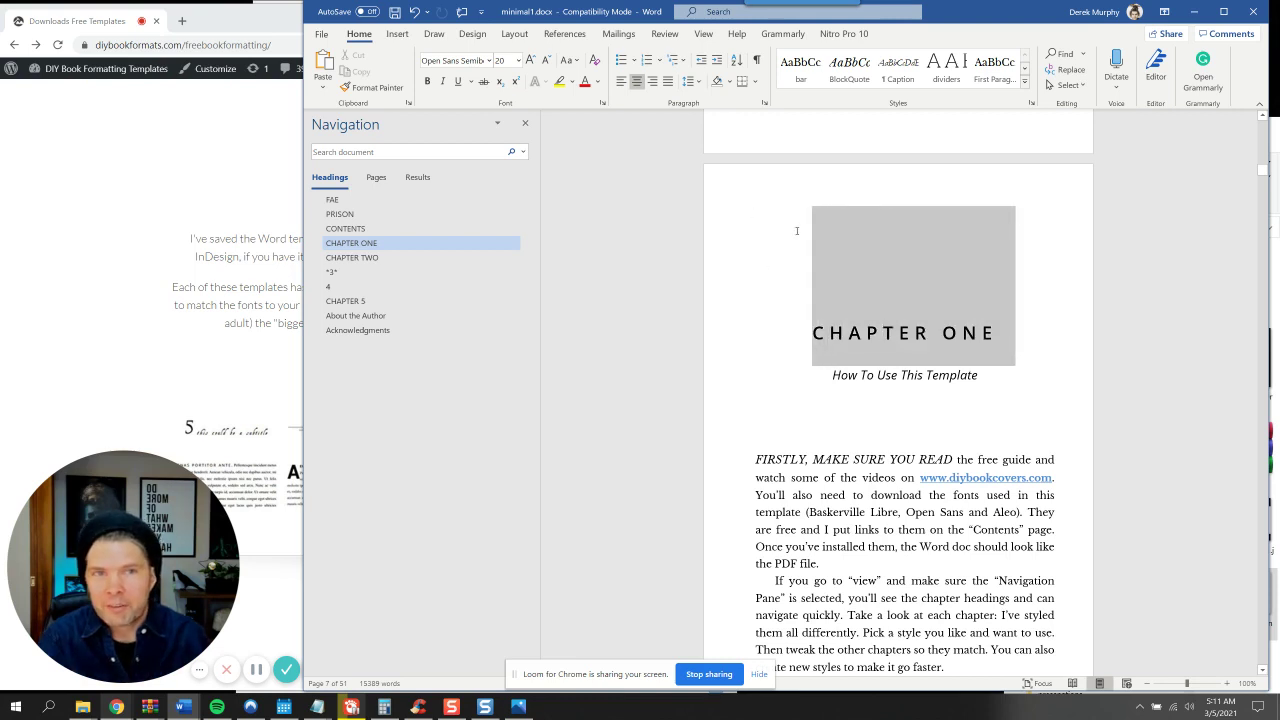
left_click(690, 81)
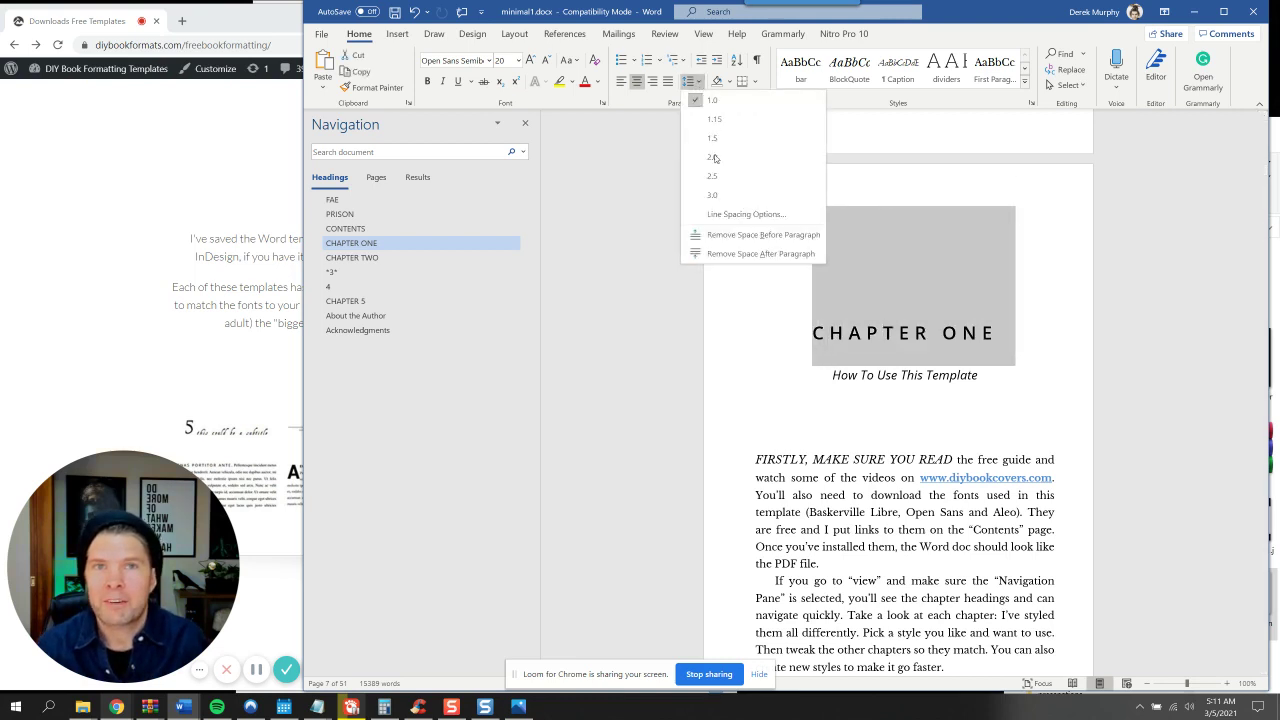
left_click(740, 214)
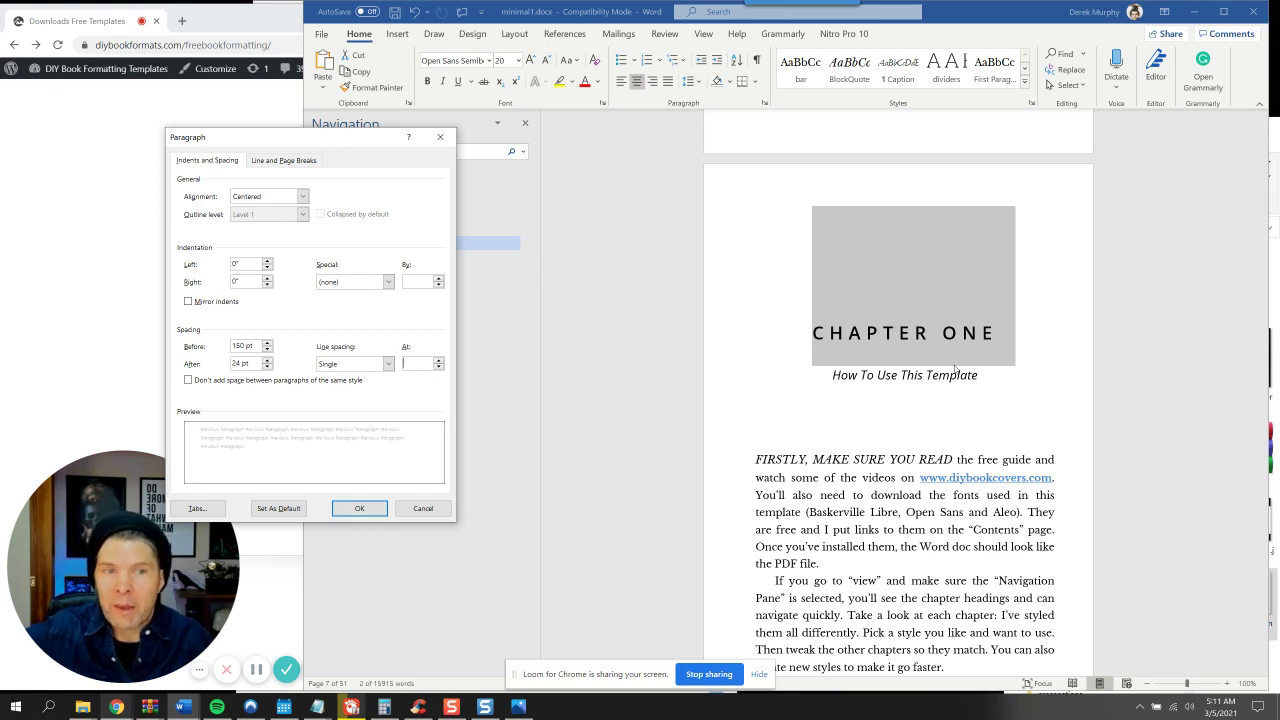
left_click(423, 508)
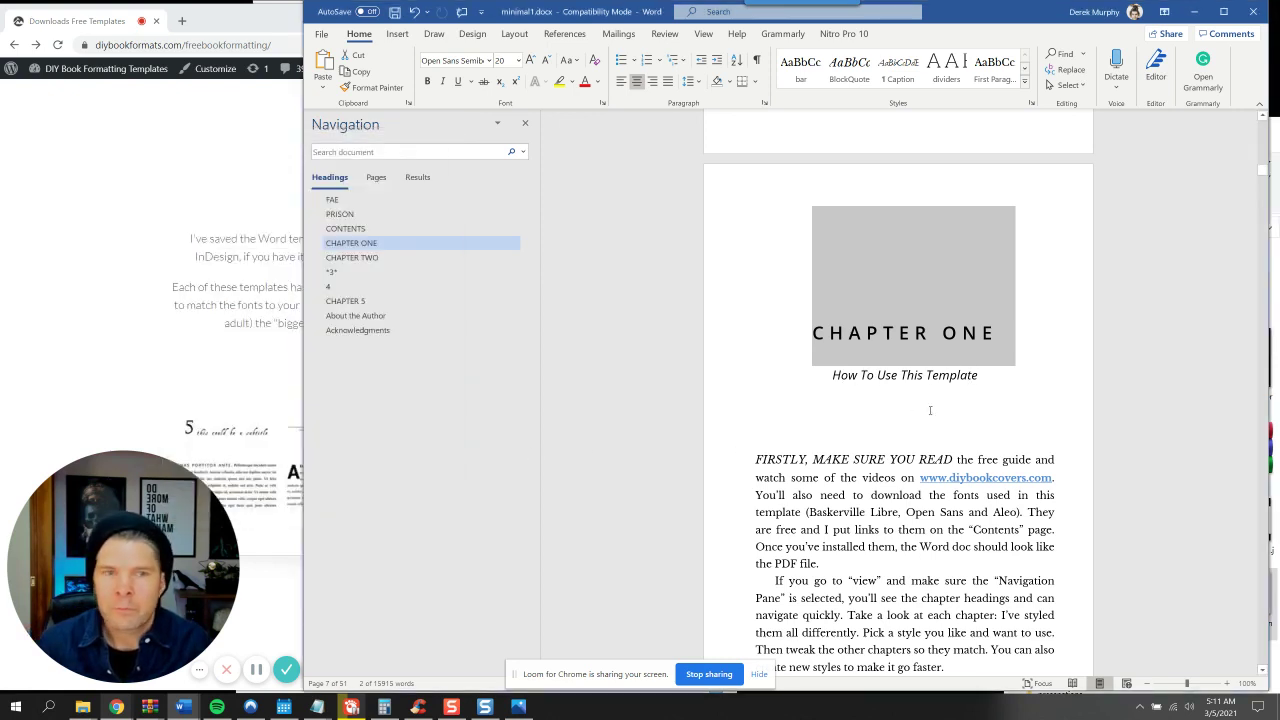
left_click(949, 395)
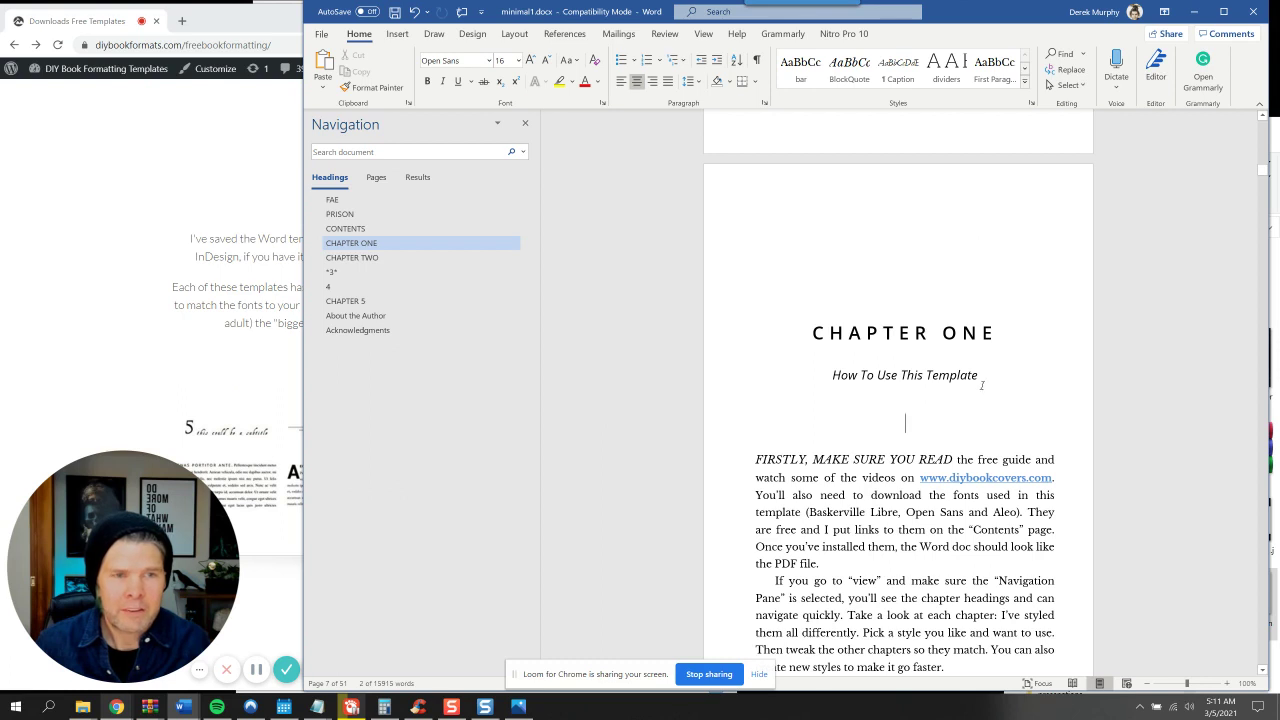
left_click_drag(982, 385, 968, 410)
left_click(984, 375)
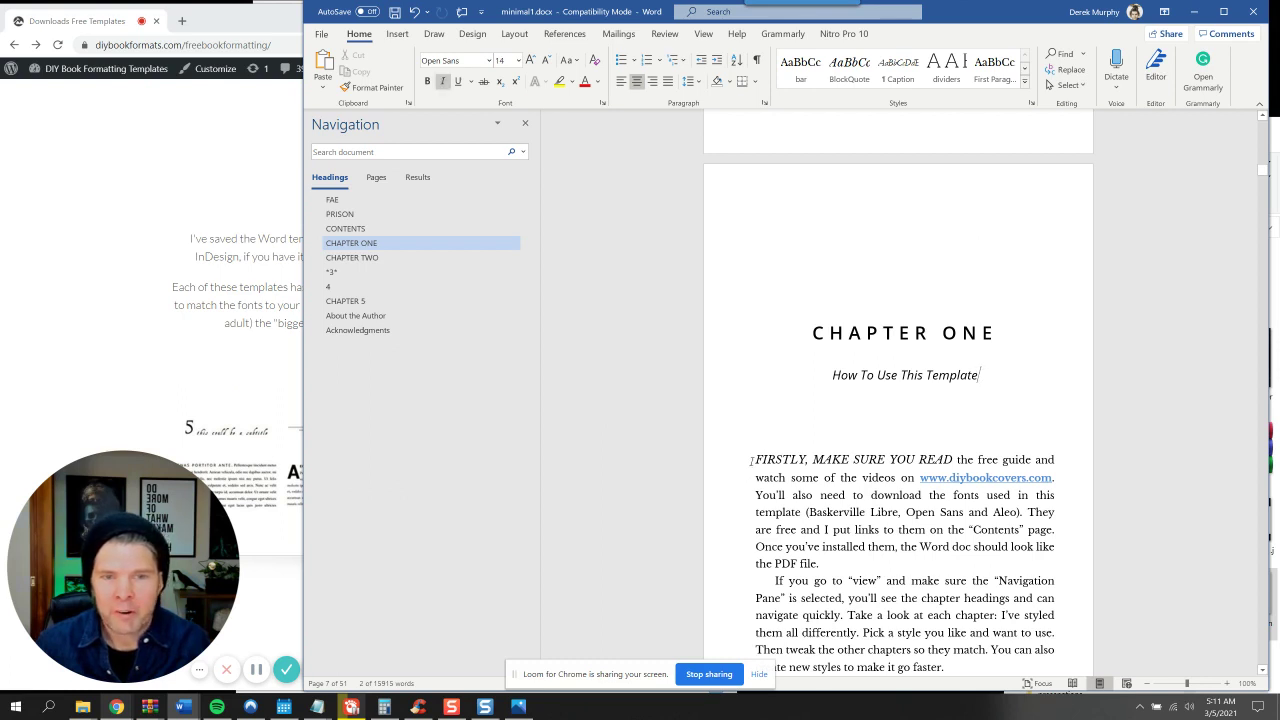
left_click_drag(751, 461, 773, 418)
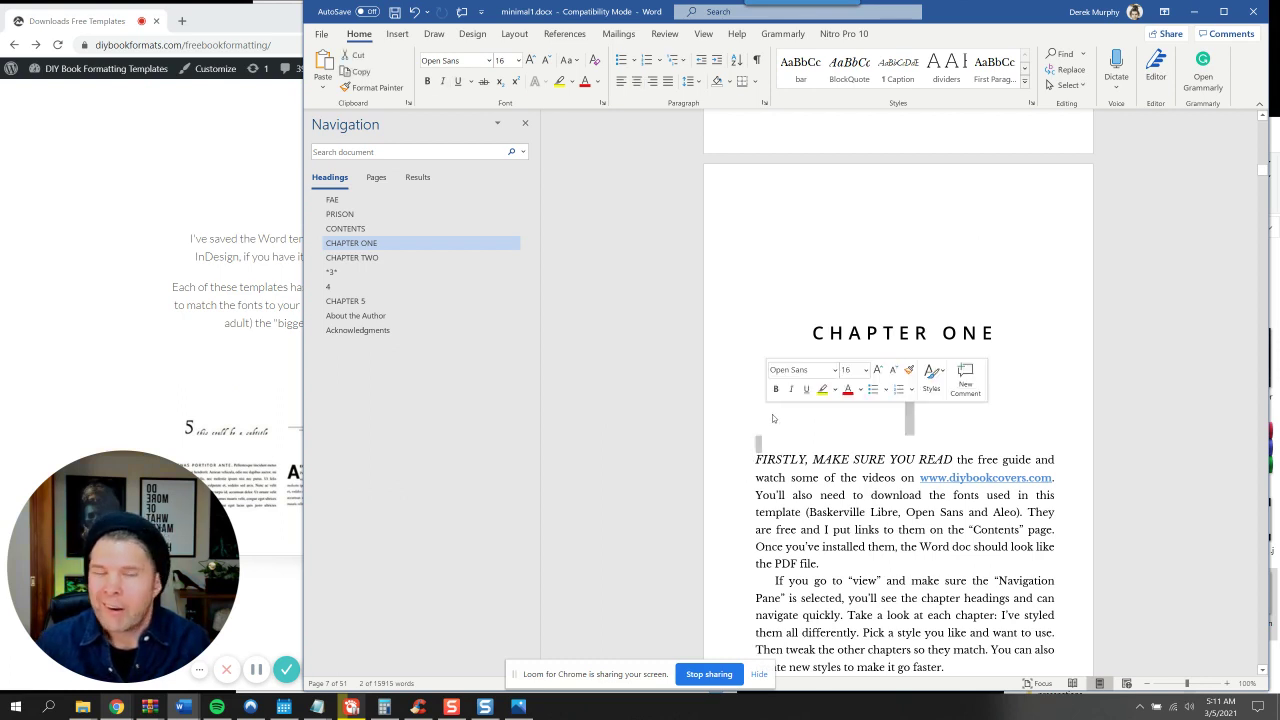
left_click(990, 405)
Create a new style named "subheader1" from the formatting of the Chapter One subtitle "How To Use This Template"
left_click_drag(983, 375, 831, 376)
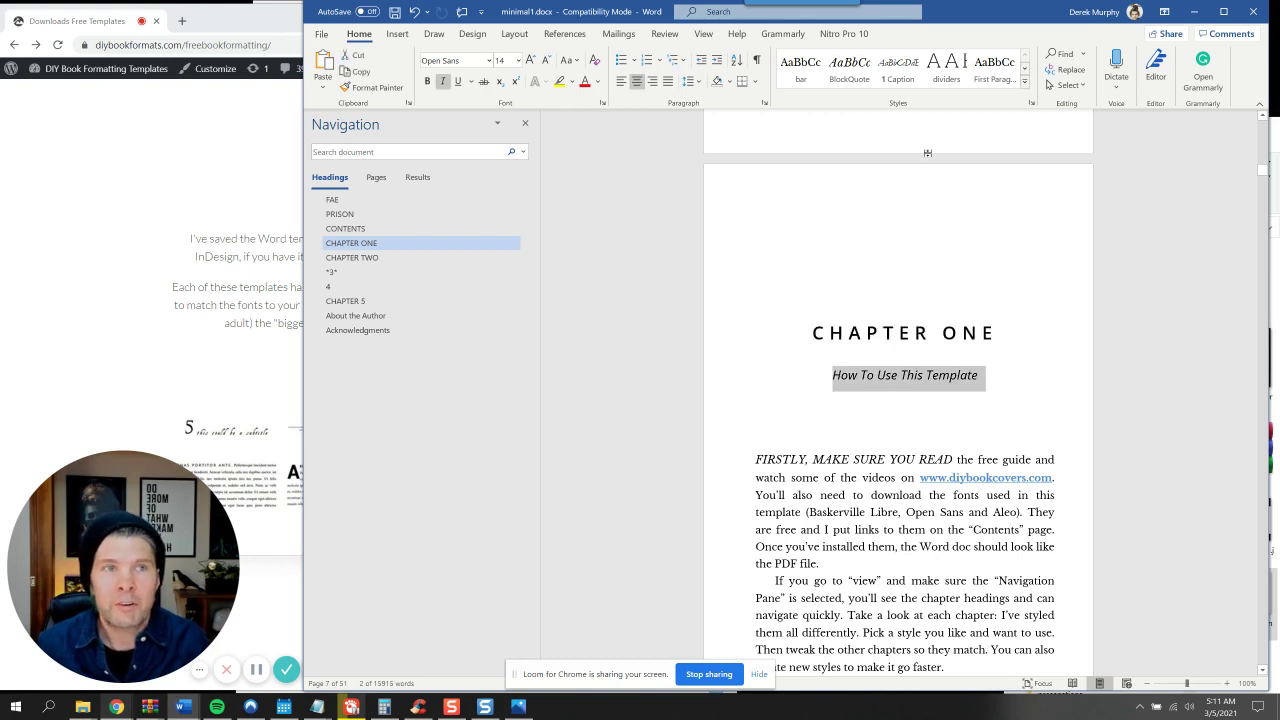
left_click(1025, 85)
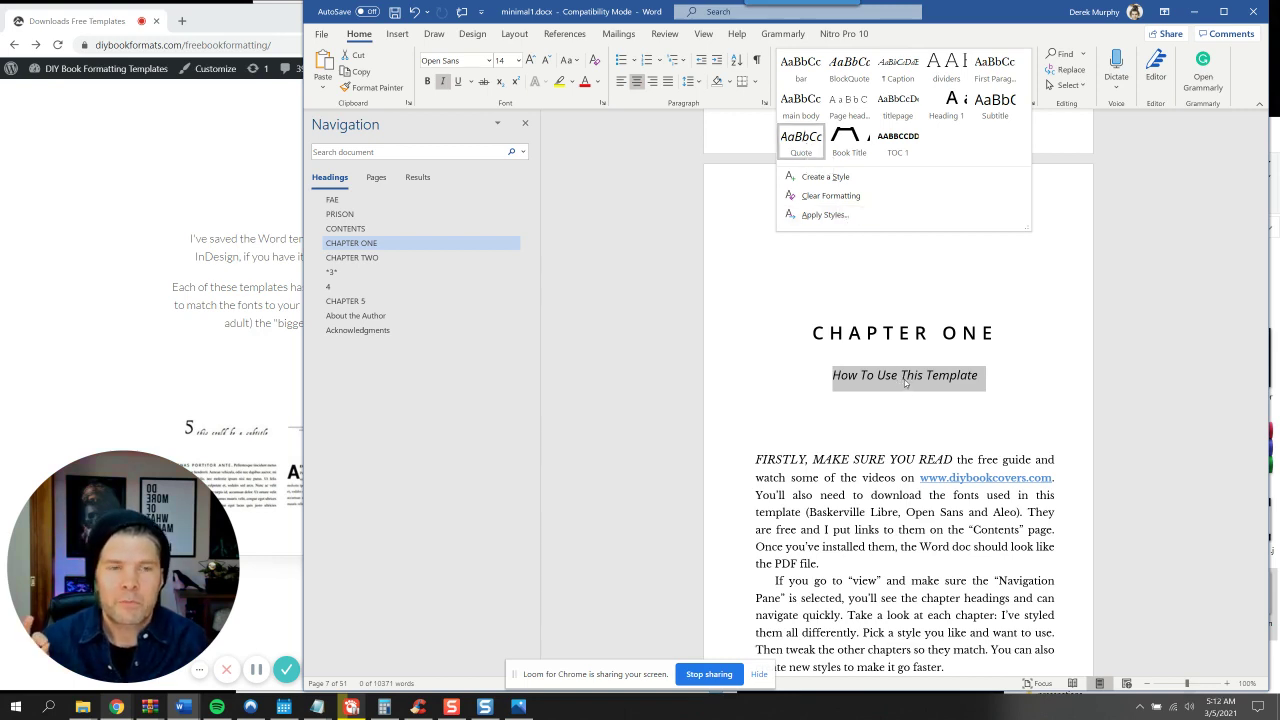
left_click(988, 380)
left_click(988, 375)
left_click_drag(988, 375, 832, 376)
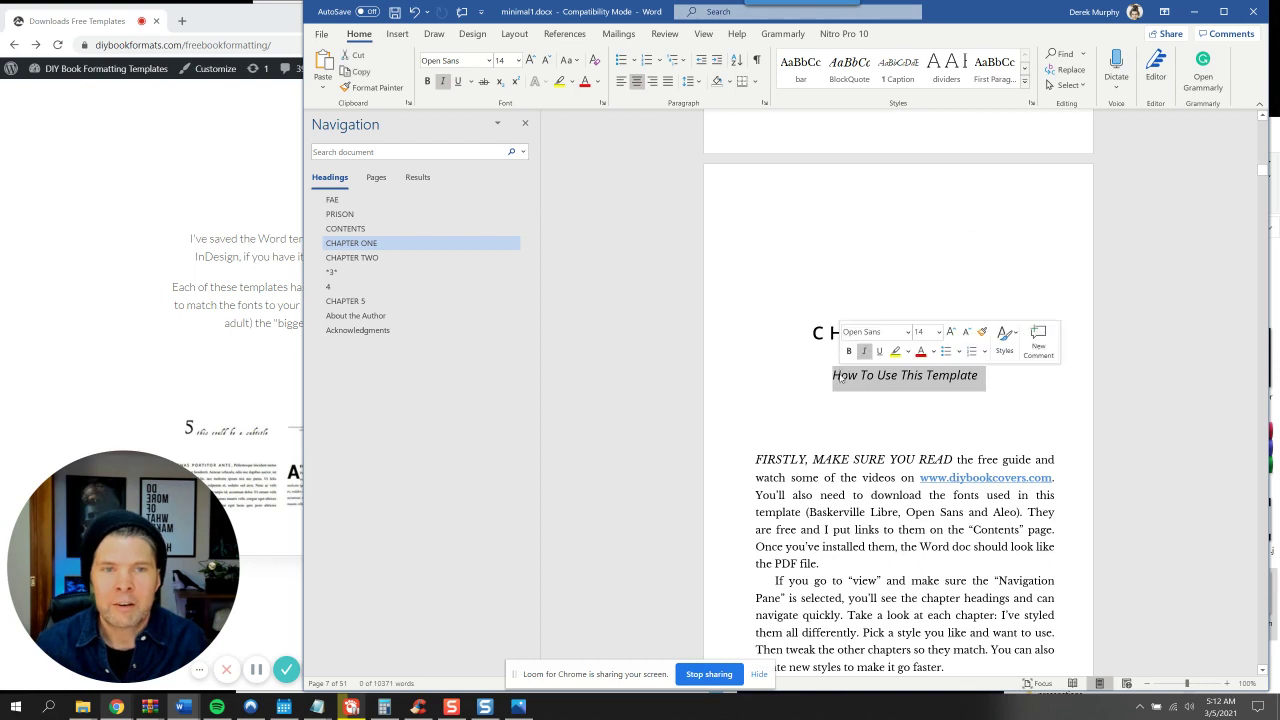
right_click(858, 386)
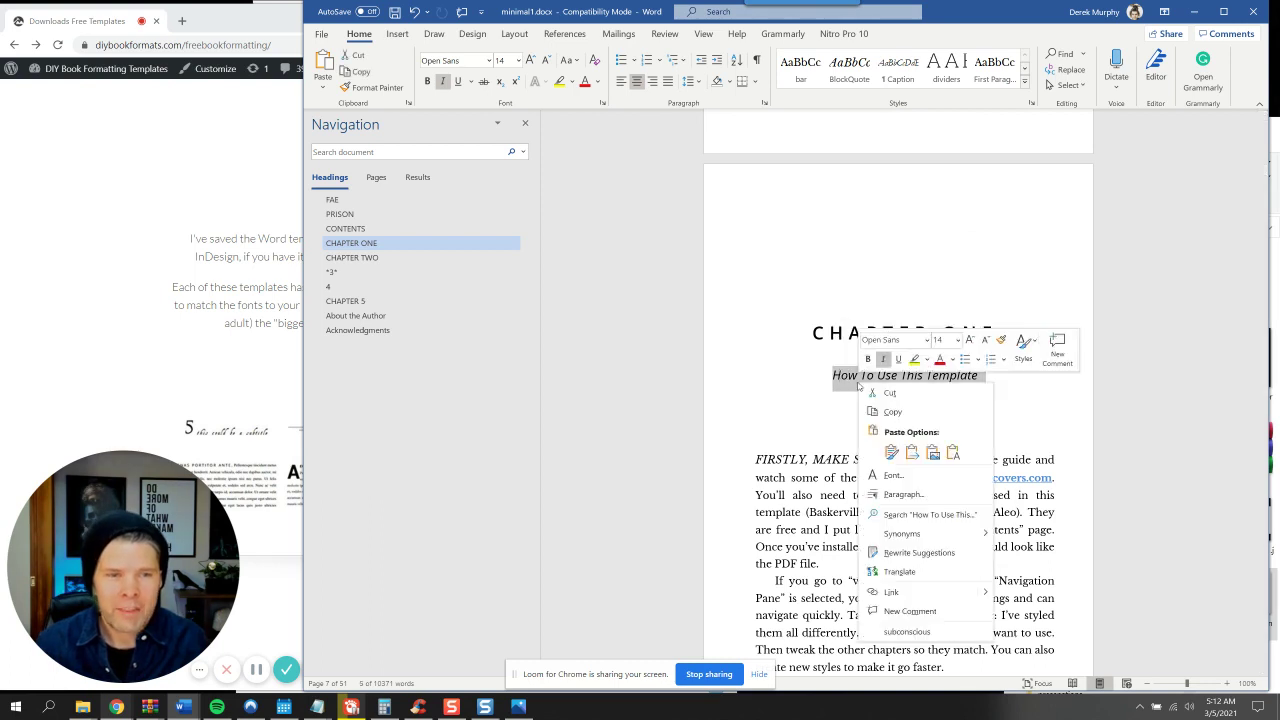
left_click(1024, 348)
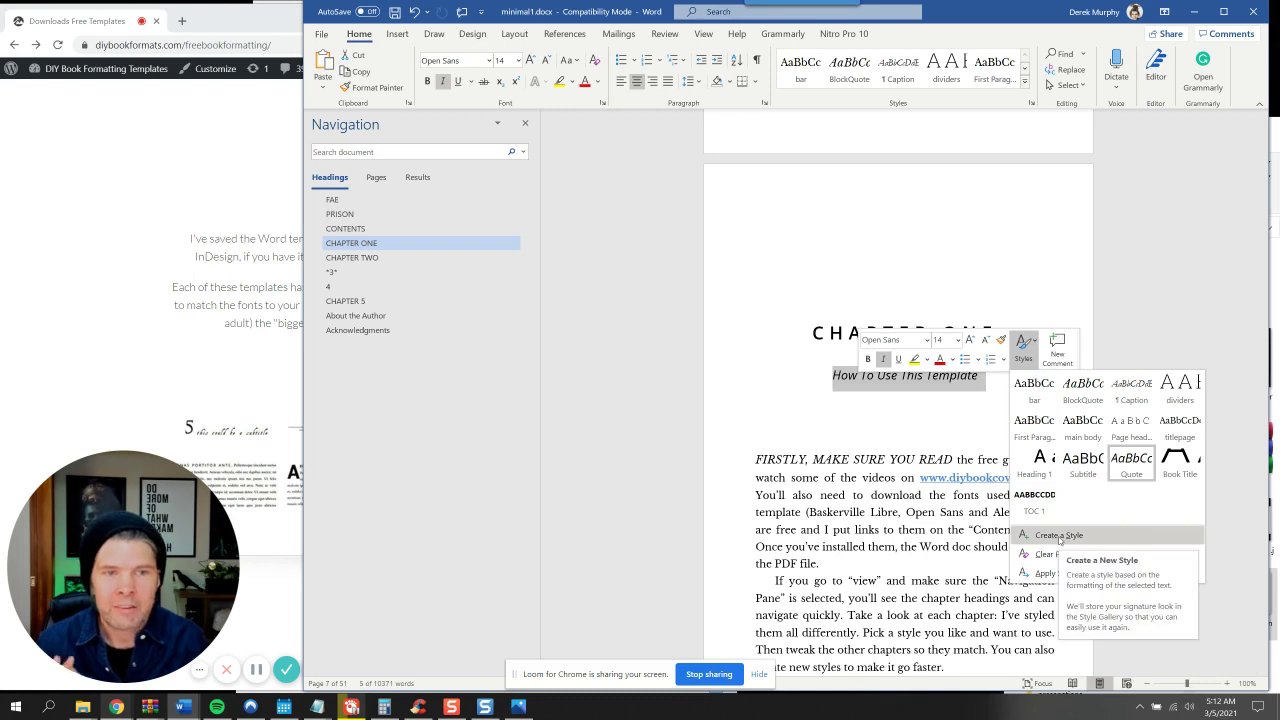
left_click(1058, 535)
type("subheader1")
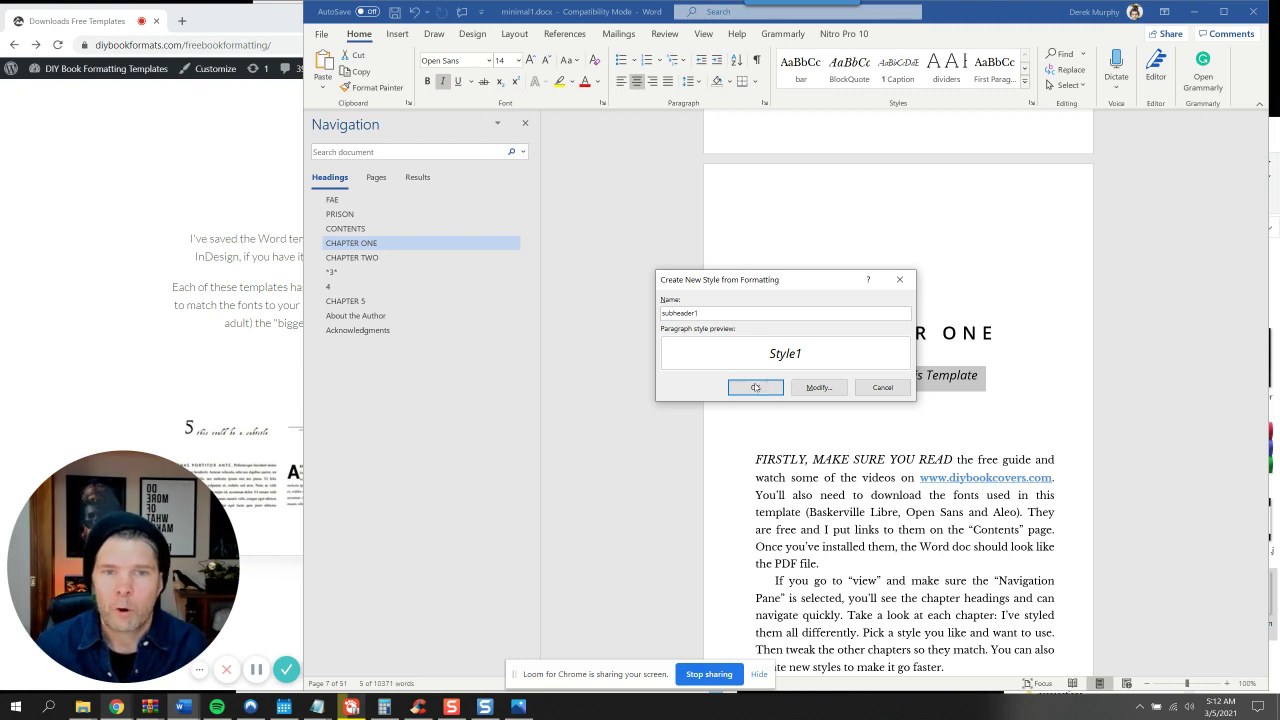
left_click(755, 387)
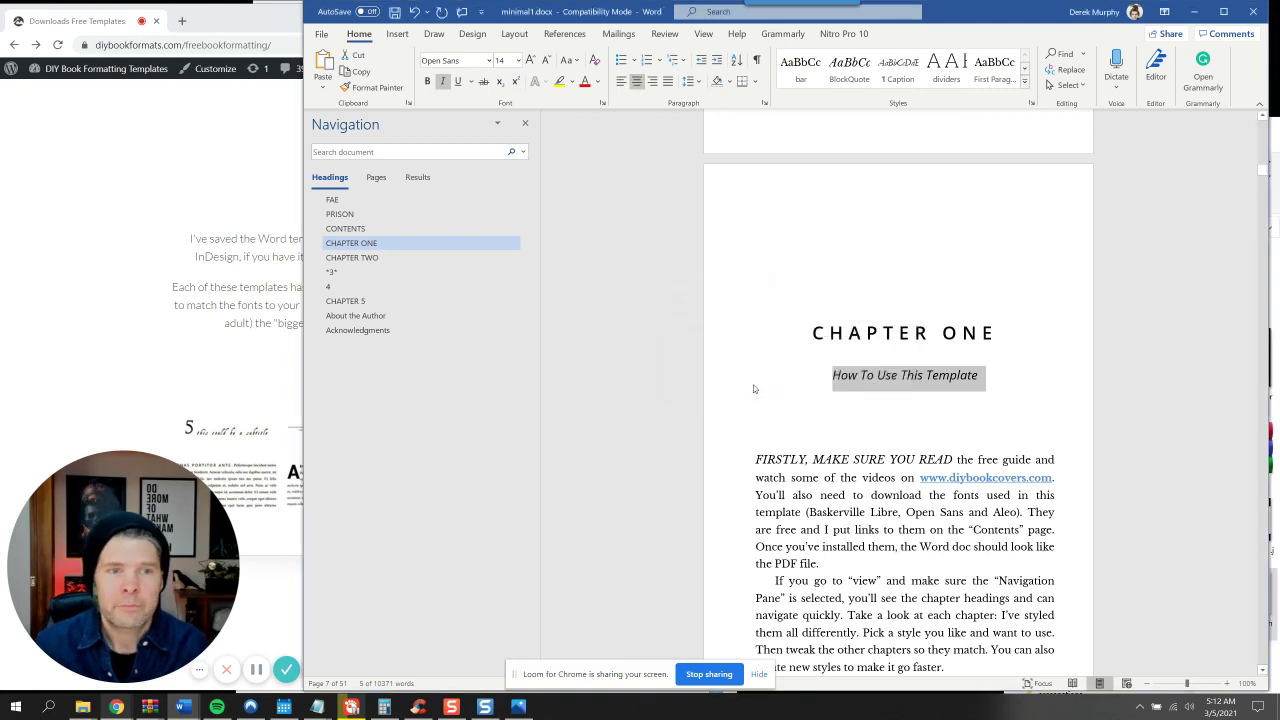
Set the paragraph spacing of the Chapter One subtitle to 24 pt before and 24 pt after
left_click(690, 81)
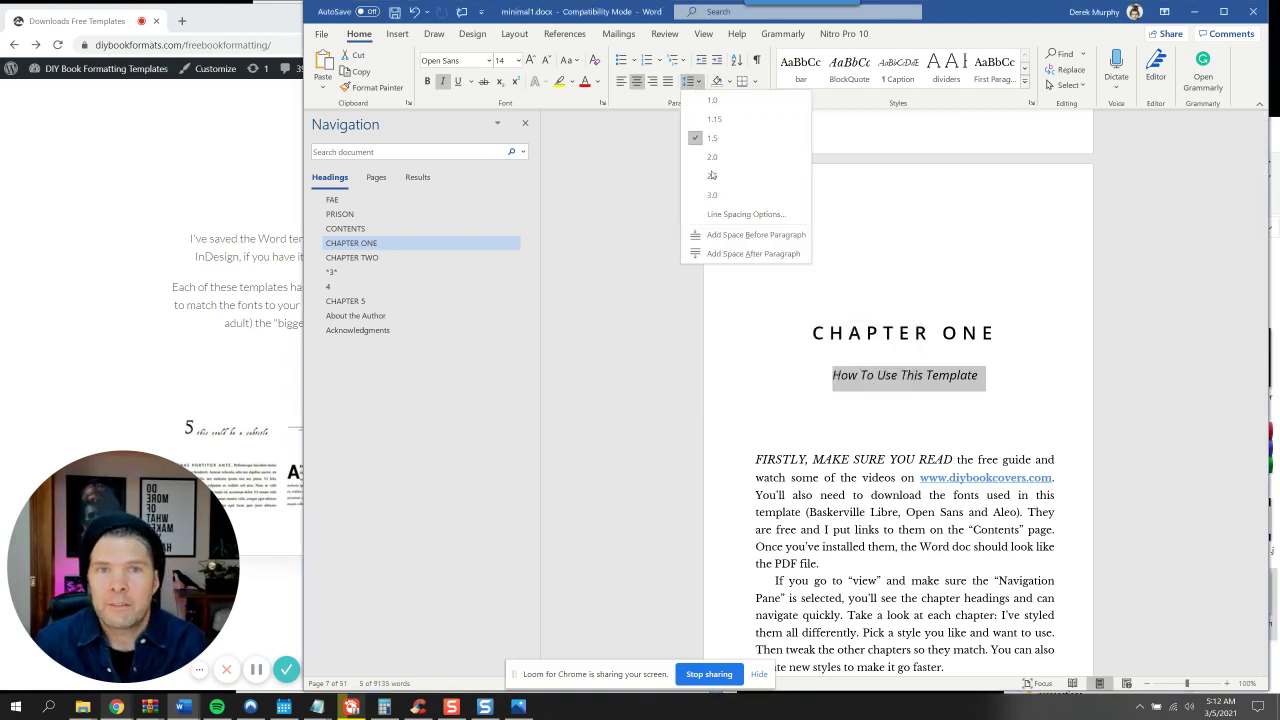
left_click(730, 215)
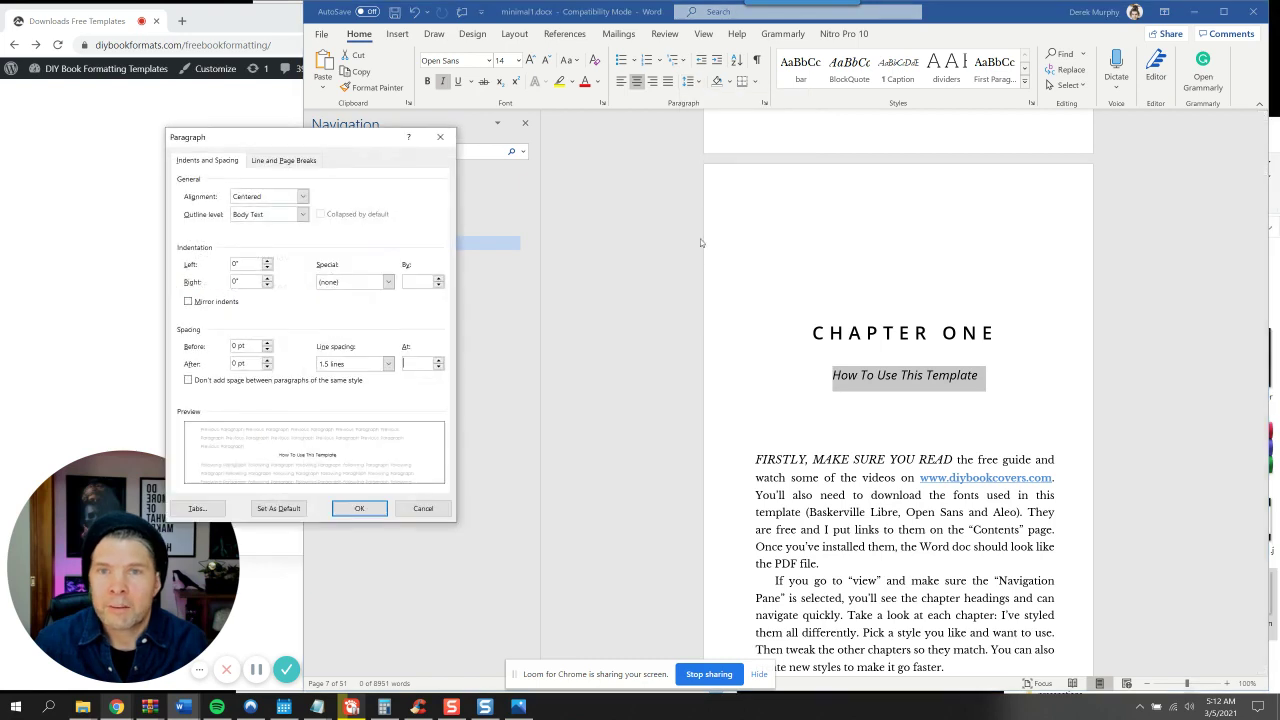
left_click(267, 343)
left_click(267, 343)
left_click(267, 343)
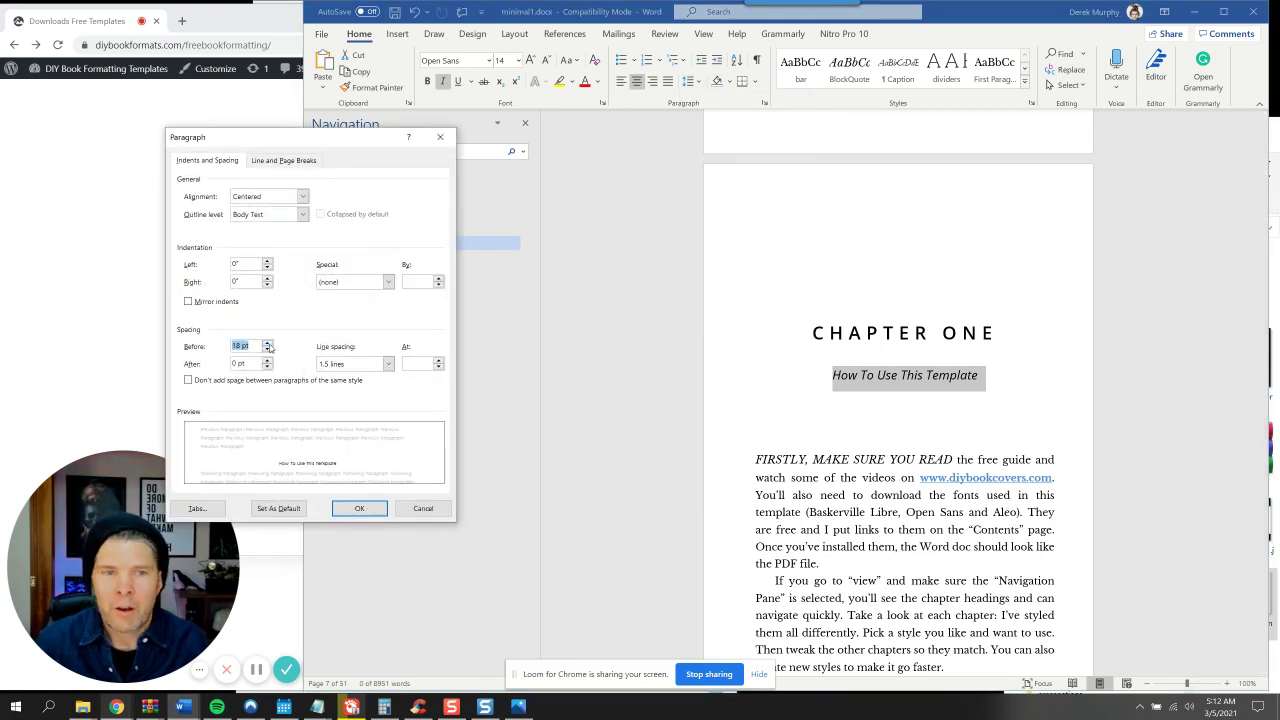
left_click(267, 343)
left_click(267, 361)
left_click(267, 361)
left_click(267, 361)
left_click(267, 361)
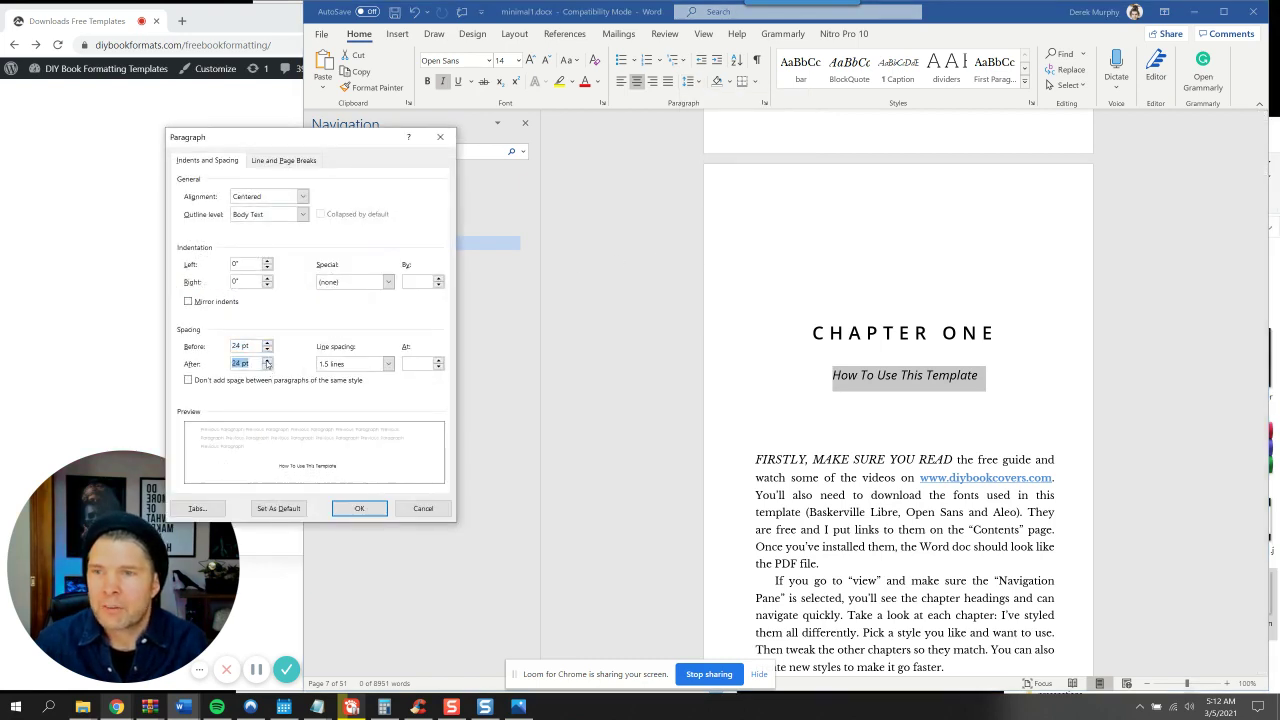
left_click(359, 508)
Delete the empty lines between the Chapter One subtitle and the first body paragraph
left_click(835, 455)
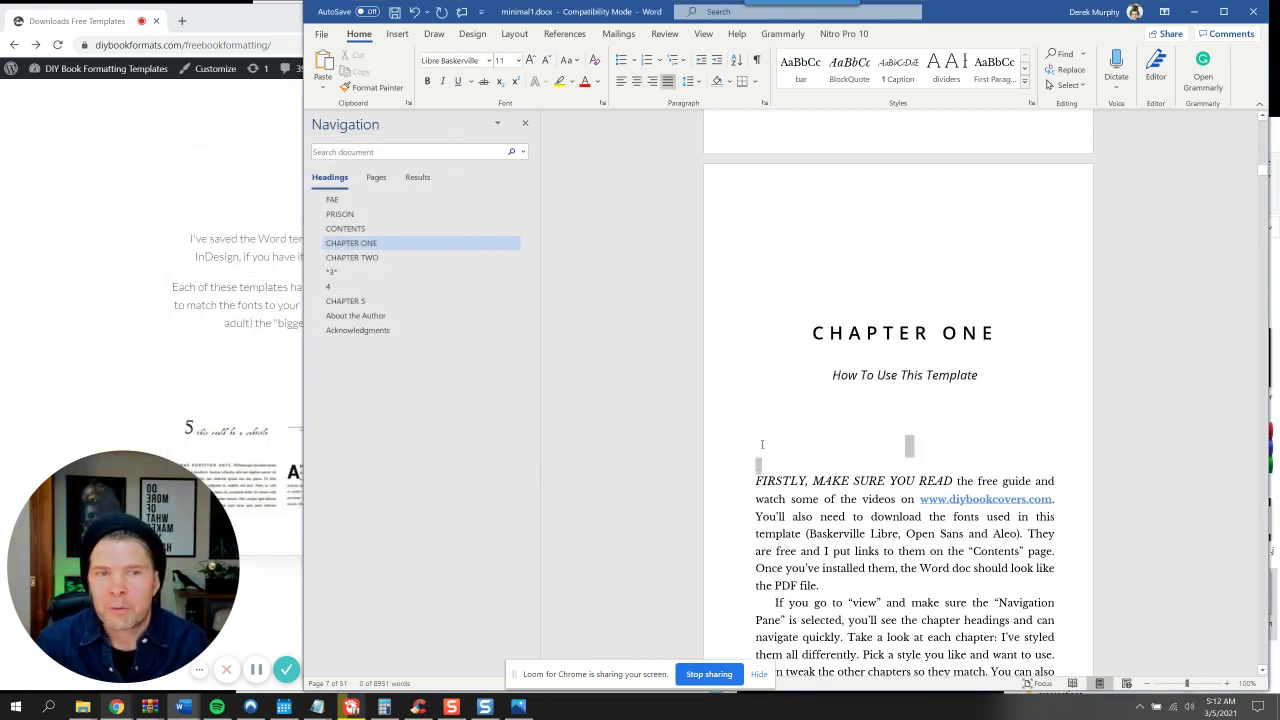
left_click_drag(762, 445, 762, 449)
key("BackSpace")
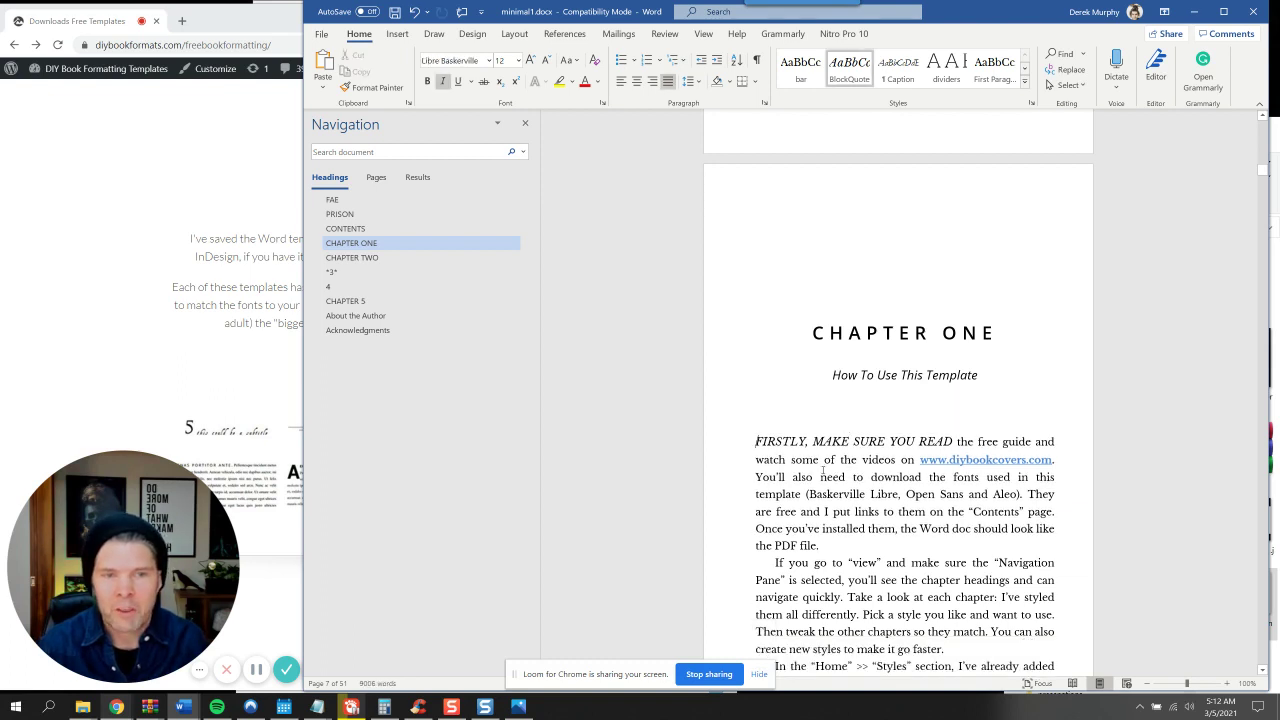
left_click_drag(832, 375, 858, 437)
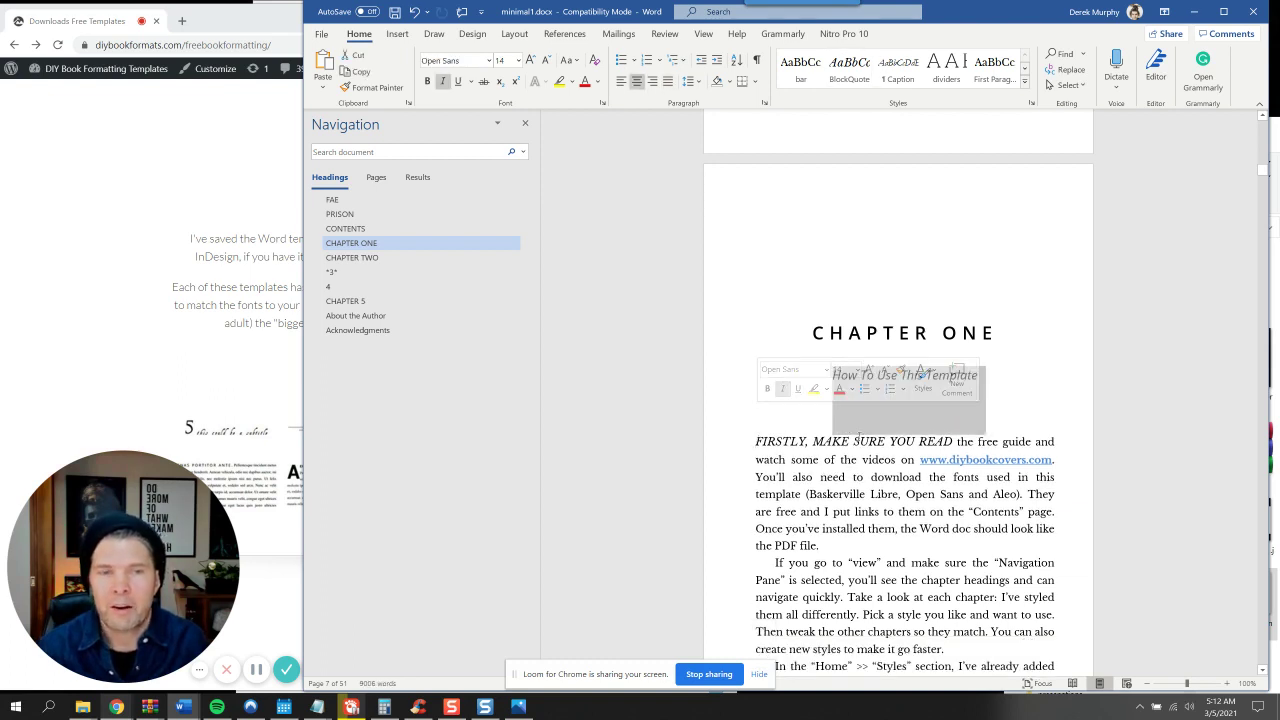
left_click(958, 421)
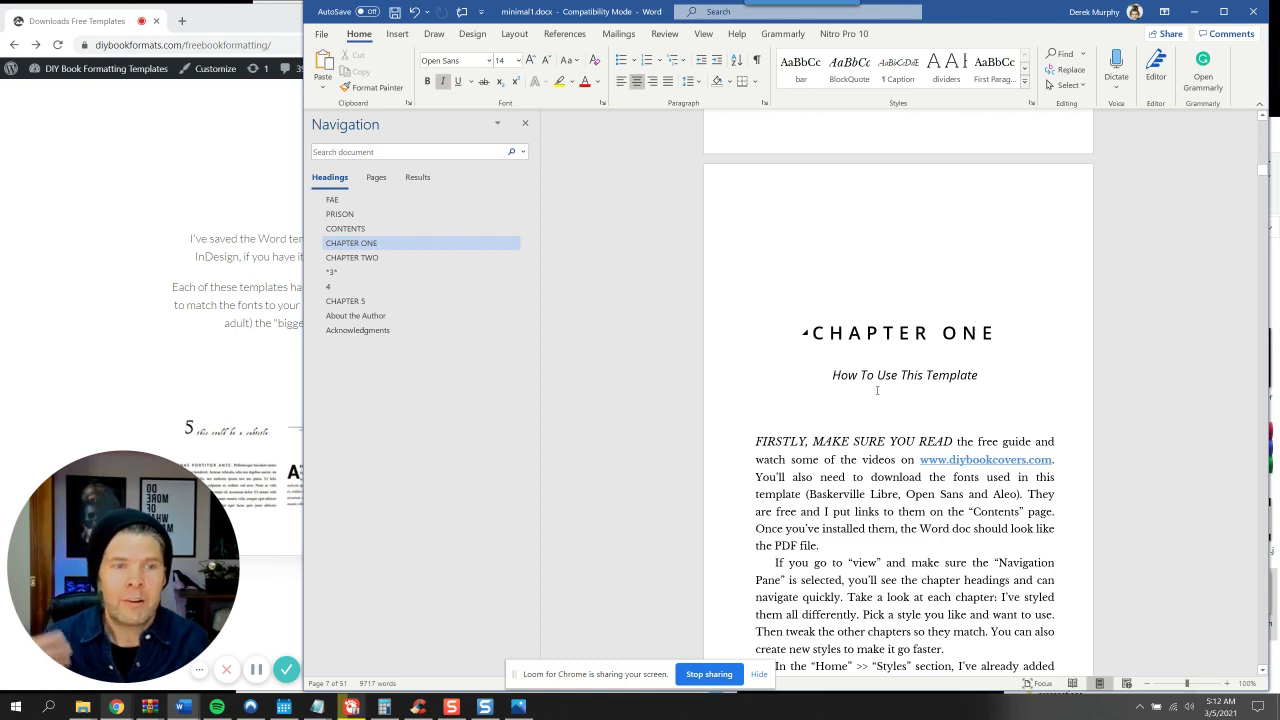
left_click(912, 345)
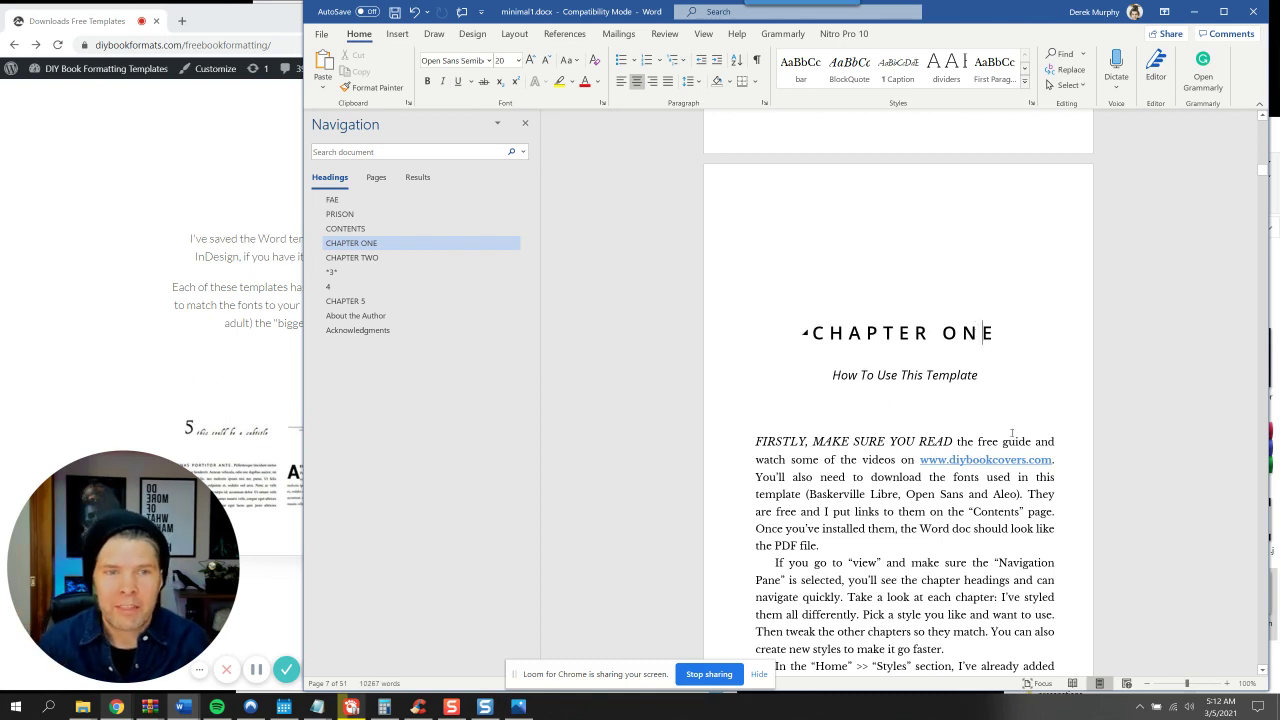
left_click(801, 442)
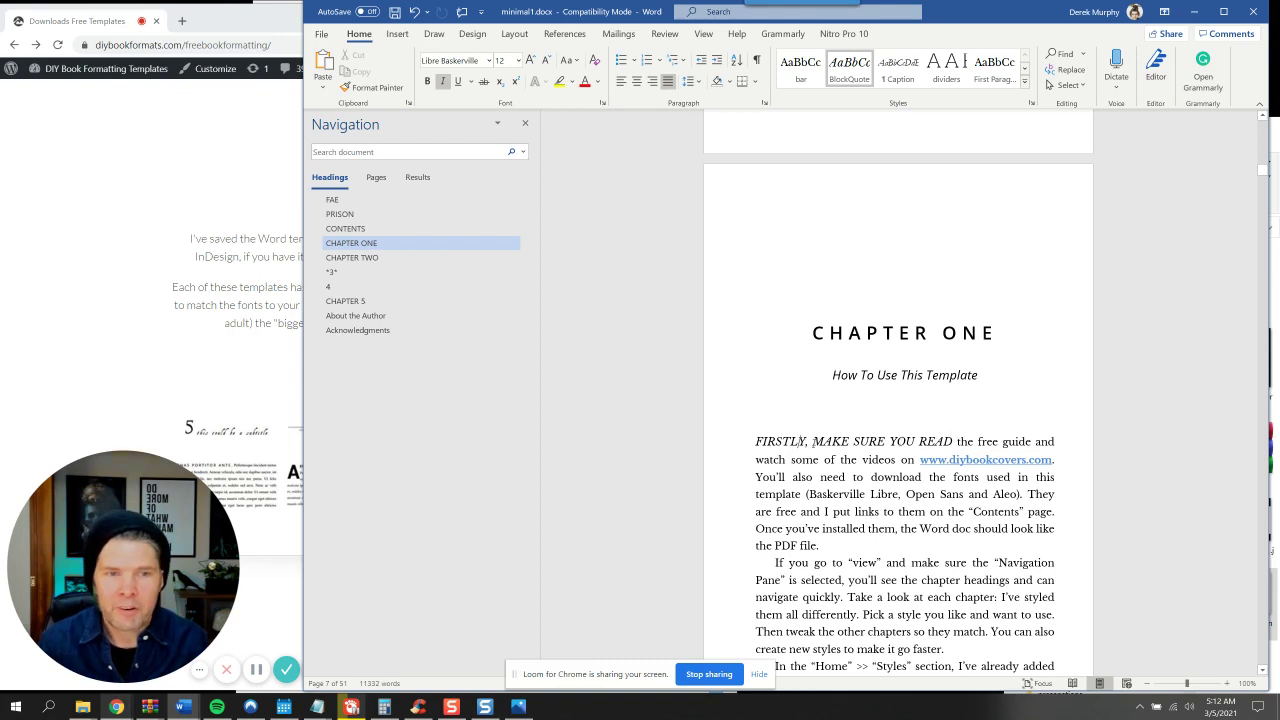
left_click_drag(955, 442, 756, 442)
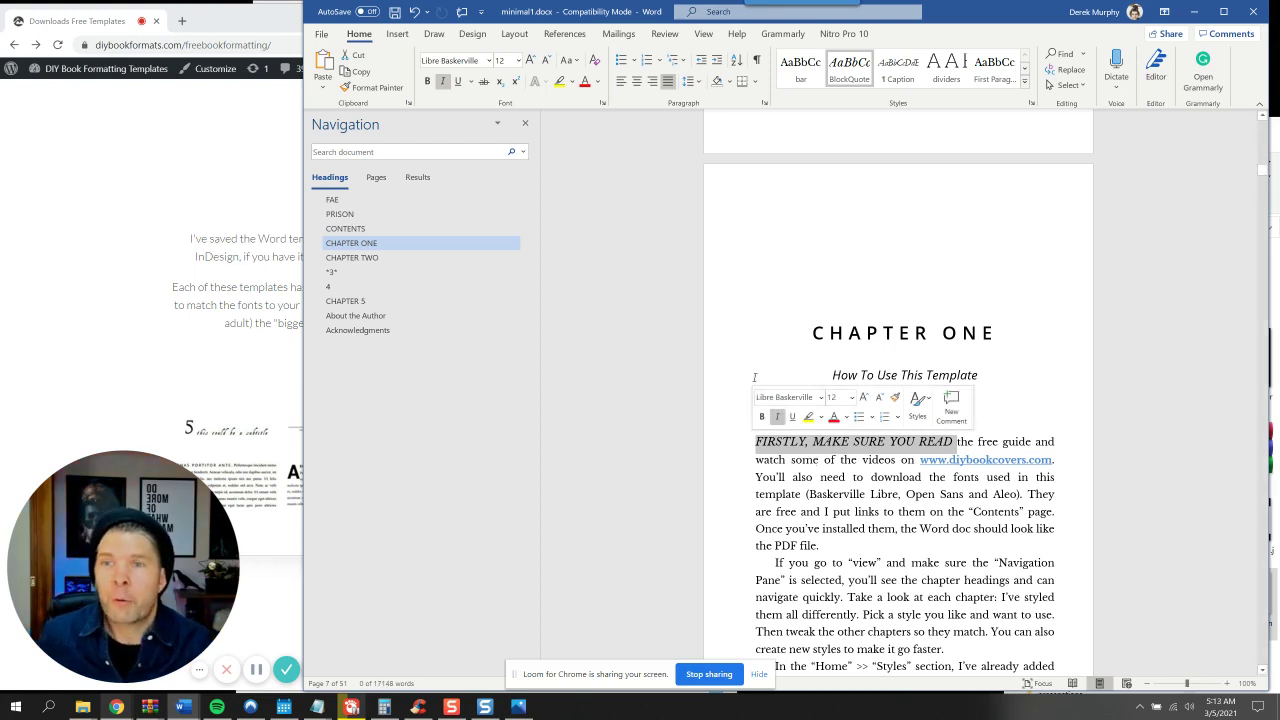
left_click(826, 334)
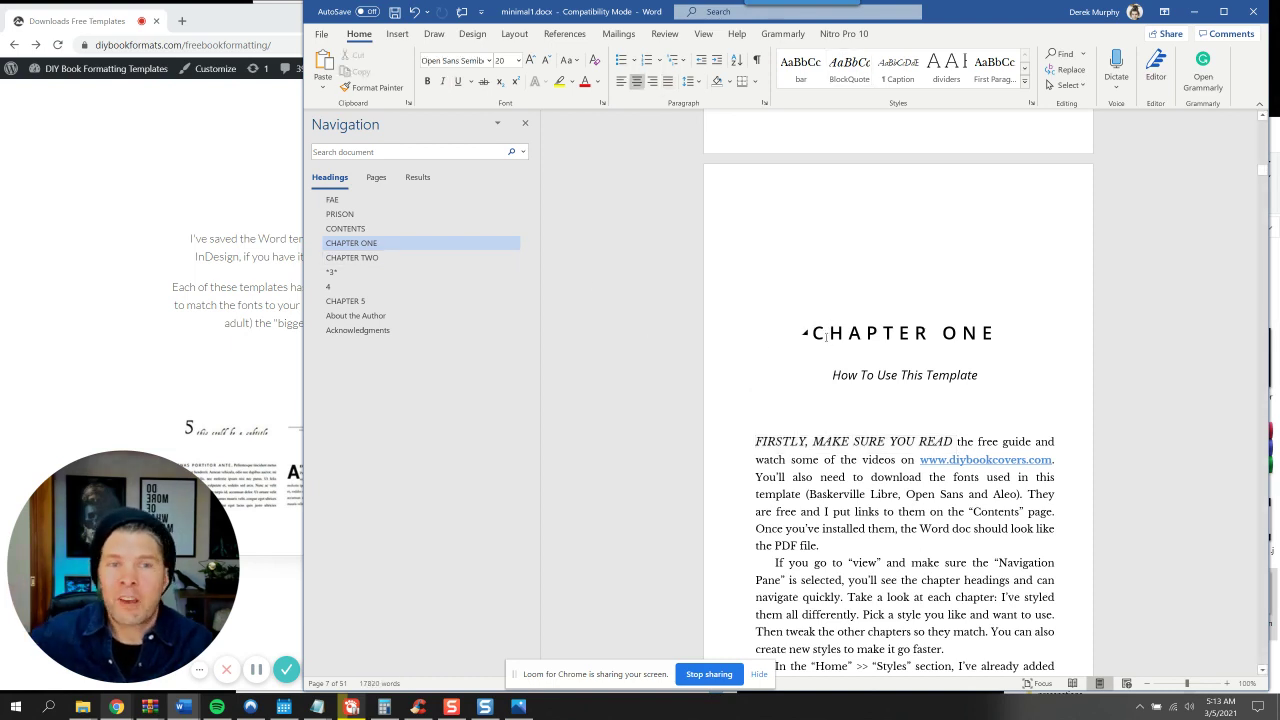
Go through the following chapters to the one headed "4" and apply the Heading 1 style to that heading
left_click(409, 257)
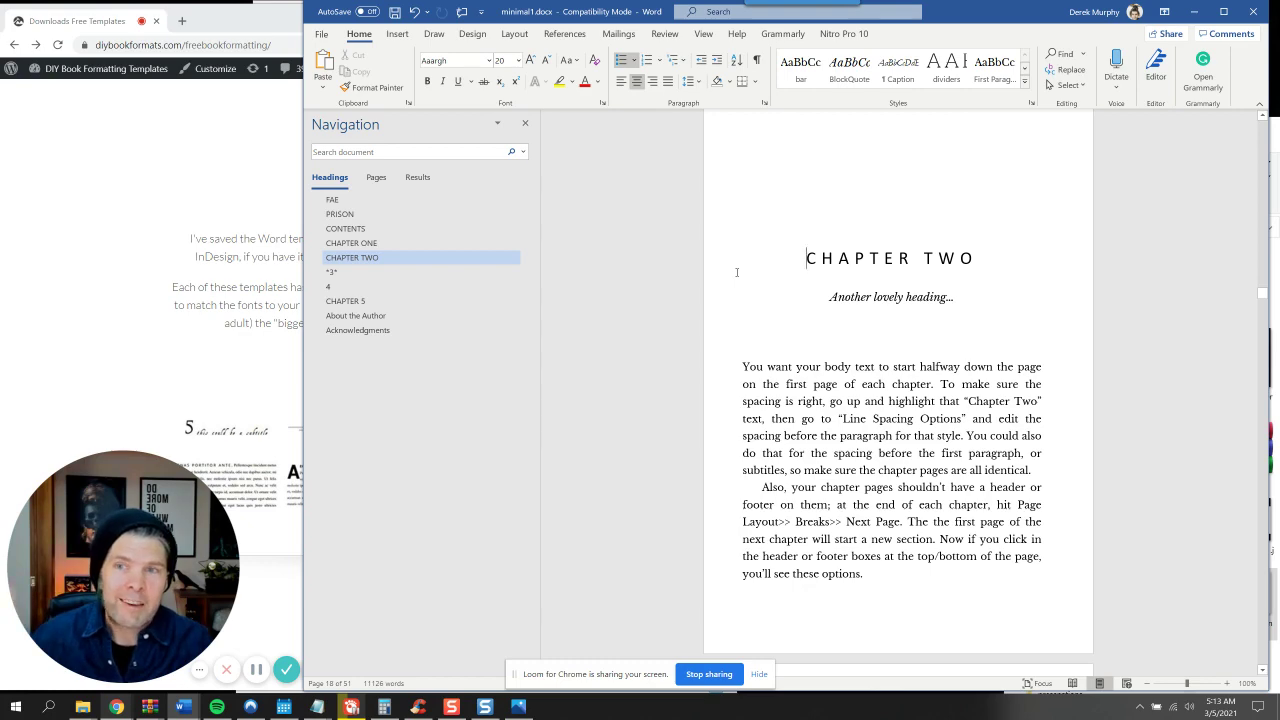
left_click(382, 276)
left_click(383, 287)
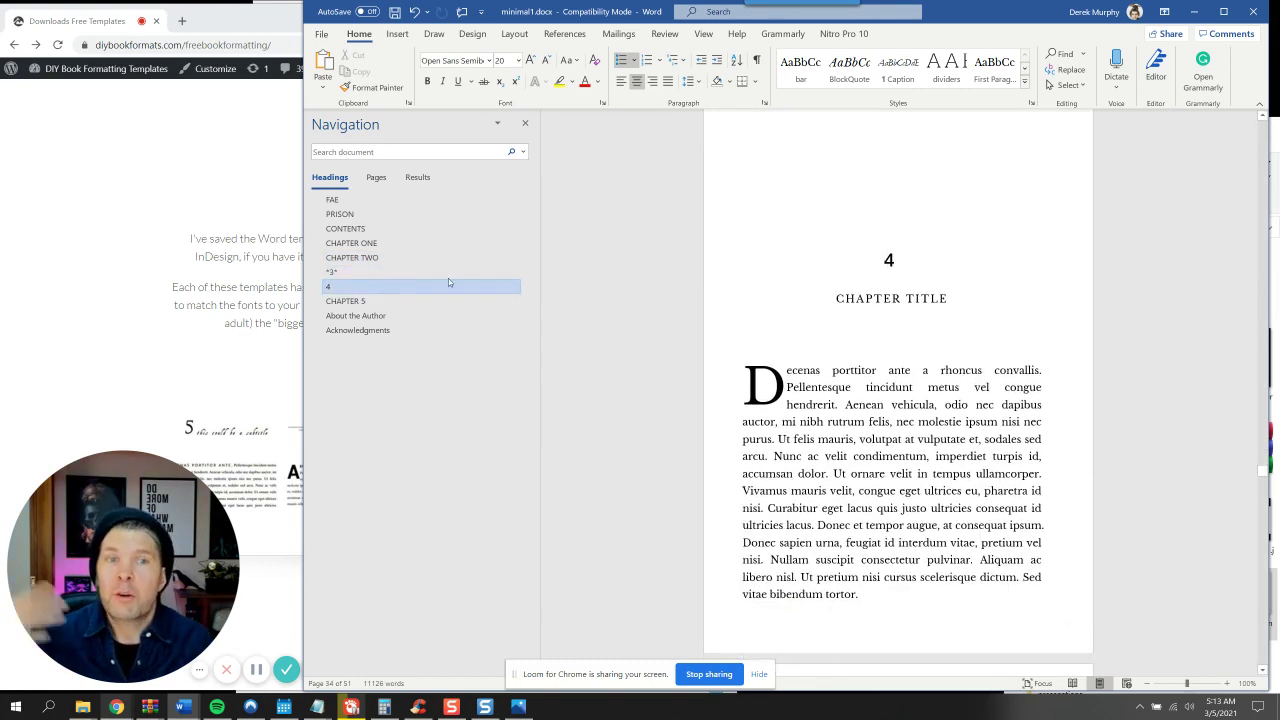
double_click(906, 260)
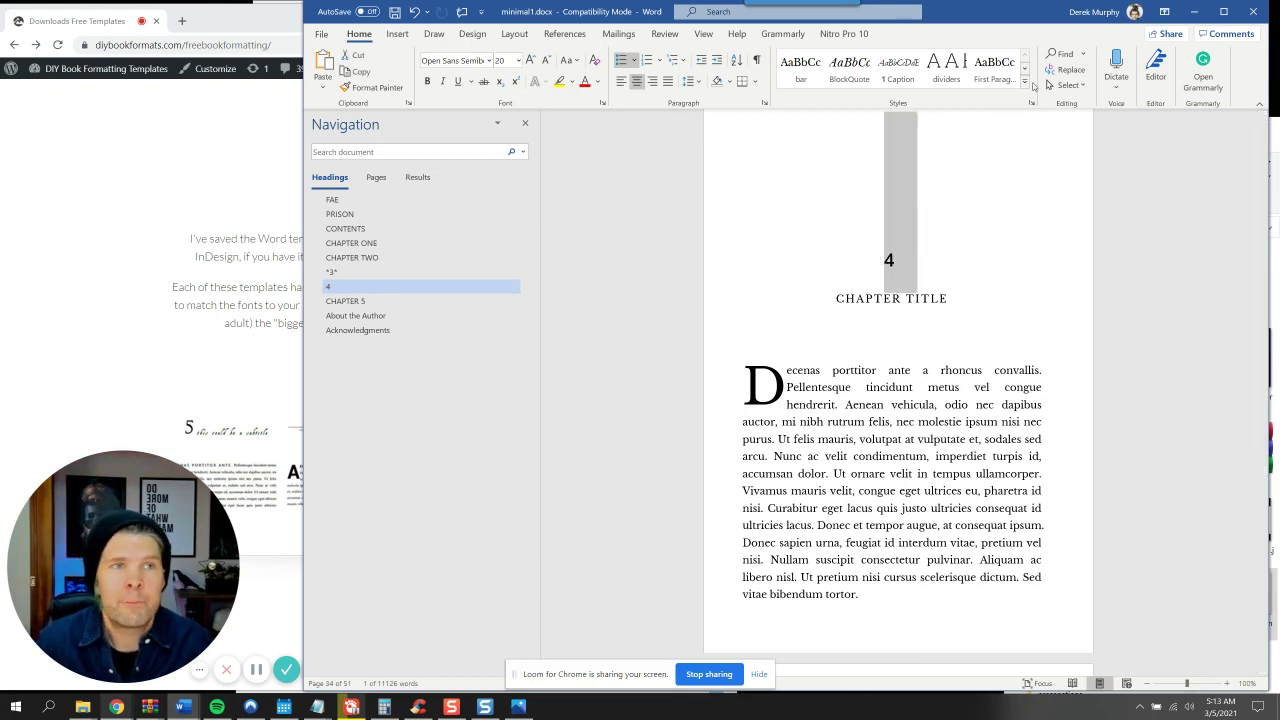
left_click(1024, 82)
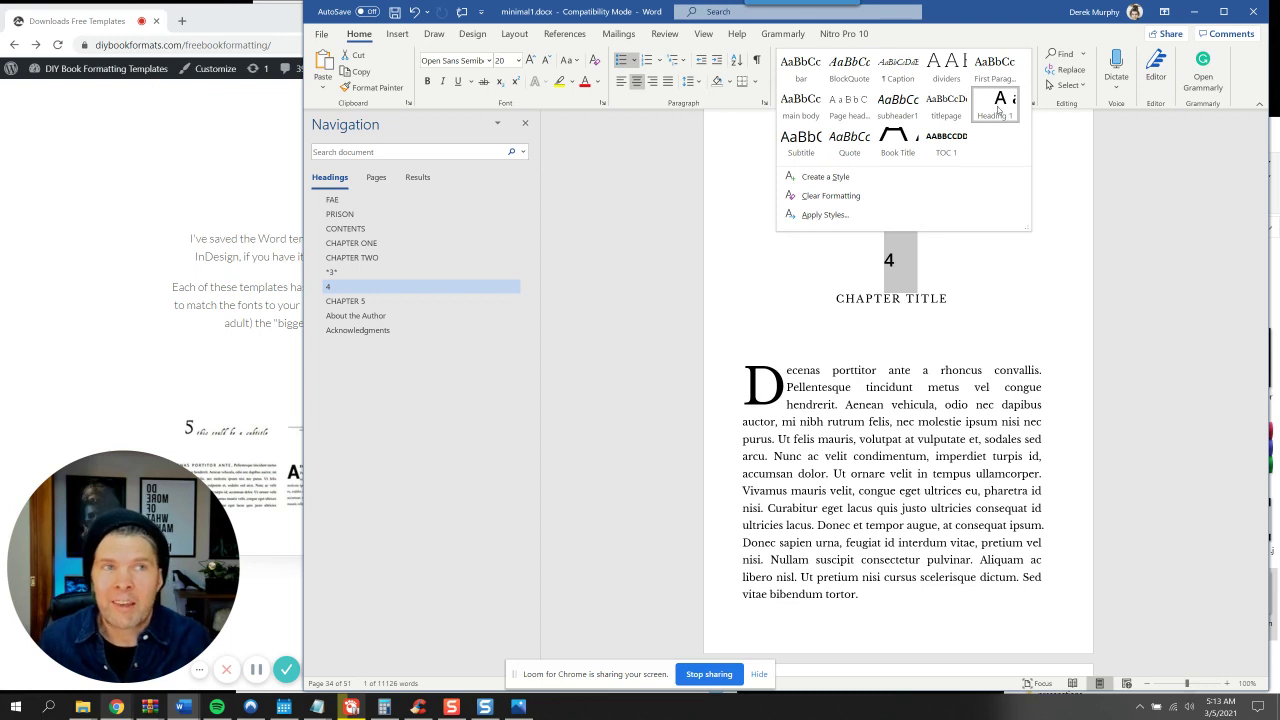
left_click(998, 110)
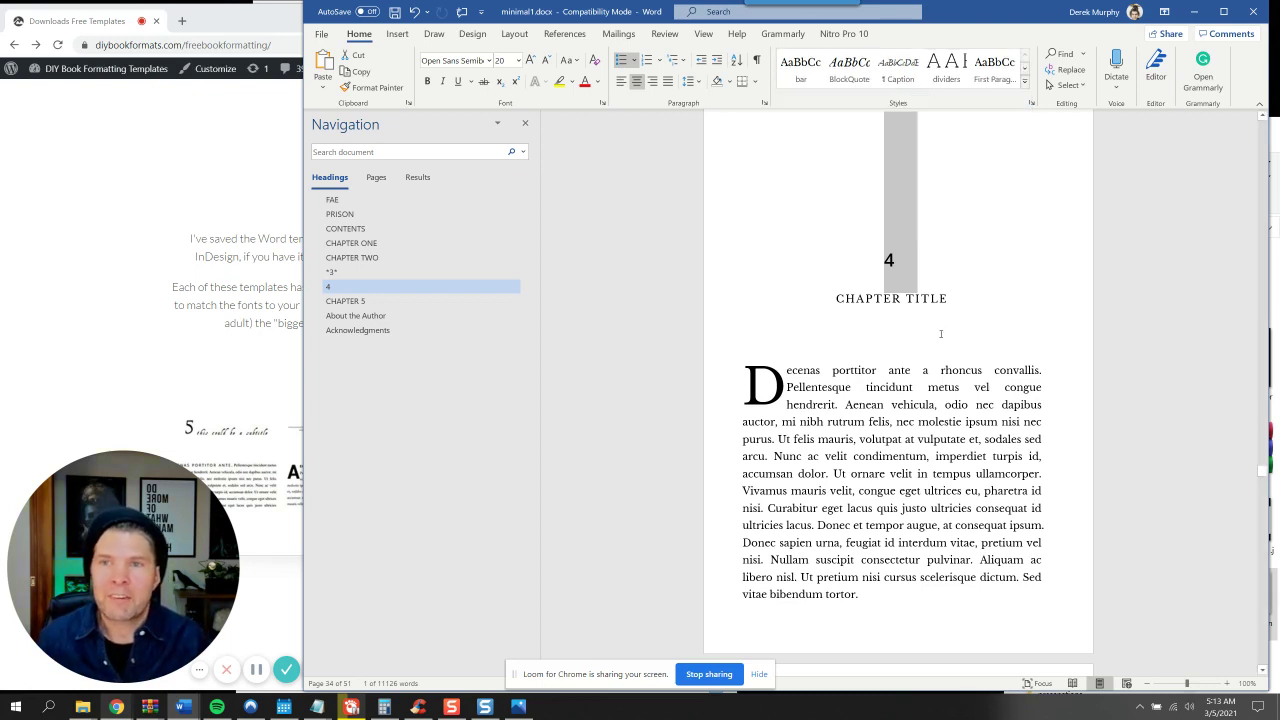
left_click(1024, 82)
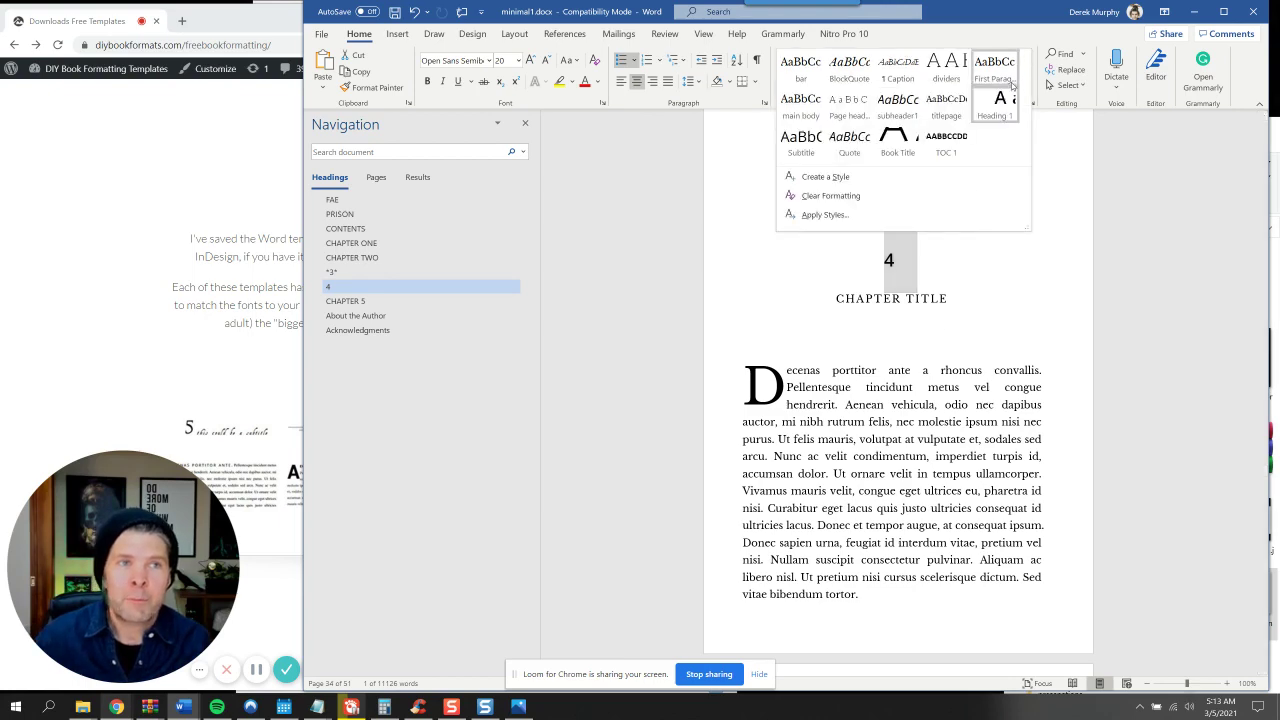
left_click(943, 296)
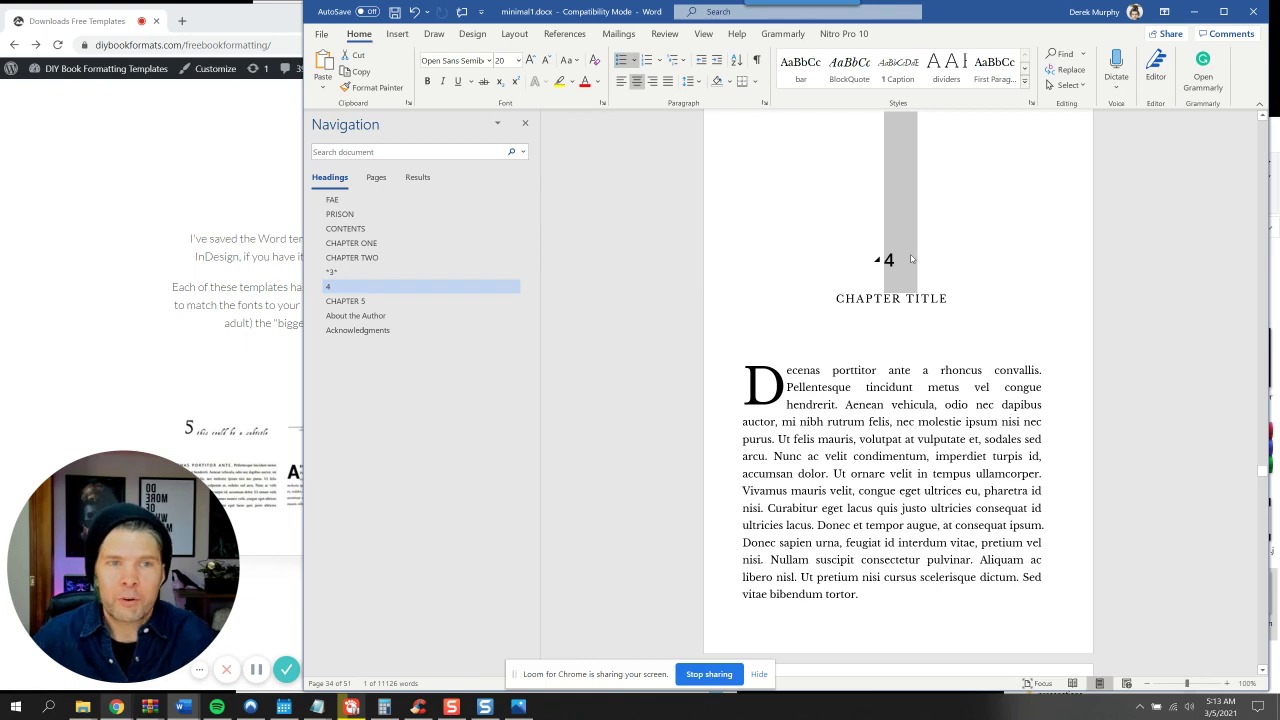
left_click(911, 259)
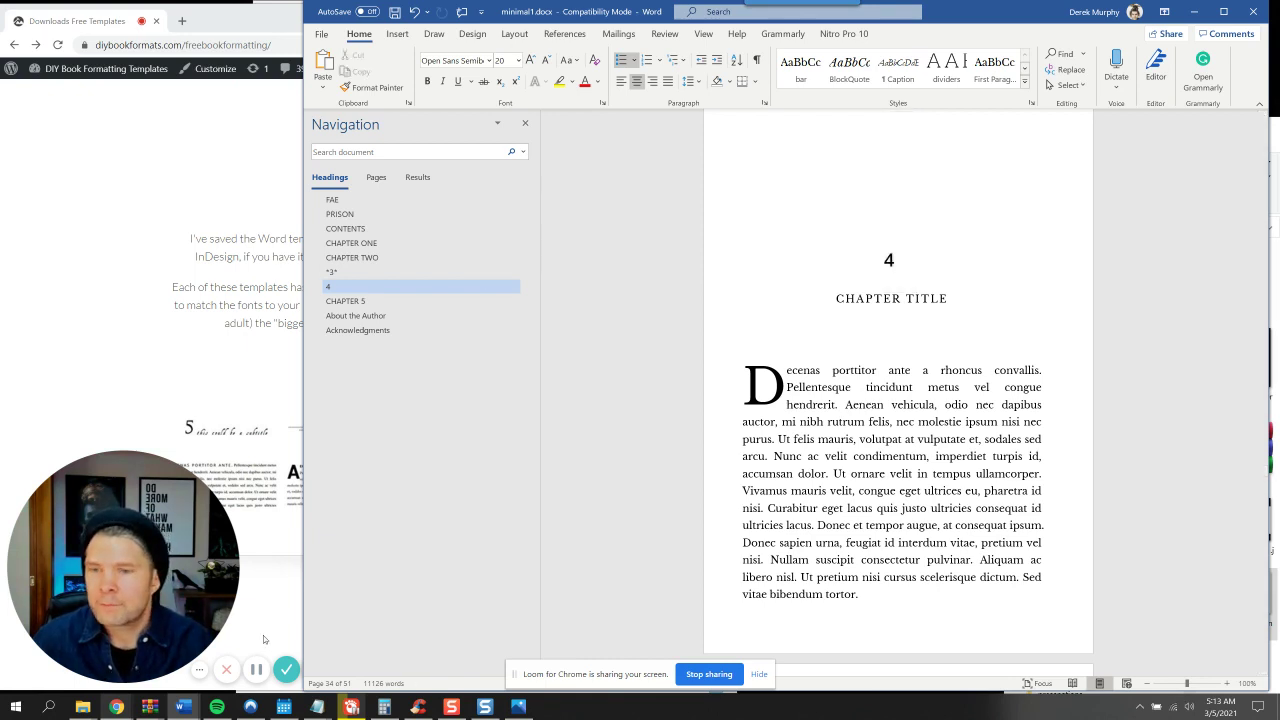
left_click(255, 673)
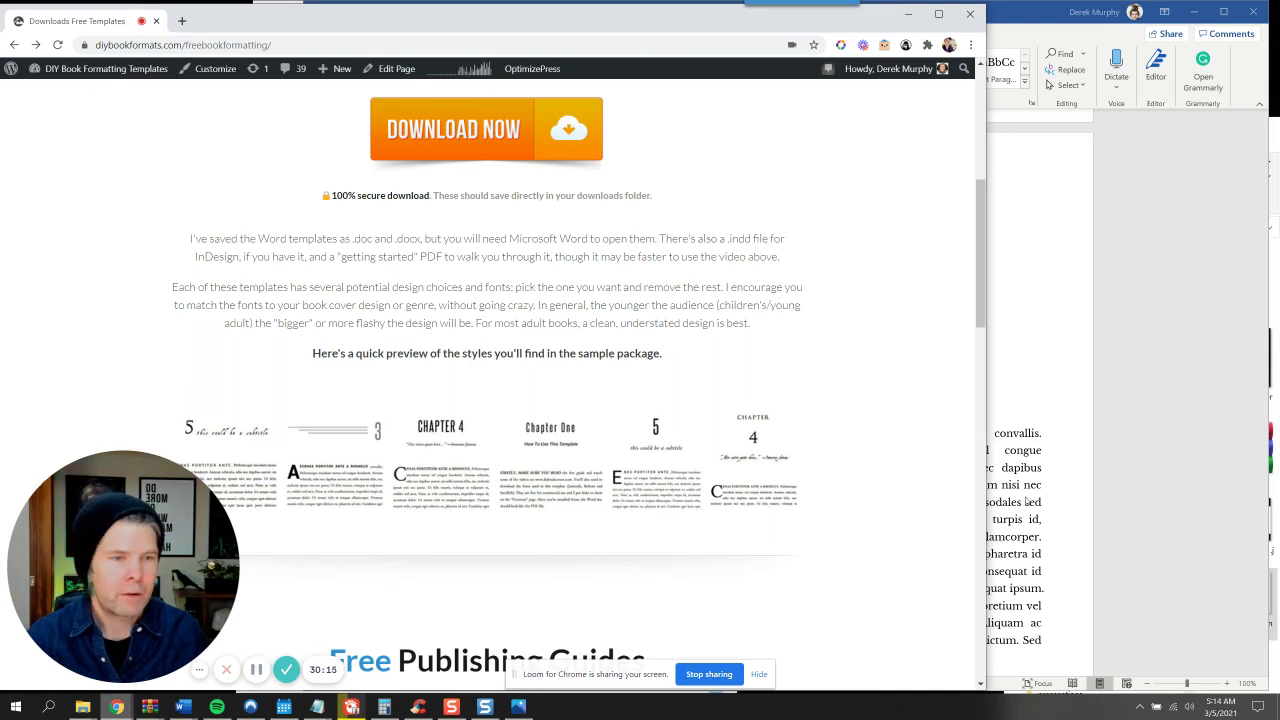
left_click(1024, 502)
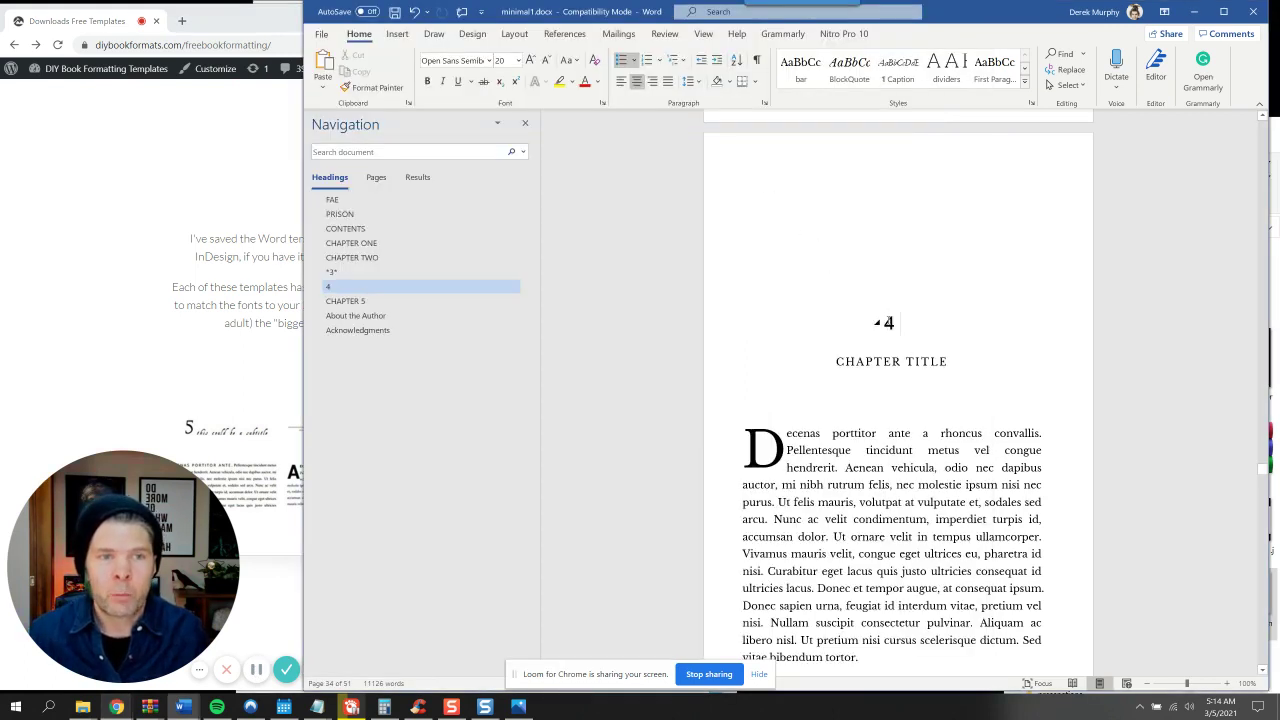
Set the chapter heading "4" to 48 pt and update the Heading 1 style to match it
double_click(905, 326)
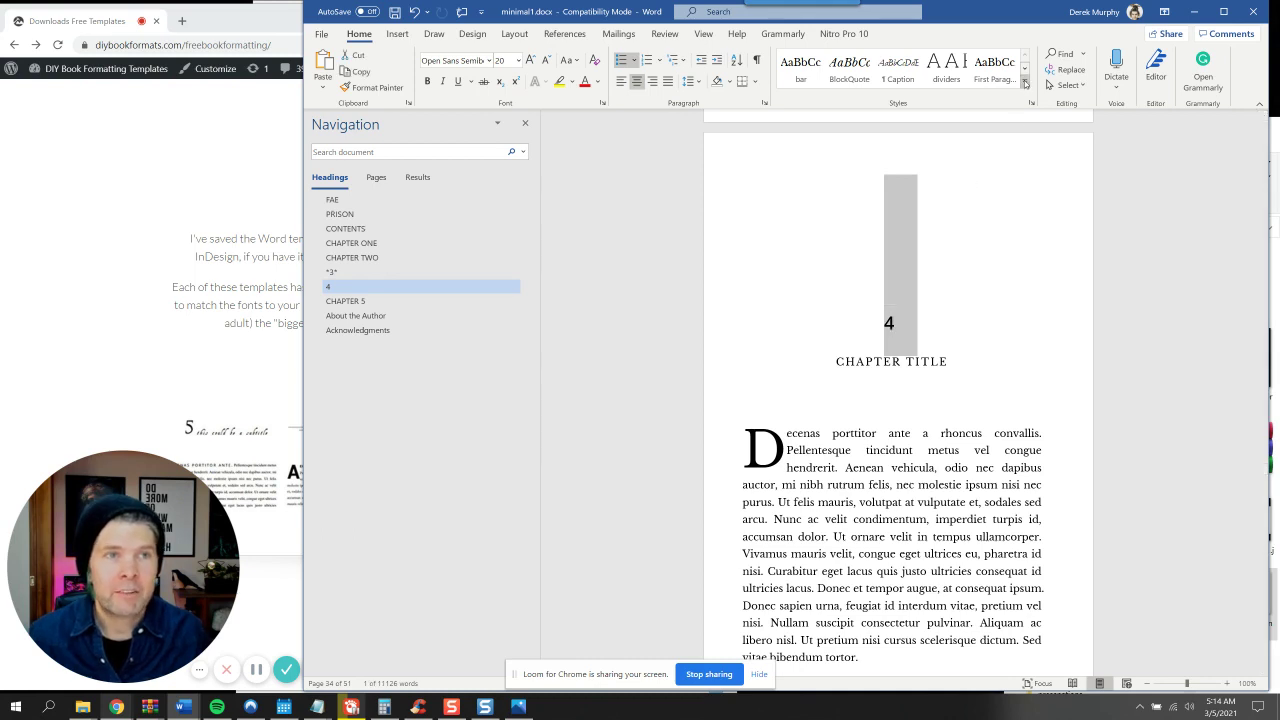
left_click(518, 60)
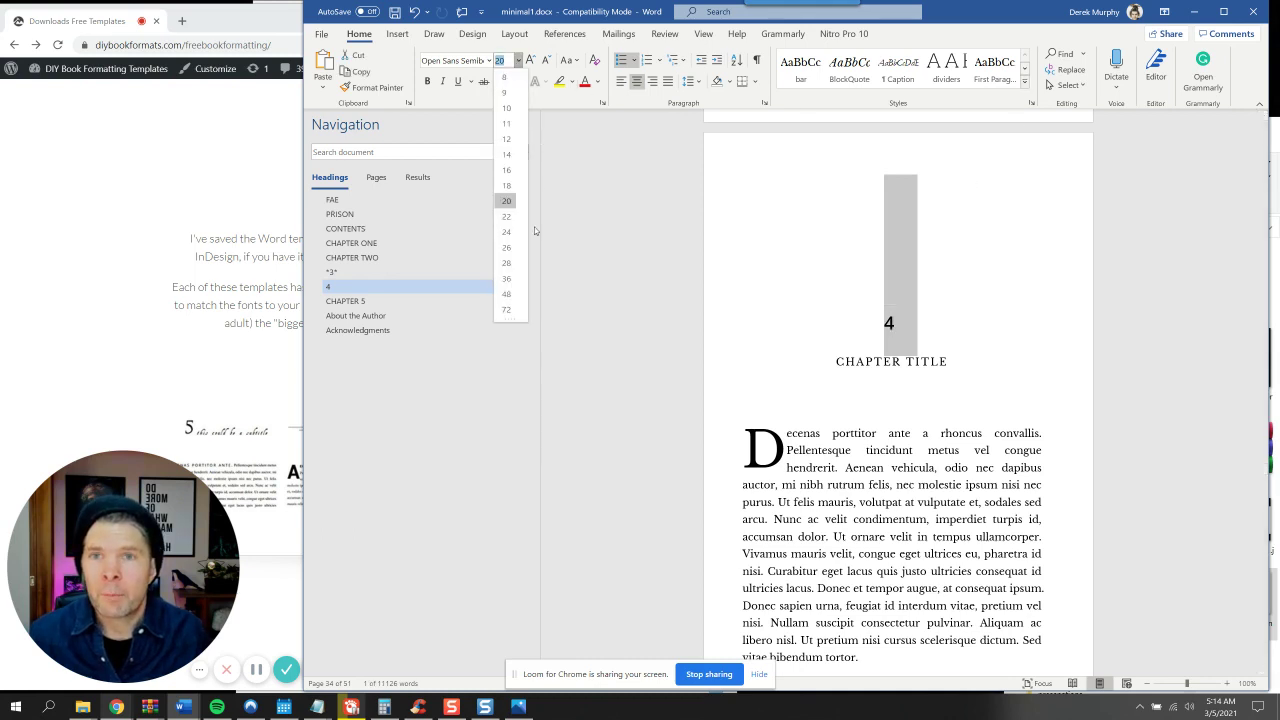
left_click(507, 294)
left_click(1024, 80)
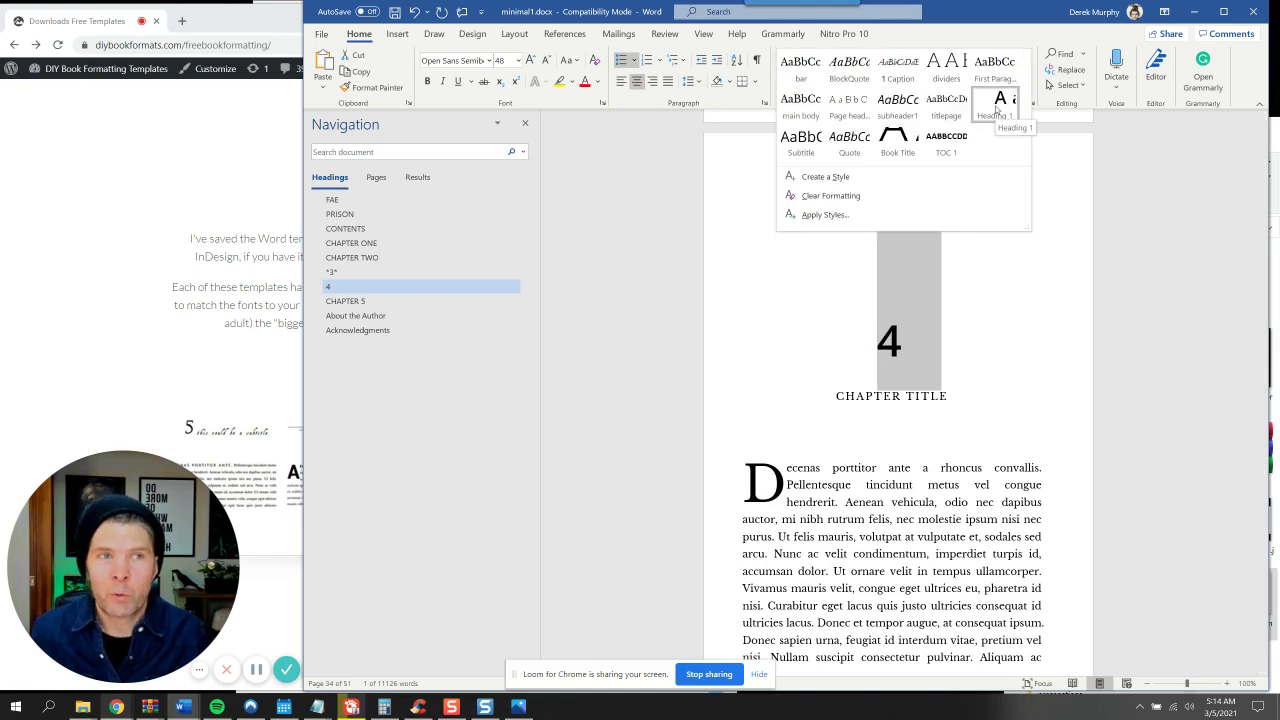
right_click(996, 110)
left_click(1050, 122)
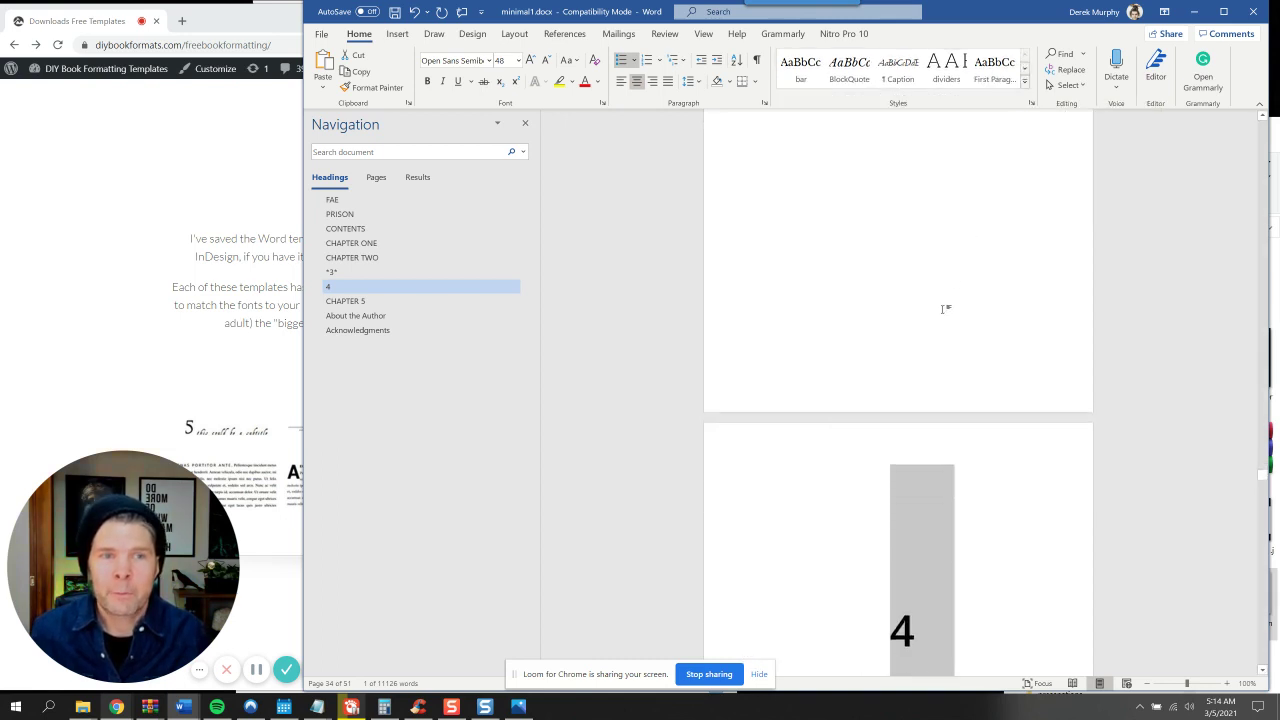
Remove the space before the "PRISON" paragraph on the title page
left_click(396, 216)
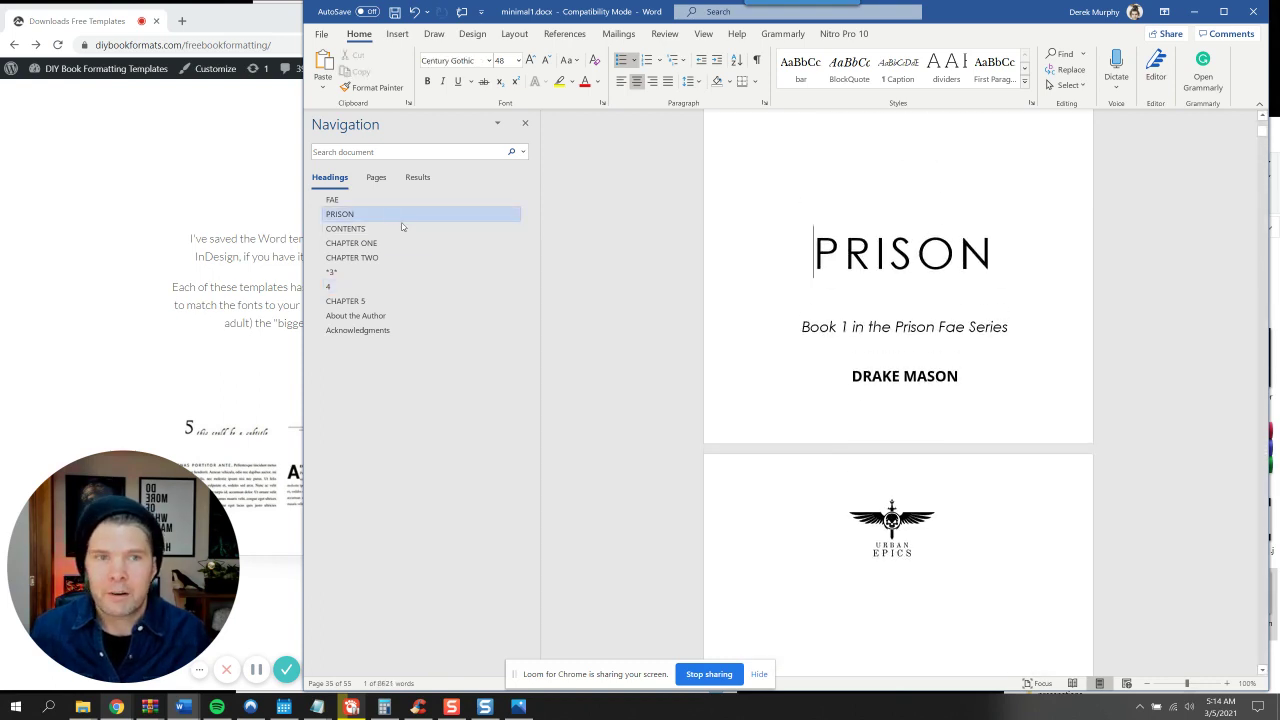
scroll(899, 445, "up", 4)
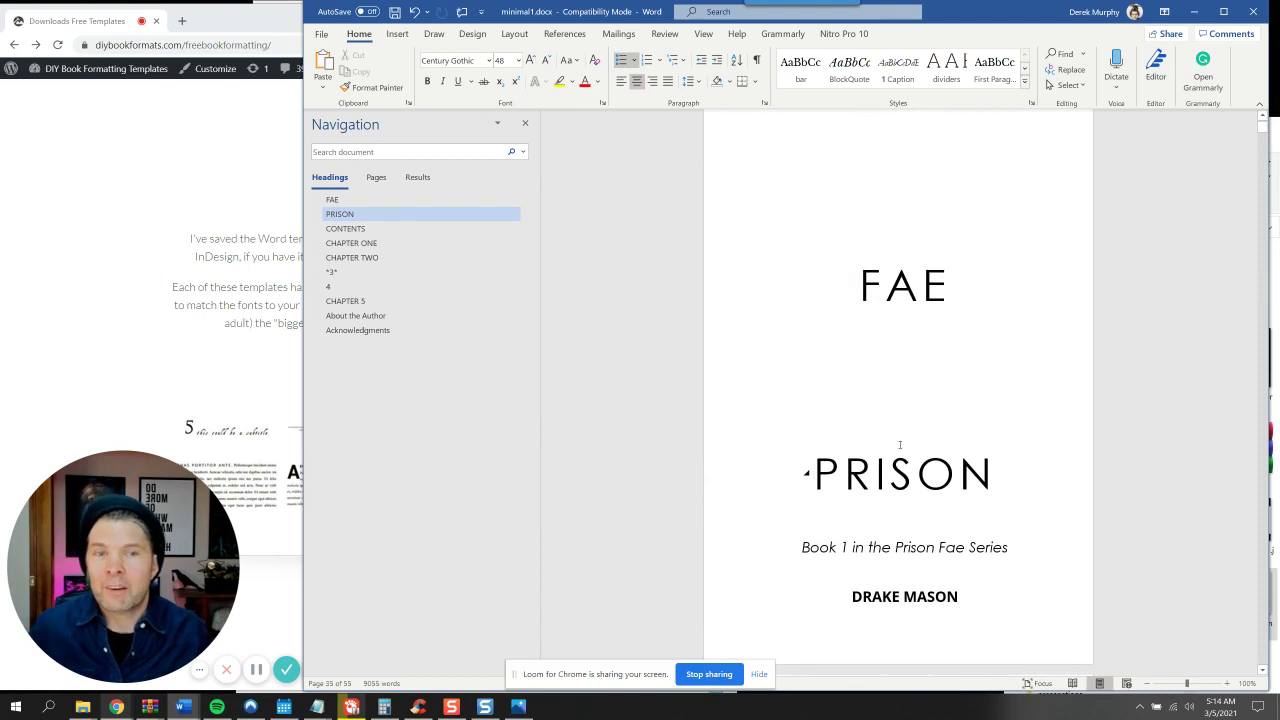
left_click_drag(997, 480, 794, 414)
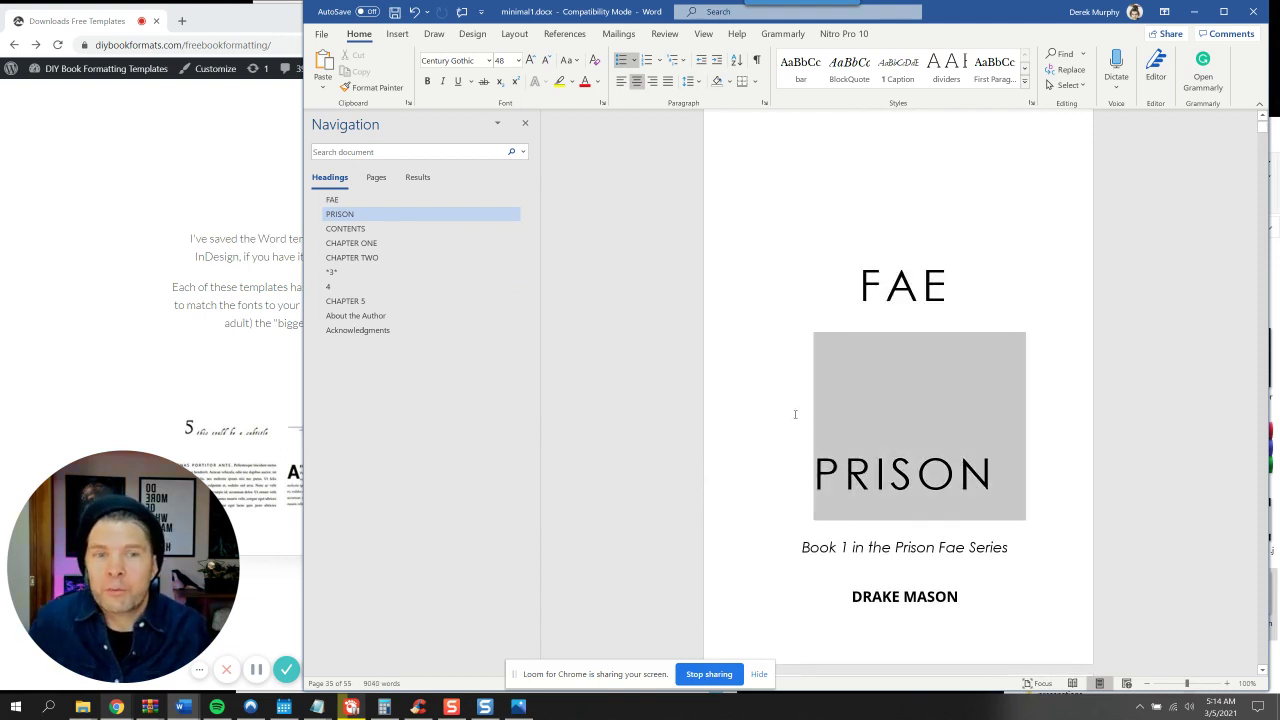
left_click(689, 81)
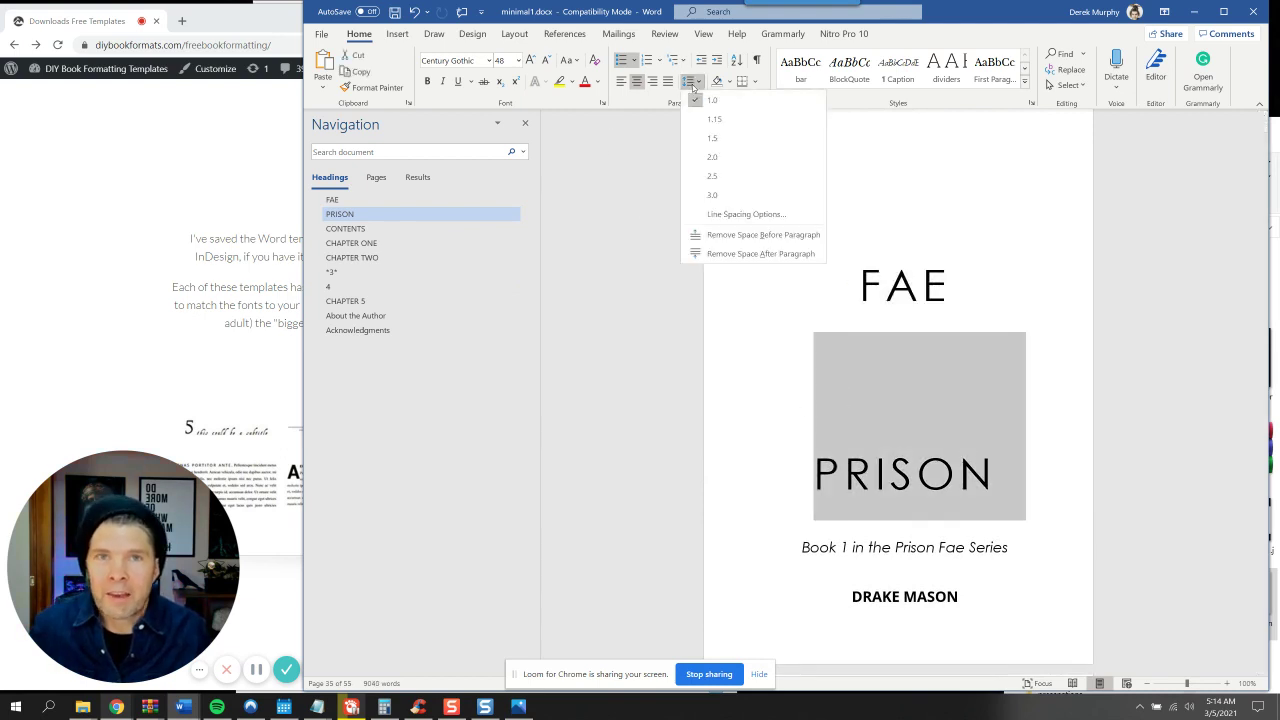
left_click(730, 236)
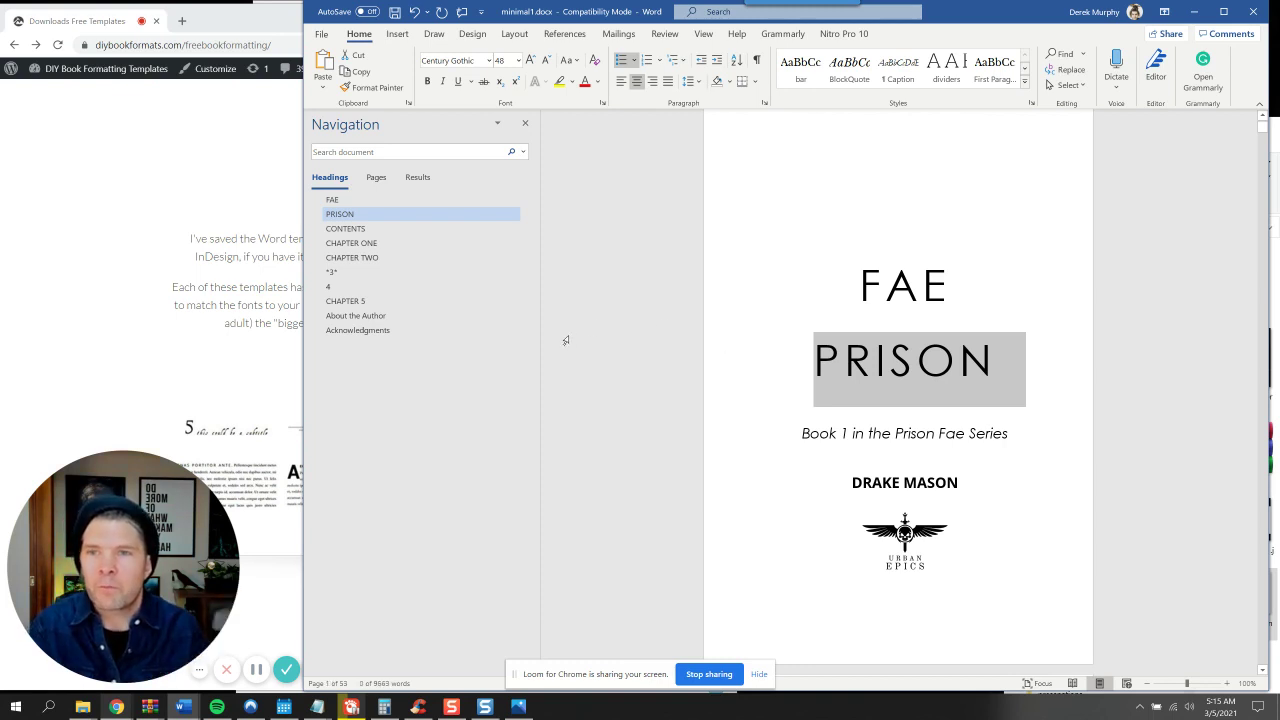
Change the chapter heading "4" to the Sveva Versal font at 72 pt
left_click(372, 291)
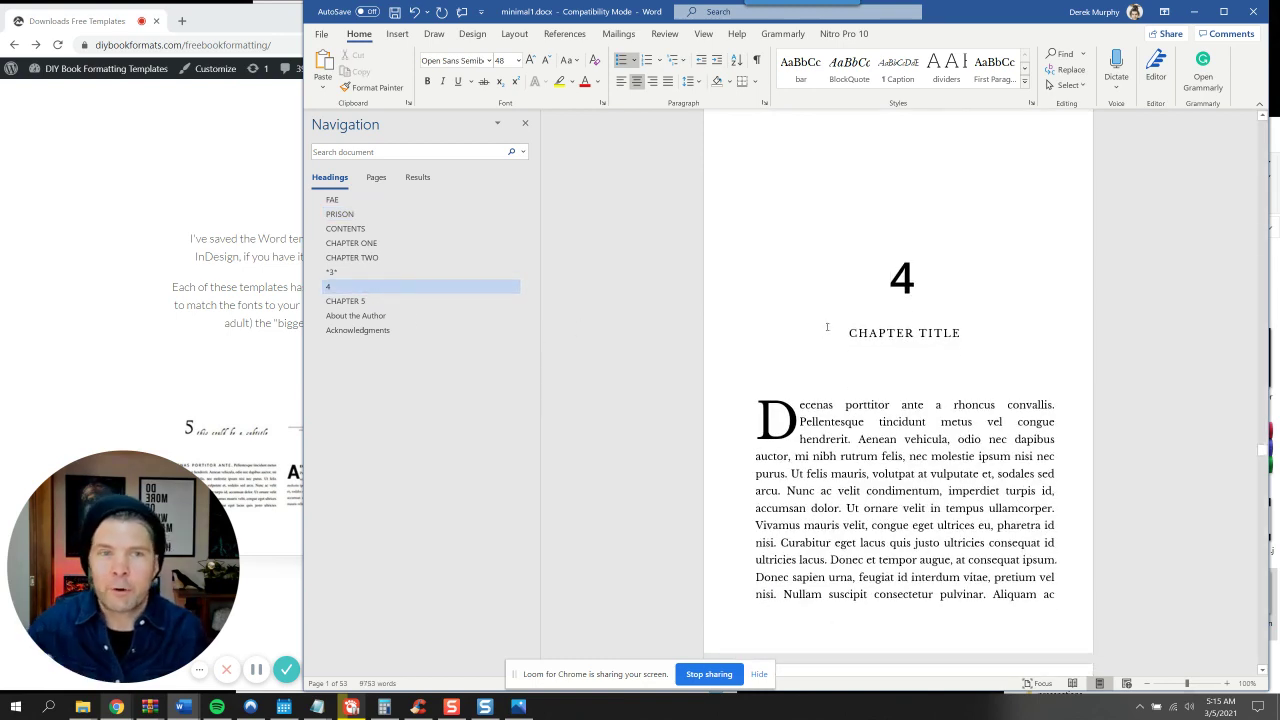
left_click(889, 278)
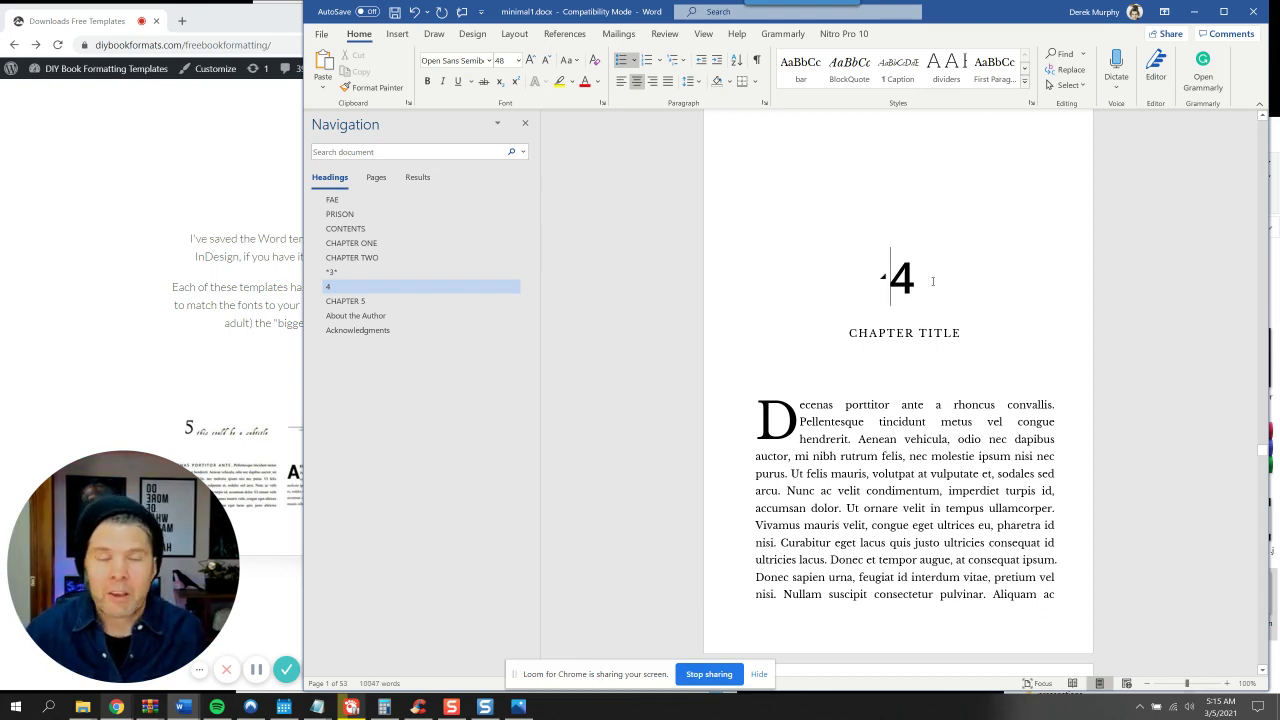
key("End")
triple_click(902, 276)
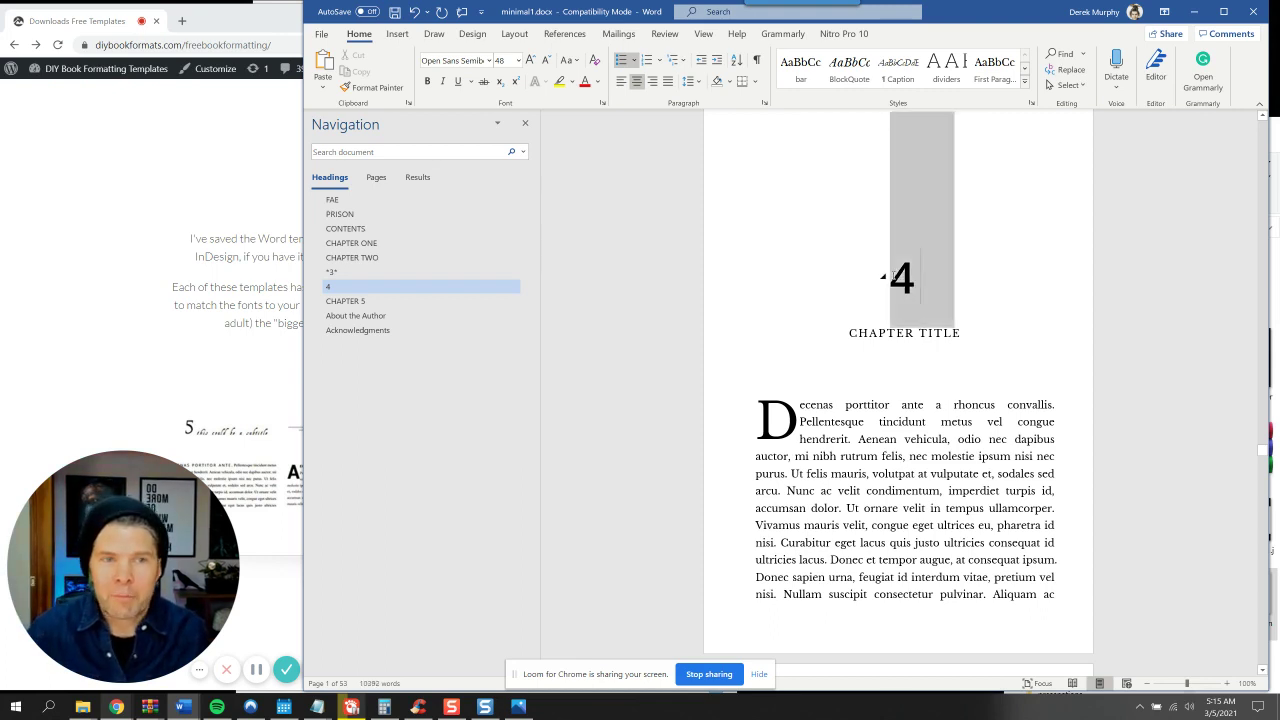
left_click(451, 60)
type("Sveva Vesal")
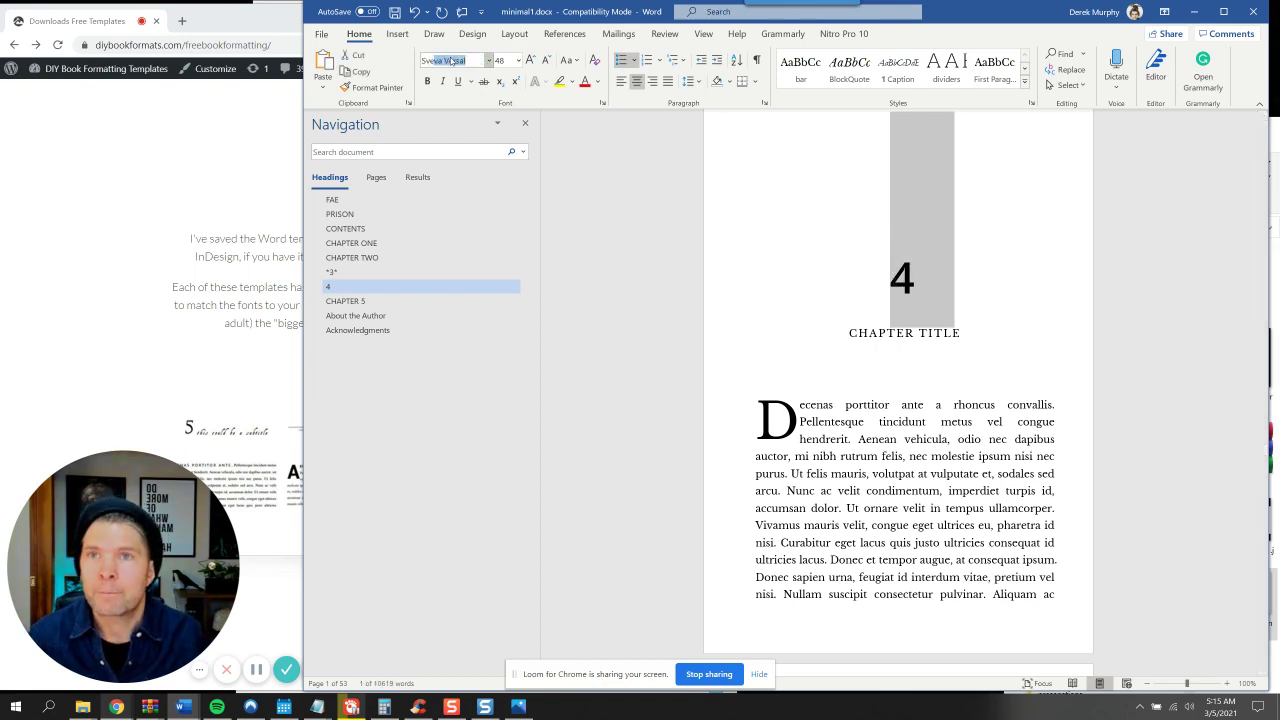
key("Return")
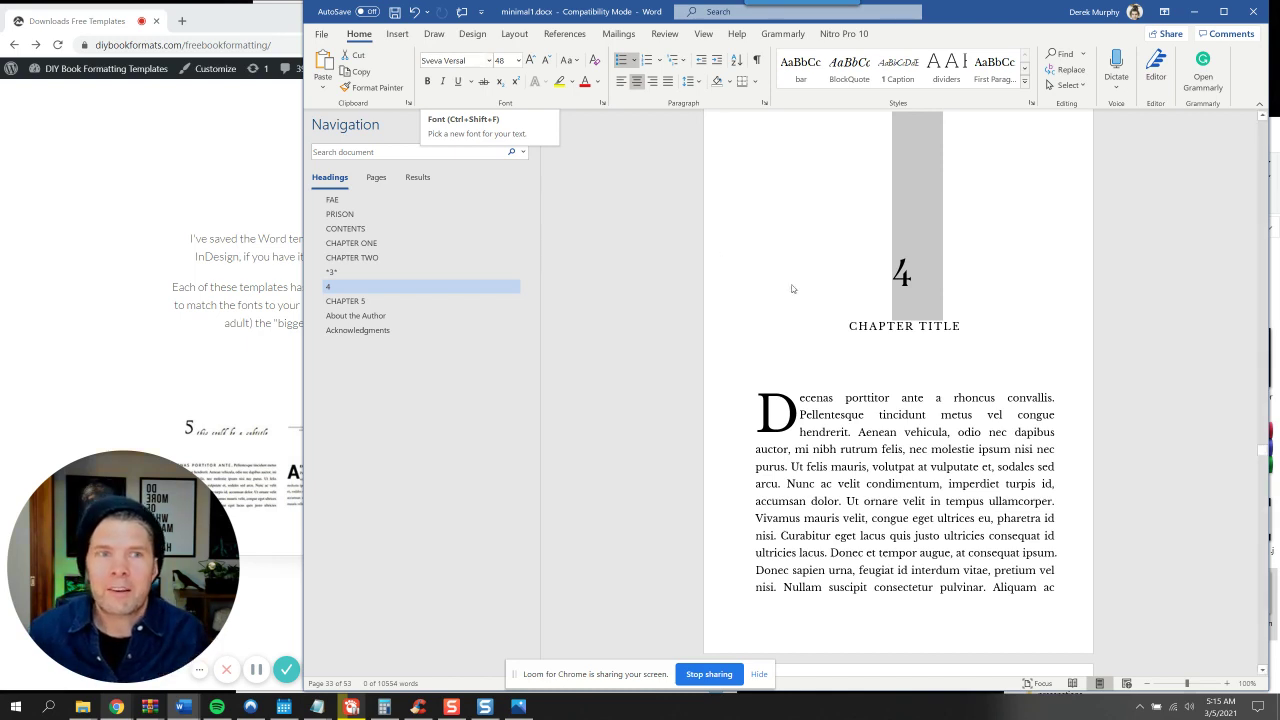
left_click_drag(918, 272, 896, 252)
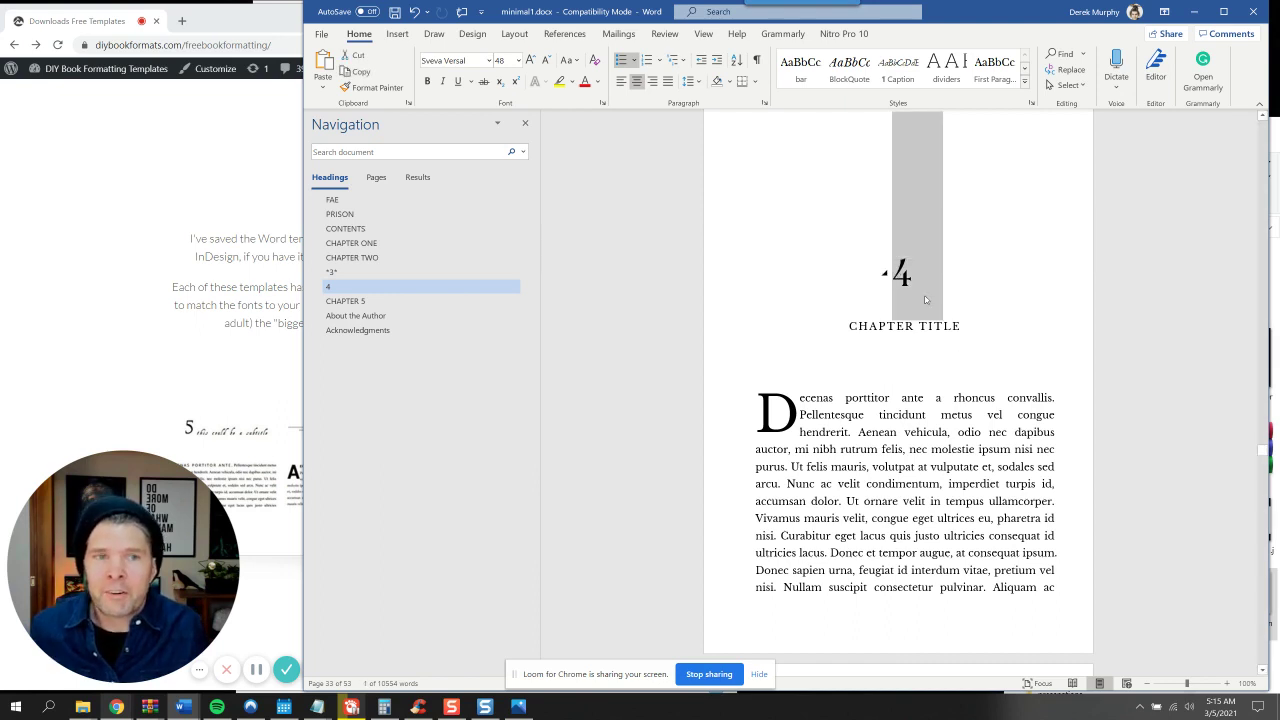
left_click(518, 60)
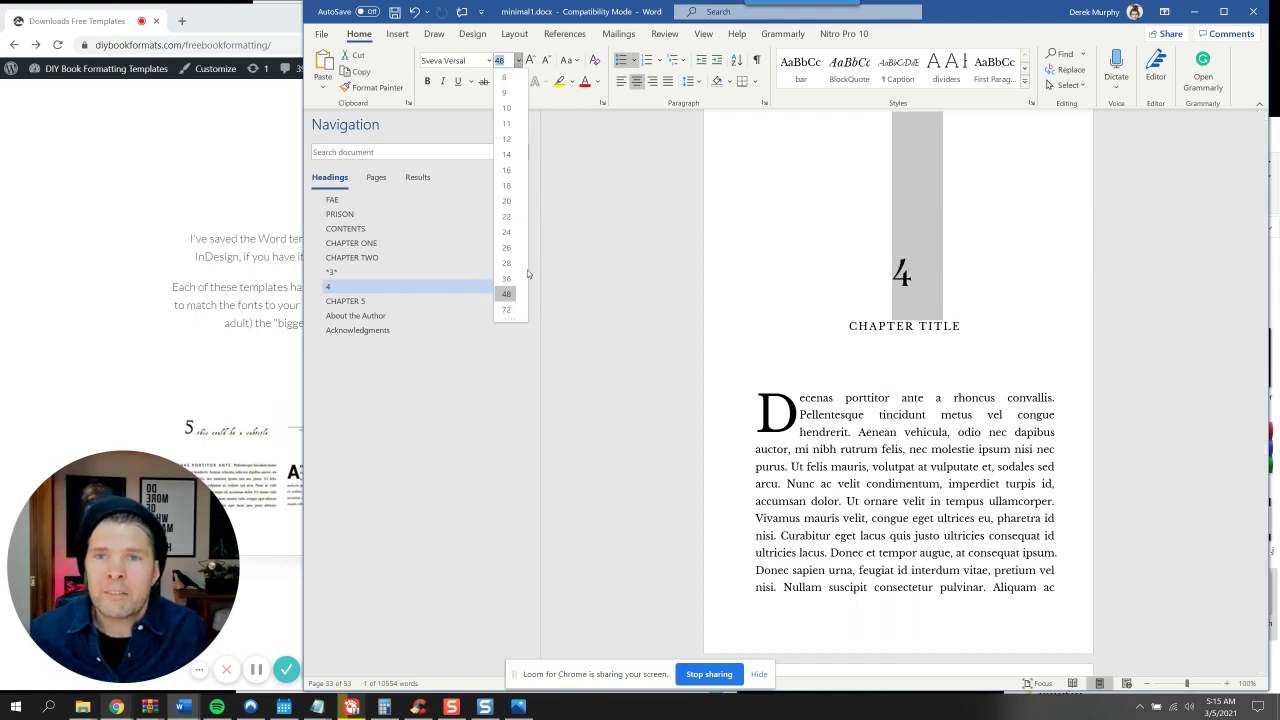
left_click(514, 309)
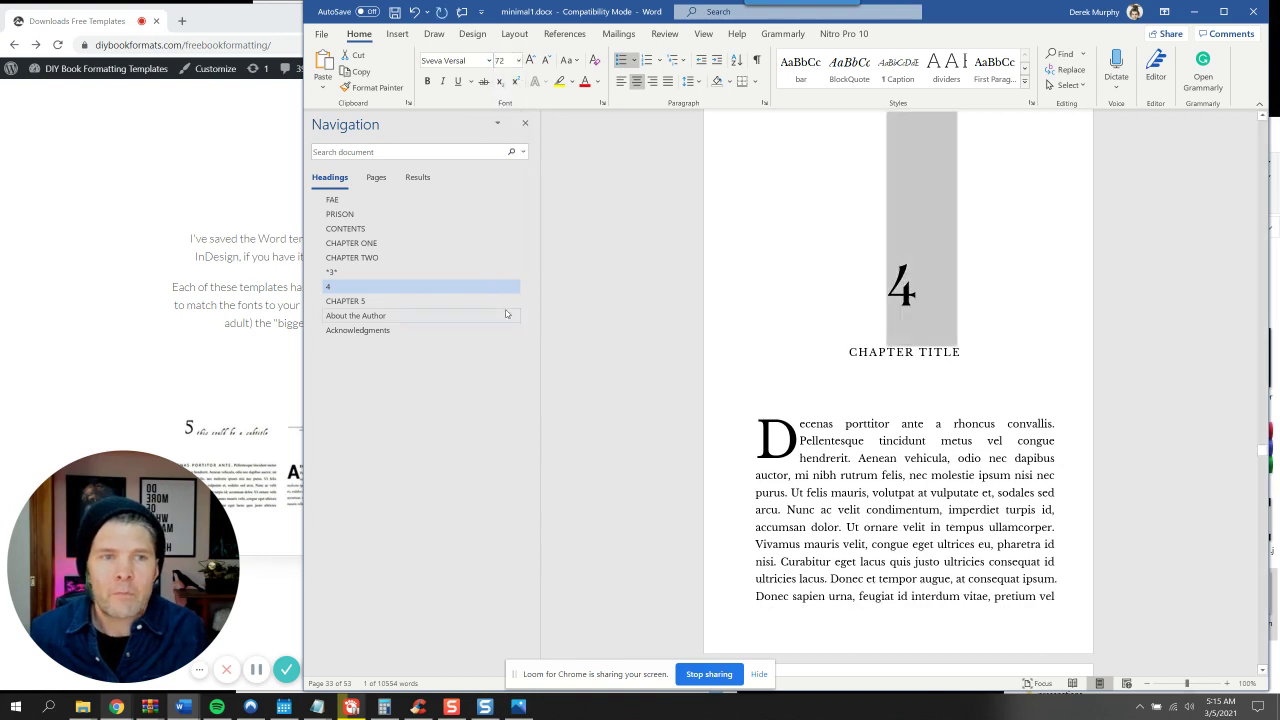
Create a new style named "Chapter-headers1" from the formatting of the chapter heading "4"
left_click(1024, 81)
right_click(1004, 106)
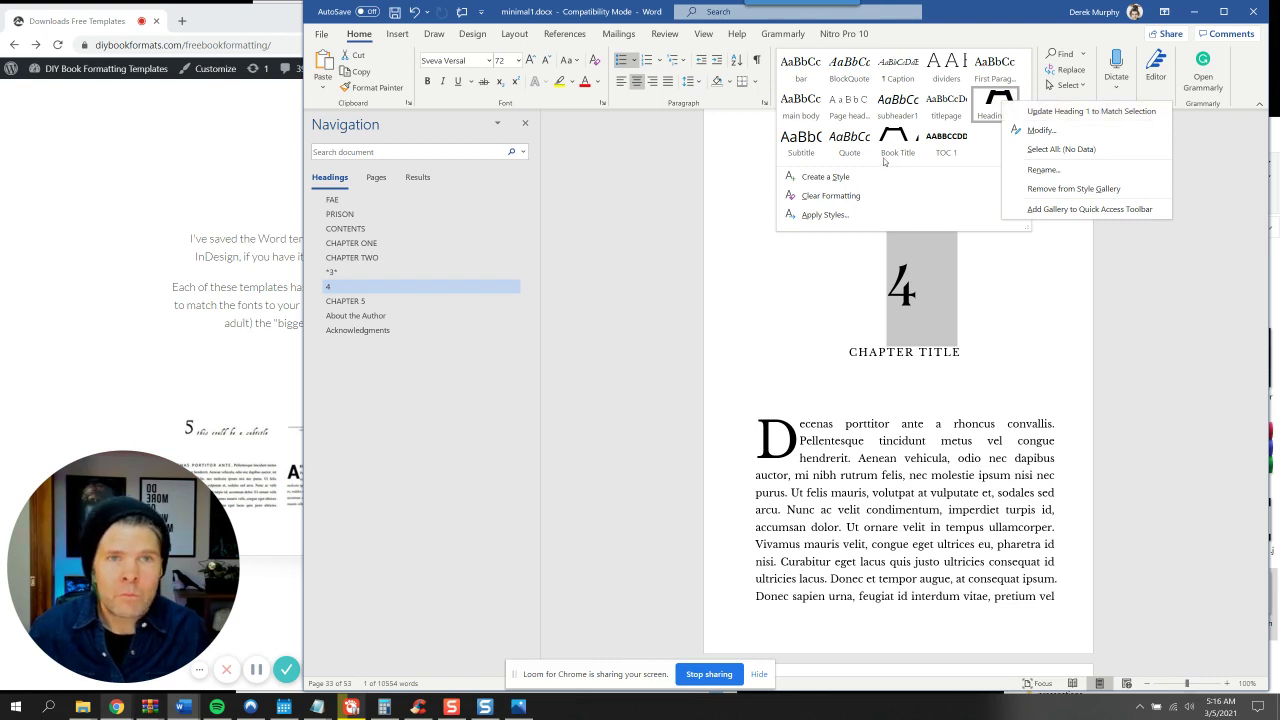
left_click(845, 177)
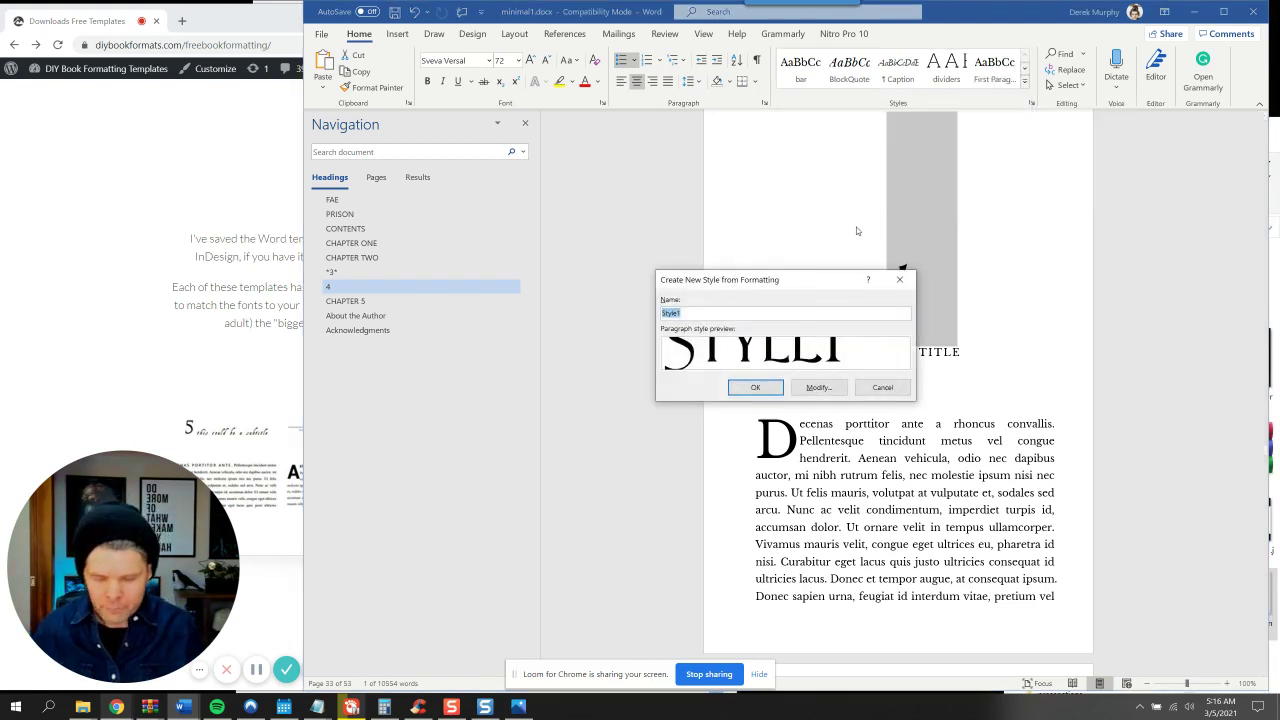
type("Chapter-headers1")
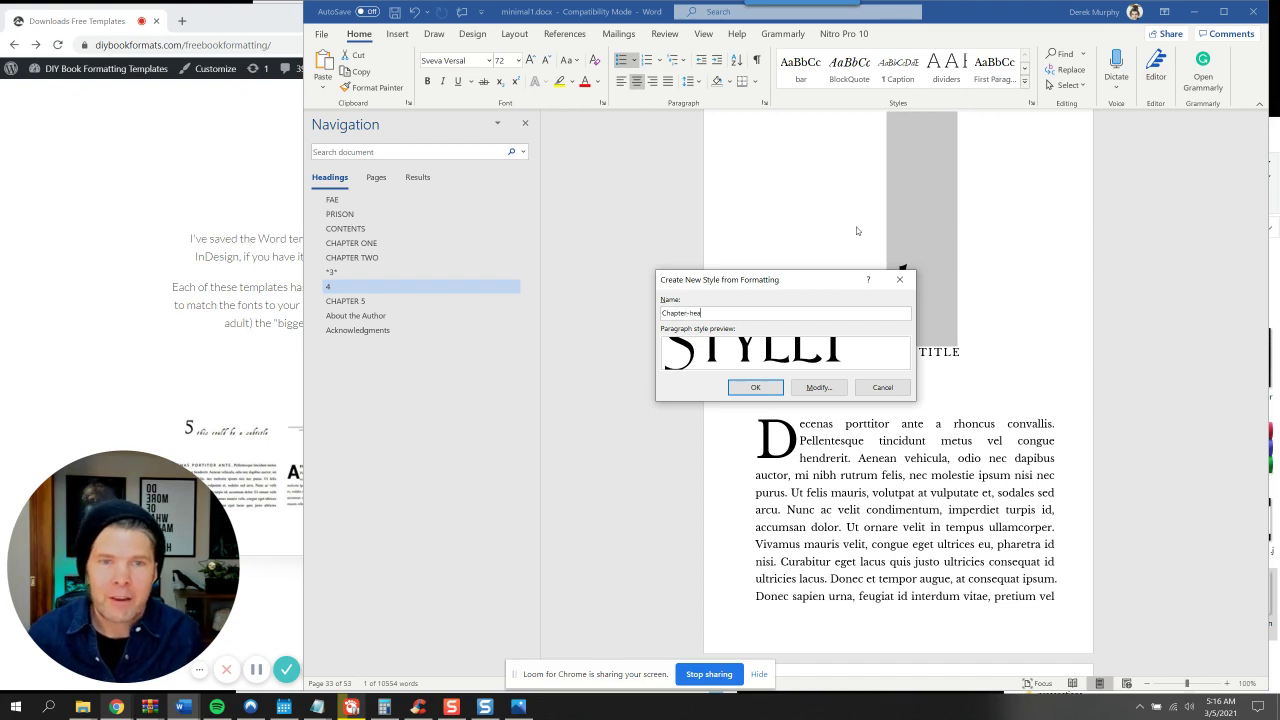
left_click(766, 387)
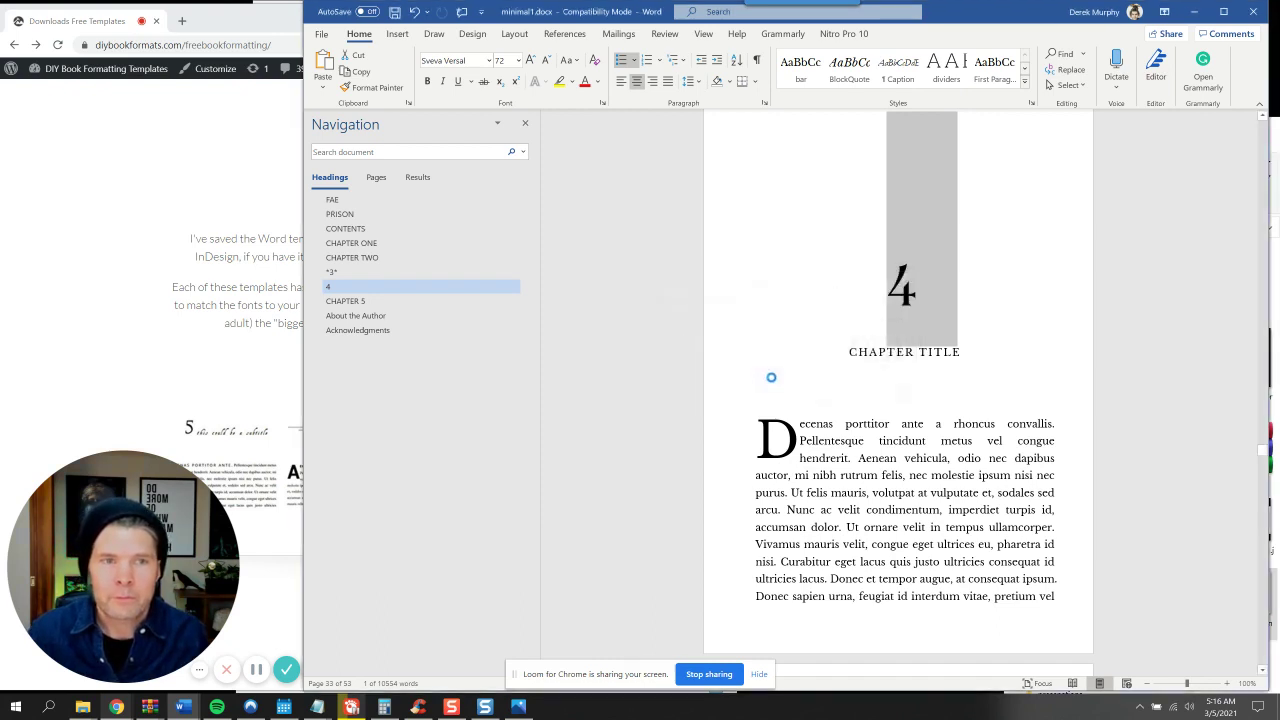
left_click(948, 281)
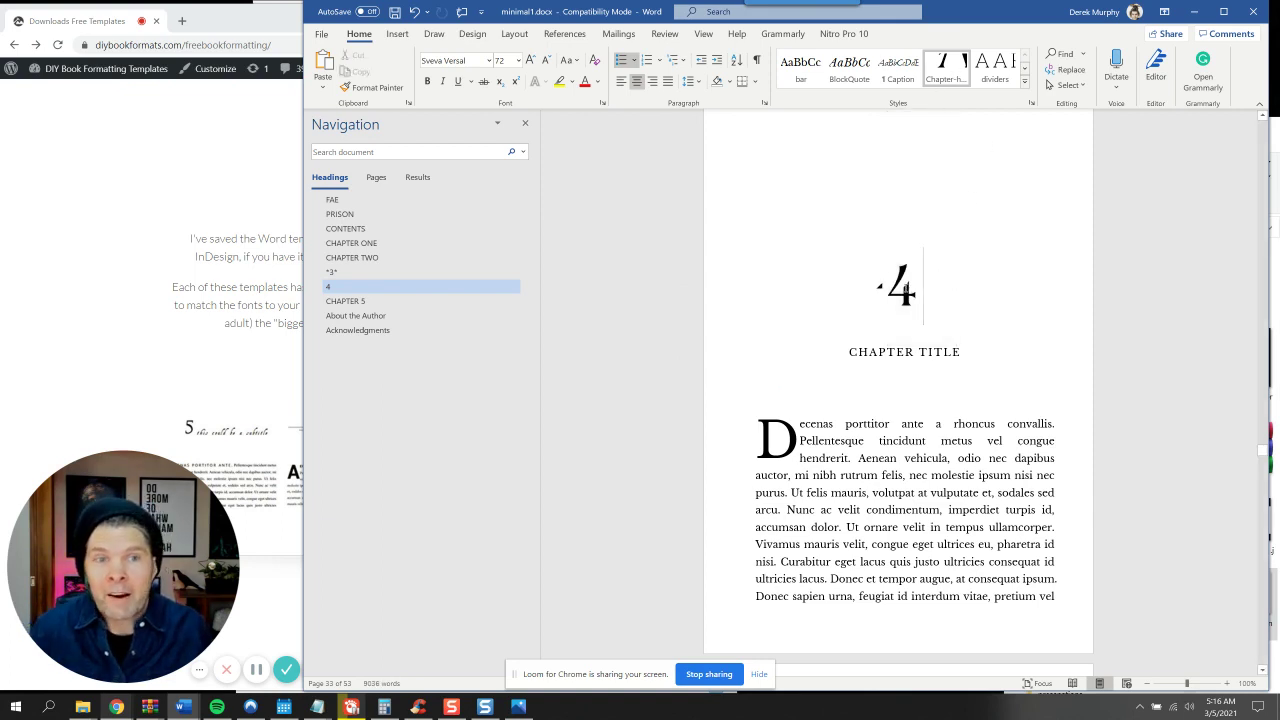
Open the "BOOK TITLE" even page header on the second page of chapter 4 for editing
scroll(818, 256, "down", 2)
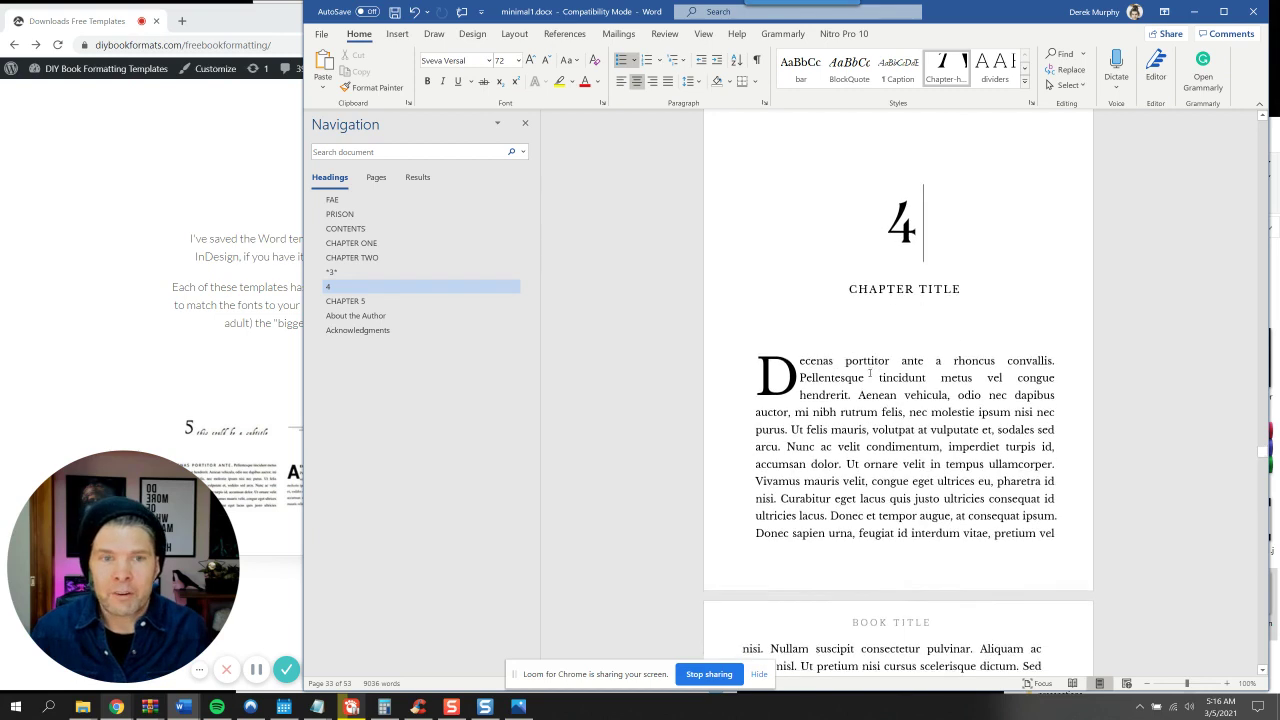
scroll(875, 394, "up", 1)
left_click(879, 337)
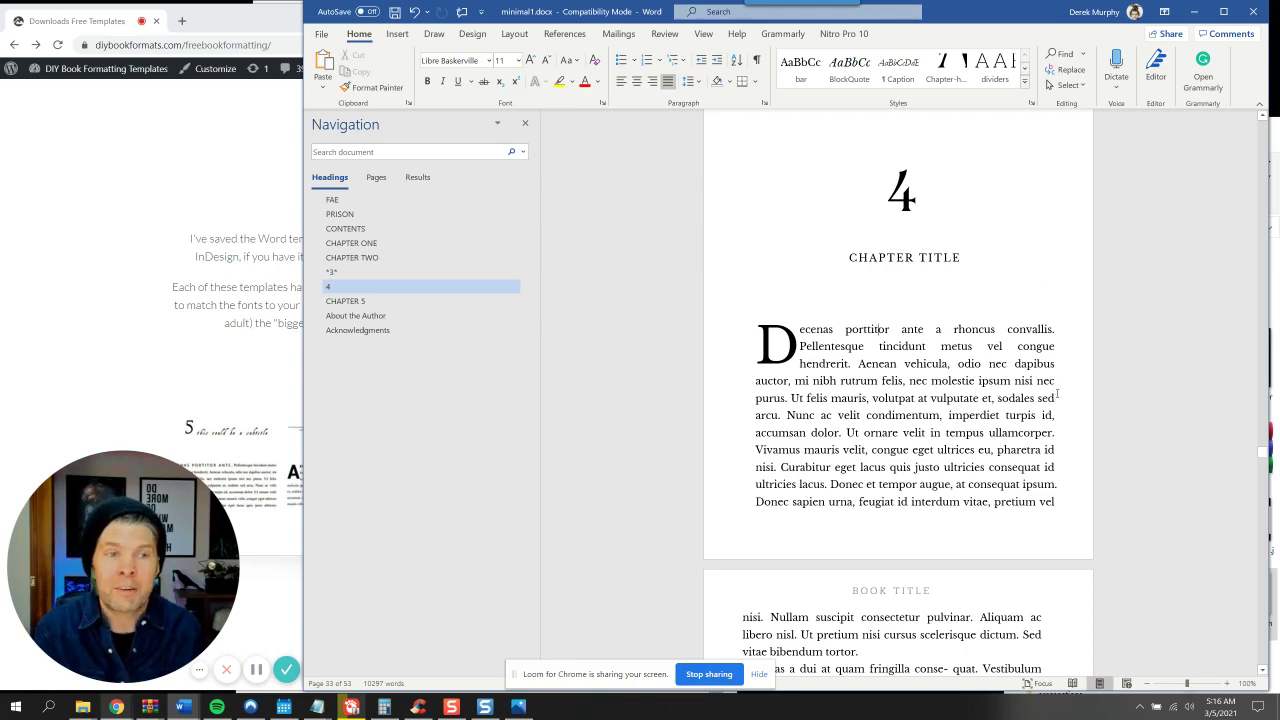
scroll(1057, 396, "down", 5)
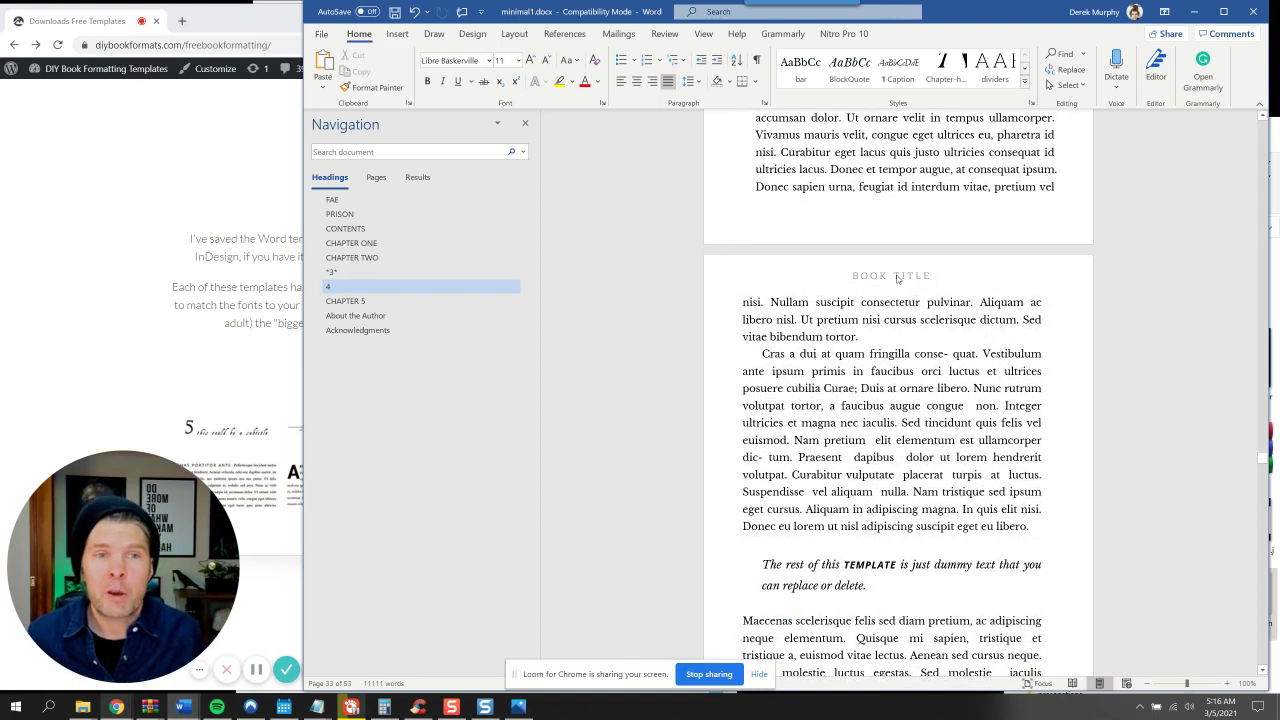
double_click(897, 276)
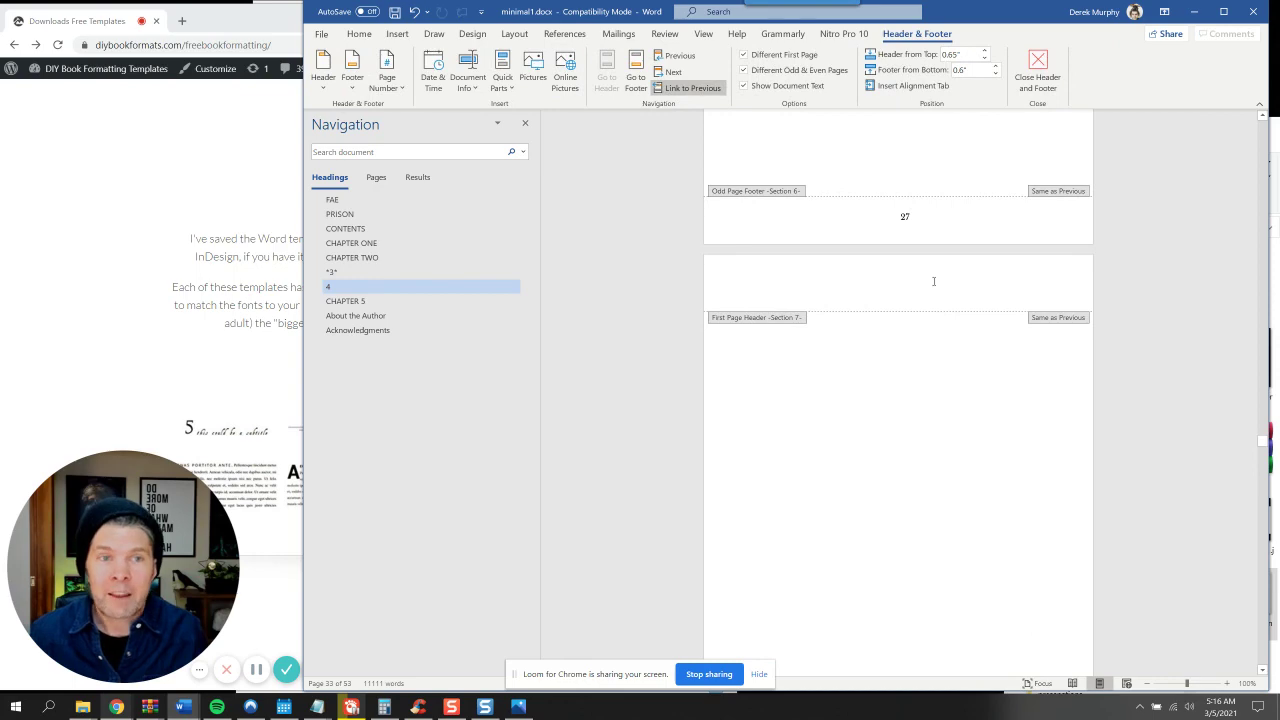
scroll(1051, 514, "down", 9)
scroll(928, 428, "up", 9)
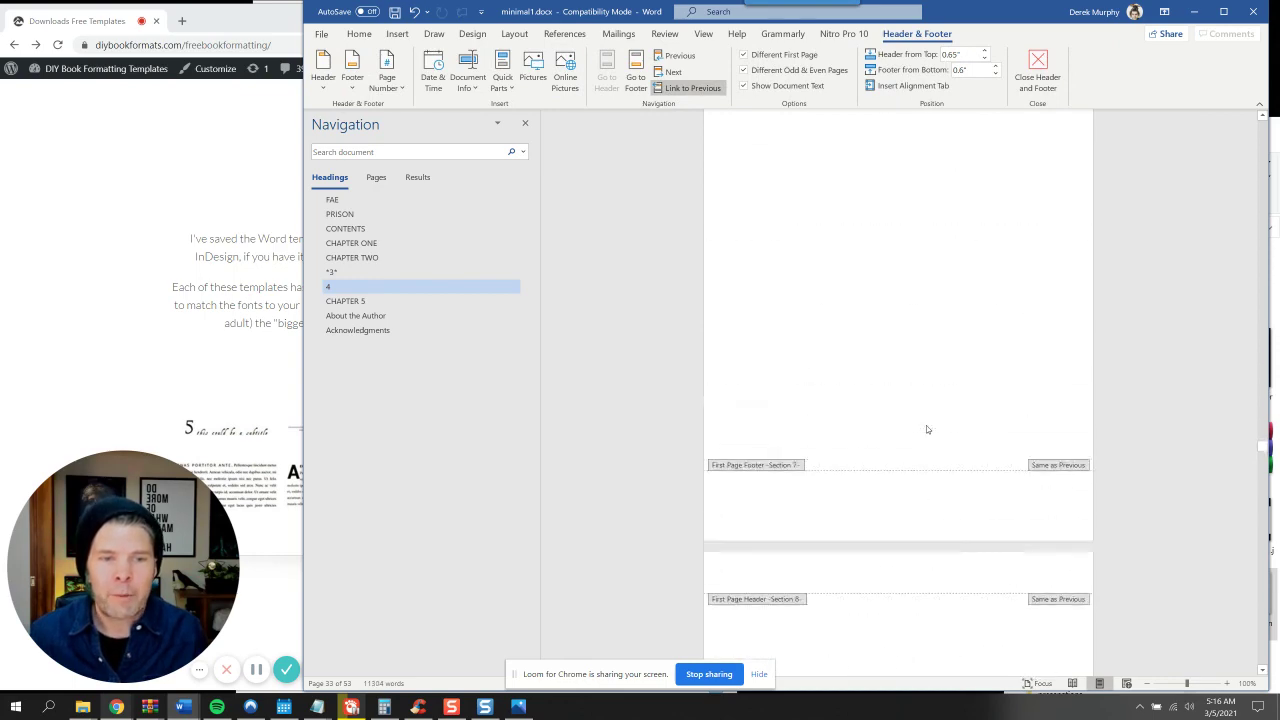
scroll(923, 450, "down", 9)
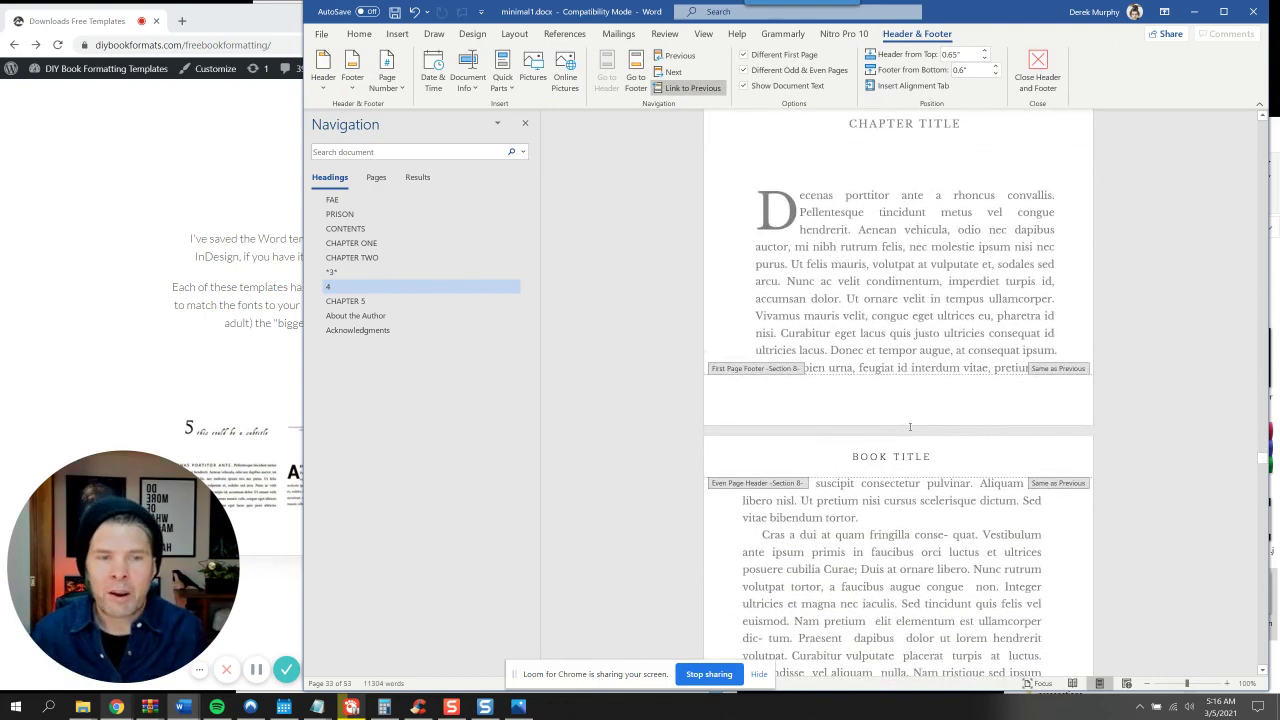
left_click(911, 454)
Right-align the "BOOK TITLE" text in the even page header
scroll(911, 454, "down", 2)
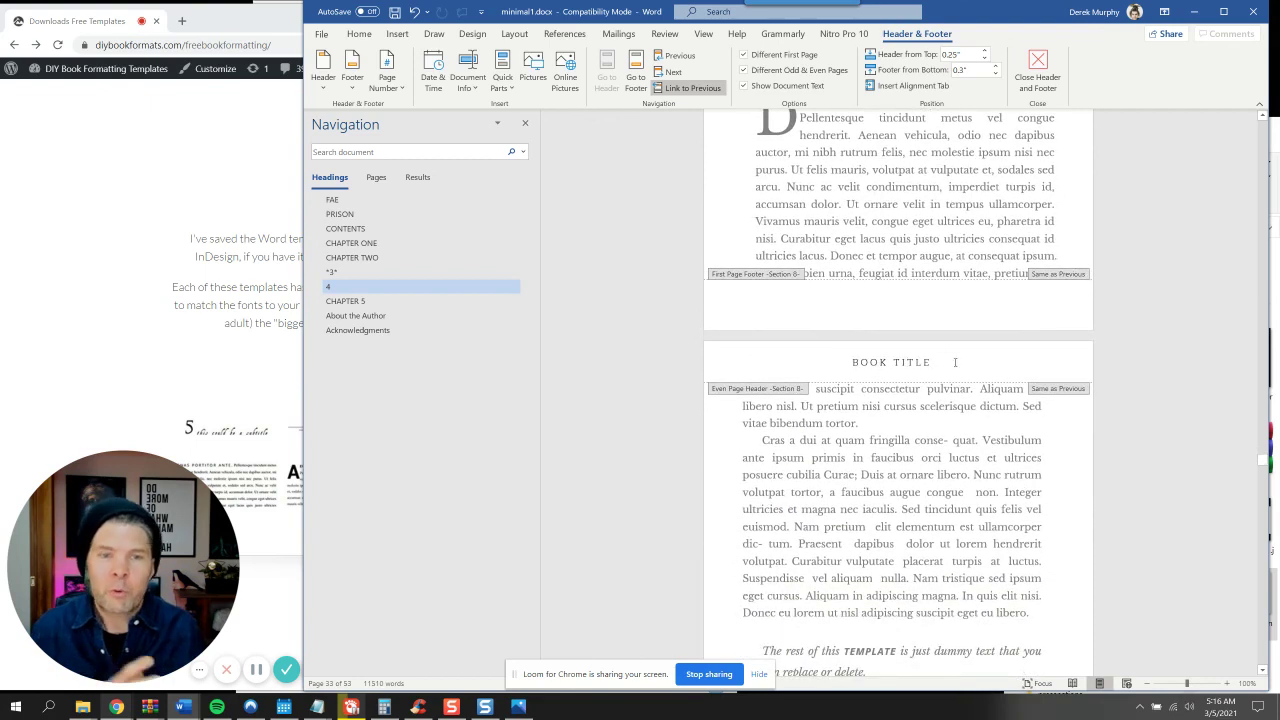
scroll(935, 350, "down", 1)
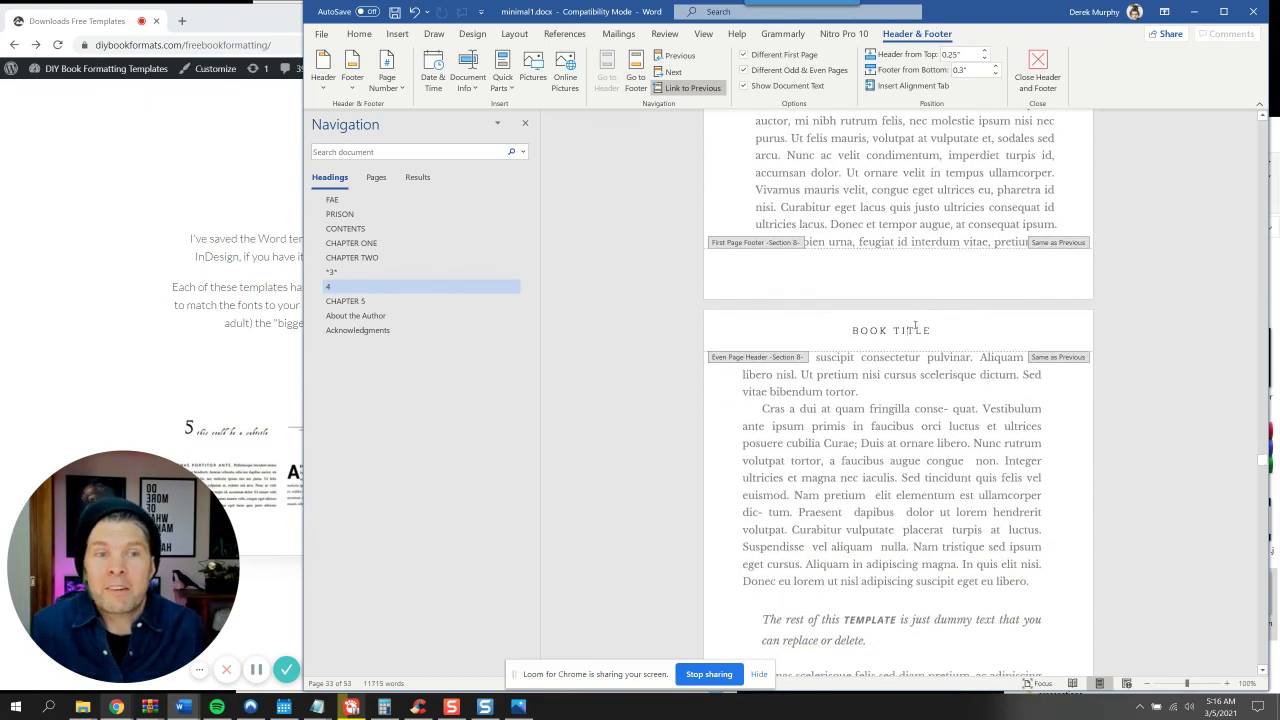
left_click(359, 34)
left_click(654, 82)
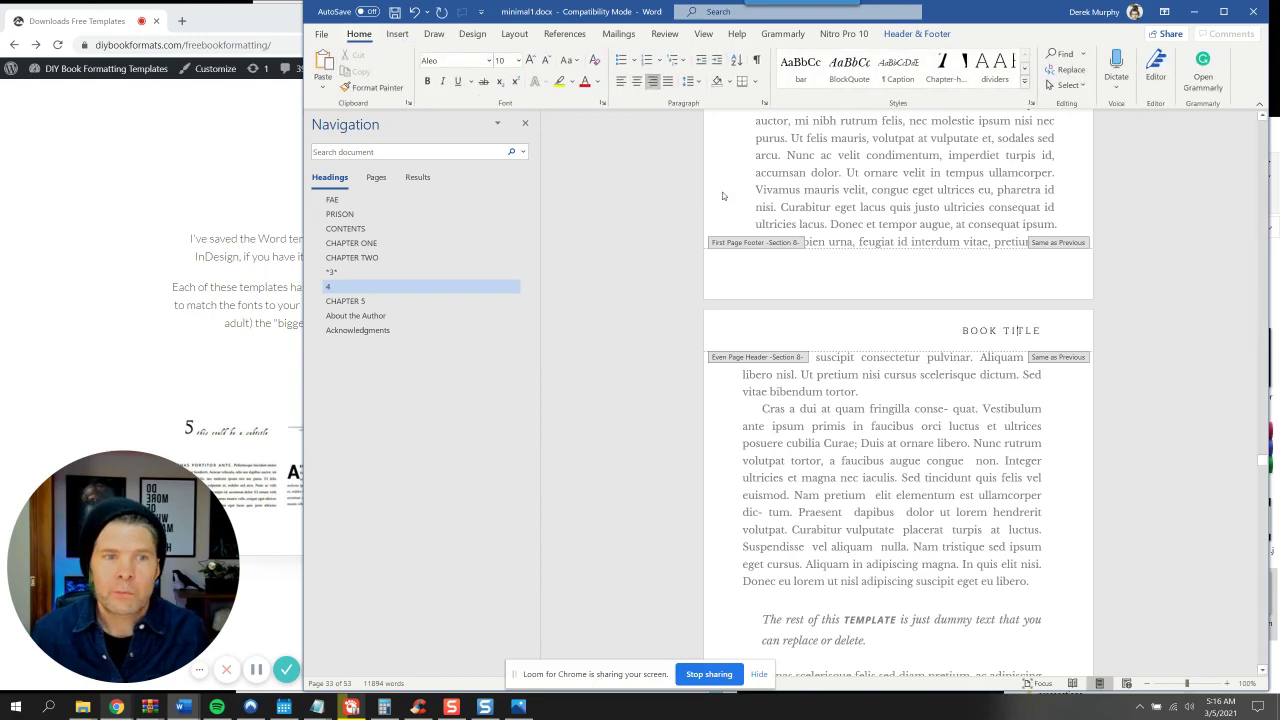
Replace the "BOOK TITLE" placeholder in the even page header with "FAE PRISON"
scroll(1006, 326, "down", 3)
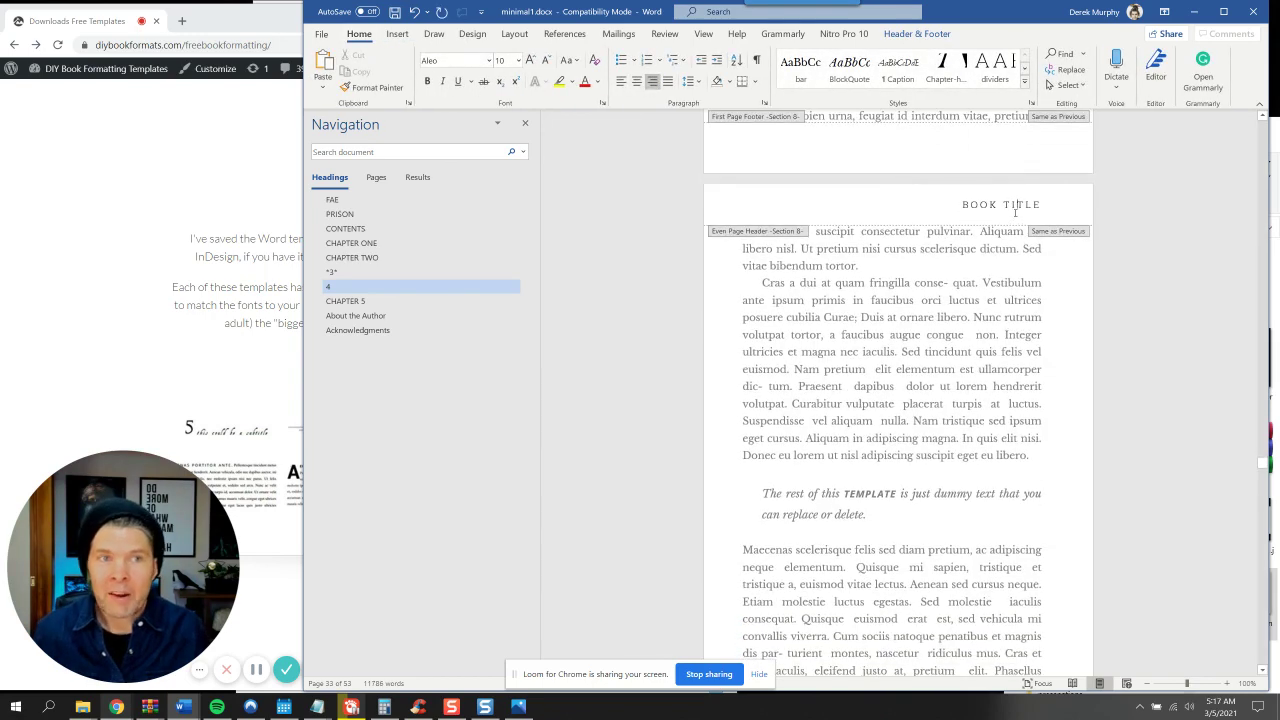
scroll(991, 284, "down", 2)
scroll(991, 284, "up", 1)
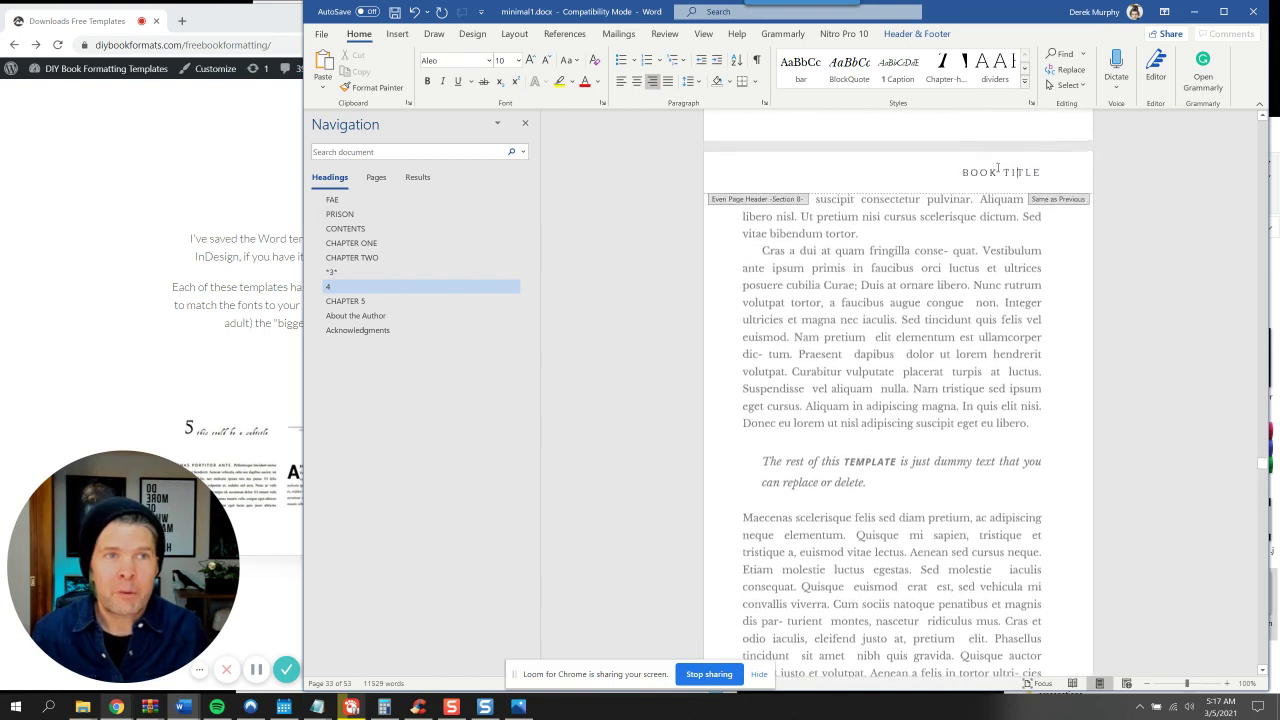
left_click_drag(961, 173, 1042, 176)
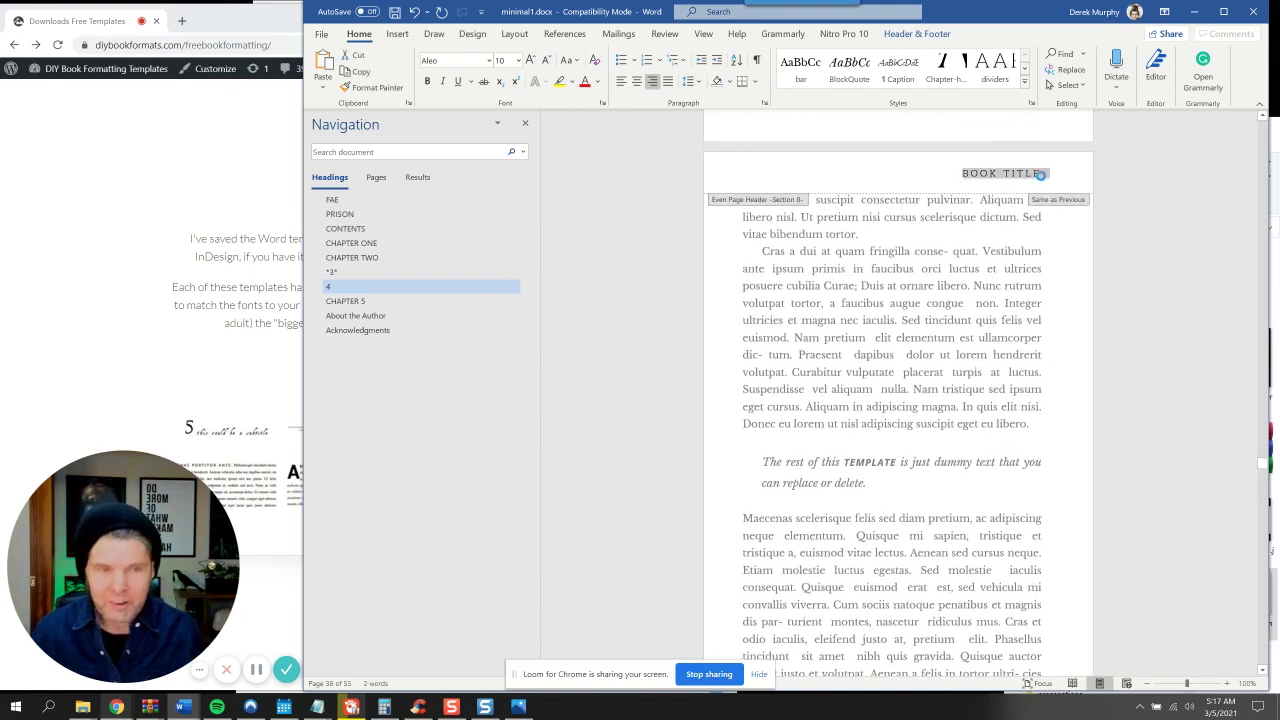
type("FAE PRISON")
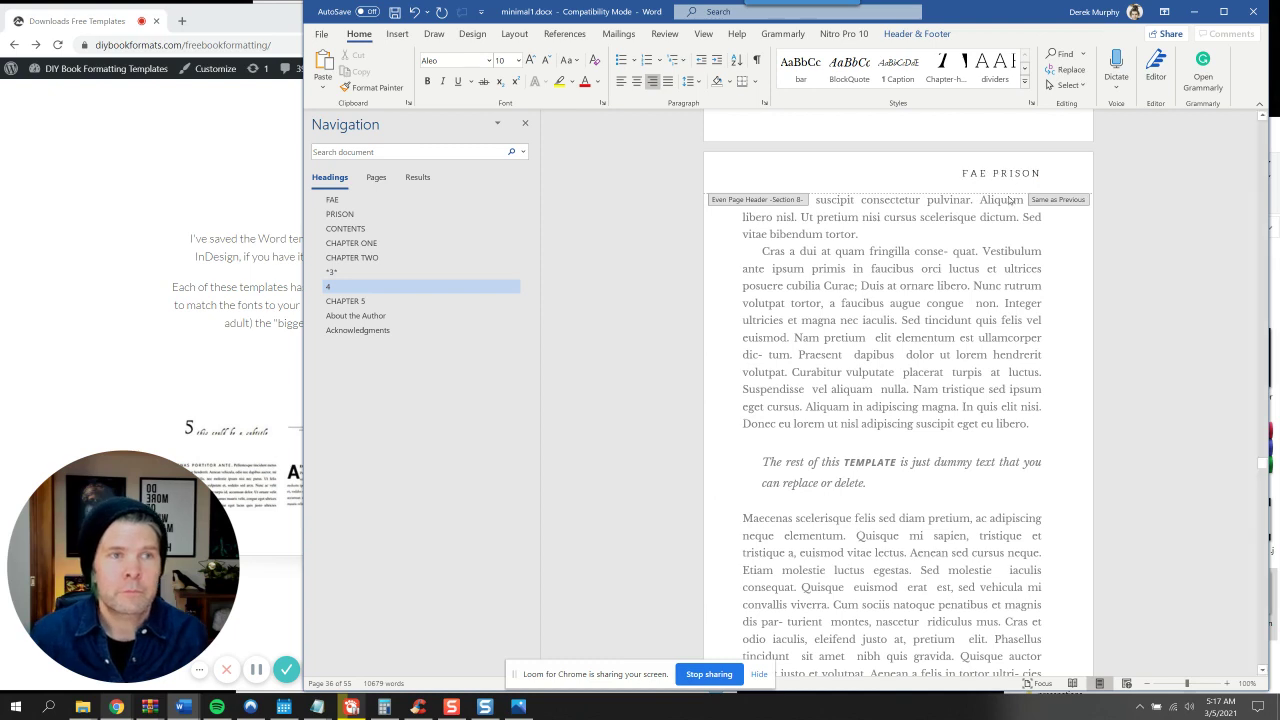
Set the font of the "FAE PRISON" text in the even page header to Open Sans Semibold
left_click(1024, 86)
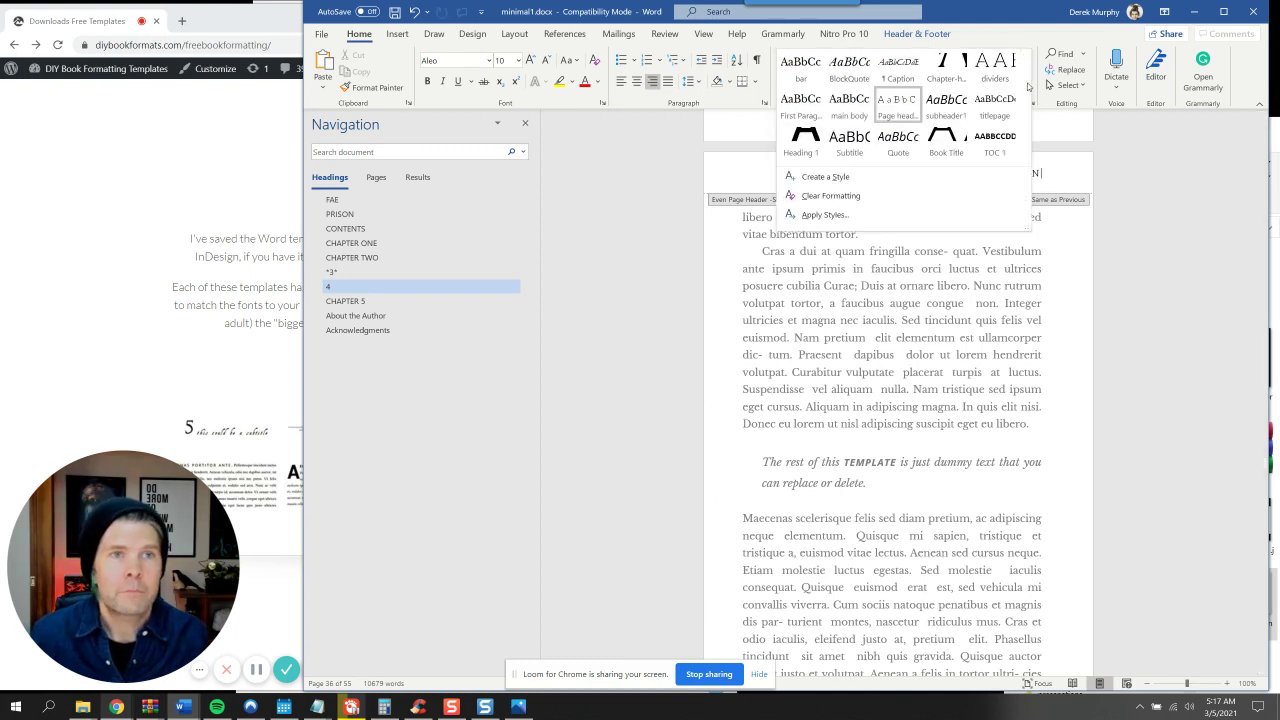
left_click(972, 173)
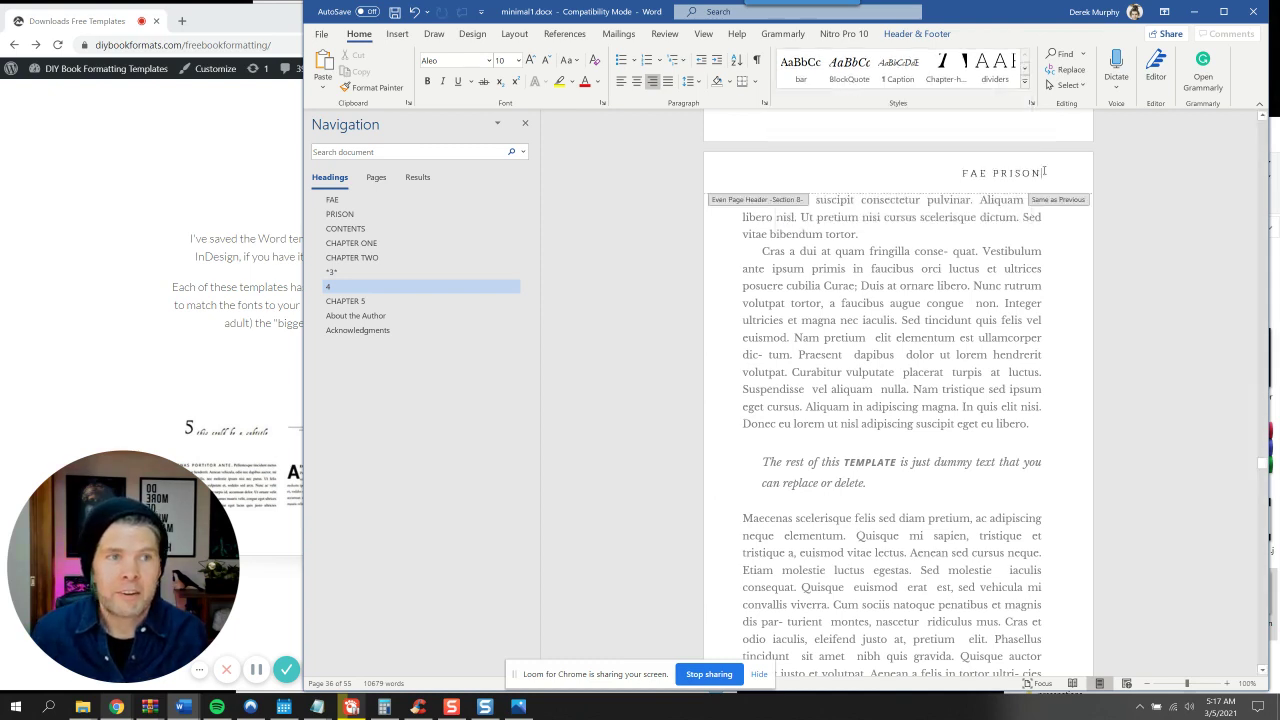
left_click_drag(963, 174, 1050, 174)
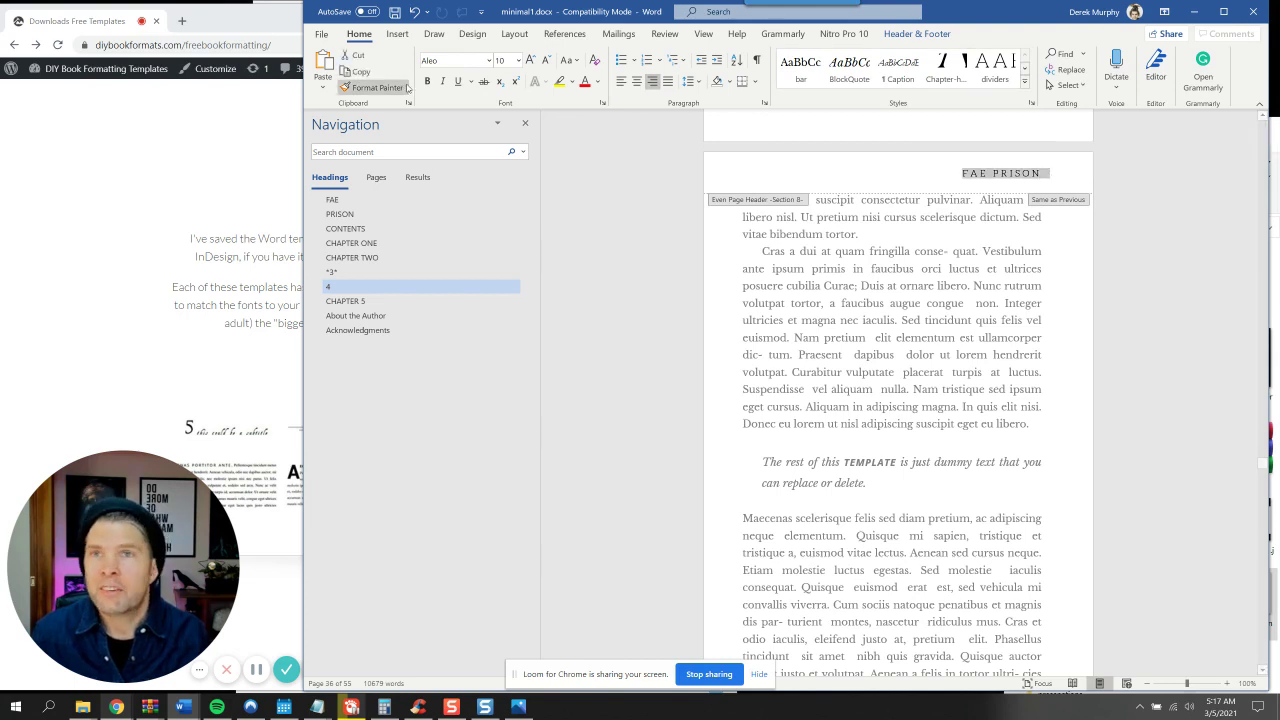
left_click(457, 63)
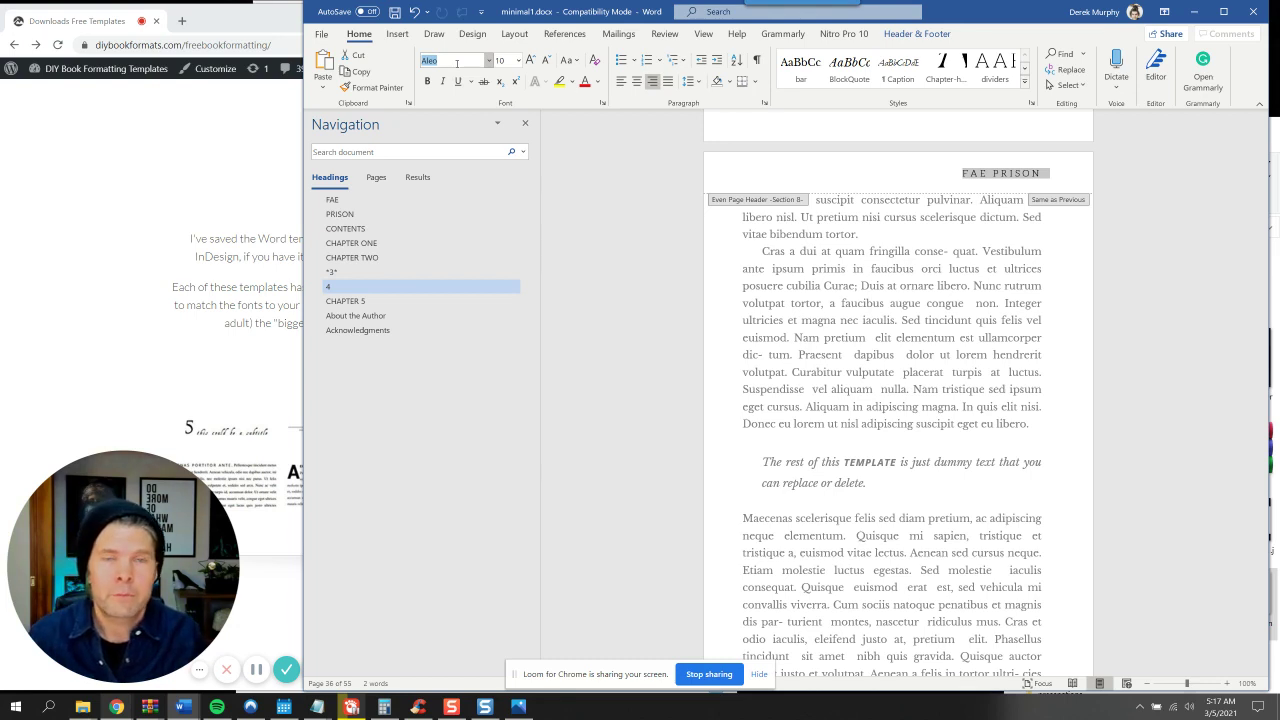
type("Open Sans Semib")
key("Return")
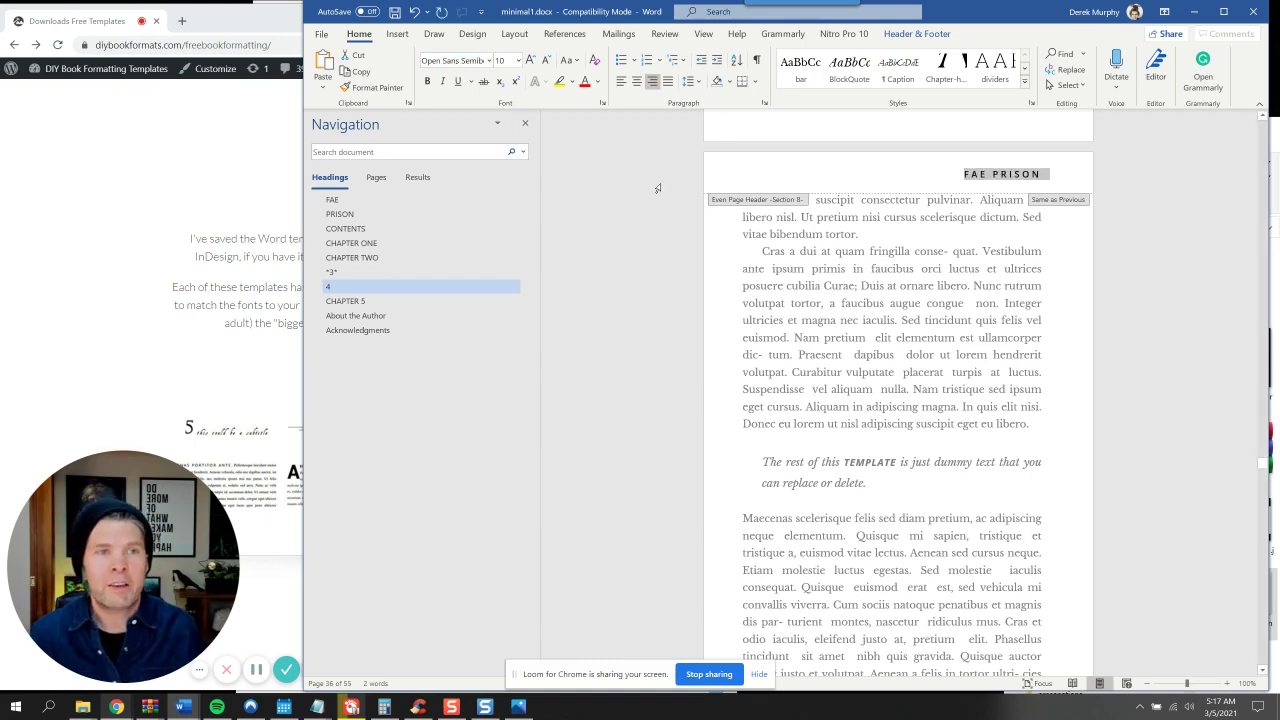
left_click(1002, 175)
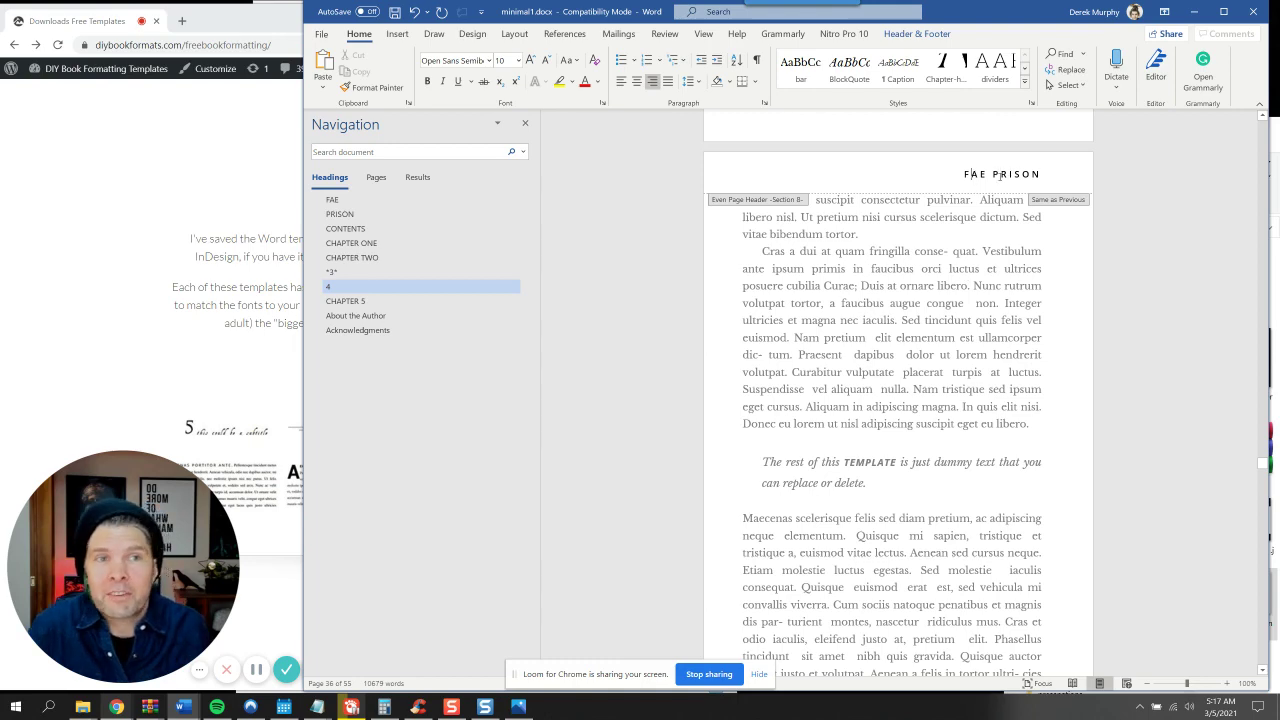
Set the "AUTHOR NAME" text in the odd page header to Open Sans Semibold and left-align it
scroll(977, 277, "down", 7)
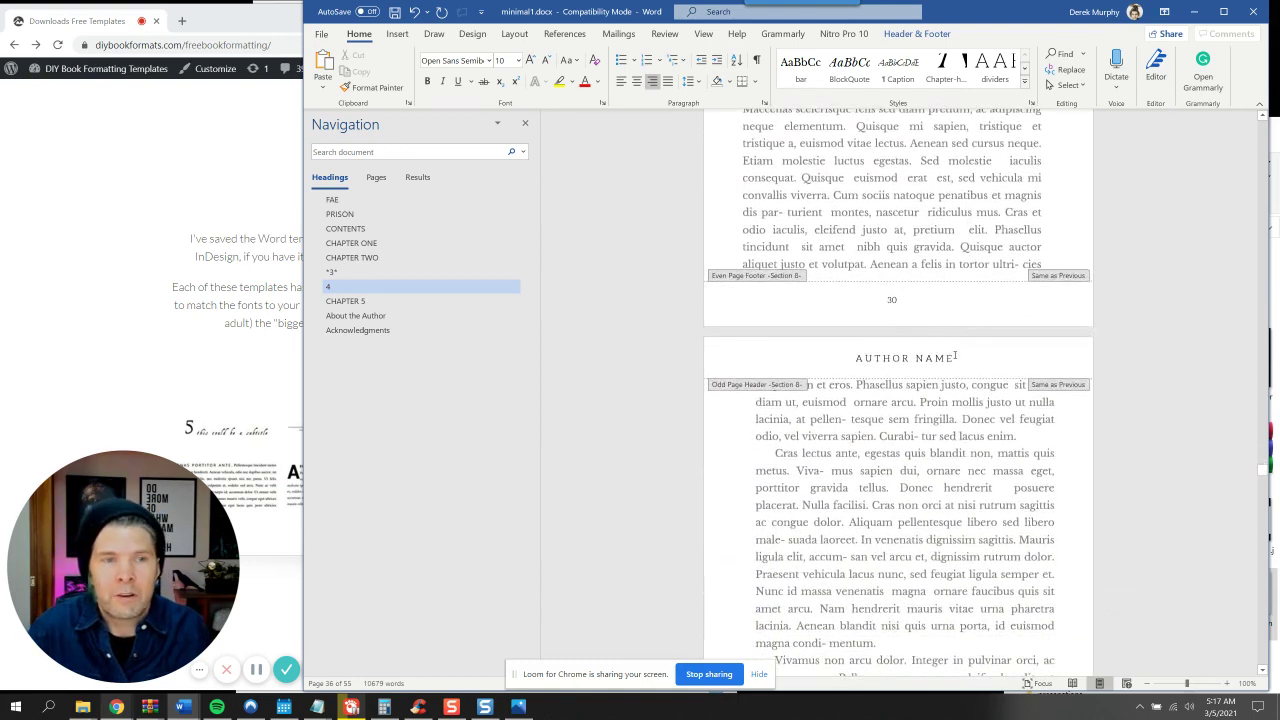
left_click_drag(955, 355, 866, 352)
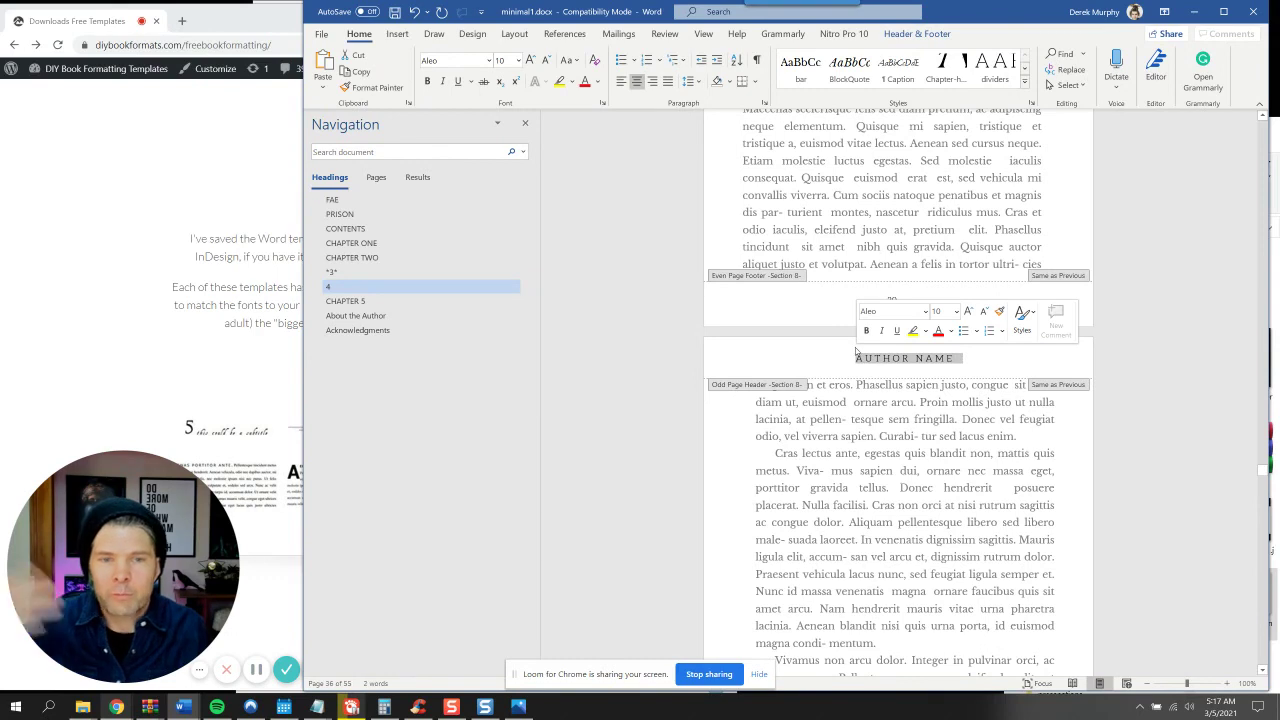
left_click(453, 60)
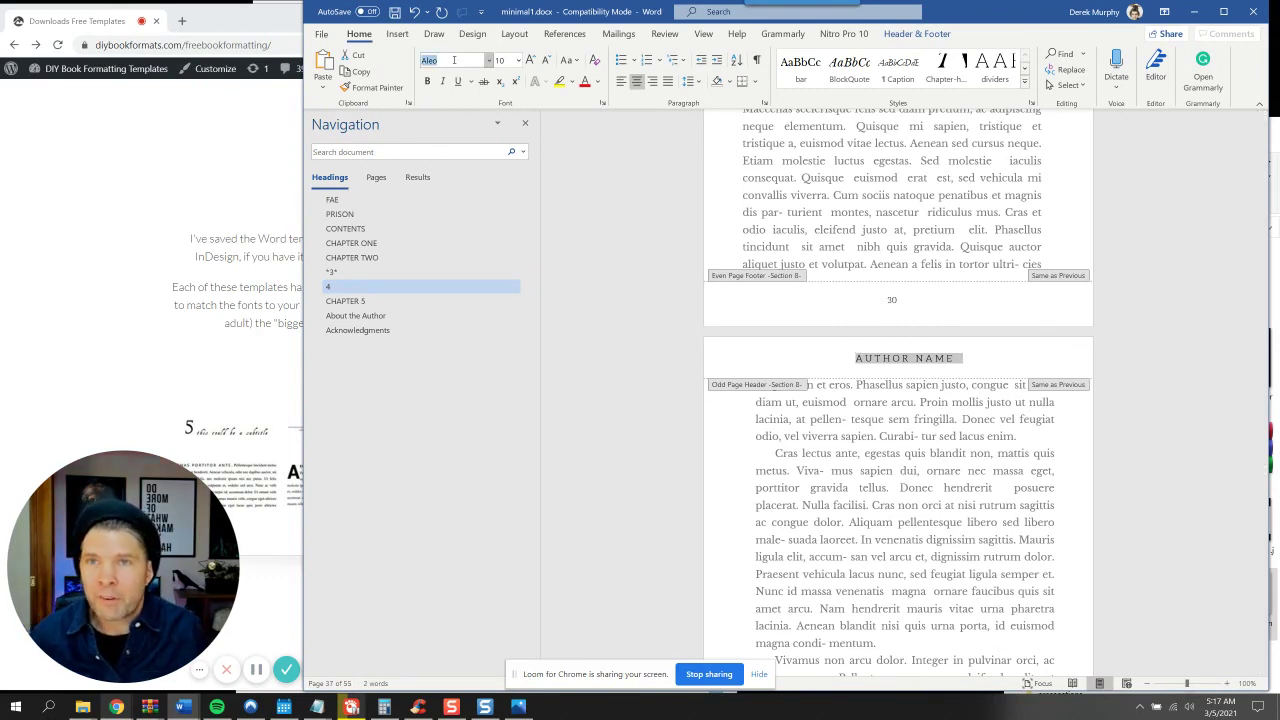
type("Open Sans Semibold")
key("Return")
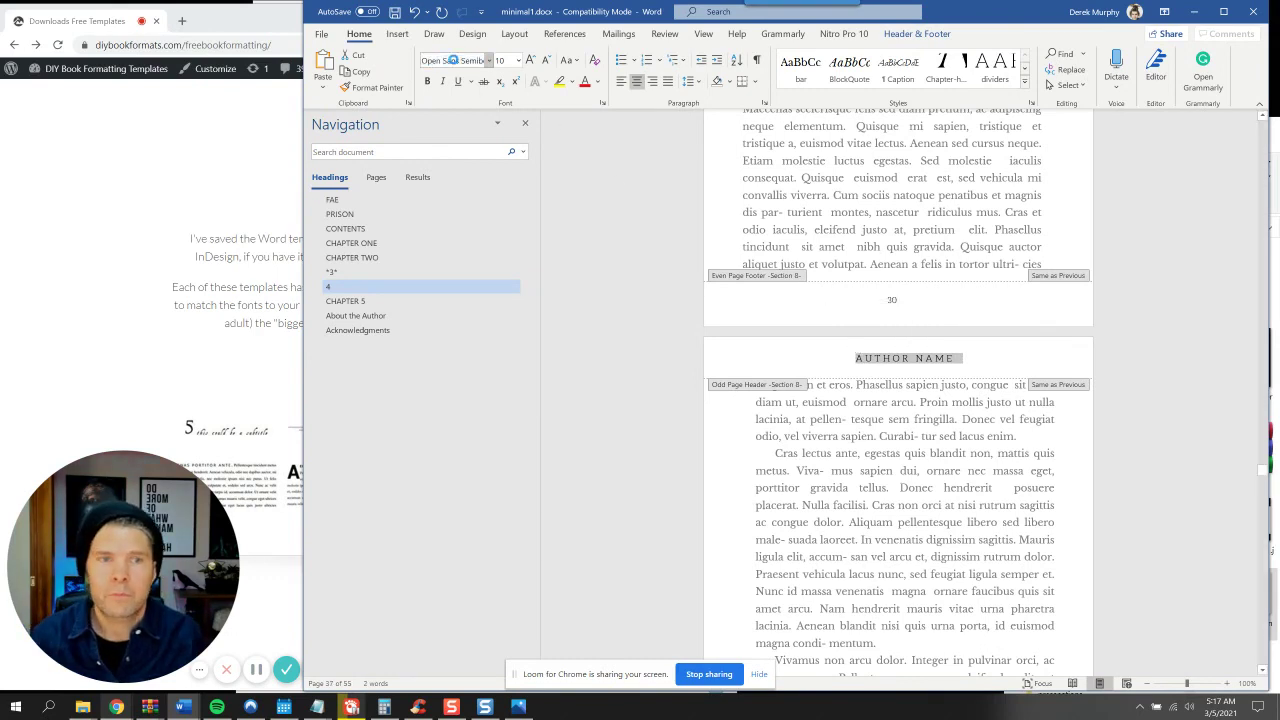
left_click(621, 81)
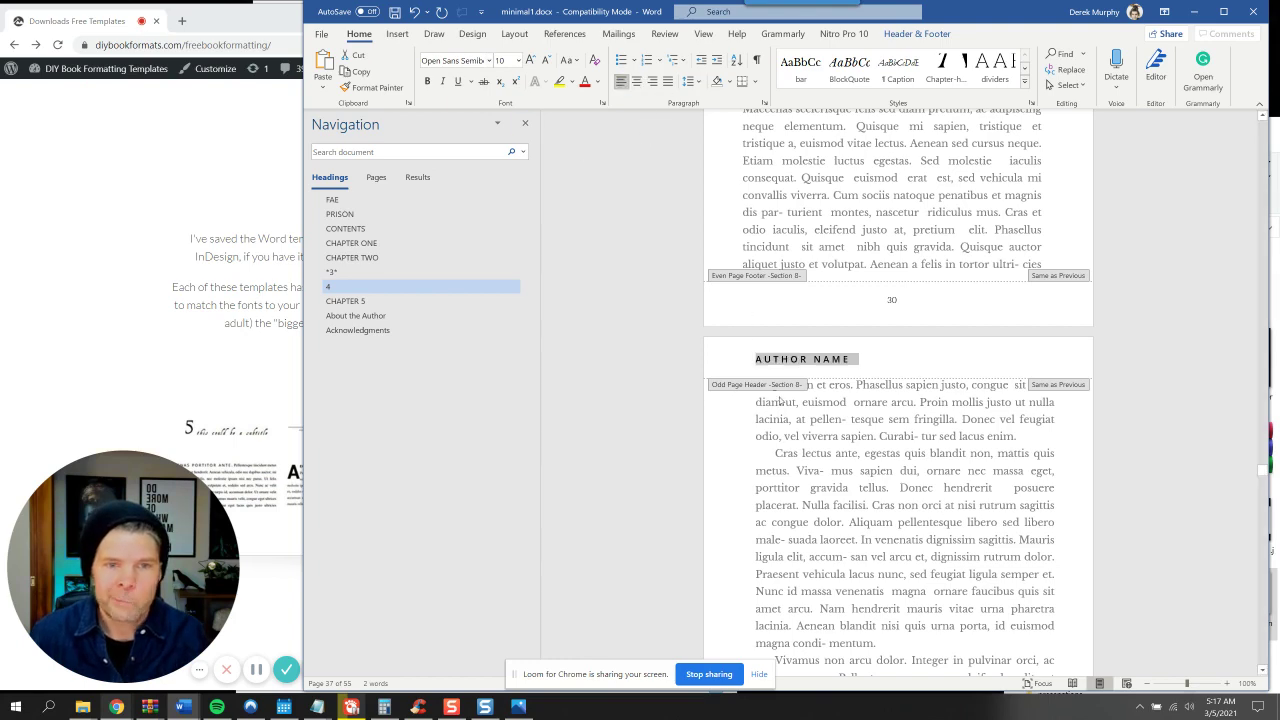
Right-align the "AUTHOR NAME" text in the odd page header
scroll(781, 401, "down", 3)
scroll(795, 381, "up", 5)
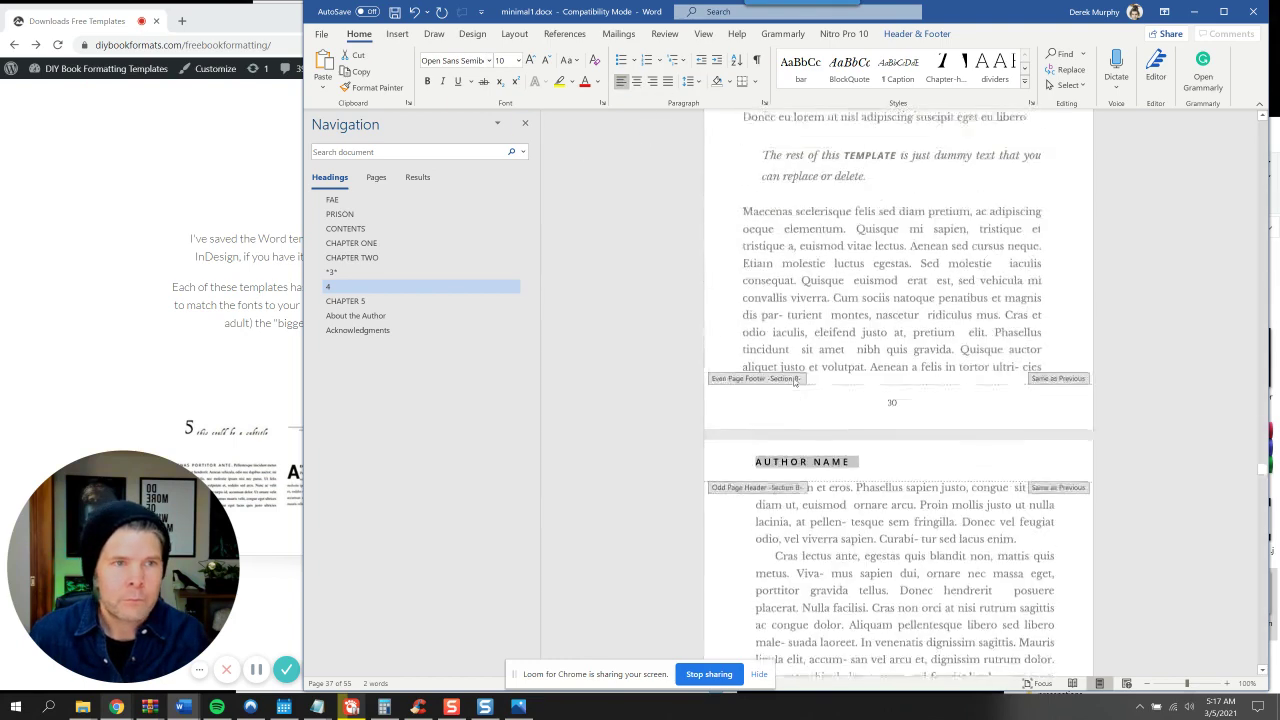
scroll(795, 381, "up", 3)
scroll(801, 322, "down", 5)
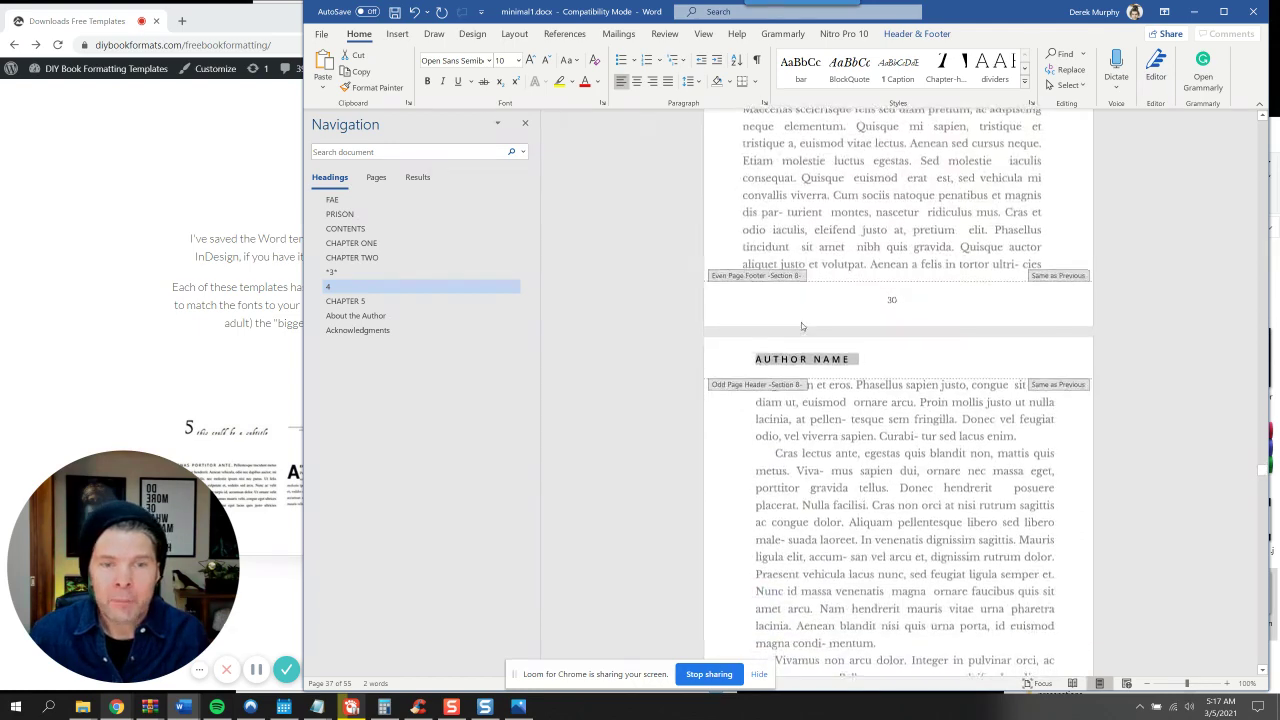
scroll(801, 326, "down", 3)
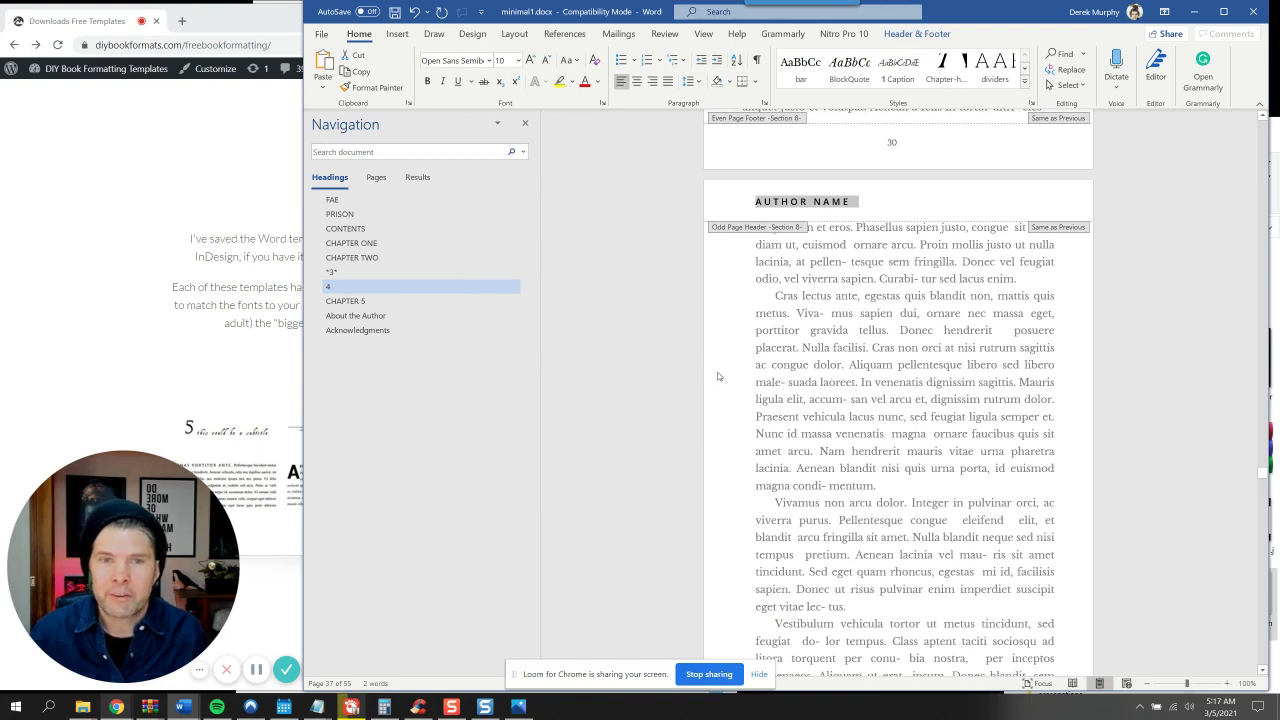
left_click(797, 205)
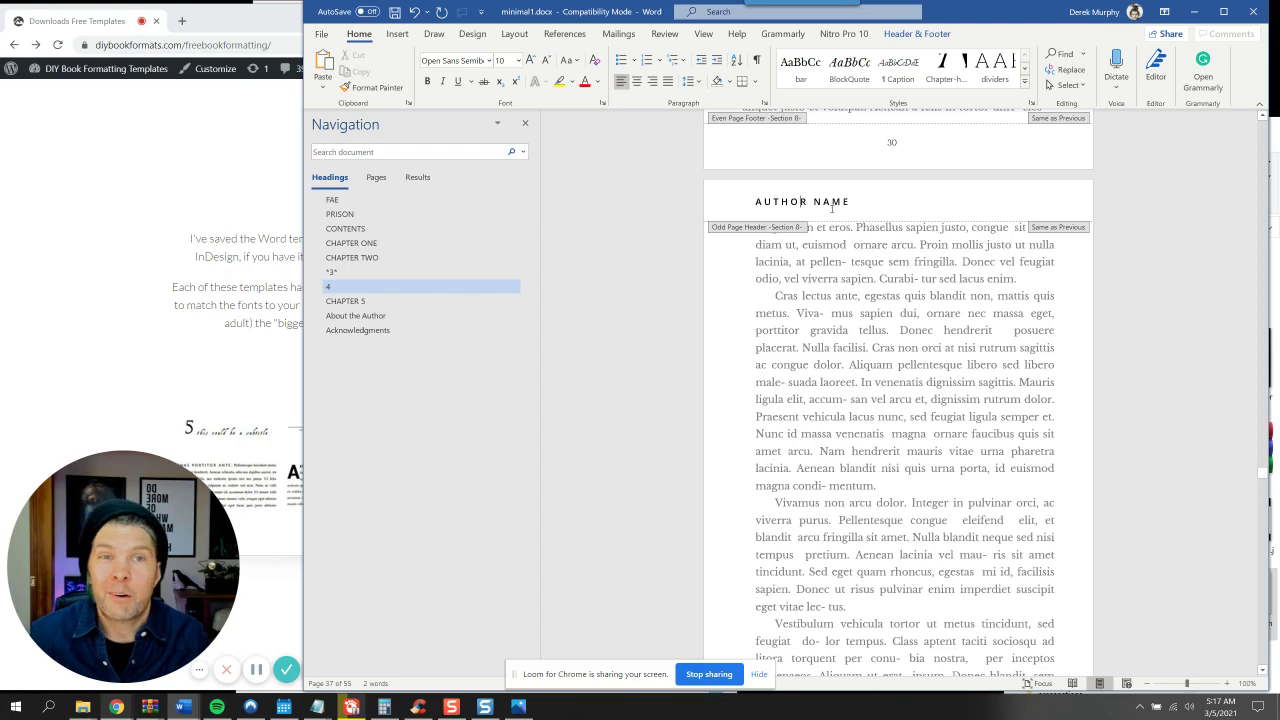
left_click(655, 84)
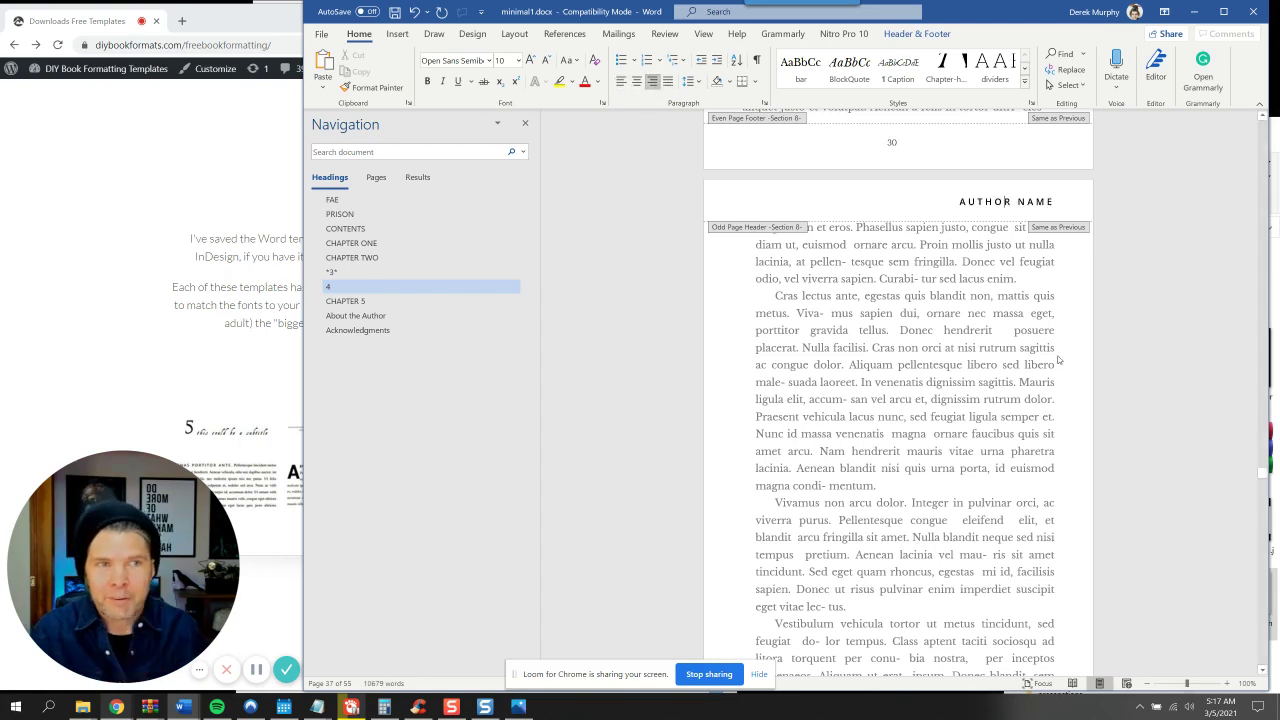
Left-align the "FAE PRISON" text in the even page header and return to the body text
scroll(1058, 360, "up", 15)
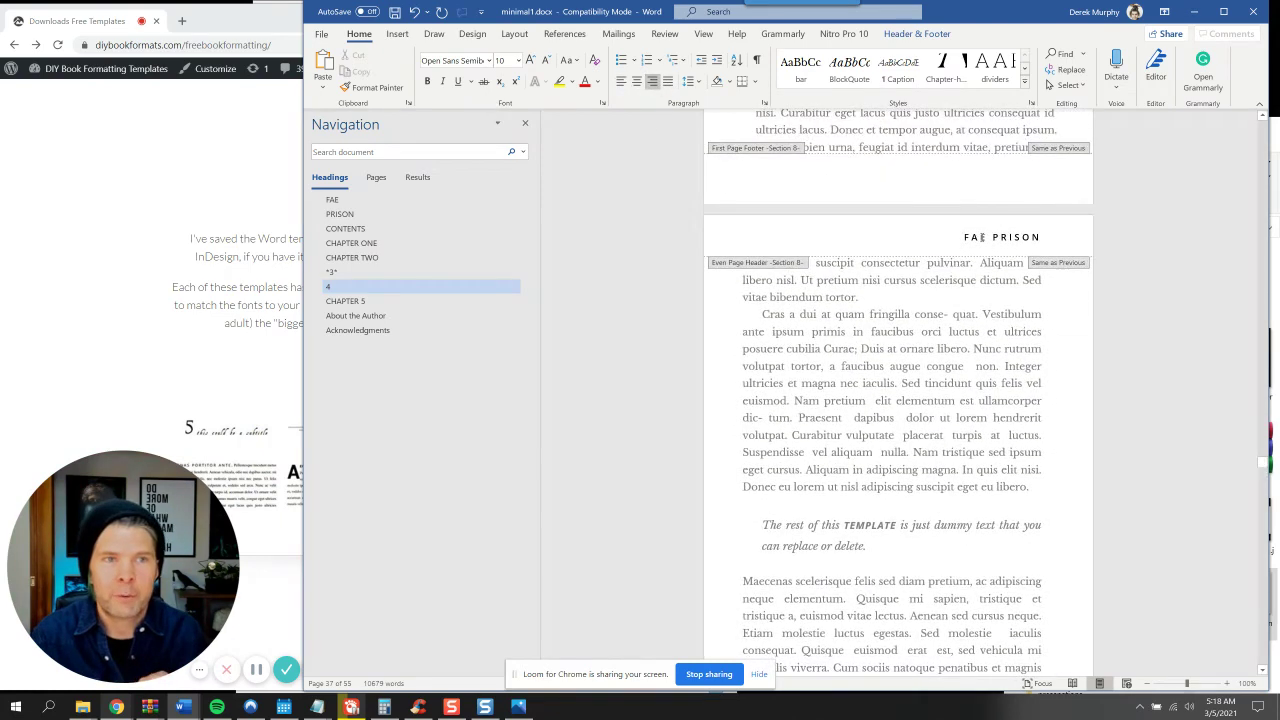
left_click(621, 81)
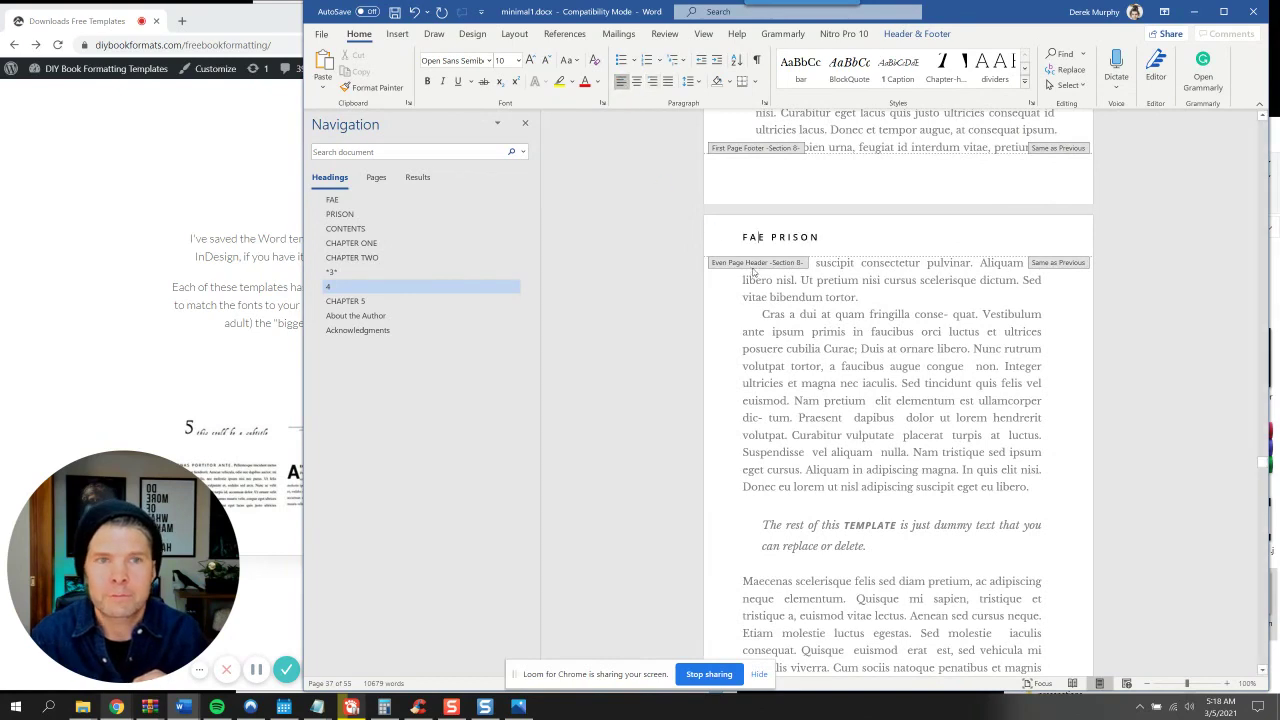
double_click(806, 327)
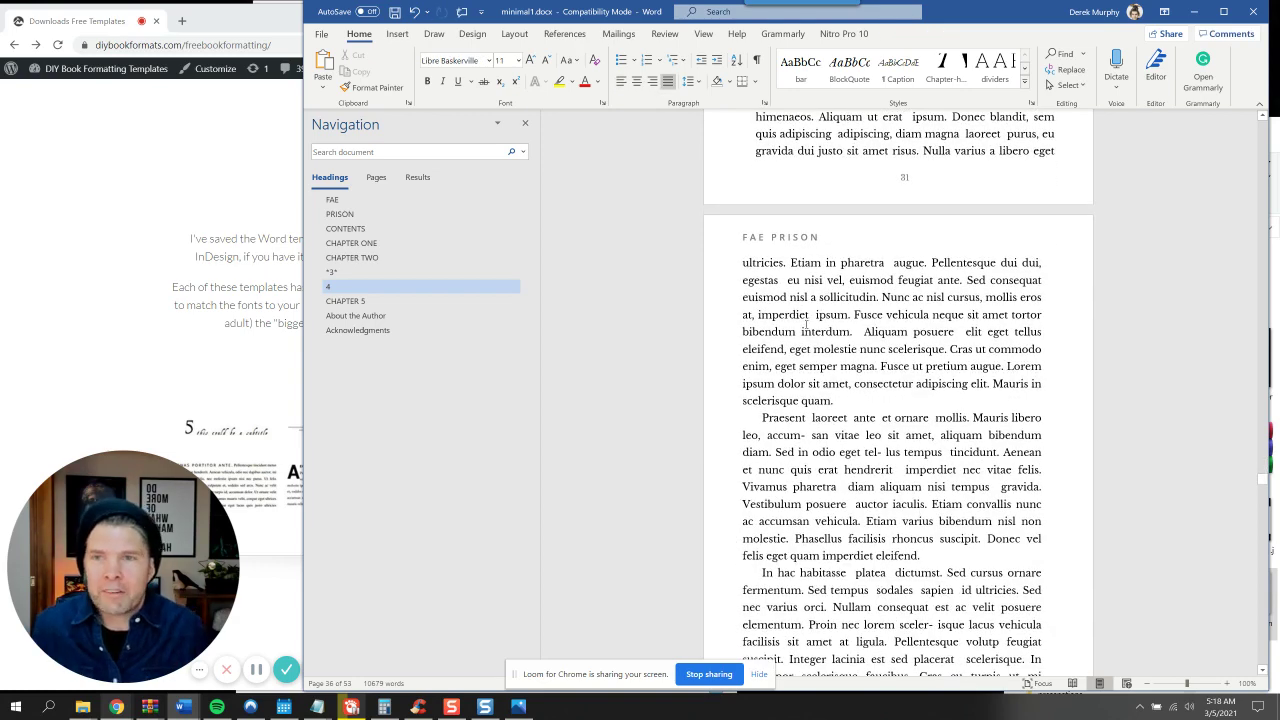
Examine the page headers and page numbers throughout chapter one
left_click(403, 243)
scroll(695, 323, "down", 5)
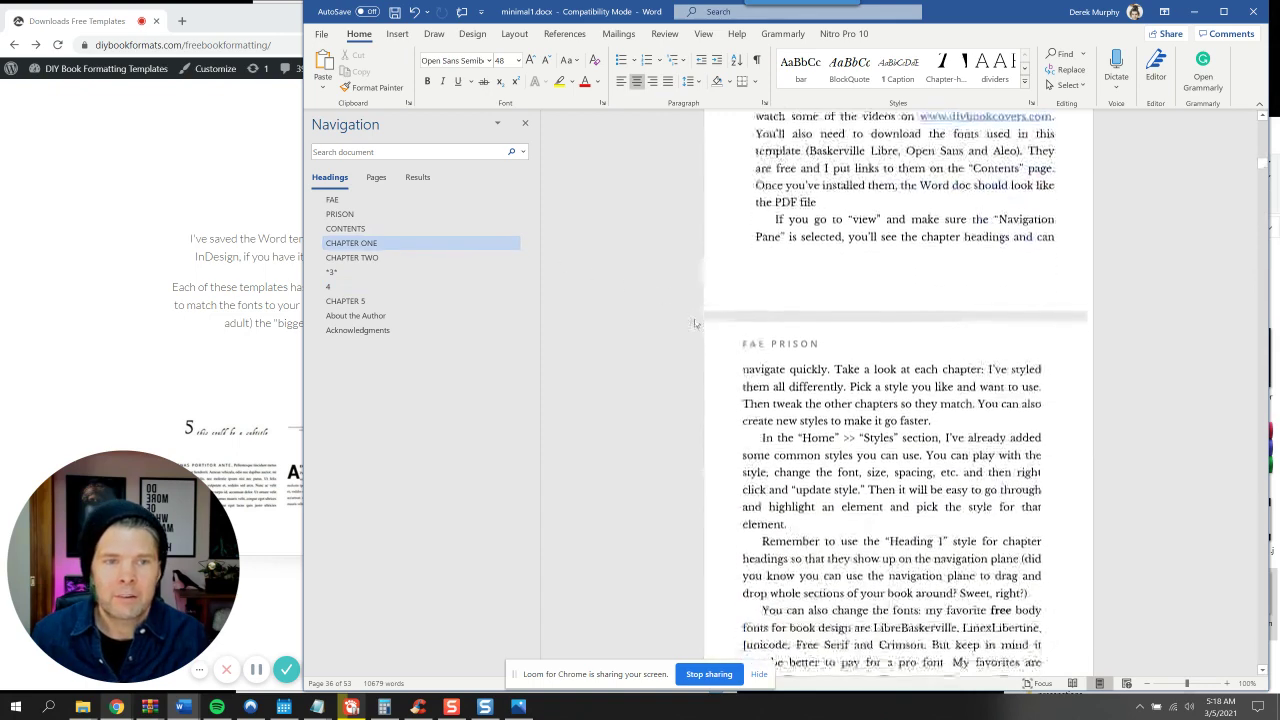
scroll(793, 284, "down", 5)
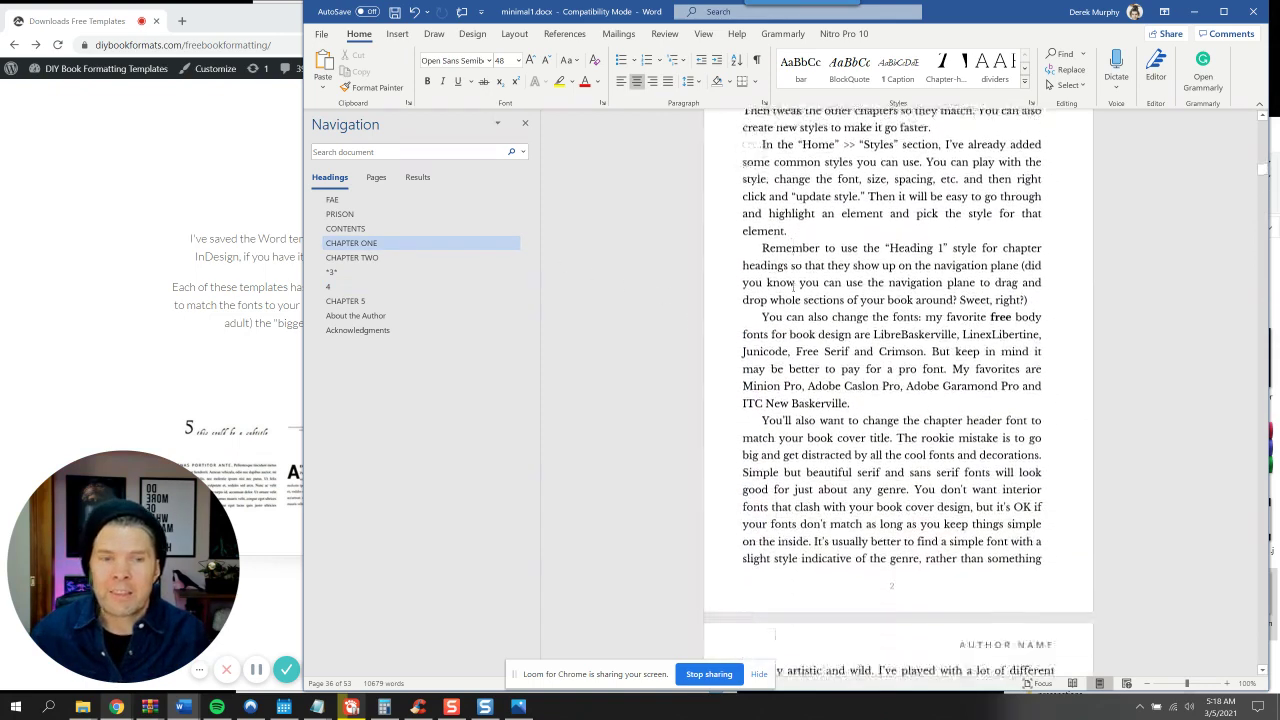
scroll(793, 285, "up", 3)
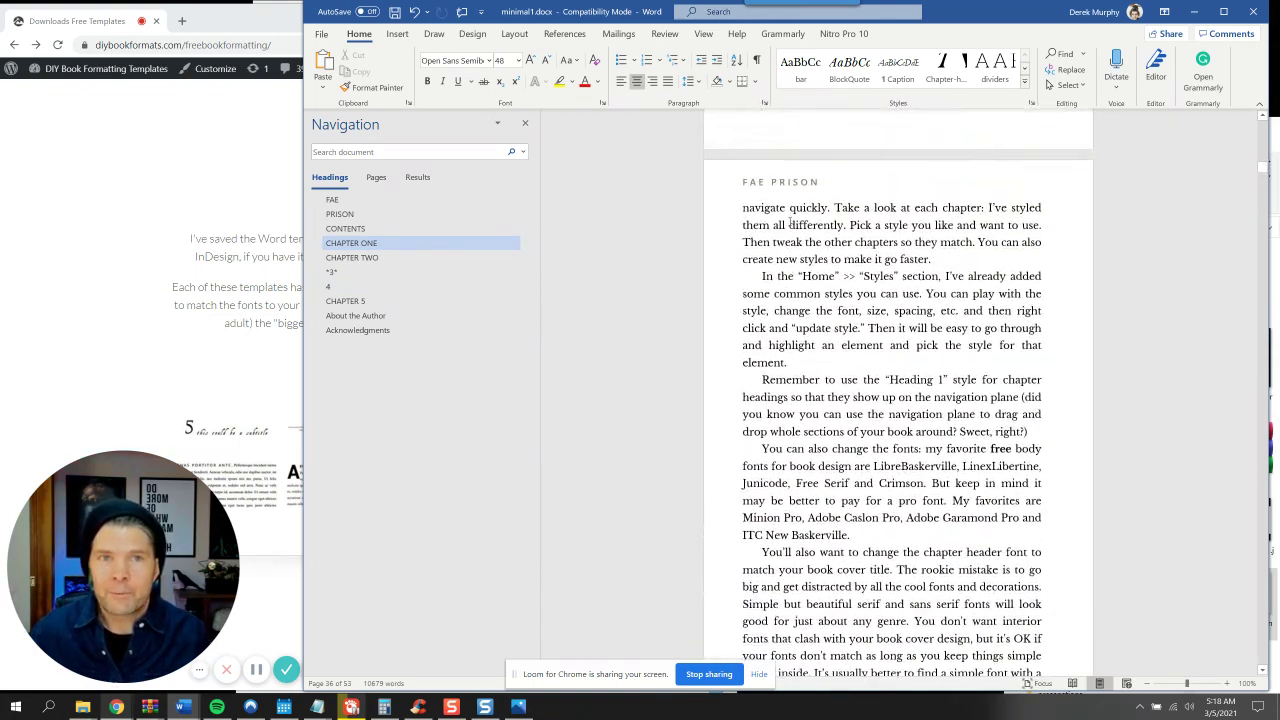
scroll(791, 223, "down", 5)
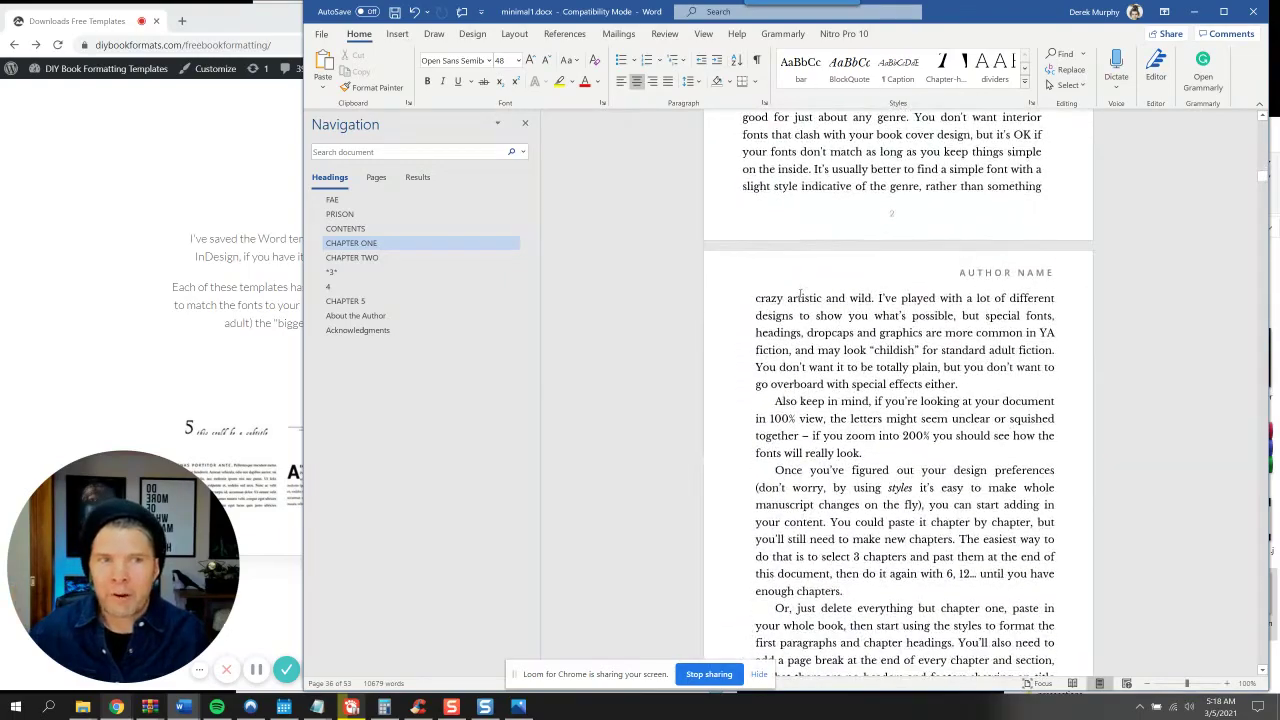
scroll(800, 294, "down", 10)
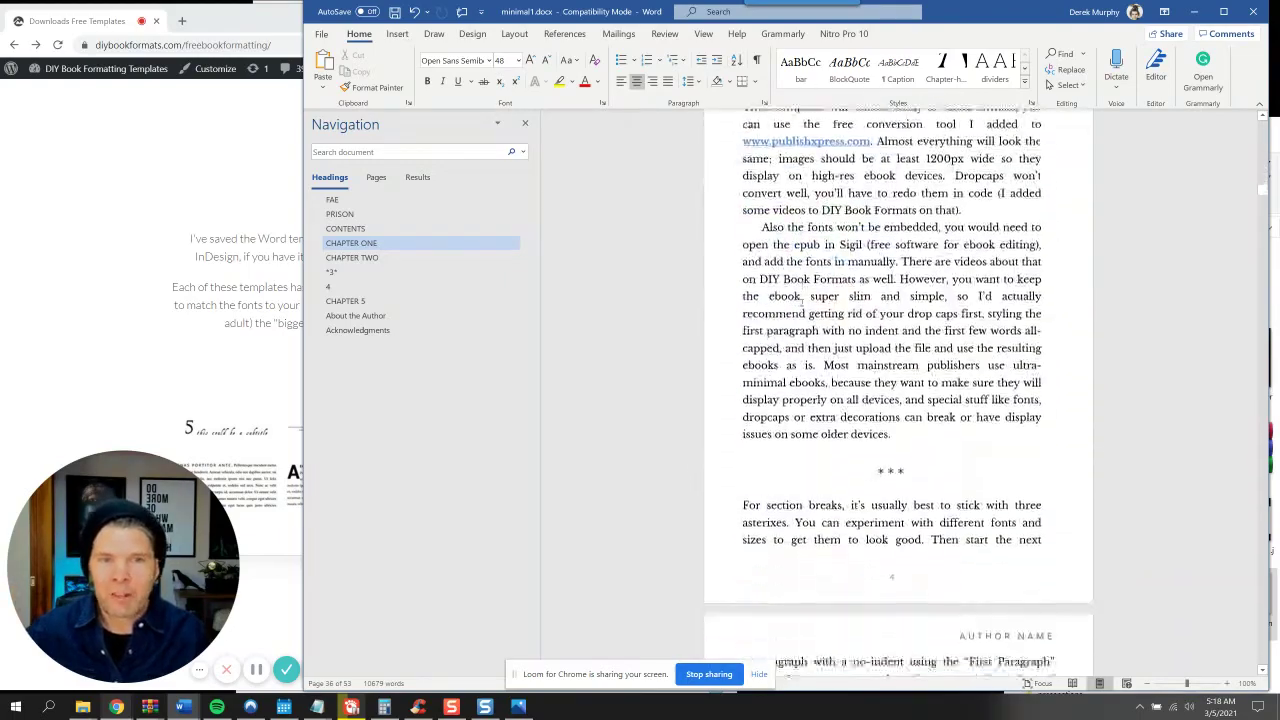
scroll(805, 305, "down", 10)
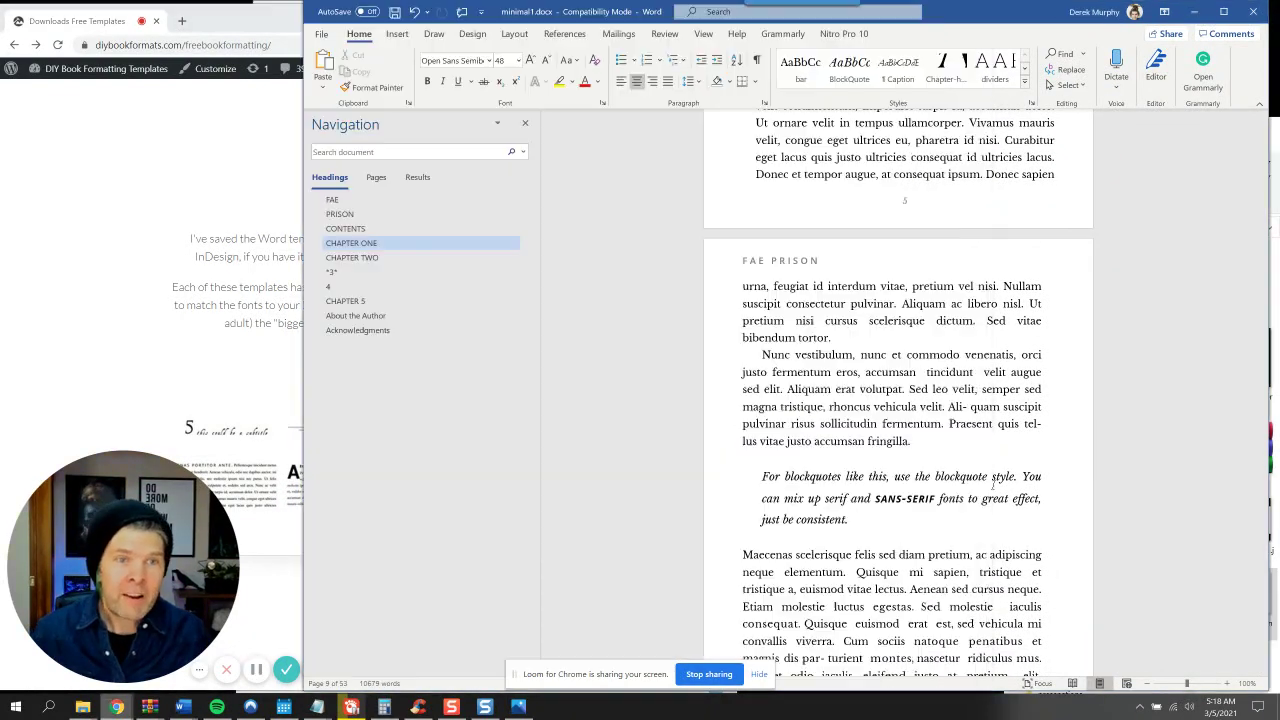
scroll(838, 283, "up", 3)
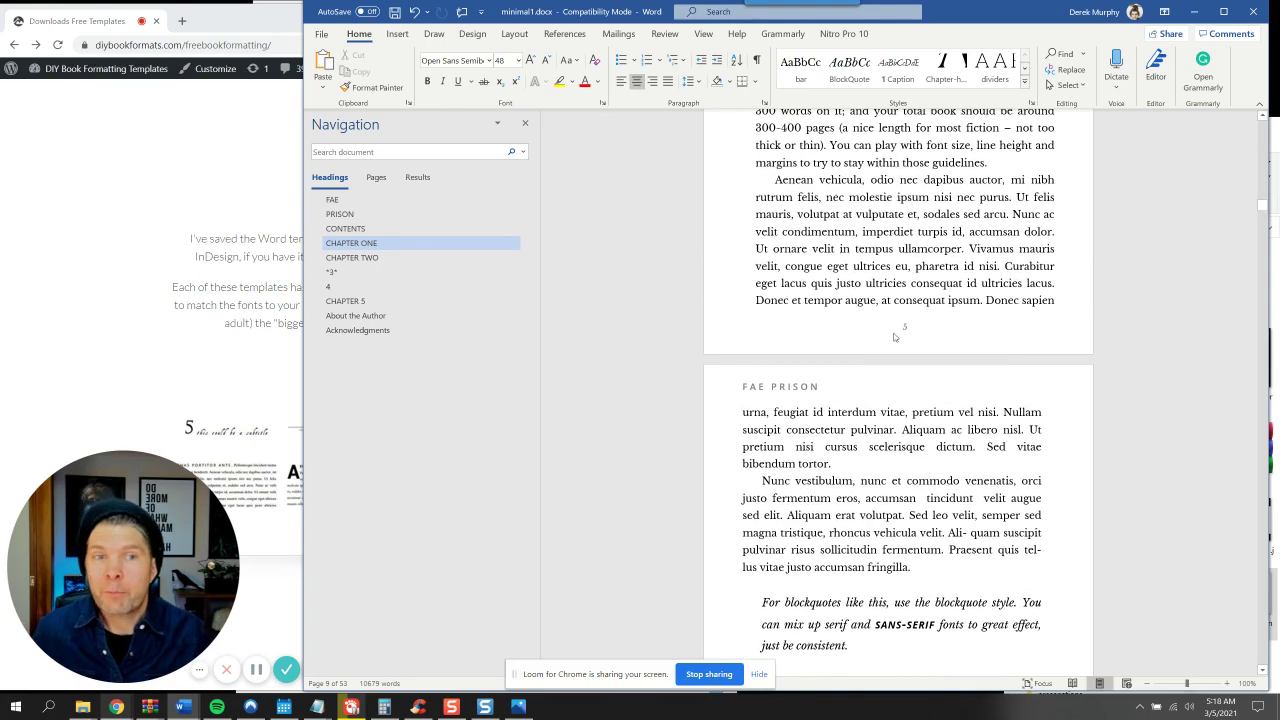
Right-align the page number in the odd page footer of chapter one
double_click(906, 328)
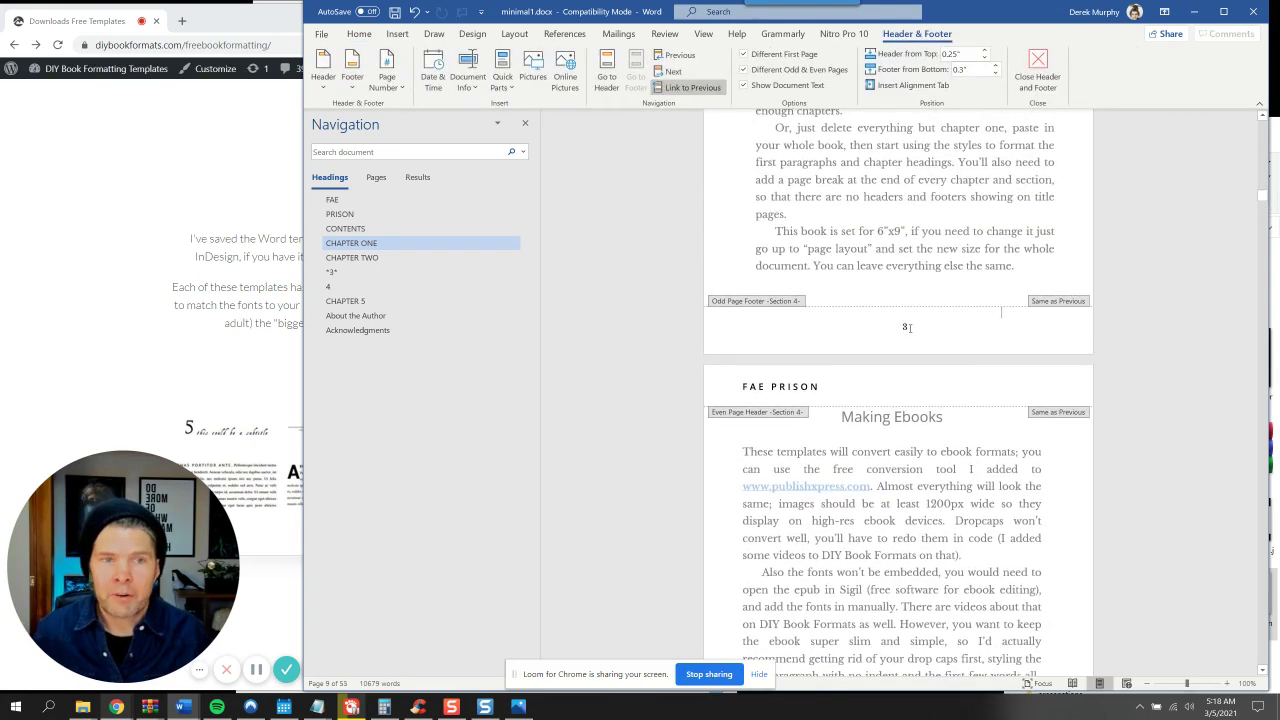
double_click(905, 327)
scroll(905, 325, "up", 6)
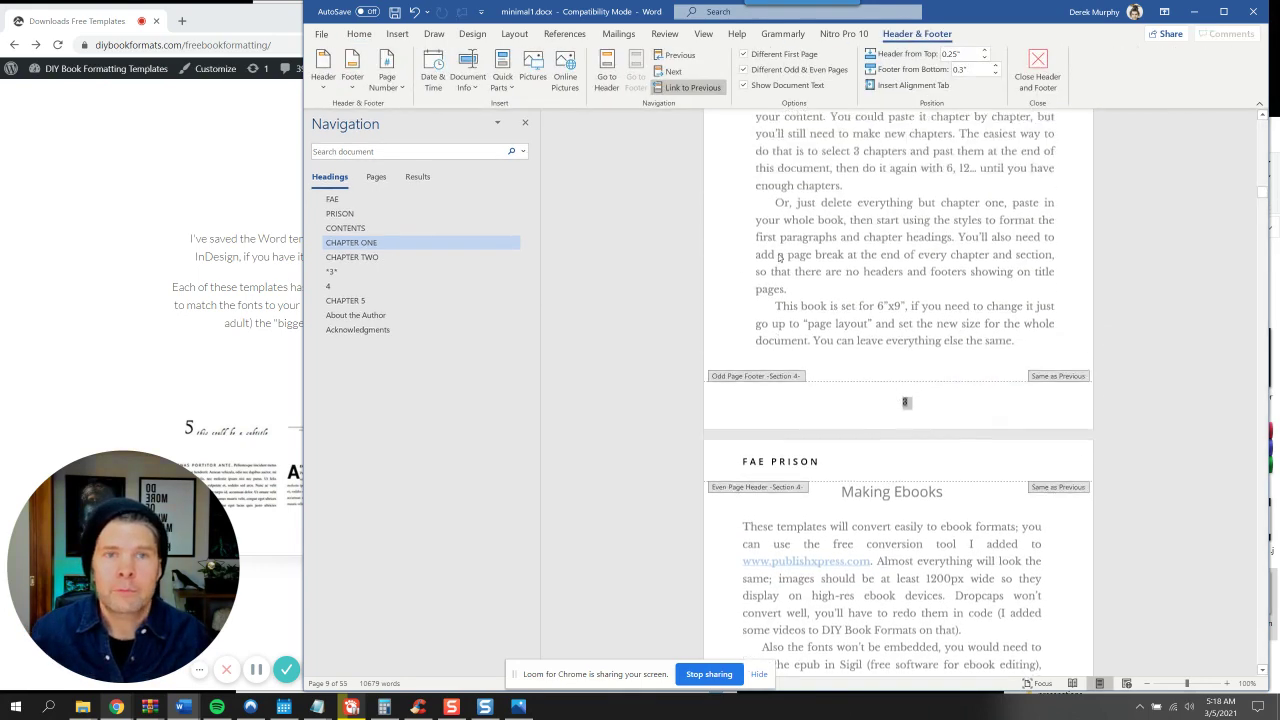
scroll(812, 270, "up", 3)
scroll(812, 270, "down", 3)
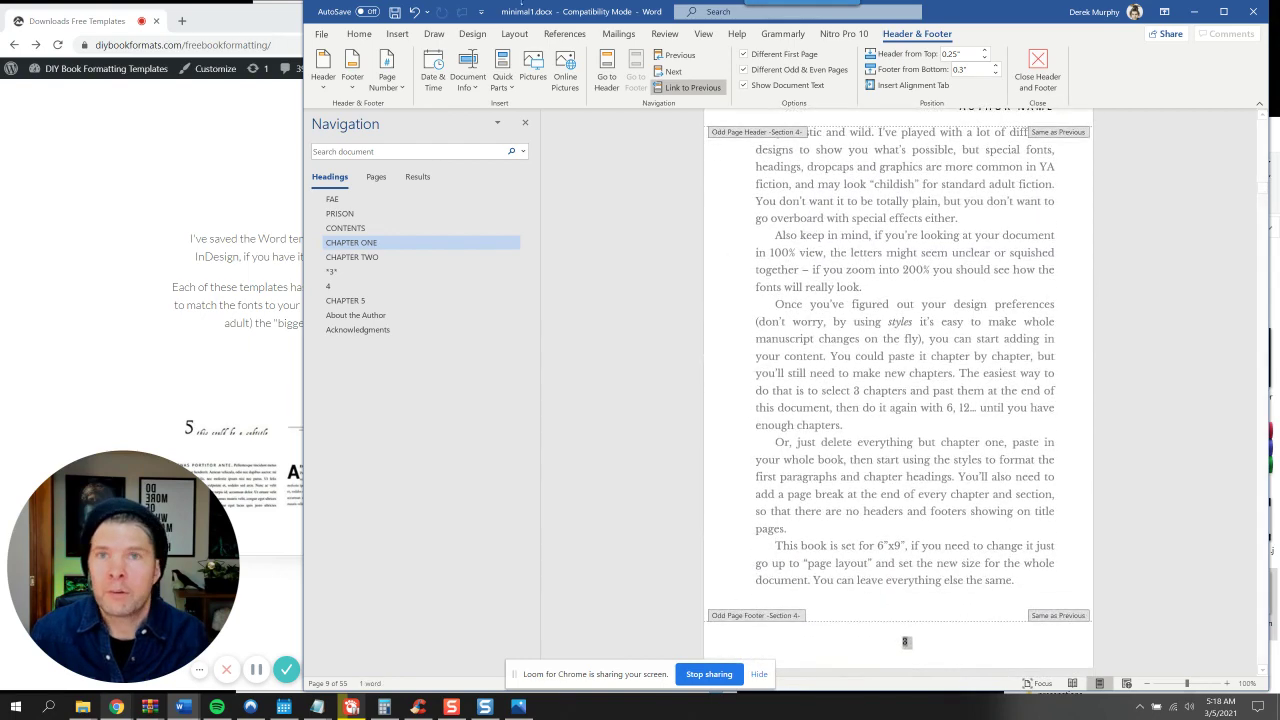
left_click(360, 34)
left_click(652, 81)
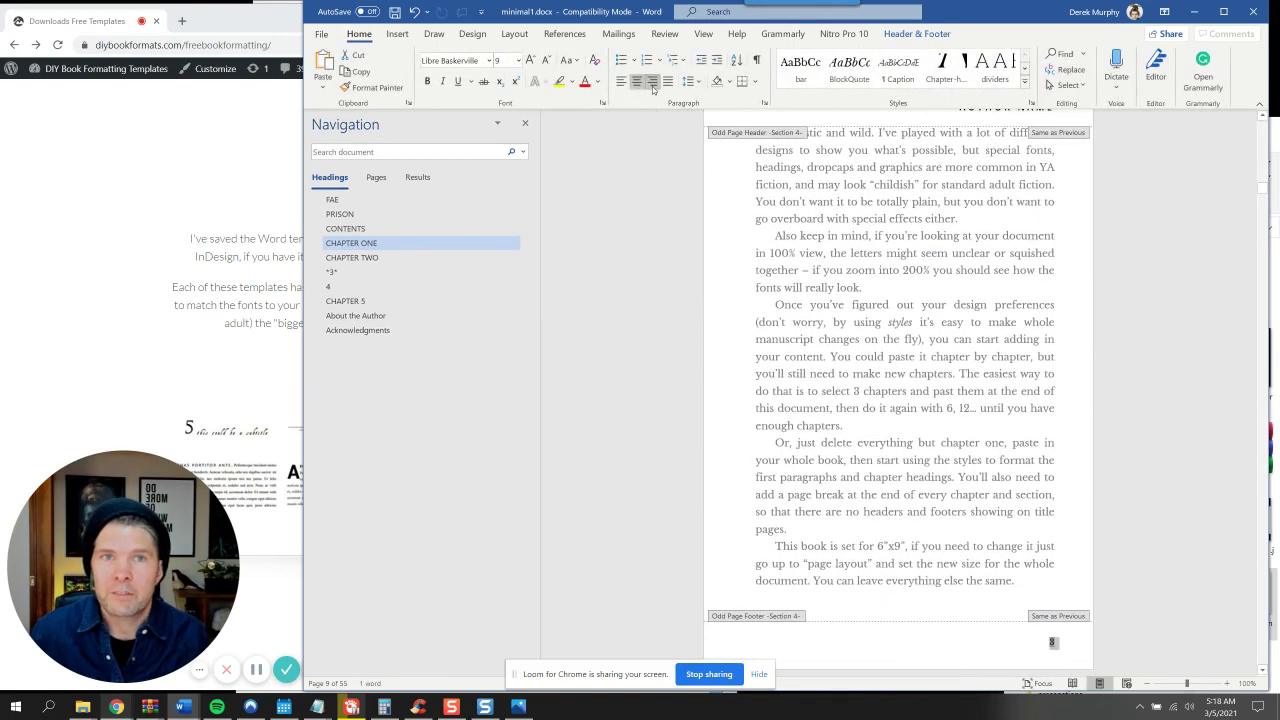
Left-align the page number in the even page footer of chapter one
scroll(915, 340, "down", 15)
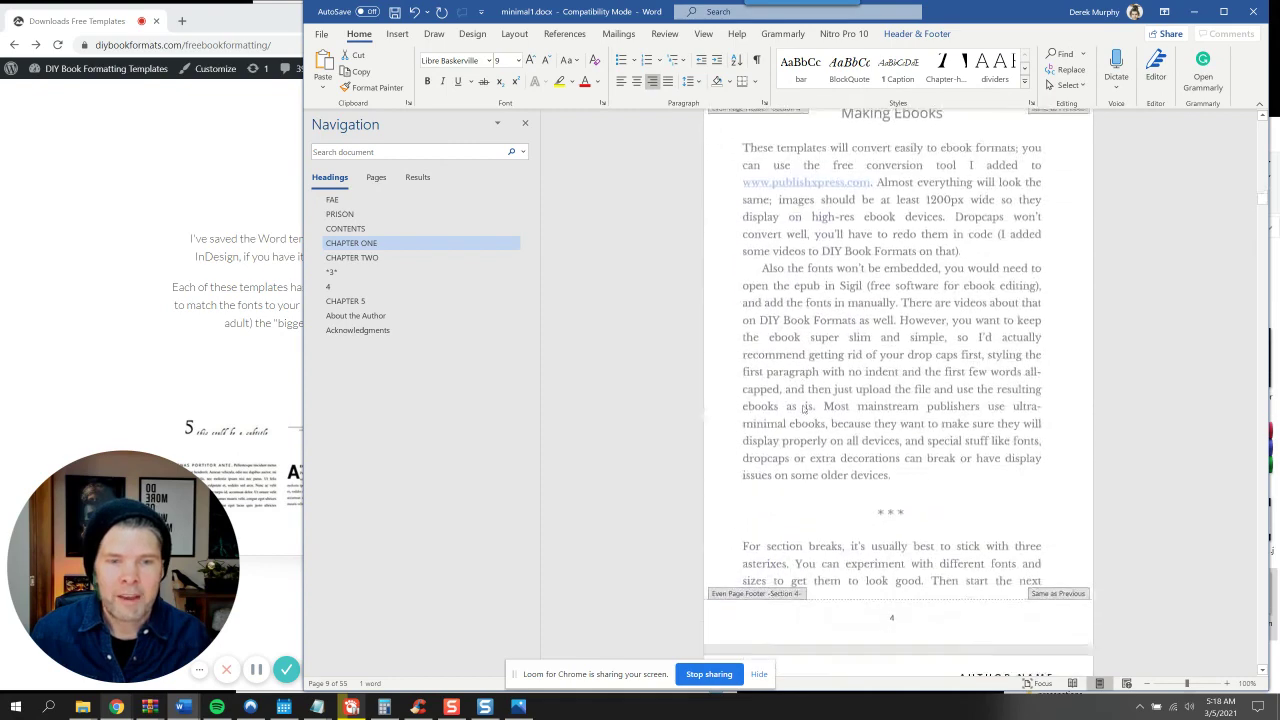
left_click(891, 512)
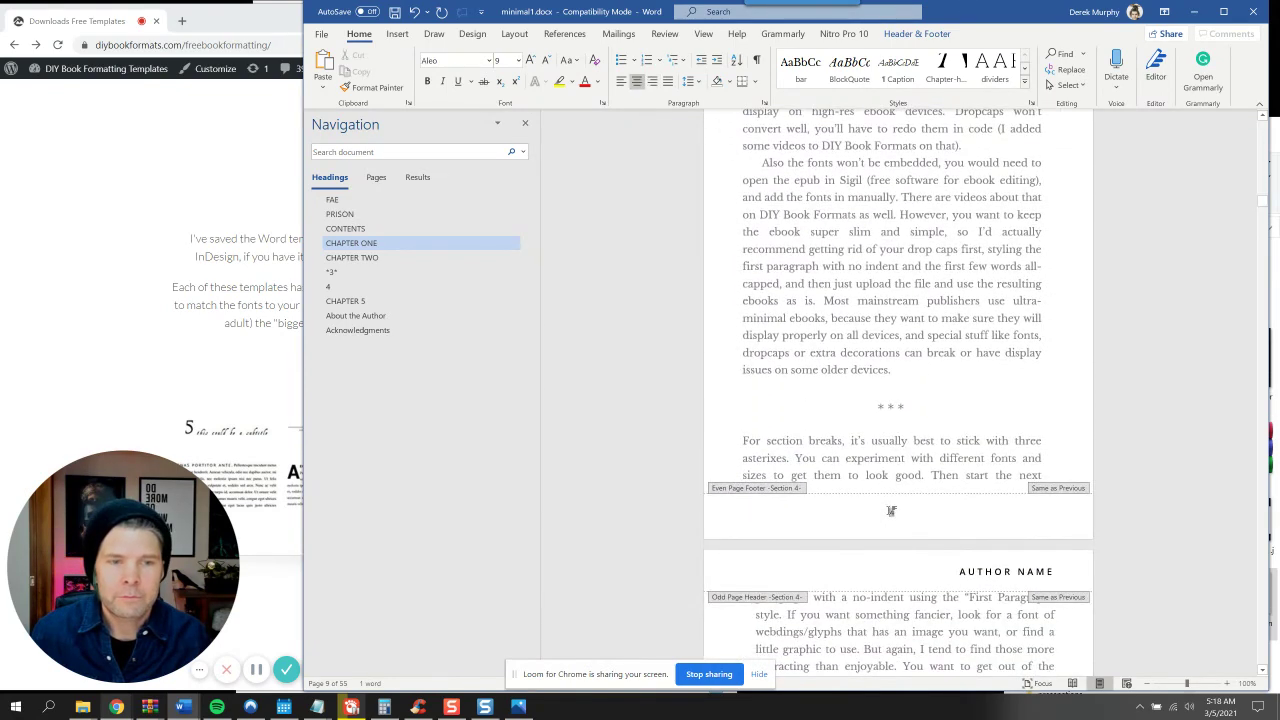
left_click(621, 81)
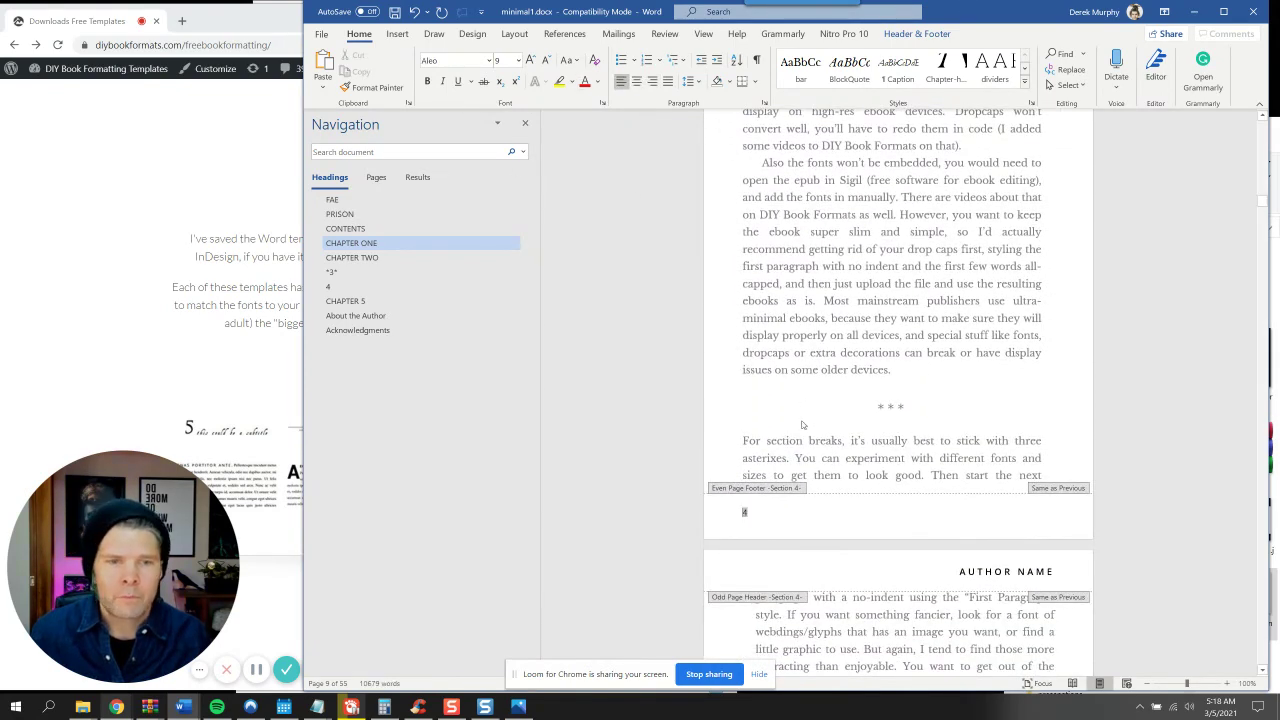
Compare the fonts of the page numbers in the even and odd page footers of chapter one
double_click(761, 511)
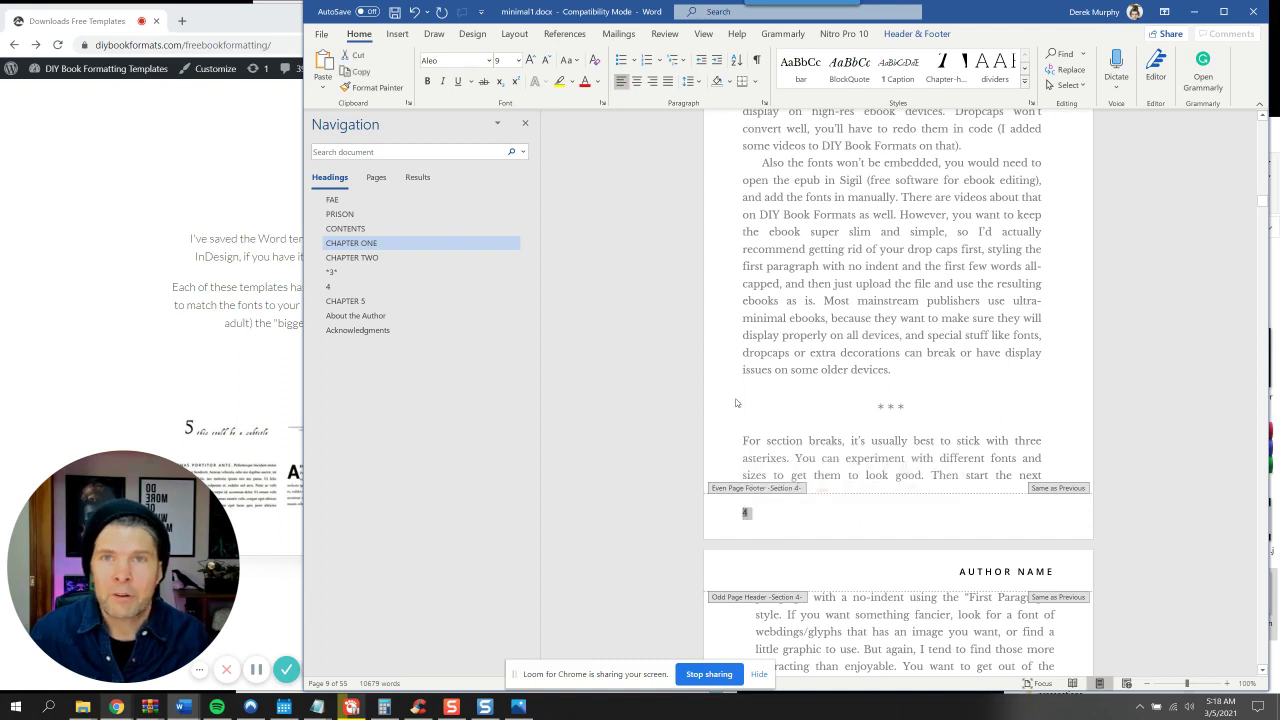
scroll(748, 290, "up", 3)
left_click(1052, 232)
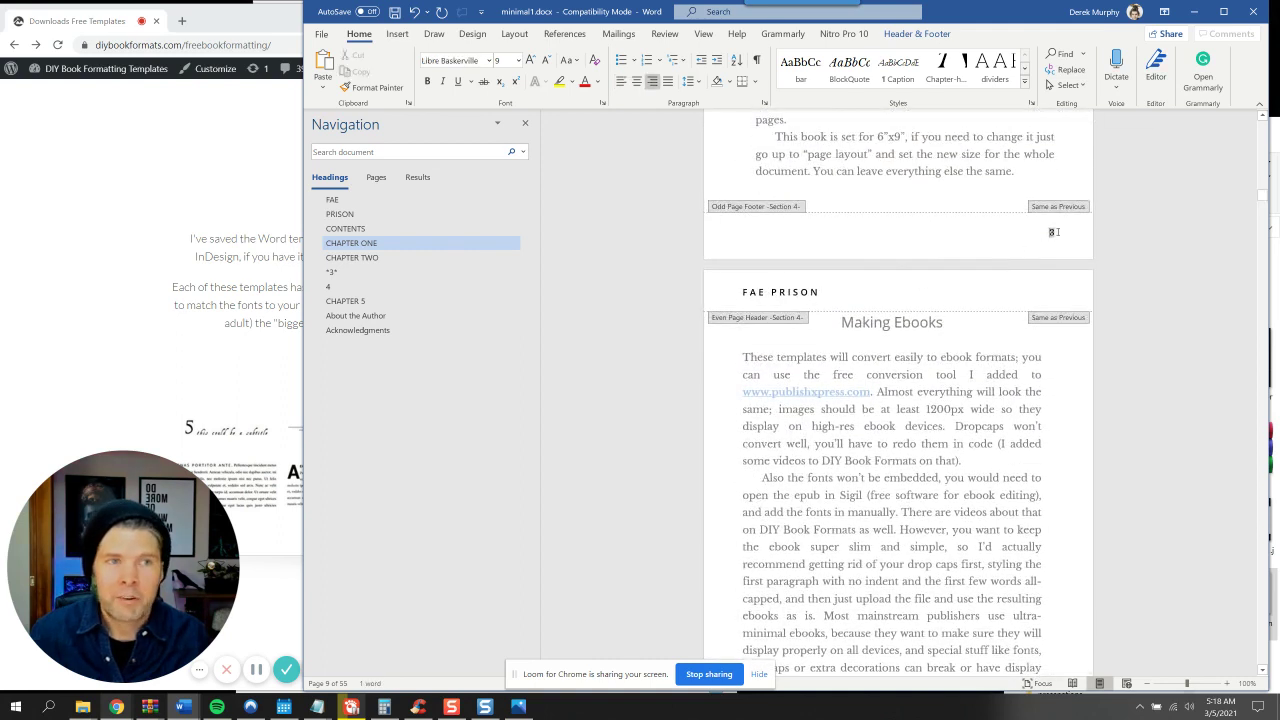
left_click(1024, 81)
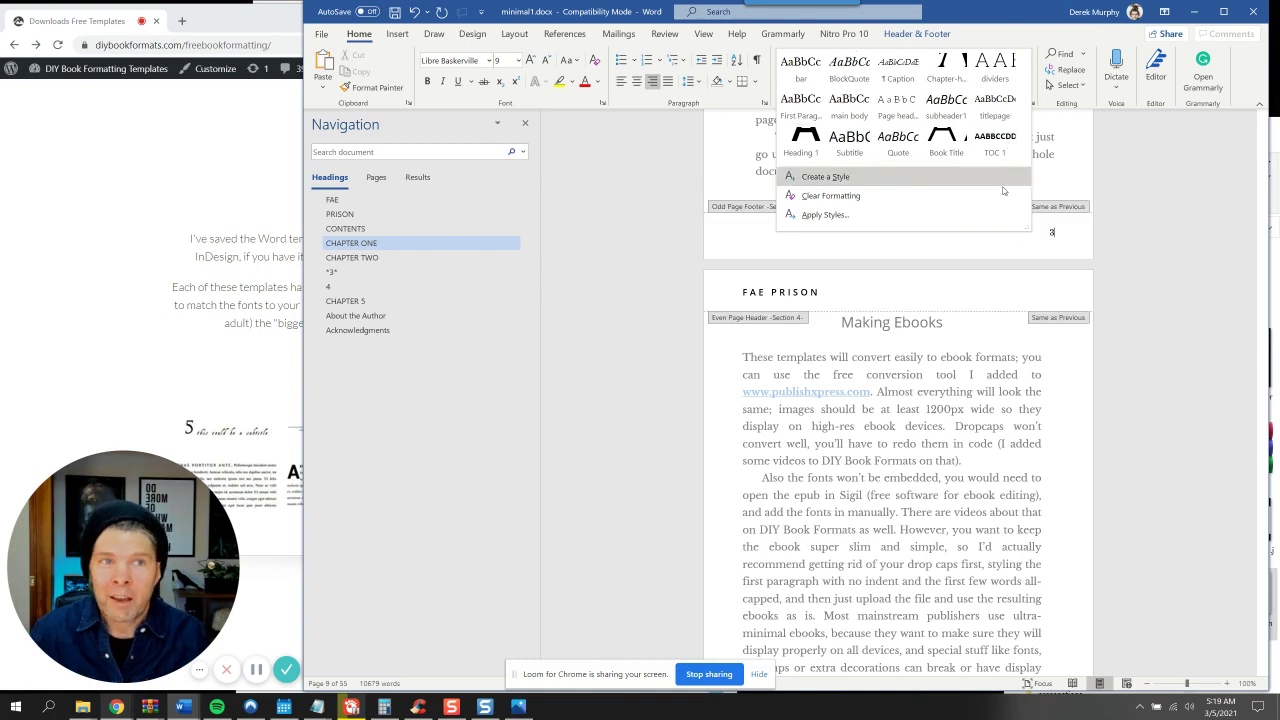
left_click(1052, 232)
double_click(1052, 232)
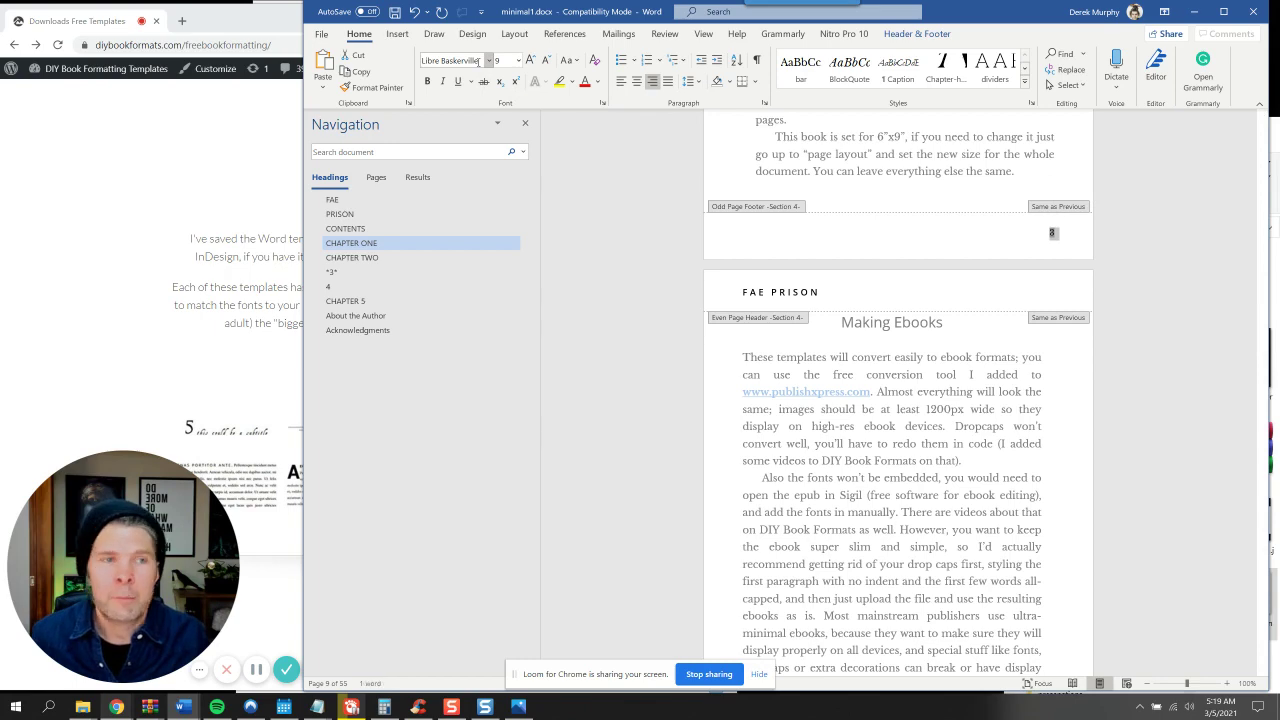
Set the even page footer's page number font to Libre Baskerville and return to the body text
scroll(775, 265, "down", 3)
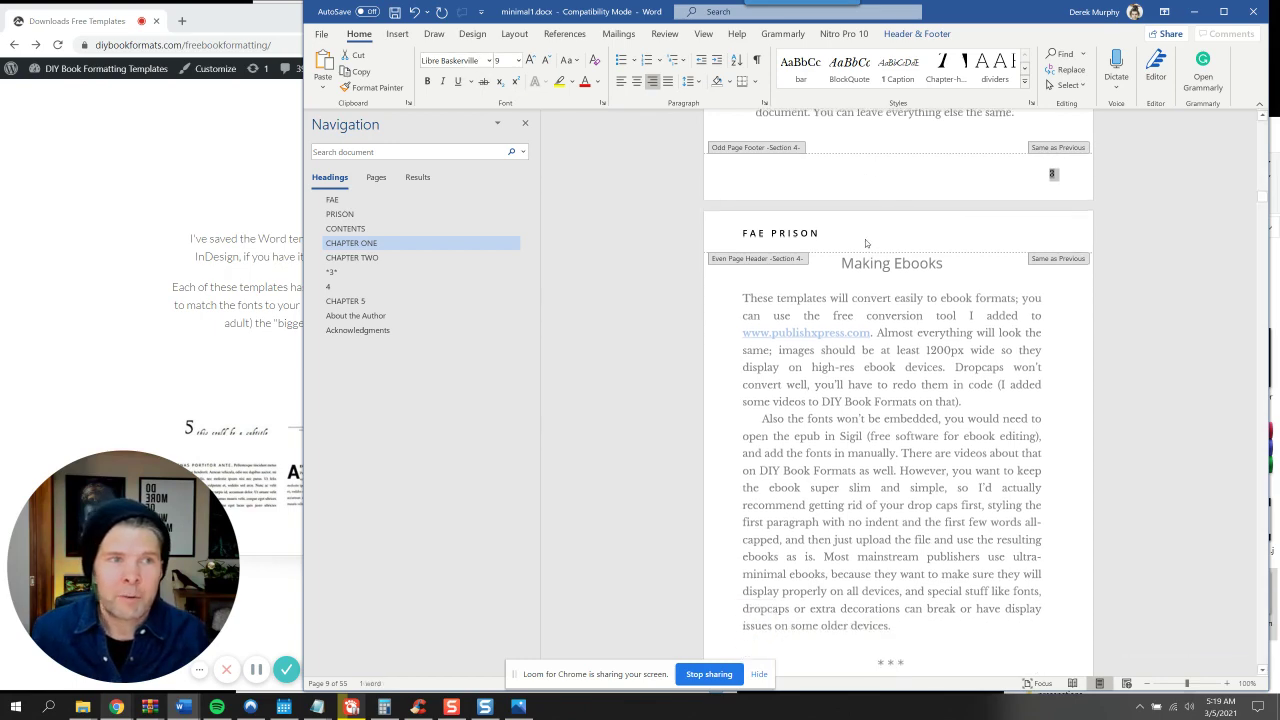
scroll(826, 365, "down", 5)
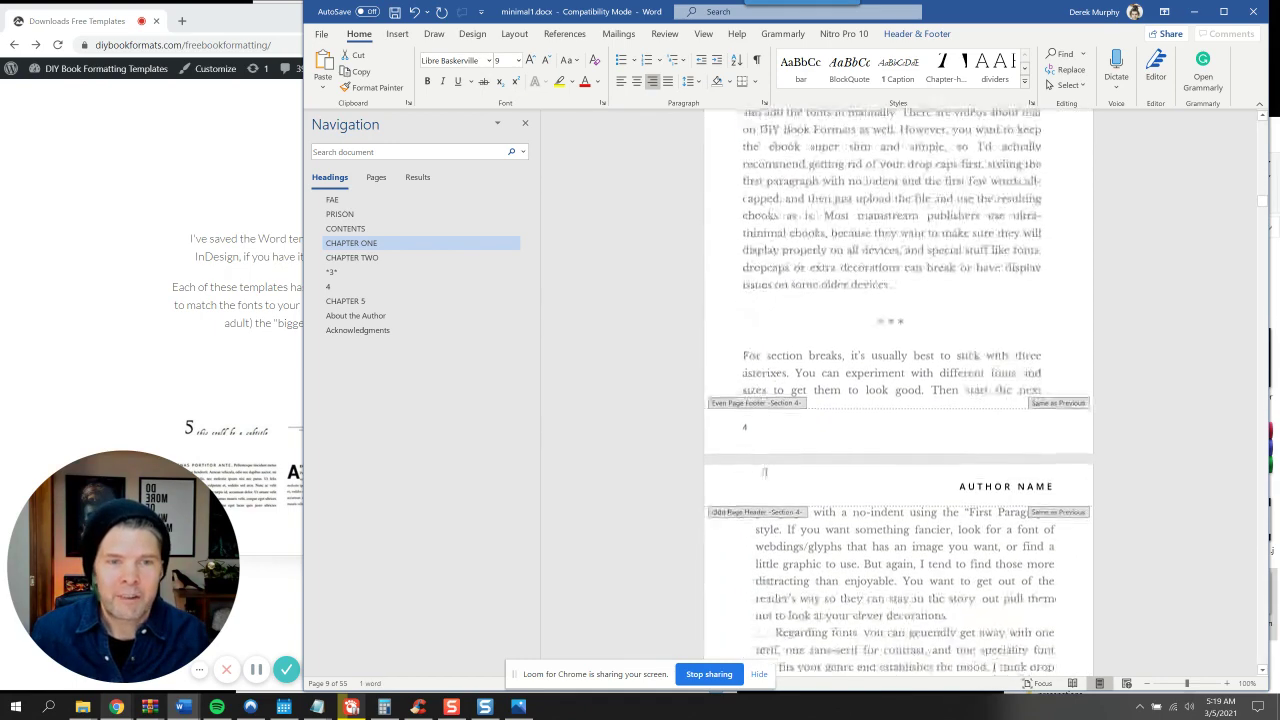
left_click(740, 418)
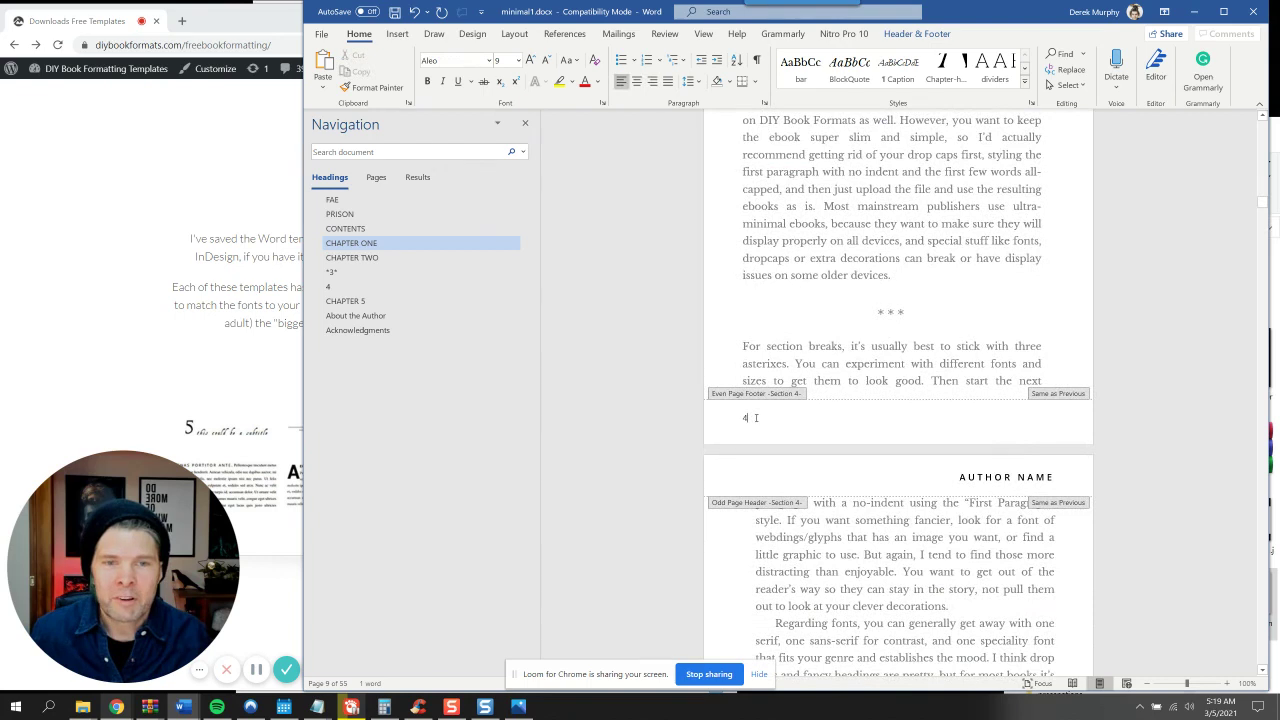
left_click(442, 61)
type("Li")
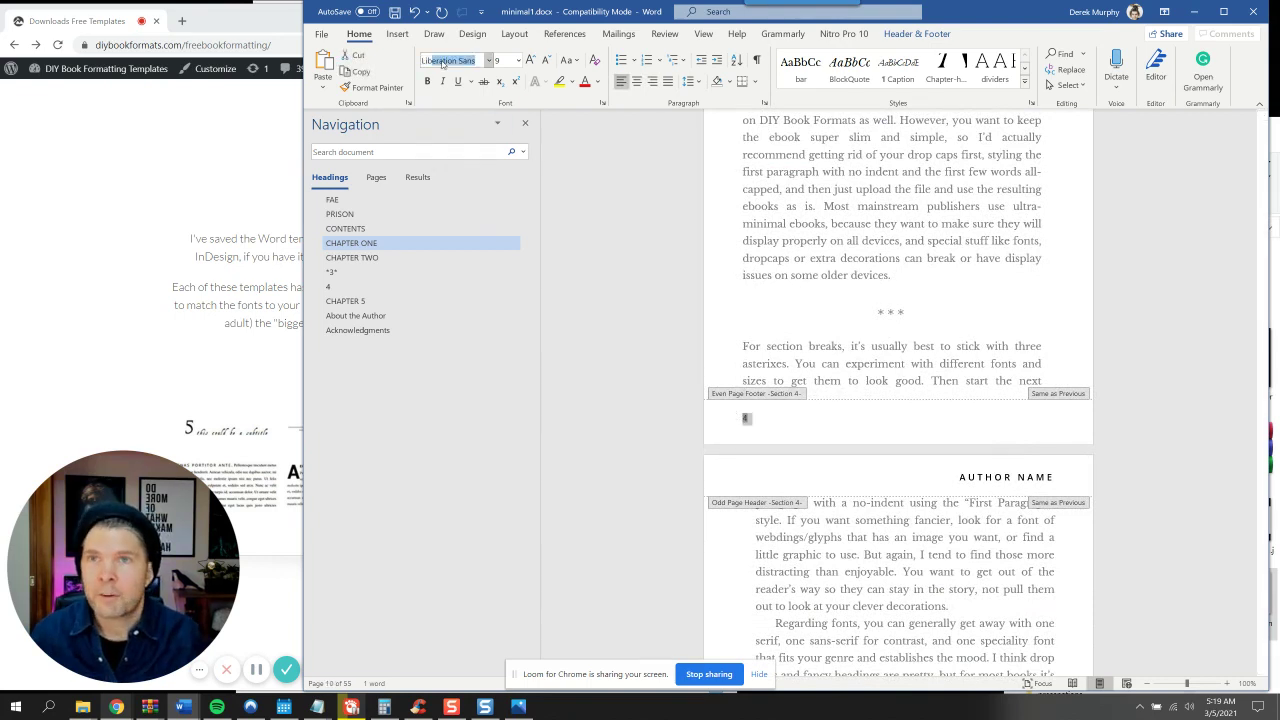
type("bre Baskerville")
key("Return")
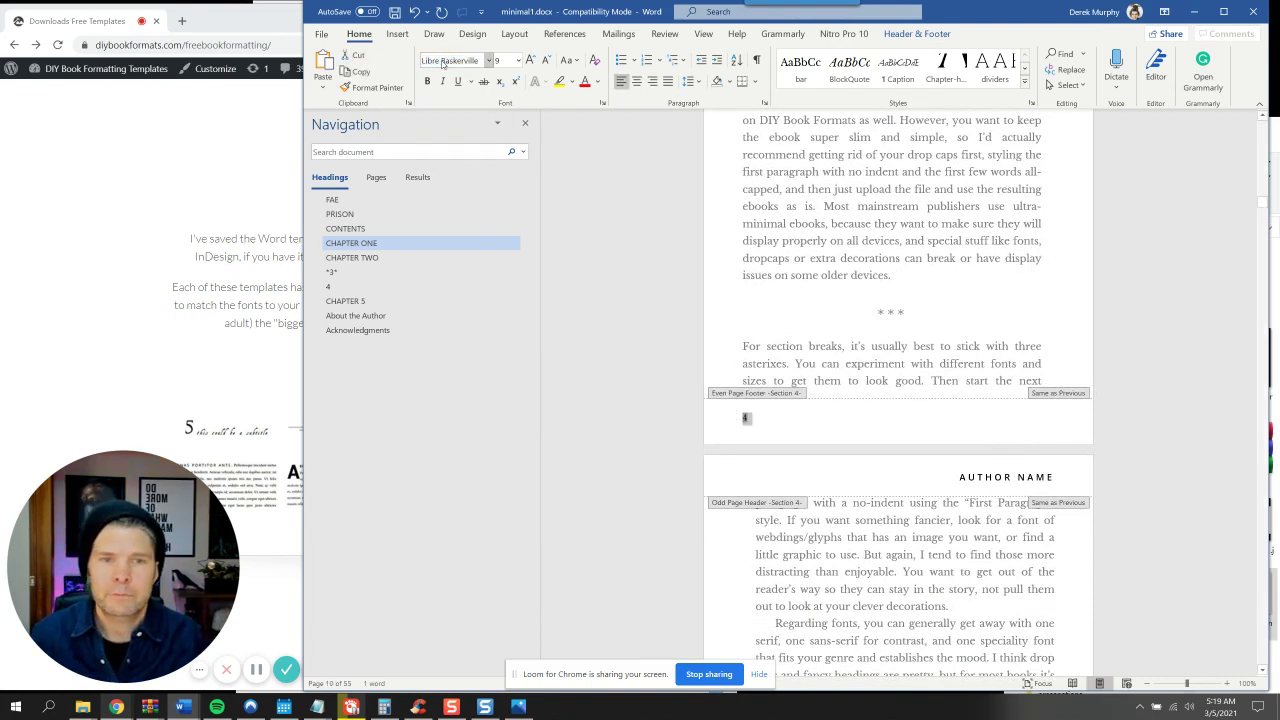
double_click(796, 285)
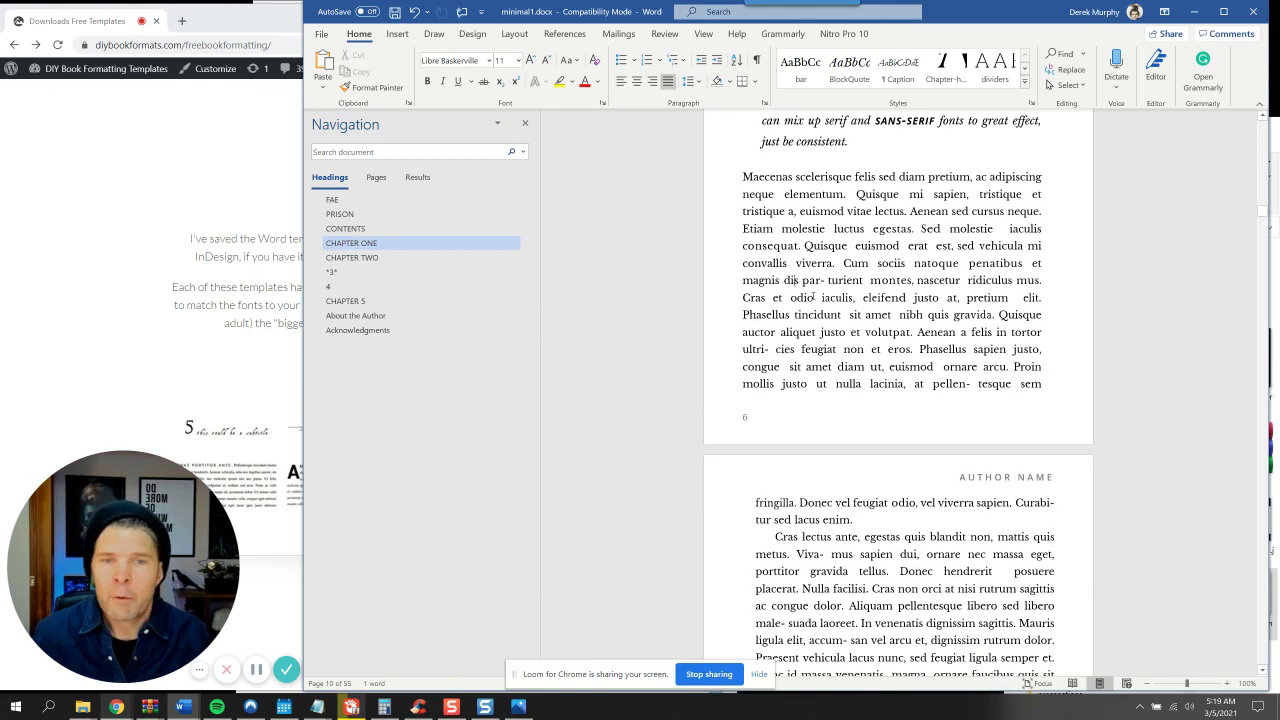
Review the page headers and footer page numbers across the chapter one pages, back to the Making Ebooks page
scroll(838, 302, "up", 5)
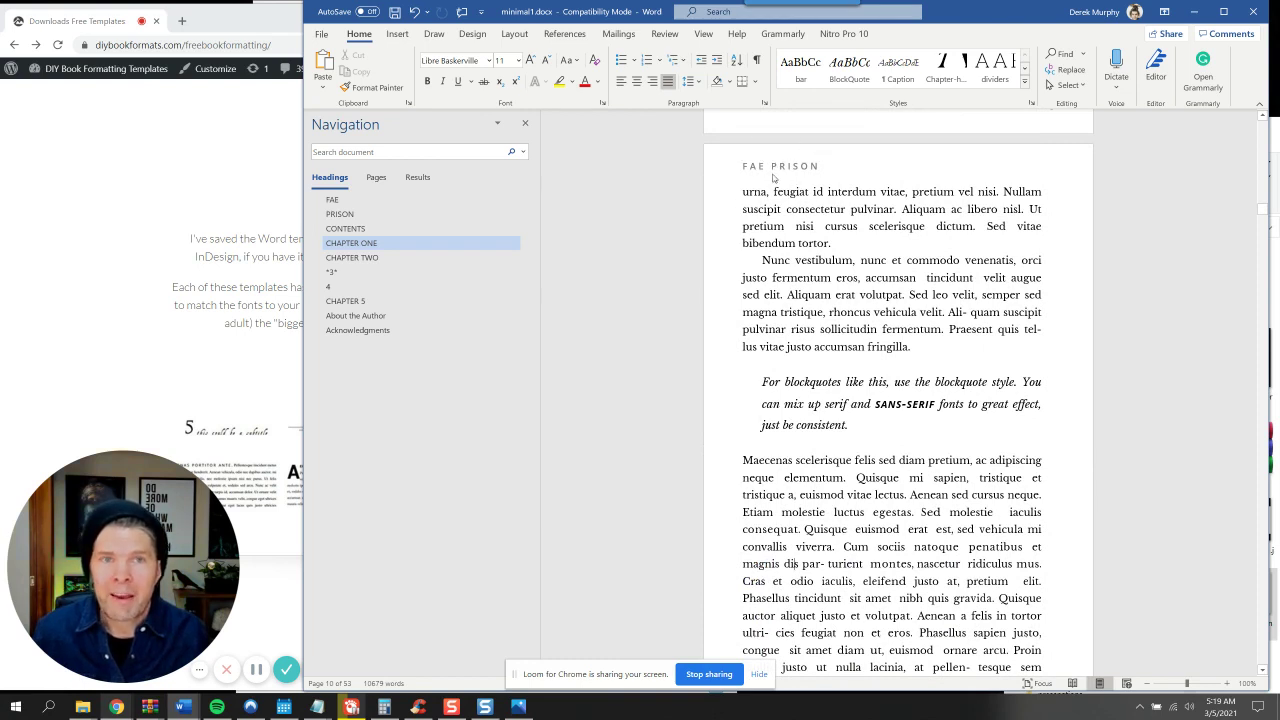
scroll(1028, 308, "down", 5)
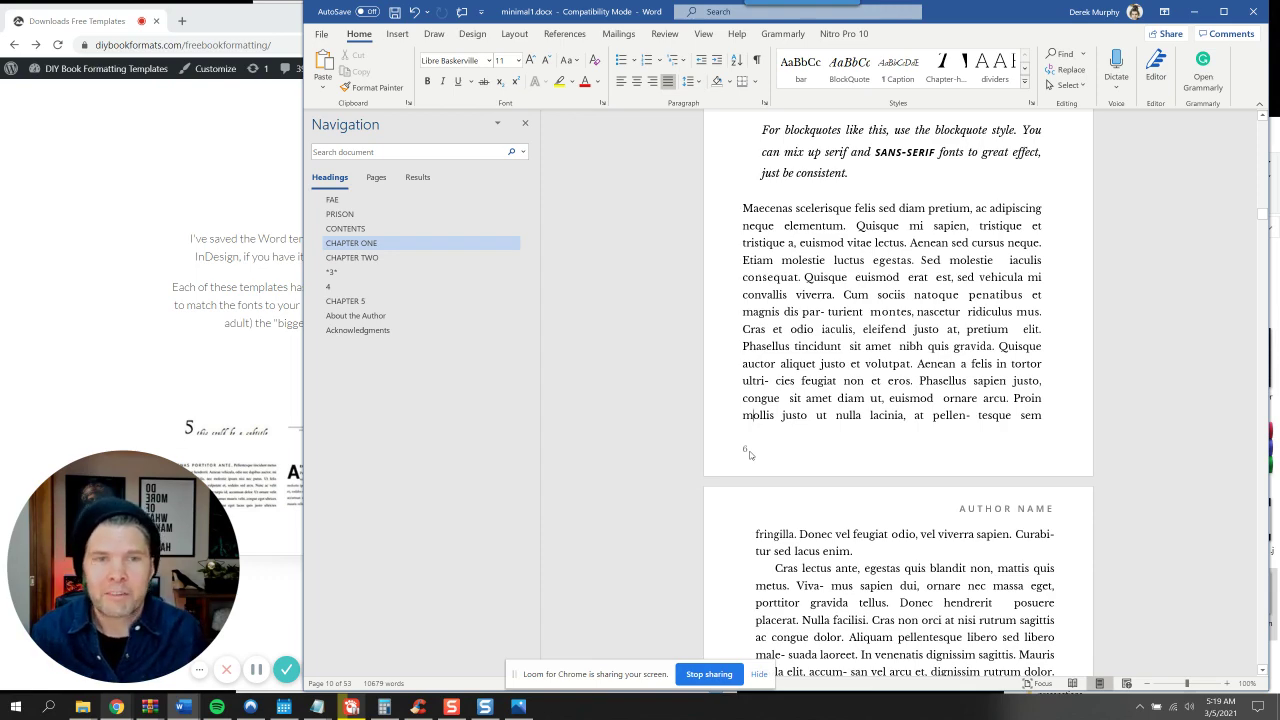
scroll(750, 454, "up", 10)
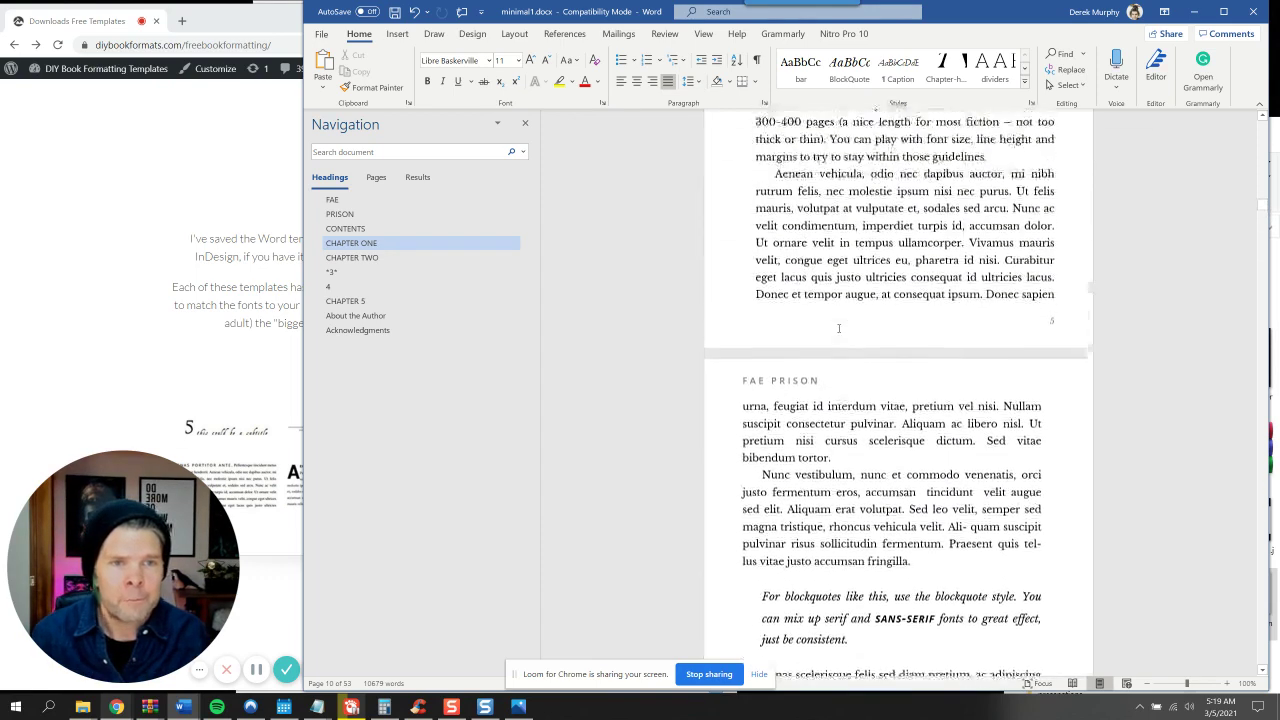
scroll(841, 318, "up", 10)
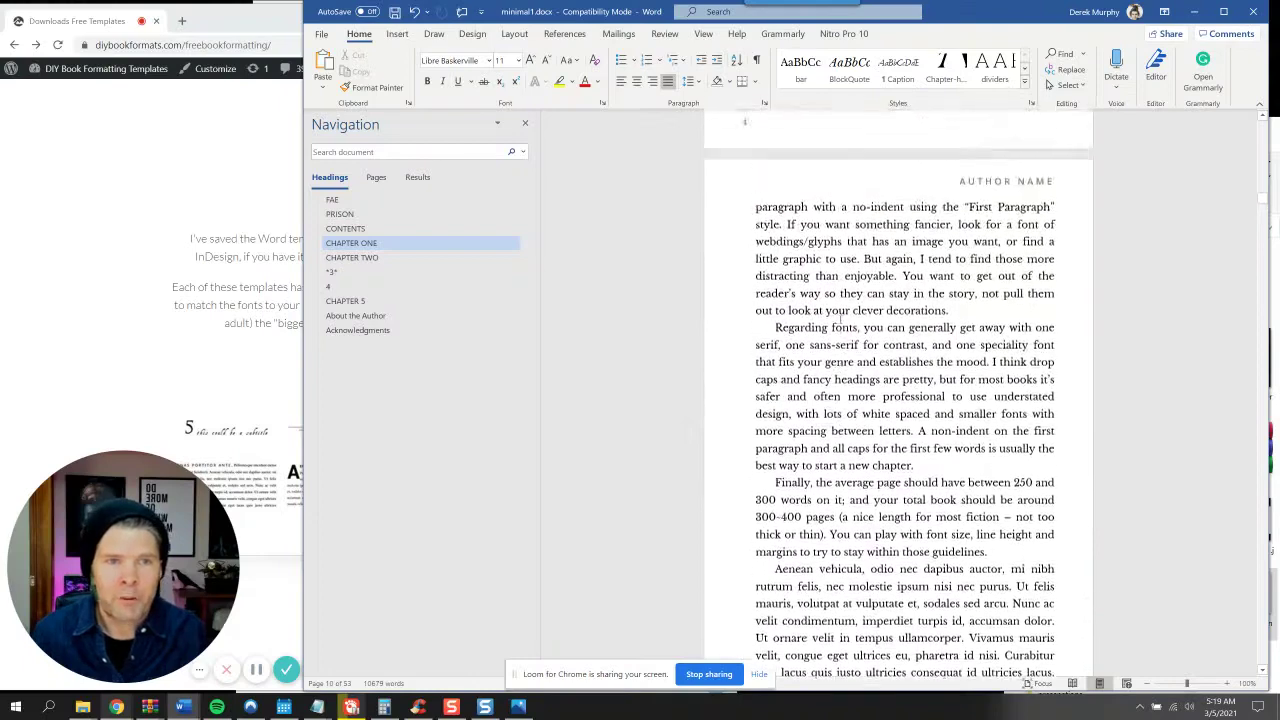
scroll(843, 323, "up", 6)
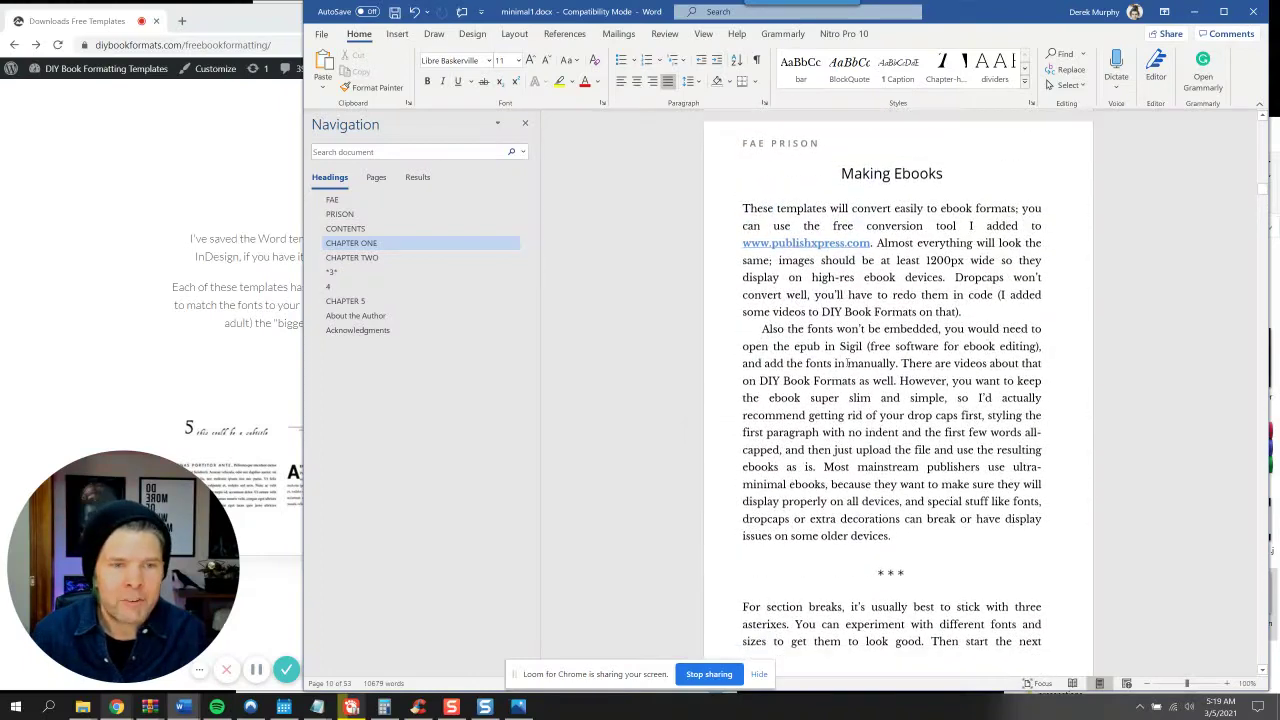
scroll(921, 496, "down", 1)
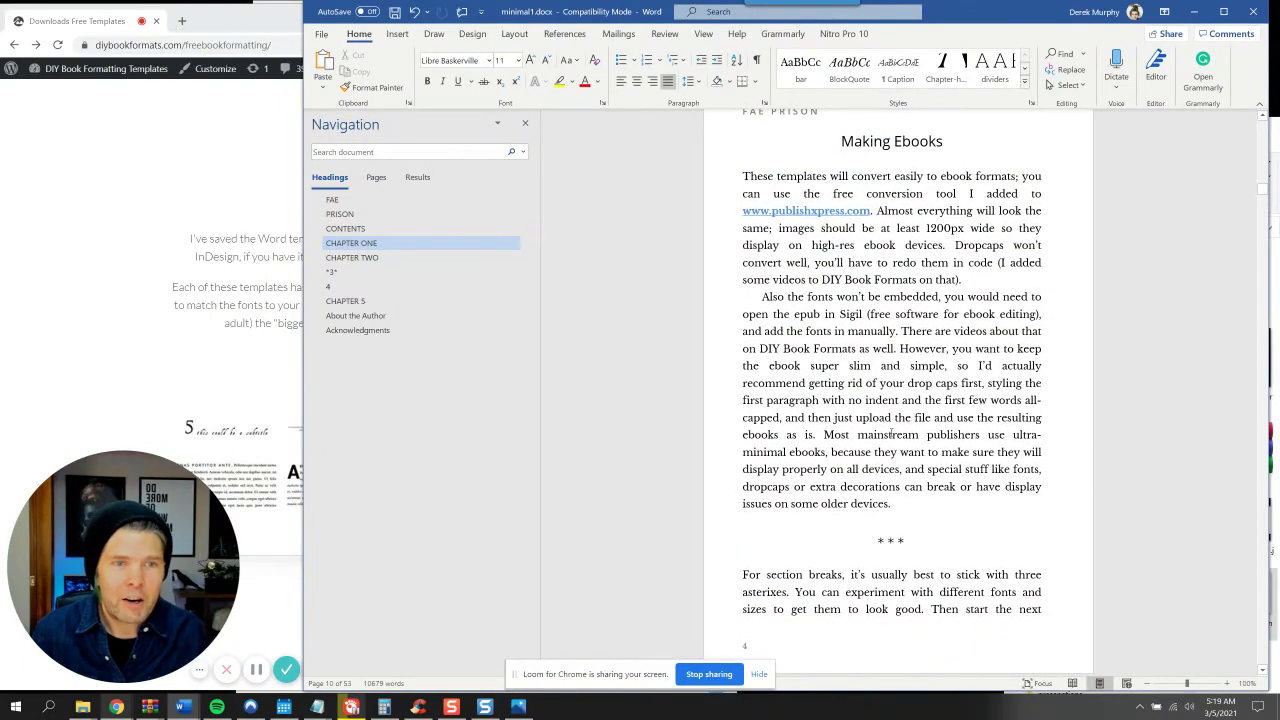
Split the second Making Ebooks paragraph so a new one starts at "However, you want to keep the ebook super slim and simple"
left_click_drag(744, 366, 1045, 366)
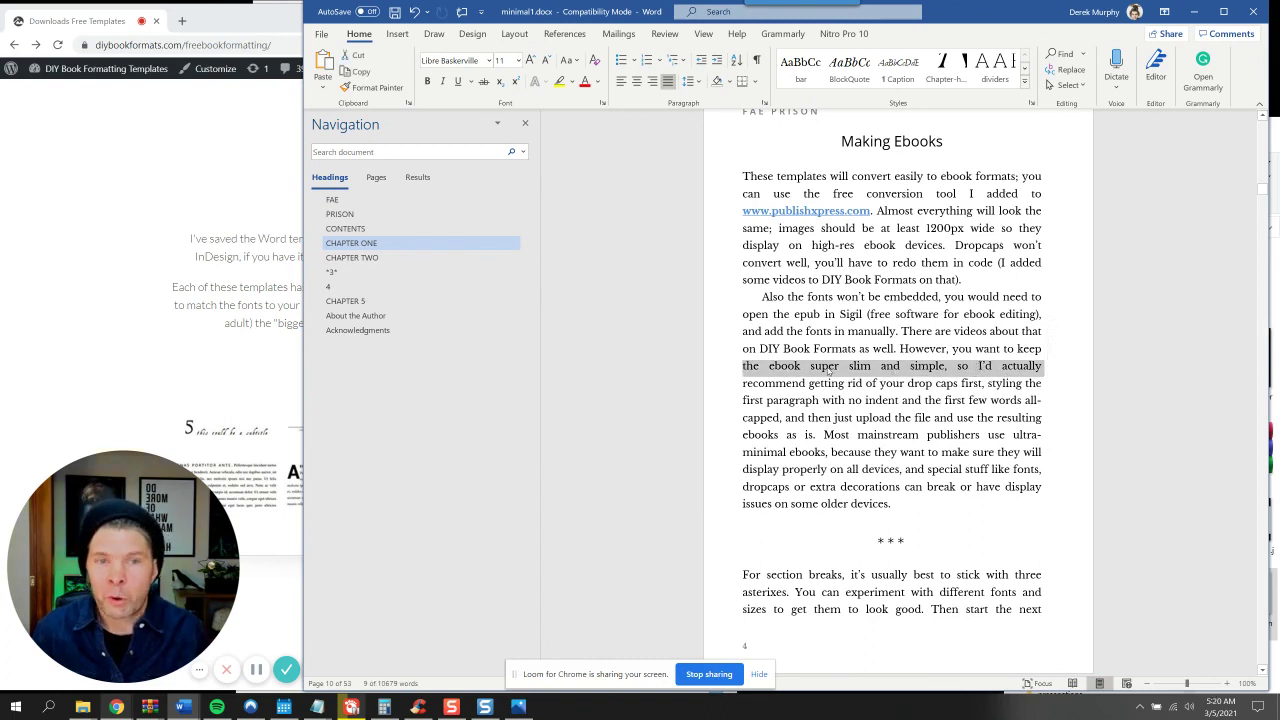
left_click(944, 400)
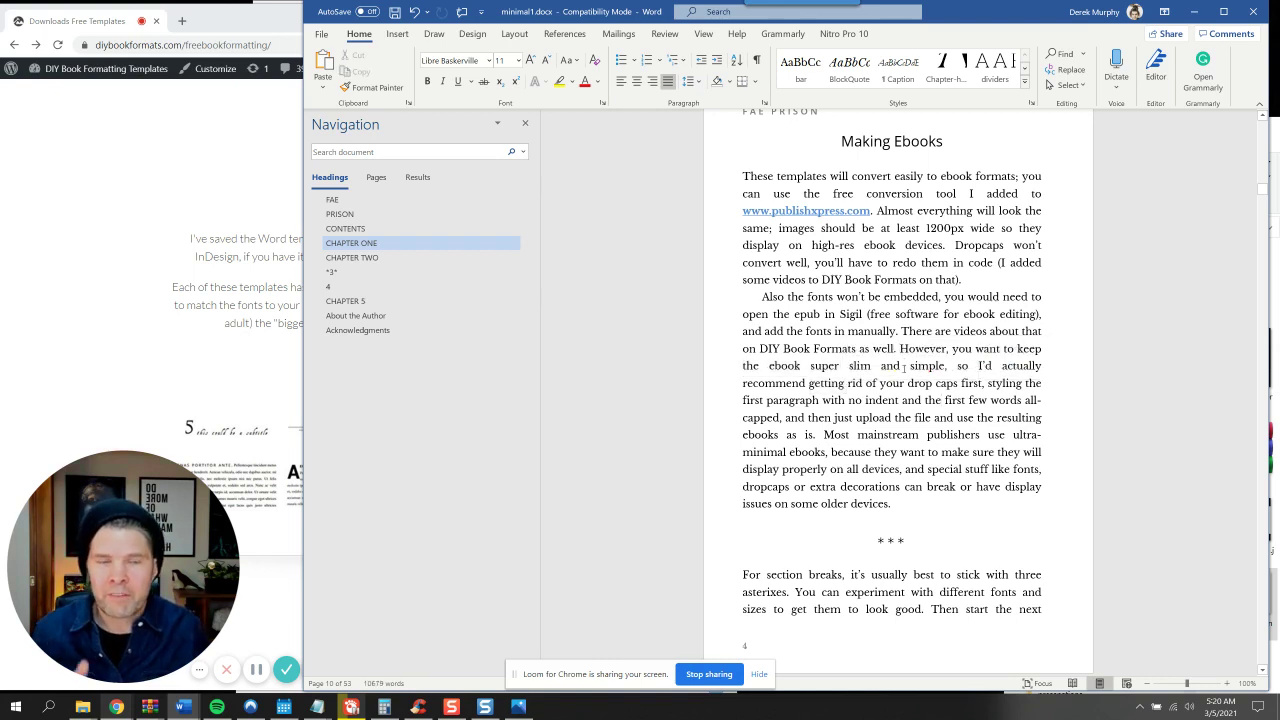
key("Return")
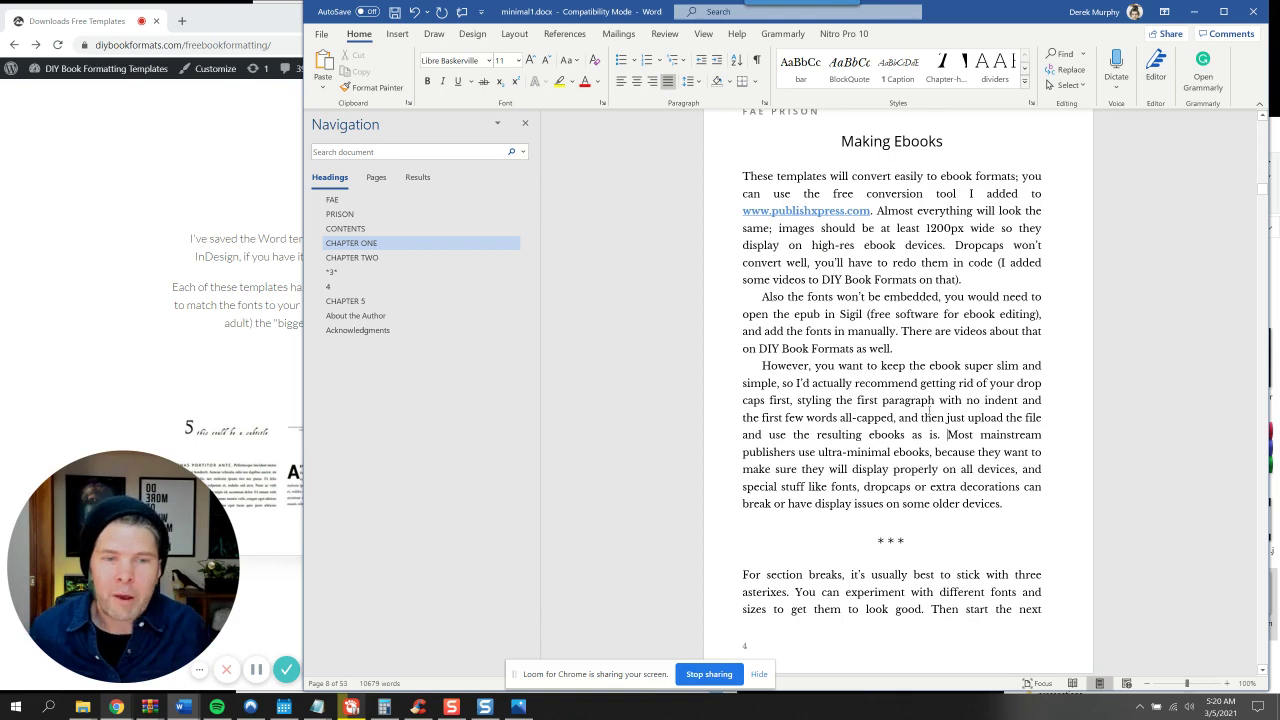
left_click(281, 645)
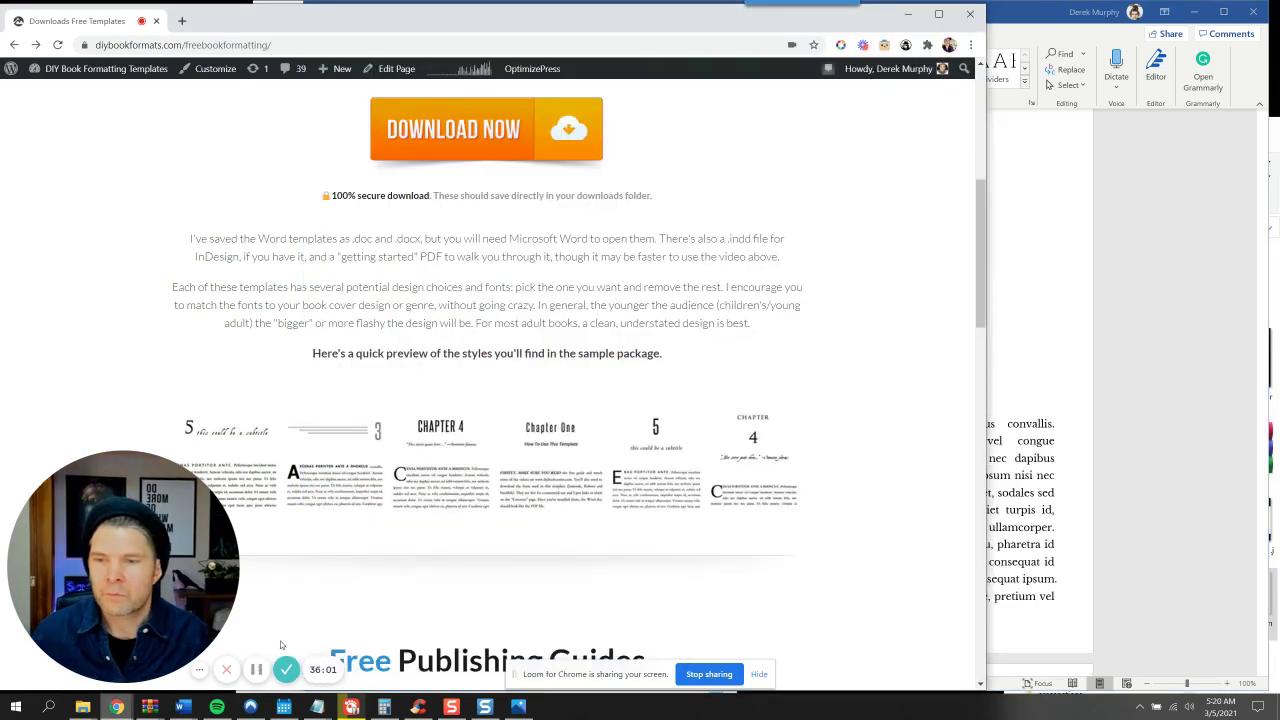
left_click(1062, 510)
scroll(830, 240, "up", 2)
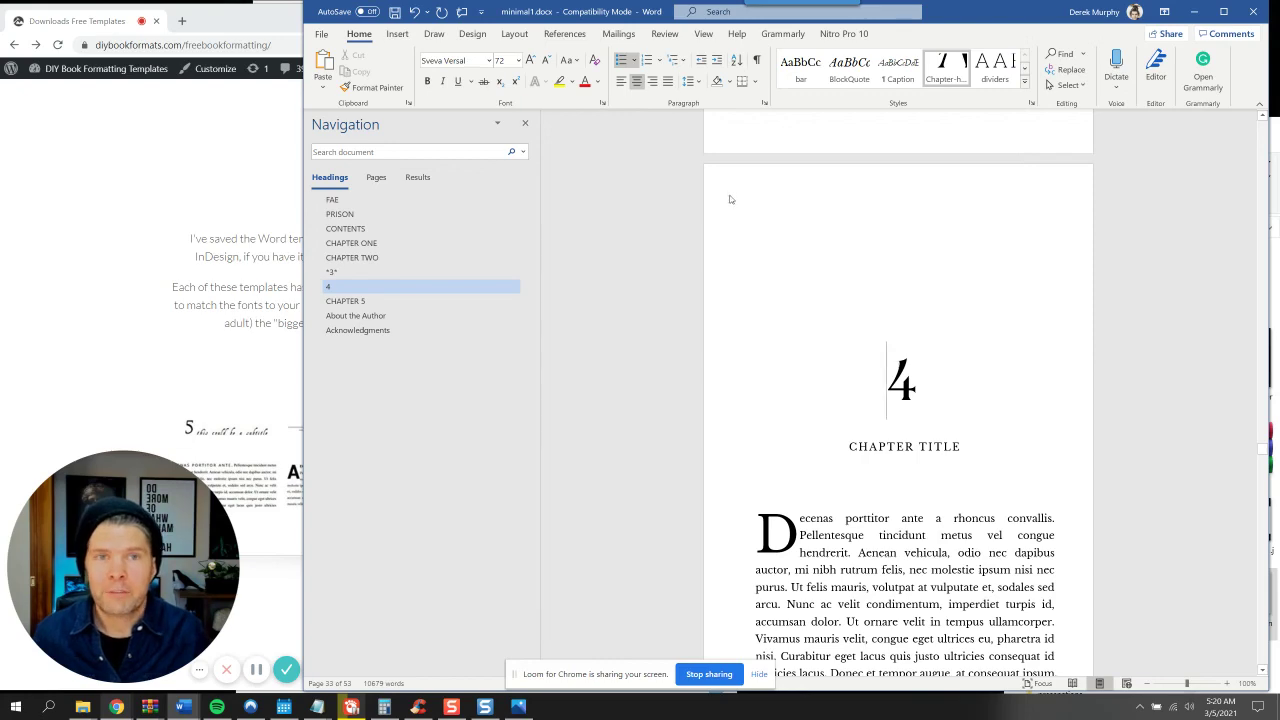
Go to the CHAPTER ONE heading, then hide the Navigation Pane and show it again
left_click(397, 247)
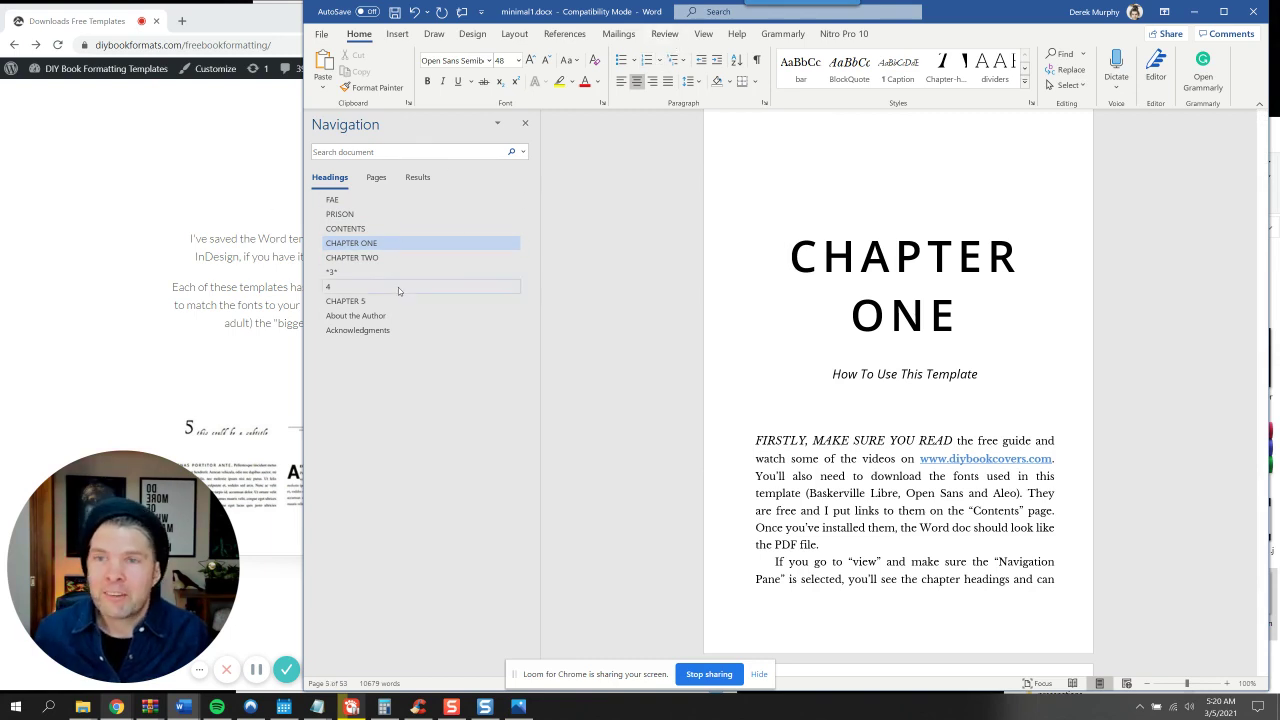
left_click(703, 34)
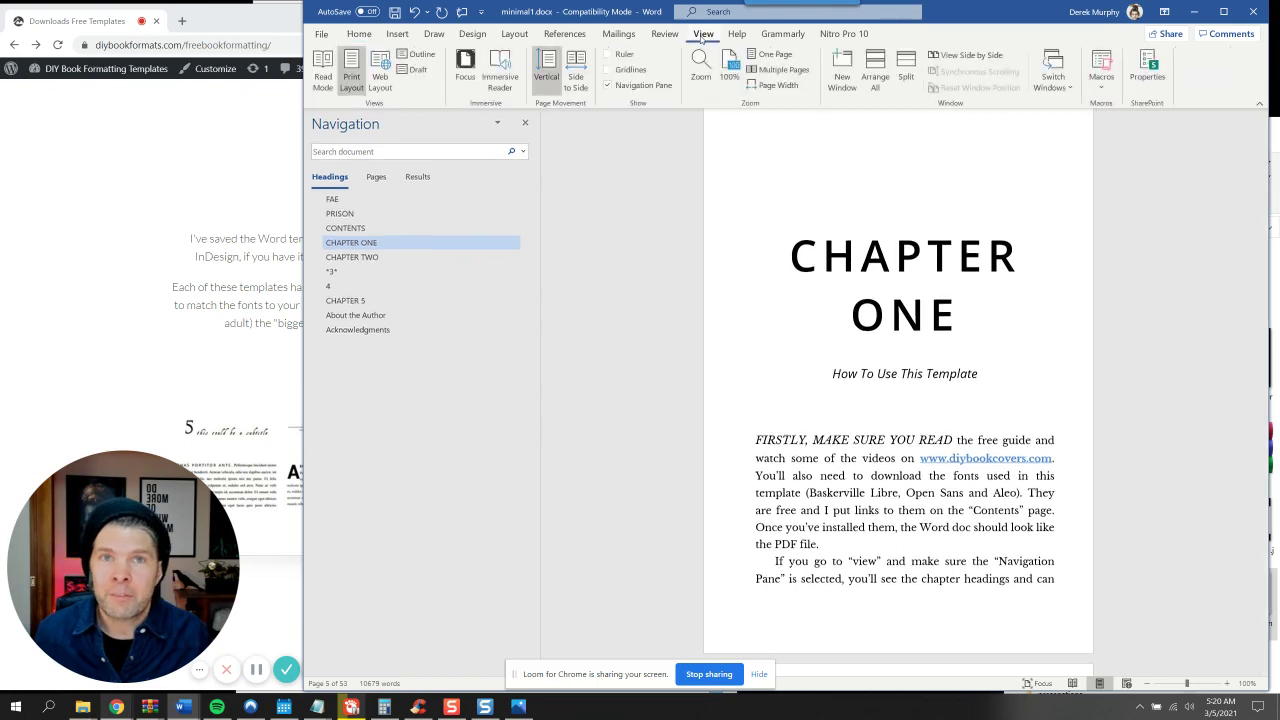
left_click(608, 86)
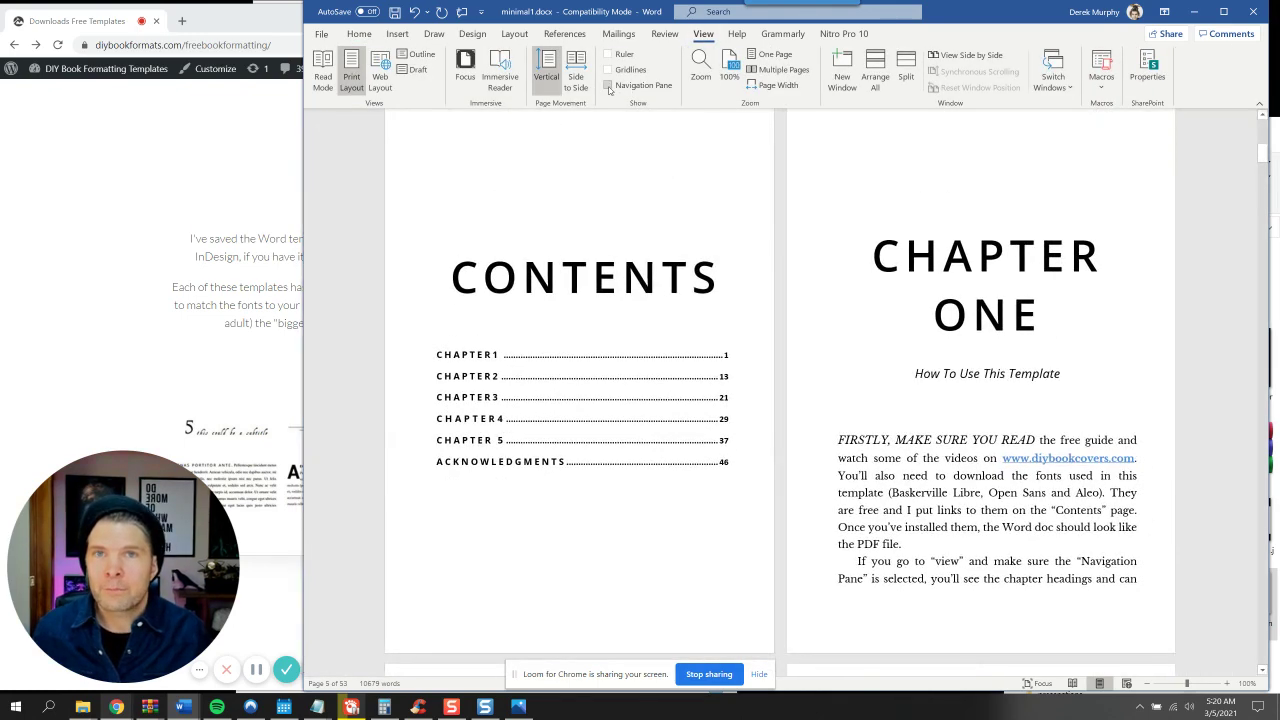
left_click(608, 87)
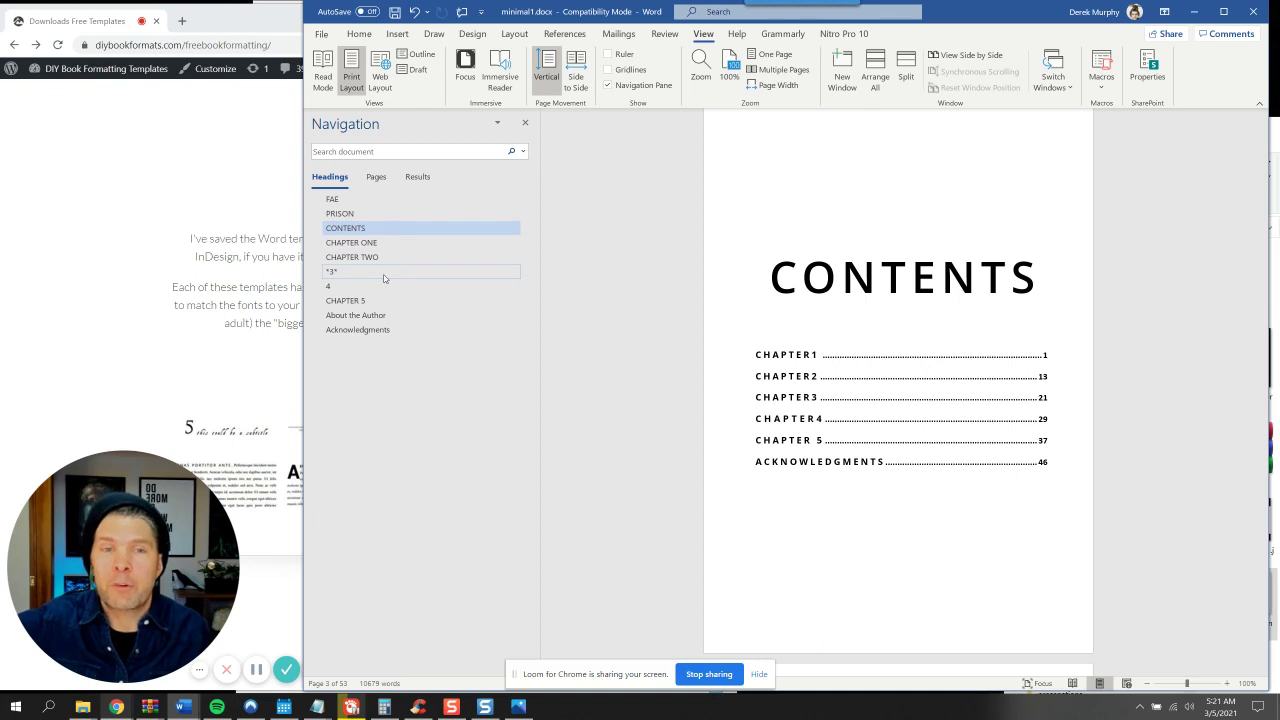
scroll(723, 343, "down", 3)
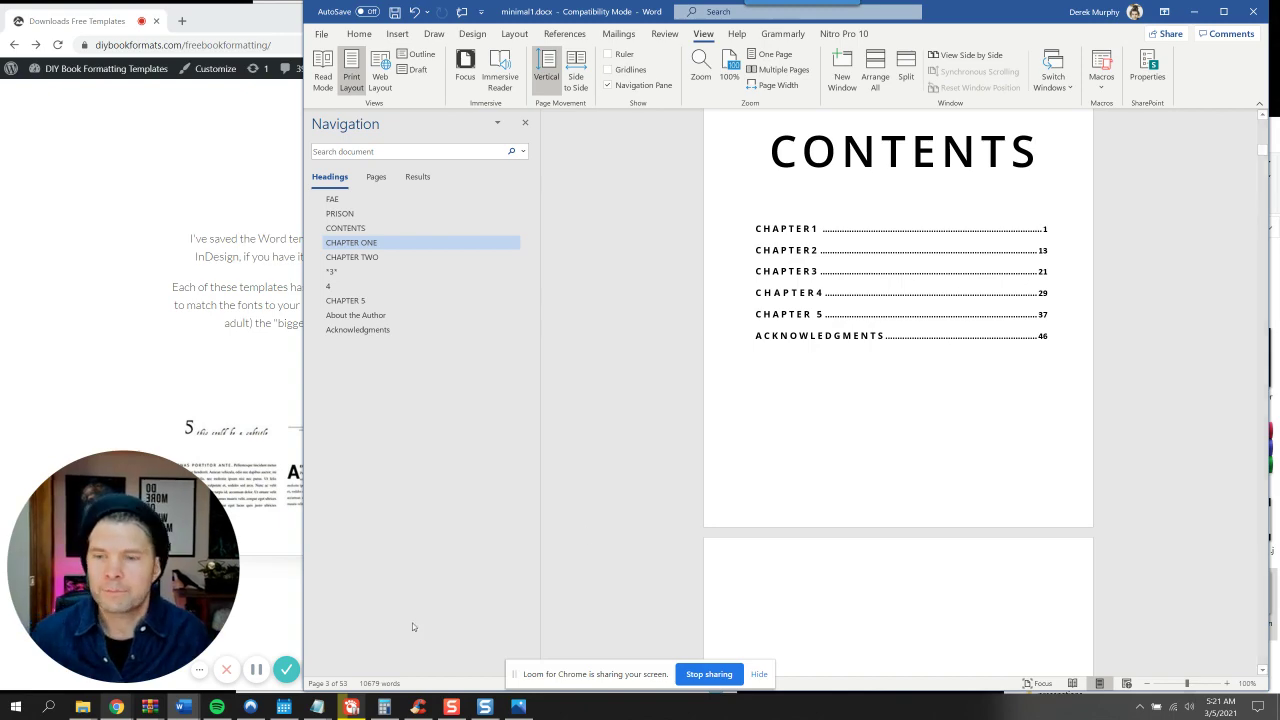
left_click(256, 669)
left_click(256, 670)
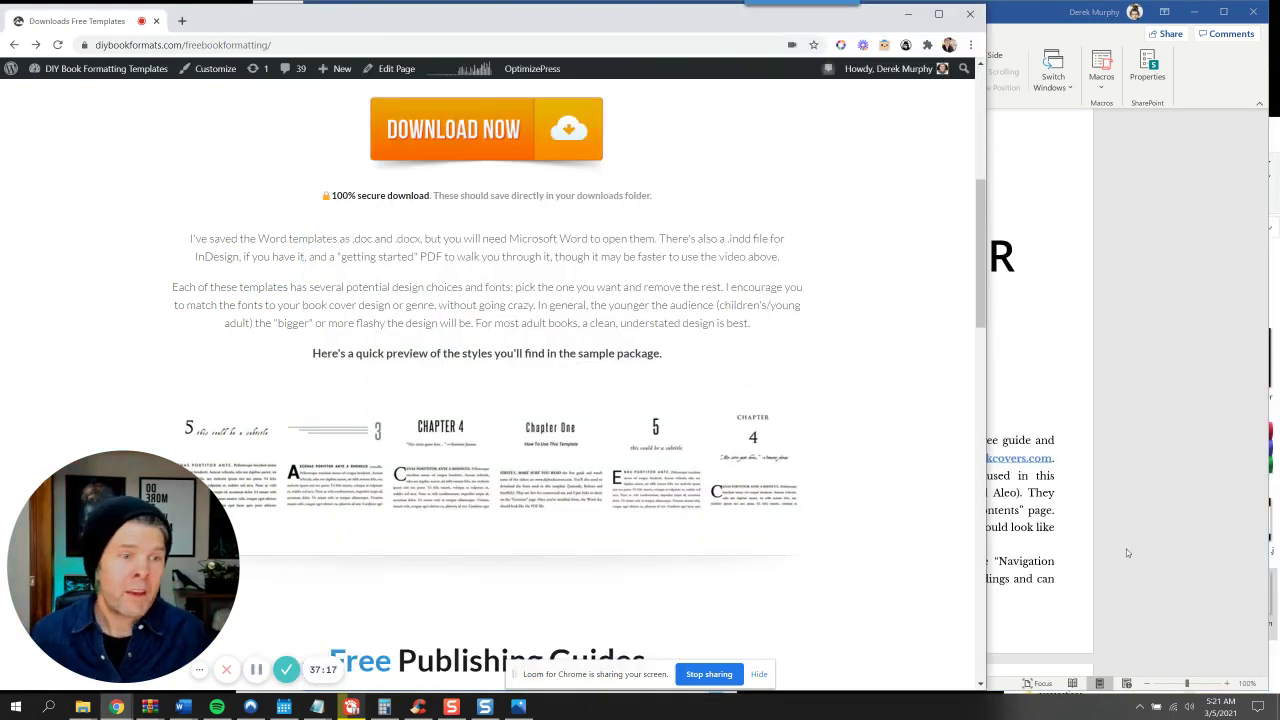
left_click(1127, 553)
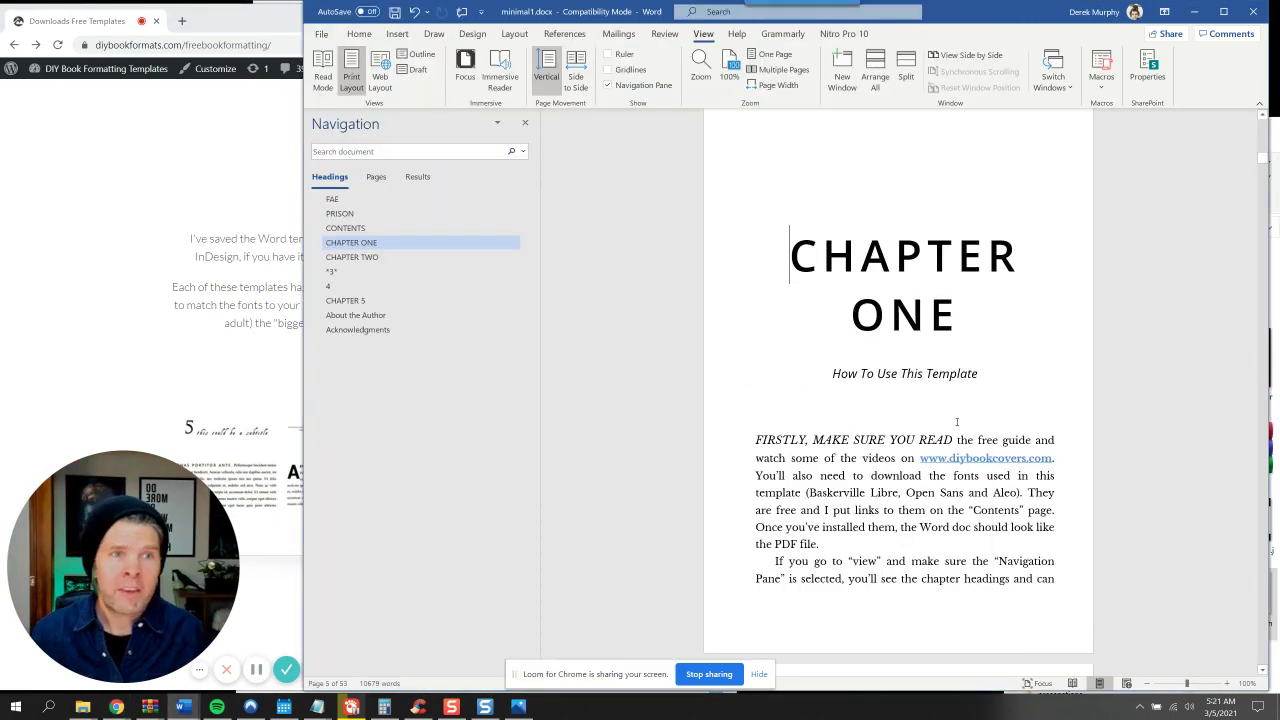
Reorder the chapters in the document outline, moving CHAPTER 5 ahead of *3* and chapter 4 ahead of CHAPTER ONE
left_click(394, 274)
left_click_drag(350, 300, 361, 274)
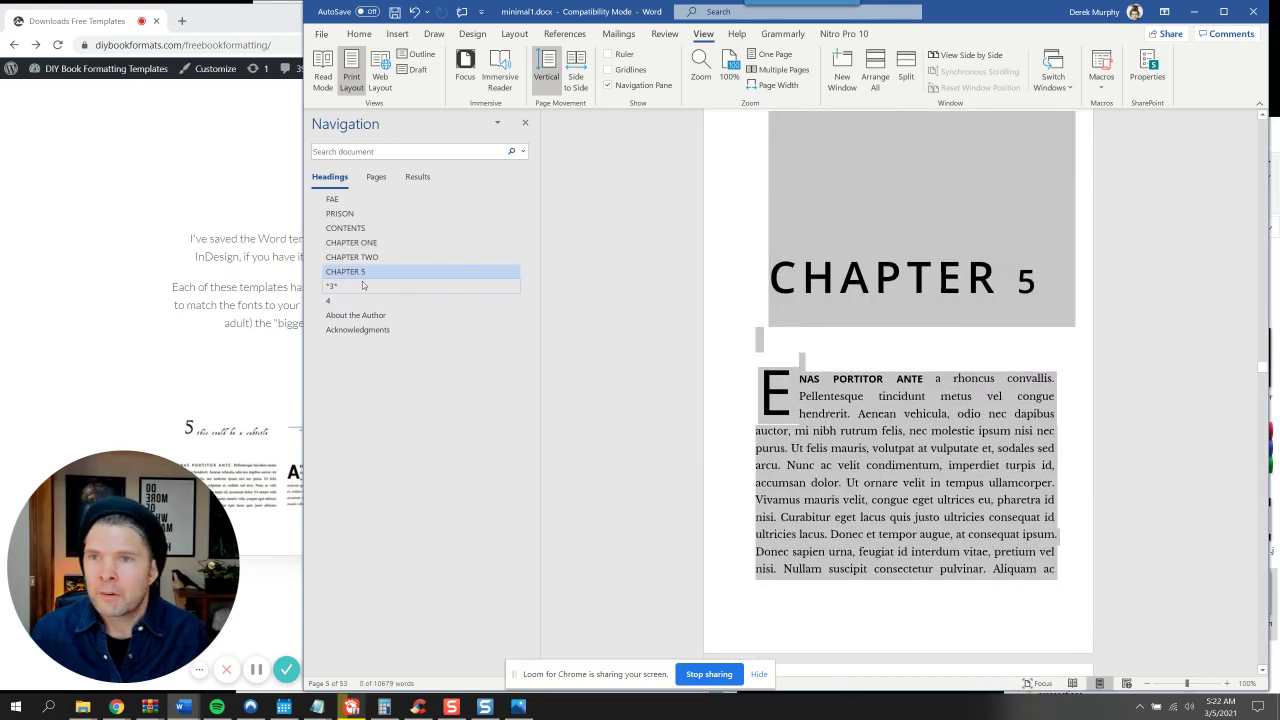
left_click(363, 286)
left_click(352, 301)
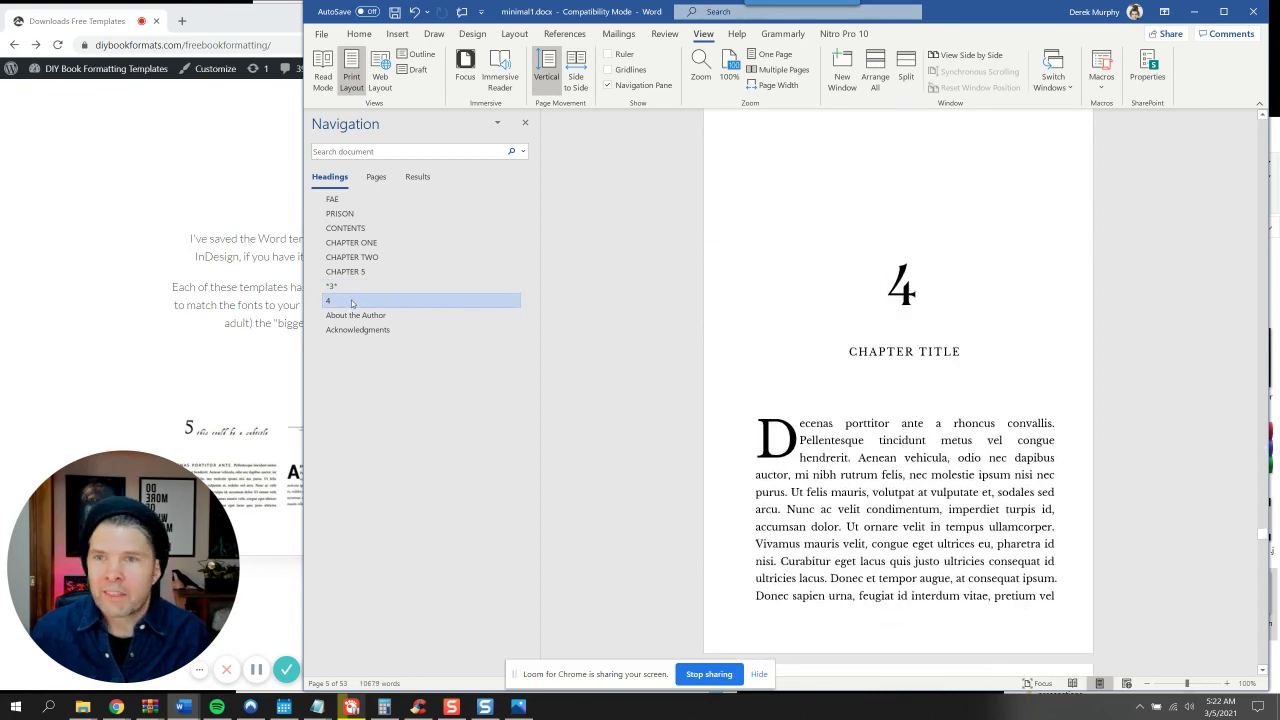
left_click_drag(352, 302, 352, 243)
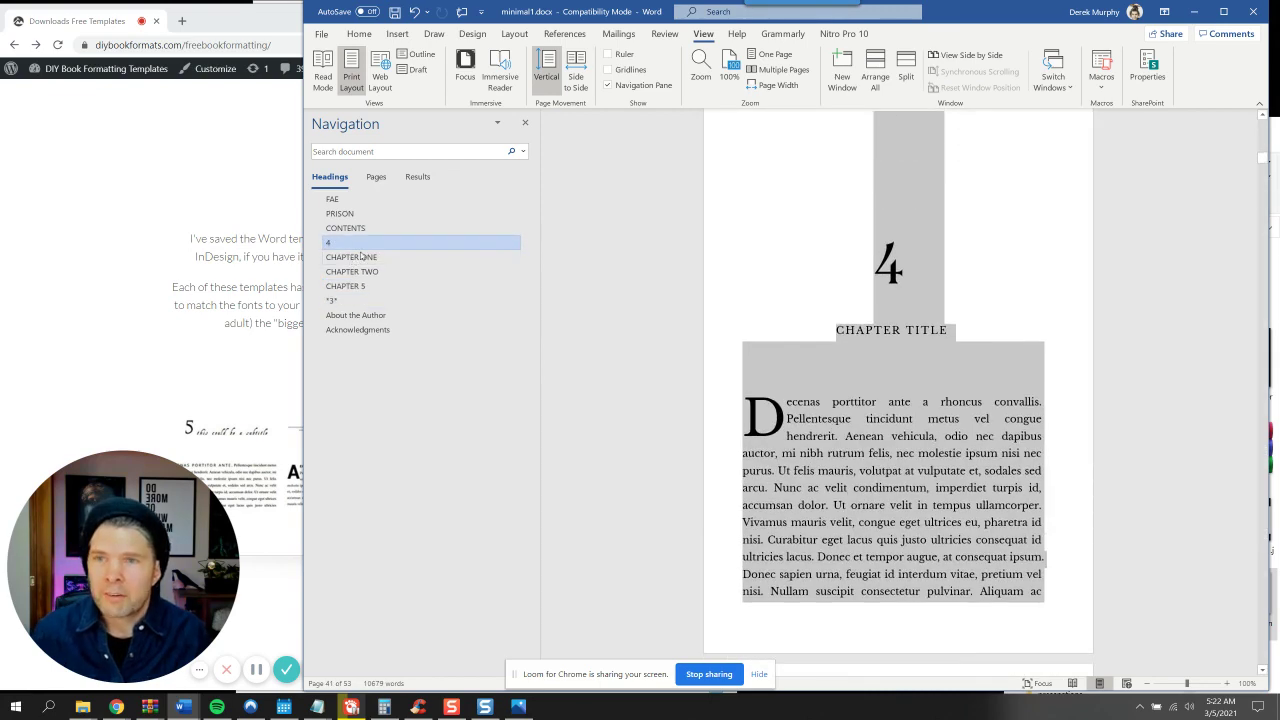
Change the moved chapter's number from 4 to 1 in its heading
left_click(909, 277)
key("BackSpace")
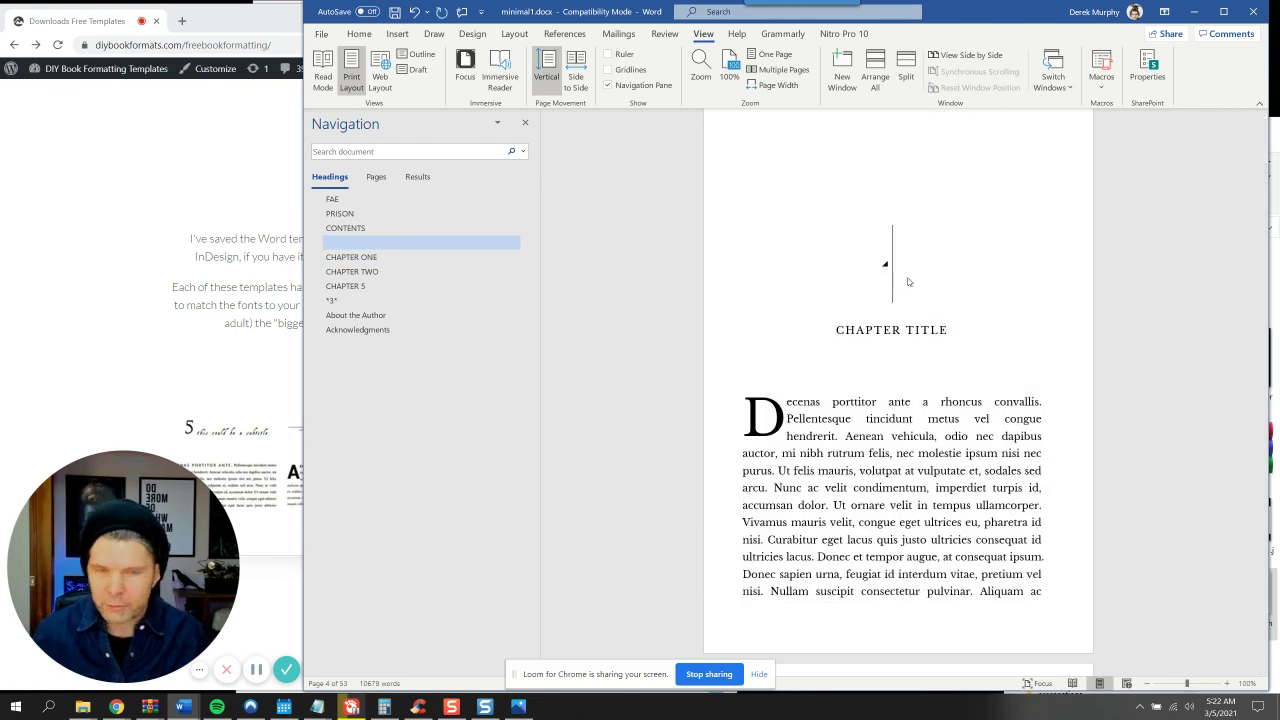
type("1")
Delete the CHAPTER ONE heading together with its content from the document outline
left_click(390, 258)
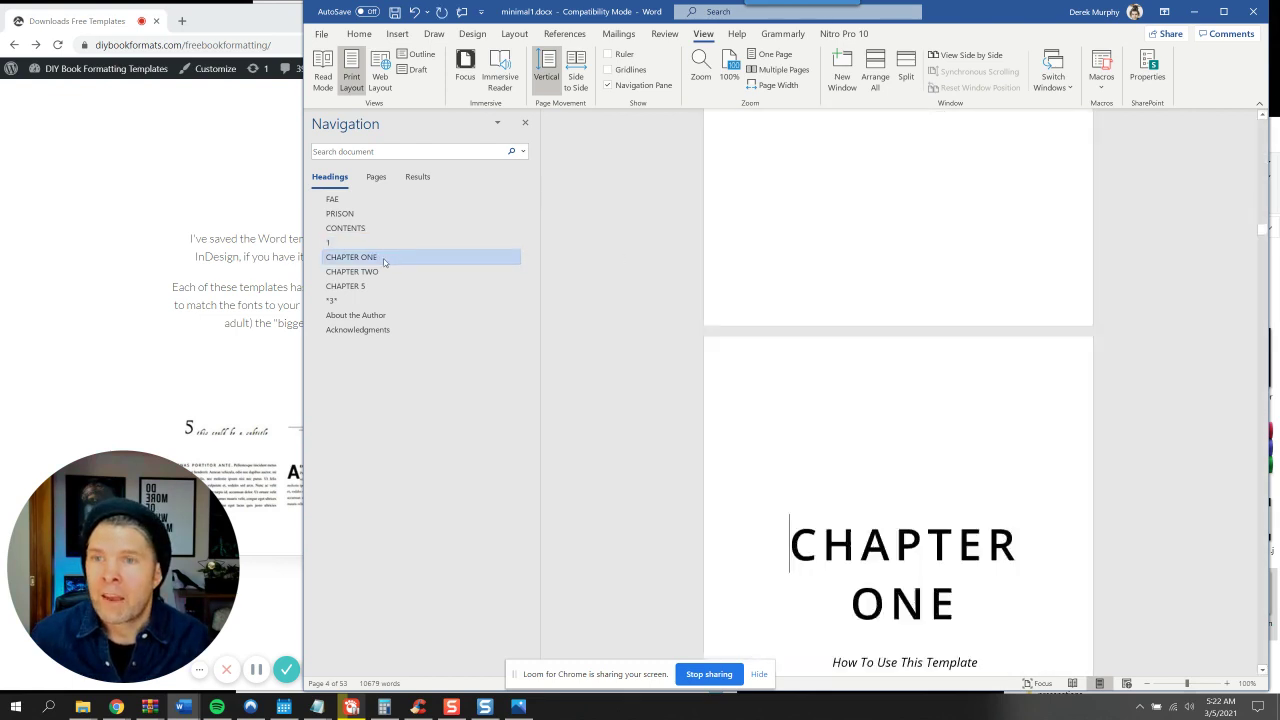
right_click(381, 262)
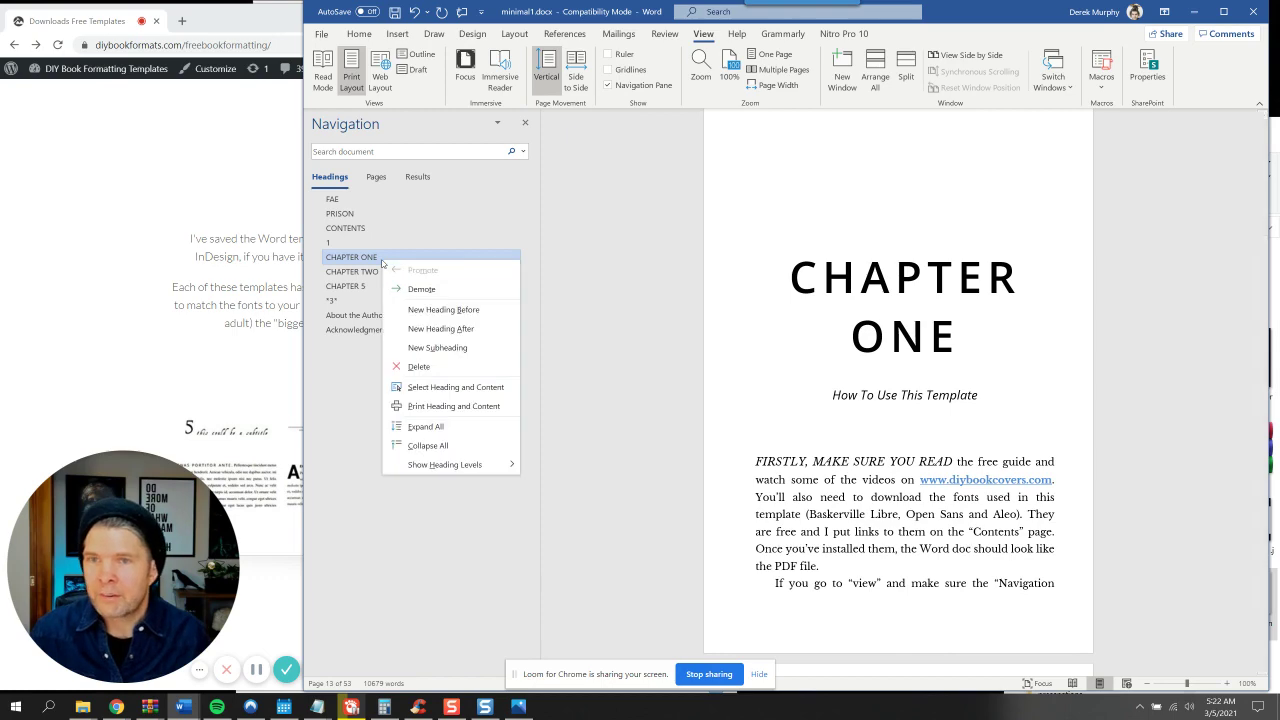
left_click(420, 367)
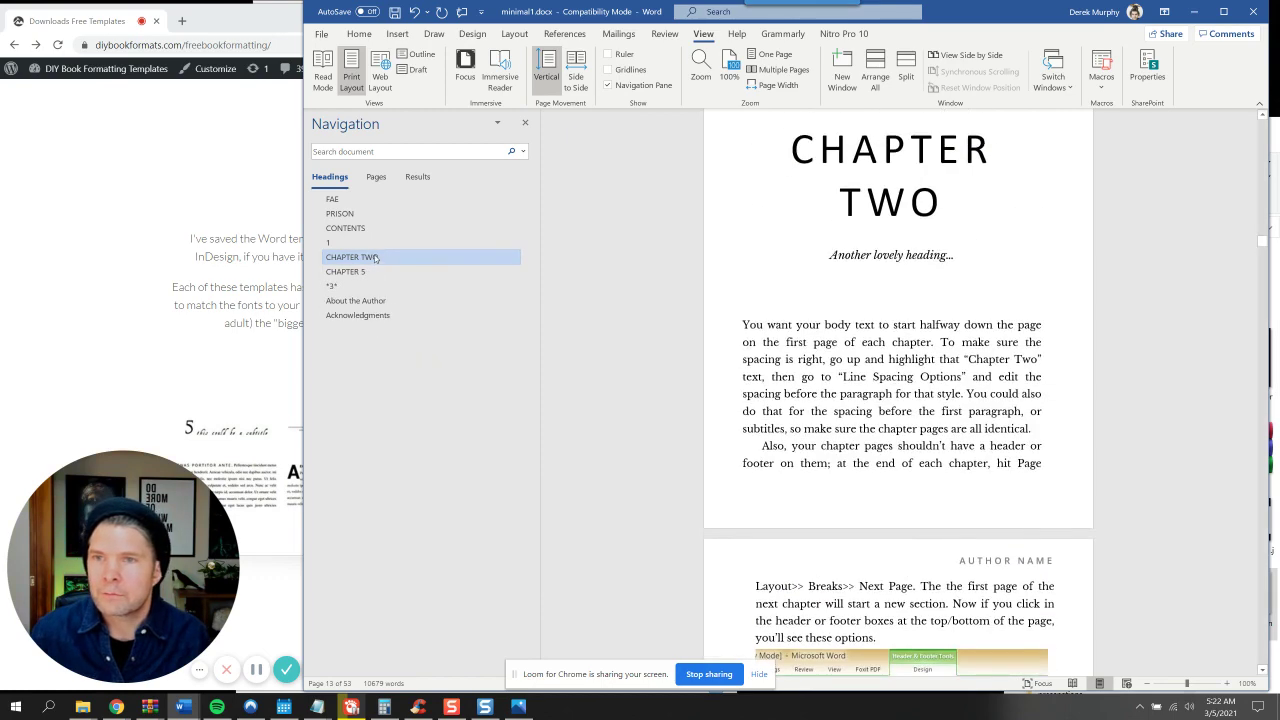
Delete the CHAPTER TWO, CHAPTER 5 and *3* headings together with their content from the document outline
right_click(375, 258)
left_click(412, 362)
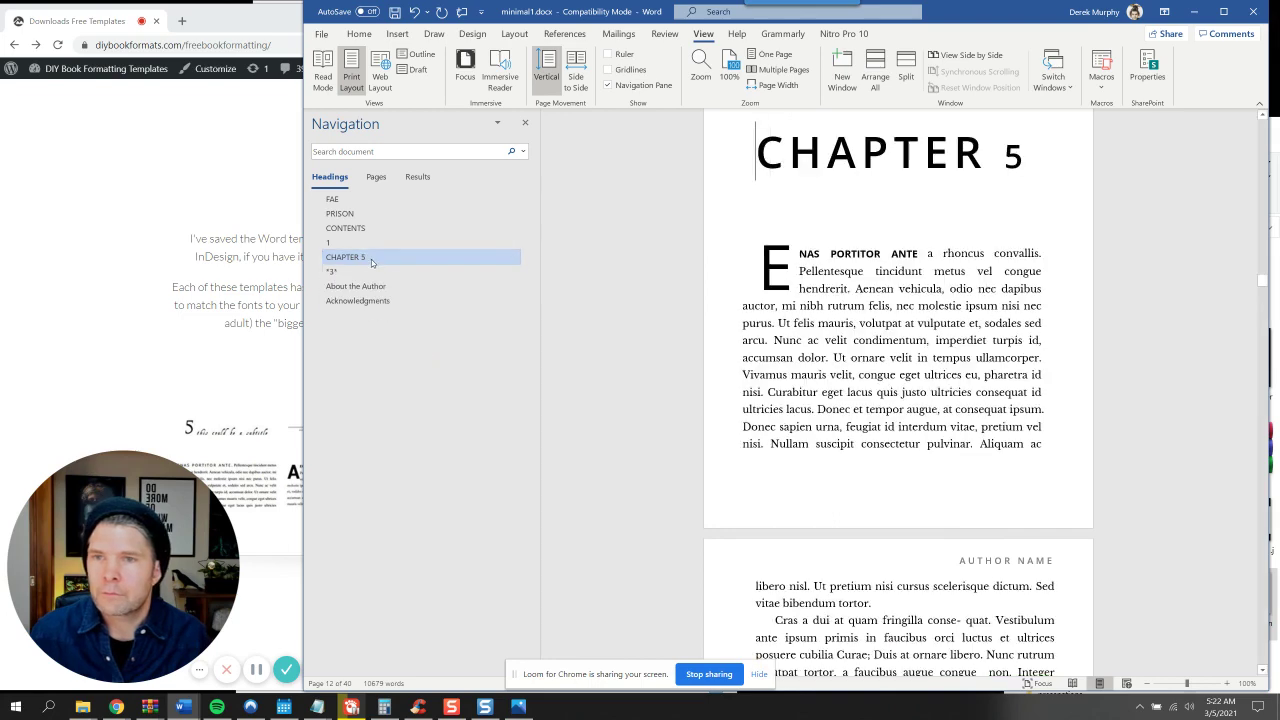
right_click(372, 260)
left_click(420, 364)
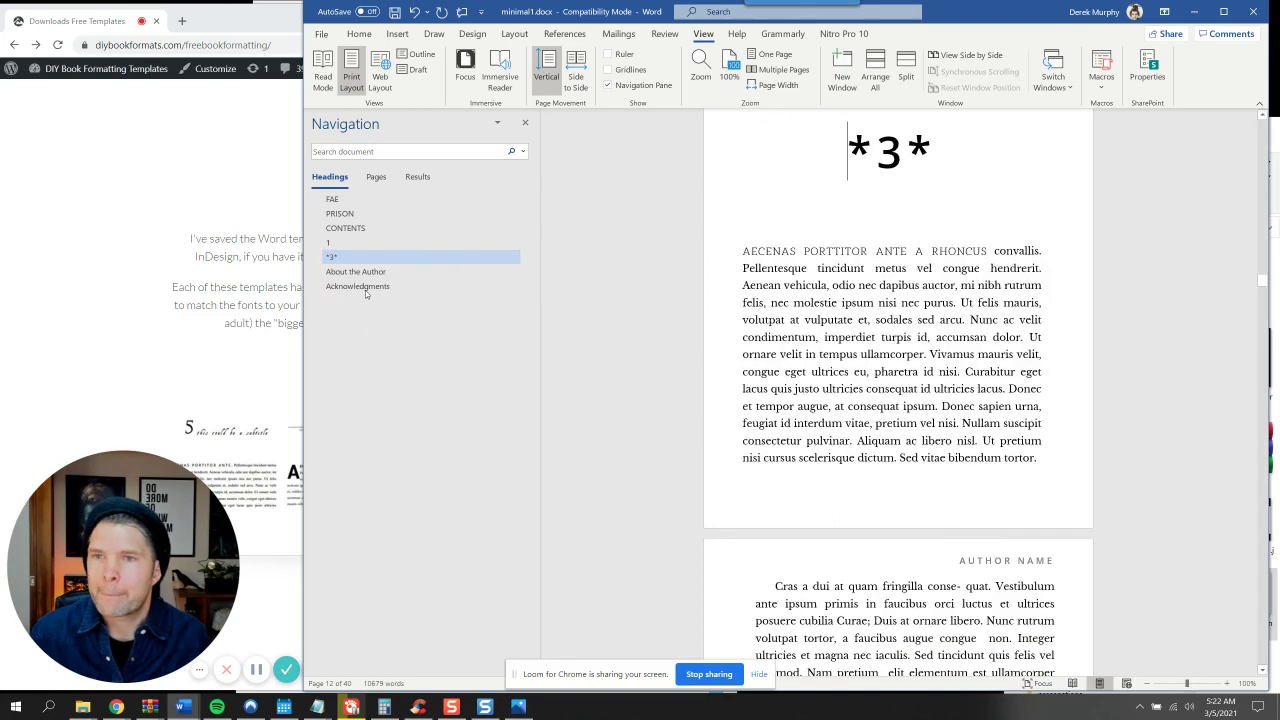
right_click(364, 260)
left_click(405, 364)
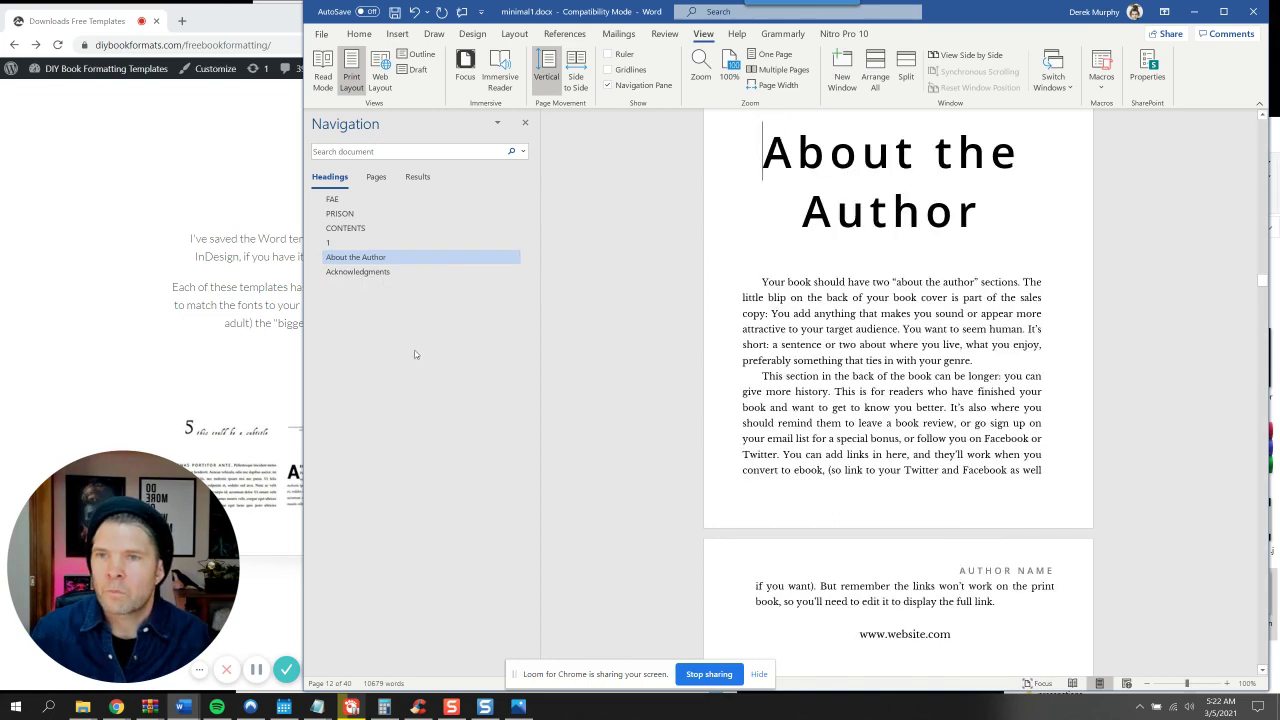
Copy the whole of chapter 1, from its heading to its last paragraph, and paste it on the blank page after the chapter
left_click(376, 243)
right_click(376, 245)
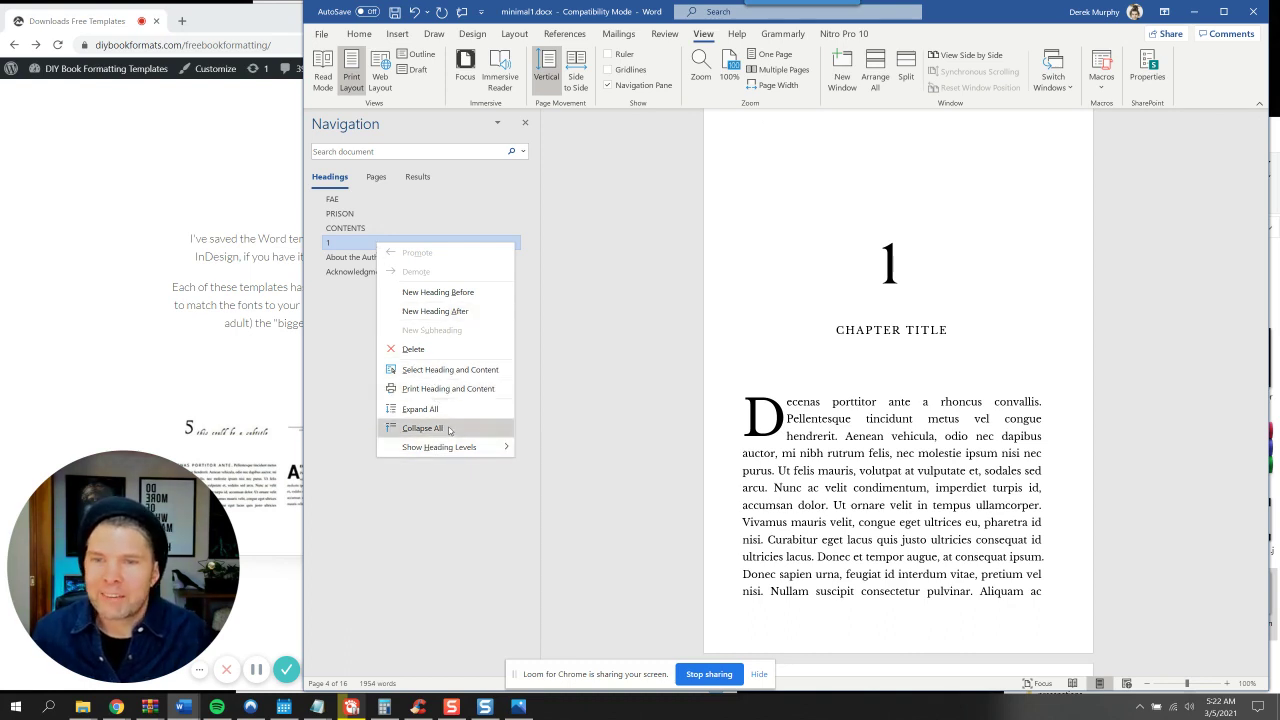
left_click(332, 246)
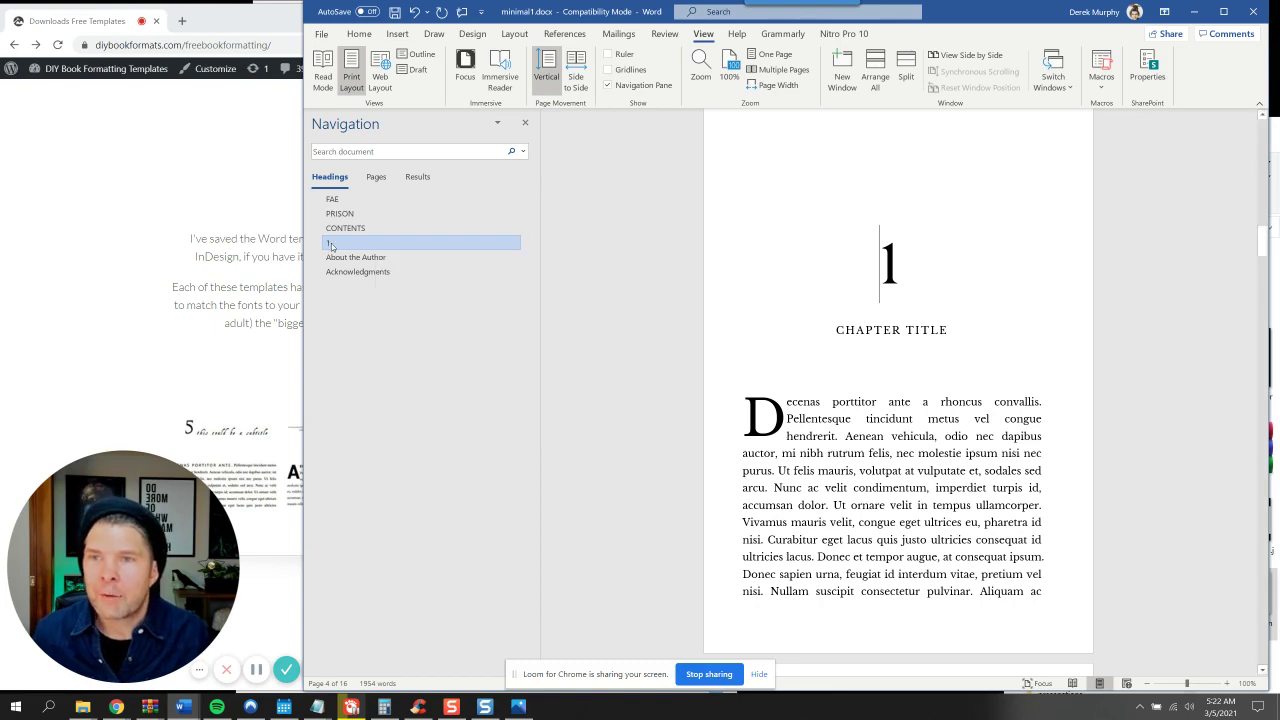
scroll(813, 273, "up", 2)
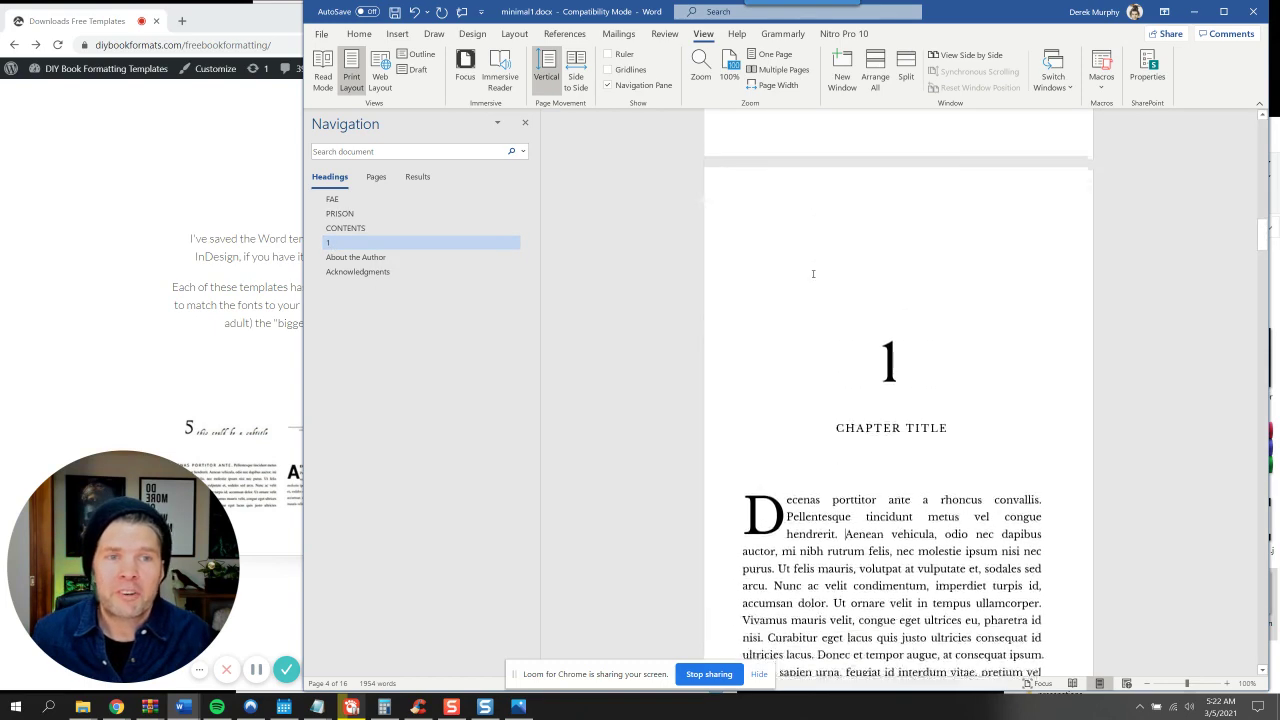
left_click_drag(813, 273, 1060, 256)
scroll(938, 565, "down", 20)
scroll(914, 457, "up", 6)
left_click(886, 601)
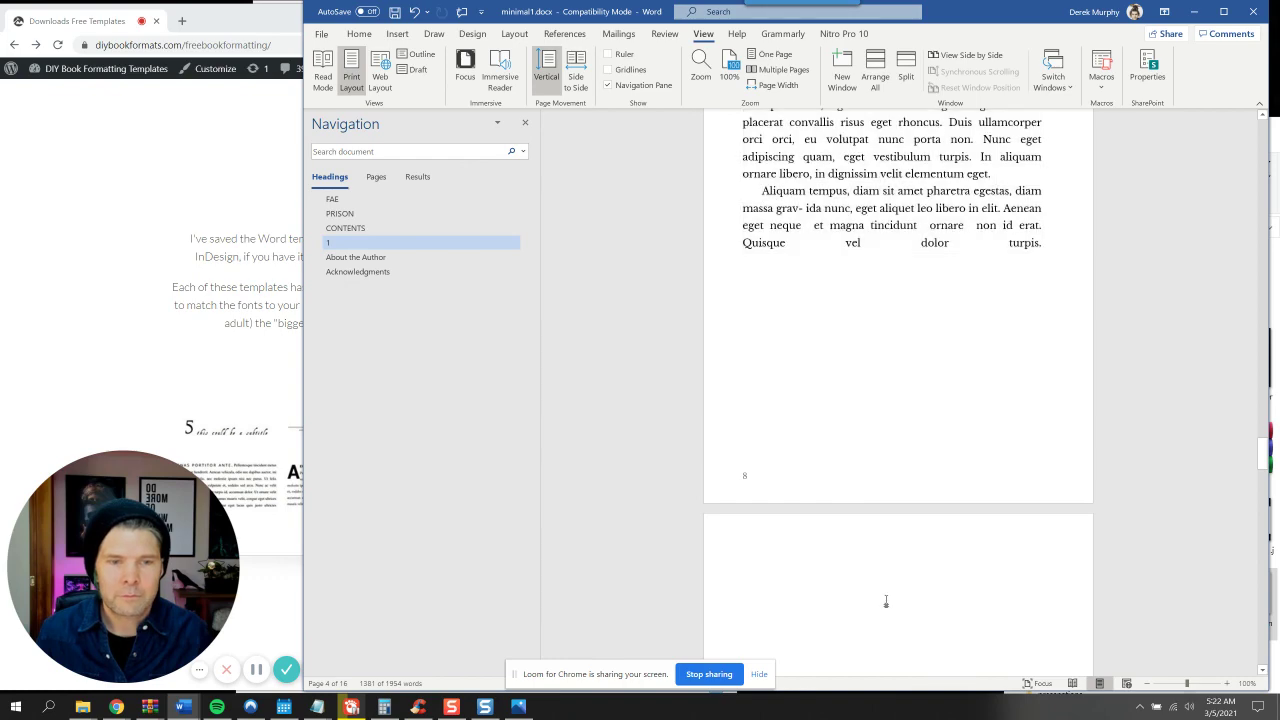
scroll(885, 524, "down", 2)
scroll(857, 457, "down", 1)
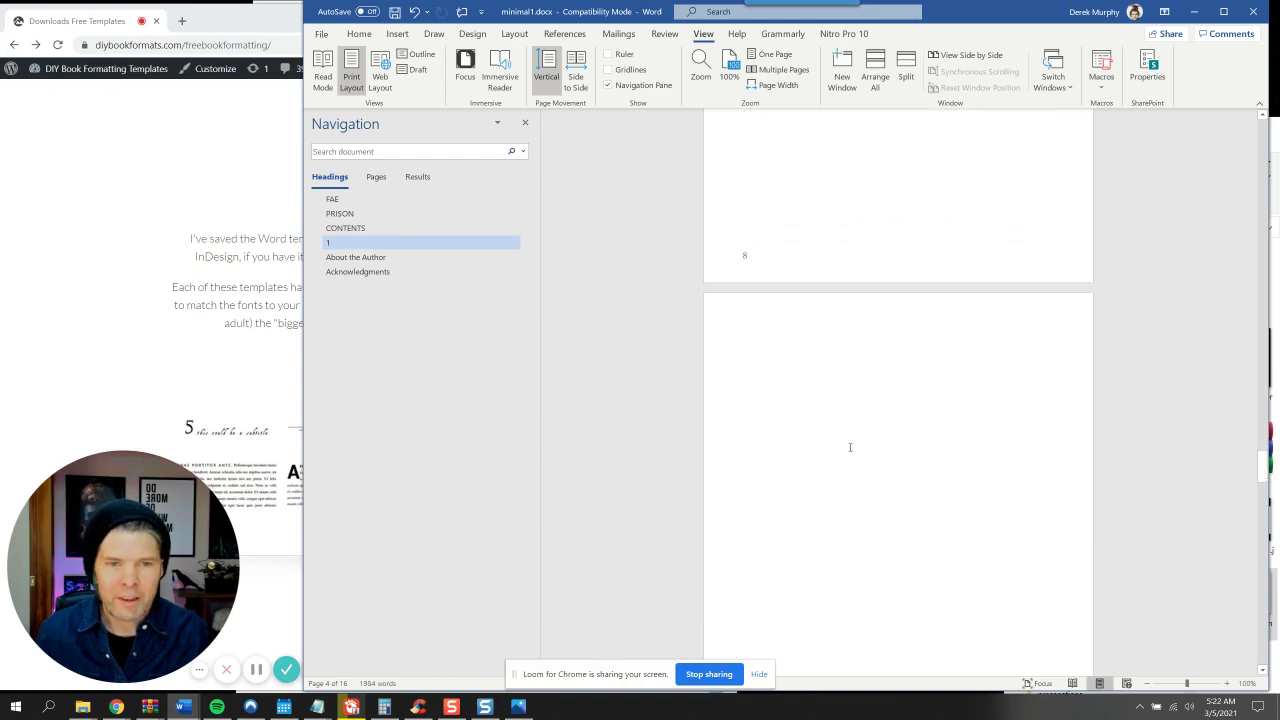
key("ctrl+v")
End the pasted chapter's last line with a paragraph break to remove the stretched word spacing
scroll(850, 447, "up", 4)
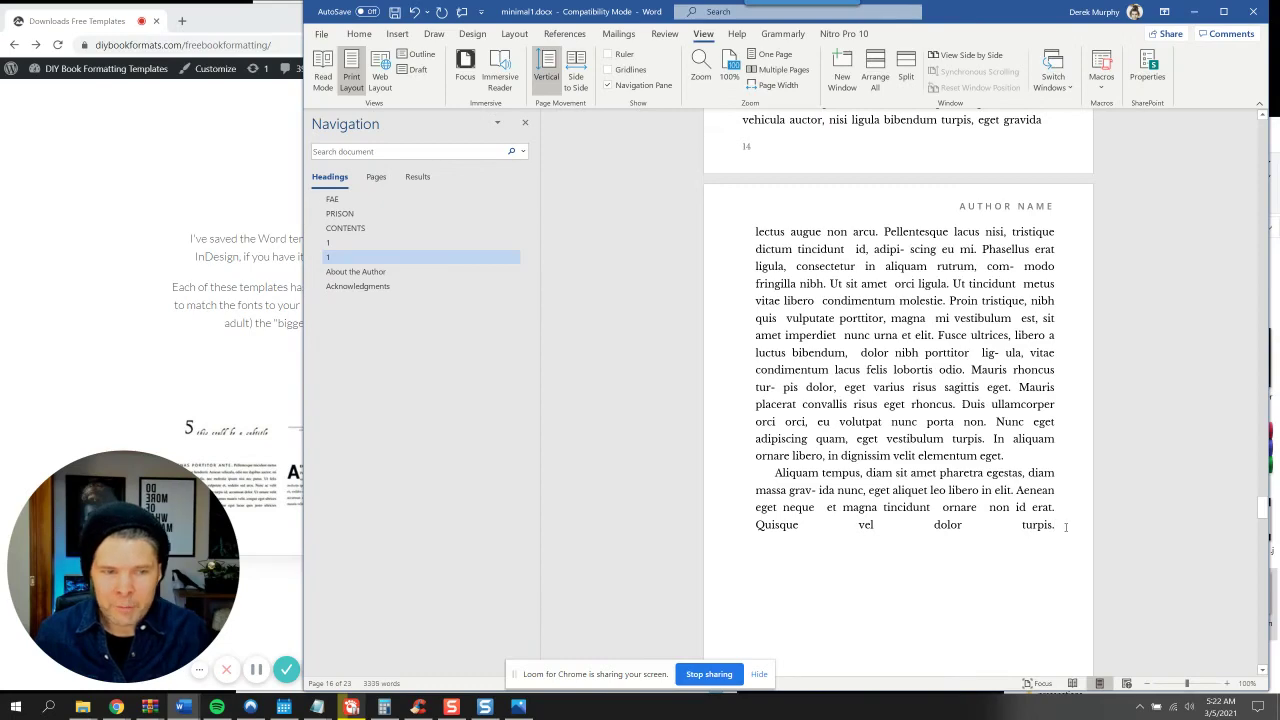
key("Return")
scroll(870, 478, "down", 3)
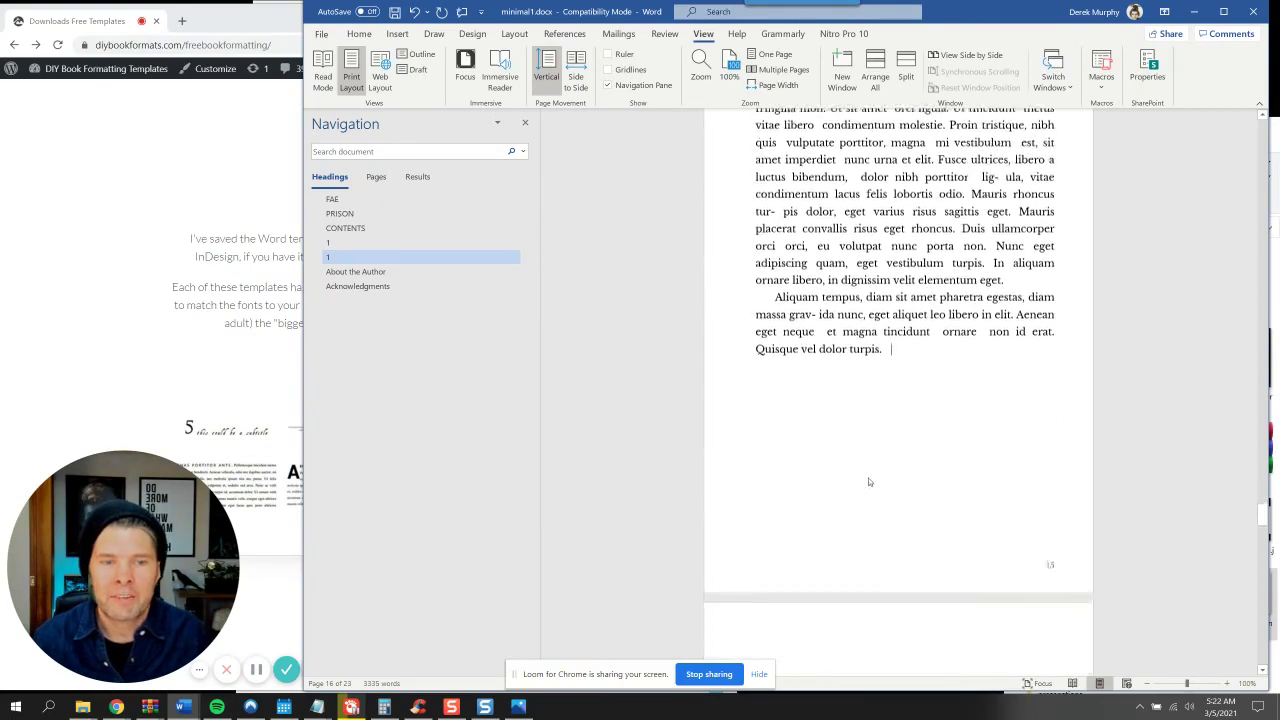
scroll(757, 428, "up", 3)
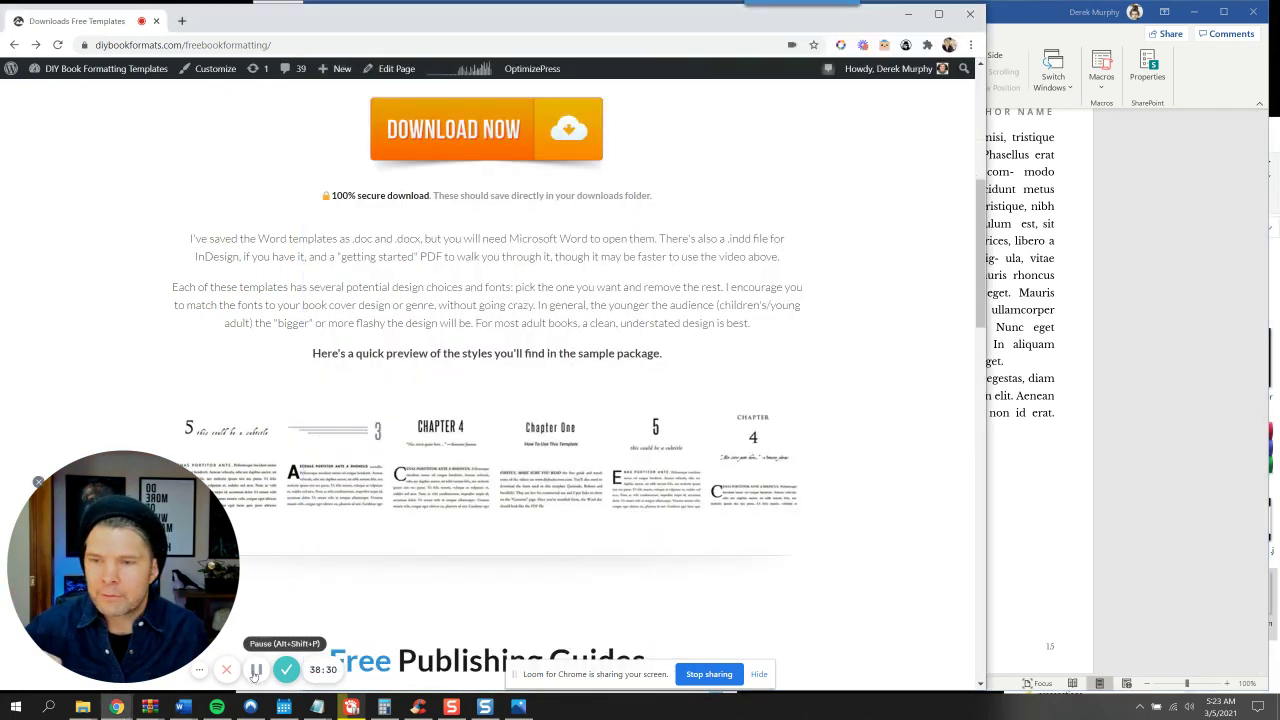
left_click(295, 640)
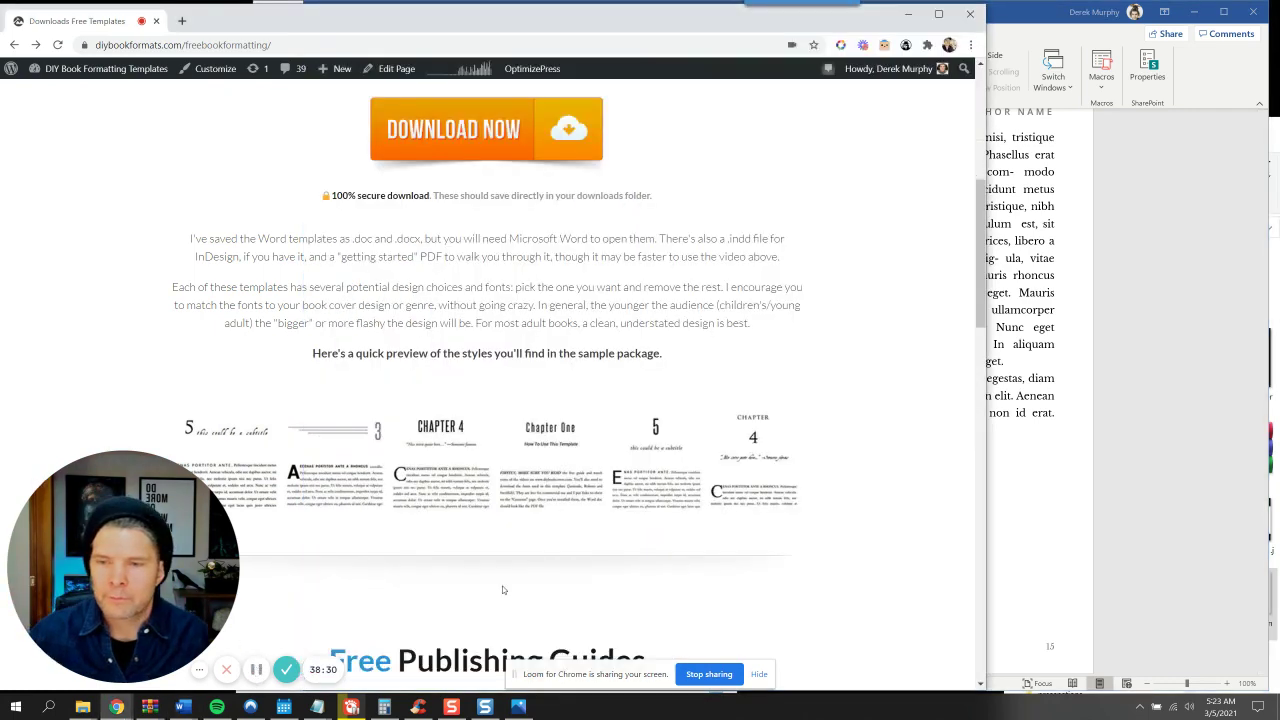
left_click(1030, 520)
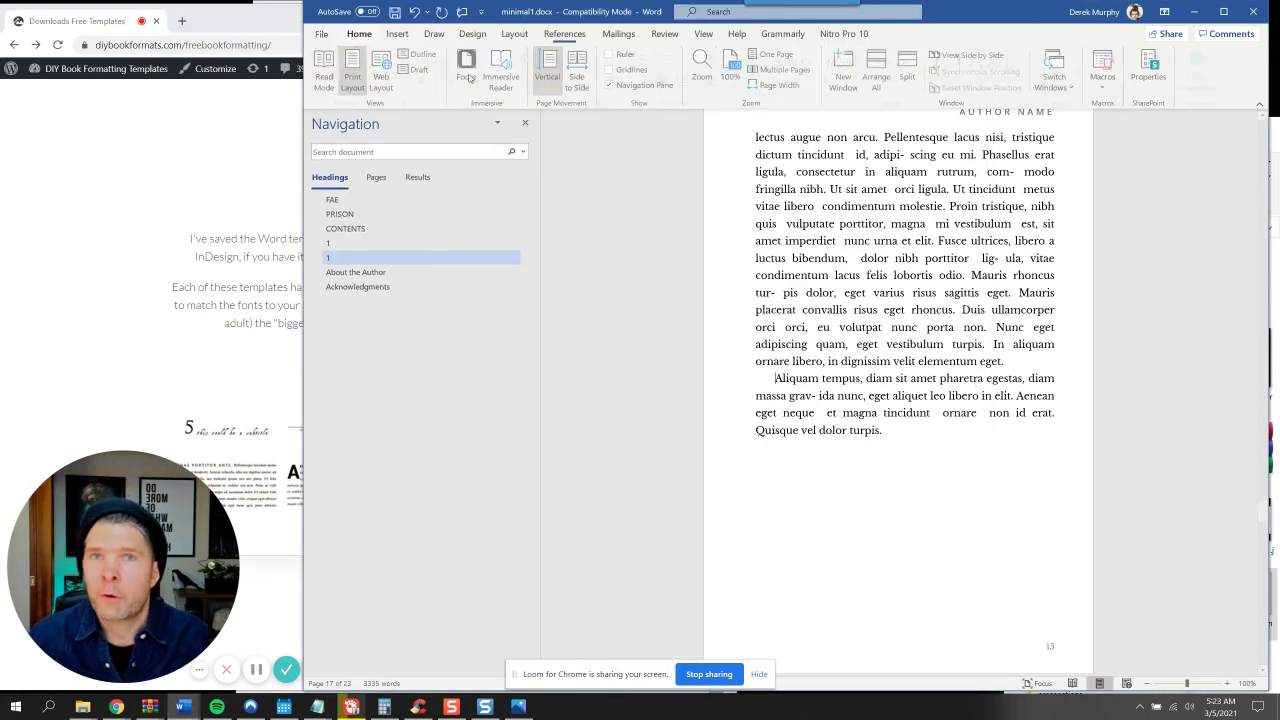
left_click(1069, 71)
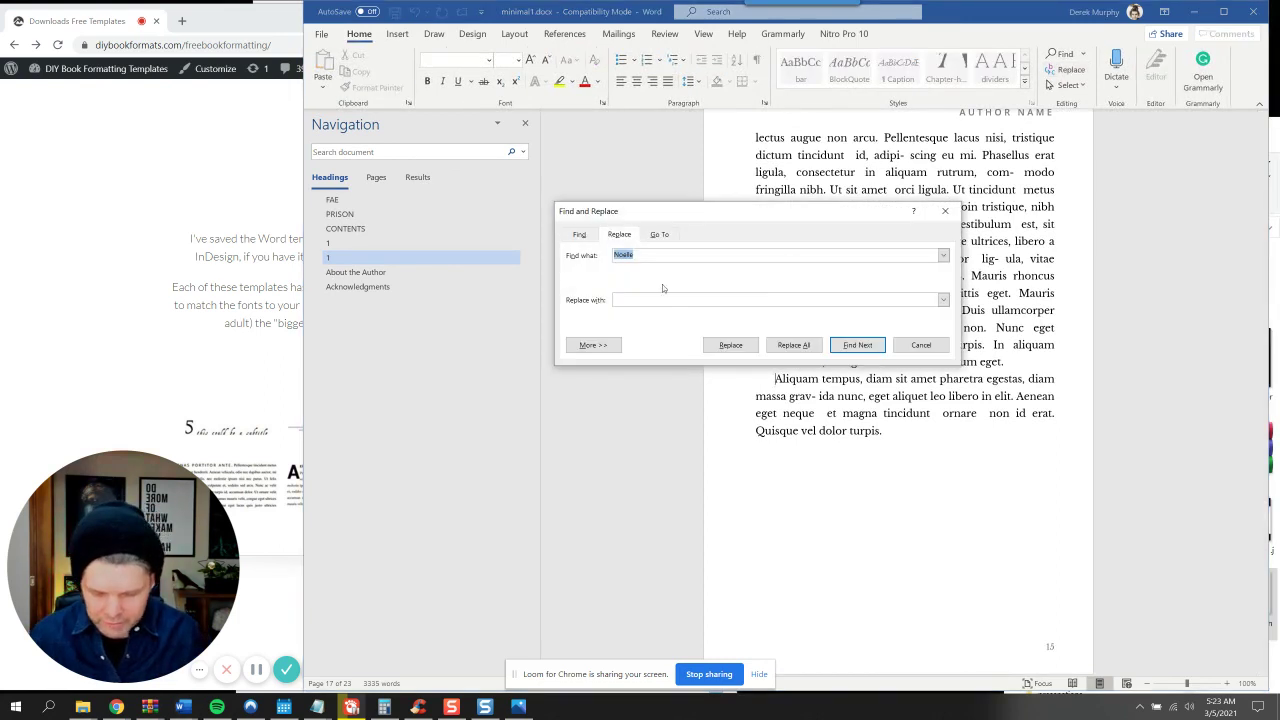
type("^")
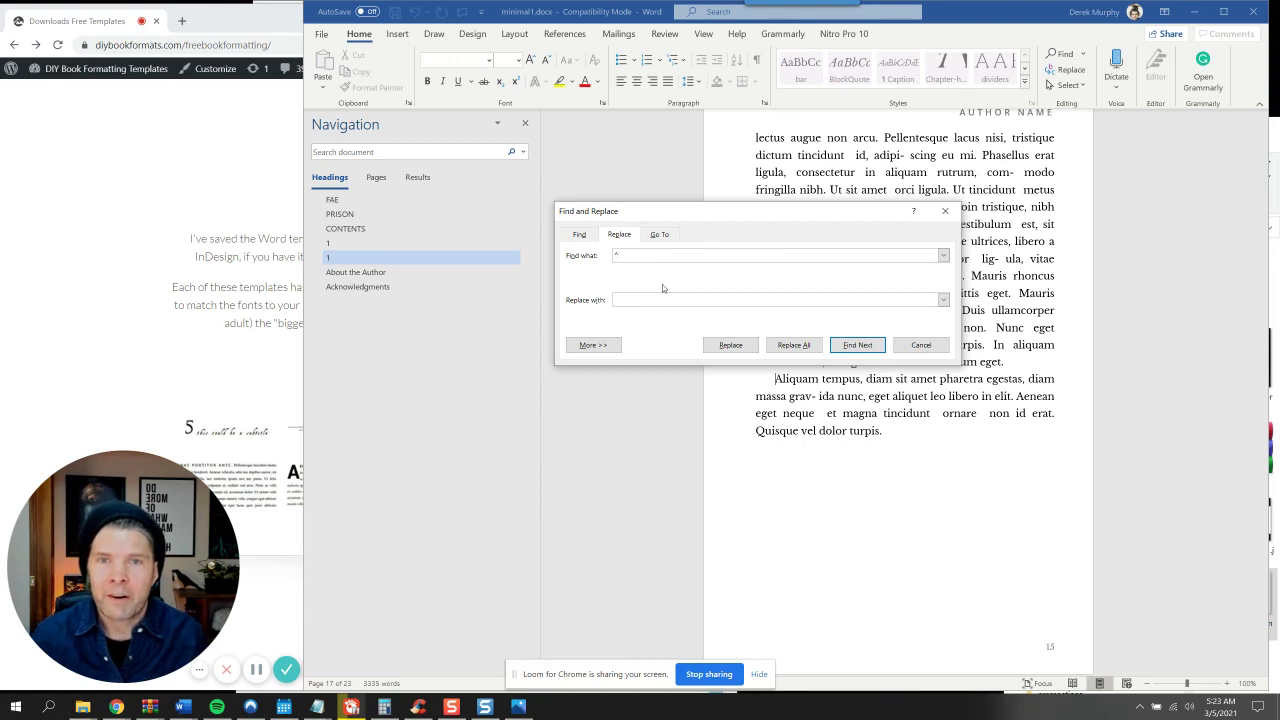
type("1")
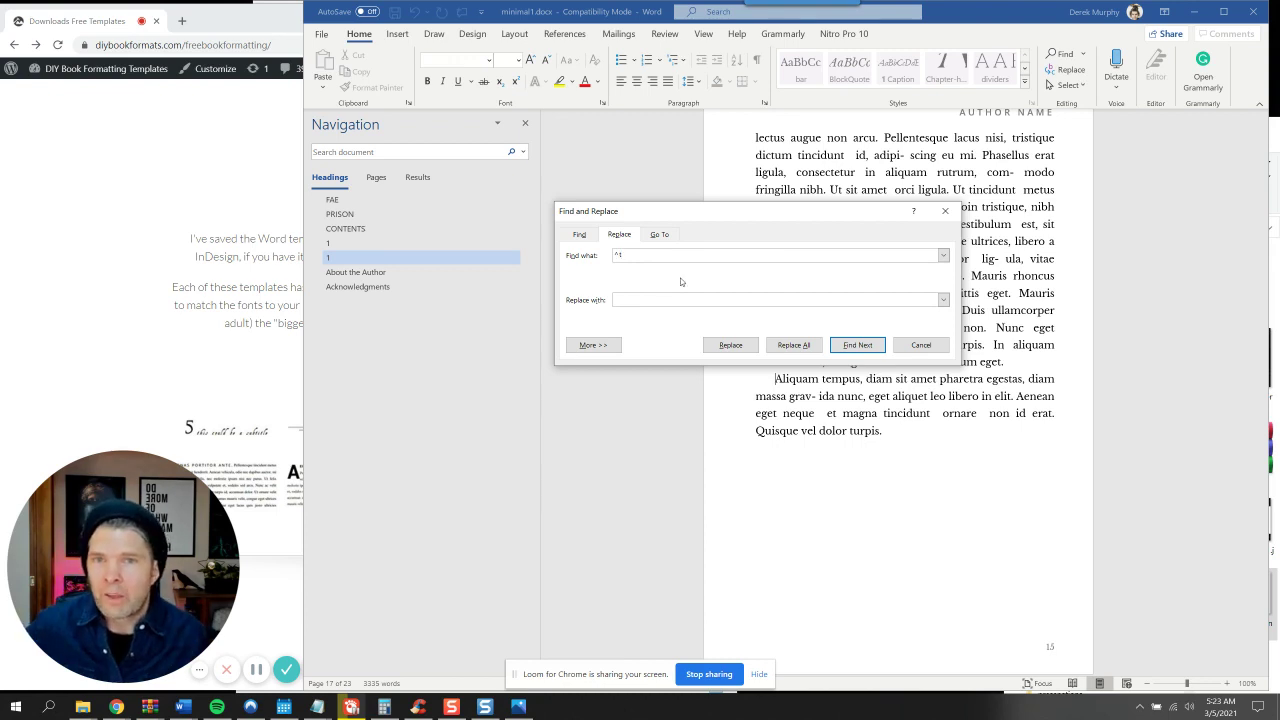
left_click(630, 300)
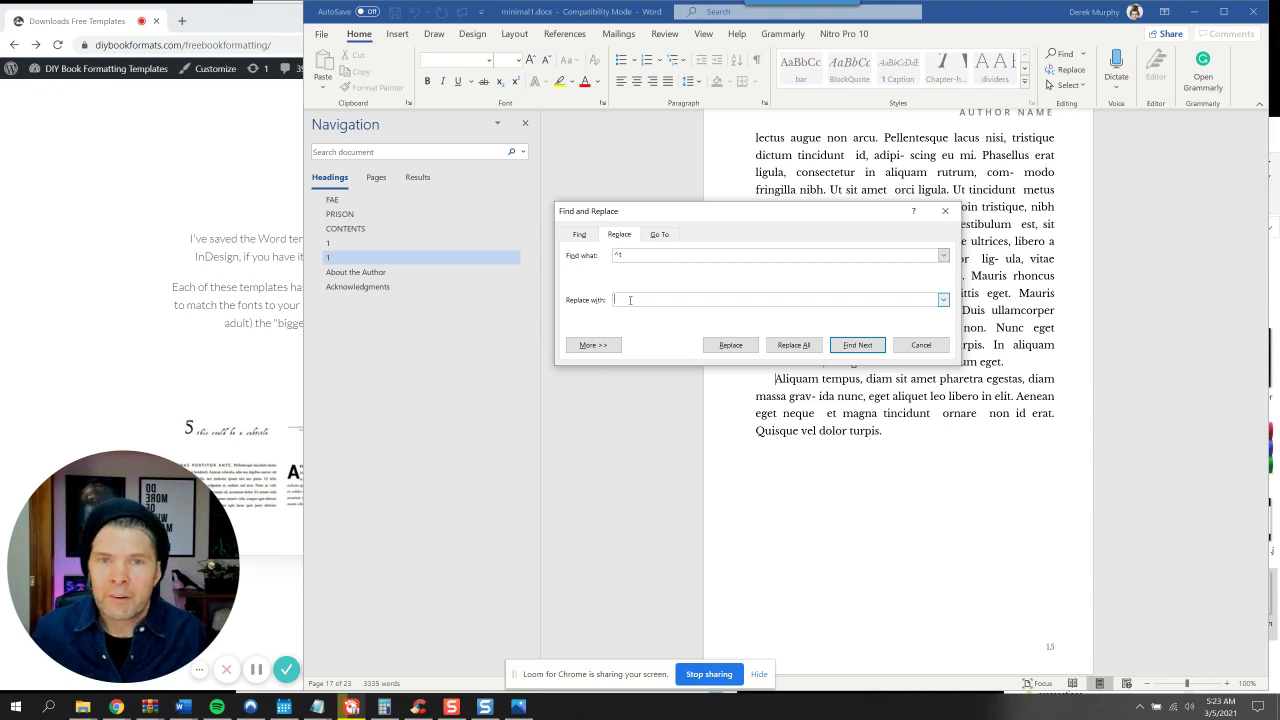
left_click(921, 345)
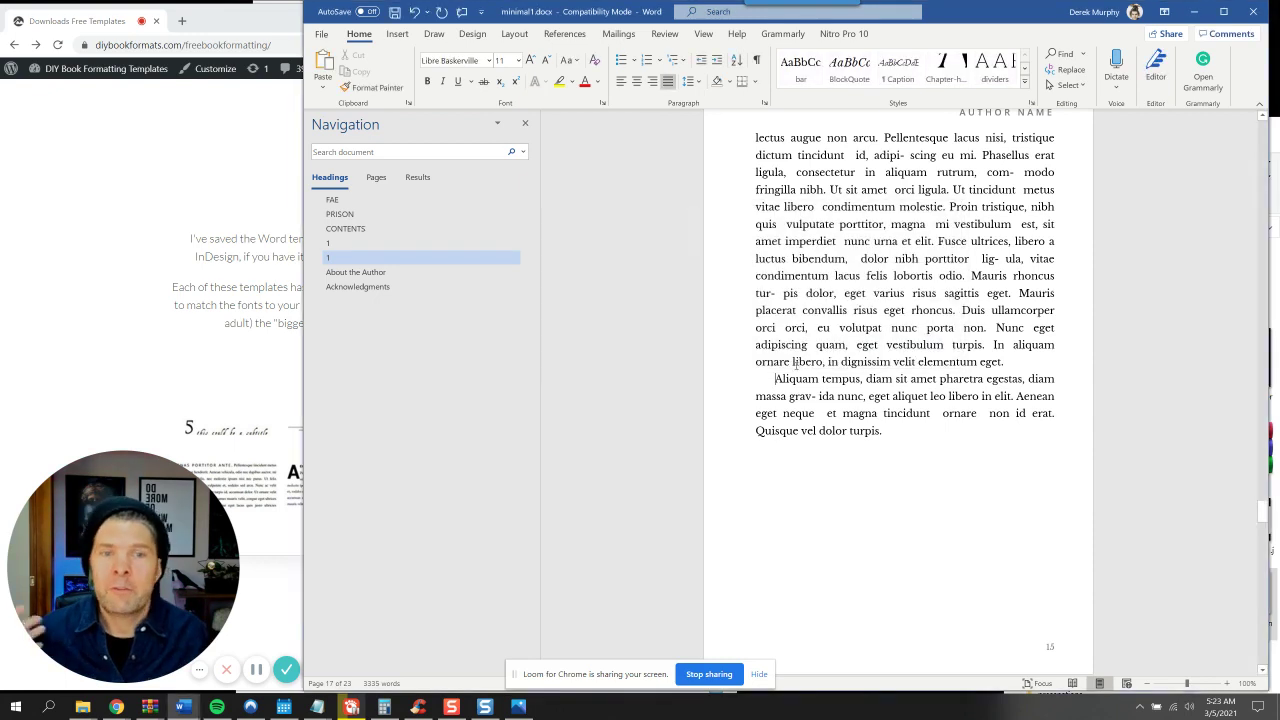
Review the indentation and line spacing settings of the pasted chapter's last paragraph
scroll(834, 465, "up", 2)
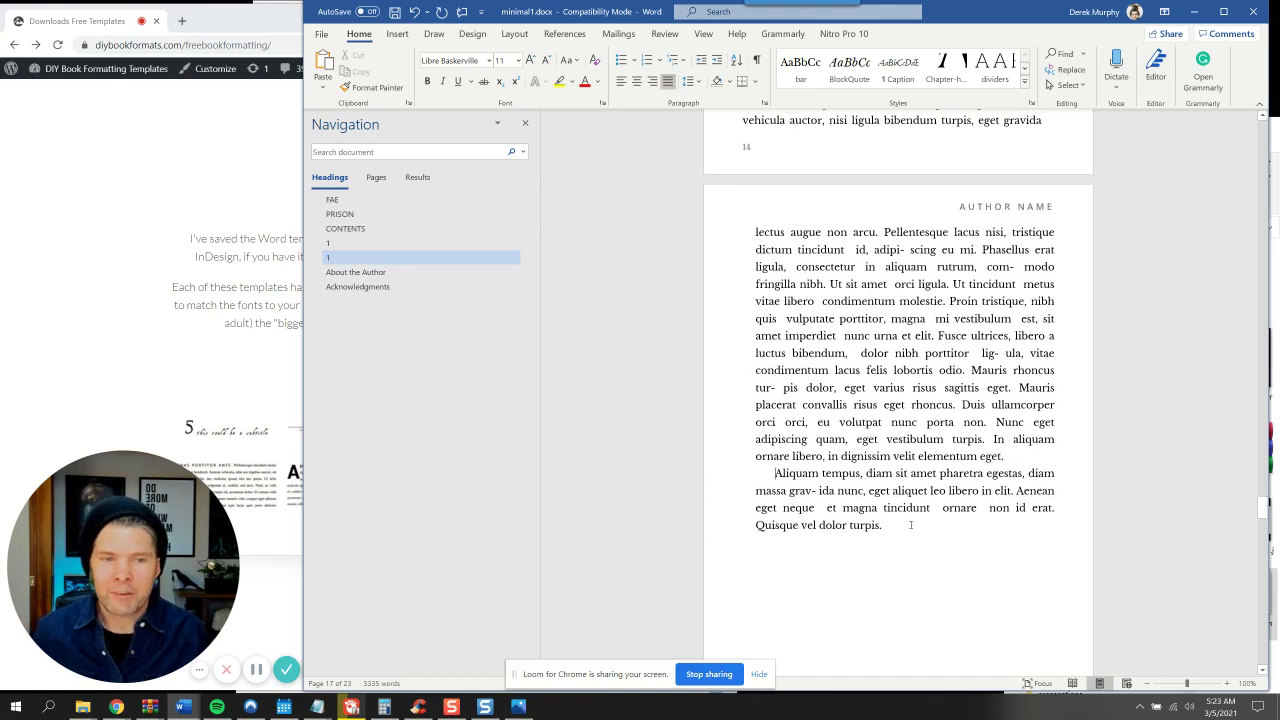
left_click_drag(911, 524, 775, 473)
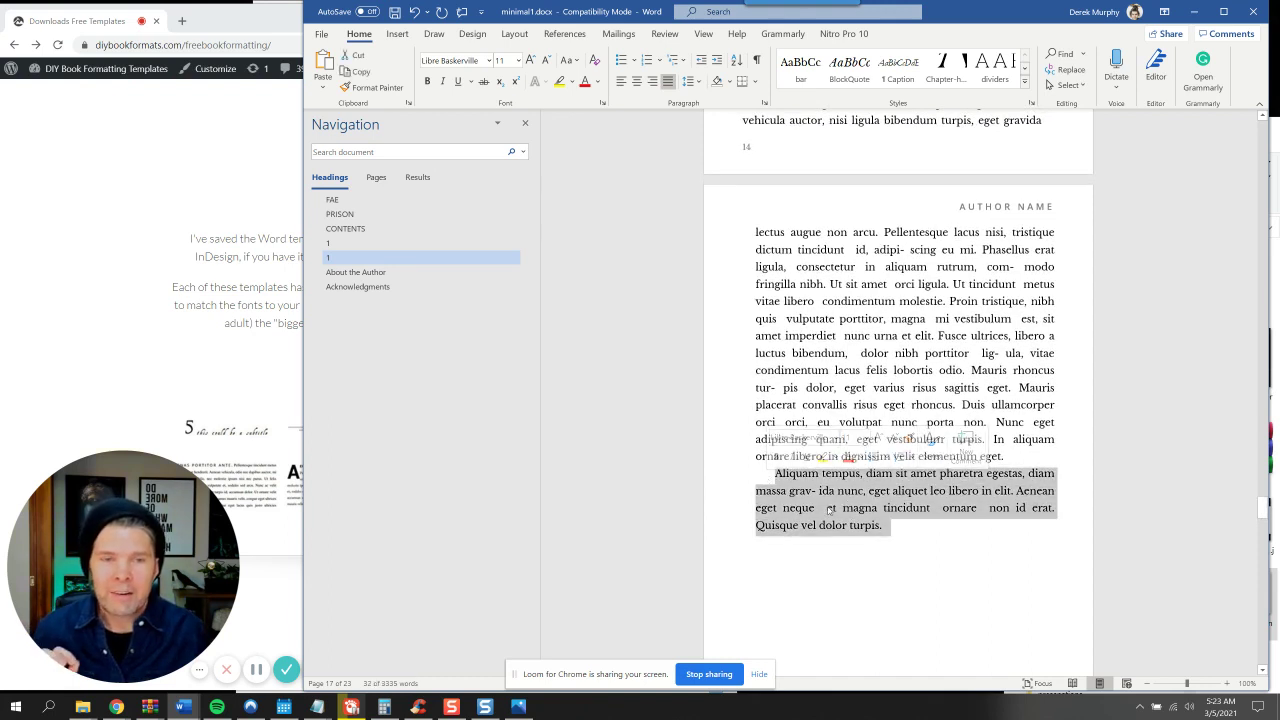
left_click(689, 81)
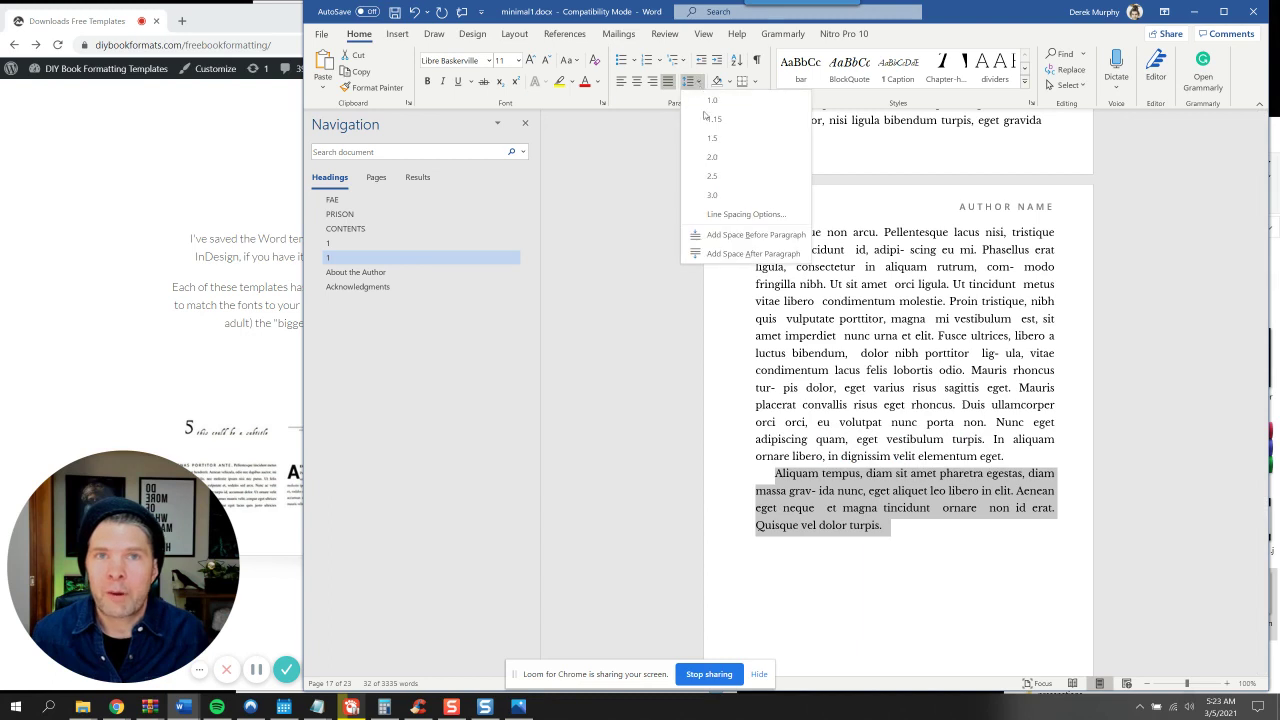
left_click(720, 214)
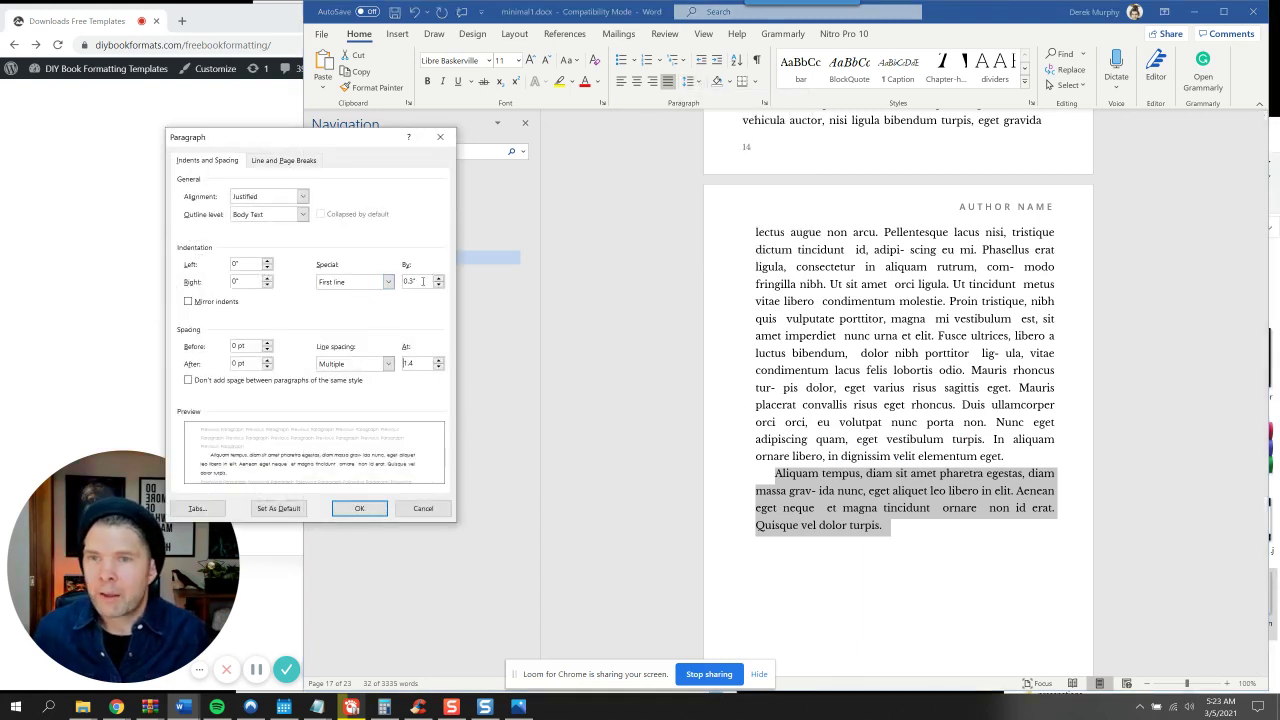
left_click(359, 508)
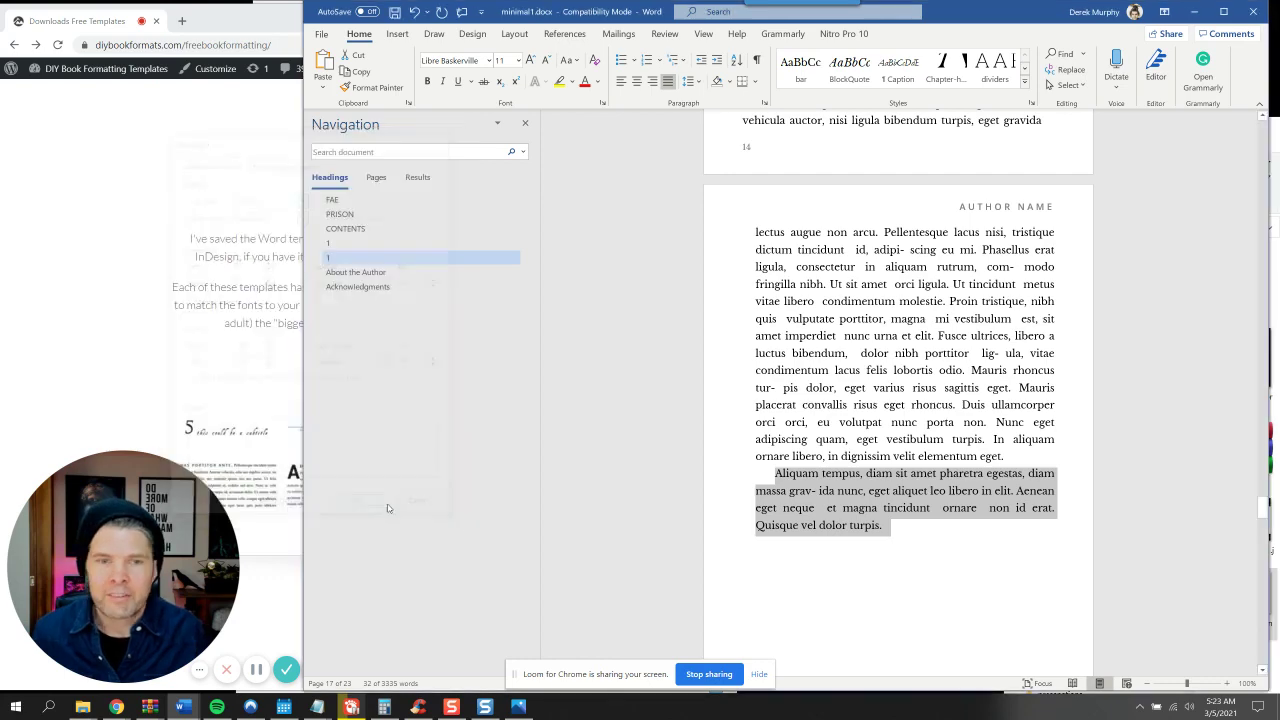
left_click(895, 477)
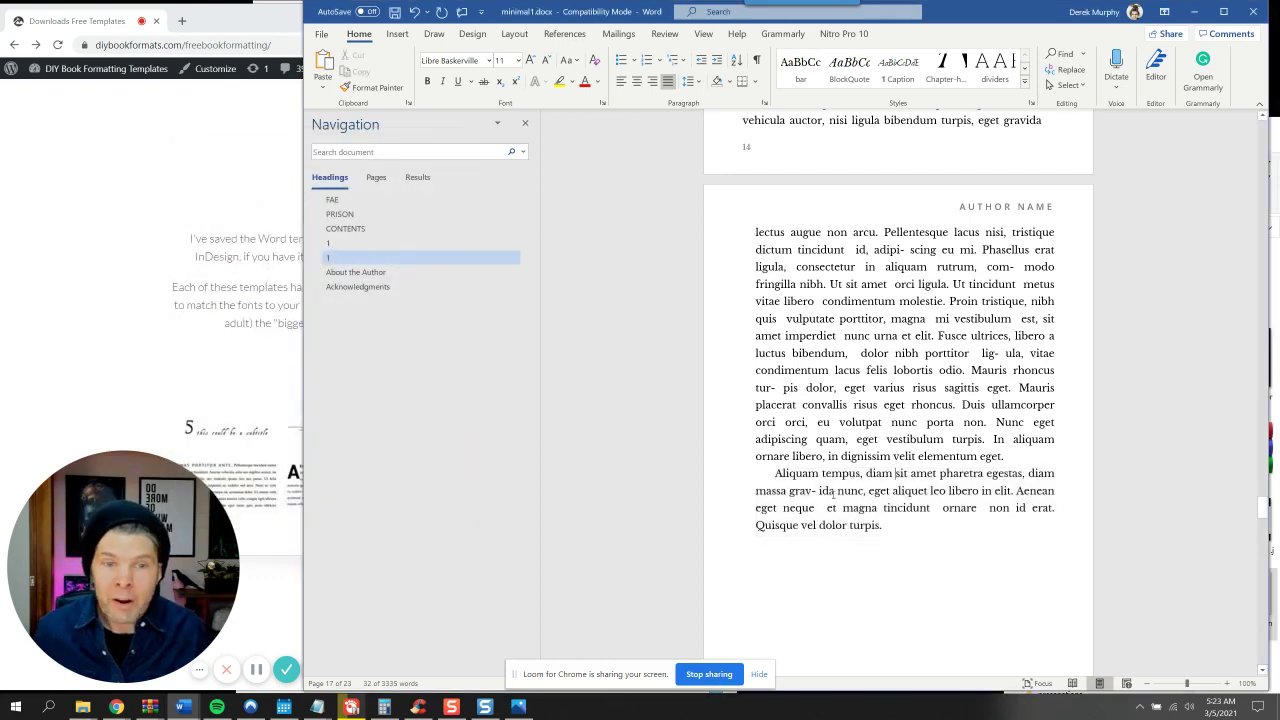
Apply the main body style to the pasted chapter's last paragraph
scroll(806, 473, "up", 1)
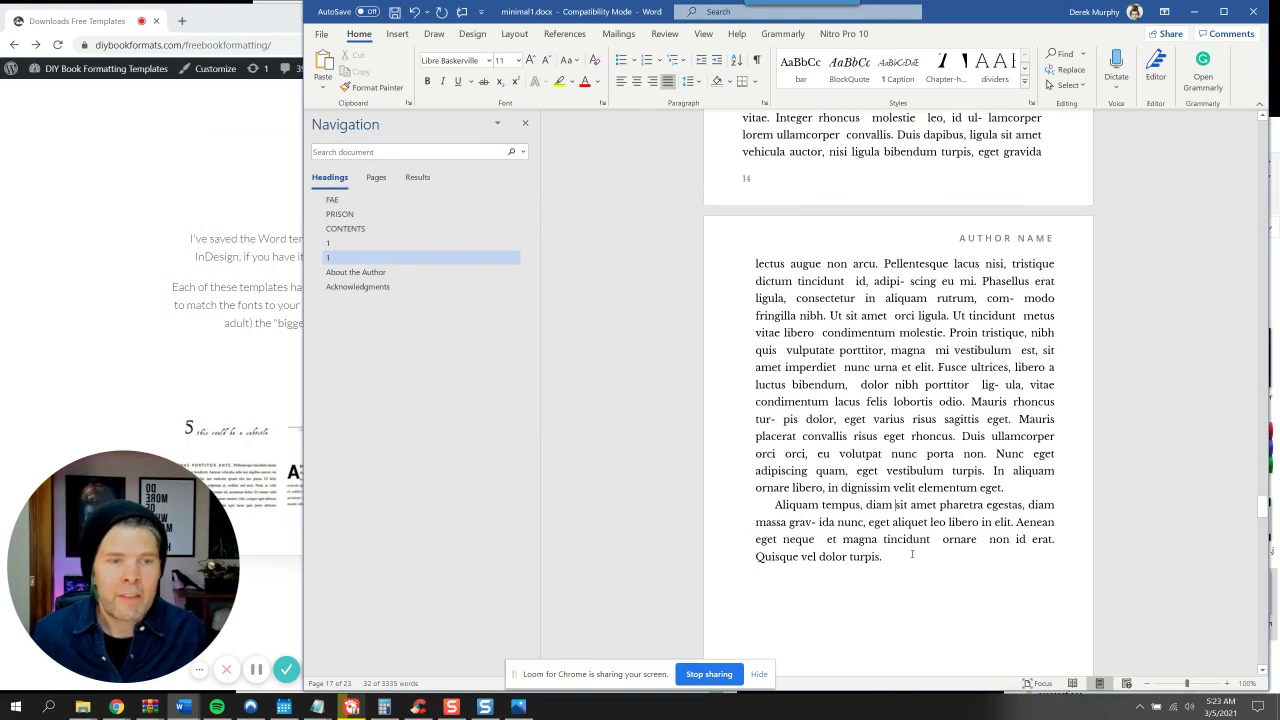
left_click(1024, 84)
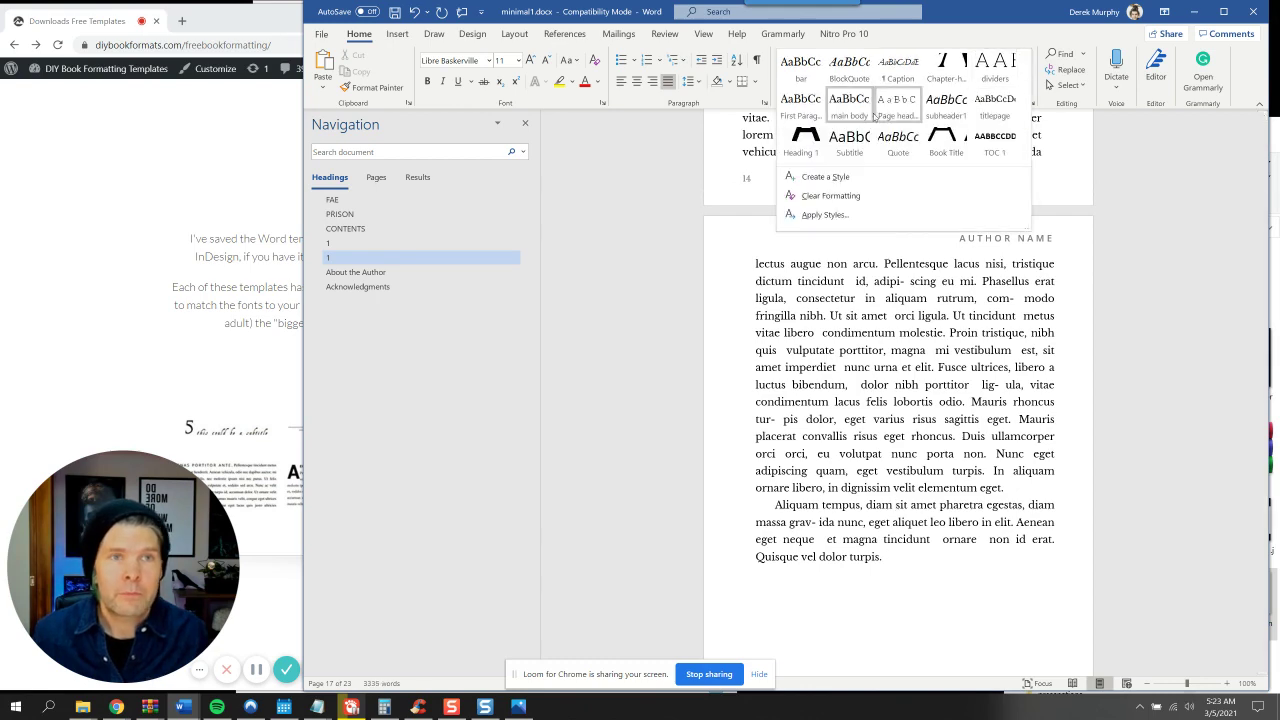
left_click(840, 106)
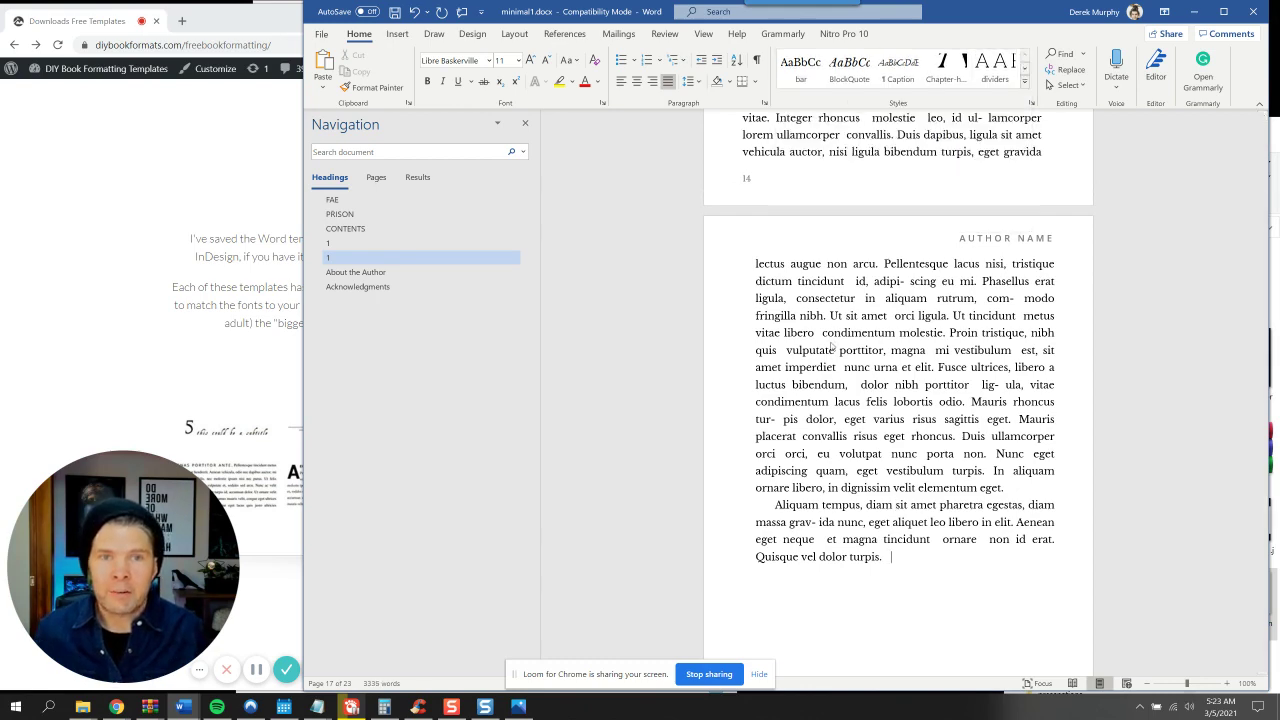
Go to the pasted chapter's opening paragraph and preview the main body style on it without applying it
left_click(420, 258)
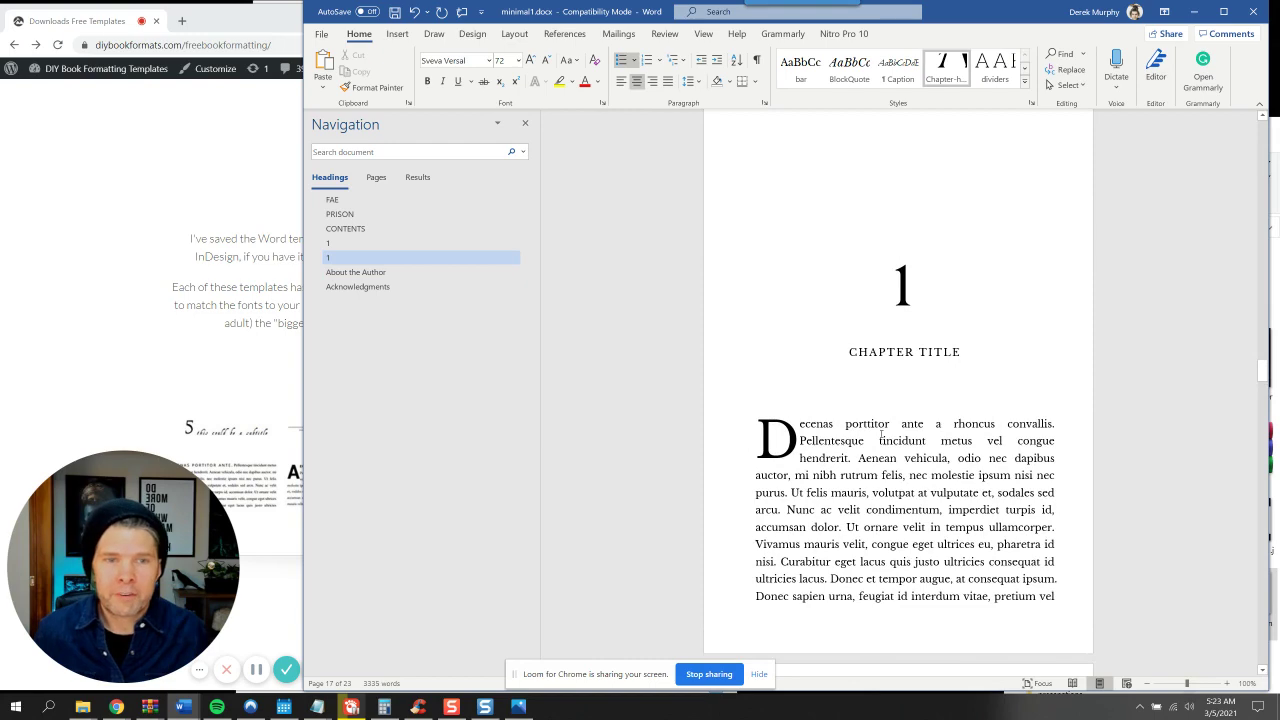
left_click(866, 418)
scroll(866, 418, "down", 1)
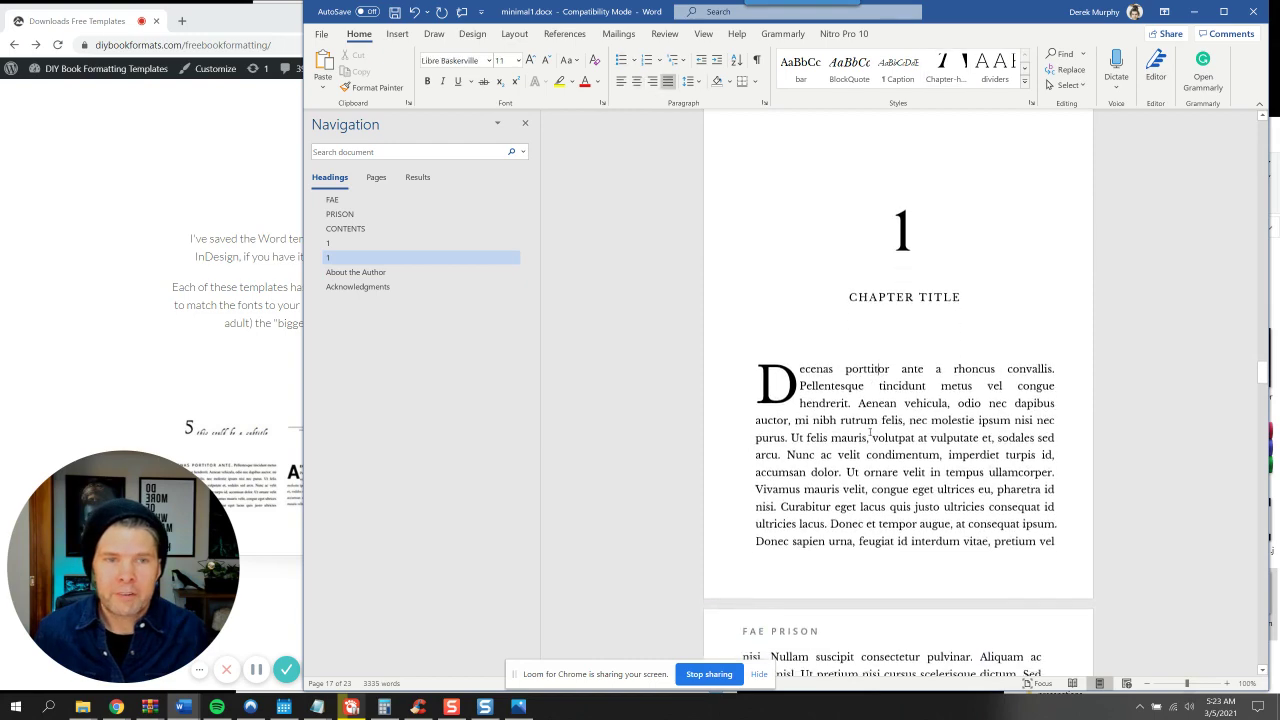
left_click(1024, 82)
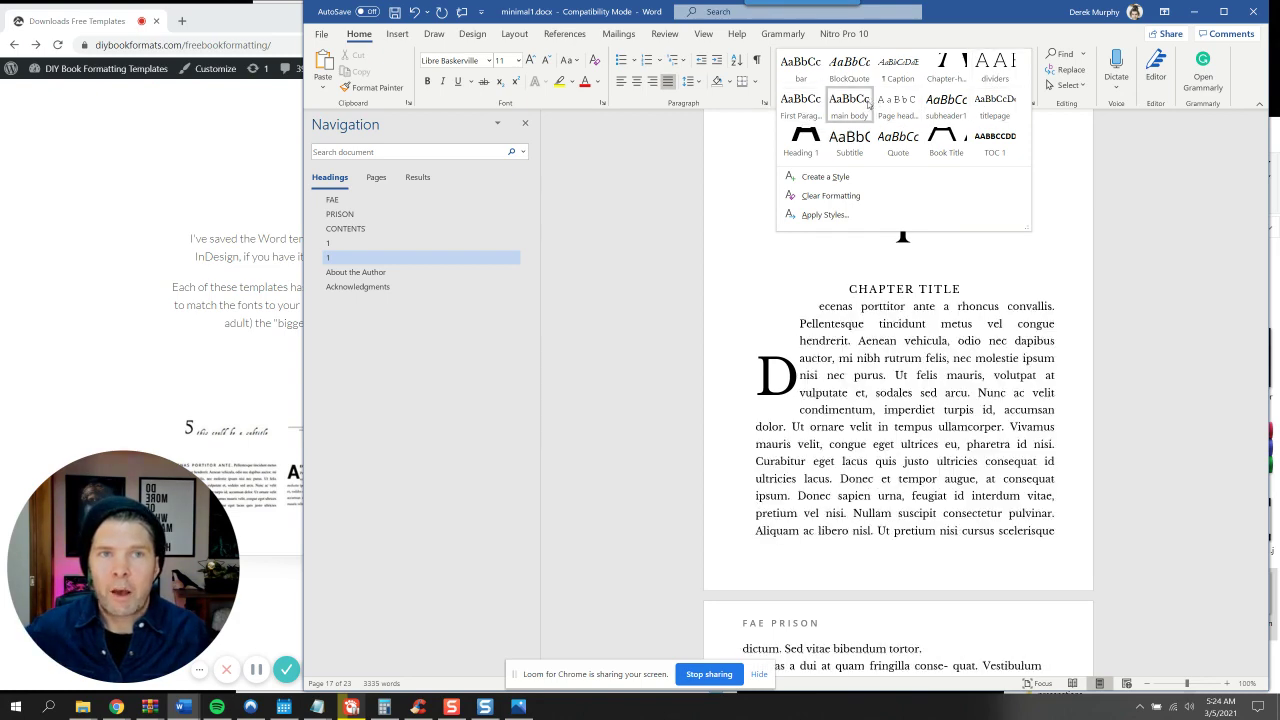
left_click(845, 379)
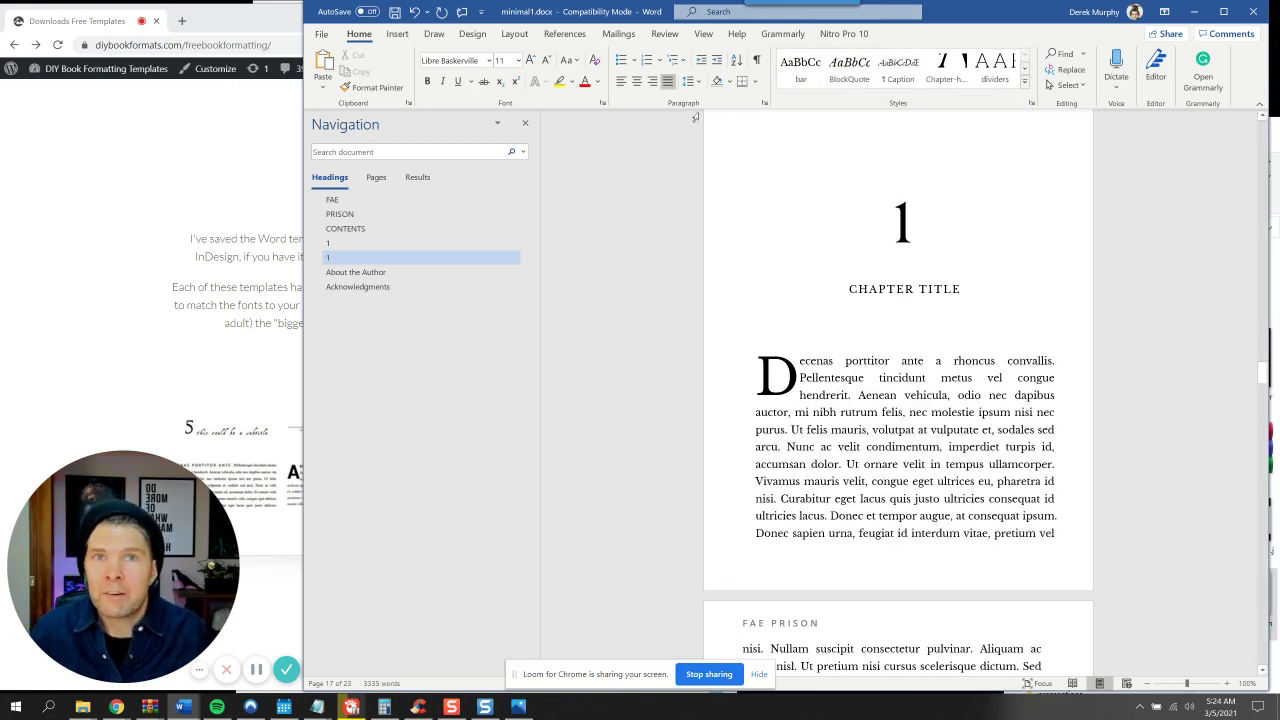
Examine the indentation and spacing settings of the pasted chapter's opening paragraph, leaving them as they are
left_click(687, 81)
left_click(731, 211)
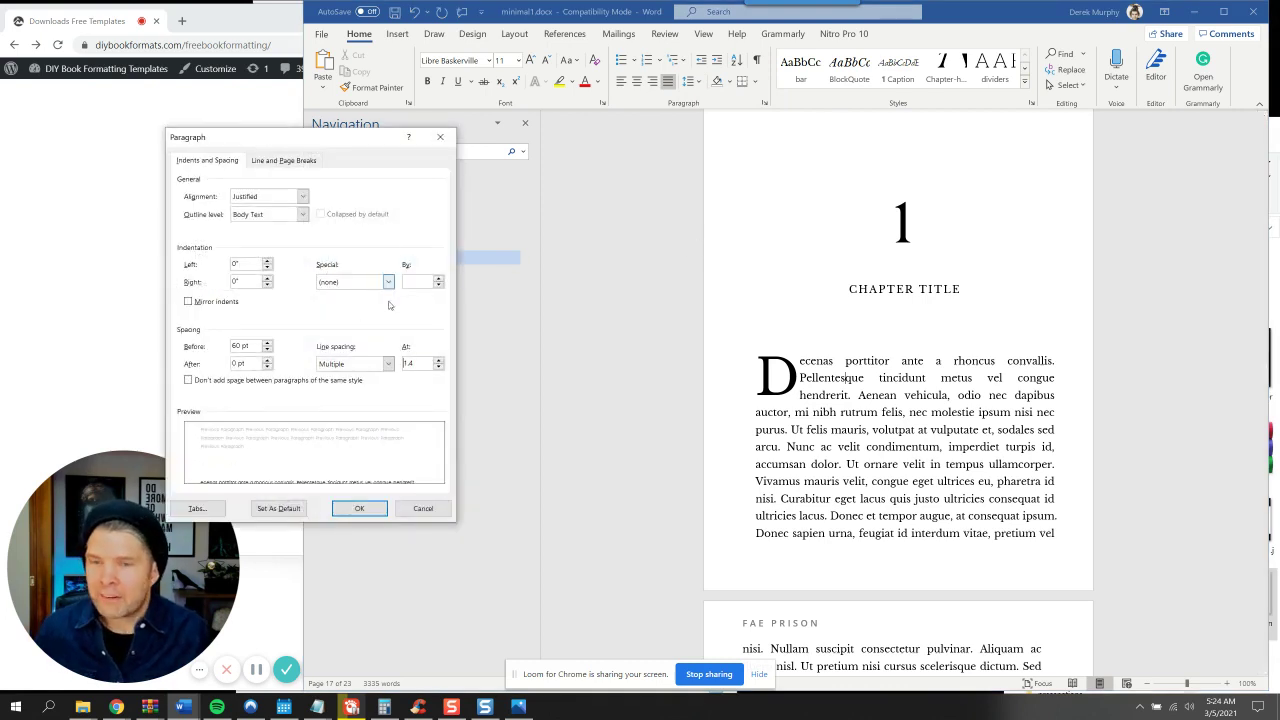
left_click(425, 510)
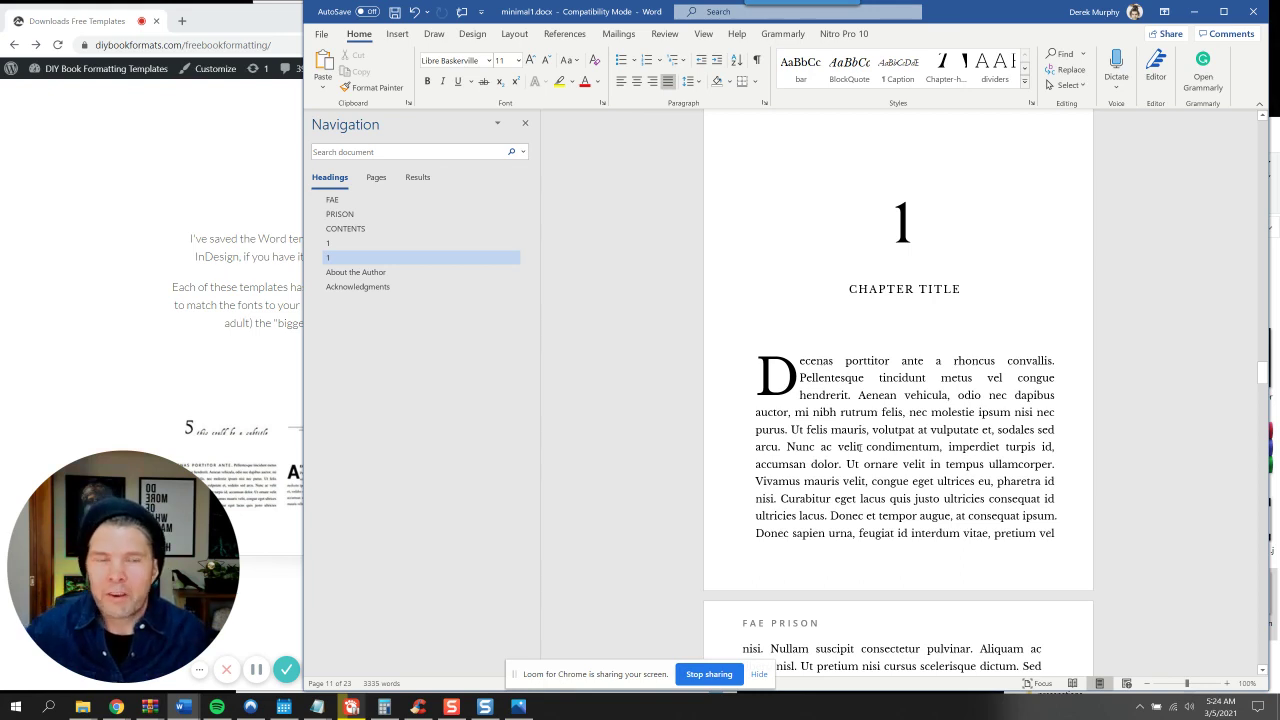
scroll(914, 235, "up", 1)
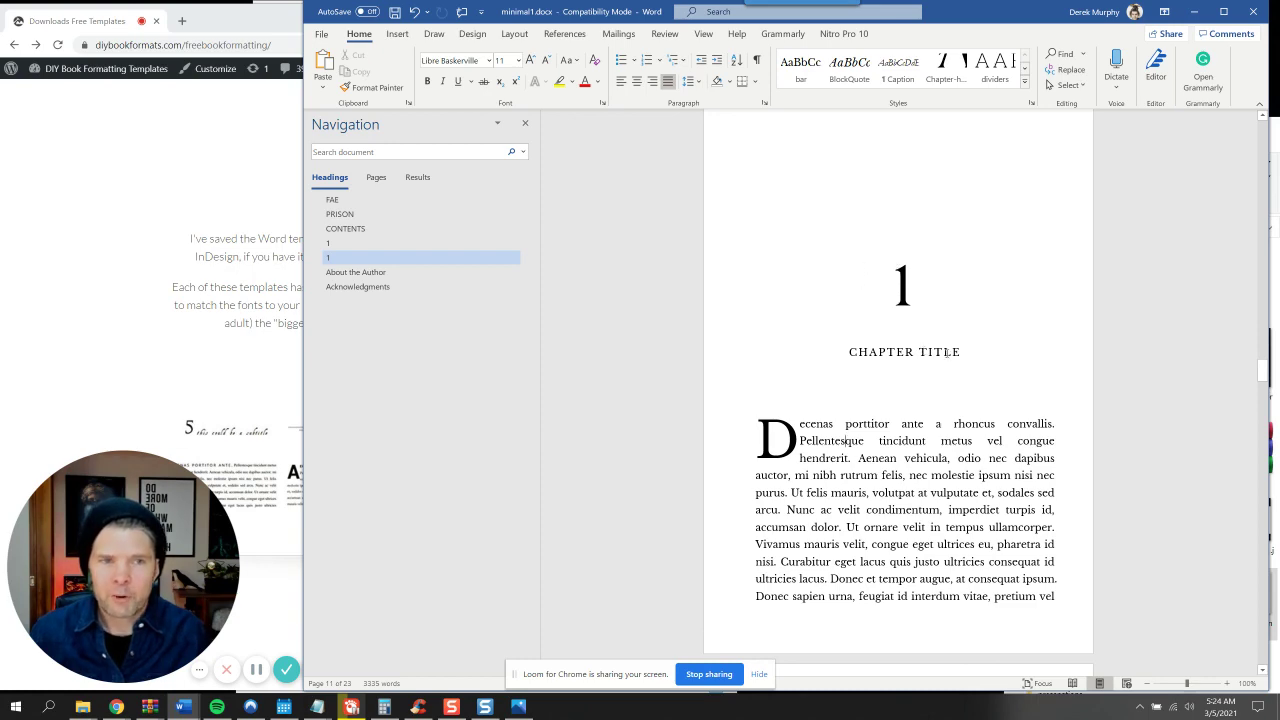
scroll(877, 424, "down", 2)
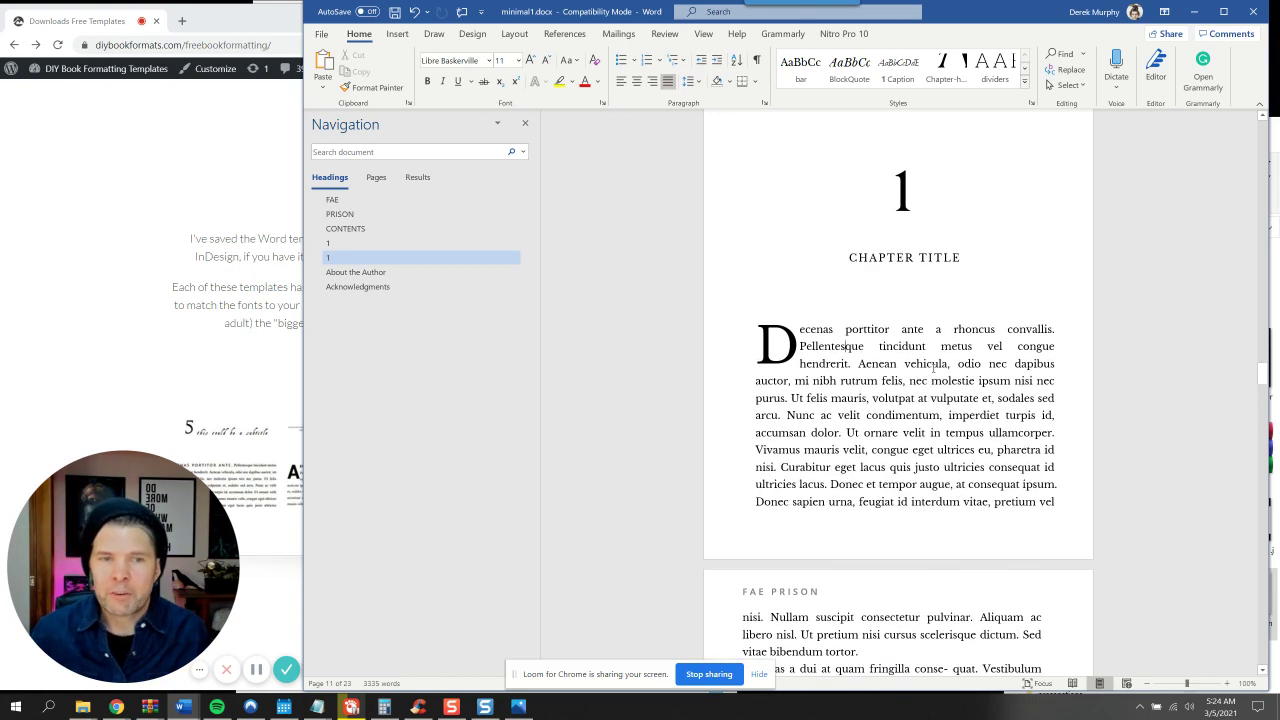
scroll(933, 372, "down", 1)
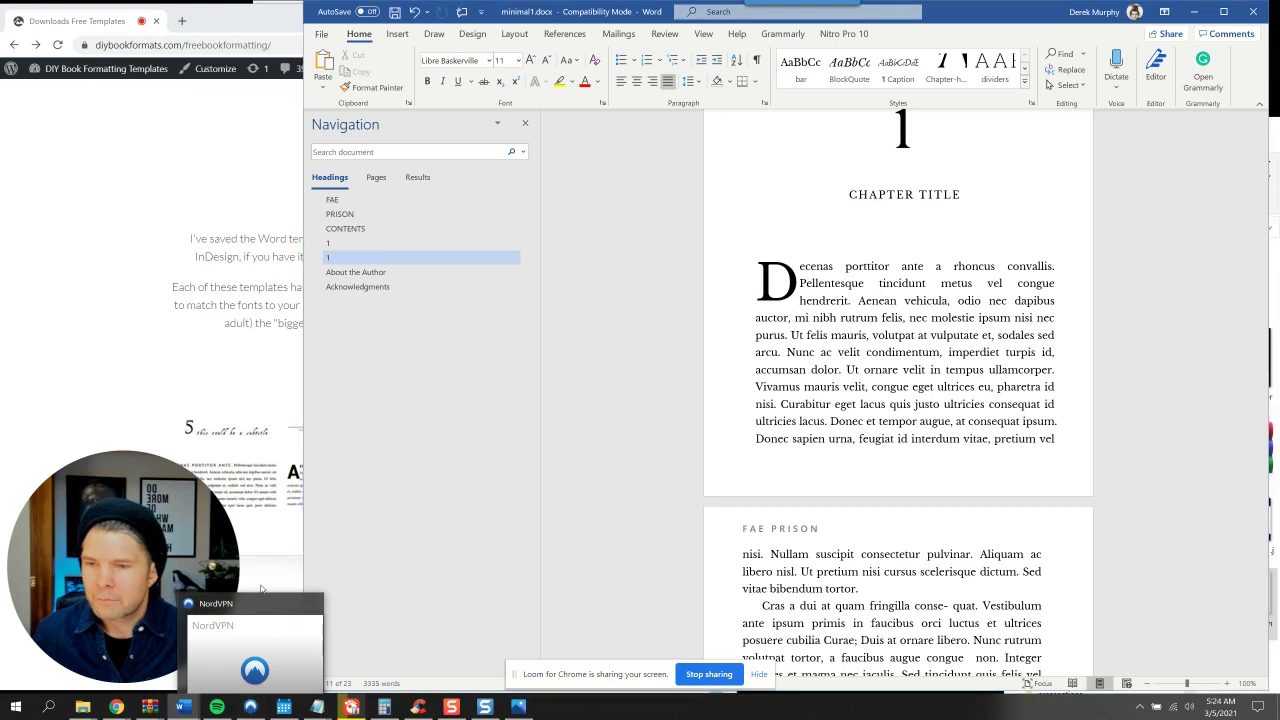
left_click(314, 604)
left_click(261, 670)
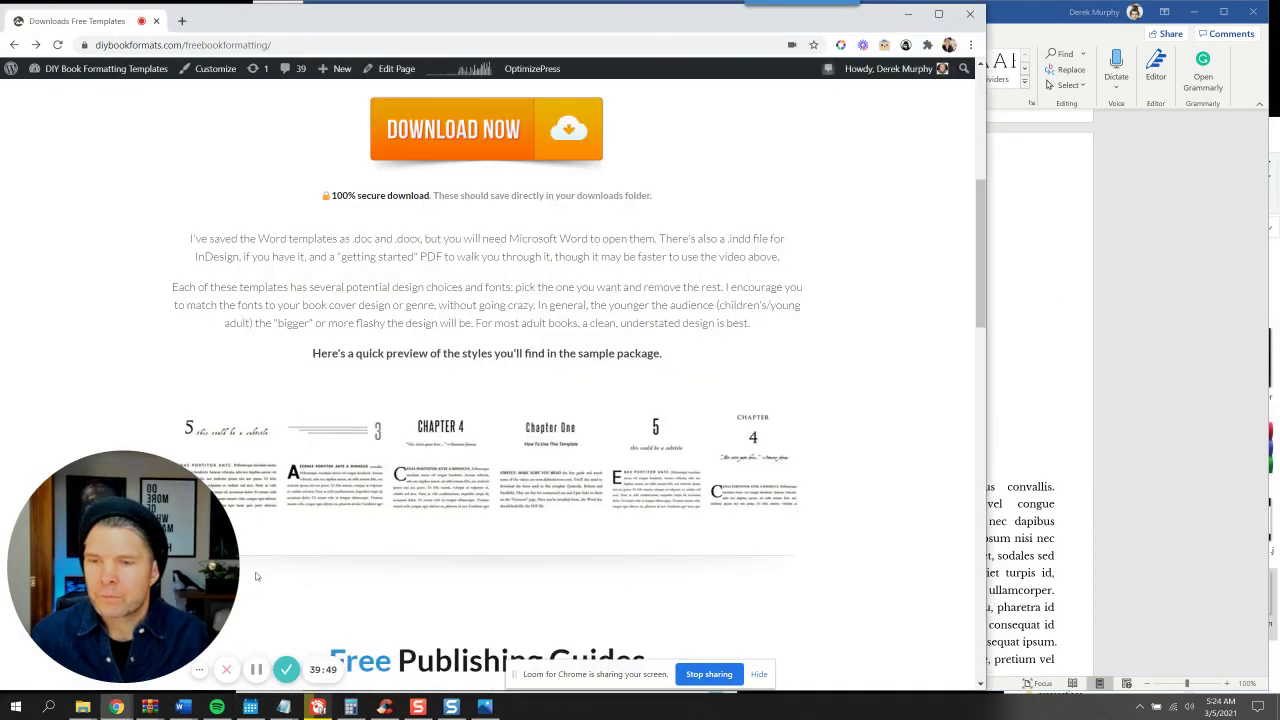
left_click(996, 407)
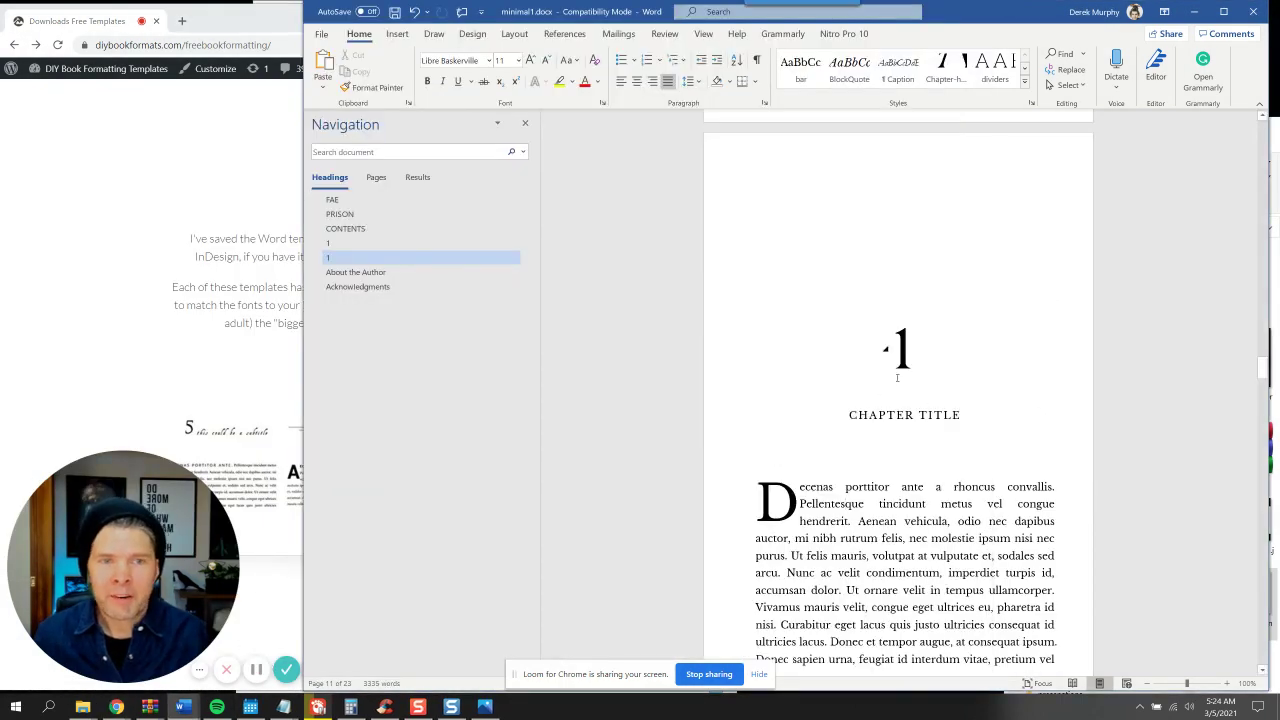
left_click(779, 497)
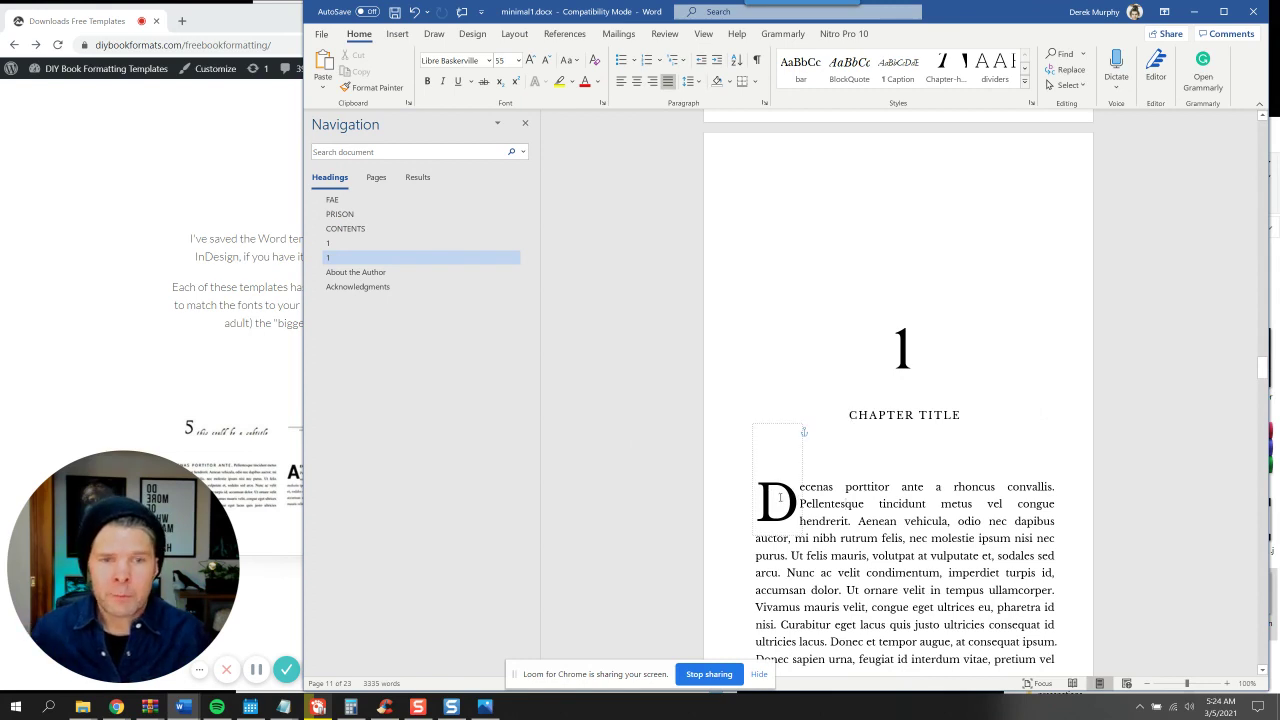
Renumber the pasted second chapter's heading as 2
left_click(830, 488)
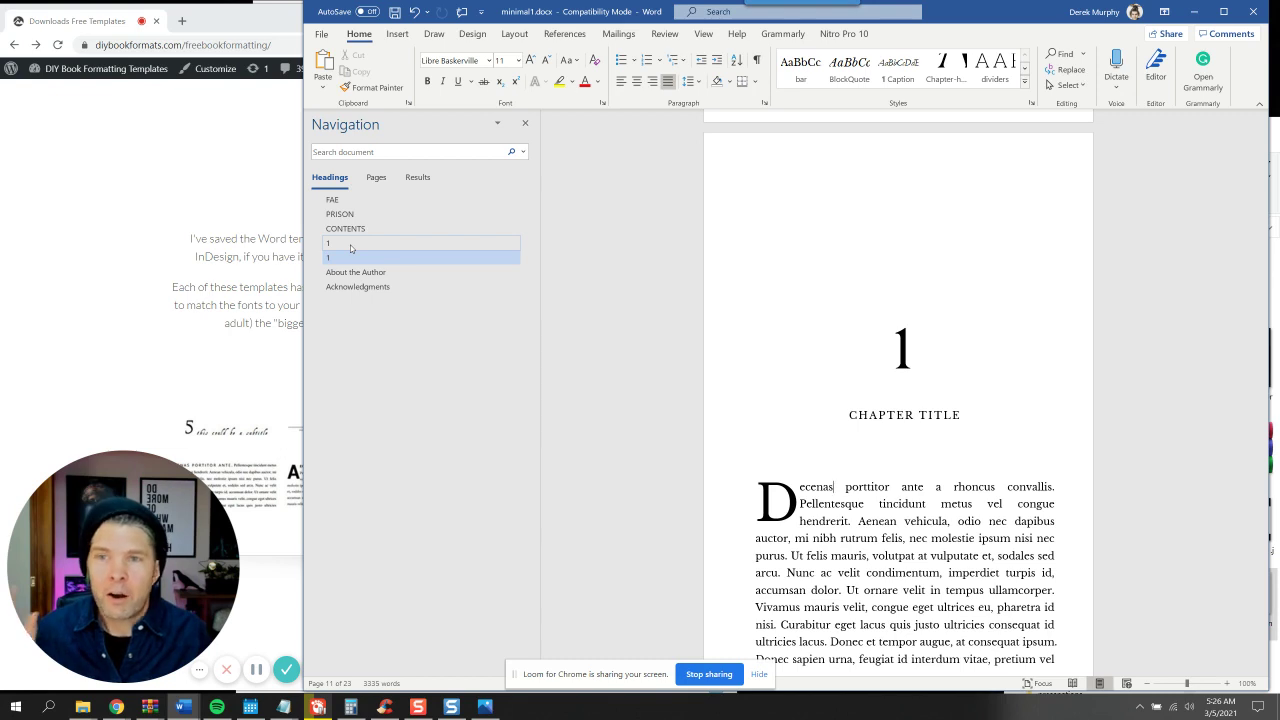
double_click(925, 334)
type("2")
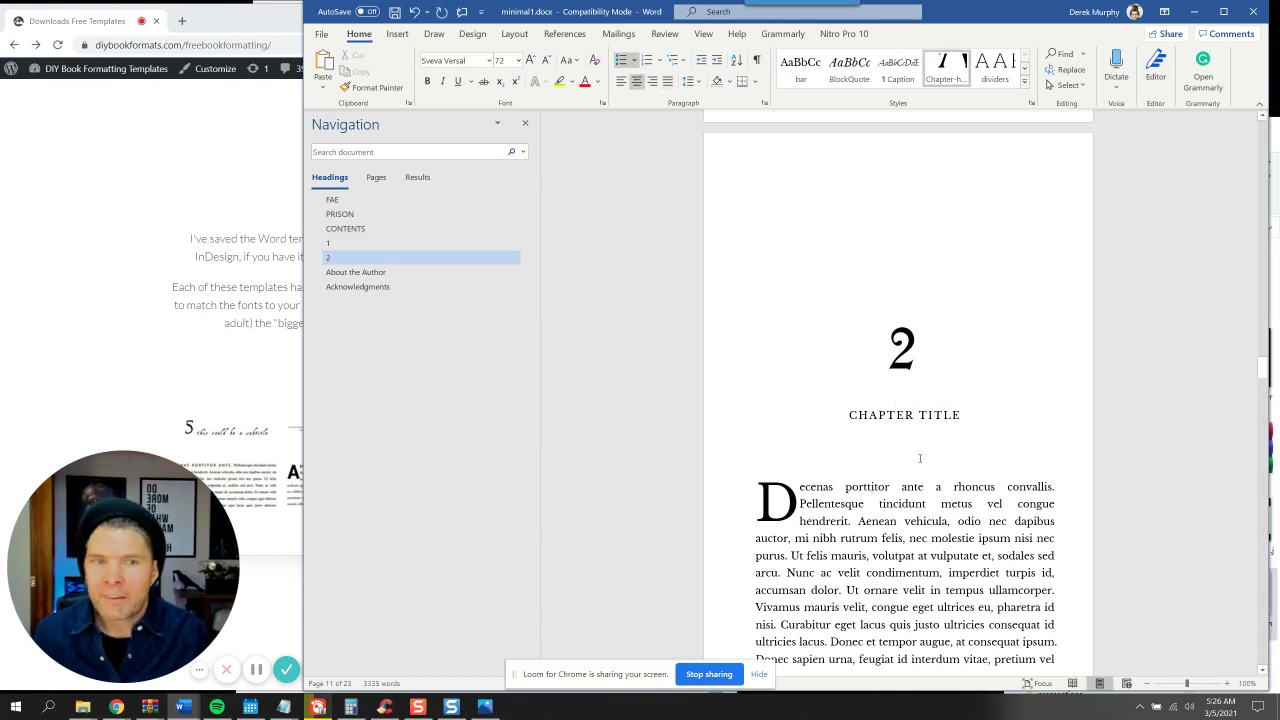
Paste another copy of the chapter onto the blank page after chapter 2 and insert a tab after its last sentence
scroll(920, 458, "down", 10)
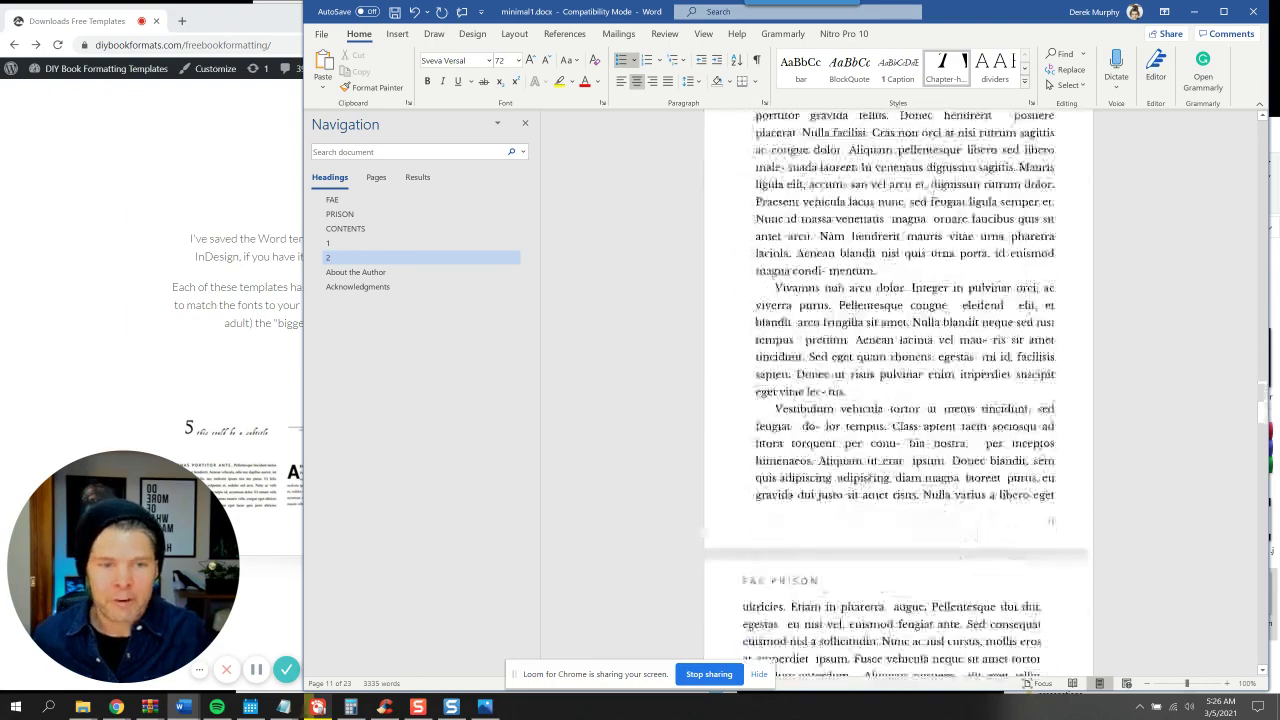
scroll(884, 430, "down", 15)
scroll(884, 430, "up", 3)
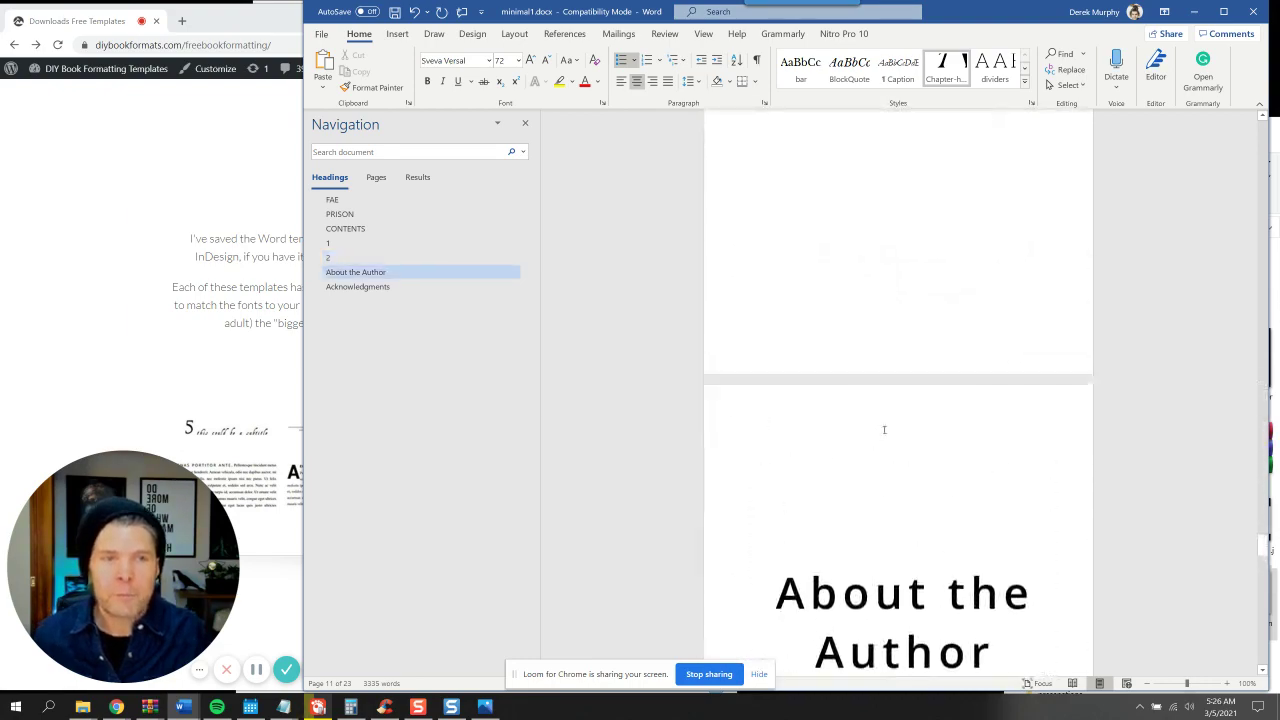
scroll(884, 430, "up", 5)
left_click(875, 456)
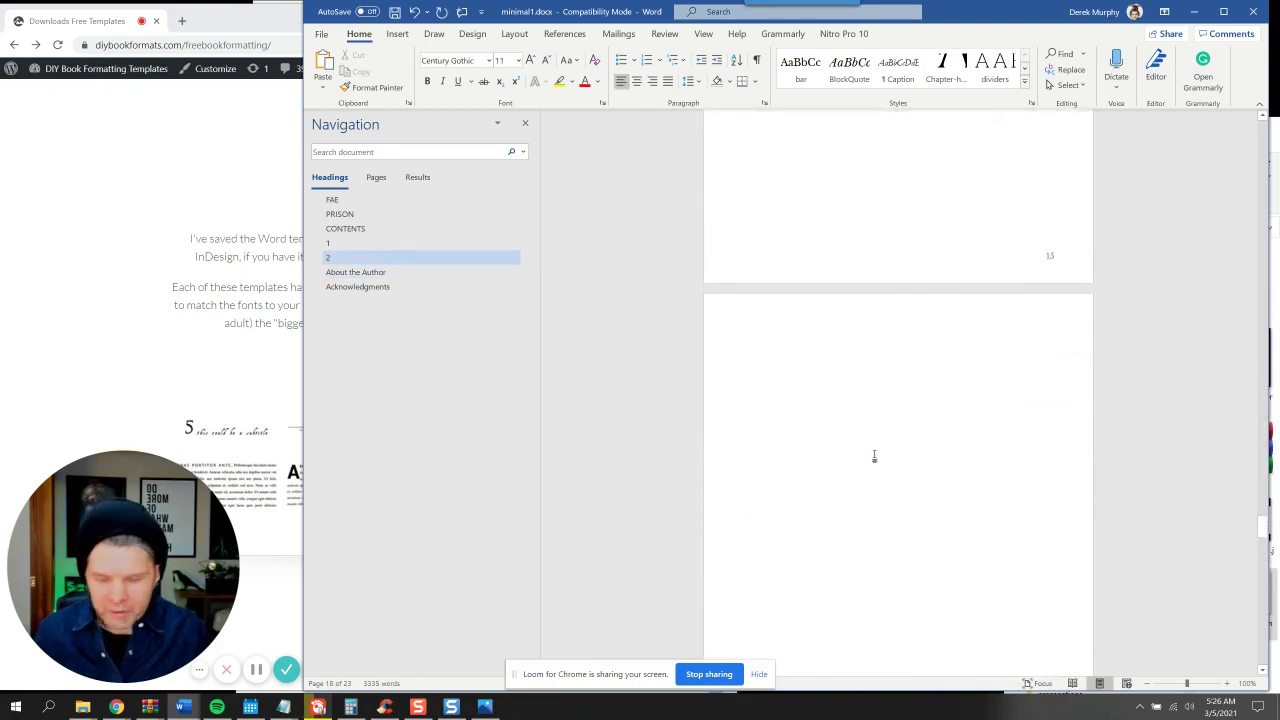
key("ctrl+v")
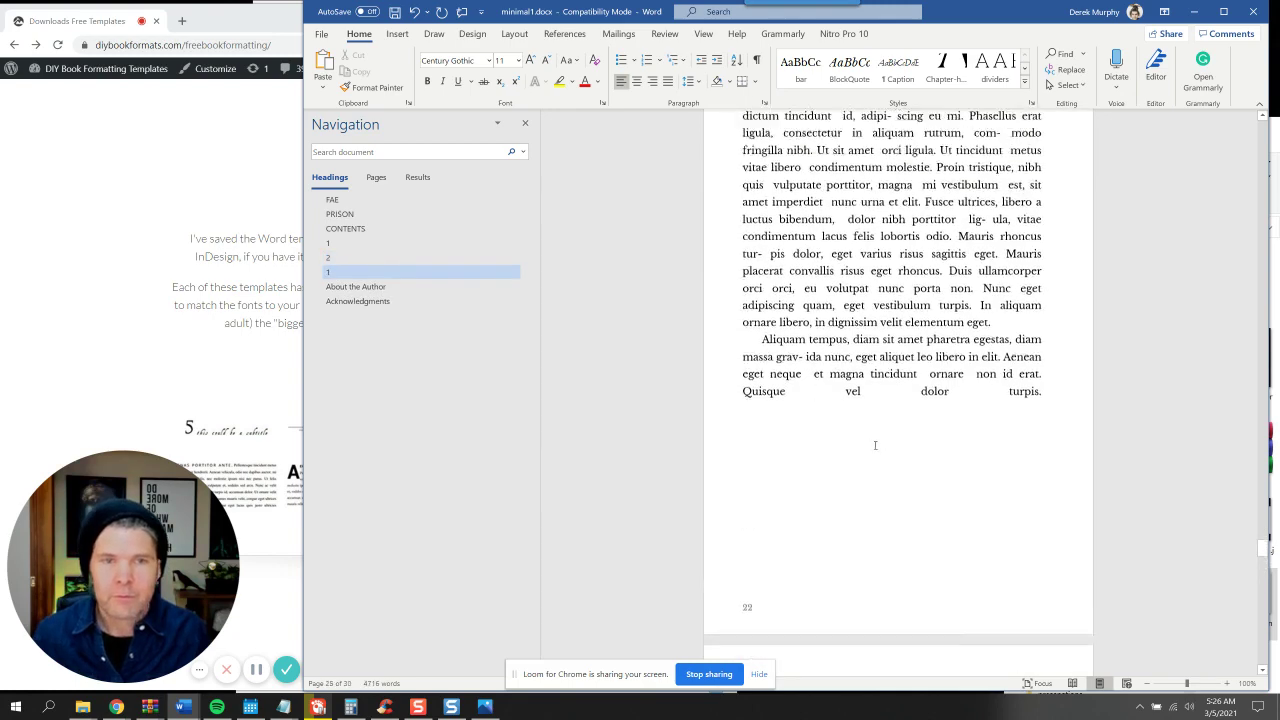
left_click(1051, 463)
key("Tab")
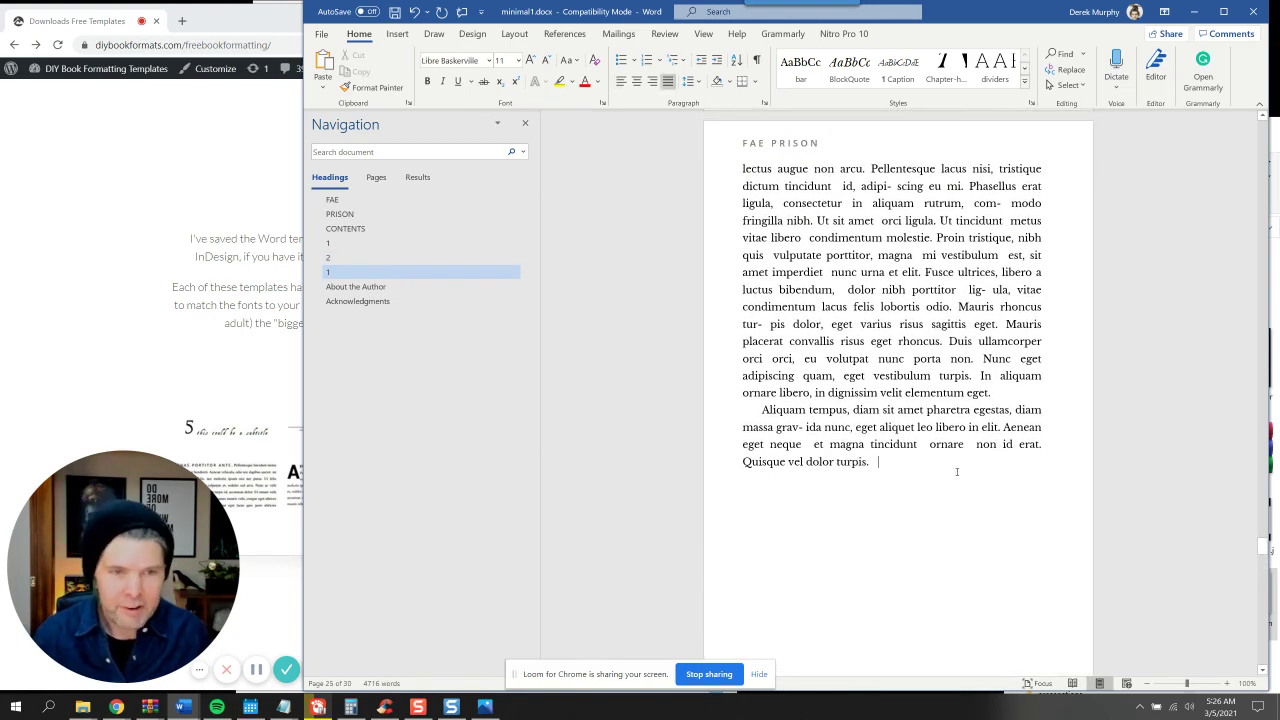
Go to the newly pasted third chapter and renumber its heading as 3
left_click(387, 273)
double_click(841, 292)
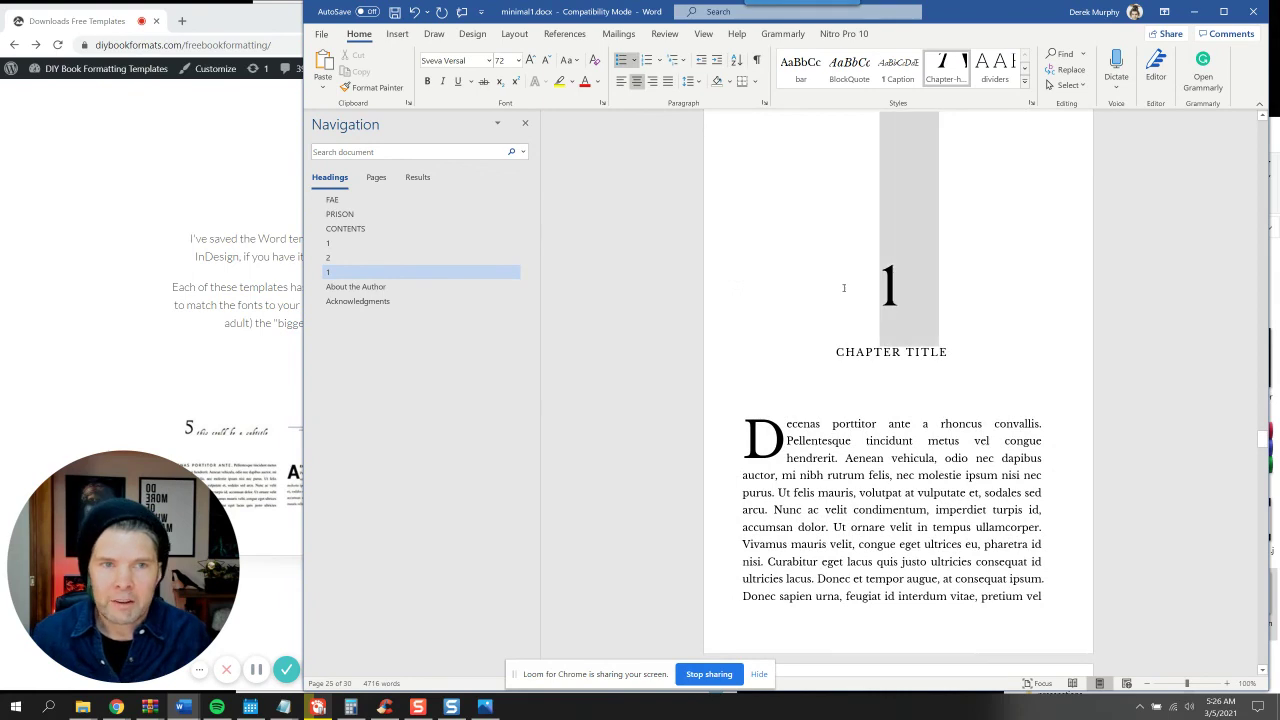
type("3")
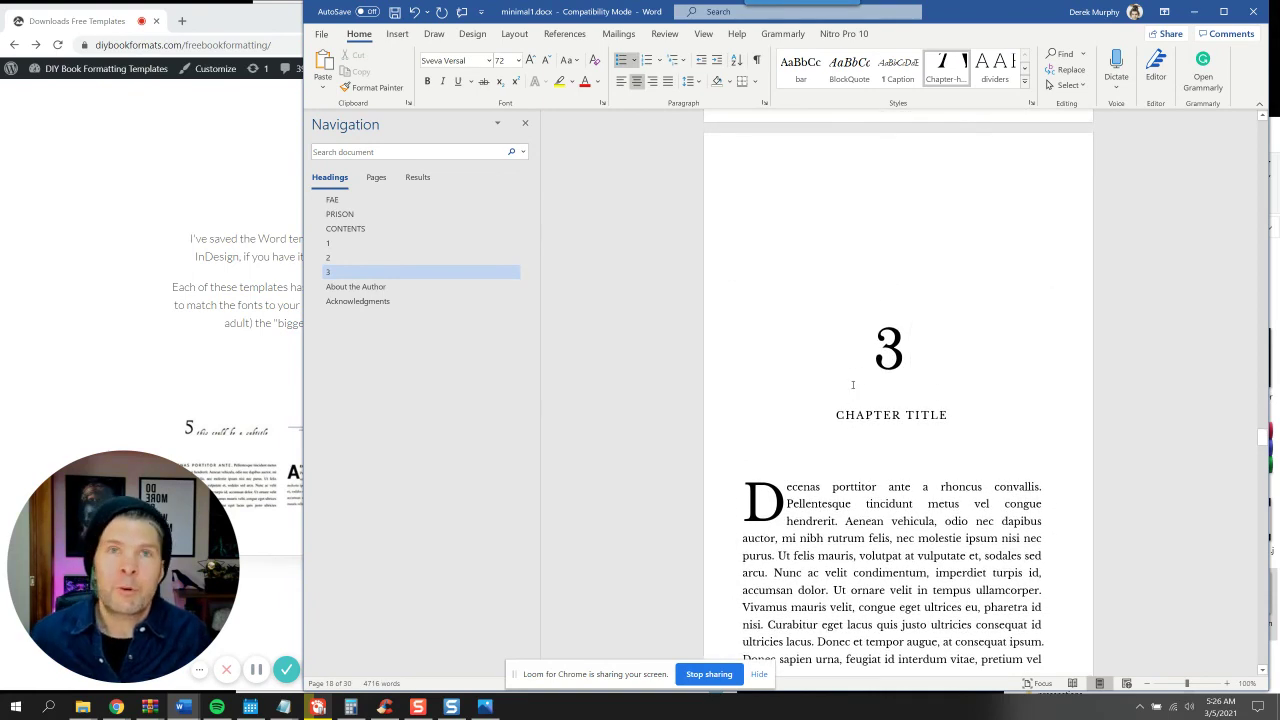
Look over the layout of chapter 3's opening page and the body text that follows it
scroll(853, 385, "down", 6)
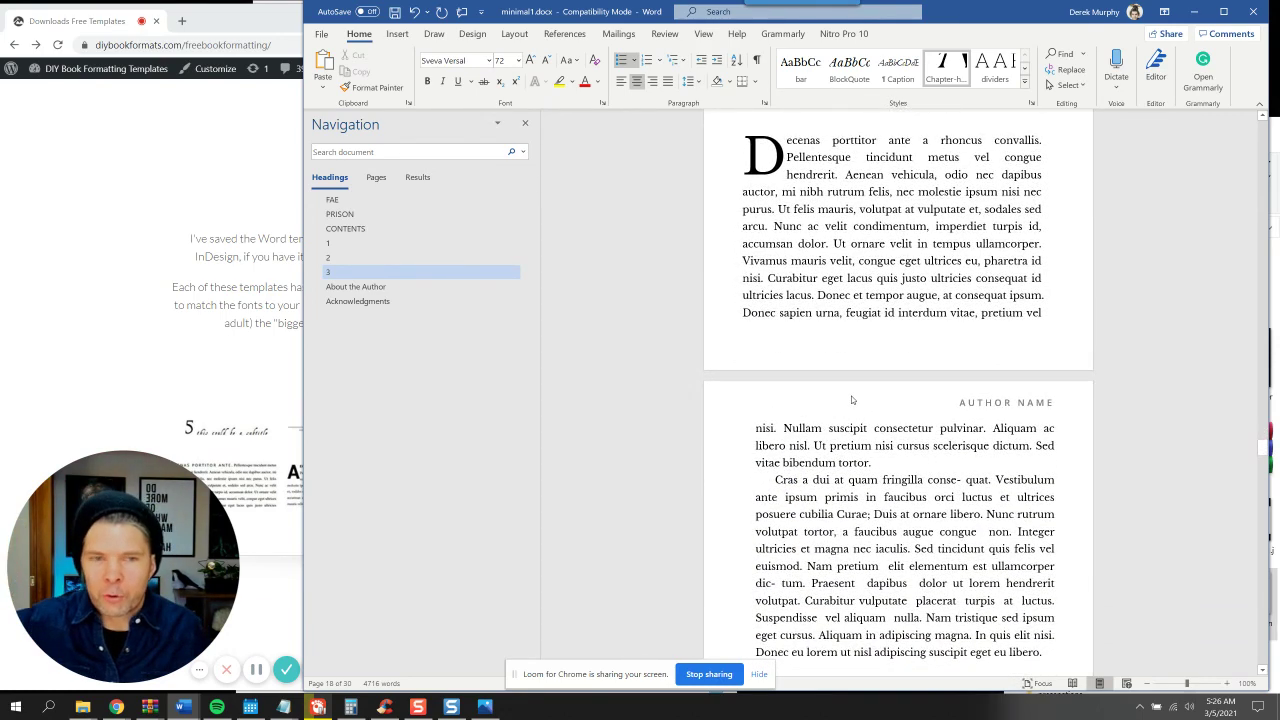
scroll(853, 400, "up", 2)
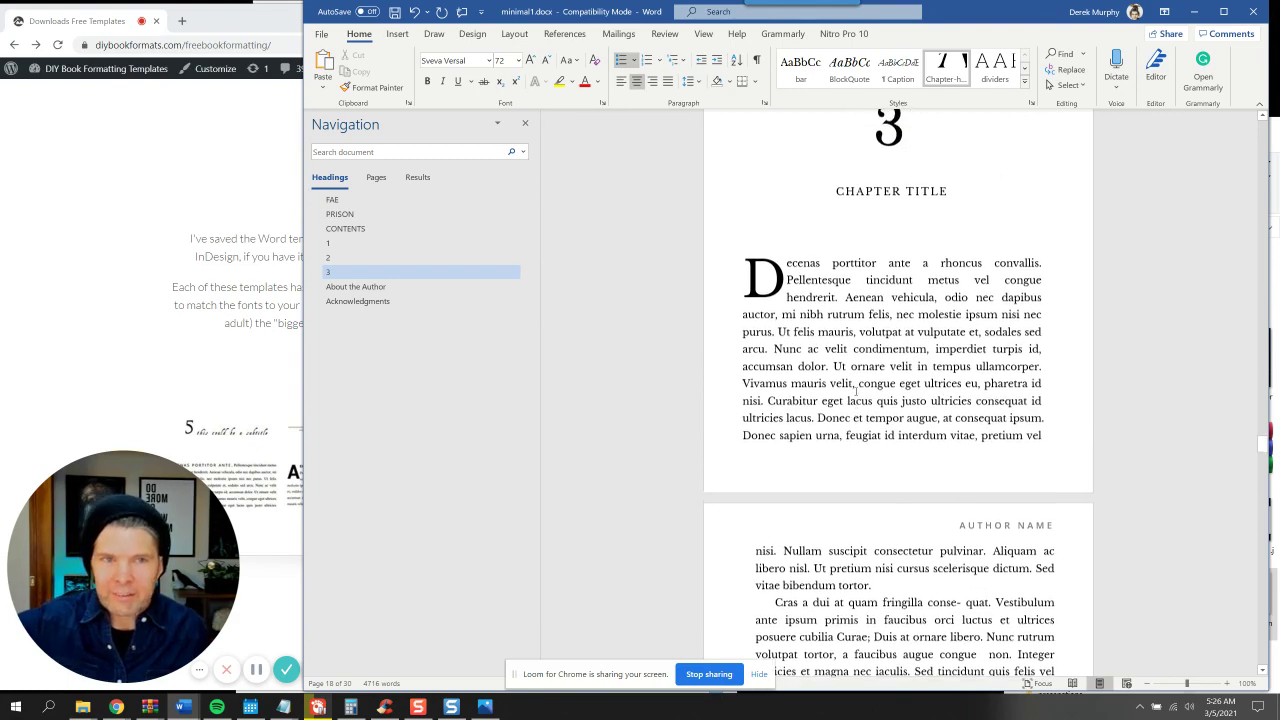
scroll(874, 319, "down", 1)
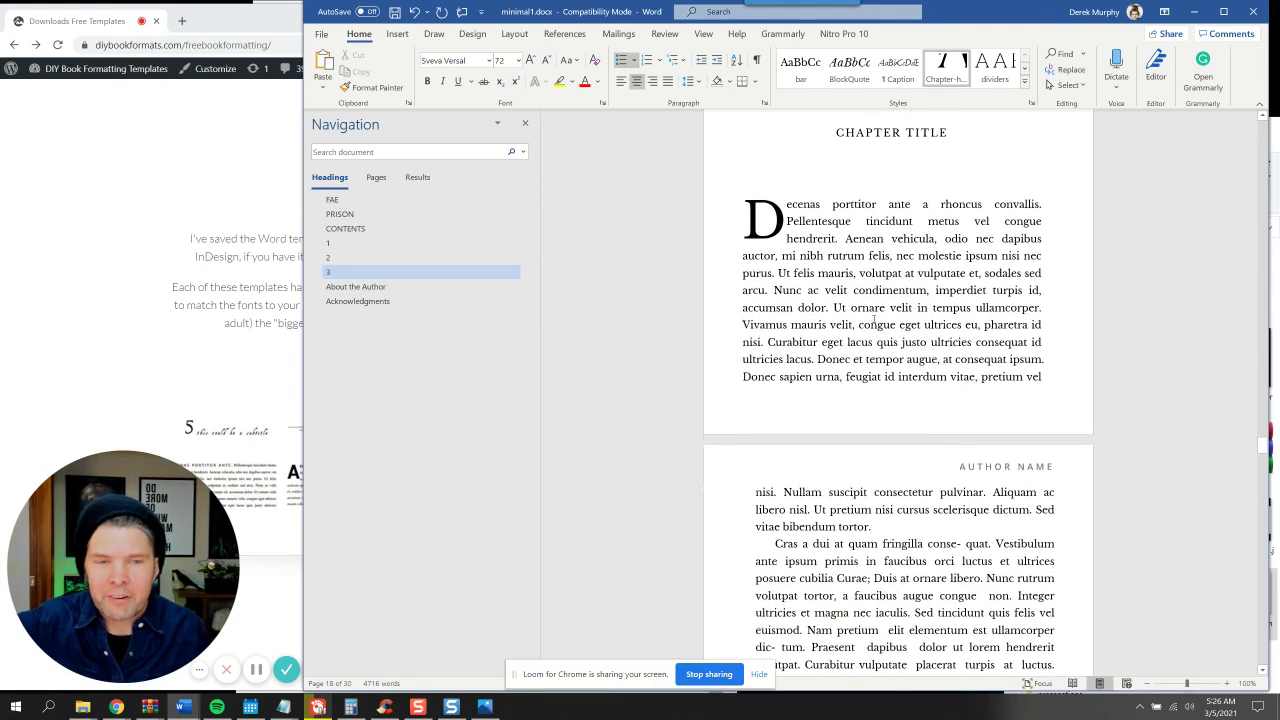
scroll(874, 319, "down", 4)
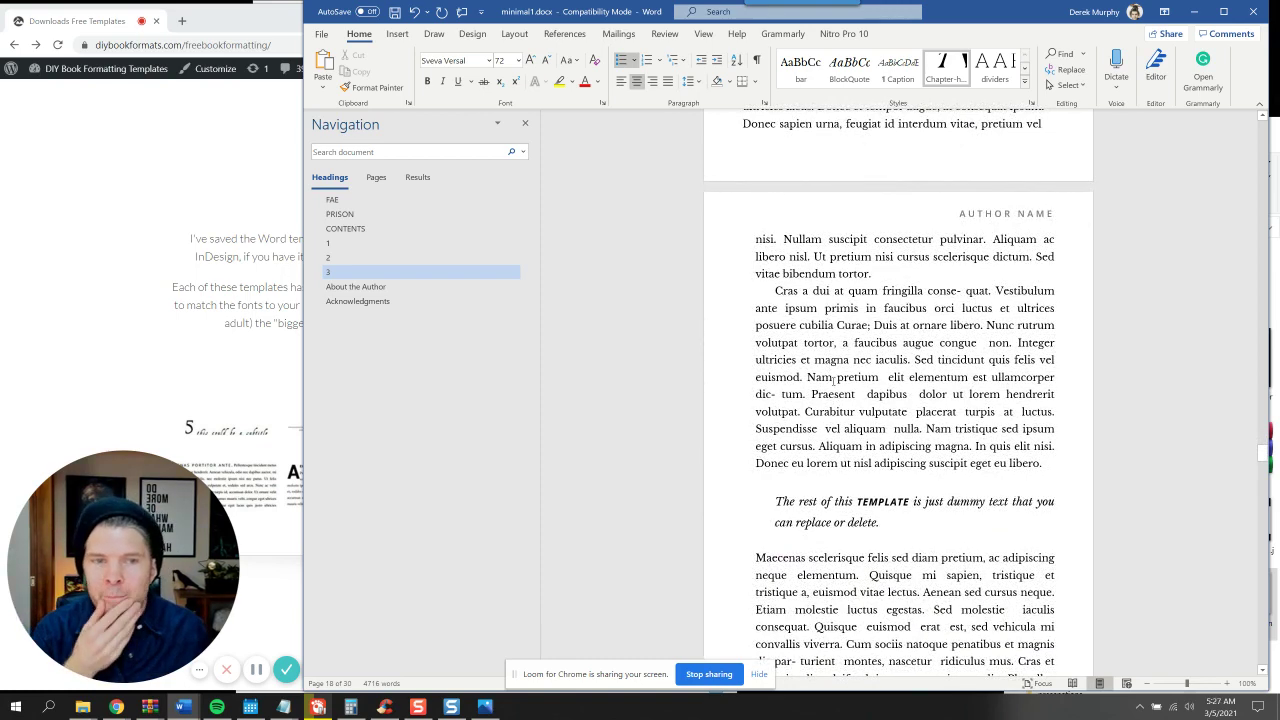
scroll(833, 379, "up", 7)
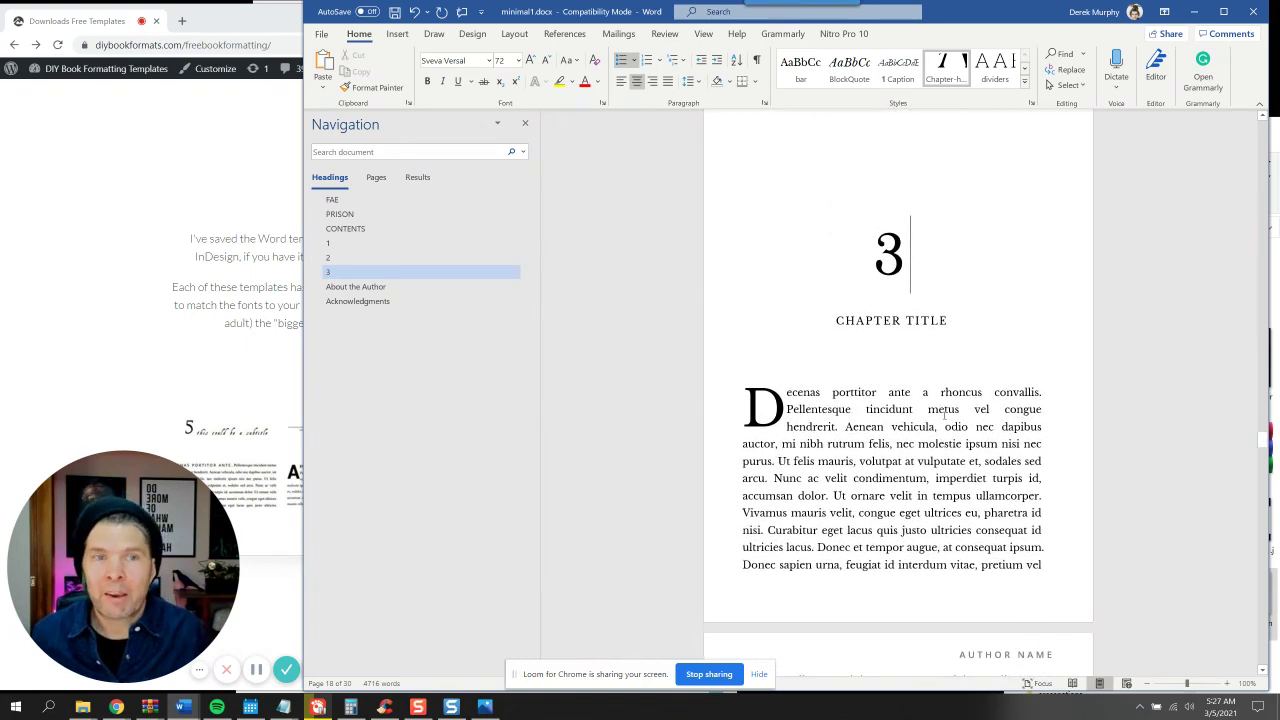
scroll(921, 323, "up", 3)
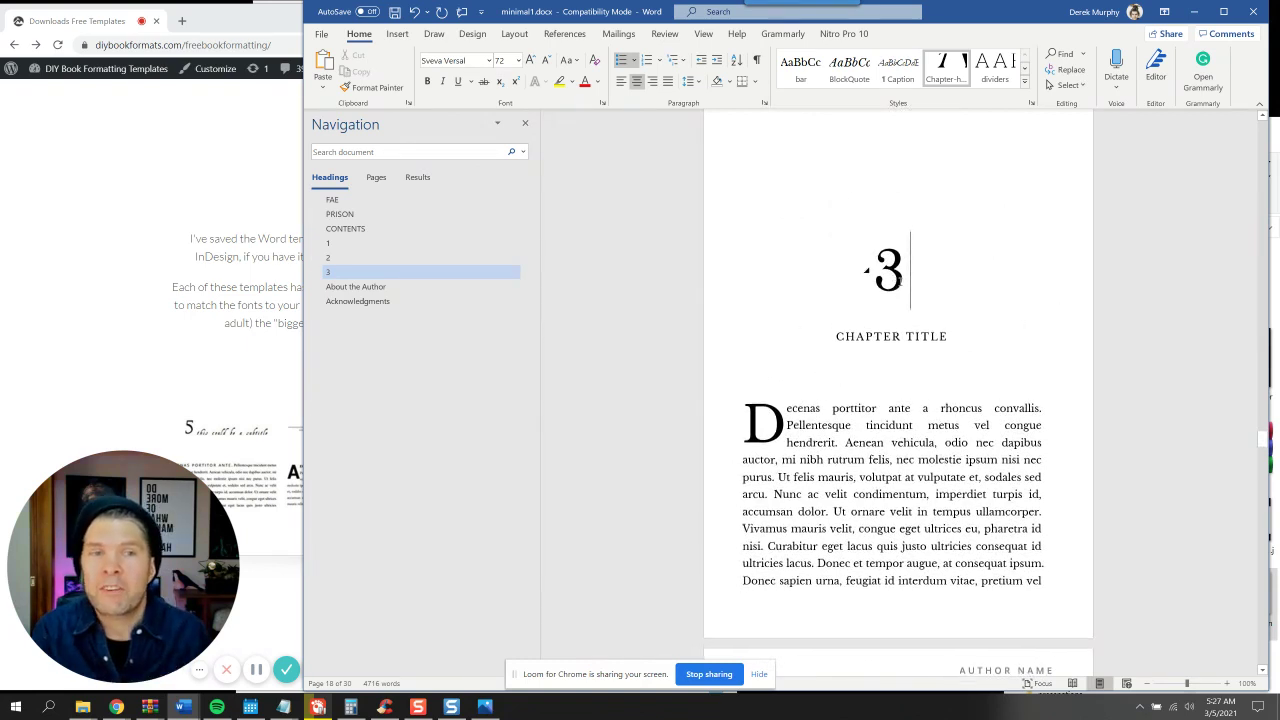
scroll(904, 345, "down", 2)
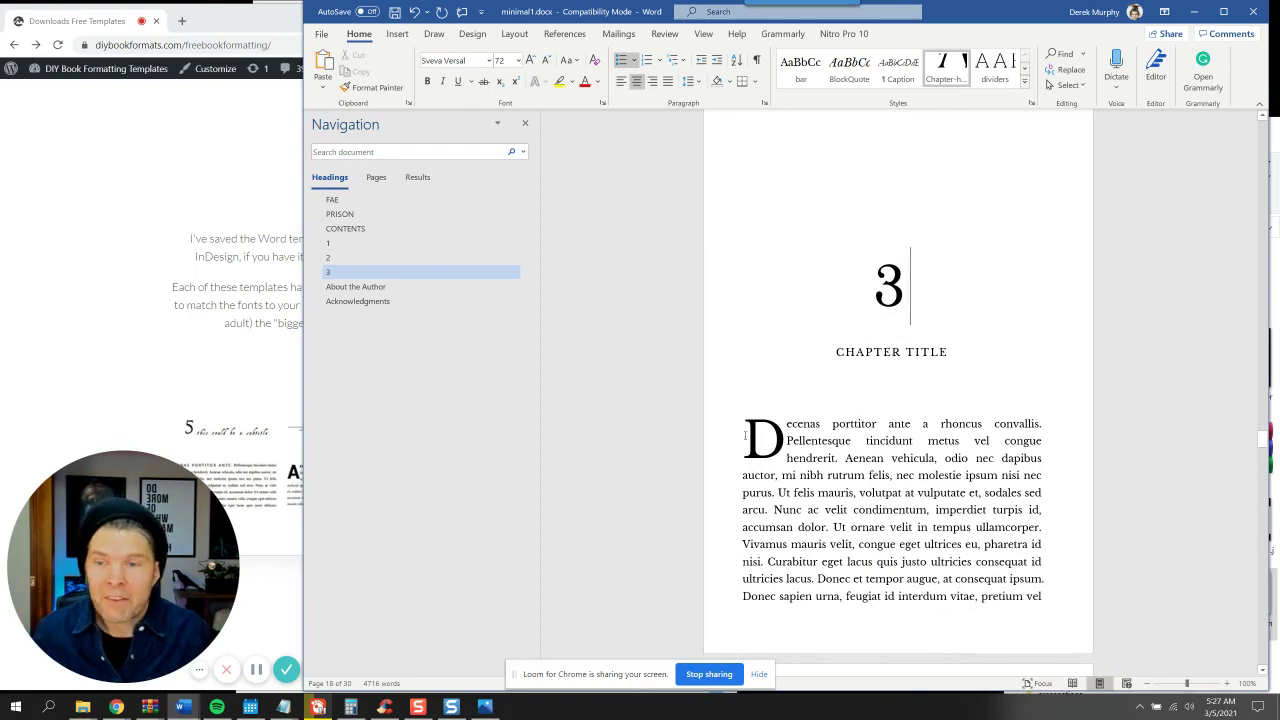
Switch to the Fae Book.2.20.docx manuscript and go to the start of Chapter 1
mouse_move(217, 706)
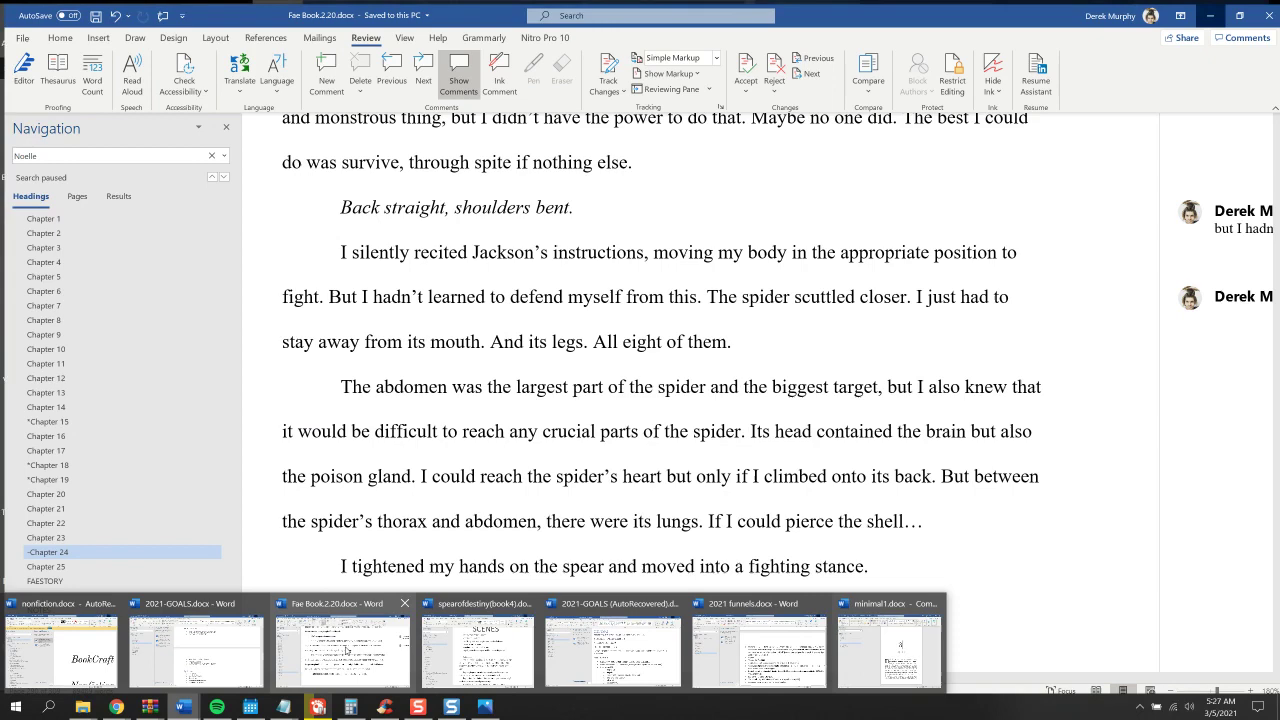
left_click(347, 651)
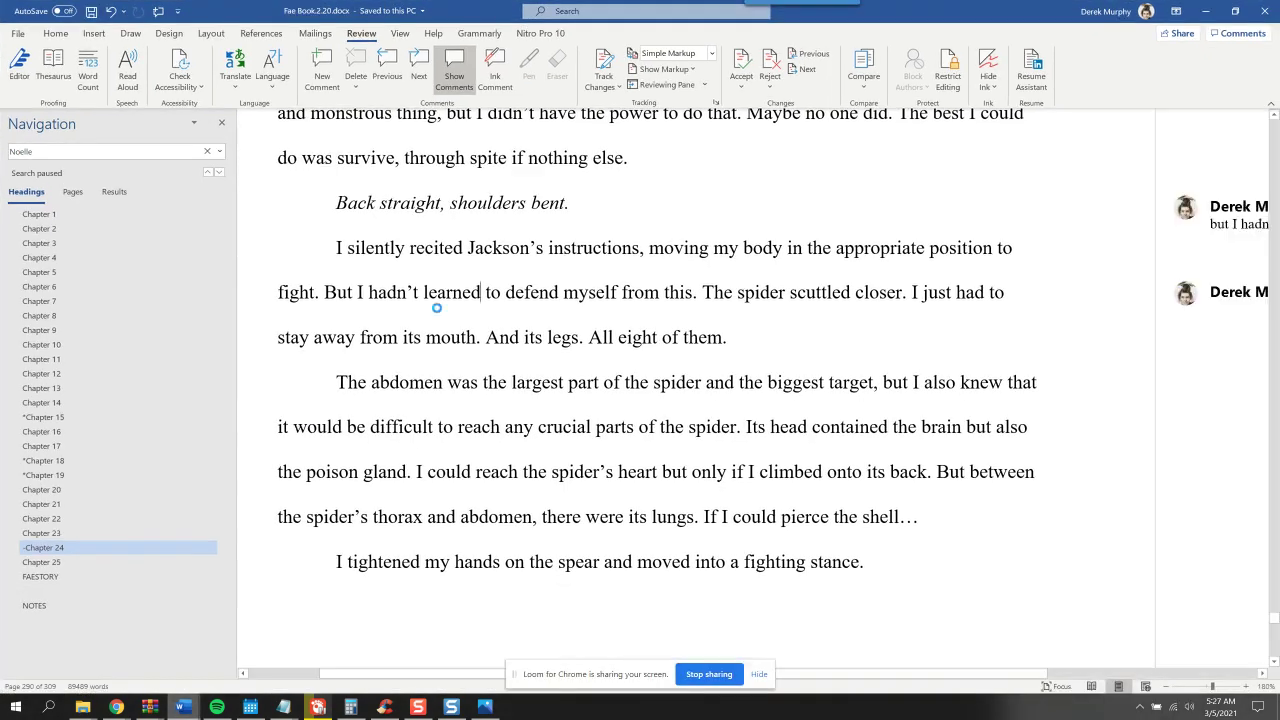
left_click(101, 218)
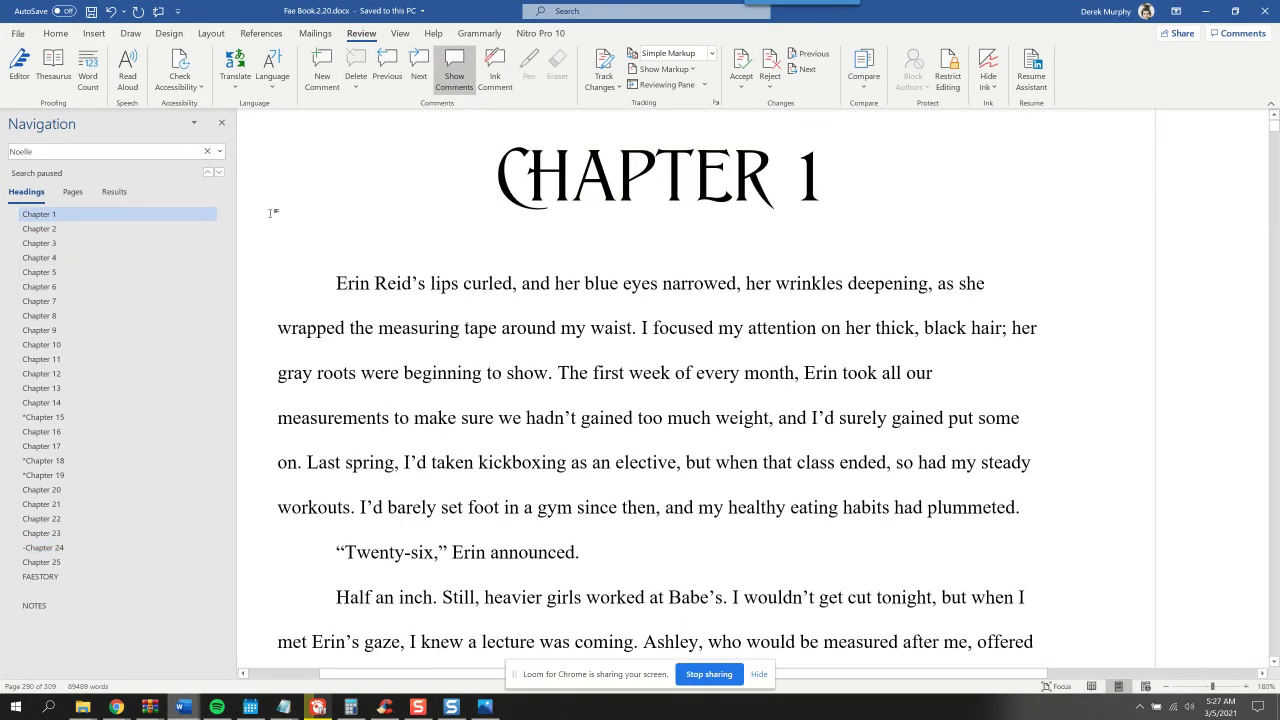
left_click(18, 33)
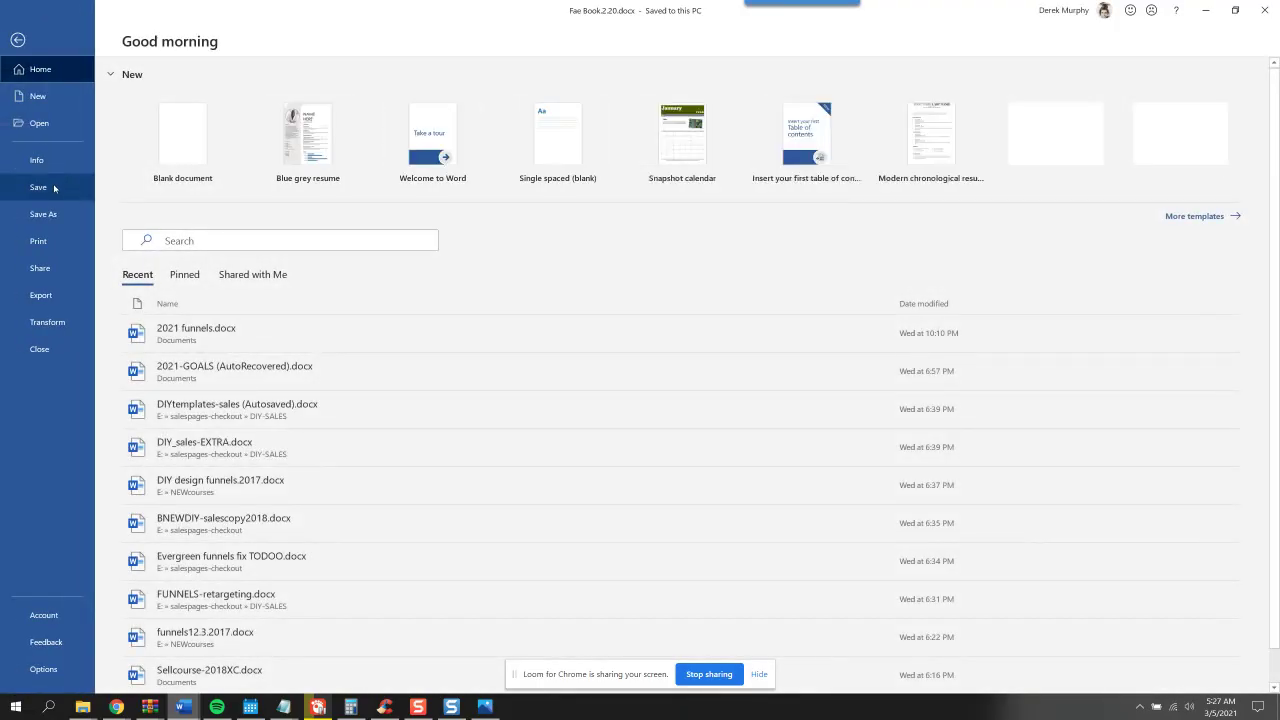
key("Escape")
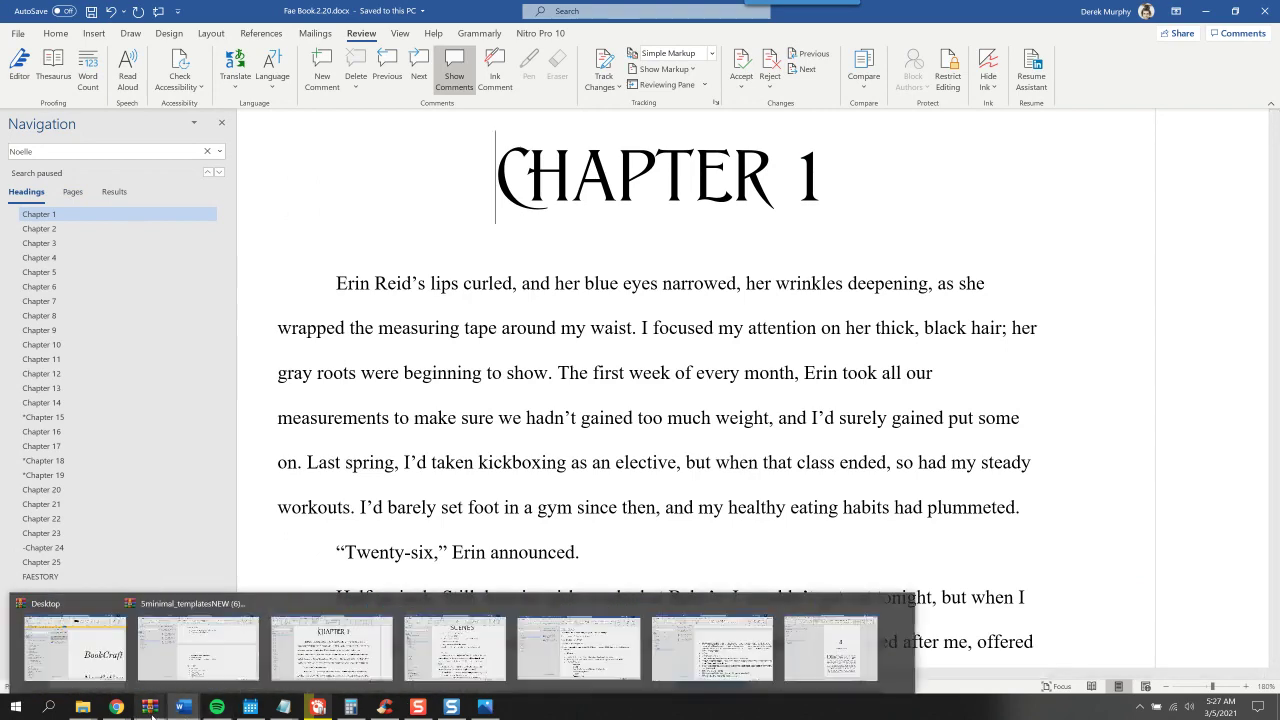
mouse_move(116, 707)
left_click(210, 632)
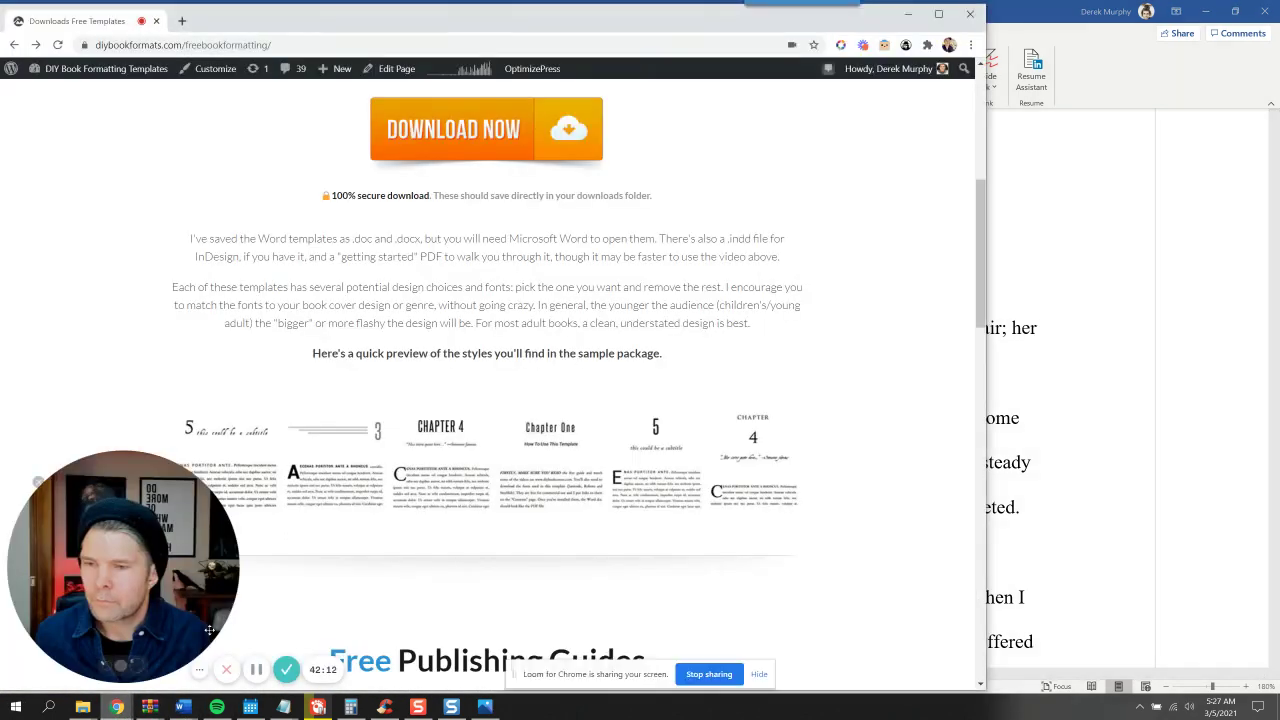
left_click(256, 669)
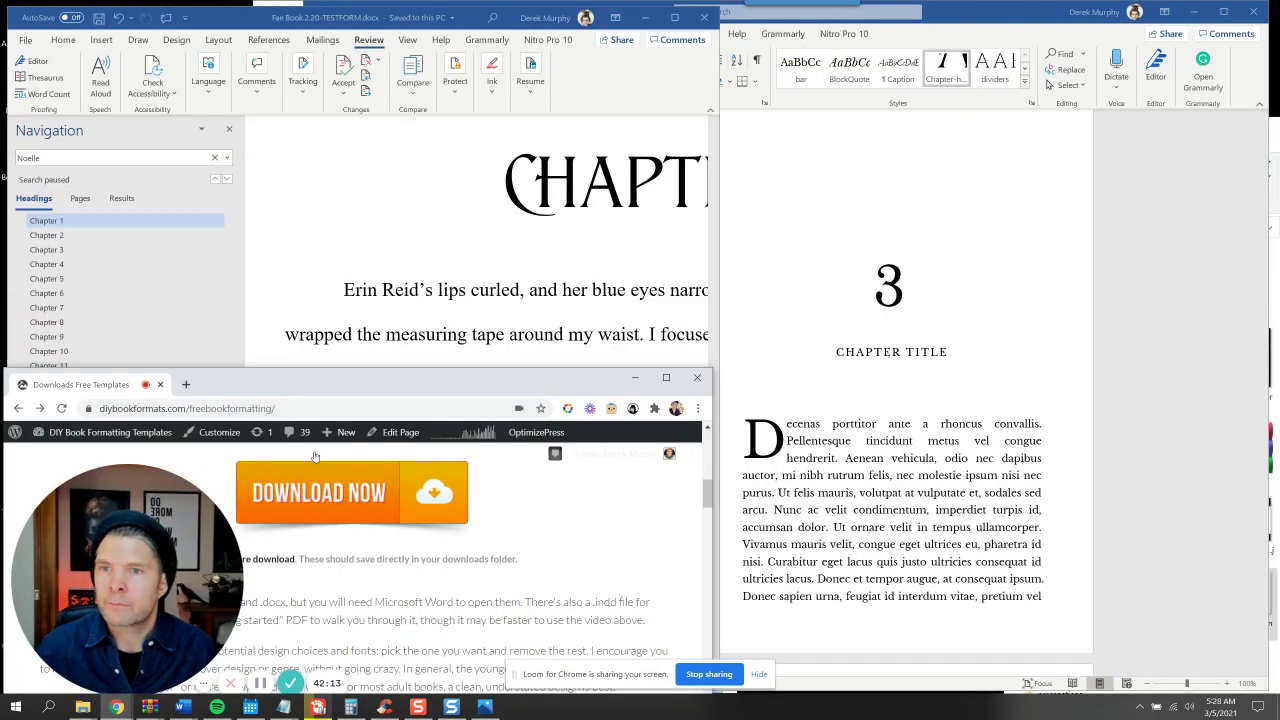
Select most of Chapter 1's opening paragraph in Fae Book.2.20-TESTFORM.docx, then return to the minimal1.docx template
left_click(368, 322)
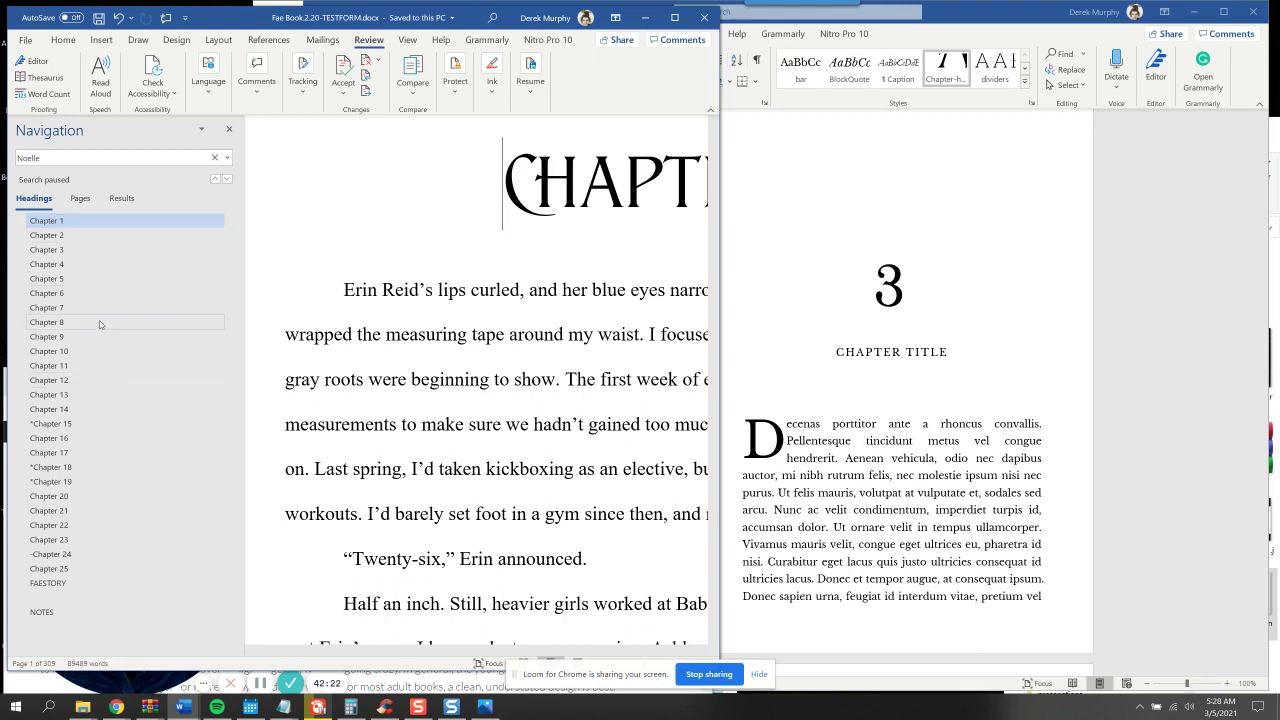
left_click(337, 292)
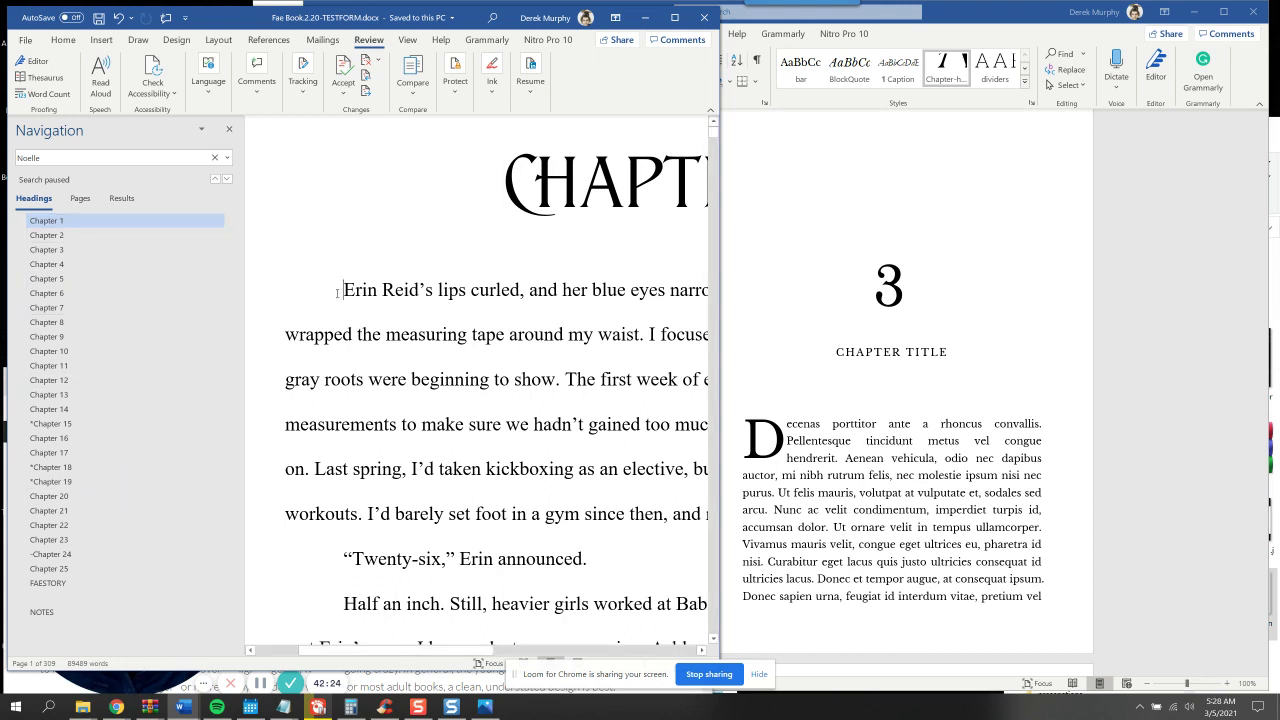
left_click_drag(305, 291, 612, 497)
scroll(433, 342, "up", 3)
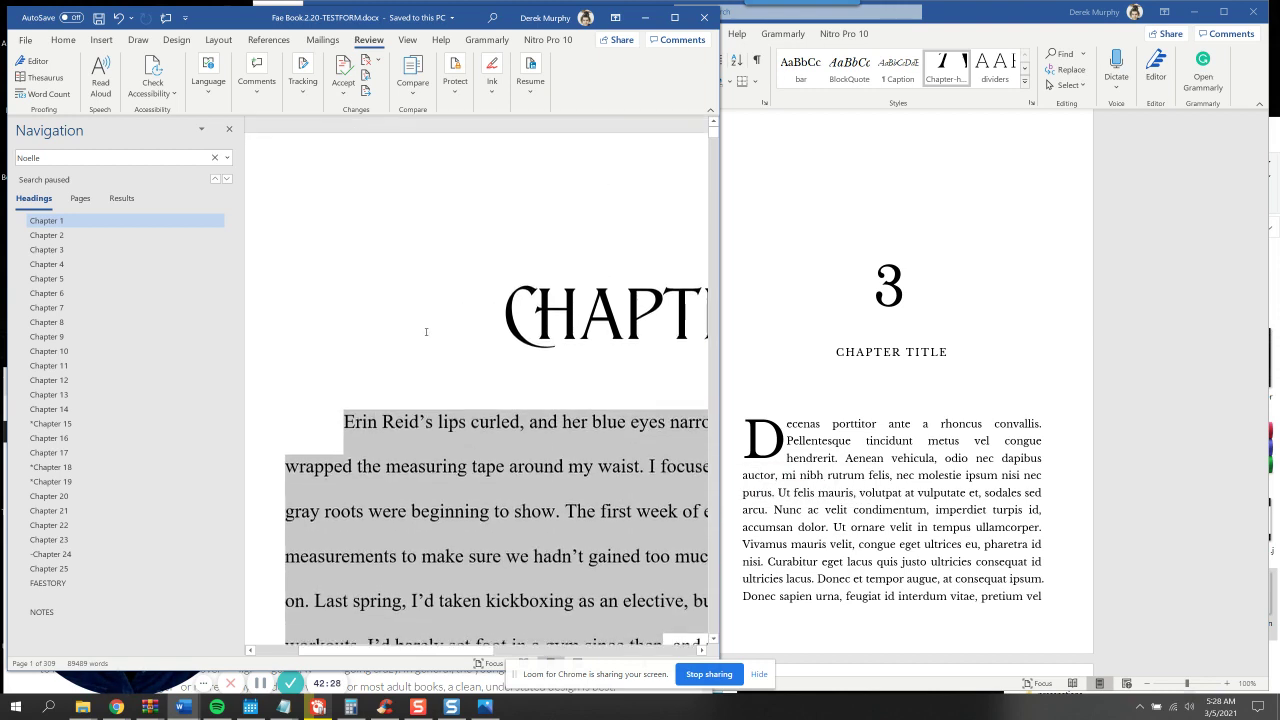
scroll(443, 400, "down", 3)
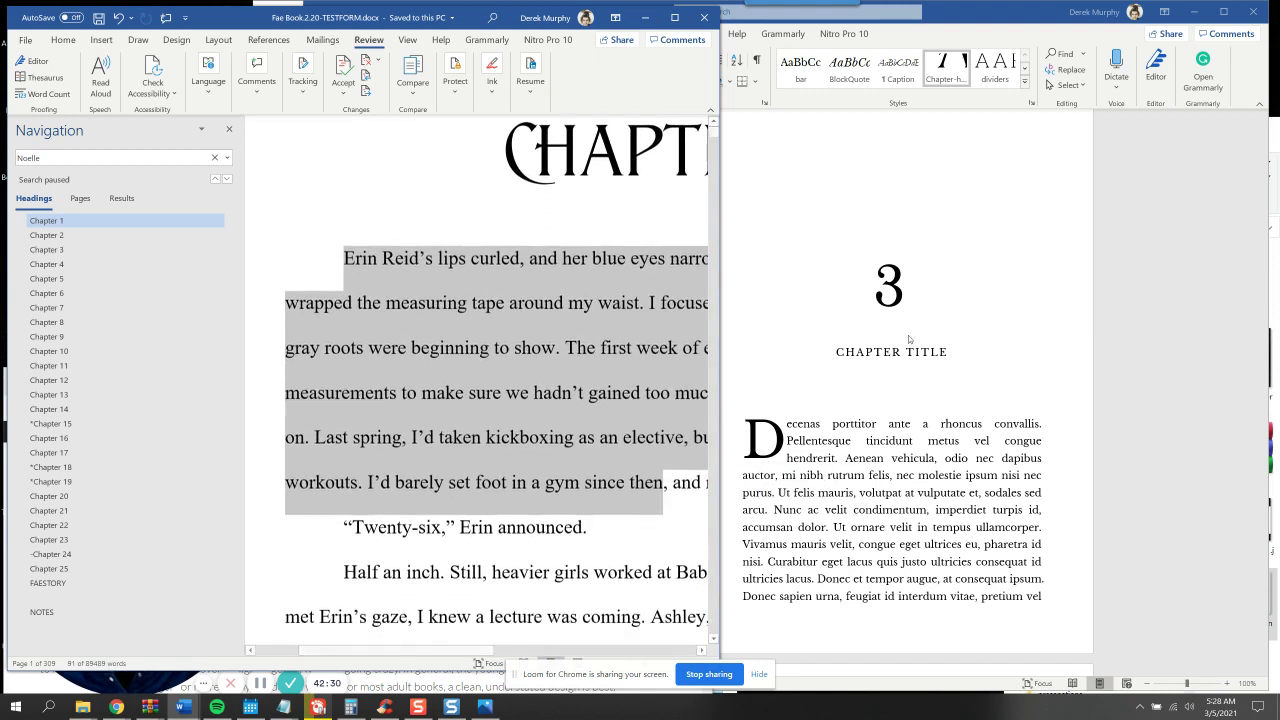
left_click(726, 274)
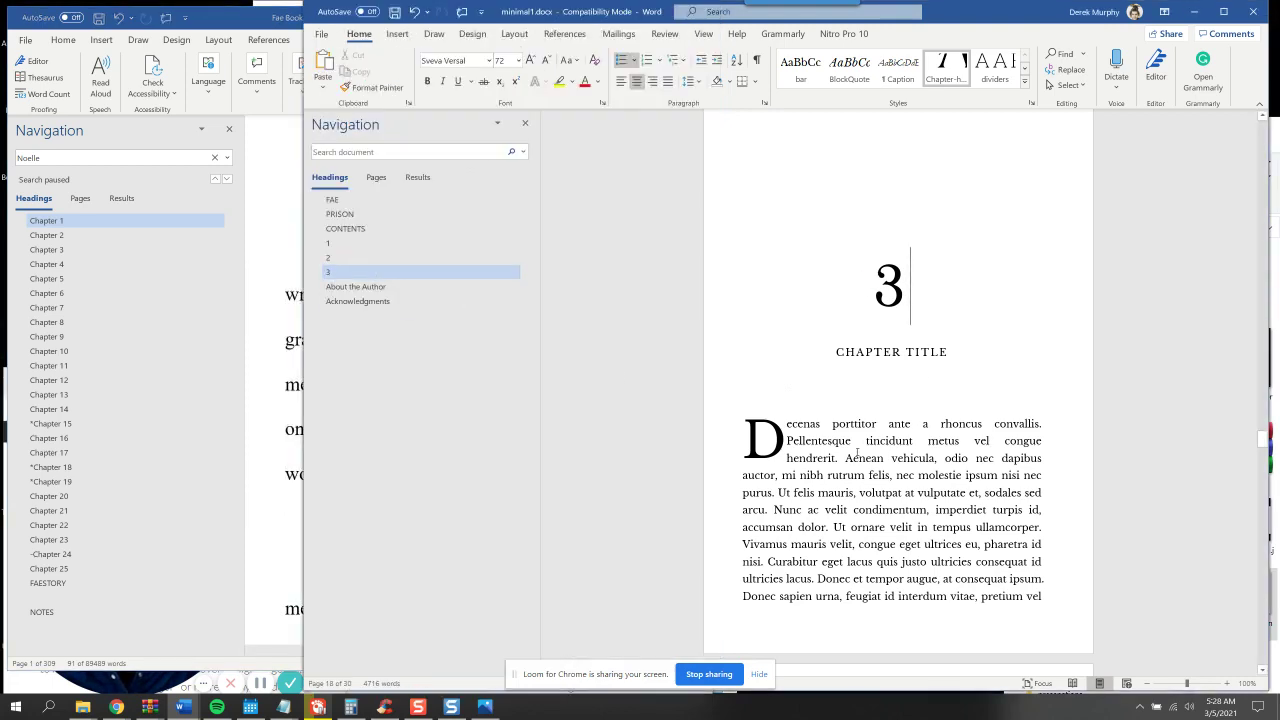
In the Fae Book.2.20-TESTFORM.docx manuscript, select and copy Chapters 4 through 6, then return to the minimal1.docx template
left_click(60, 268)
left_click(60, 265)
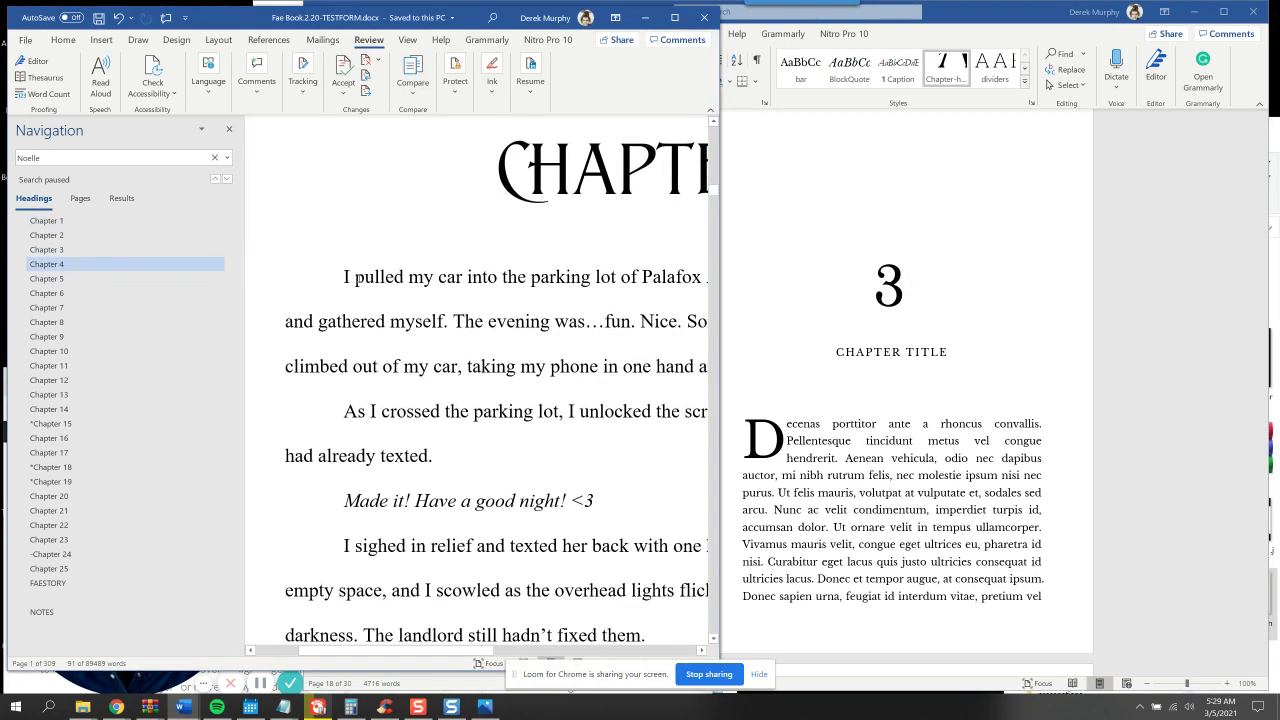
left_click_drag(393, 180, 485, 681)
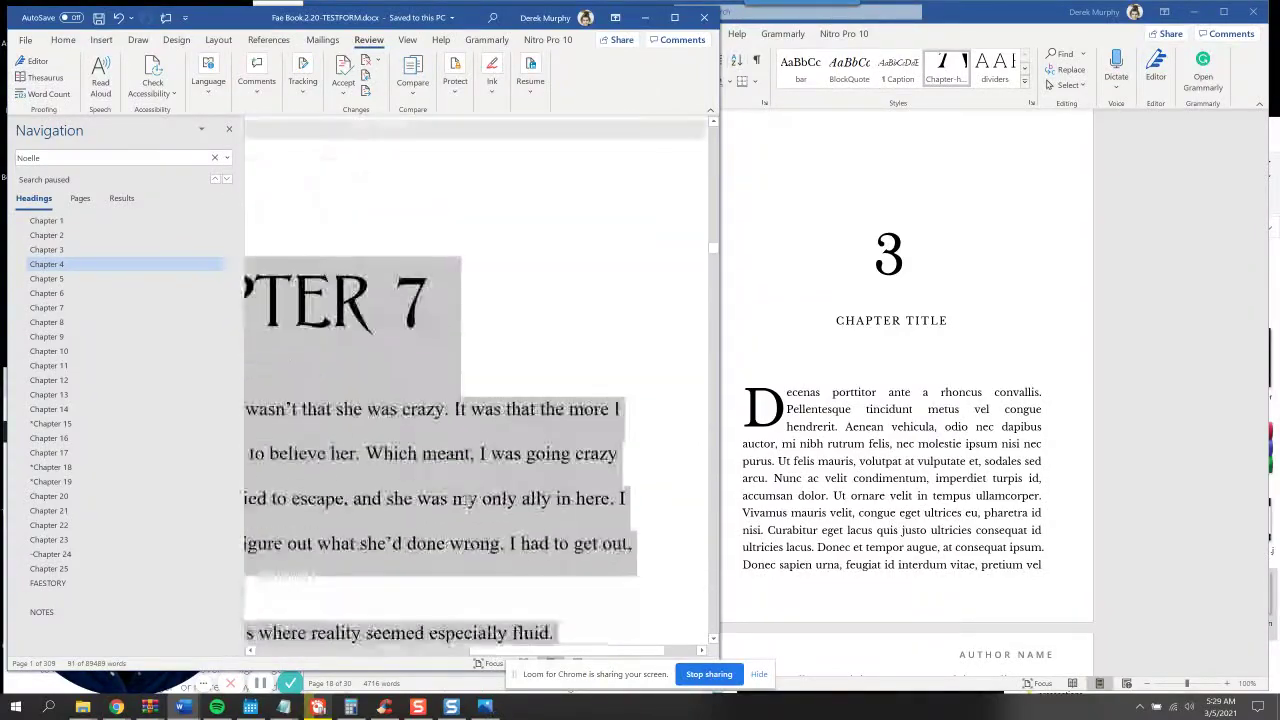
left_click_drag(466, 503, 453, 263)
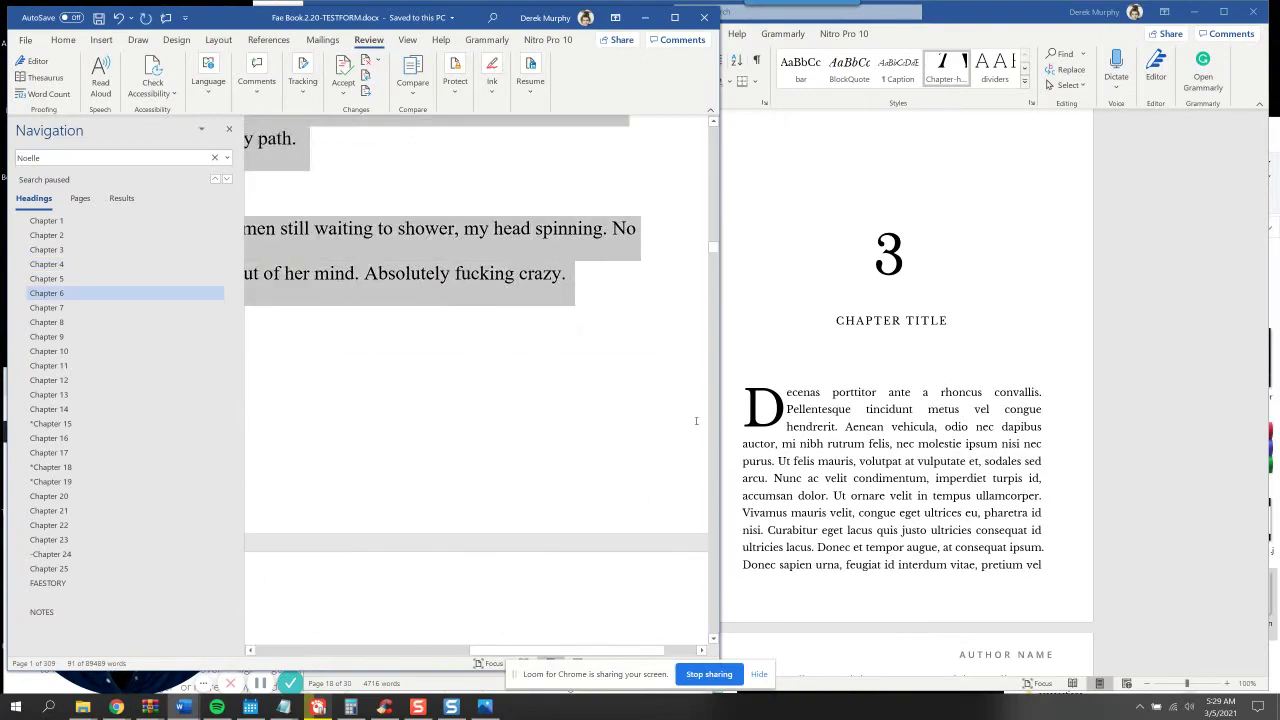
left_click(884, 519)
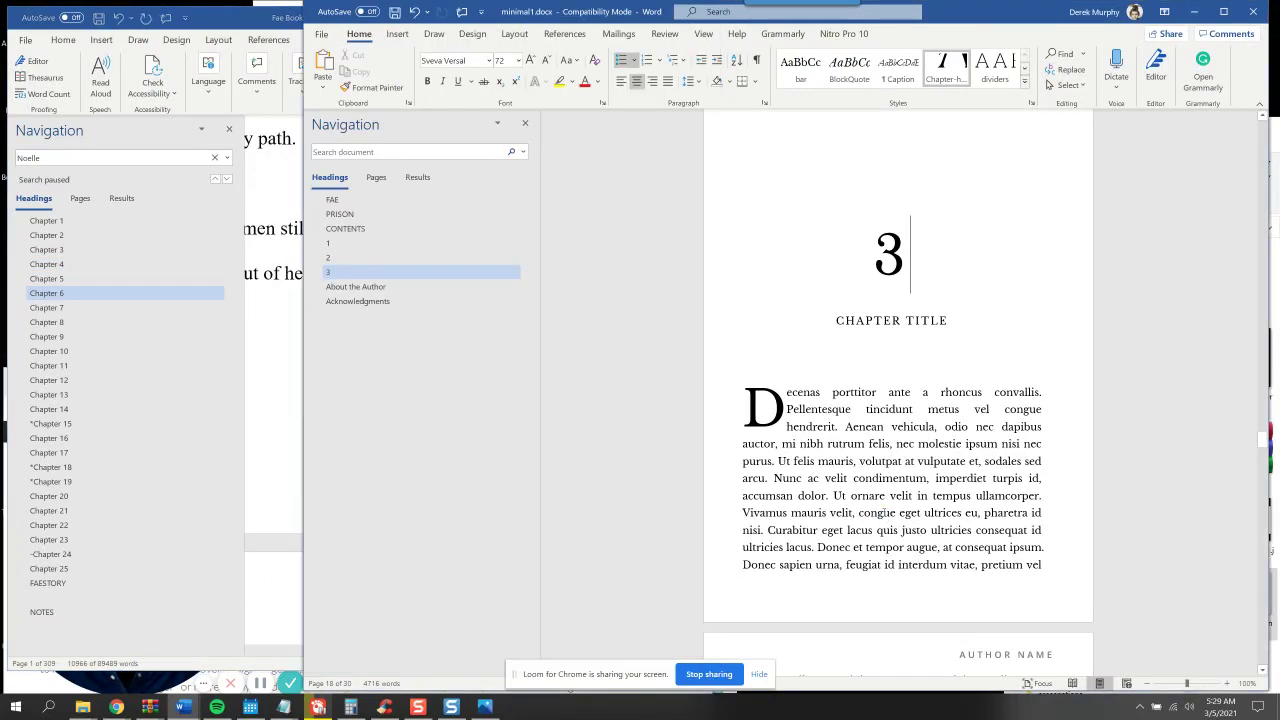
Paste the copied Chapters 4 to 6 onto the blank page after the end of chapter 3
left_click(438, 272)
scroll(868, 406, "down", 20)
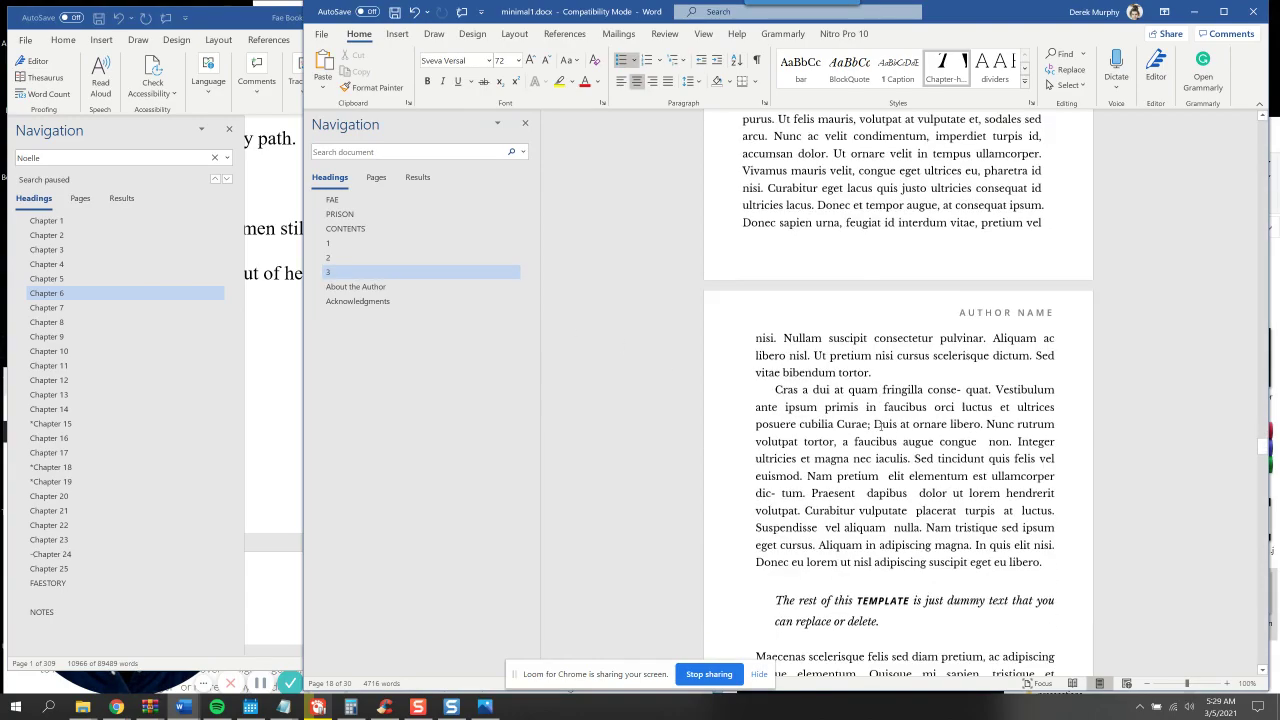
scroll(839, 436, "down", 10)
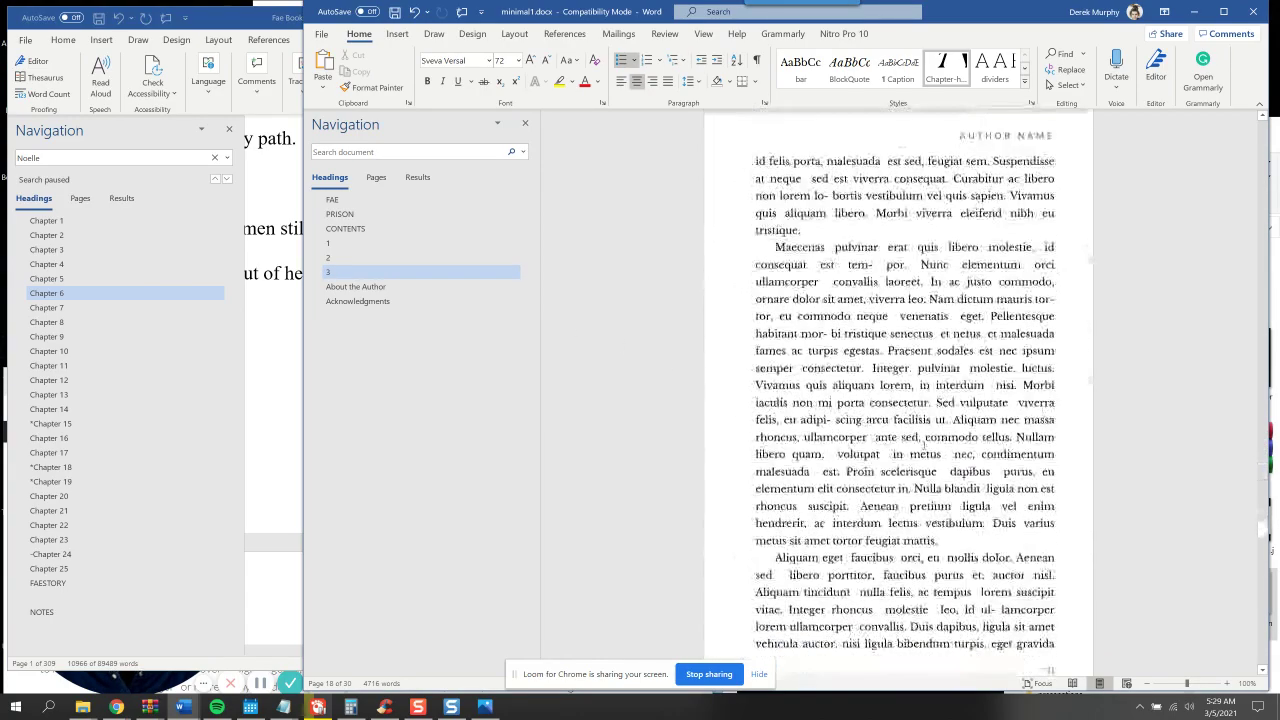
scroll(839, 436, "up", 1)
left_click(836, 417)
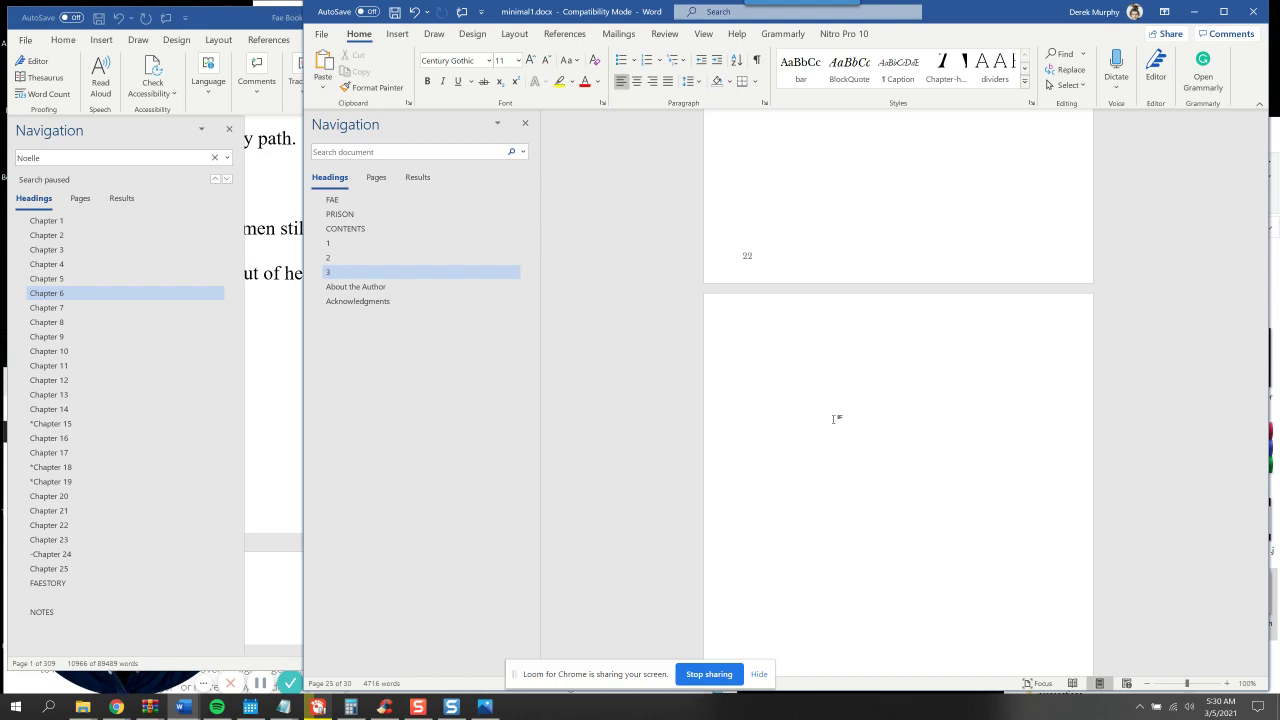
key("ctrl+v")
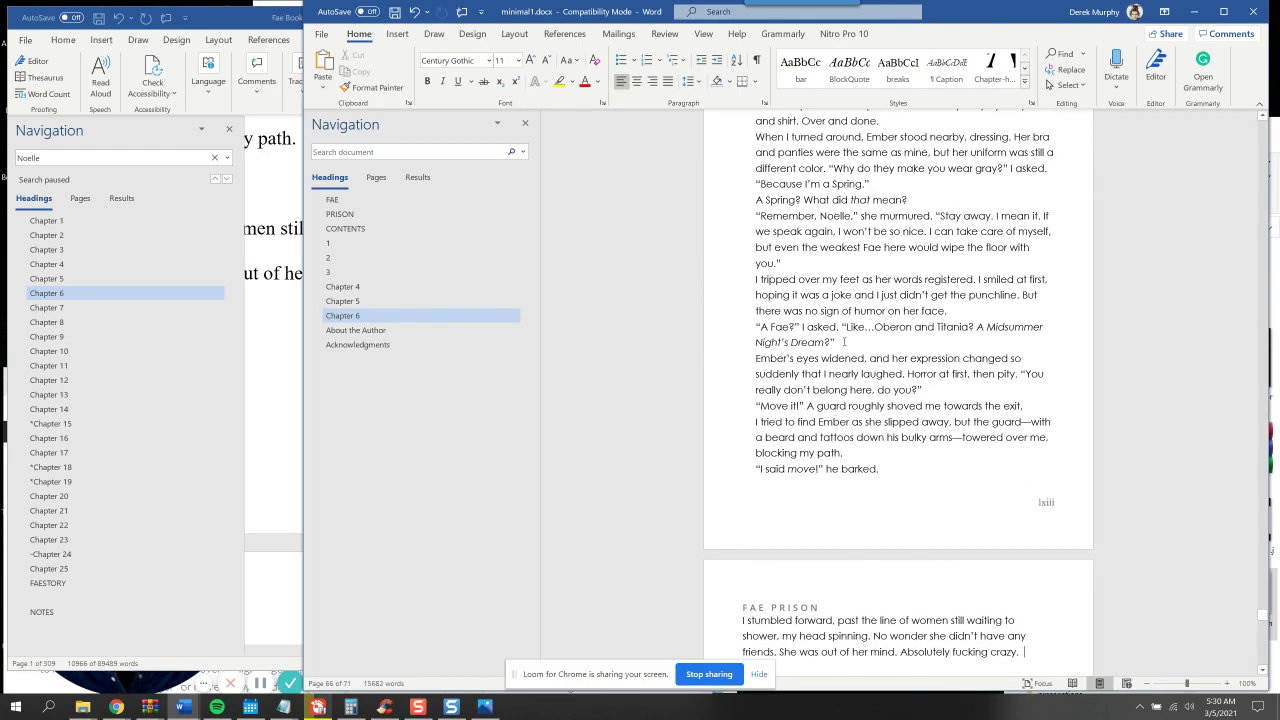
Replace the pasted Chapter 4 heading with a copy of chapter 3's styled number and chapter title lines
scroll(843, 341, "up", 10)
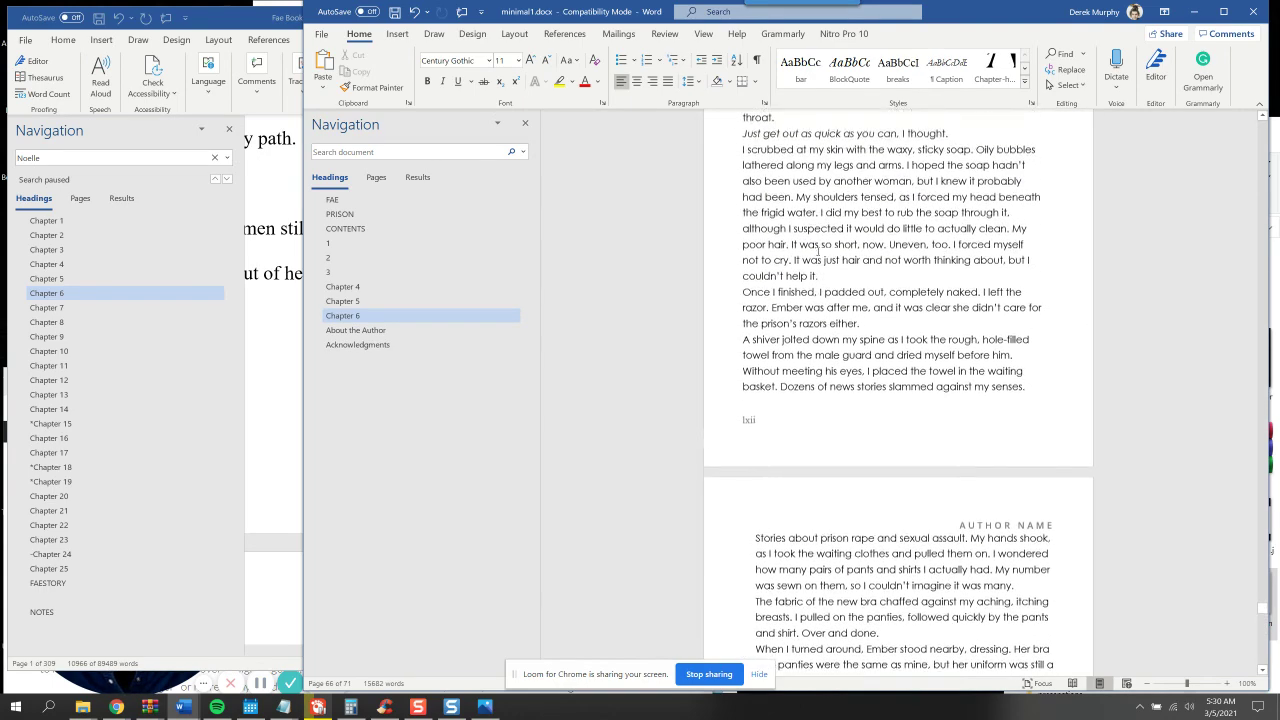
scroll(818, 250, "up", 10)
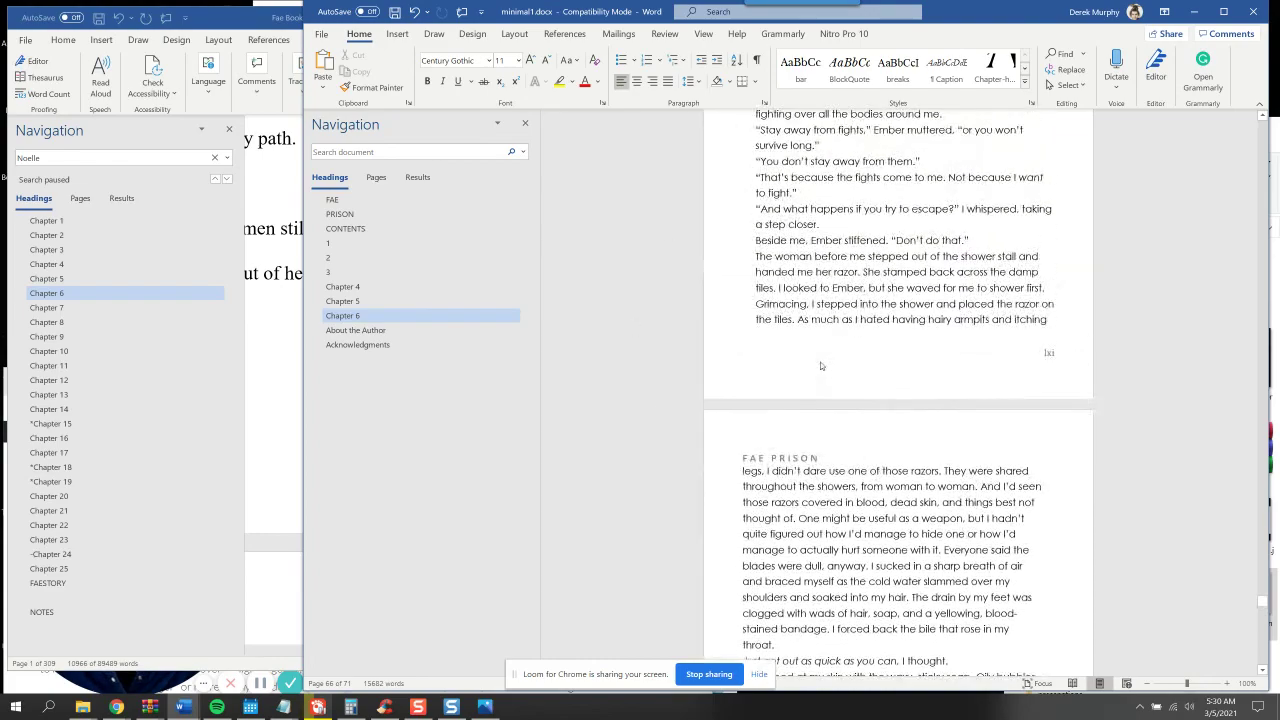
scroll(821, 366, "up", 20)
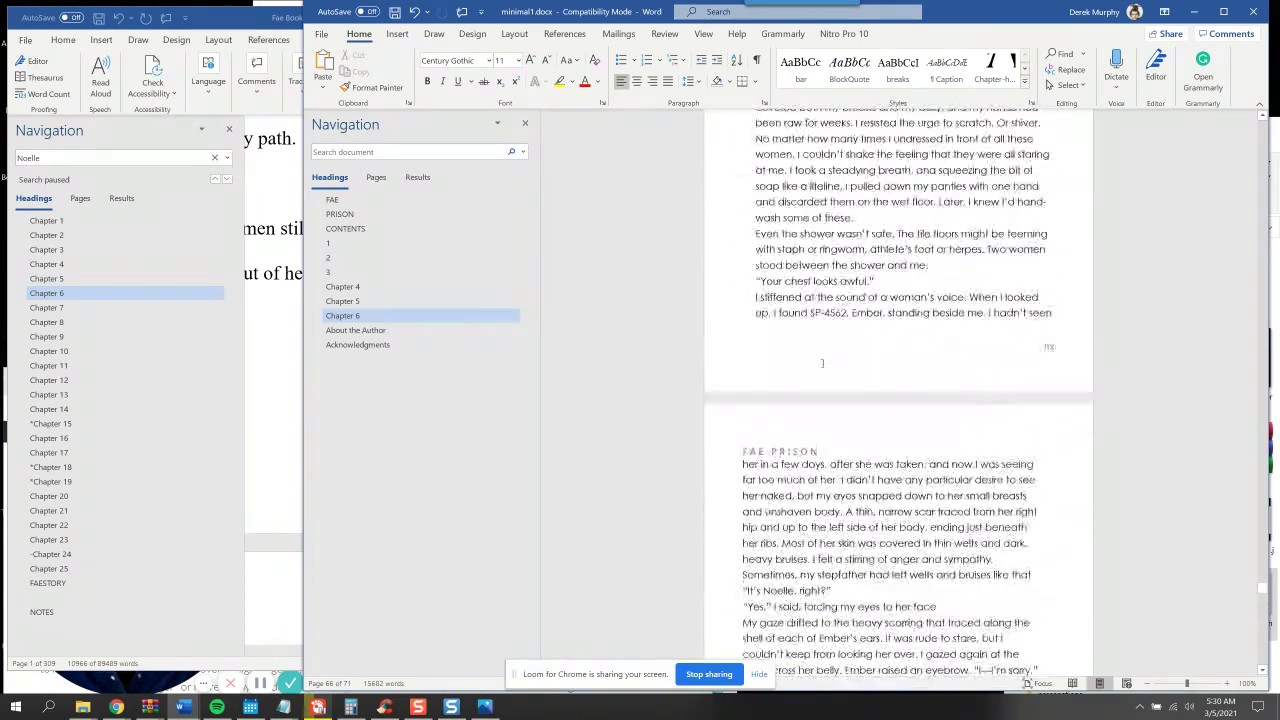
scroll(822, 363, "up", 10)
left_click(345, 287)
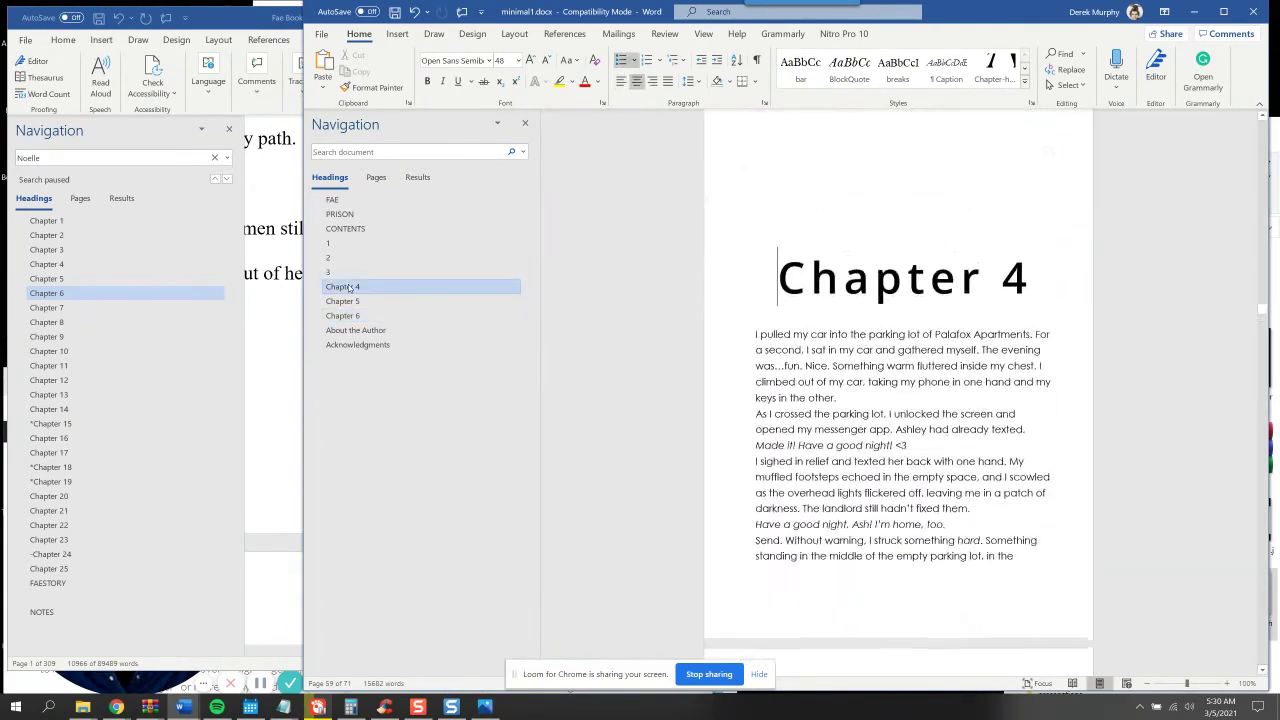
scroll(746, 263, "up", 3)
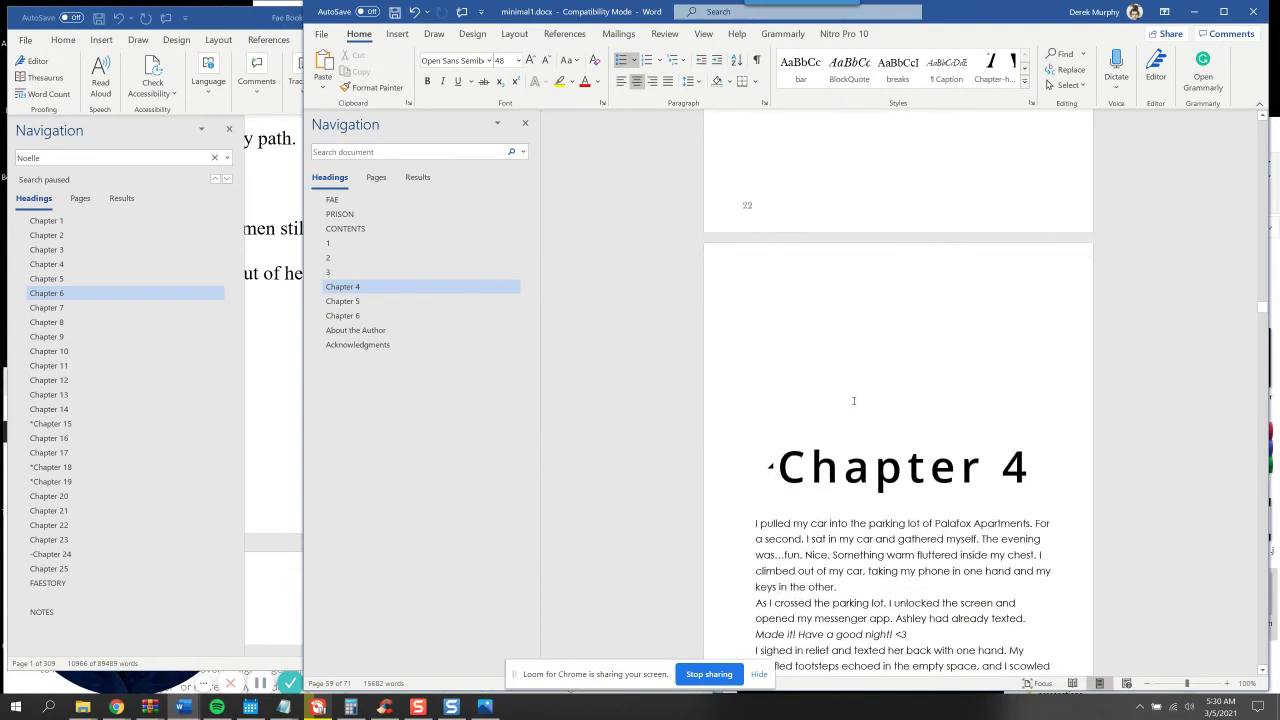
left_click(360, 271)
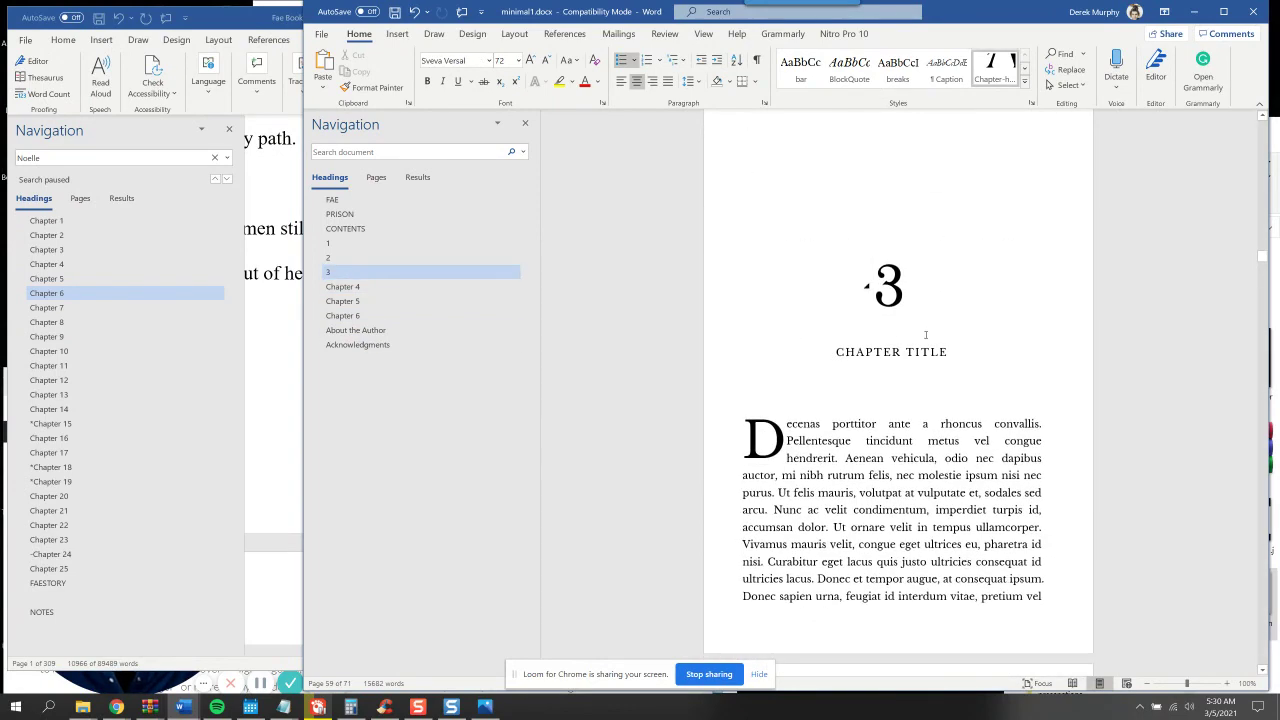
left_click_drag(1006, 346, 793, 261)
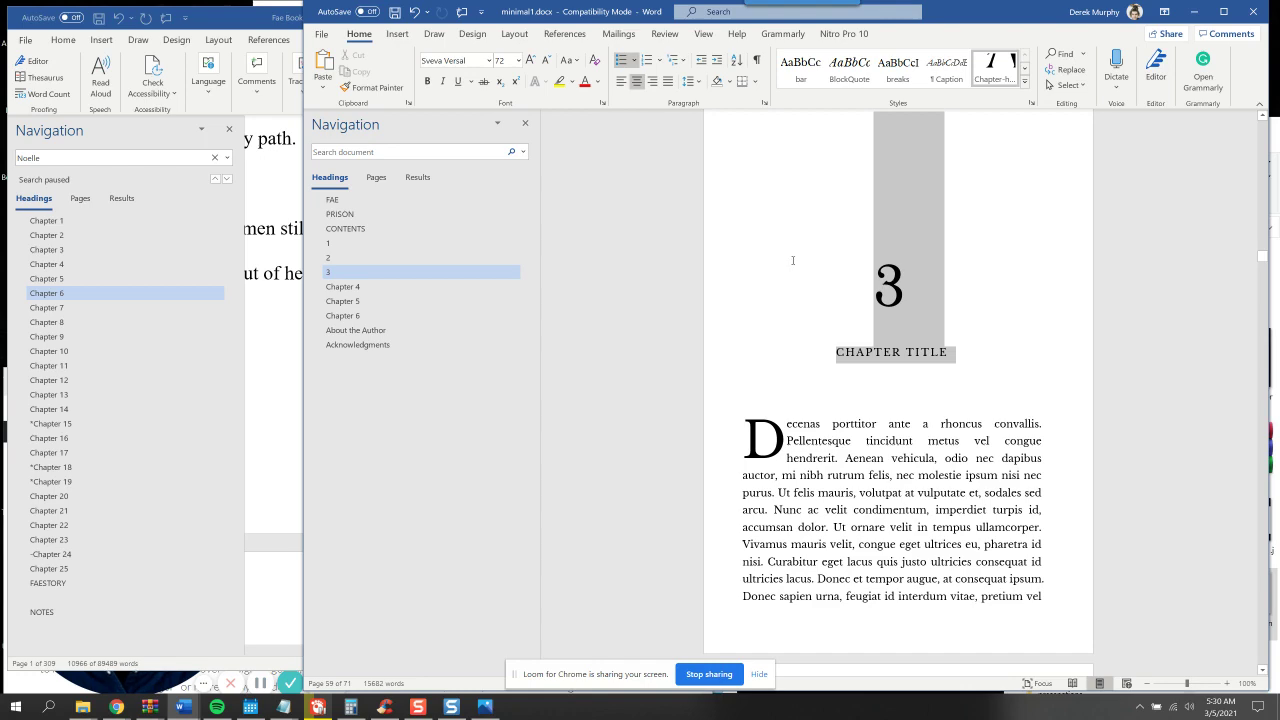
left_click(385, 287)
key("ctrl+z")
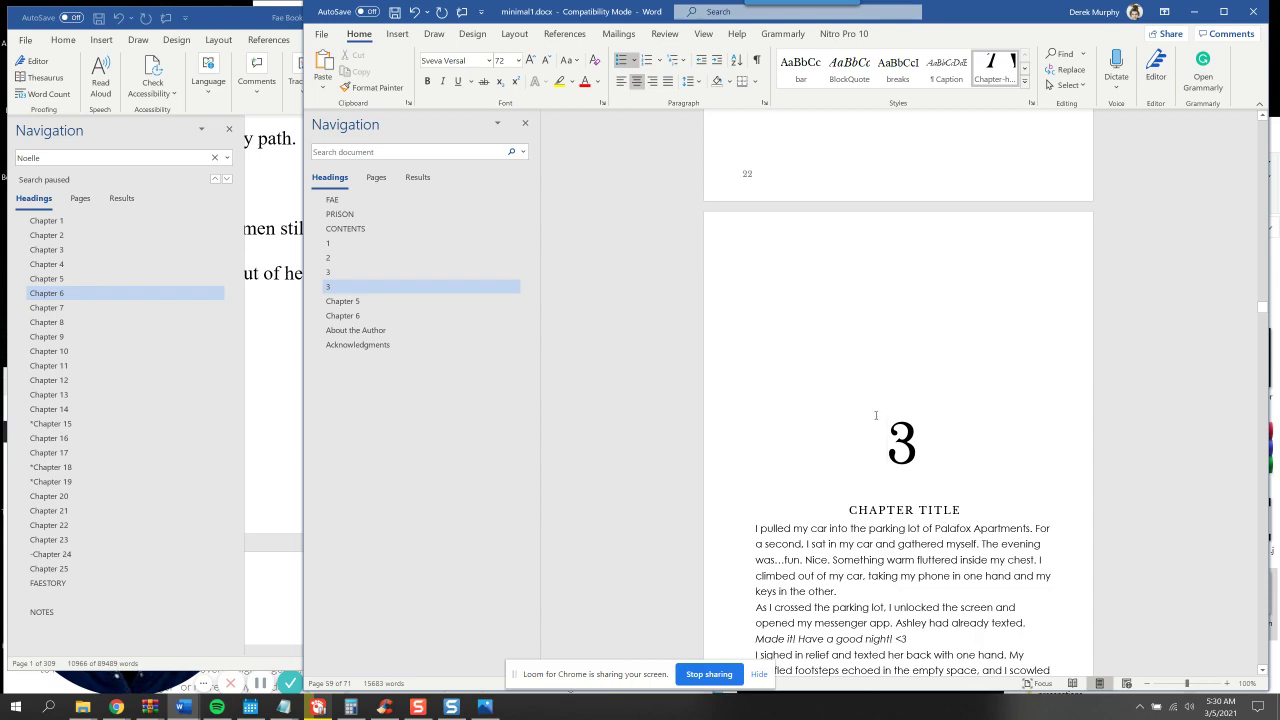
Match the new chapter section to the previous one, setting its header to 0.25" from the top and footer to 0.3" from the bottom
left_click(938, 424)
double_click(885, 240)
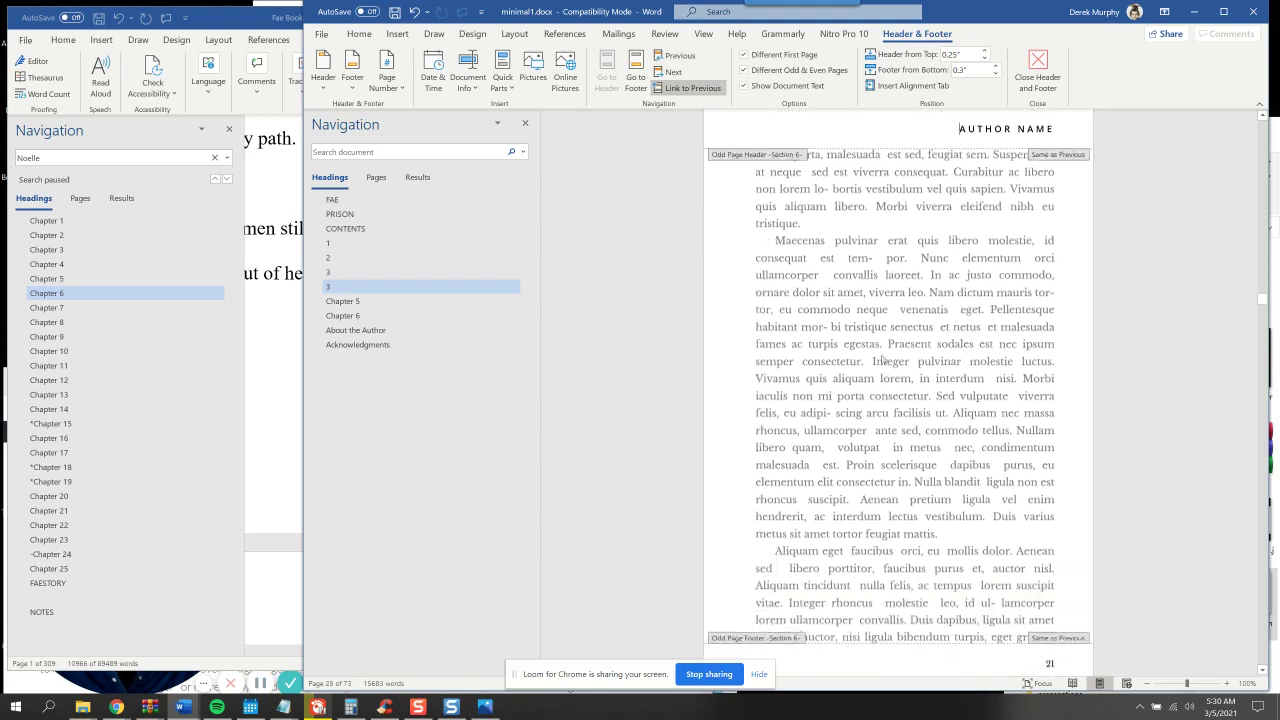
scroll(883, 358, "down", 10)
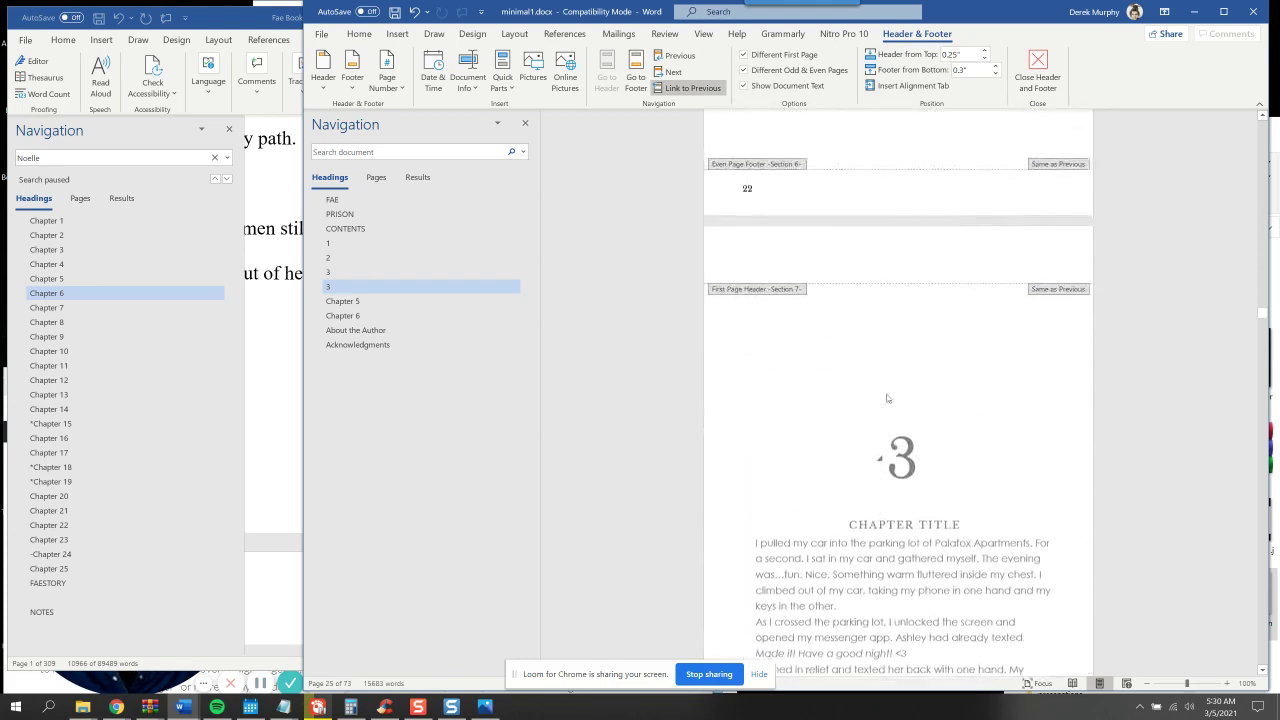
scroll(886, 398, "up", 1)
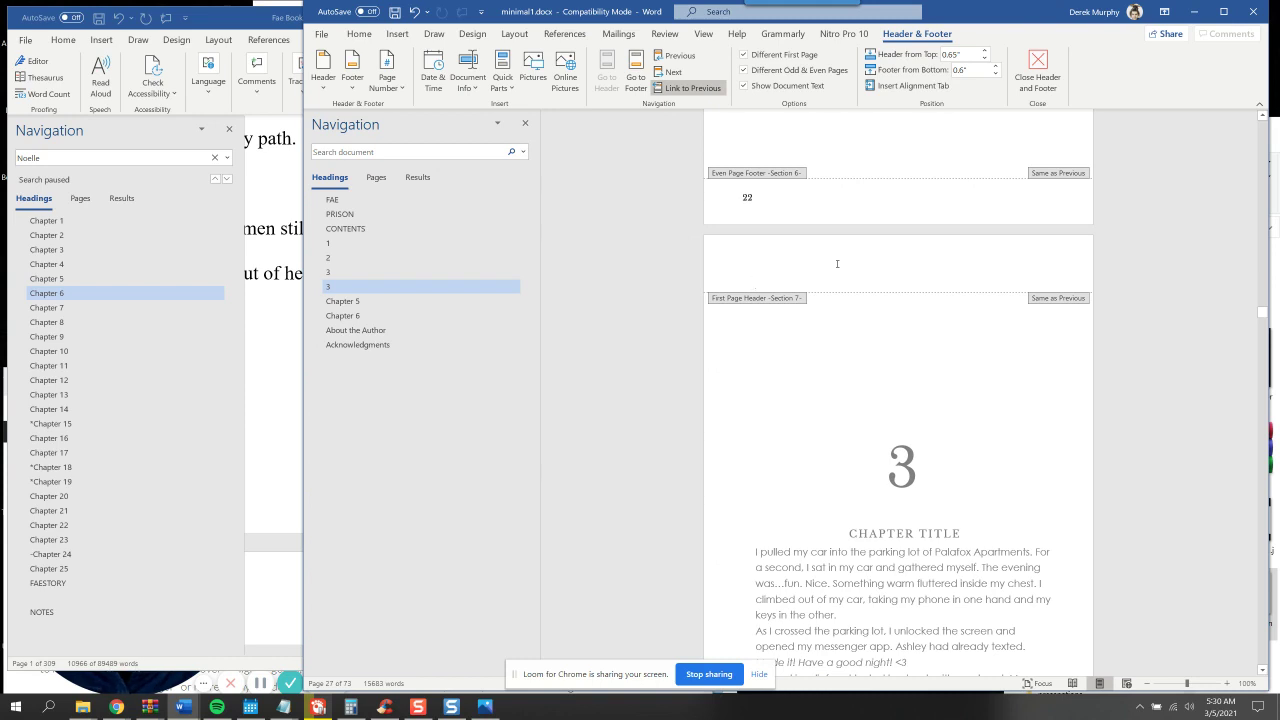
scroll(837, 263, "up", 10)
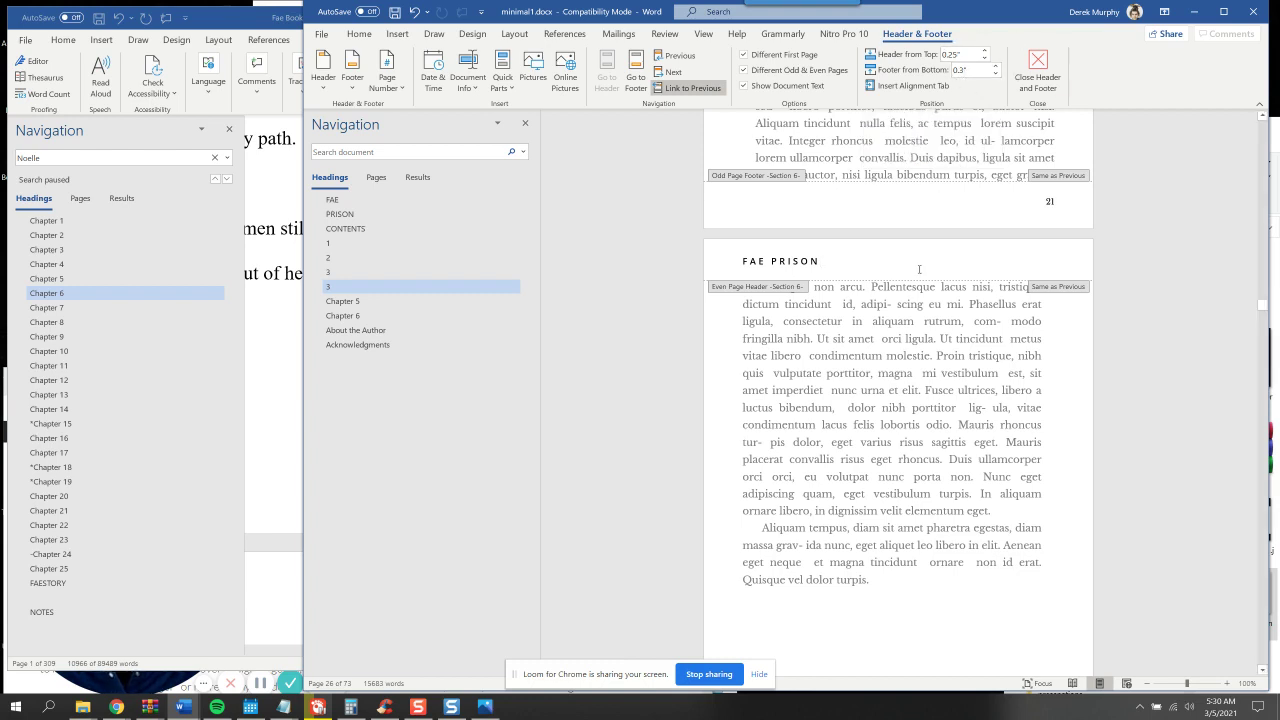
scroll(882, 258, "down", 9)
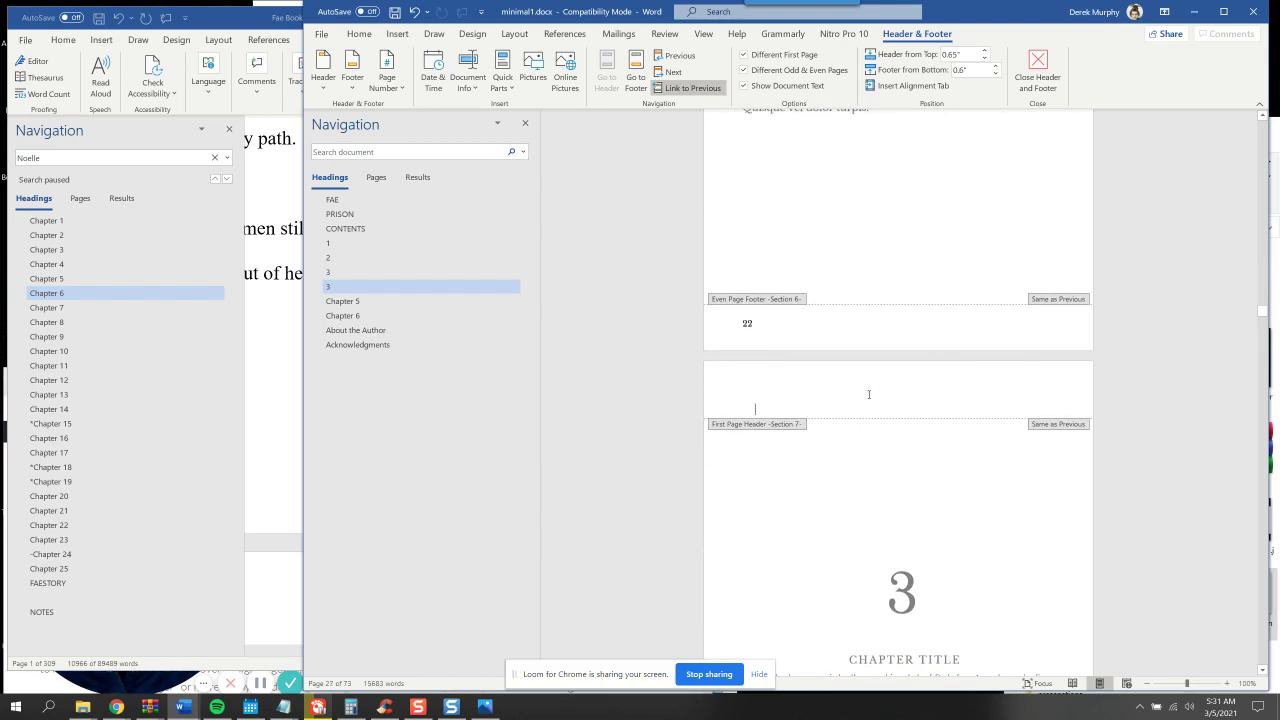
left_click(952, 56)
left_click(953, 56)
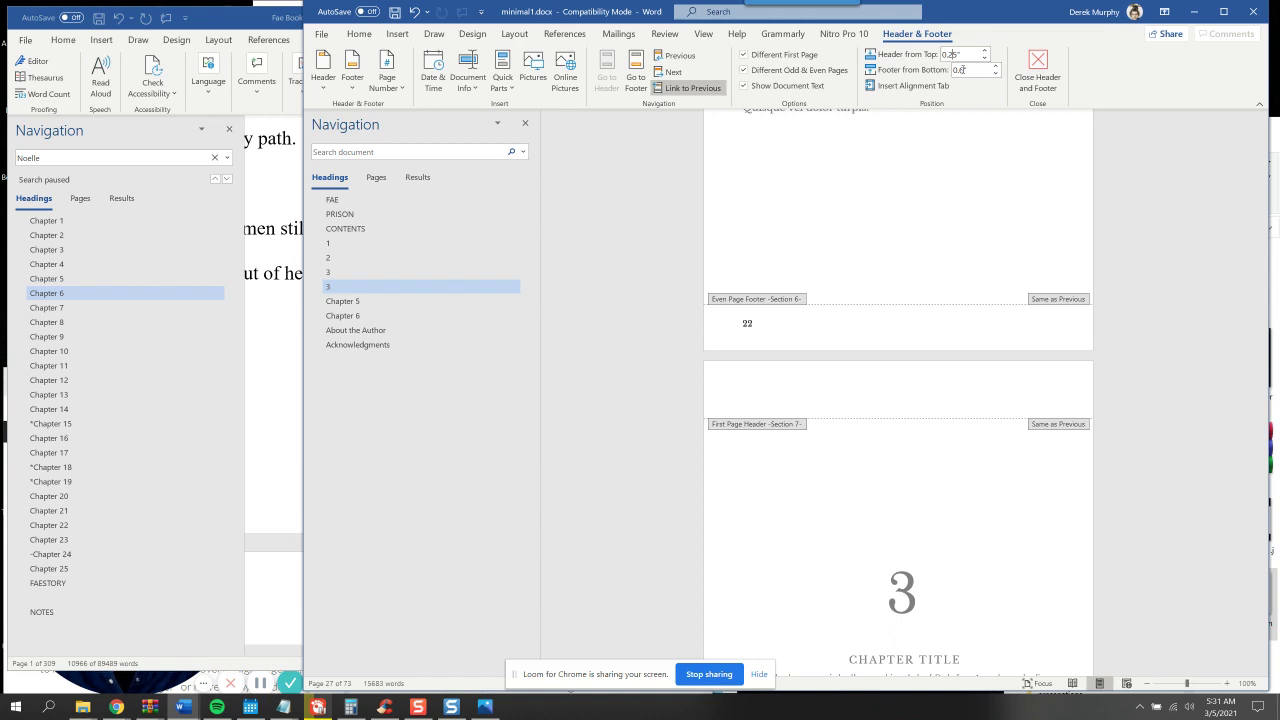
left_click(959, 70)
left_click(966, 71)
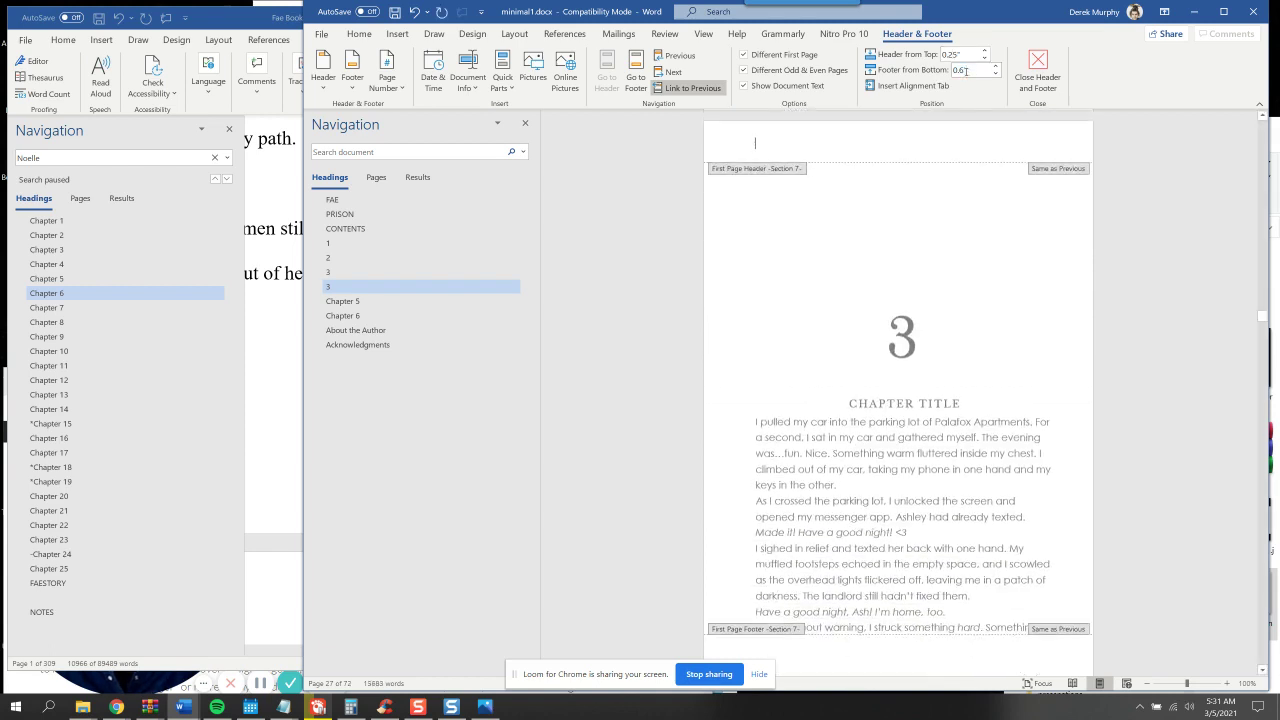
double_click(963, 376)
Renumber the heading copied above the Palafox Apartments text as 4
scroll(963, 376, "down", 10)
scroll(963, 350, "up", 3)
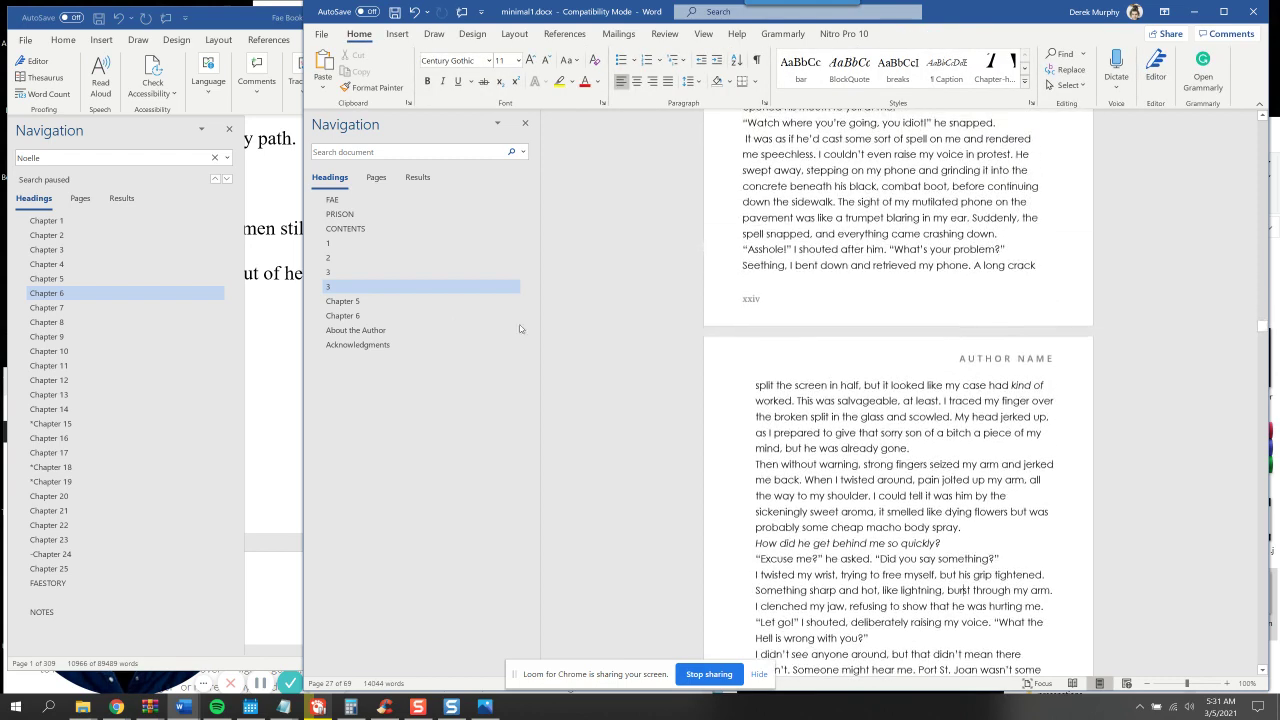
left_click(375, 288)
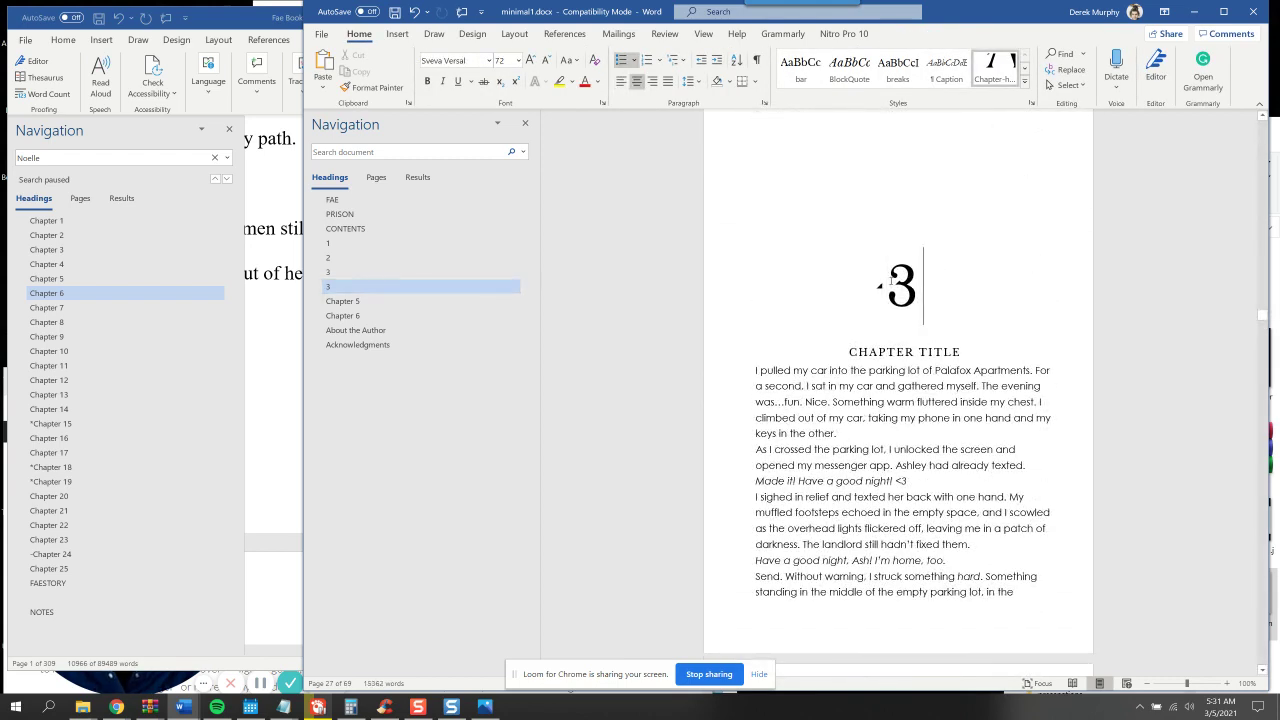
type("4")
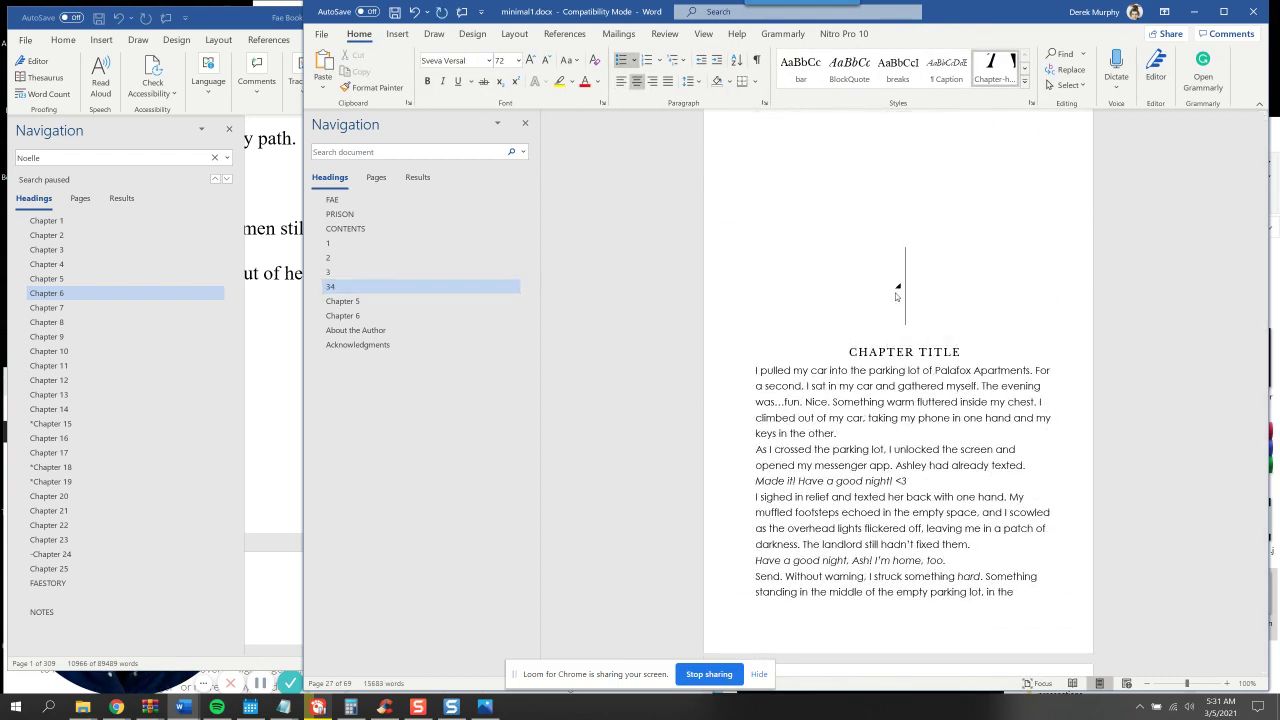
key("Delete")
Check the header and footer distances in the section before chapter 3, then go to chapter 4's opening page
left_click(428, 273)
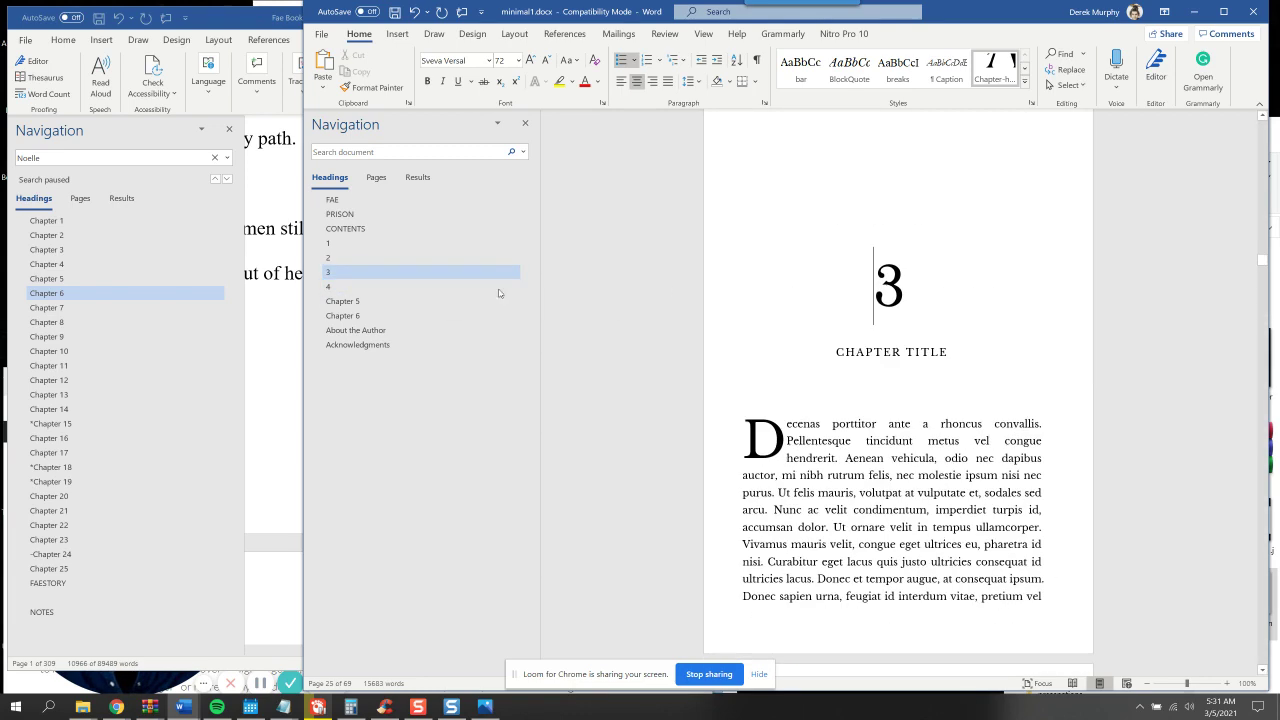
scroll(814, 329, "up", 3)
scroll(817, 329, "down", 2)
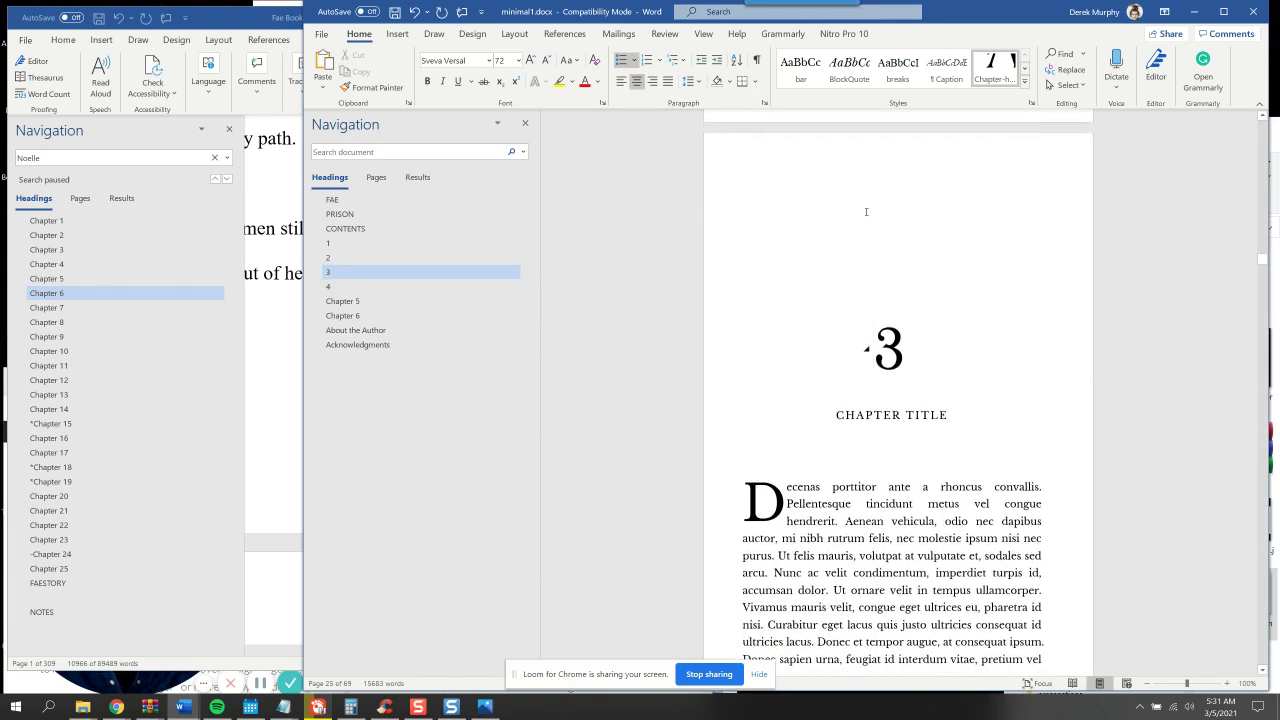
double_click(863, 150)
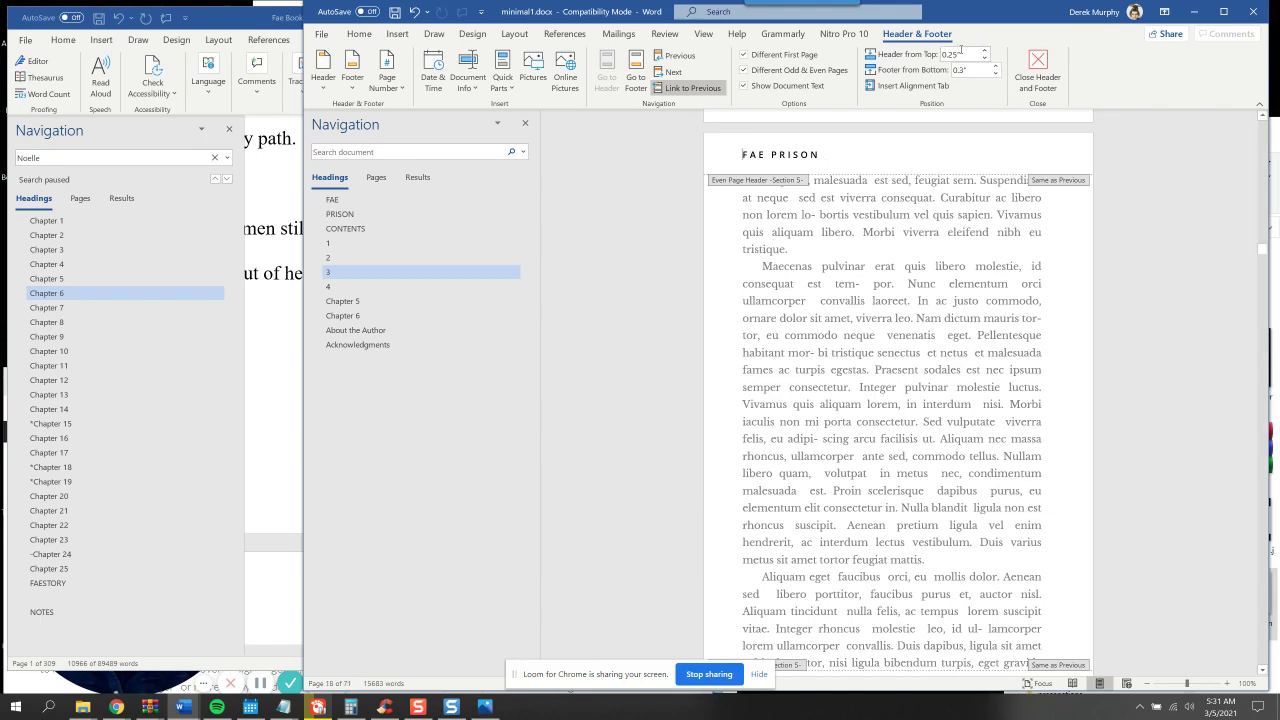
left_click(380, 287)
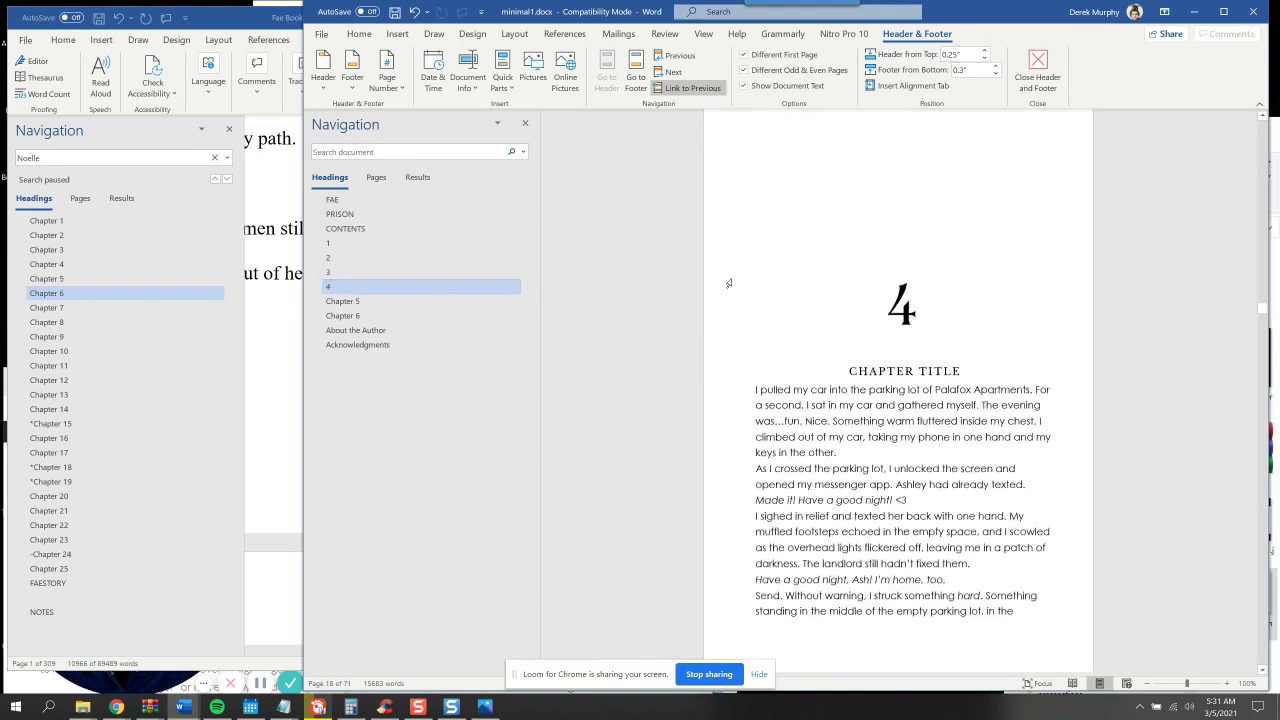
double_click(728, 283)
Reopen the headers around chapter 4's opening page and examine the preceding section's even and odd page headers
scroll(866, 200, "up", 2)
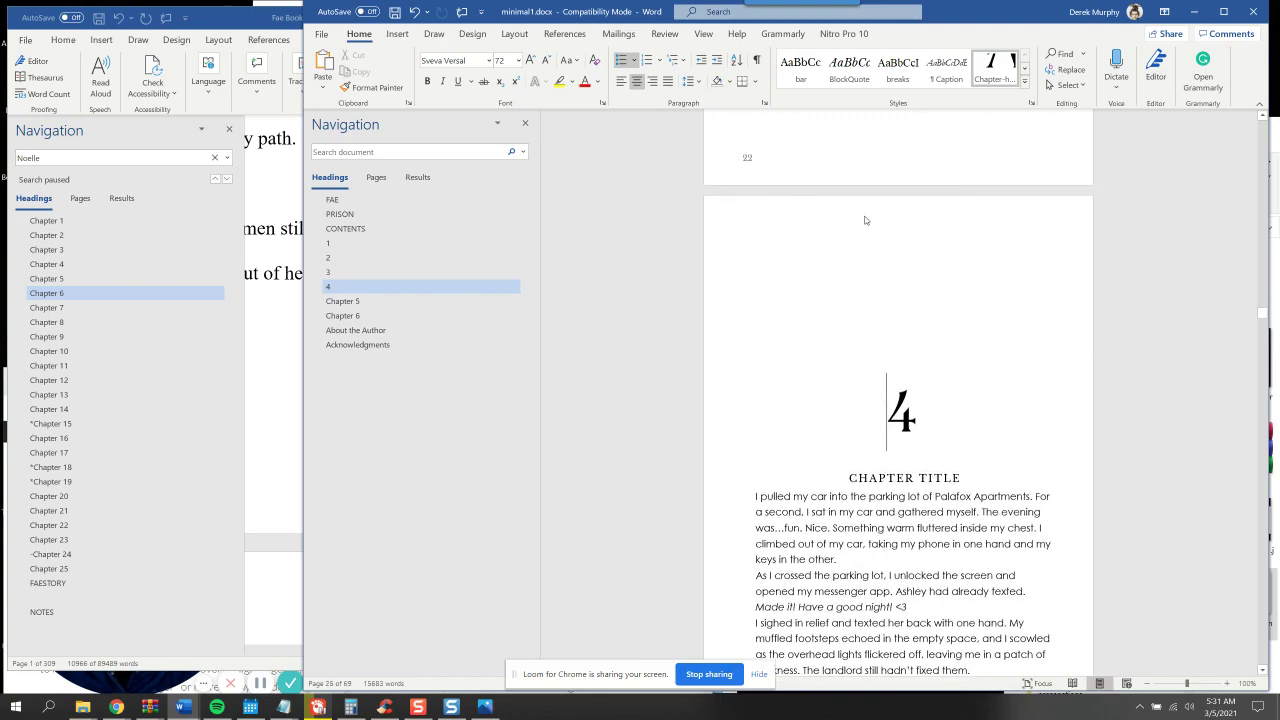
double_click(865, 218)
scroll(939, 311, "down", 10)
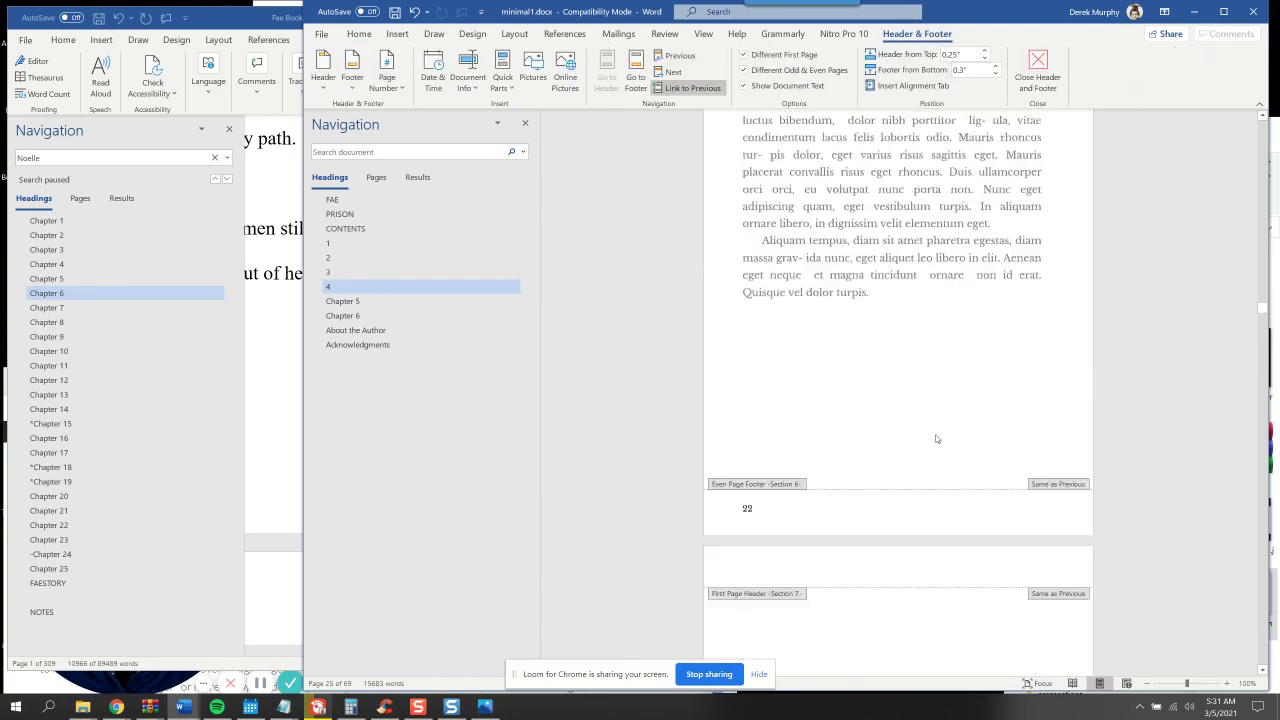
scroll(931, 373, "up", 10)
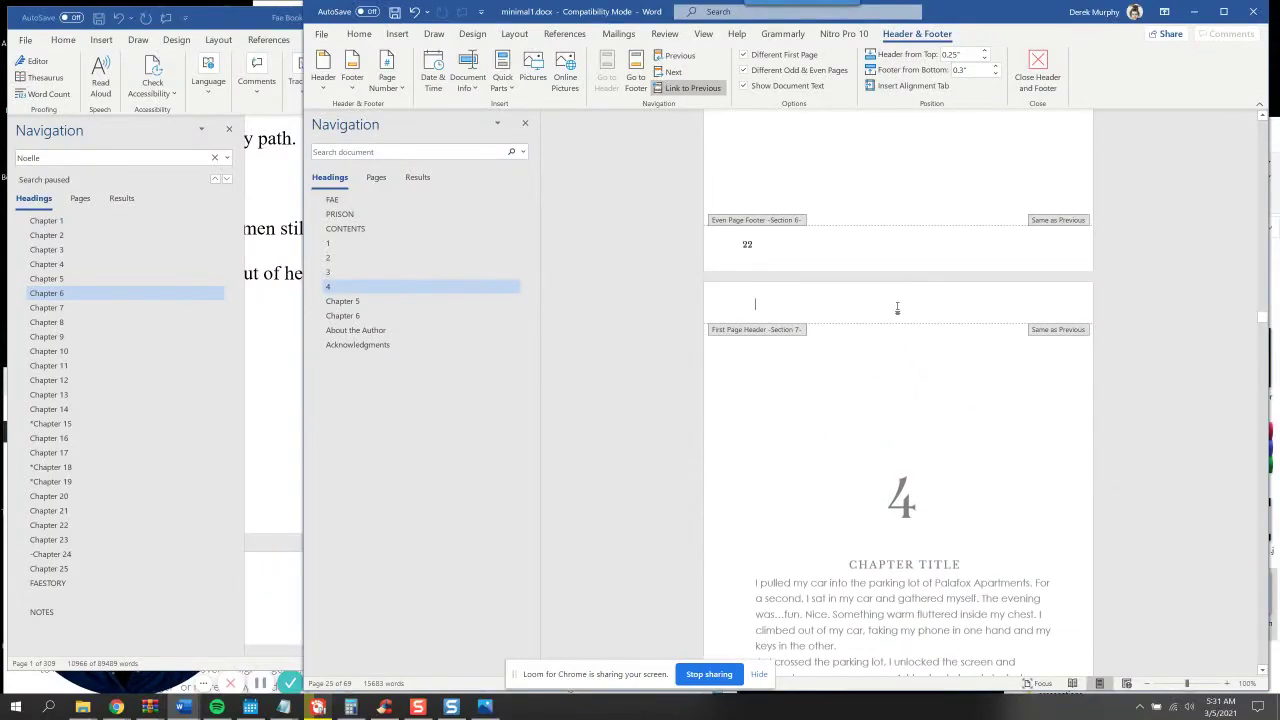
scroll(897, 308, "up", 8)
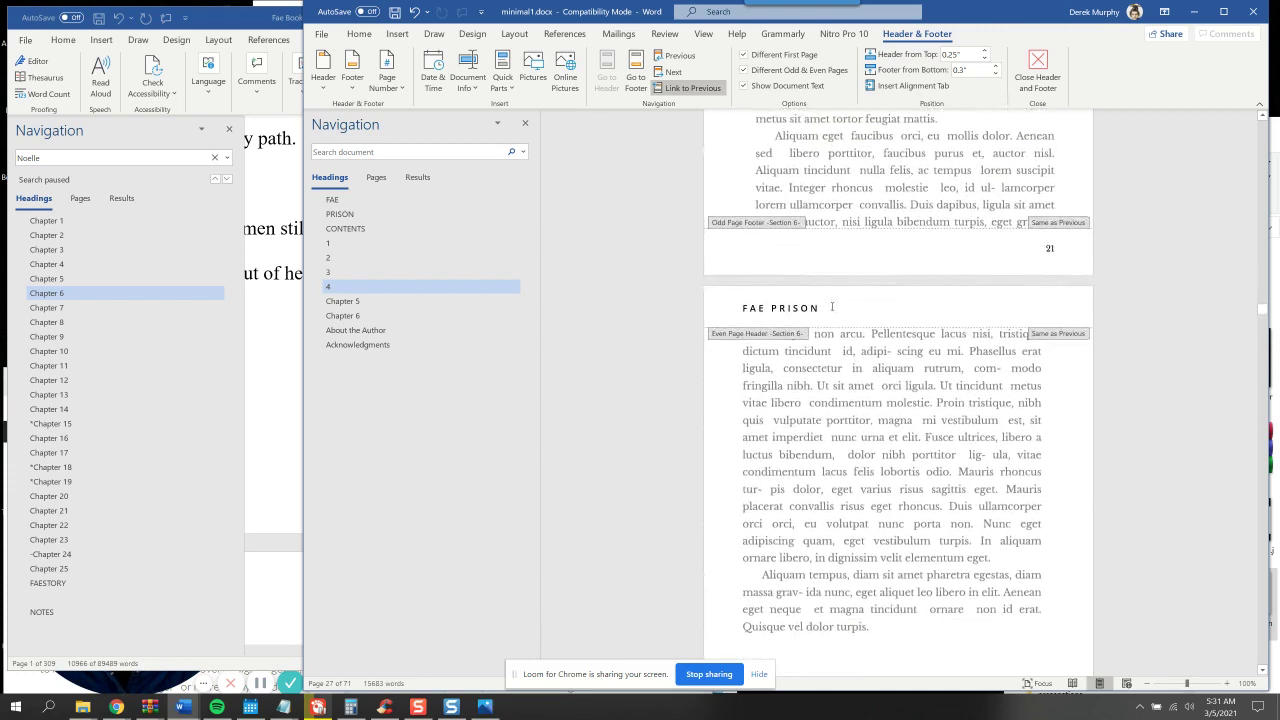
scroll(833, 304, "up", 5)
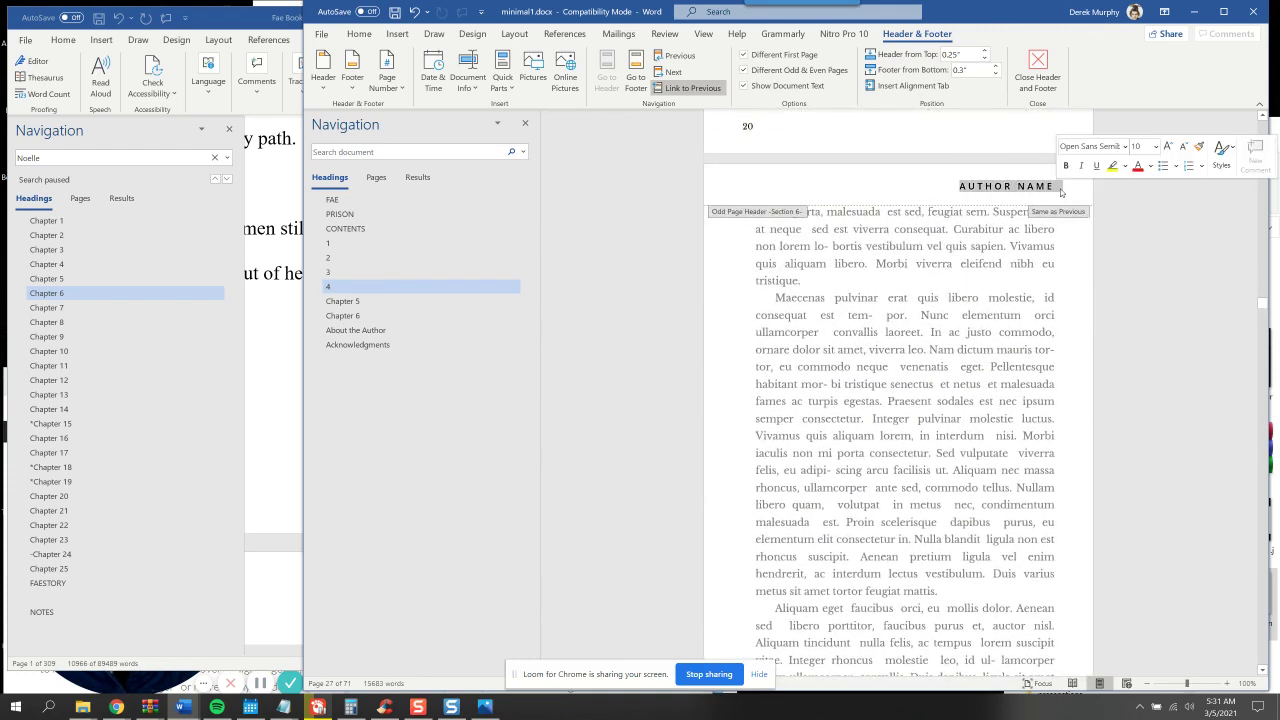
Examine the odd and even page headers and footers of the section preceding chapter 4
scroll(938, 417, "down", 2)
scroll(938, 417, "down", 8)
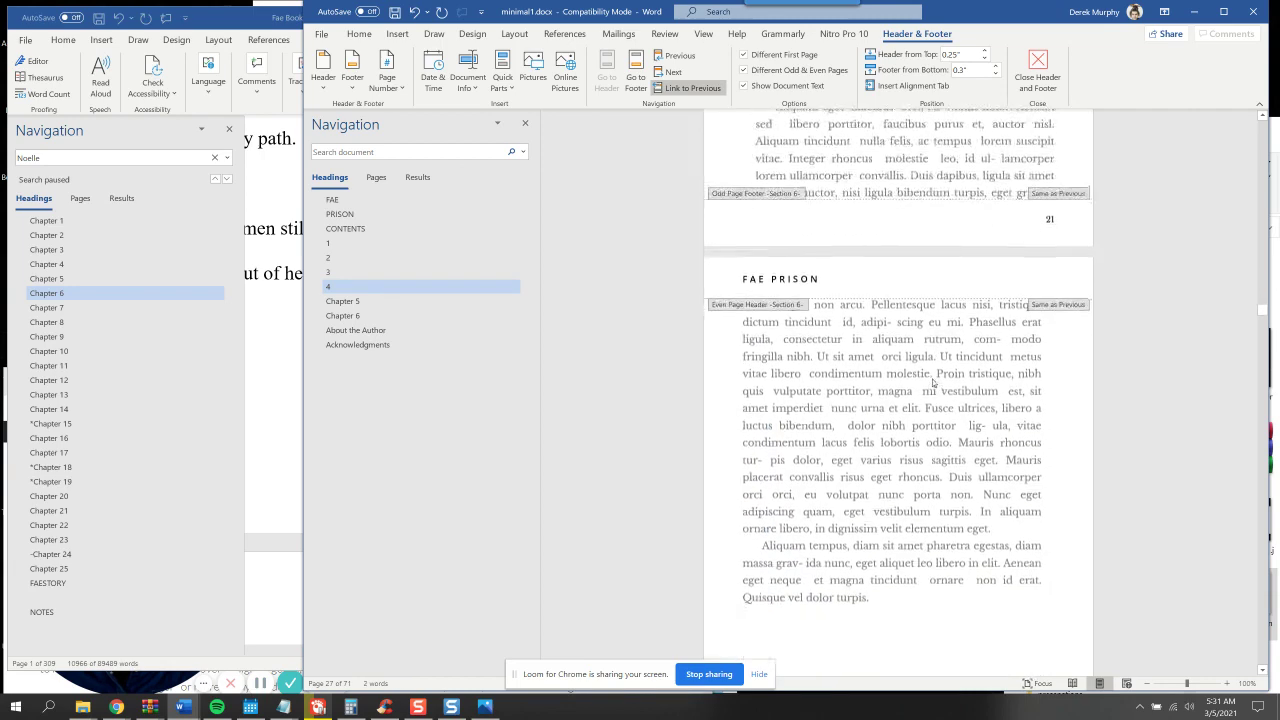
left_click(982, 465)
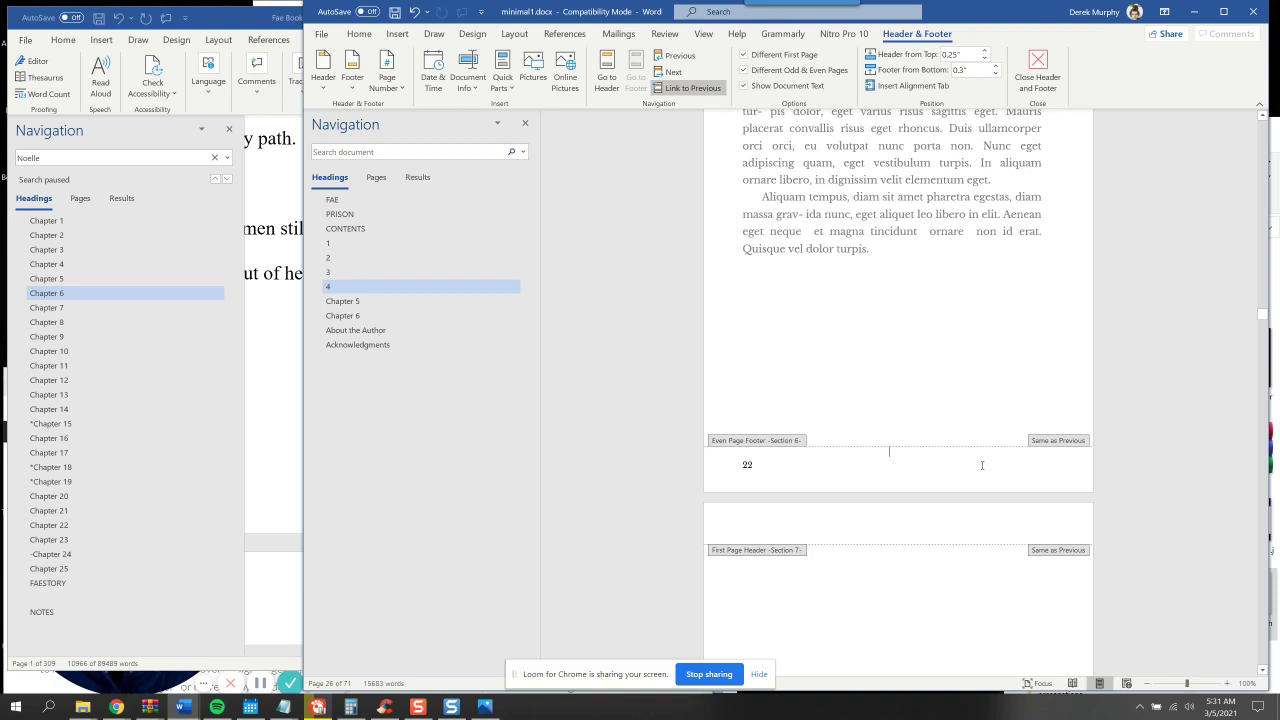
left_click(288, 17)
key("Escape")
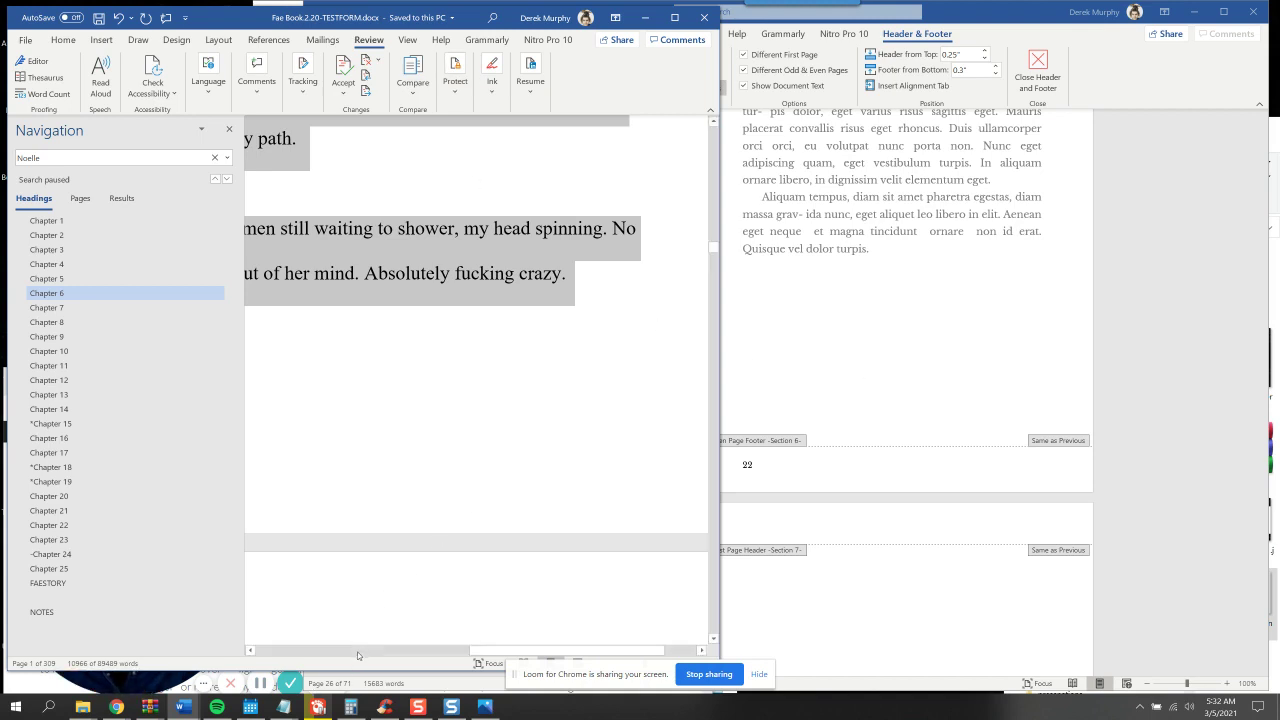
left_click(265, 684)
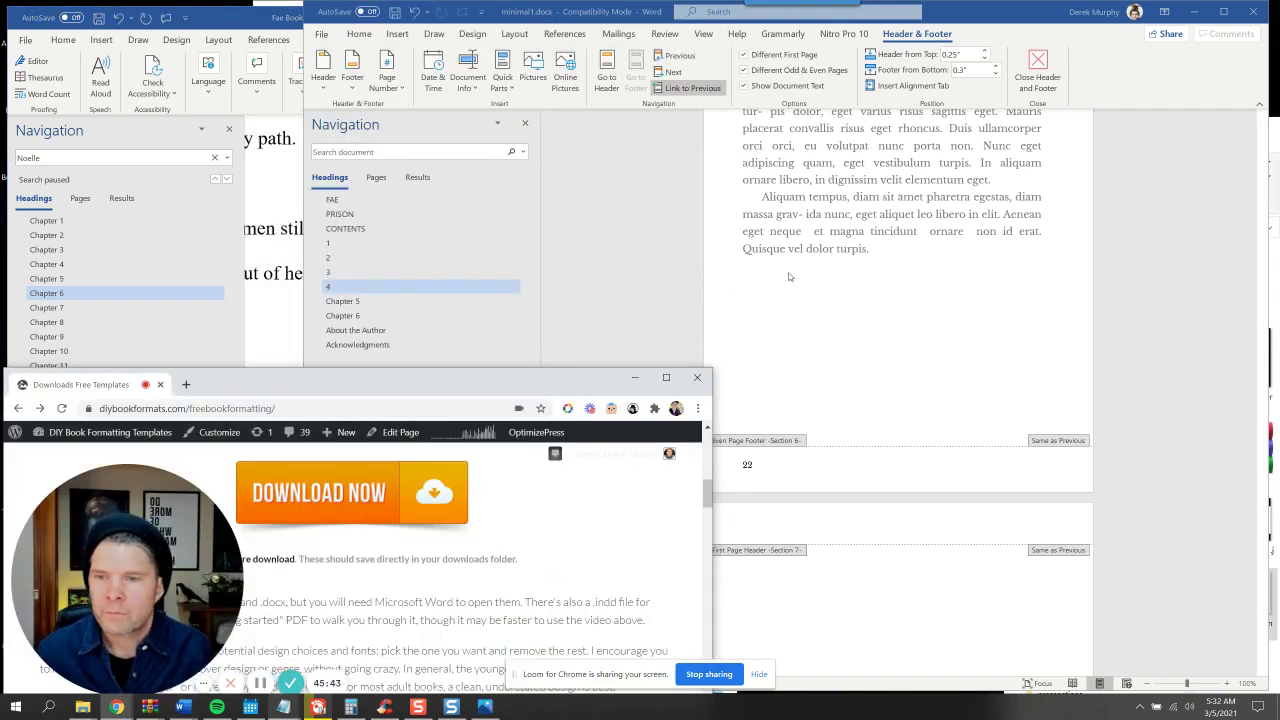
Leave header editing and insert a Next Page section break after the last text of chapter 3, before chapter 4
left_click(788, 279)
left_click(366, 288)
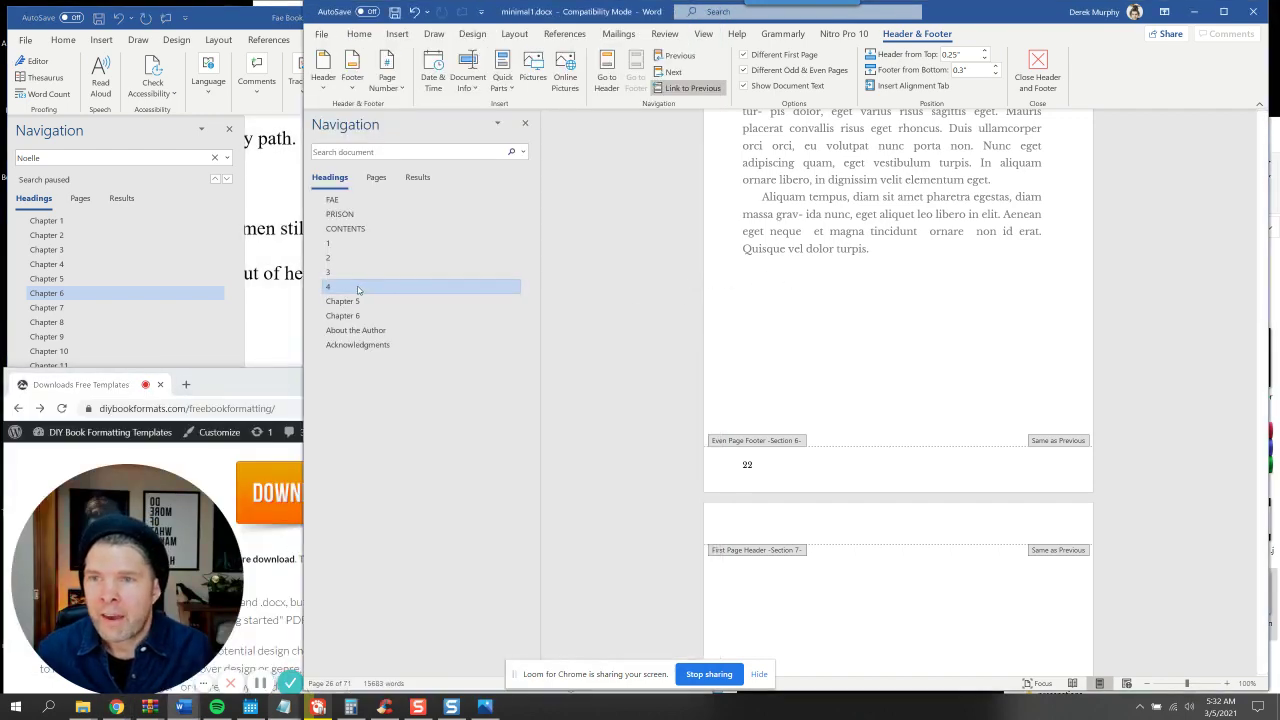
scroll(860, 260, "up", 5)
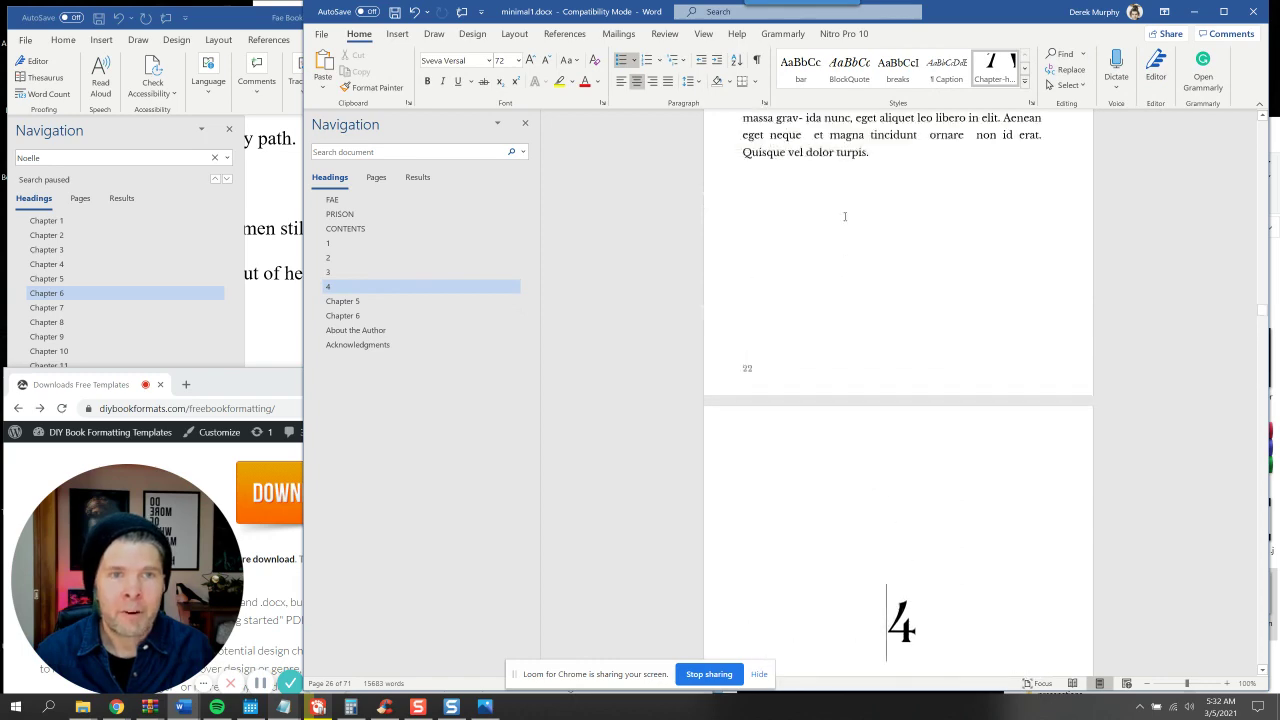
scroll(845, 216, "up", 3)
scroll(831, 306, "down", 3)
left_click(884, 195)
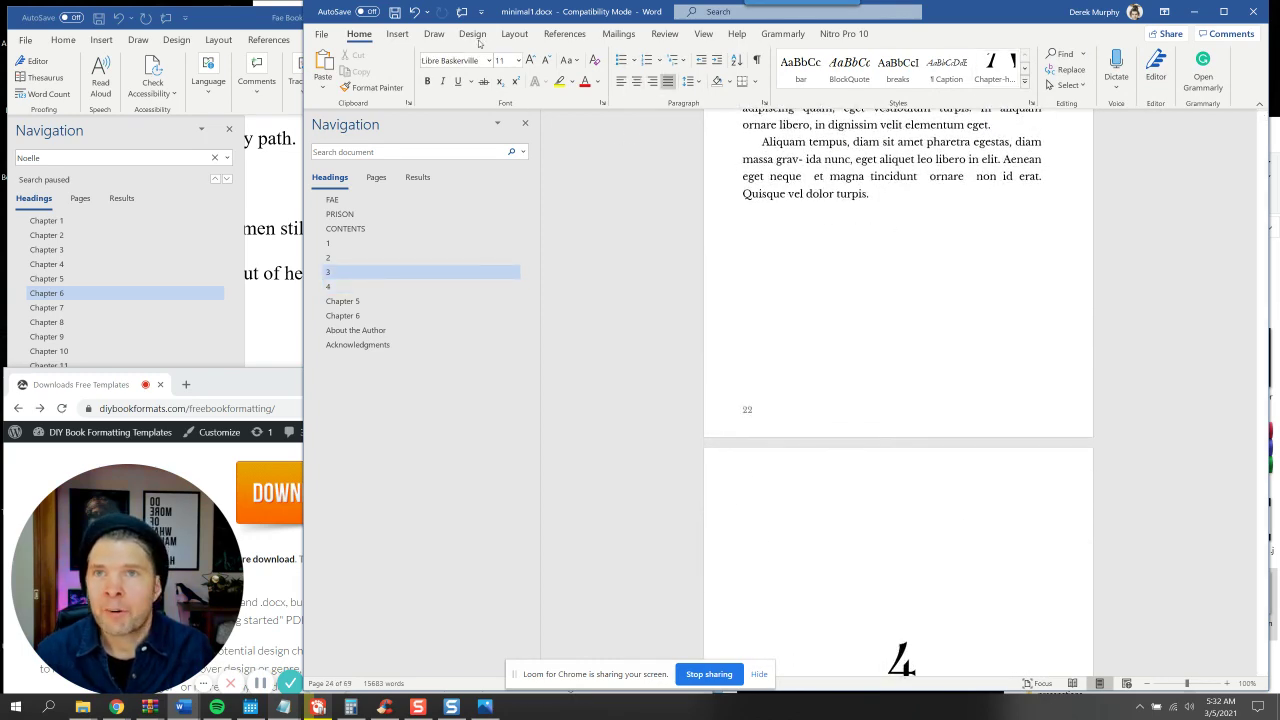
left_click(398, 35)
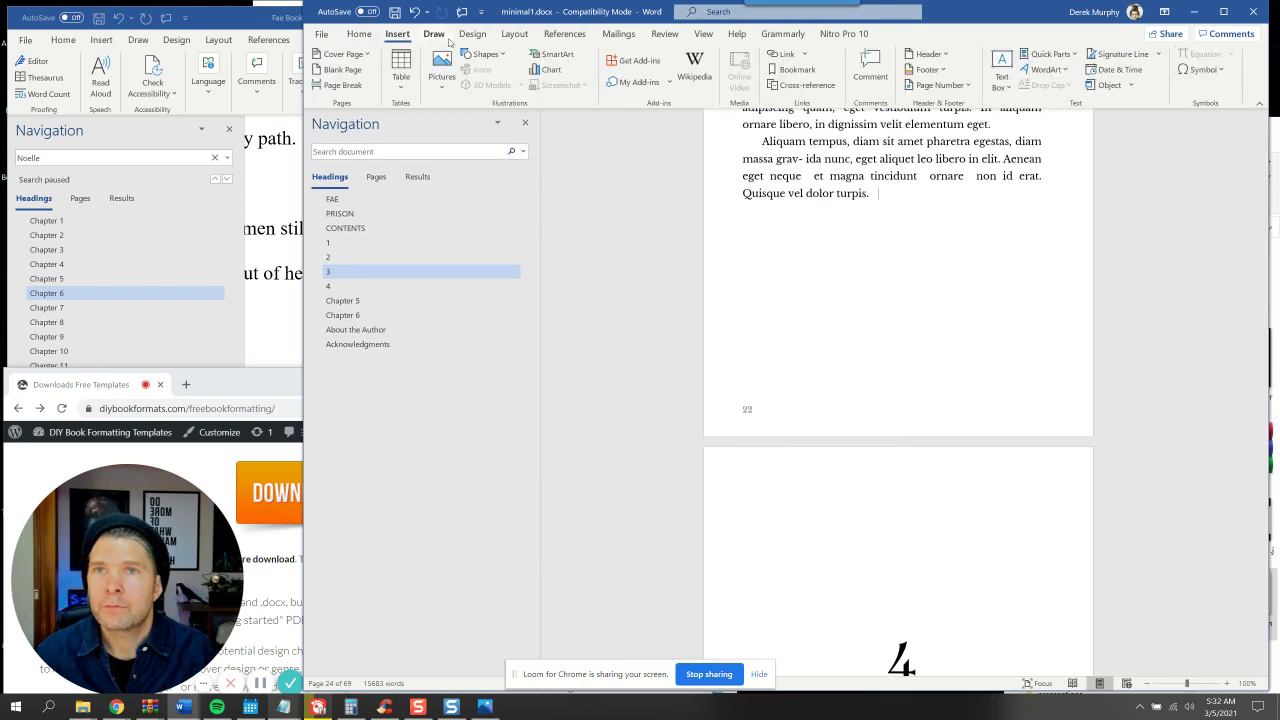
left_click(514, 34)
left_click(478, 54)
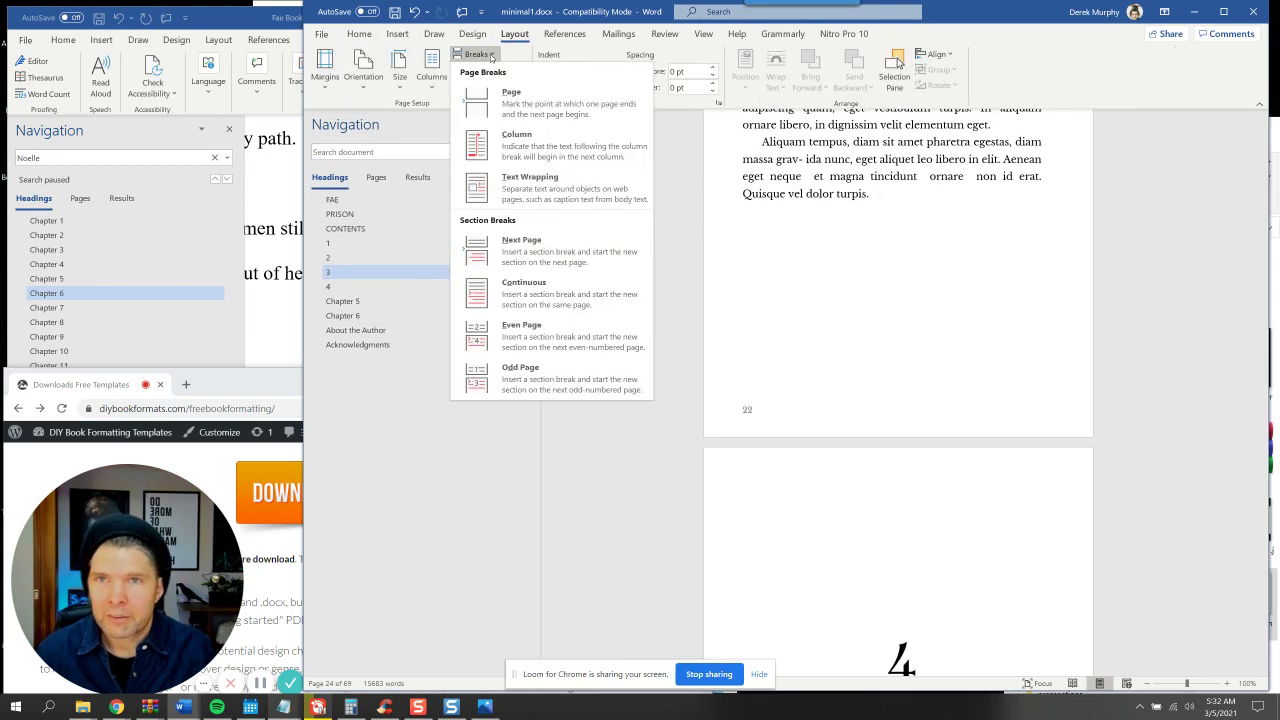
left_click(541, 248)
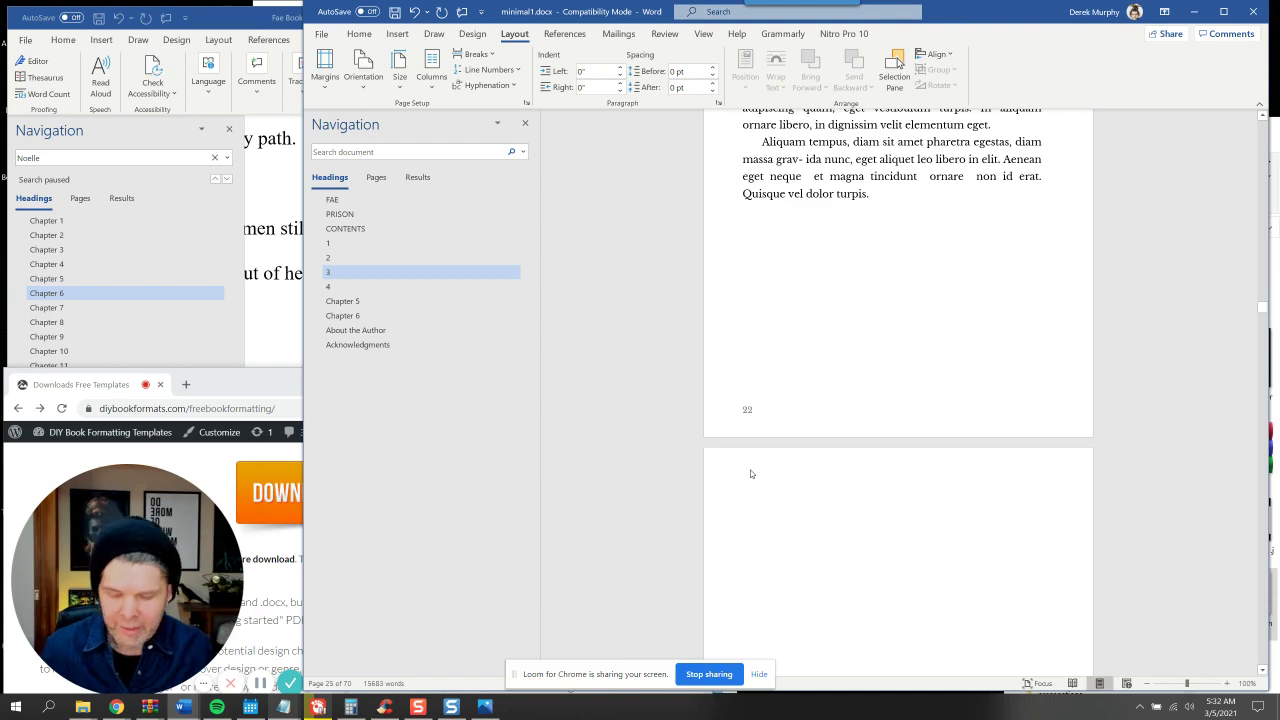
Paste the copied manuscript text into the new section and check the headers and page numbers on its pages
key("ctrl+v")
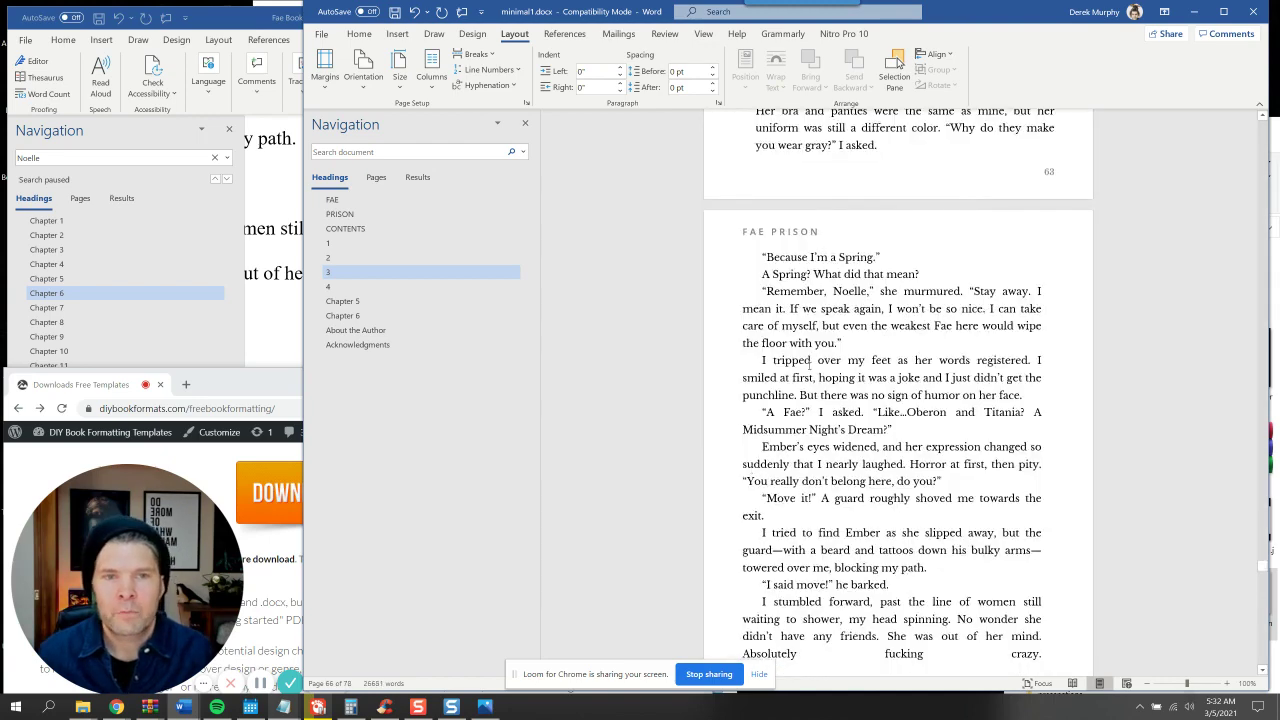
scroll(876, 287, "up", 6)
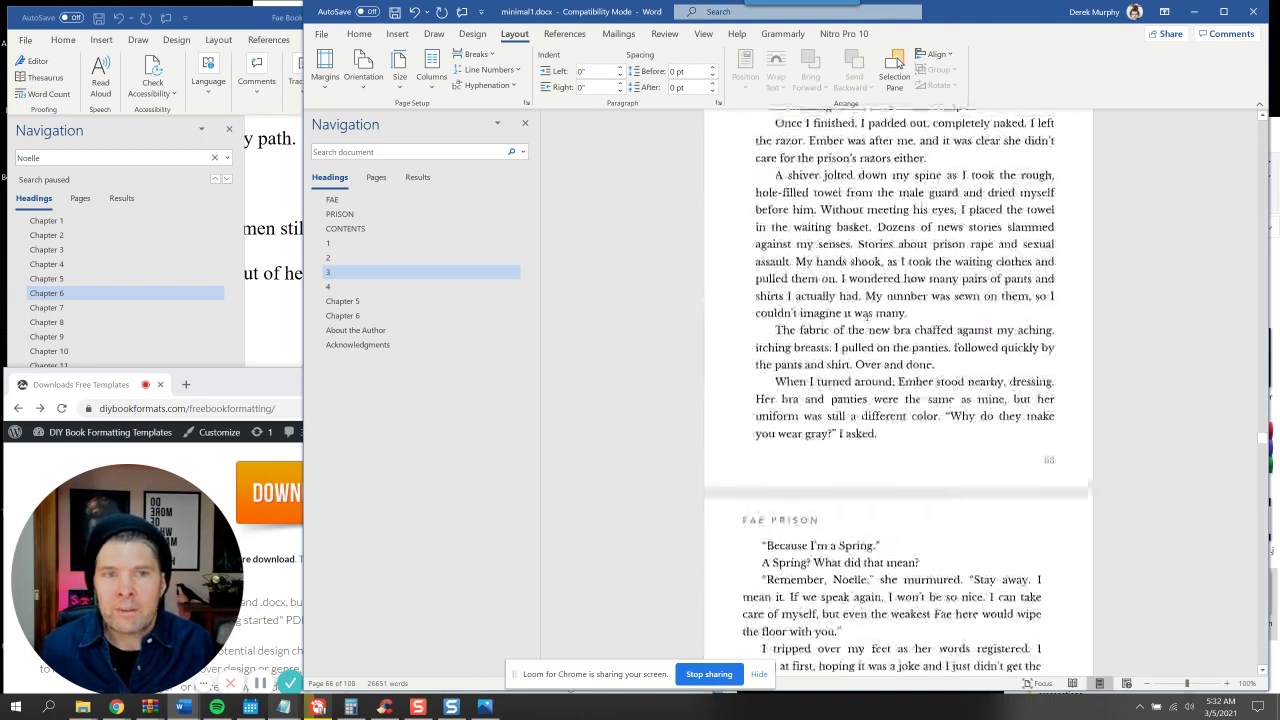
scroll(876, 287, "up", 10)
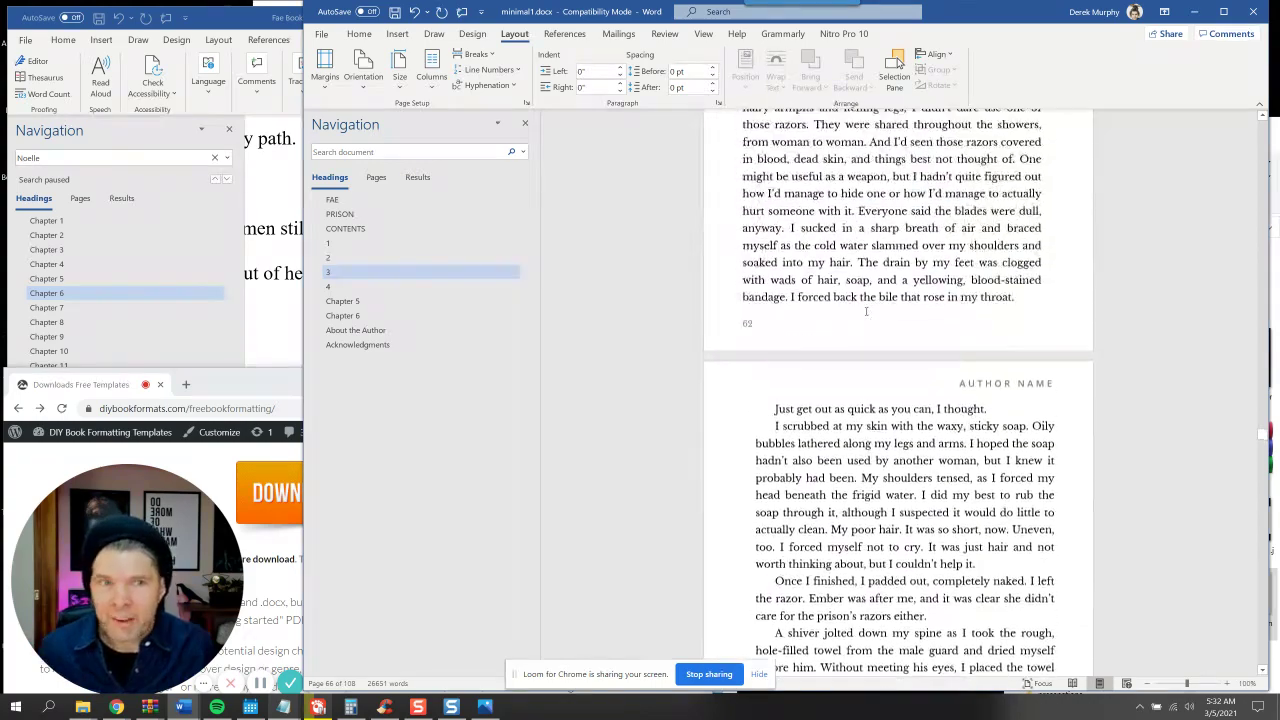
scroll(866, 309, "up", 9)
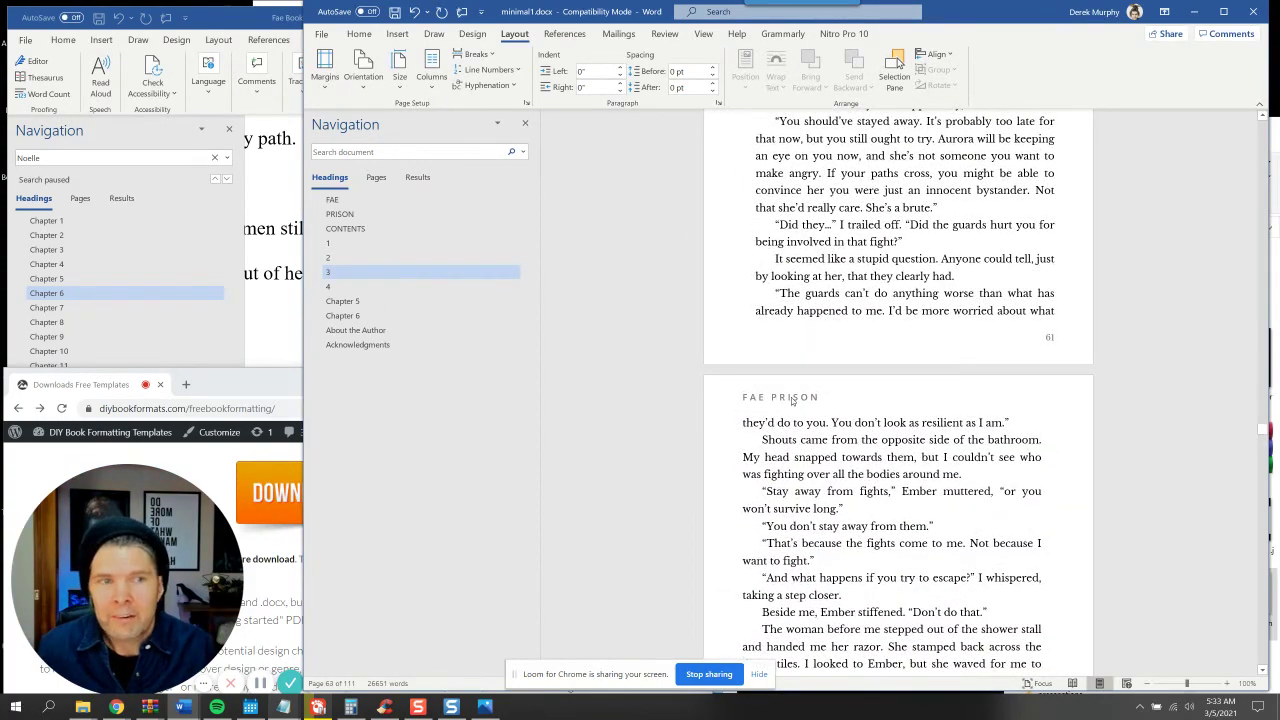
scroll(775, 436, "down", 8)
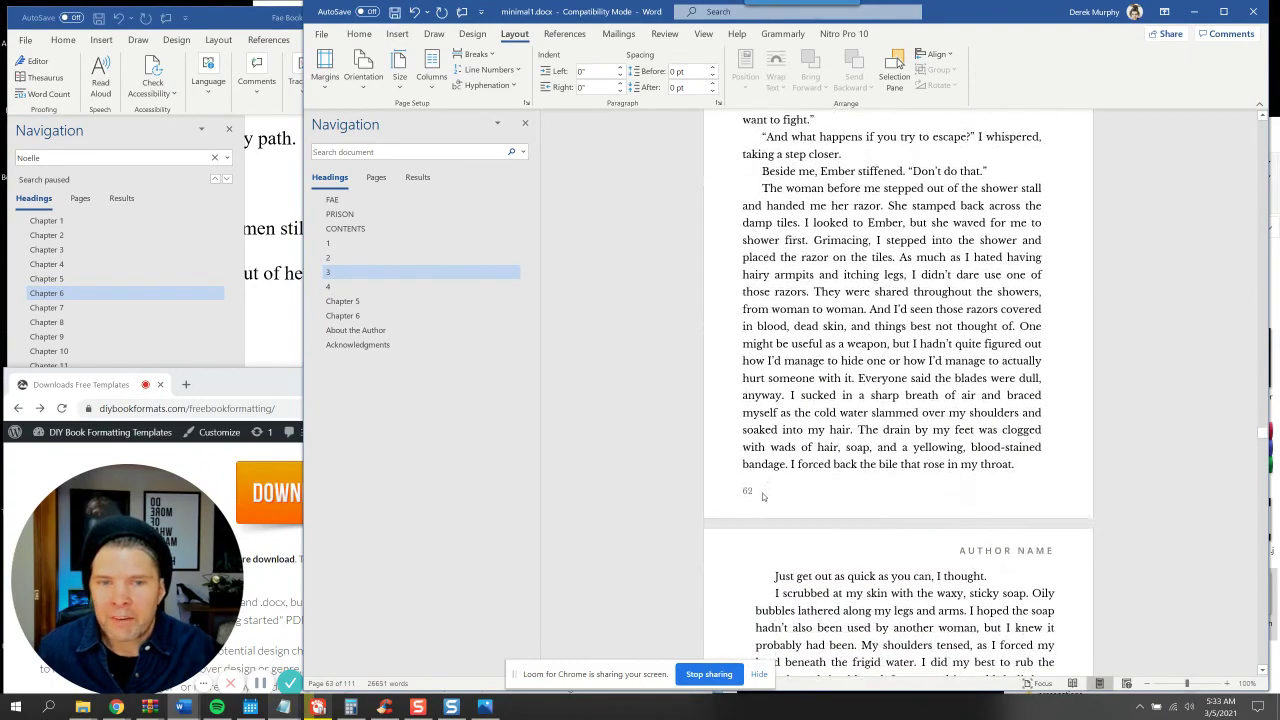
scroll(776, 415, "up", 8)
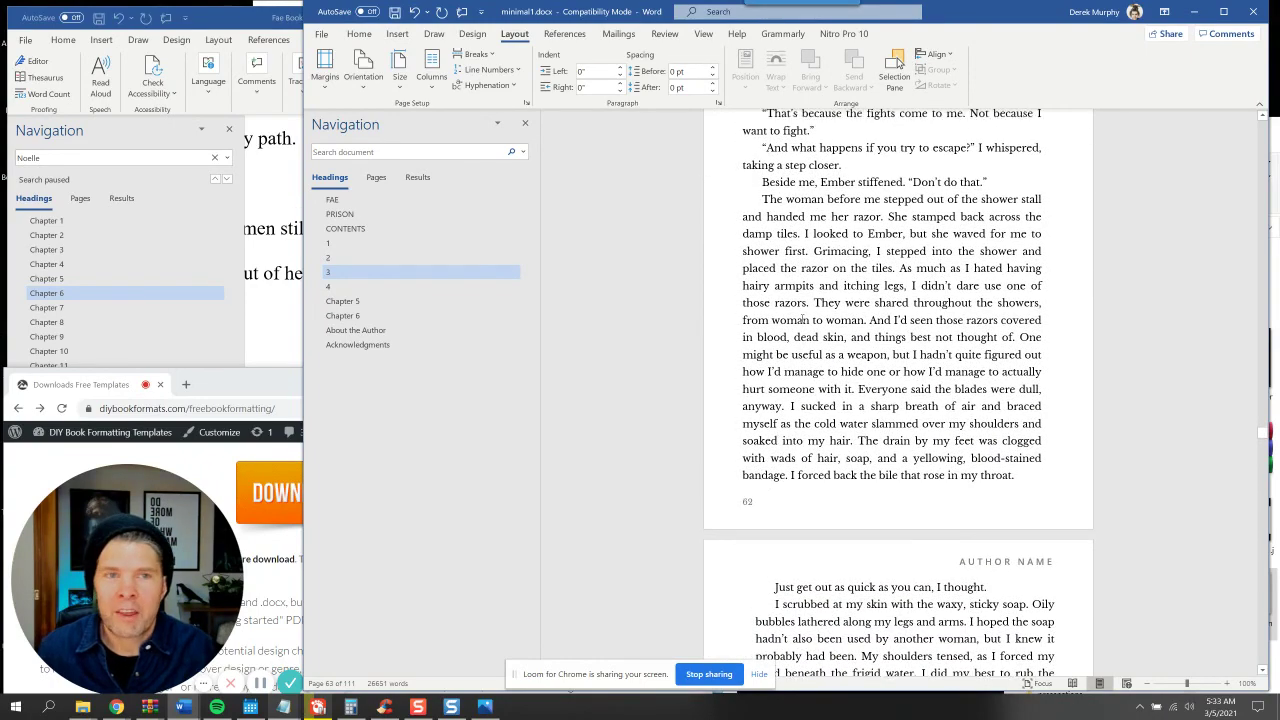
scroll(853, 351, "down", 20)
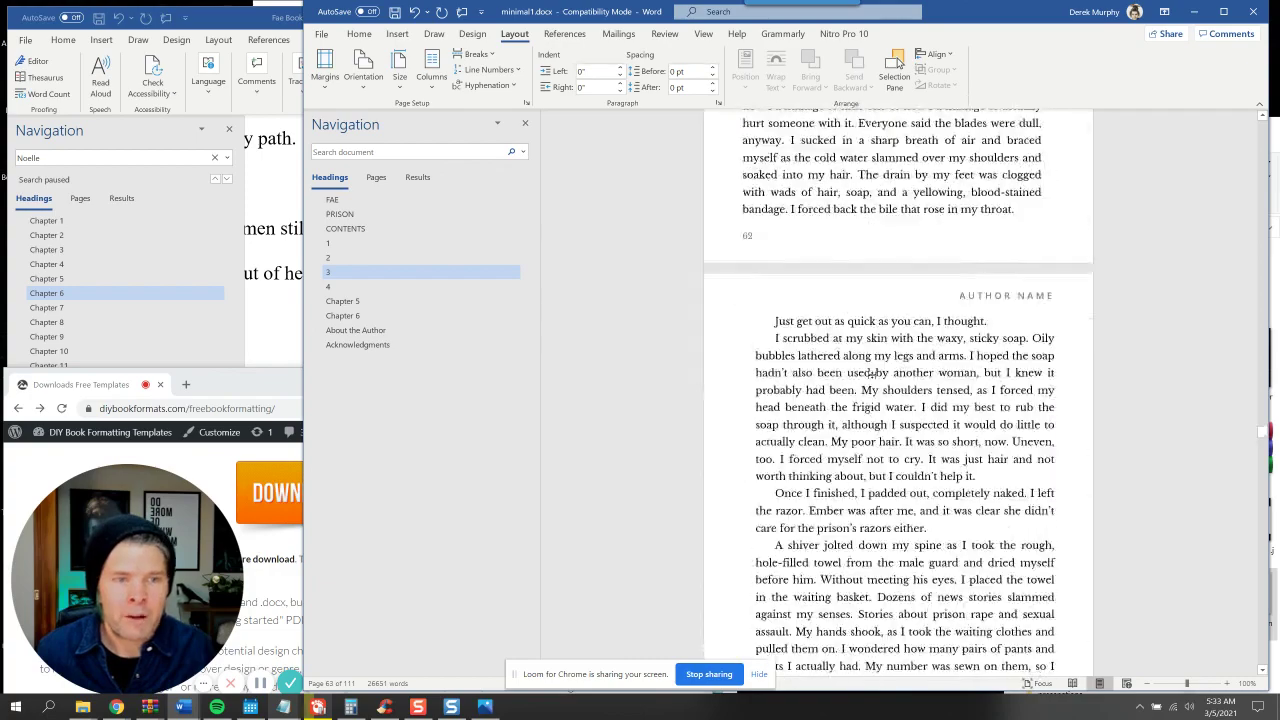
scroll(871, 362, "up", 4)
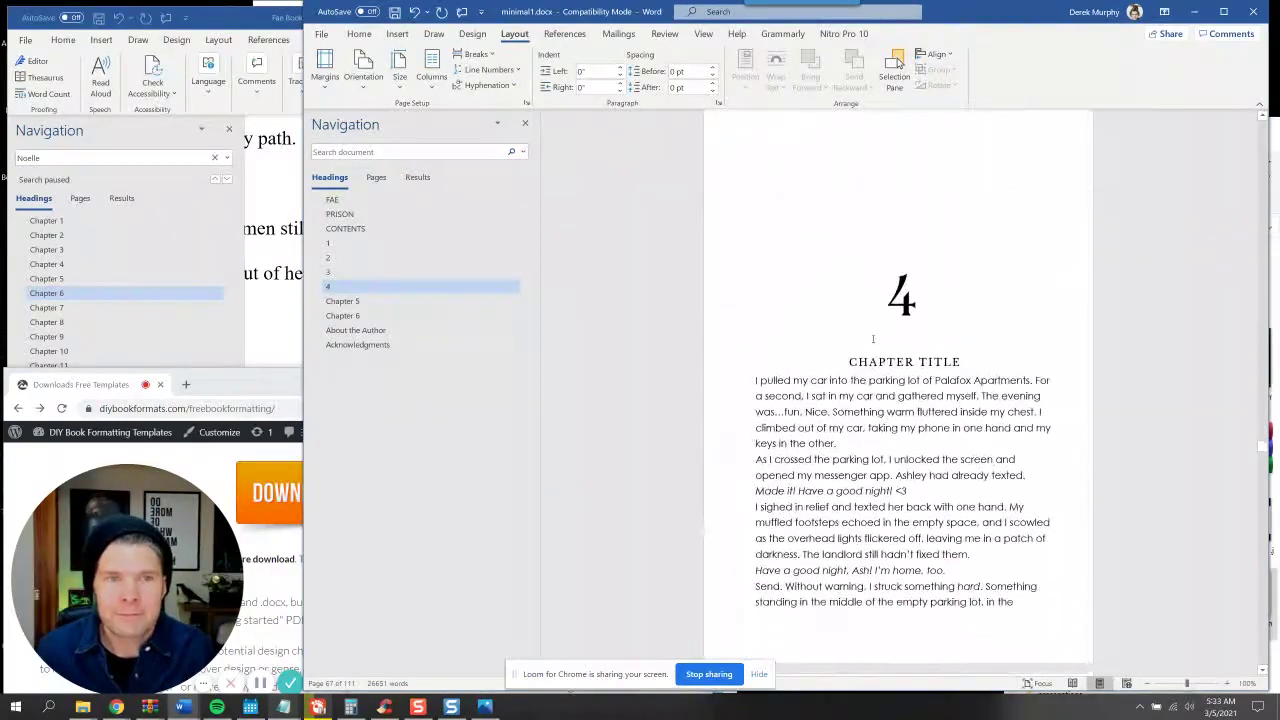
Close the video player and return to the template document in Word
left_click(873, 316)
mouse_move(318, 706)
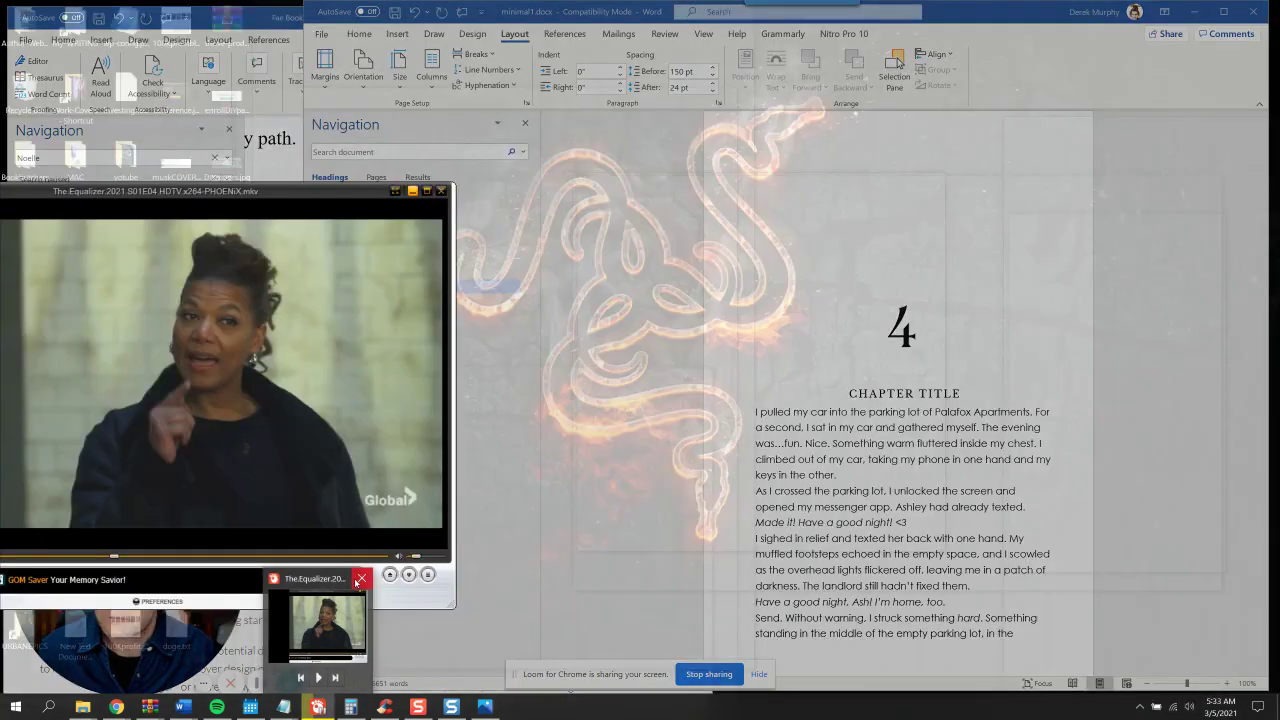
left_click(361, 578)
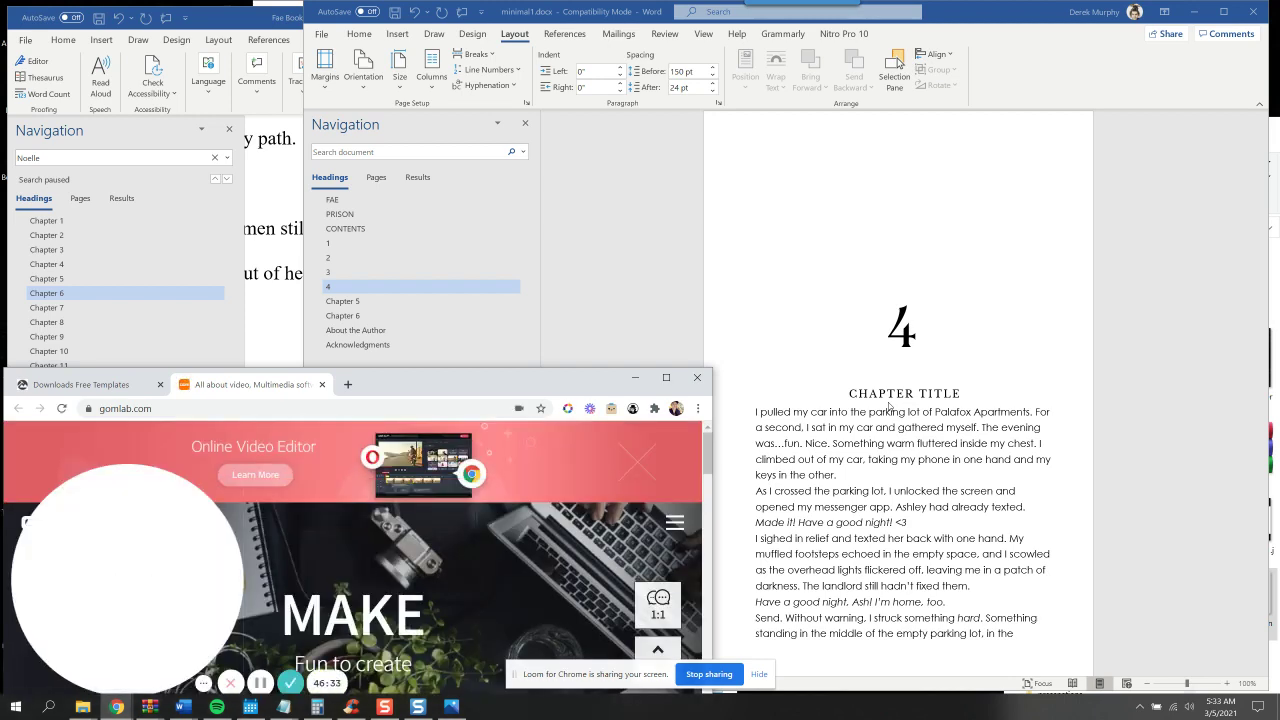
left_click(264, 684)
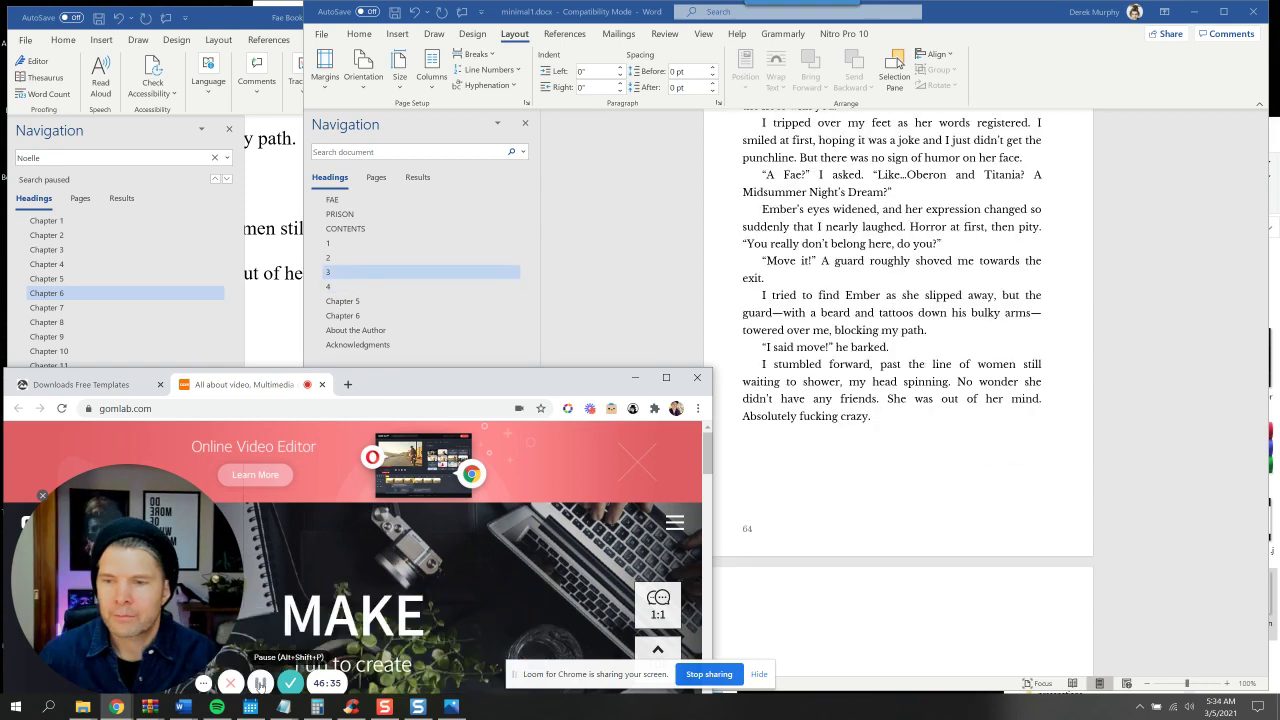
left_click(80, 384)
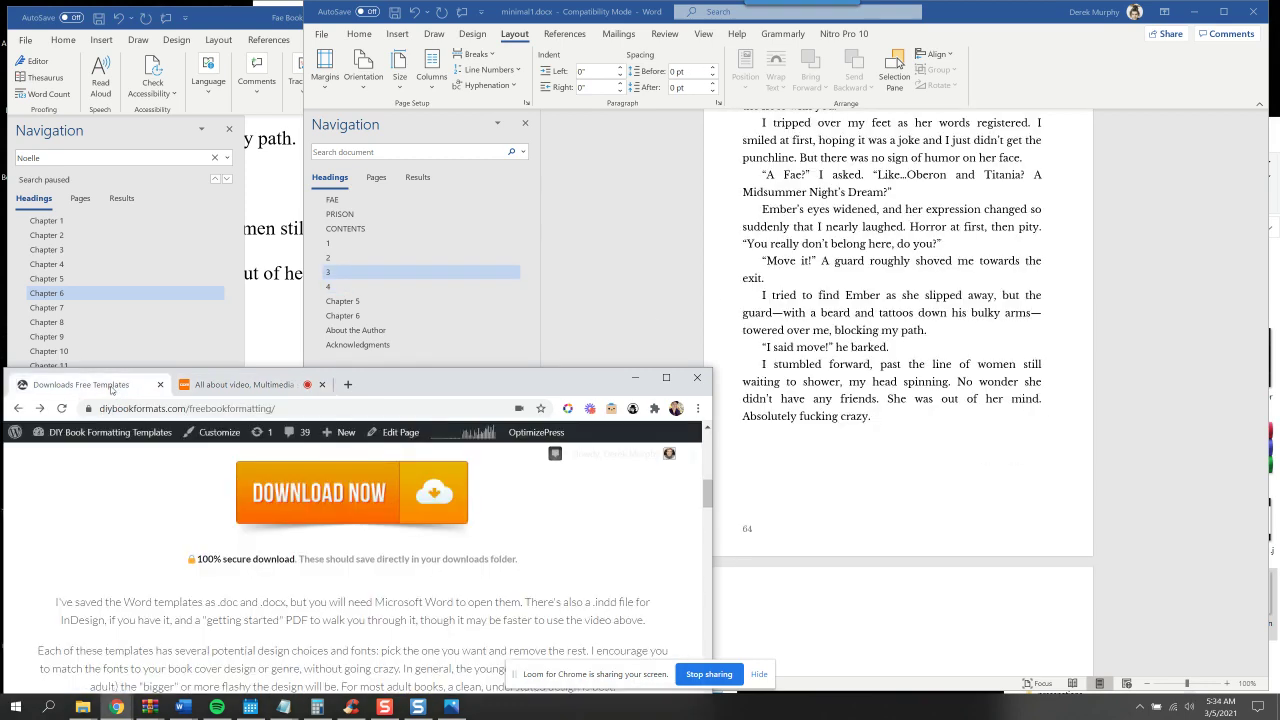
left_click(569, 300)
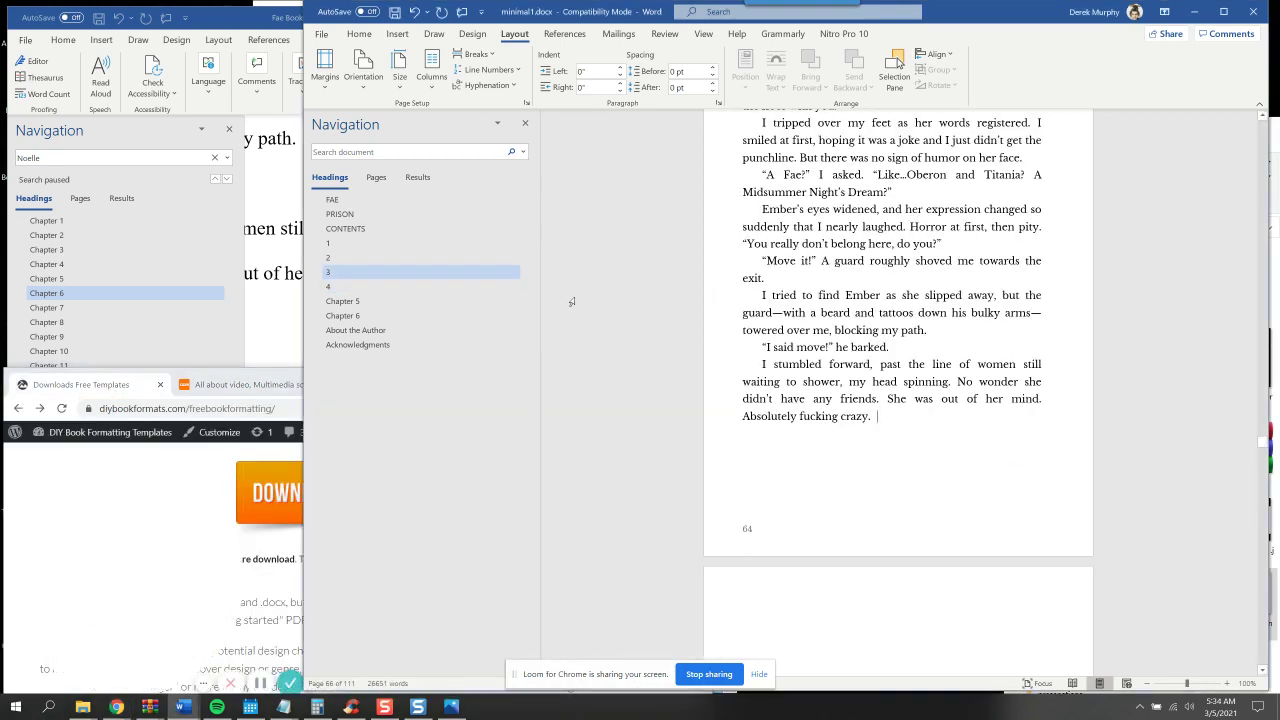
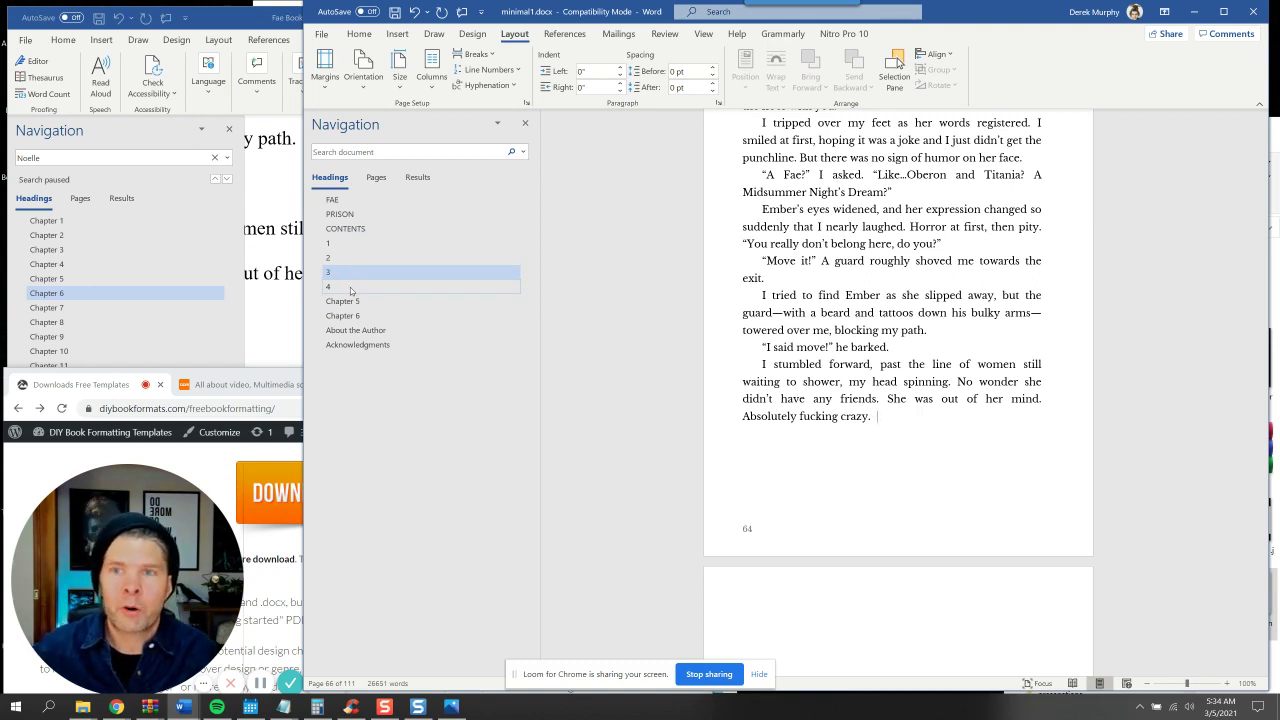
Go to chapter 4's opening page and select its chapter number together with the chapter title line
left_click(350, 291)
scroll(883, 335, "up", 1)
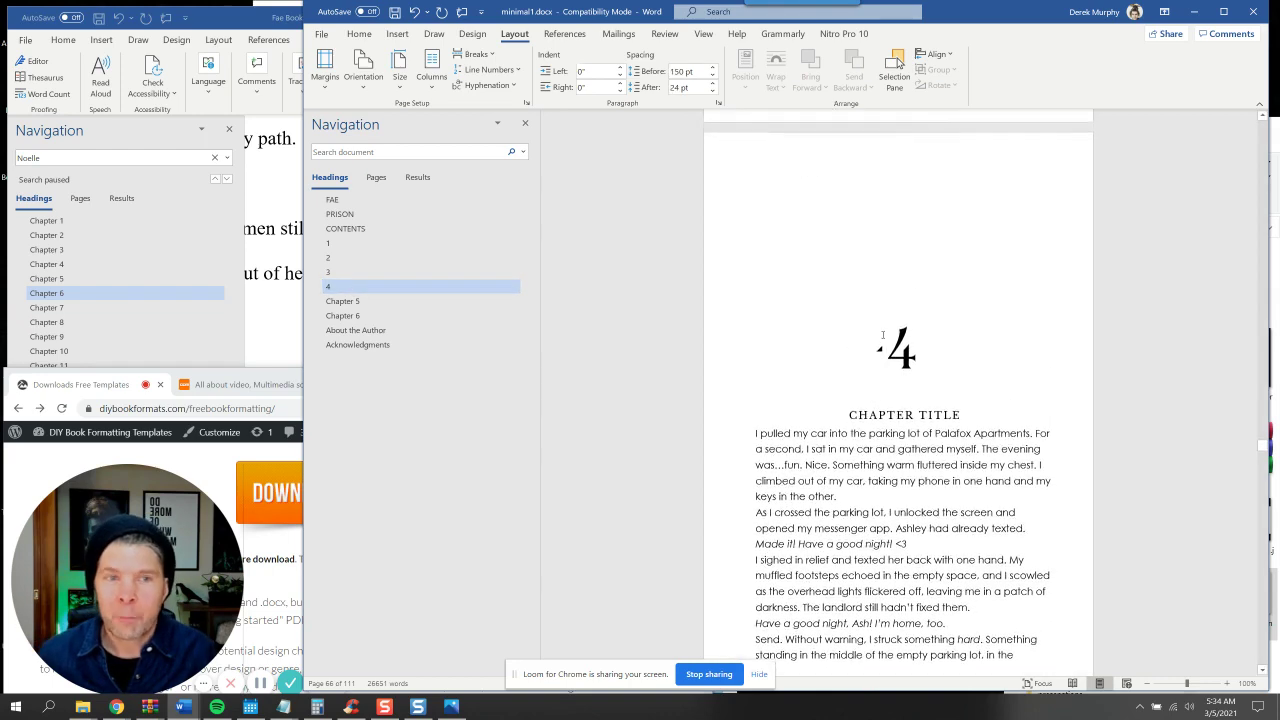
left_click(930, 343)
scroll(929, 345, "down", 1)
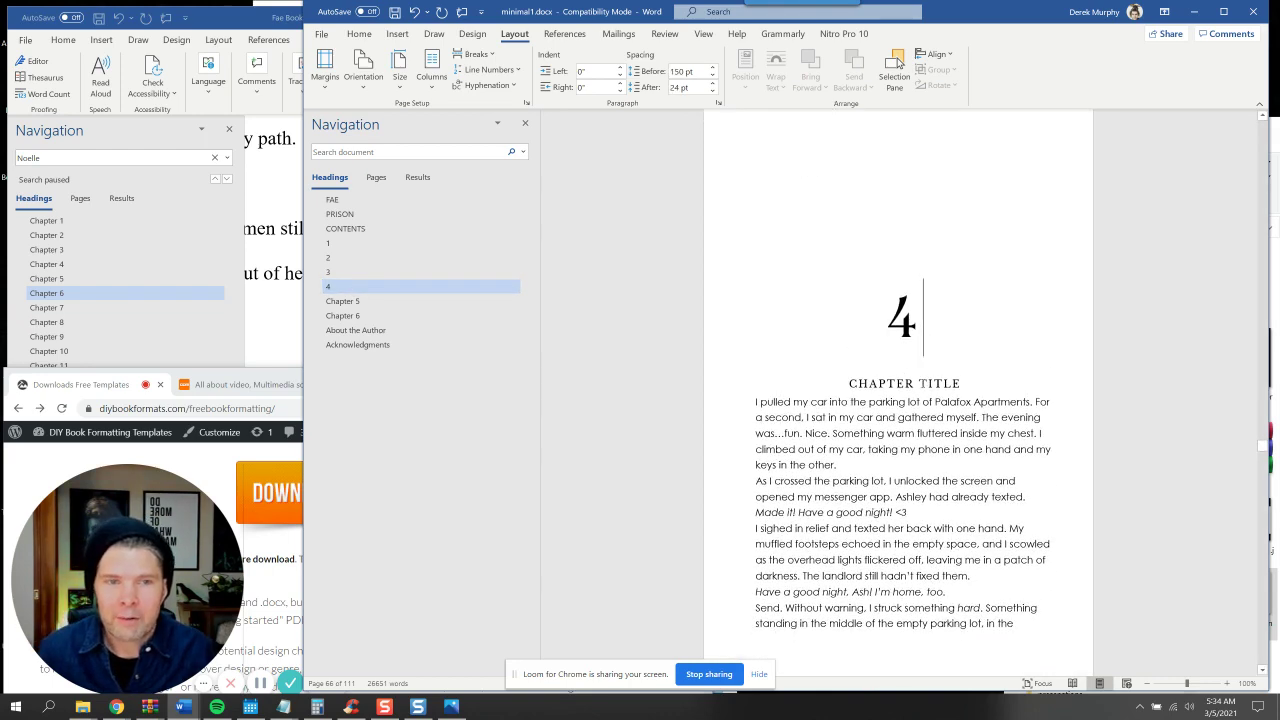
key("Down")
left_click_drag(982, 384, 873, 314)
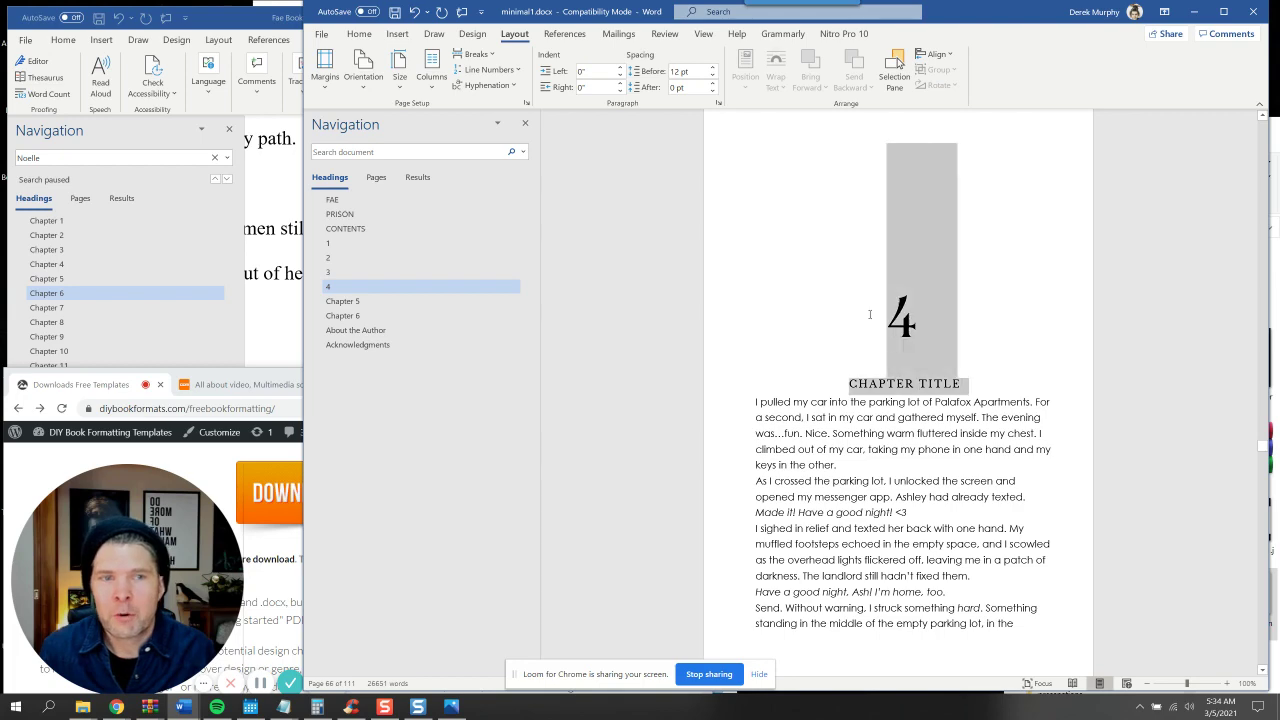
scroll(850, 405, "down", 2)
scroll(850, 405, "down", 1)
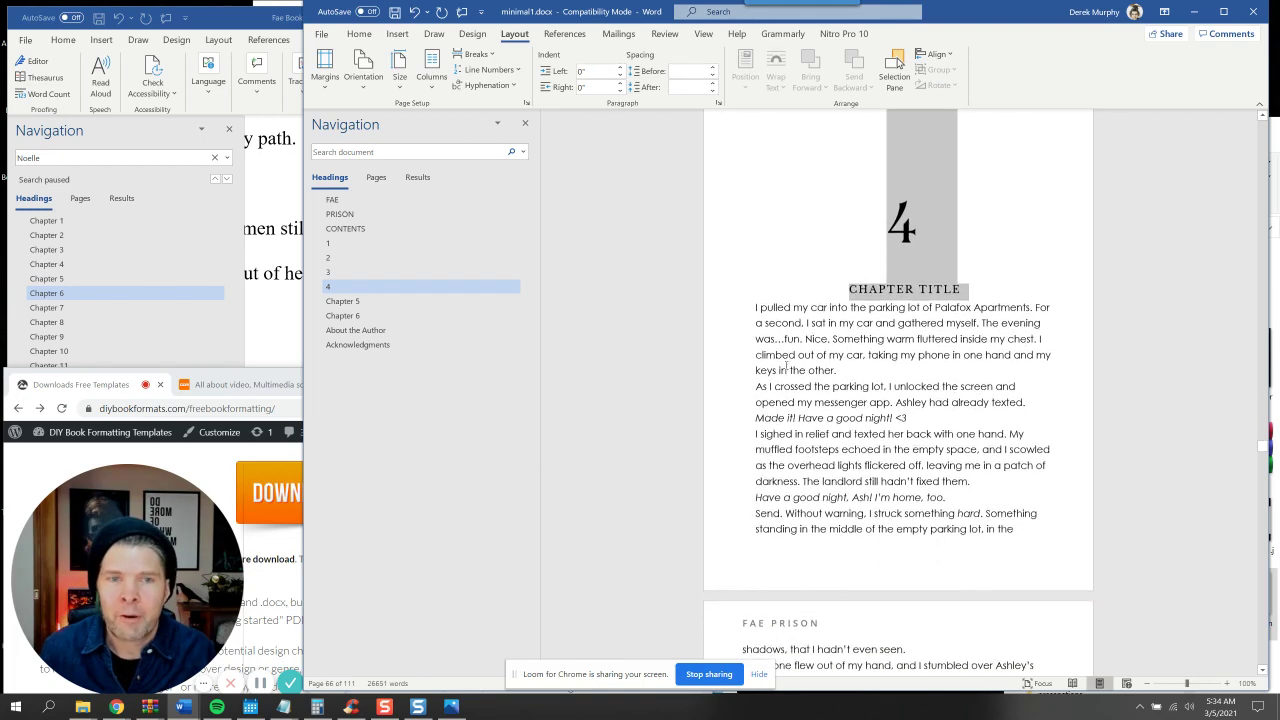
Select chapter 4's body text from "I pulled my car" to "the doorknob turned" and show the full set of text styles
left_click_drag(756, 307, 923, 563)
scroll(952, 620, "down", 4)
scroll(952, 620, "down", 15)
scroll(924, 563, "up", 3)
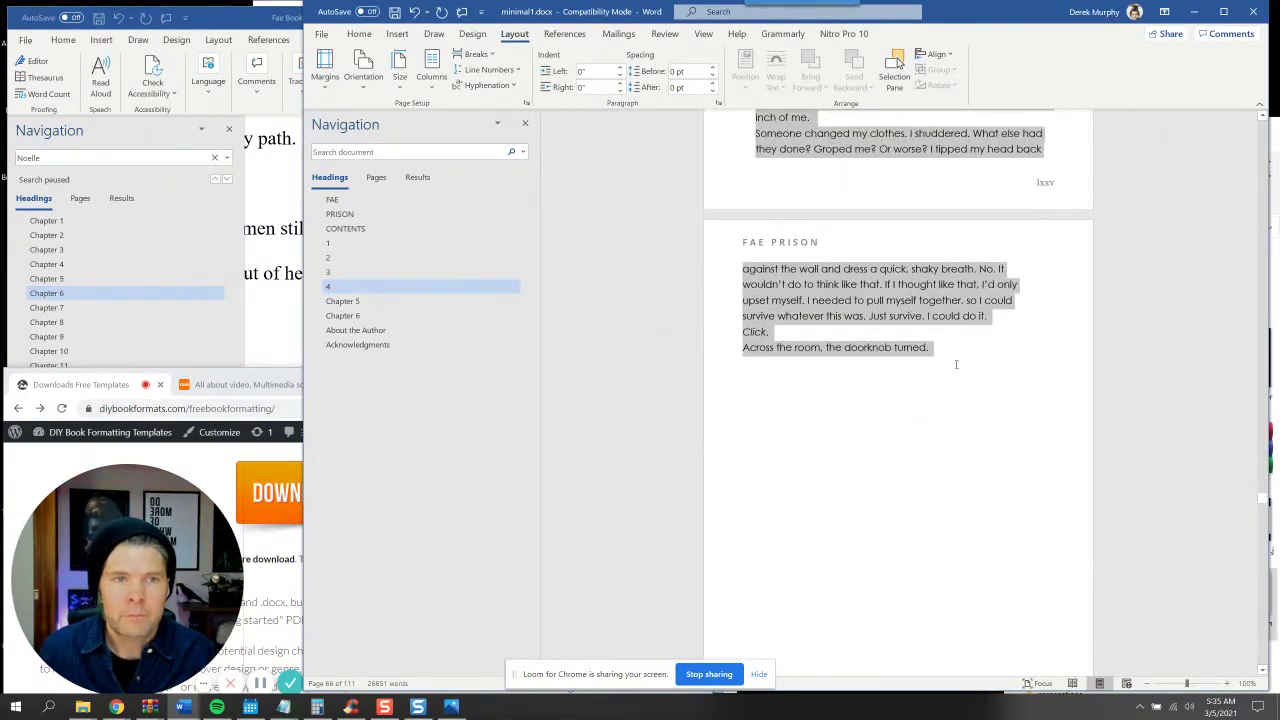
left_click(357, 34)
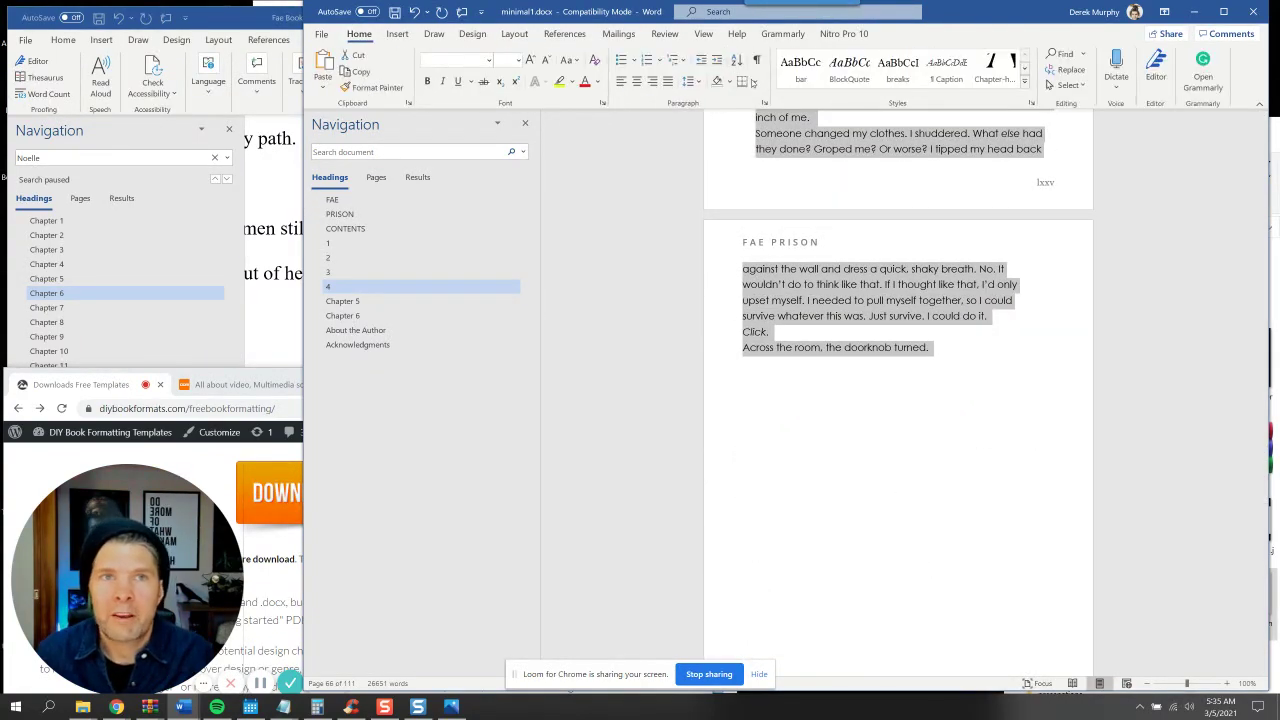
left_click(1024, 86)
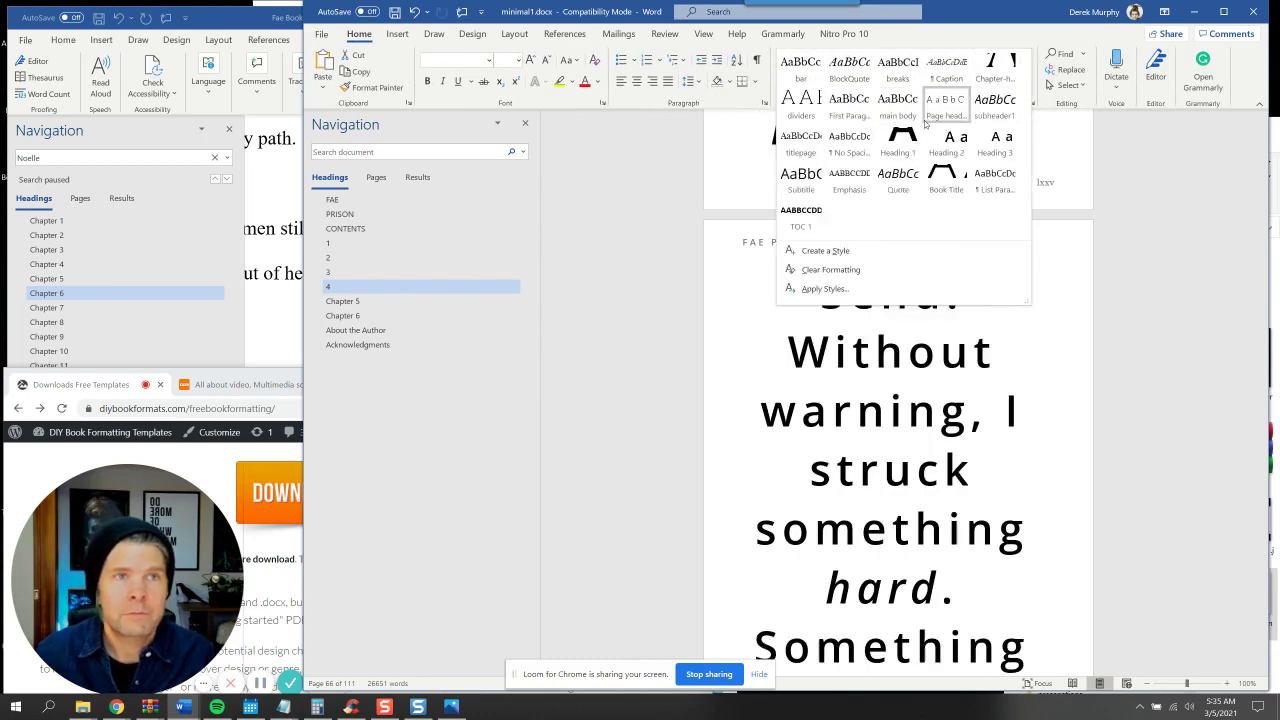
Apply the main body style to the chapter 4 text and the First Paragraph style to its first two paragraphs
left_click(893, 106)
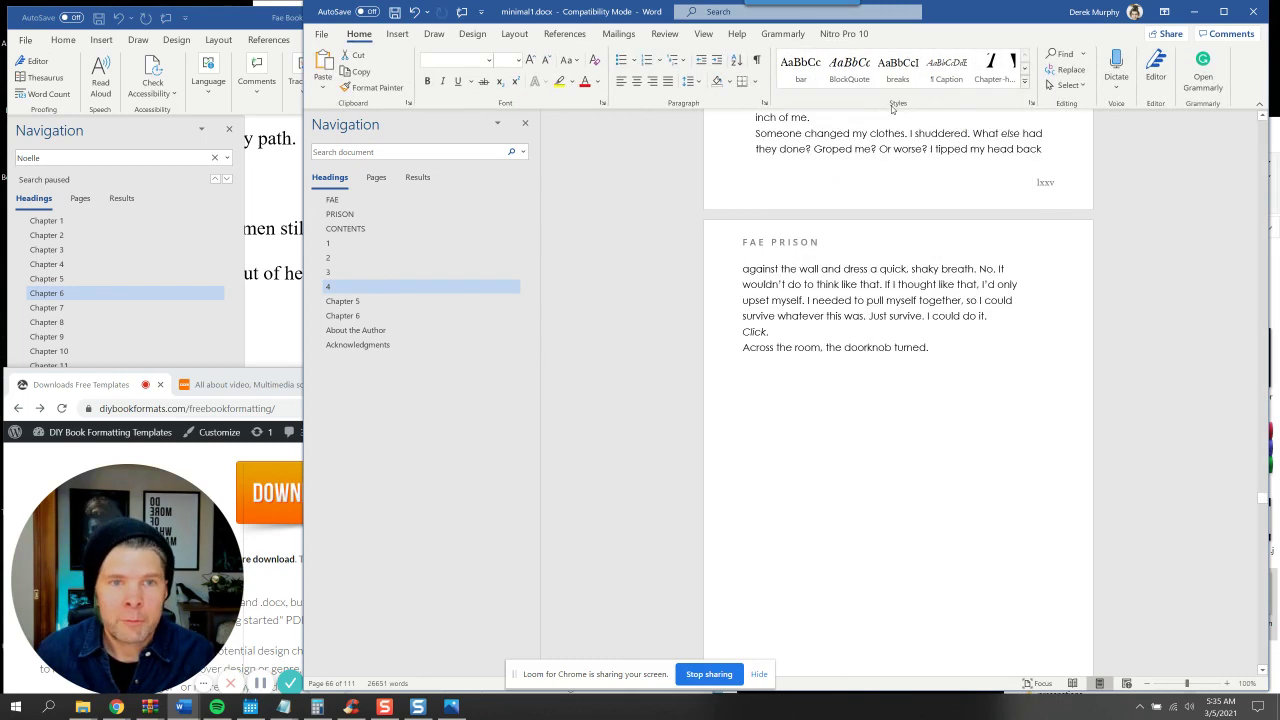
left_click(367, 288)
scroll(850, 388, "down", 1)
scroll(851, 388, "down", 1)
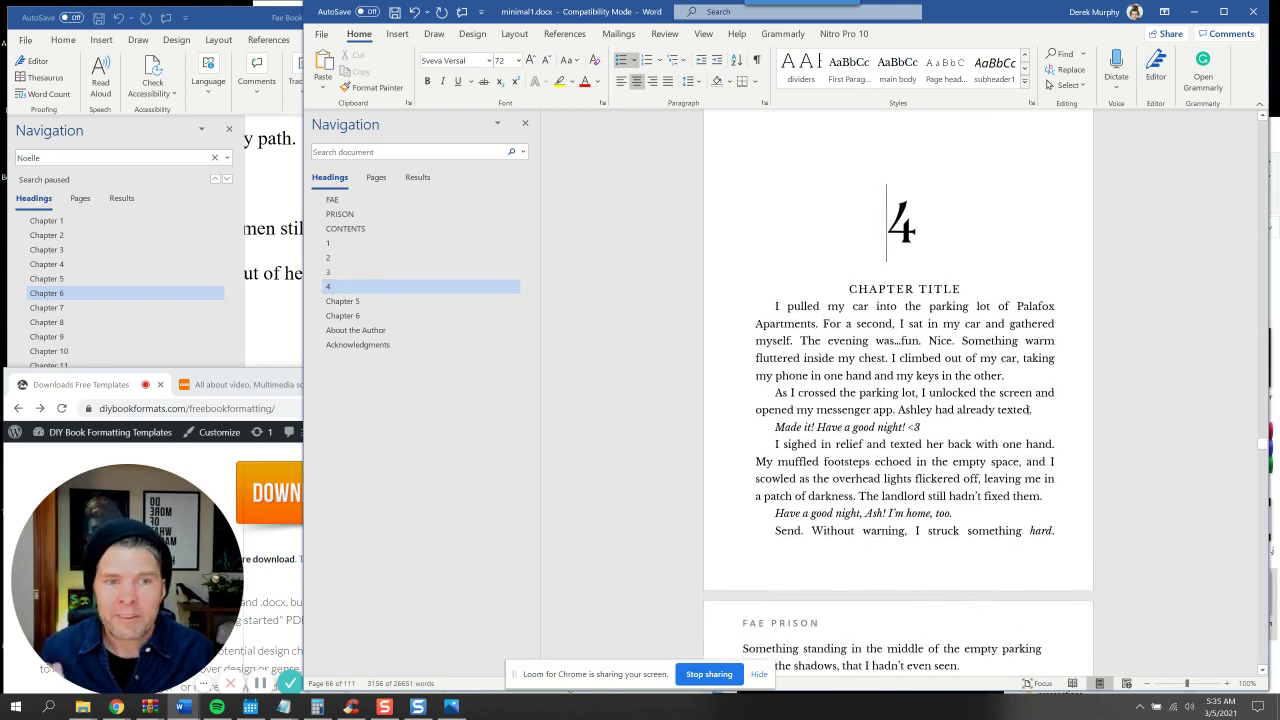
left_click_drag(1036, 410, 768, 309)
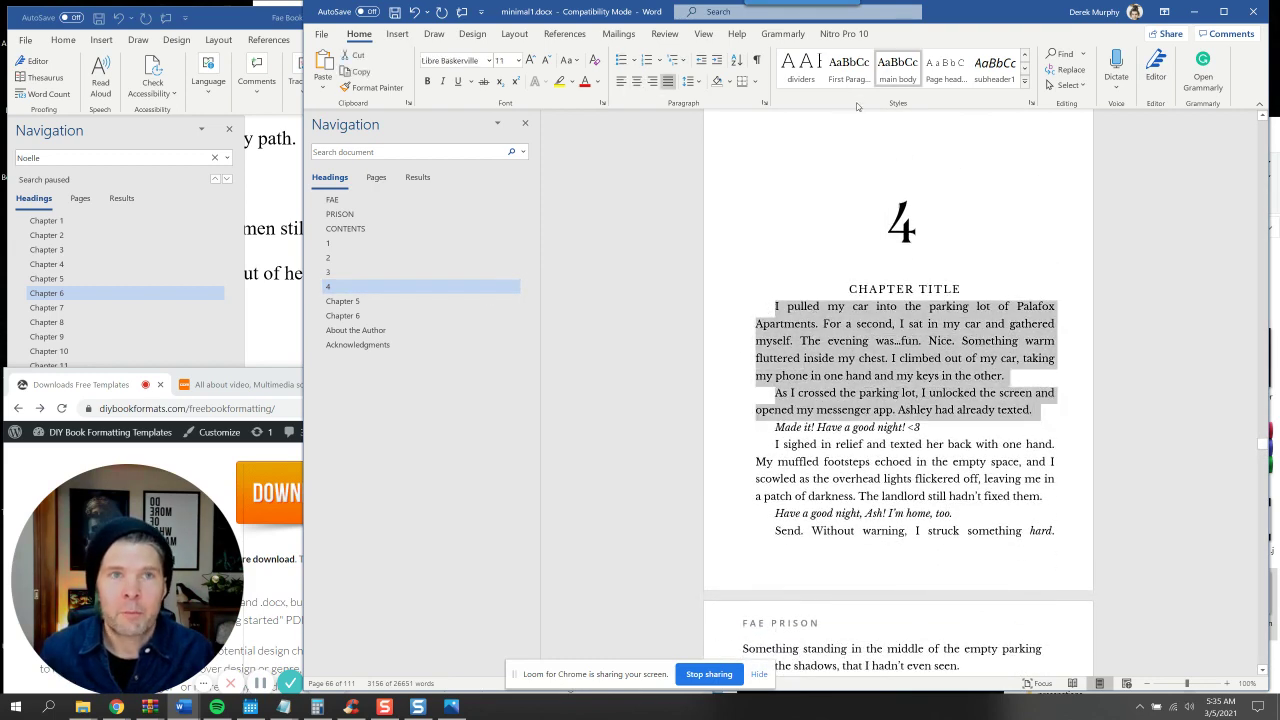
left_click(850, 72)
Add space after the chapter 4 title line and apply the subheader1 style to it
left_click(962, 289)
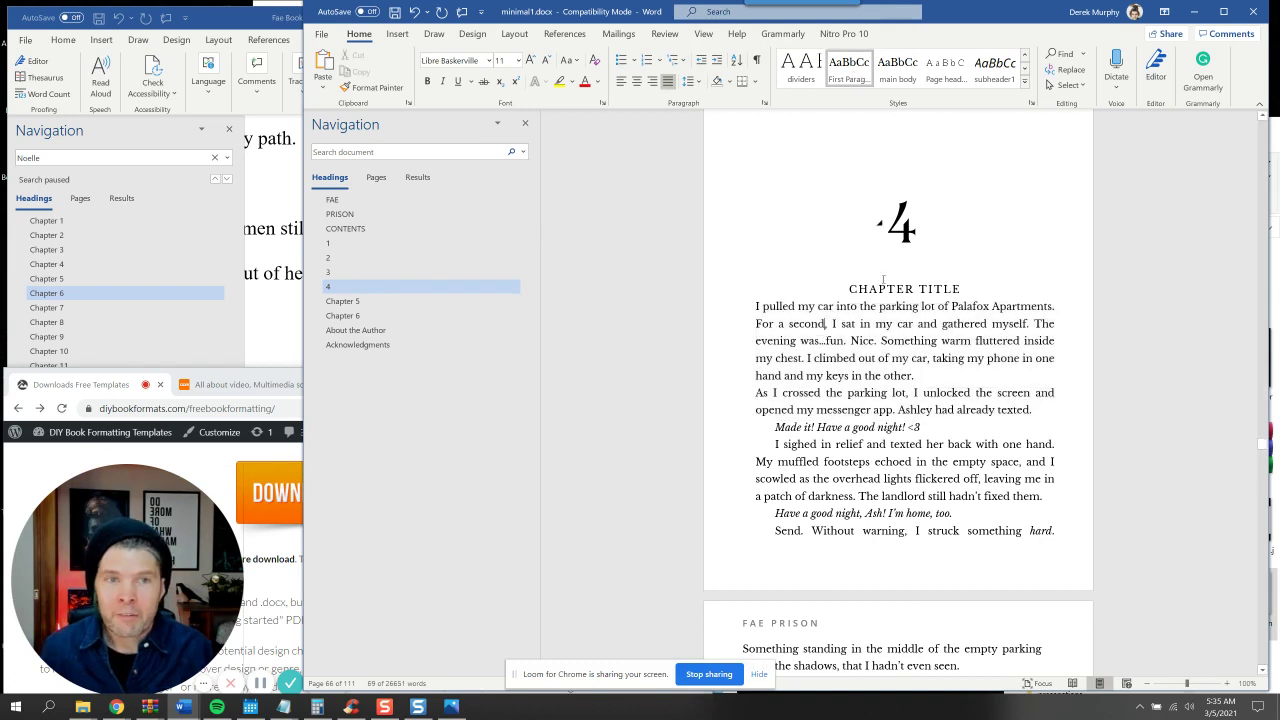
left_click_drag(962, 289, 849, 290)
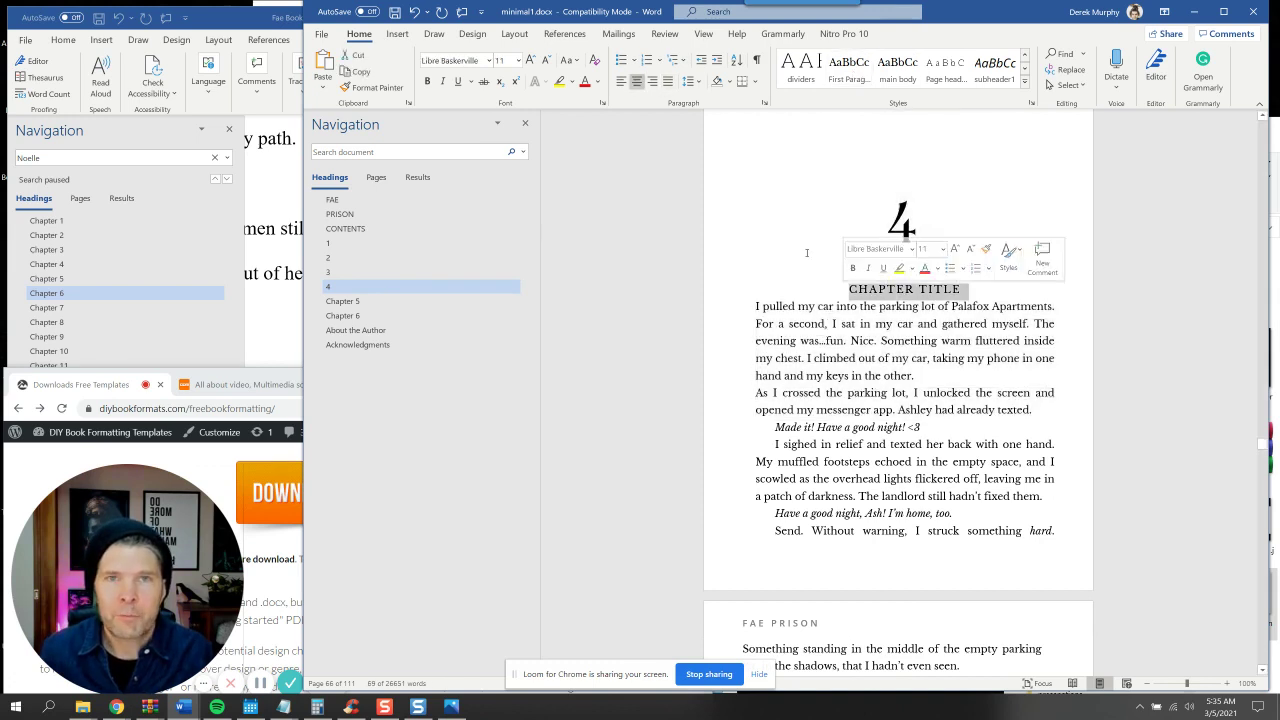
left_click(690, 81)
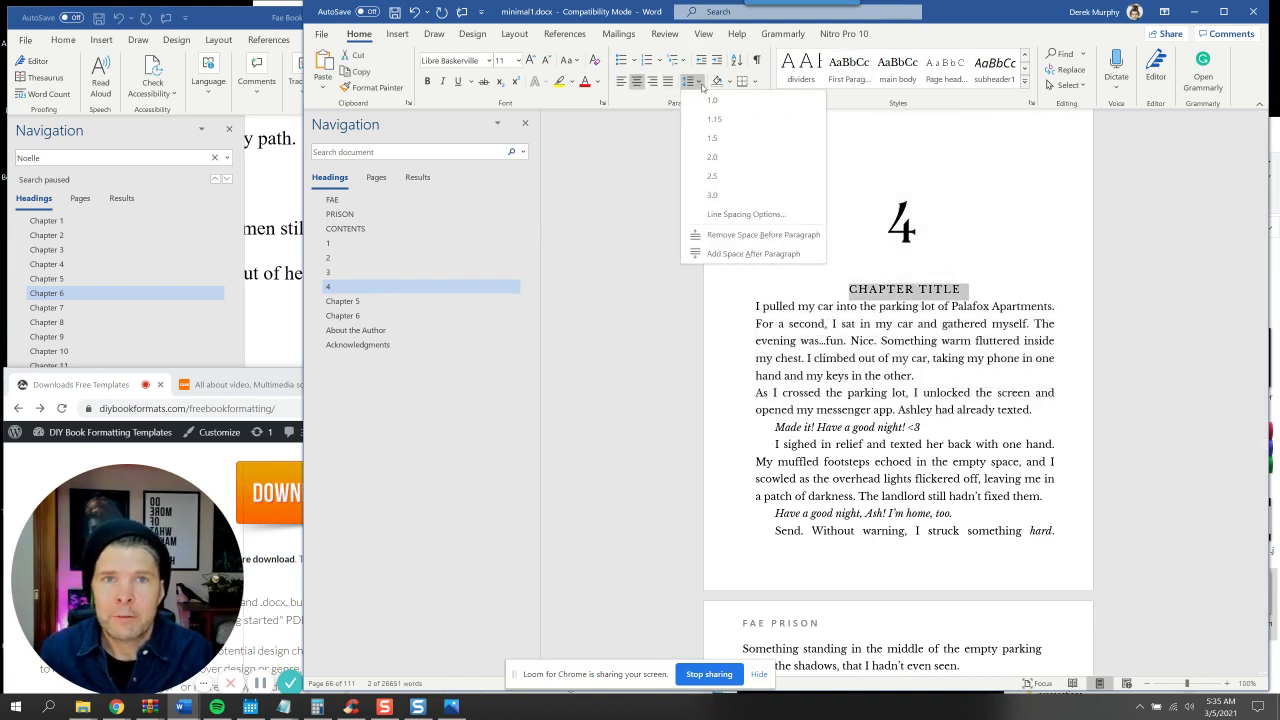
left_click(745, 254)
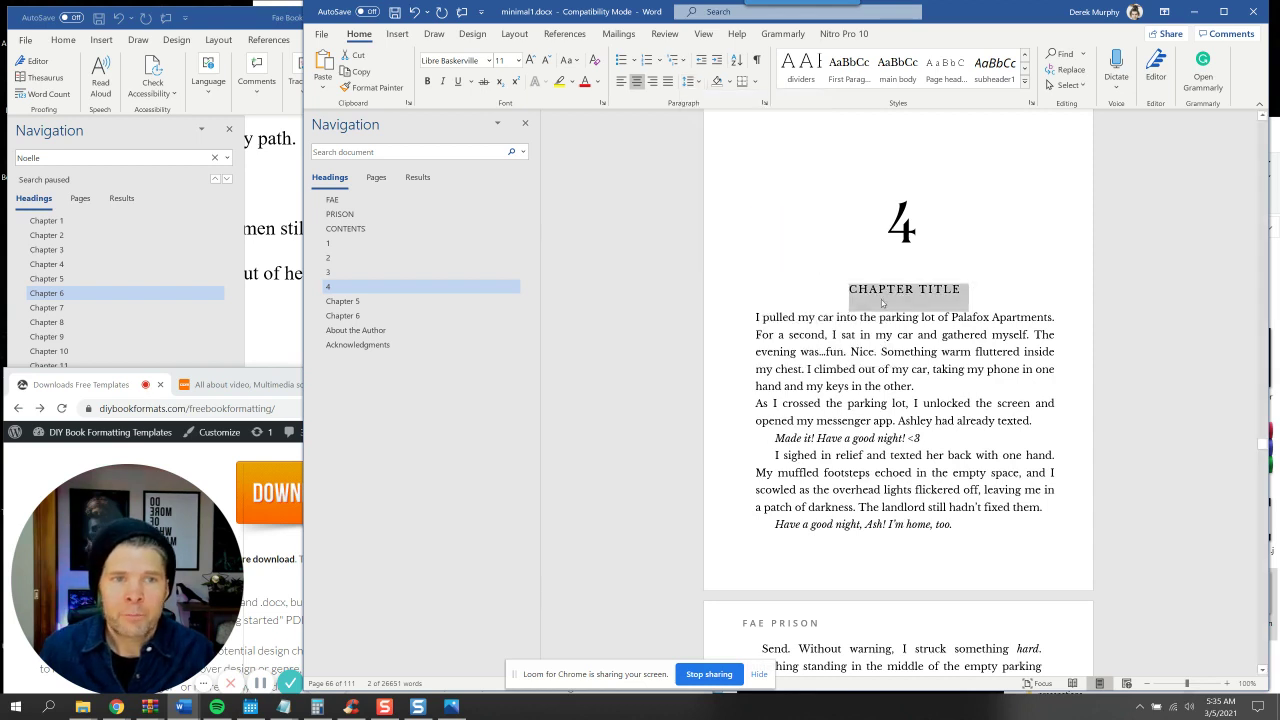
left_click(1003, 79)
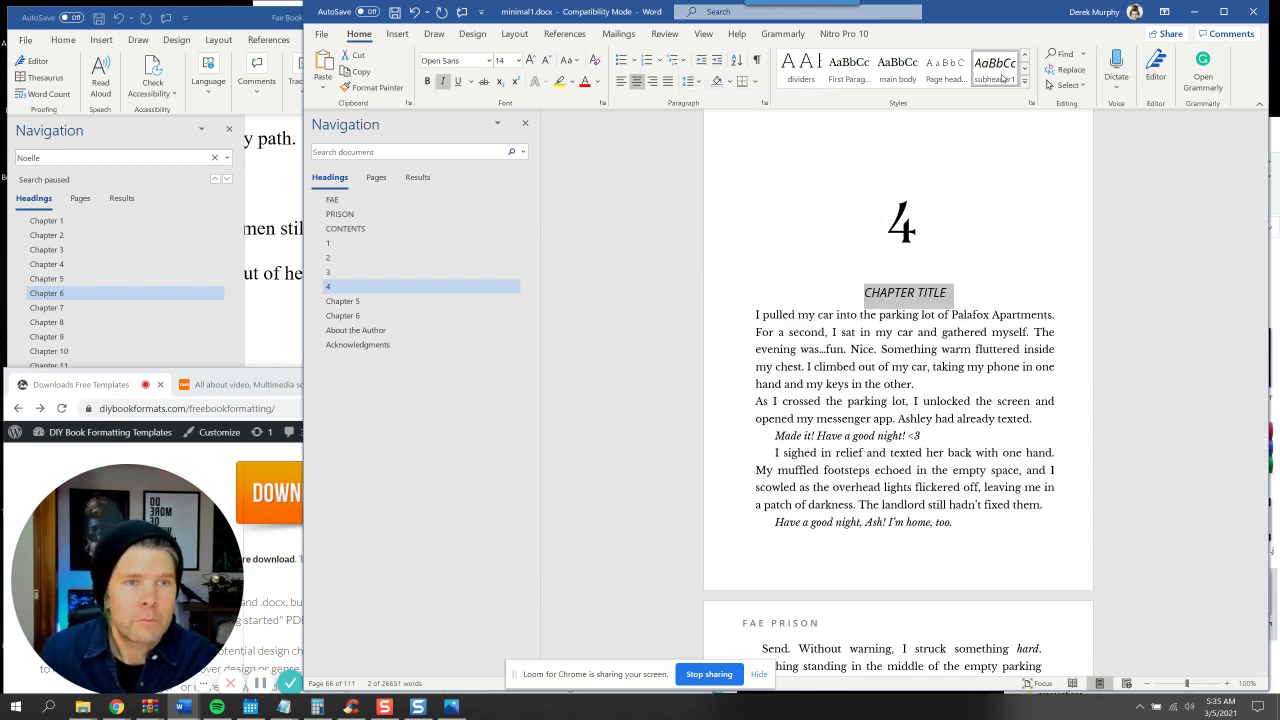
left_click(1024, 80)
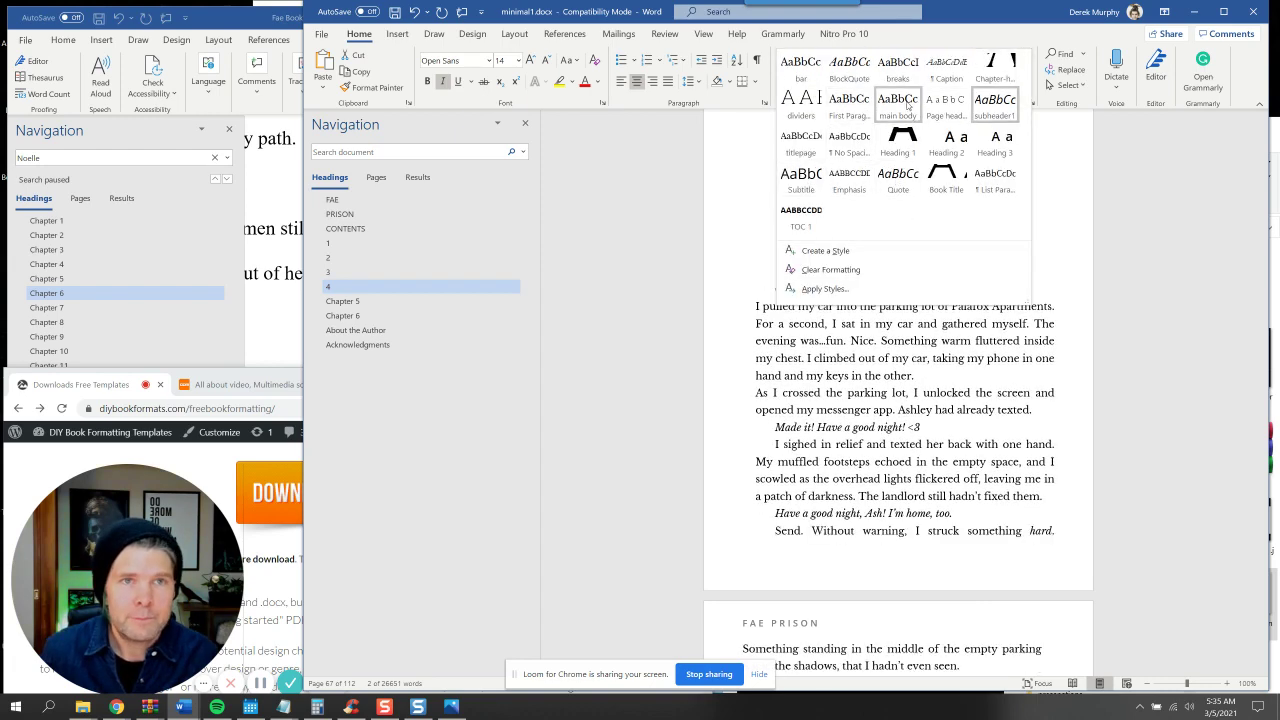
left_click(995, 100)
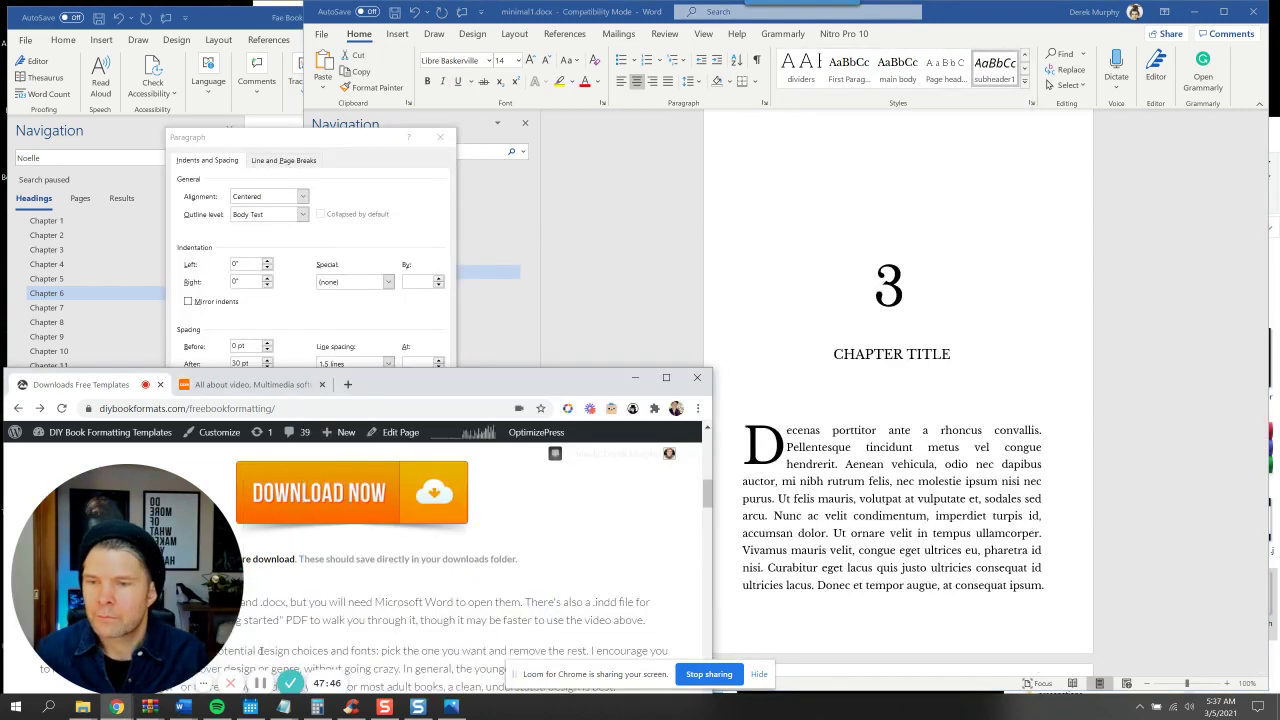
Set the spacing after the chapter 3 title to 30 pt and update the subheader1 style to match it
left_click(781, 284)
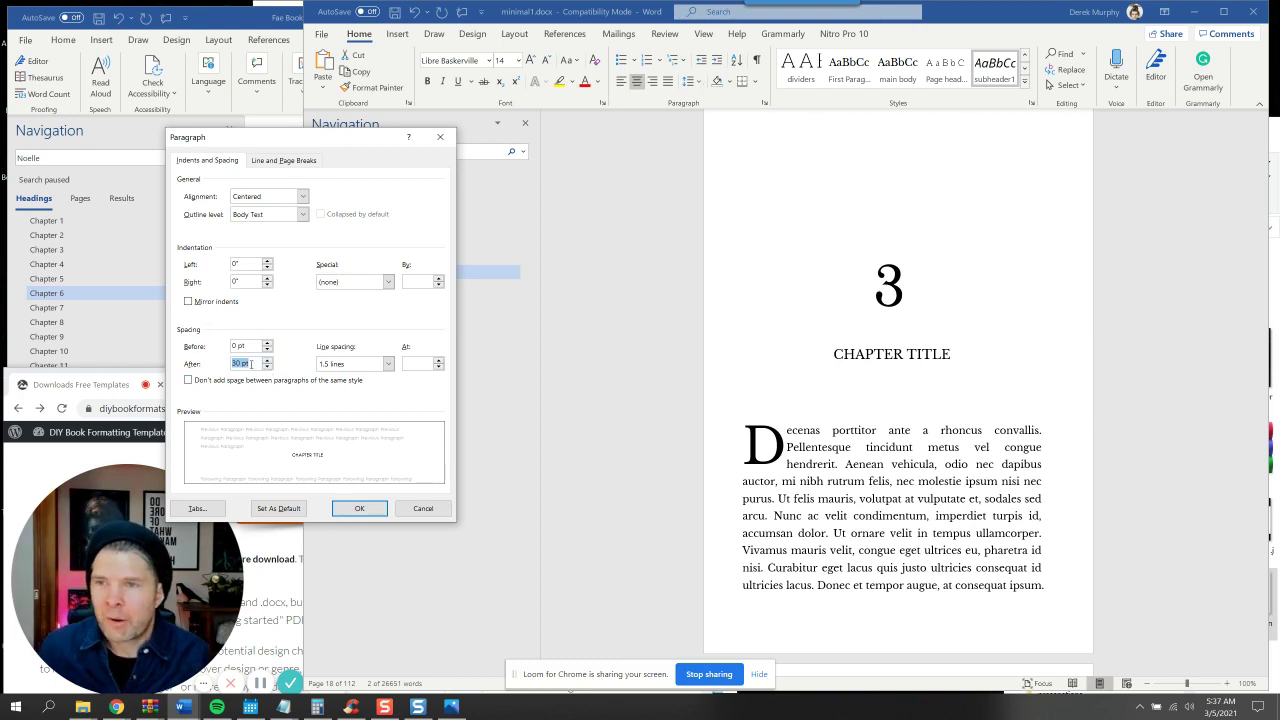
left_click(357, 507)
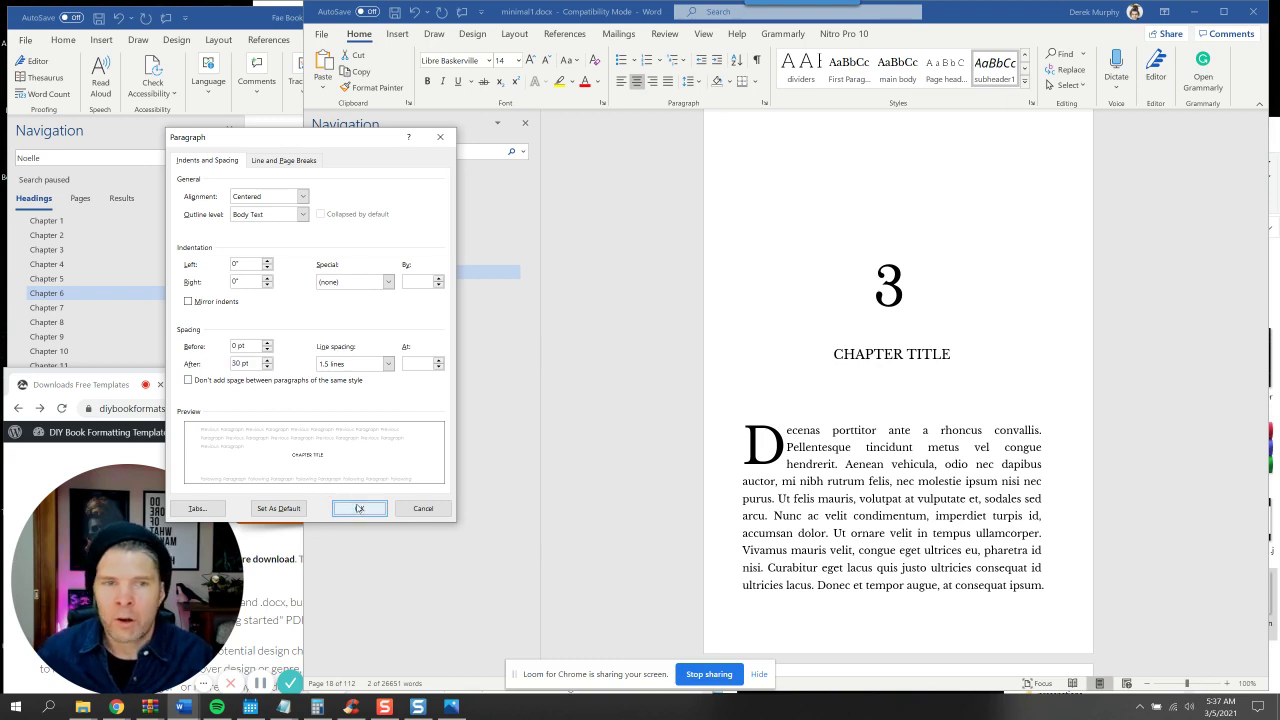
right_click(1000, 62)
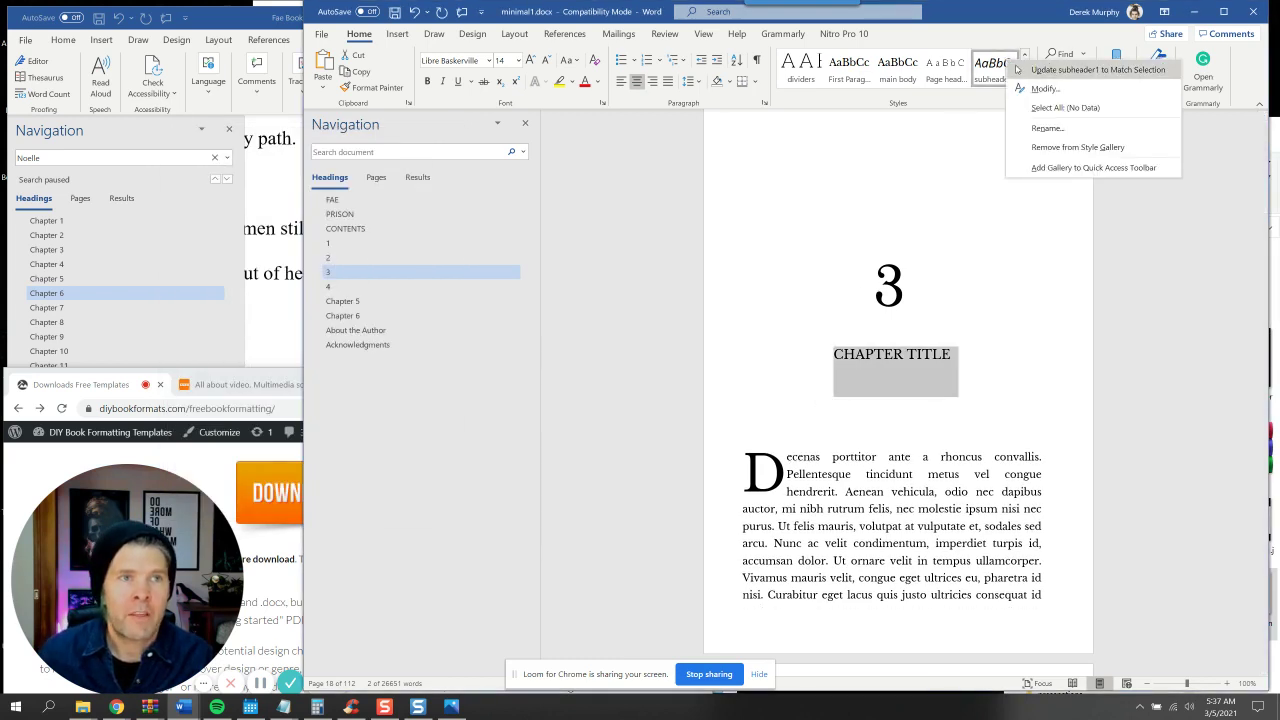
left_click(1030, 70)
left_click(903, 353)
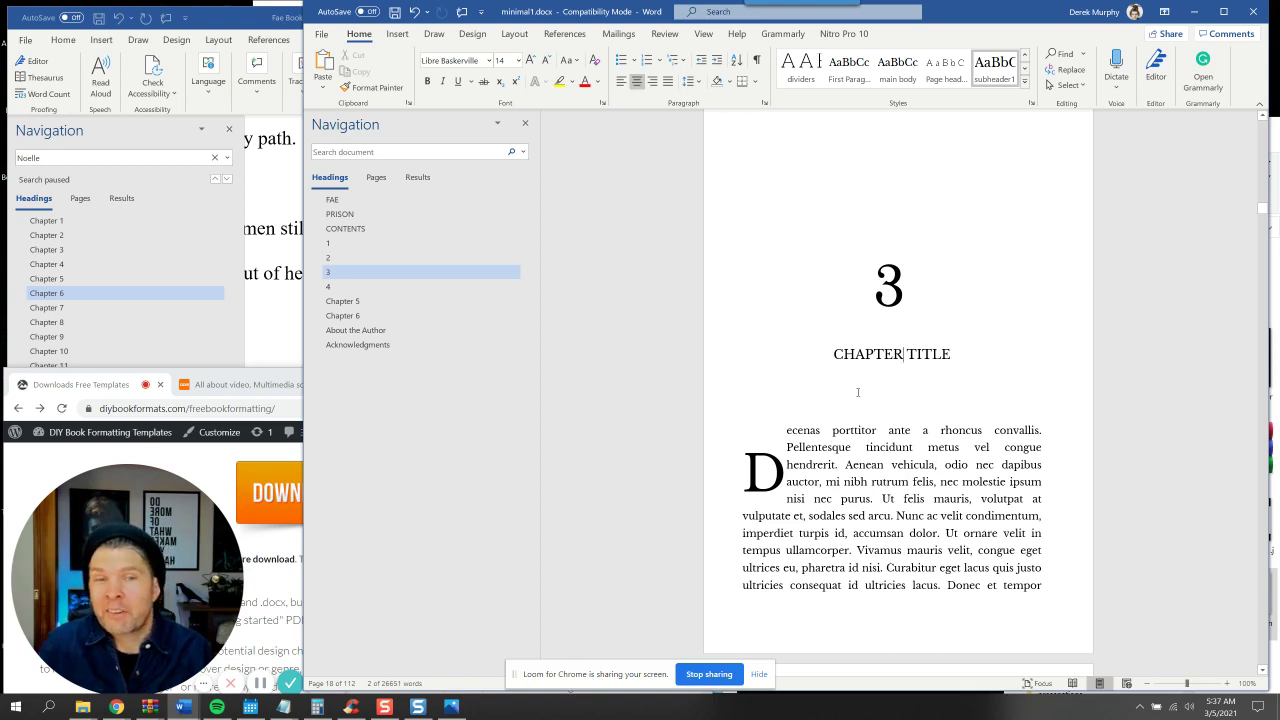
Delete the drop cap at the start of chapter 3's first paragraph
left_click(757, 458)
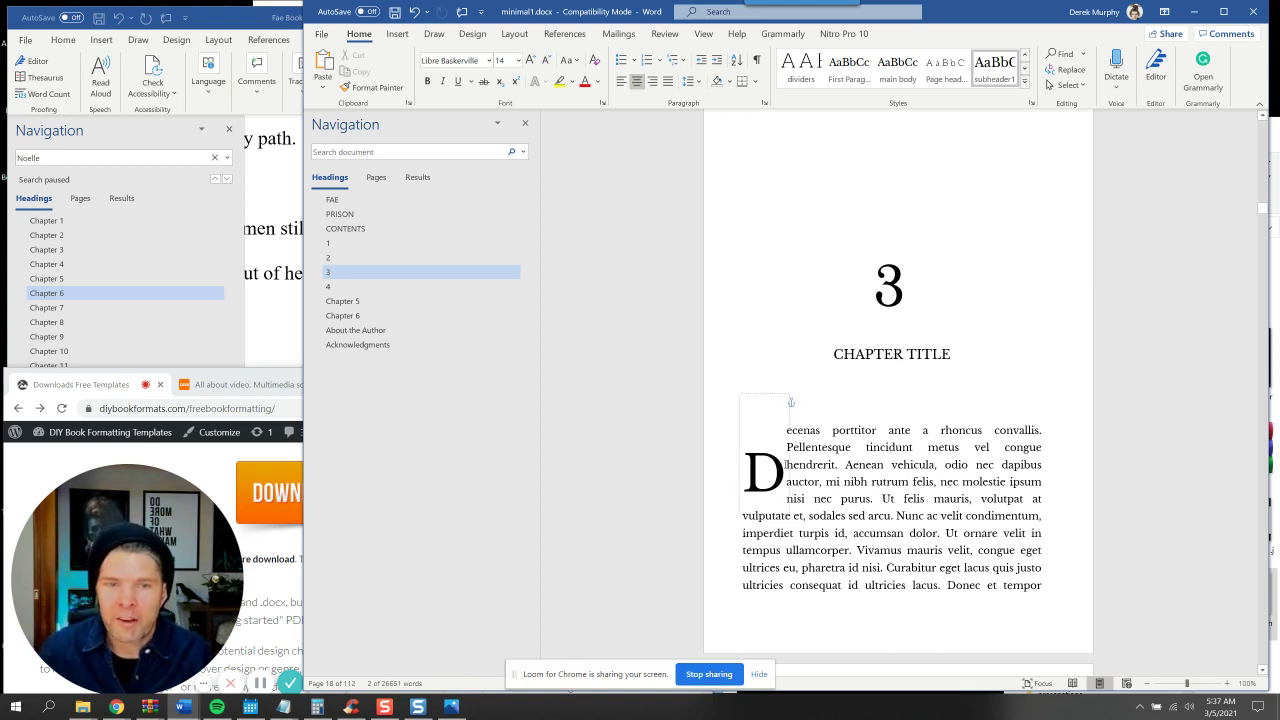
left_click(755, 398)
key("Delete")
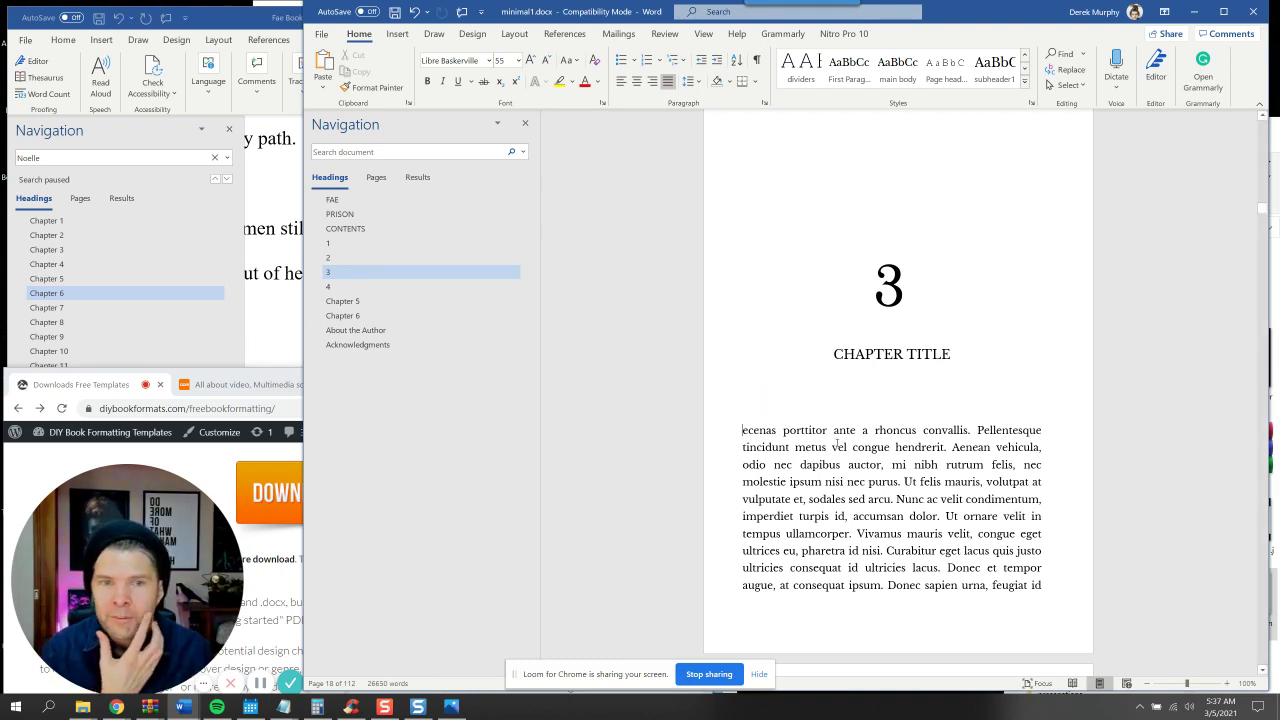
Set the spacing after the chapter 4 title line to 42 pt
left_click(400, 272)
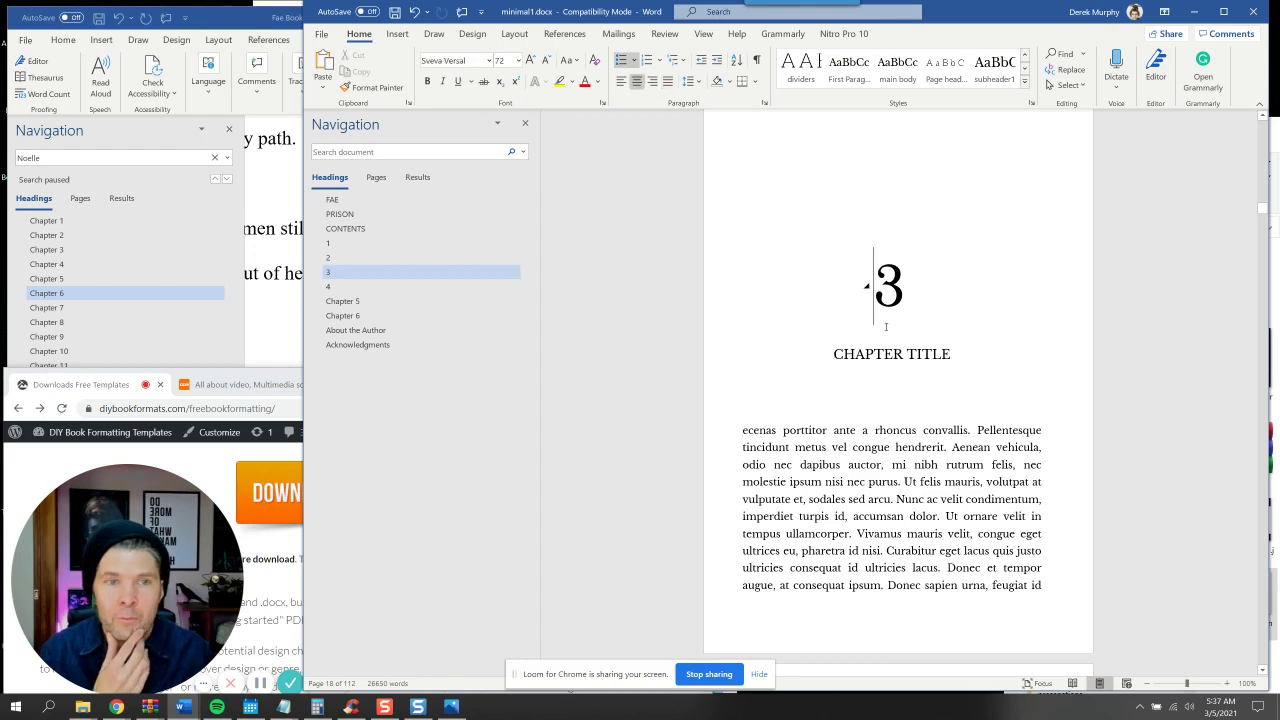
left_click(406, 270)
left_click(393, 287)
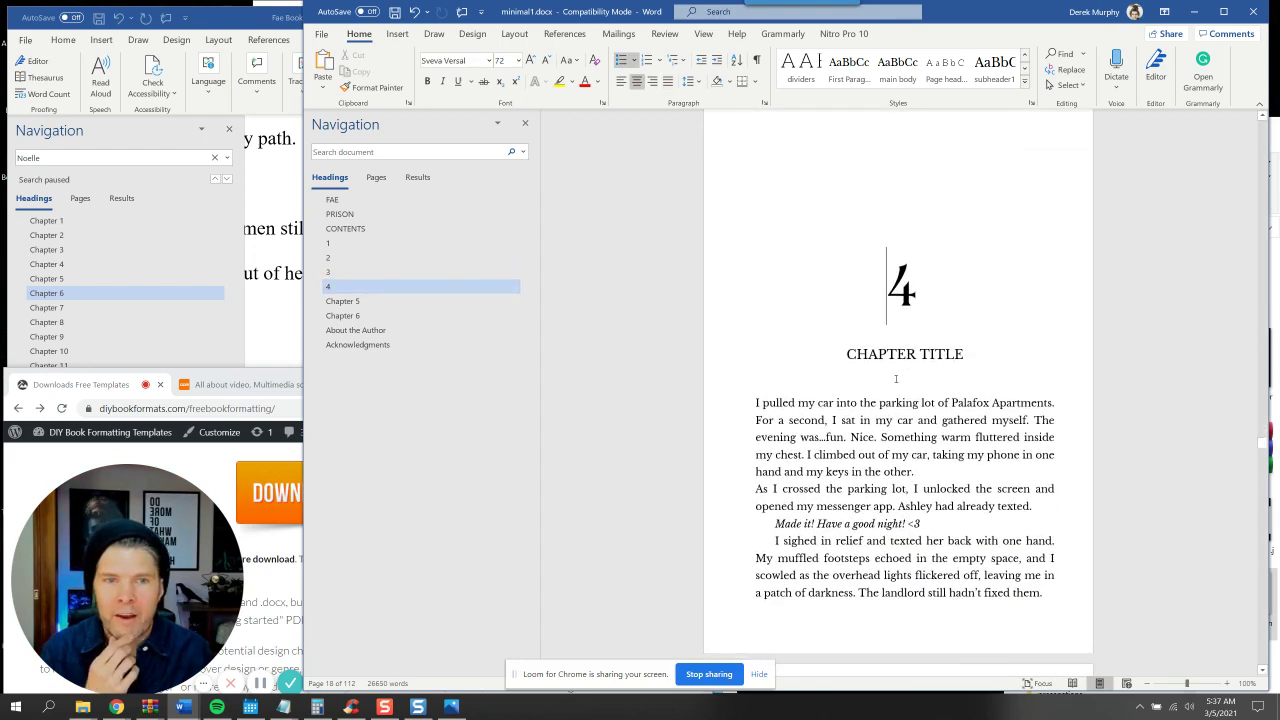
left_click(845, 403)
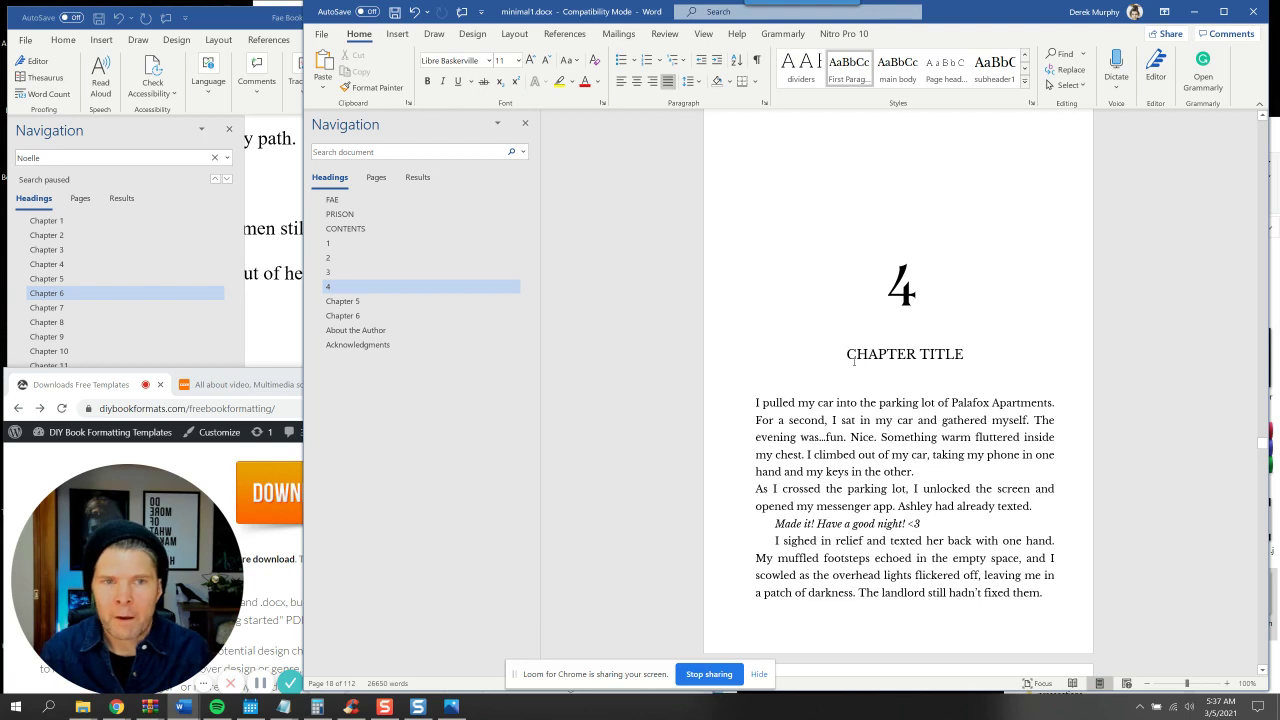
left_click(854, 356)
scroll(870, 404, "up", 2)
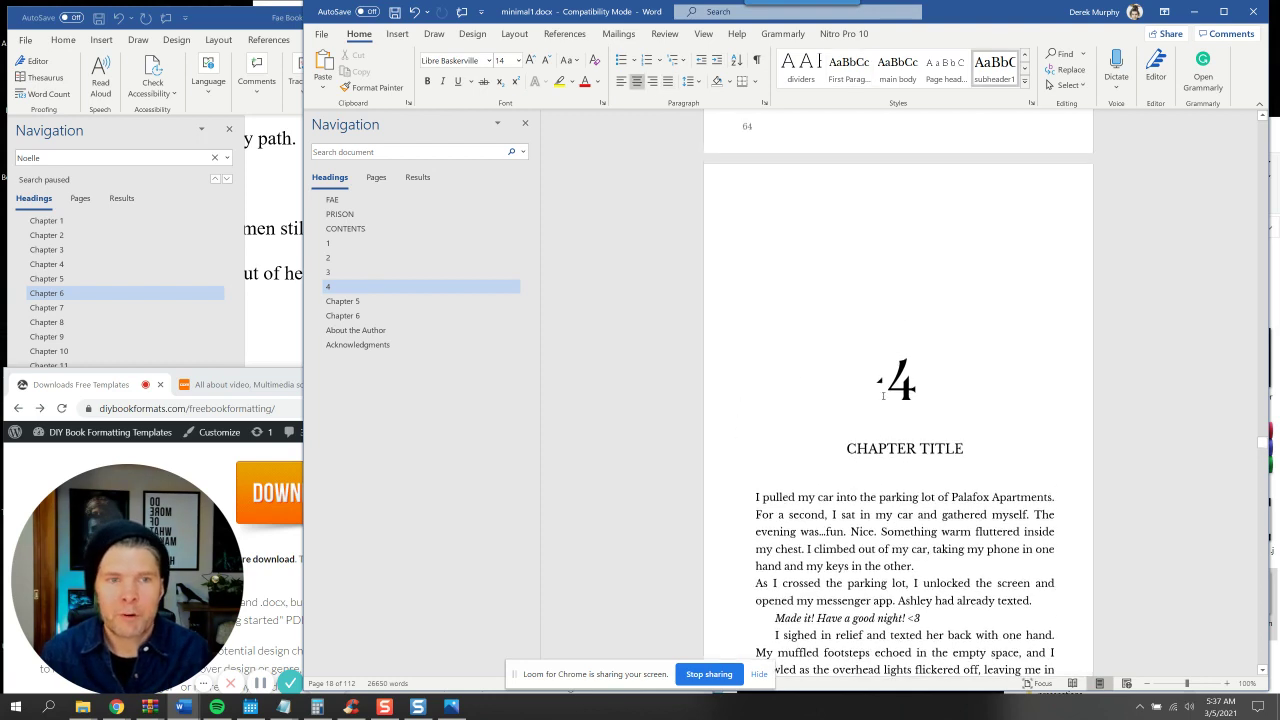
scroll(889, 326, "down", 2)
left_click_drag(846, 322, 968, 324)
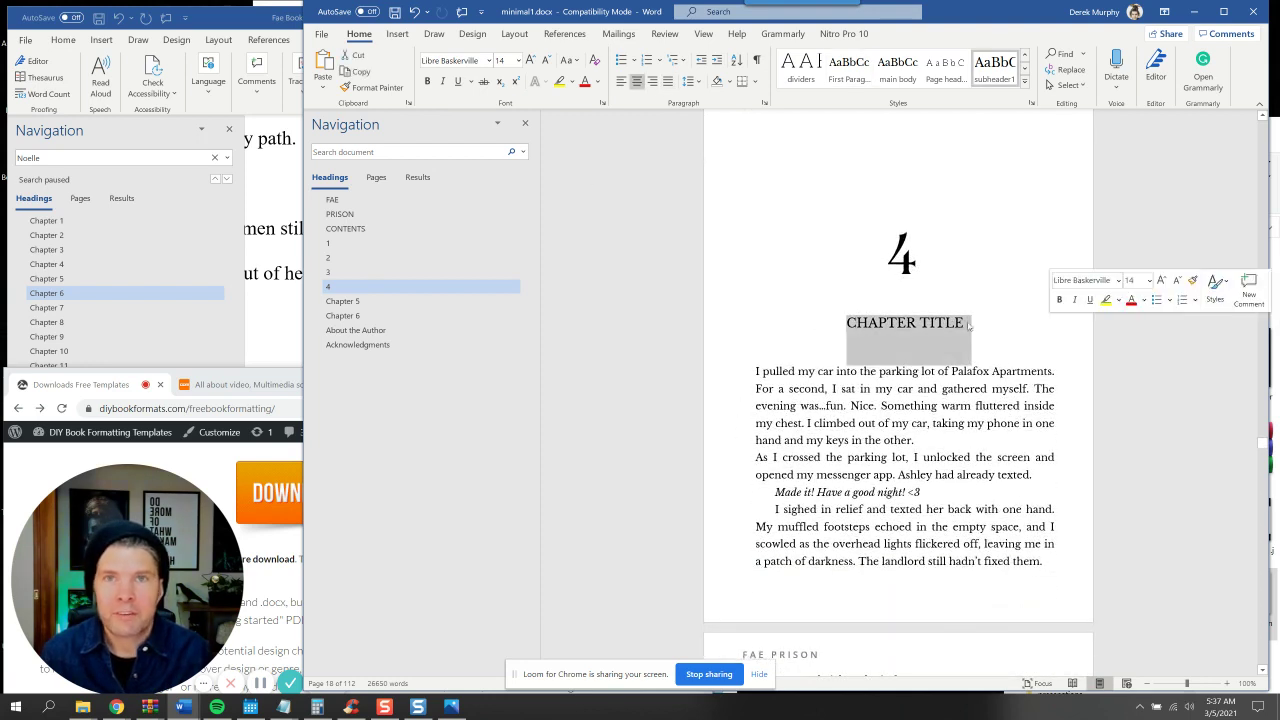
left_click(689, 81)
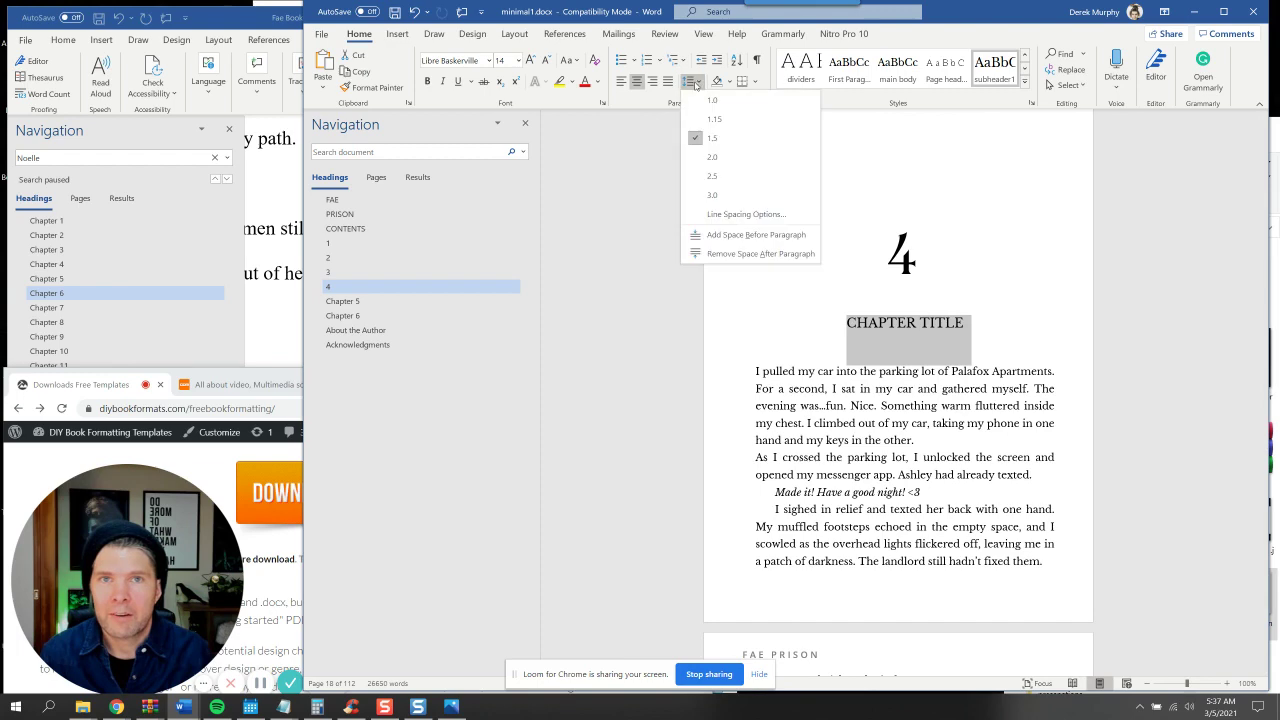
left_click(731, 212)
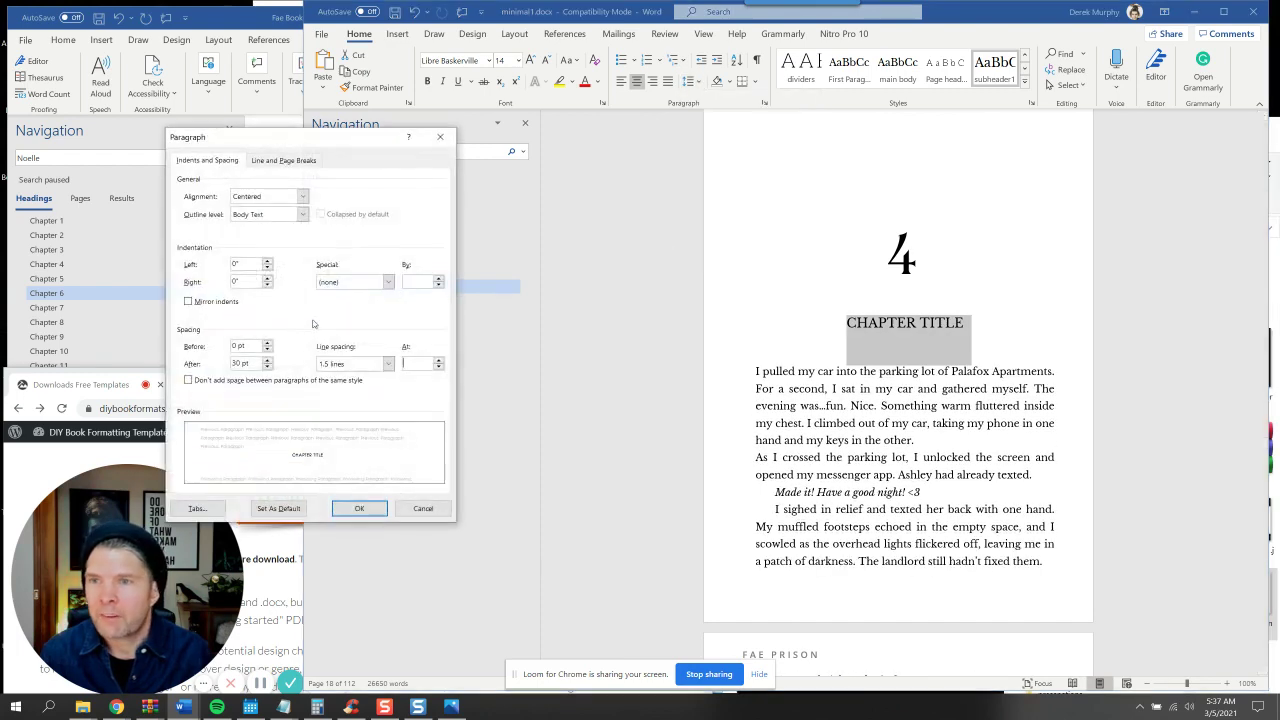
left_click(268, 360)
left_click(268, 360)
left_click(267, 367)
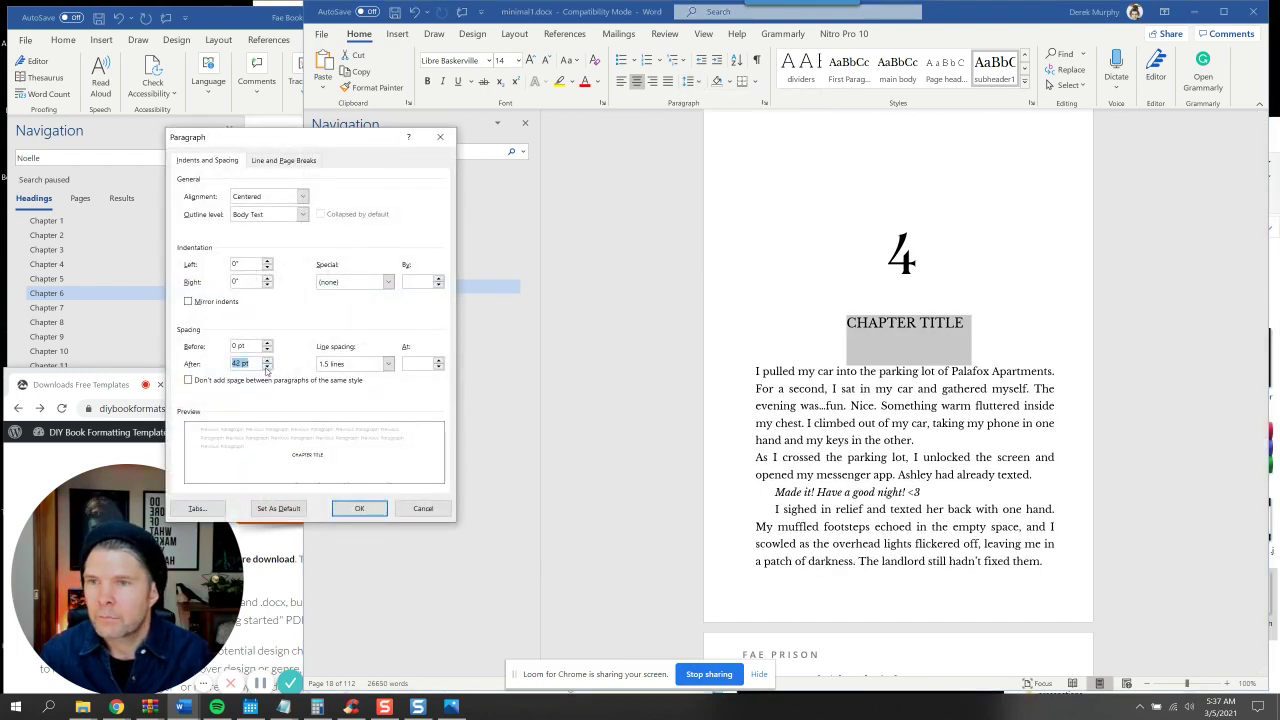
left_click(359, 508)
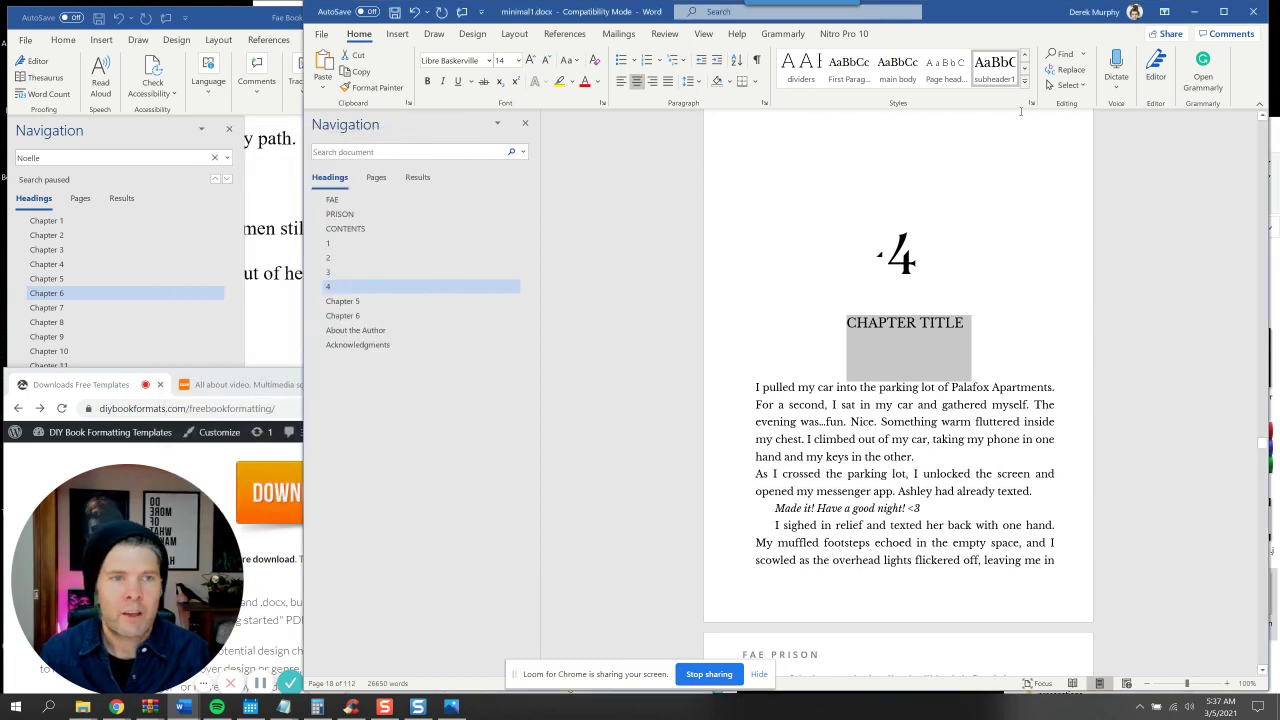
Update the subheader1 style to match the chapter 4 title line
right_click(1003, 67)
left_click(1025, 79)
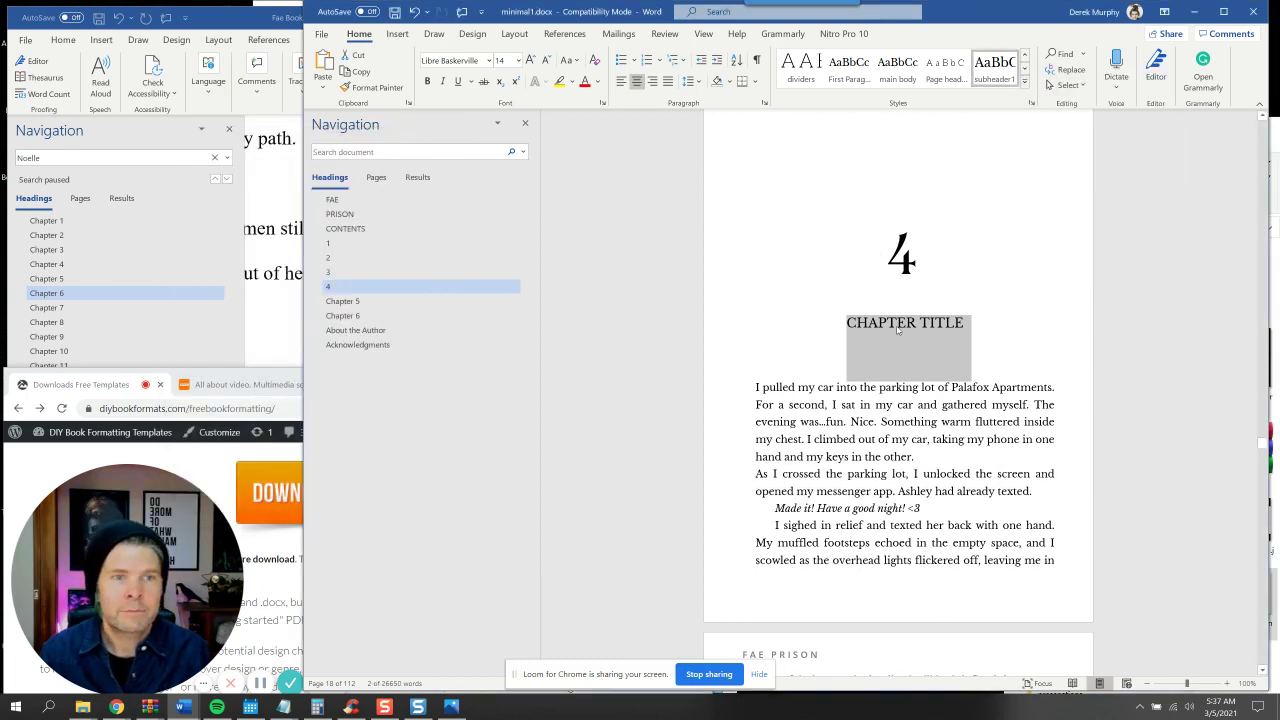
left_click(840, 360)
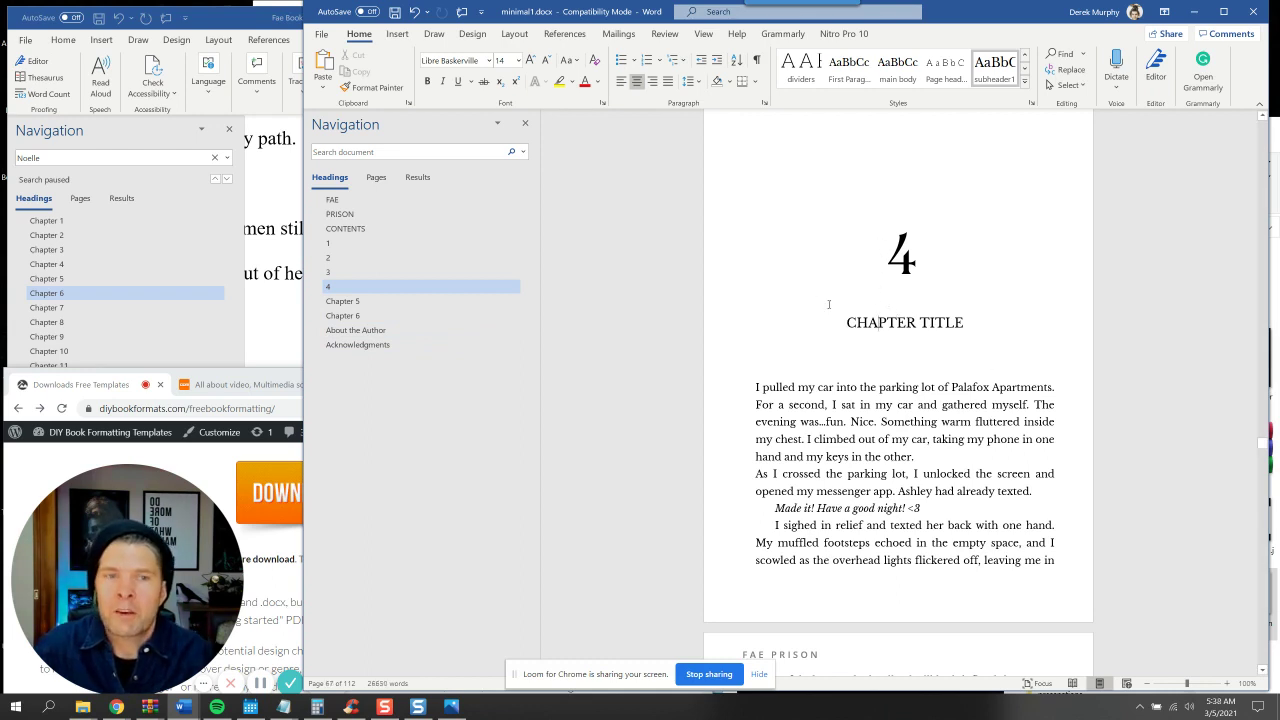
Apply the main body style to chapter 5's opening text, from "There was no one there" through "Get a move on!"
left_click(397, 302)
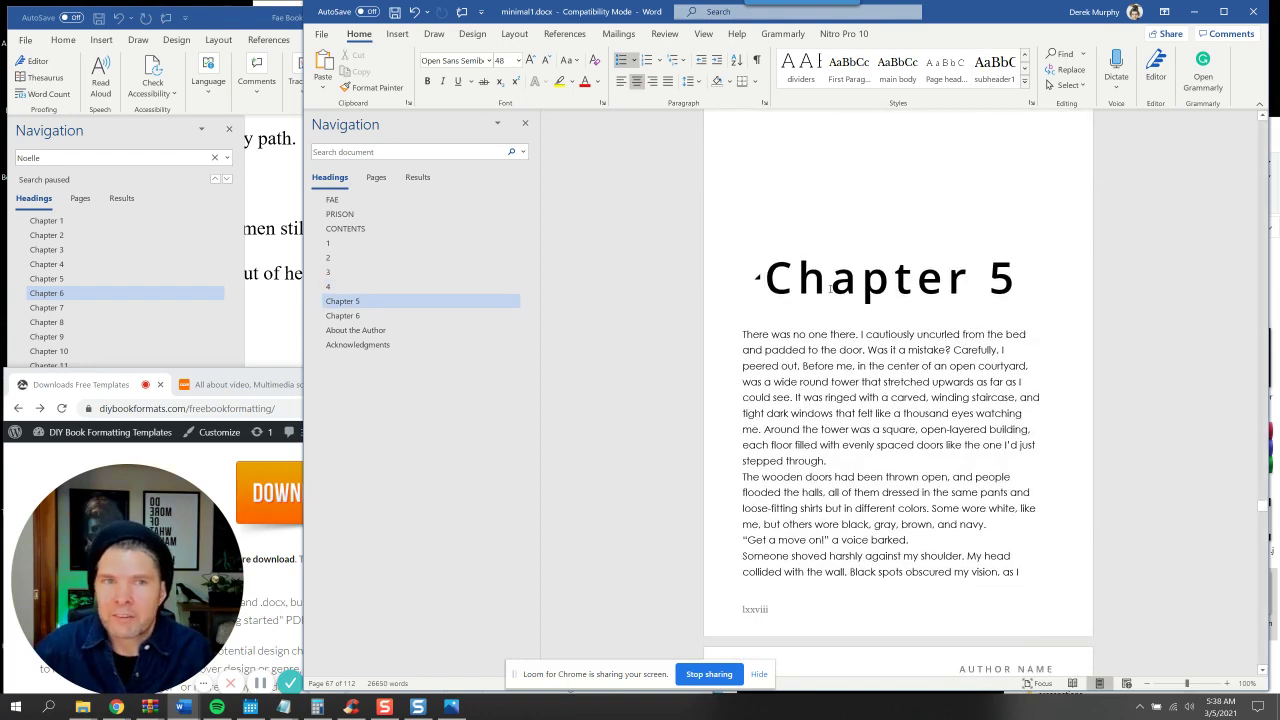
left_click_drag(743, 335, 910, 540)
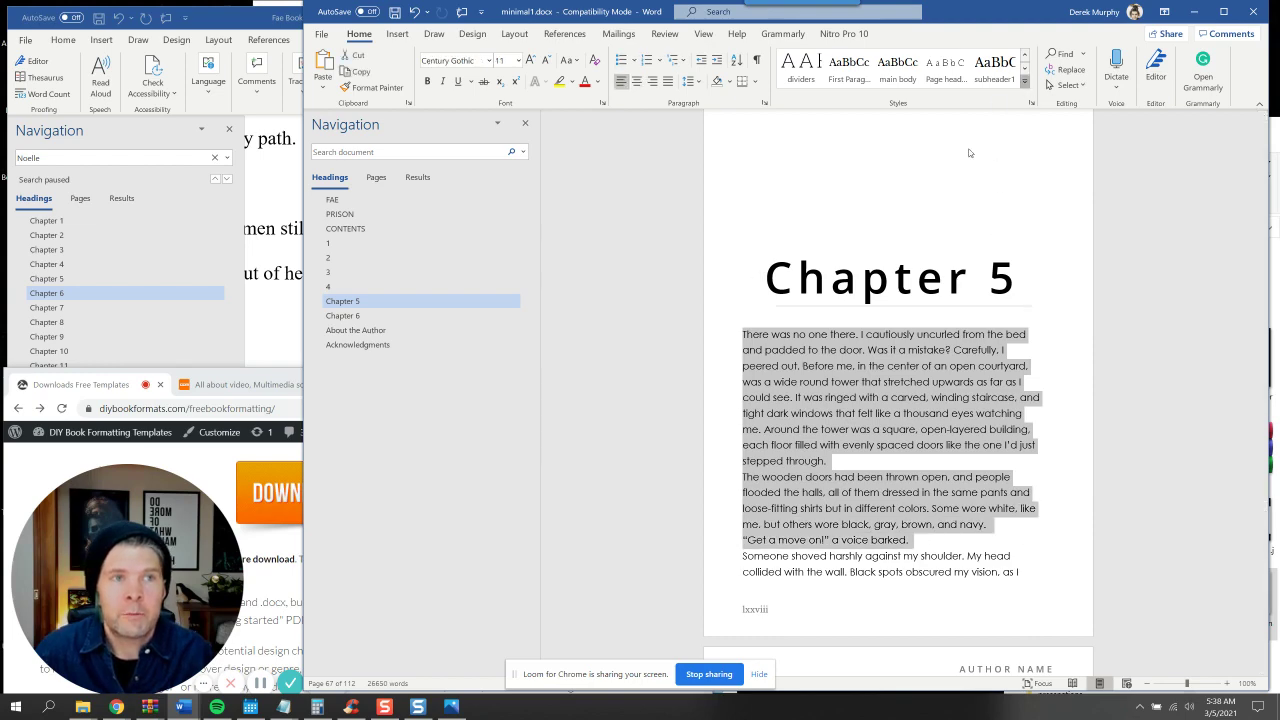
left_click(1024, 80)
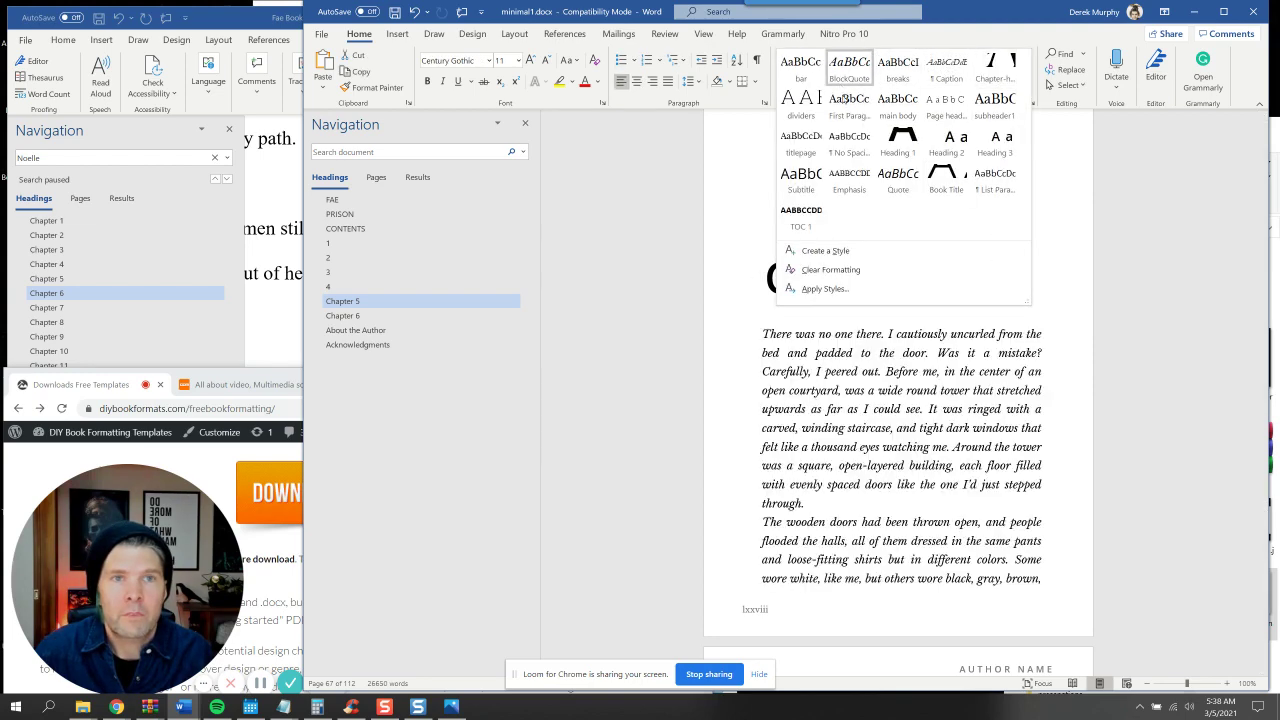
left_click(897, 103)
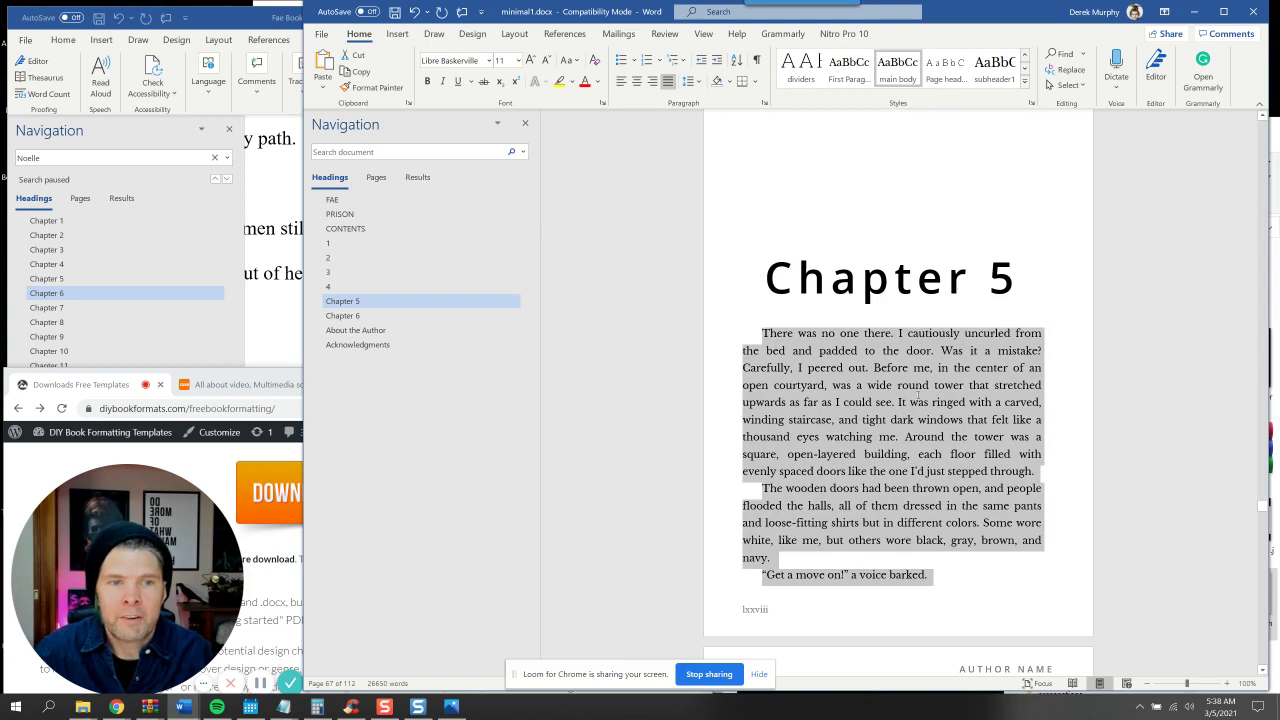
Apply the First Paragraph style to the opening paragraph of chapter 5
left_click_drag(1036, 471, 762, 333)
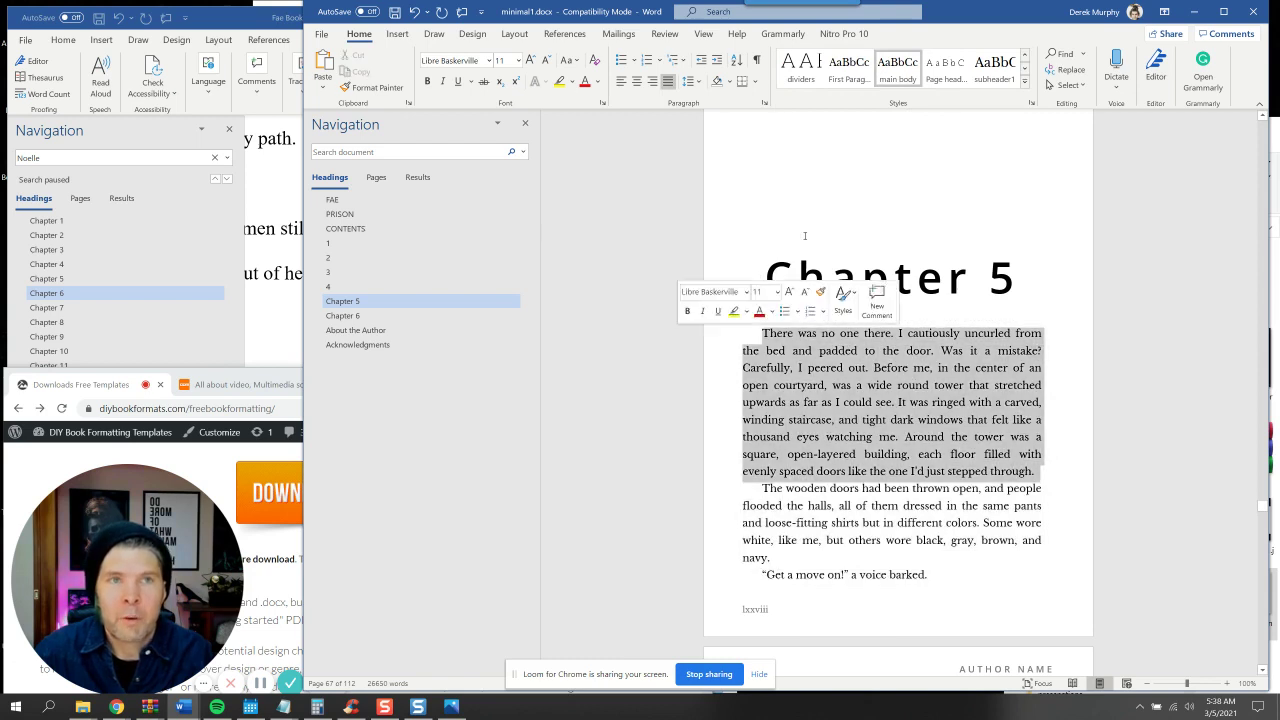
left_click(848, 80)
left_click(874, 352)
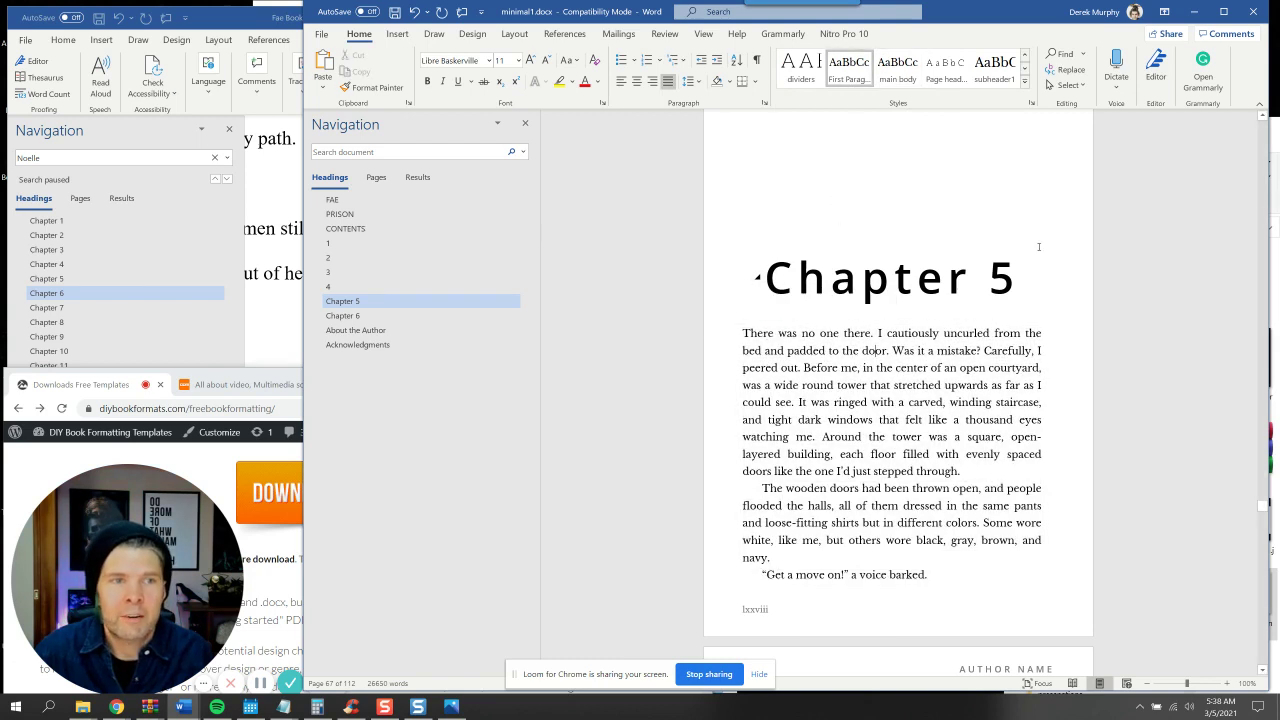
Apply the Heading 1 style to the "Chapter 5" heading
left_click_drag(990, 278, 764, 284)
left_click(1024, 81)
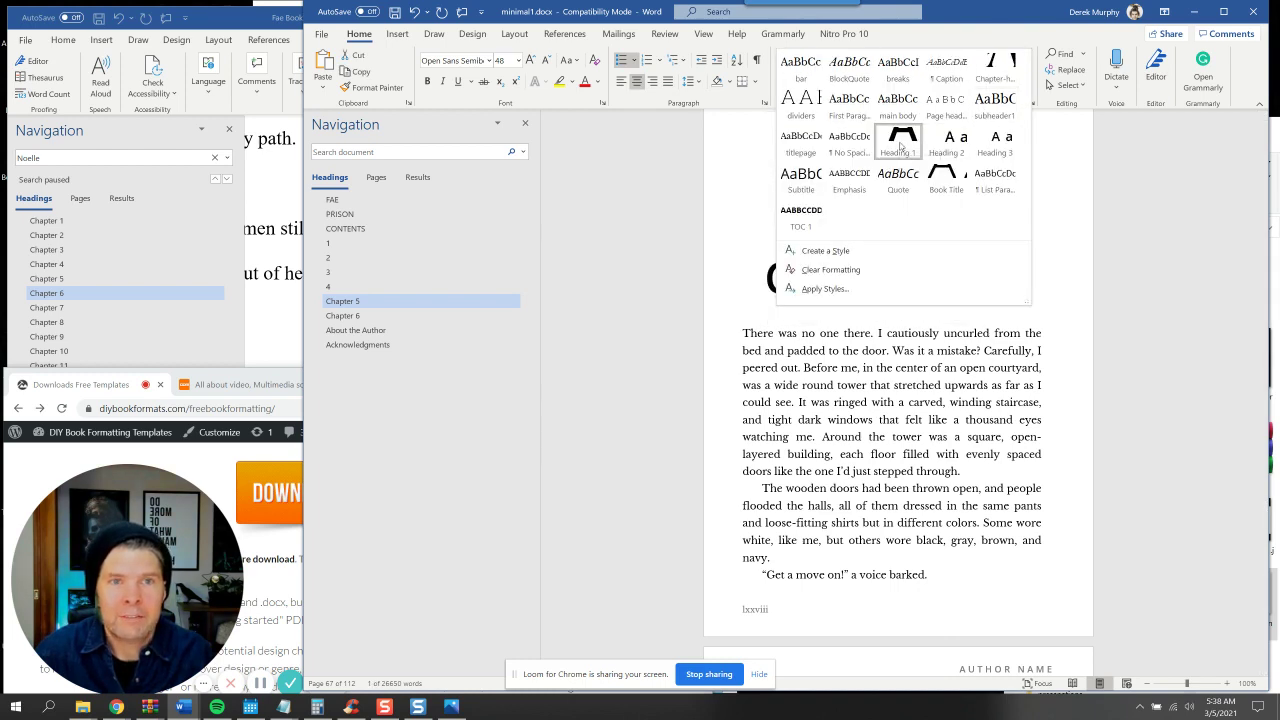
left_click(905, 146)
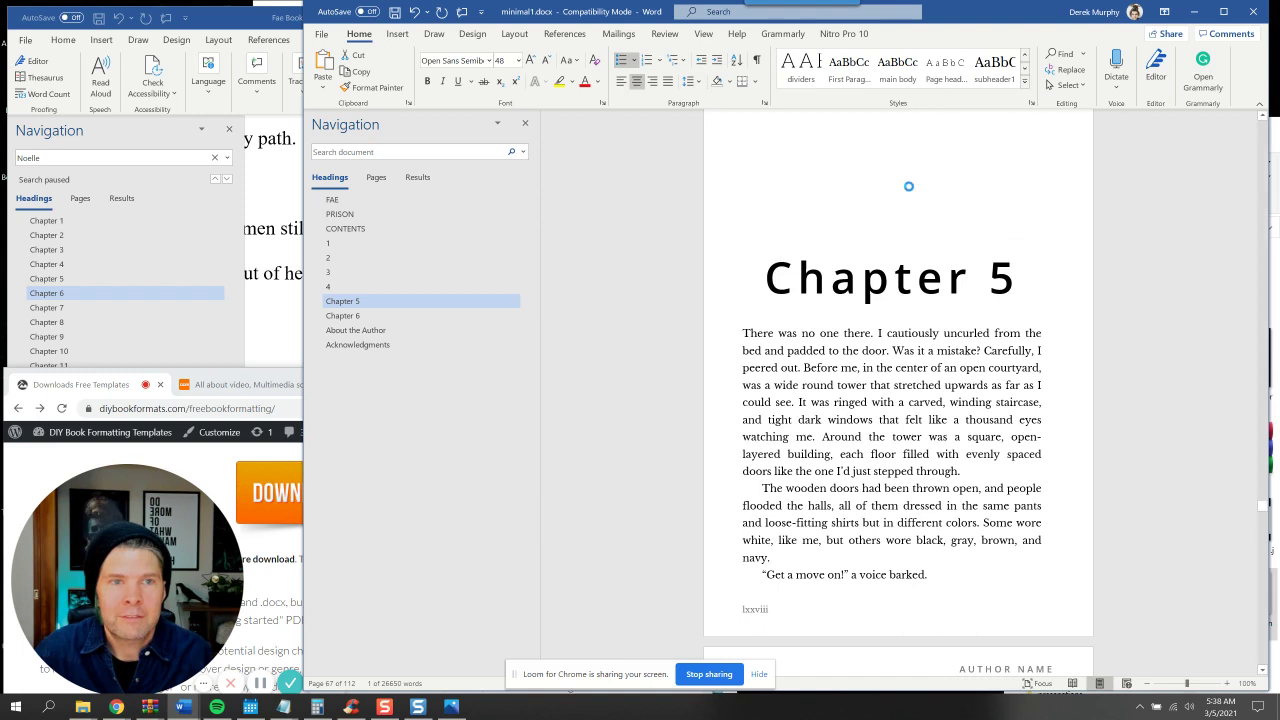
Apply the chapter heading style to the "Chapter 5" heading and reduce its text to just "5"
left_click(1024, 84)
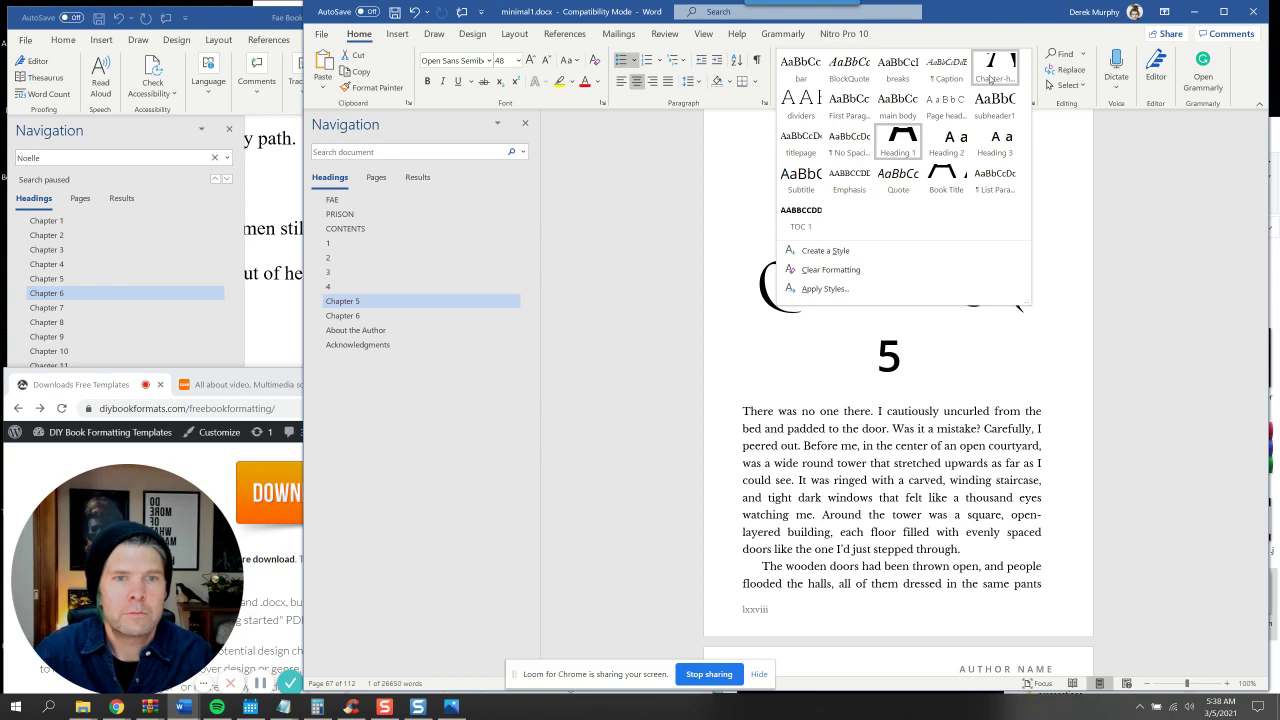
left_click(990, 72)
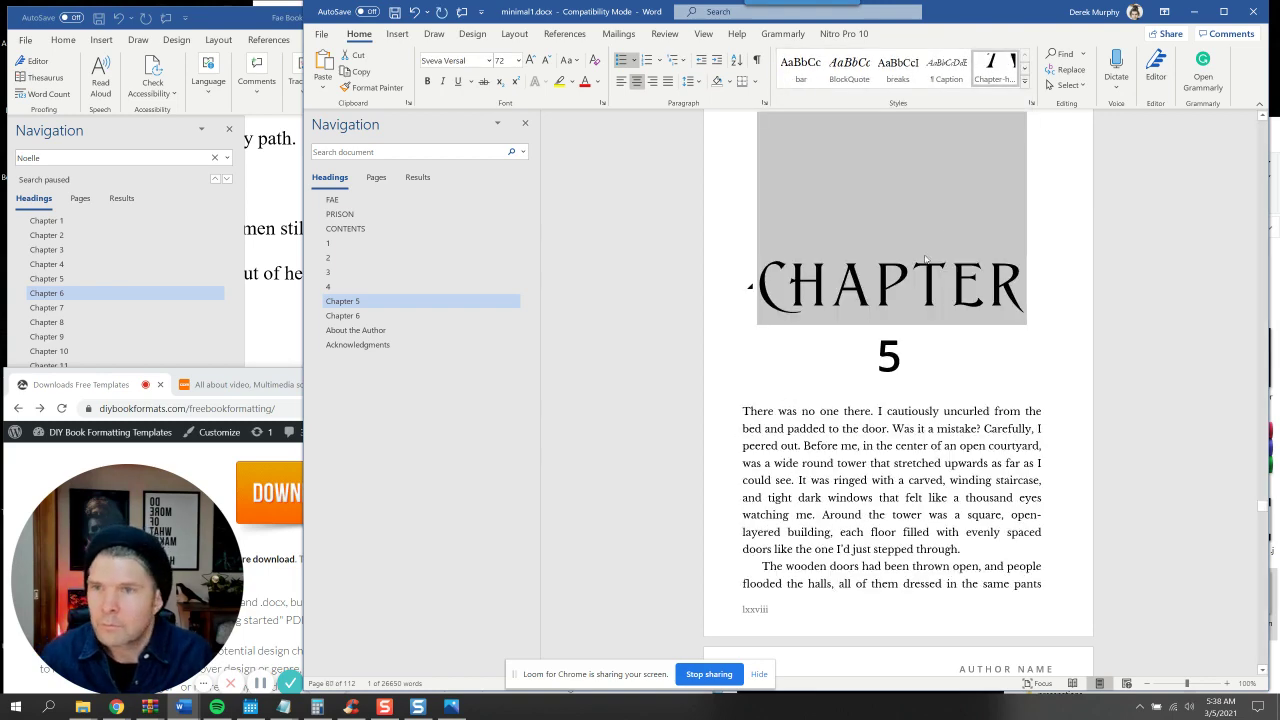
type("6")
key("BackSpace")
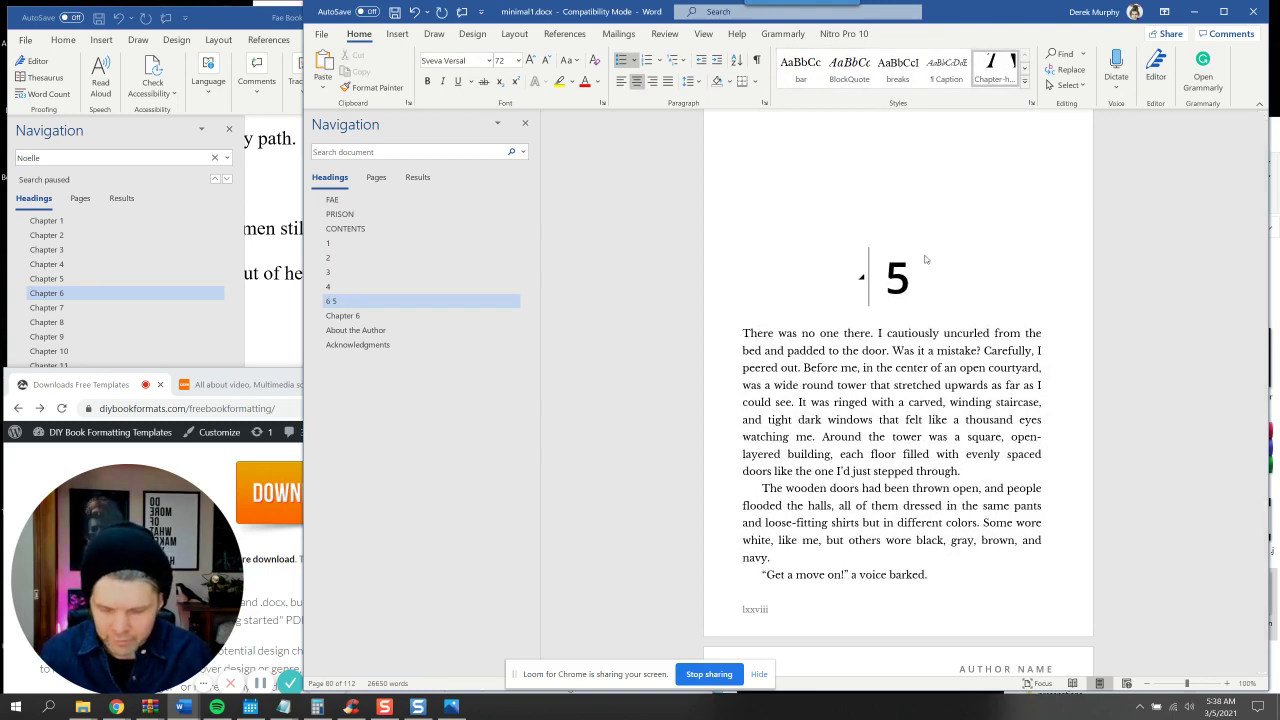
type("5")
left_click(954, 282)
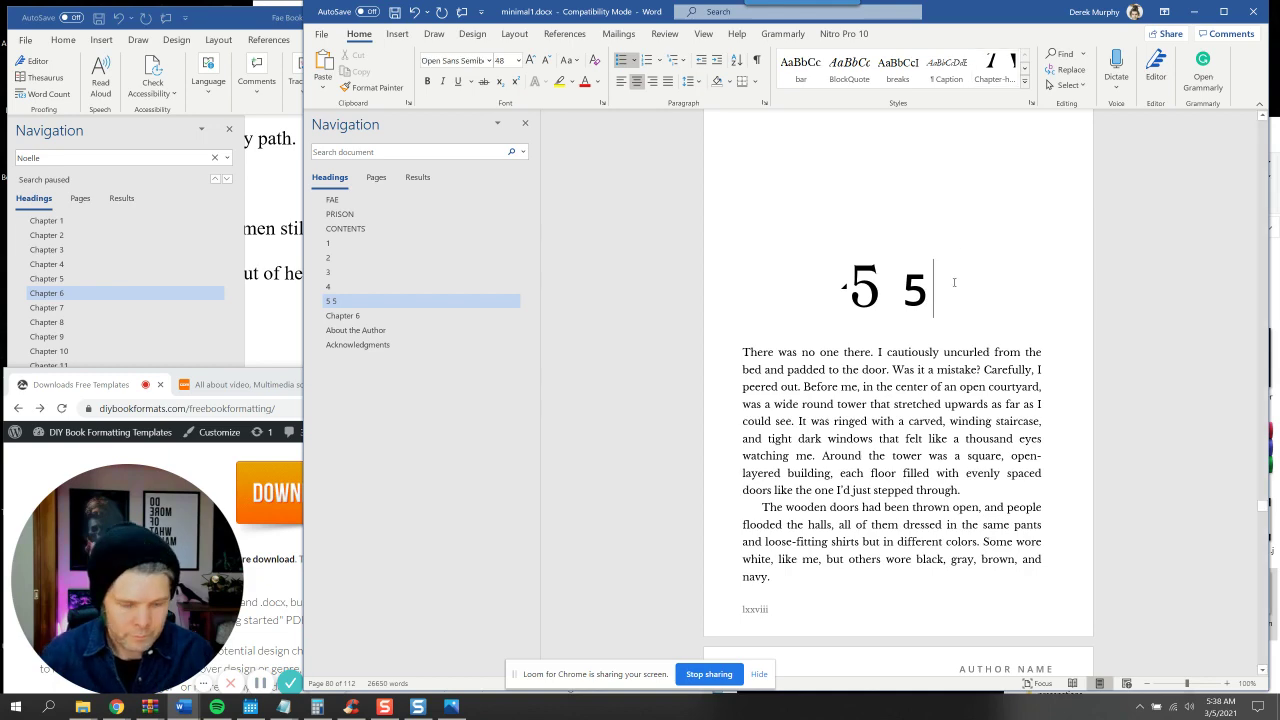
key("BackSpace")
Add a "SUBTITLE" line in the subheader1 style beneath the chapter number 5
key("Return")
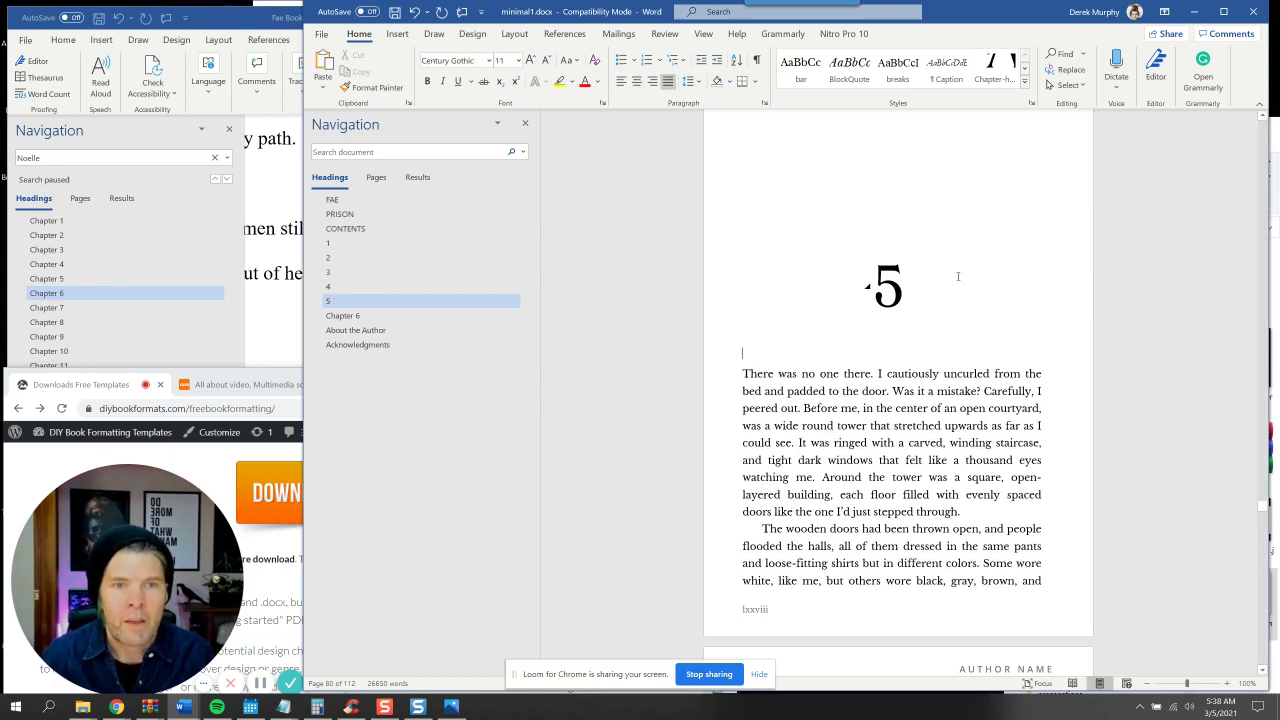
left_click(1026, 86)
left_click(991, 100)
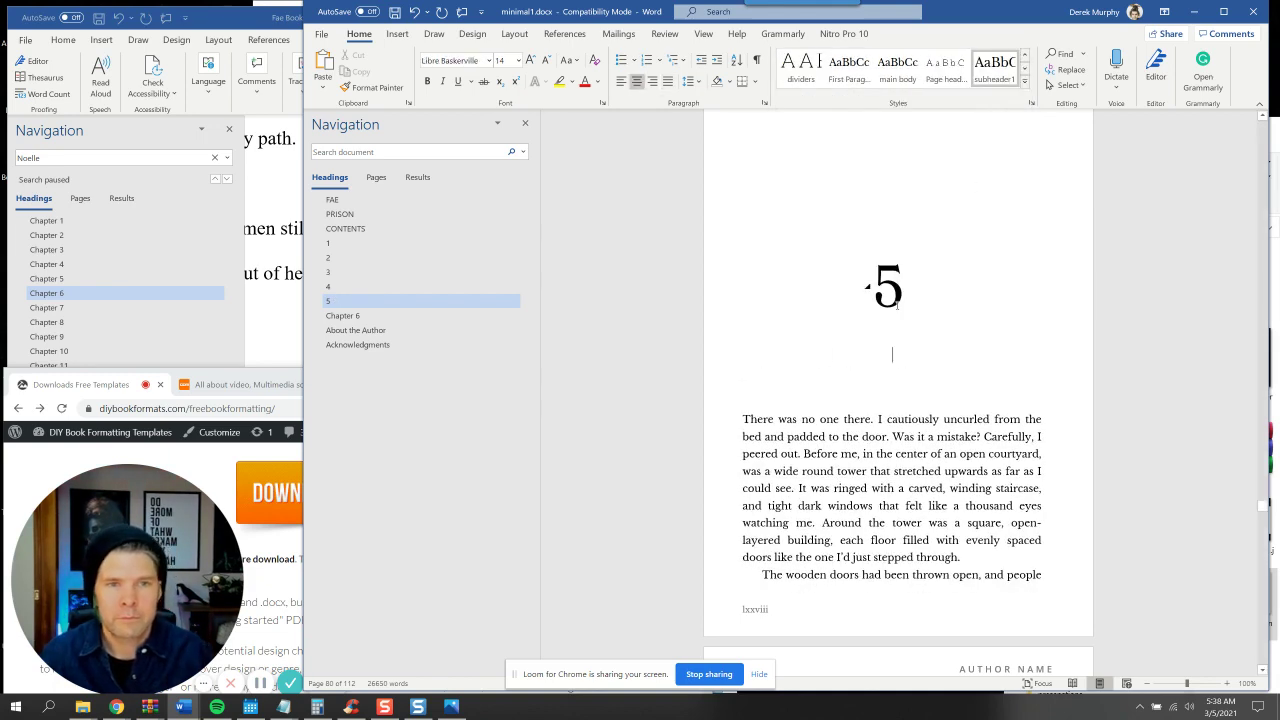
type("SUB")
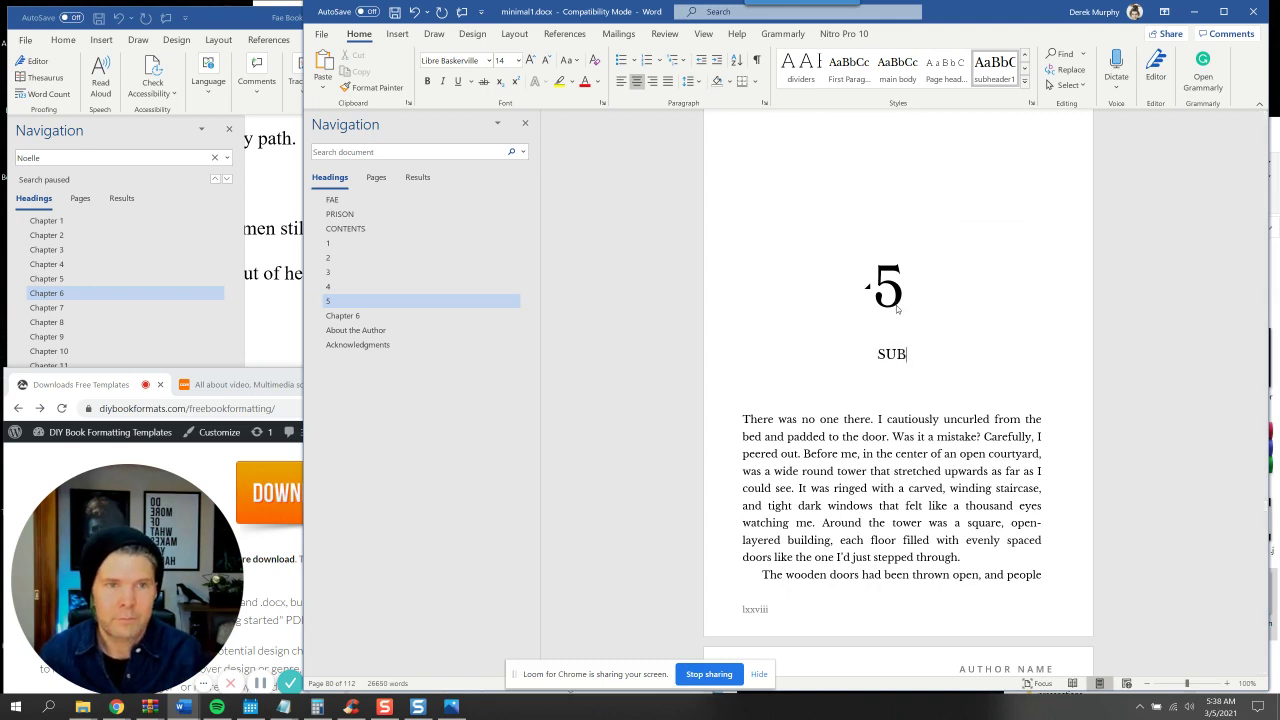
type("TITLE")
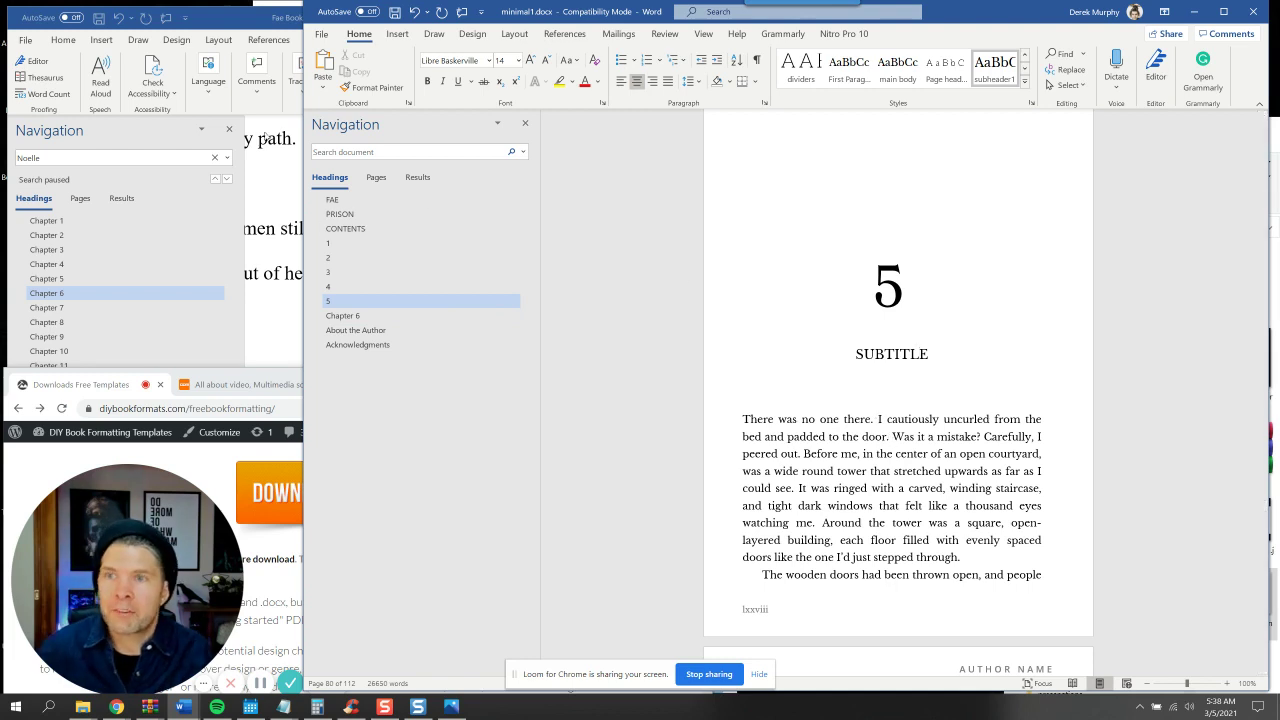
Examine the opening paragraph of chapter 5 and the pages from chapter 3 through to the unformatted start of chapter 4
scroll(899, 403, "down", 2)
left_click_drag(994, 462, 738, 326)
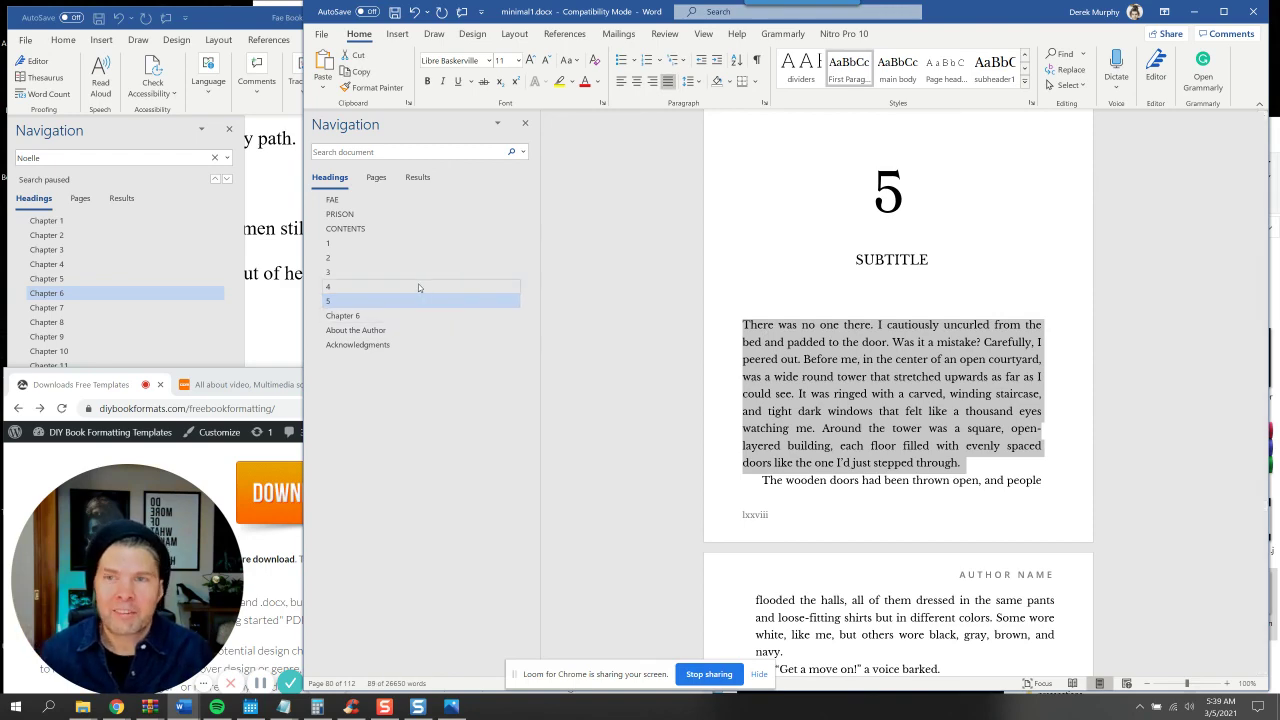
left_click(370, 272)
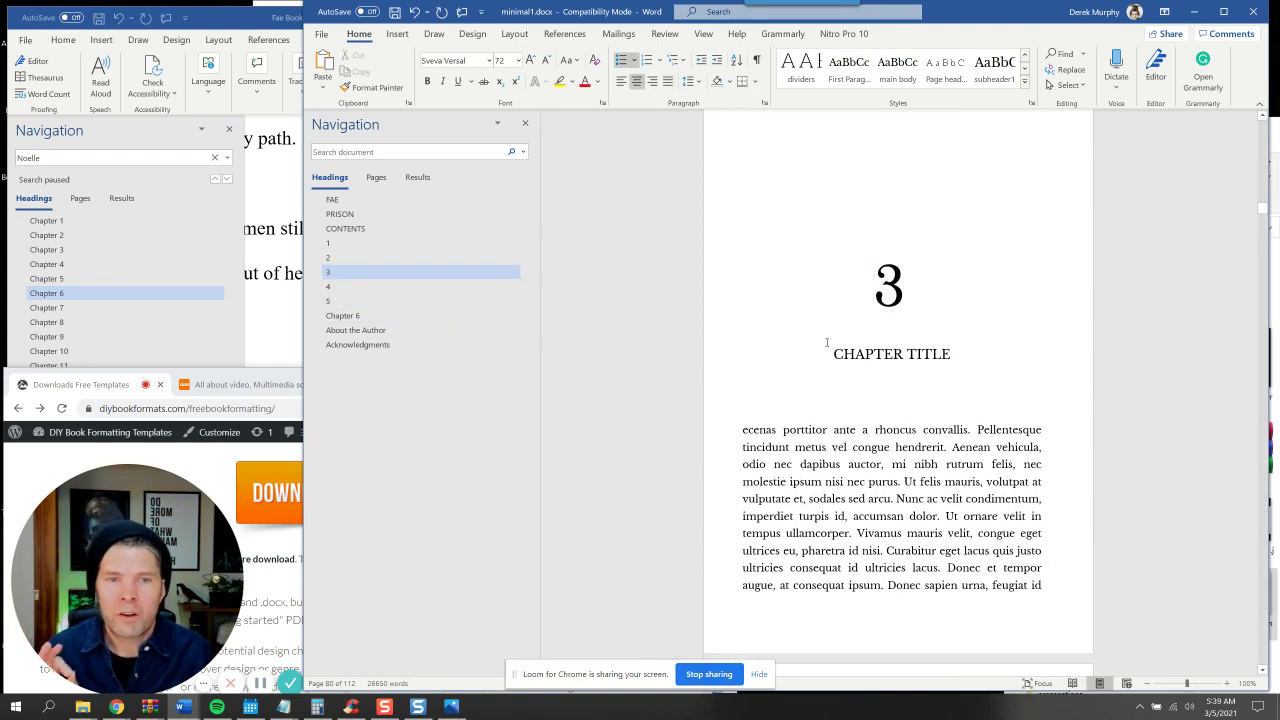
scroll(830, 350, "down", 12)
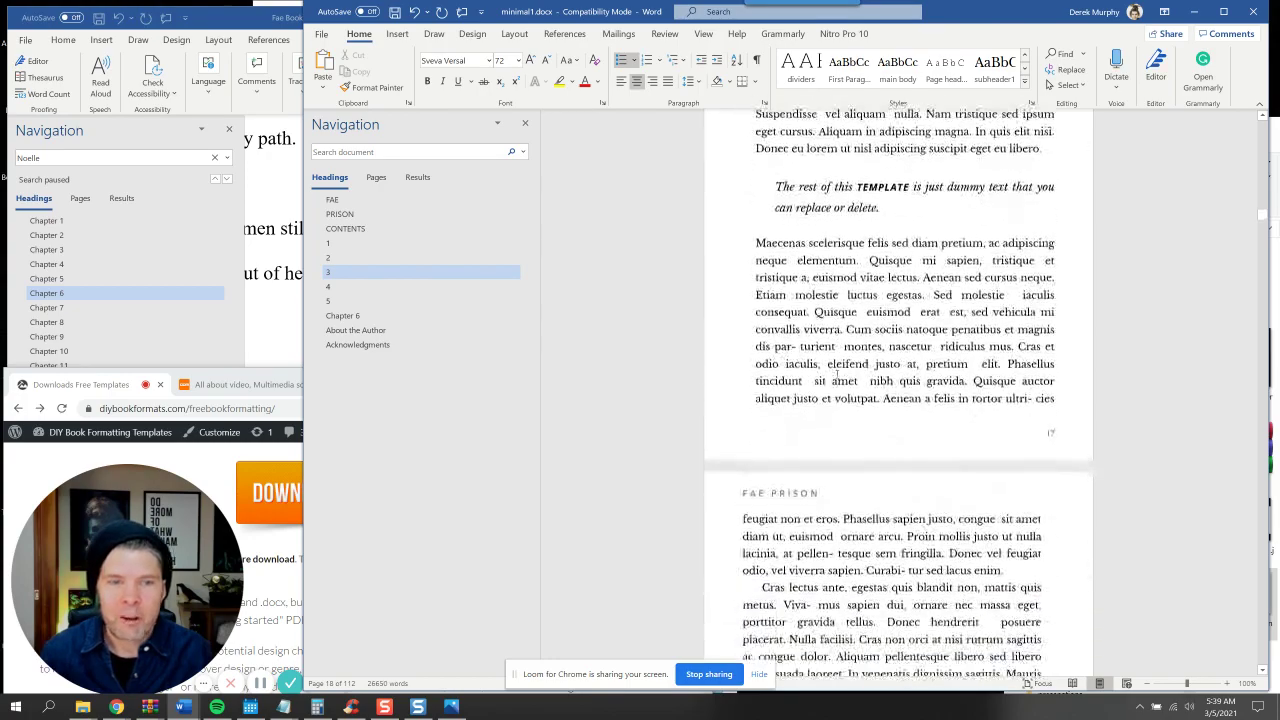
scroll(836, 373, "down", 10)
scroll(829, 384, "down", 5)
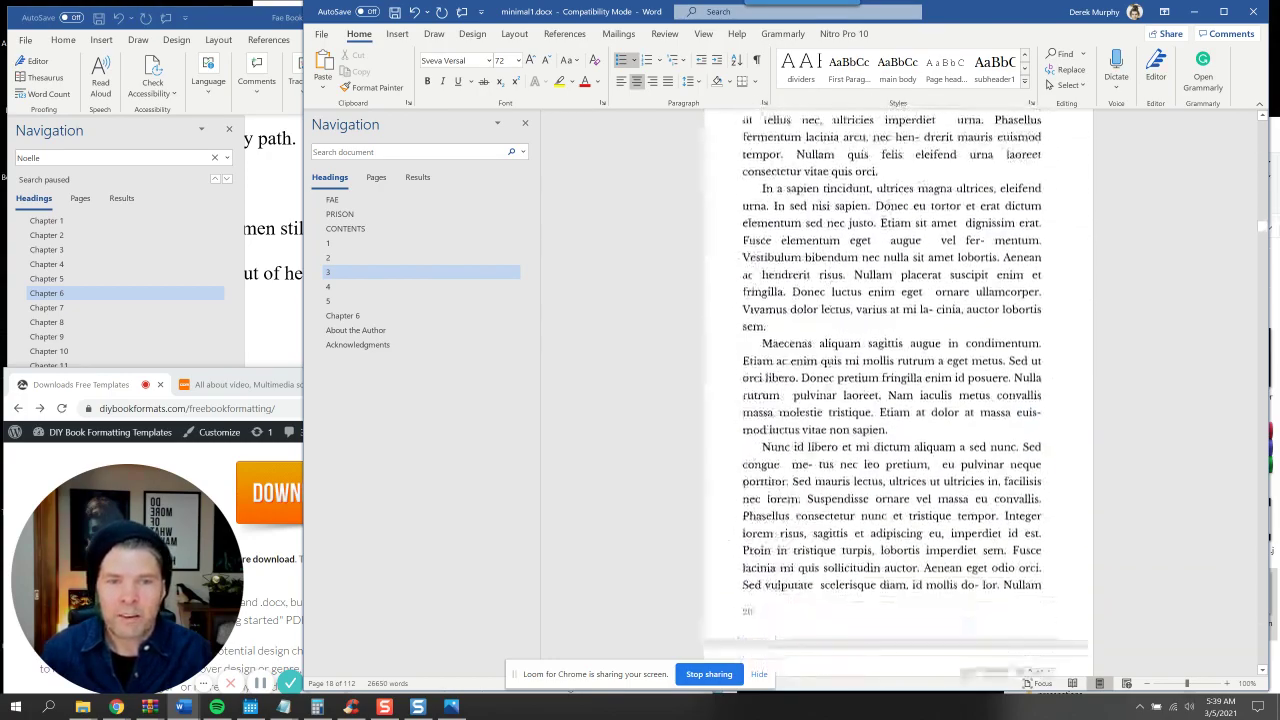
scroll(832, 388, "down", 10)
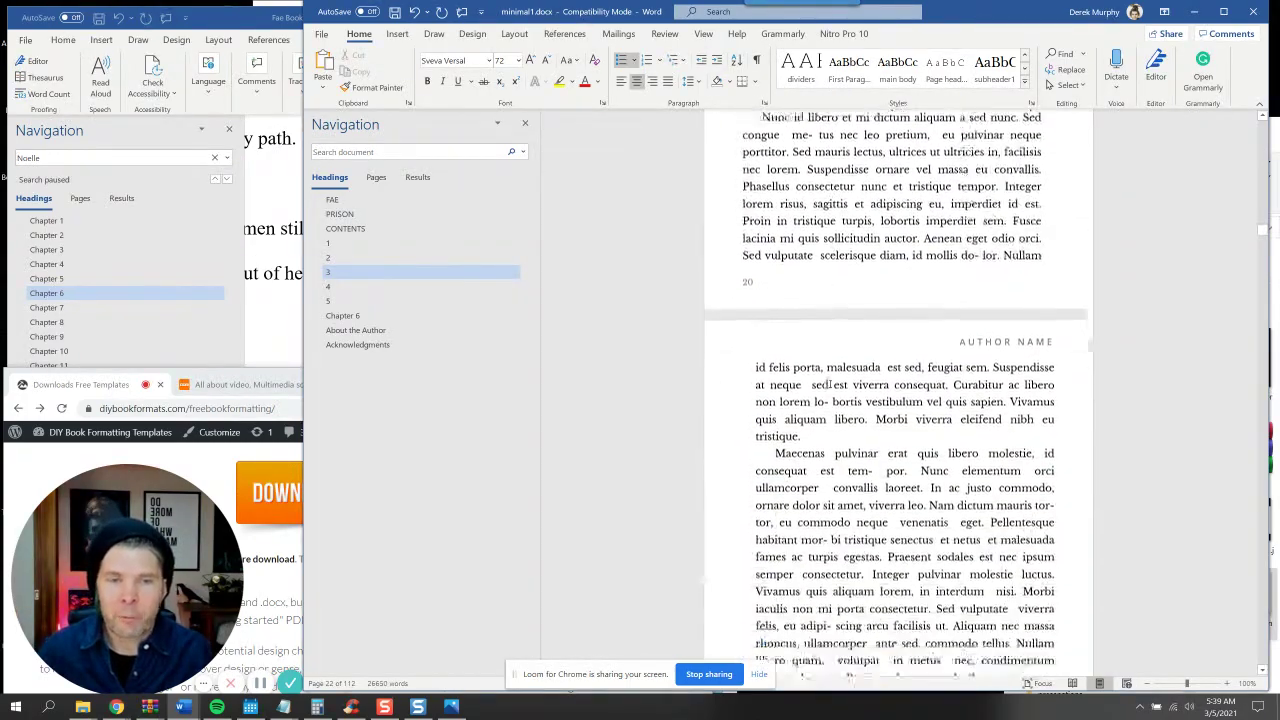
scroll(832, 388, "down", 3)
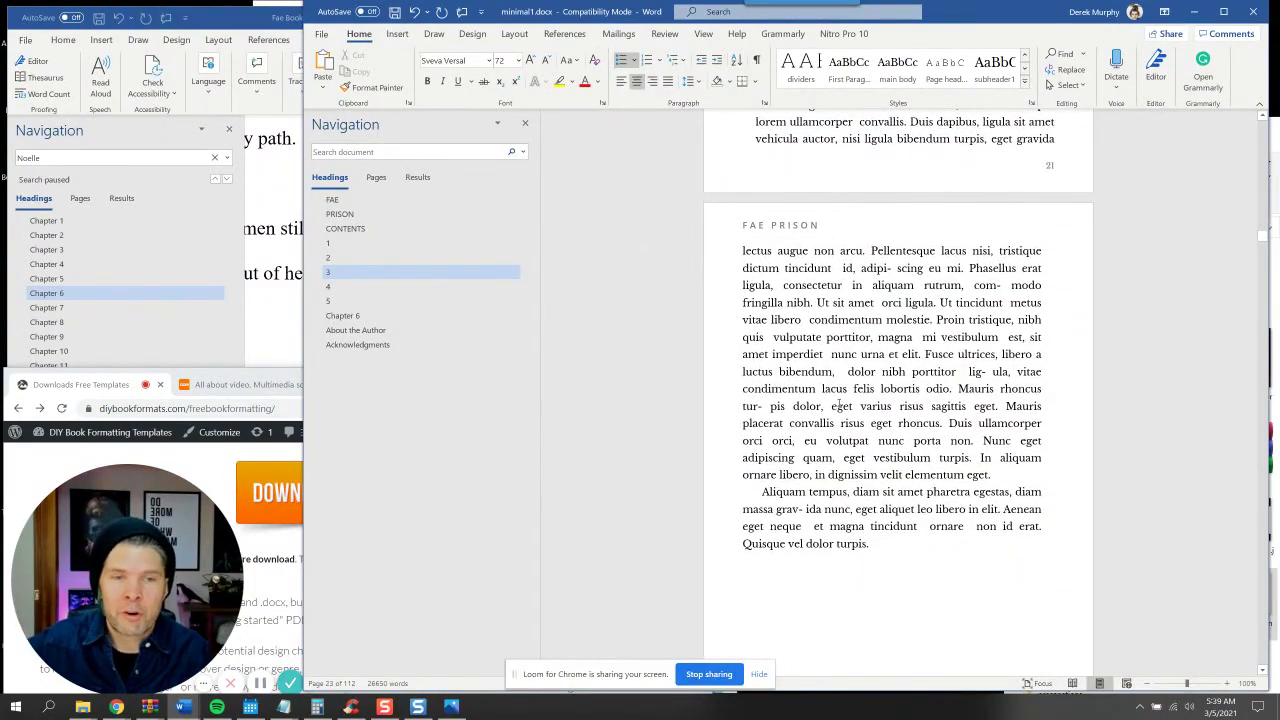
scroll(838, 405, "down", 8)
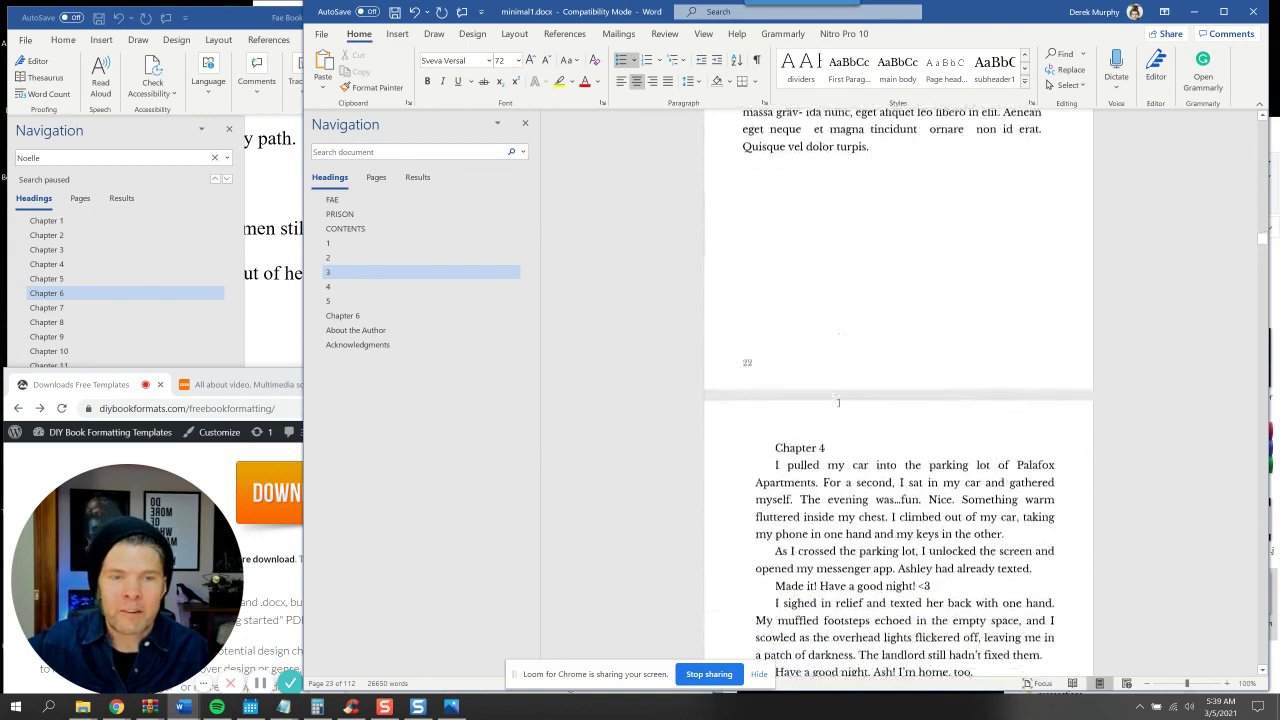
scroll(838, 395, "down", 2)
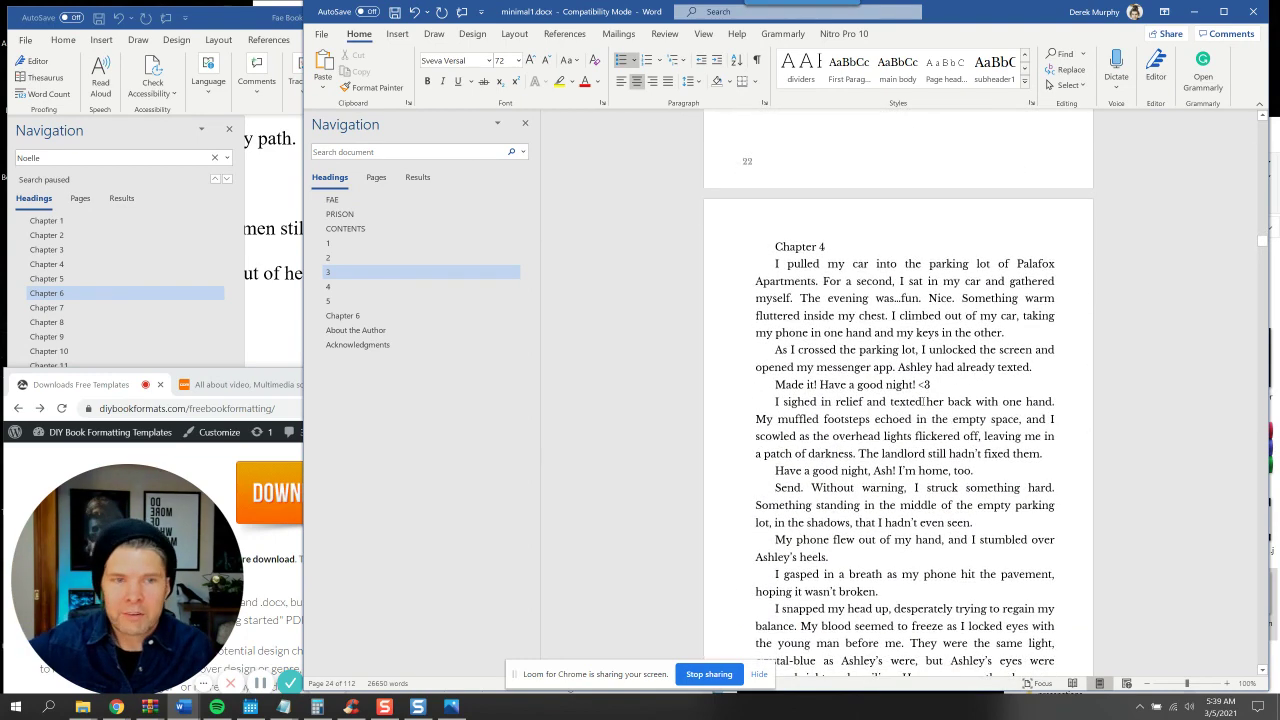
scroll(922, 401, "down", 5)
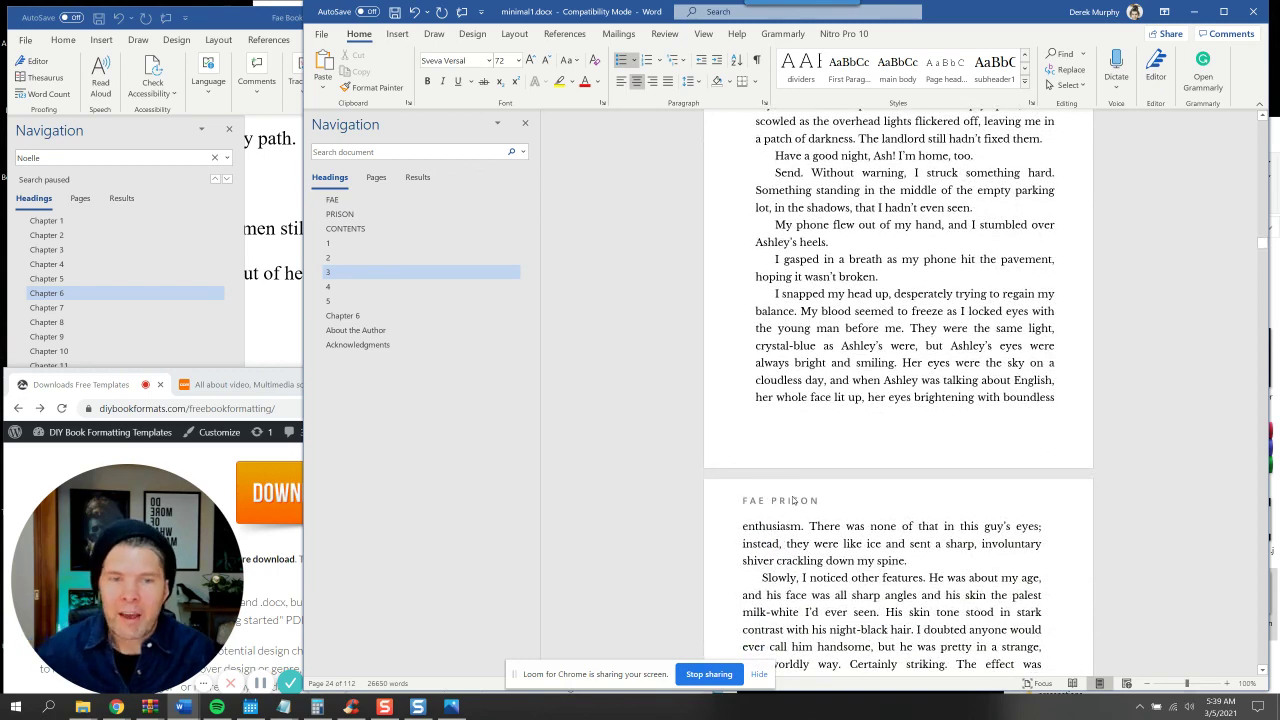
scroll(795, 500, "down", 2)
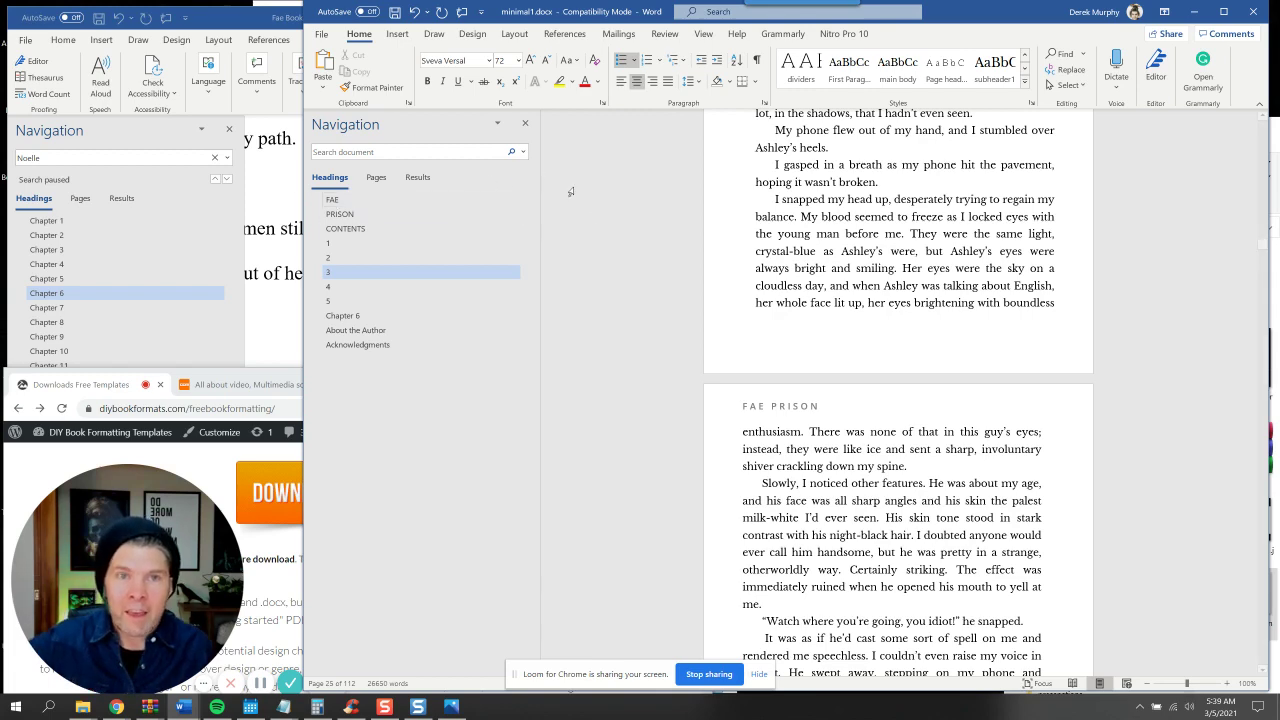
Apply the chapter heading style to the plain "Chapter 4" line following chapter 3 and shorten its text to "4"
scroll(640, 250, "up", 4)
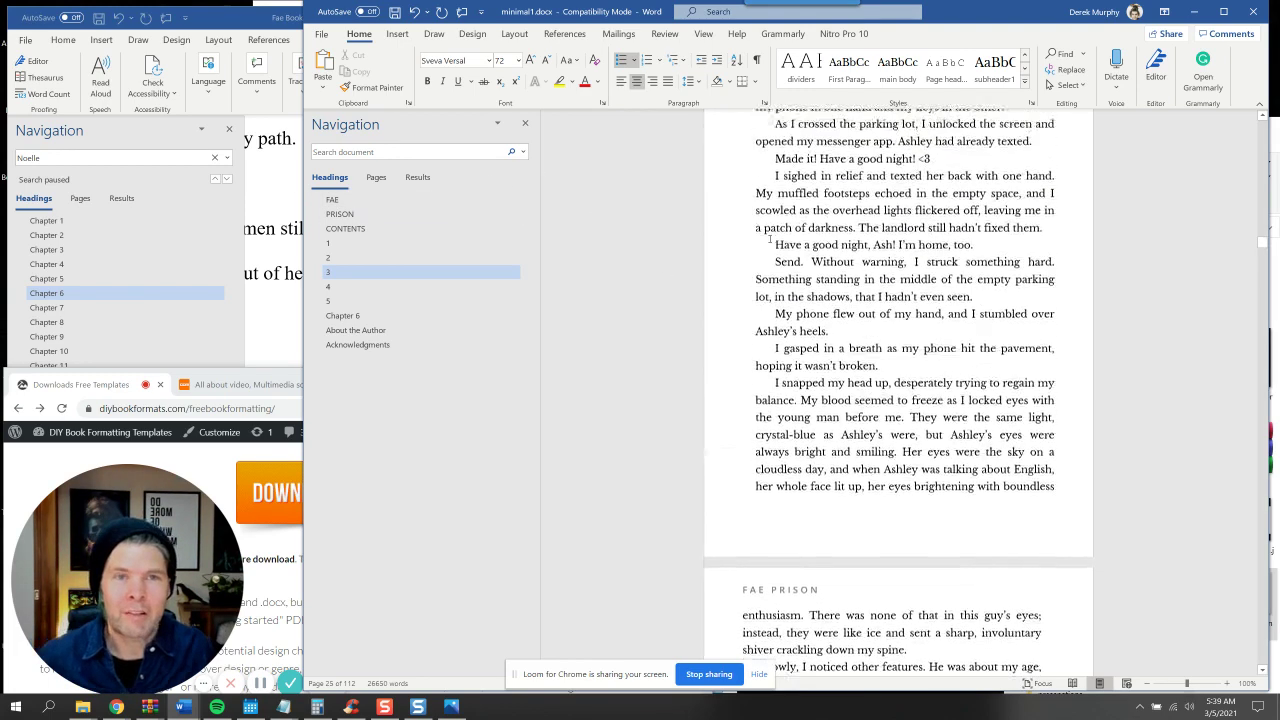
scroll(770, 237, "up", 2)
scroll(790, 280, "down", 1)
left_click(818, 310)
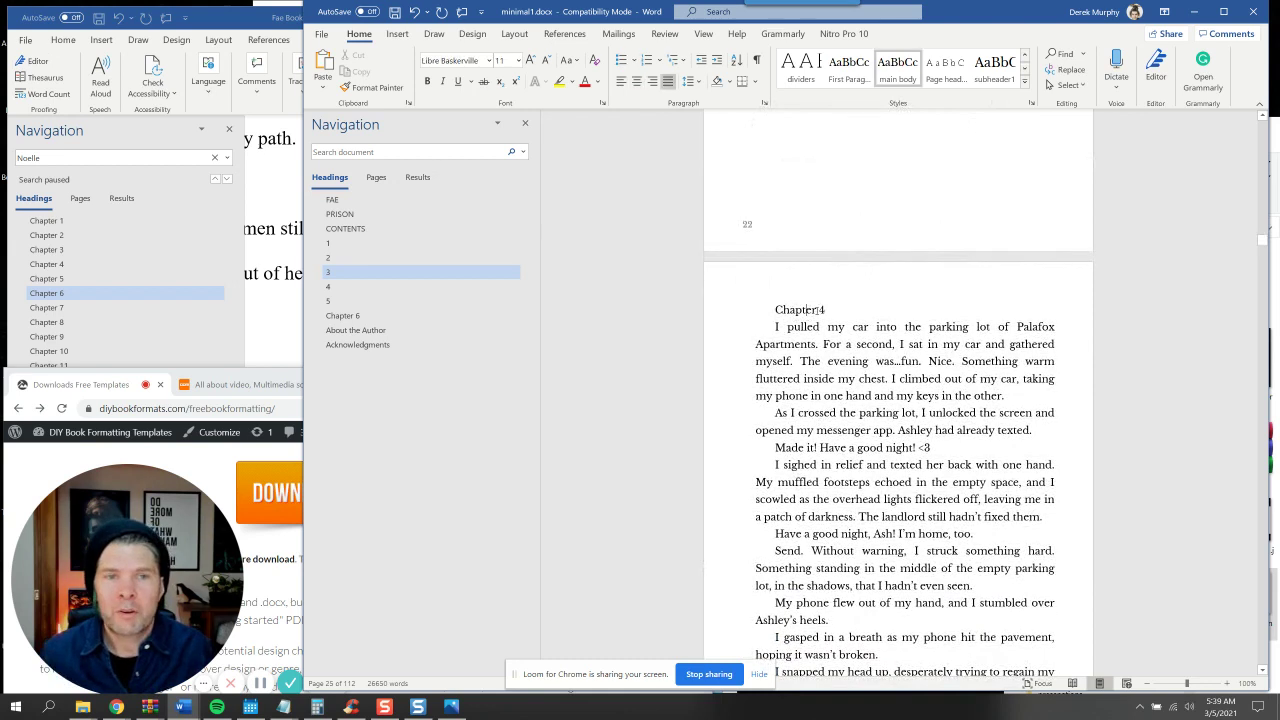
triple_click(796, 310)
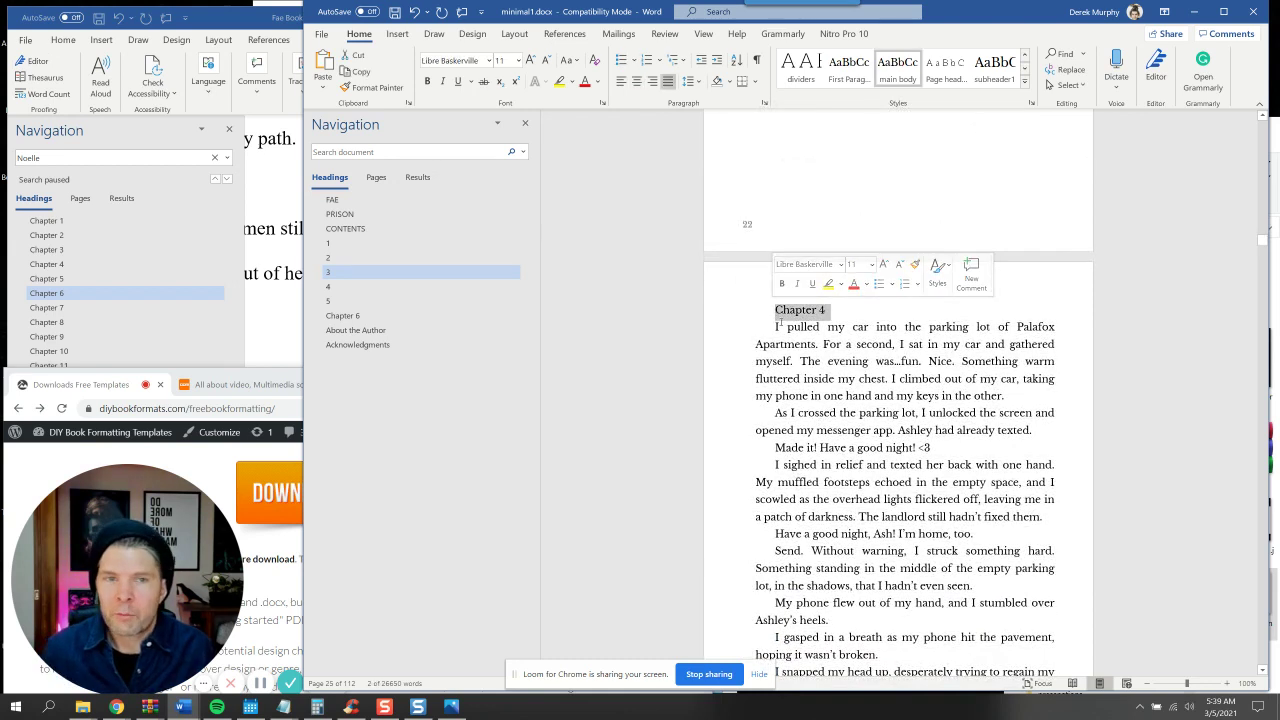
left_click(1025, 85)
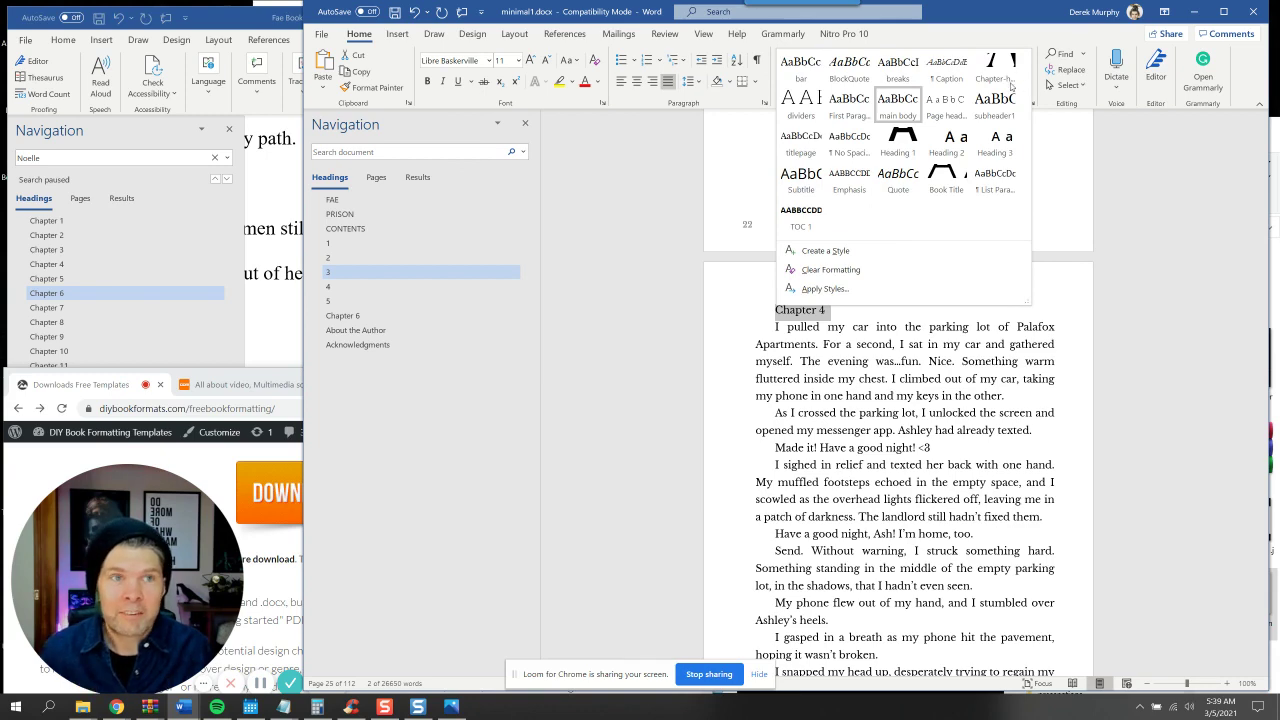
left_click(995, 76)
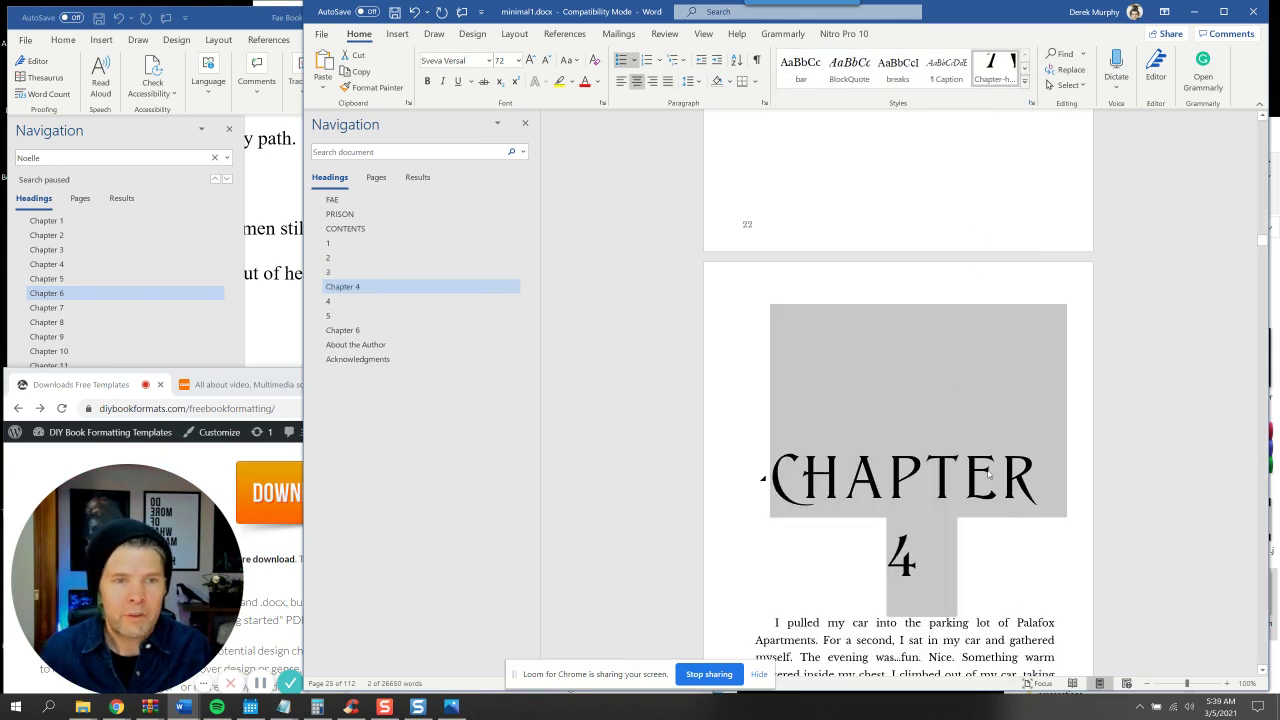
left_click_drag(797, 466, 770, 472)
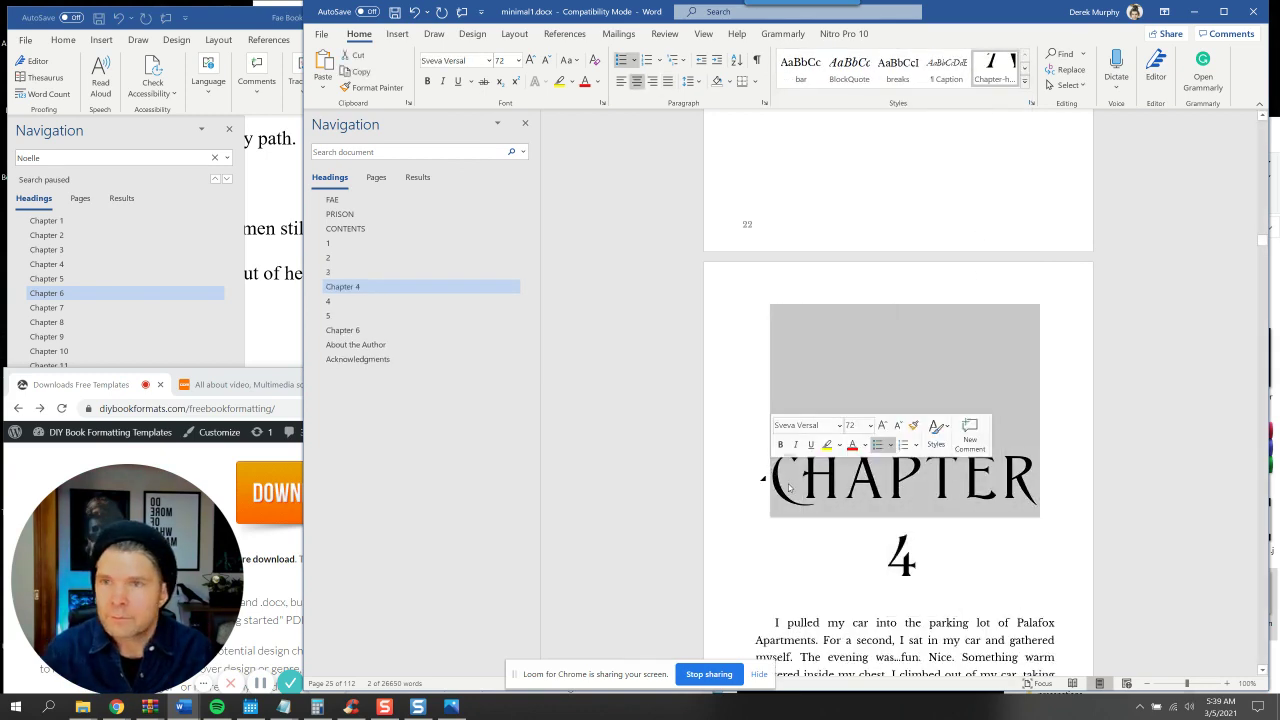
key("BackSpace")
Add a "SUBTITLE" line in the subheader1 style between the chapter number 4 and its opening text
key("Return")
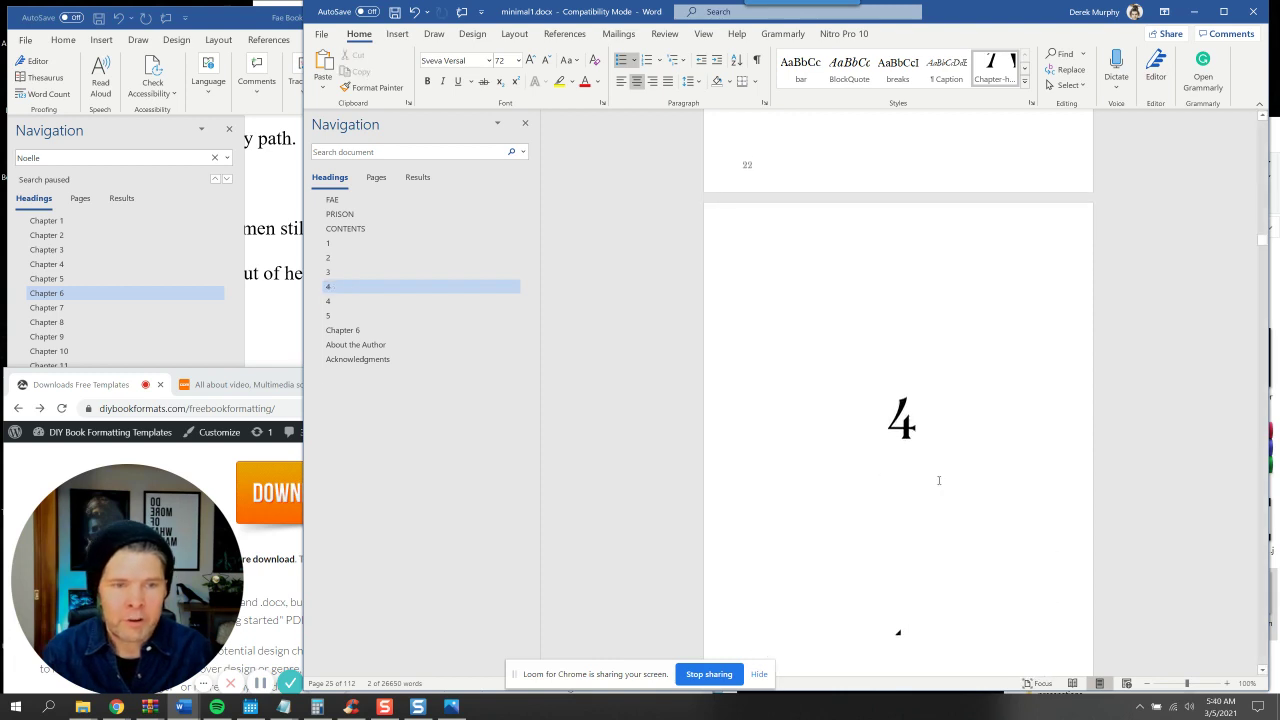
key("BackSpace")
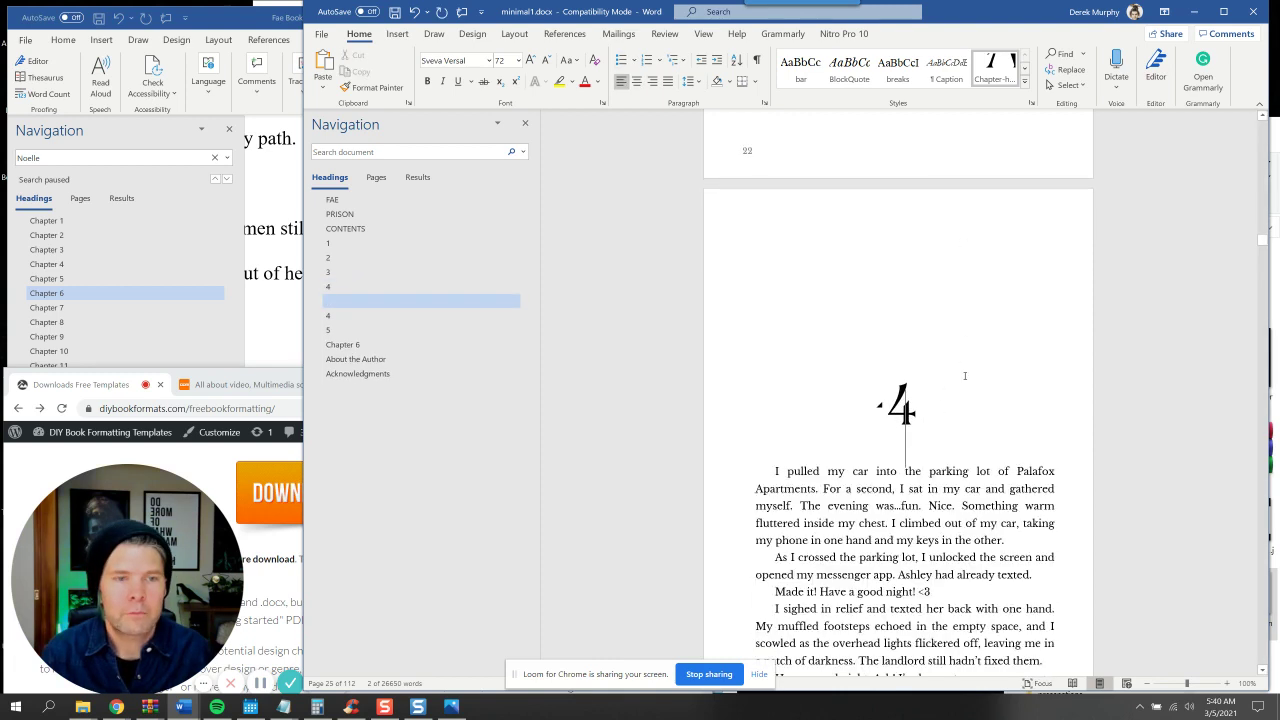
key("Return")
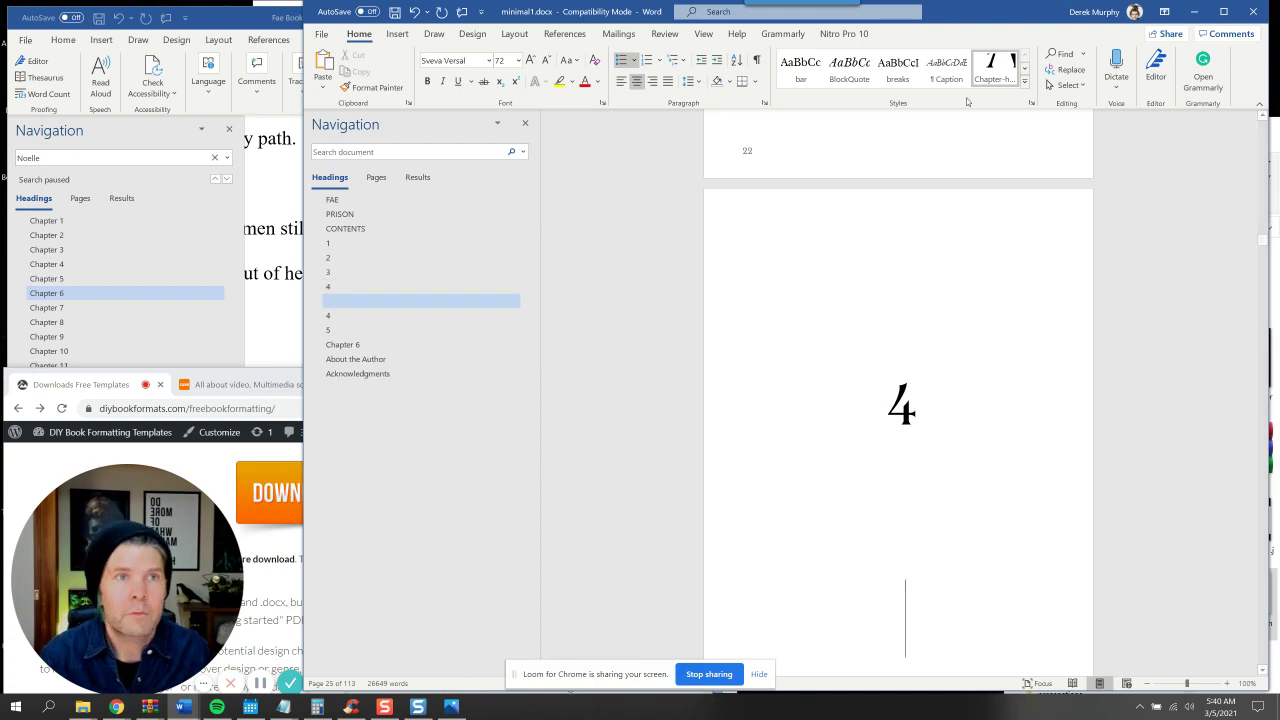
left_click(1024, 80)
left_click(995, 100)
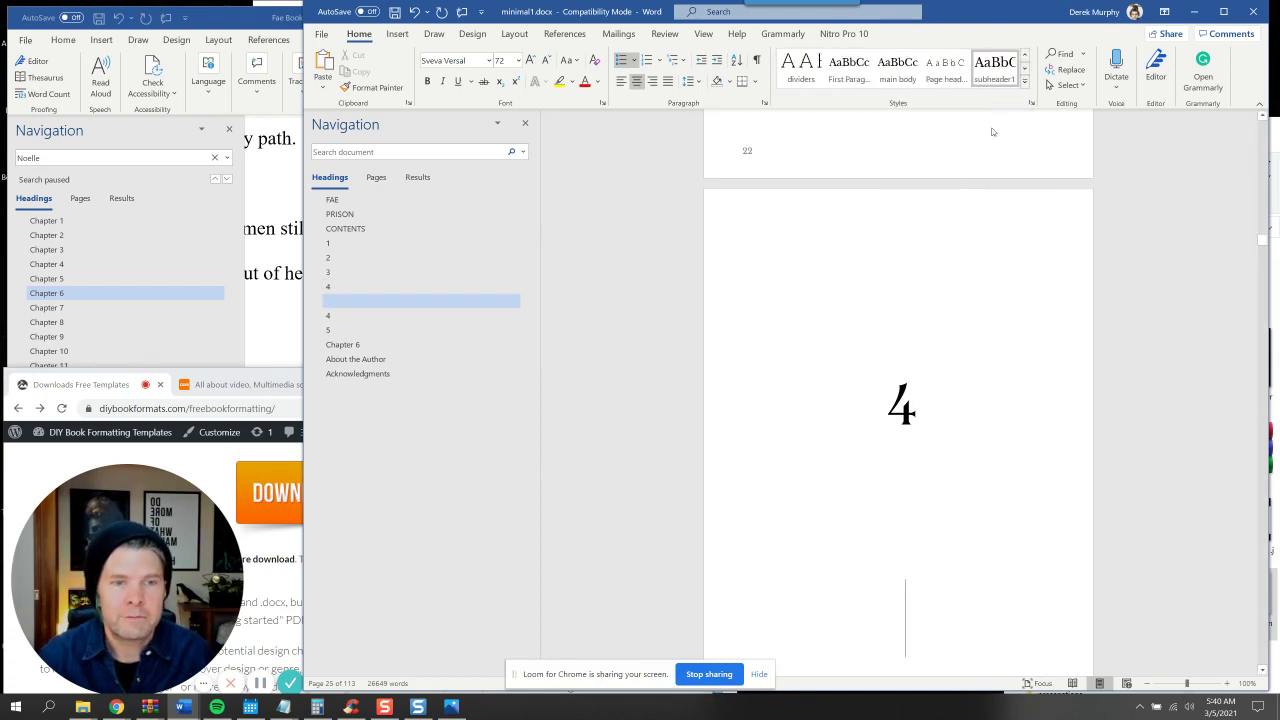
type("SUBTITLE")
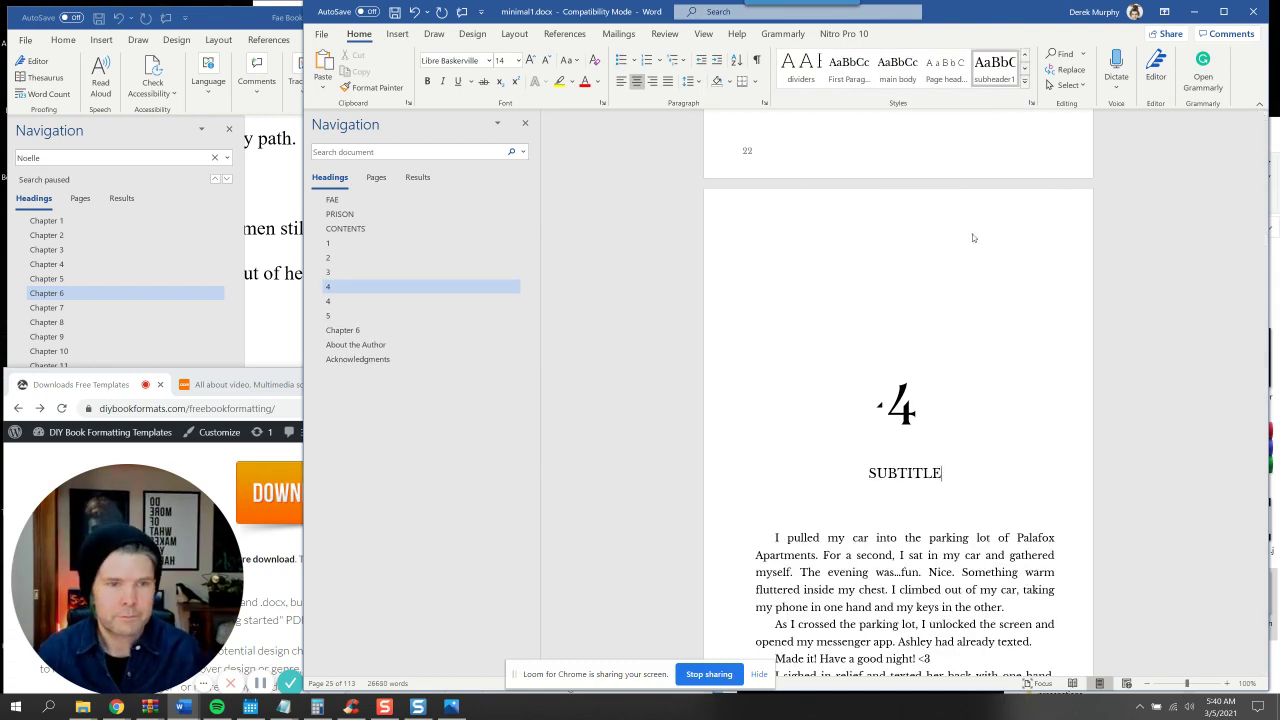
scroll(964, 300, "down", 2)
left_click(886, 338)
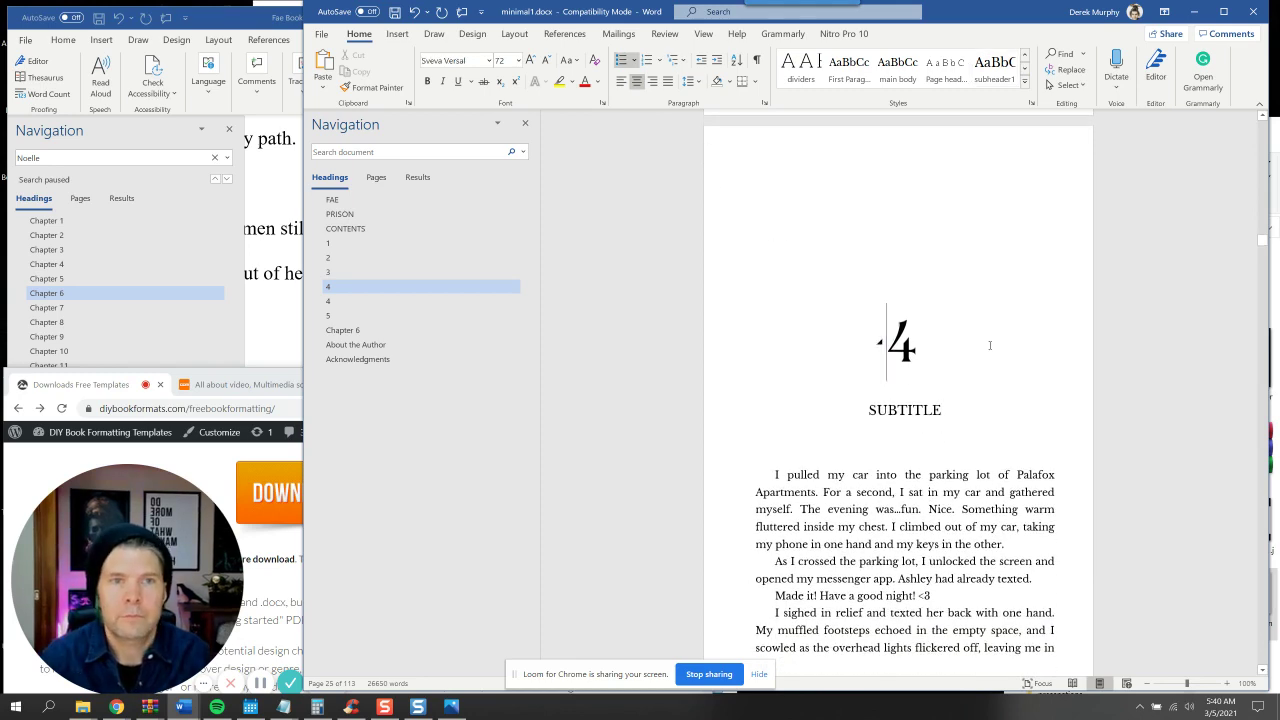
left_click_drag(986, 343, 787, 274)
double_click(789, 148)
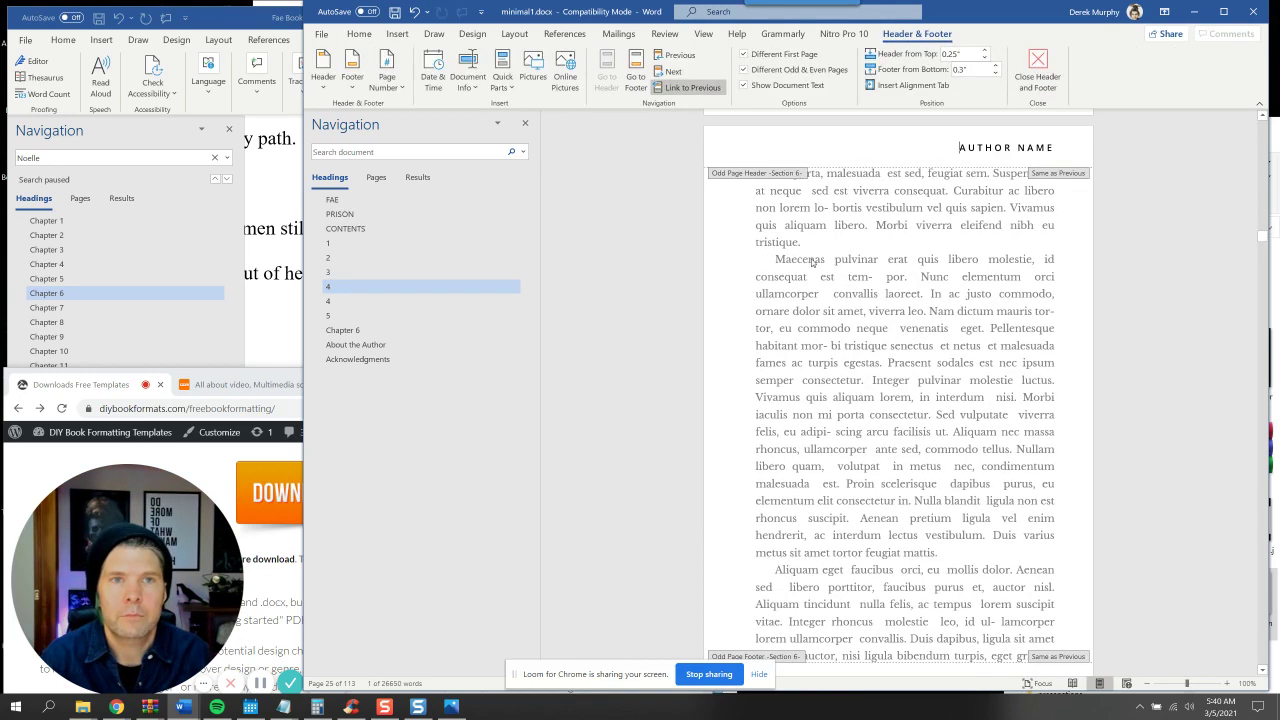
scroll(838, 310, "down", 15)
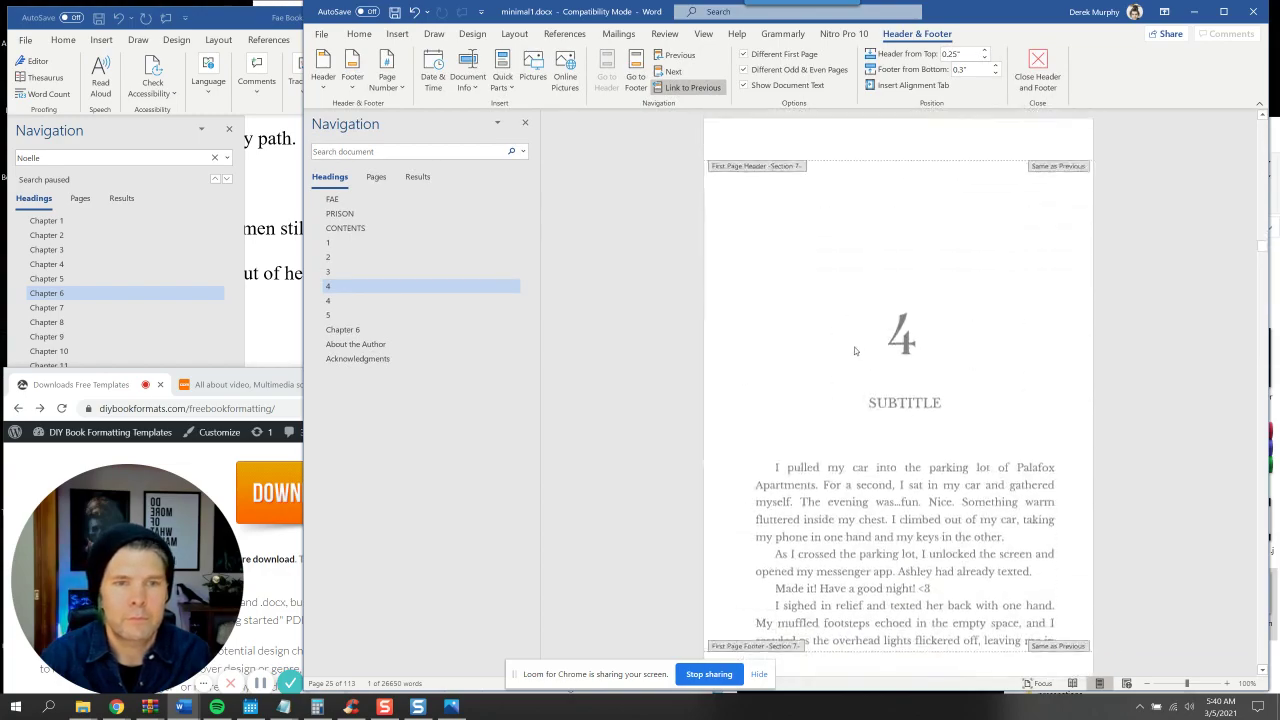
double_click(856, 324)
Apply the First Paragraph style to the opening paragraph of chapter 4, "I pulled my car into the parking lot"
scroll(856, 324, "down", 12)
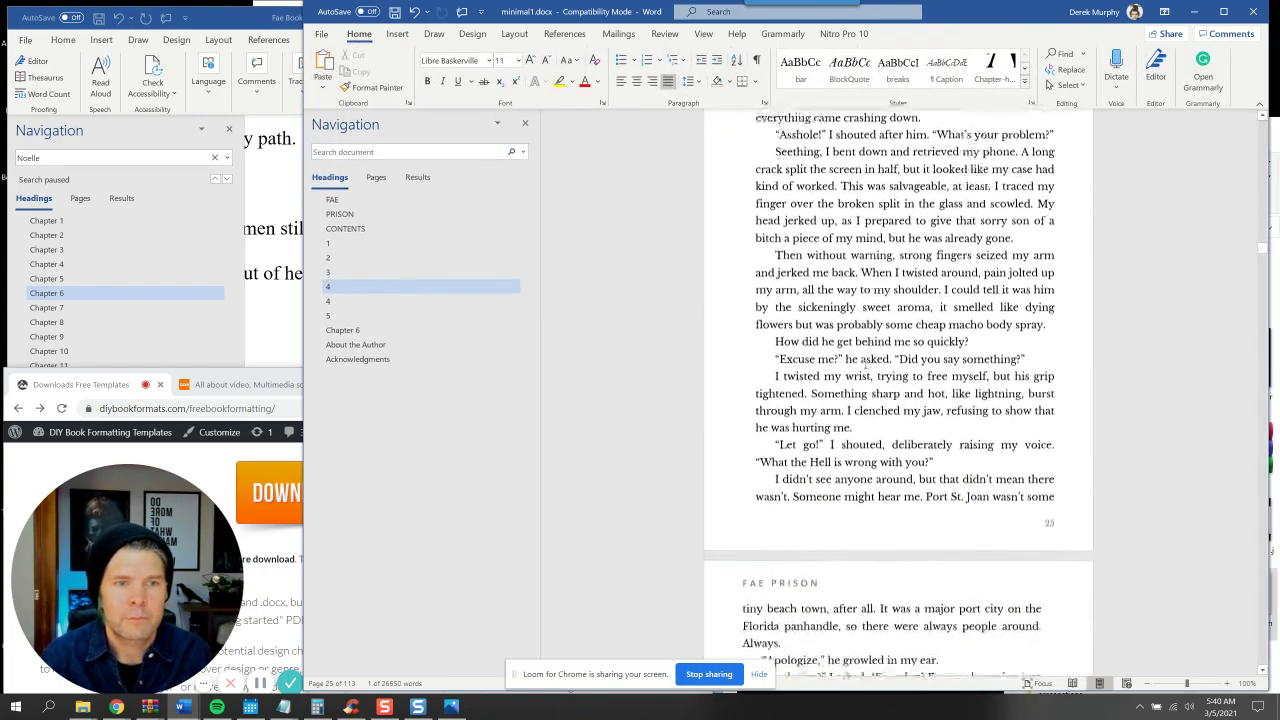
scroll(1049, 240, "down", 10)
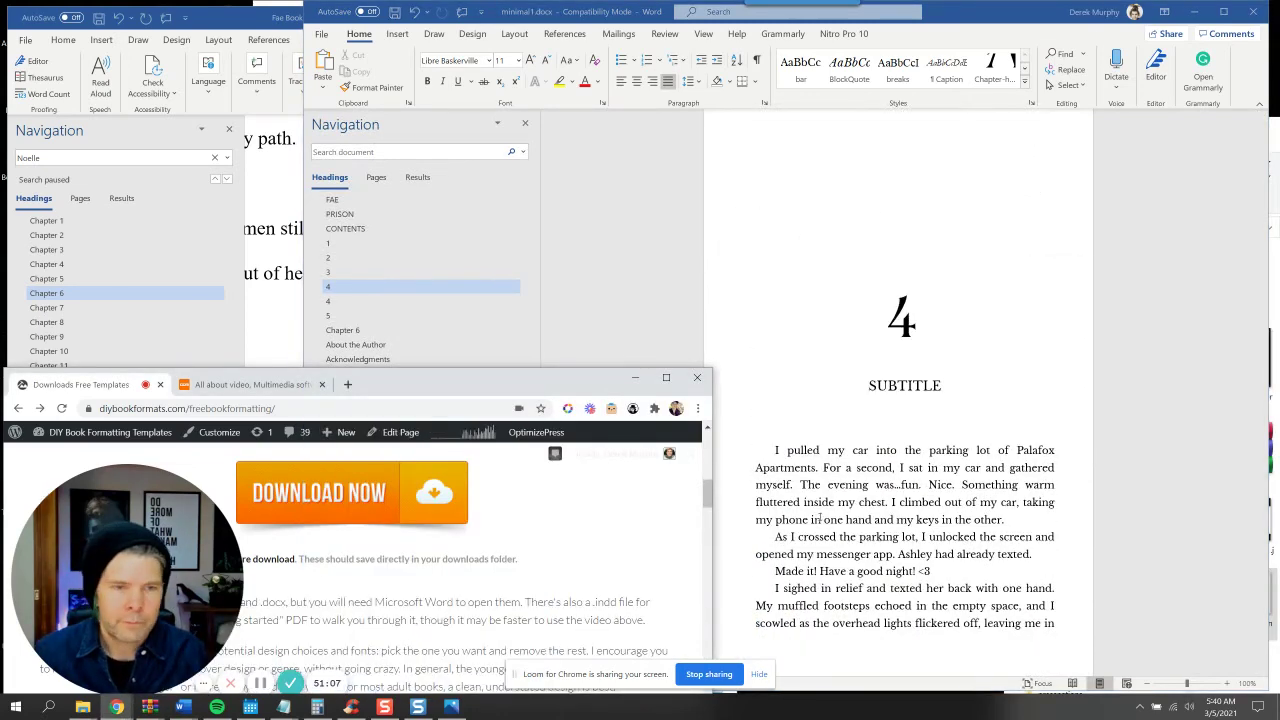
left_click_drag(1033, 514, 772, 450)
left_click(1024, 80)
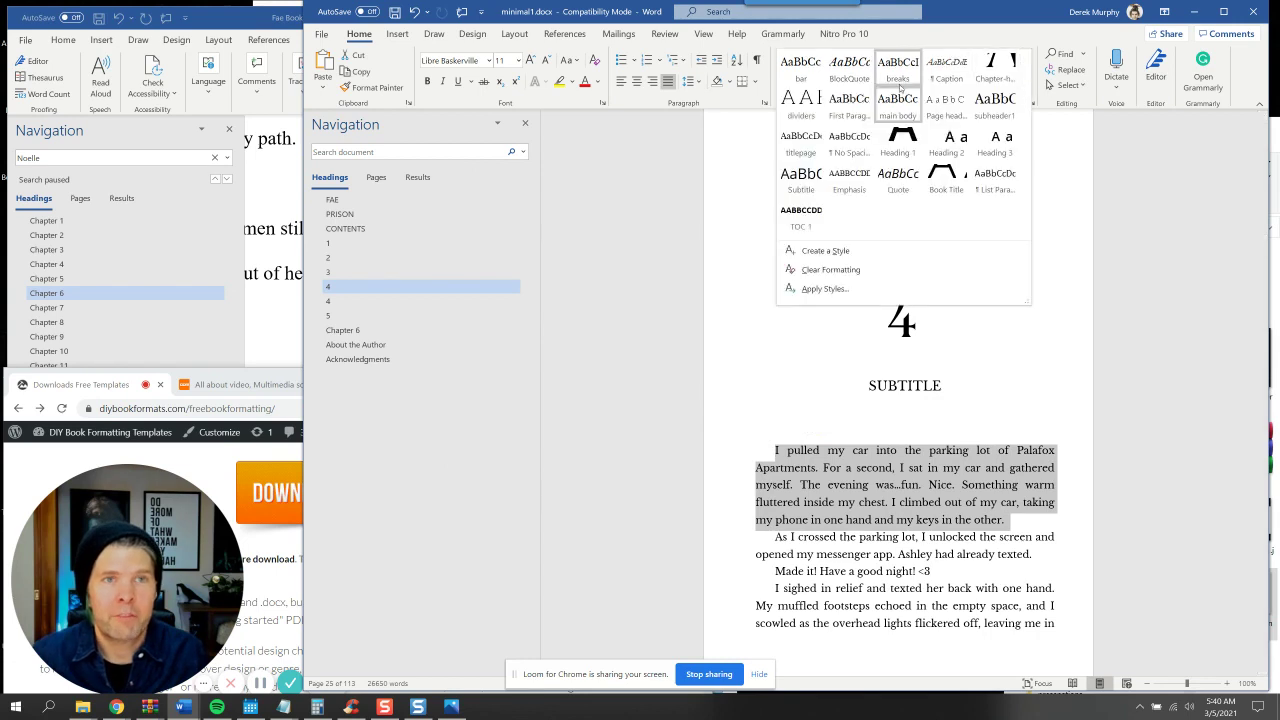
left_click(848, 110)
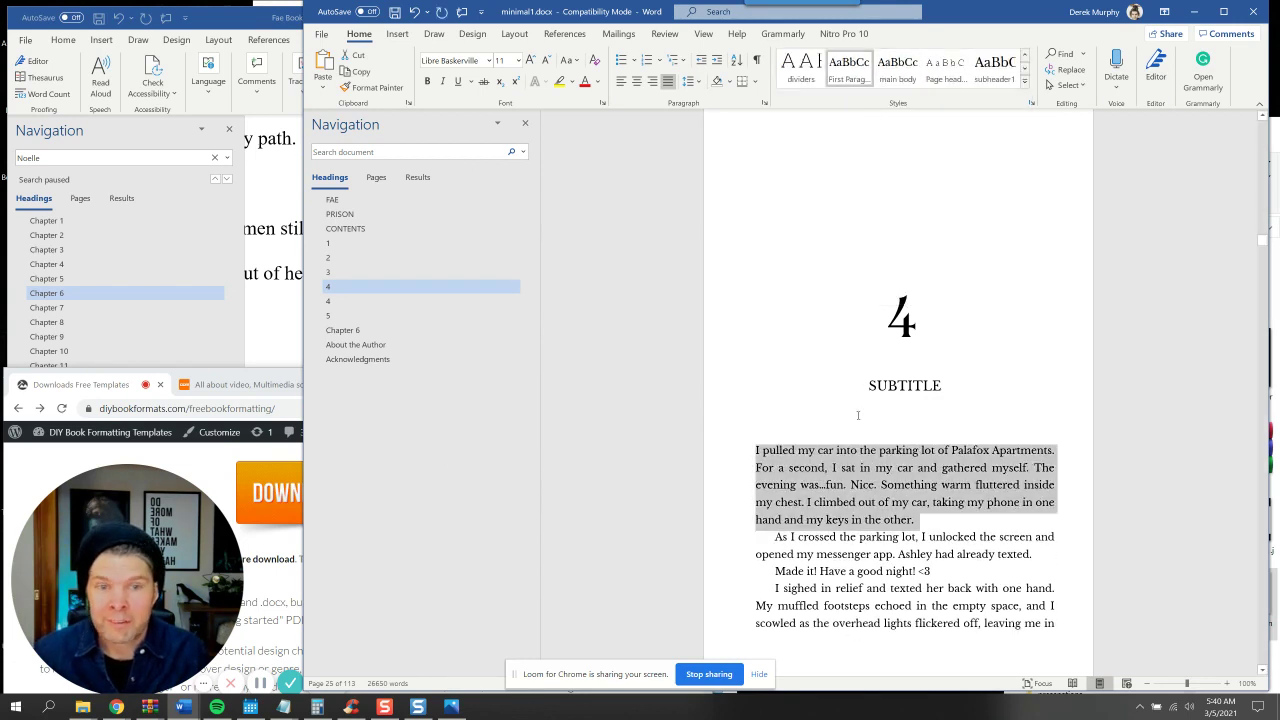
Add a dropped drop cap spanning 2 lines to the opening "I" of chapter 4's first paragraph
left_click(757, 451)
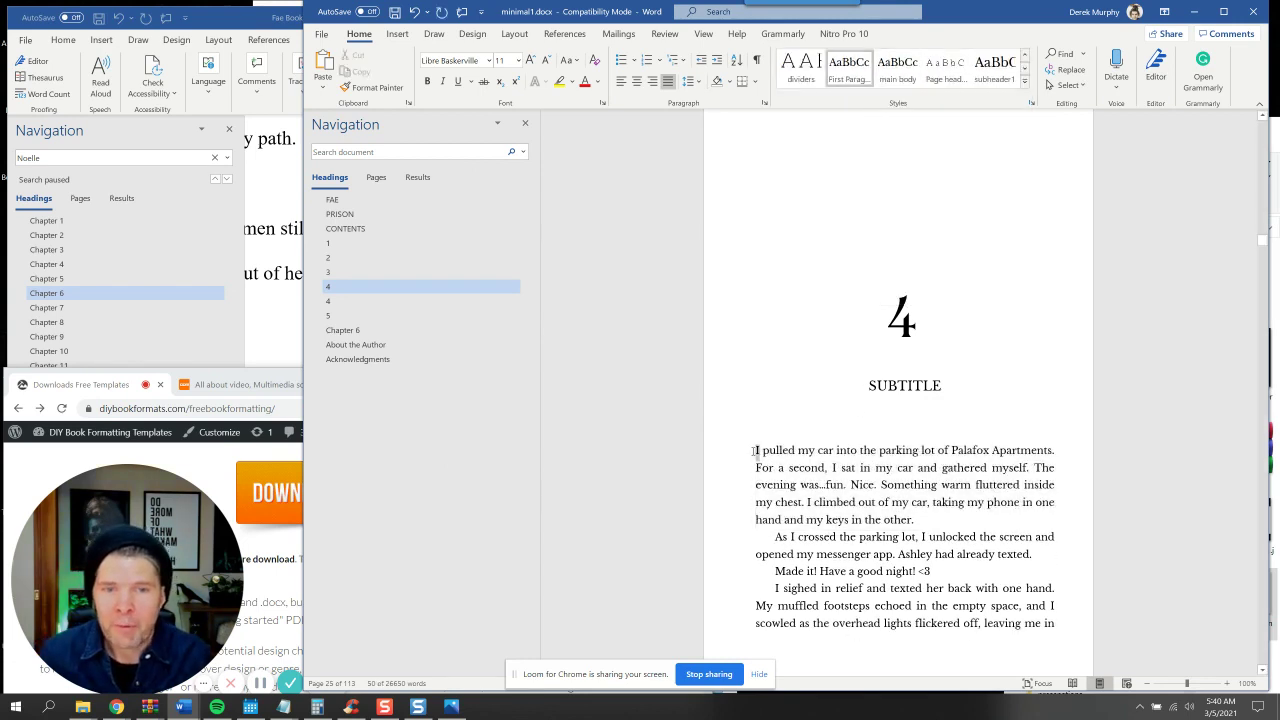
left_click(757, 451)
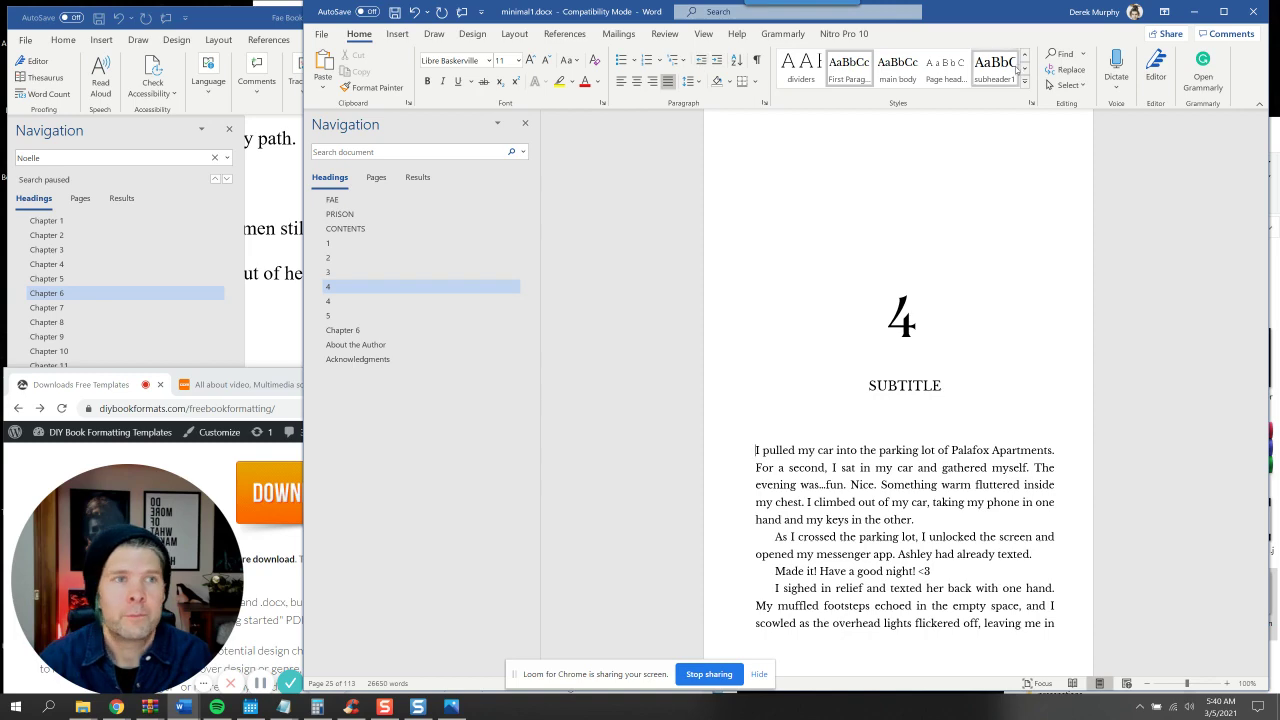
left_click(261, 680)
left_click(260, 680)
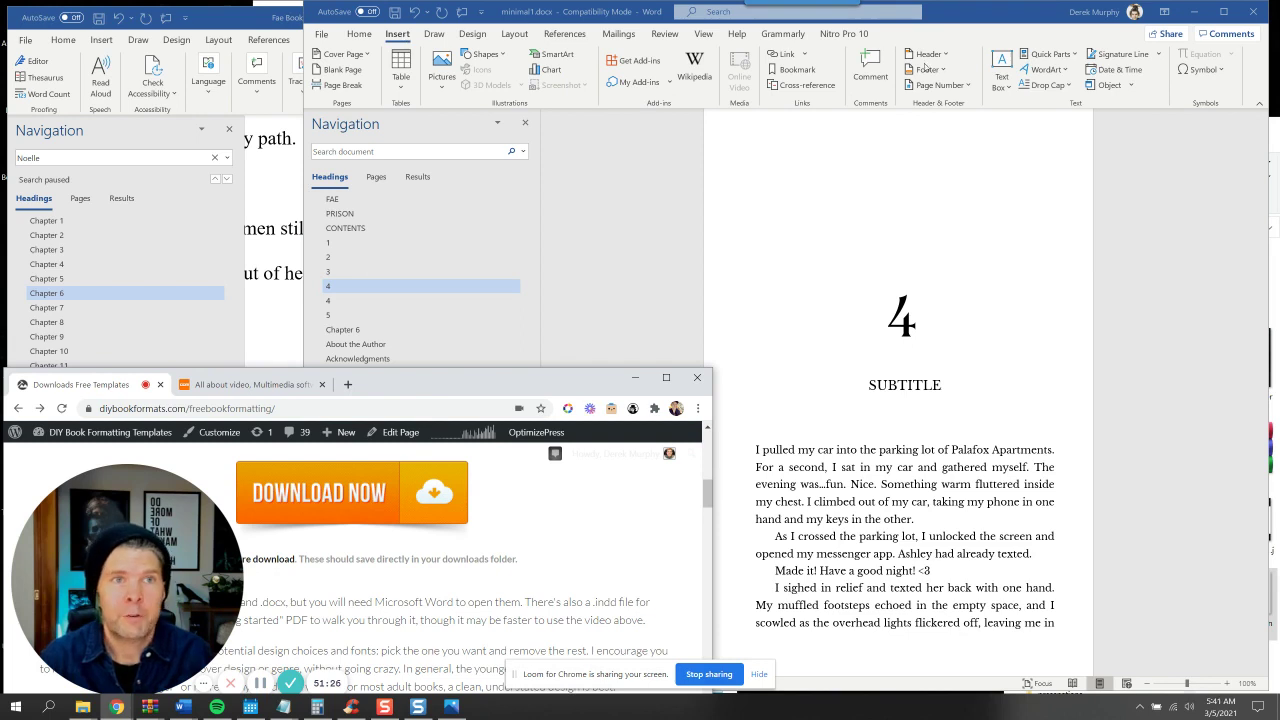
left_click(1062, 92)
left_click(1064, 90)
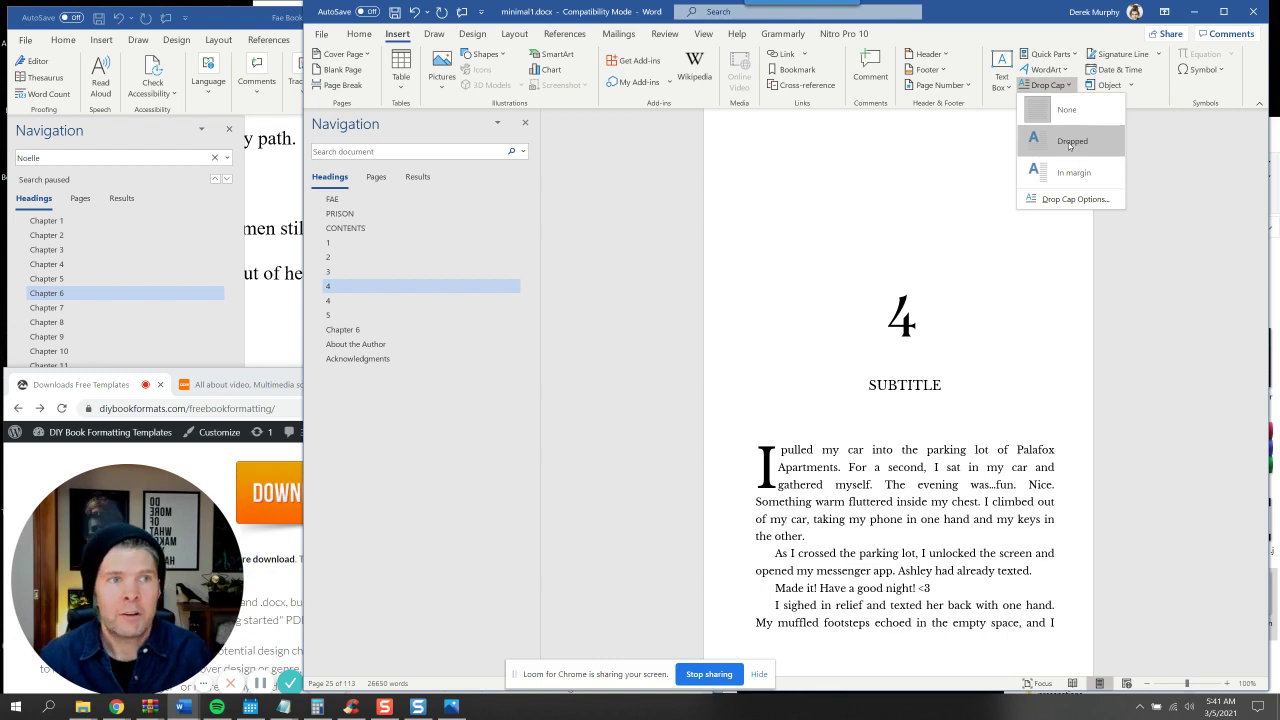
left_click(1075, 199)
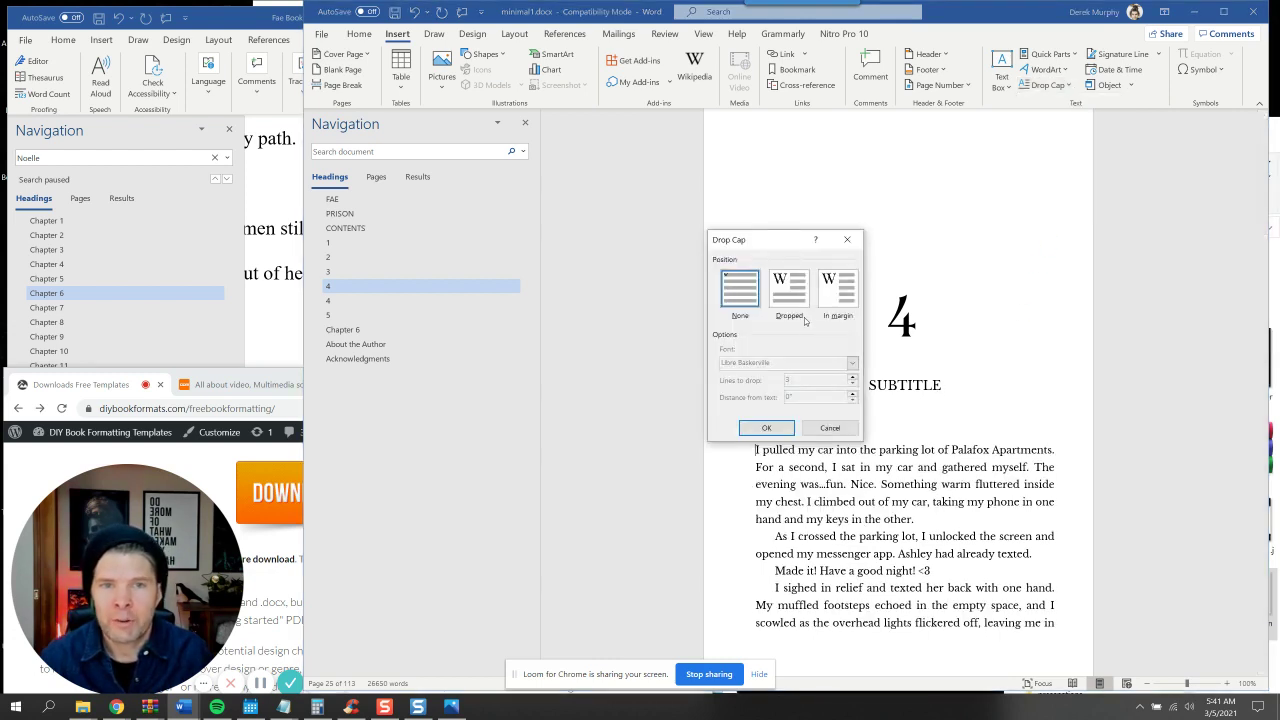
left_click(789, 290)
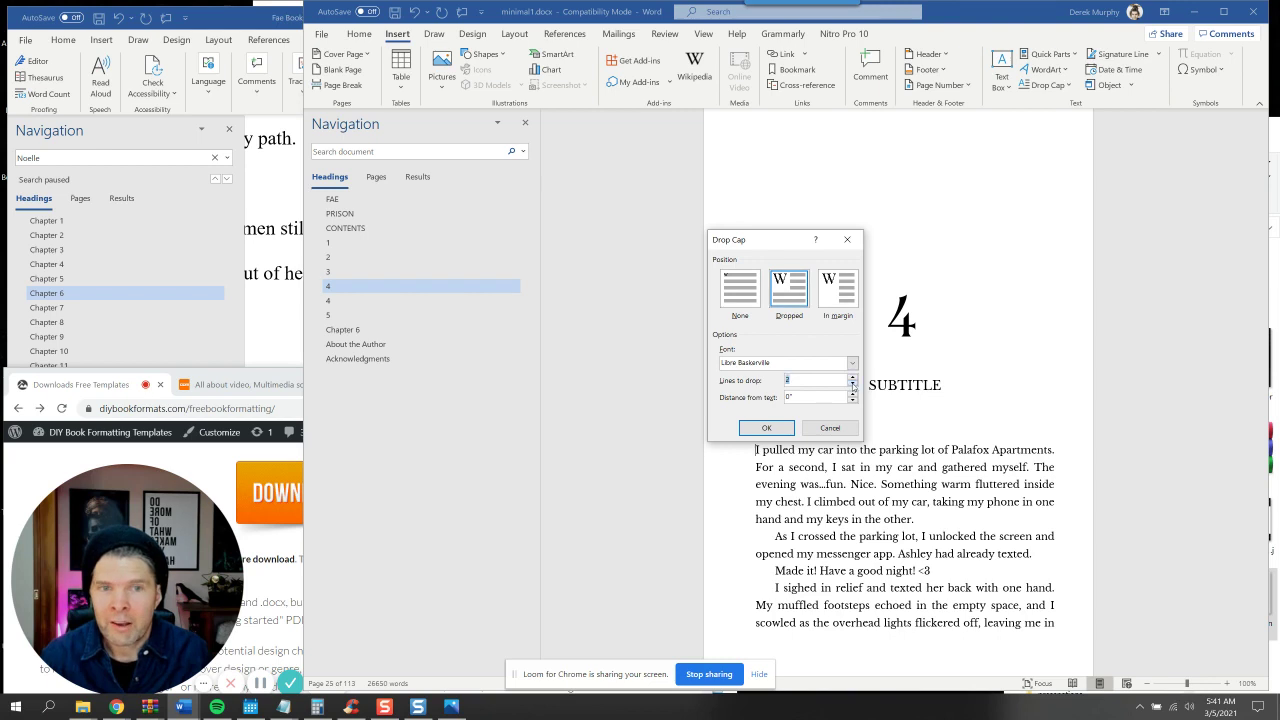
left_click(788, 427)
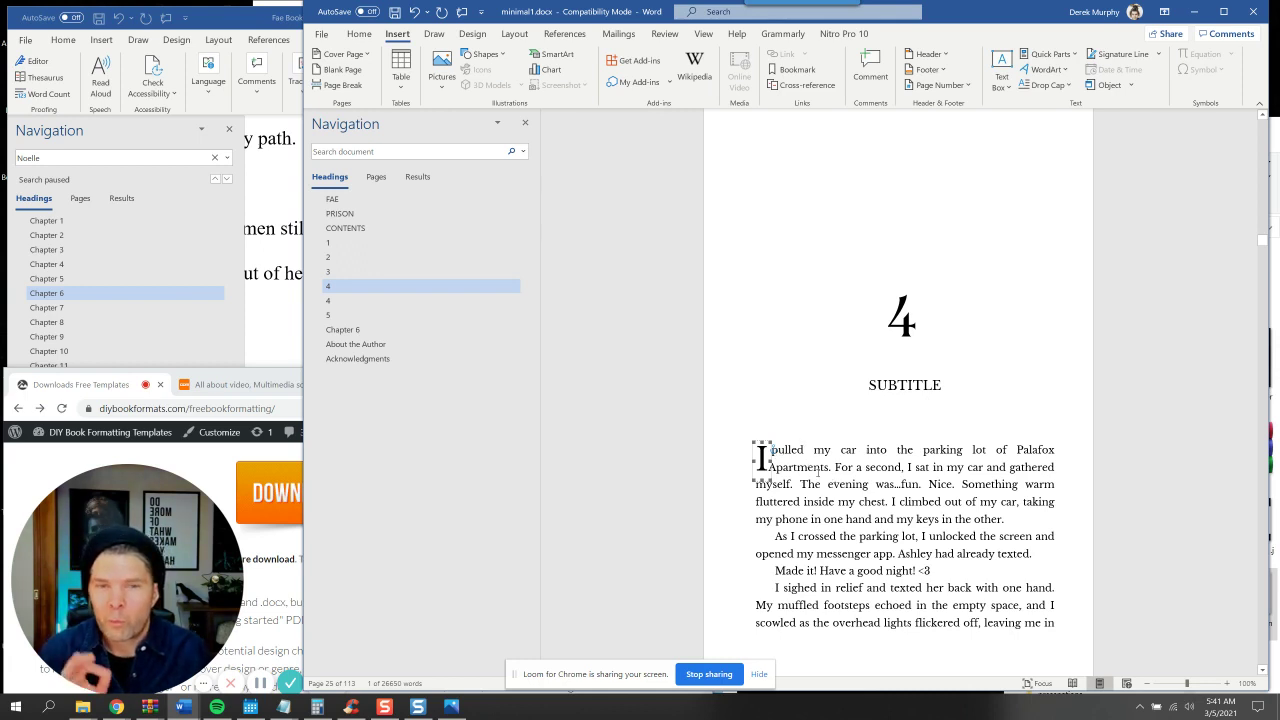
left_click(820, 468)
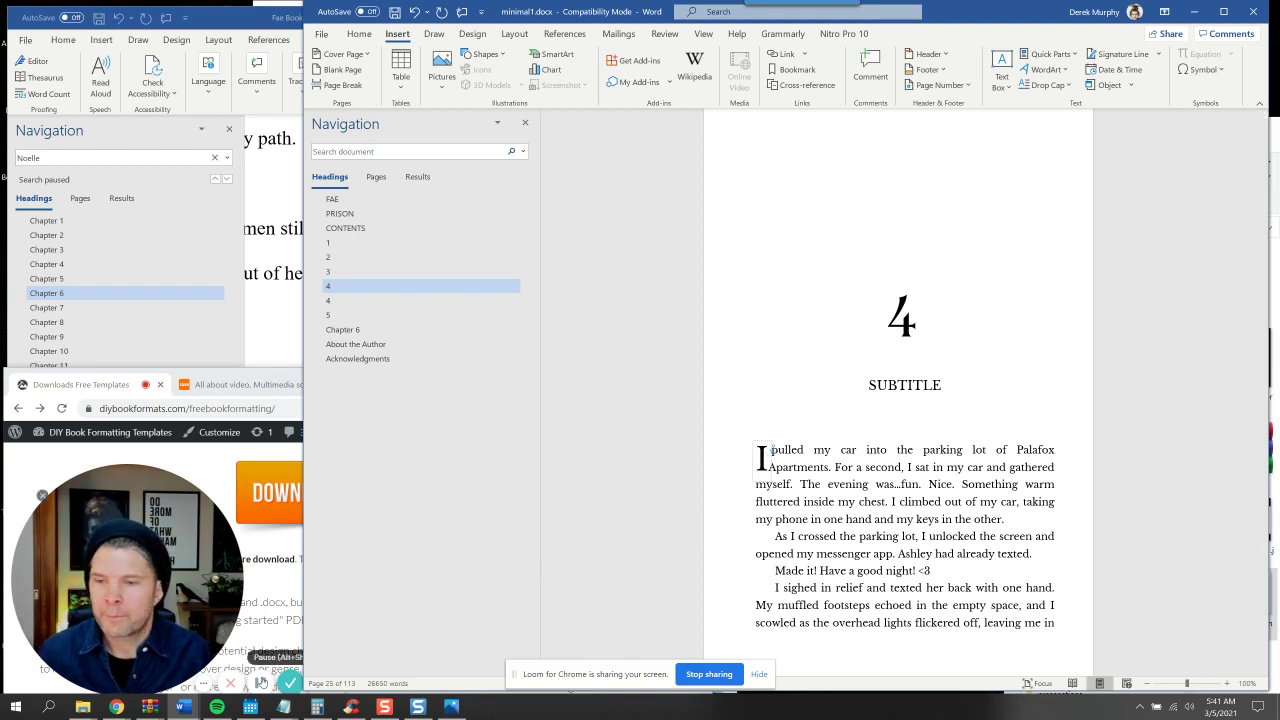
left_click(256, 645)
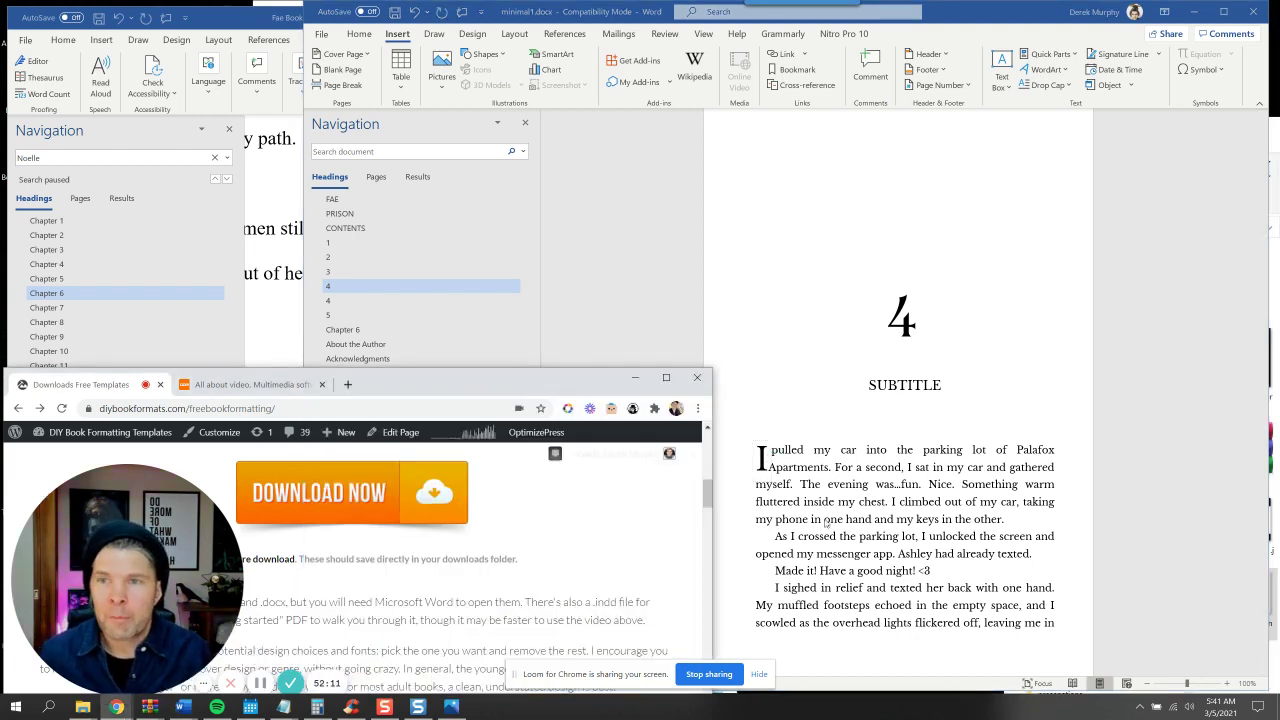
key("alt+Tab")
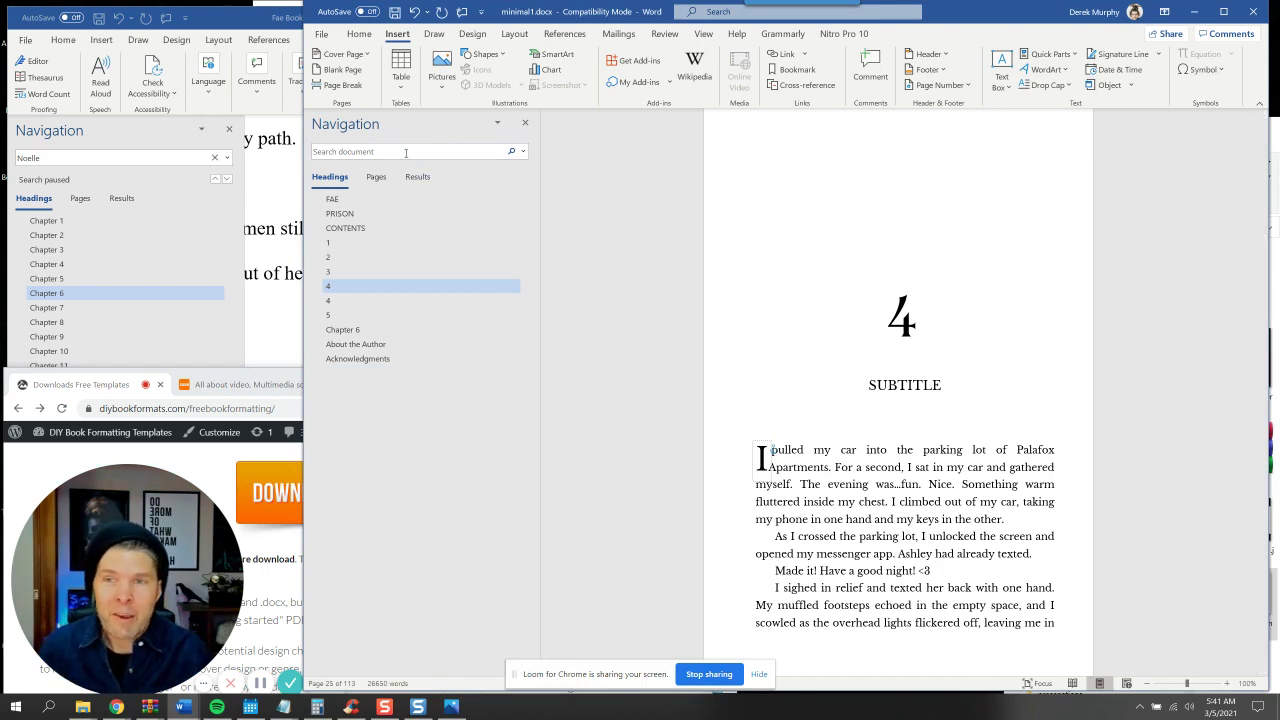
Delete the duplicate second "4" heading and the "5" and "Chapter 6" headings after it, together with their content
left_click(355, 306)
right_click(355, 306)
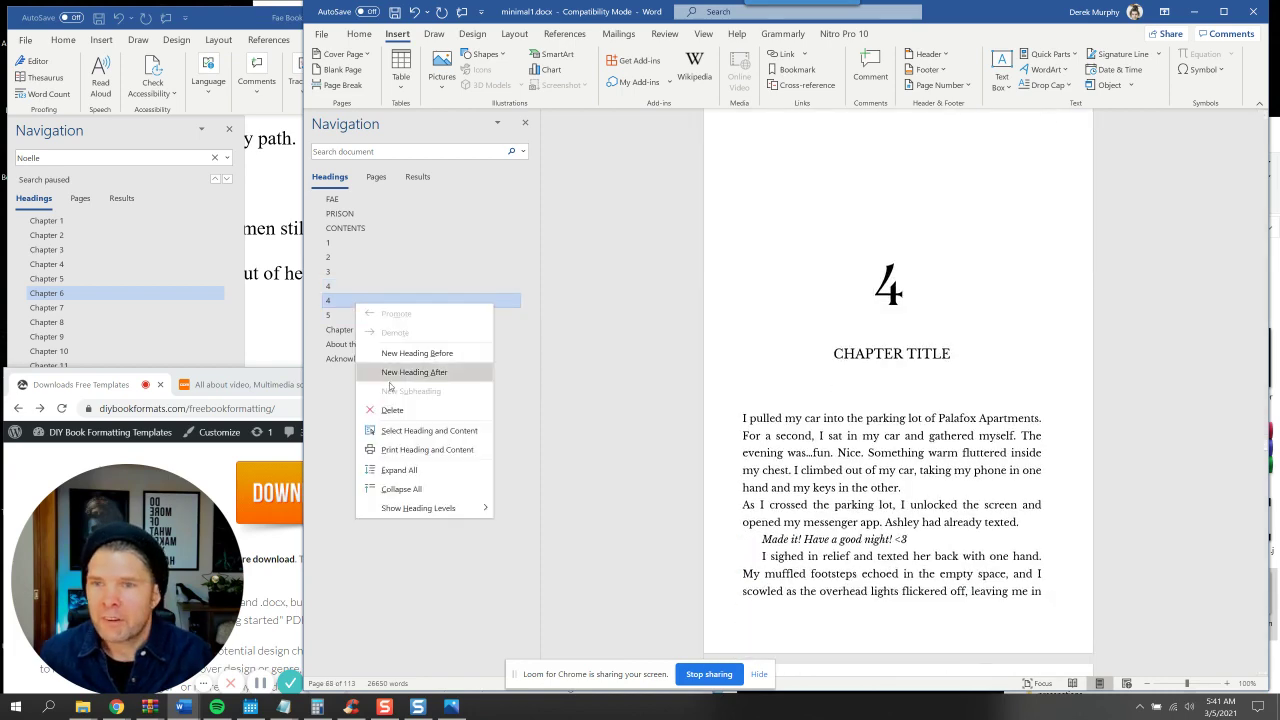
left_click(395, 412)
right_click(363, 302)
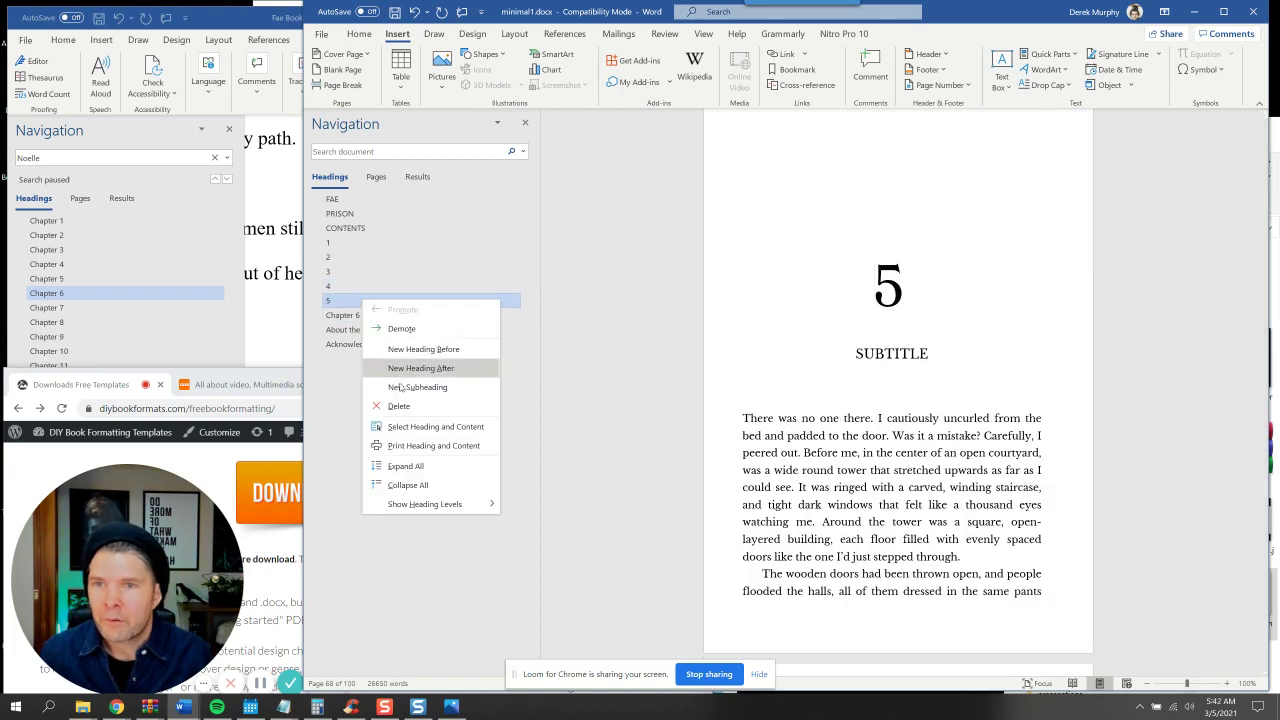
left_click(405, 406)
right_click(345, 300)
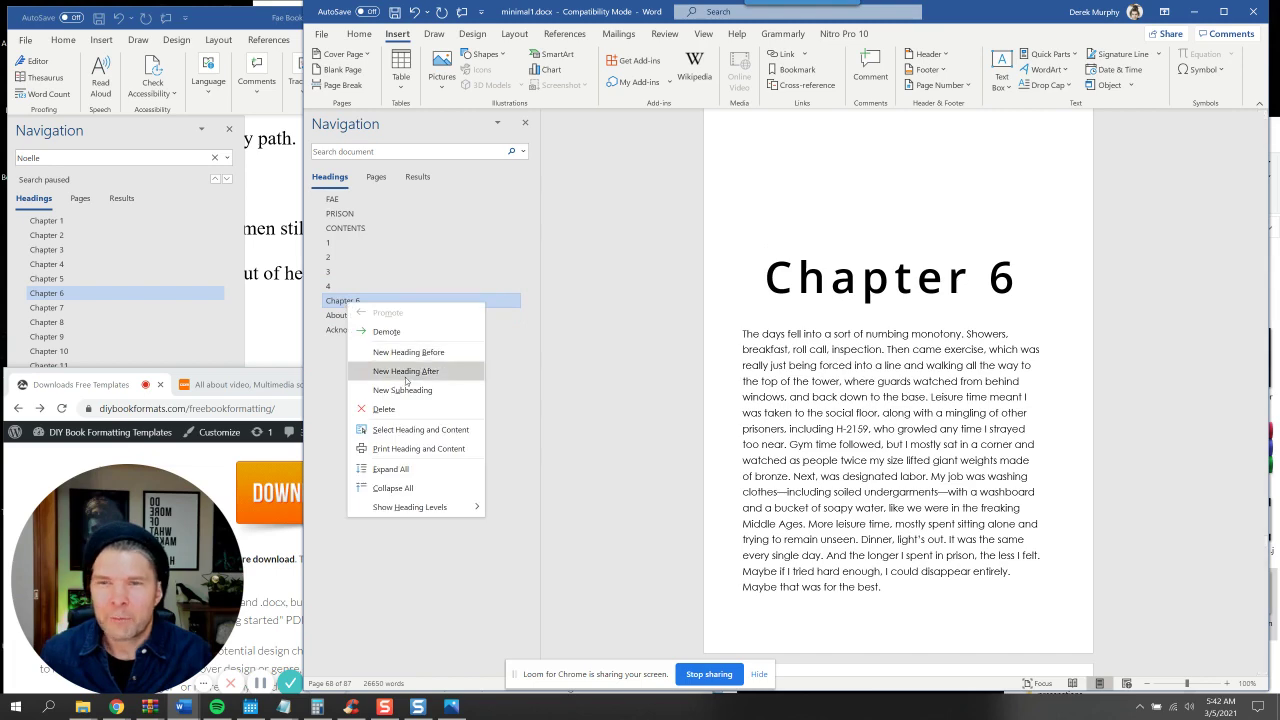
left_click(390, 406)
Search the document for "chapter" to find the plain "Chapter 5" line and insert a Next Page section break before it
left_click(345, 286)
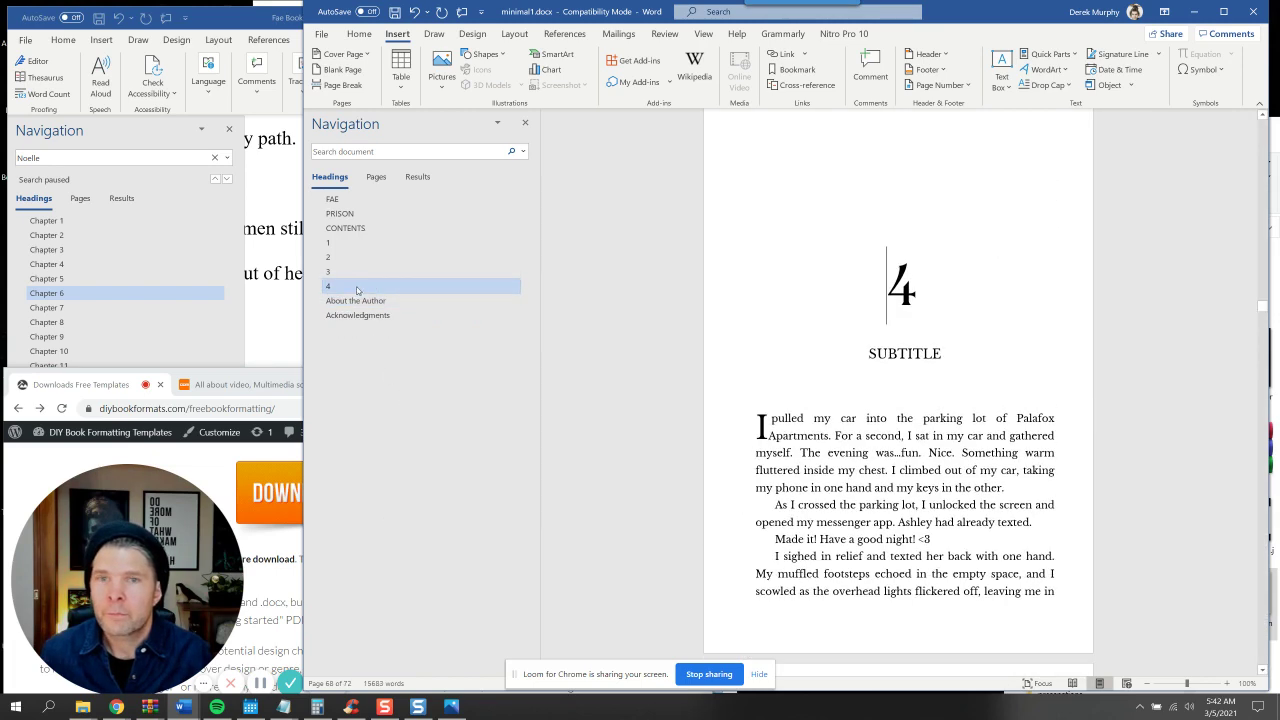
left_click(441, 152)
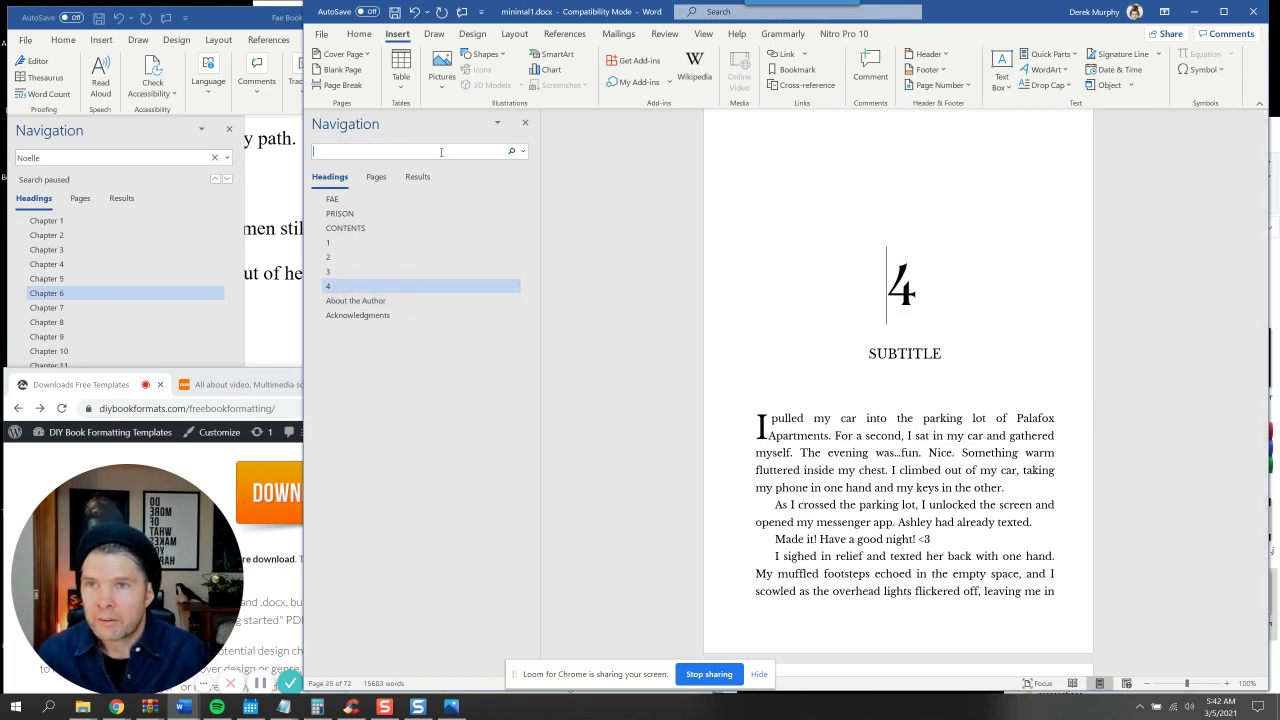
type("chapter")
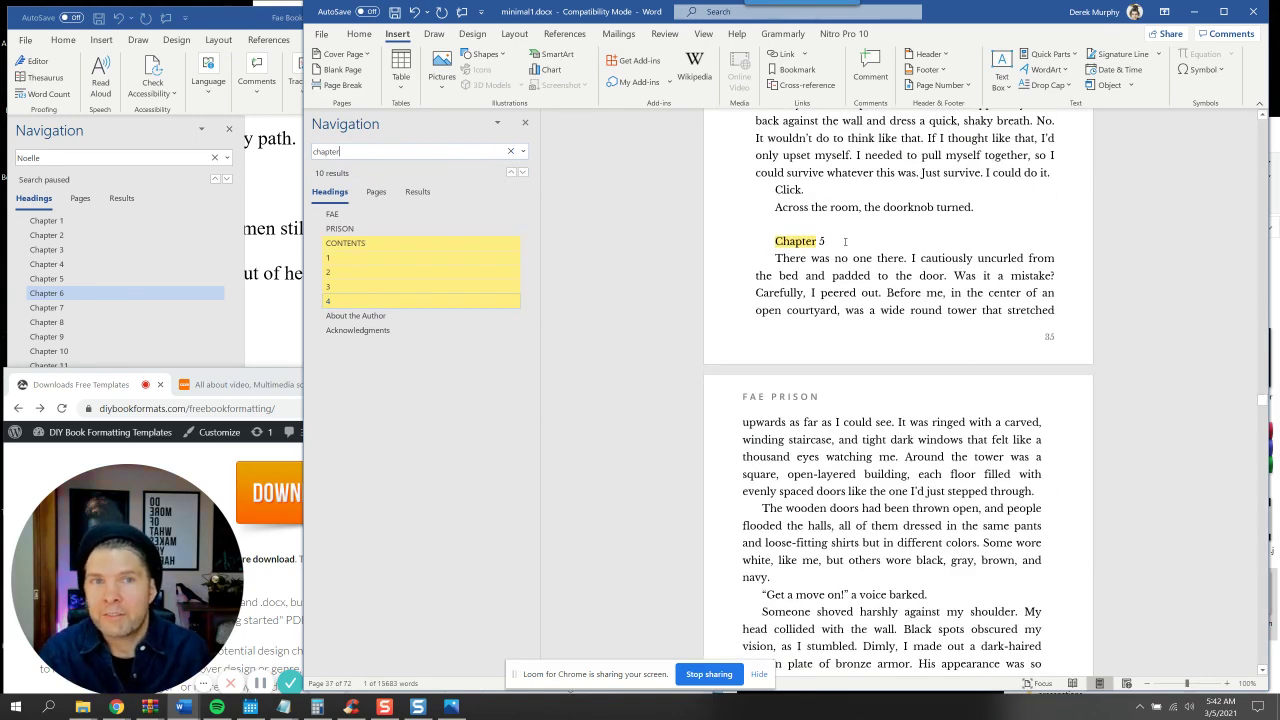
left_click_drag(824, 241, 777, 243)
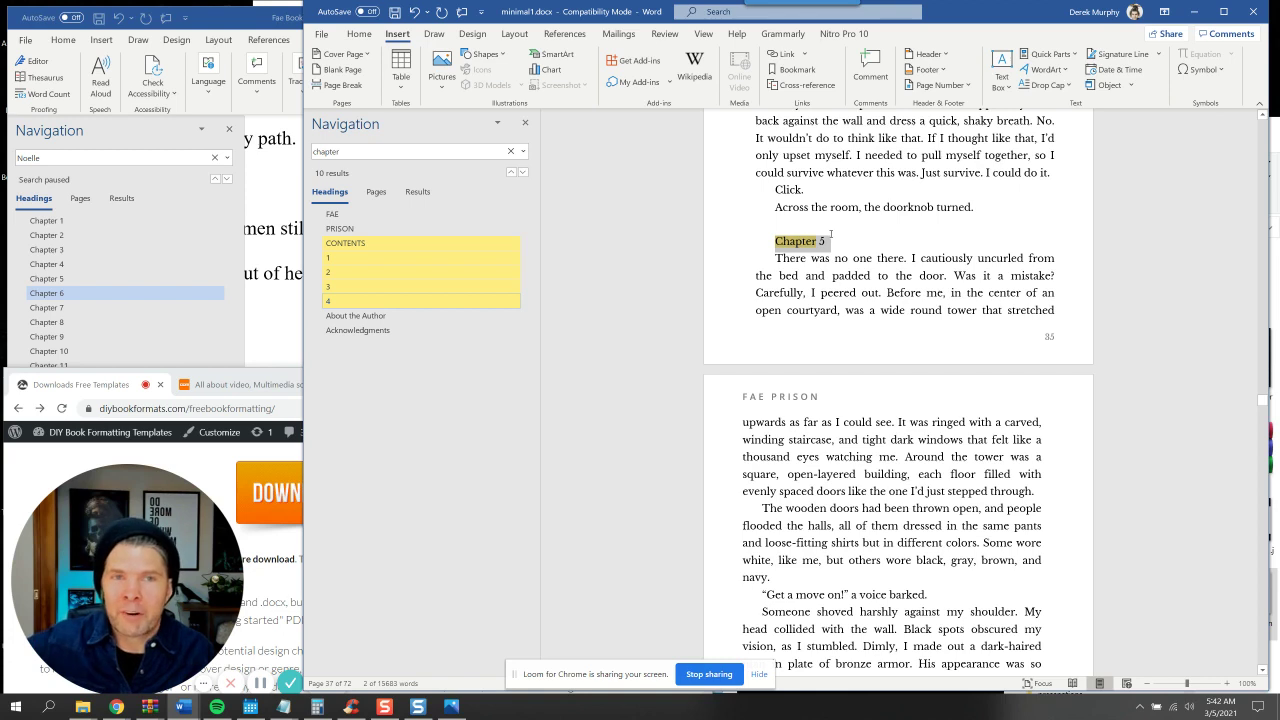
left_click(803, 219)
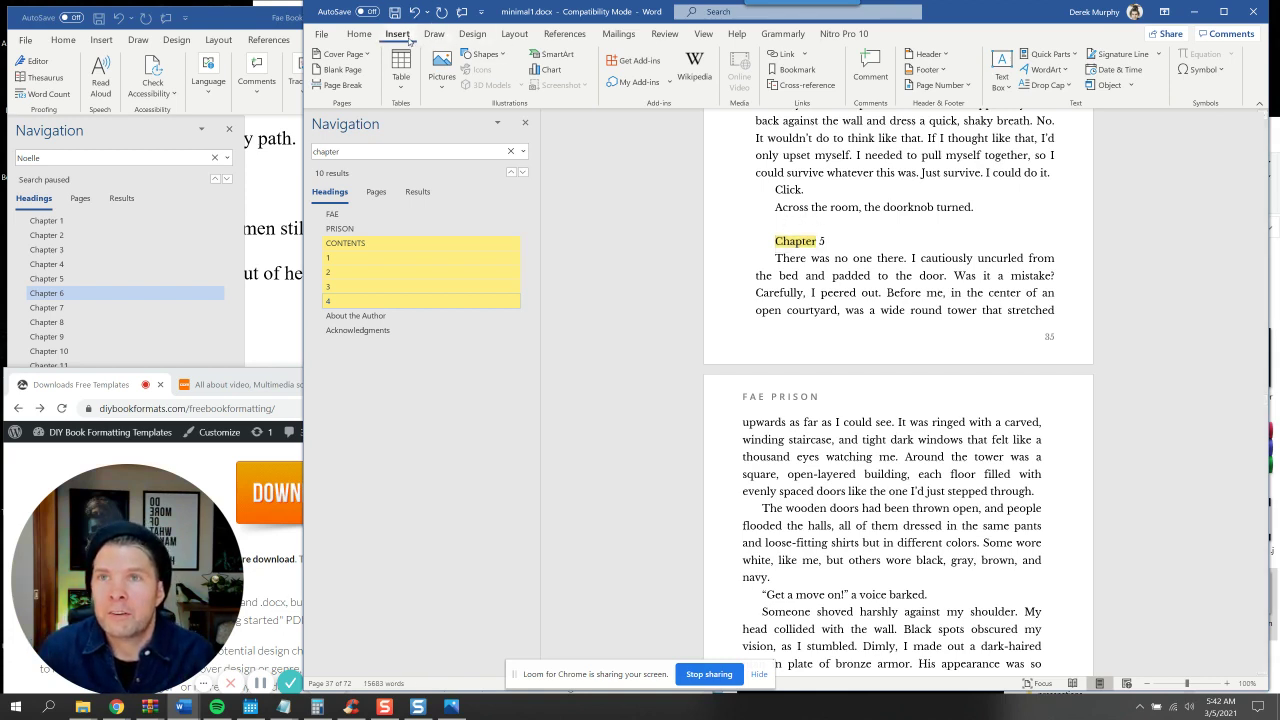
left_click(359, 34)
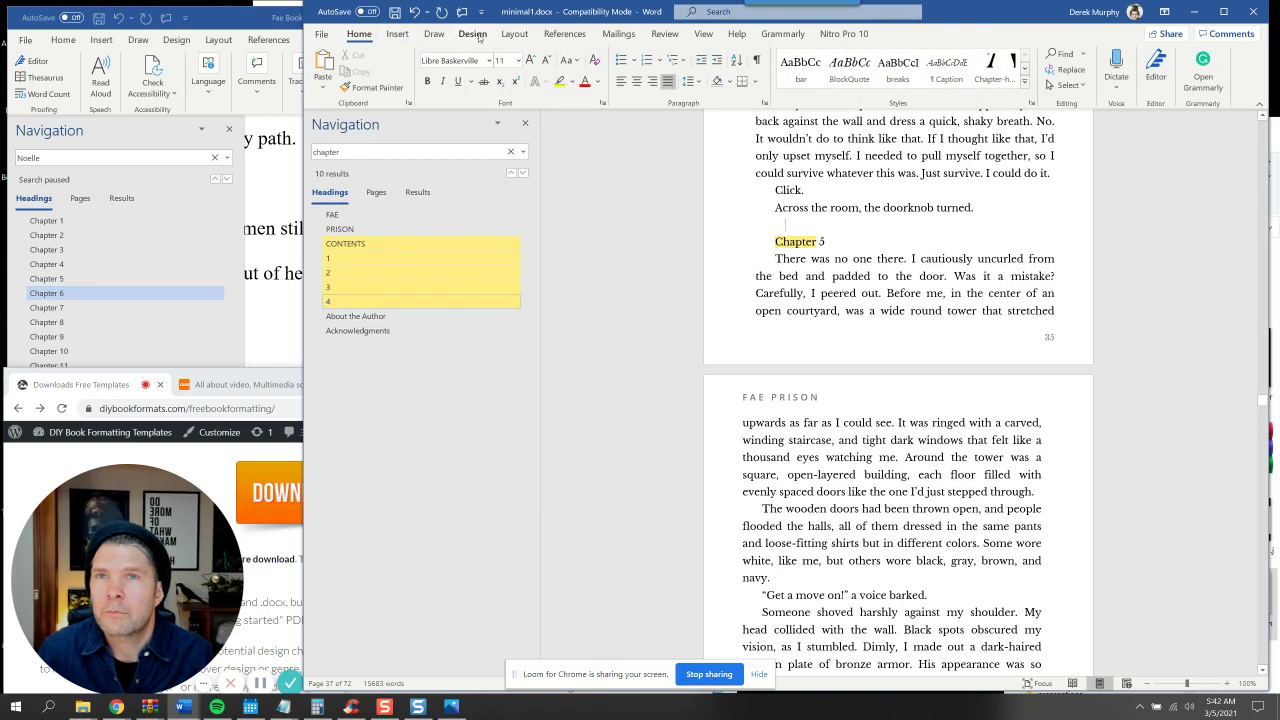
left_click(514, 34)
left_click(486, 55)
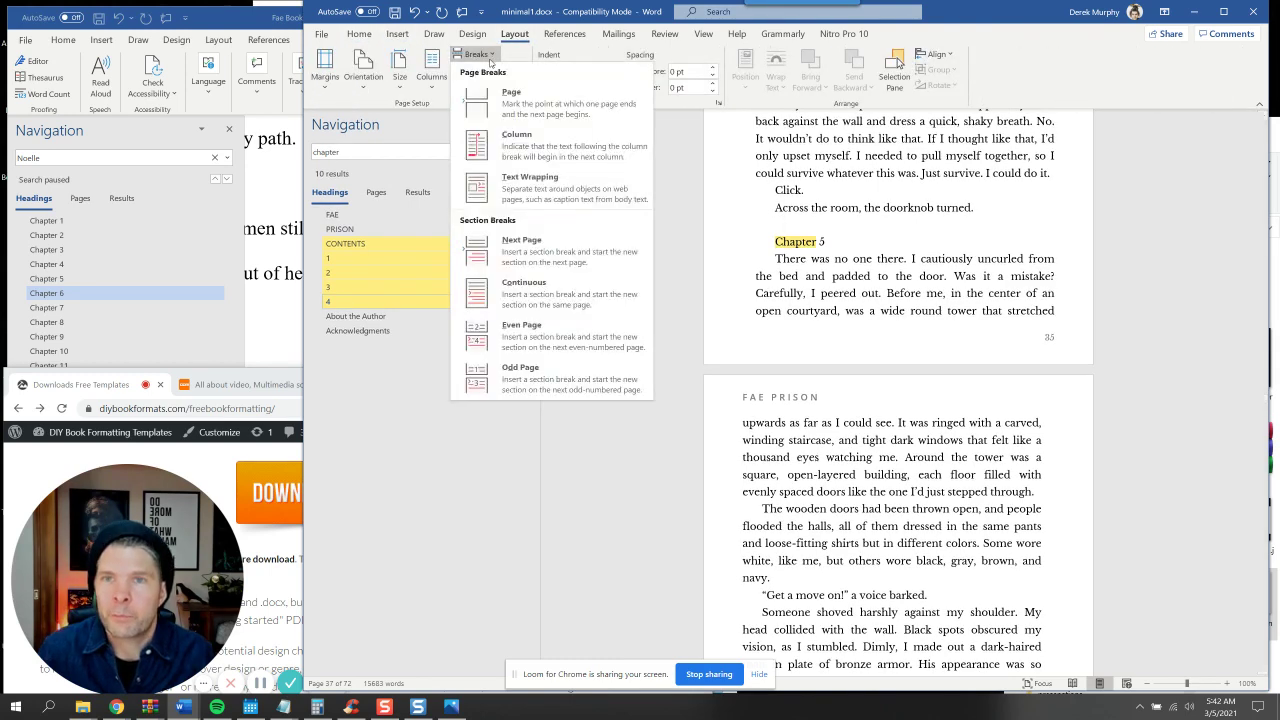
left_click(542, 248)
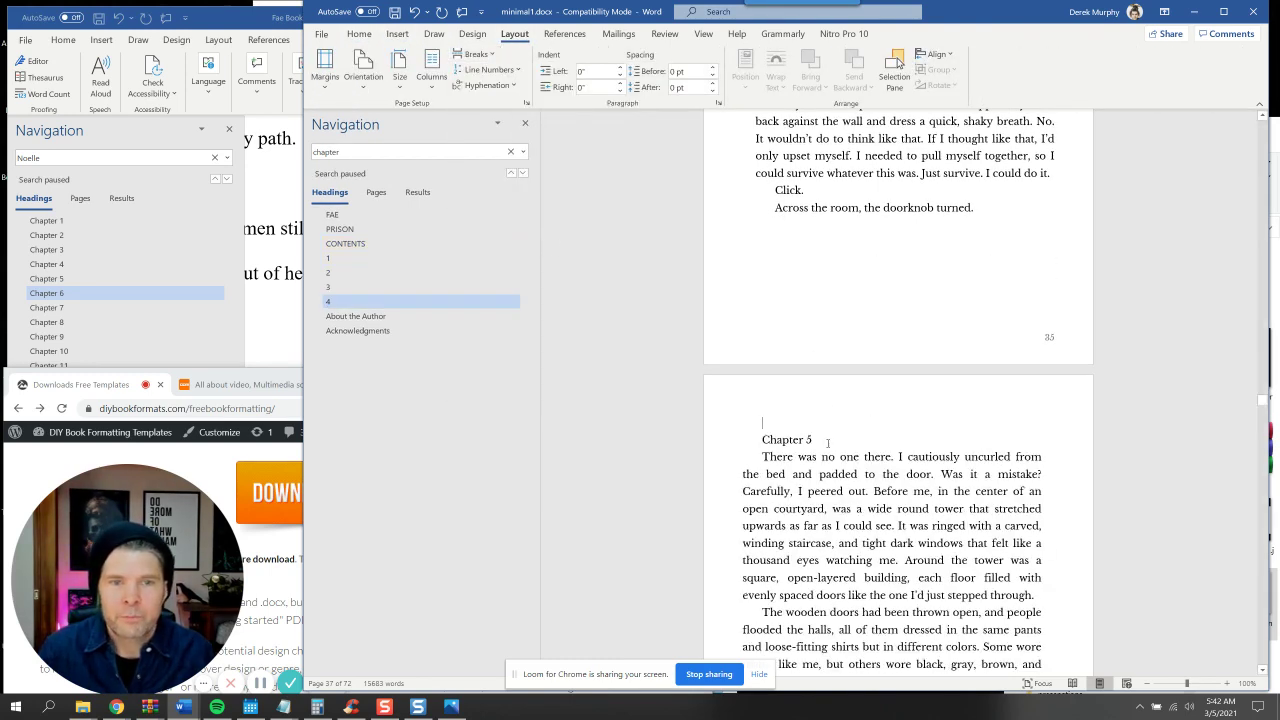
Shorten the "Chapter 5" line to "5" and apply the chapter heading style to it
triple_click(785, 440)
left_click(806, 441)
left_click_drag(806, 441, 770, 443)
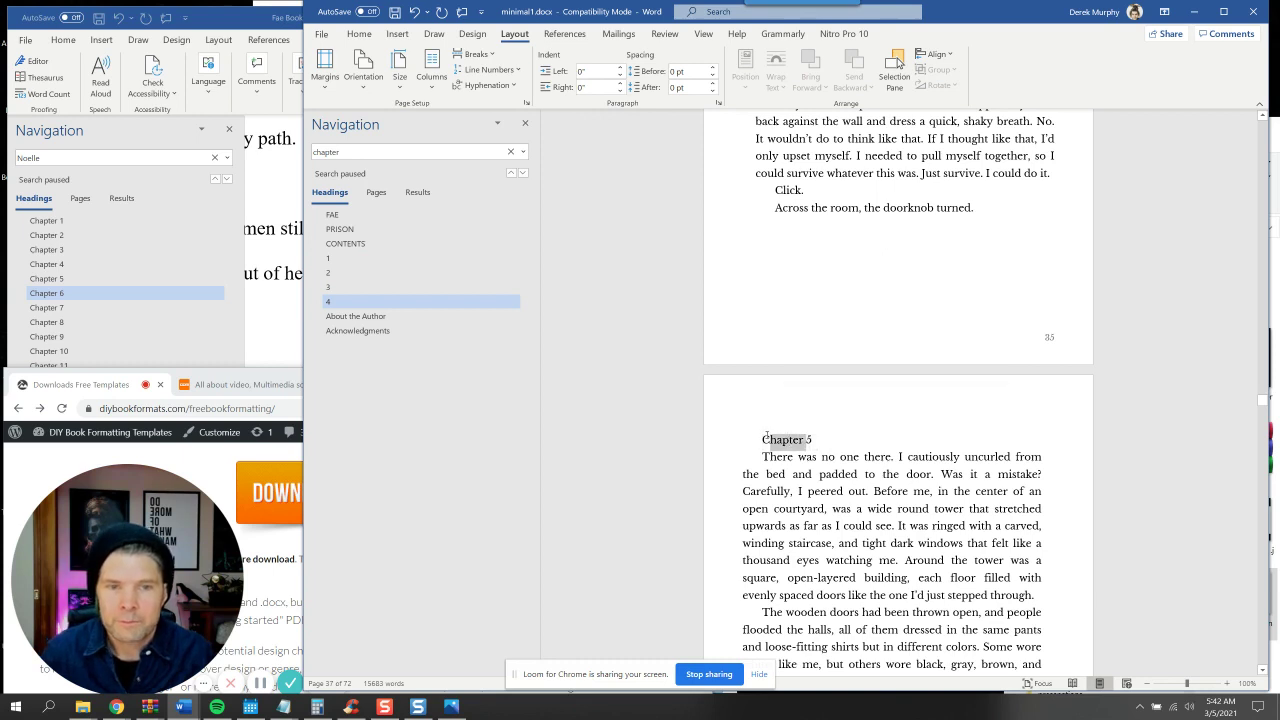
key("BackSpace")
key("BackSpace")
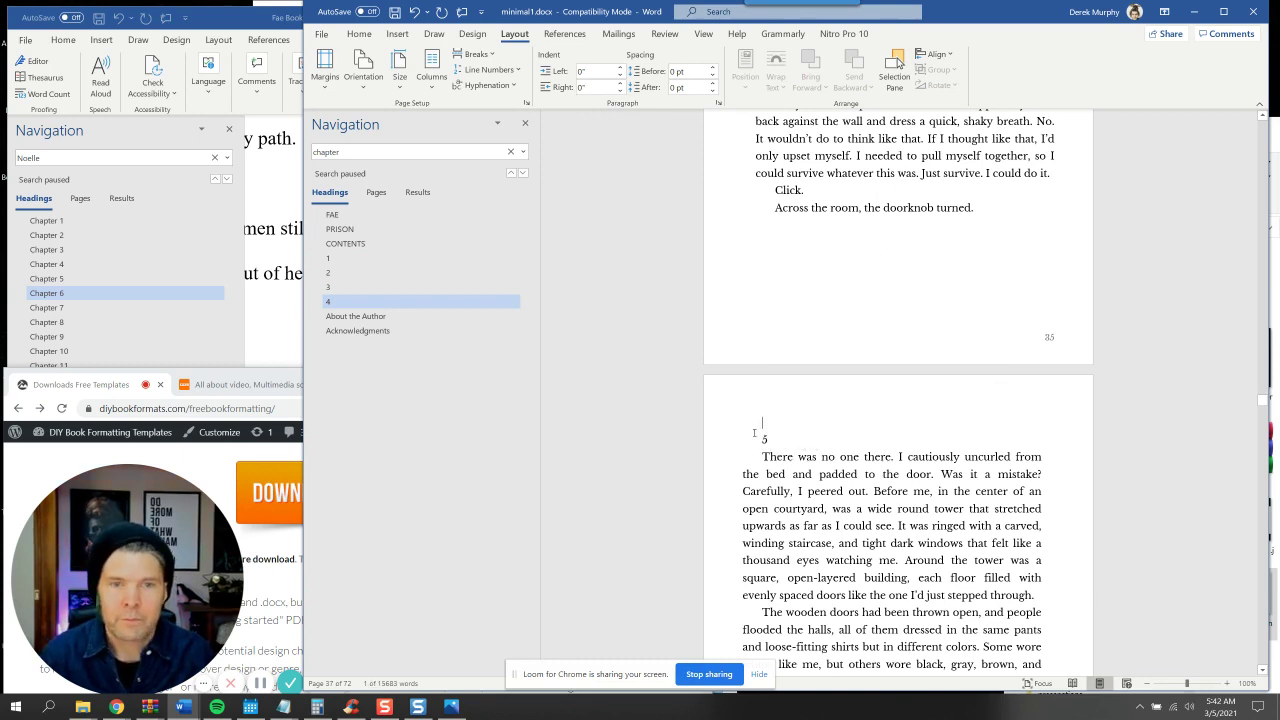
double_click(776, 440)
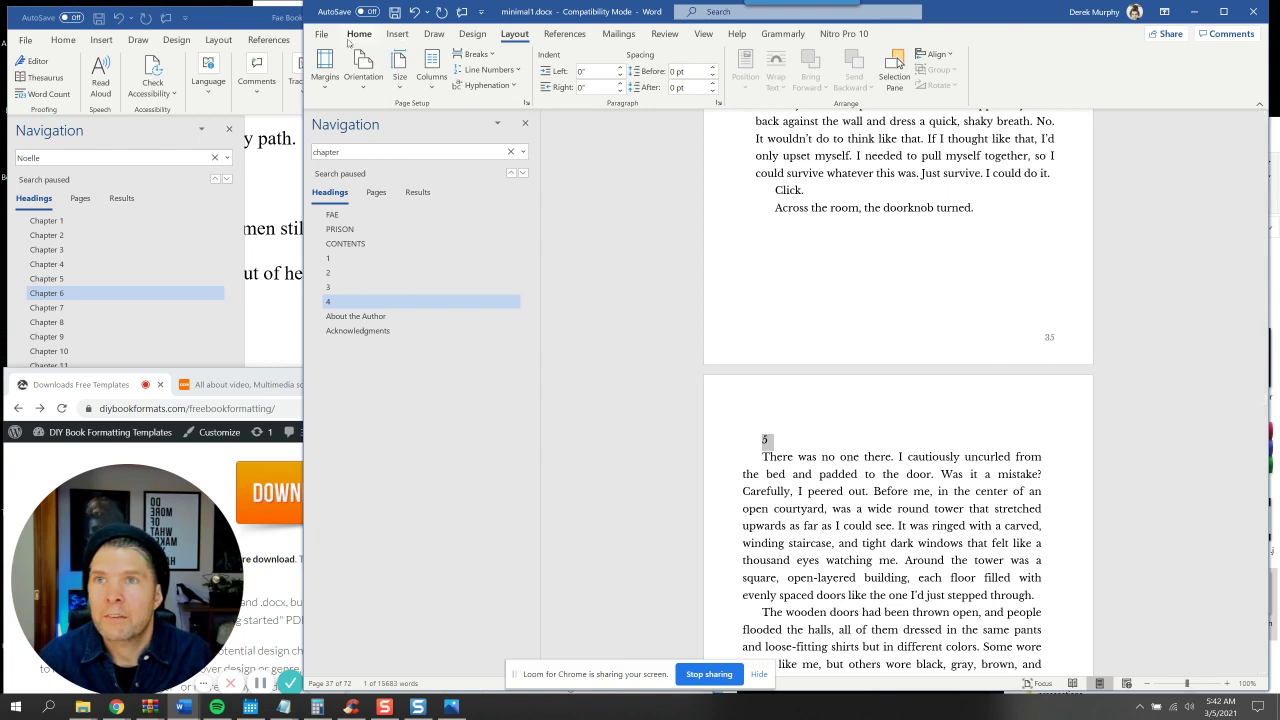
left_click(358, 33)
left_click(993, 65)
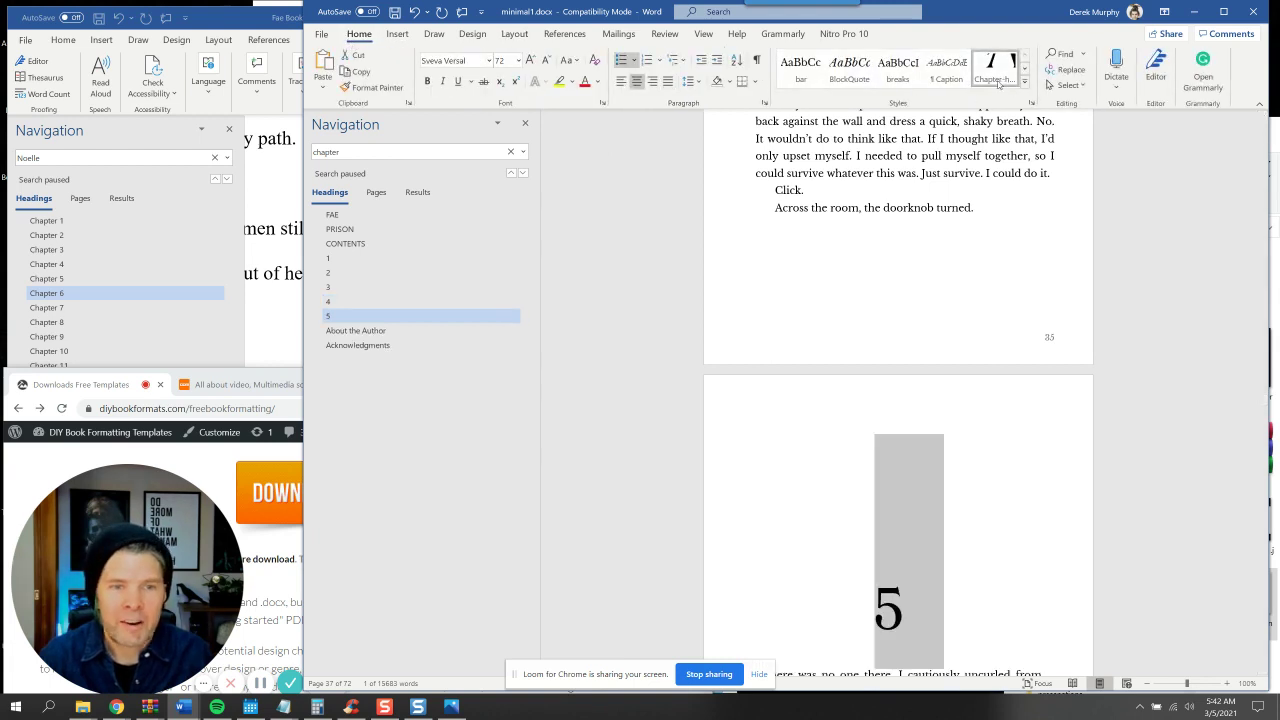
Delete the empty line above the chapter number 5 at the start of its page
scroll(897, 452, "down", 1)
left_click_drag(874, 547, 723, 330)
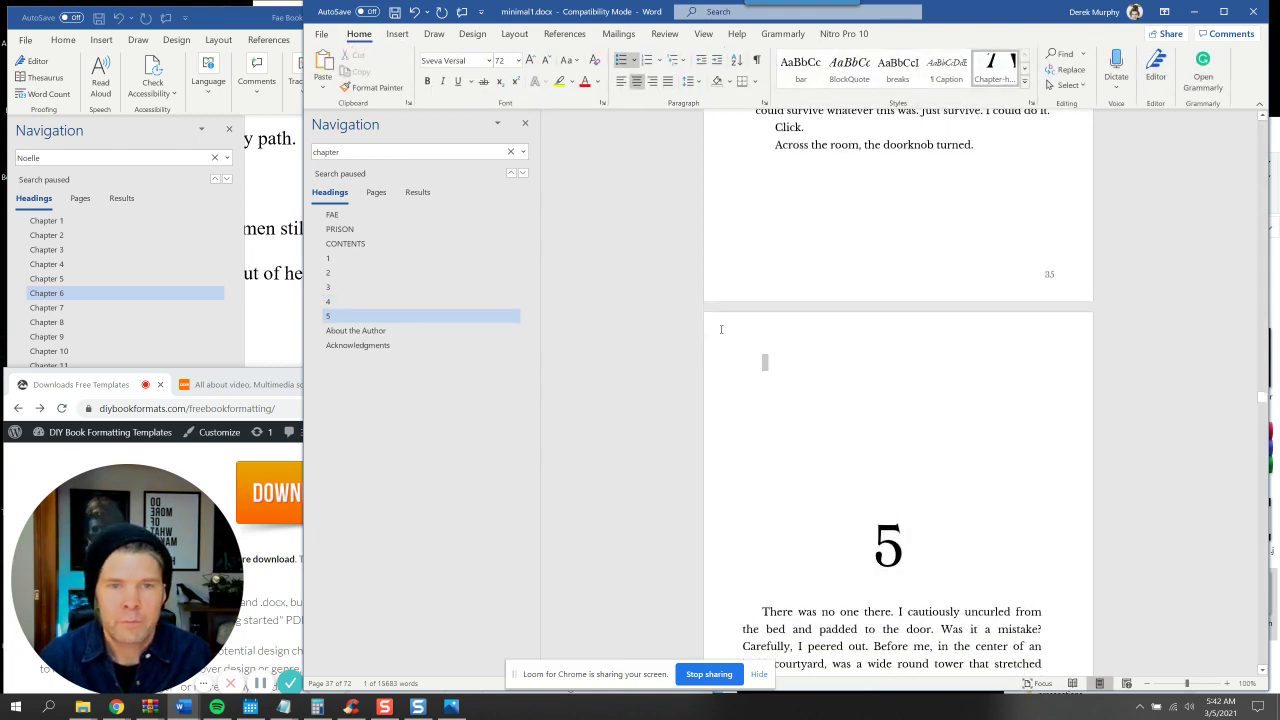
left_click(863, 540)
left_click_drag(864, 524, 745, 341)
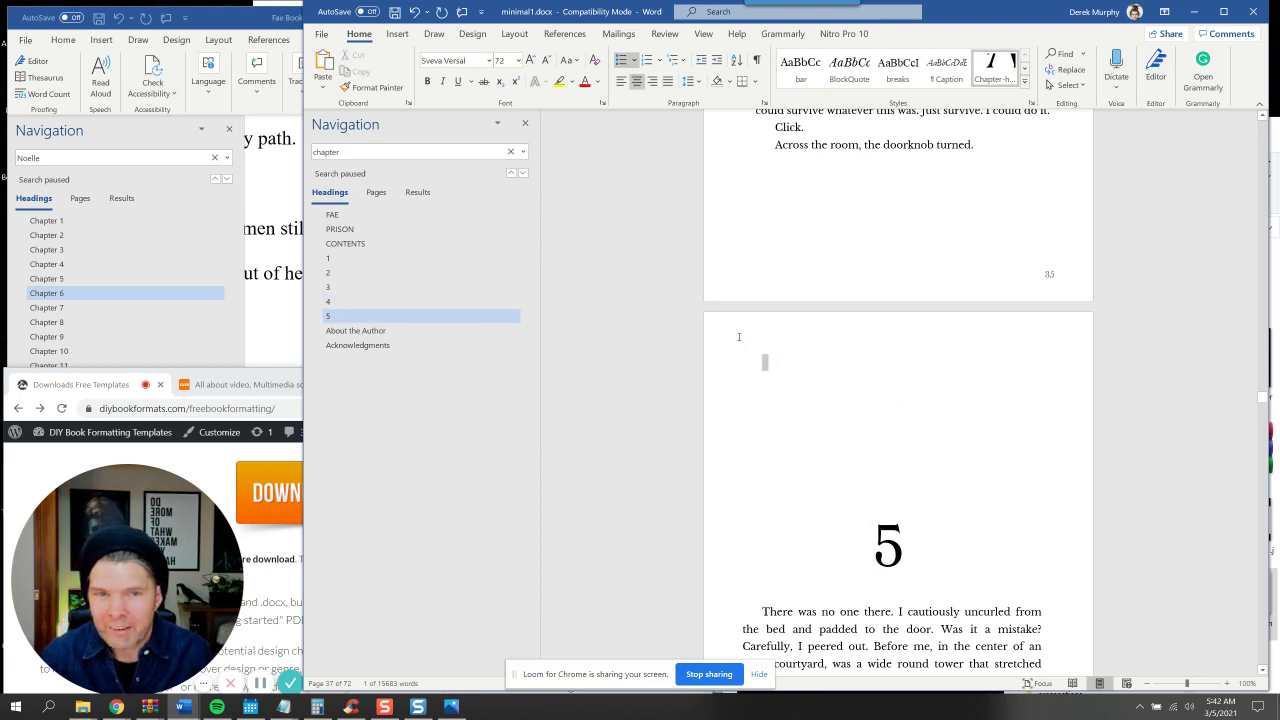
key("Delete")
scroll(880, 500, "down", 1)
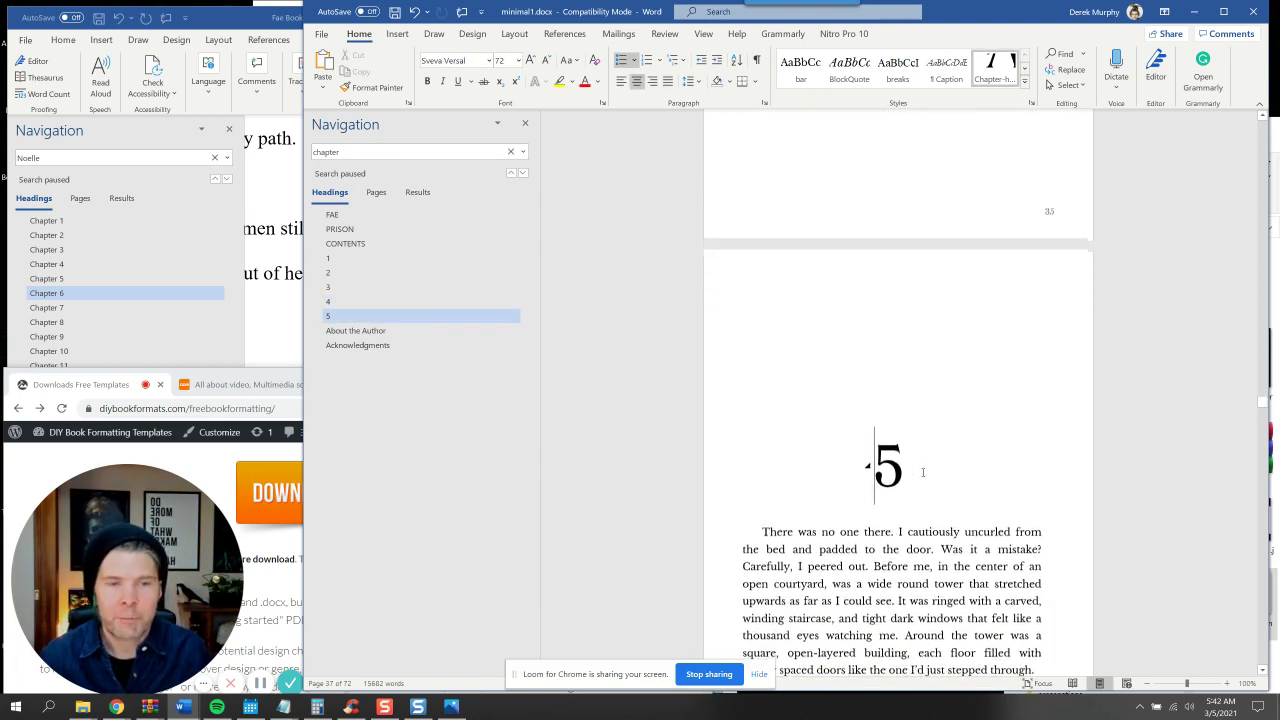
Add a "SUBTITLE" line below the chapter number 5 and apply the subheader1 style to it
left_click(922, 473)
key("Return")
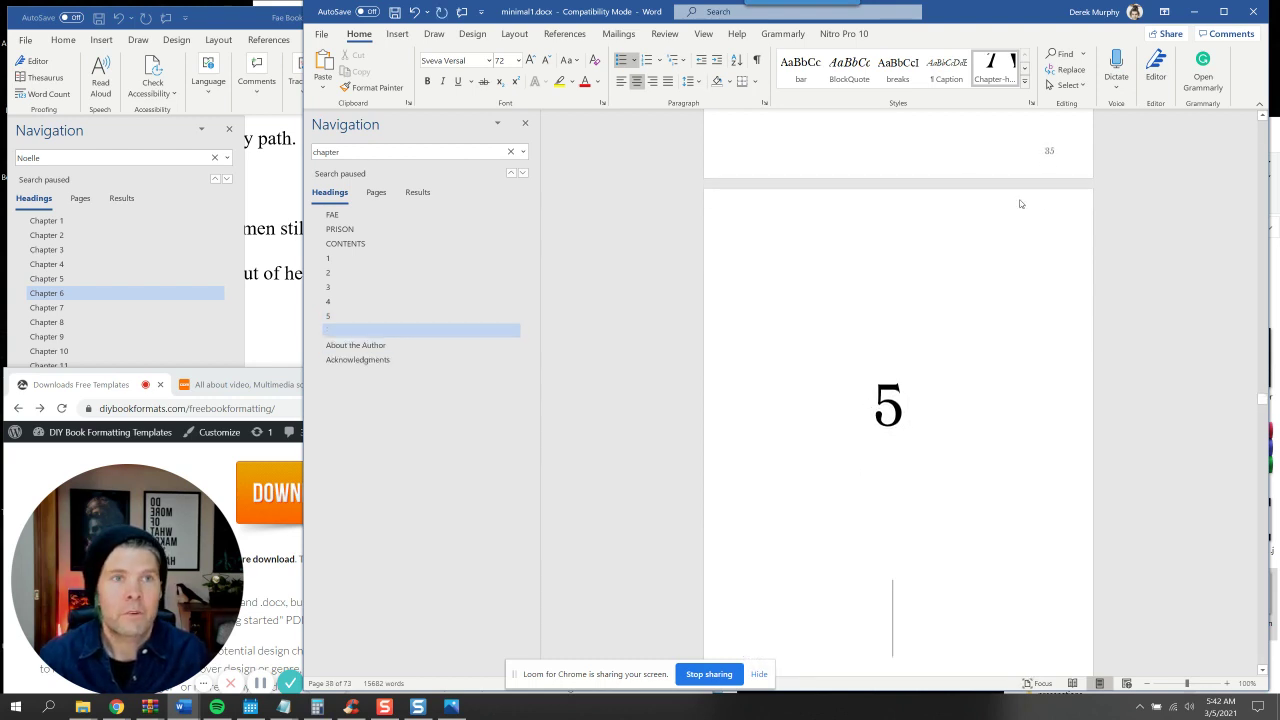
type("SUB")
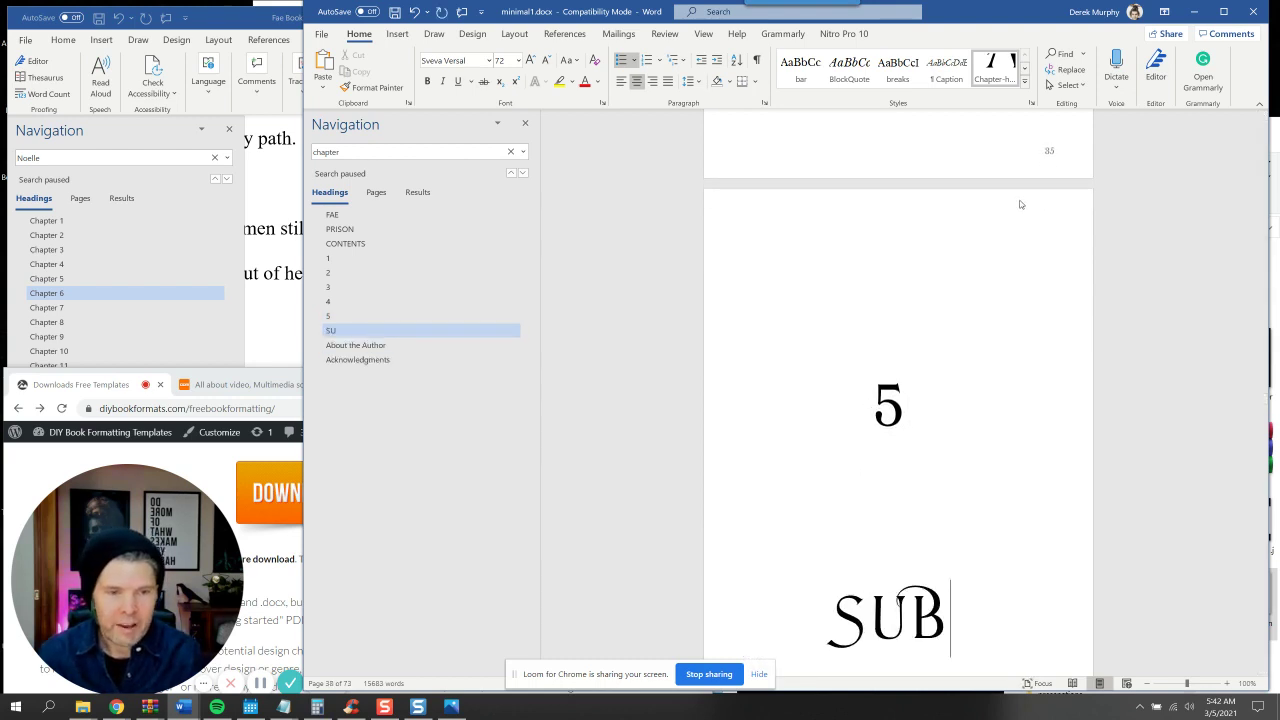
type("TITLE")
triple_click(1079, 606)
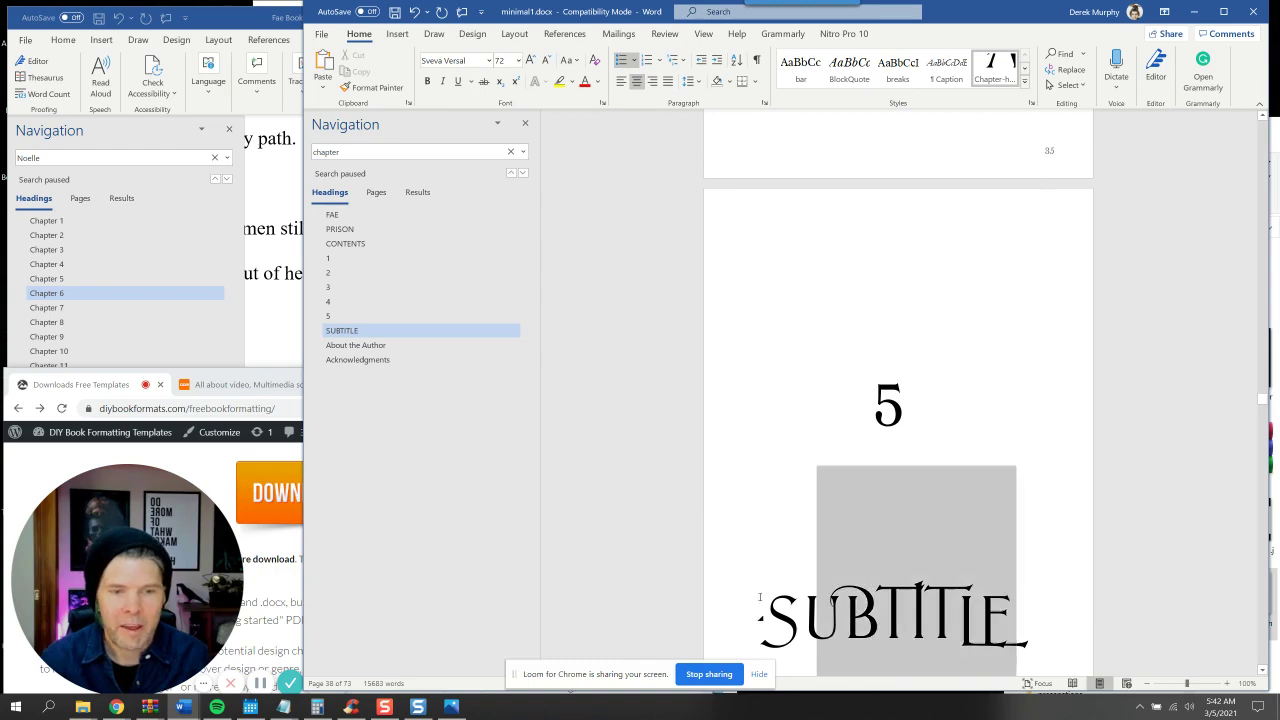
left_click(1024, 82)
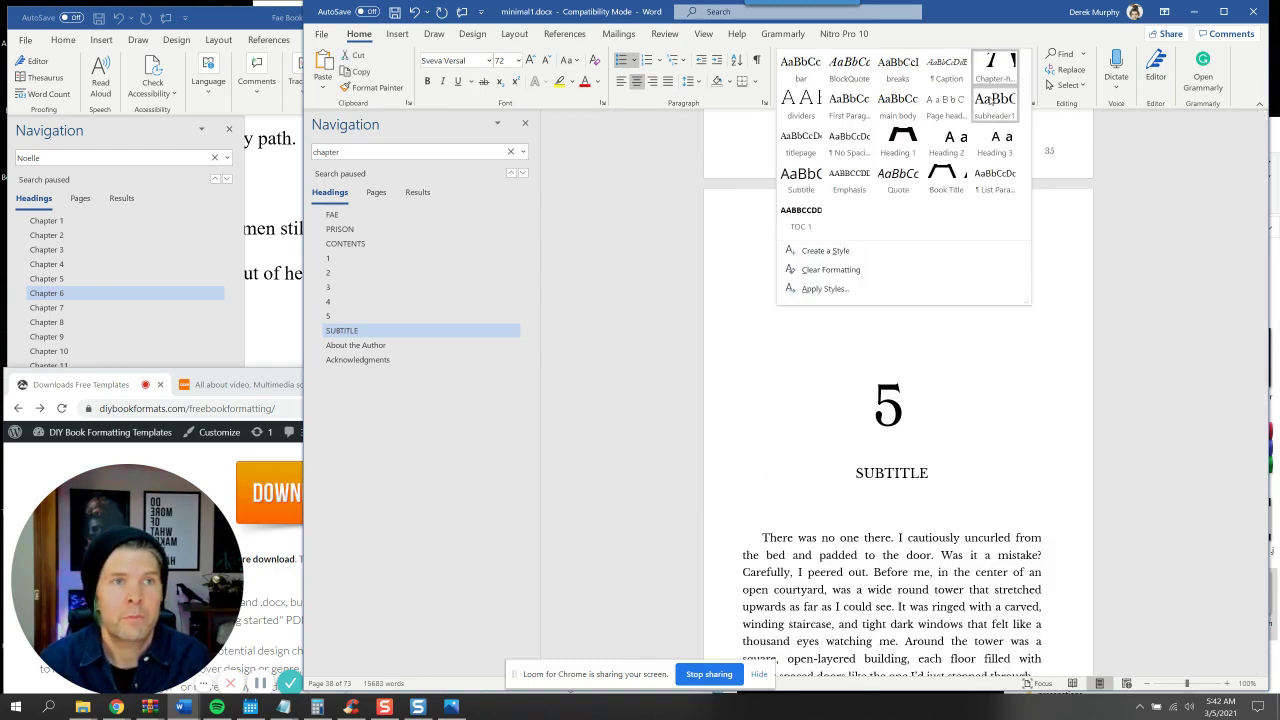
left_click(994, 100)
Apply the First Paragraph style to chapter 5's opening paragraph, beginning "There was no one there"
scroll(836, 448, "down", 1)
scroll(836, 448, "down", 3)
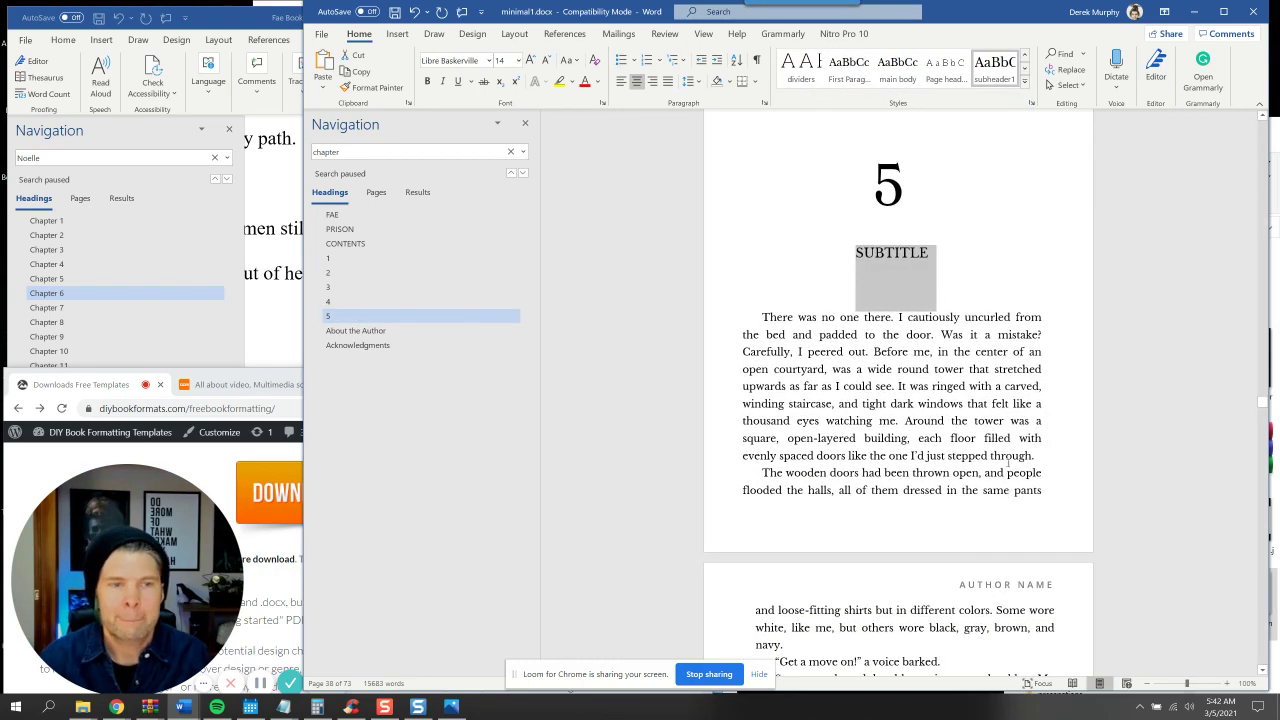
left_click_drag(1036, 456, 753, 318)
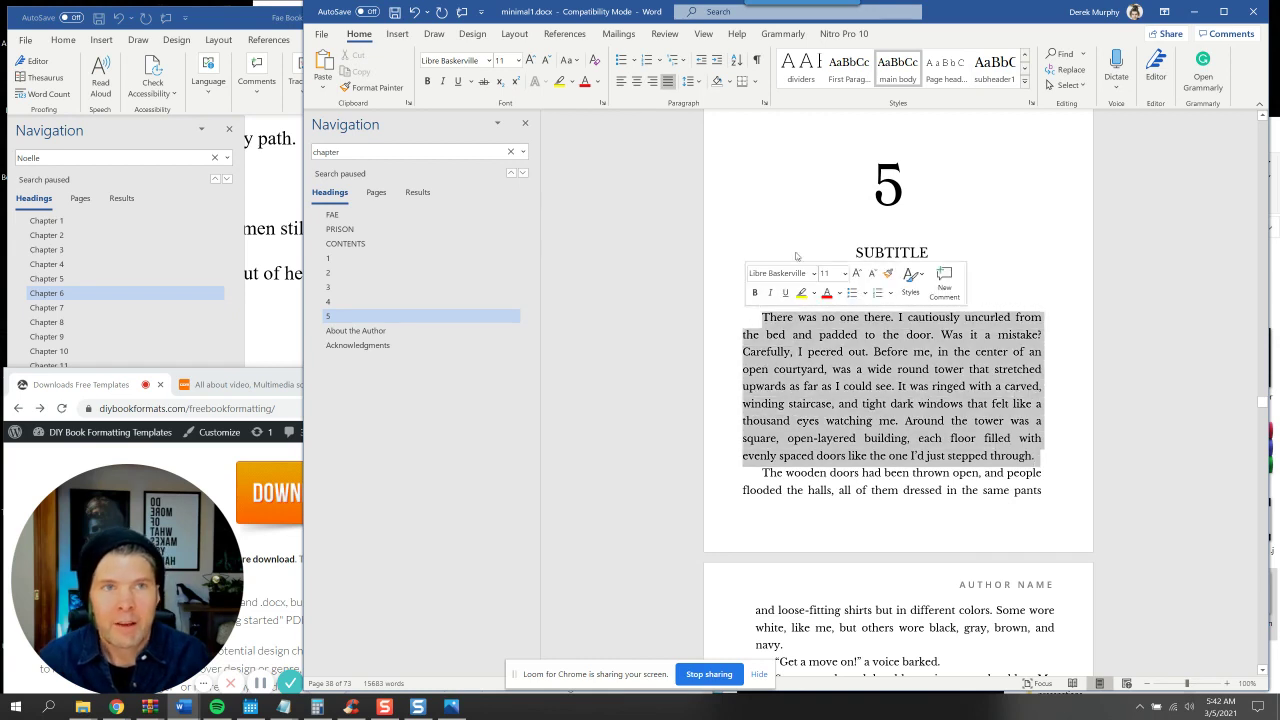
left_click(849, 70)
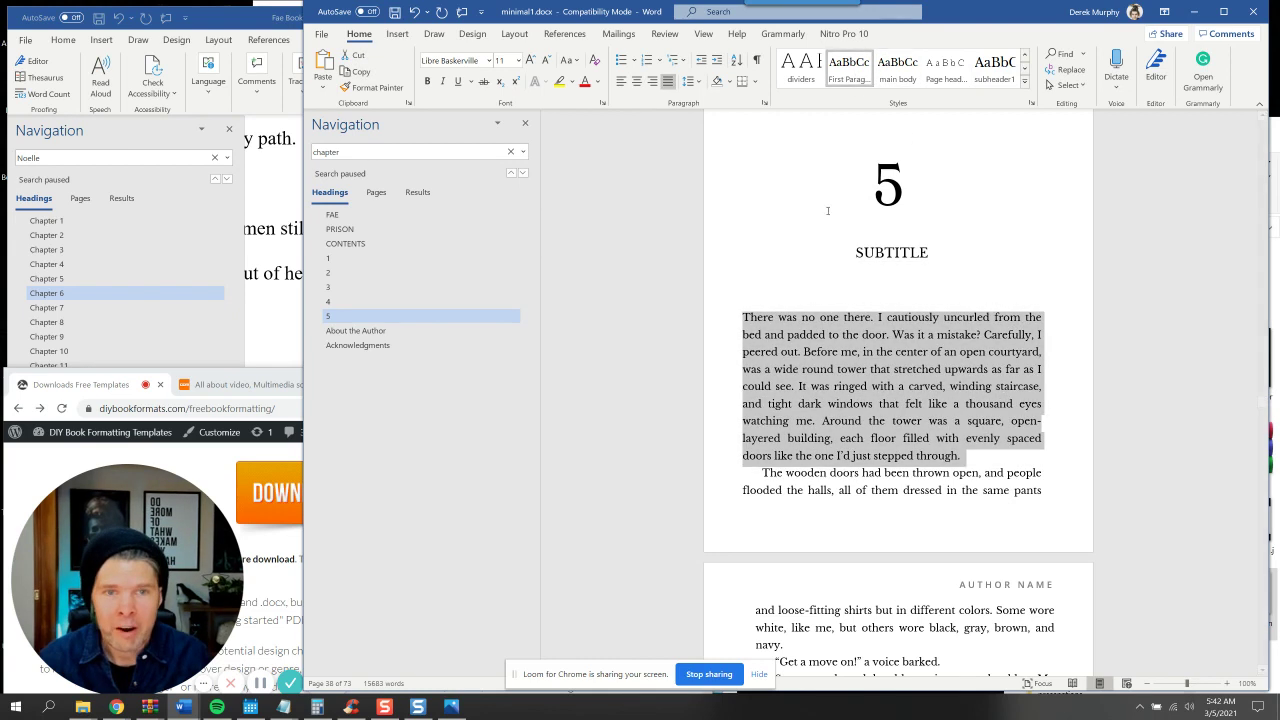
Add a dropped initial capital to the opening paragraph of chapter 5
left_click(744, 317)
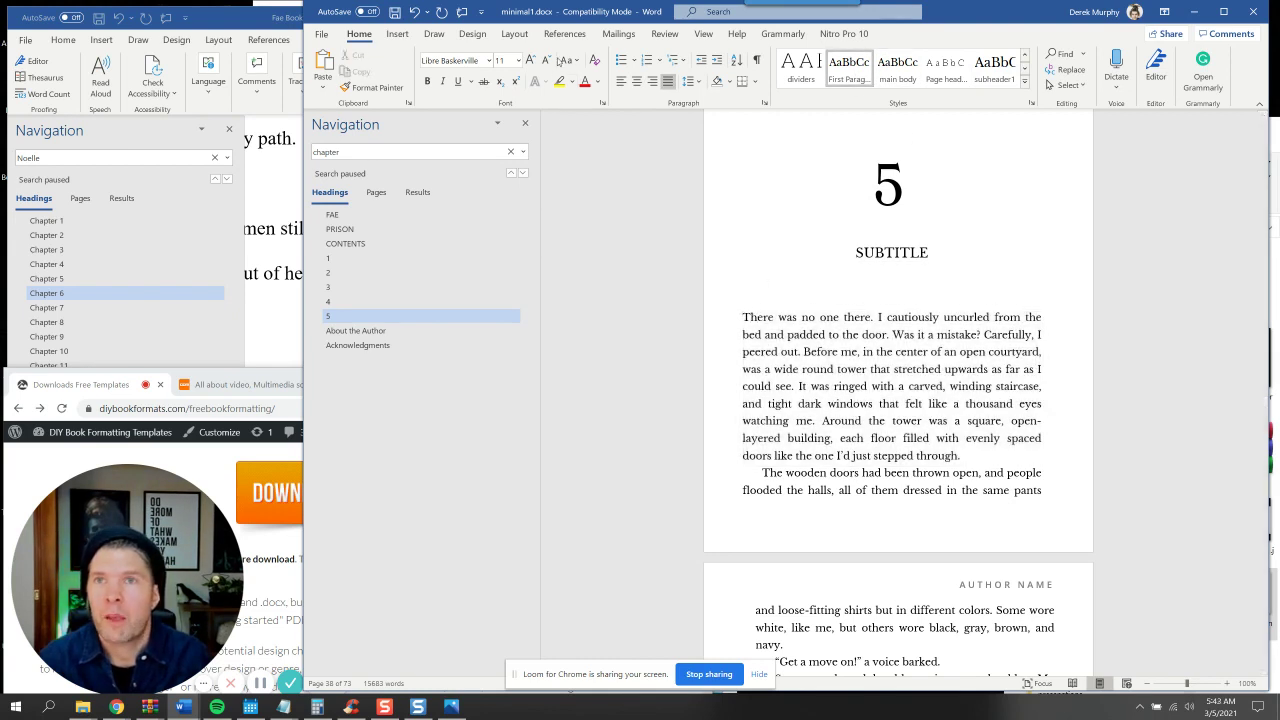
left_click(408, 36)
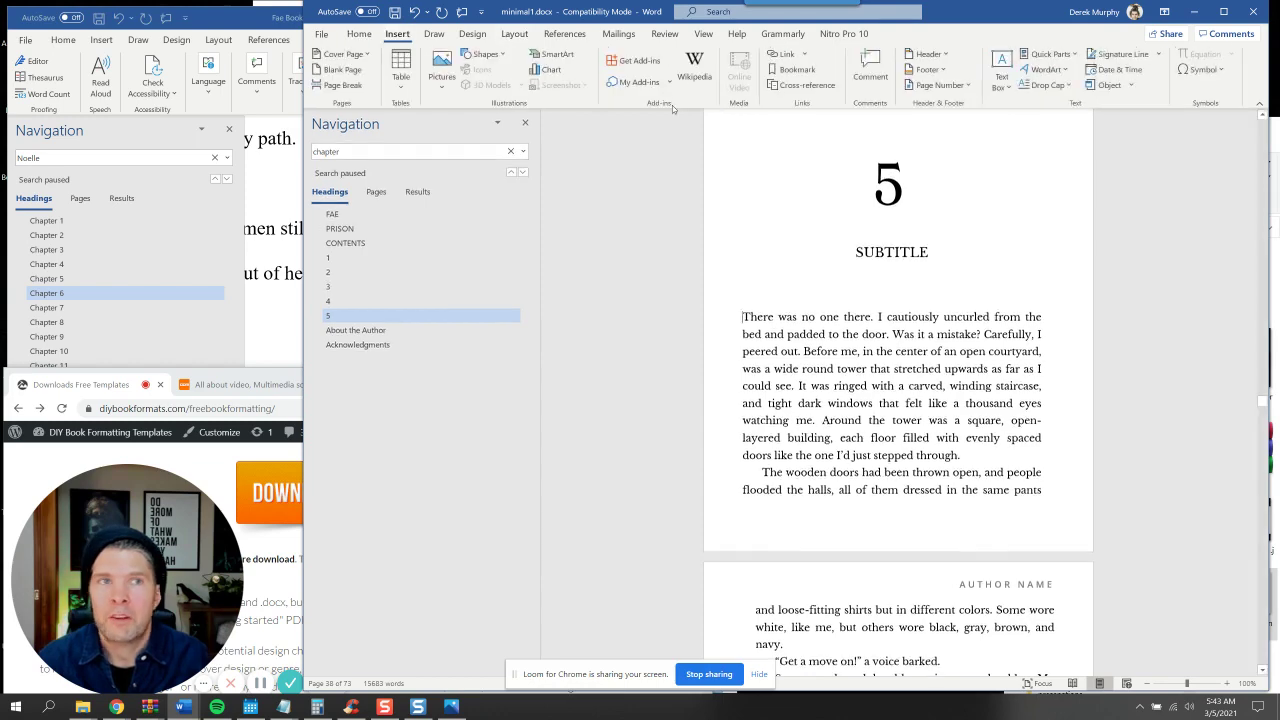
left_click(1046, 85)
left_click(1059, 141)
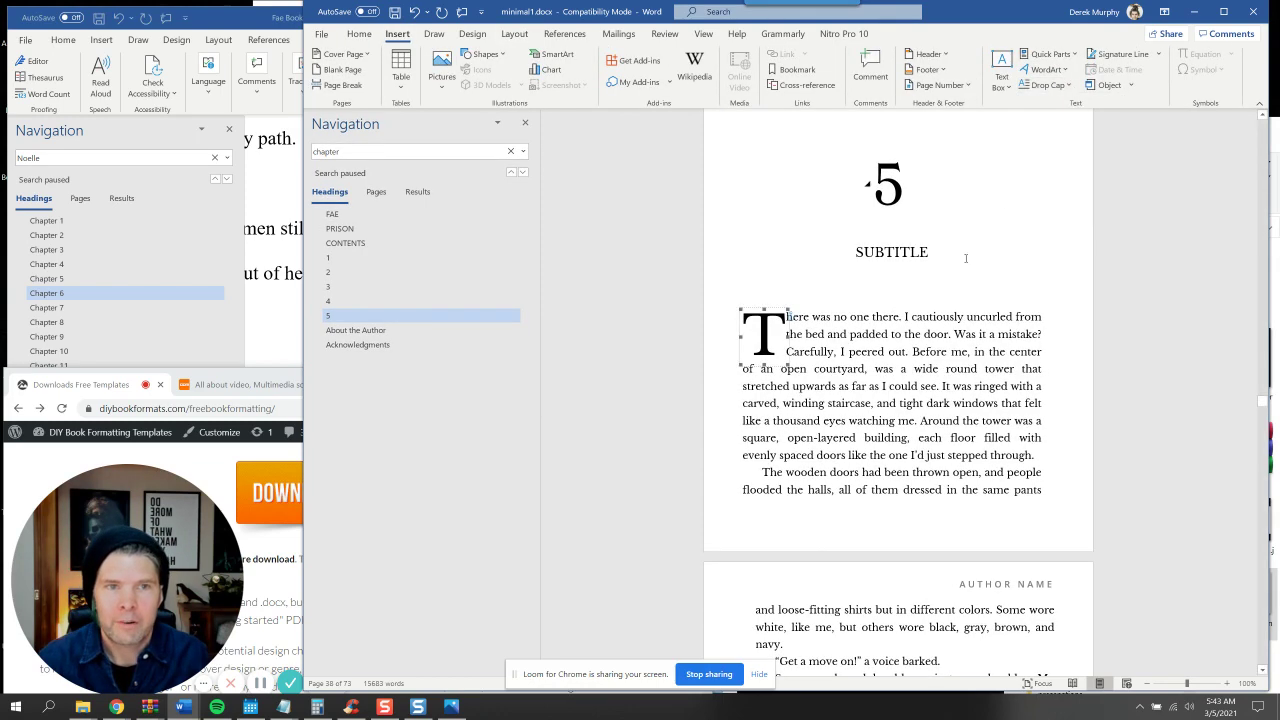
scroll(747, 173, "up", 3)
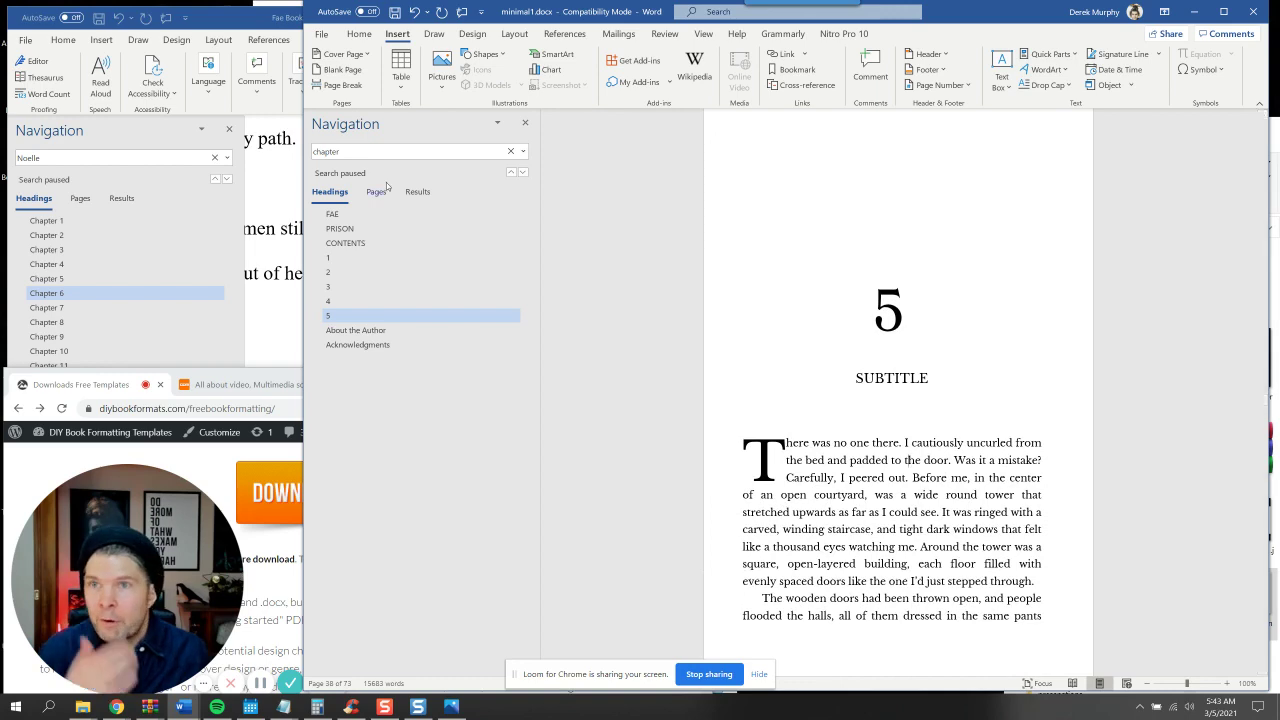
Search for "chapter" to find the plain "Chapter 6" line and insert a Next Page section break before it
left_click(377, 151)
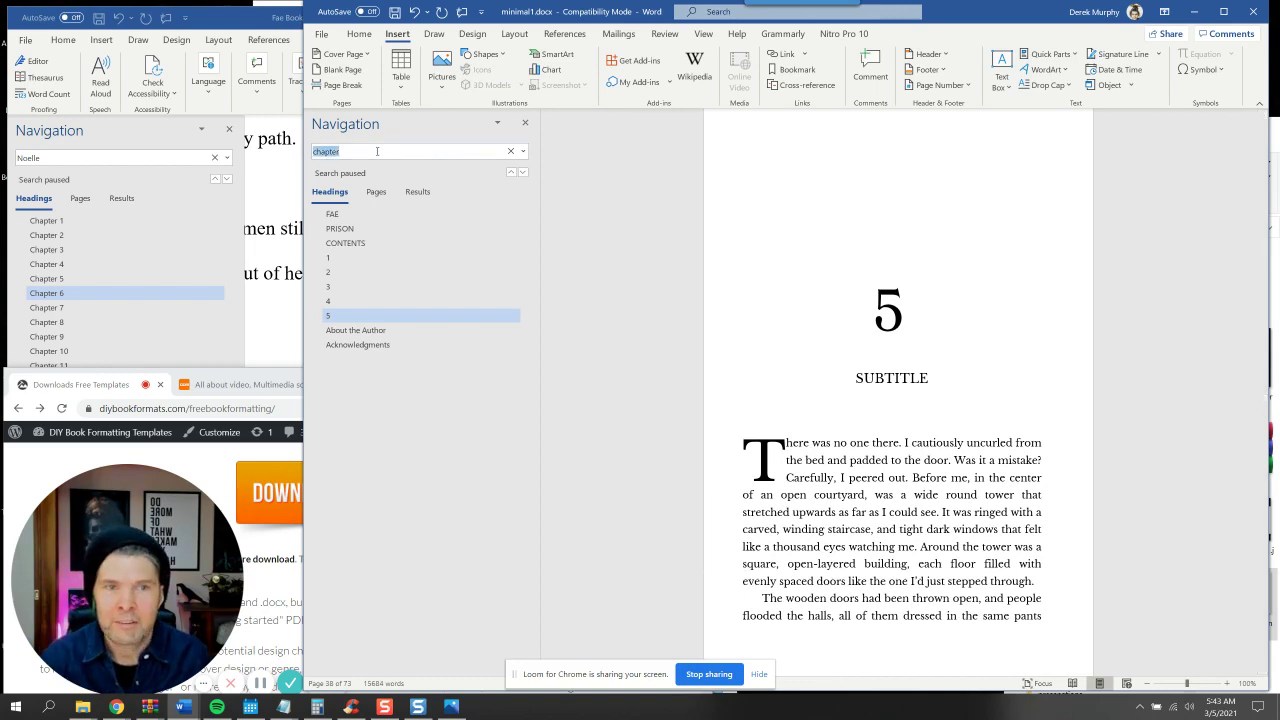
key("Return")
left_click(744, 225)
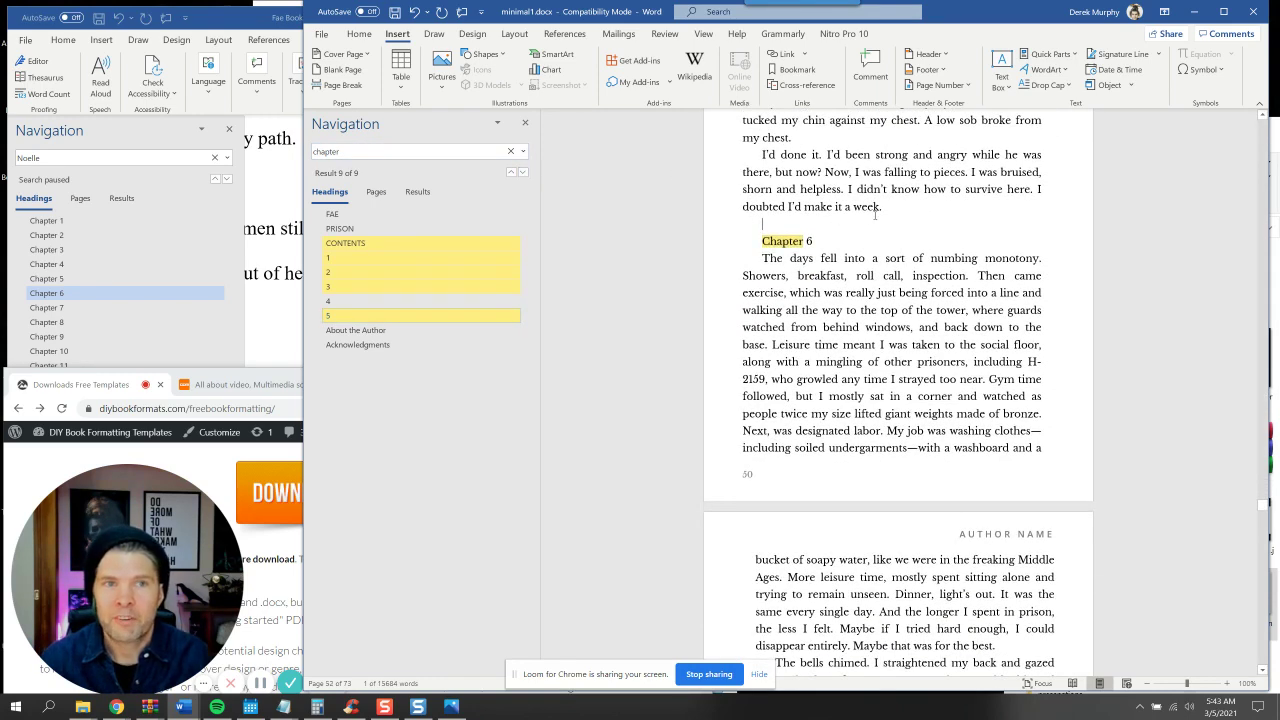
key("Return")
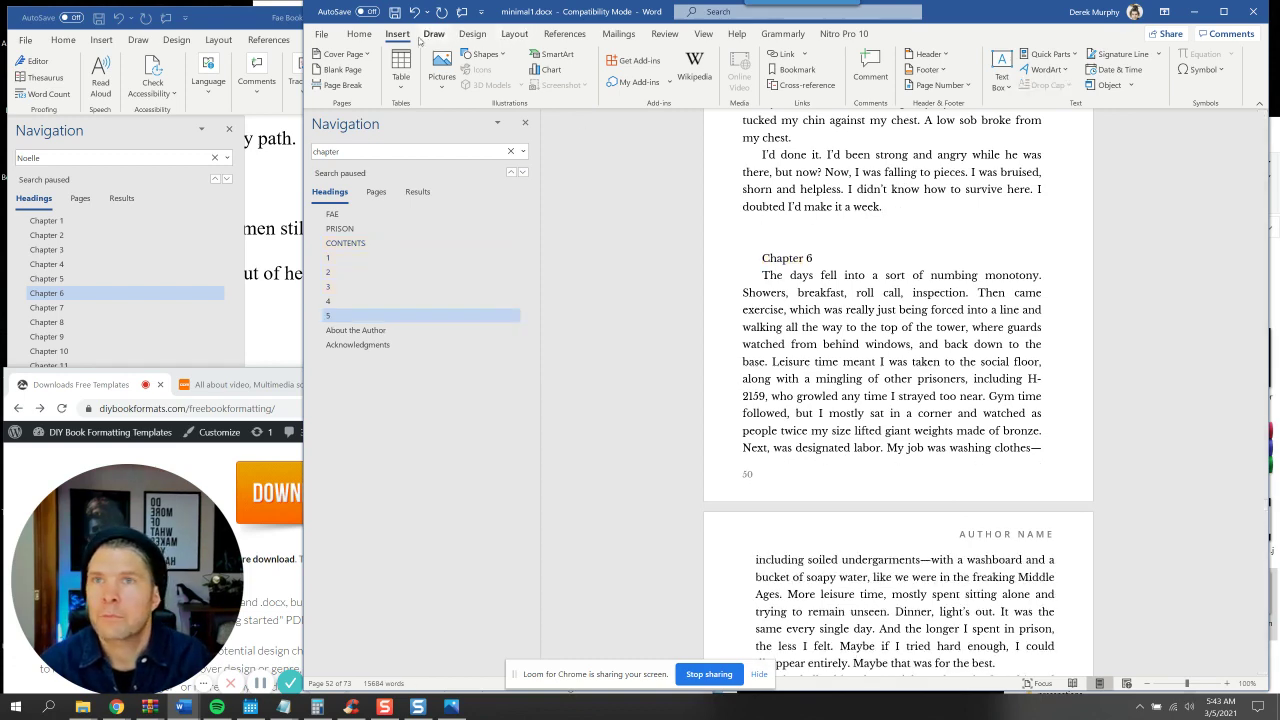
left_click(514, 35)
left_click(488, 54)
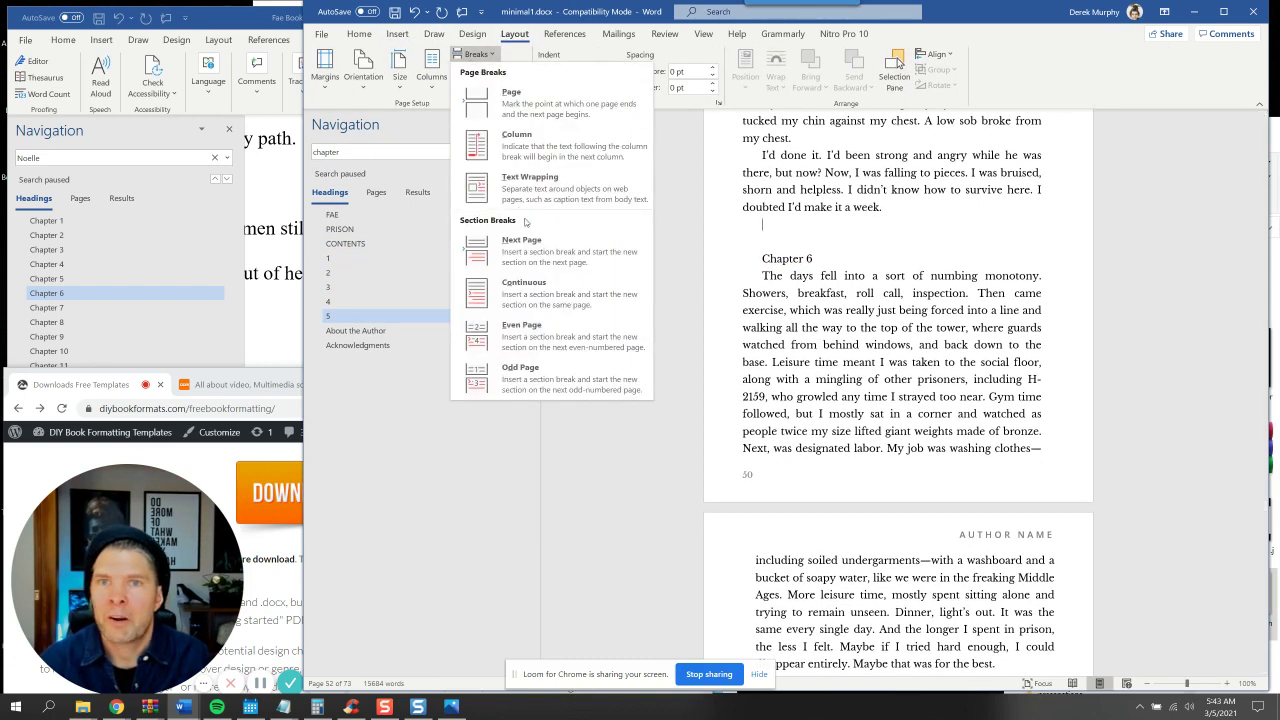
left_click(546, 250)
Shorten the "Chapter 6" line to "6" and apply the chapter heading style to it
scroll(727, 320, "down", 2)
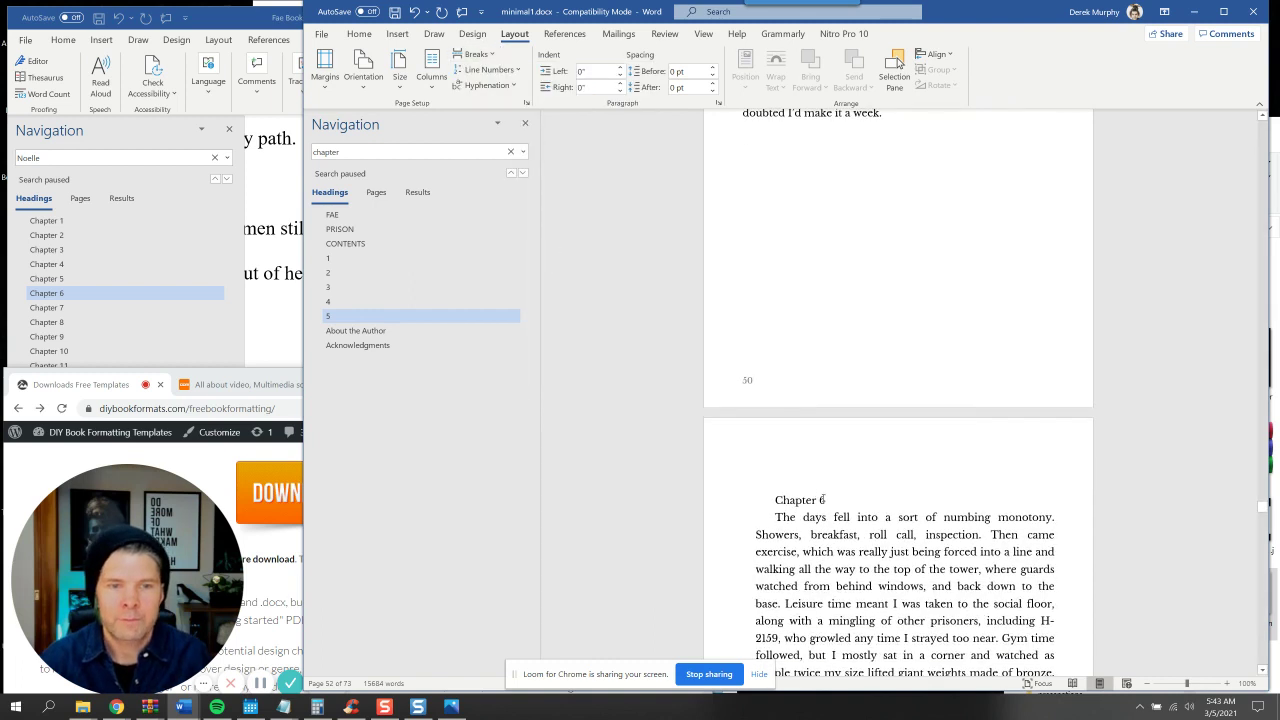
left_click_drag(822, 500, 775, 500)
key("BackSpace")
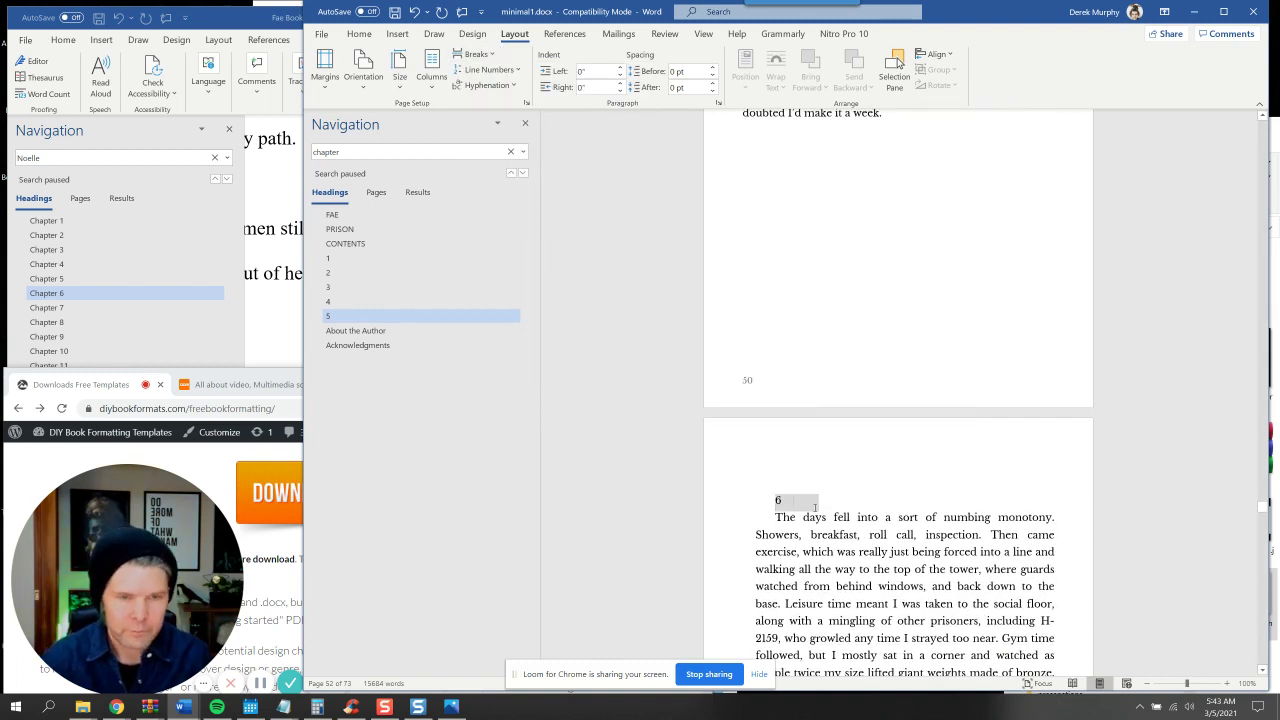
double_click(778, 500)
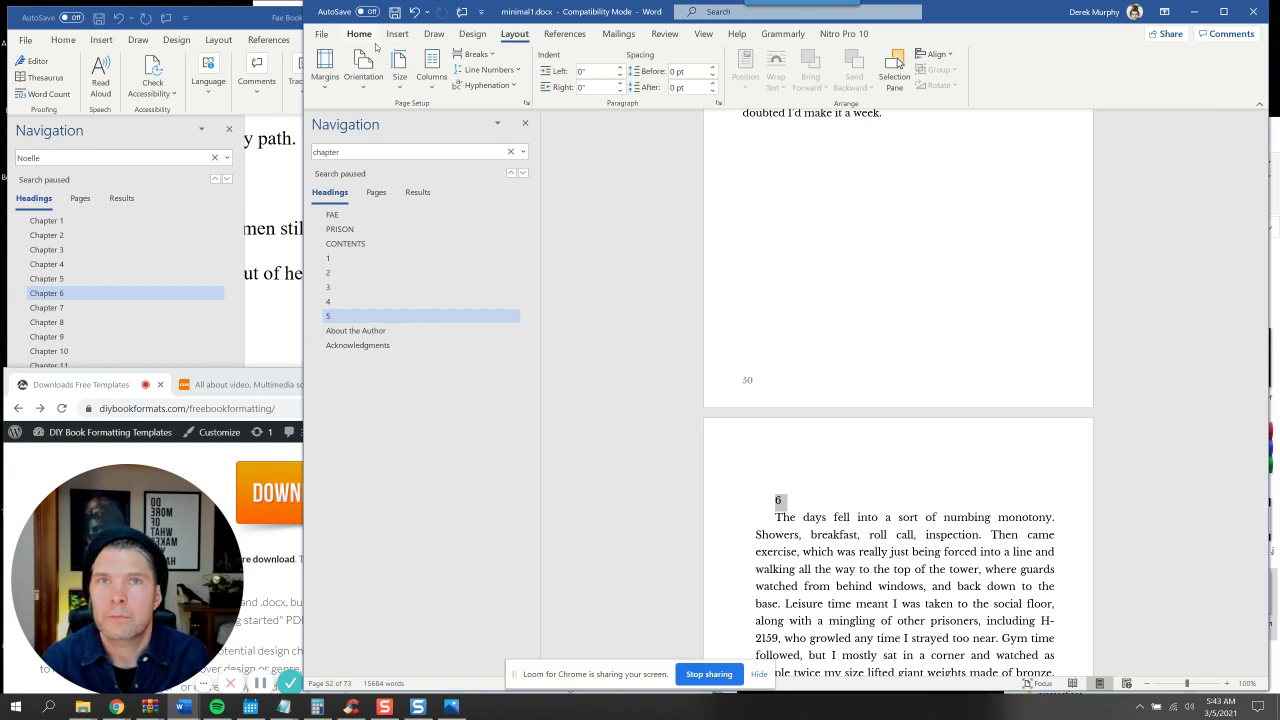
left_click(359, 33)
left_click(997, 79)
scroll(782, 386, "down", 3)
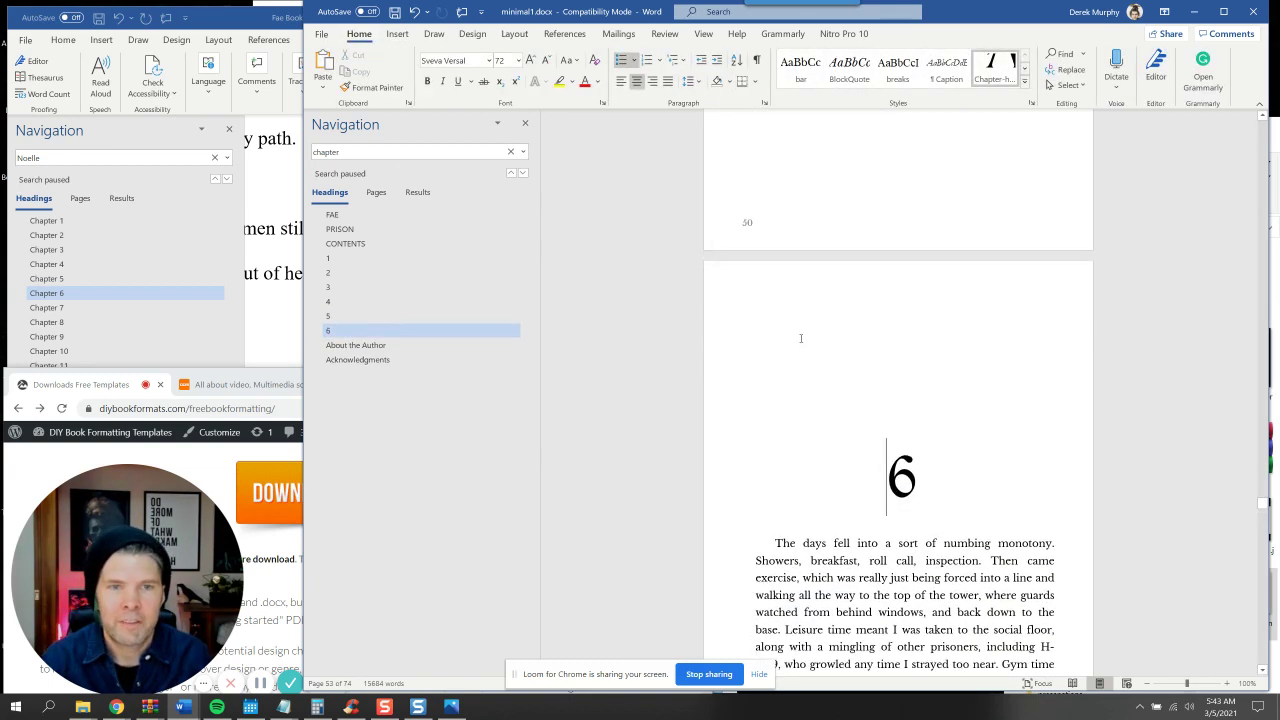
Add a "SUBTITLE" line below the chapter number 6 and apply the subheader1 style to it
scroll(900, 420, "down", 1)
left_click(952, 438)
key("Return")
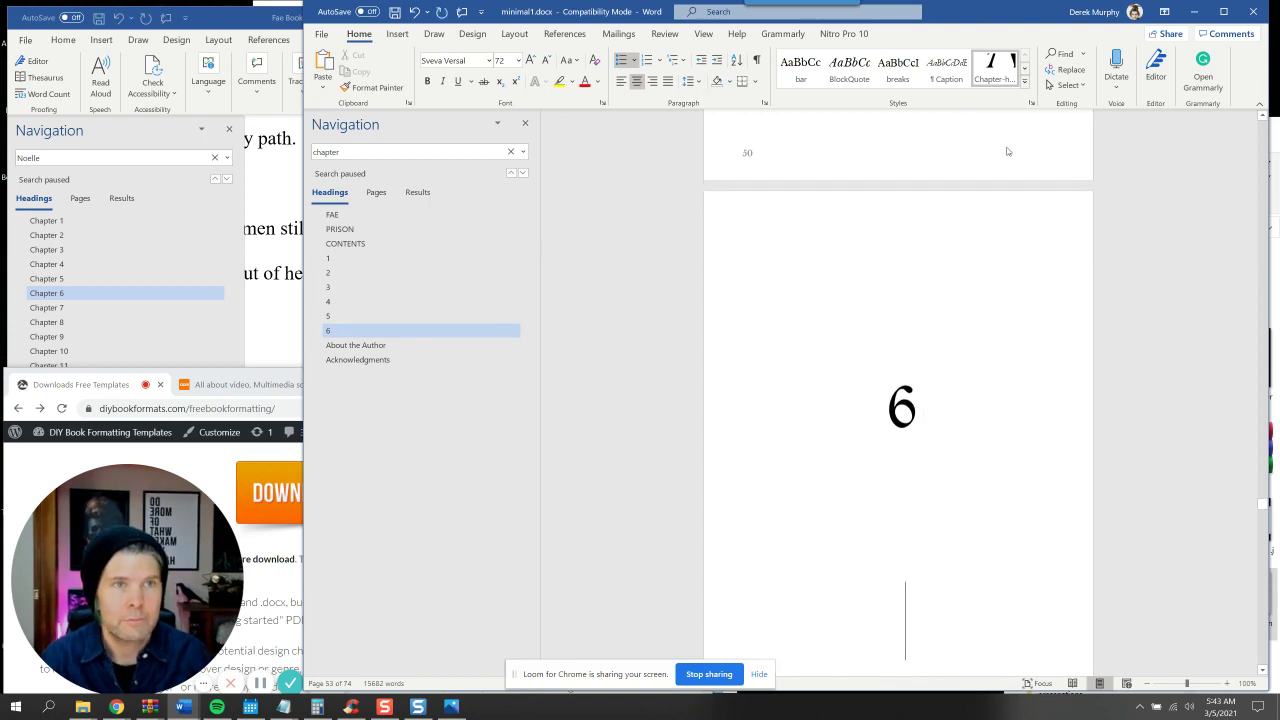
type("SUBTITLE")
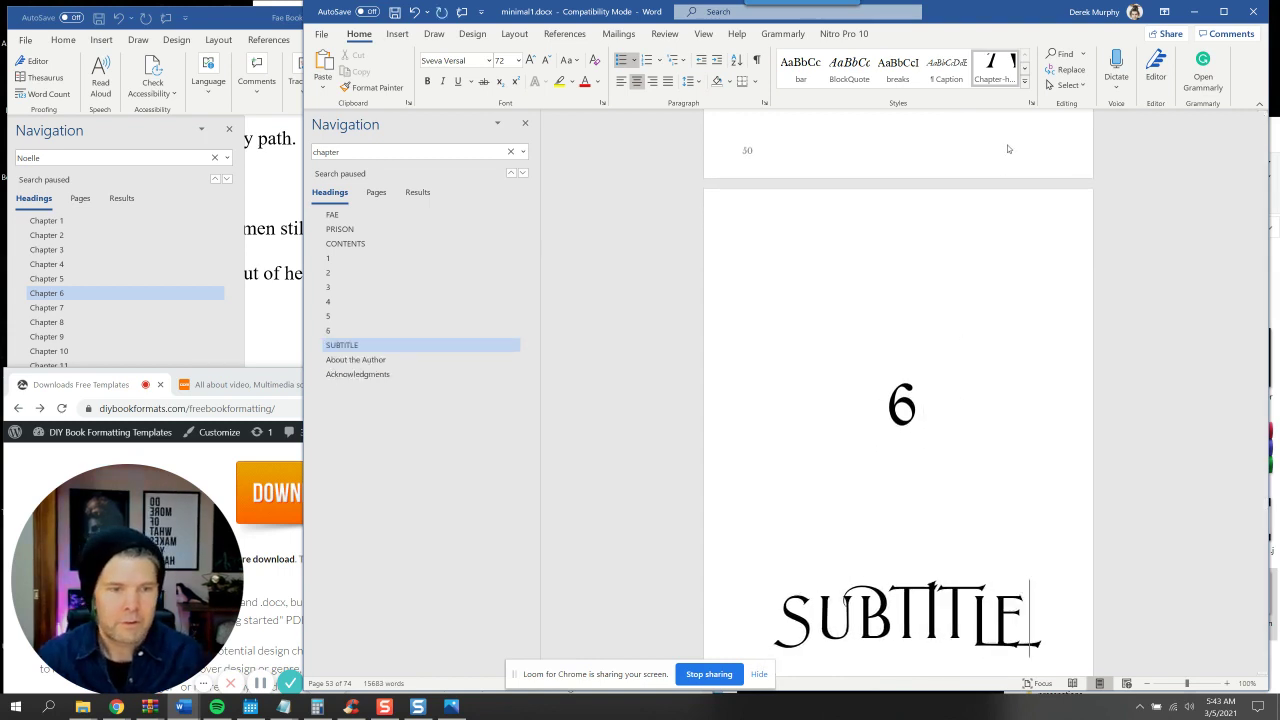
key("shift+Home")
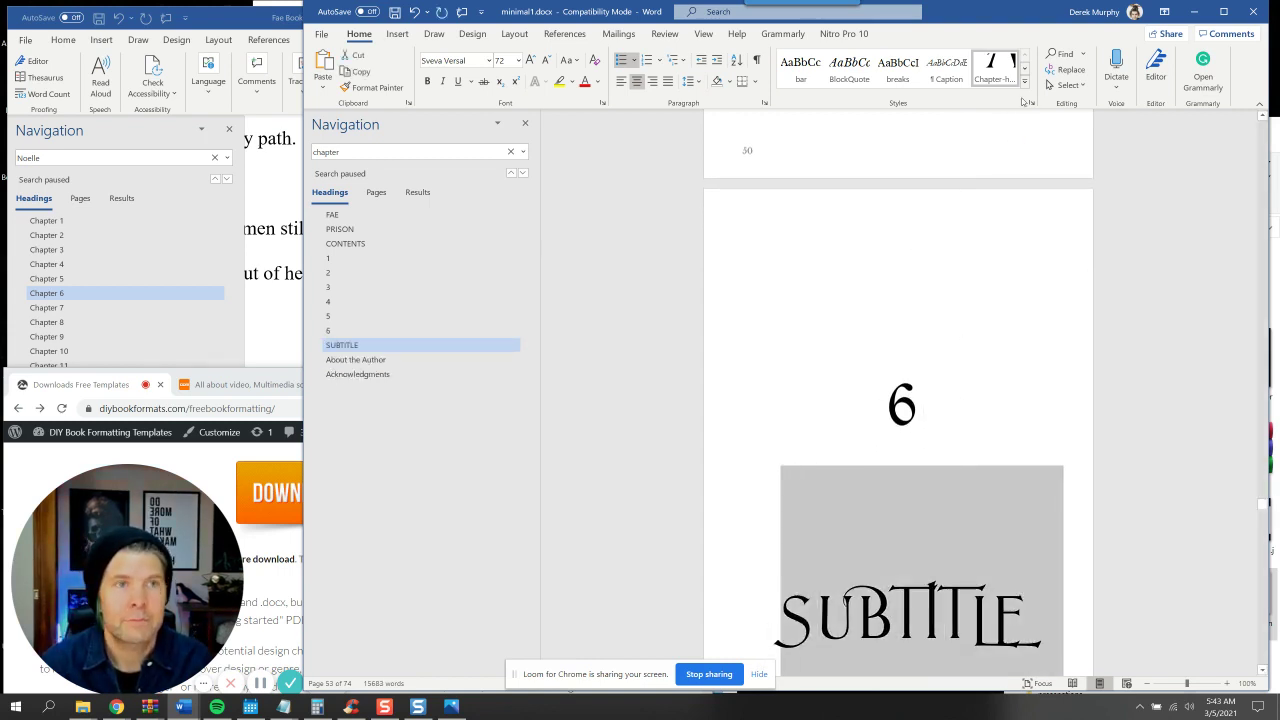
left_click(1024, 84)
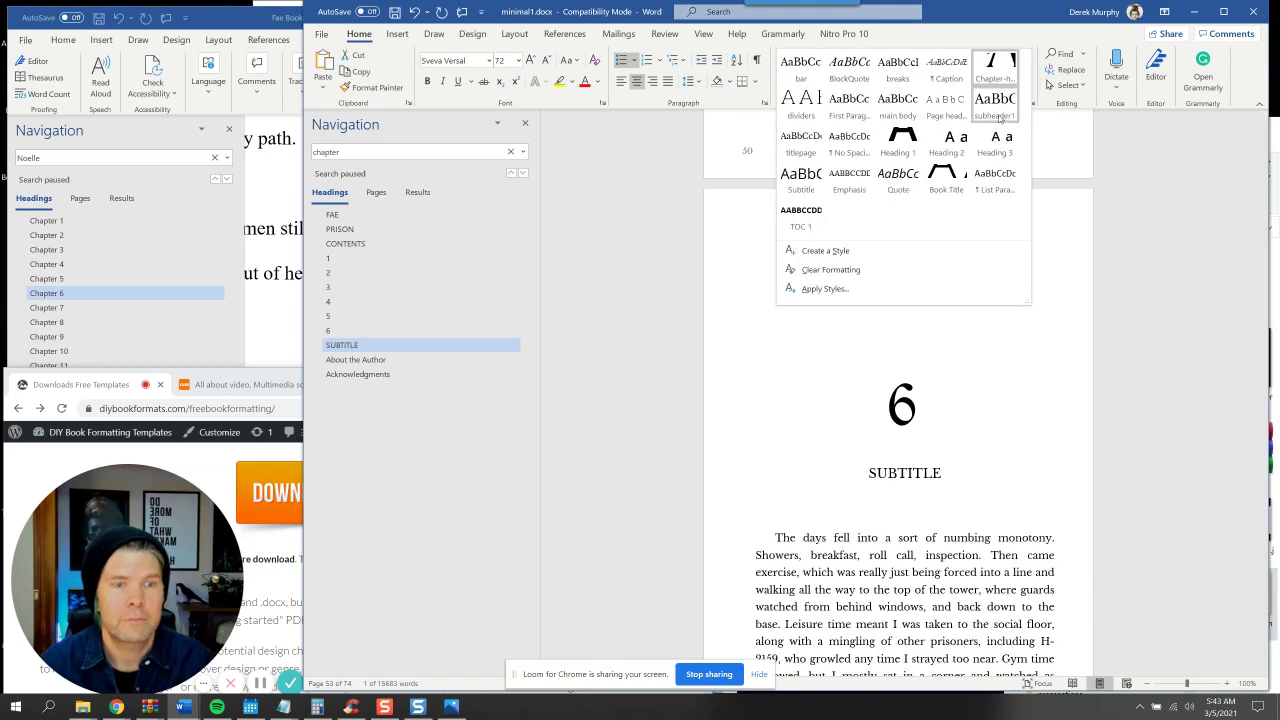
left_click(1003, 121)
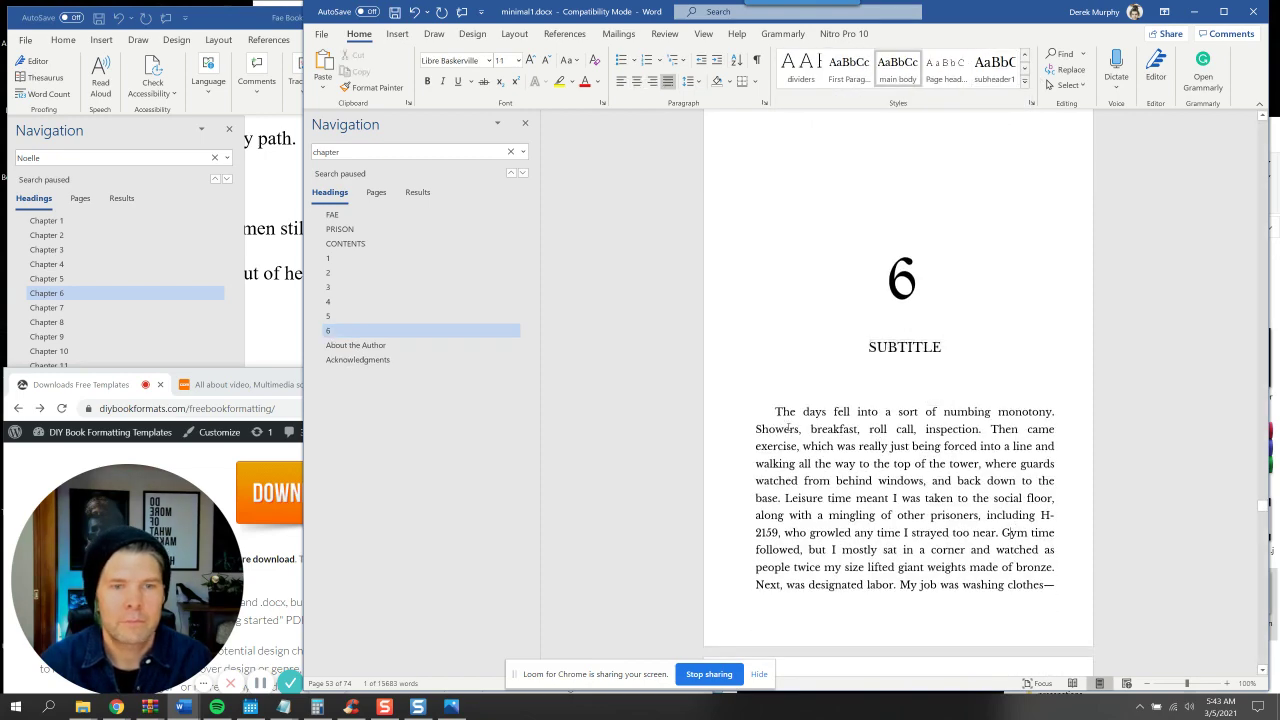
Apply the First Paragraph style to chapter 6's full opening paragraph, beginning "The days fell into a sort of numbing monotony"
left_click_drag(772, 418, 984, 588)
scroll(1023, 583, "down", 4)
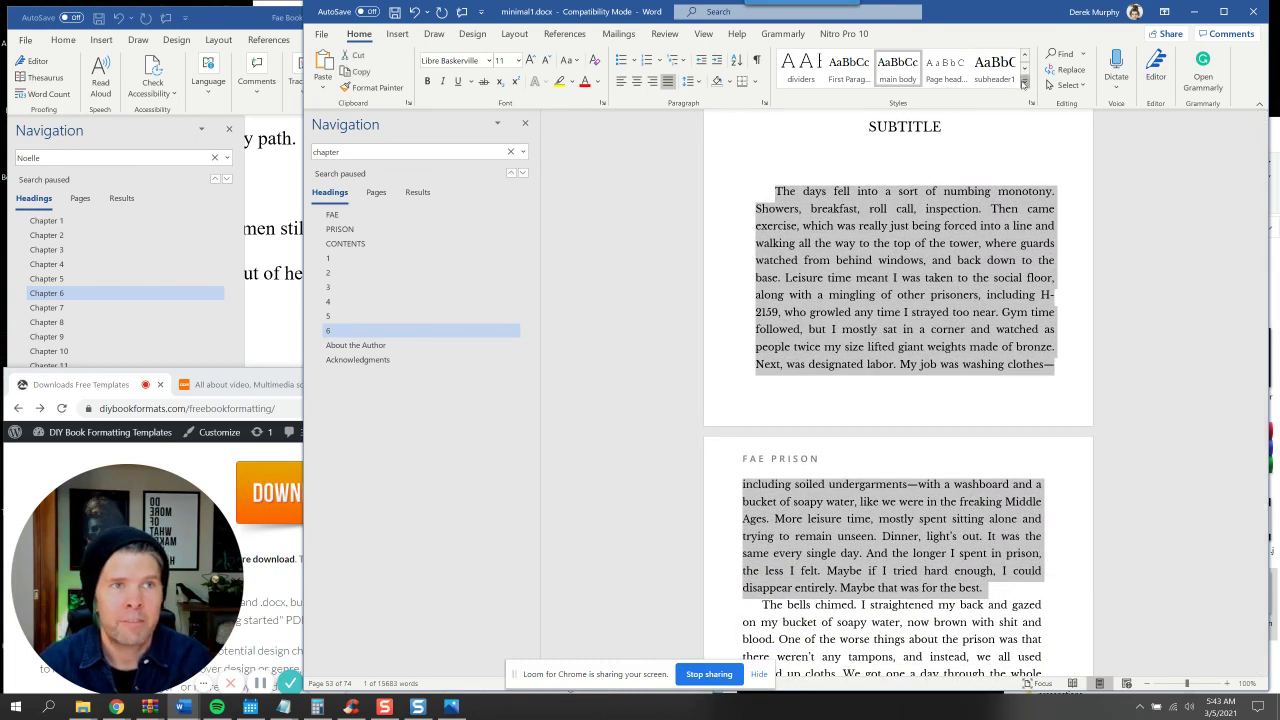
left_click(1024, 84)
left_click(851, 105)
Add a dropped initial capital to the opening paragraph of chapter 6
key("Left")
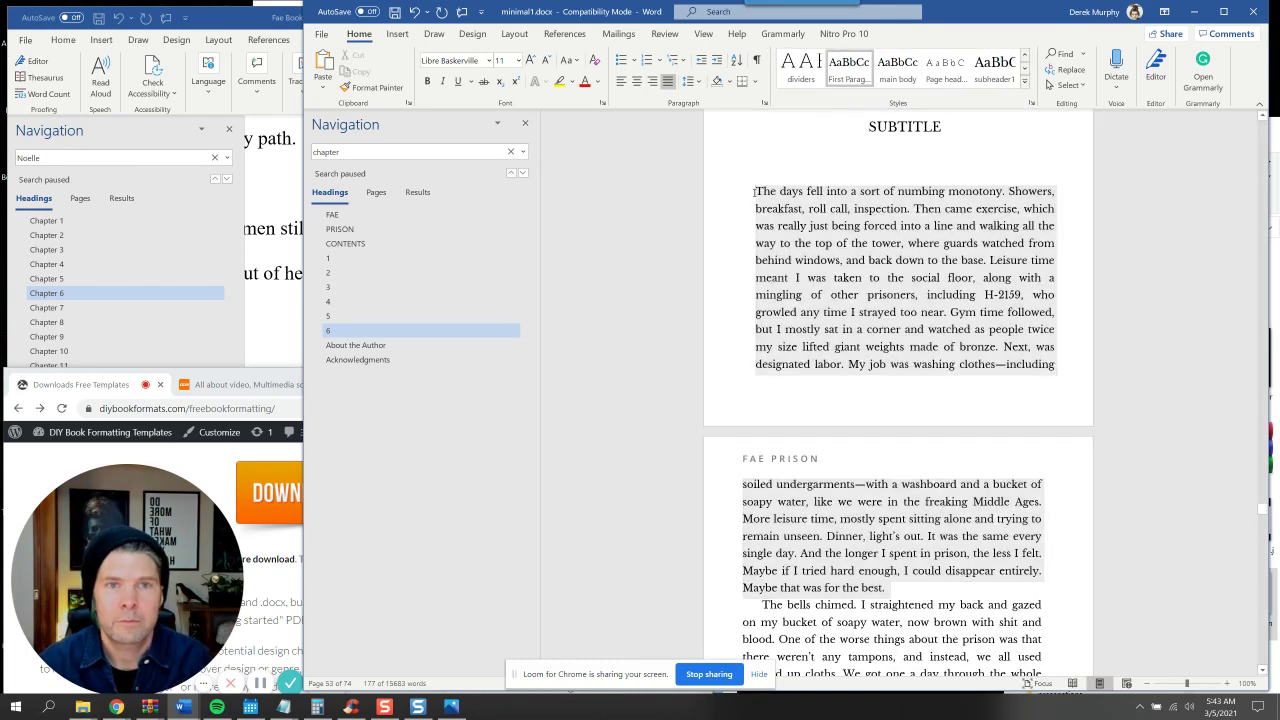
left_click(397, 33)
left_click(1063, 87)
left_click(1055, 150)
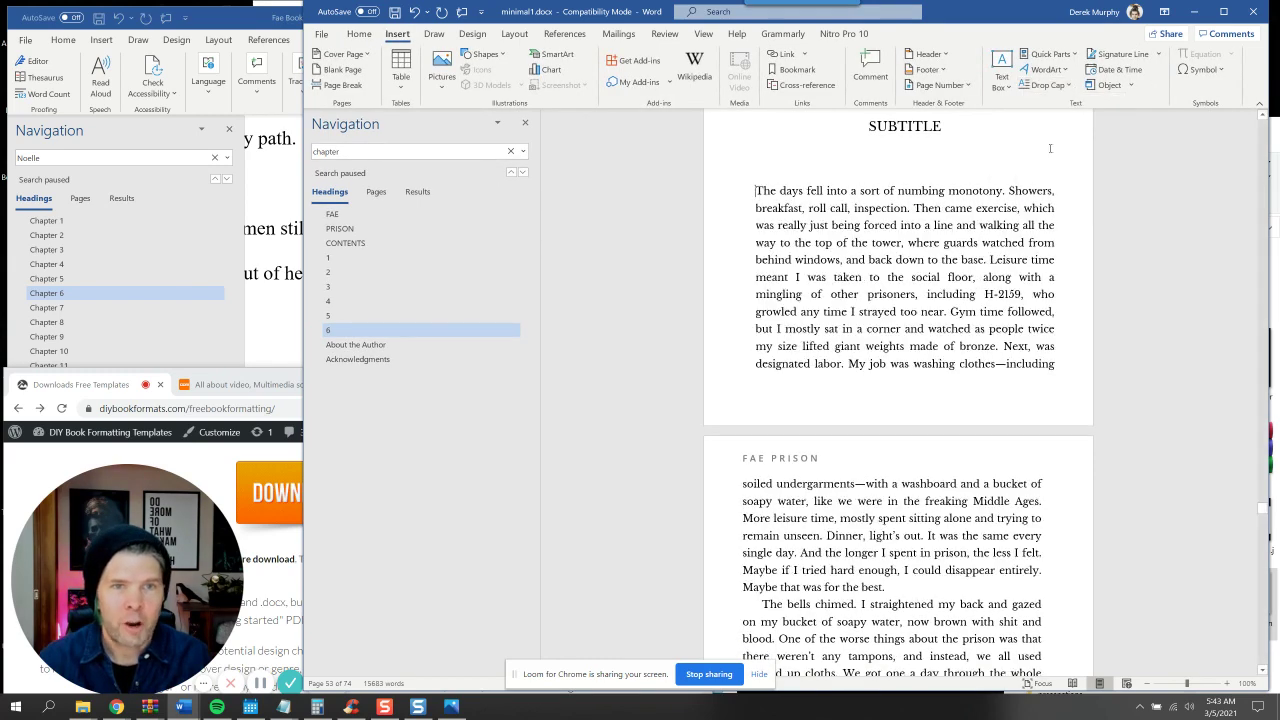
left_click(891, 262)
scroll(900, 280, "up", 4)
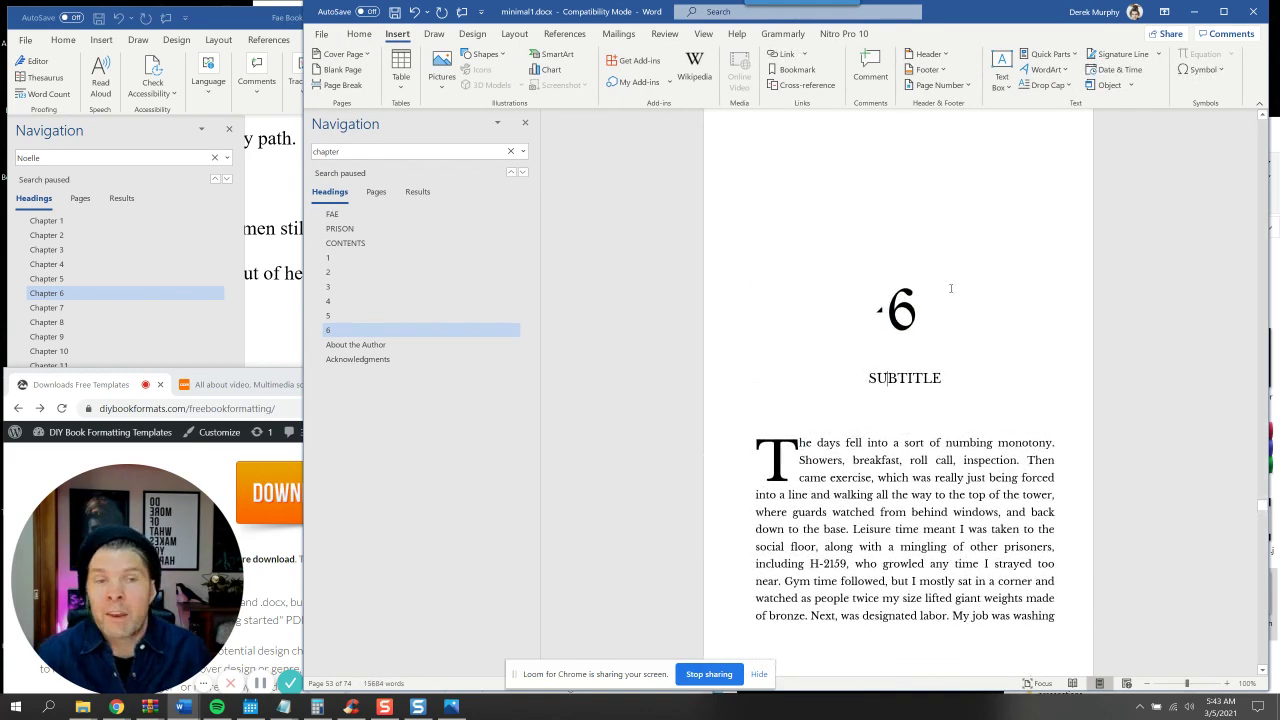
scroll(950, 330, "down", 1)
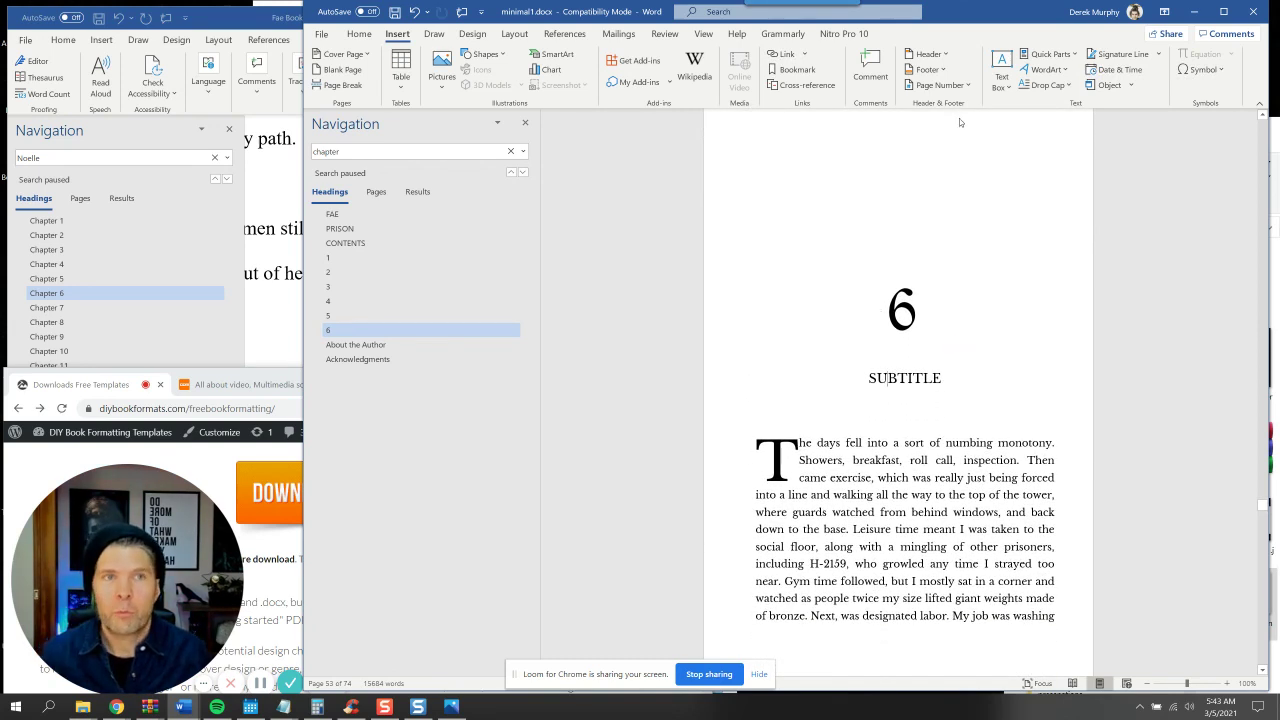
left_click(358, 34)
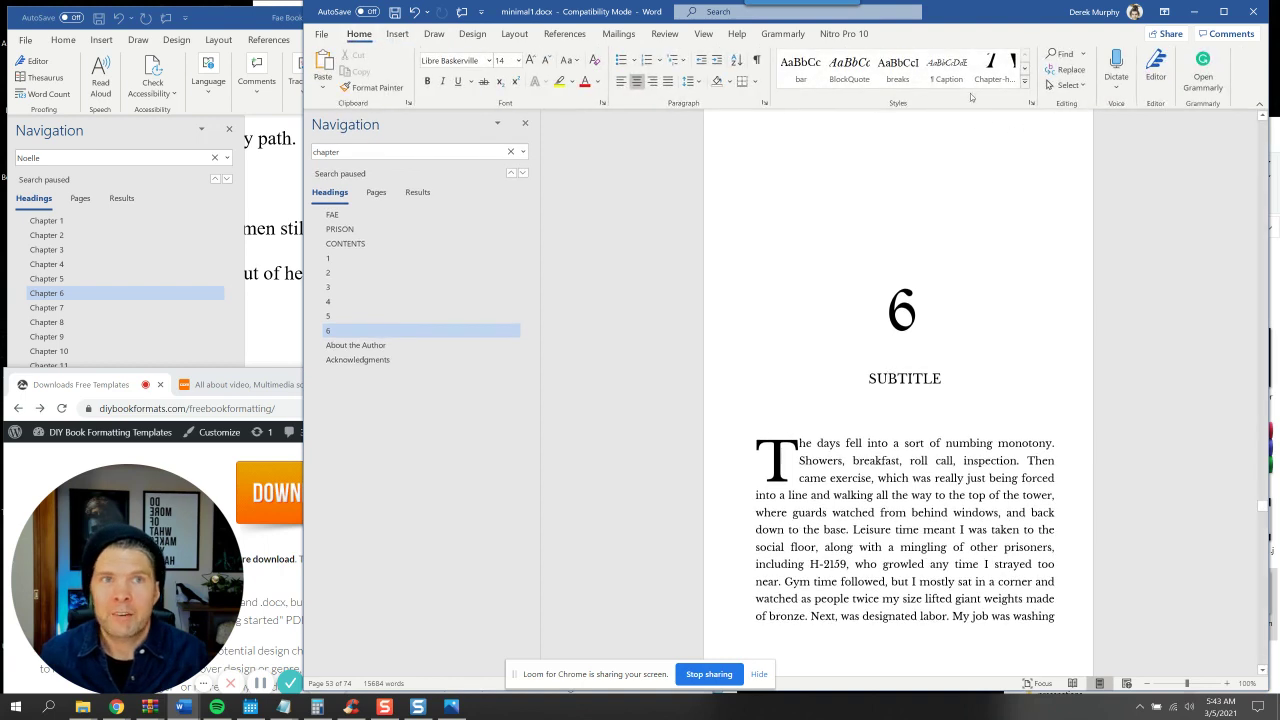
left_click(926, 68)
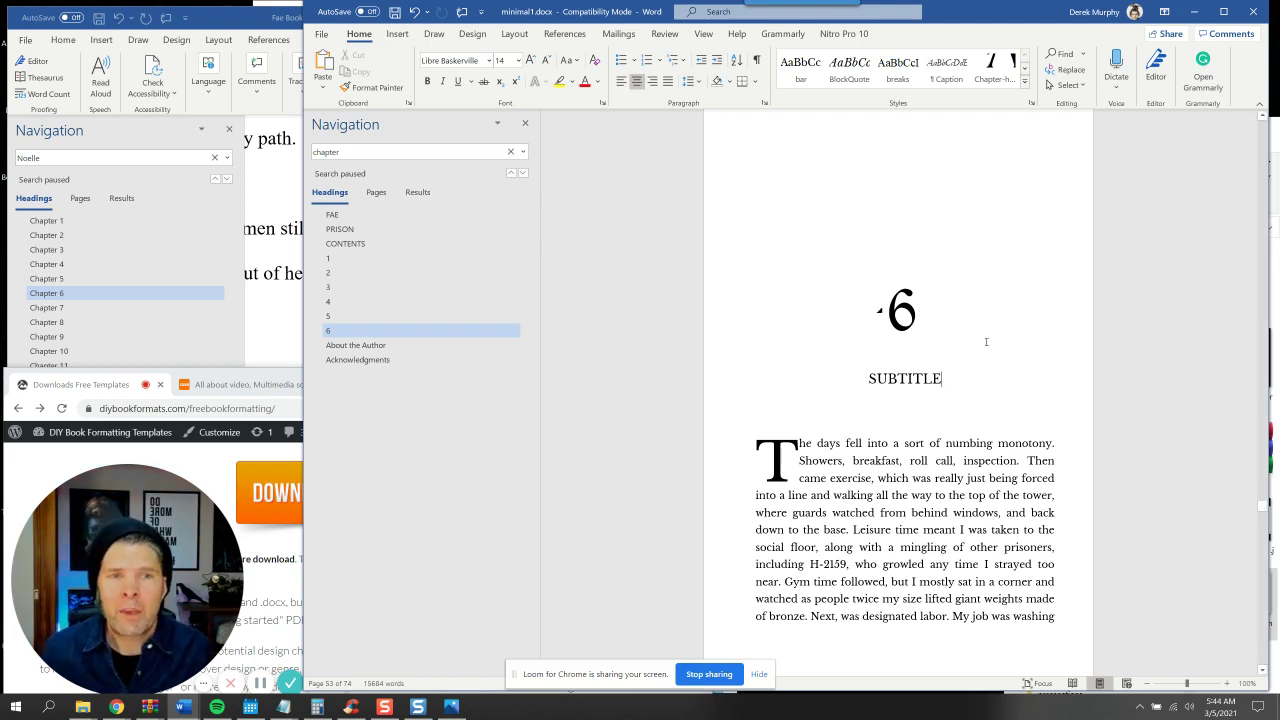
left_click(986, 342)
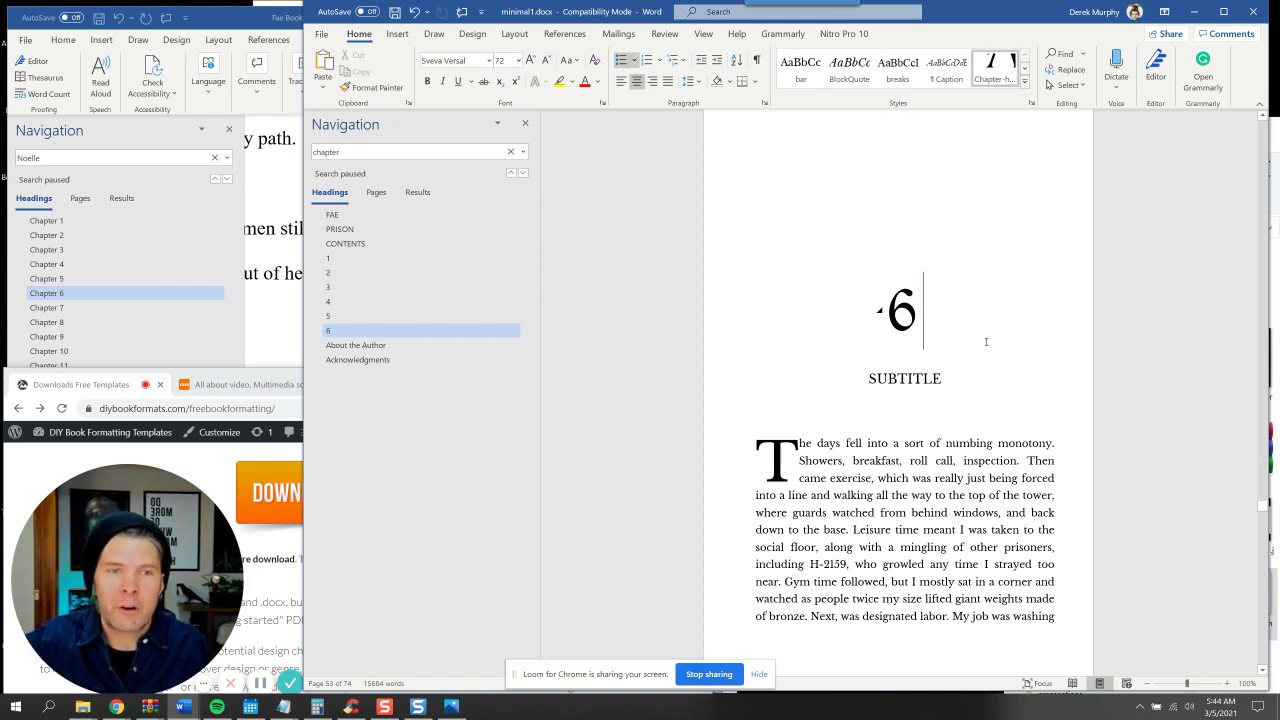
Search the document for "chapter" again to look for any remaining plain chapter lines
scroll(986, 342, "down", 6)
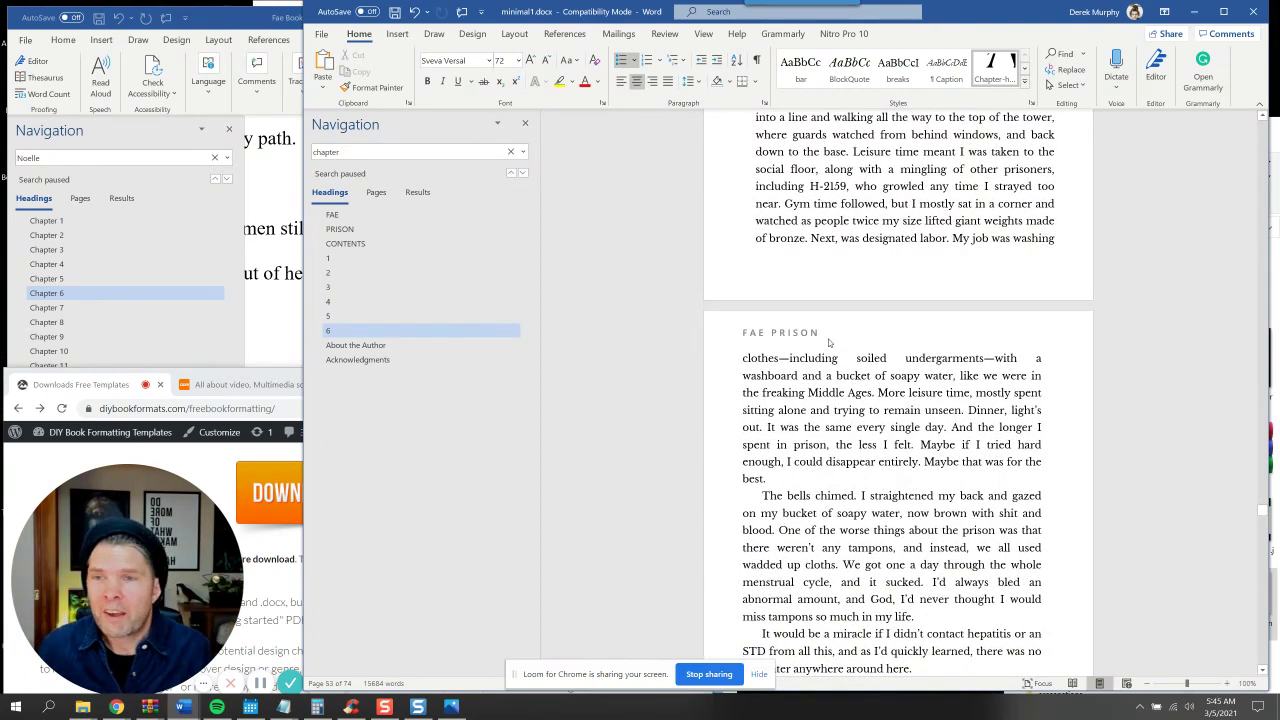
left_click(384, 151)
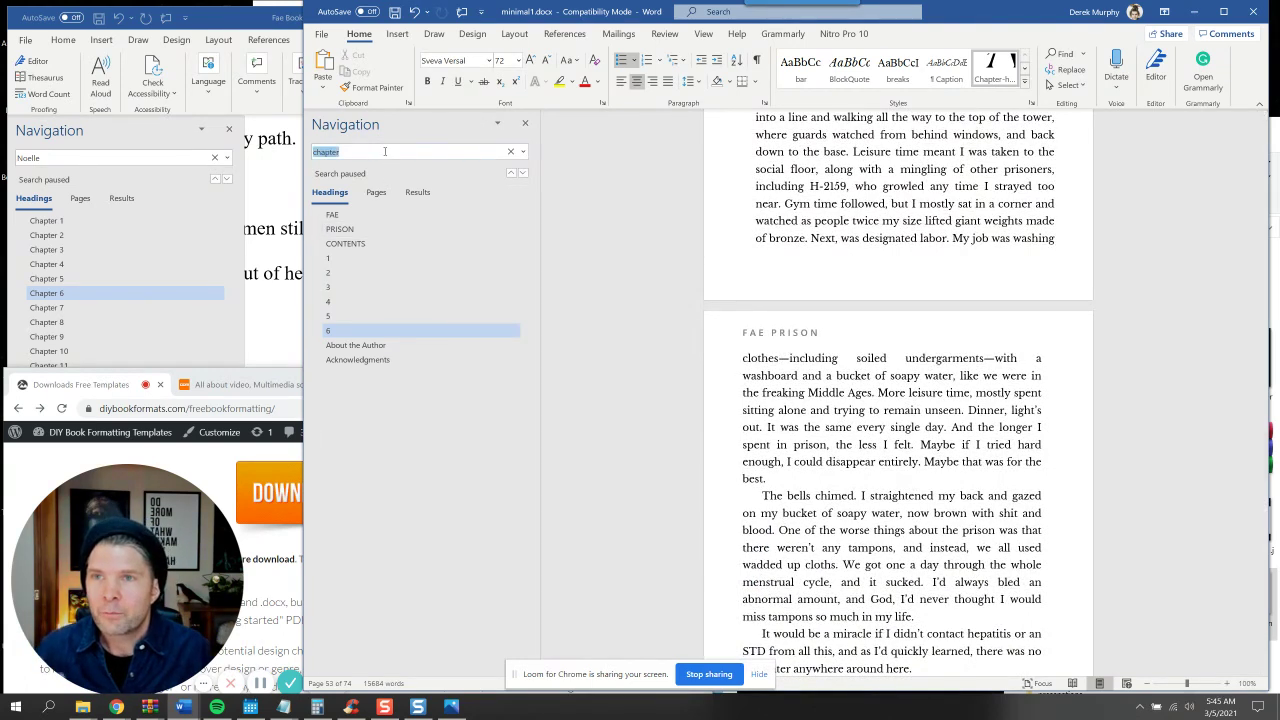
key("Return")
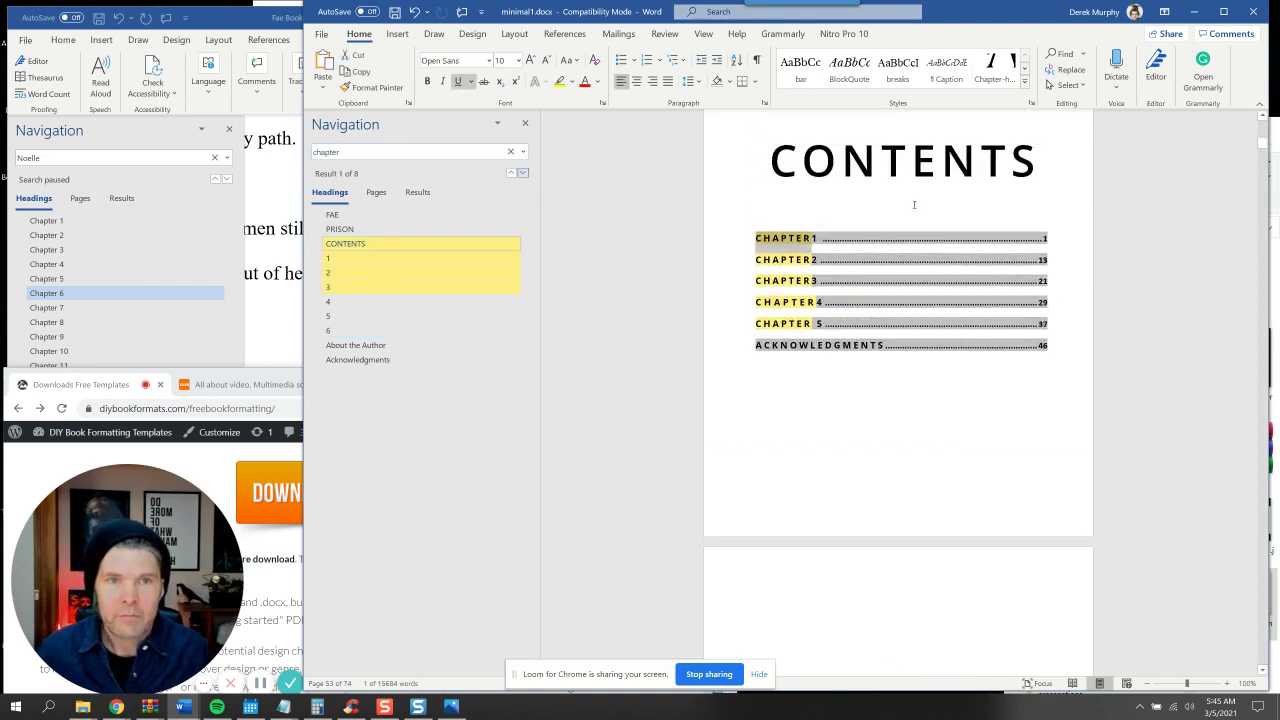
Check the chapter number, subtitle, opening paragraph and following body text in chapters 4 and 6
left_click(417, 314)
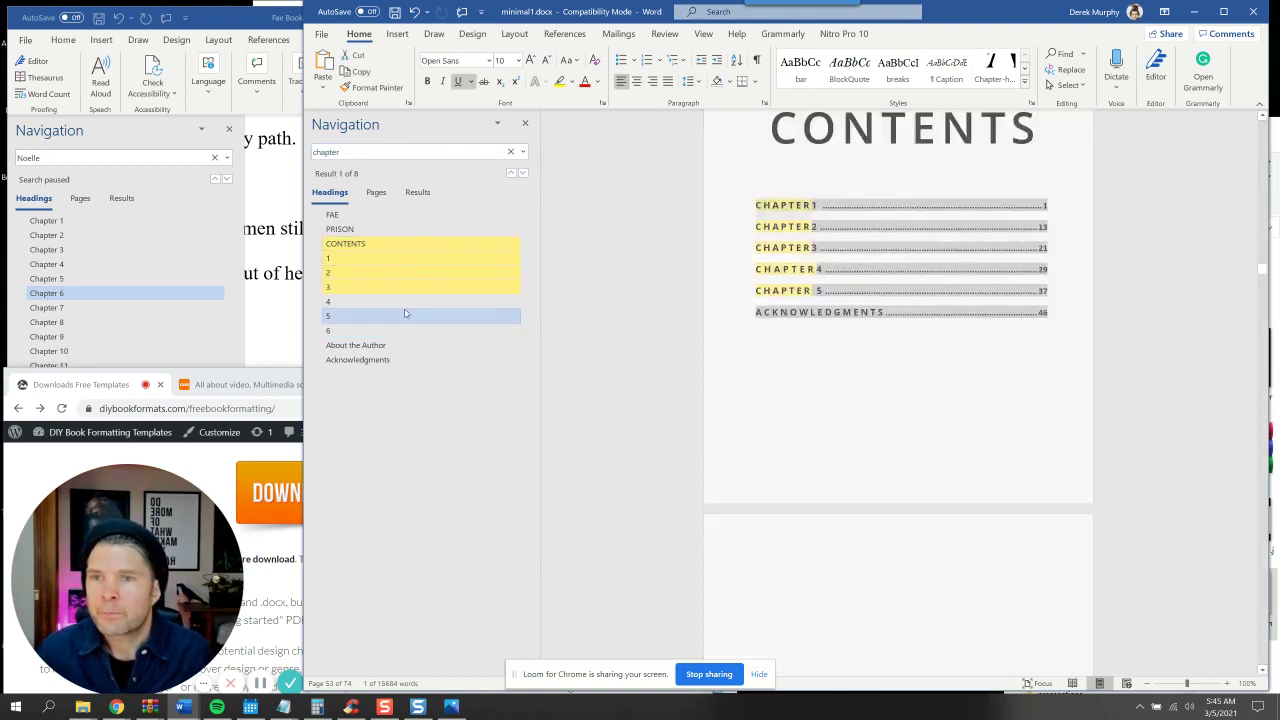
left_click(395, 301)
scroll(847, 352, "down", 6)
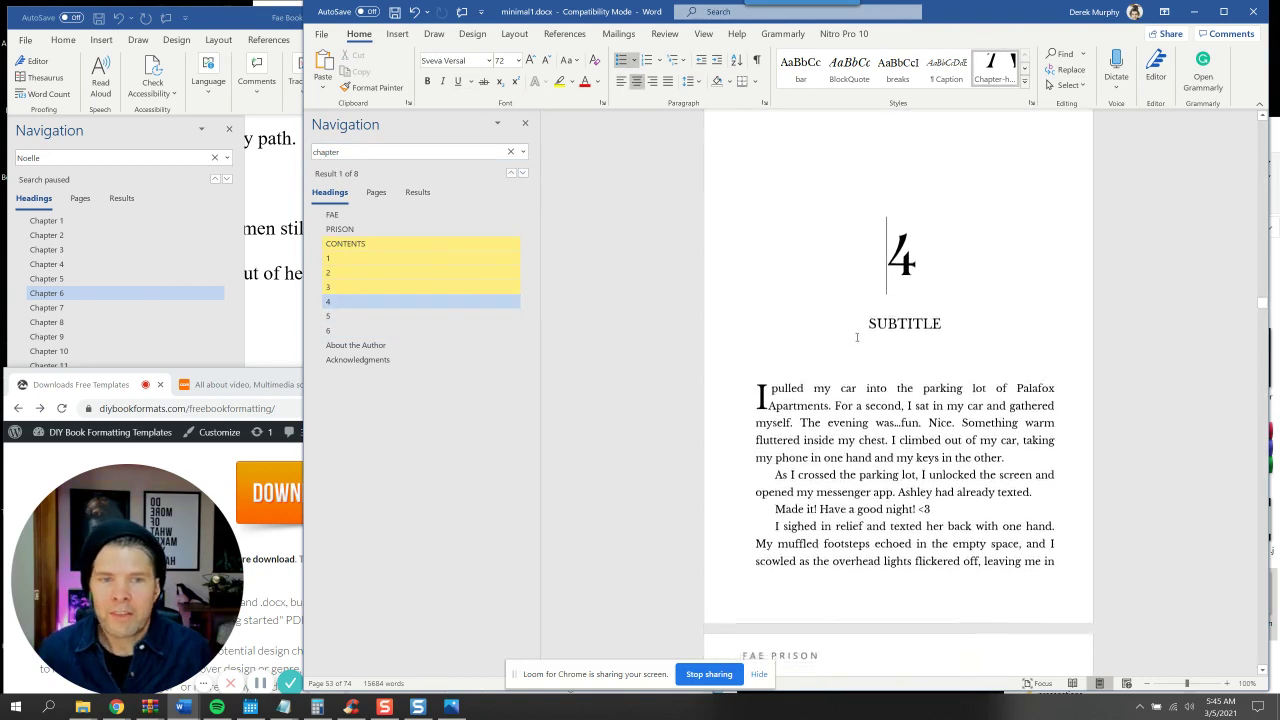
scroll(847, 352, "down", 10)
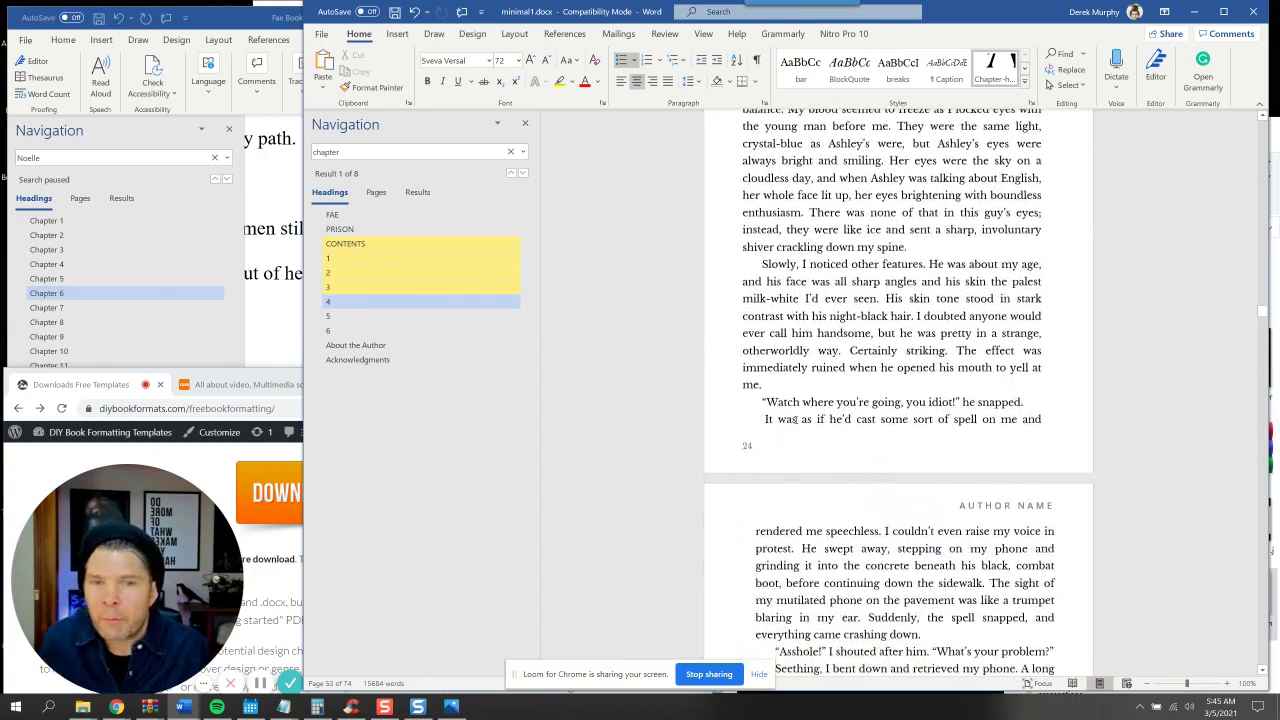
scroll(662, 377, "down", 3)
left_click(380, 330)
scroll(858, 352, "down", 10)
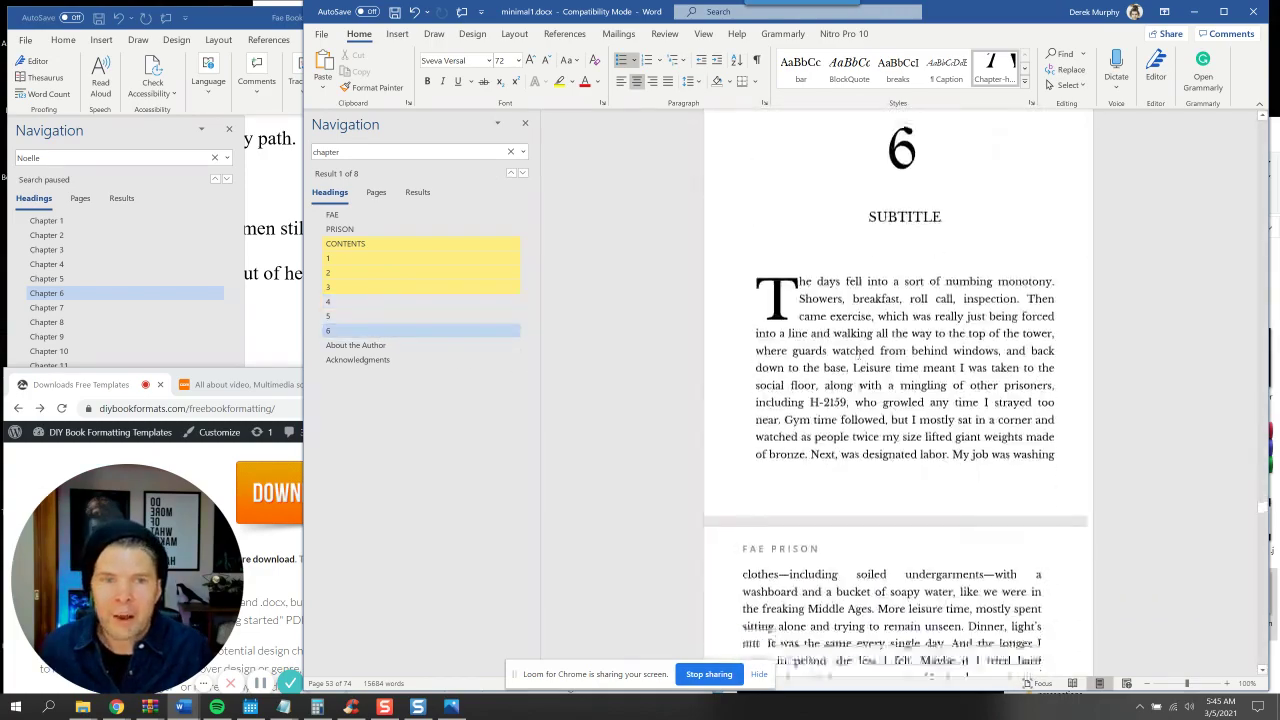
scroll(860, 348, "down", 8)
scroll(862, 352, "up", 7)
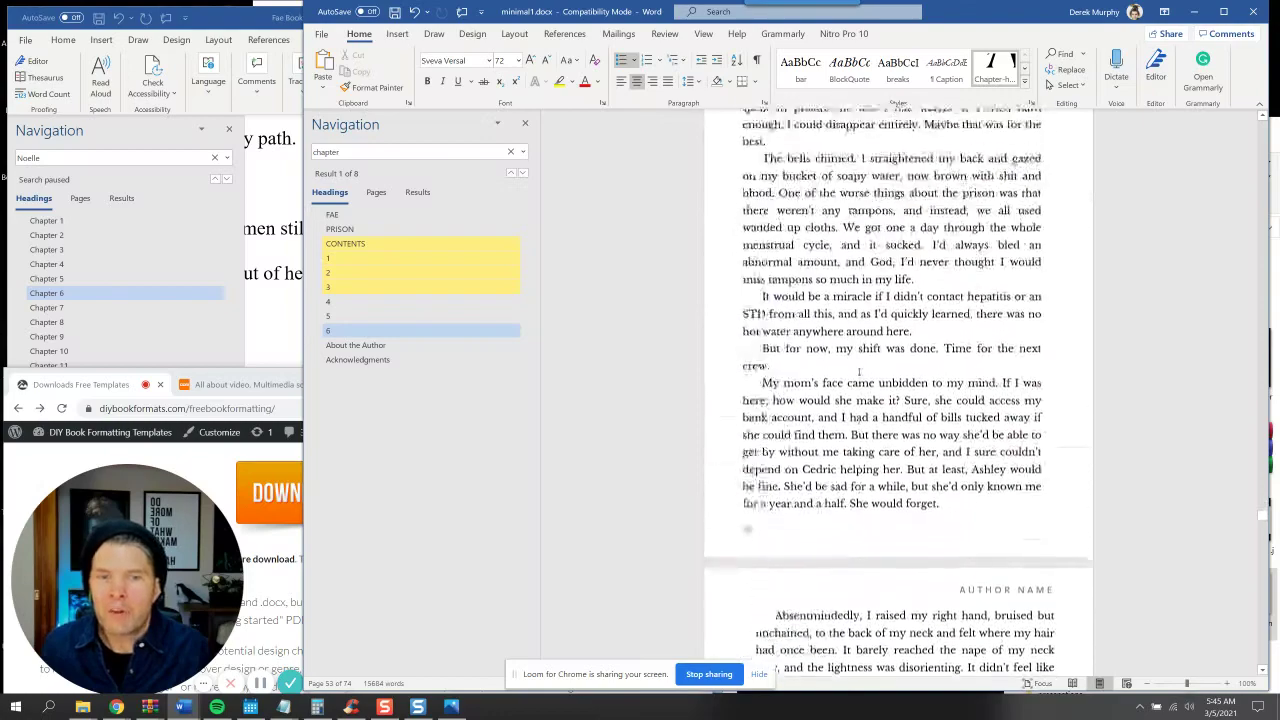
scroll(862, 355, "up", 6)
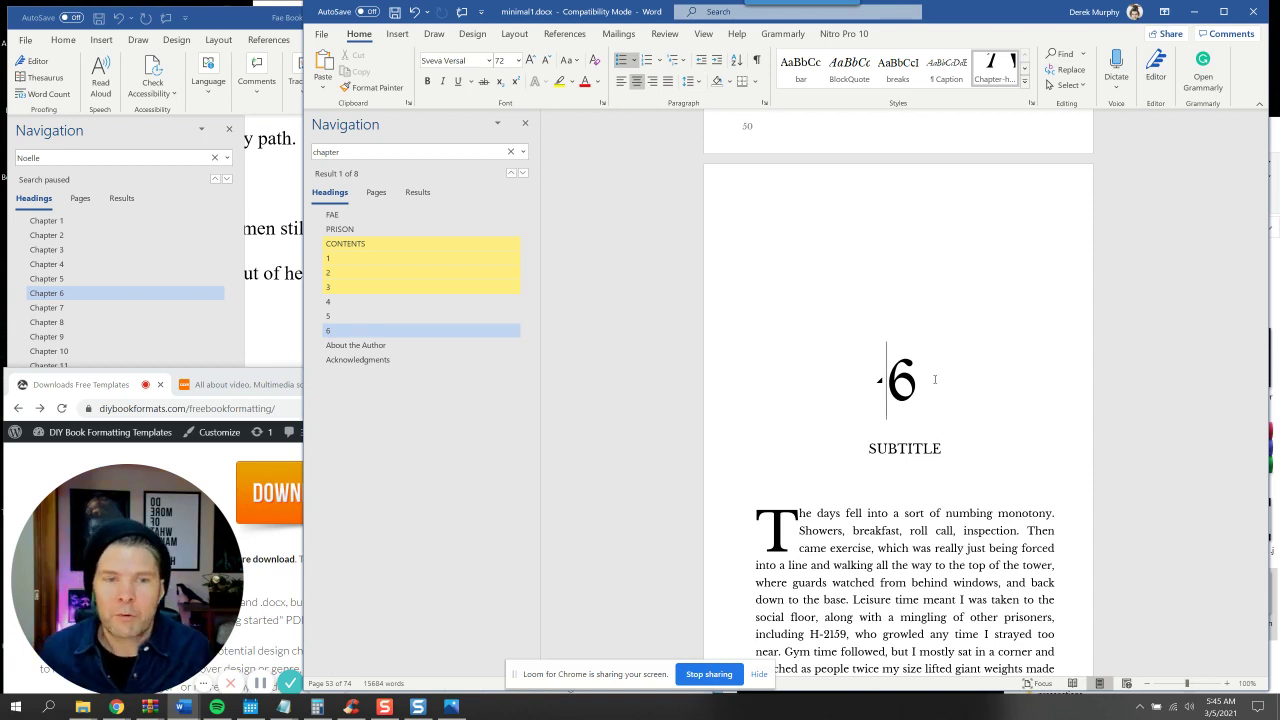
scroll(935, 379, "down", 3)
scroll(910, 360, "up", 1)
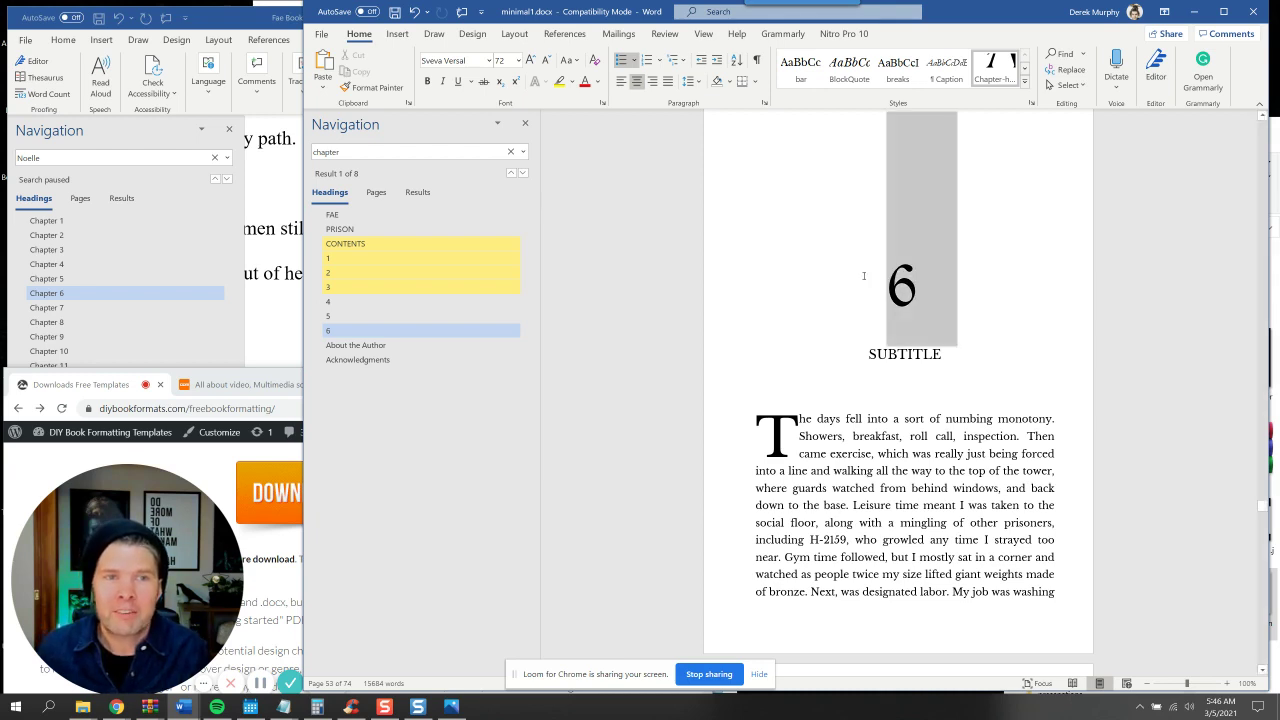
double_click(908, 320)
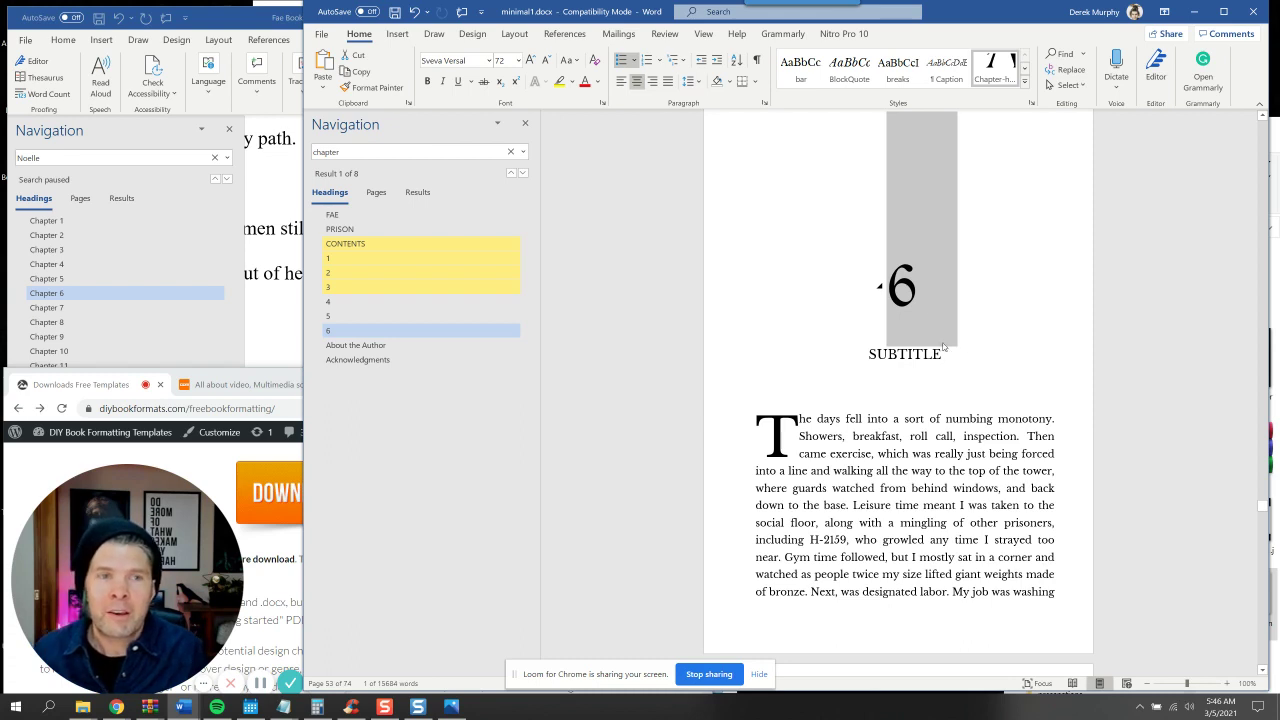
left_click(932, 314)
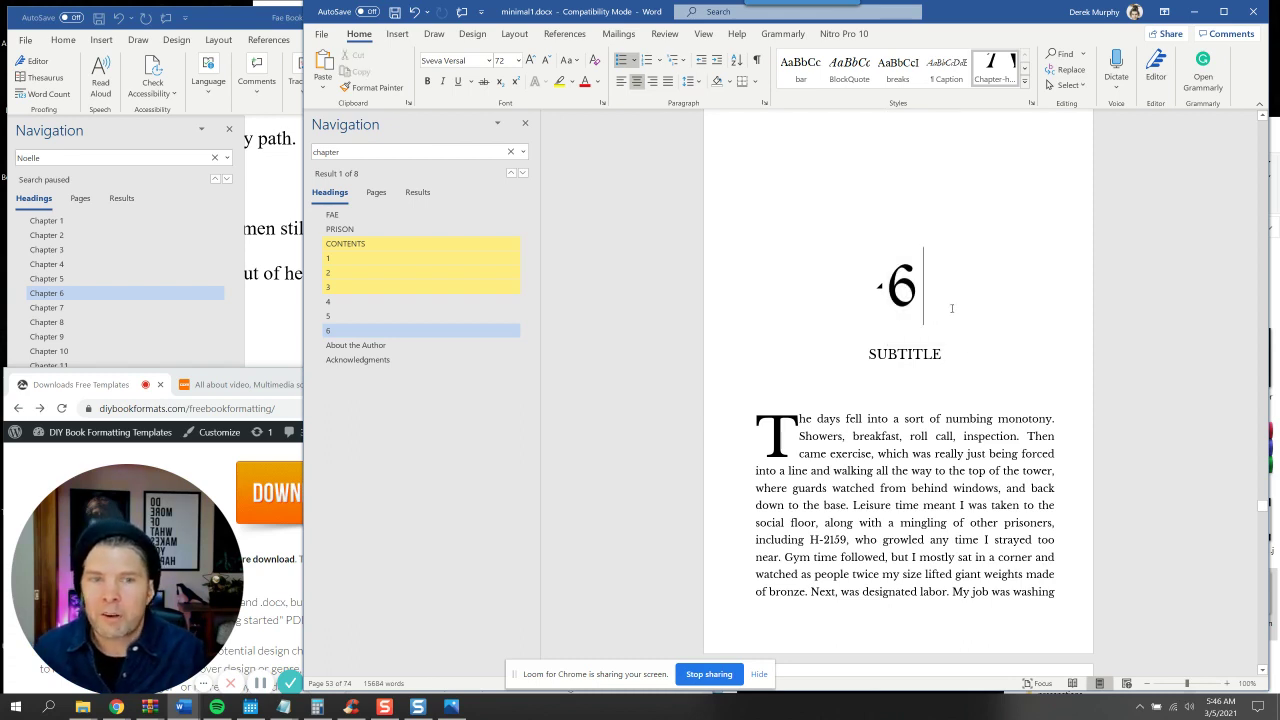
left_click(275, 676)
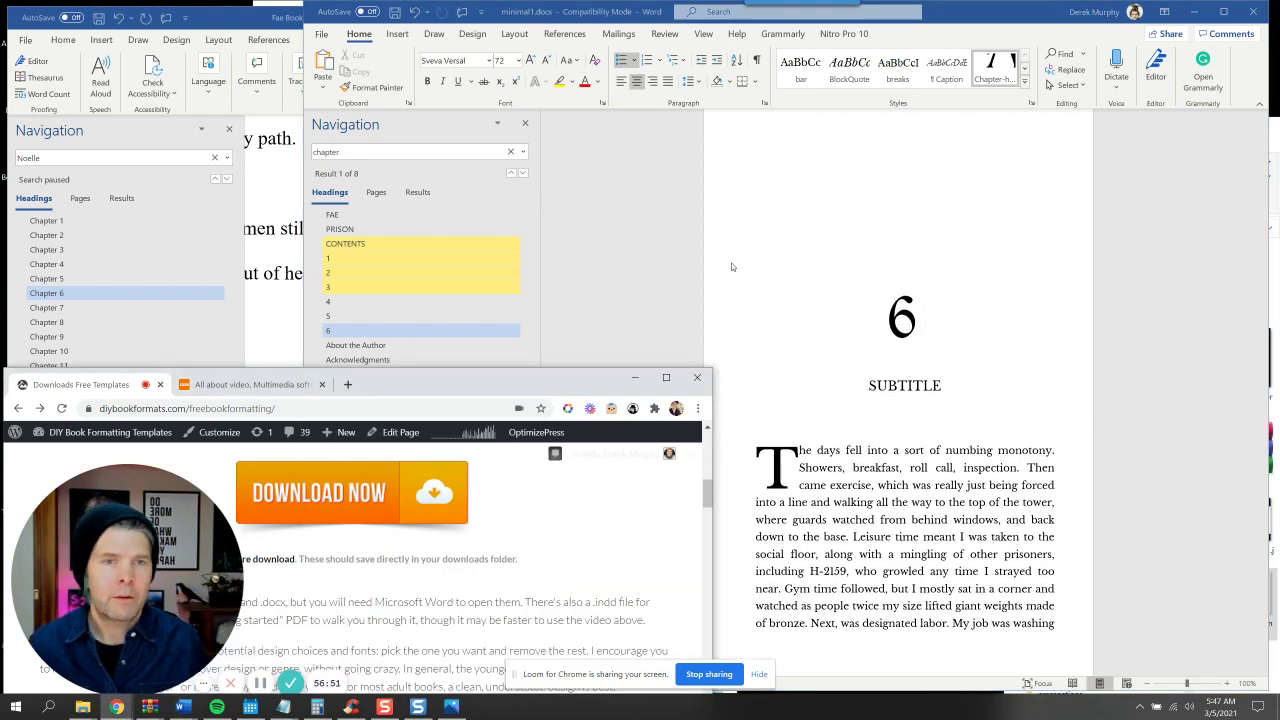
left_click(730, 405)
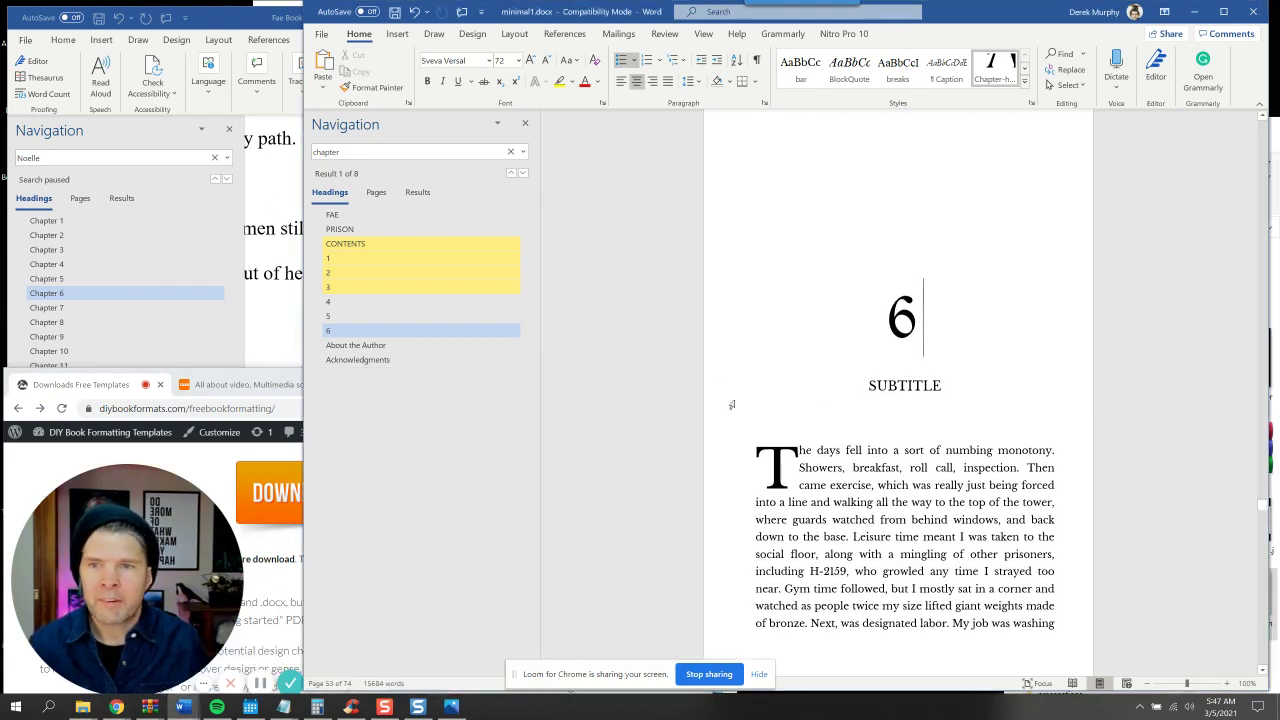
Examine the About the Author section's heading, placeholder text and website line
left_click(414, 347)
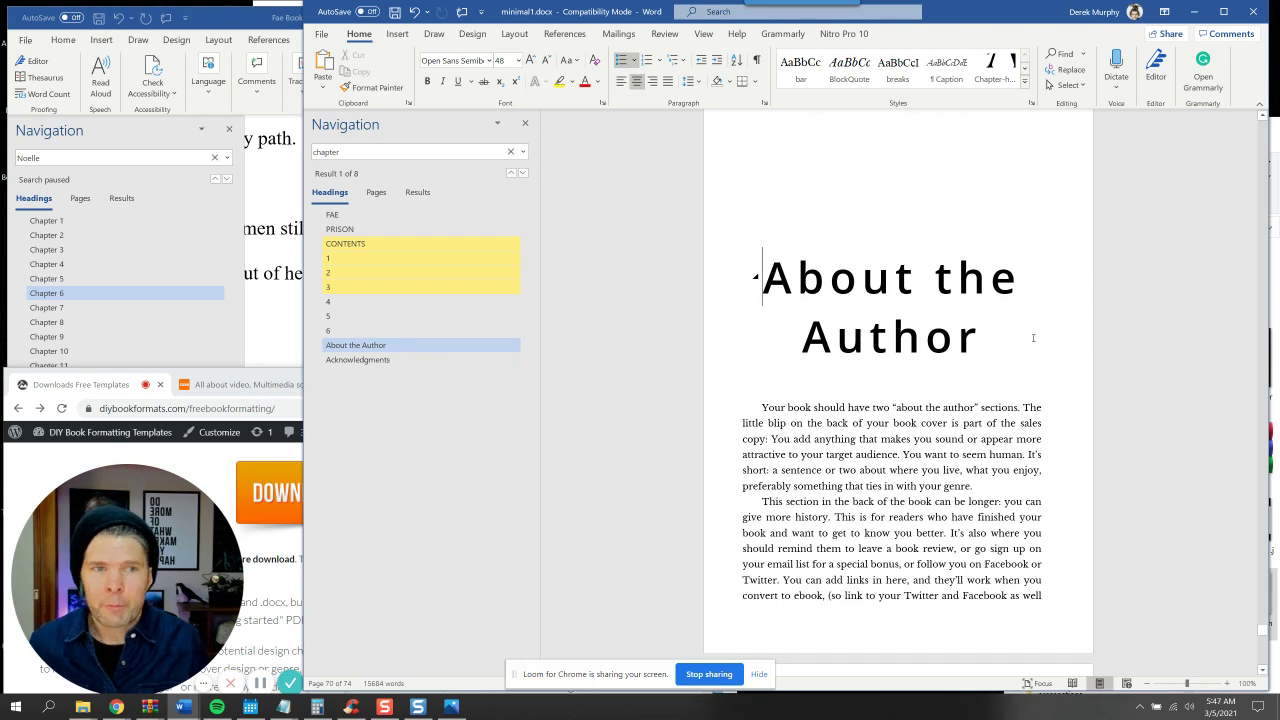
left_click_drag(1031, 338, 765, 288)
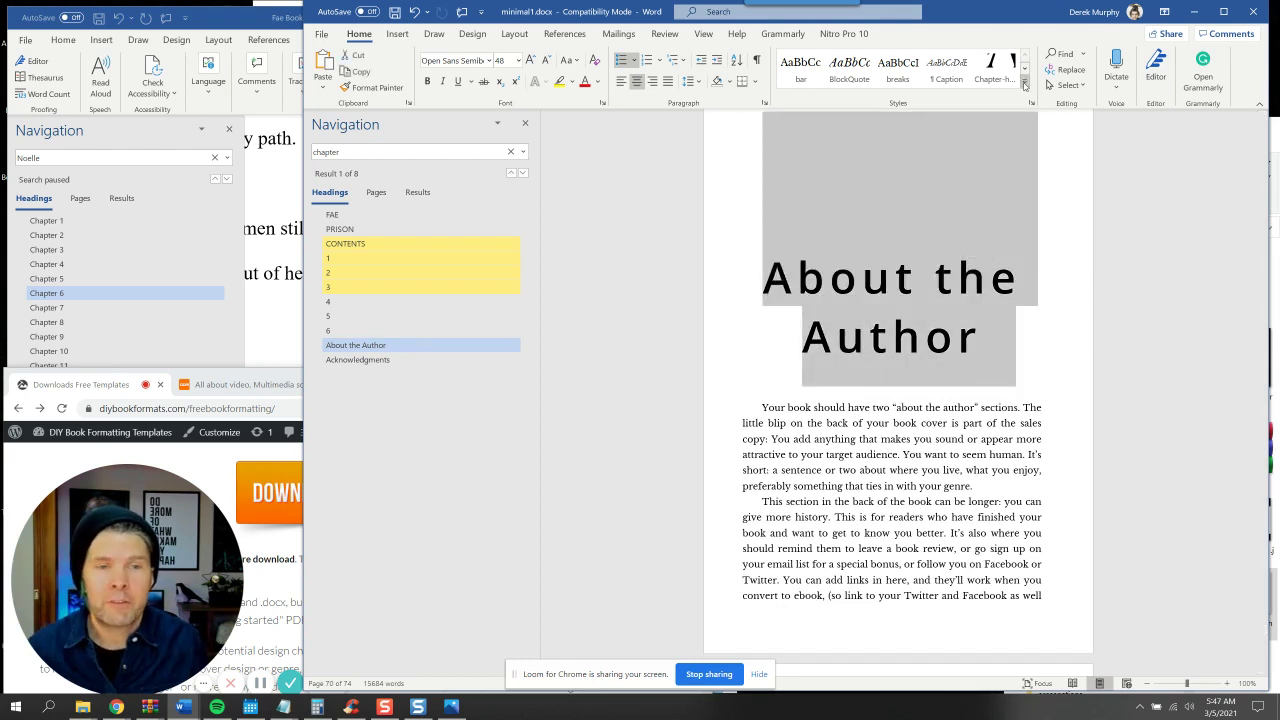
scroll(916, 473, "down", 1)
scroll(916, 473, "down", 5)
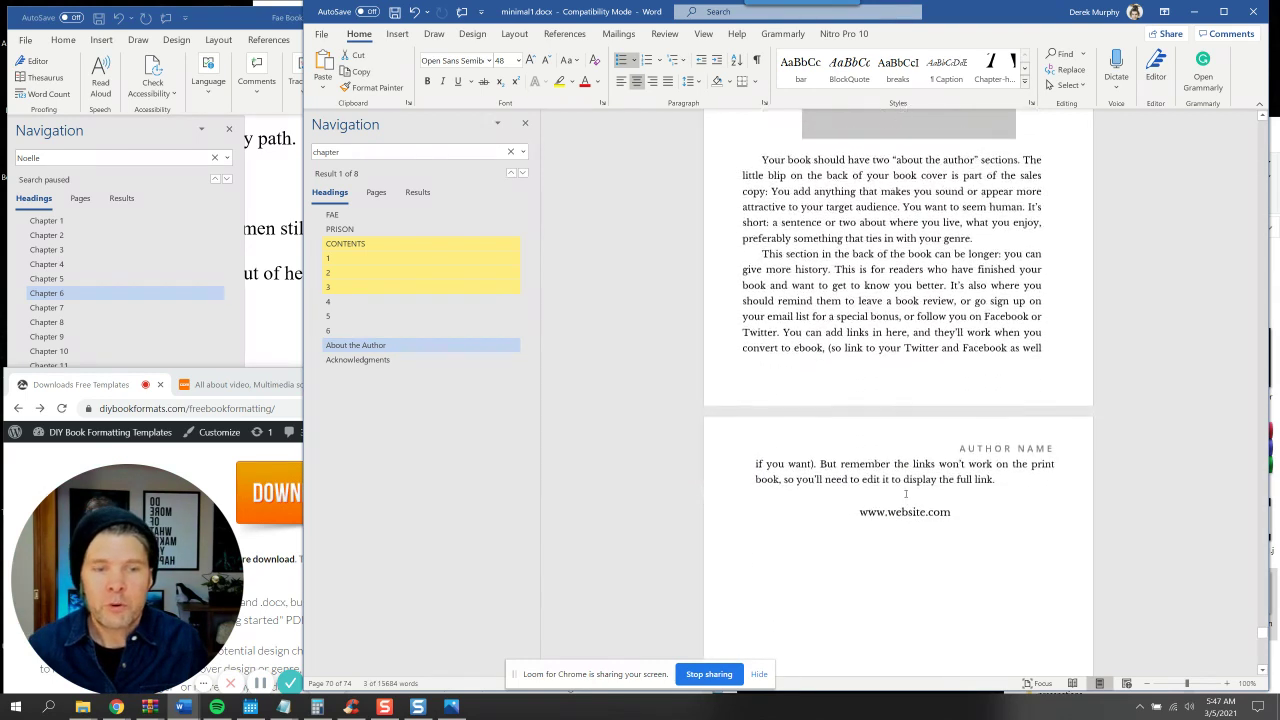
left_click_drag(958, 478, 840, 480)
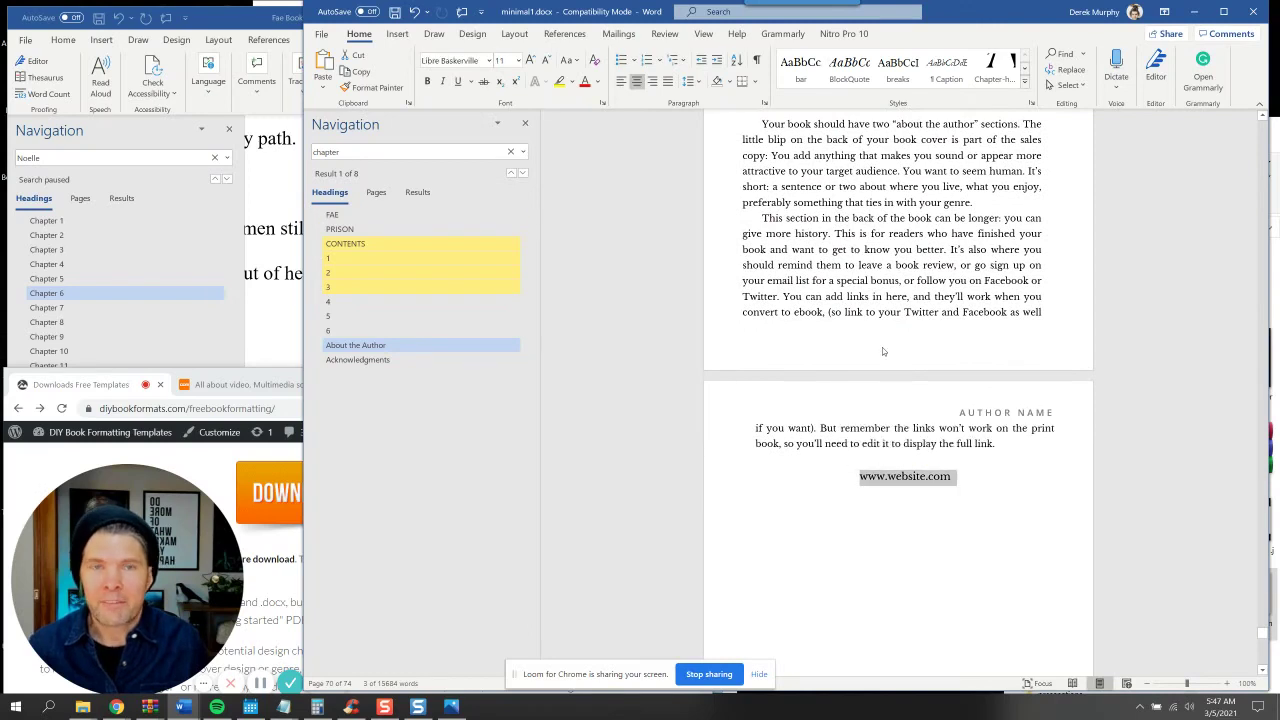
left_click(857, 288)
scroll(878, 327, "up", 1)
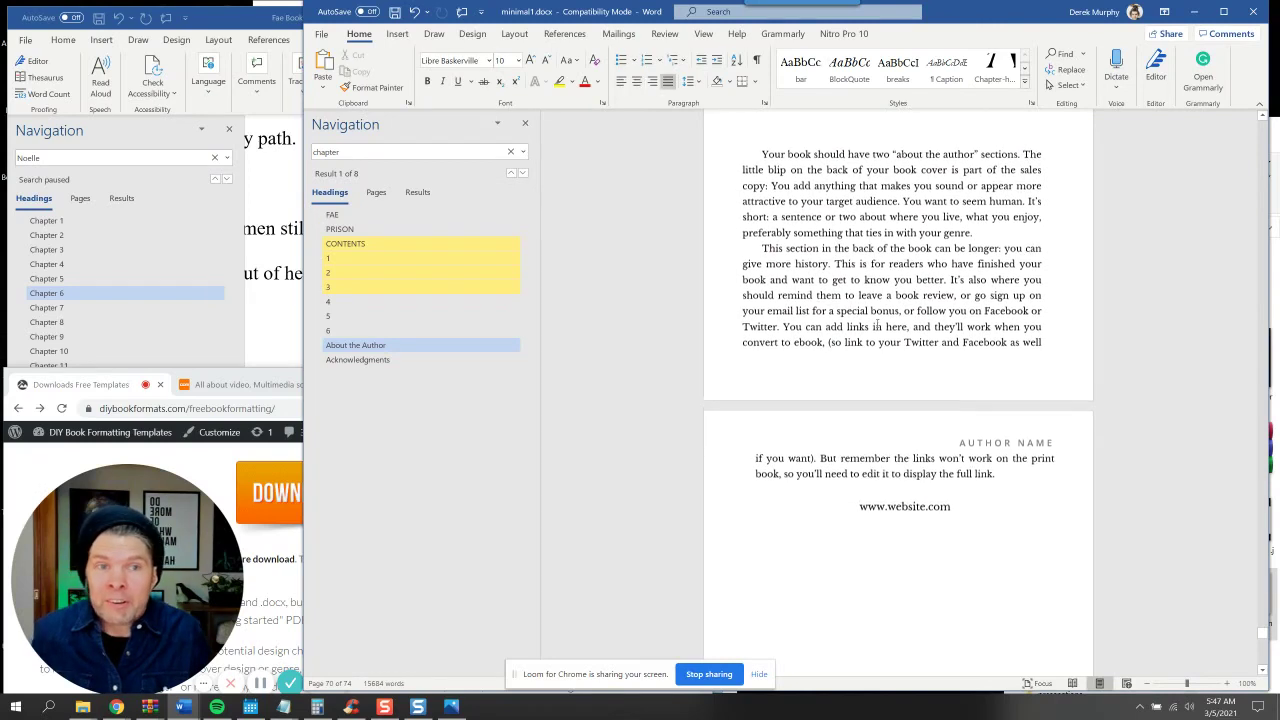
left_click(262, 684)
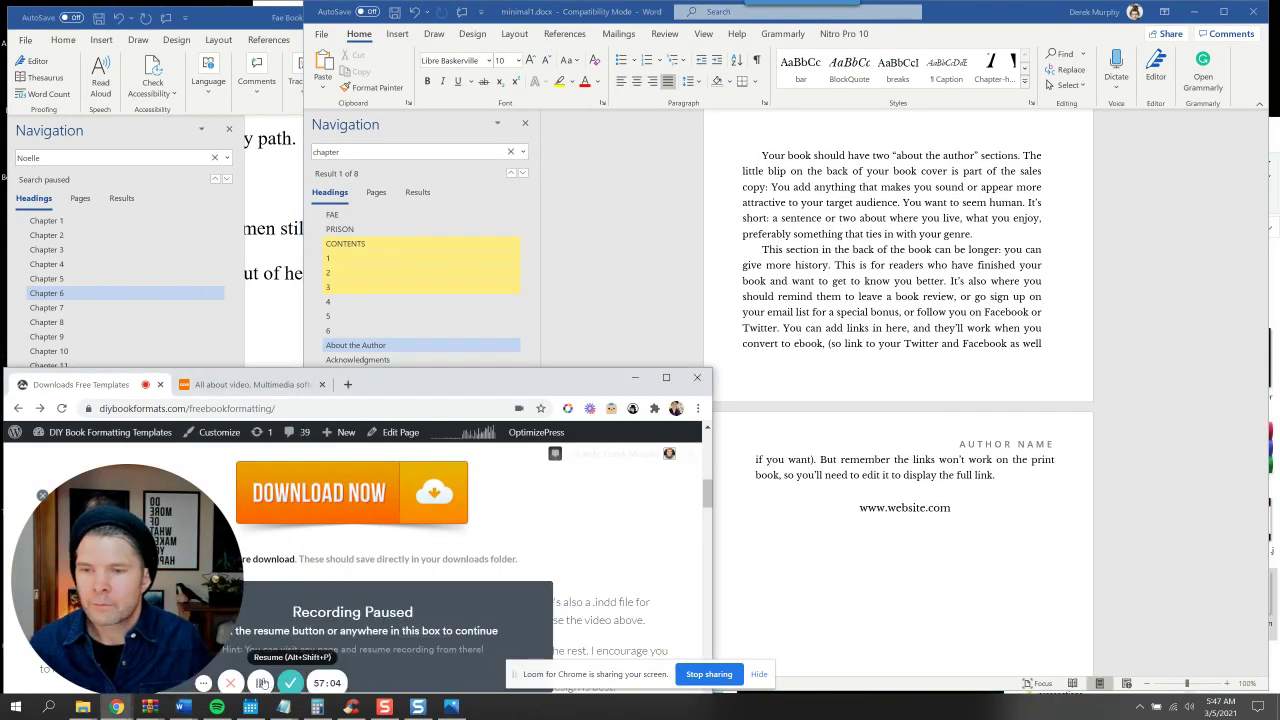
left_click(262, 684)
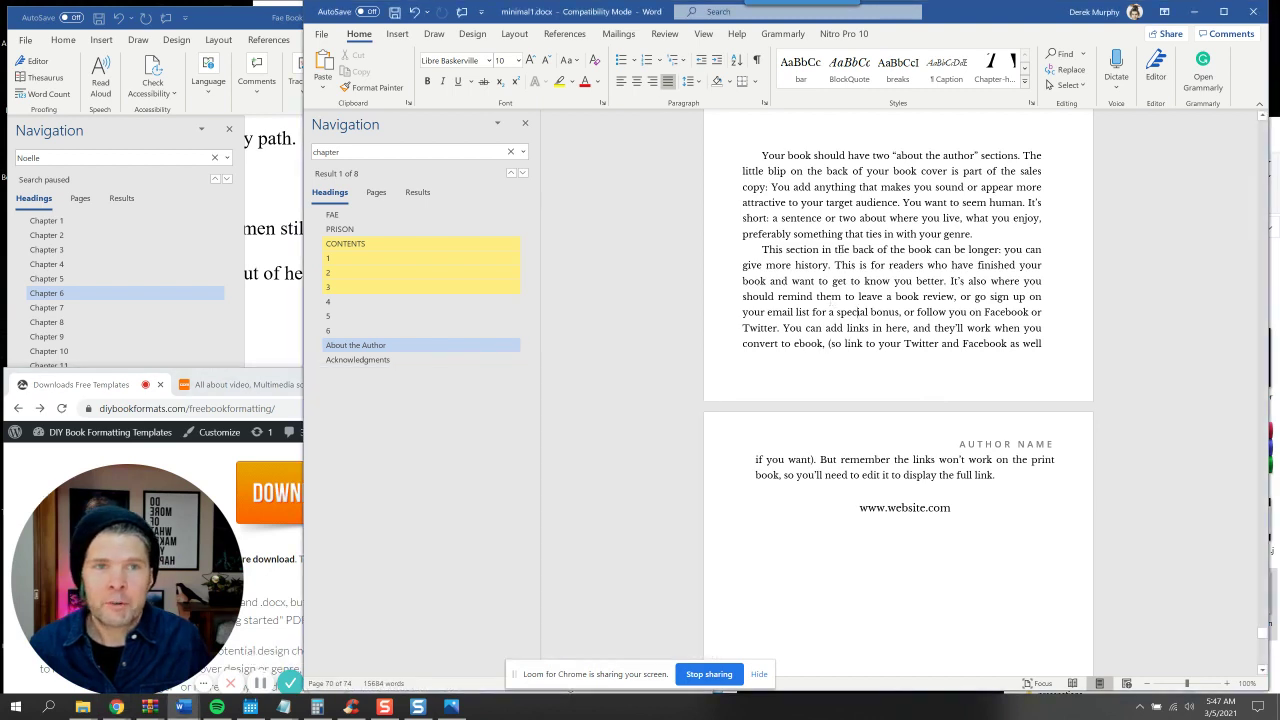
scroll(790, 290, "up", 3)
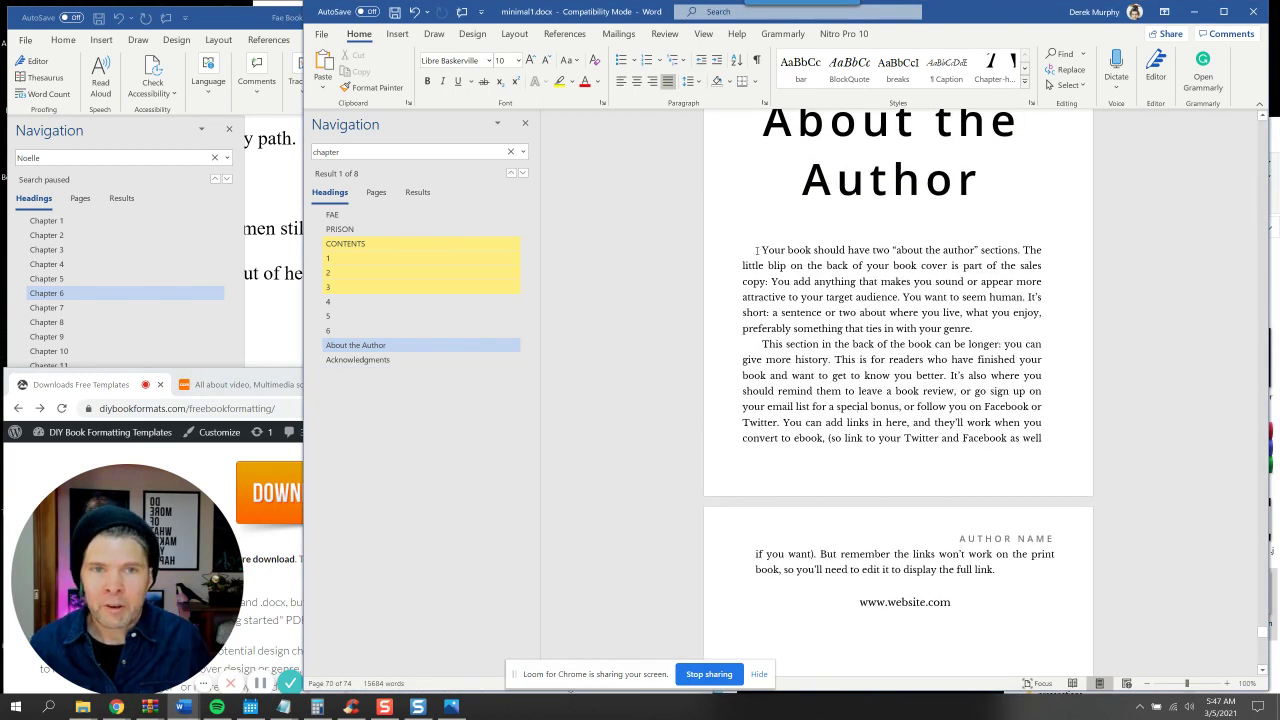
scroll(758, 251, "up", 3)
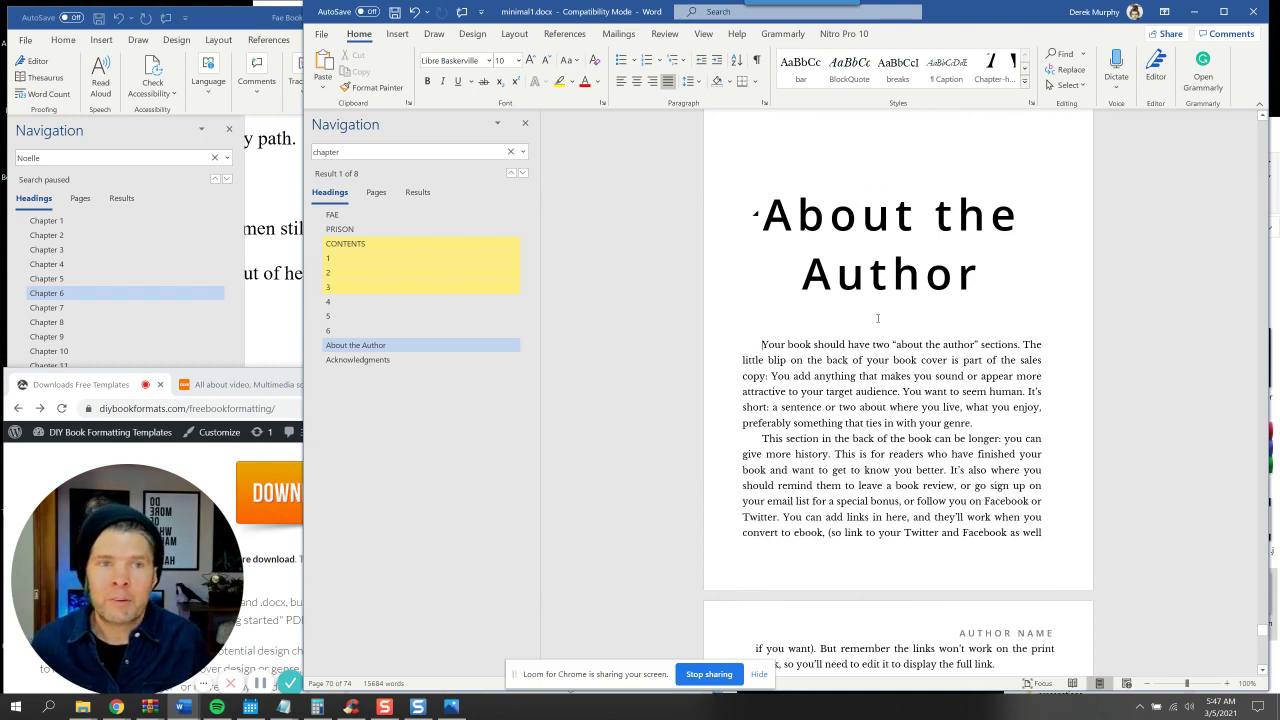
scroll(878, 318, "up", 3)
Apply the subheader1 style to the "About the Author" heading and make it bold
left_click(726, 300)
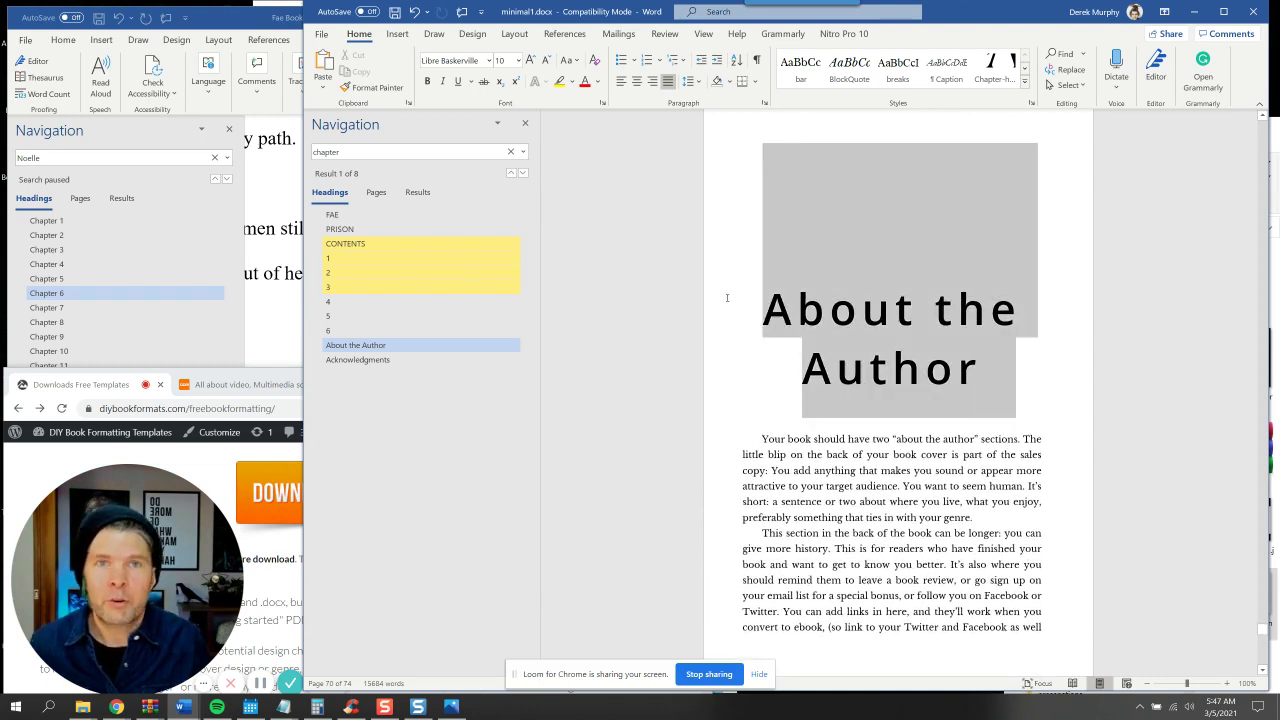
left_click(519, 62)
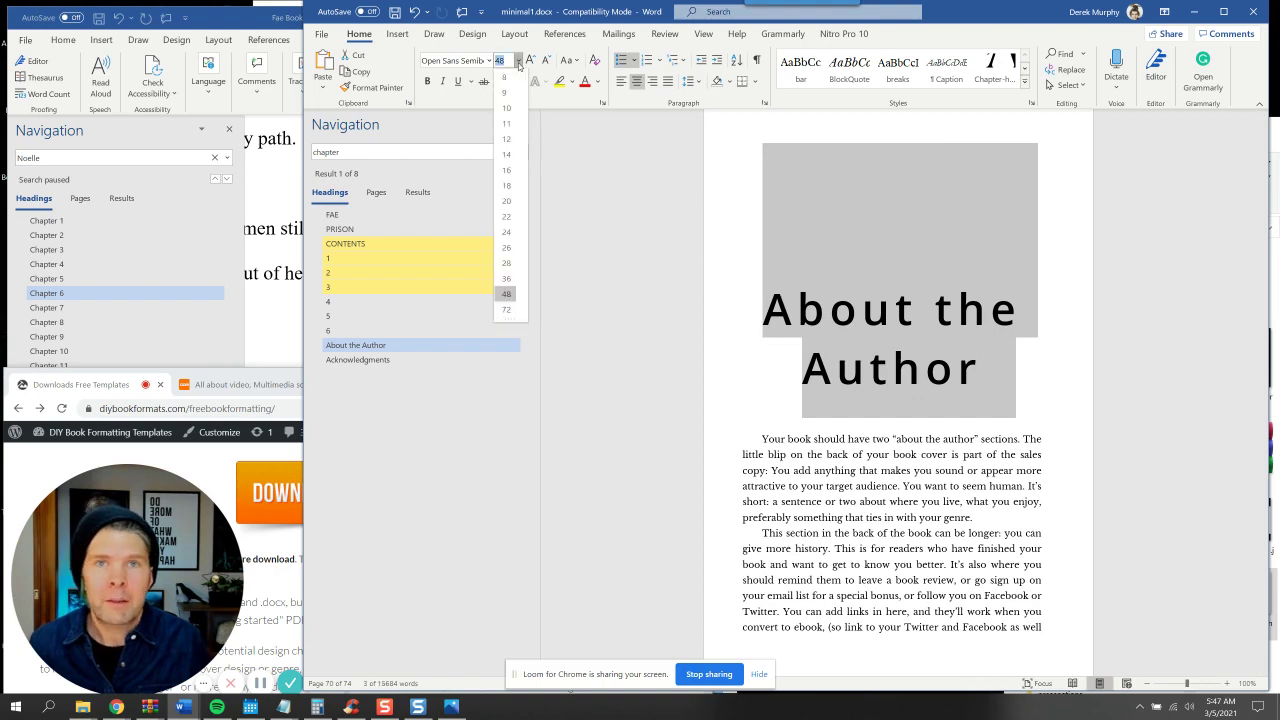
left_click(800, 74)
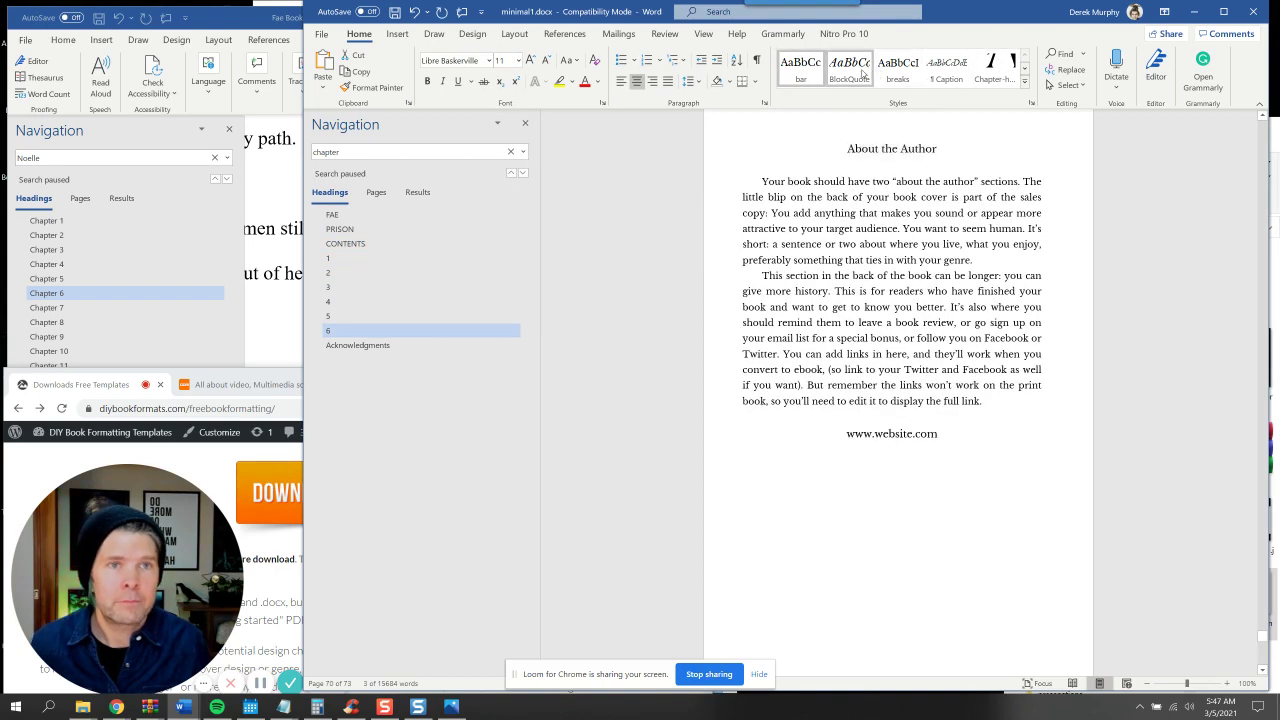
left_click(1026, 82)
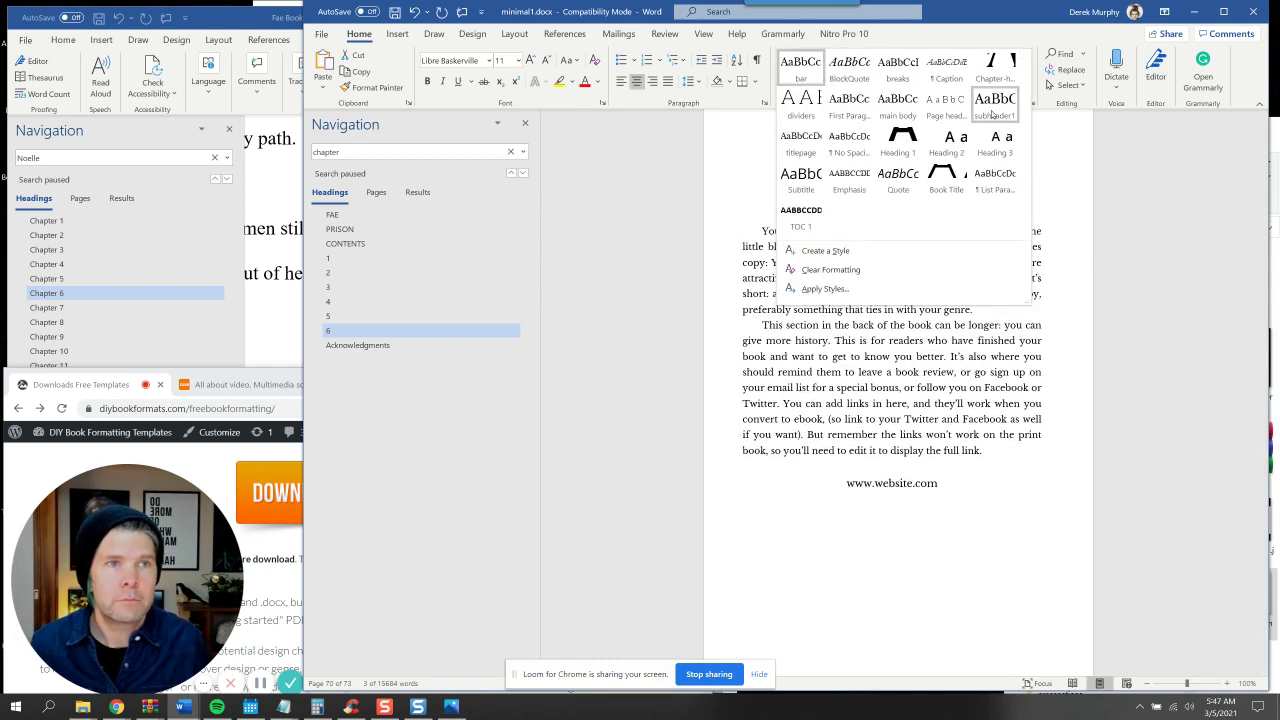
left_click(955, 180)
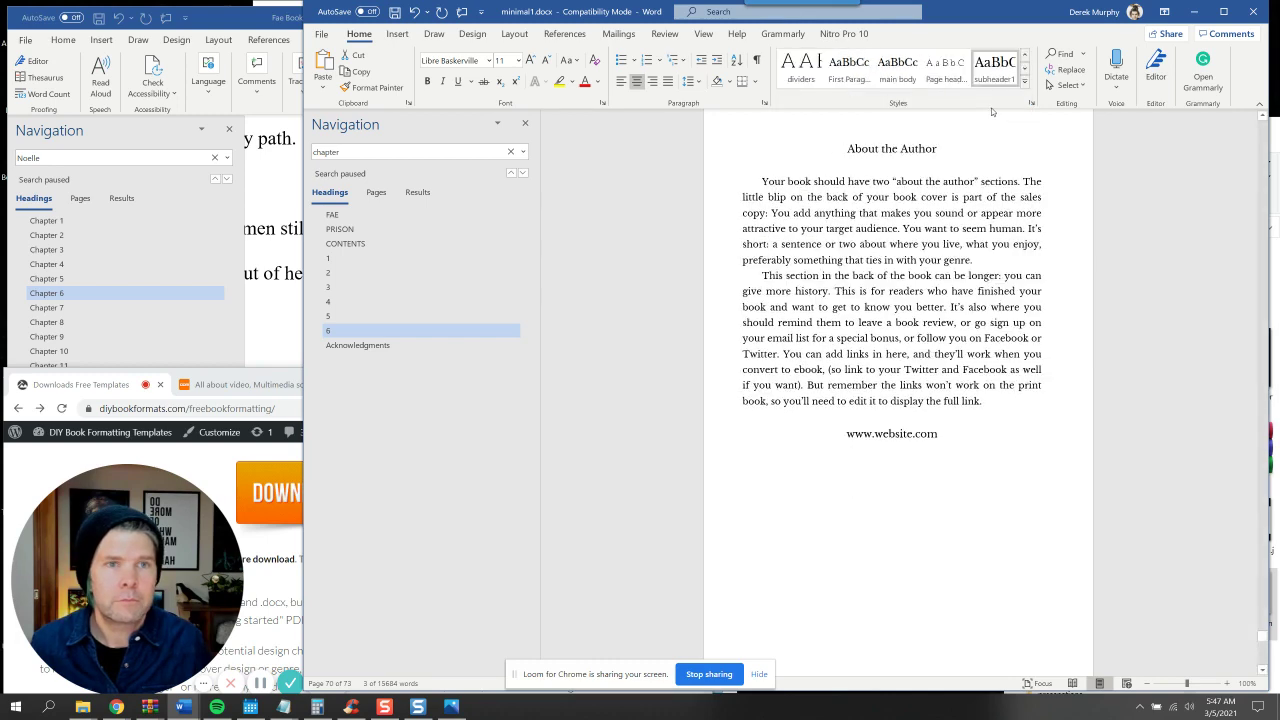
left_click(427, 82)
Insert the blue-shirt portrait photo from the profilepics folder on an empty line between the "About the Author" heading and its text
left_click(749, 215)
scroll(848, 277, "up", 1)
scroll(848, 277, "up", 1)
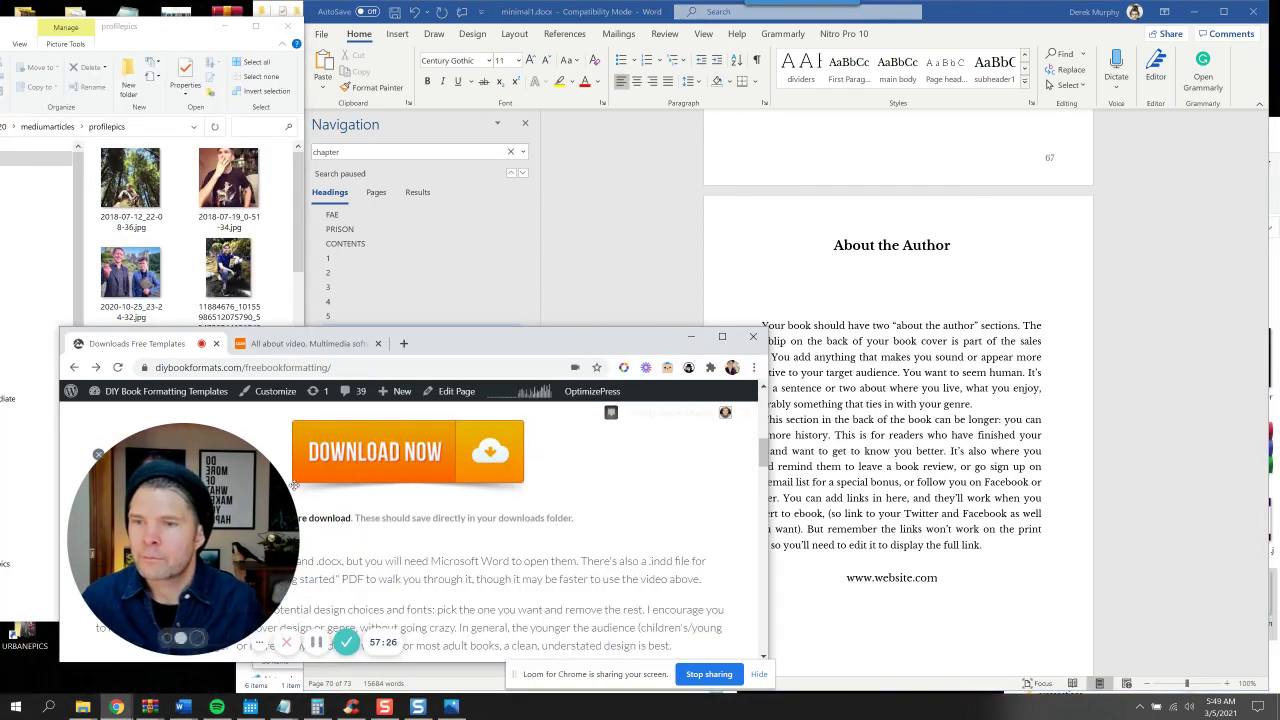
left_click(182, 706)
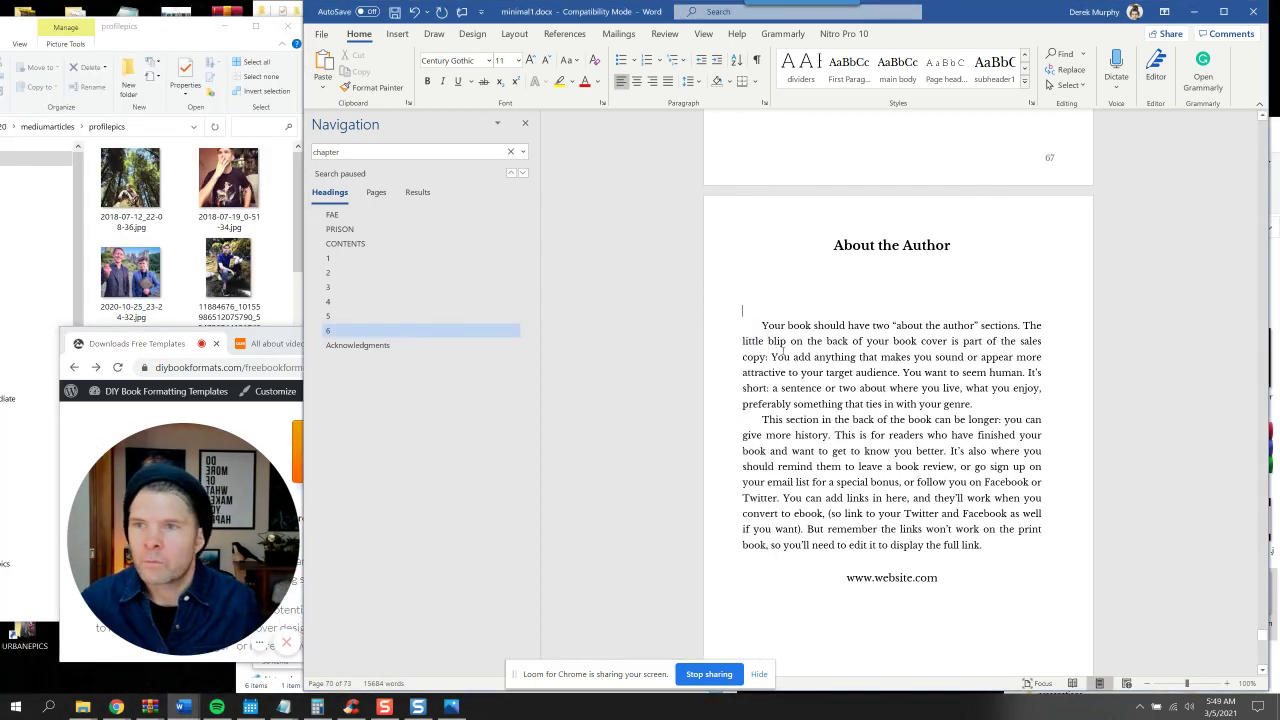
left_click(172, 27)
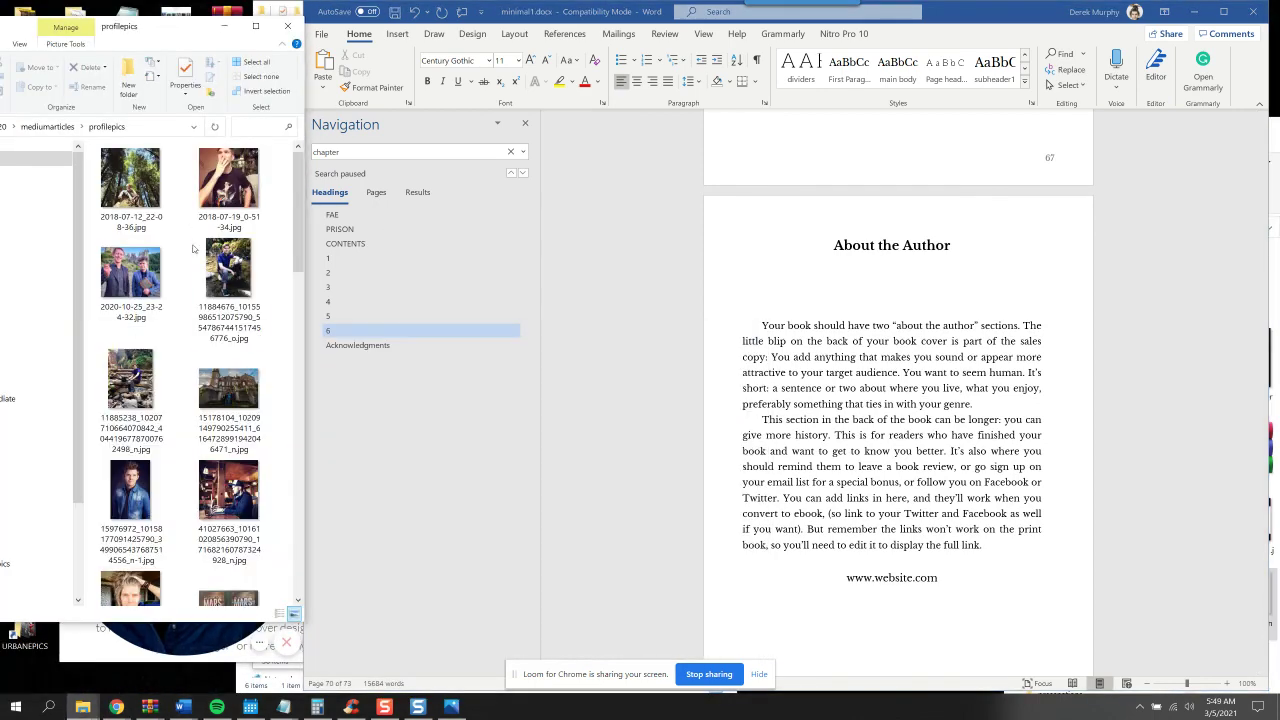
scroll(289, 311, "down", 5)
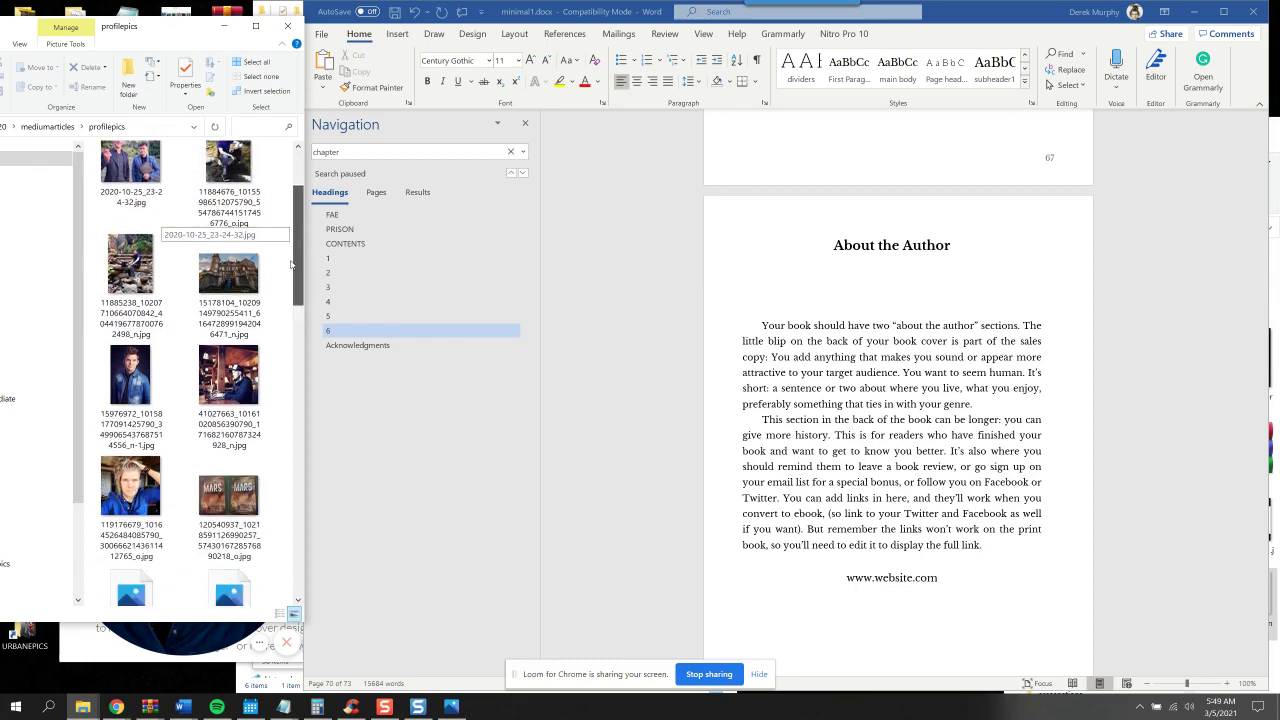
scroll(289, 313, "down", 1)
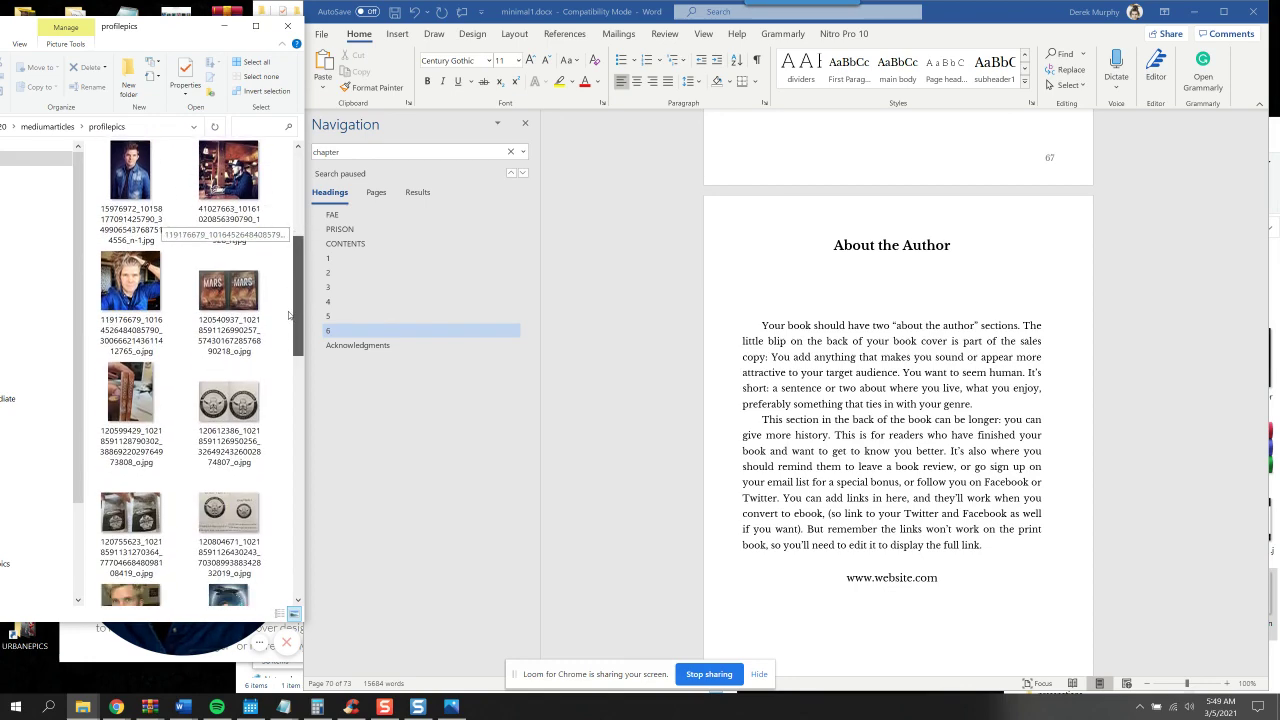
scroll(165, 343, "down", 5)
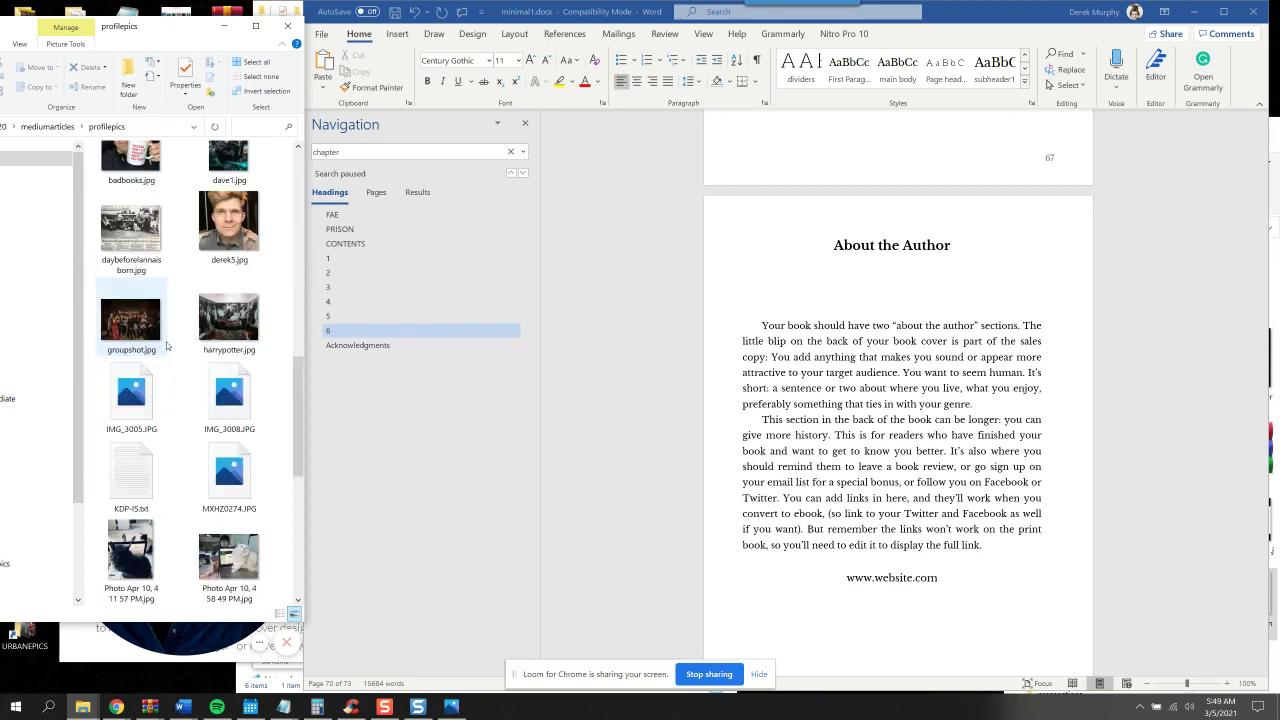
scroll(165, 343, "up", 6)
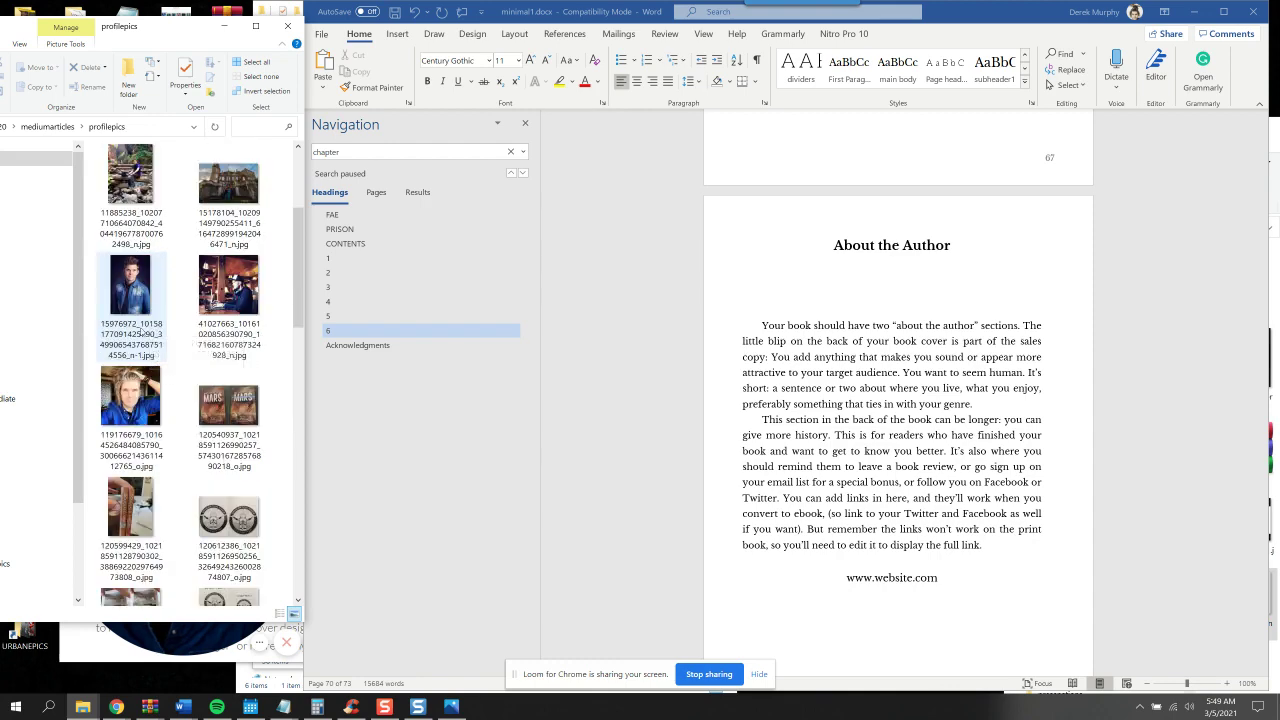
left_click_drag(143, 400, 743, 316)
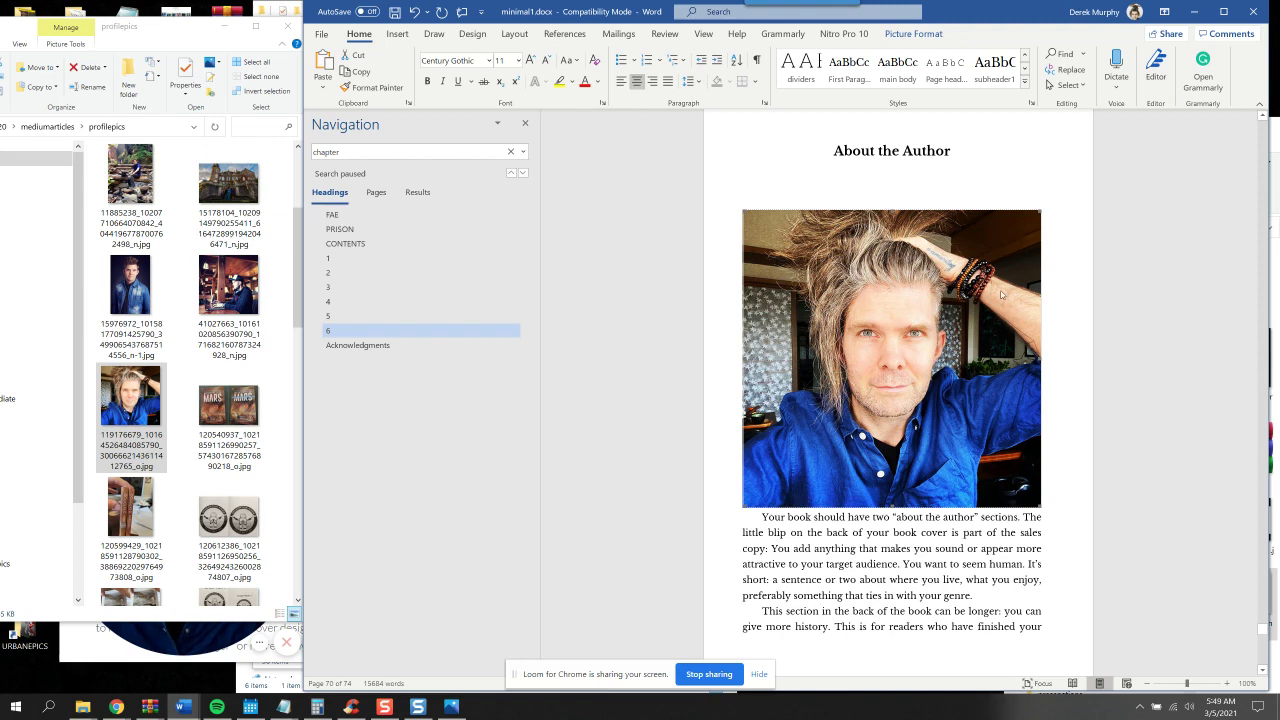
Shrink the author photo proportionally to about two-thirds of the text column's width
double_click(787, 303)
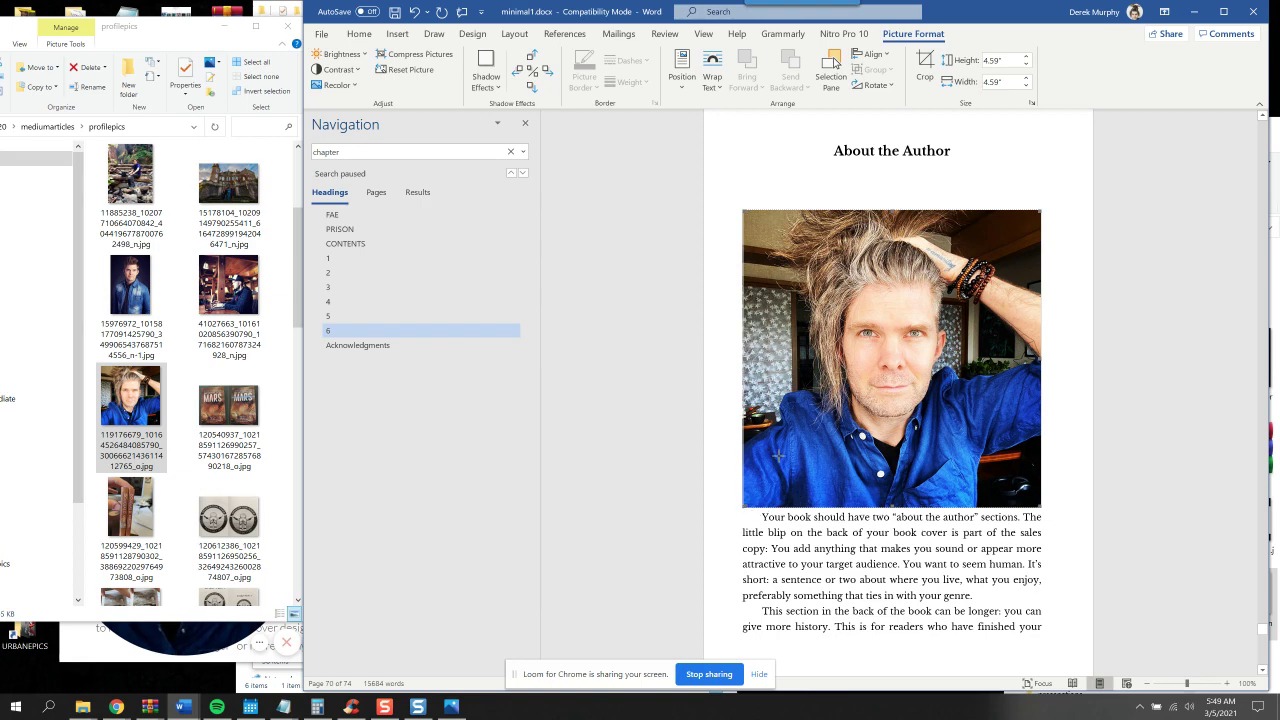
left_click_drag(1041, 507, 938, 405)
left_click(1035, 507)
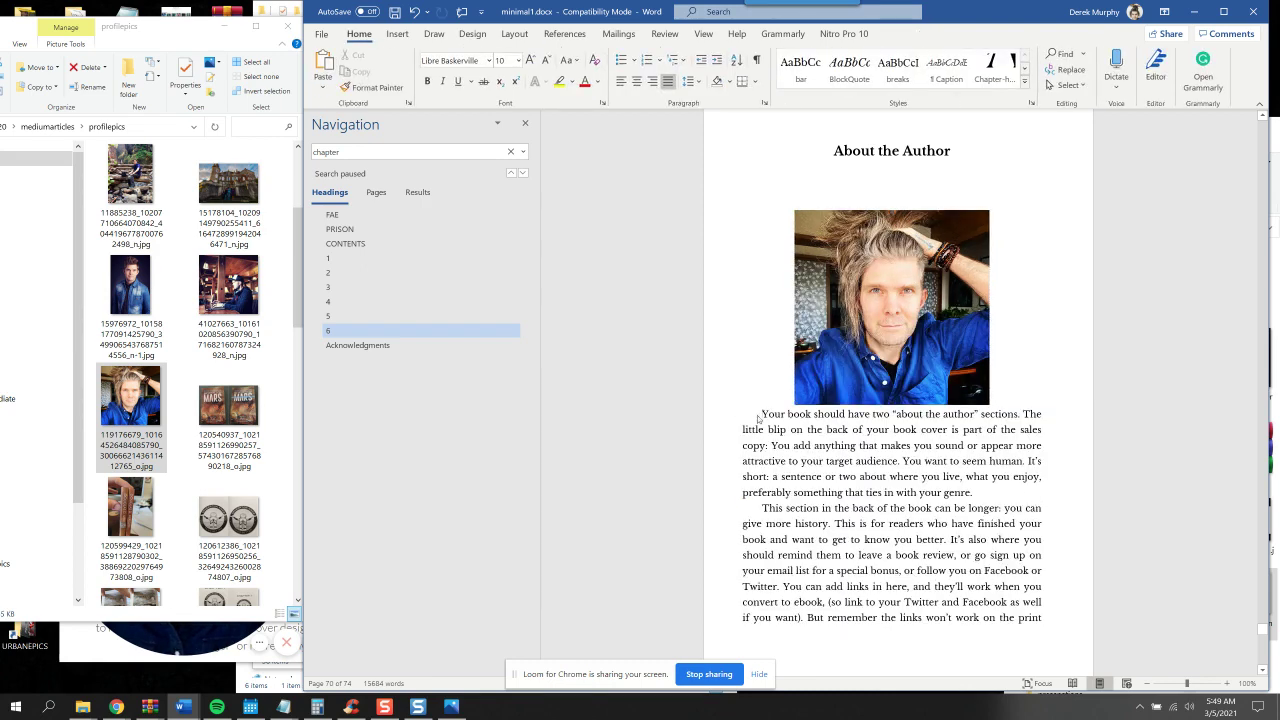
Add an empty line after the author photo and position the photo at the page's top left with square text wrapping
key("Return")
left_click(856, 361)
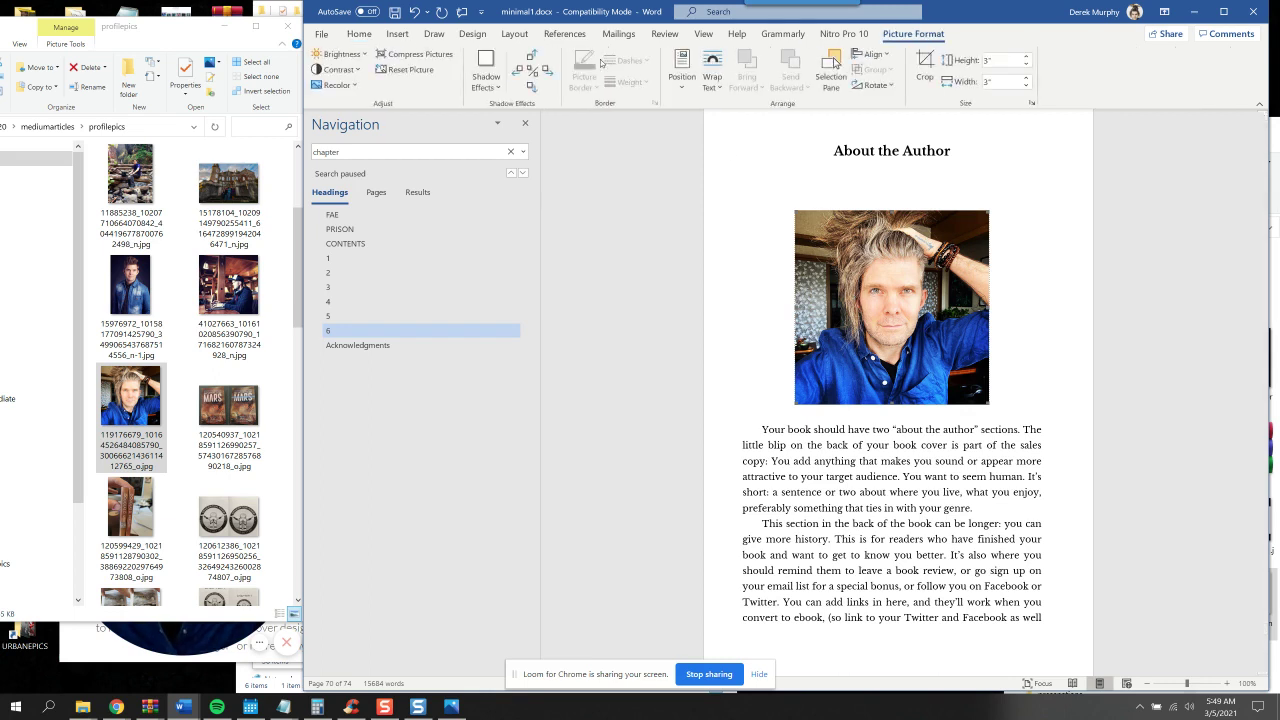
left_click(690, 86)
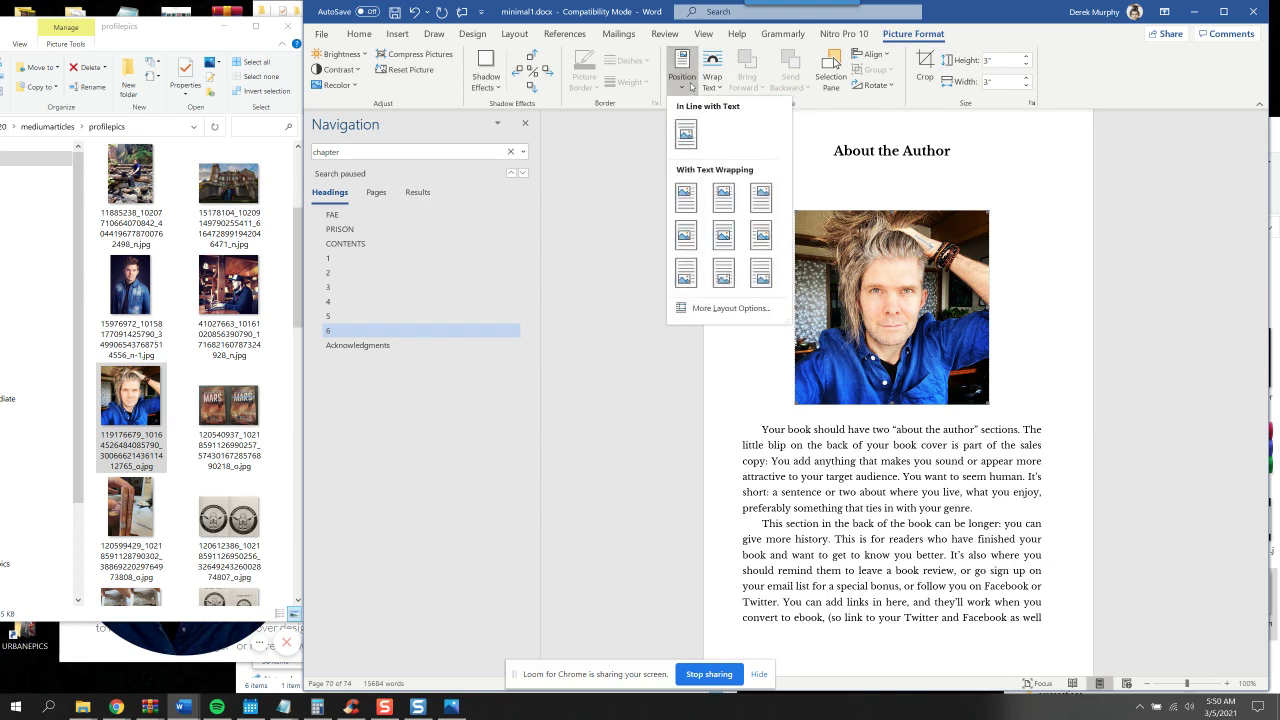
left_click(686, 193)
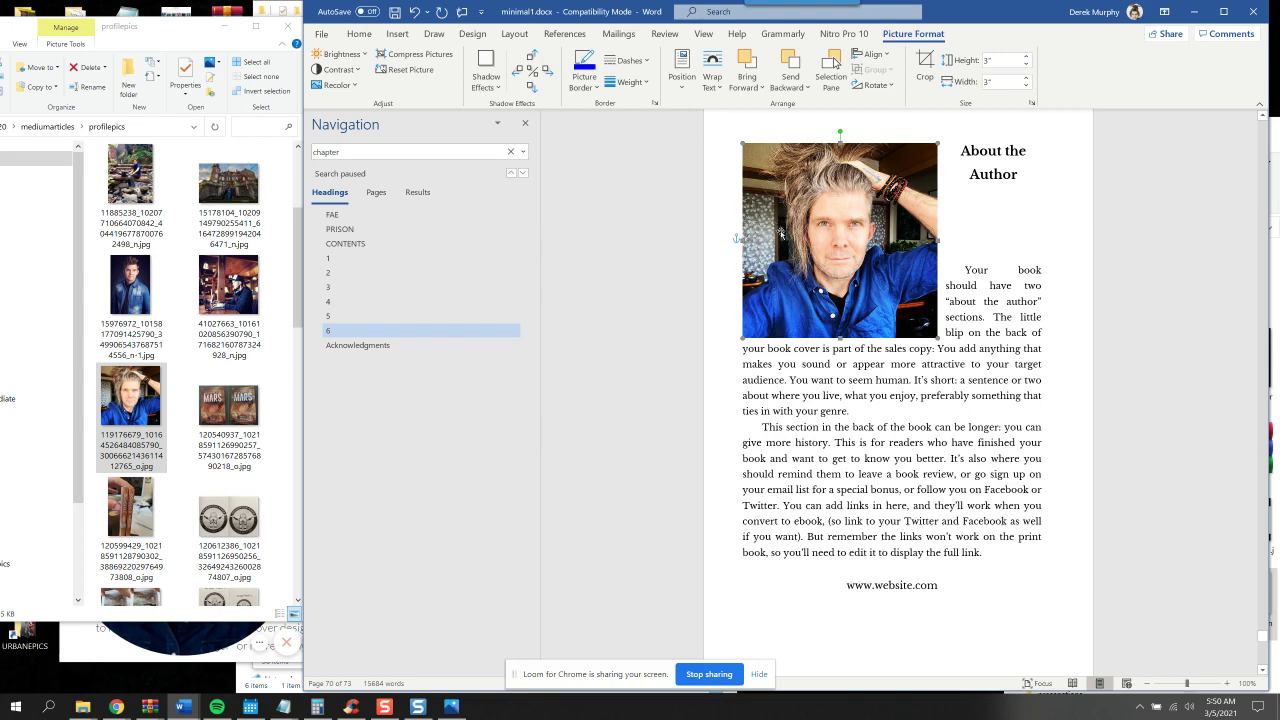
Move the author photo below the heading, beside the first paragraph, and shrink it proportionally to about 2.89" square
left_click_drag(768, 239, 890, 279)
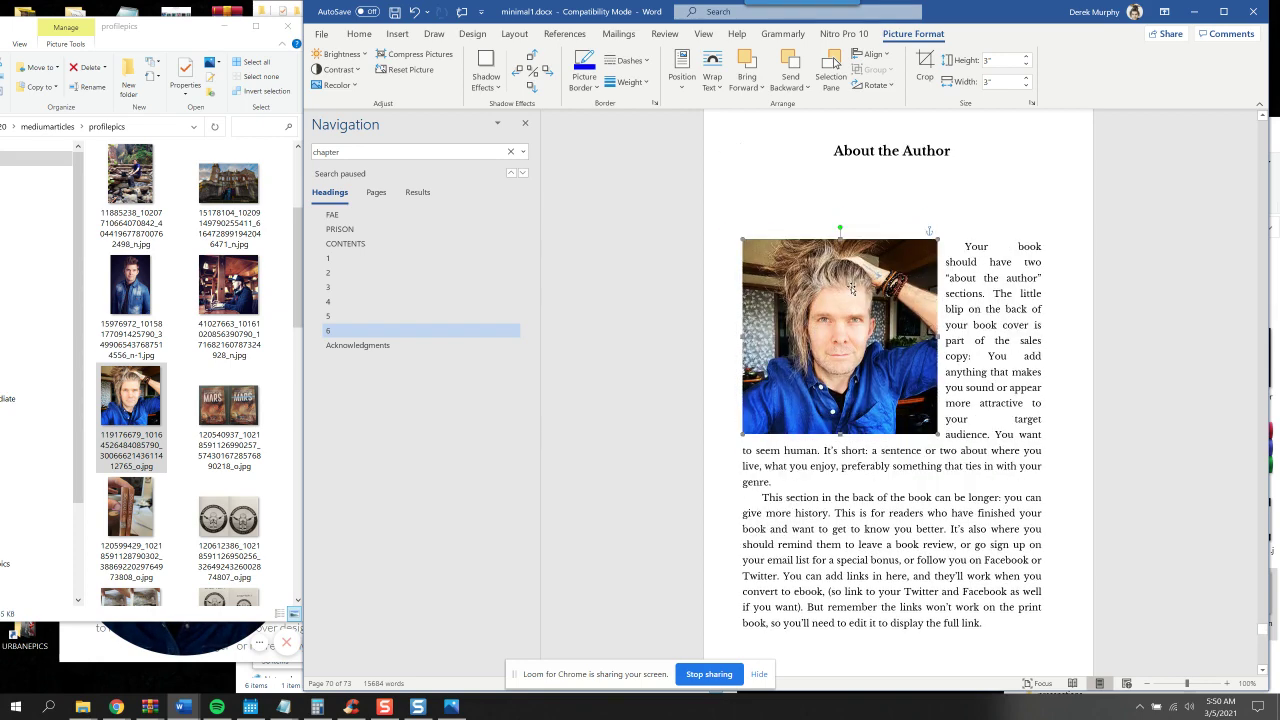
mouse_move(938, 238)
left_mouse_down()
mouse_move(906, 258)
mouse_move(932, 246)
left_mouse_up()
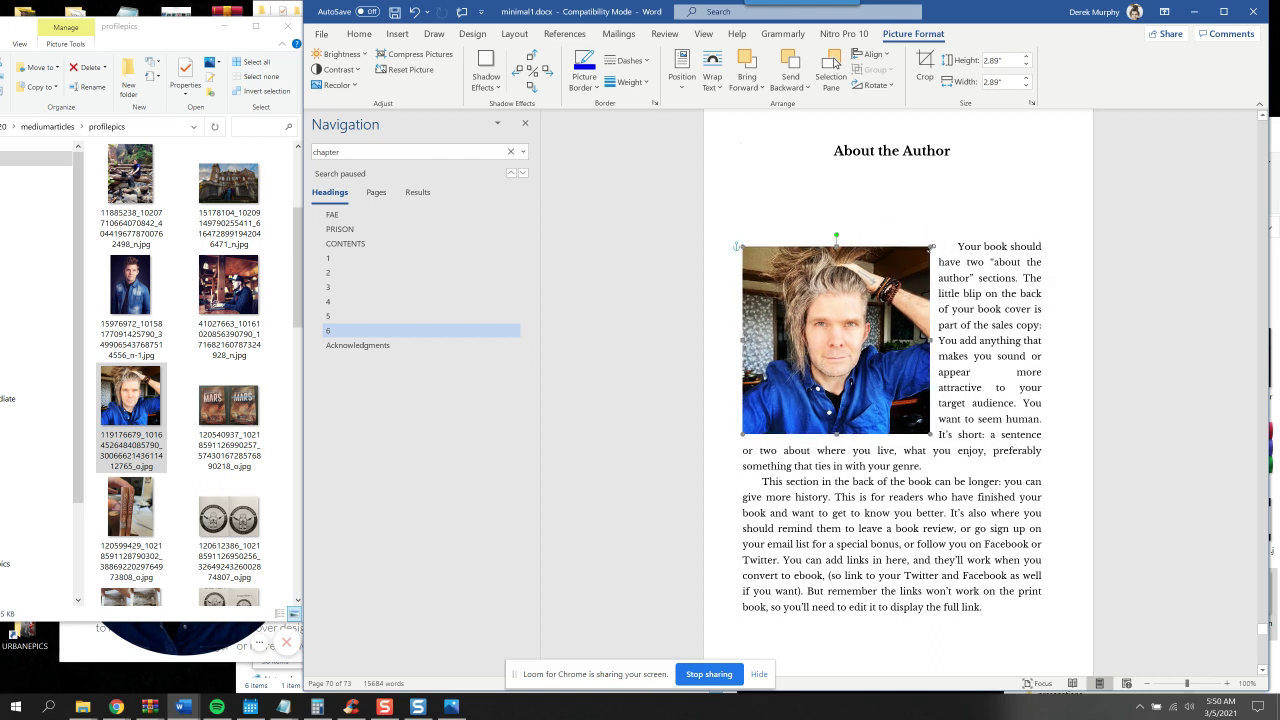
left_click(965, 293)
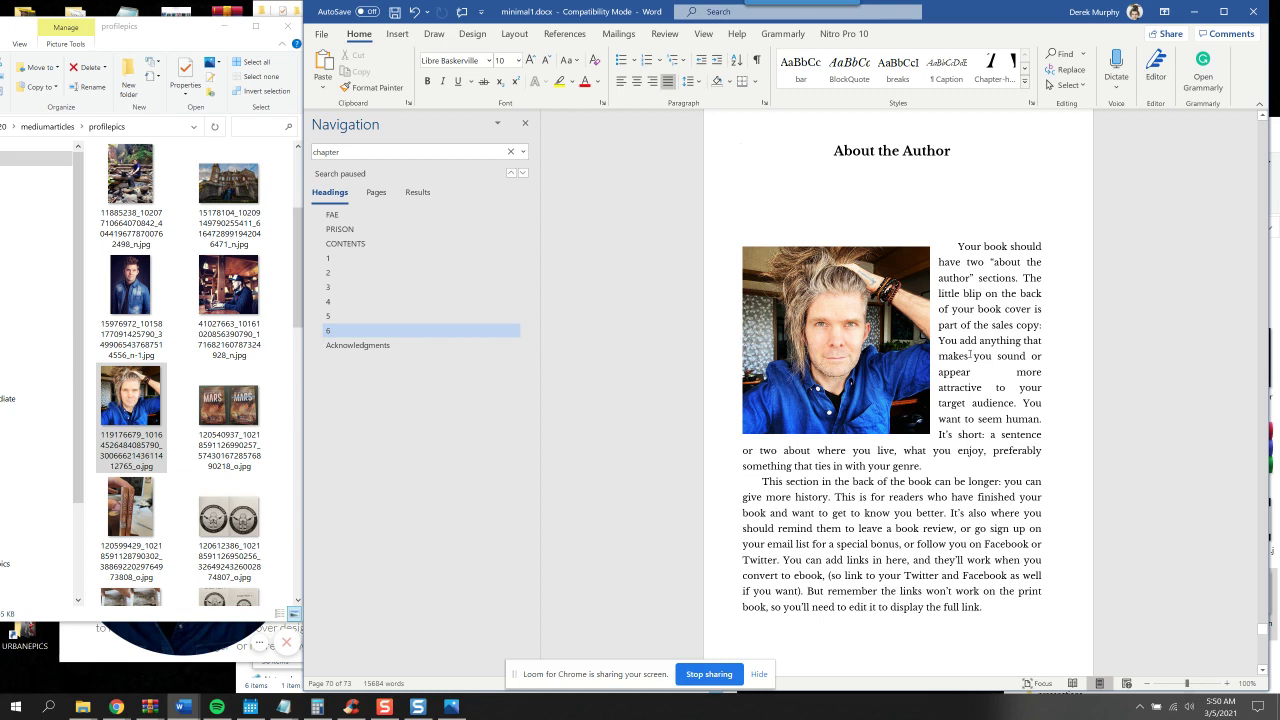
Apply the First Paragraph style to the opening paragraph that wraps around the author photo
left_click_drag(979, 372, 1010, 371)
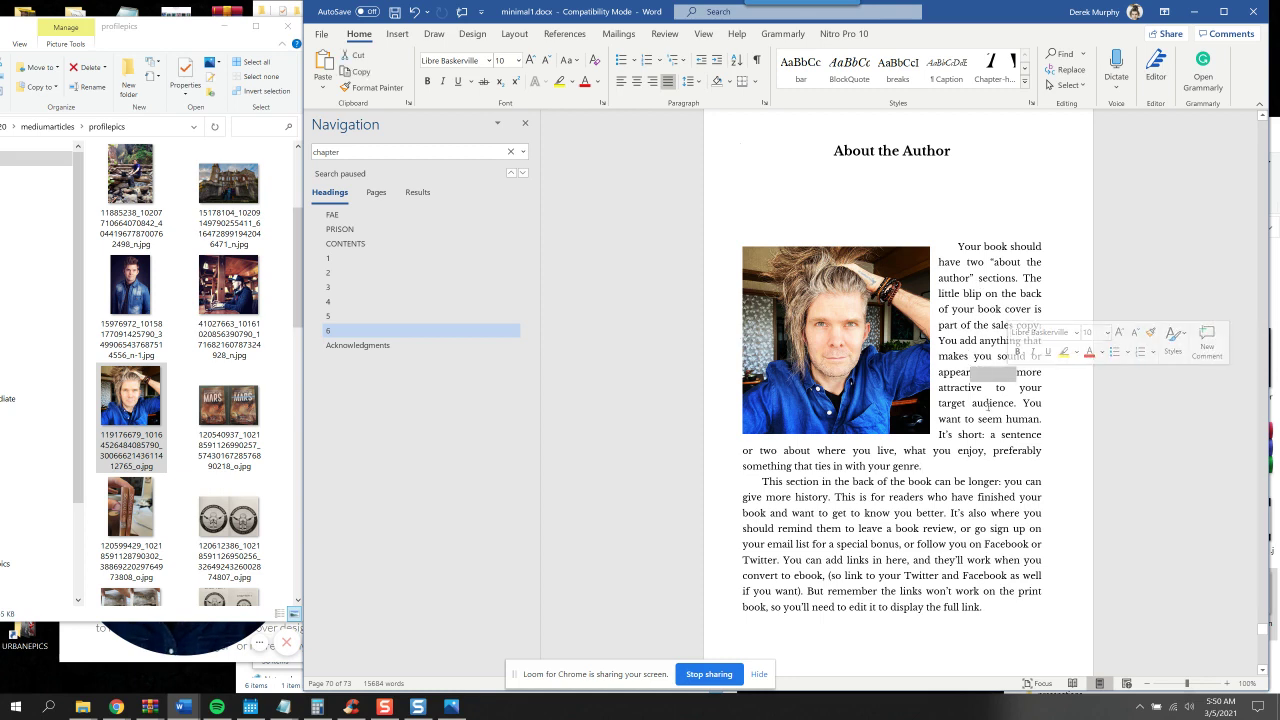
mouse_move(990, 466)
left_mouse_down()
mouse_move(957, 250)
mouse_move(988, 325)
mouse_move(1000, 466)
left_mouse_up()
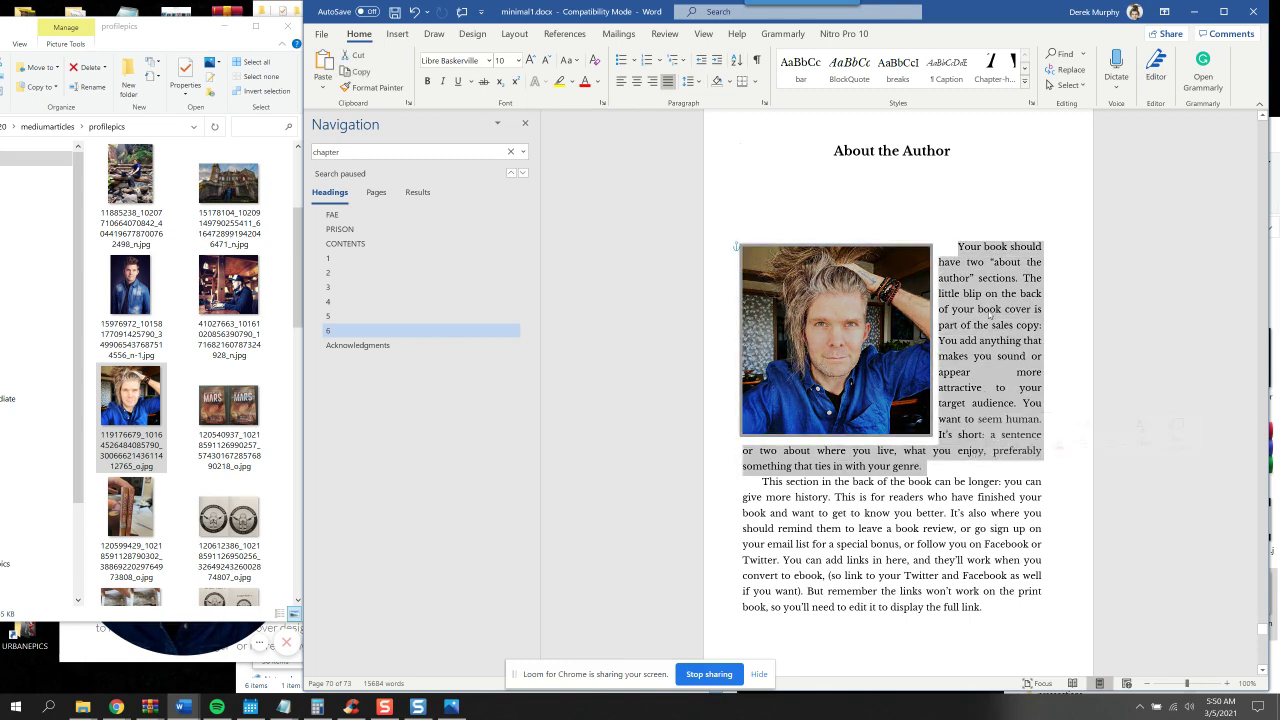
left_click(1024, 85)
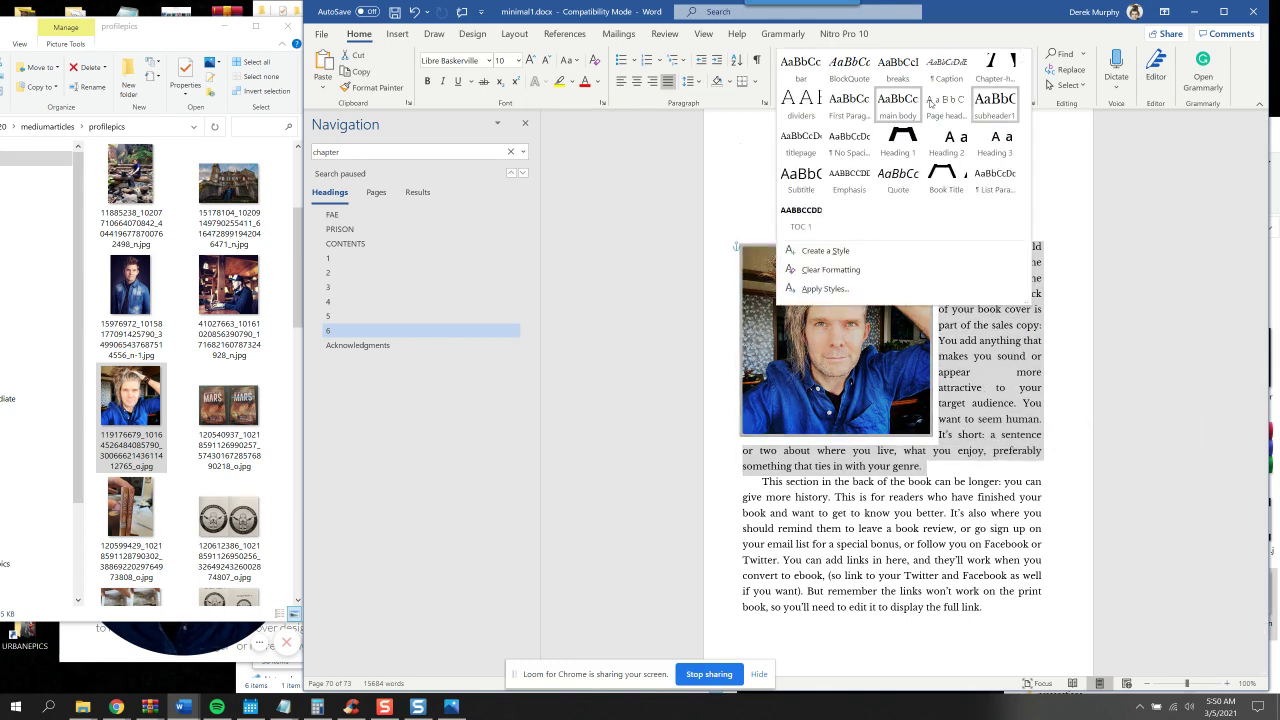
left_click(847, 104)
left_click(1002, 386)
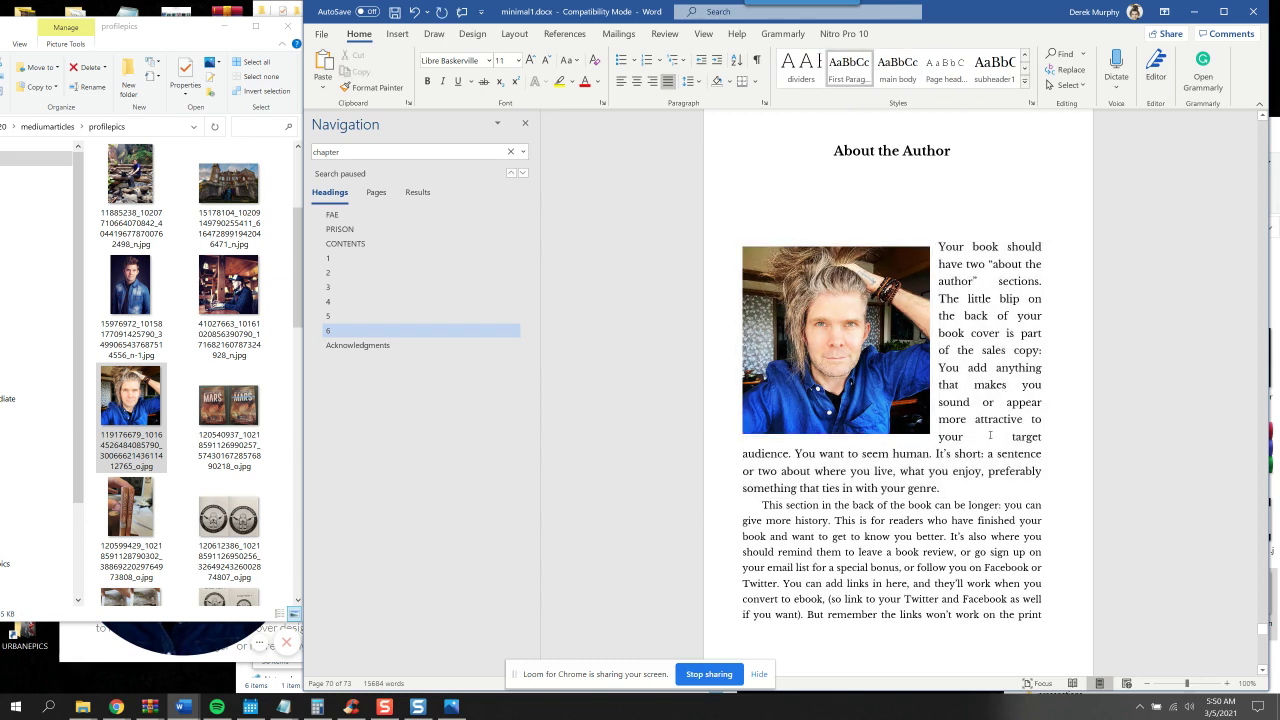
Select the author photo and slightly narrow the document window
left_click(914, 373)
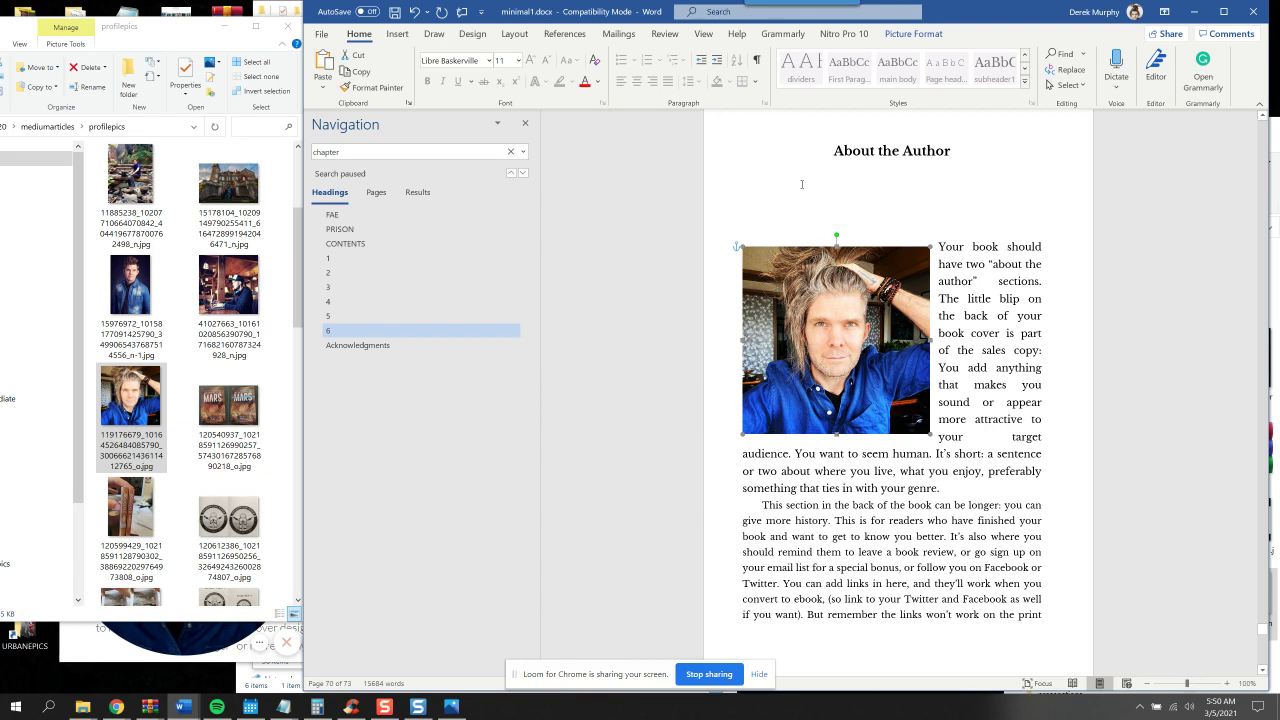
double_click(837, 349)
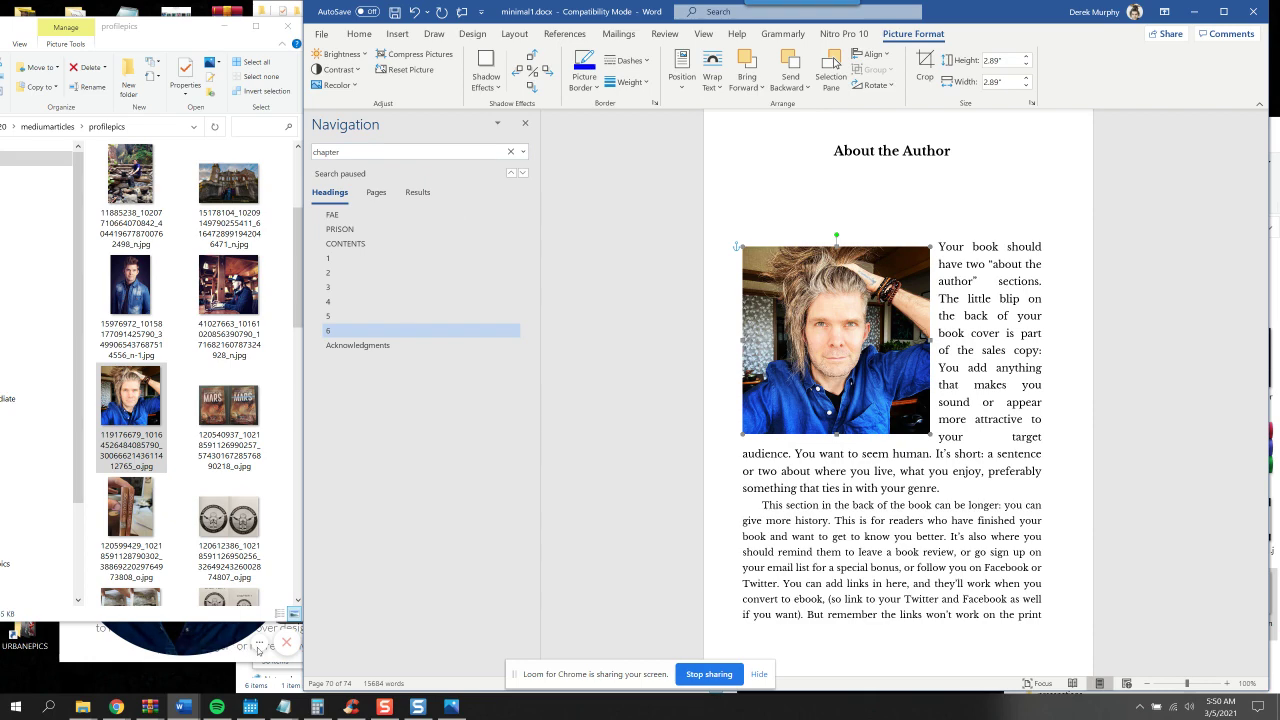
left_click_drag(304, 648, 350, 648)
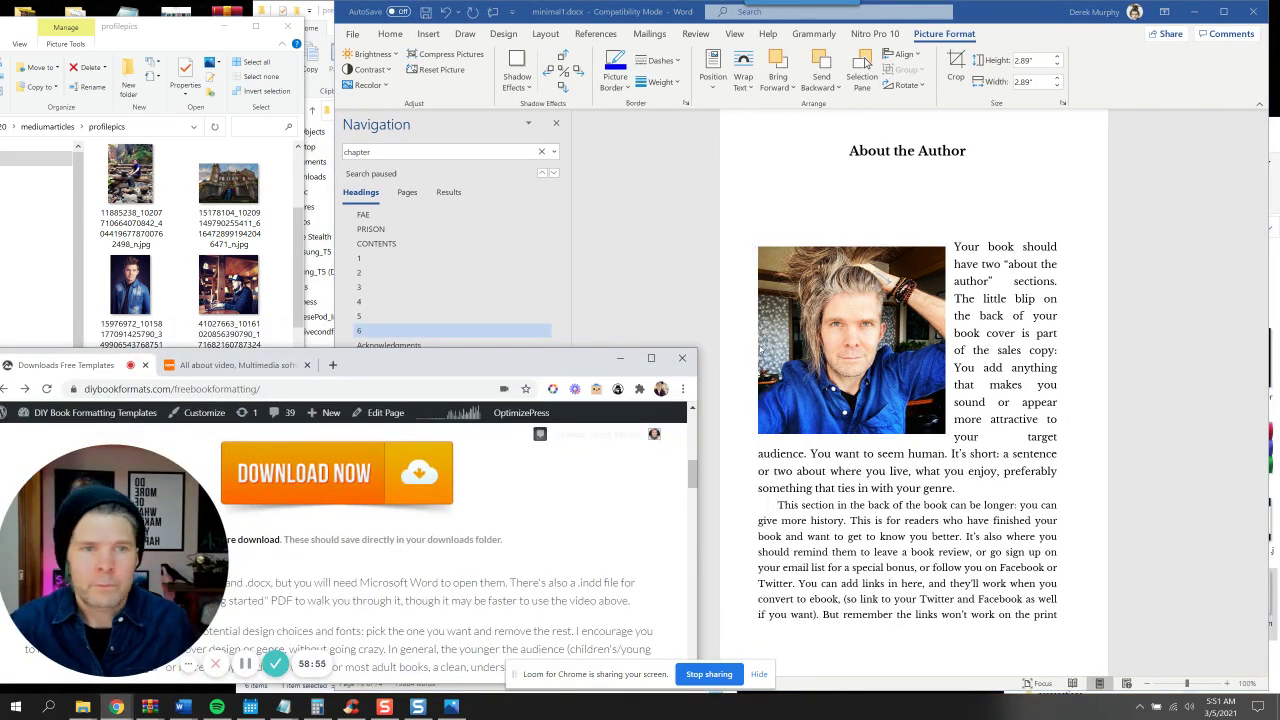
Set the author photo's wrapping distance from text to 0.2" at the top, 0.25" on the right and 0.2" on the left
left_click(816, 350)
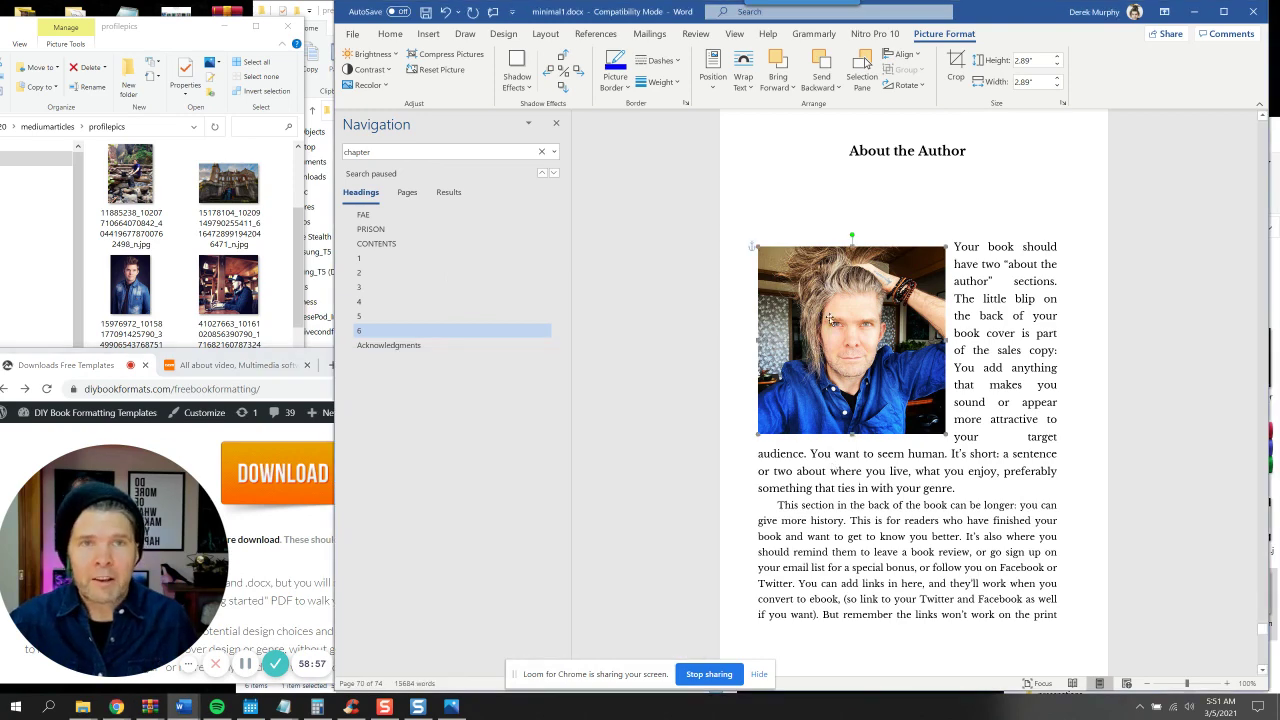
left_click(752, 87)
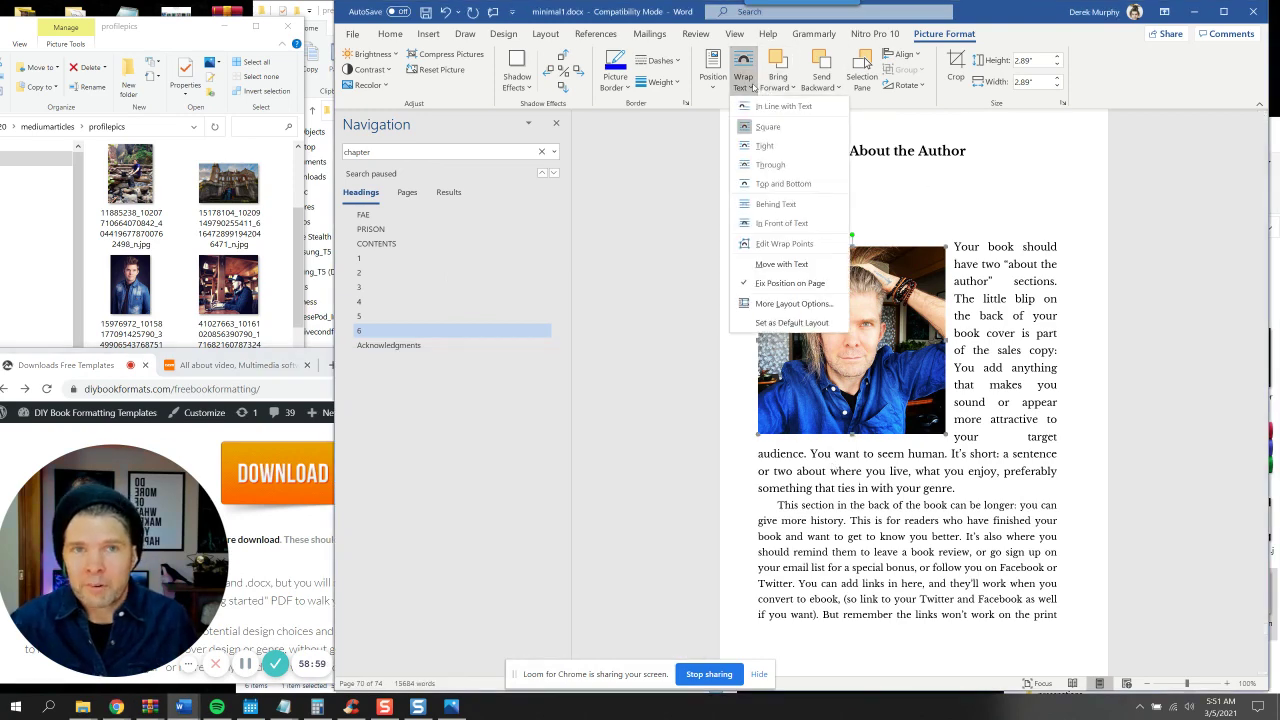
left_click(771, 304)
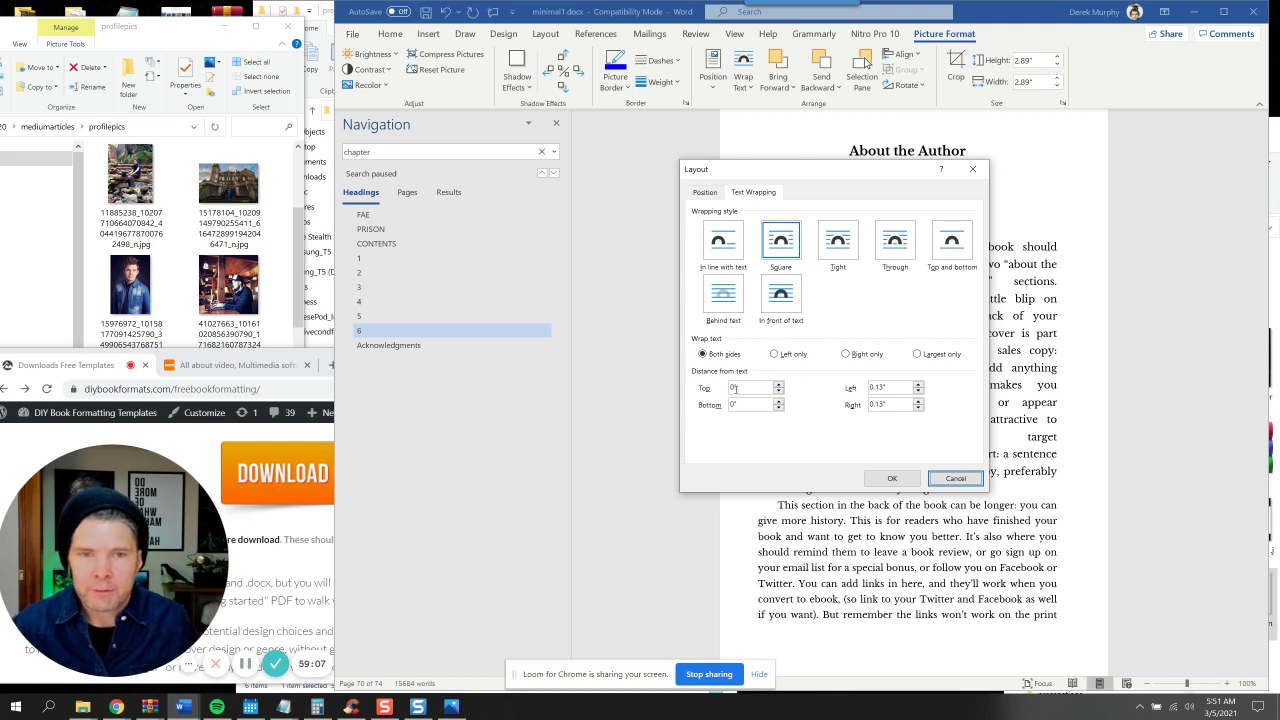
left_click(733, 387)
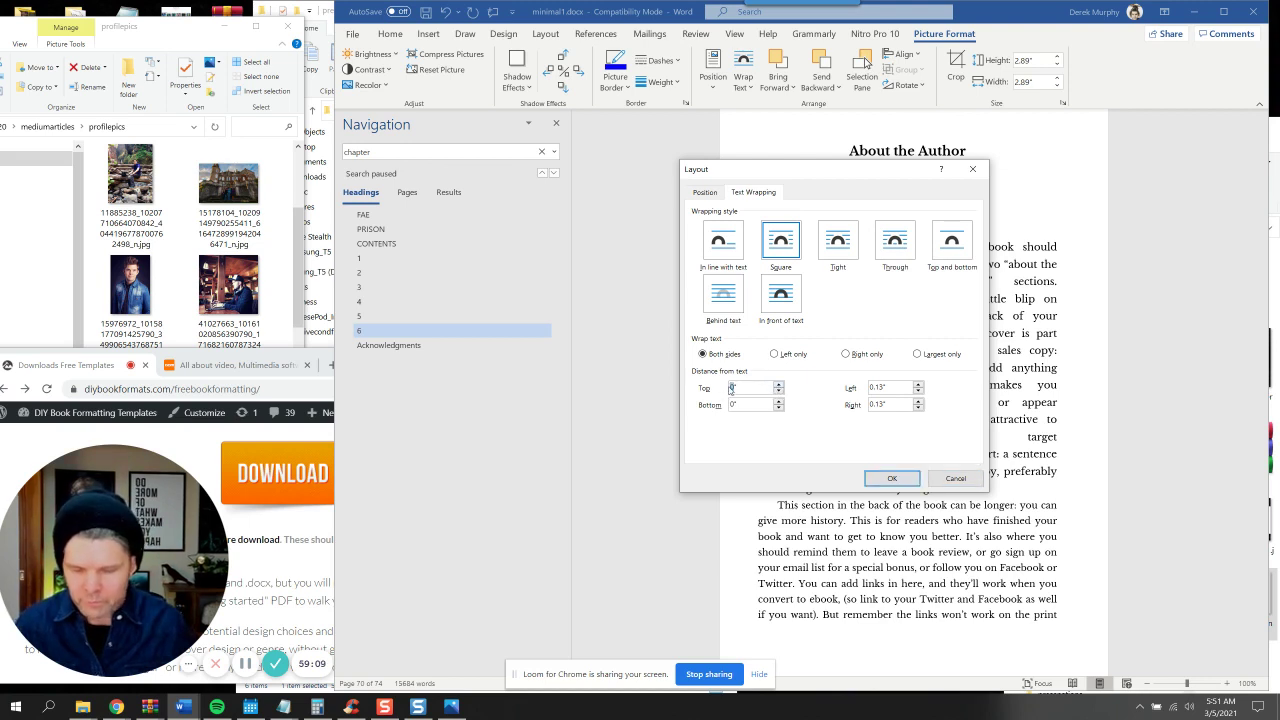
type(".2")
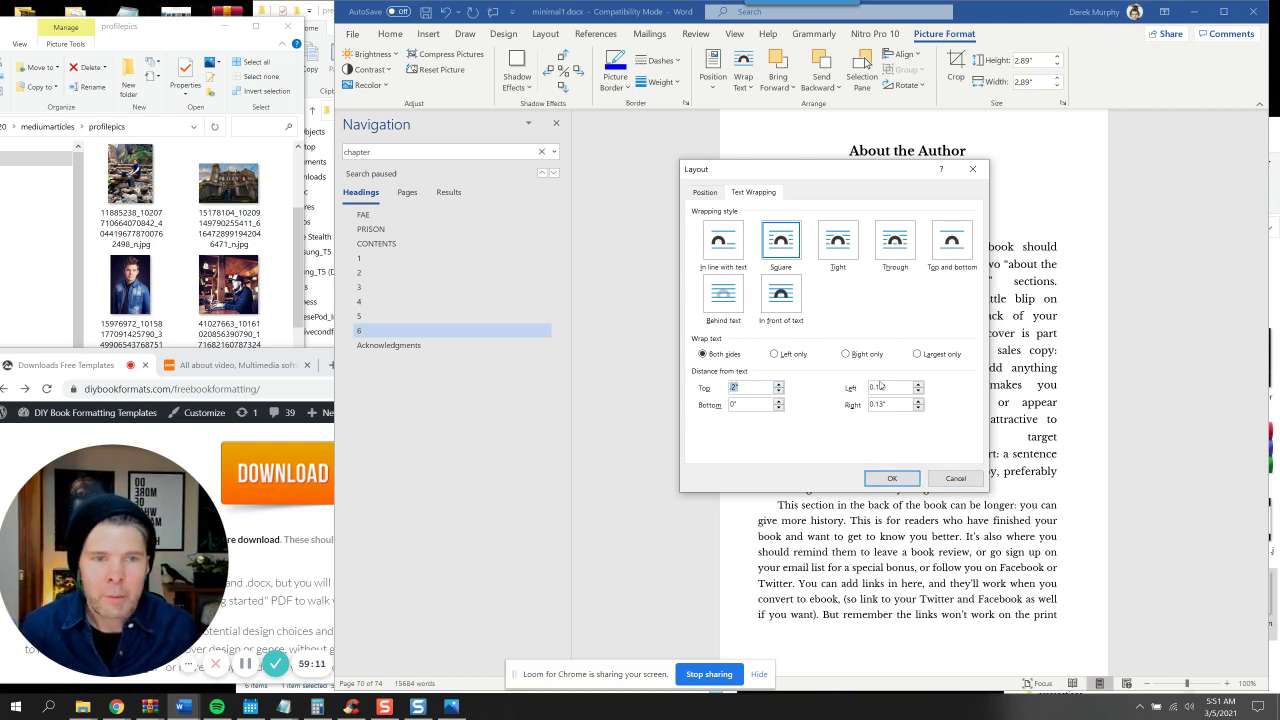
double_click(890, 406)
type(".2")
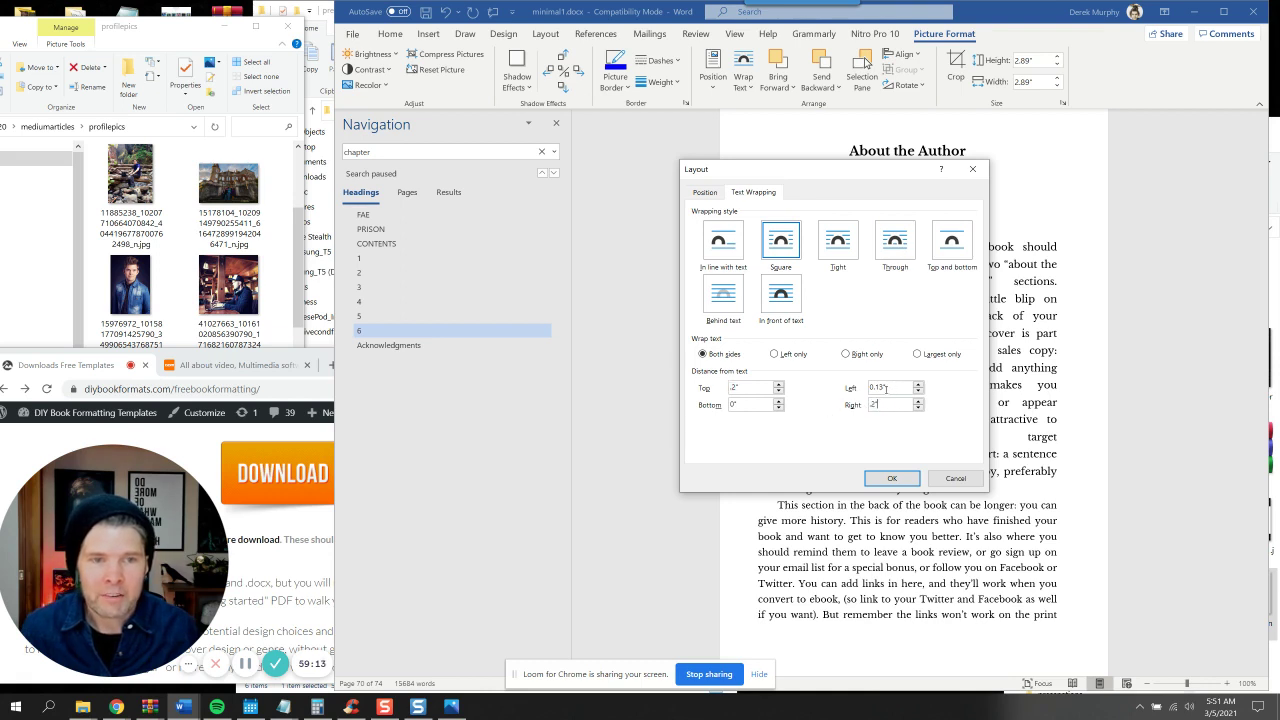
key("shift+Tab")
type(".2")
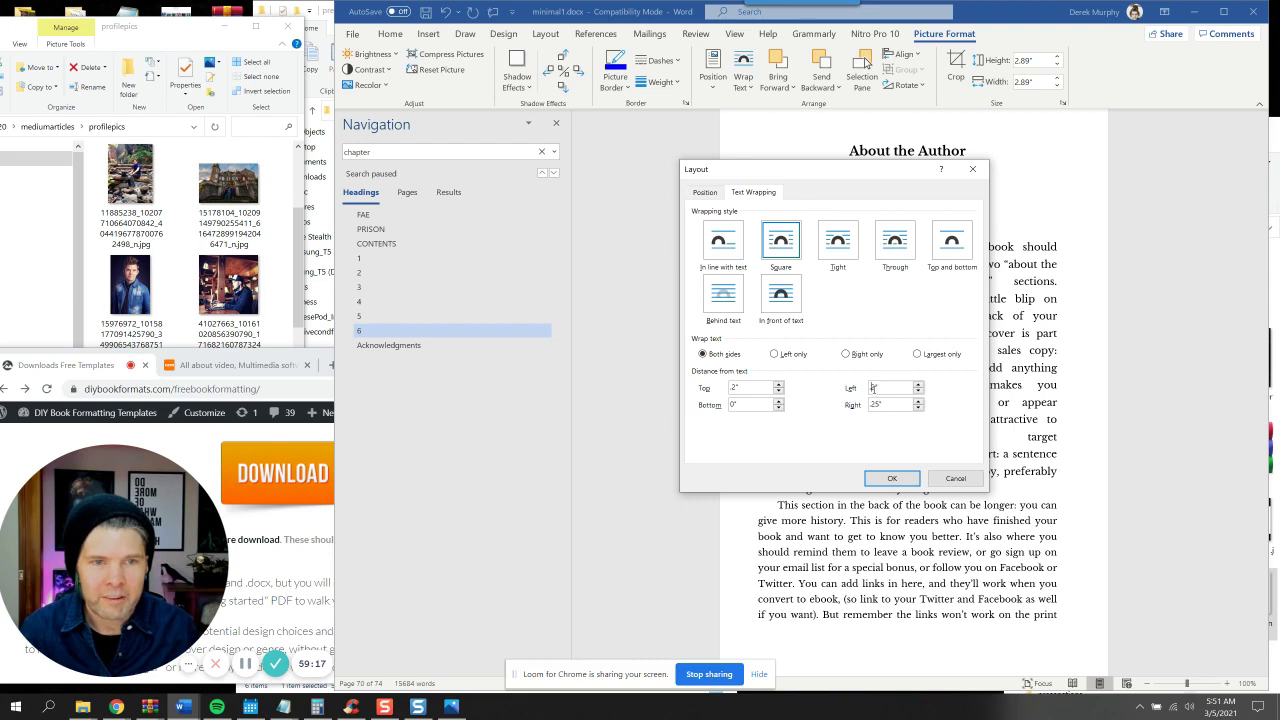
left_click(892, 478)
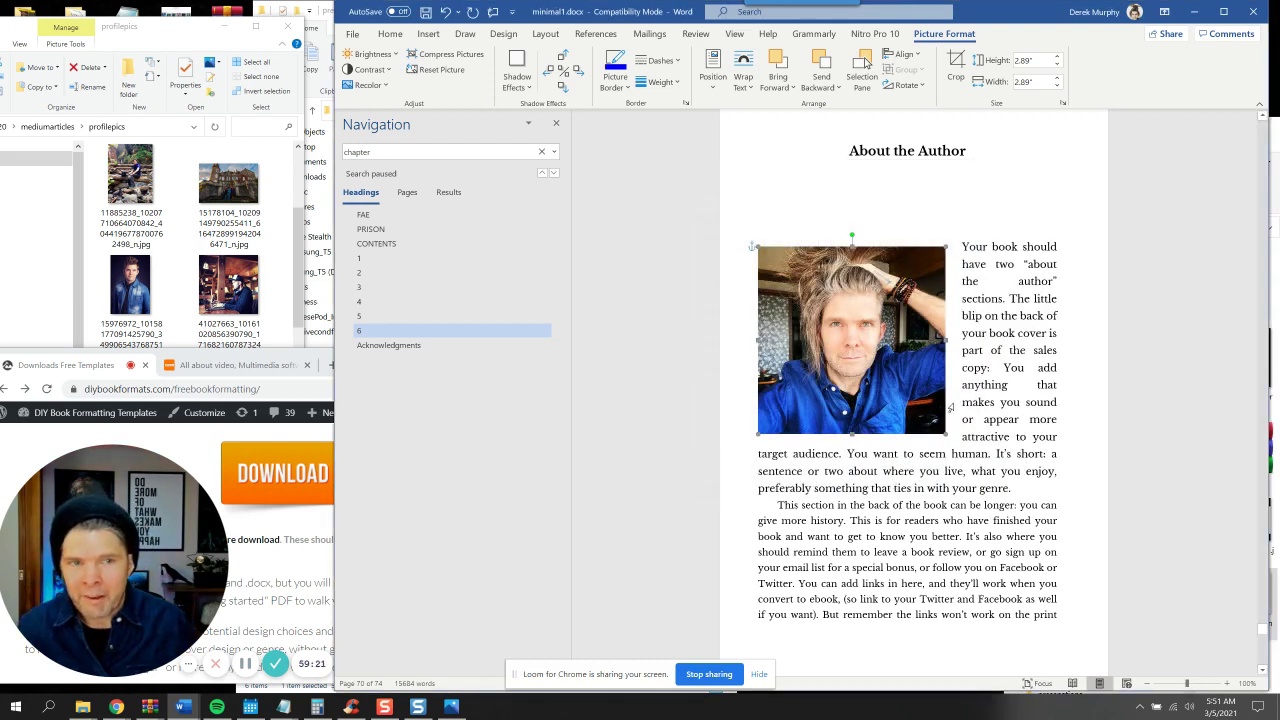
Shrink the author photo proportionally to slightly more than half of the text column's width
left_click(966, 488)
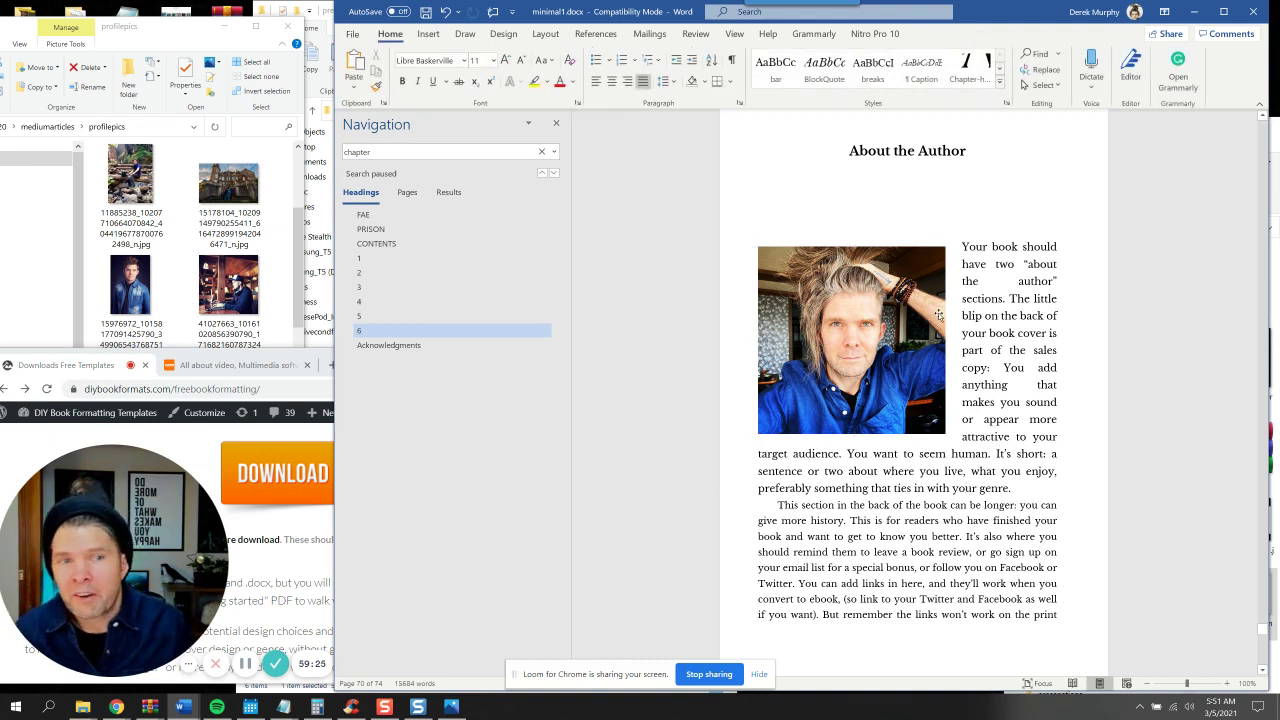
left_click(918, 426)
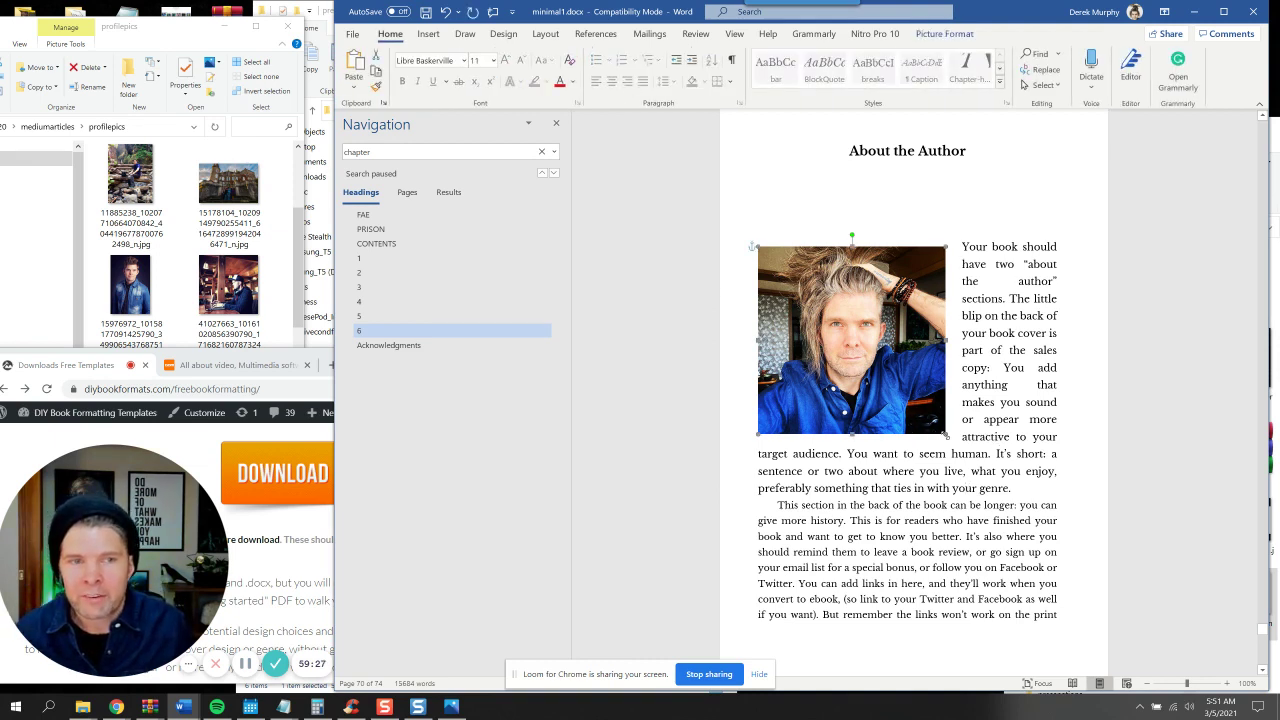
left_click_drag(942, 434, 917, 418)
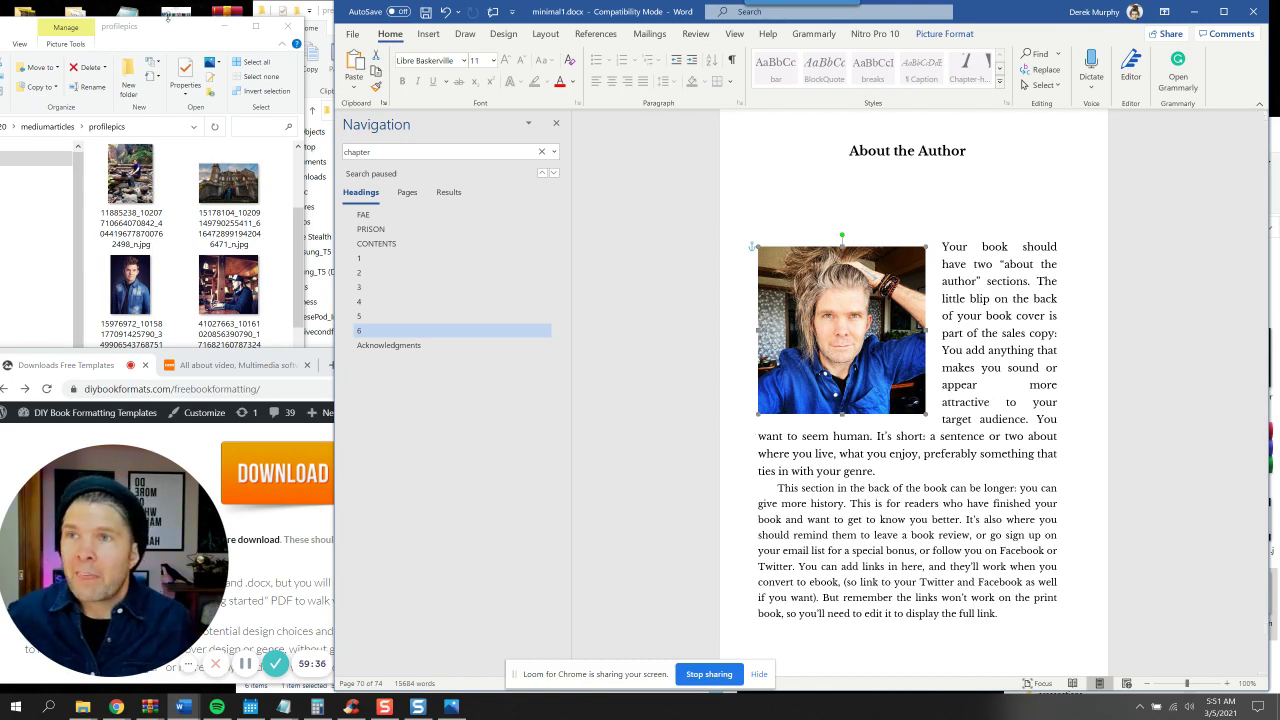
Examine the About the Author page's layout and how its text flows around the resized photo
left_click_drag(166, 30, 196, 19)
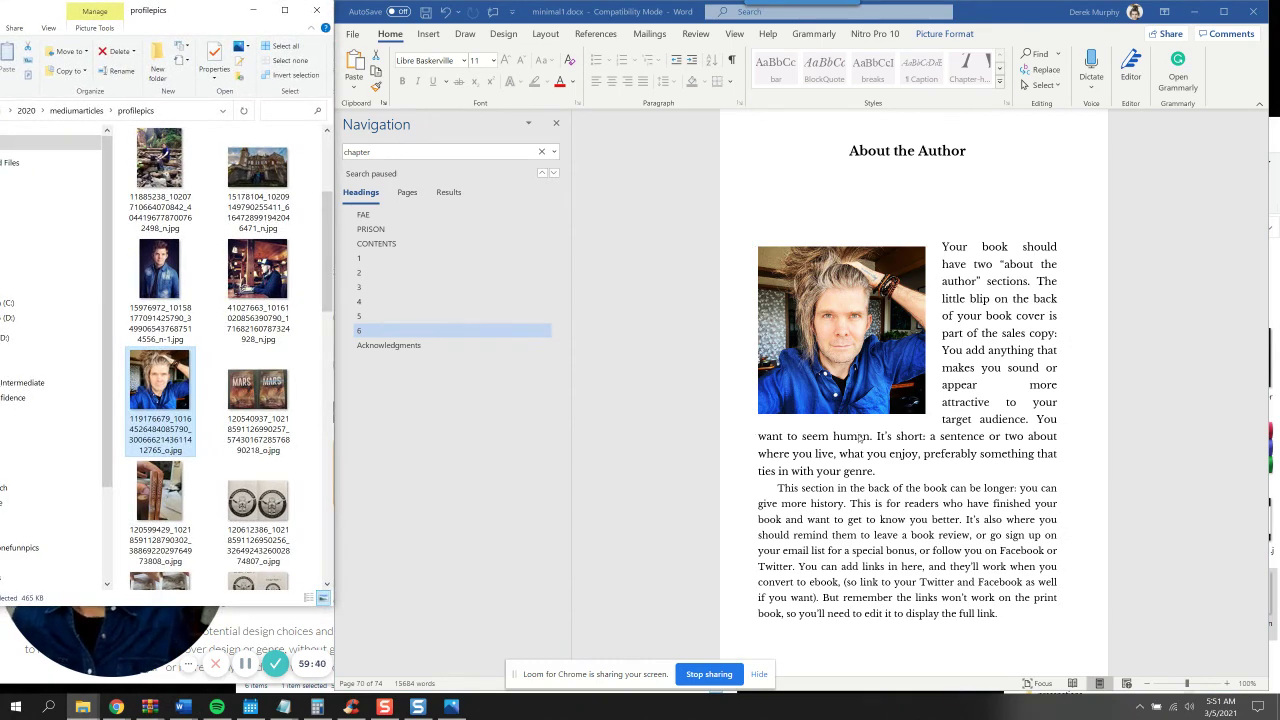
scroll(866, 450, "down", 1)
left_click(914, 431)
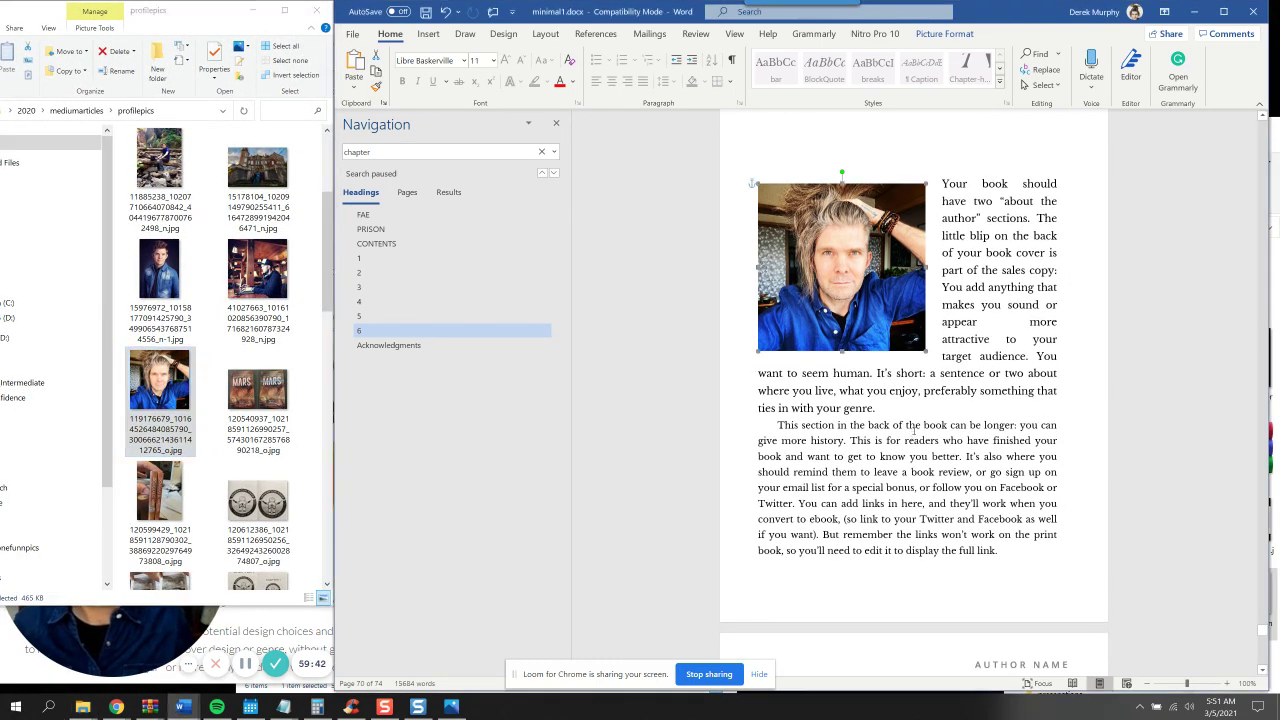
left_click(1015, 272)
scroll(1015, 272, "up", 4)
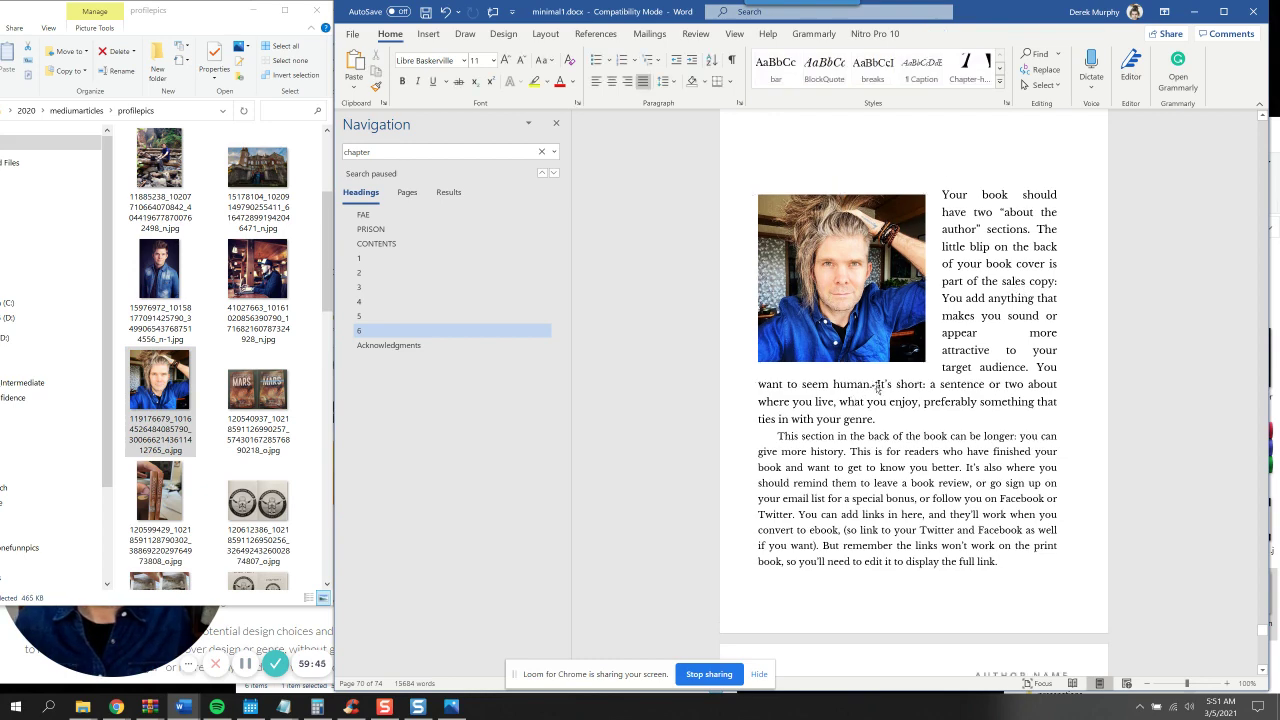
left_click(252, 646)
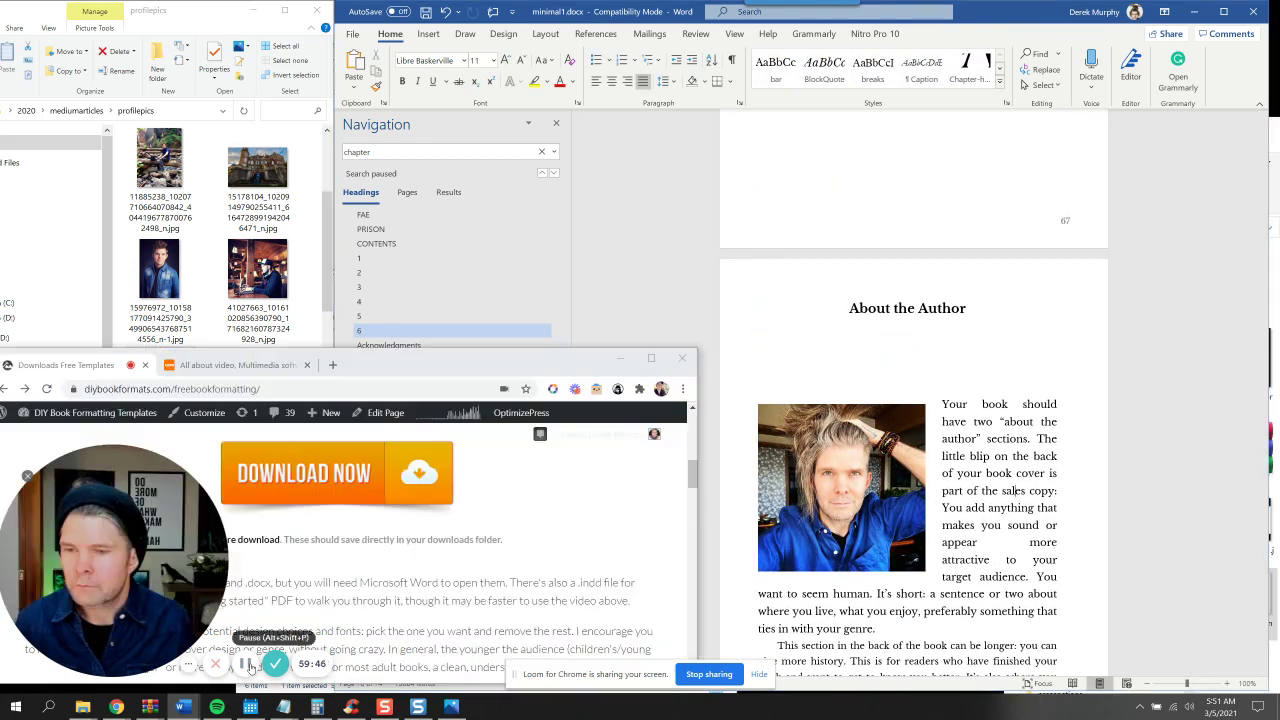
left_click(943, 467)
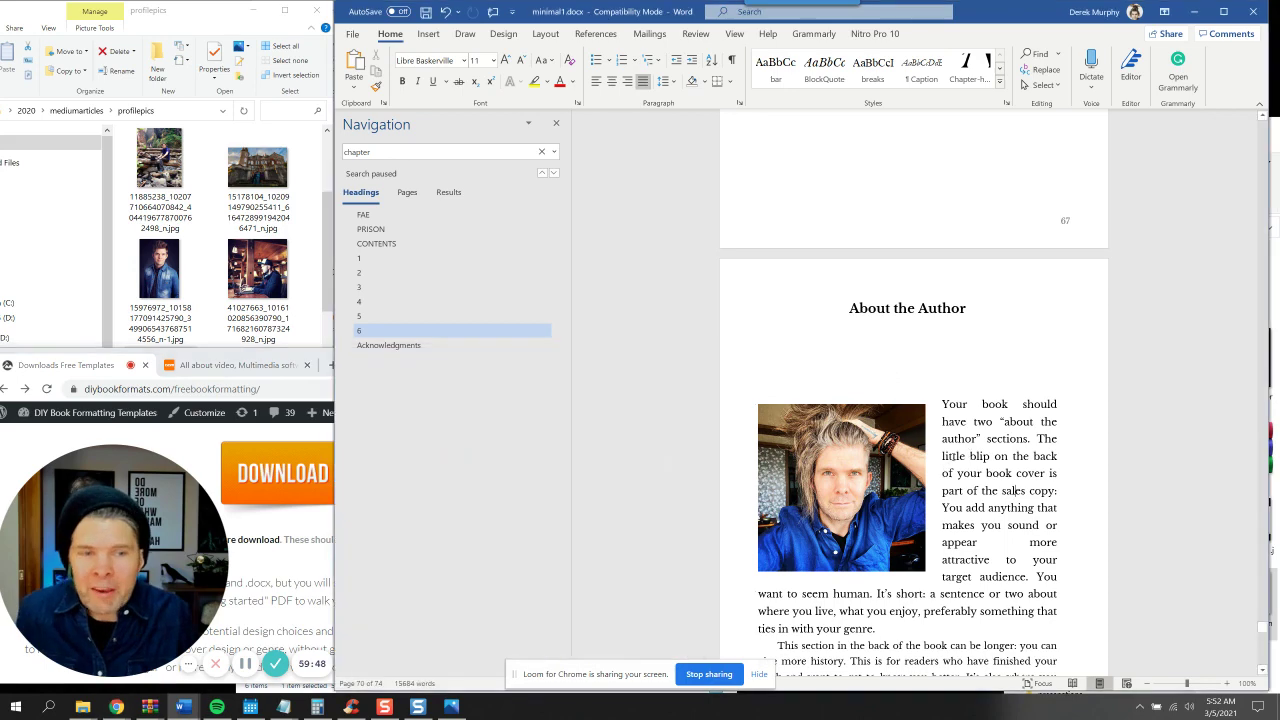
scroll(900, 442, "down", 1)
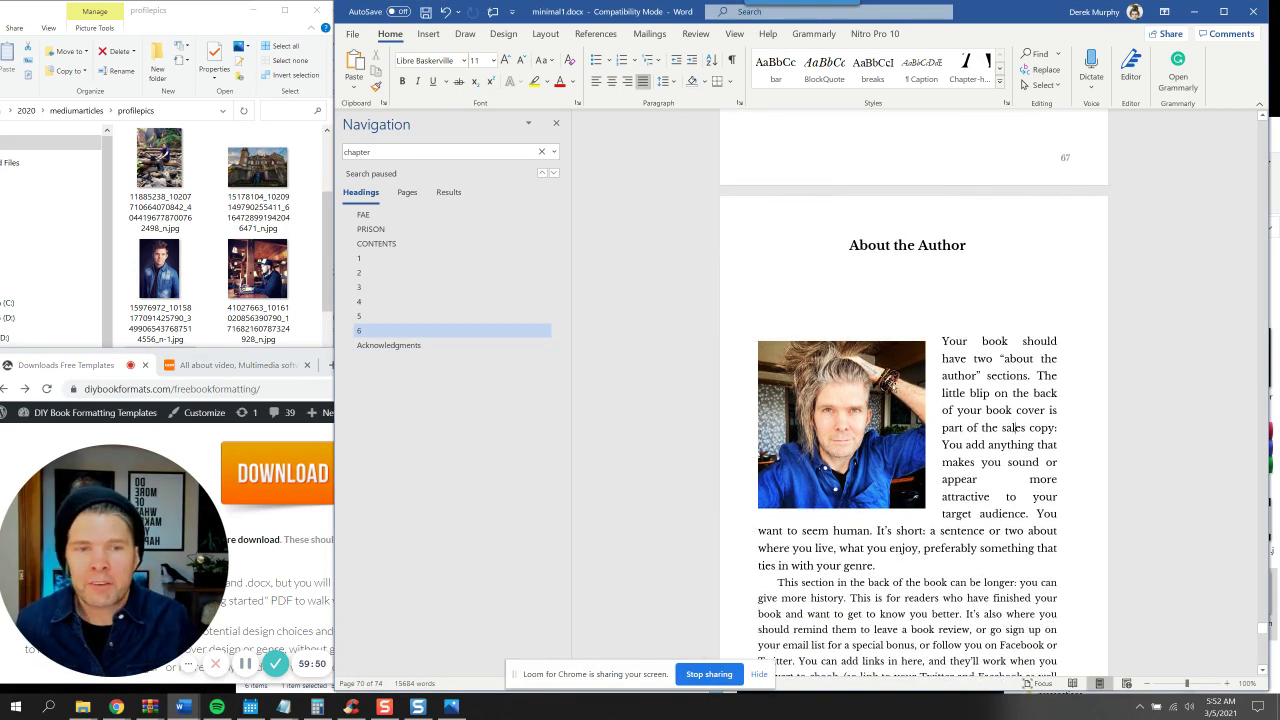
scroll(880, 398, "down", 1)
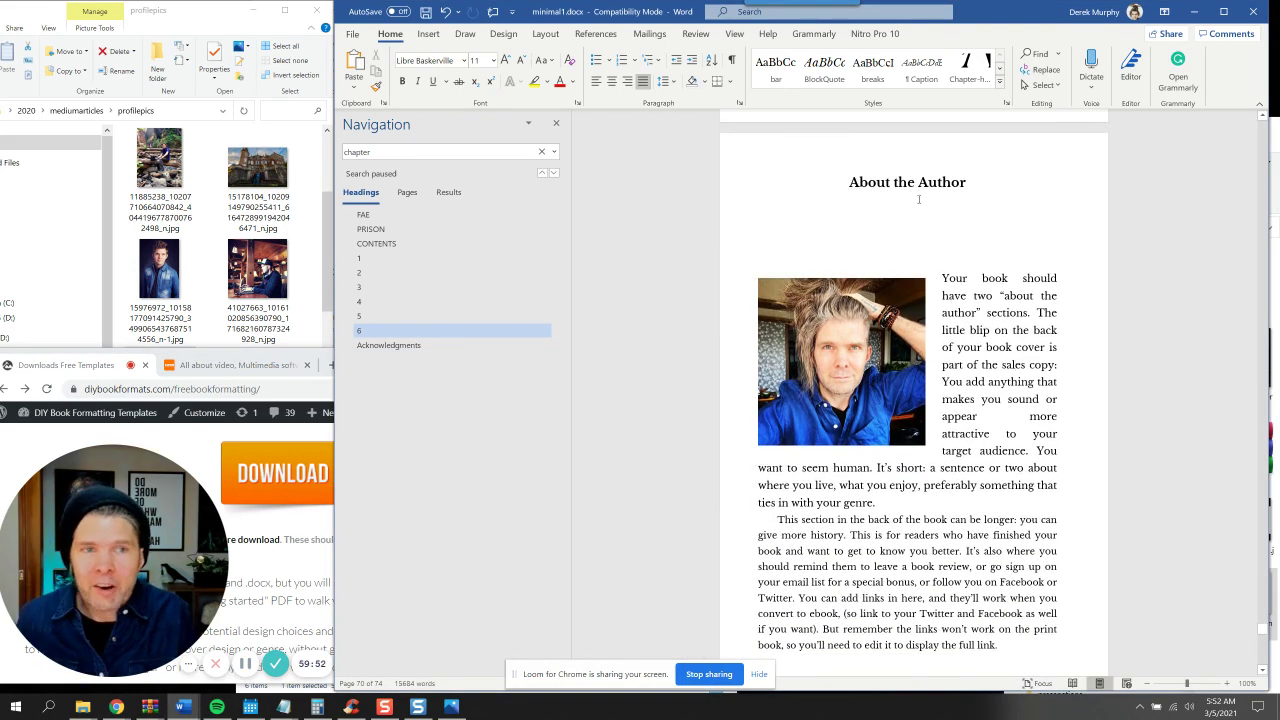
Delete one empty line under the "About the Author" heading and move the photo up level with the first paragraph's top line
left_click(918, 246)
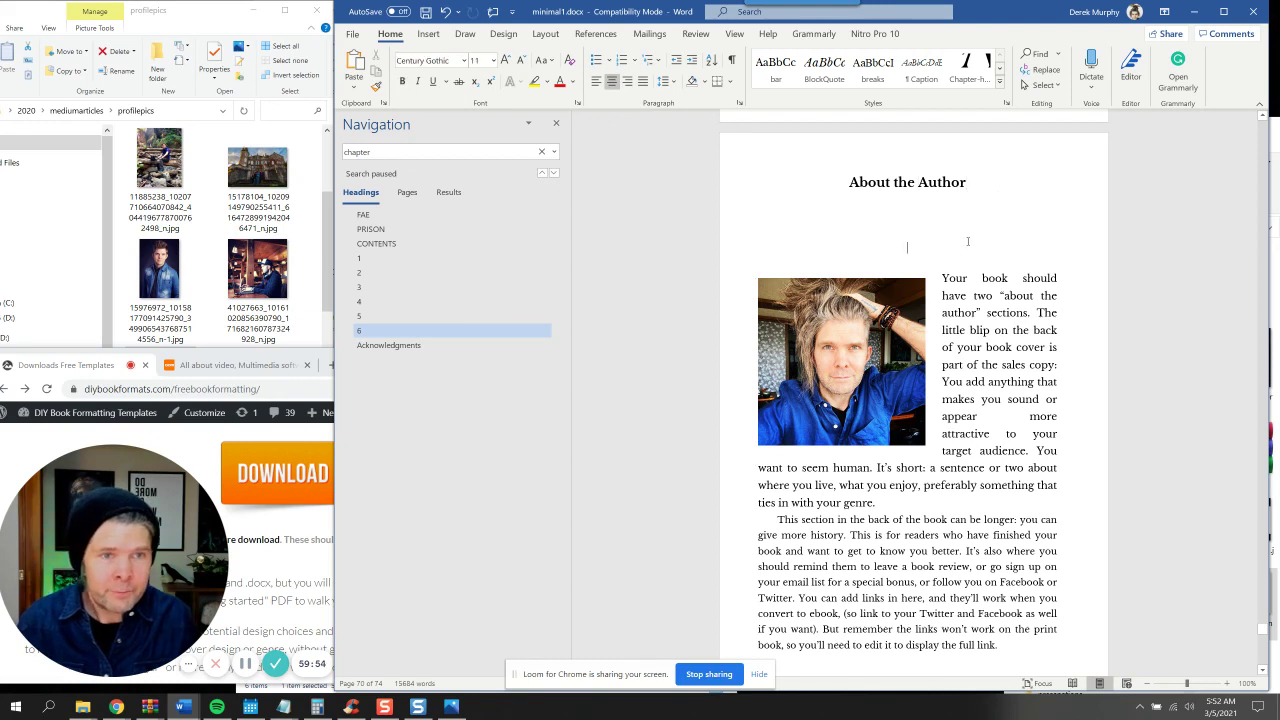
key("BackSpace")
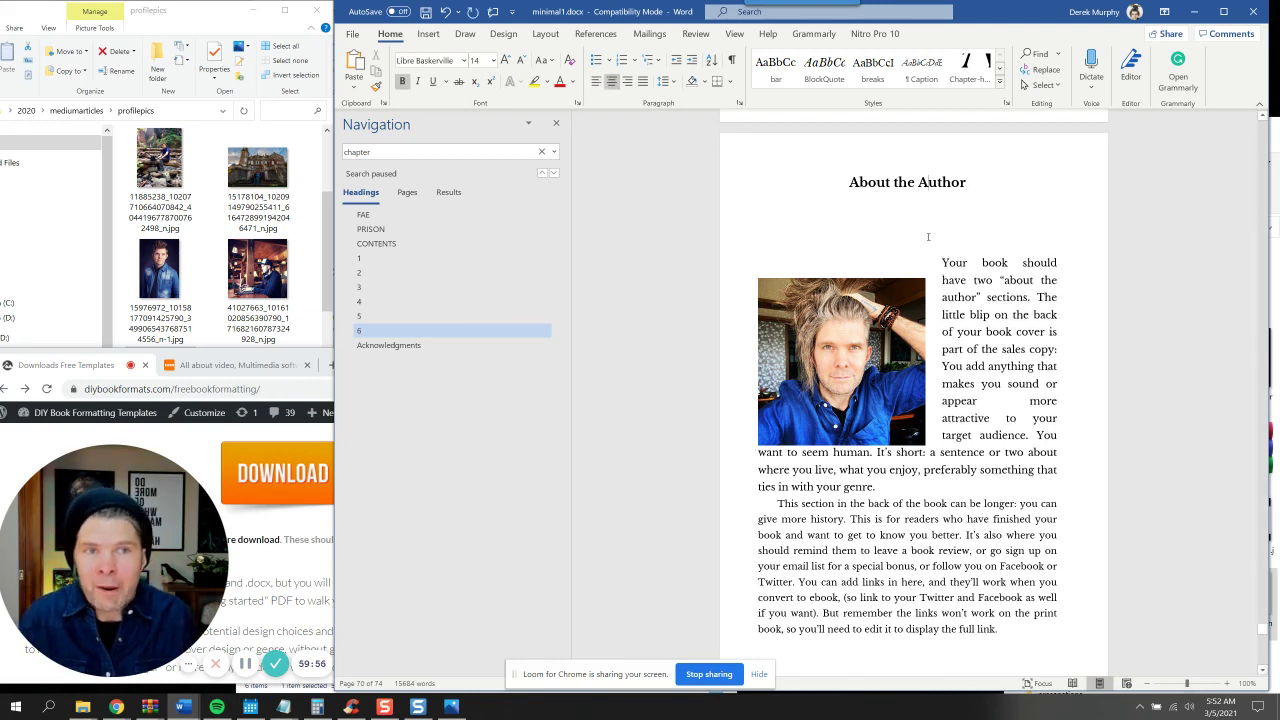
left_click(872, 318)
left_click_drag(873, 327, 873, 329)
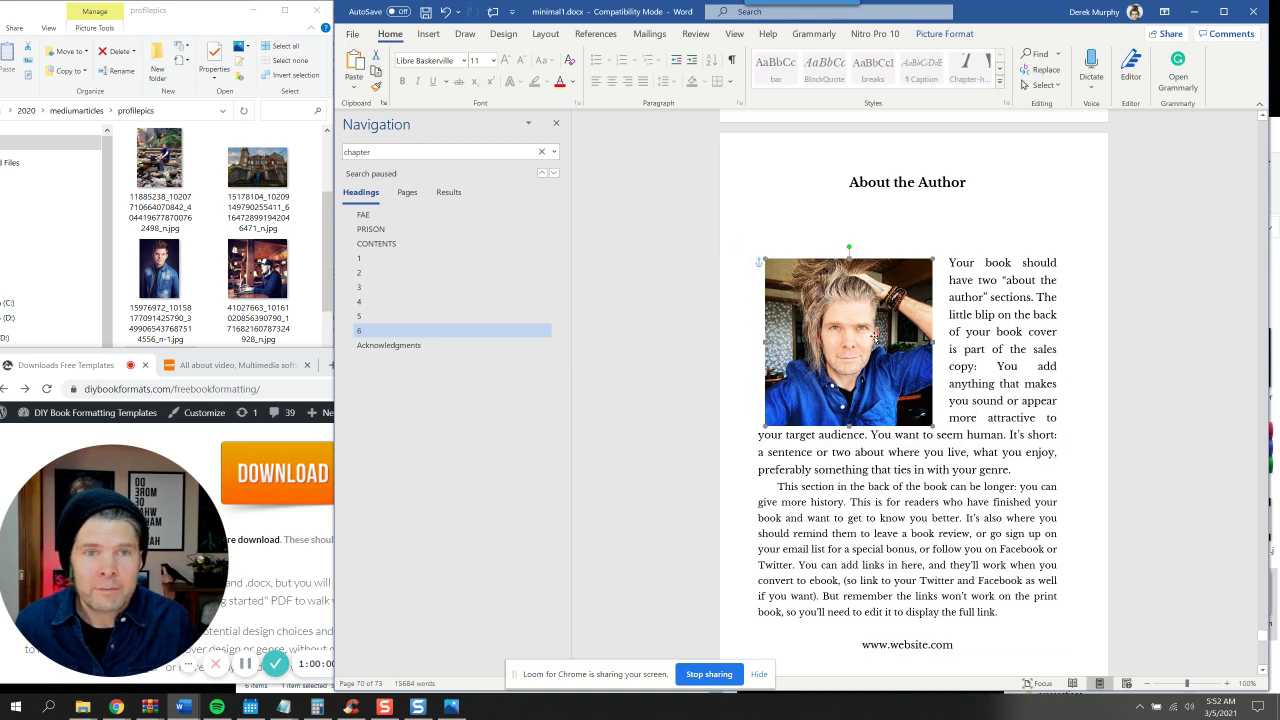
Insert a paragraph break after "your target audience." in the opening paragraph of the author text
left_click(873, 436)
key("Return")
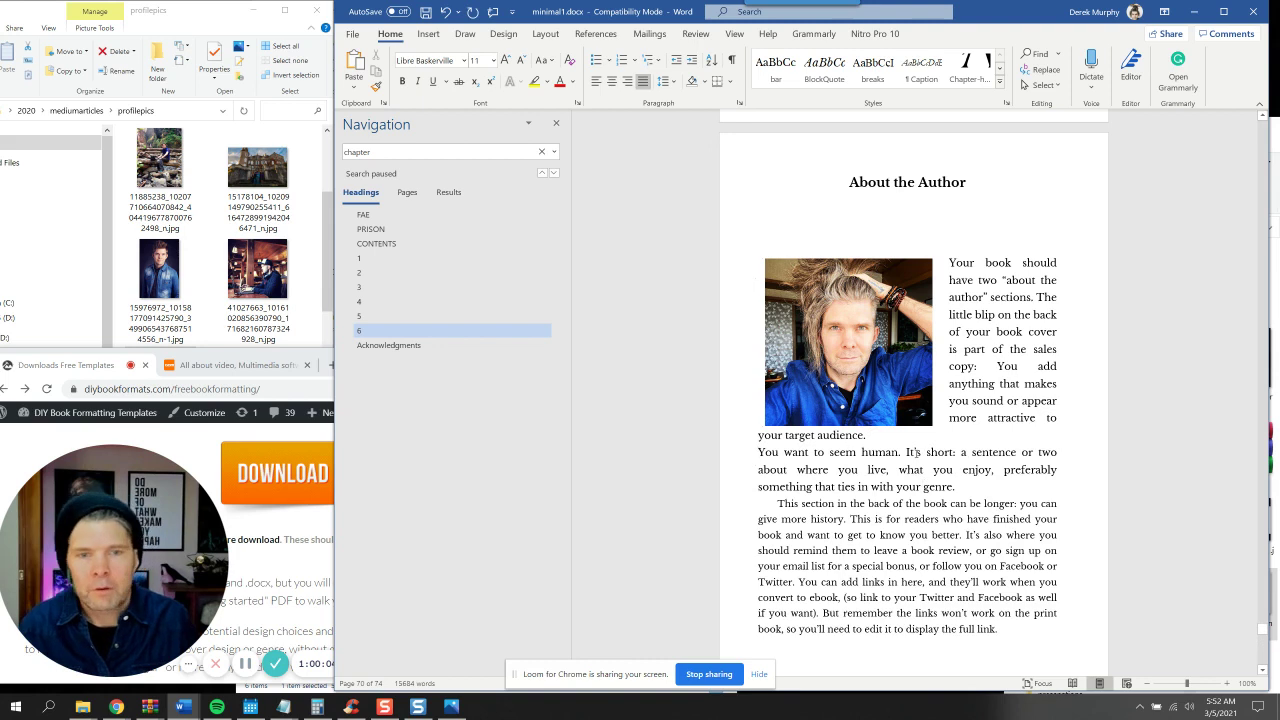
Add an empty line before "You want to seem human" and set the author photo's text wrapping to Top and Bottom
key("Return")
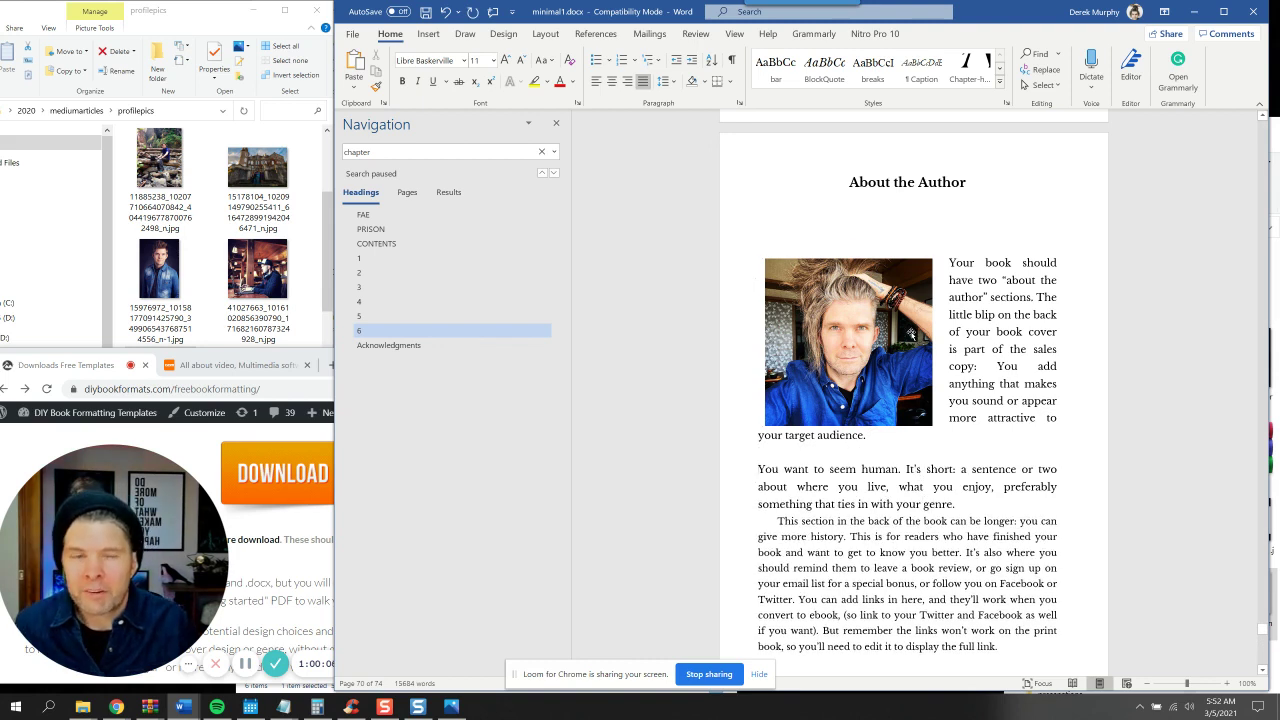
left_click(915, 328)
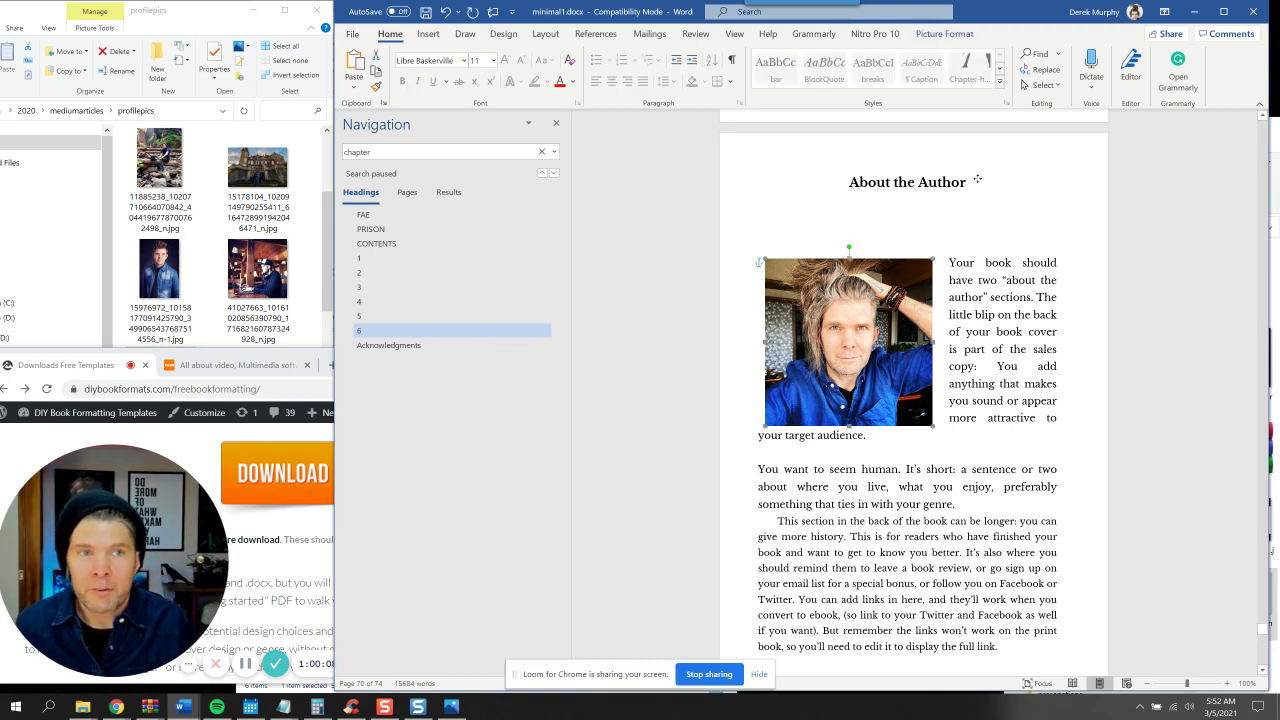
left_click_drag(953, 266, 898, 257)
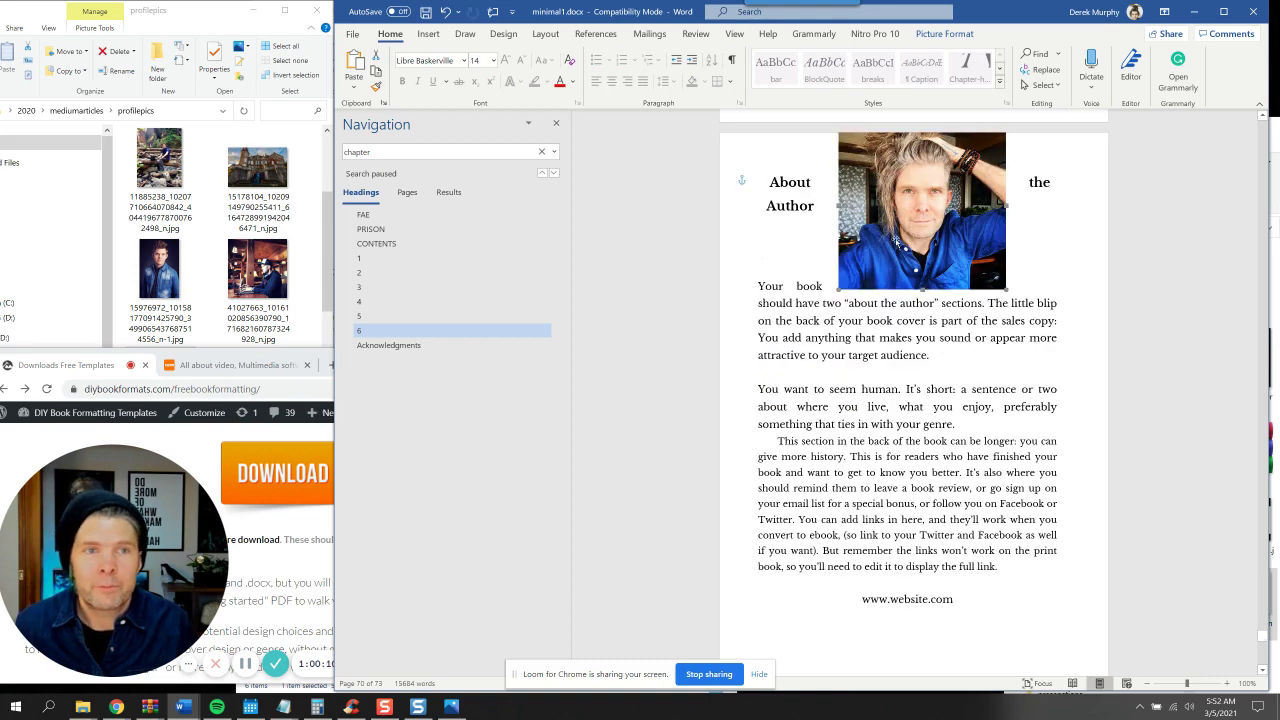
left_click(944, 34)
left_click(743, 80)
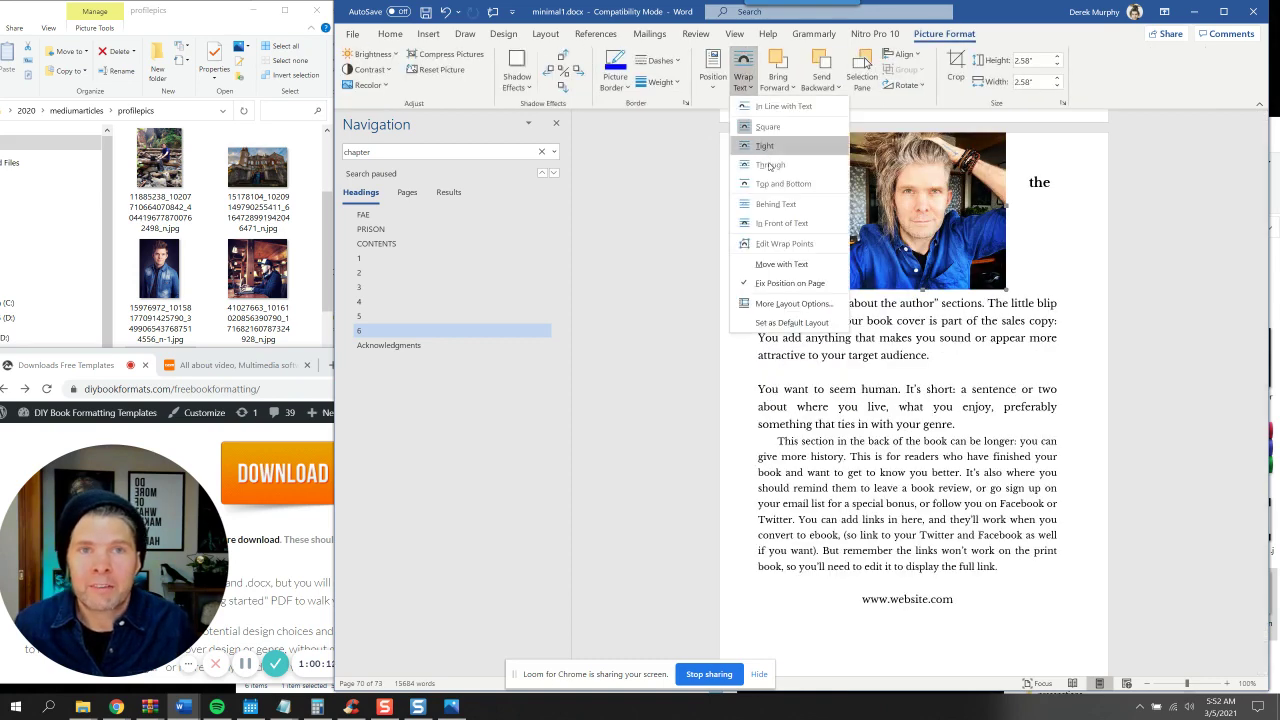
left_click(788, 184)
Move the author photo between the first and second paragraphs and roughly center it in the text column
left_click_drag(894, 253, 892, 349)
left_click(894, 296)
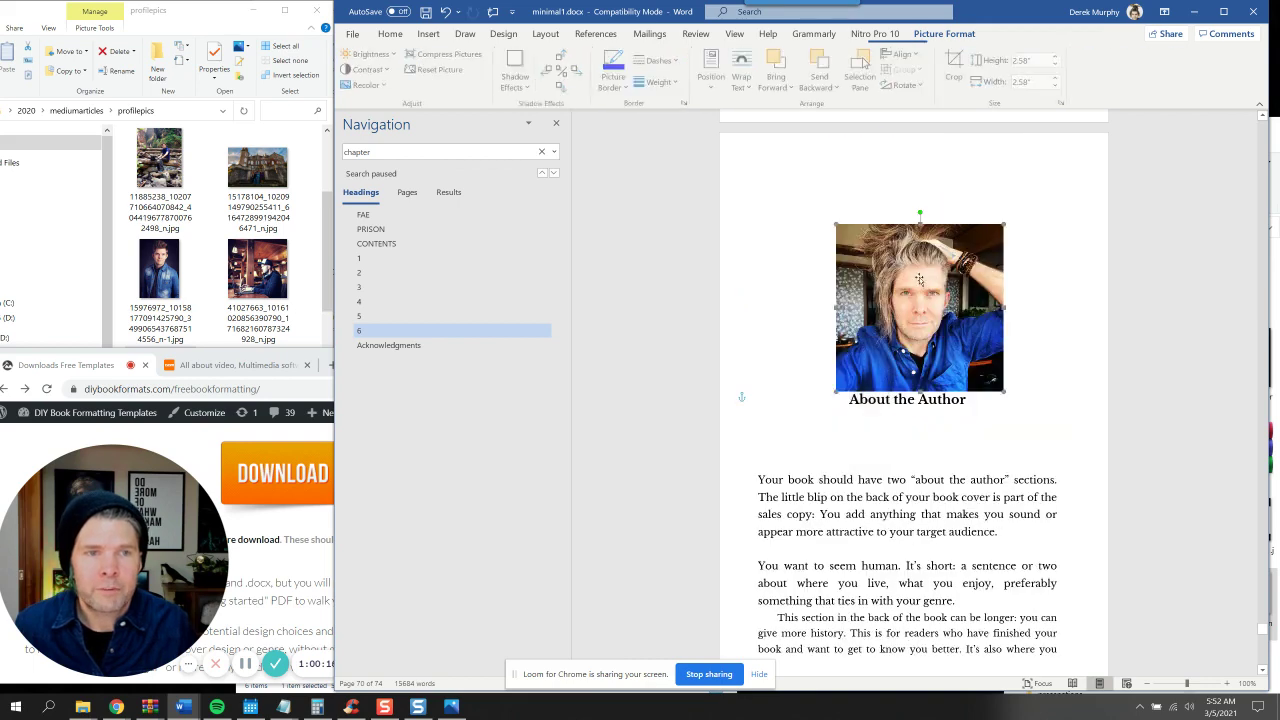
left_click_drag(755, 488, 934, 413)
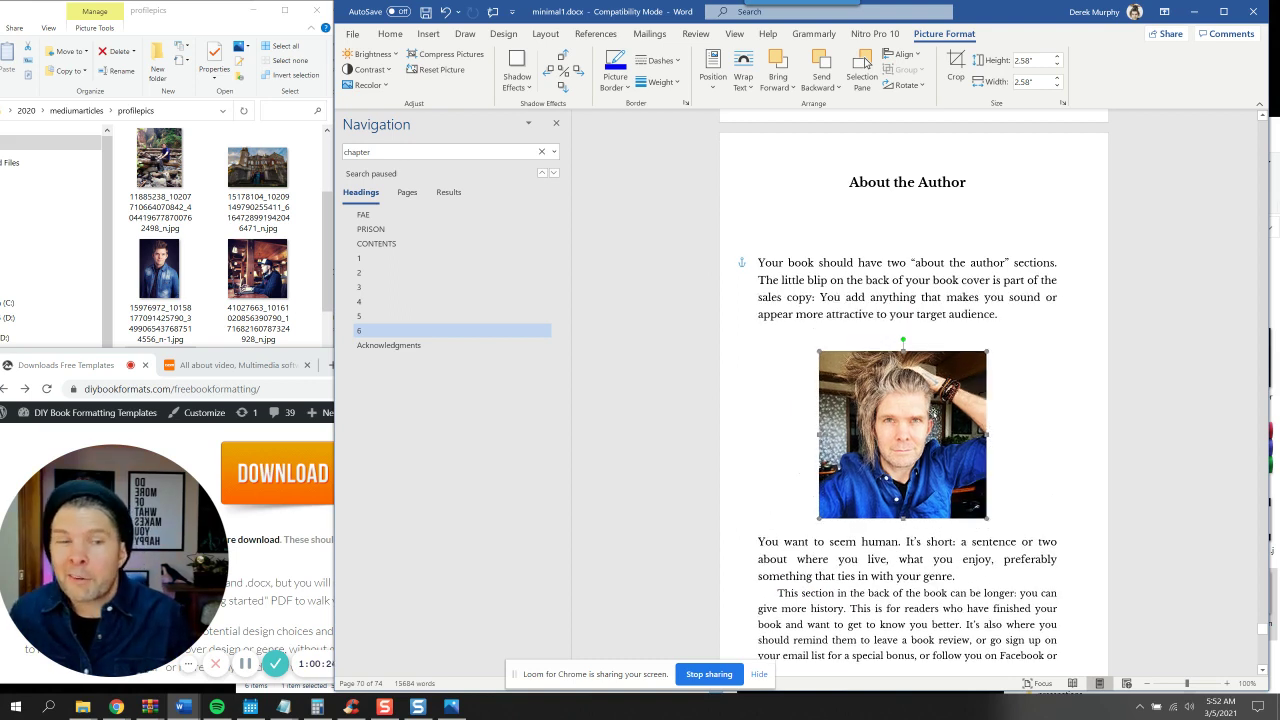
left_click_drag(944, 432, 944, 440)
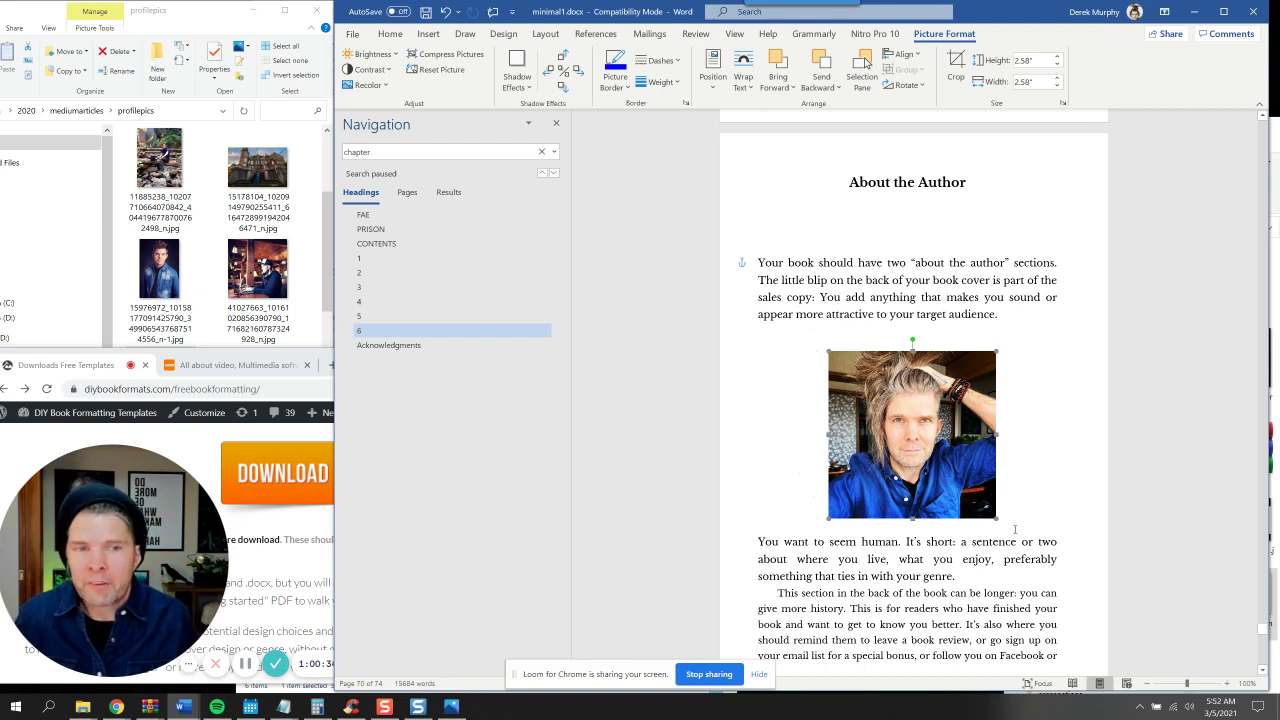
Set the author photo In Line with Text and start the first paragraph on a new line below it
scroll(805, 504, "down", 2)
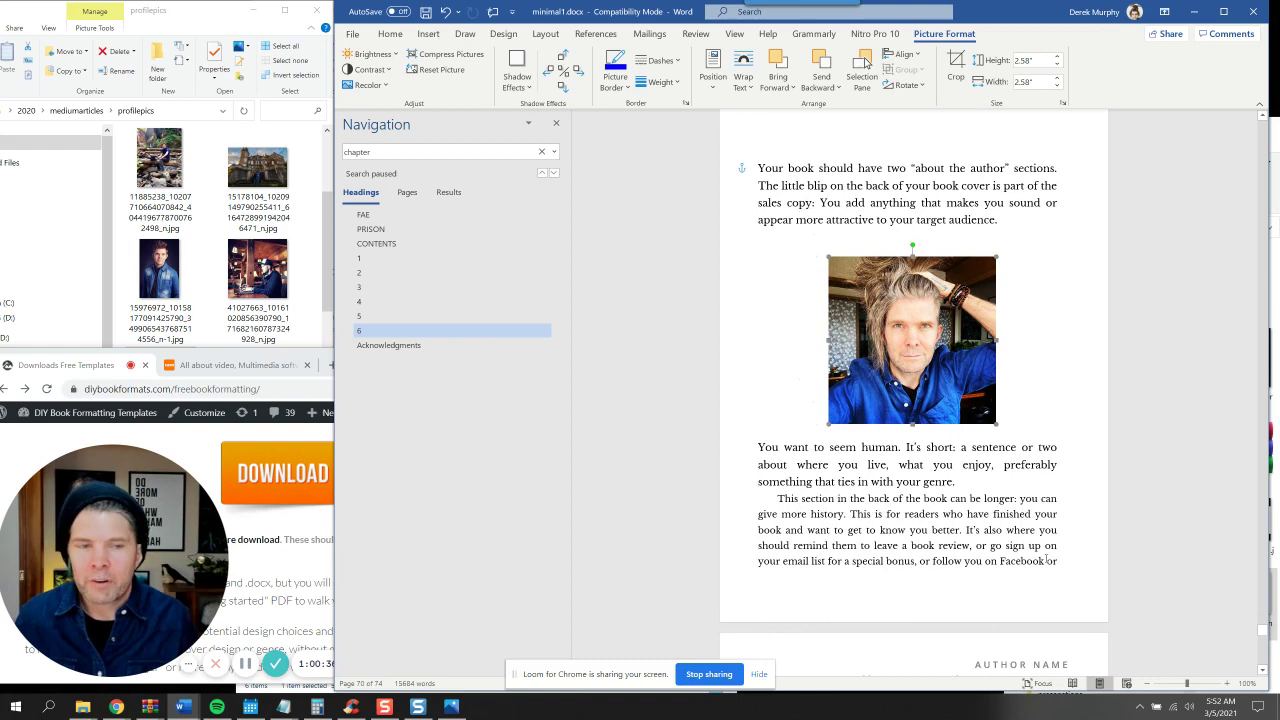
scroll(975, 532, "down", 1)
scroll(955, 440, "up", 1)
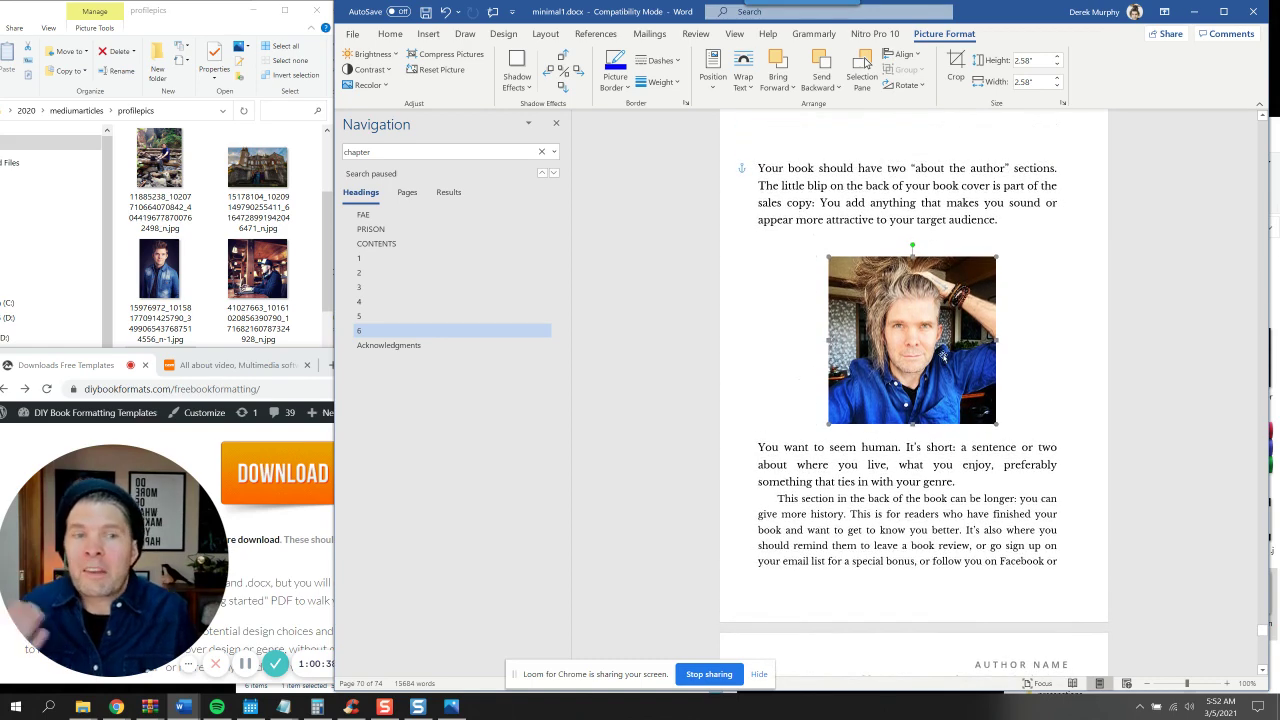
scroll(957, 370, "up", 1)
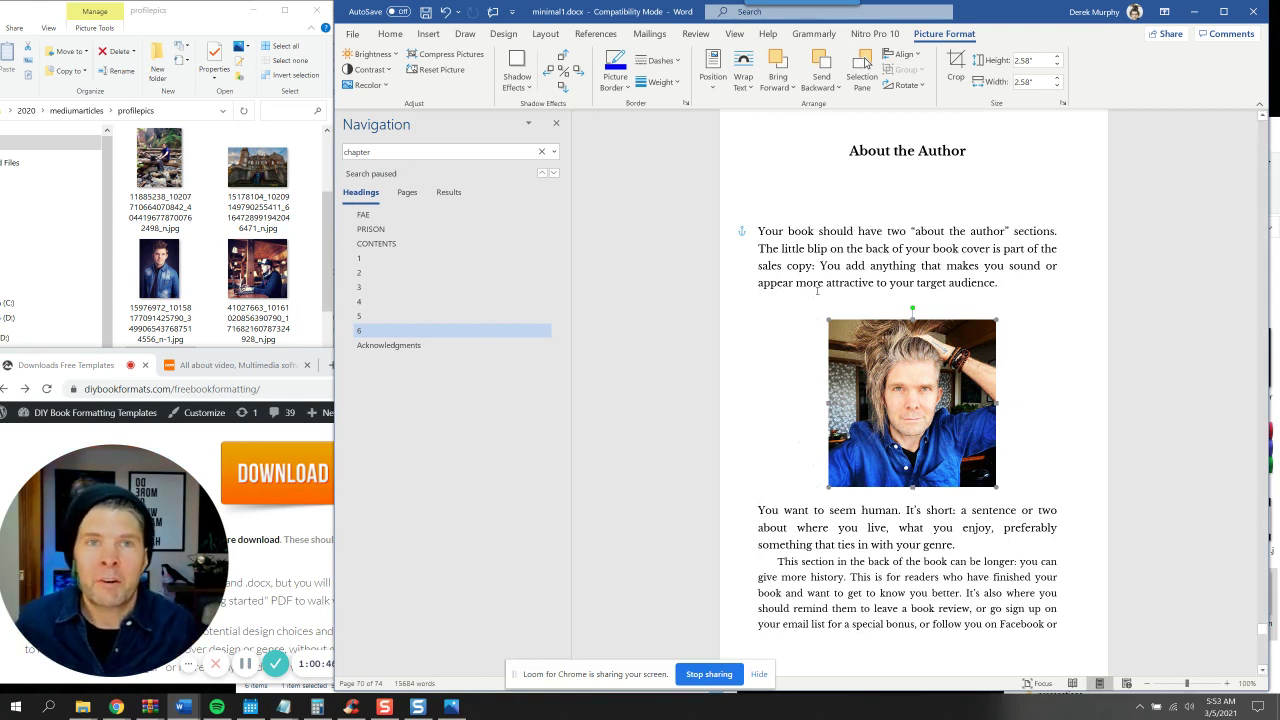
left_click(735, 90)
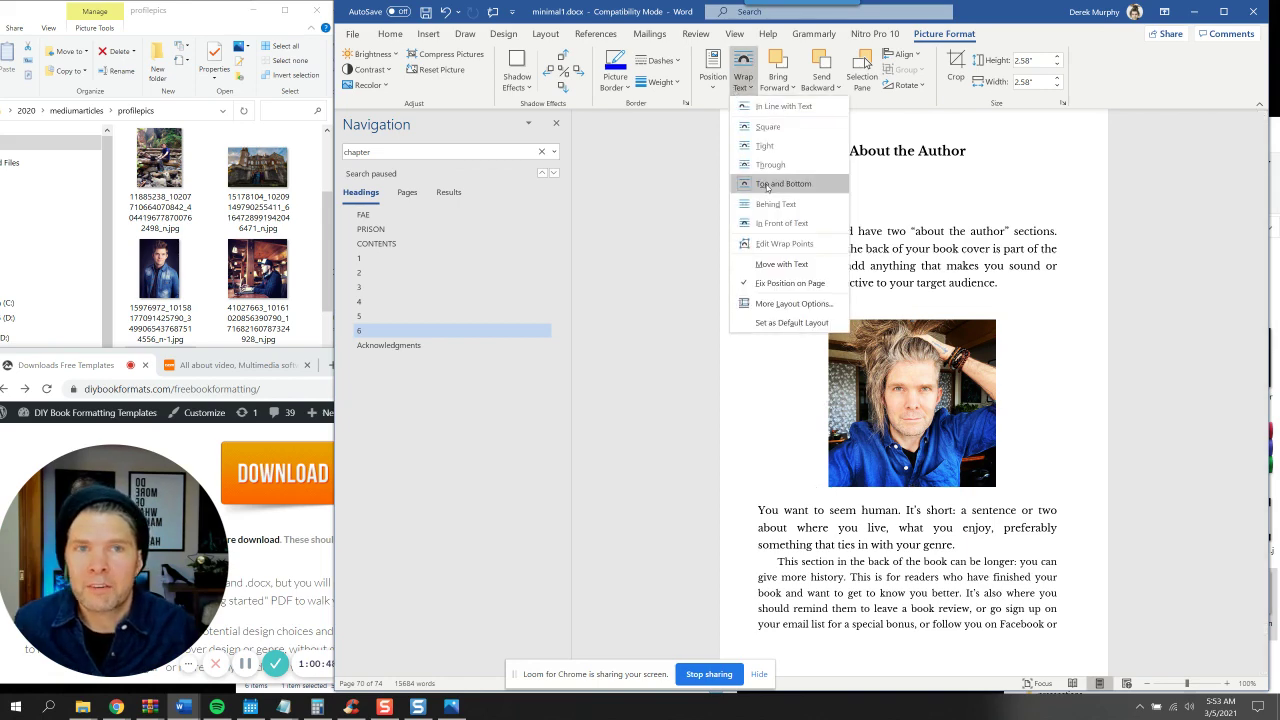
left_click(772, 108)
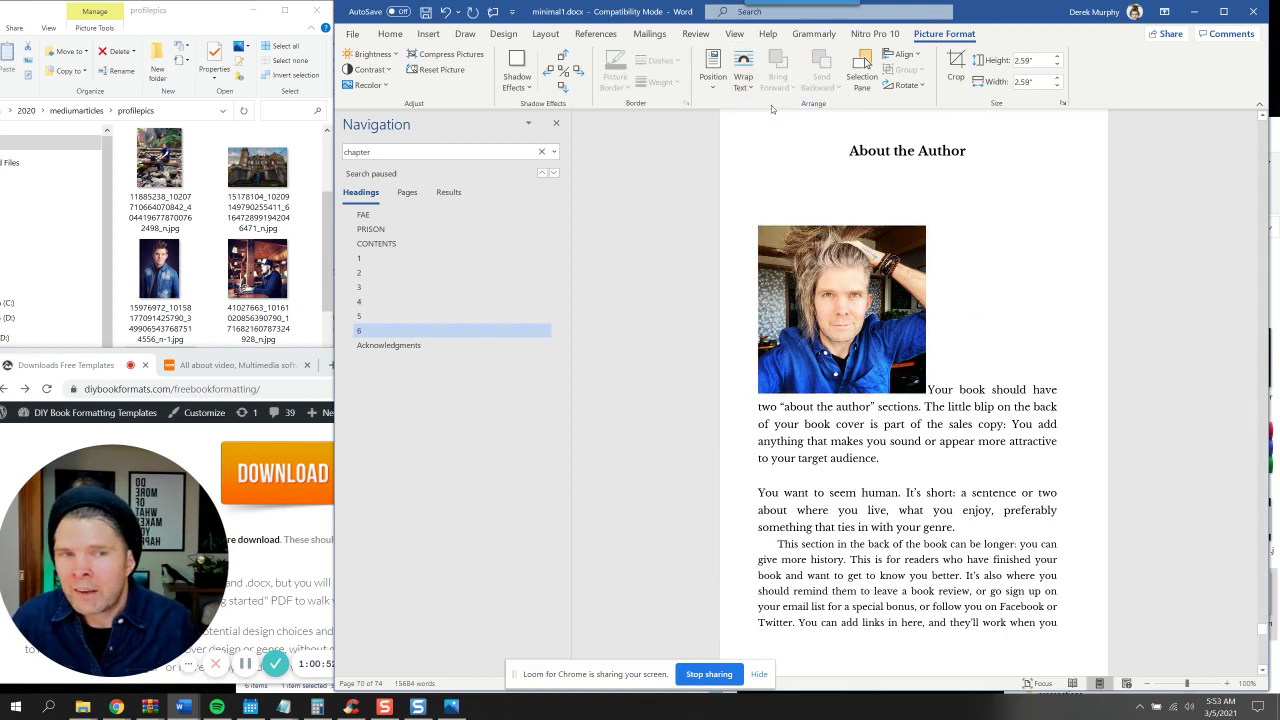
left_click(932, 385)
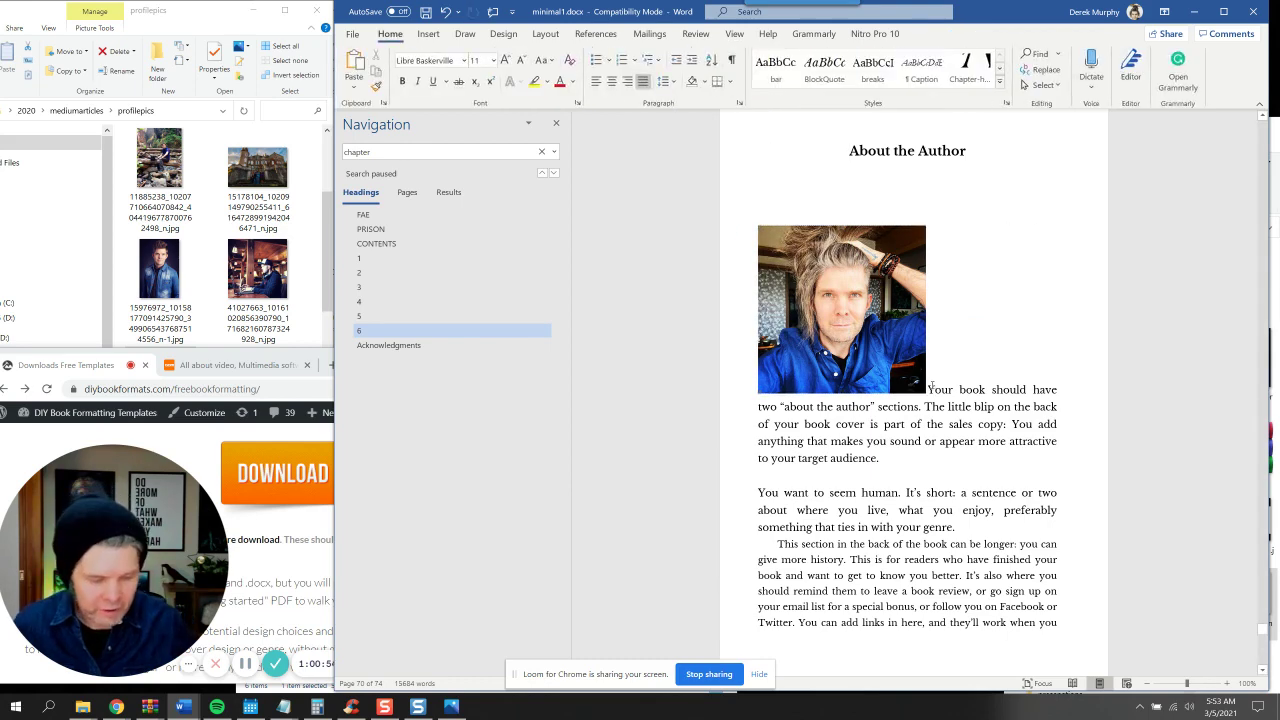
key("Return")
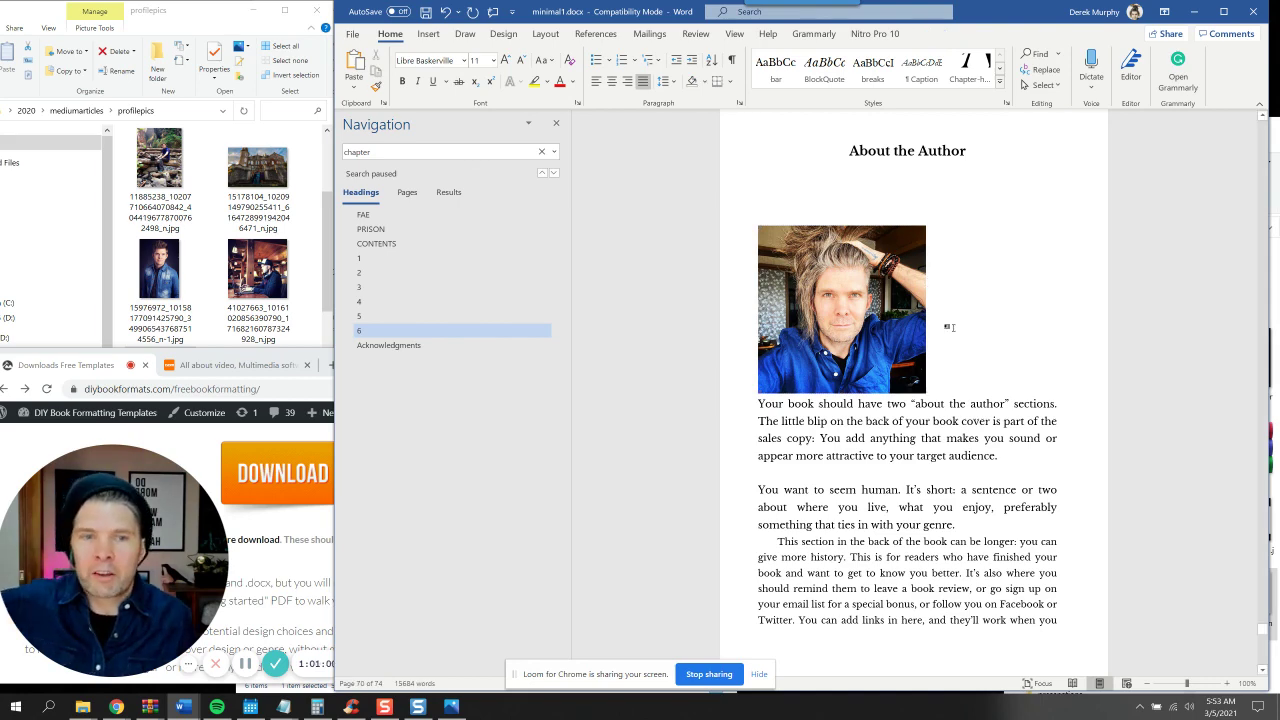
Update the entire table of contents on the CONTENTS page from the document's headings
left_click(247, 666)
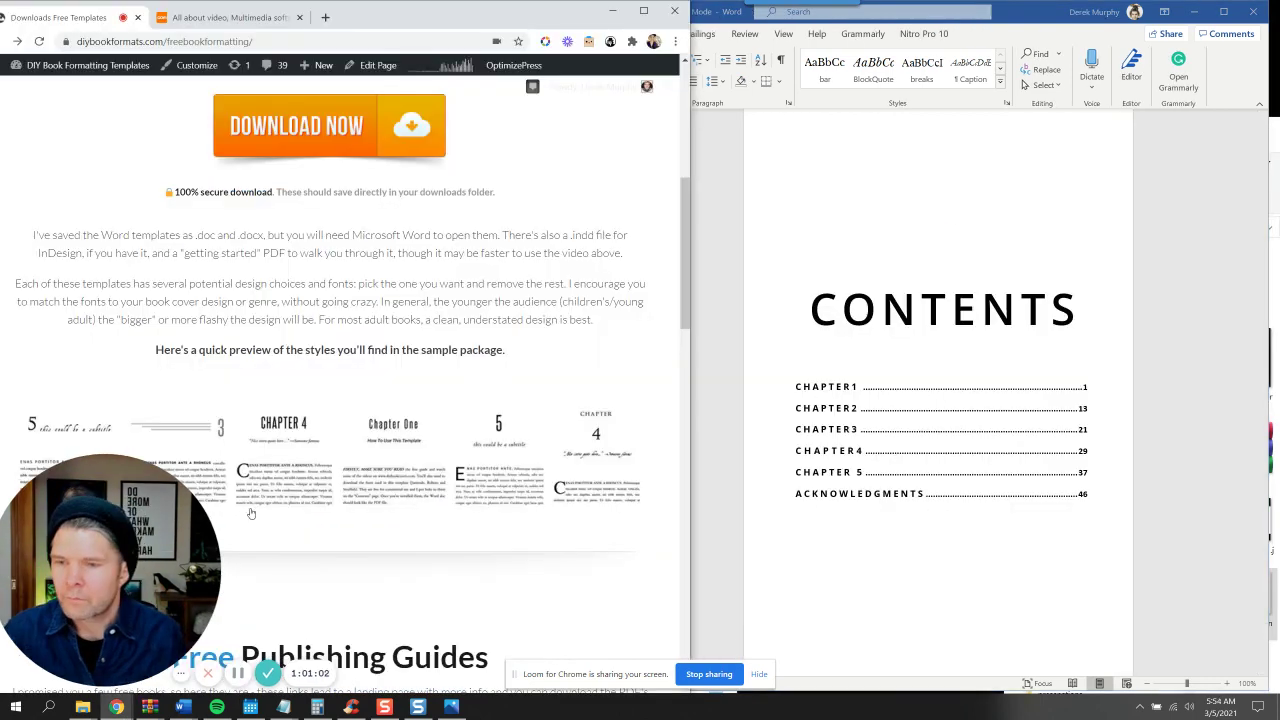
left_click(889, 447)
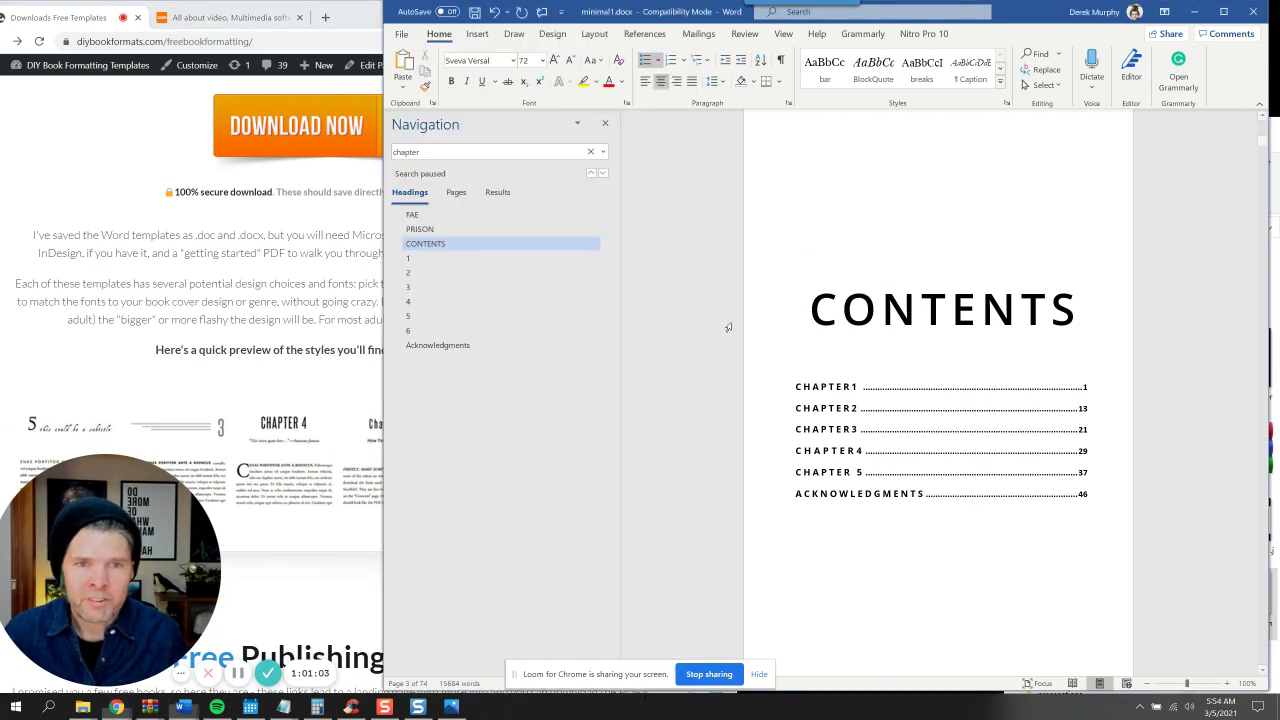
right_click(889, 447)
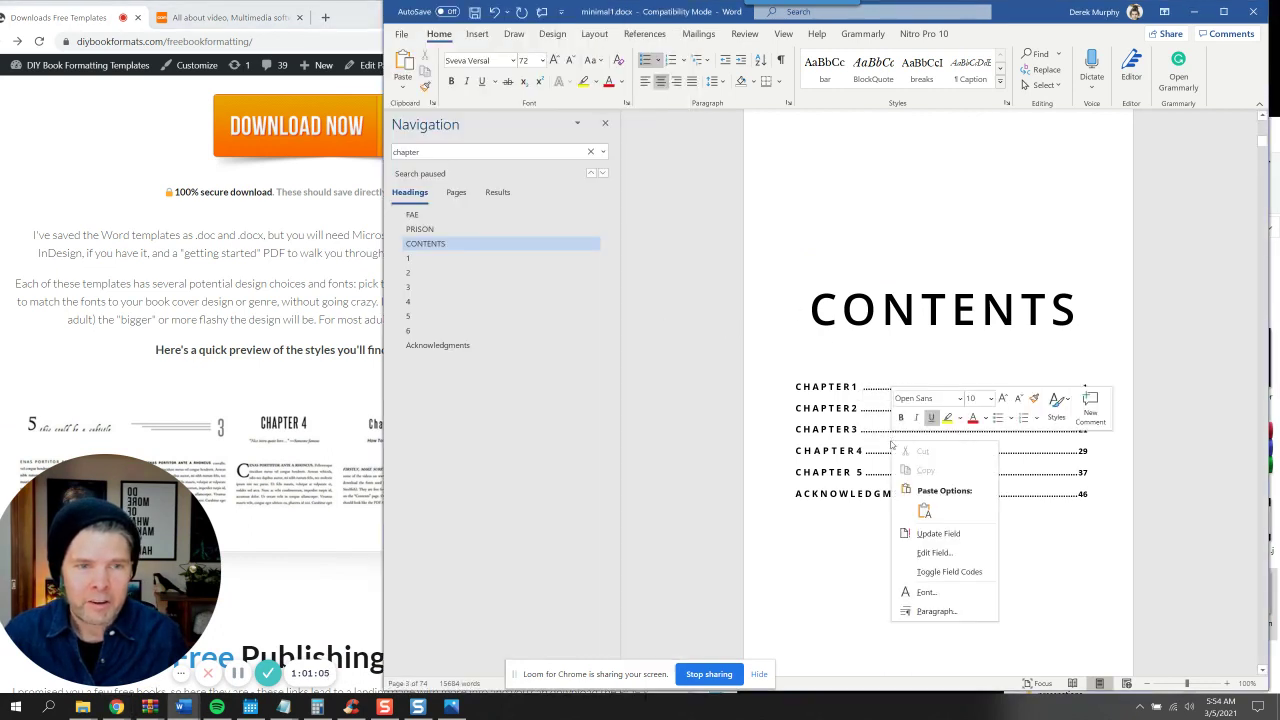
left_click(938, 534)
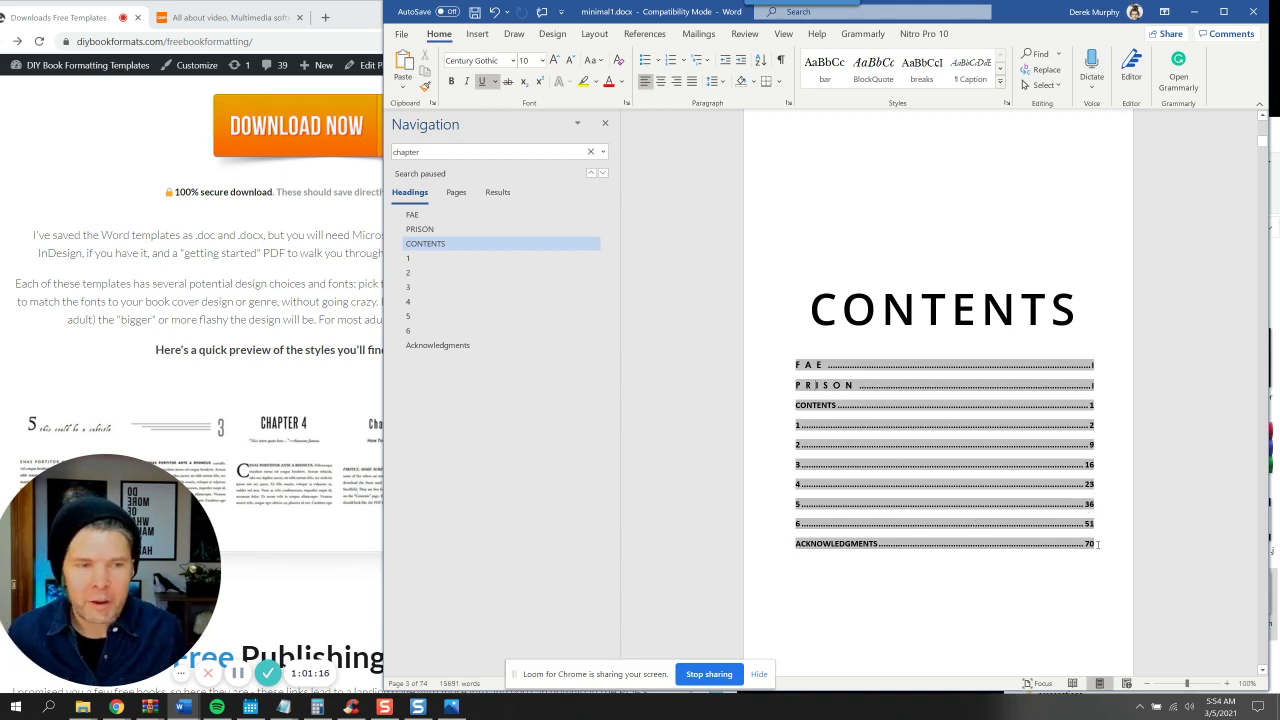
Delete the FAE and PRISON entries from the table of contents
left_click_drag(1097, 544, 796, 362)
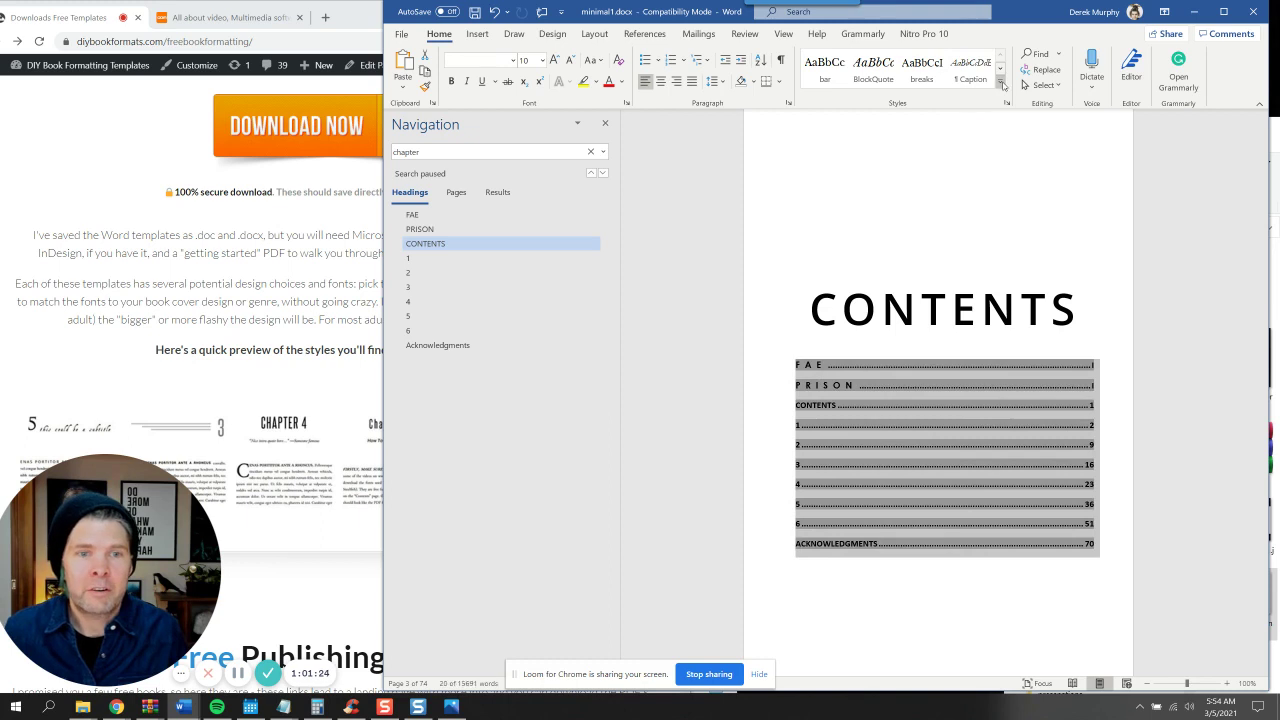
left_click(1003, 85)
left_click(820, 382)
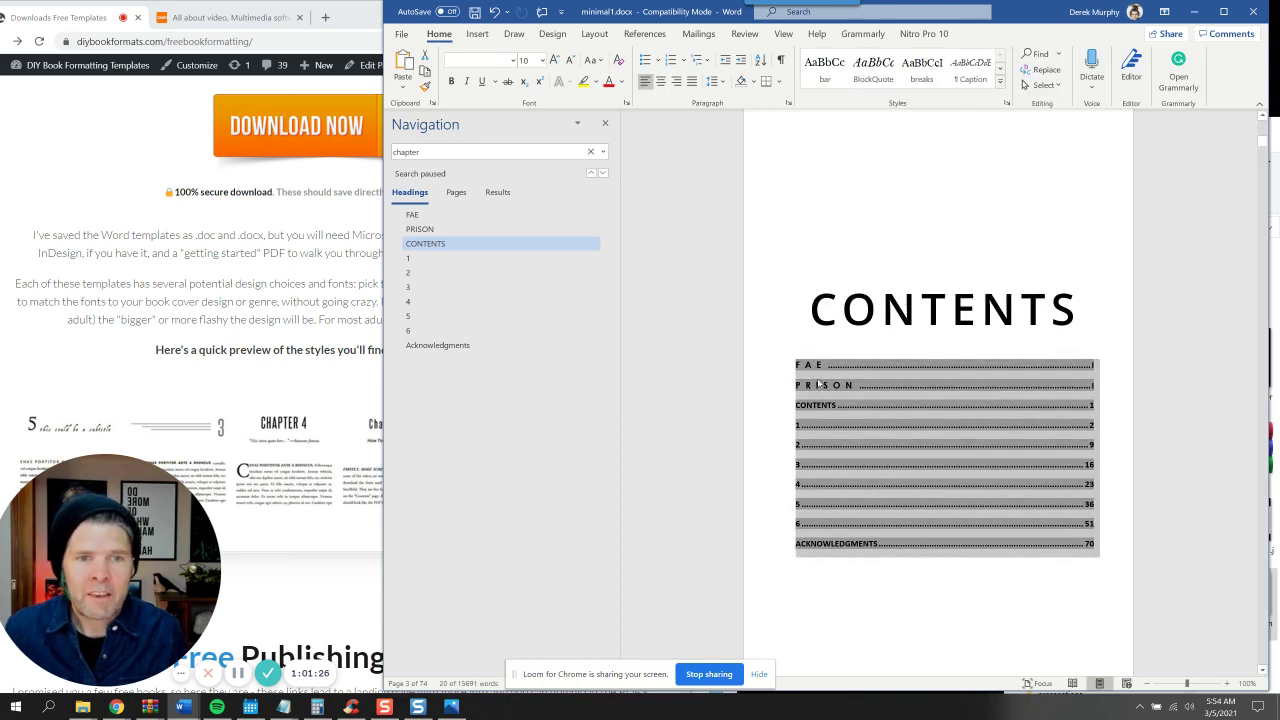
left_click(808, 364)
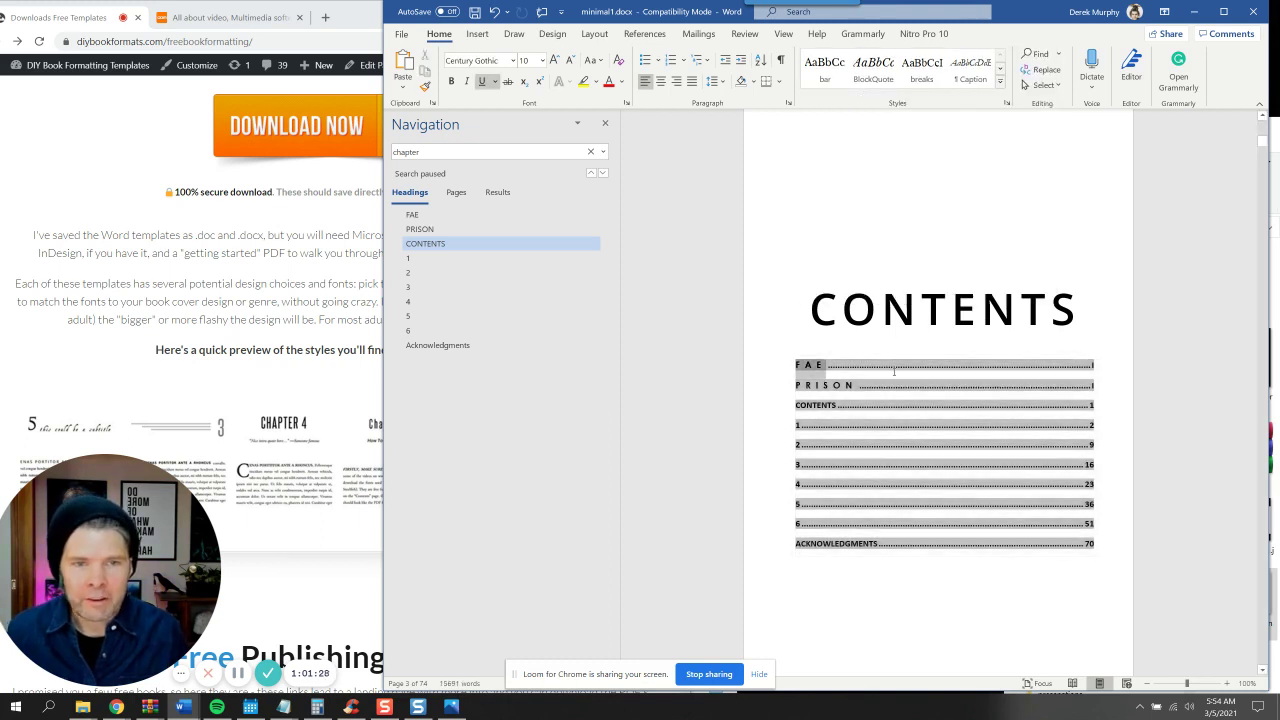
left_click_drag(796, 364, 1034, 397)
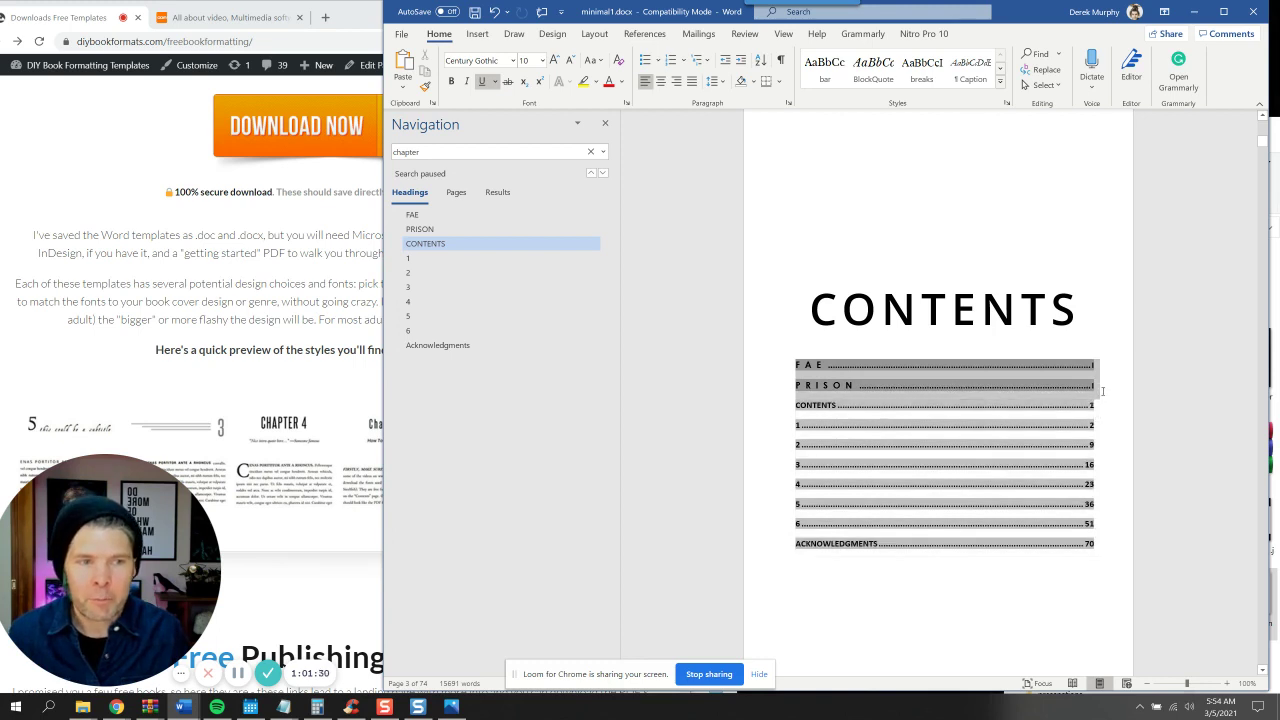
key("Delete")
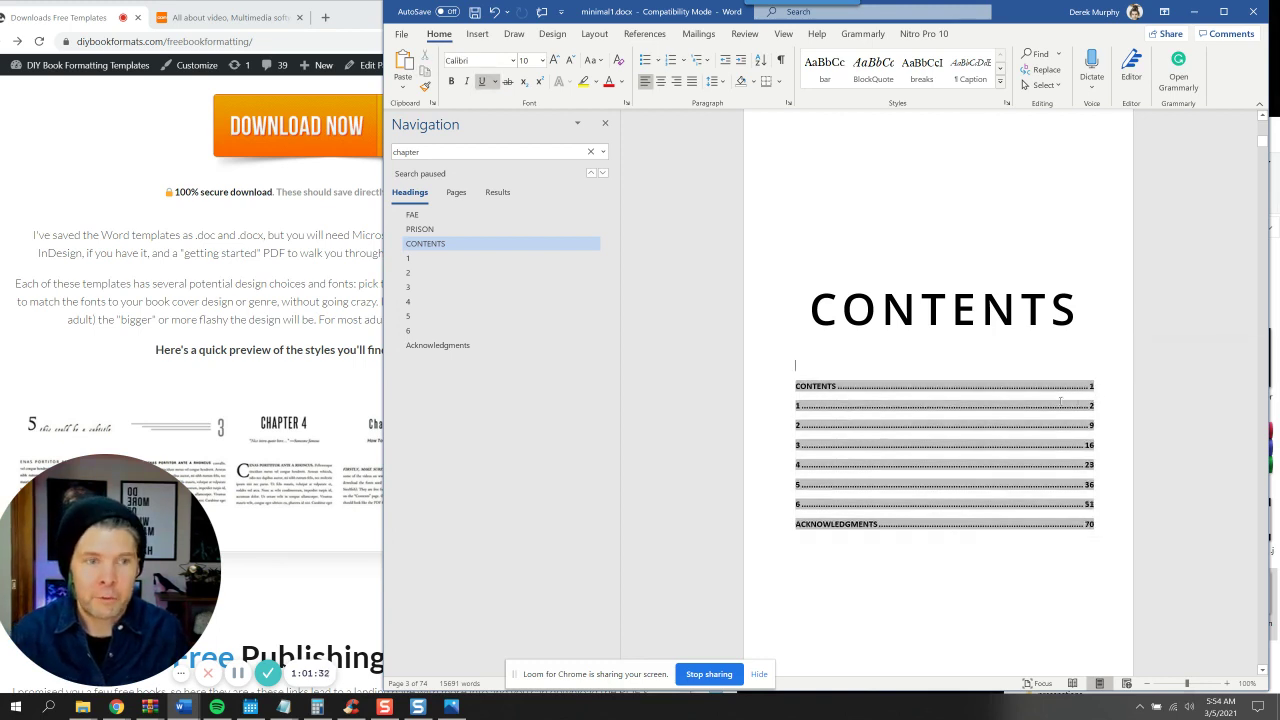
Set the font of the CONTENTS entry in the table of contents to Times New Roman and toggle its bold formatting
triple_click(796, 386)
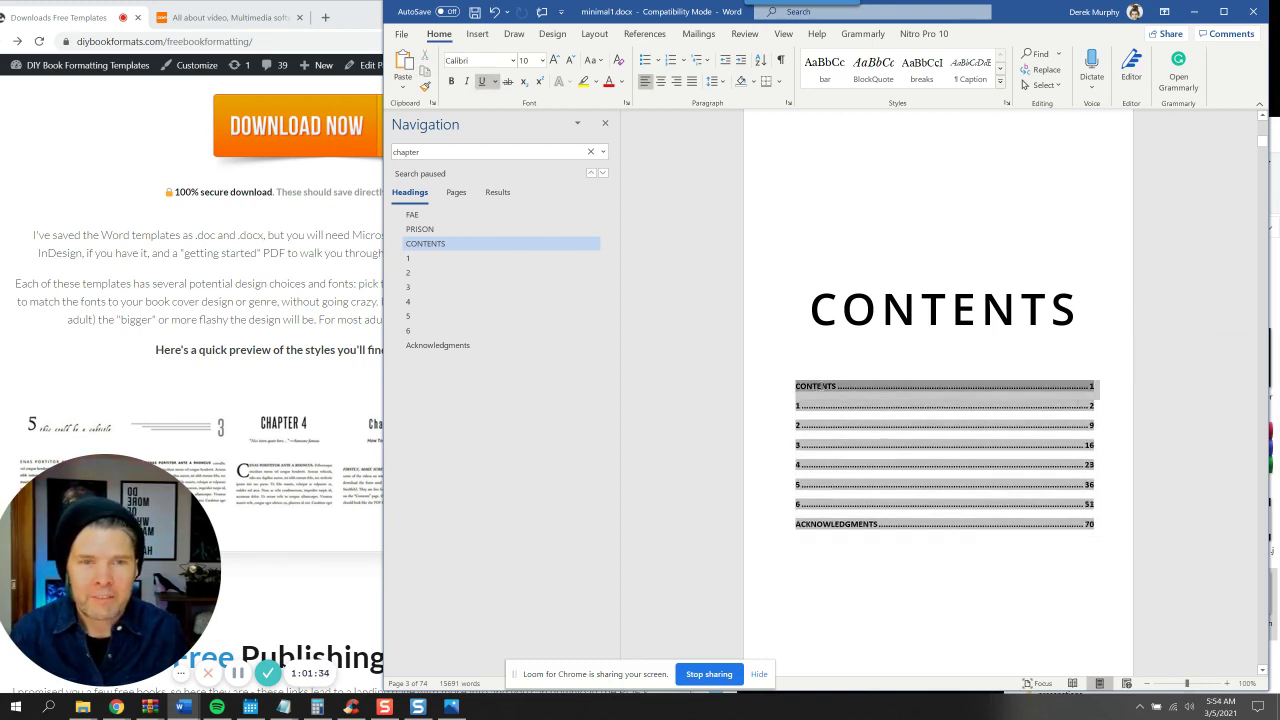
left_click(504, 62)
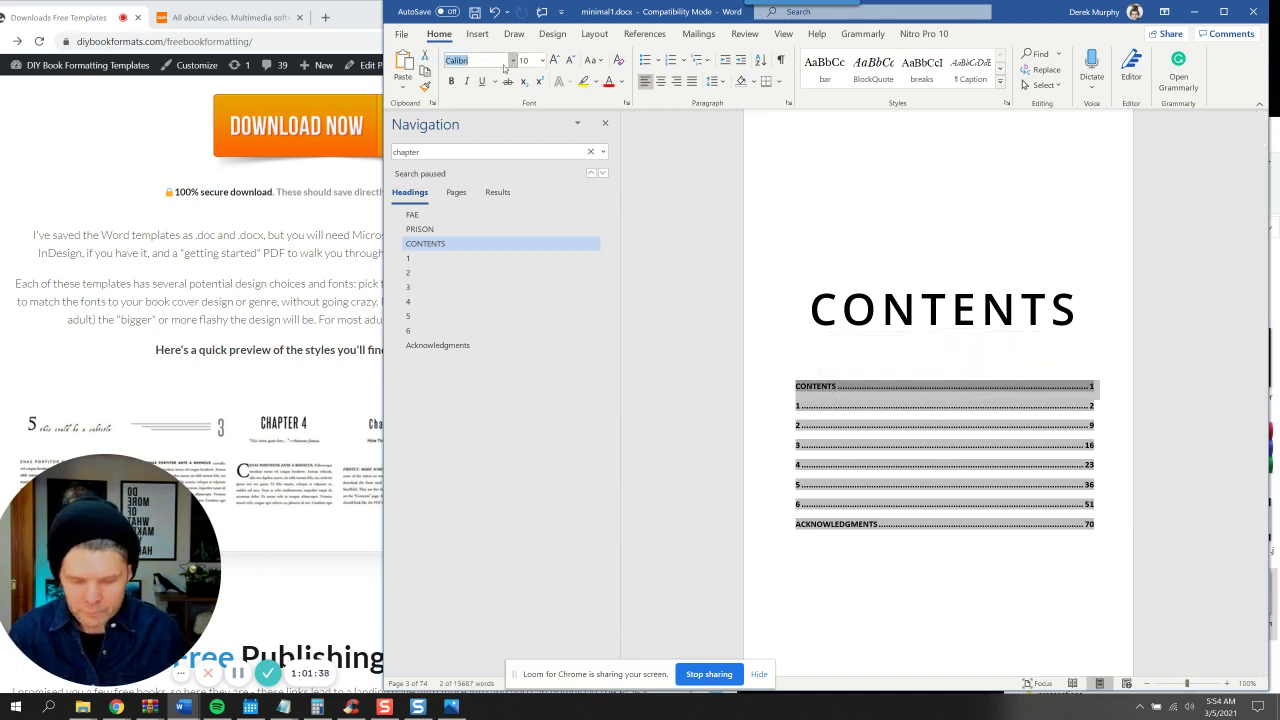
type("Times New Roma")
key("Return")
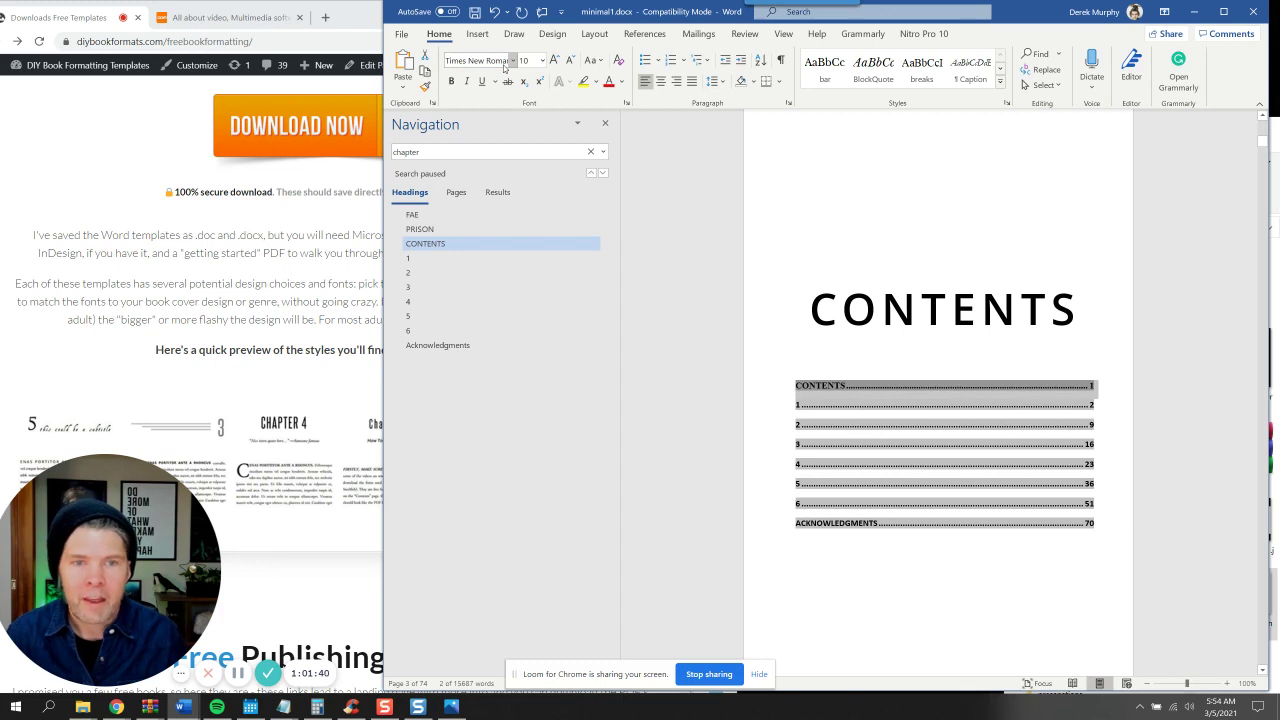
left_click(450, 82)
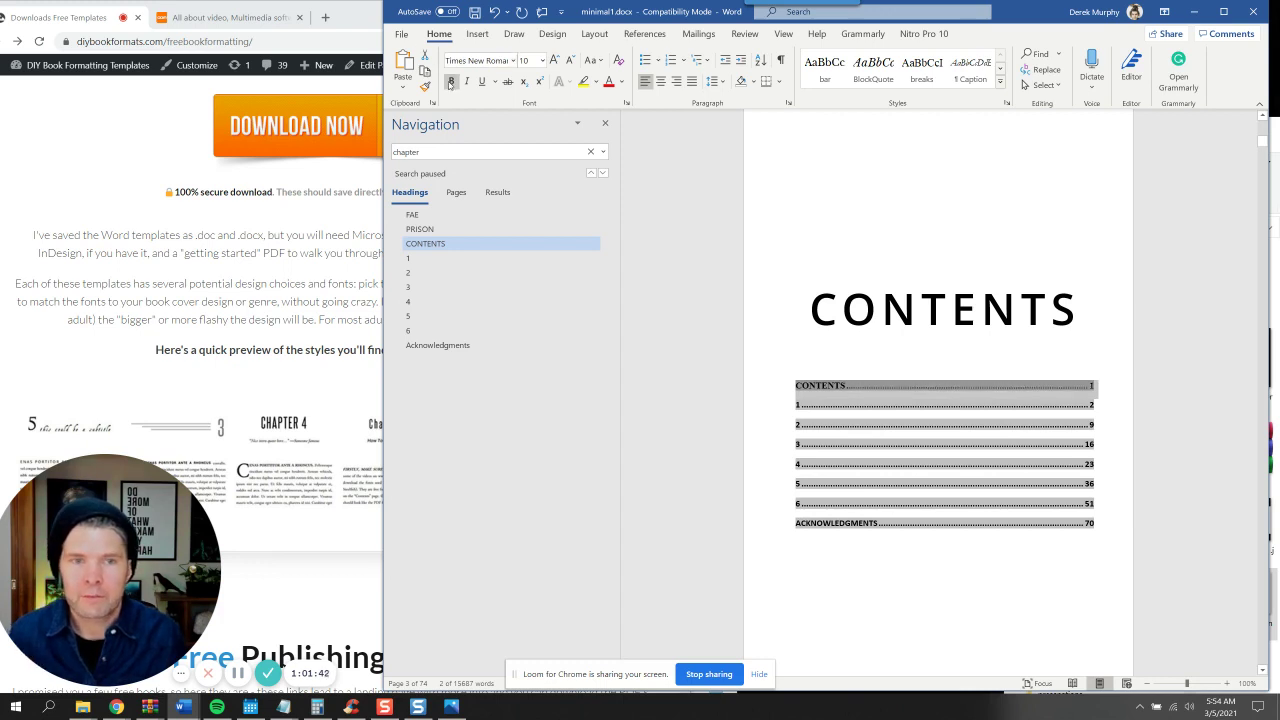
left_click(450, 82)
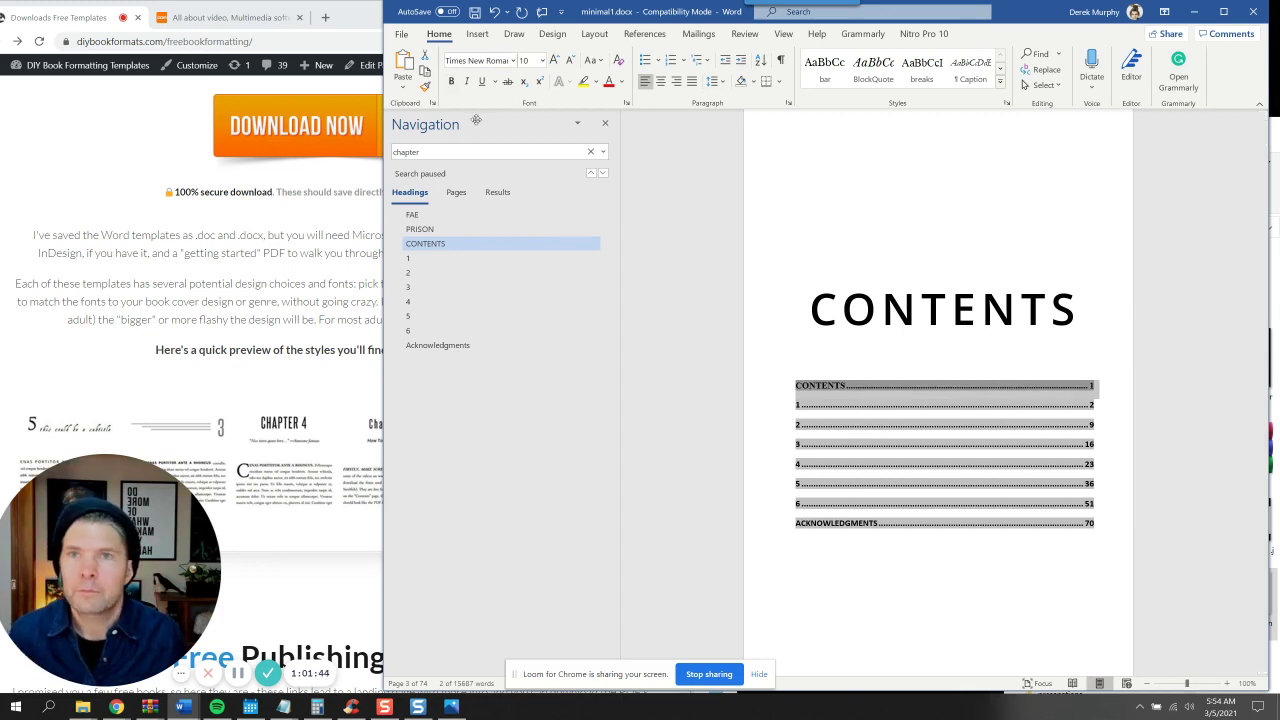
left_click(946, 513)
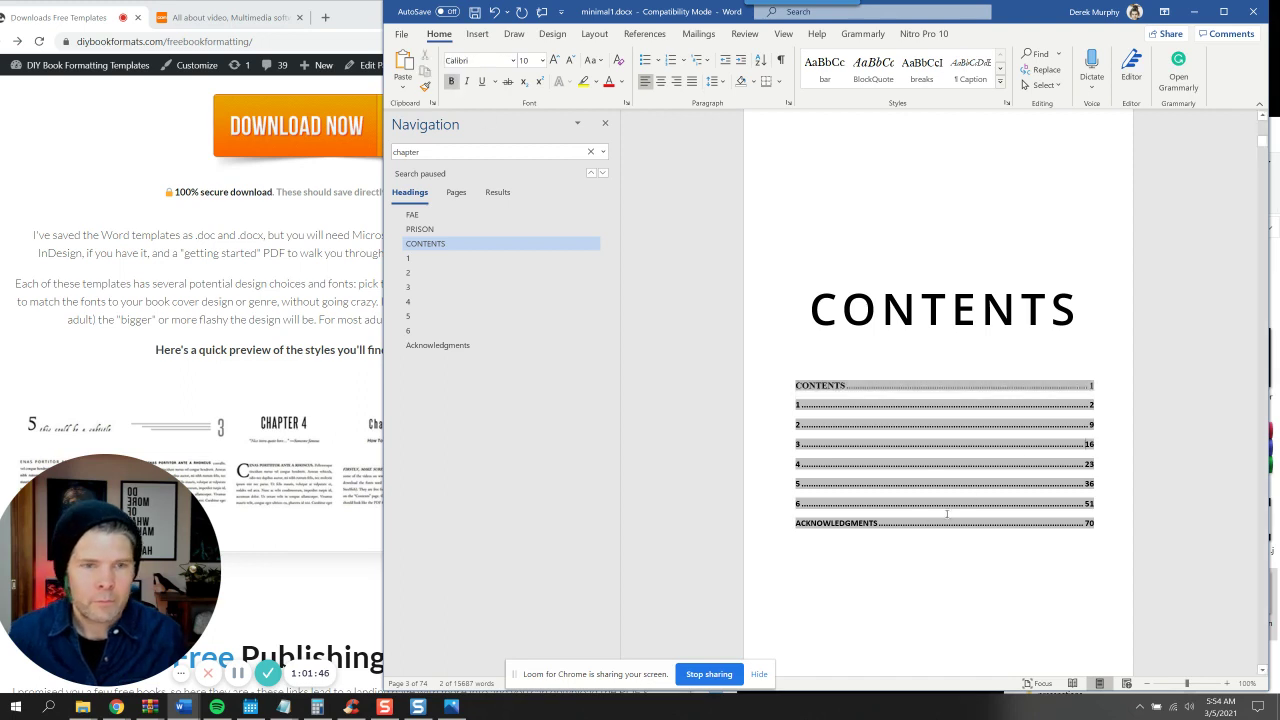
Set the font of the chapter 1 entry in the table of contents to Times New Roman
left_click_drag(1092, 405, 773, 407)
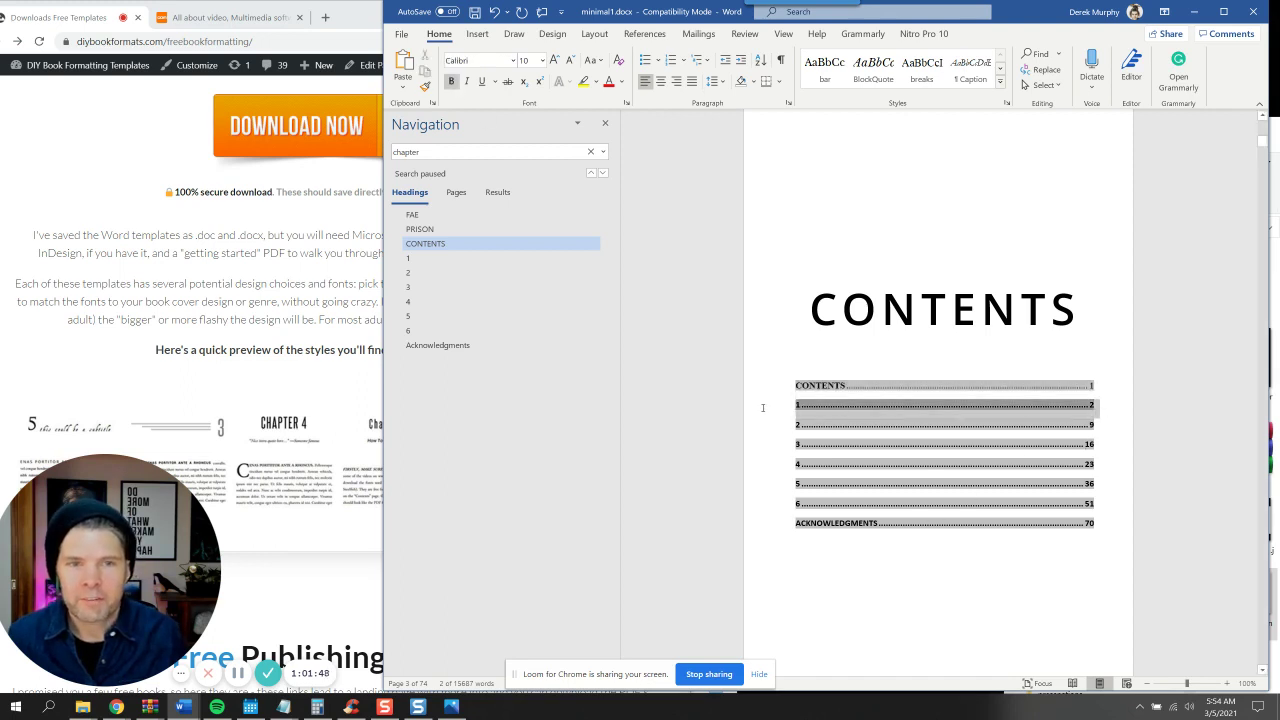
left_click(471, 61)
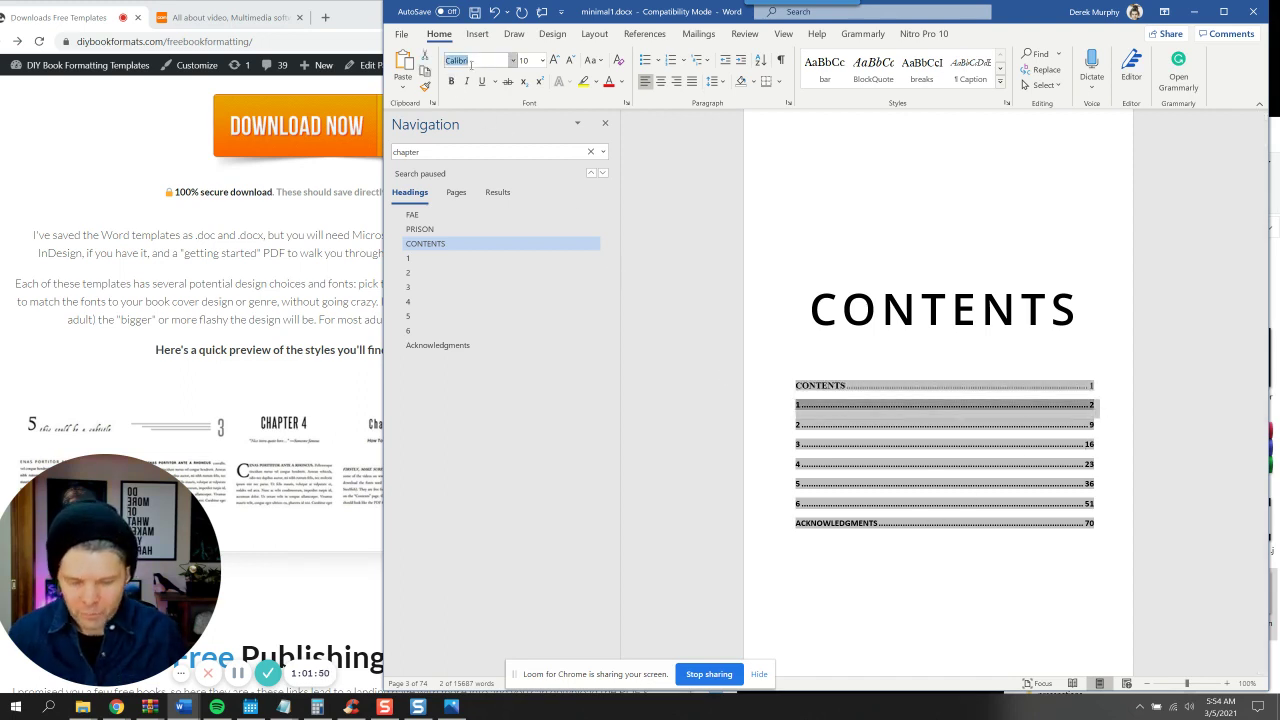
type("Times New Roman")
key("Return")
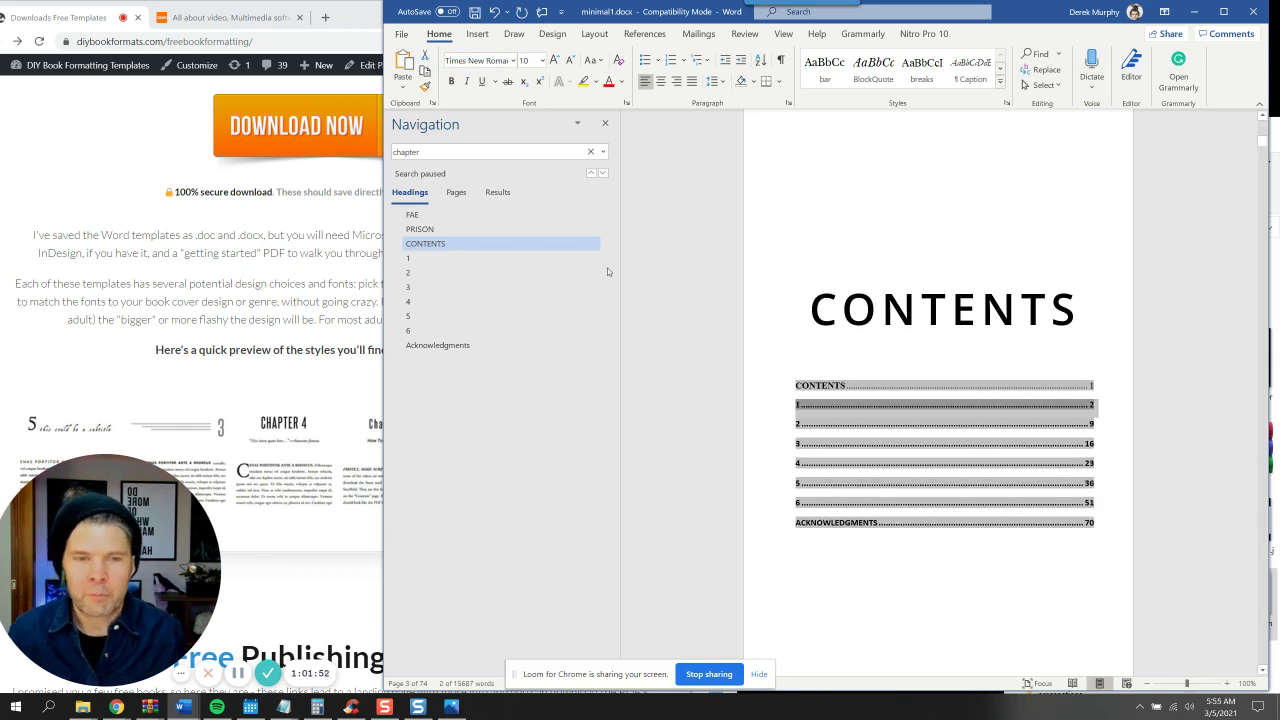
left_click(857, 570)
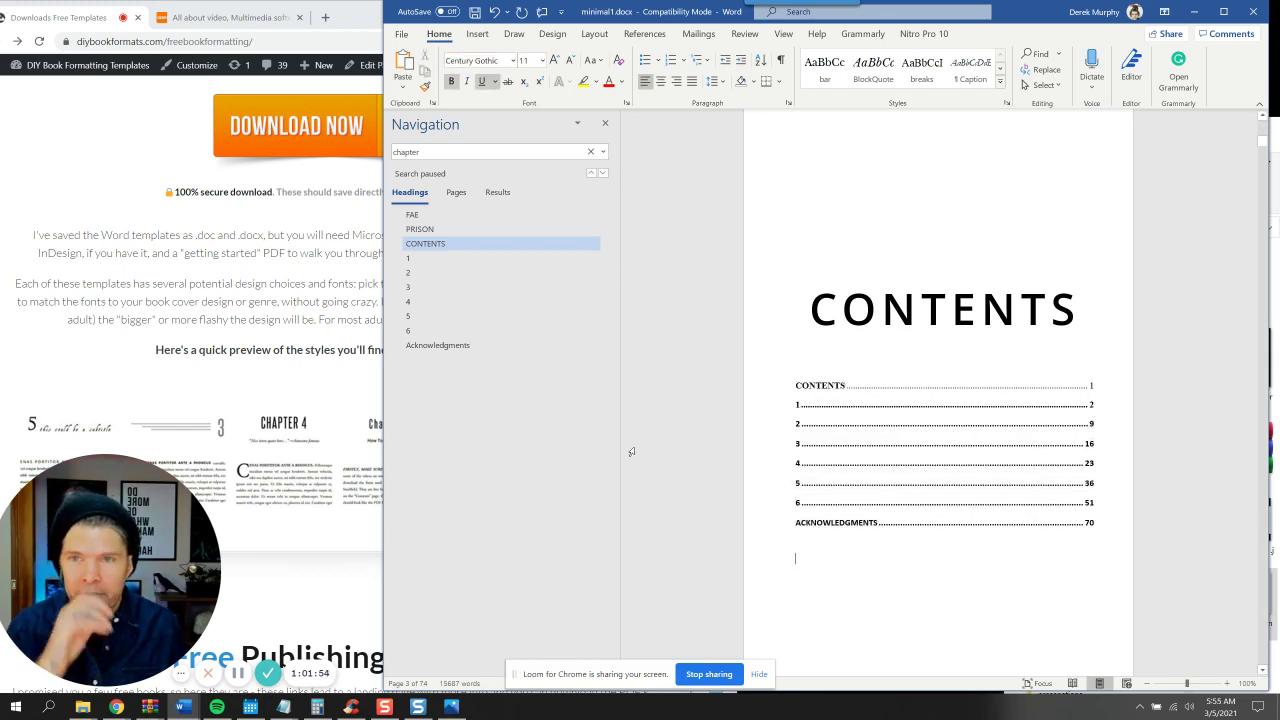
left_click(318, 634)
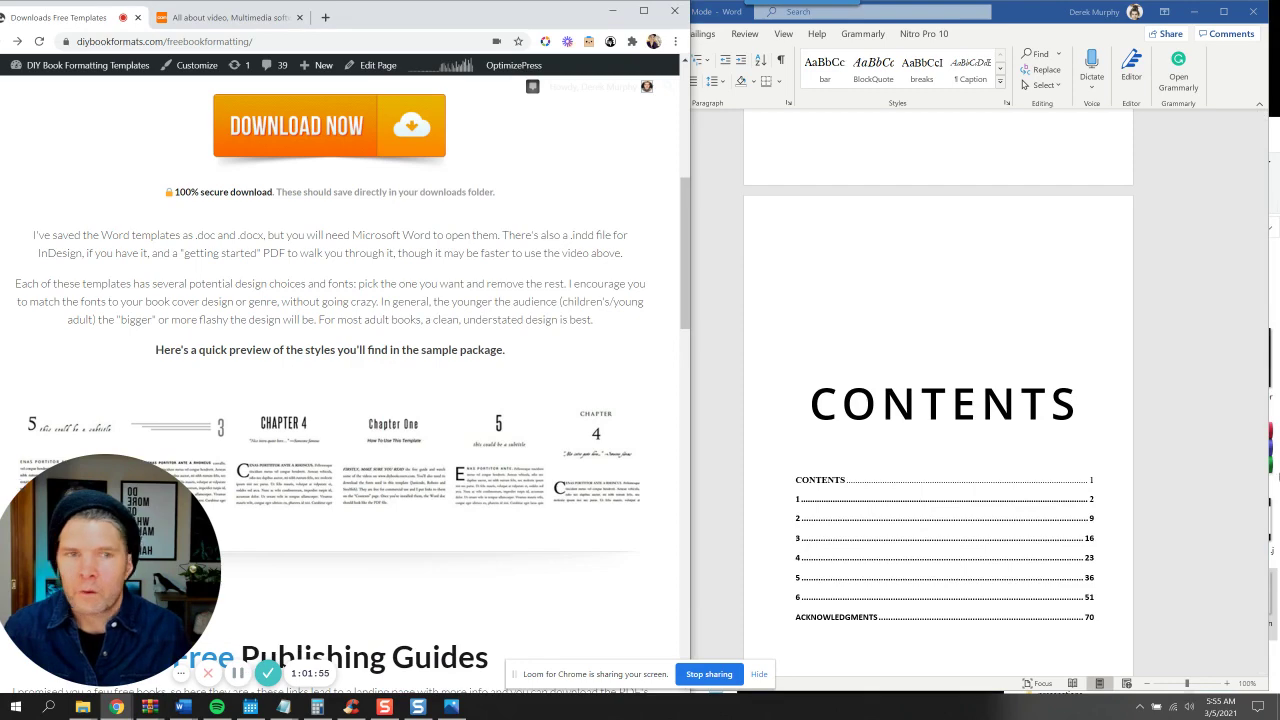
left_click(1230, 388)
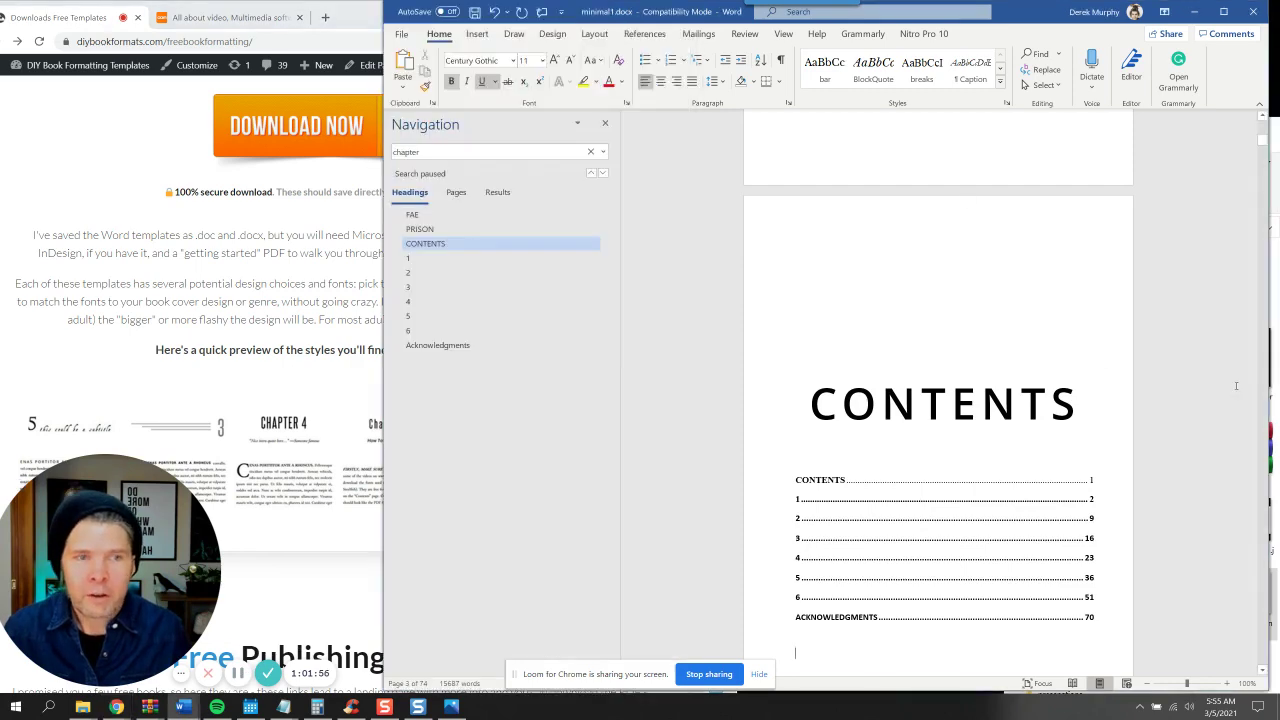
Review the file formats offered for saving a copy of the minimal1 document
left_click(405, 36)
left_click(455, 215)
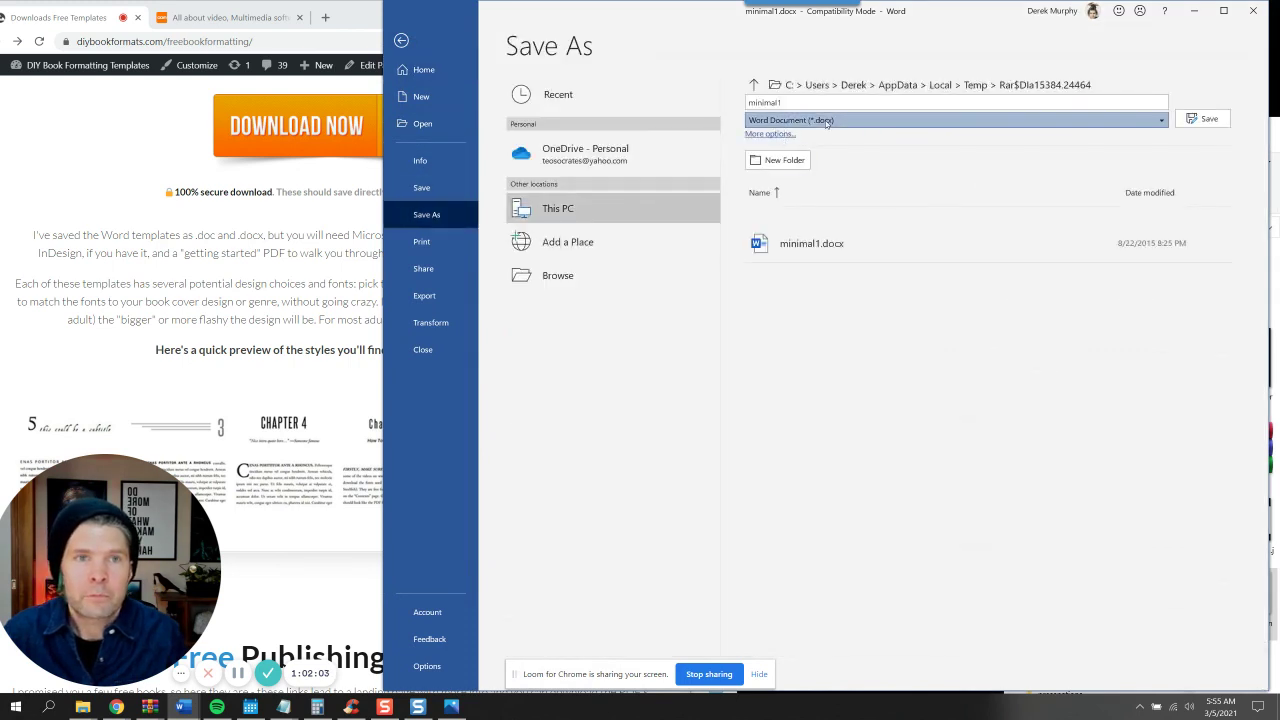
left_click(826, 121)
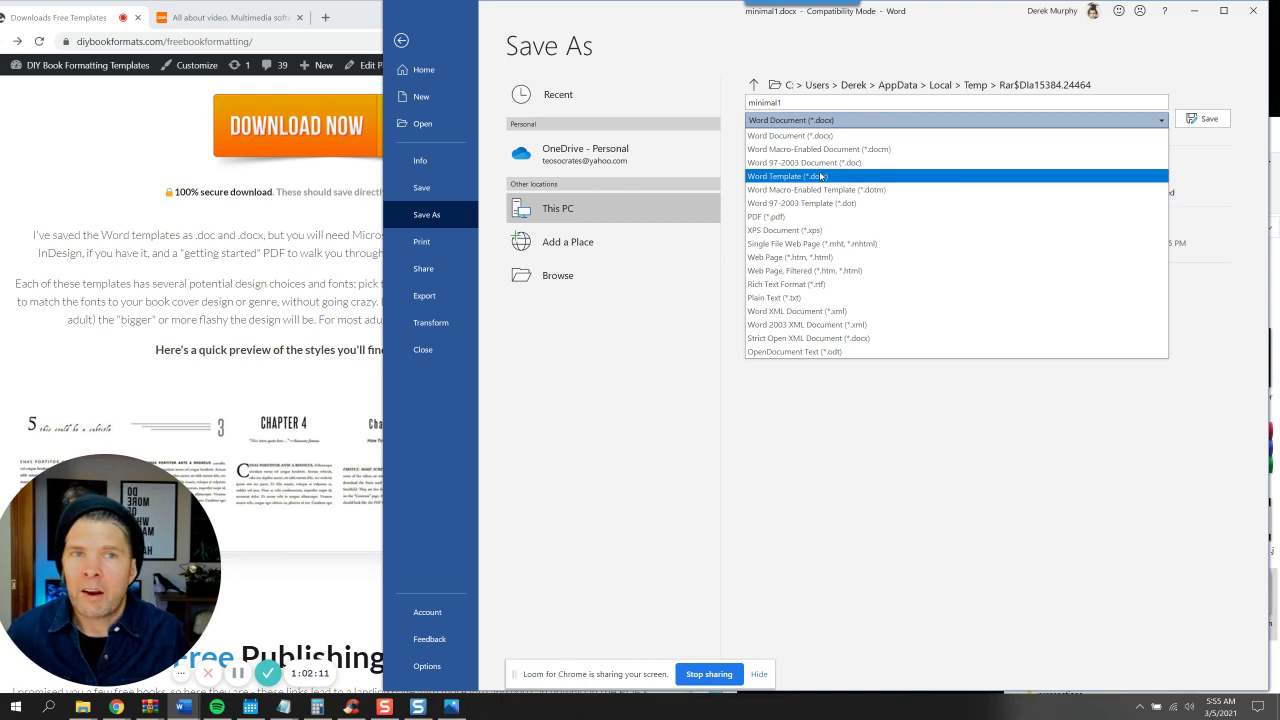
left_click(686, 349)
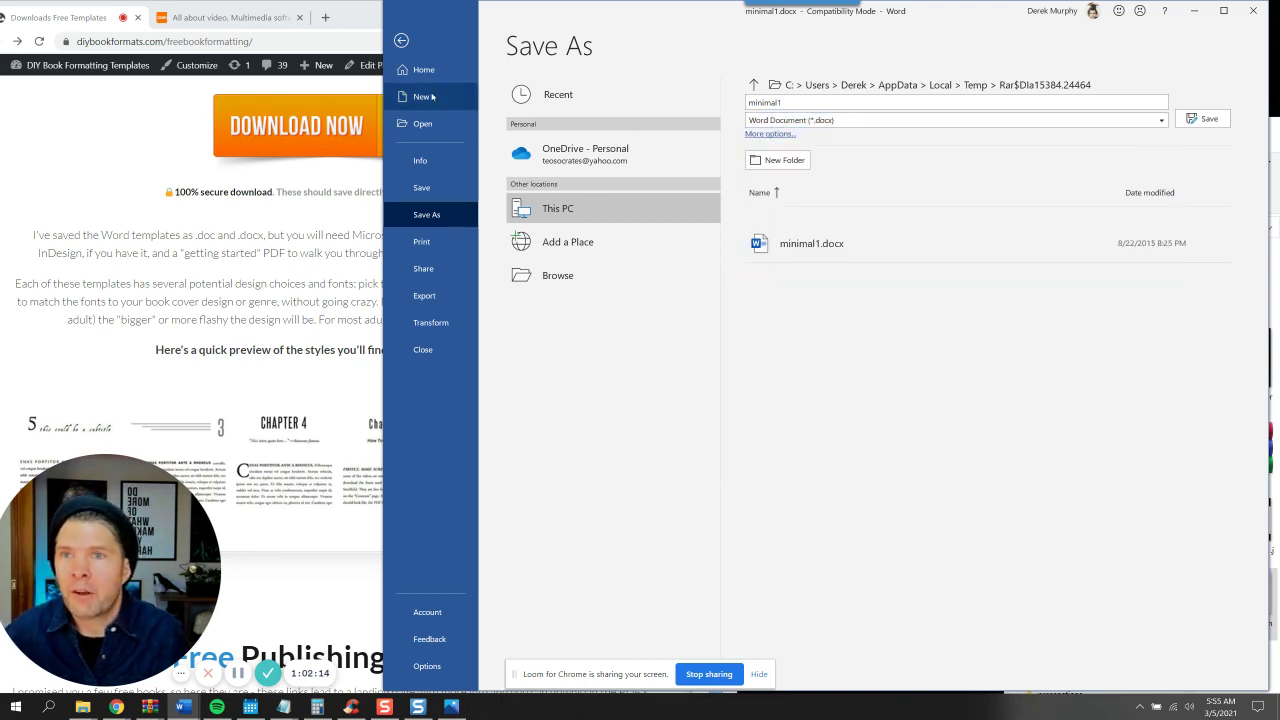
Review the available printers and the paper settings for printing the book, and check the PDF export option
left_click(436, 245)
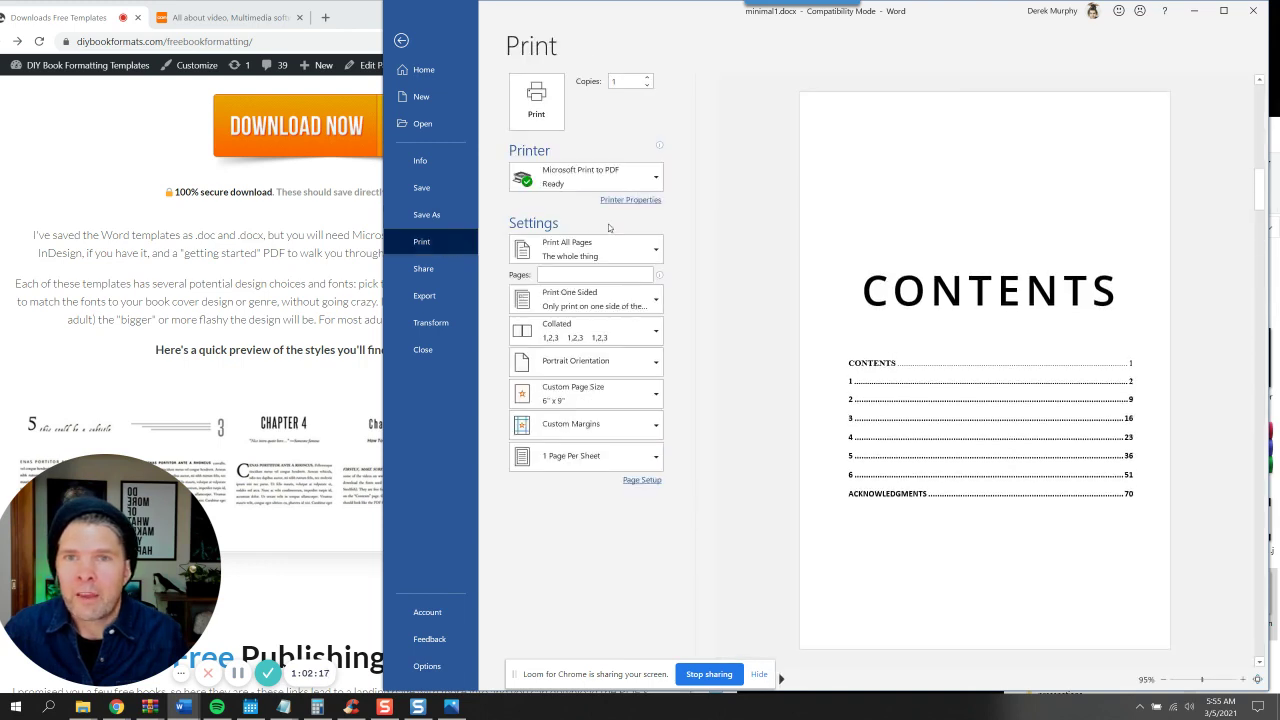
left_click(630, 180)
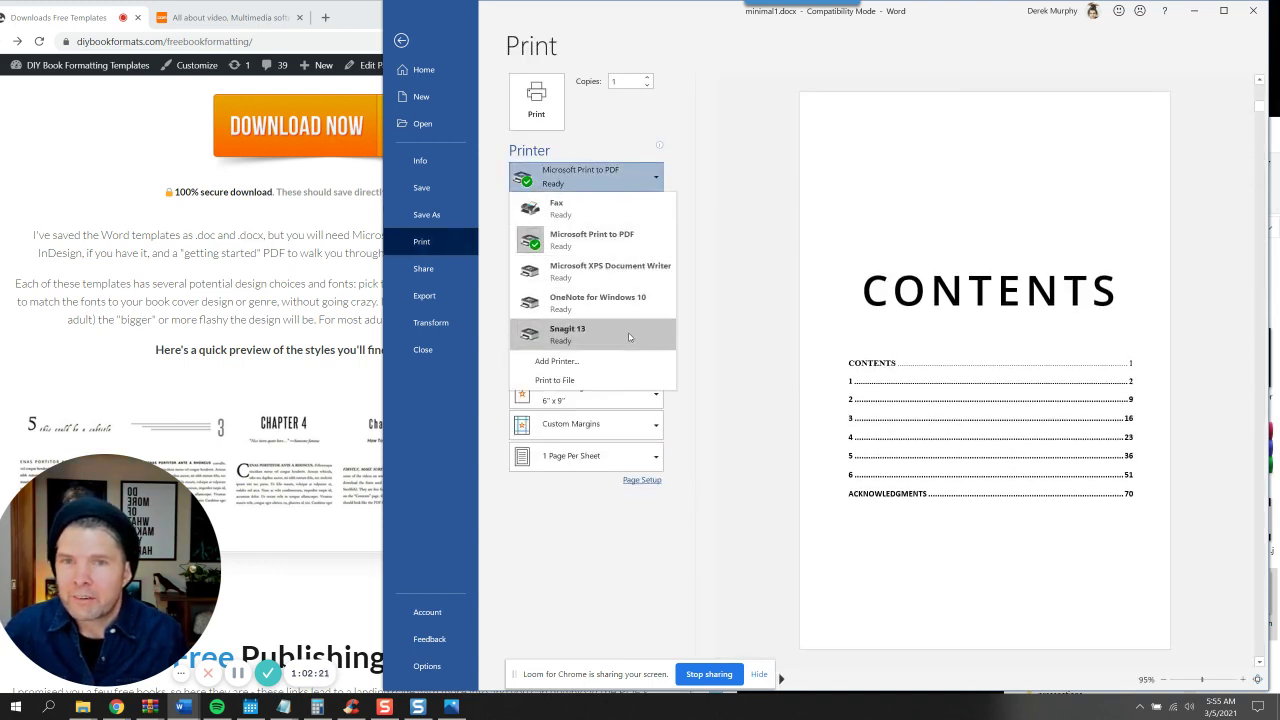
left_click(700, 225)
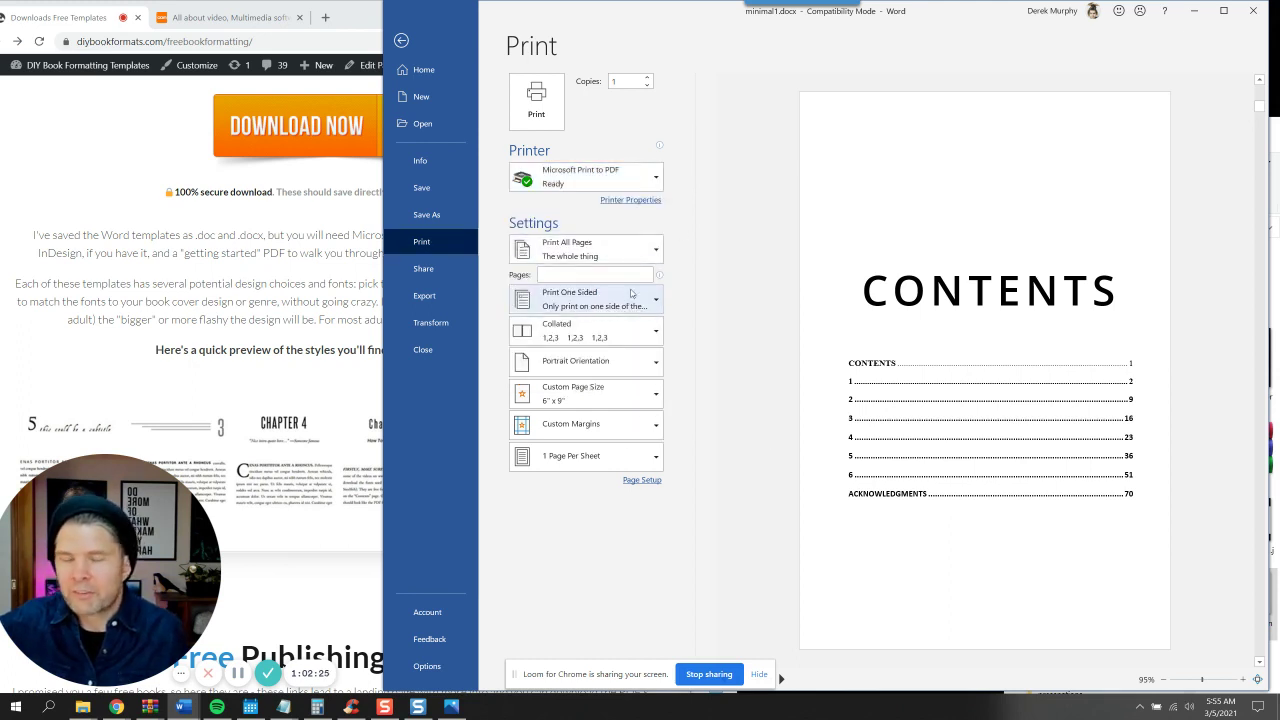
left_click(638, 480)
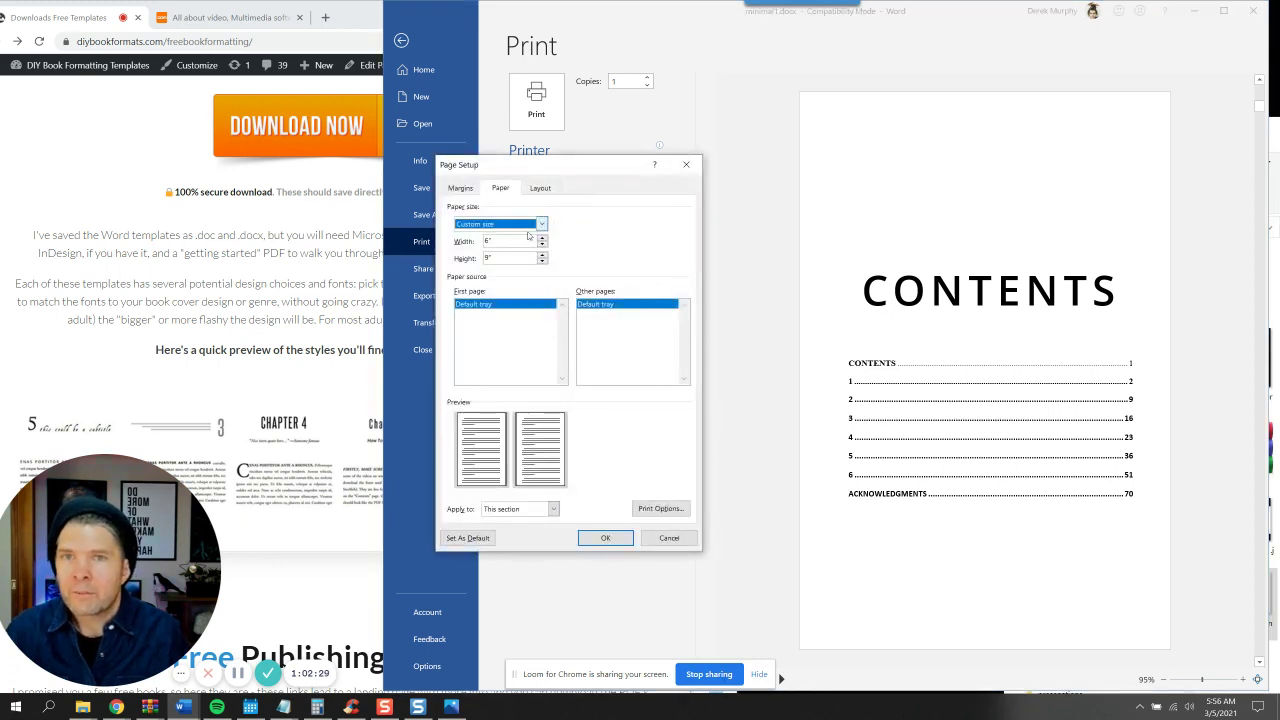
left_click(686, 164)
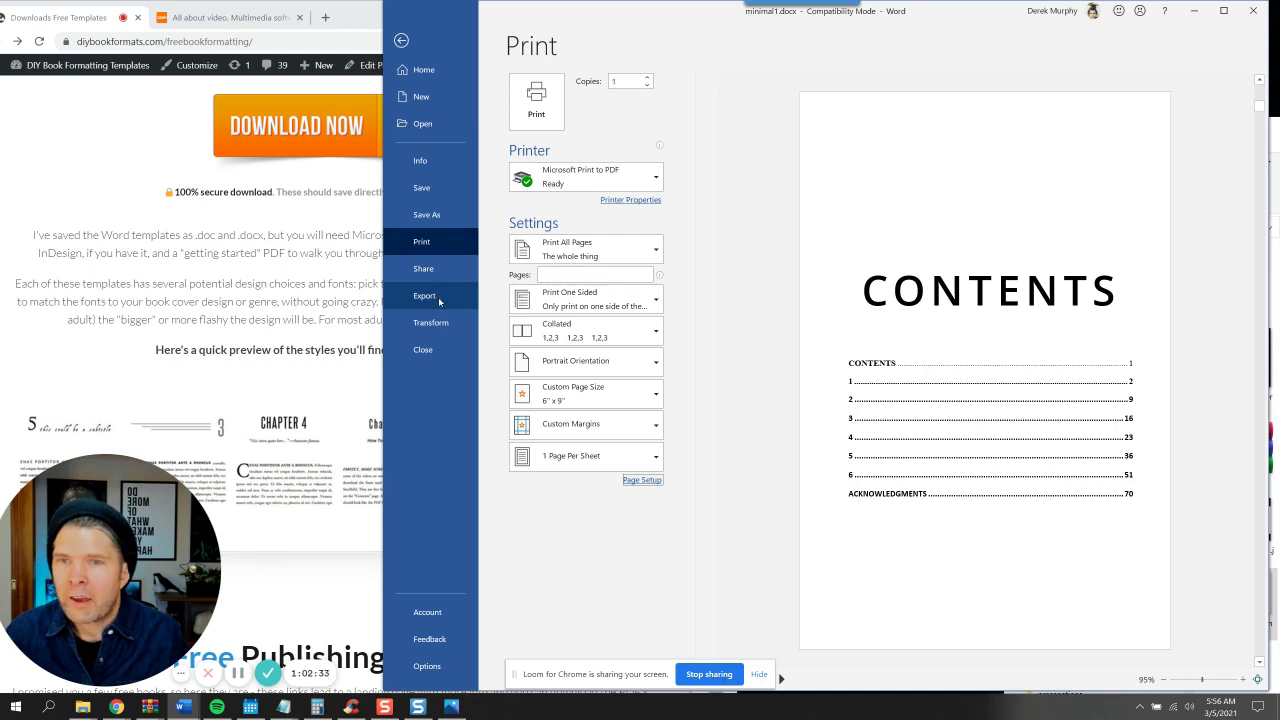
left_click(426, 296)
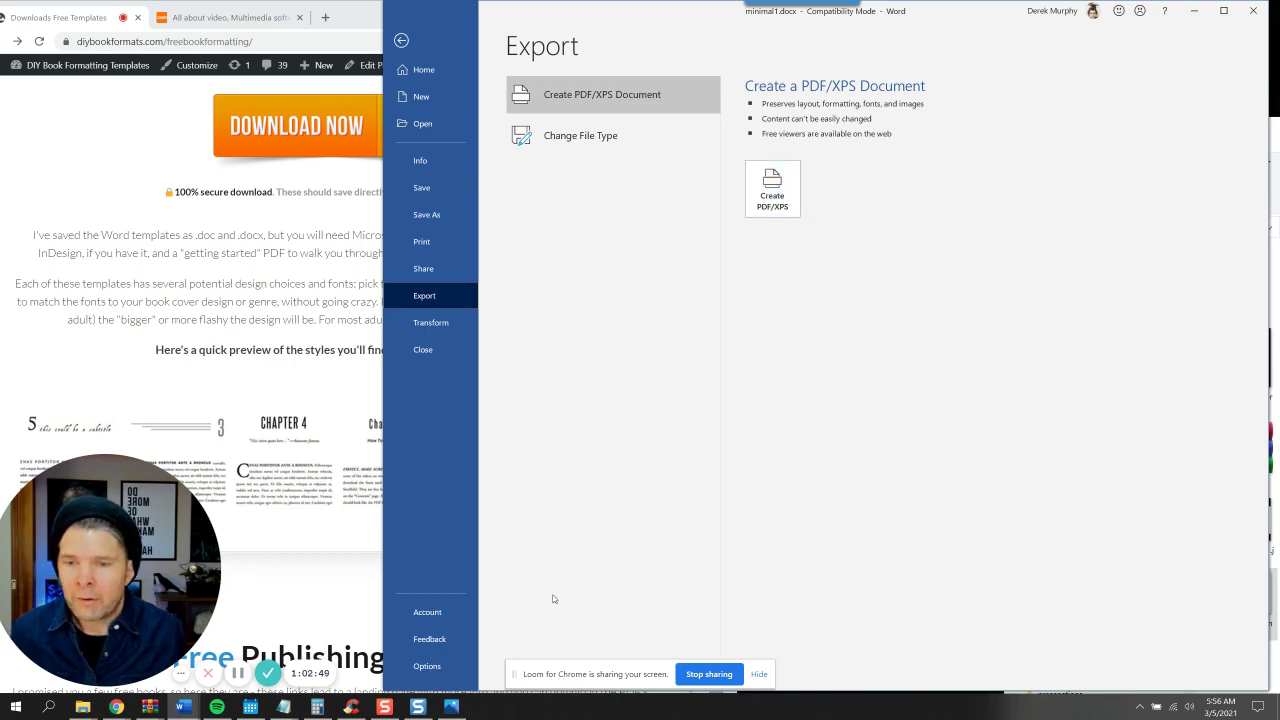
Try turning on font embedding for minimal1.docx in the document save options
left_click(440, 667)
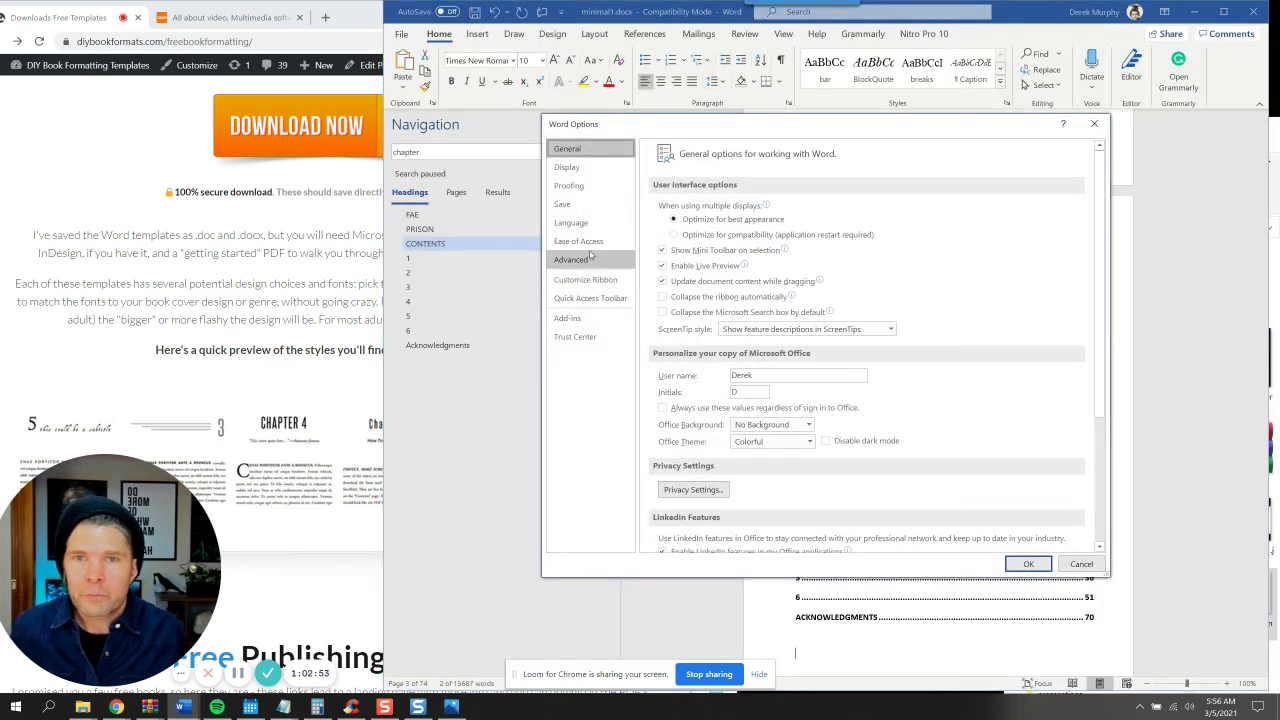
left_click(587, 204)
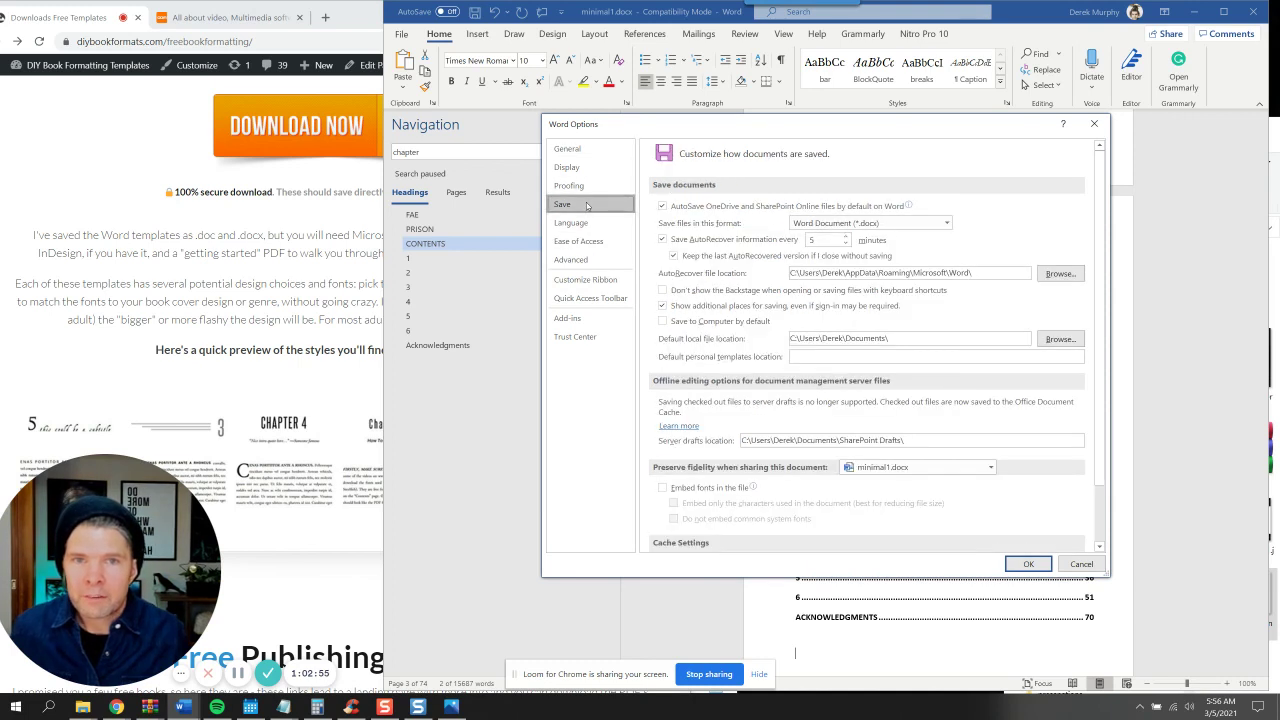
left_click(662, 488)
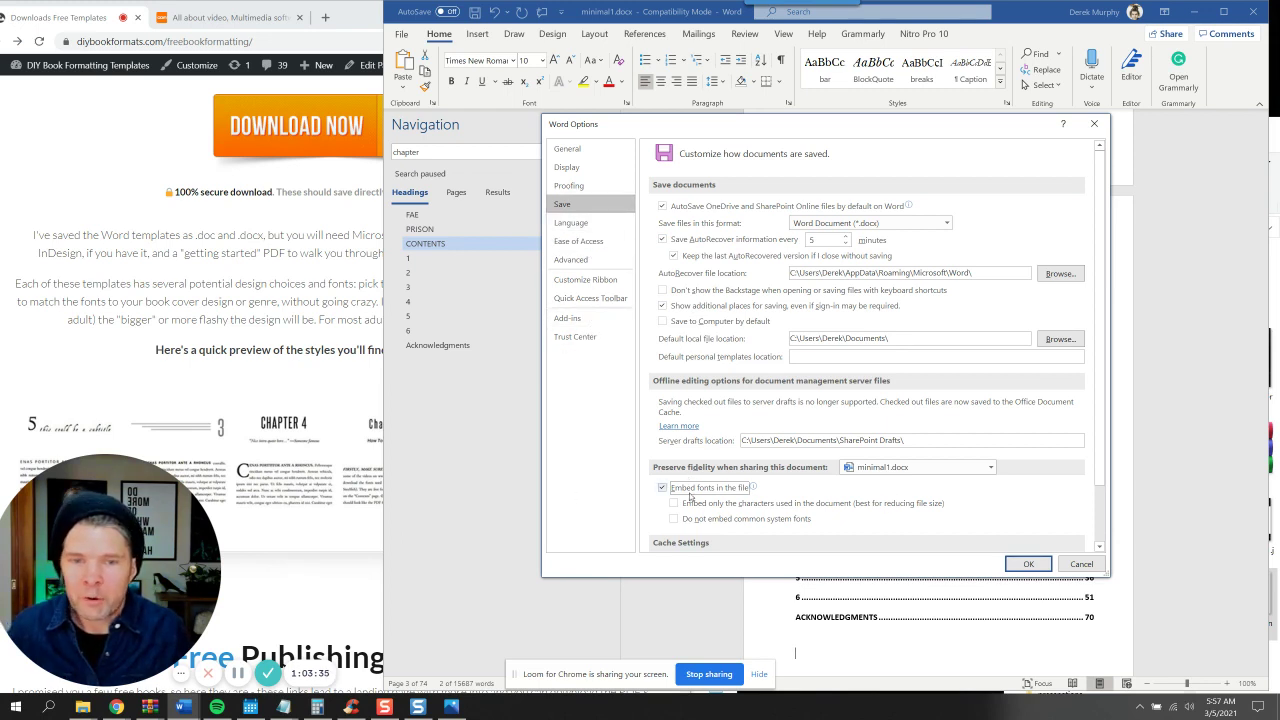
left_click(1075, 564)
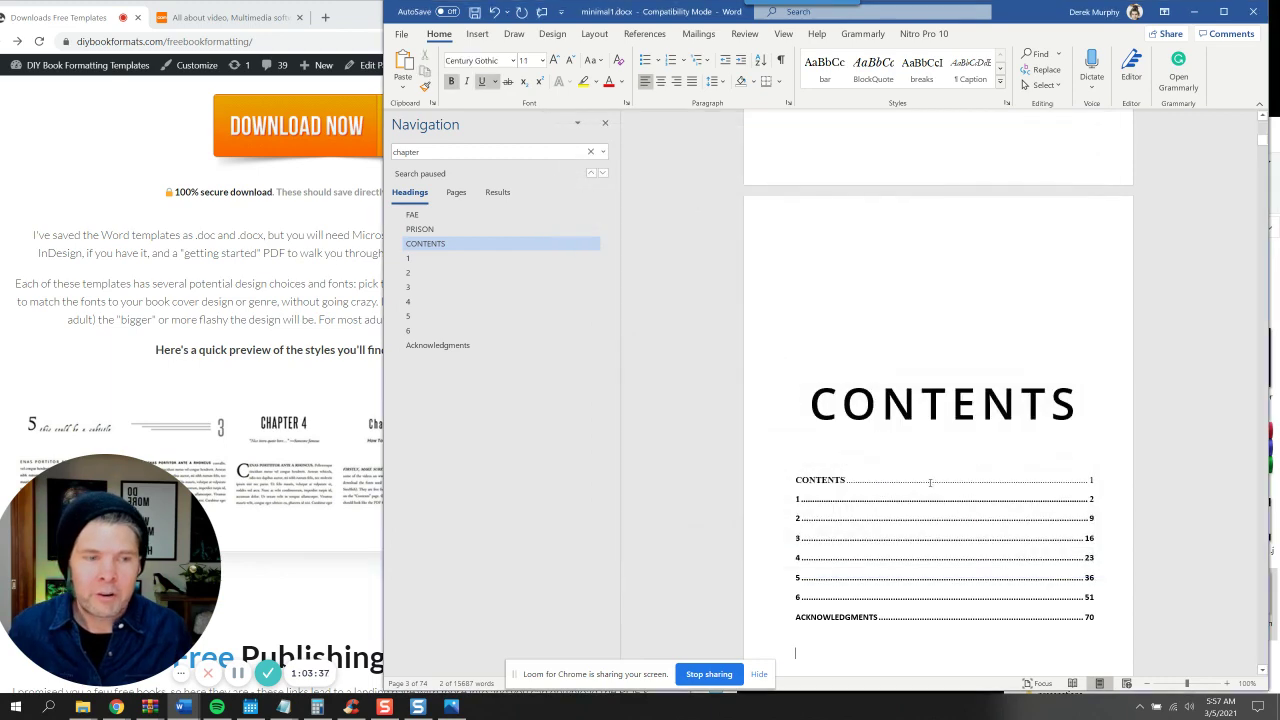
scroll(838, 367, "up", 1)
scroll(825, 366, "down", 2)
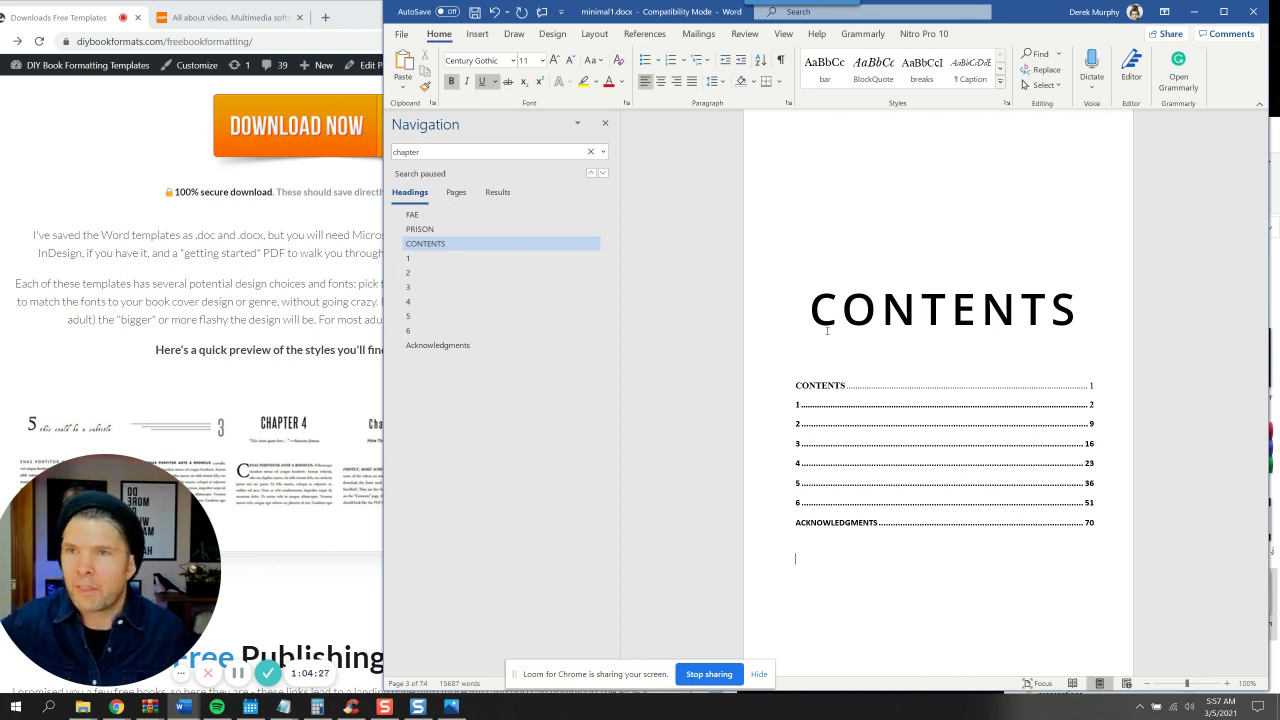
Switch to Chrome and look over the free publishing guides on the template downloads page
left_click(254, 313)
left_click_drag(436, 15, 570, 15)
scroll(413, 381, "down", 6)
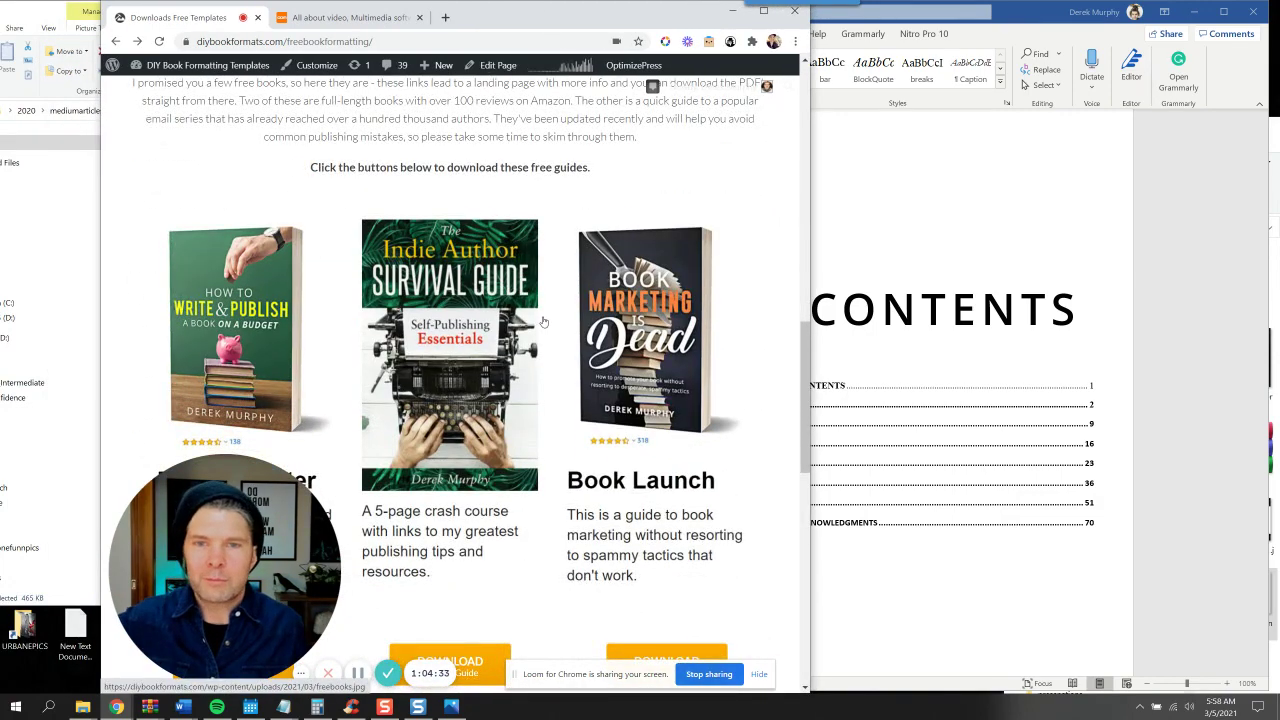
scroll(548, 288, "down", 2)
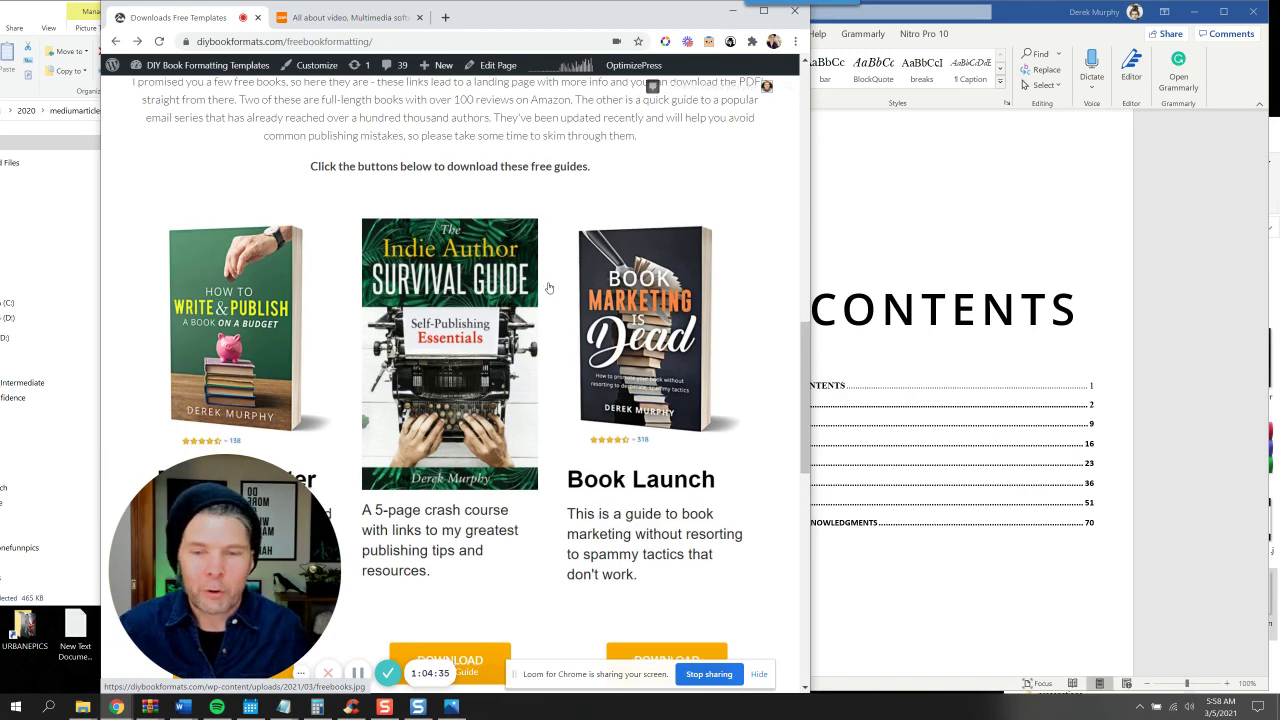
Switch back to Word and inspect the chapter 3 opening page, including its number and first body line
left_click(1204, 171)
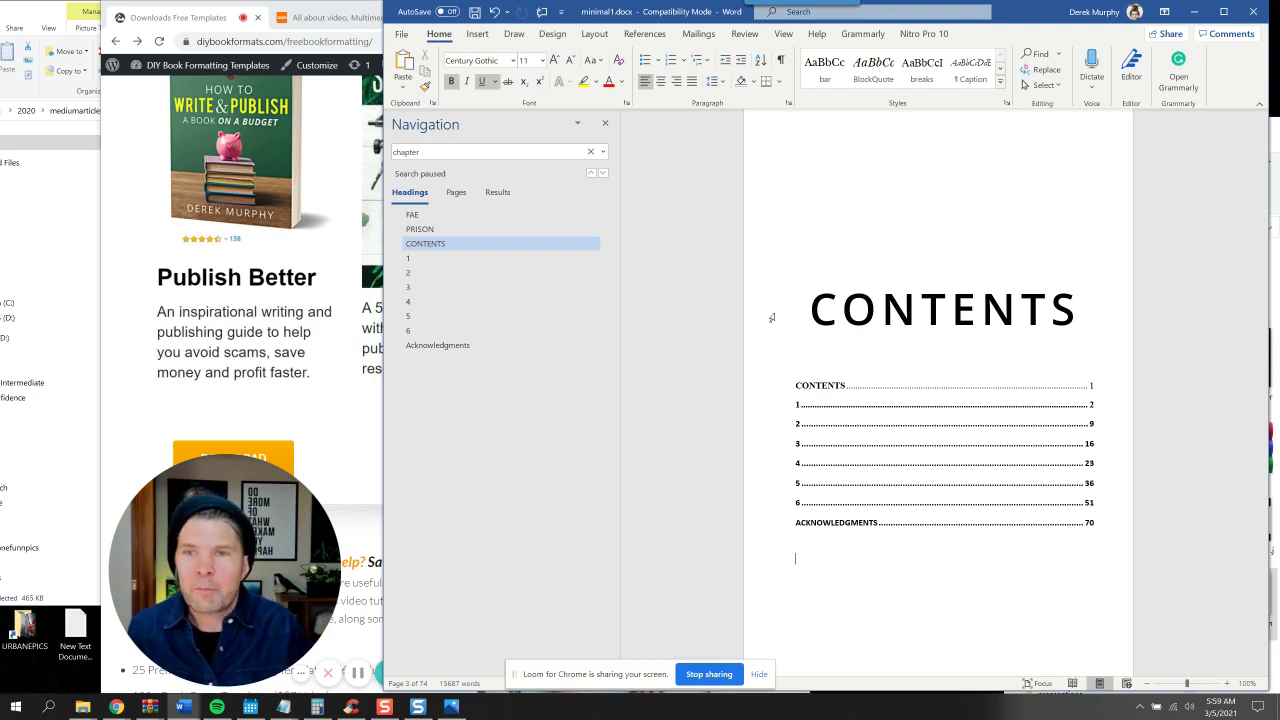
left_click(455, 259)
left_click(446, 287)
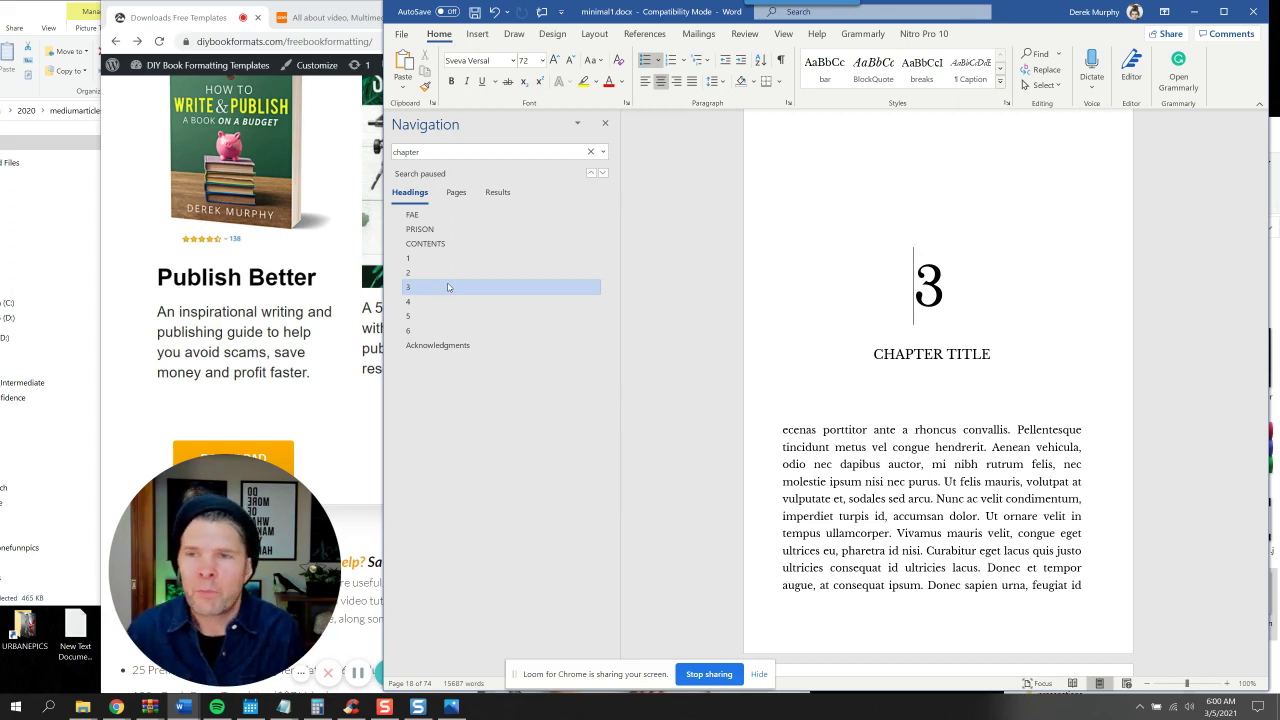
left_click(641, 342)
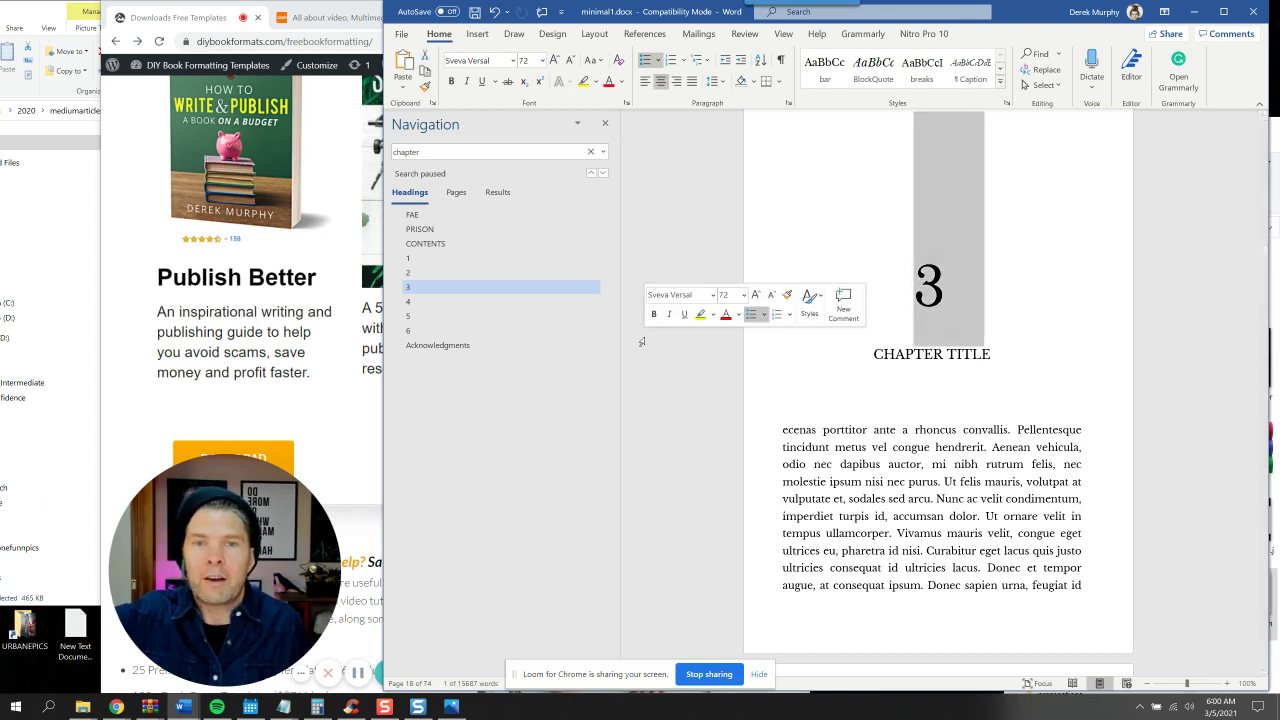
left_click(718, 433)
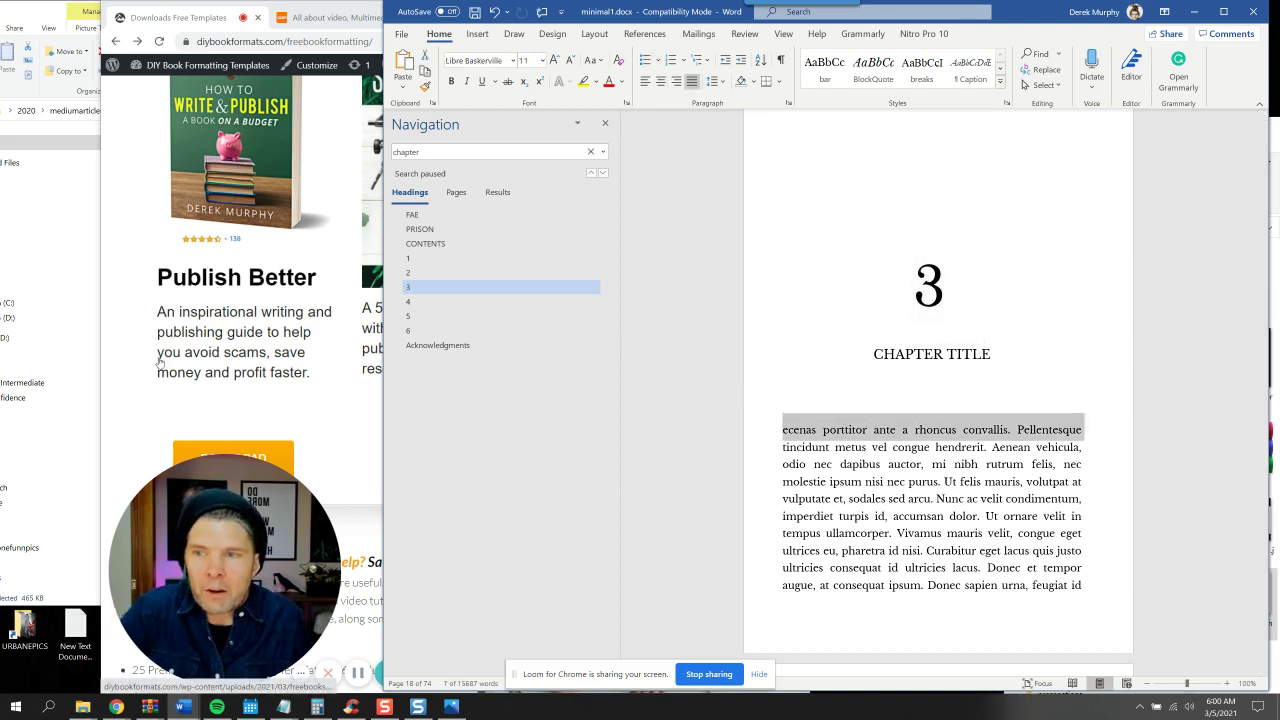
Switch to Chrome and examine the premium publishing bundle's contents, price and enrollment offer on the downloads page
left_click(97, 367)
left_click(350, 405)
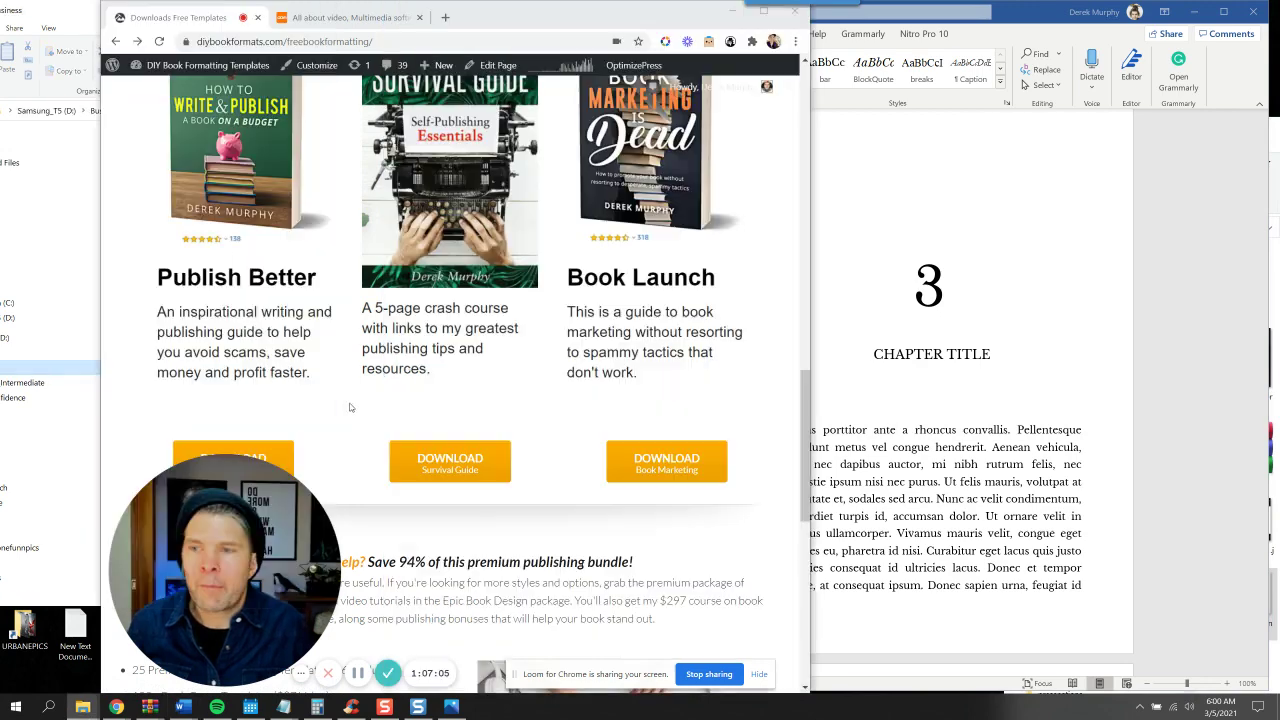
scroll(278, 416, "down", 3)
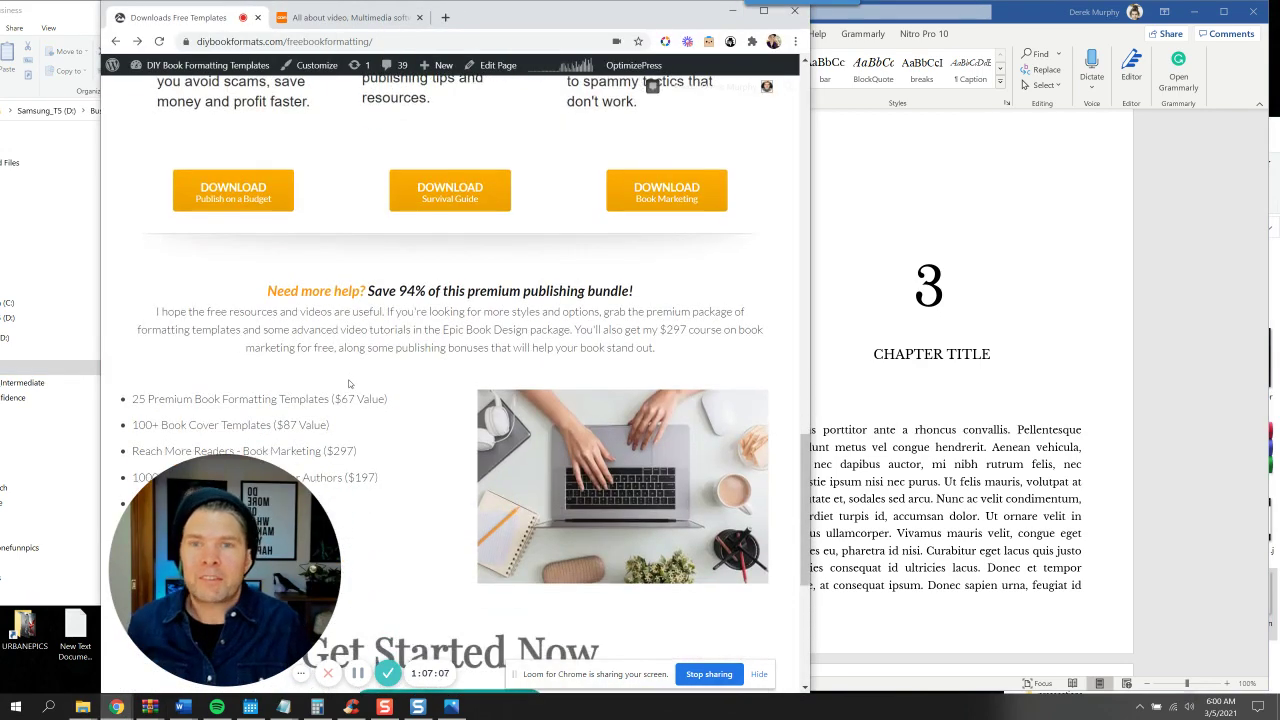
scroll(349, 383, "down", 4)
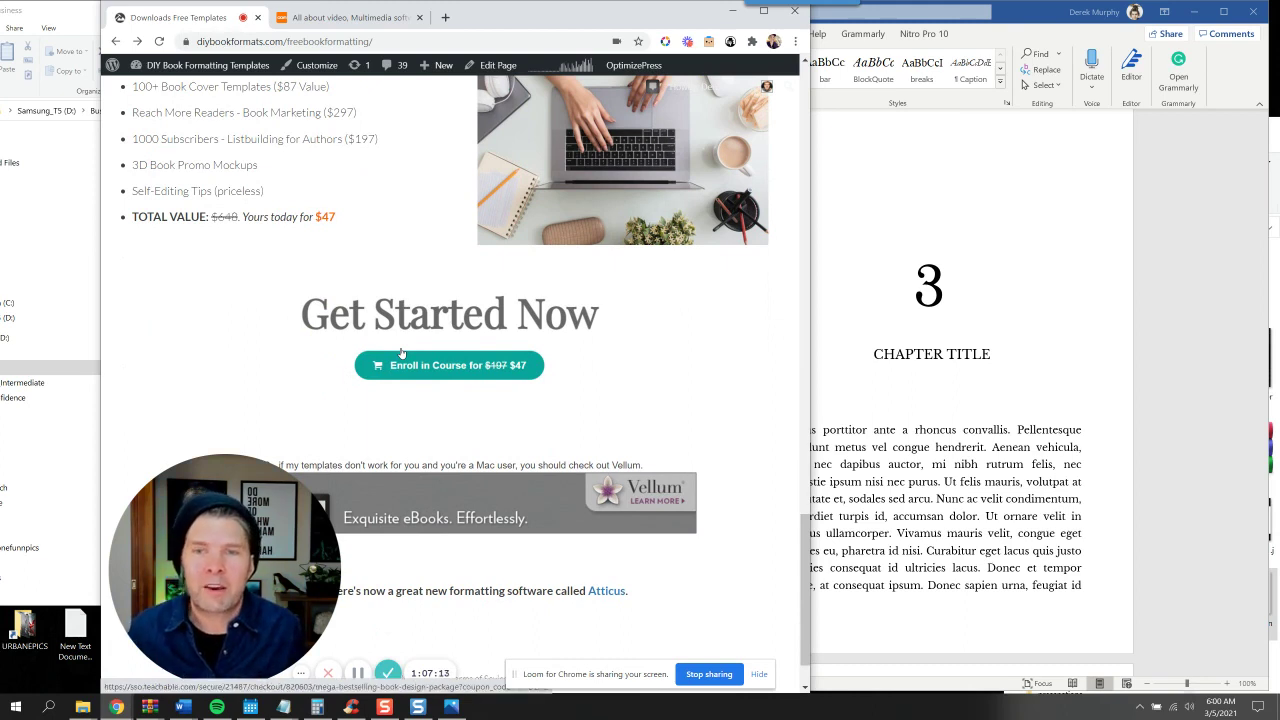
scroll(400, 355, "down", 1)
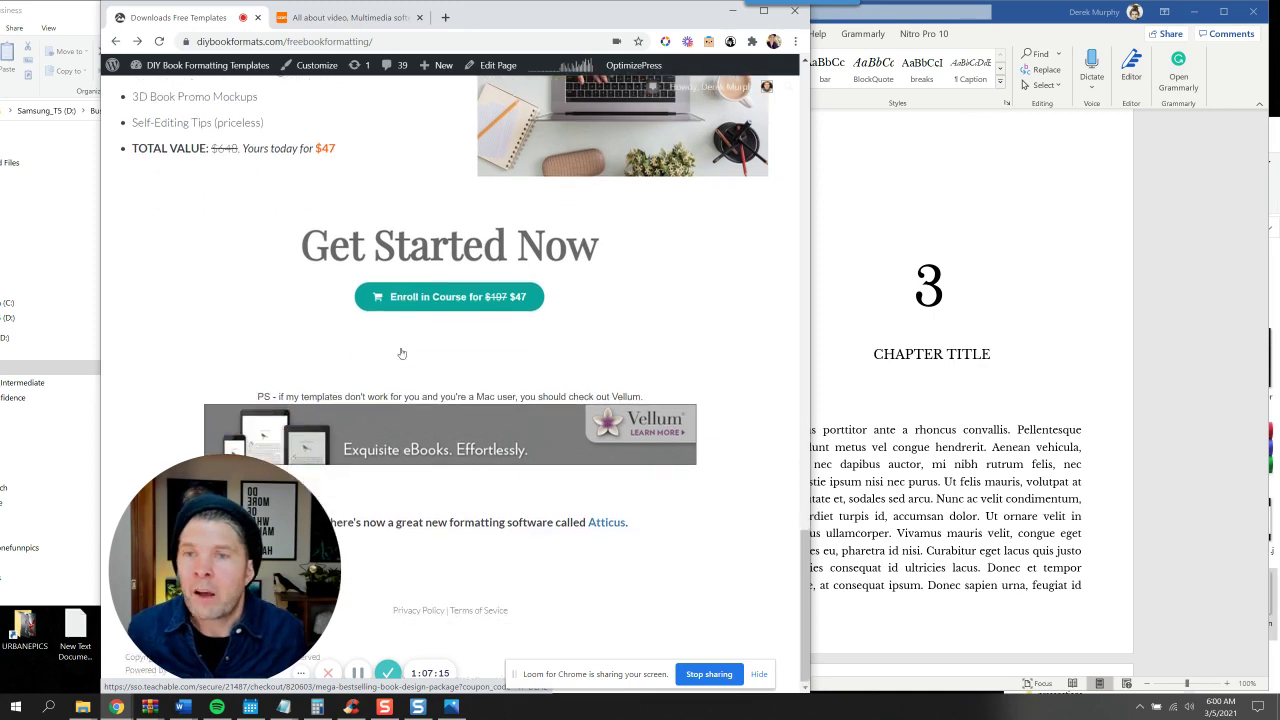
scroll(330, 214, "up", 3)
scroll(564, 290, "down", 3)
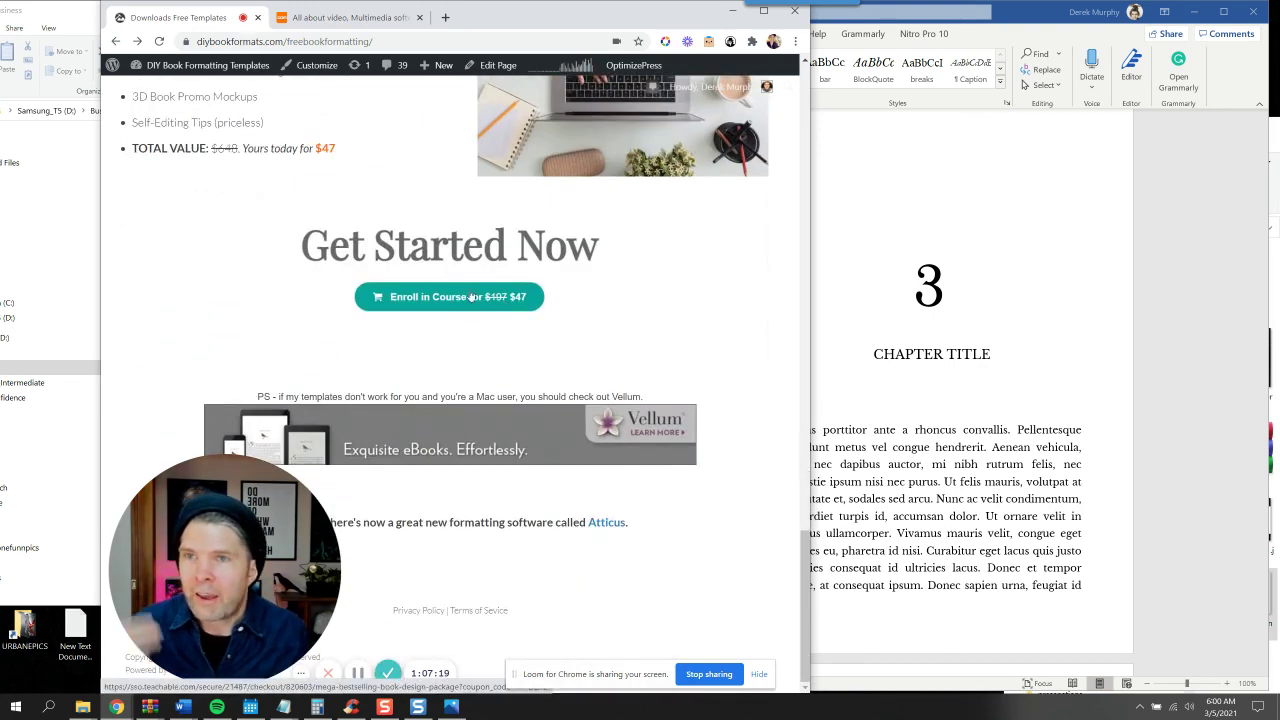
scroll(474, 287, "up", 2)
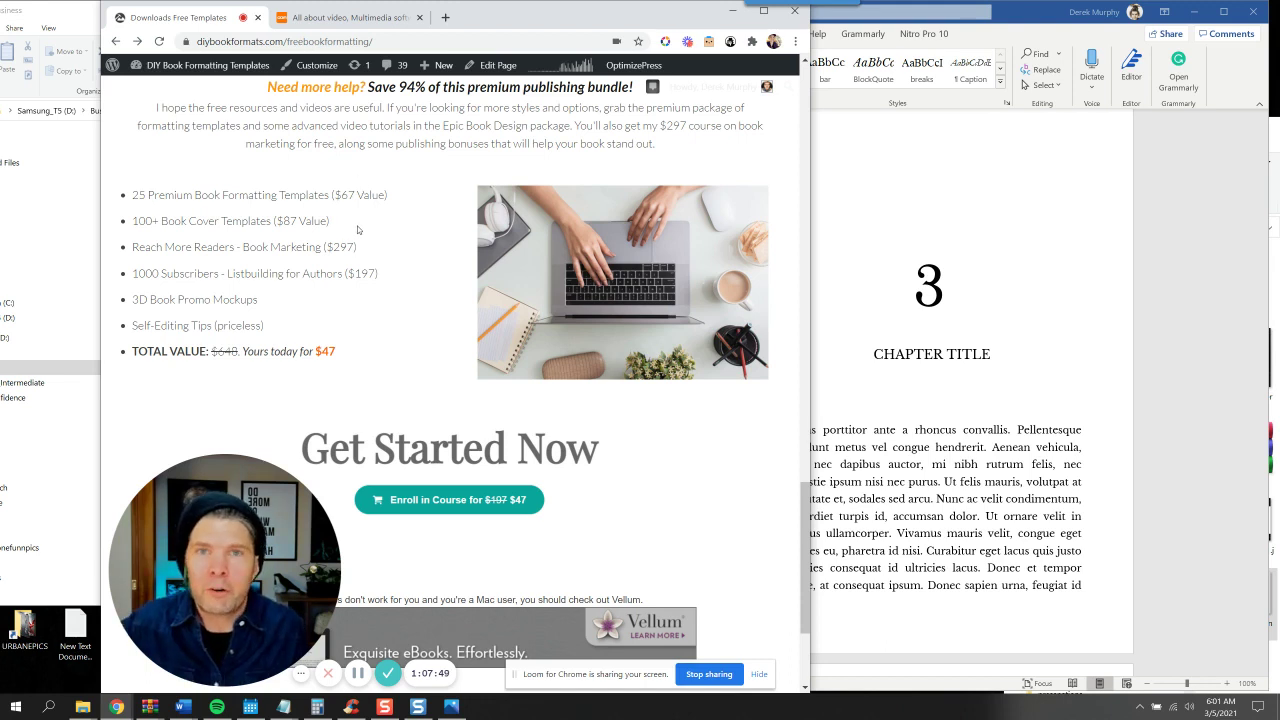
scroll(362, 220, "down", 2)
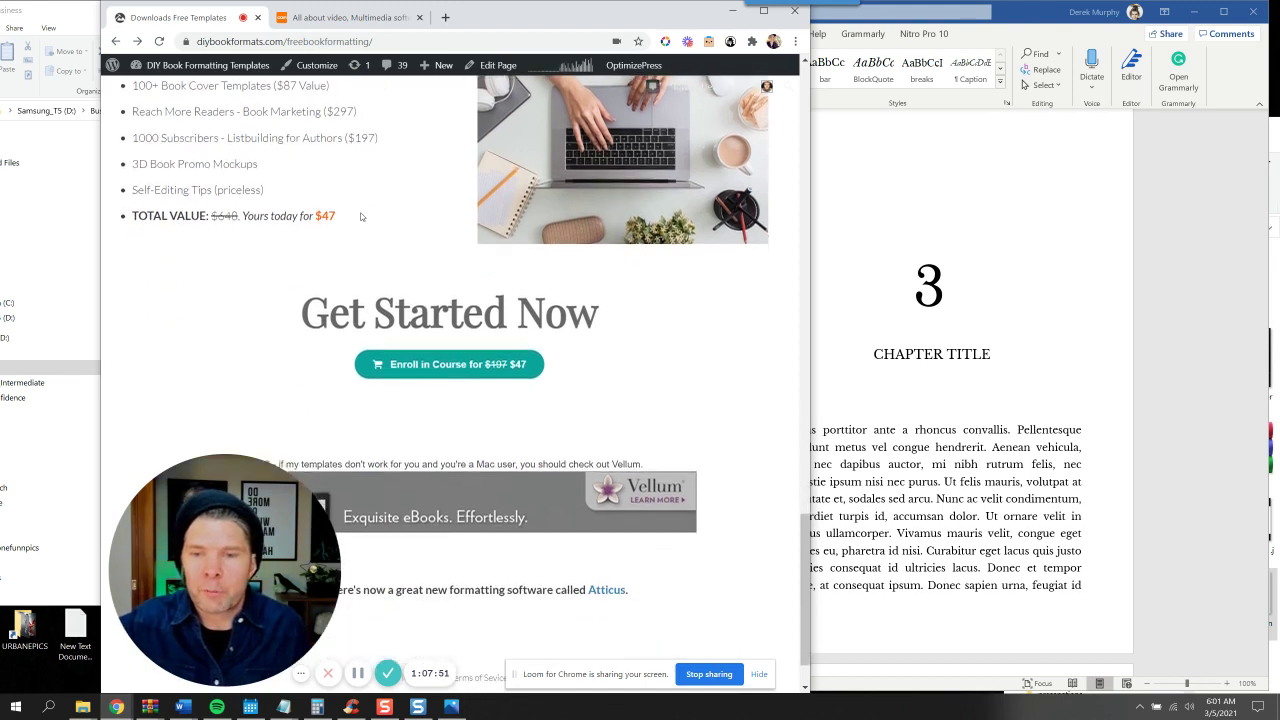
scroll(448, 283, "down", 1)
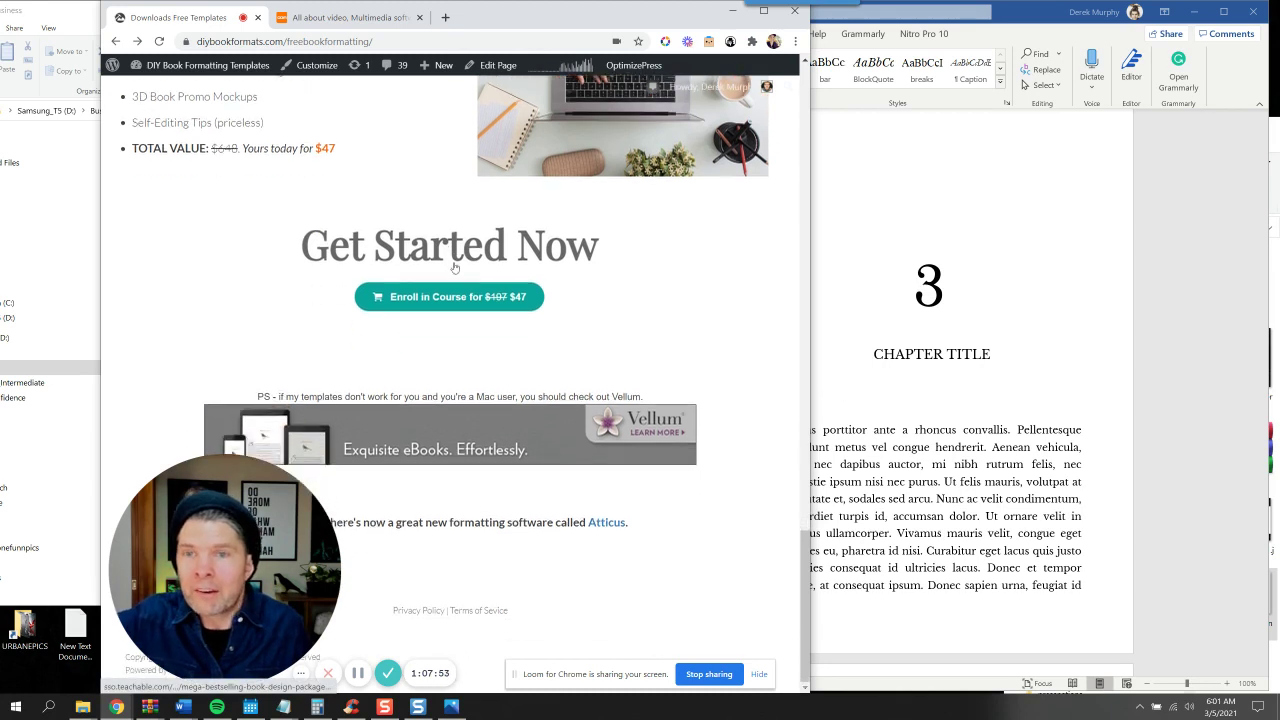